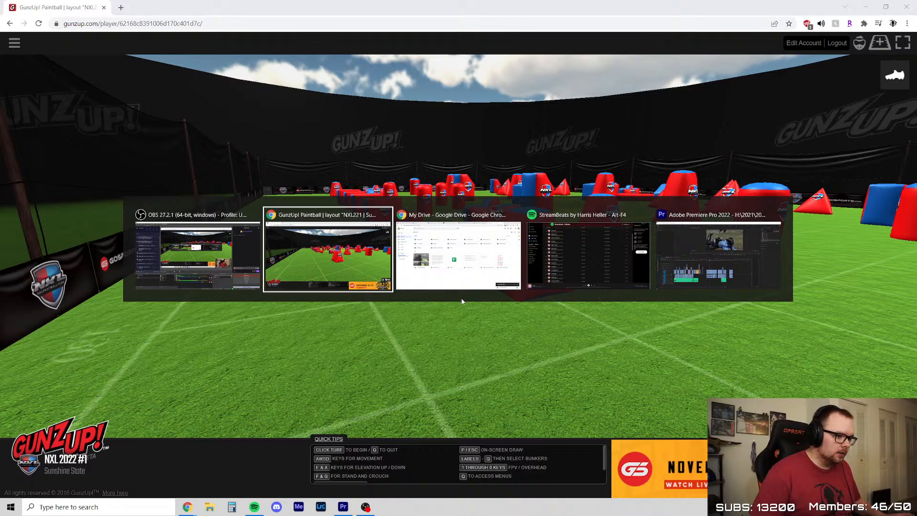
{"action": "key", "text": "Tab"}
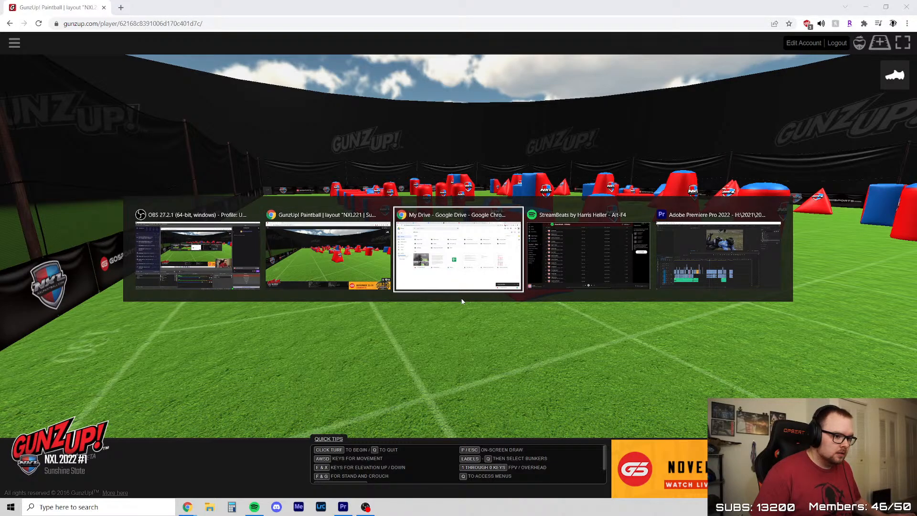
{"action": "key", "text": "alt+Tab"}
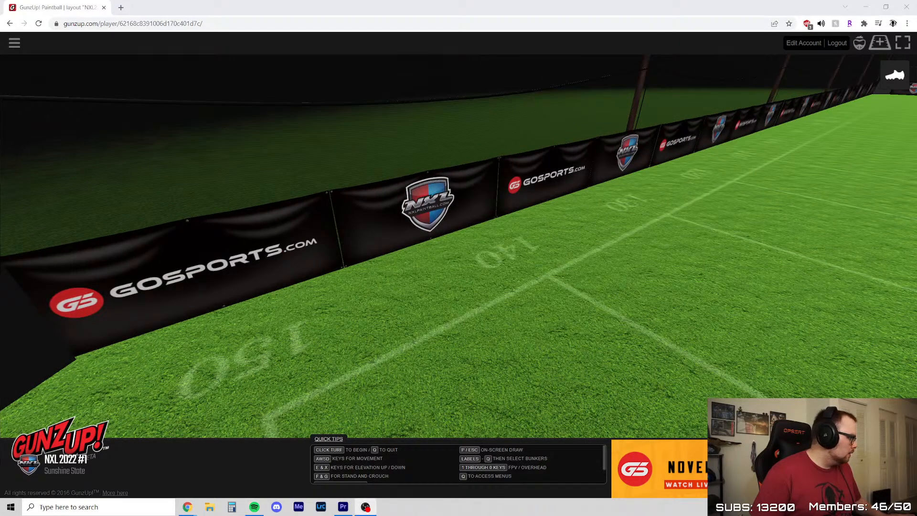
{"action": "key", "text": "alt+Tab"}
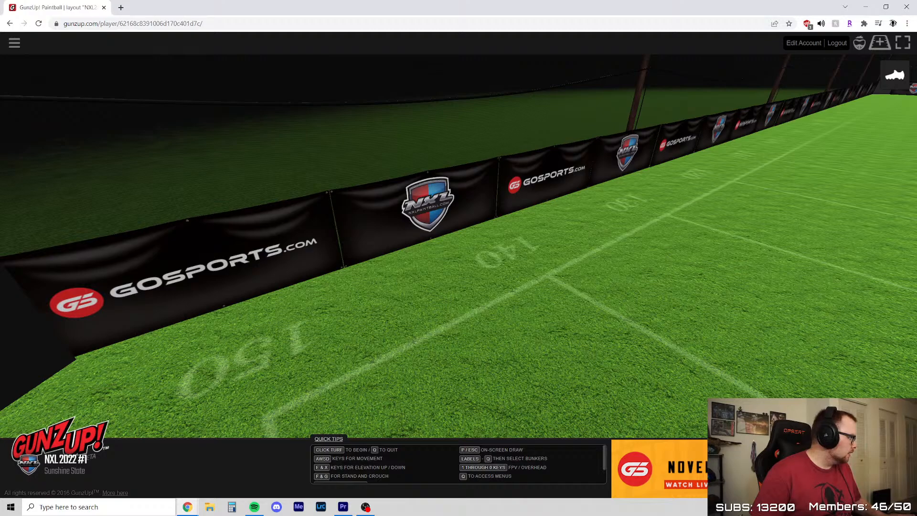
{"action": "key", "text": "alt+Tab"}
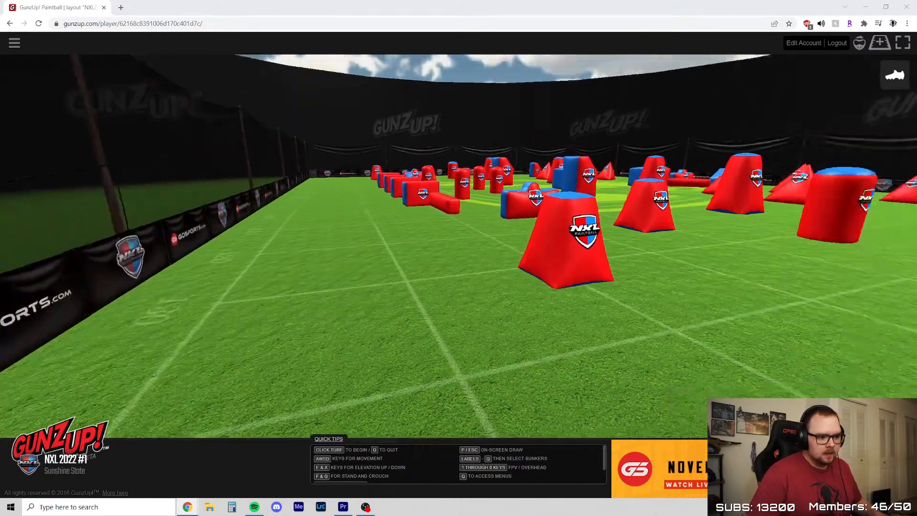
Enter the field walkthrough and tour the NXL 2022 #1 Sunshine State layout from the back bunkers through the centre
{"action": "left_click", "coordinate": [459, 247]}
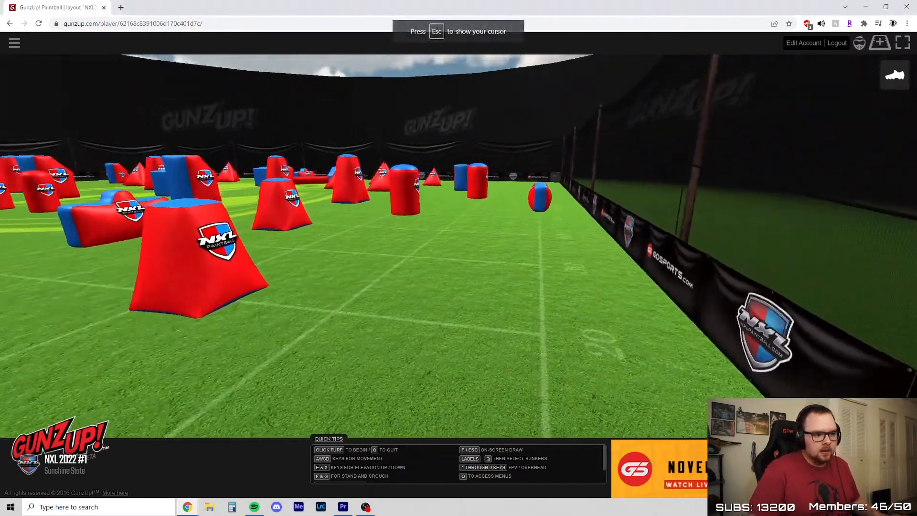
{"action": "key", "text": "w"}
{"action": "key", "text": "w"}
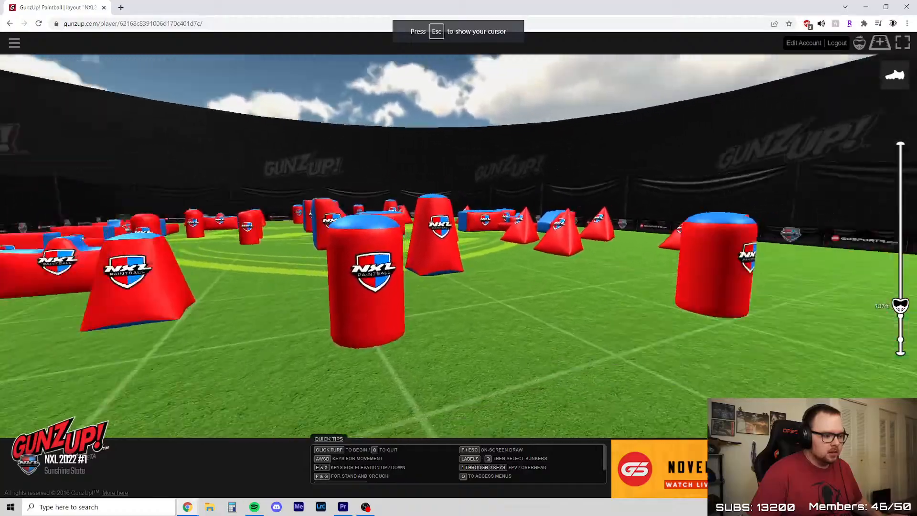
{"action": "key", "text": "w"}
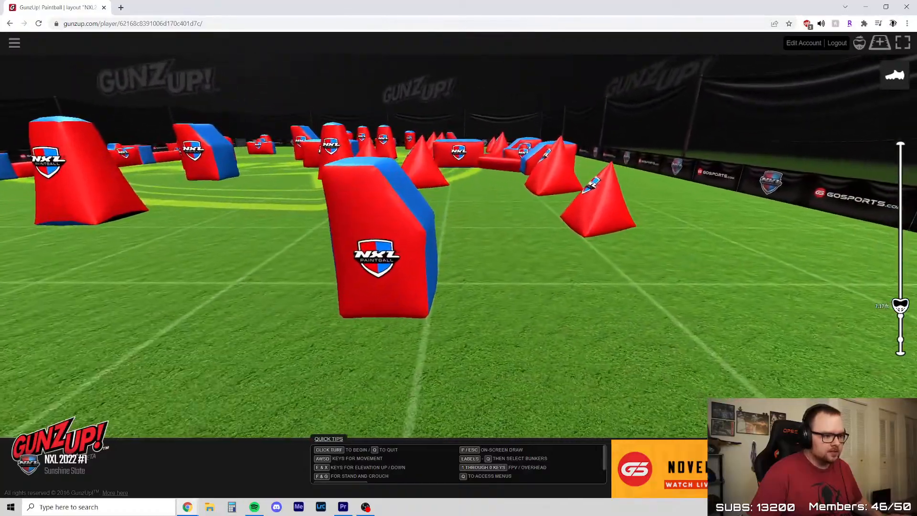
{"action": "key", "text": "a"}
{"action": "key", "text": "d"}
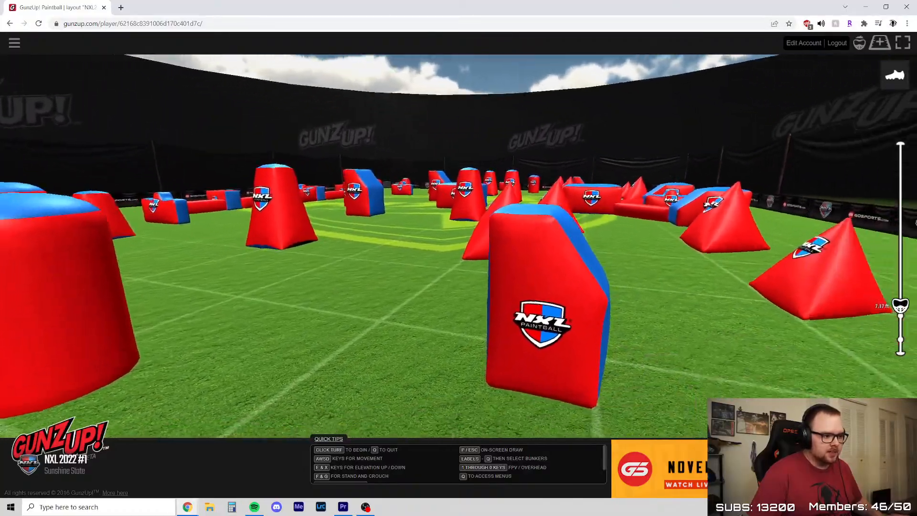
{"action": "key", "text": "w"}
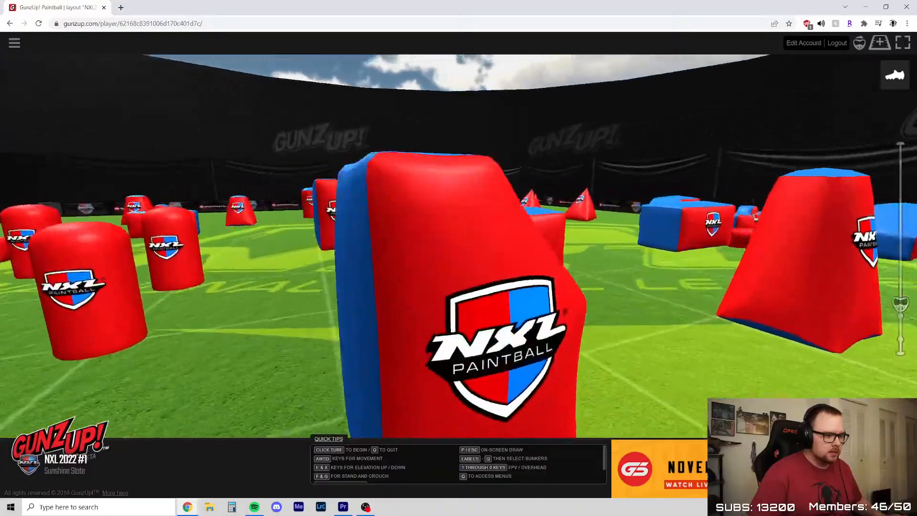
{"action": "key", "text": "w"}
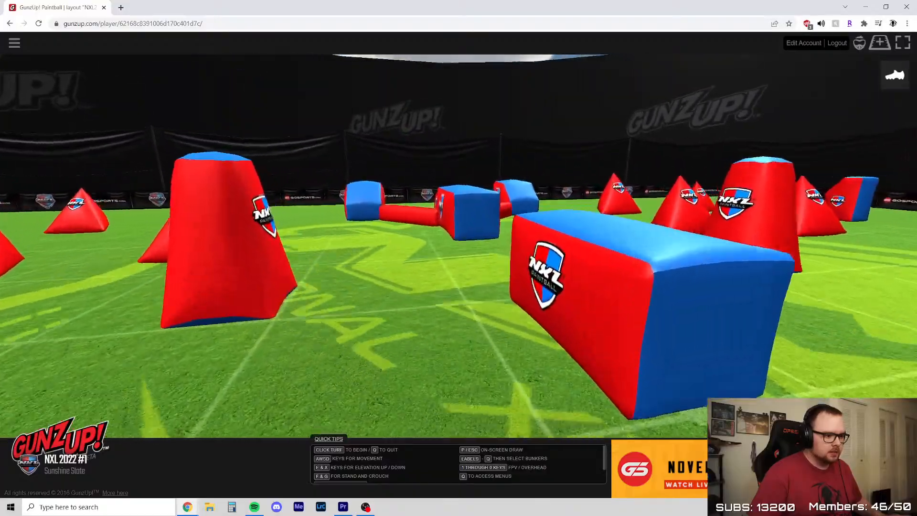
{"action": "key", "text": "w"}
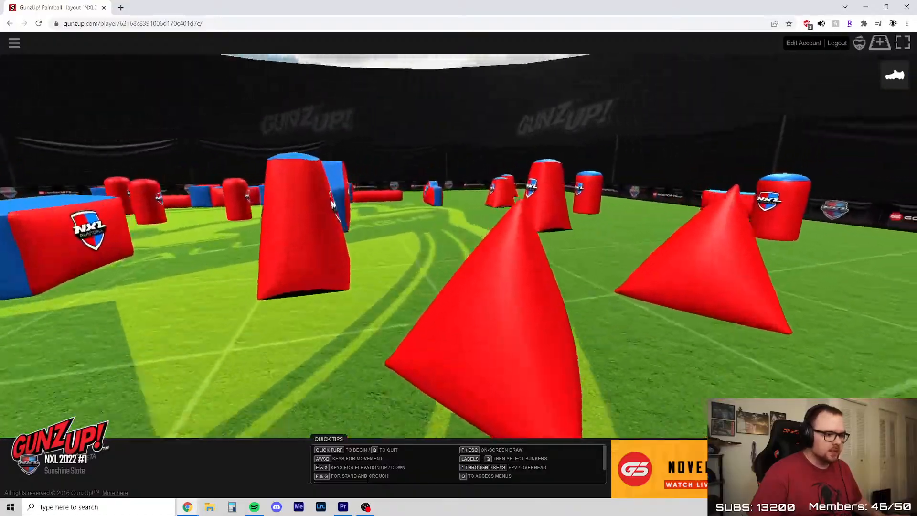
{"action": "key", "text": "w"}
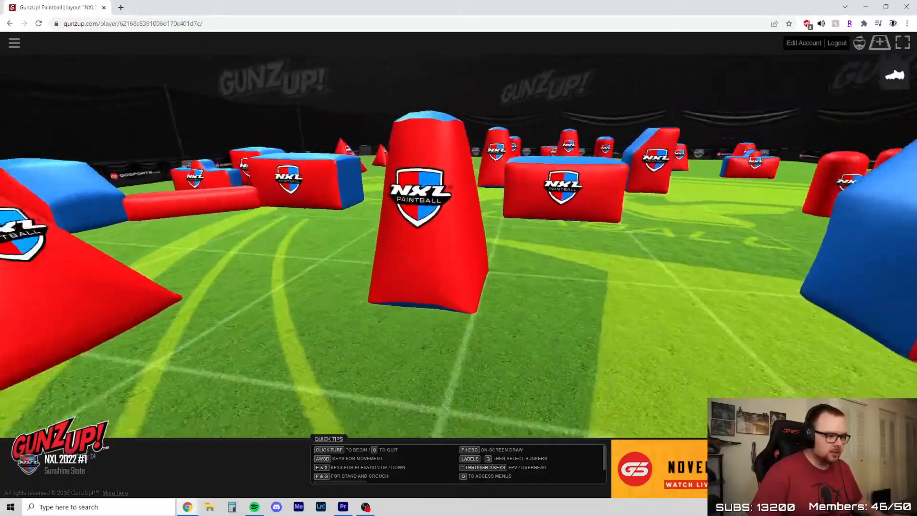
{"action": "key", "text": "w"}
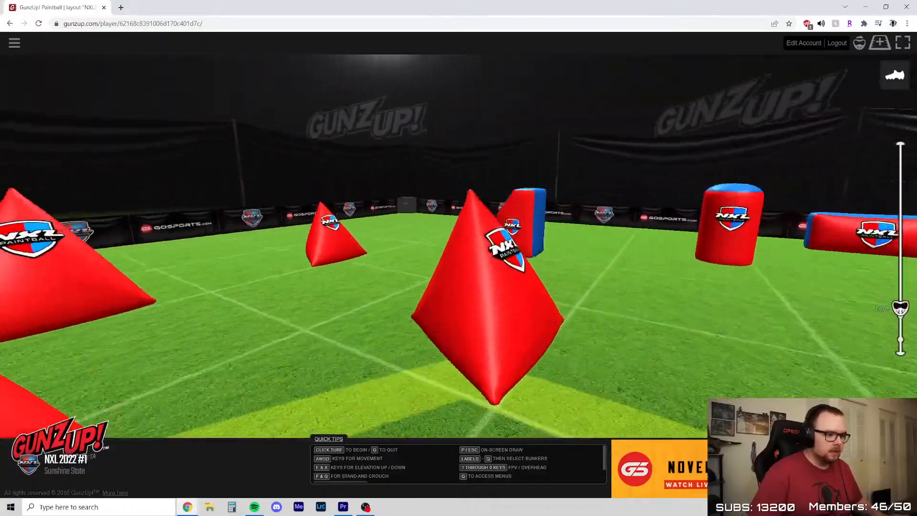
Examine the lanes on both sides of the tall slanted bunker near the back cylinders, lowering the viewpoint behind it
{"action": "key", "text": "a"}
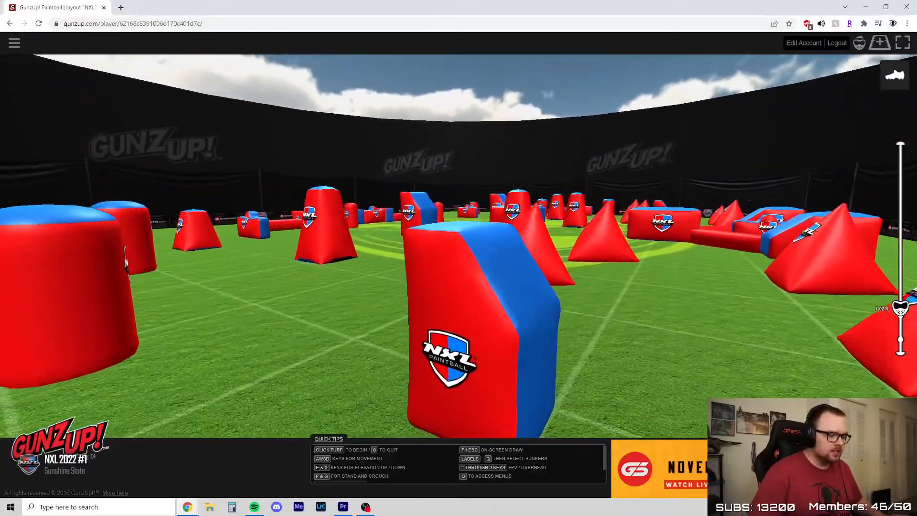
{"action": "key", "text": "a"}
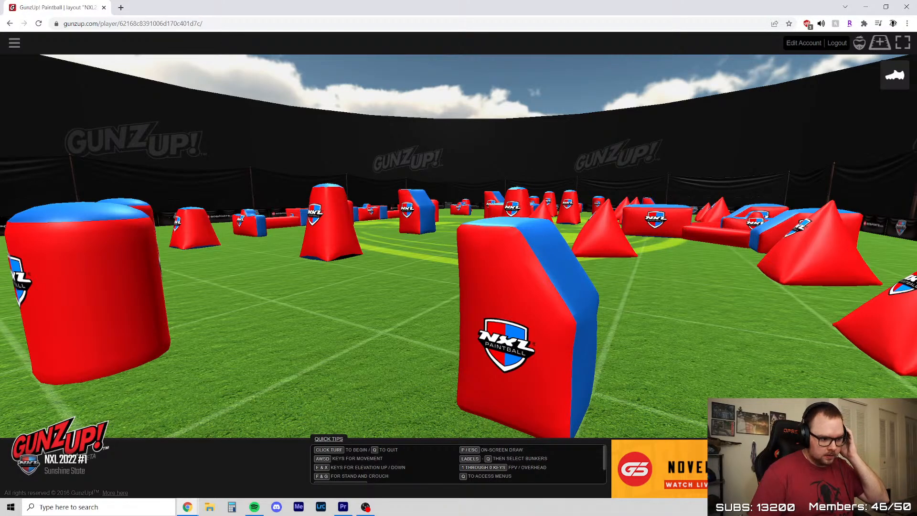
{"action": "key", "text": "s"}
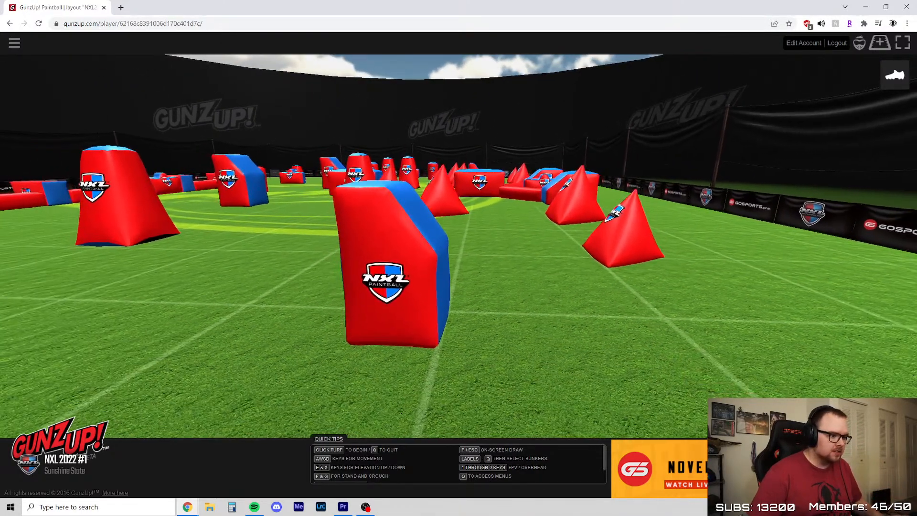
{"action": "key", "text": "w"}
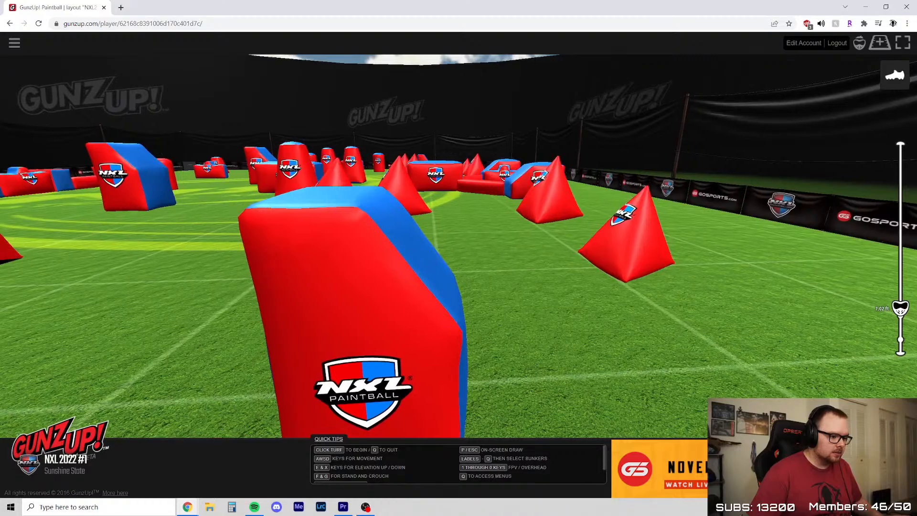
{"action": "key", "text": "x"}
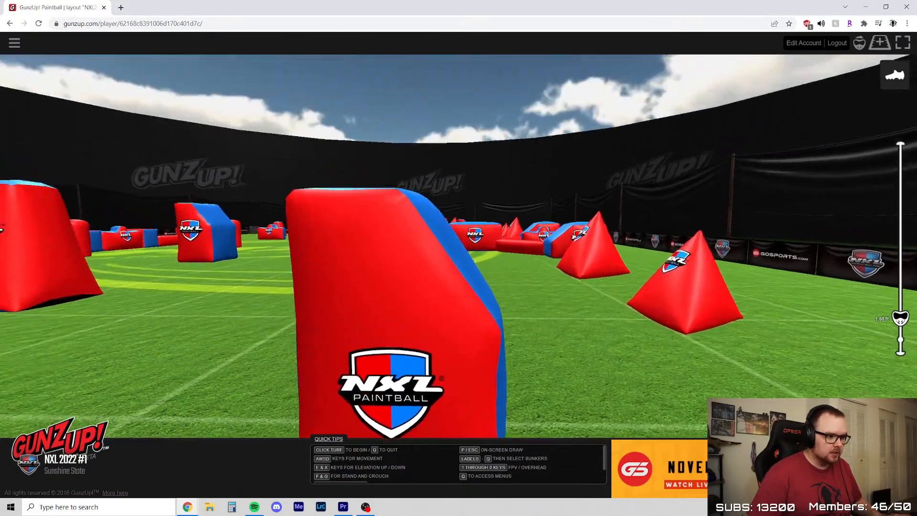
{"action": "key", "text": "w"}
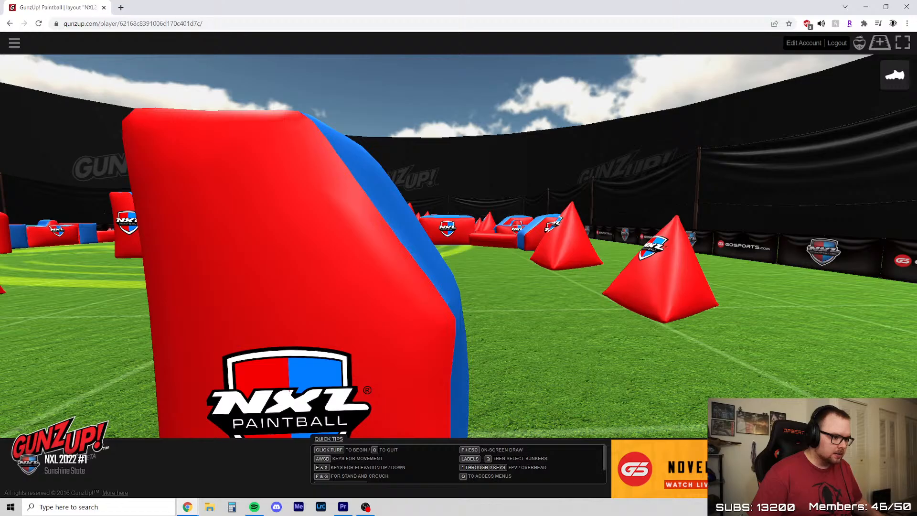
{"action": "key", "text": "a"}
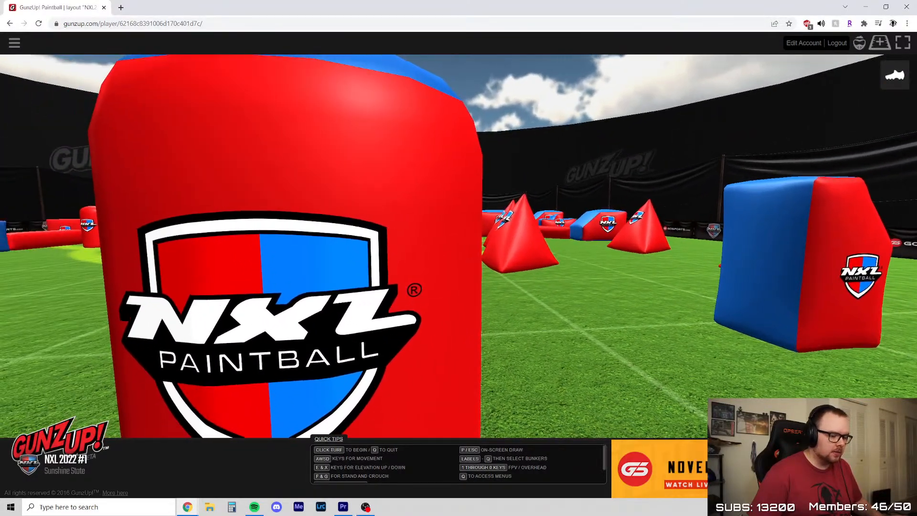
{"action": "key", "text": "s"}
{"action": "key", "text": "d"}
{"action": "key", "text": "w"}
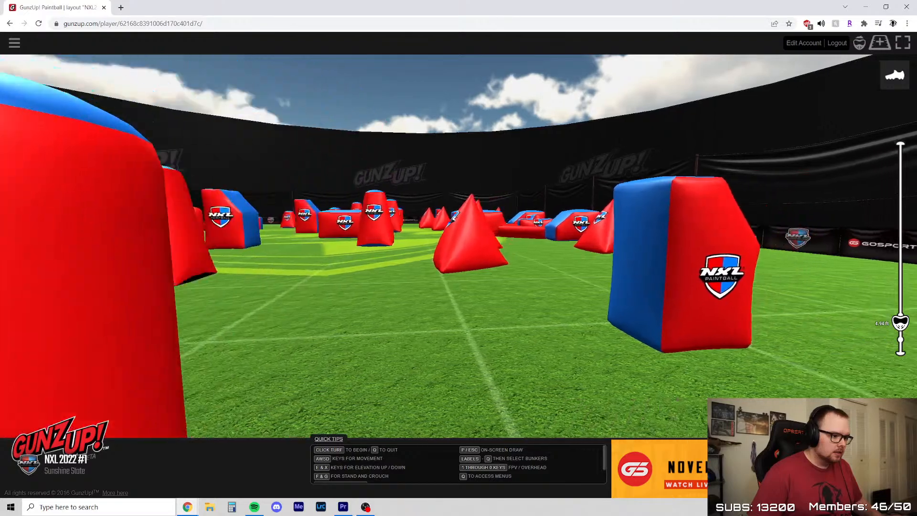
Inspect the sightline past the slanted bunker's angled edge toward the sideline pyramids from several distances at low eye height
{"action": "key", "text": "w"}
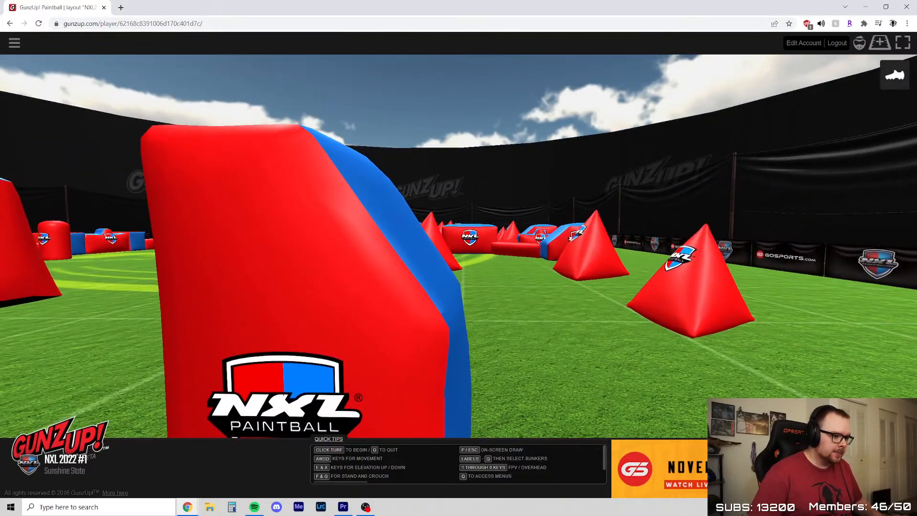
{"action": "key", "text": "w"}
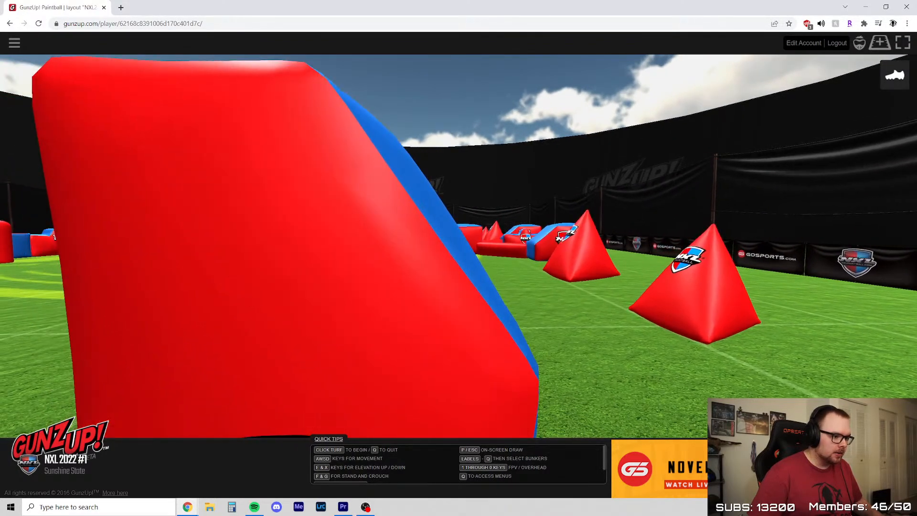
{"action": "key", "text": "x"}
{"action": "key", "text": "s"}
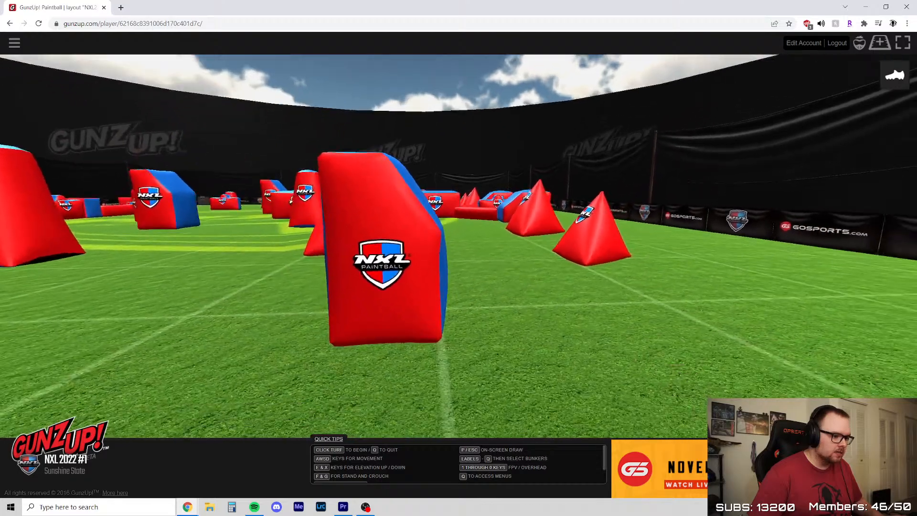
{"action": "key", "text": "w"}
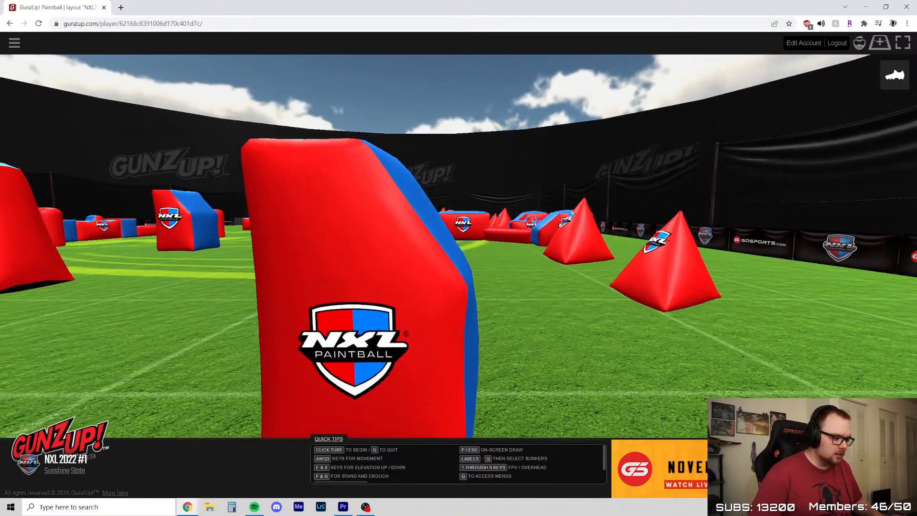
{"action": "key", "text": "e"}
{"action": "key", "text": "w"}
{"action": "key", "text": "x"}
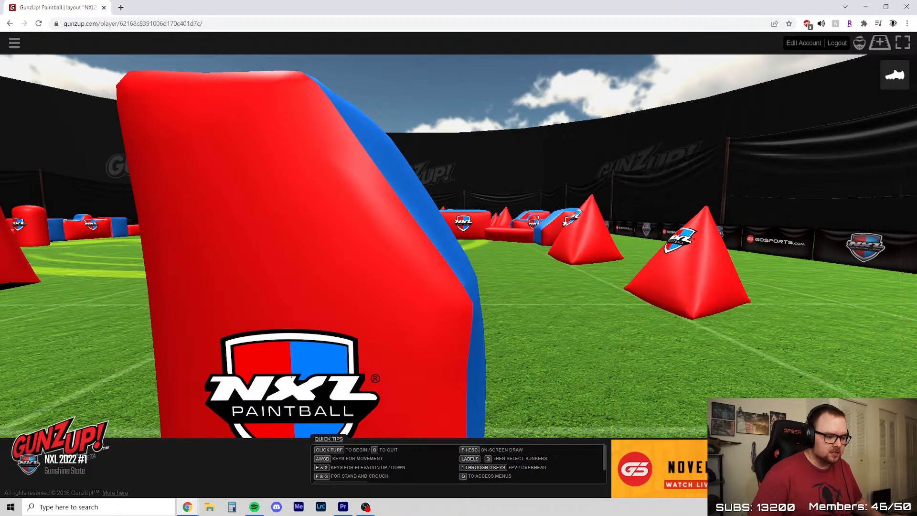
{"action": "key", "text": "d"}
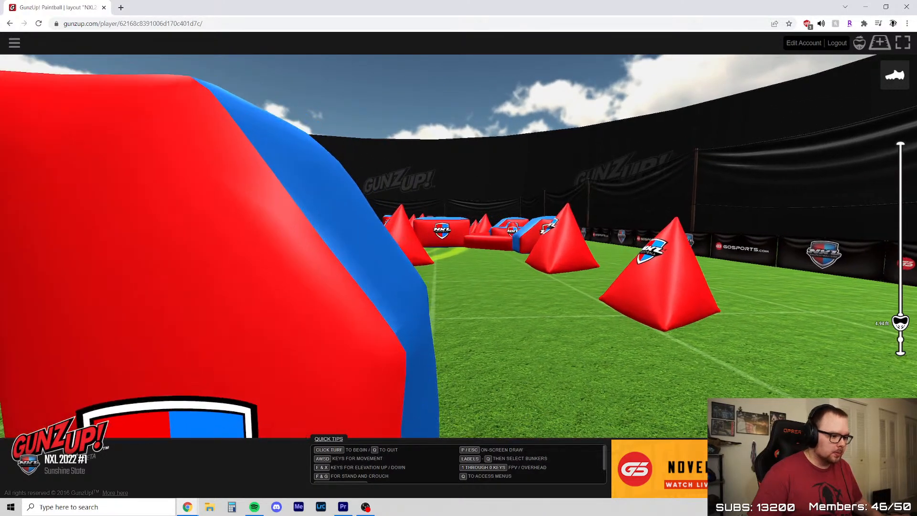
{"action": "key", "text": "s"}
{"action": "key", "text": "w"}
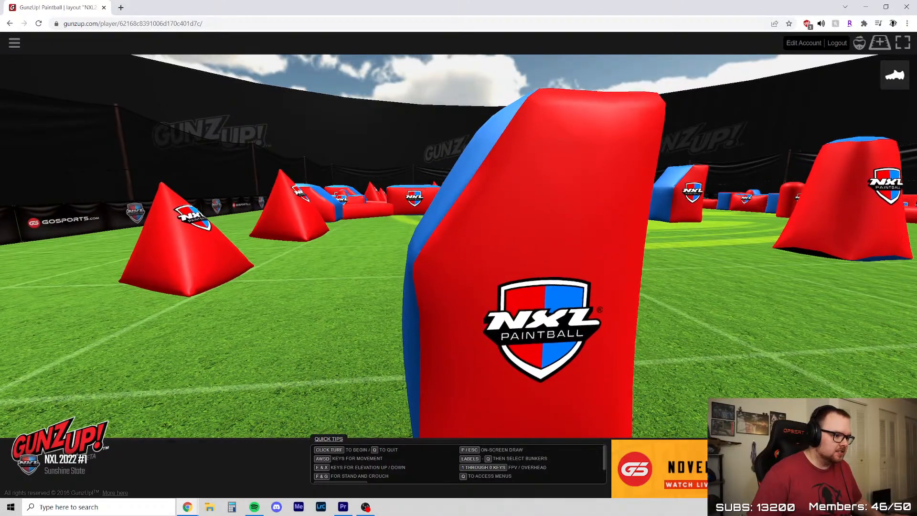
Compare the slanted bunker's lanes from a raised viewpoint and follow them downfield to the beam-connected bunkers
{"action": "key", "text": "w"}
{"action": "key", "text": "e"}
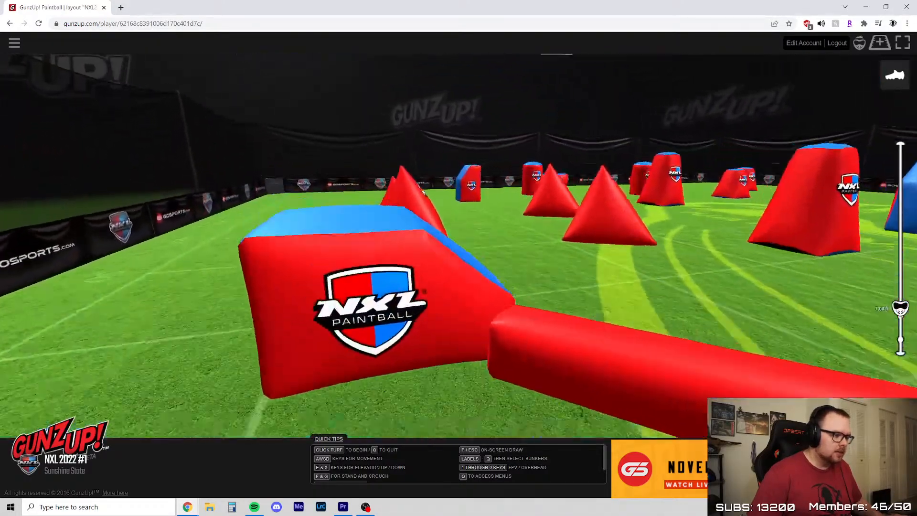
{"action": "key", "text": "w"}
{"action": "key", "text": "e"}
{"action": "key", "text": "a"}
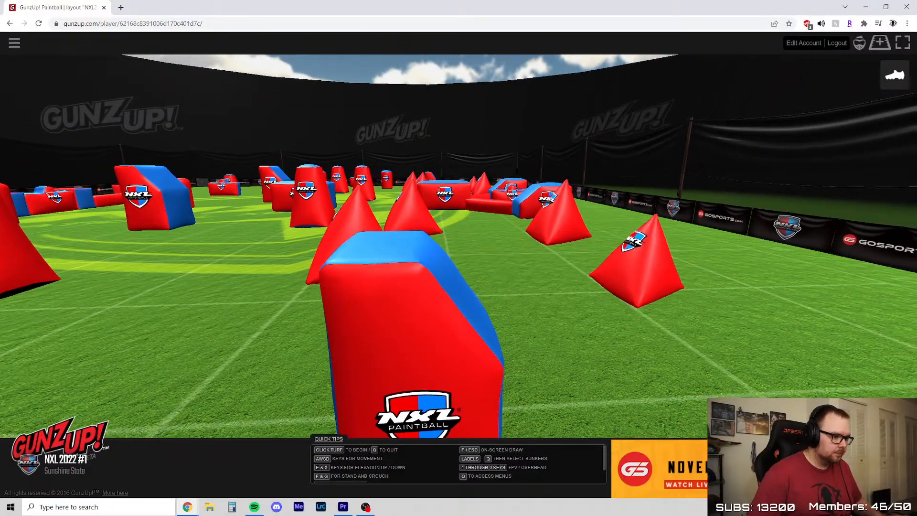
{"action": "key", "text": "w"}
Circle the beam-connected bunker cluster by the sideline and examine it from elevated and lower viewpoints
{"action": "key", "text": "w"}
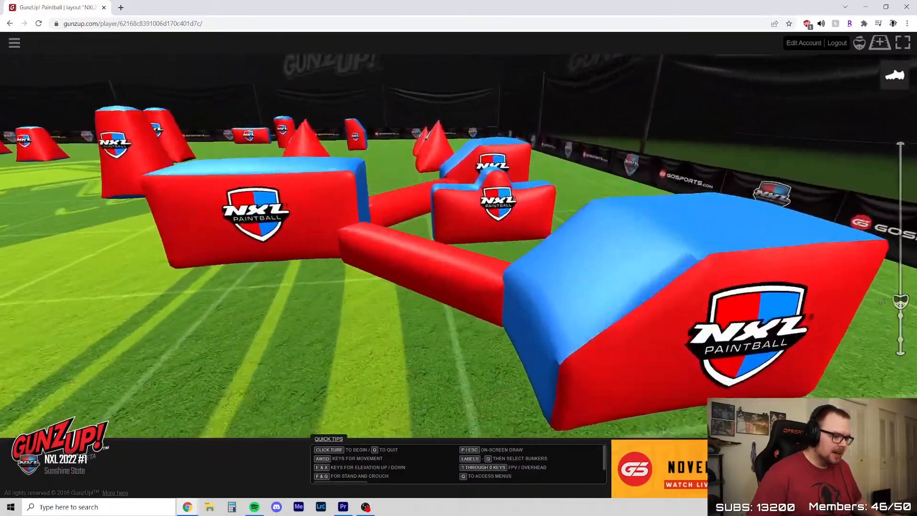
{"action": "key", "text": "x"}
{"action": "key", "text": "w"}
{"action": "key", "text": "e"}
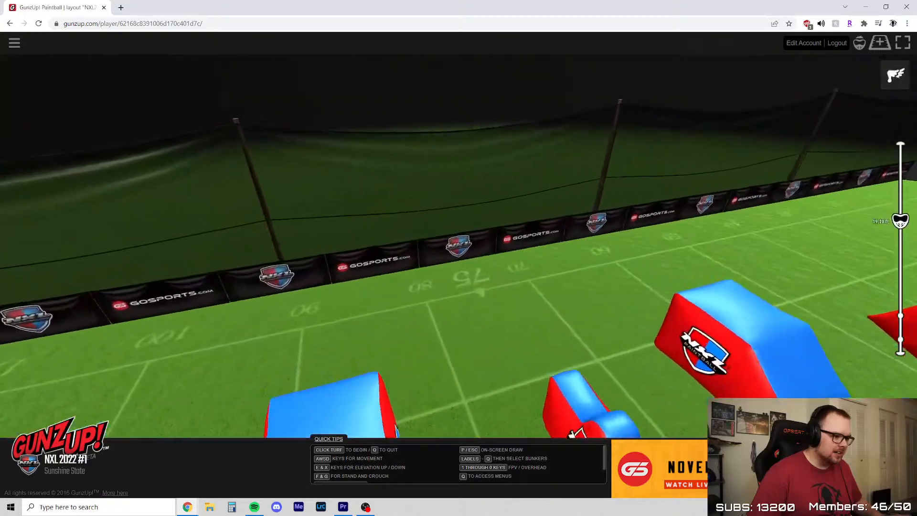
{"action": "key", "text": "x"}
{"action": "key", "text": "a"}
{"action": "key", "text": "e"}
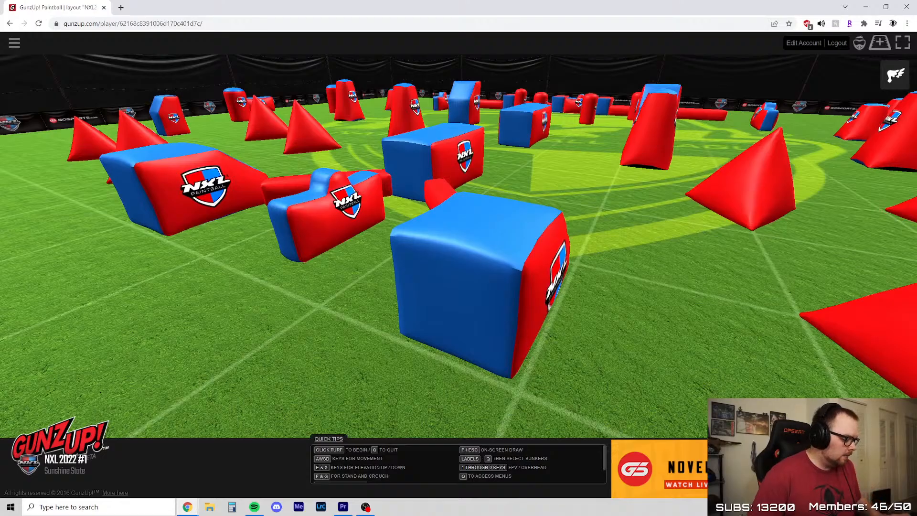
{"action": "key", "text": "a"}
{"action": "key", "text": "x"}
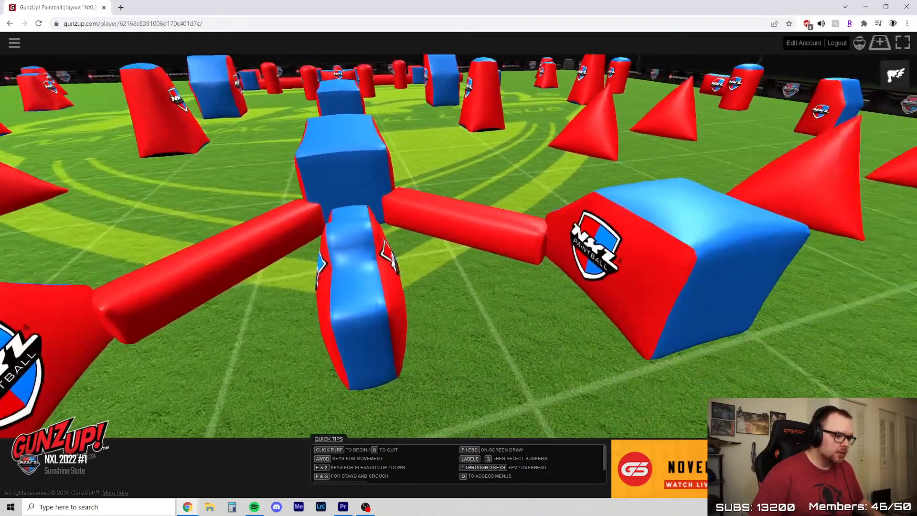
{"action": "key", "text": "a"}
{"action": "key", "text": "x"}
{"action": "key", "text": "d"}
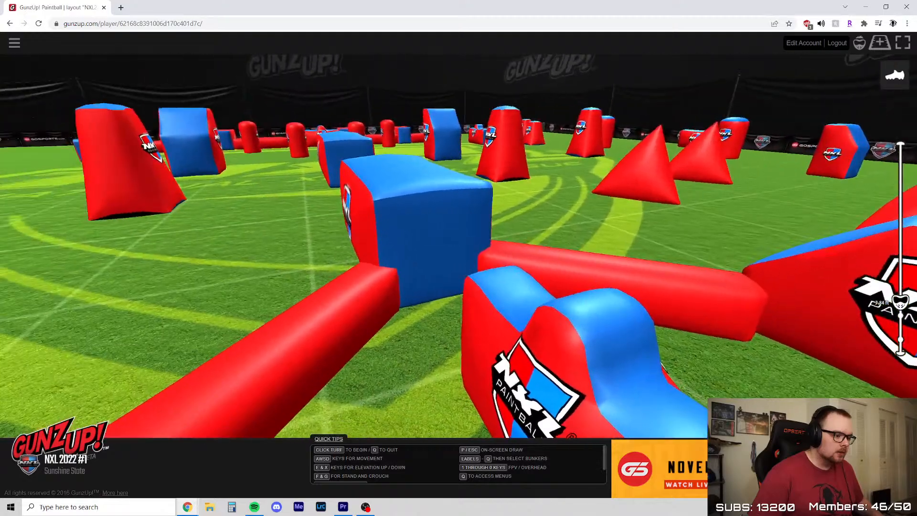
Examine the beam-connected bunker cluster from its sideline side, close up and from raised viewpoints centred on its middle bunkers
{"action": "key", "text": "s"}
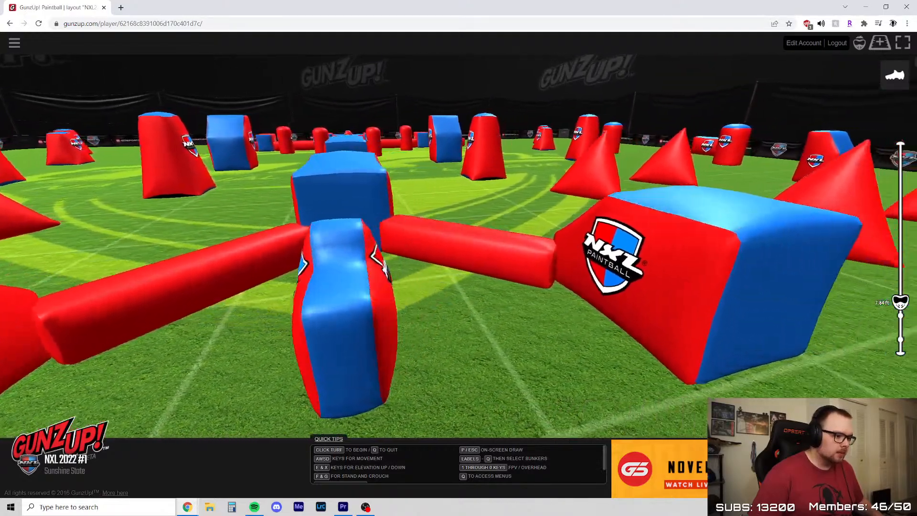
{"action": "key", "text": "e"}
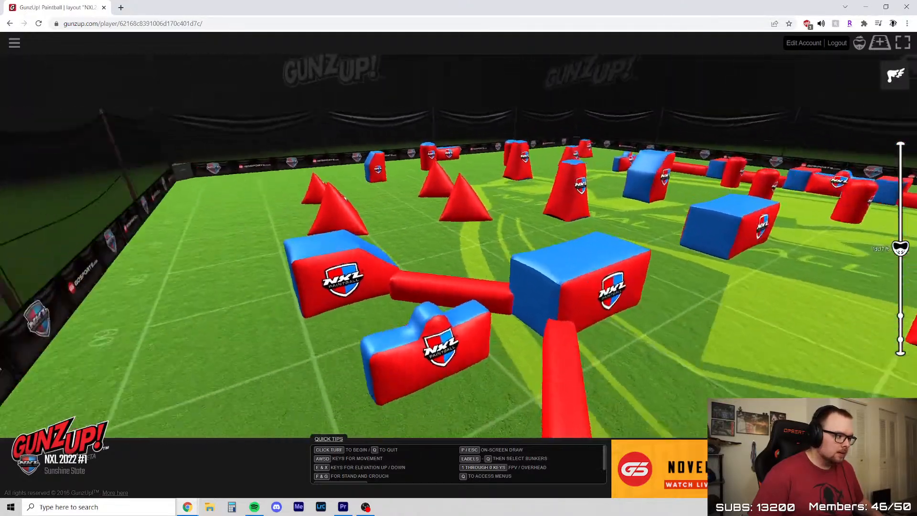
{"action": "key", "text": "w"}
{"action": "key", "text": "x"}
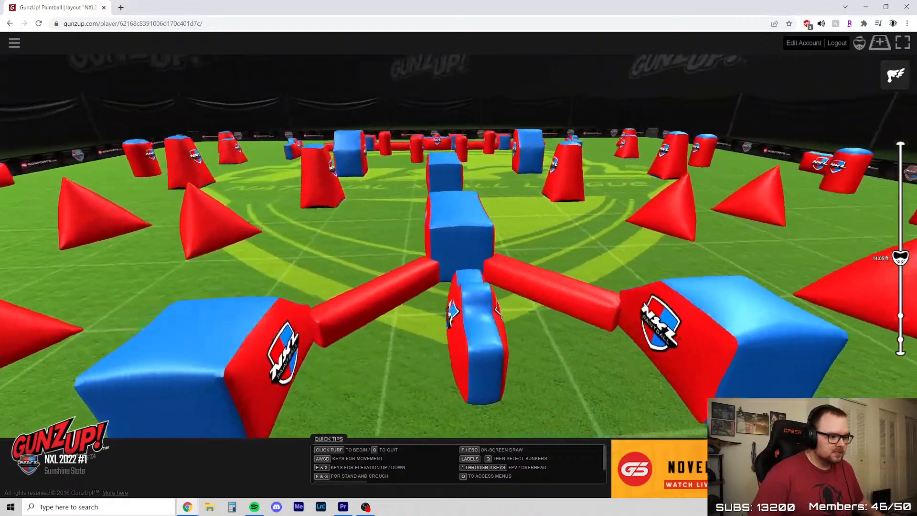
{"action": "key", "text": "x"}
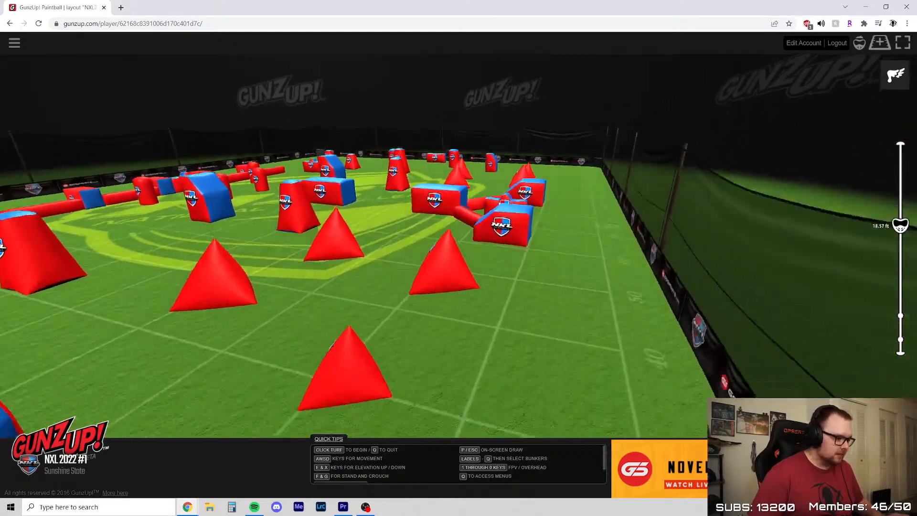
Inspect the sideline pyramids and the lane beside them from the back corner area at about standing eye height
{"action": "key", "text": "s"}
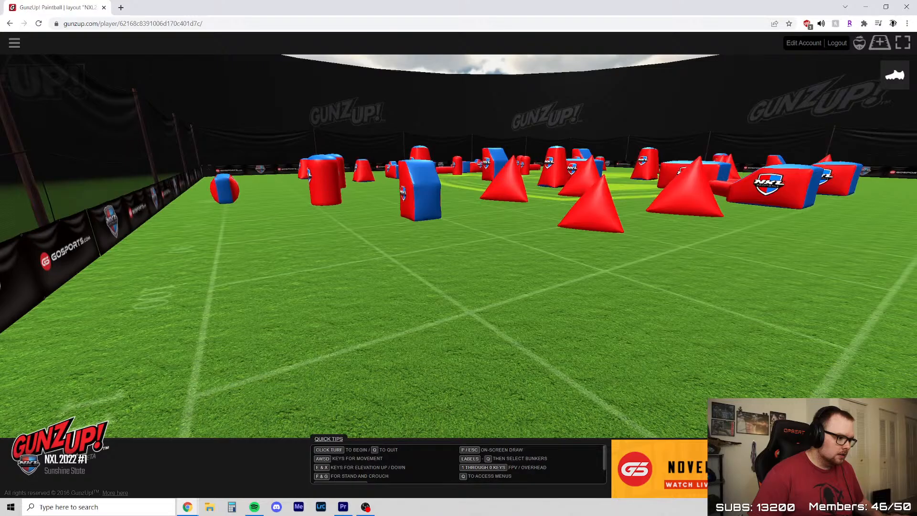
{"action": "key", "text": "a"}
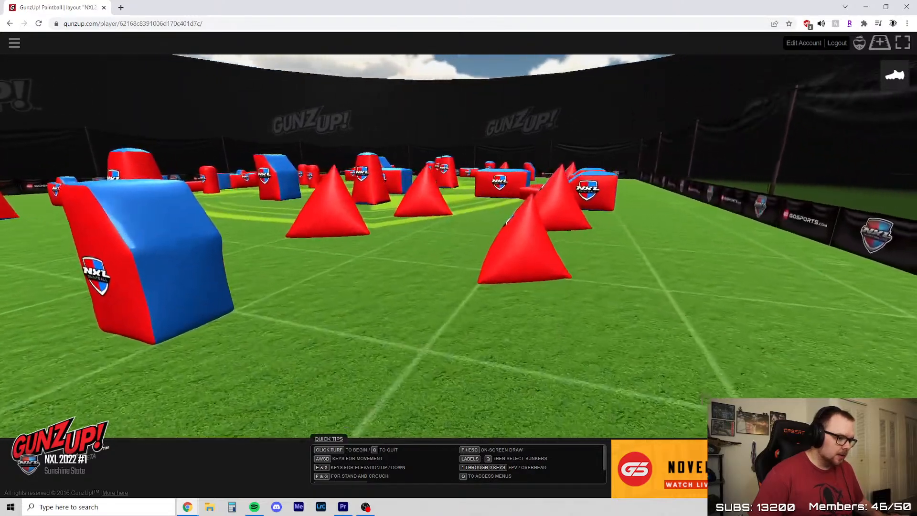
{"action": "key", "text": "d"}
{"action": "key", "text": "x"}
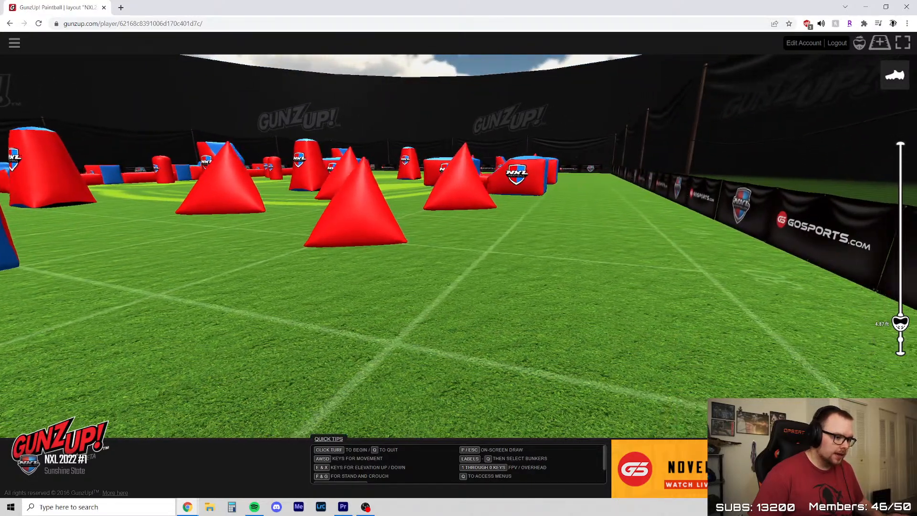
{"action": "key", "text": "e"}
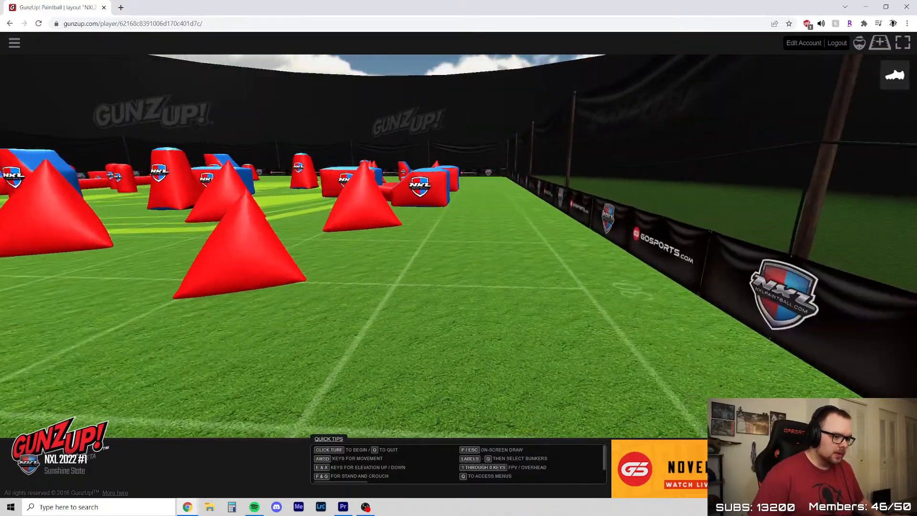
{"action": "key", "text": "w"}
{"action": "key", "text": "s"}
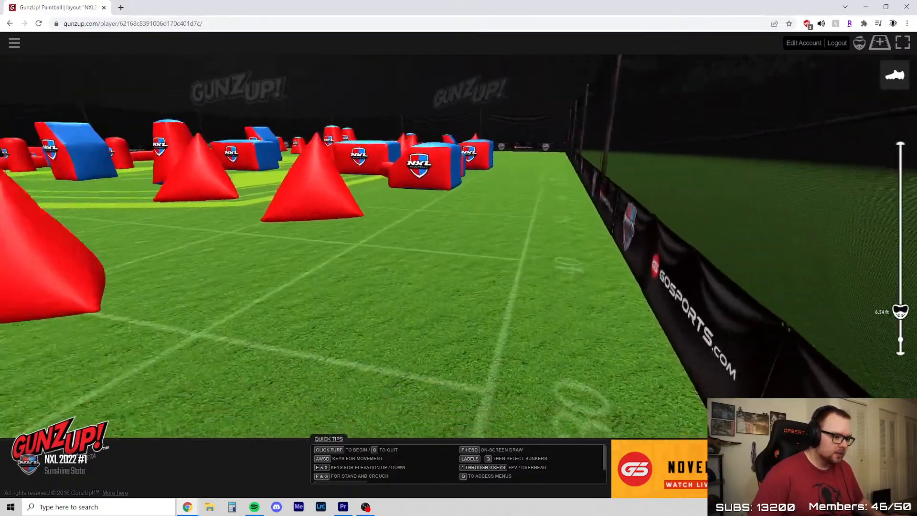
Follow the sideline lane past the pyramids up to the sloped end bunker of the beam-connected cluster
{"action": "key", "text": "a"}
{"action": "key", "text": "d"}
{"action": "key", "text": "a"}
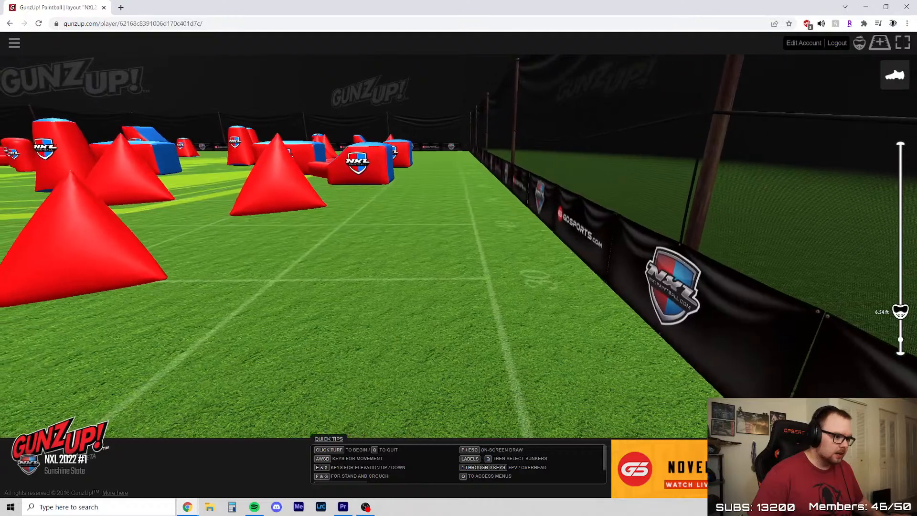
{"action": "key", "text": "a"}
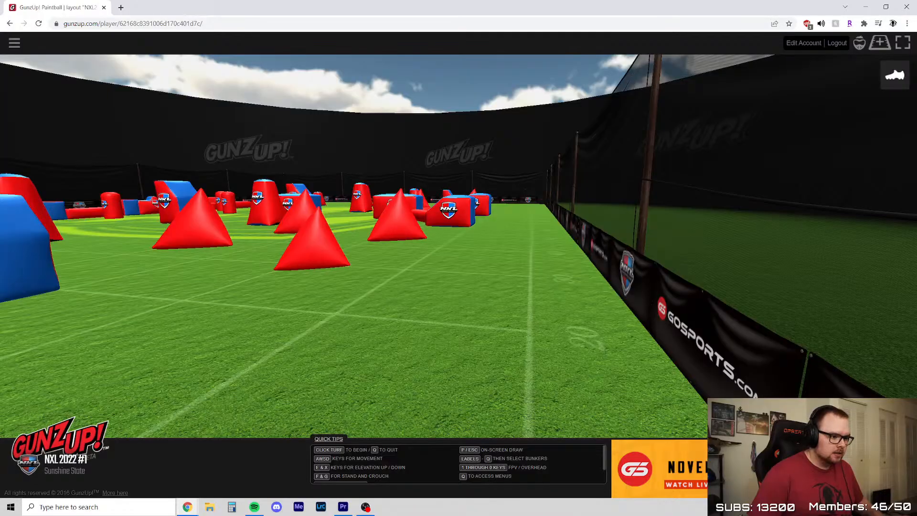
{"action": "key", "text": "w"}
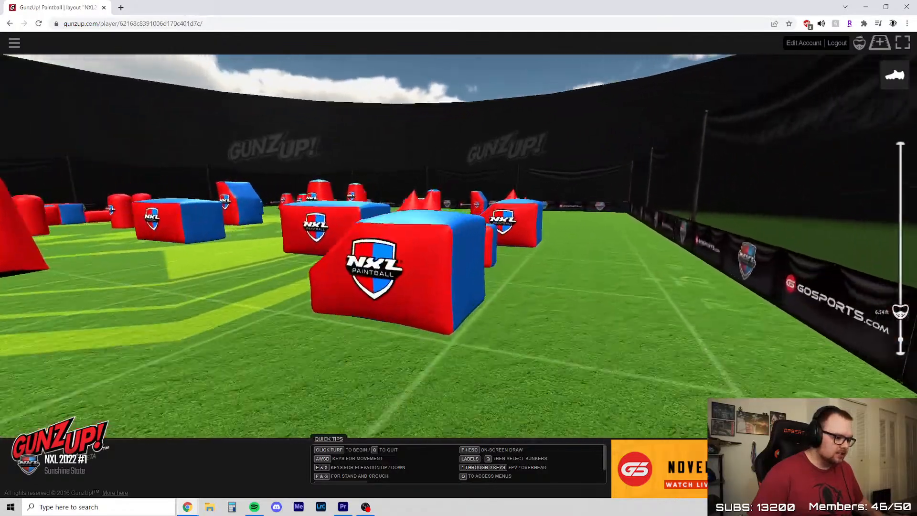
Look over the cluster's connecting beam toward midfield and check the open strip between the cluster and the sideline netting
{"action": "key", "text": "d"}
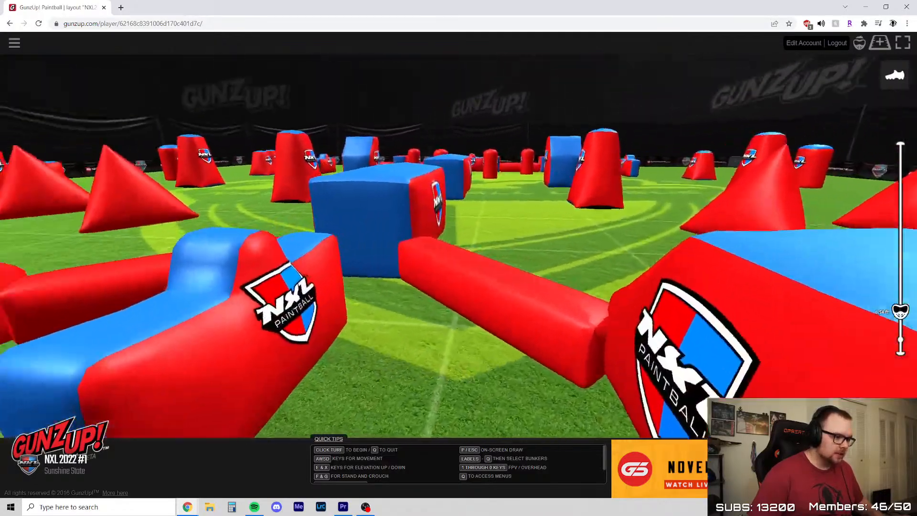
{"action": "key", "text": "a"}
{"action": "key", "text": "w"}
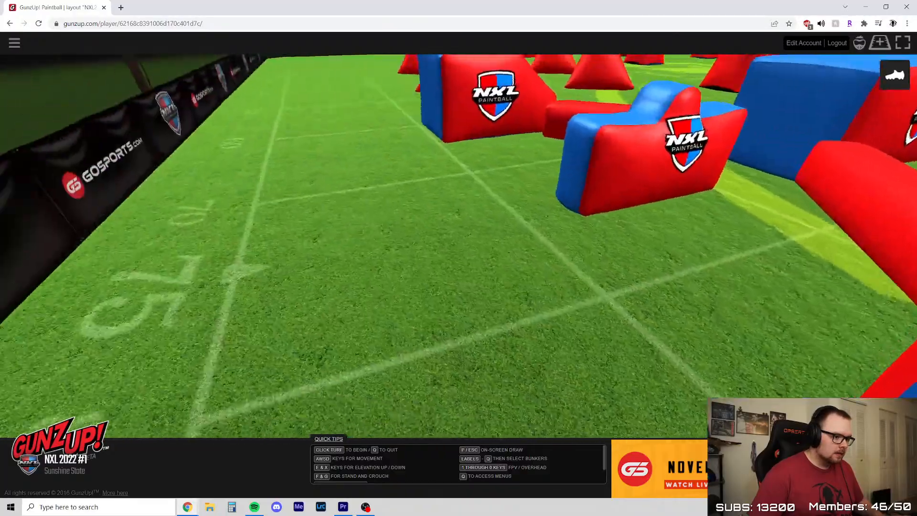
{"action": "key", "text": "d"}
{"action": "key", "text": "x"}
{"action": "key", "text": "d"}
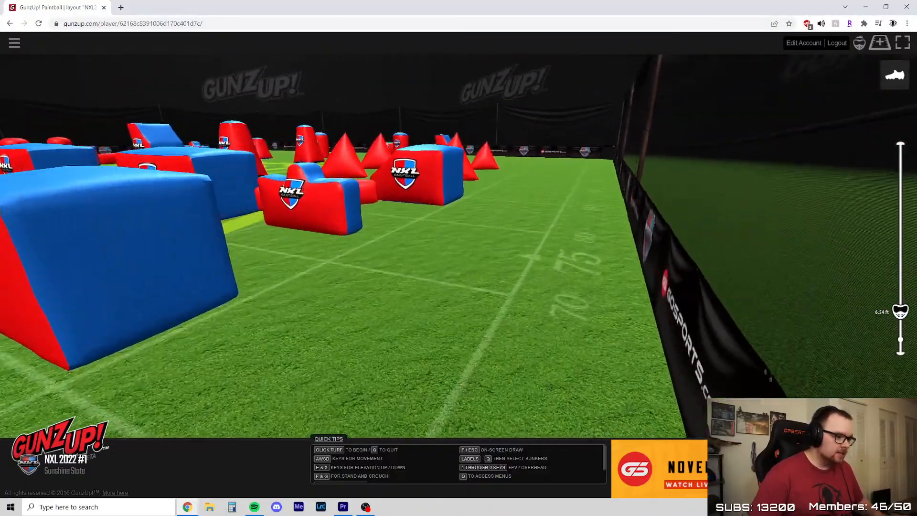
Inspect the cluster's beams and central bunkers from close behind its sloped end bunker at low eye height
{"action": "key", "text": "a"}
{"action": "key", "text": "w"}
{"action": "key", "text": "a"}
{"action": "key", "text": "d"}
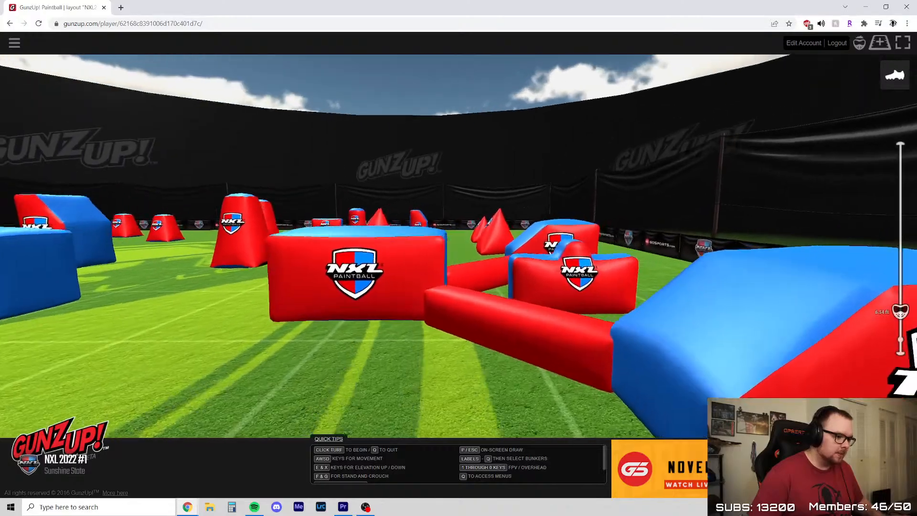
{"action": "key", "text": "s"}
{"action": "key", "text": "w"}
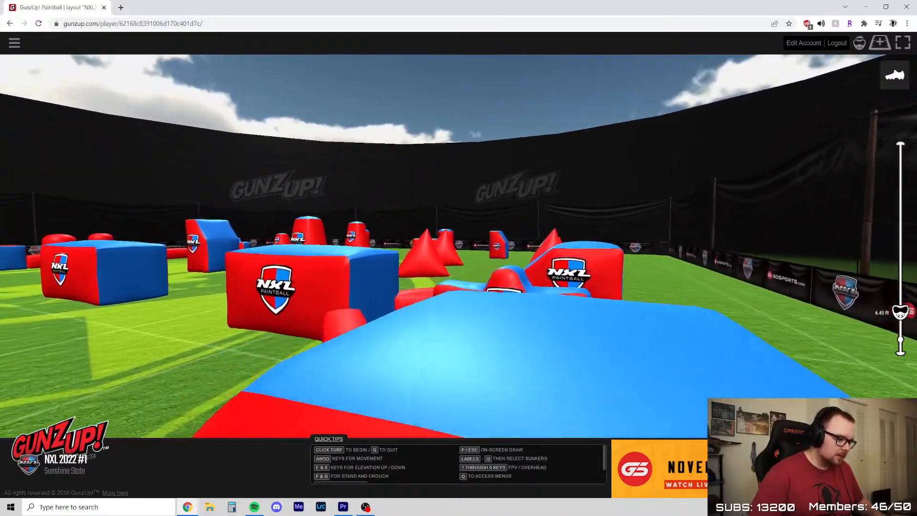
Check the pyramids at the end of the cluster, and view the whole cluster from behind its sloped end bunker
{"action": "key", "text": "e"}
{"action": "key", "text": "w"}
{"action": "key", "text": "e"}
{"action": "key", "text": "s"}
{"action": "key", "text": "d"}
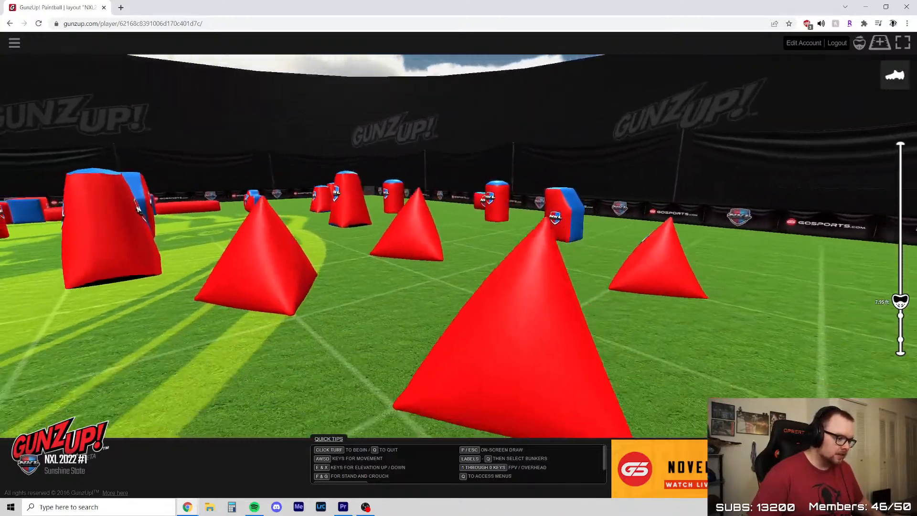
{"action": "key", "text": "s"}
{"action": "key", "text": "w"}
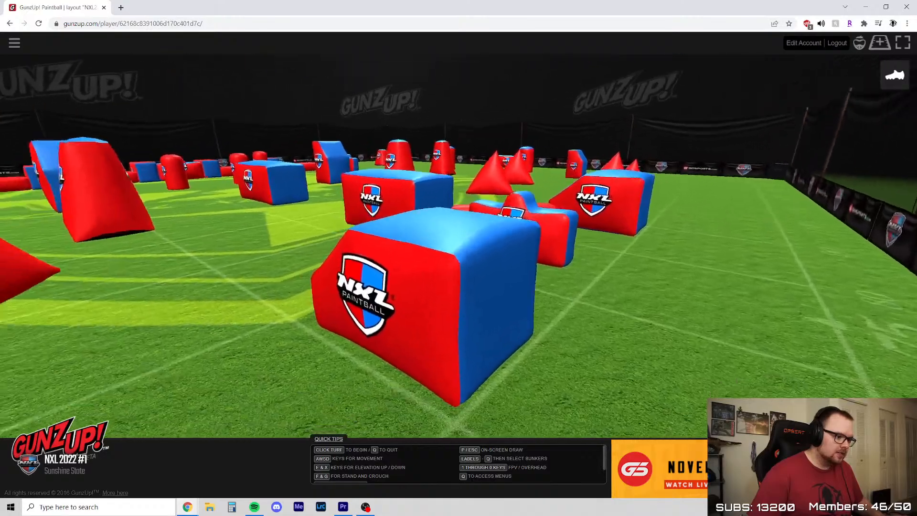
Compare the sightlines past the sloped end bunker from along the sideline netting and from beside the pyramids
{"action": "key", "text": "a"}
{"action": "key", "text": "s"}
{"action": "key", "text": "e"}
{"action": "key", "text": "w"}
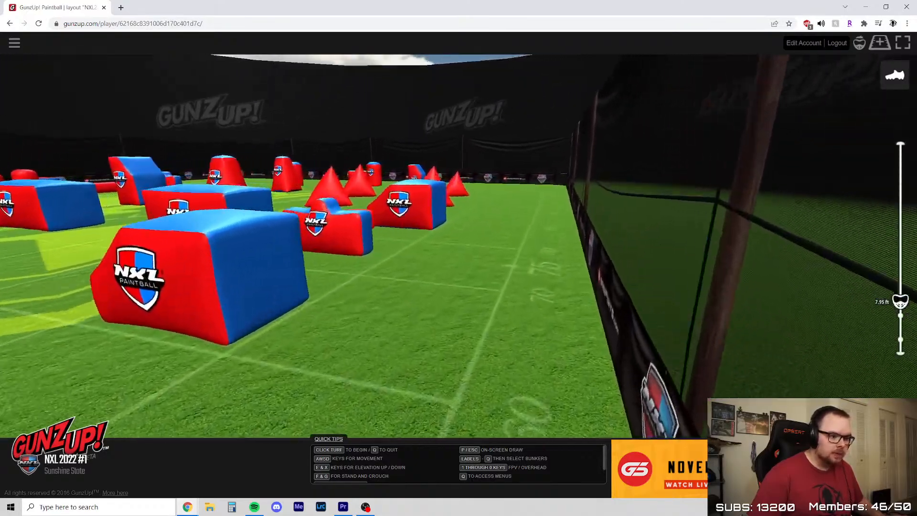
{"action": "key", "text": "w"}
{"action": "key", "text": "d"}
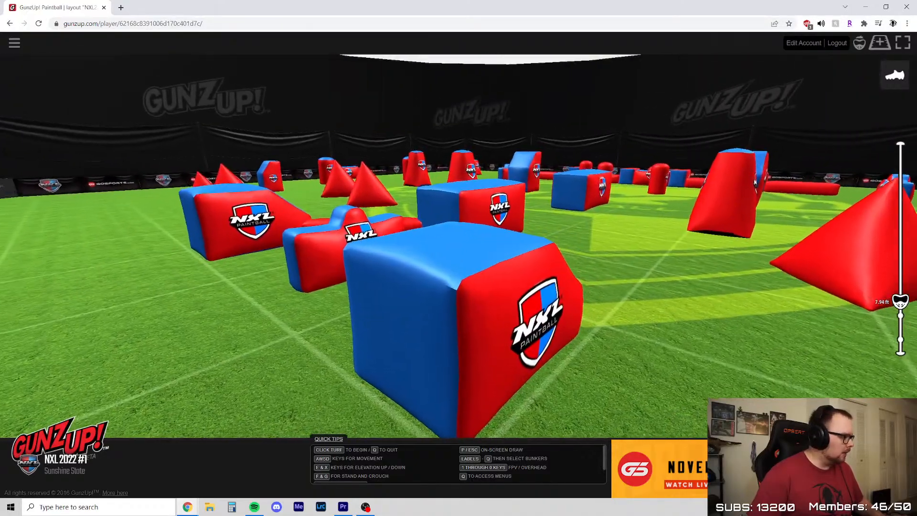
{"action": "key", "text": "s"}
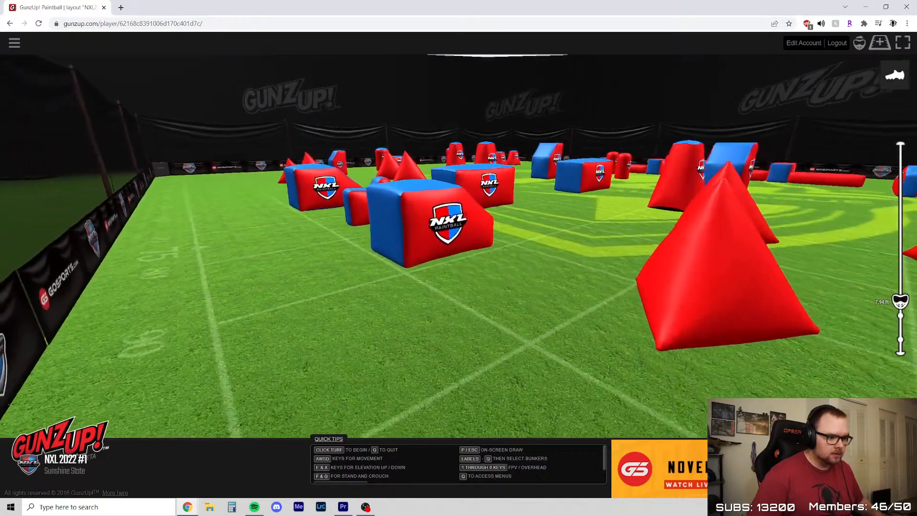
View the beam-connected cluster head-on from the sideline and compare the angles around its two sloped end bunkers
{"action": "key", "text": "w"}
{"action": "key", "text": "d"}
{"action": "key", "text": "a"}
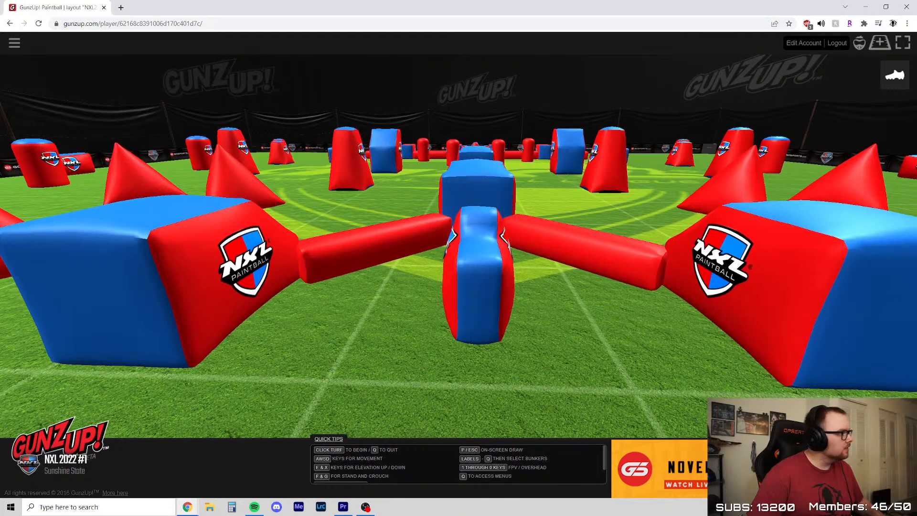
{"action": "key", "text": "a"}
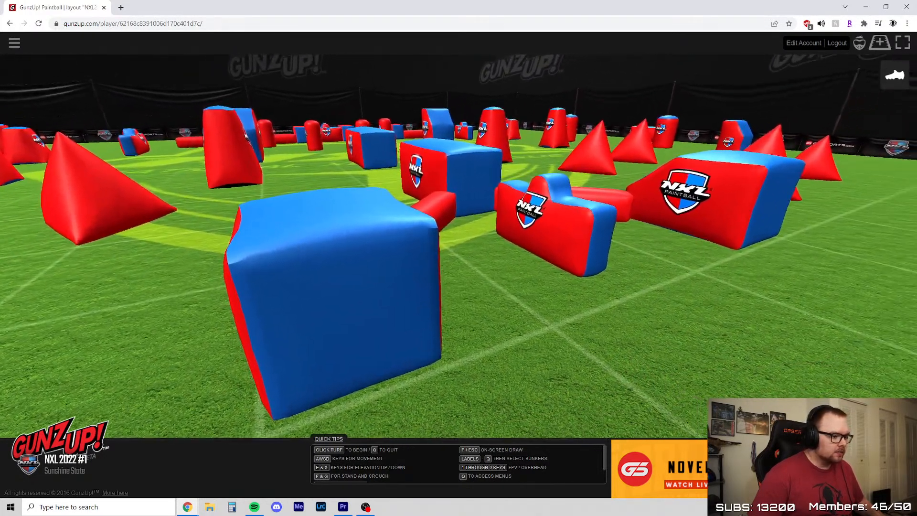
{"action": "key", "text": "a"}
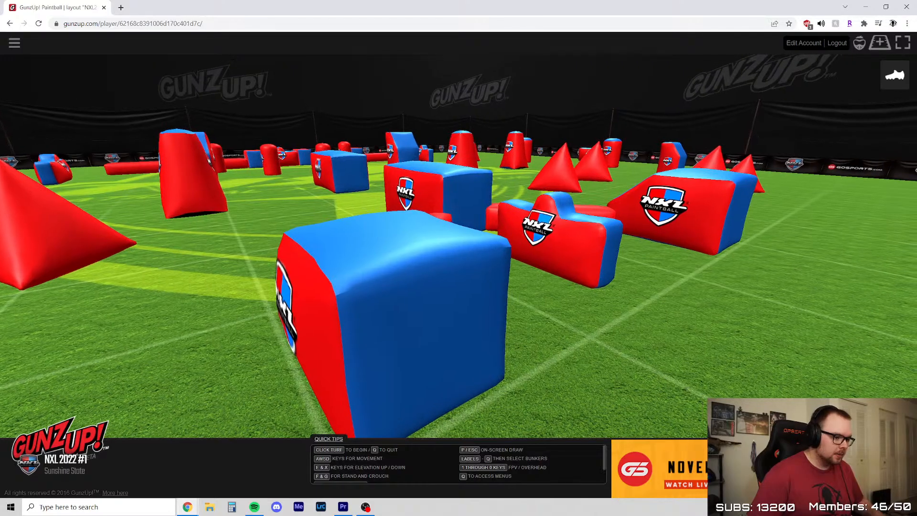
{"action": "key", "text": "w"}
{"action": "key", "text": "d"}
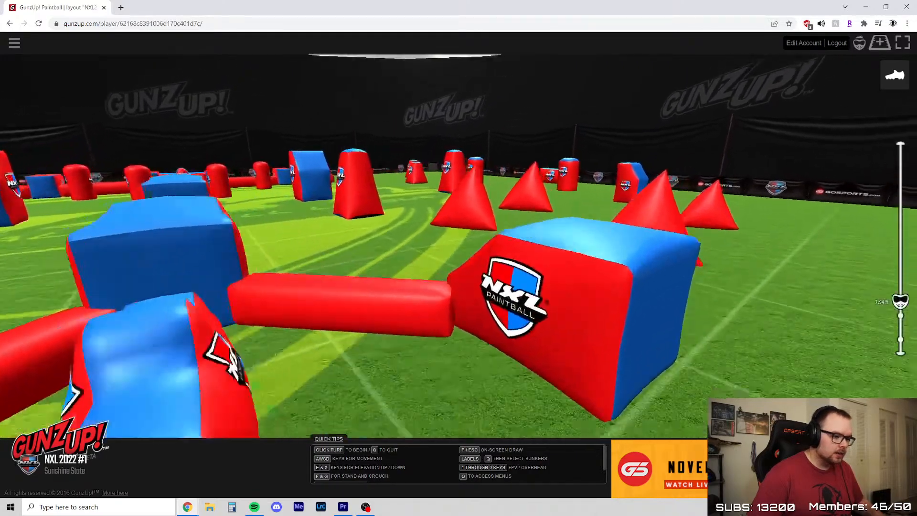
Check the downfield lanes from behind the back cylinder and from the bunker farther back
{"action": "key", "text": "d"}
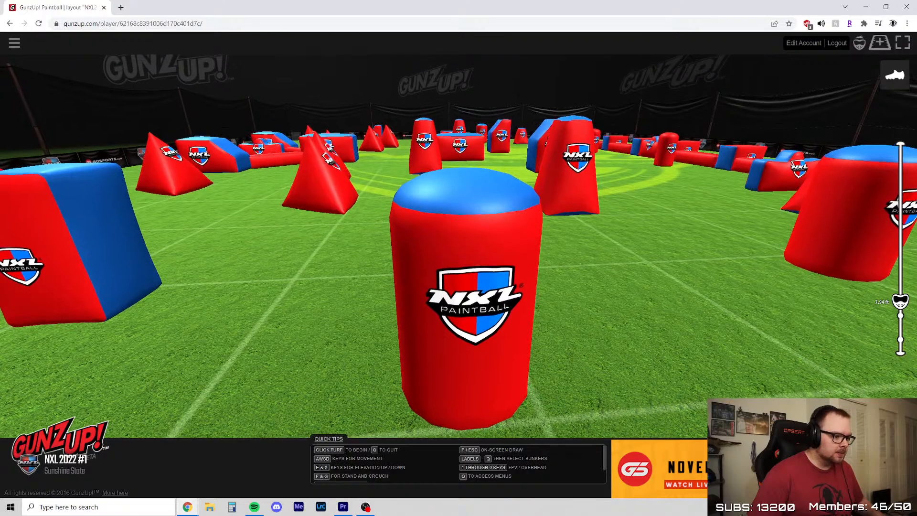
{"action": "key", "text": "s"}
{"action": "key", "text": "d"}
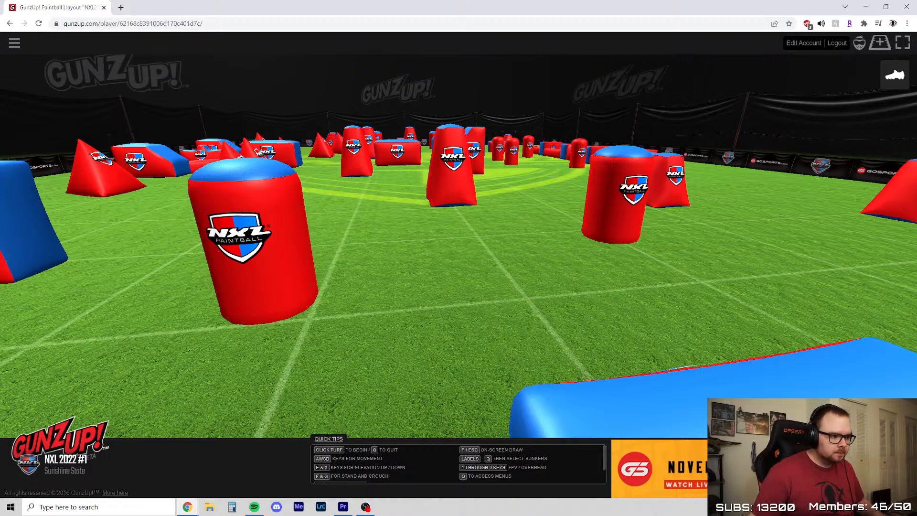
Examine the midfield brick and tall angled bunkers from several sides, including the lanes toward the upright cylinders and slanted bunkers
{"action": "key", "text": "e"}
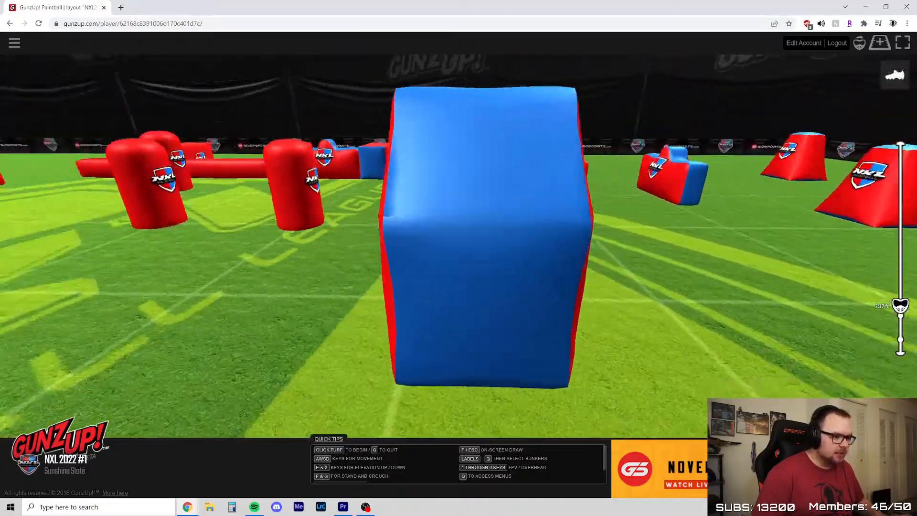
{"action": "key", "text": "w"}
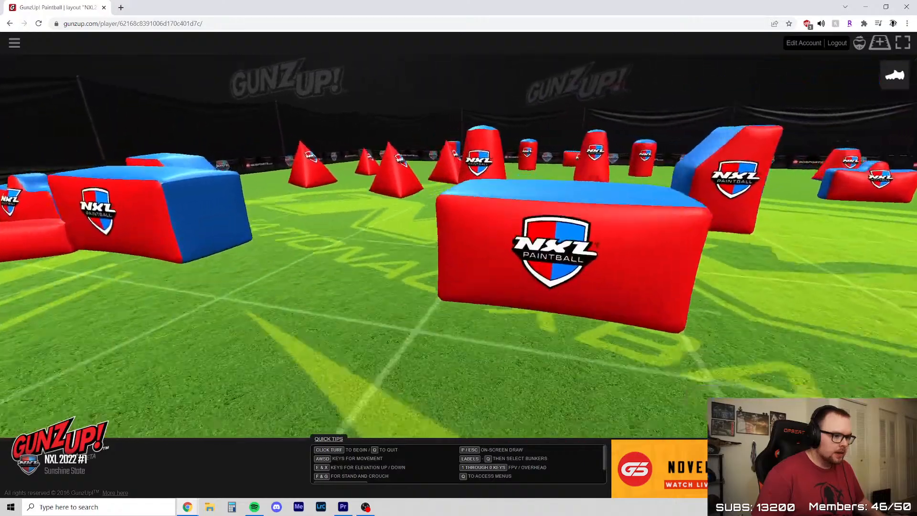
{"action": "key", "text": "s"}
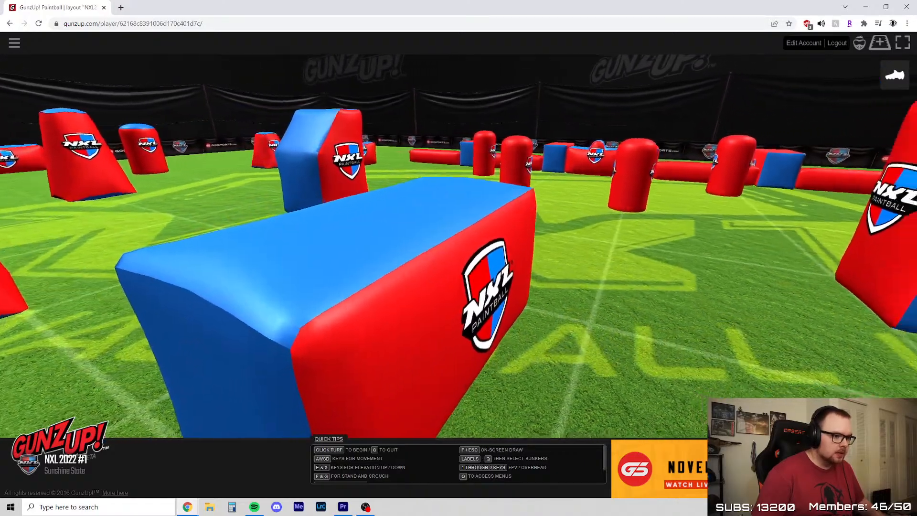
{"action": "key", "text": "e"}
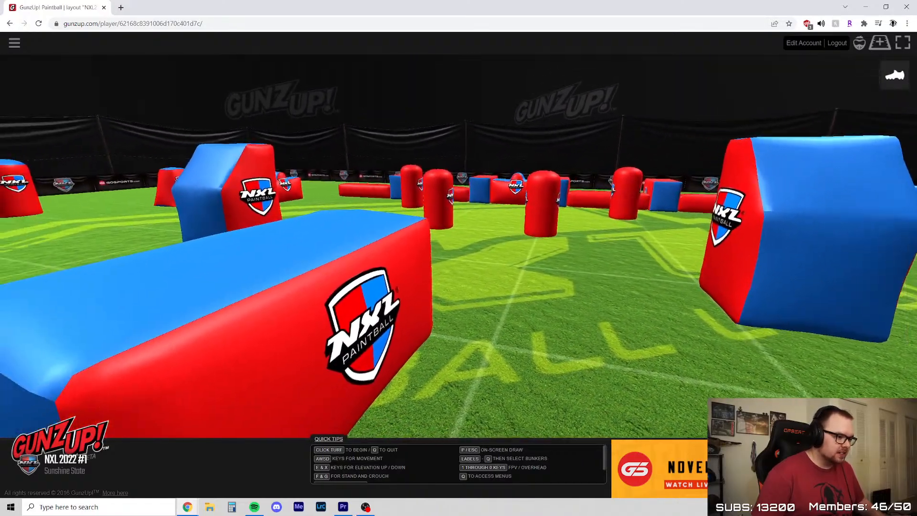
{"action": "key", "text": "w"}
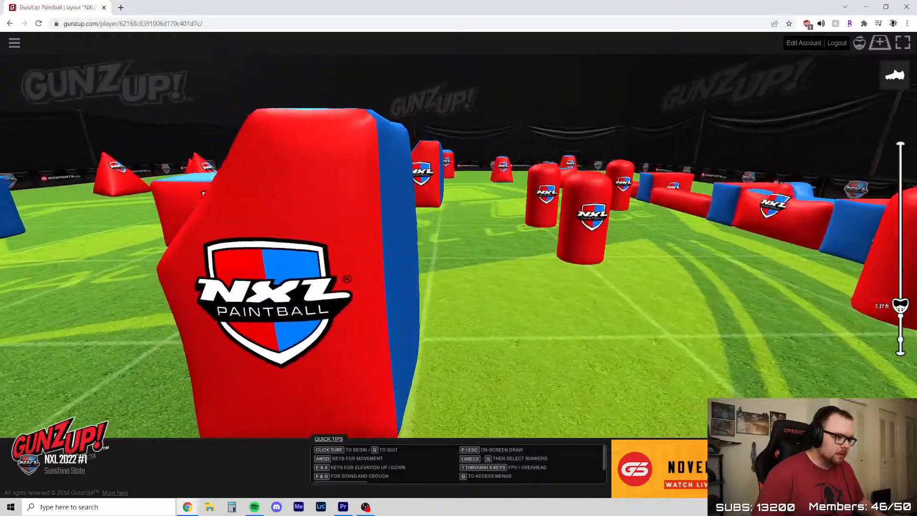
{"action": "key", "text": "s"}
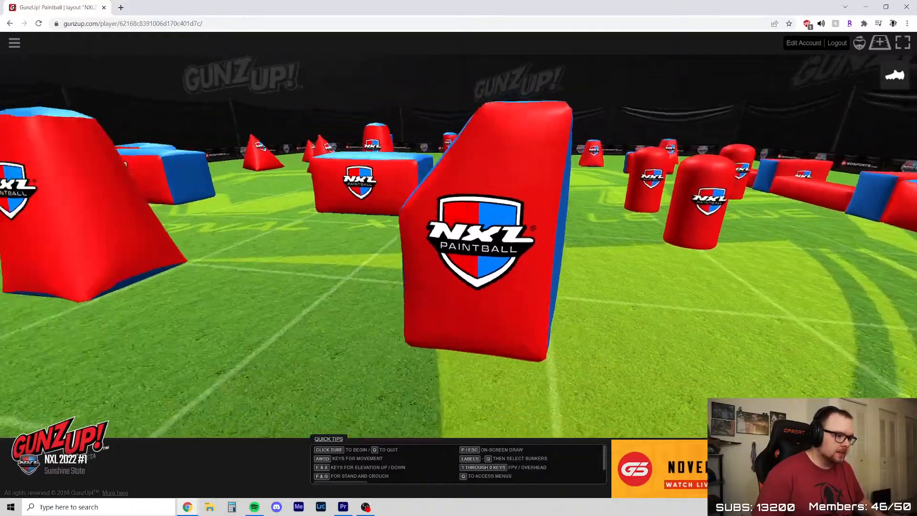
{"action": "key", "text": "x"}
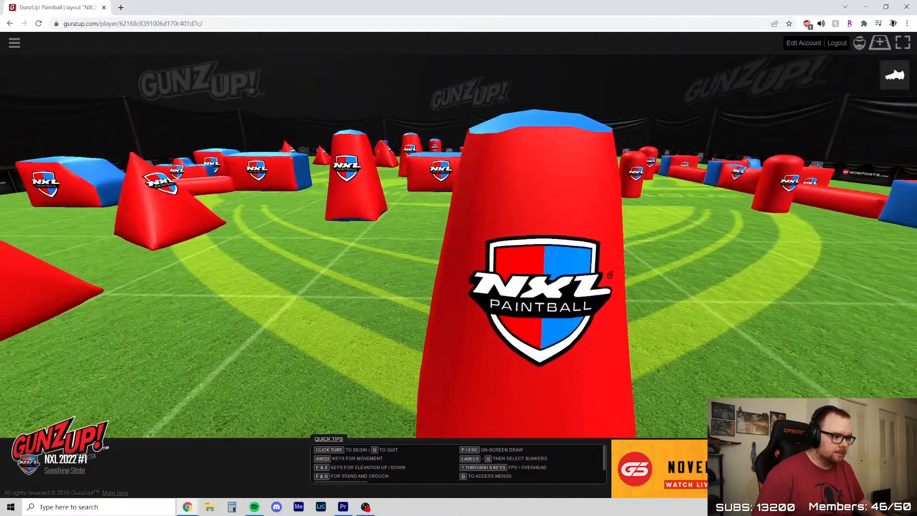
Move from the tall tapered bunkers across to the row of linked beams and blocks and view it from the sideline
{"action": "key", "text": "w"}
{"action": "key", "text": "a"}
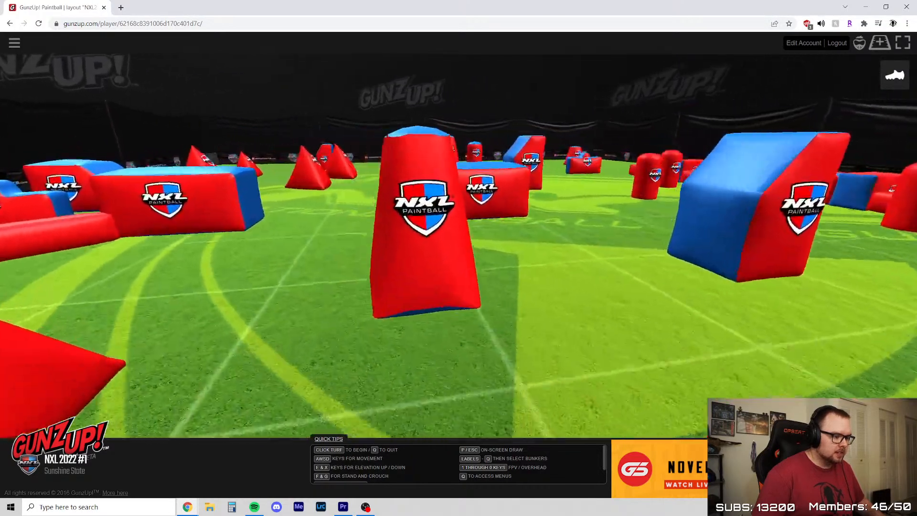
{"action": "key", "text": "w"}
{"action": "key", "text": "e"}
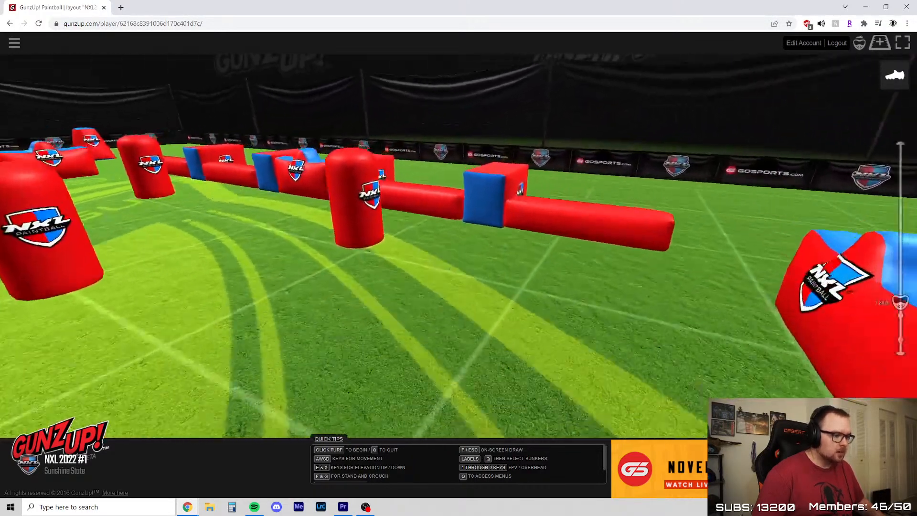
{"action": "key", "text": "w"}
{"action": "key", "text": "d"}
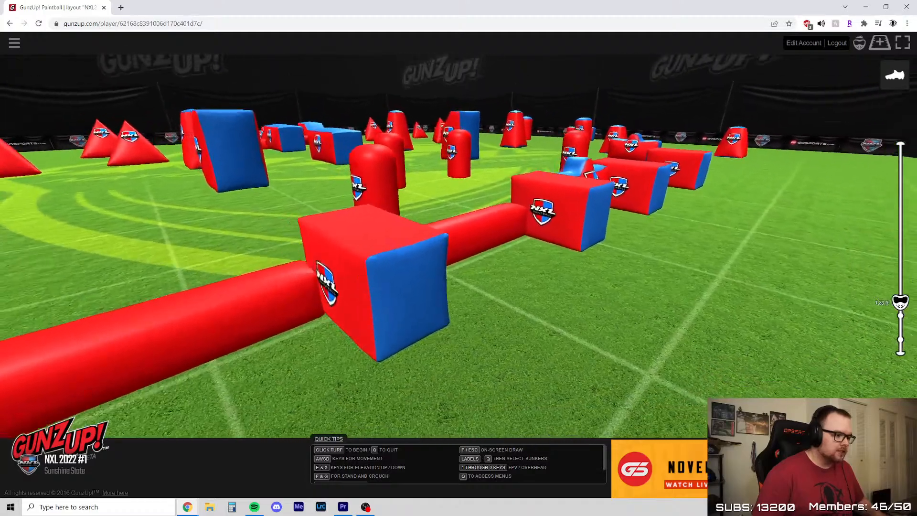
Examine the first beam and first block of the sideline row, including the lane down the row from behind them
{"action": "key", "text": "a"}
{"action": "key", "text": "s"}
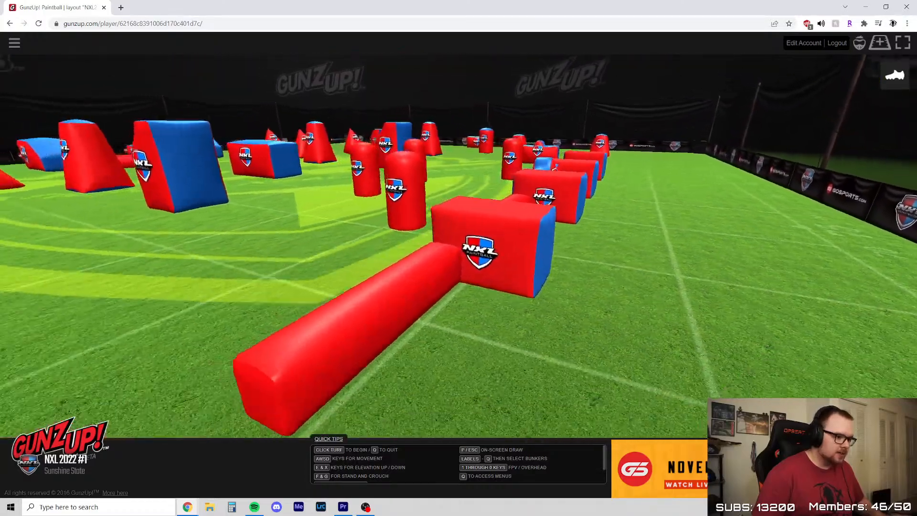
{"action": "key", "text": "w"}
{"action": "key", "text": "e"}
{"action": "key", "text": "d"}
{"action": "key", "text": "a"}
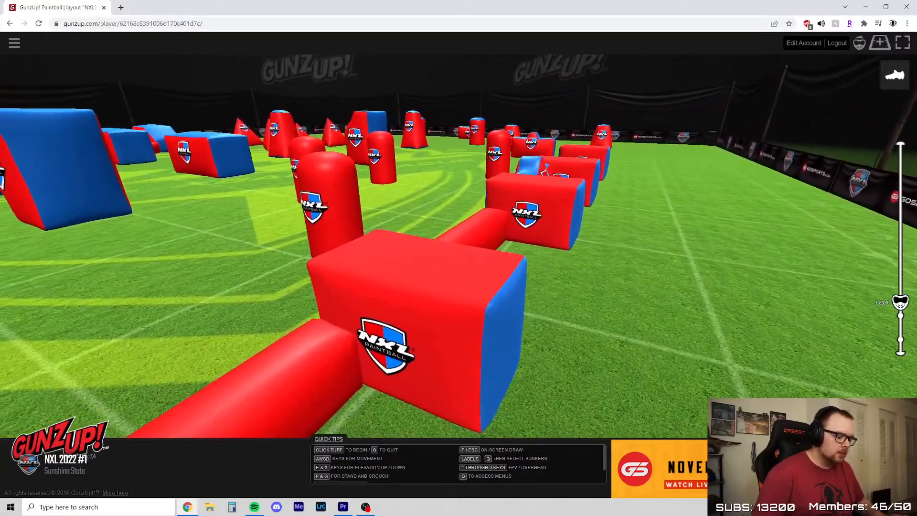
{"action": "key", "text": "e"}
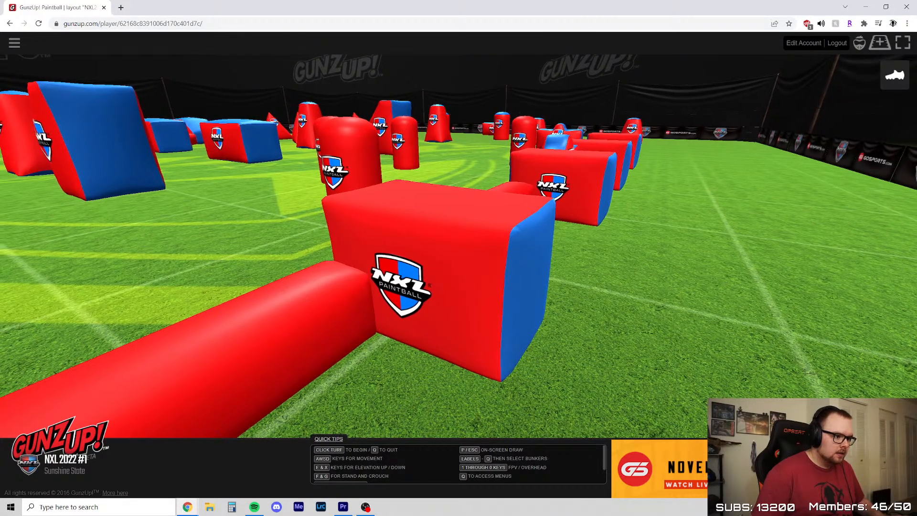
Inspect the sideline row's blocks and its linked humped bunker from the sideline, looking both upfield and back
{"action": "key", "text": "d"}
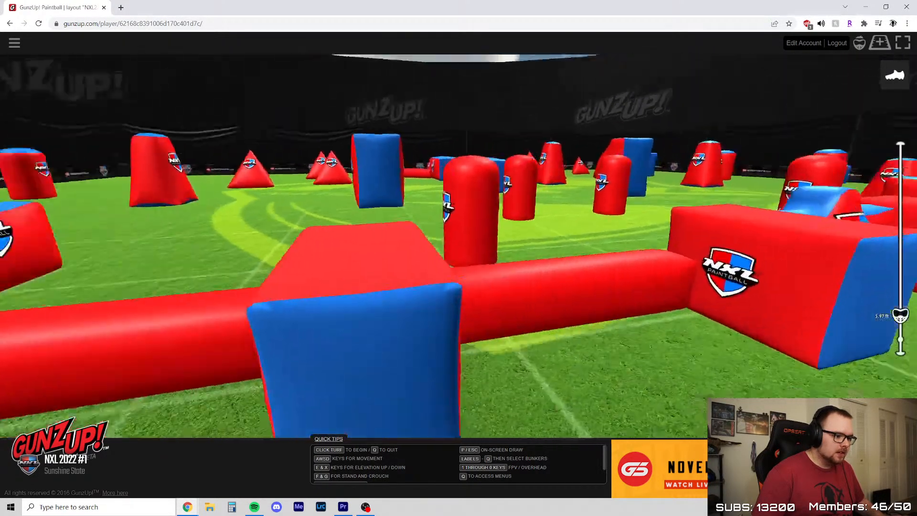
{"action": "key", "text": "s"}
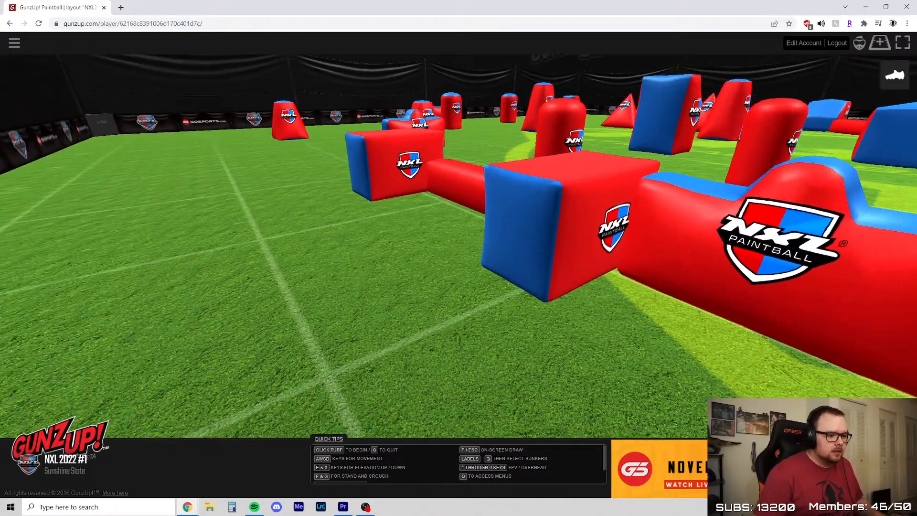
{"action": "key", "text": "w"}
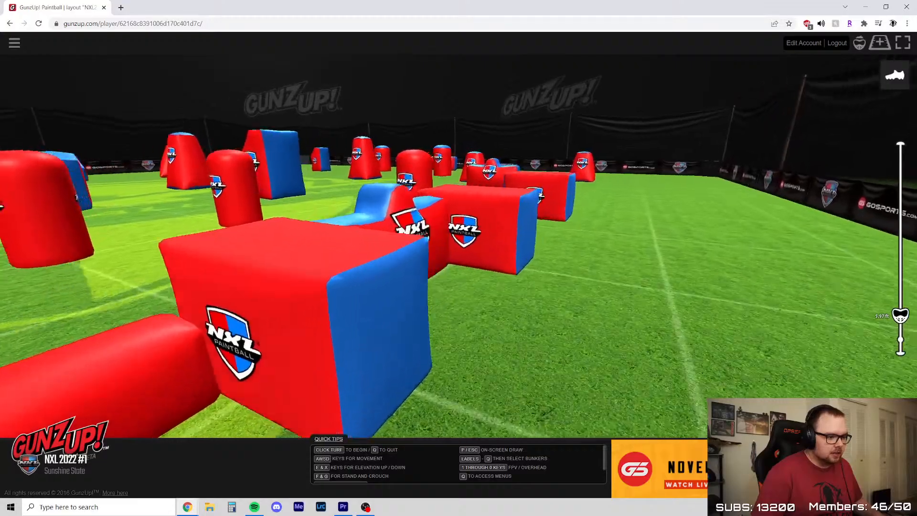
{"action": "key", "text": "w"}
{"action": "key", "text": "d"}
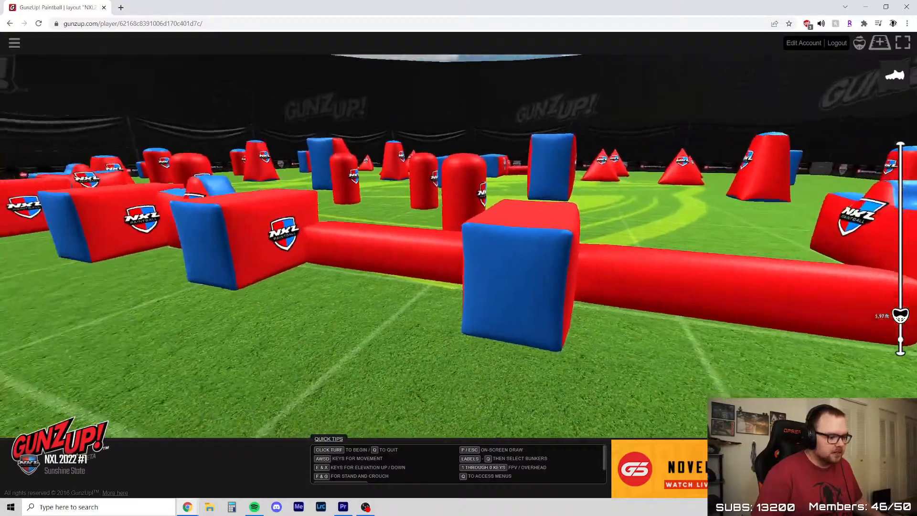
{"action": "key", "text": "d"}
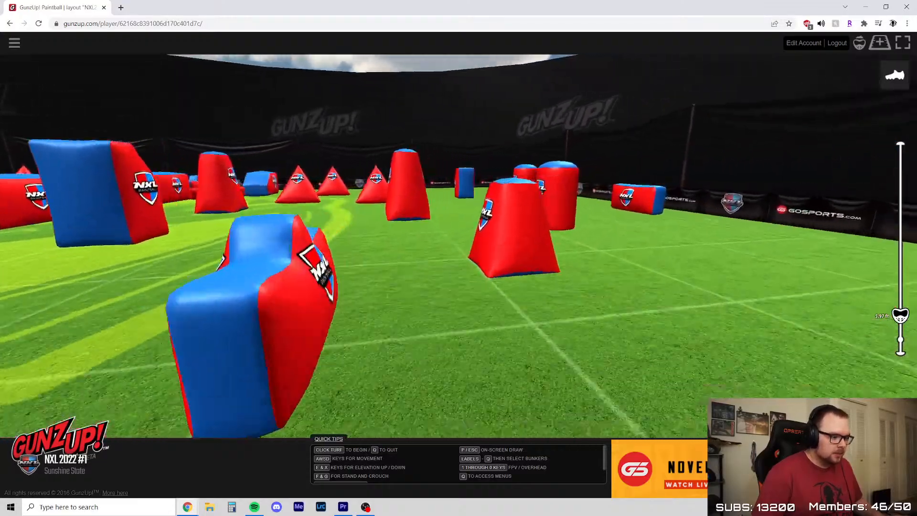
Check the lanes over the standalone humped bunker in front of the sideline row from behind and centred on it
{"action": "key", "text": "s"}
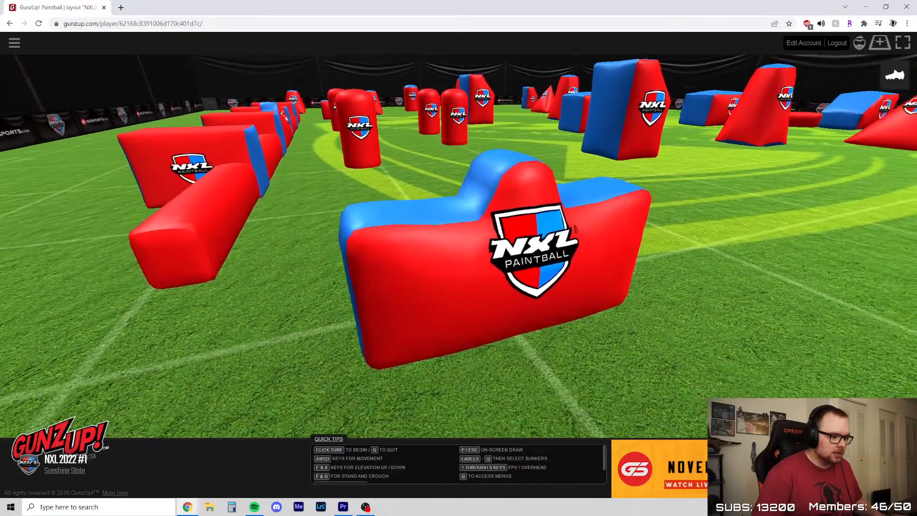
{"action": "key", "text": "w"}
{"action": "key", "text": "x"}
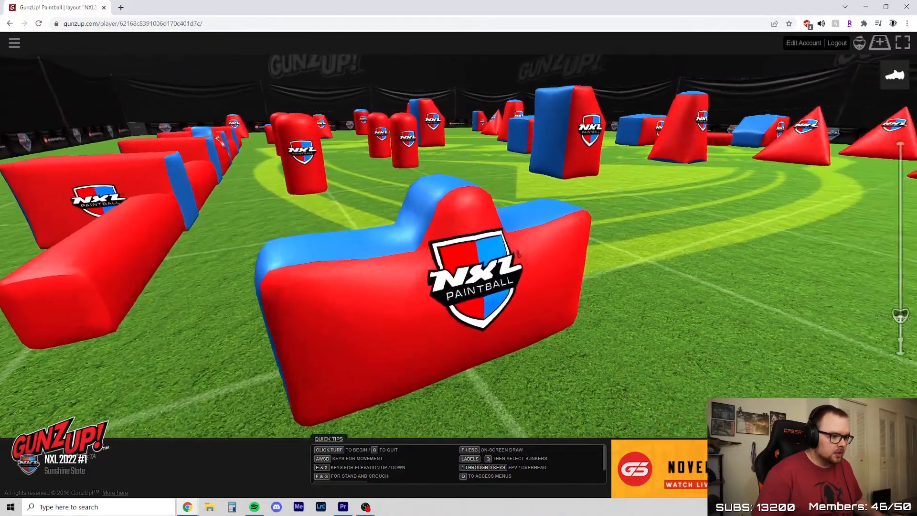
{"action": "key", "text": "d"}
{"action": "key", "text": "s"}
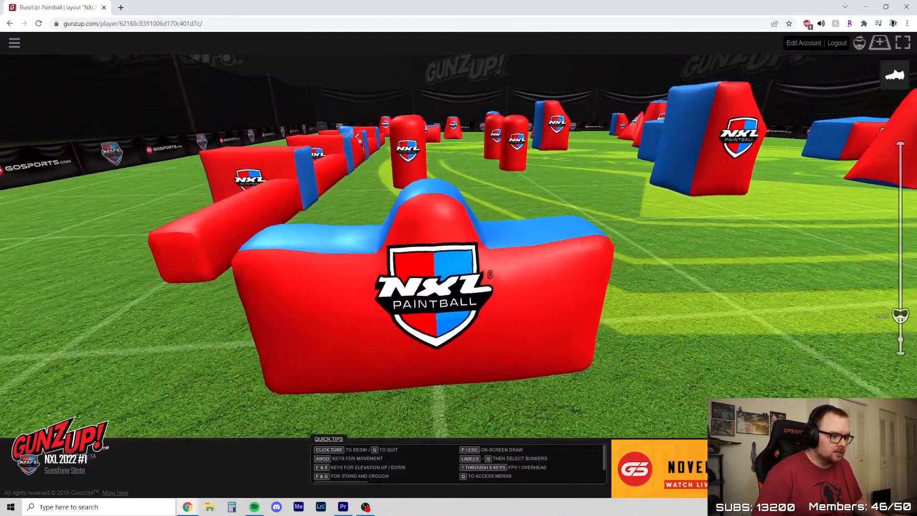
{"action": "key", "text": "w"}
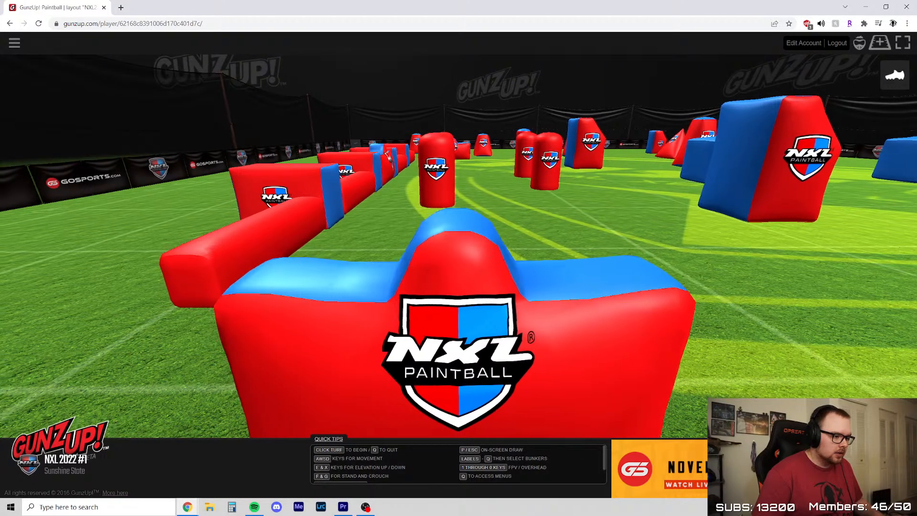
Compare the view from the row's first block with the view from behind the standalone humped bunker
{"action": "key", "text": "a"}
{"action": "key", "text": "w"}
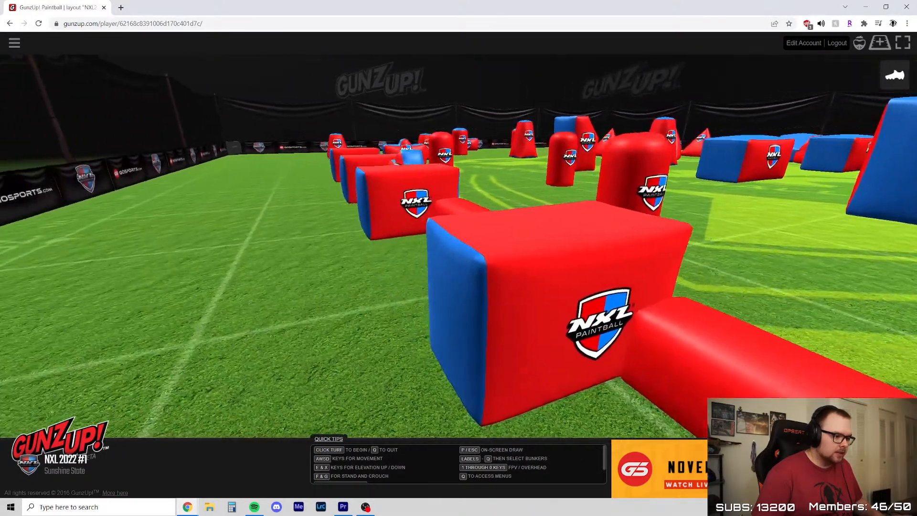
{"action": "key", "text": "d"}
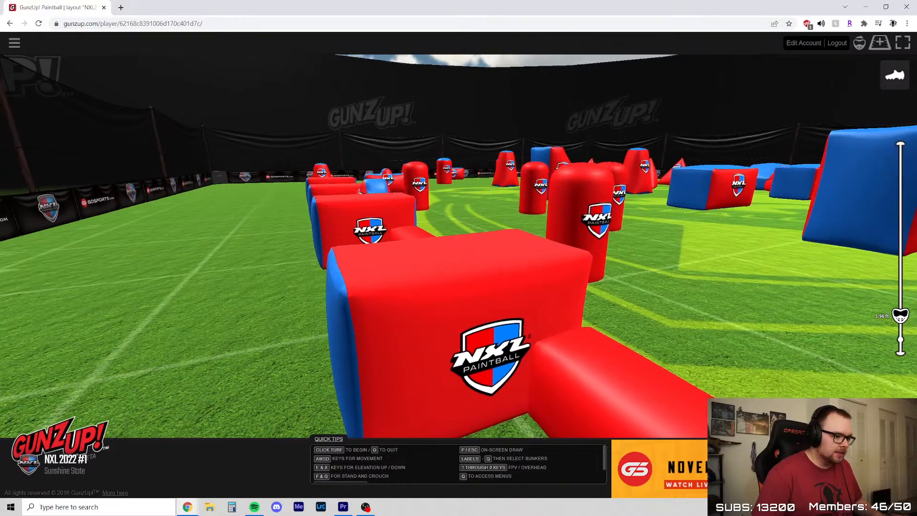
{"action": "key", "text": "s"}
{"action": "key", "text": "d"}
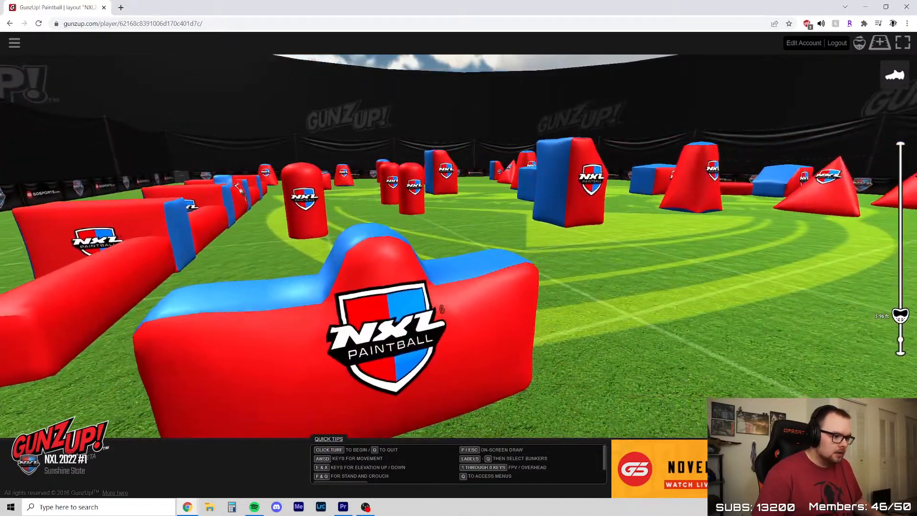
{"action": "key", "text": "s"}
{"action": "key", "text": "a"}
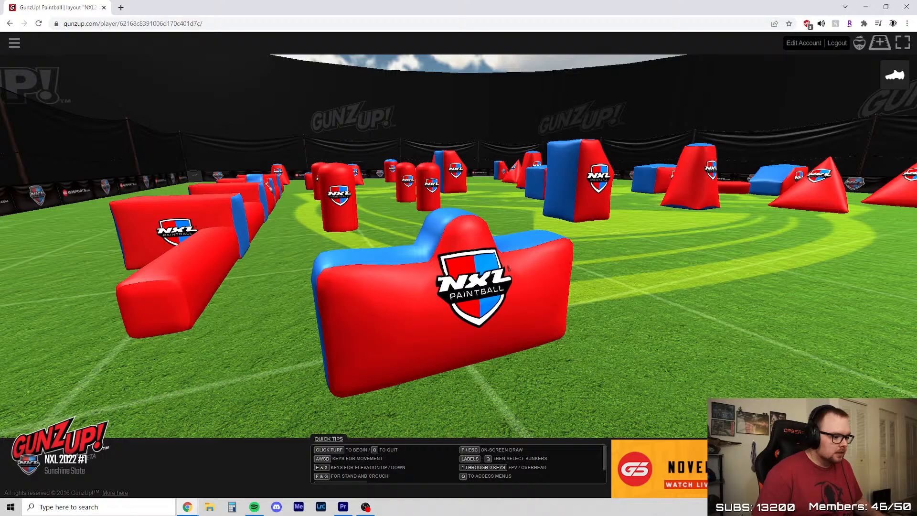
Circle from the standalone humped bunker to the sideline and view the row's blocks side-on toward the field centre
{"action": "key", "text": "a"}
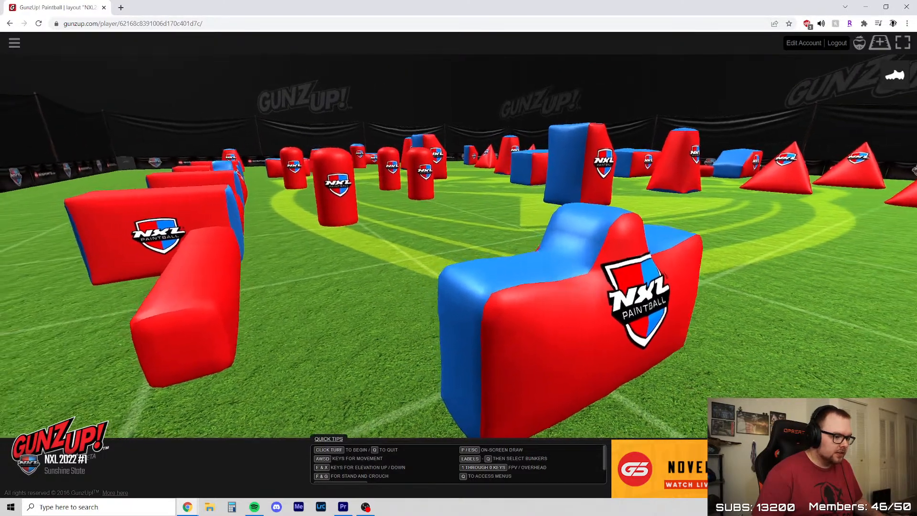
{"action": "key", "text": "a"}
{"action": "key", "text": "s"}
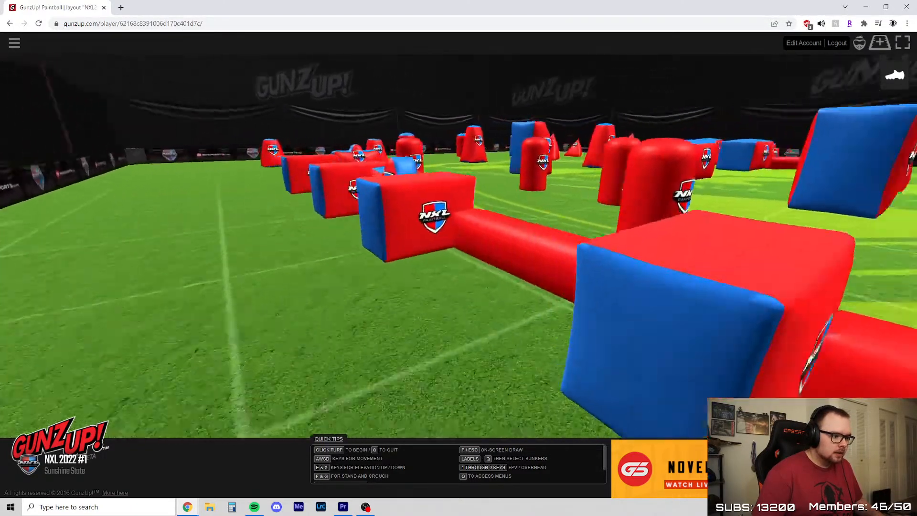
{"action": "key", "text": "a"}
{"action": "key", "text": "a"}
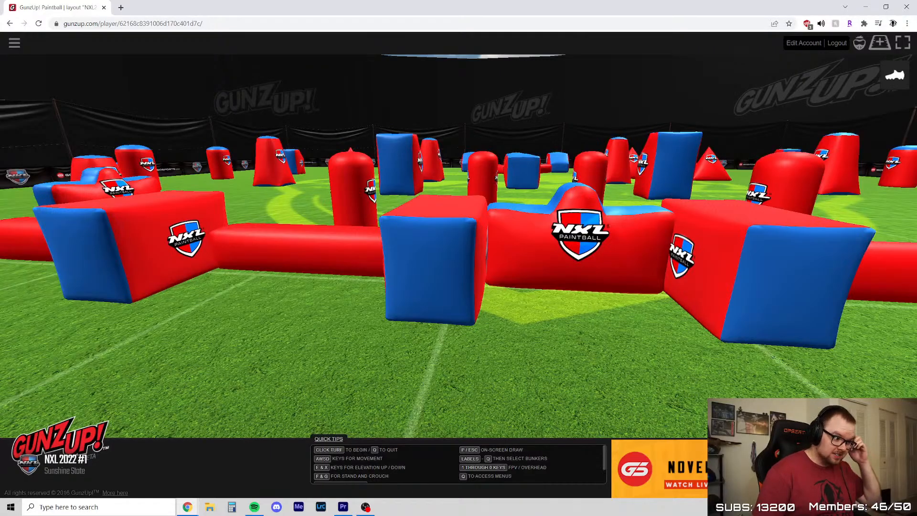
{"action": "key", "text": "a"}
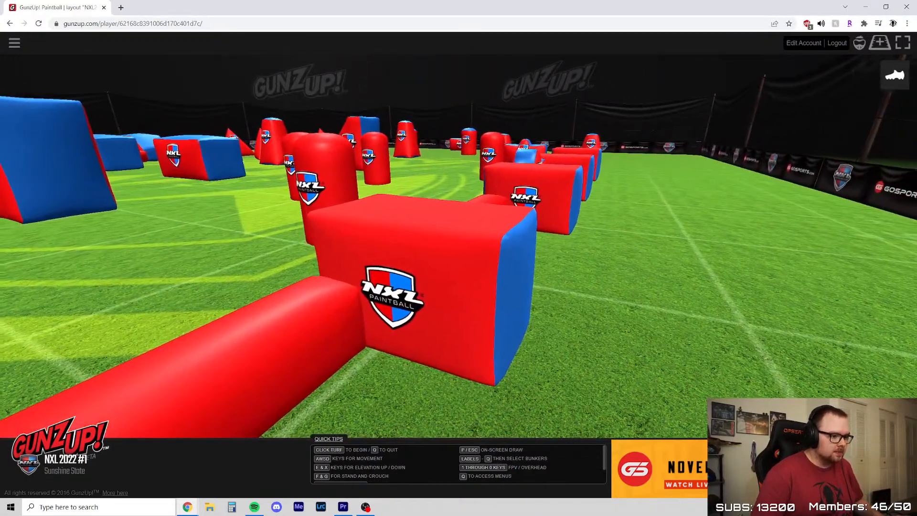
Look straight down the row from the end of its first beam, and follow it to the linked humped bunker
{"action": "key", "text": "a"}
{"action": "key", "text": "s"}
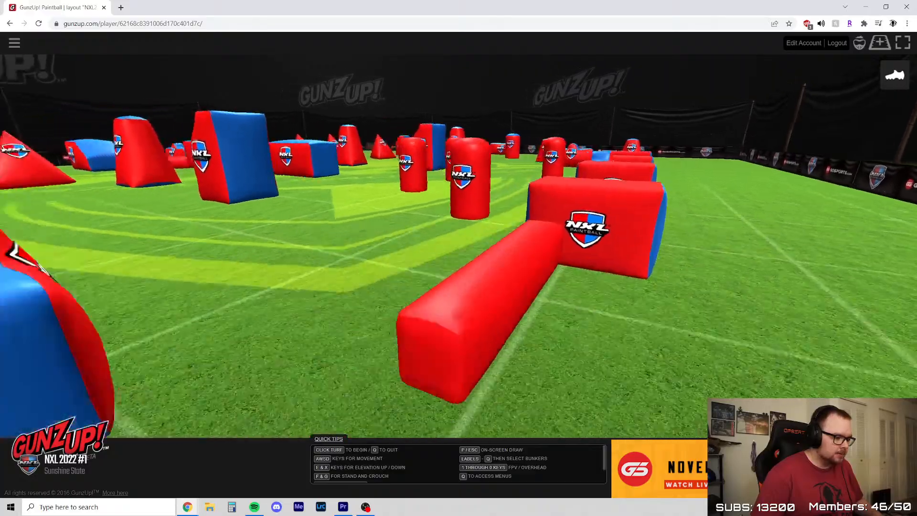
{"action": "key", "text": "d"}
{"action": "key", "text": "w"}
{"action": "key", "text": "e"}
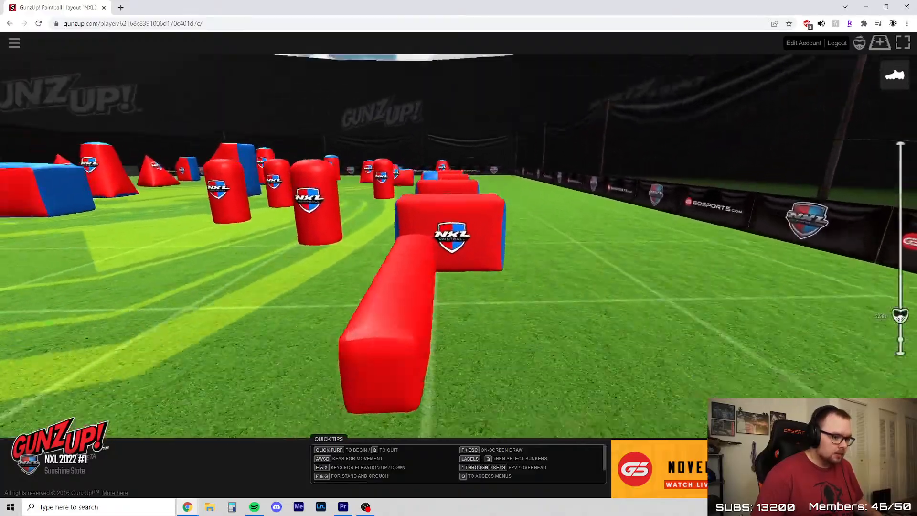
{"action": "key", "text": "w"}
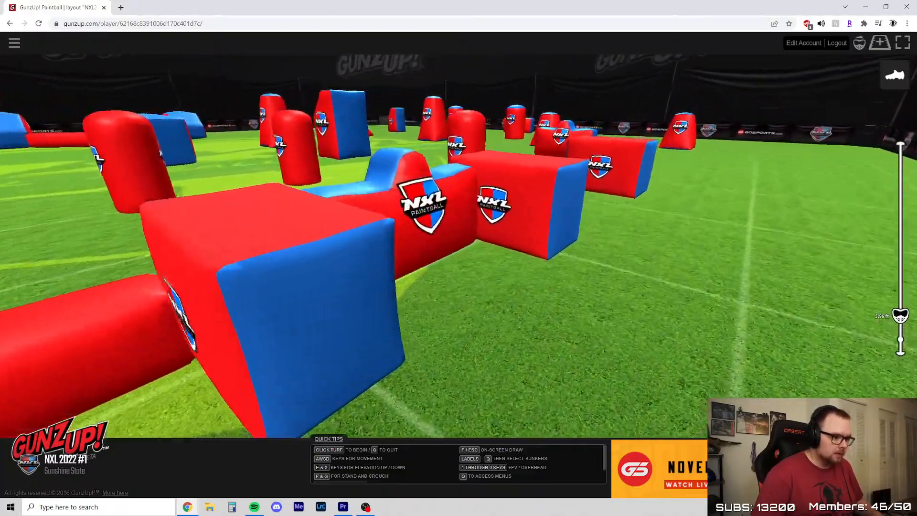
Compare the sightlines down the row from behind the first block and from directly above the first beam
{"action": "key", "text": "s"}
{"action": "key", "text": "a"}
{"action": "key", "text": "s"}
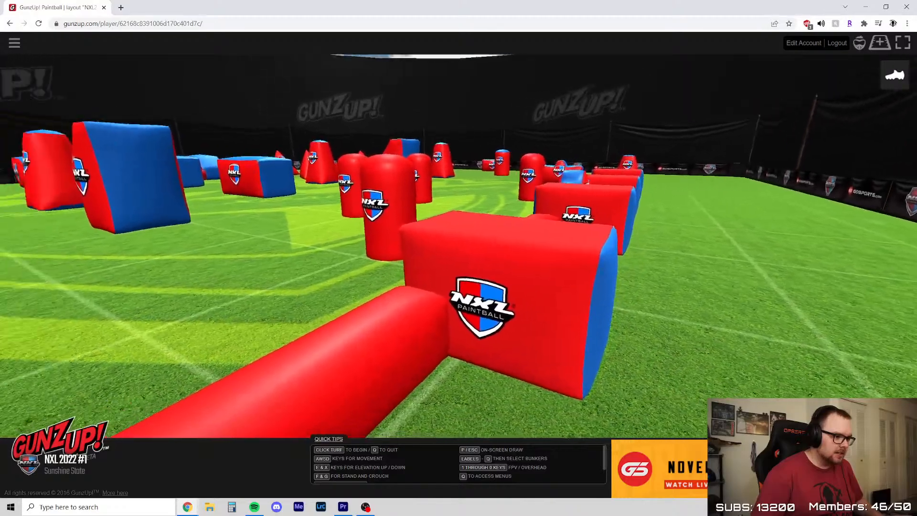
{"action": "key", "text": "a"}
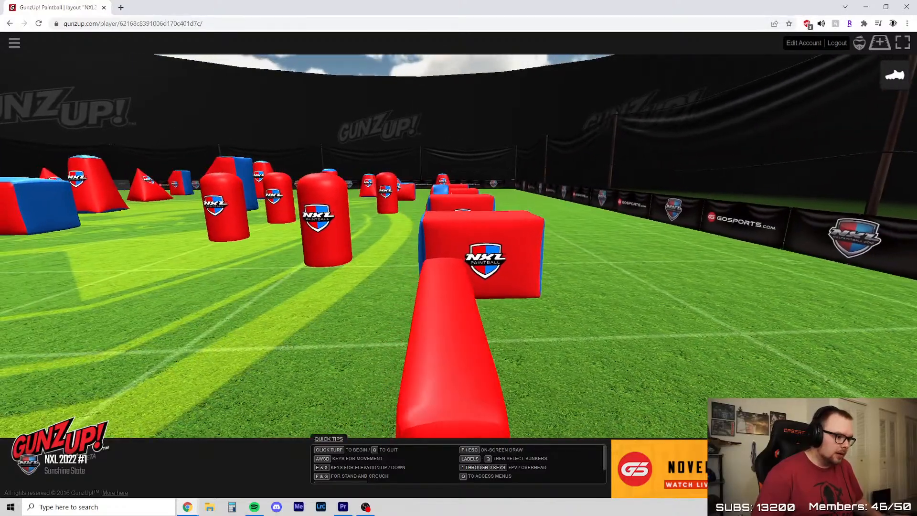
{"action": "key", "text": "d"}
{"action": "key", "text": "w"}
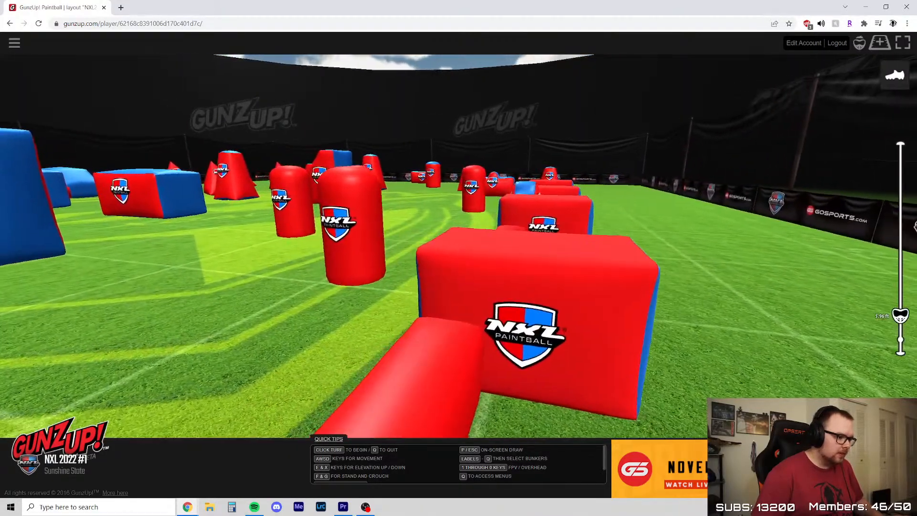
Examine the angles around the row's blocks toward the upright cylinders and along the open sideline lane
{"action": "key", "text": "d"}
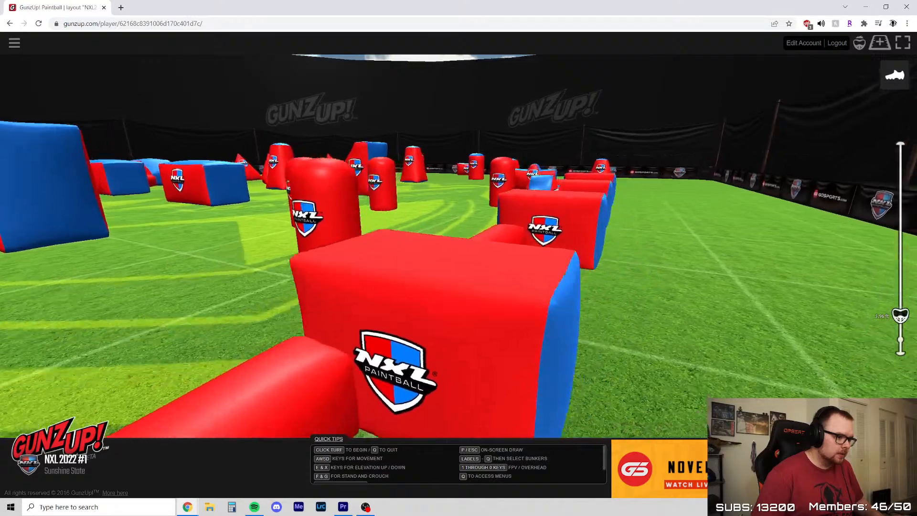
{"action": "key", "text": "d"}
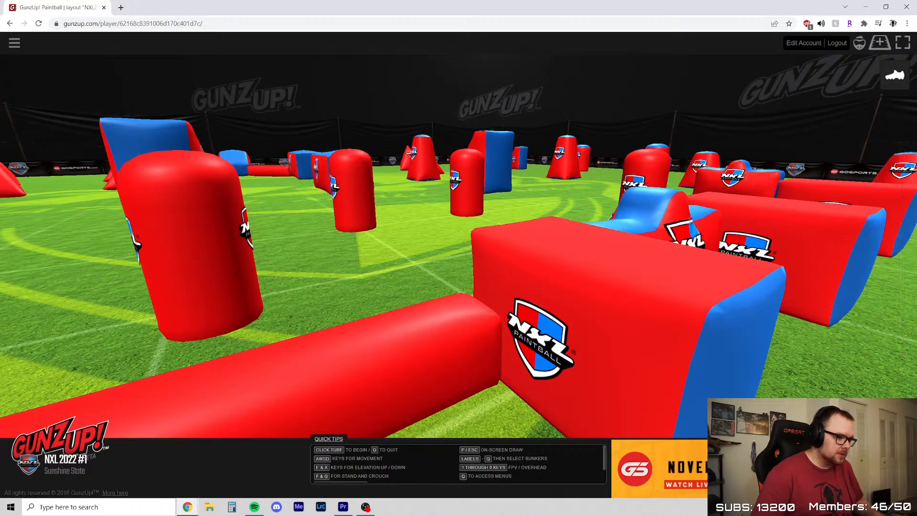
{"action": "key", "text": "d"}
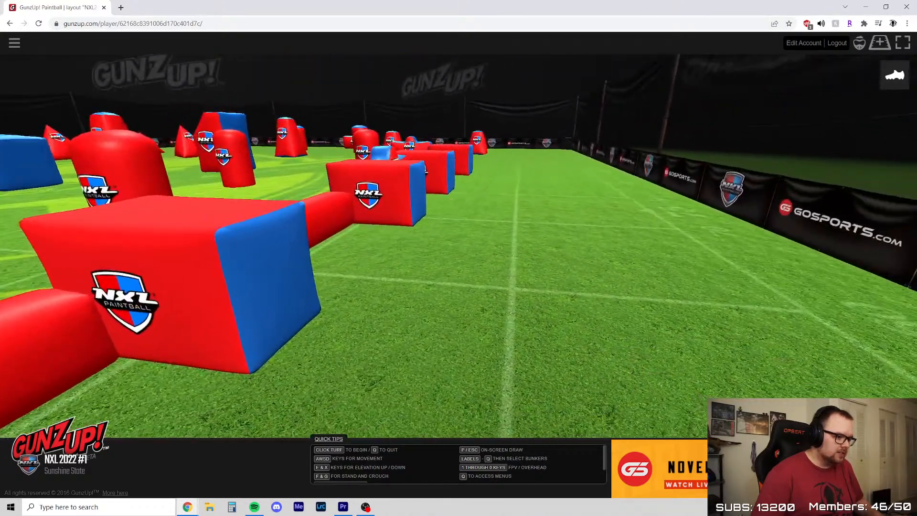
{"action": "key", "text": "d"}
{"action": "key", "text": "w"}
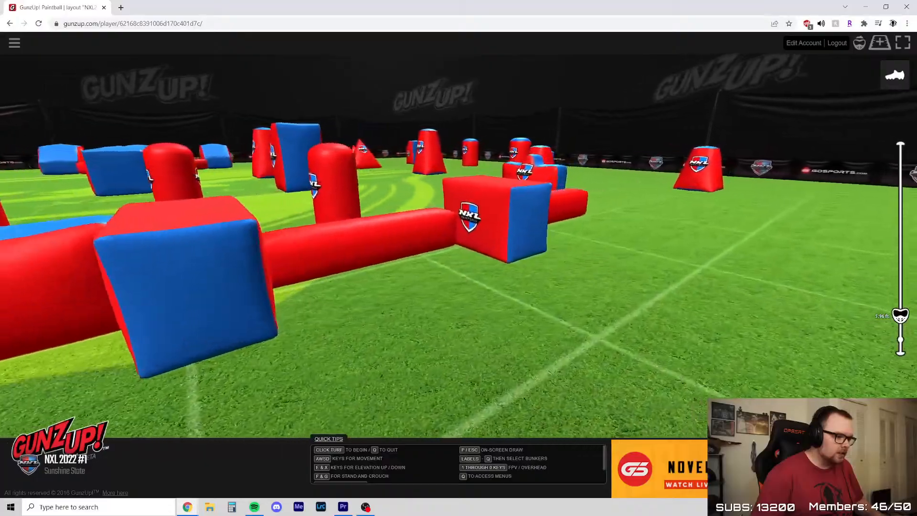
Pull back behind the tapered bunkers and raise the camera for an elevated overview of the sideline row
{"action": "key", "text": "w"}
{"action": "key", "text": "d"}
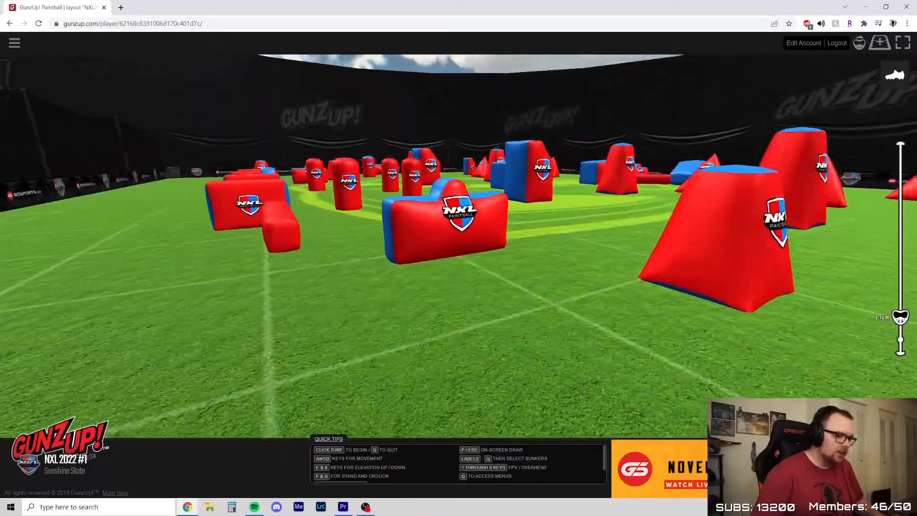
{"action": "key", "text": "e"}
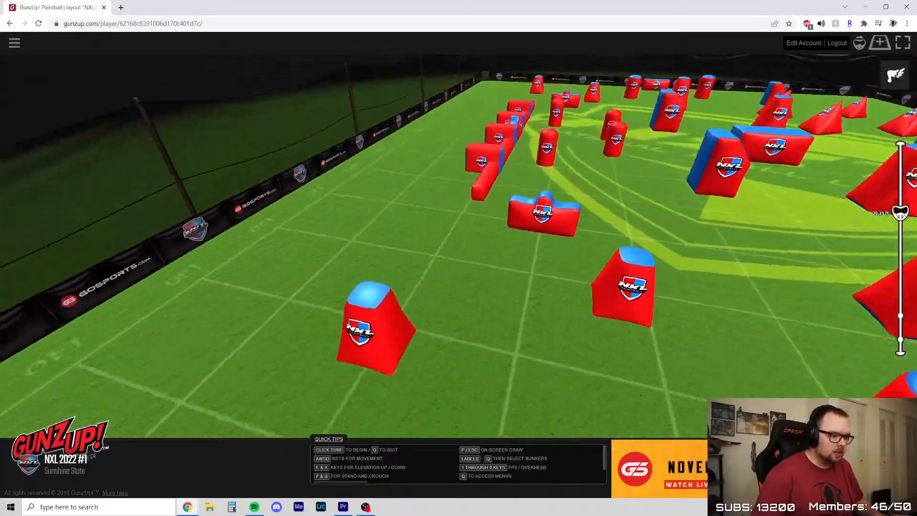
Survey the backfield cylinders from above, and descend to low height beside the first beam and block of the sideline row
{"action": "key", "text": "x"}
{"action": "key", "text": "w"}
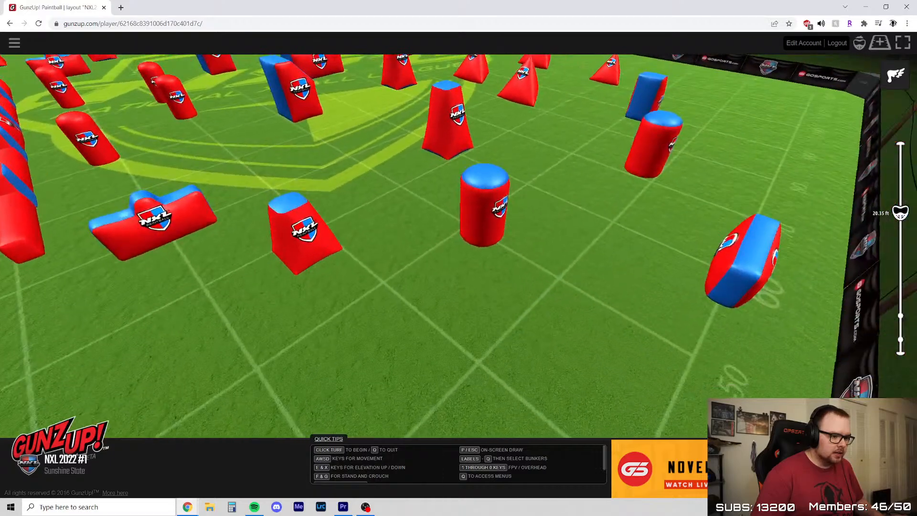
{"action": "key", "text": "x"}
{"action": "key", "text": "w"}
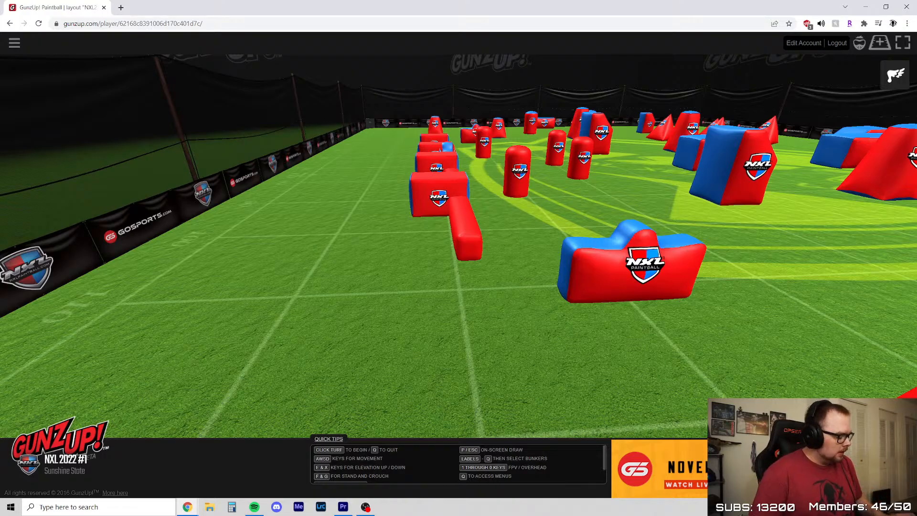
{"action": "key", "text": "x"}
{"action": "key", "text": "w"}
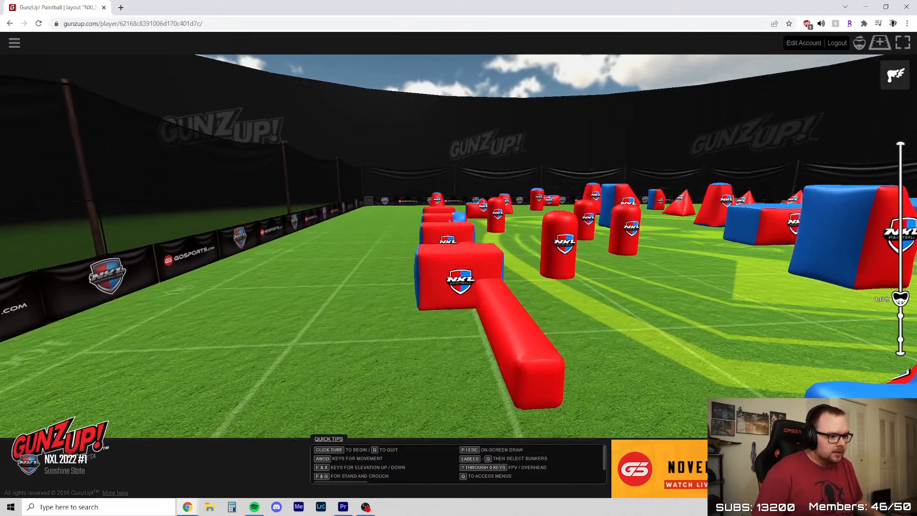
{"action": "key", "text": "w"}
{"action": "key", "text": "w"}
{"action": "key", "text": "a"}
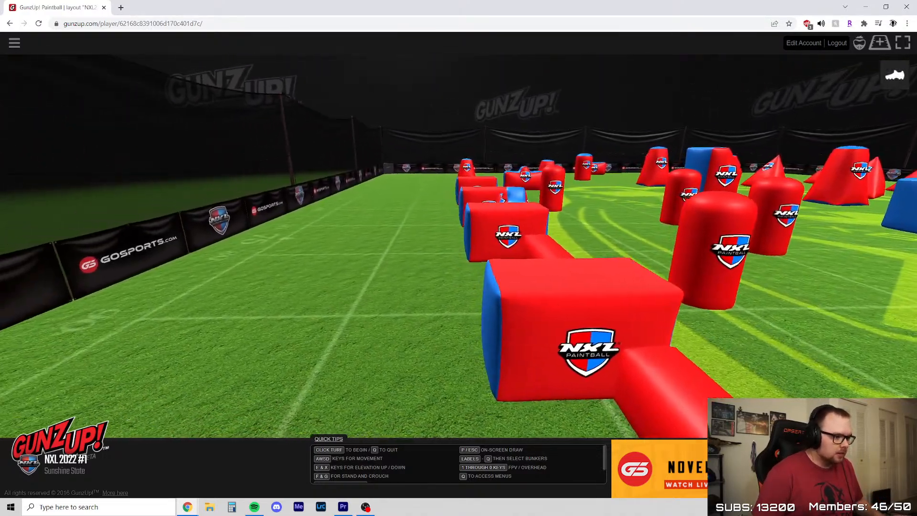
Back up behind the tapered corner bunker and examine the lane it has up the sideline row
{"action": "key", "text": "s"}
{"action": "key", "text": "d"}
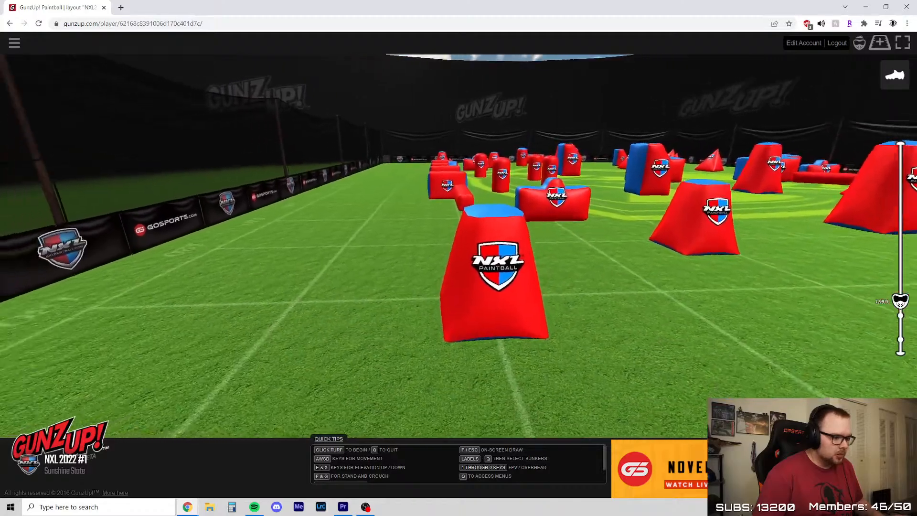
{"action": "key", "text": "w"}
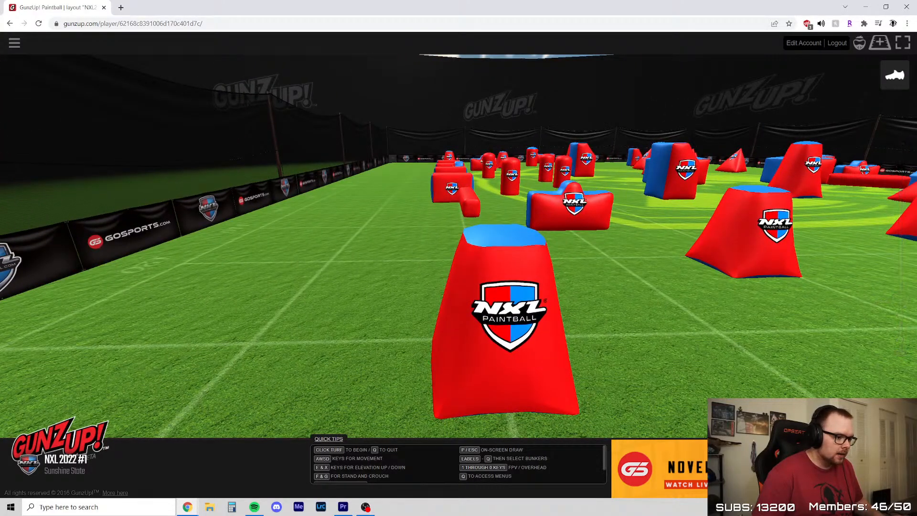
{"action": "key", "text": "w"}
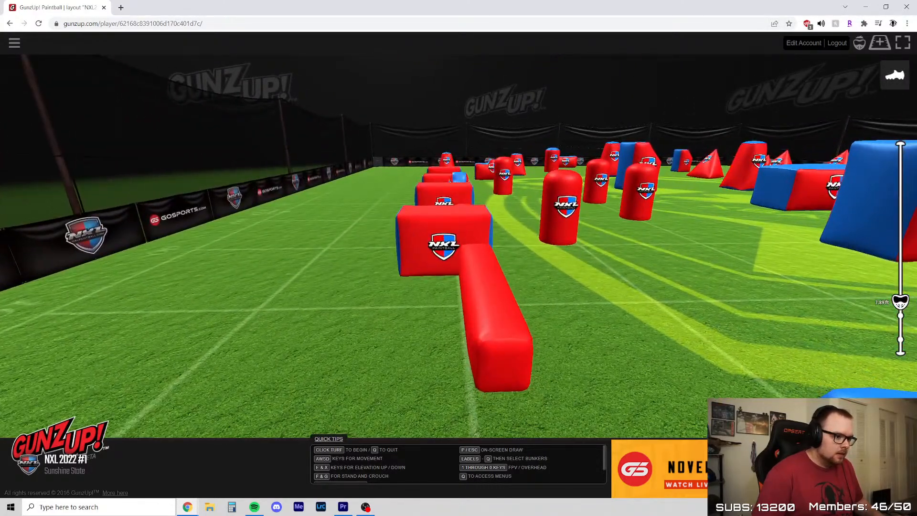
Advance along the row's beams and blocks and look back across the humped bunker and upright cylinders
{"action": "key", "text": "w"}
{"action": "key", "text": "w"}
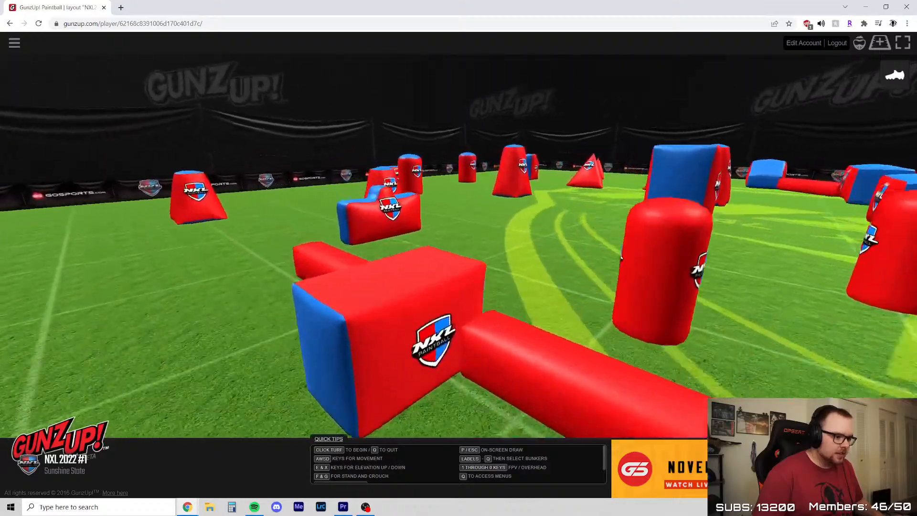
Cross the backfield to the wedge-shaped bunker and examine its angles toward the pyramids, cylinders and far corner
{"action": "key", "text": "w"}
{"action": "key", "text": "a"}
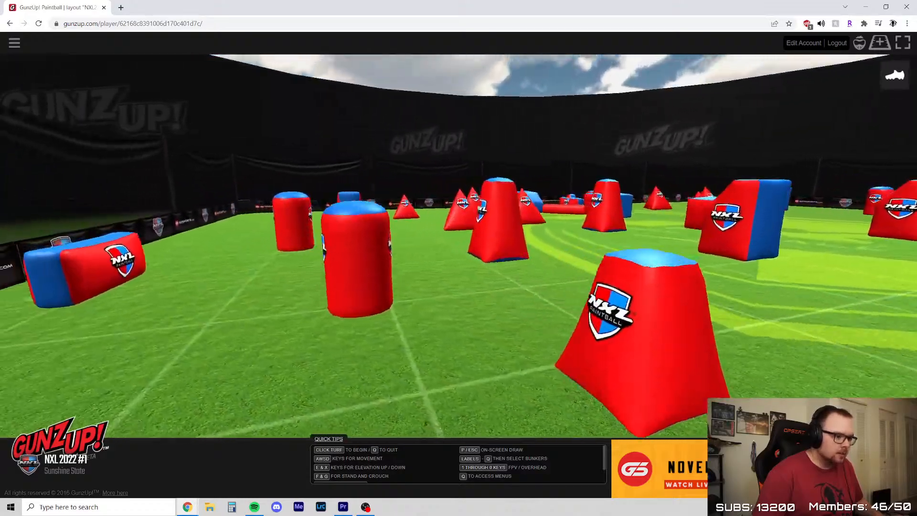
{"action": "key", "text": "a"}
{"action": "key", "text": "w"}
{"action": "key", "text": "e"}
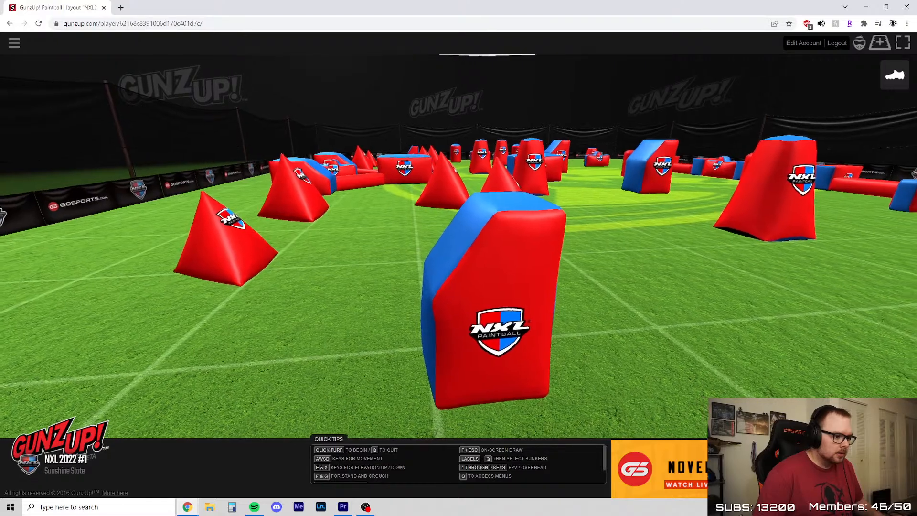
{"action": "key", "text": "w"}
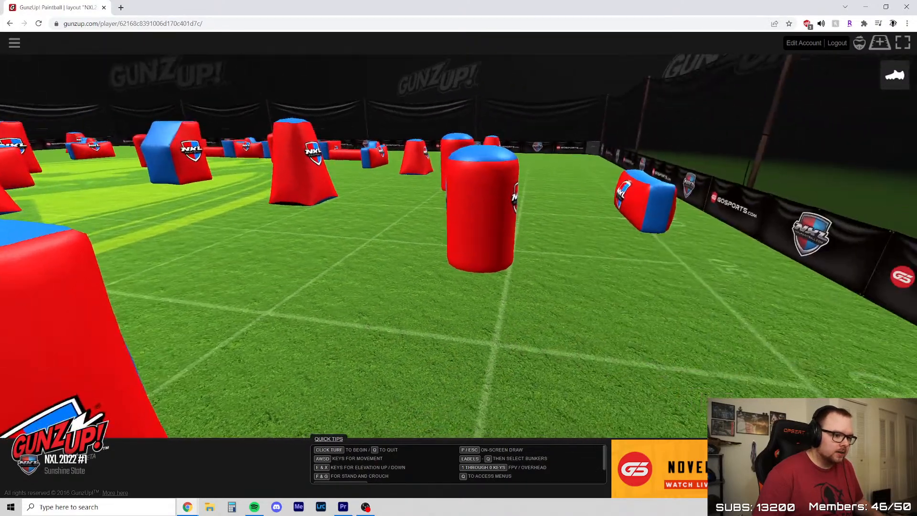
{"action": "key", "text": "w"}
{"action": "key", "text": "w"}
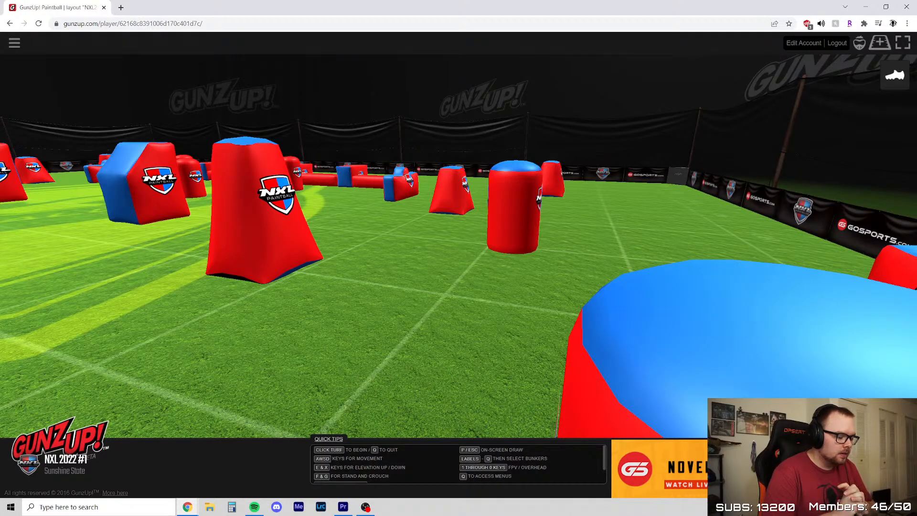
Raise the camera above the backfield and survey the whole field, from the pyramids to the sideline row
{"action": "key", "text": "e"}
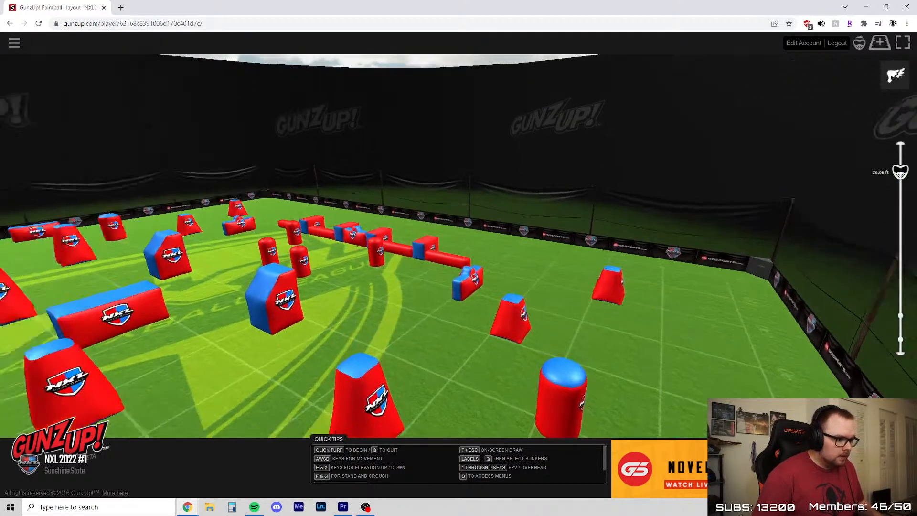
{"action": "key", "text": "w"}
{"action": "key", "text": "e"}
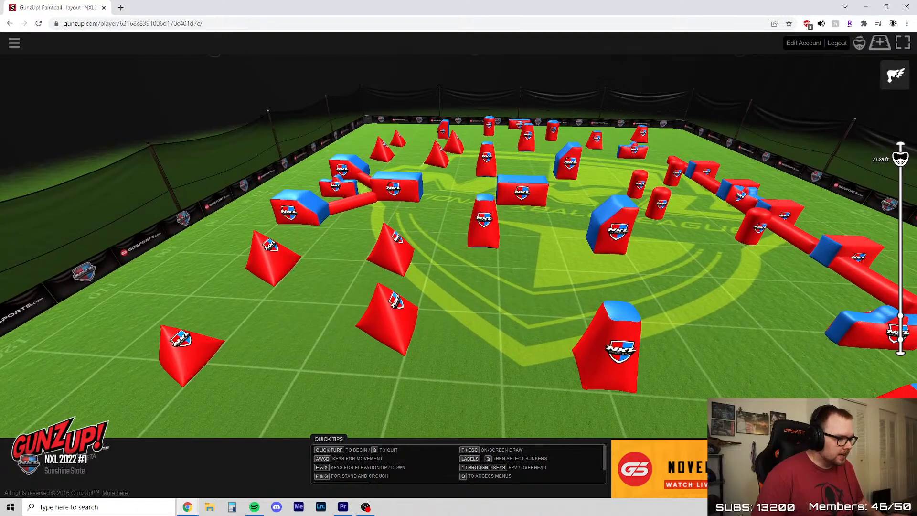
{"action": "key", "text": "w"}
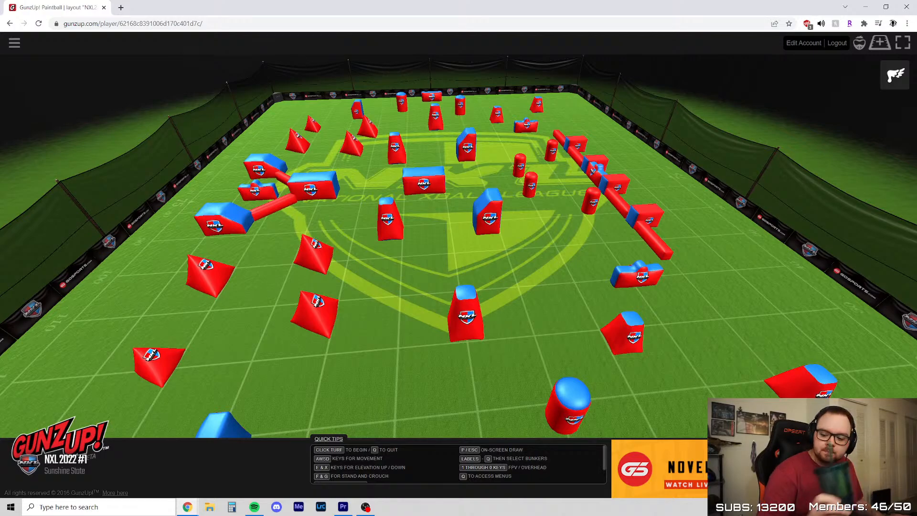
{"action": "key", "text": "w"}
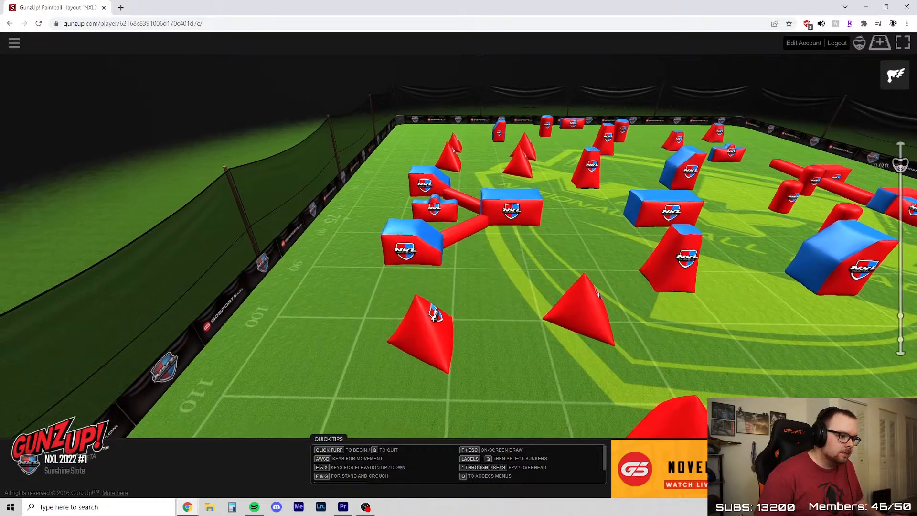
Examine the V-shaped beam structure on the pyramid side from low behind its humped bunker and from above
{"action": "key", "text": "w"}
{"action": "key", "text": "w"}
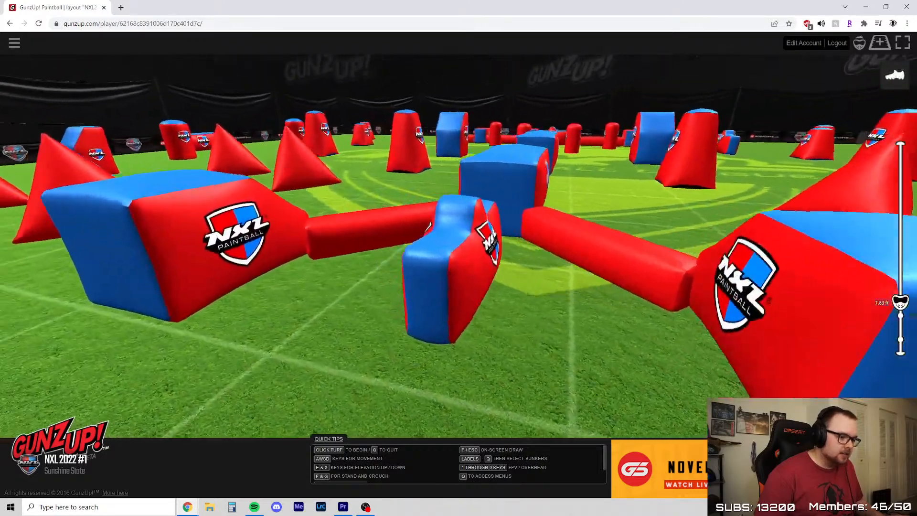
{"action": "key", "text": "e"}
{"action": "key", "text": "a"}
{"action": "key", "text": "e"}
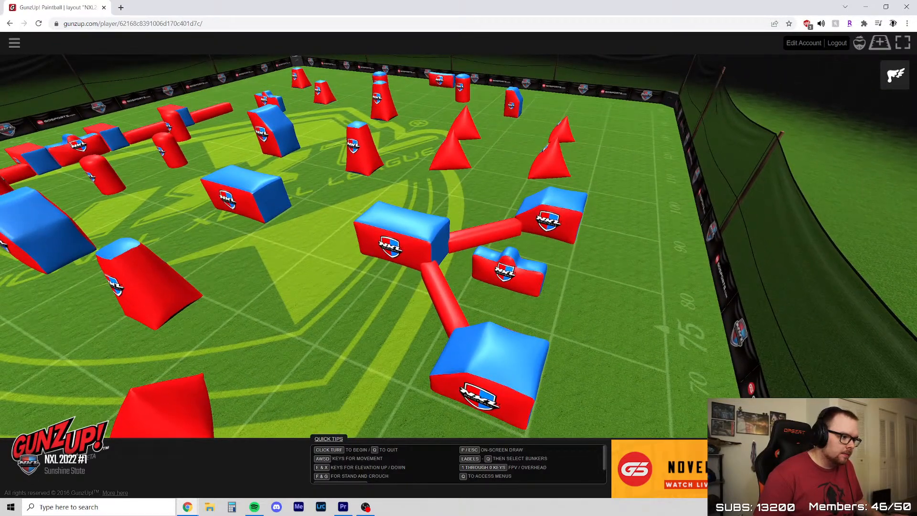
Compare the V-shaped structure's surroundings from maximum height and from a lower position behind its blocks
{"action": "key", "text": "e"}
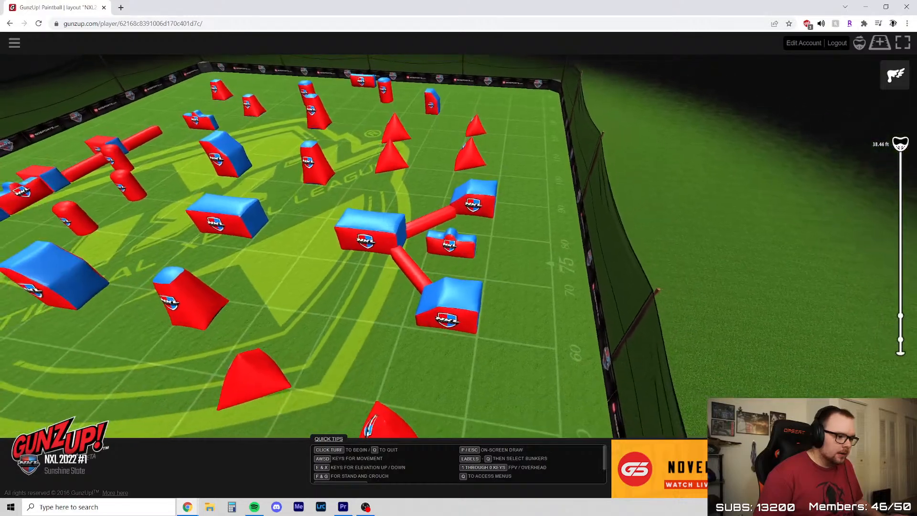
{"action": "key", "text": "x"}
{"action": "key", "text": "x"}
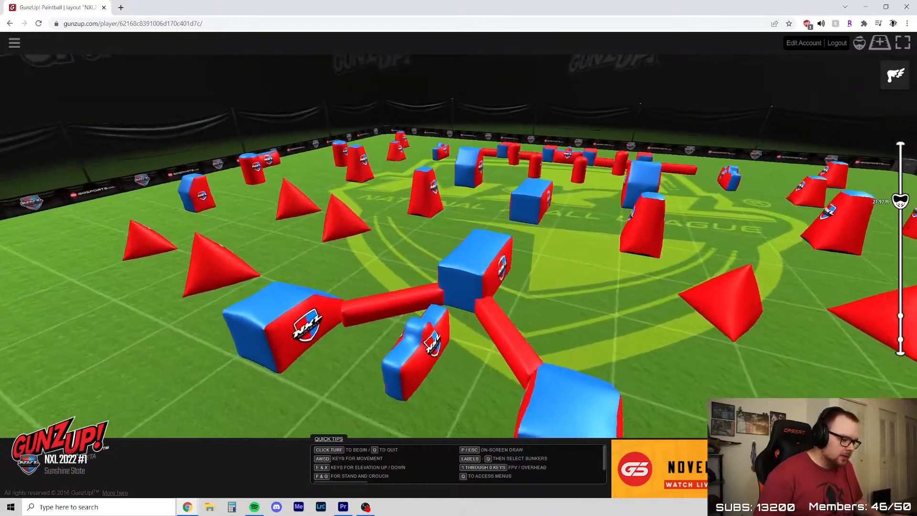
{"action": "key", "text": "s"}
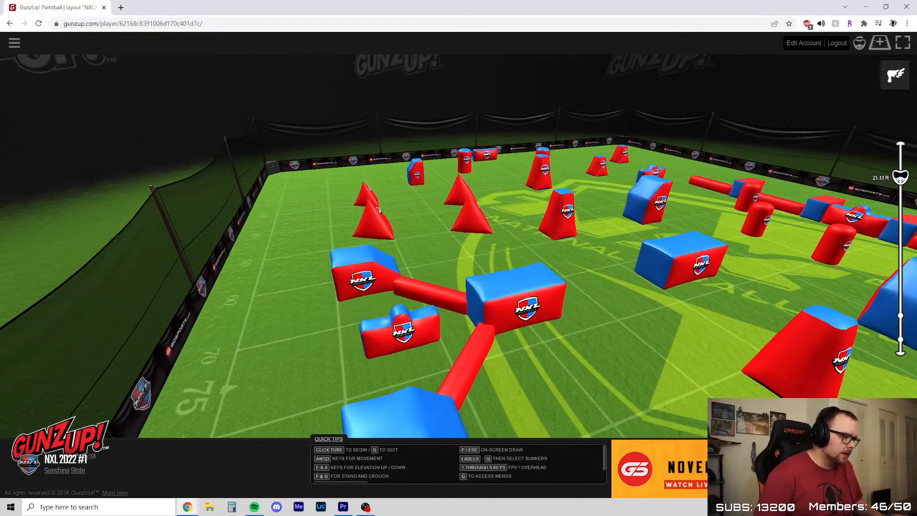
Look over the V-shaped structure toward the centre, and pull back to survey the nearby pyramids and backfield cylinders
{"action": "key", "text": "x"}
{"action": "key", "text": "w"}
{"action": "key", "text": "a"}
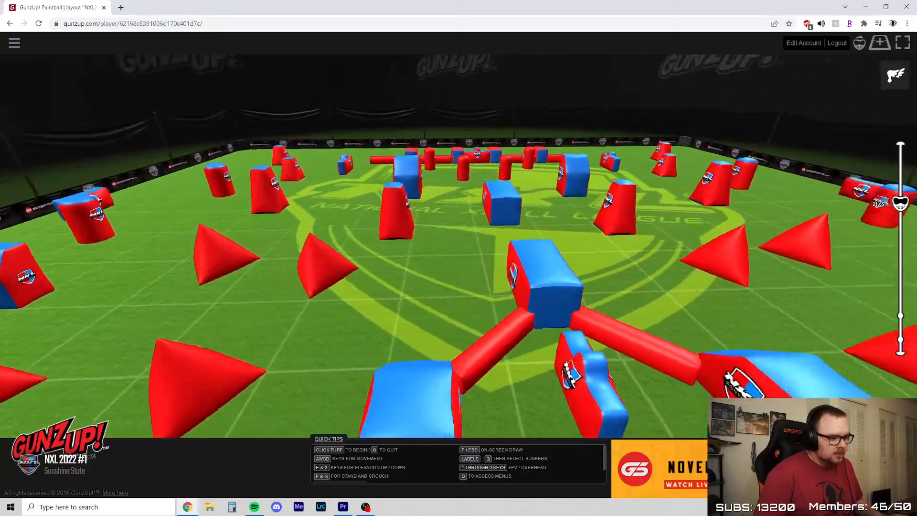
{"action": "key", "text": "s"}
{"action": "key", "text": "e"}
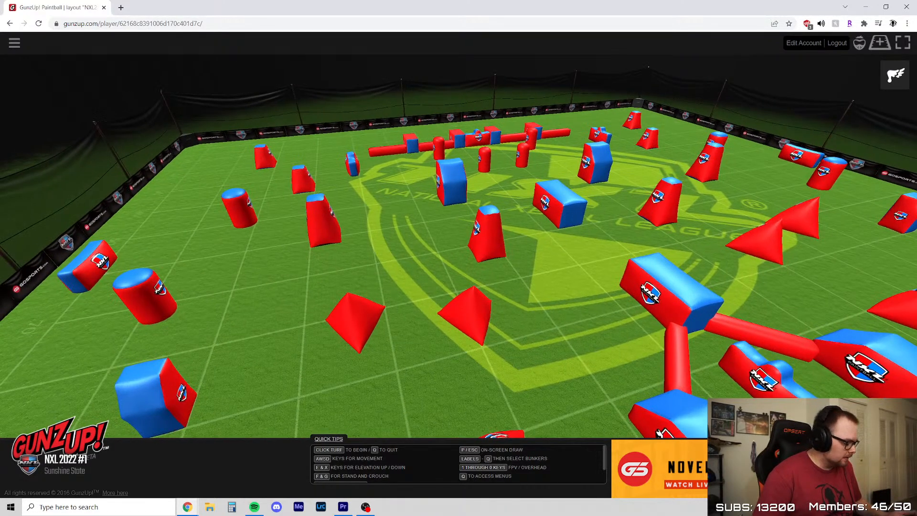
Minimize the layout viewer and switch to the browser window showing SportsCenter's Instagram reels
{"action": "key", "text": "alt+Tab"}
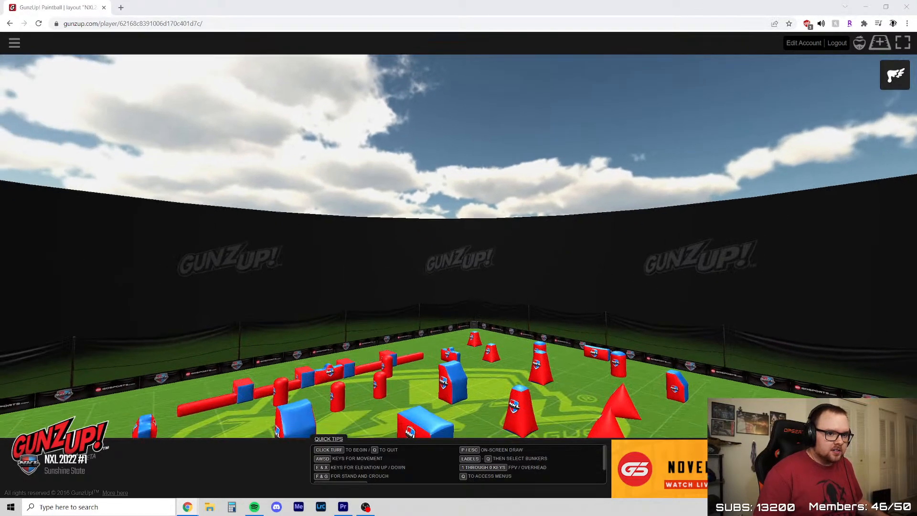
{"action": "left_click", "coordinate": [865, 7]}
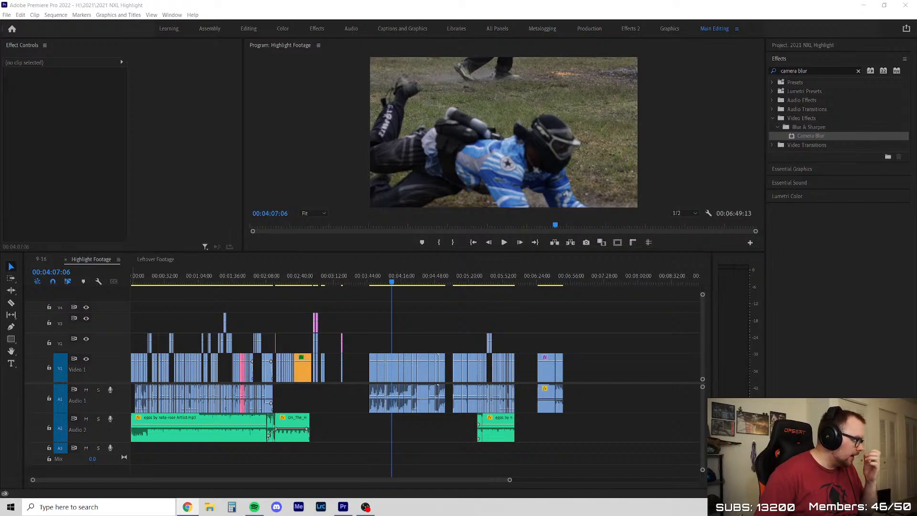
{"action": "left_click_drag", "start_coordinate": [916, 215], "coordinate": [186, 1]}
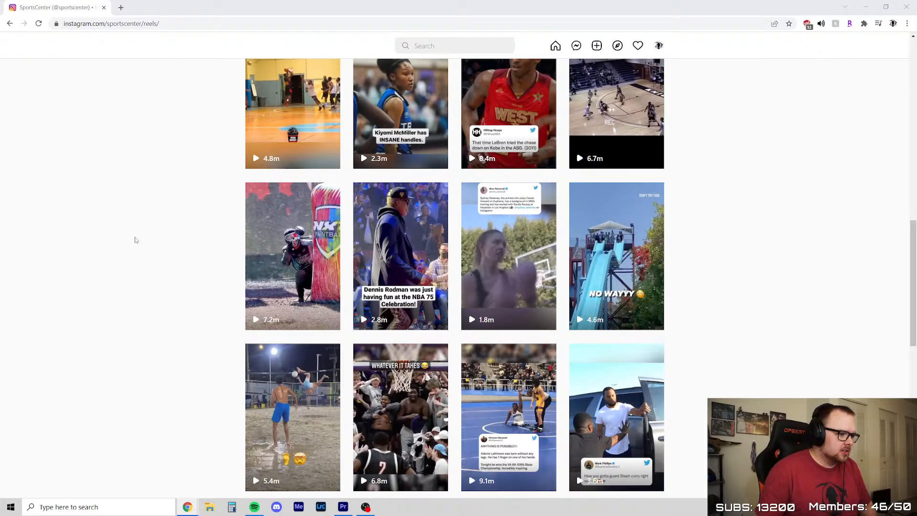
Browse down through SportsCenter's older Instagram reels to look for the paintball clip
{"action": "scroll", "coordinate": [123, 309], "scroll_direction": "down", "scroll_amount": 5}
{"action": "scroll", "coordinate": [123, 310], "scroll_direction": "down", "scroll_amount": 10}
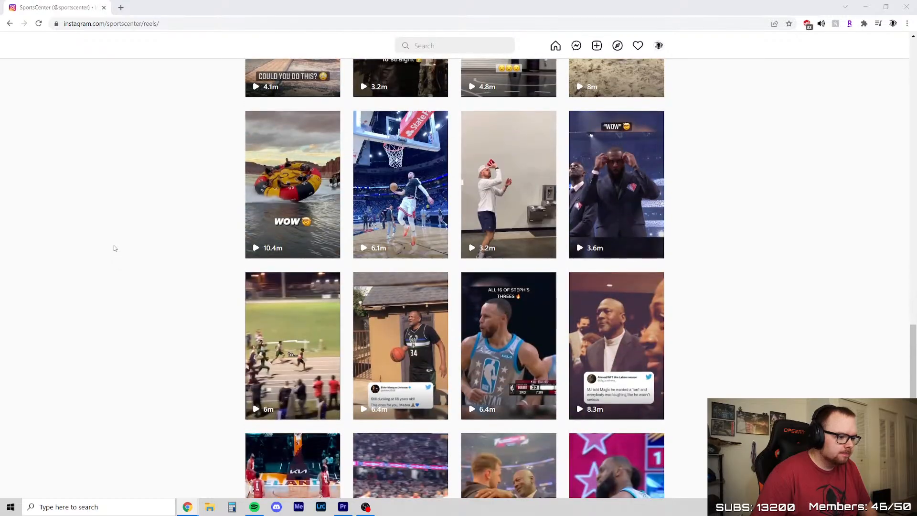
{"action": "scroll", "coordinate": [114, 248], "scroll_direction": "down", "scroll_amount": 18}
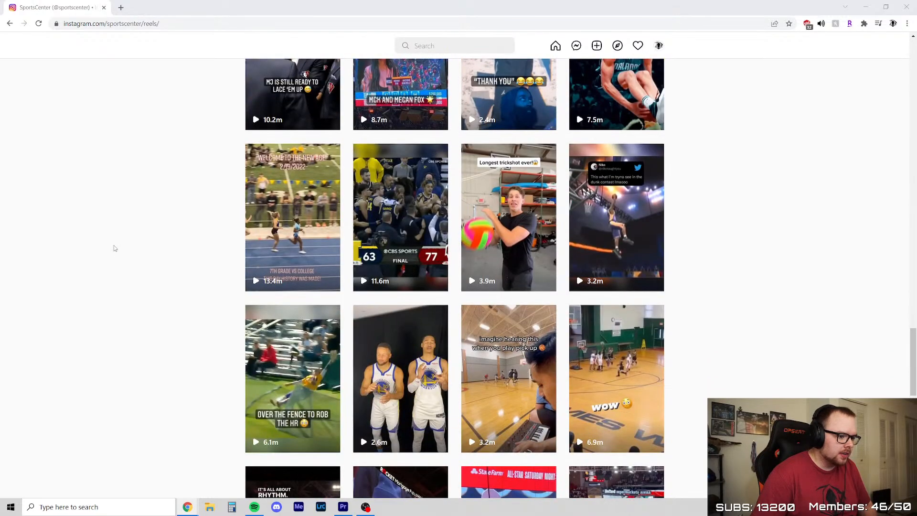
{"action": "scroll", "coordinate": [114, 248], "scroll_direction": "down", "scroll_amount": 20}
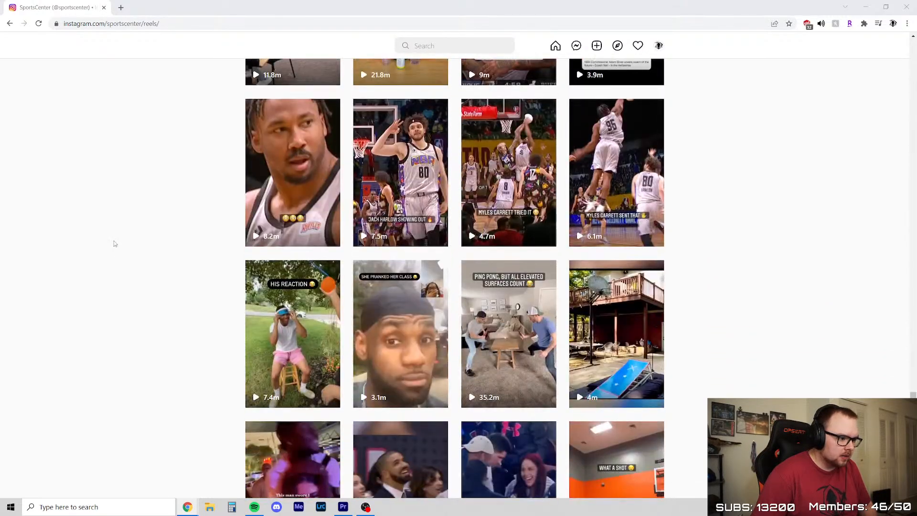
{"action": "scroll", "coordinate": [115, 242], "scroll_direction": "down", "scroll_amount": 12}
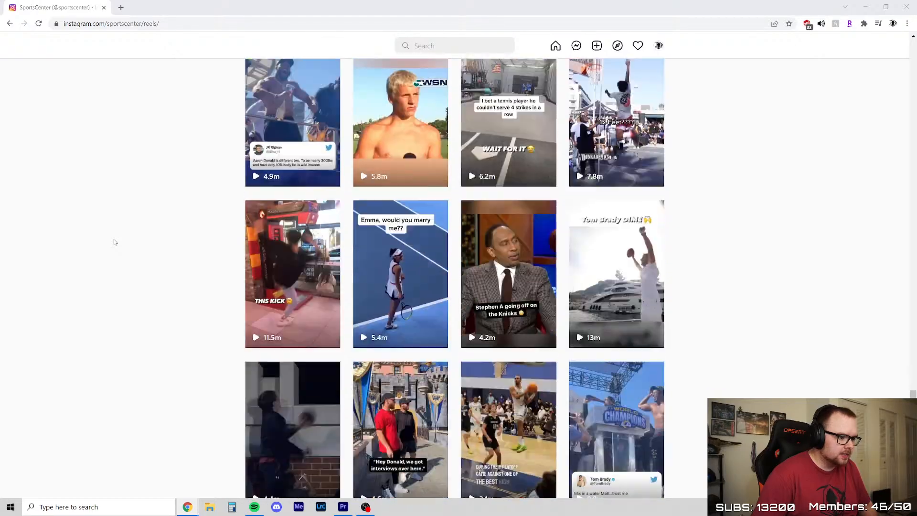
{"action": "scroll", "coordinate": [111, 243], "scroll_direction": "down", "scroll_amount": 18}
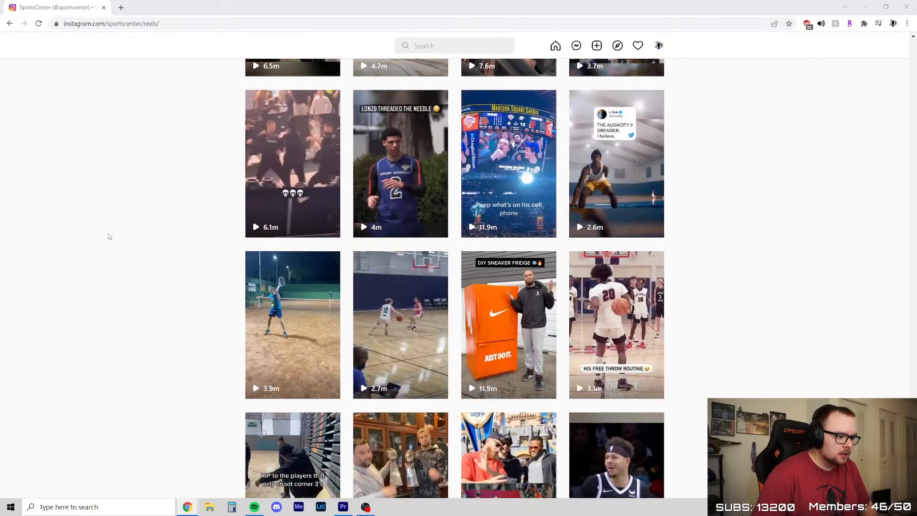
{"action": "scroll", "coordinate": [109, 229], "scroll_direction": "down", "scroll_amount": 14}
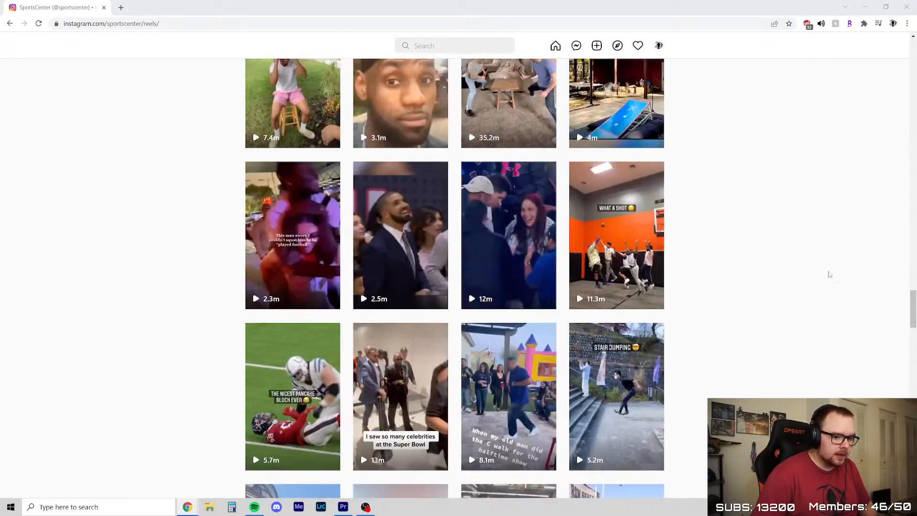
Return to SportsCenter's most recent reels and open the one showing a player behind an NXL Paintball bunker
{"action": "left_click_drag", "start_coordinate": [914, 323], "coordinate": [913, 104]}
{"action": "scroll", "coordinate": [745, 140], "scroll_direction": "up", "scroll_amount": 8}
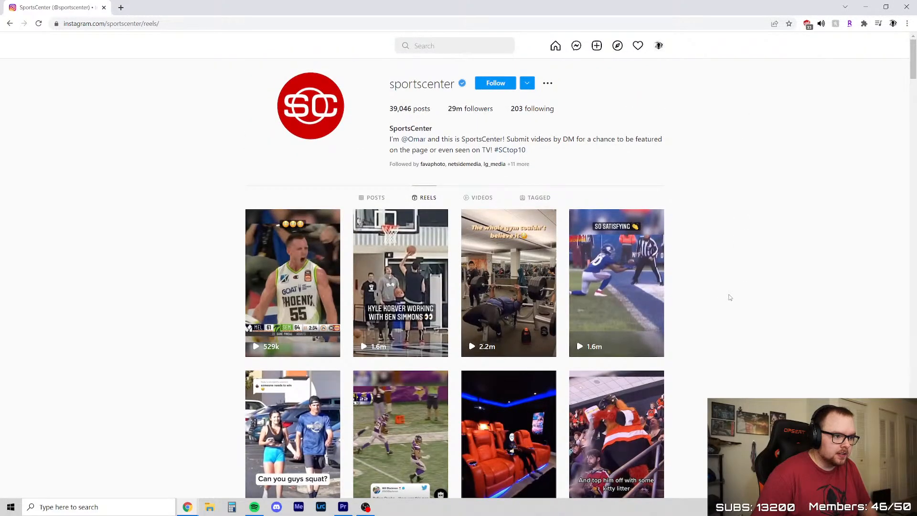
{"action": "scroll", "coordinate": [145, 286], "scroll_direction": "down", "scroll_amount": 10}
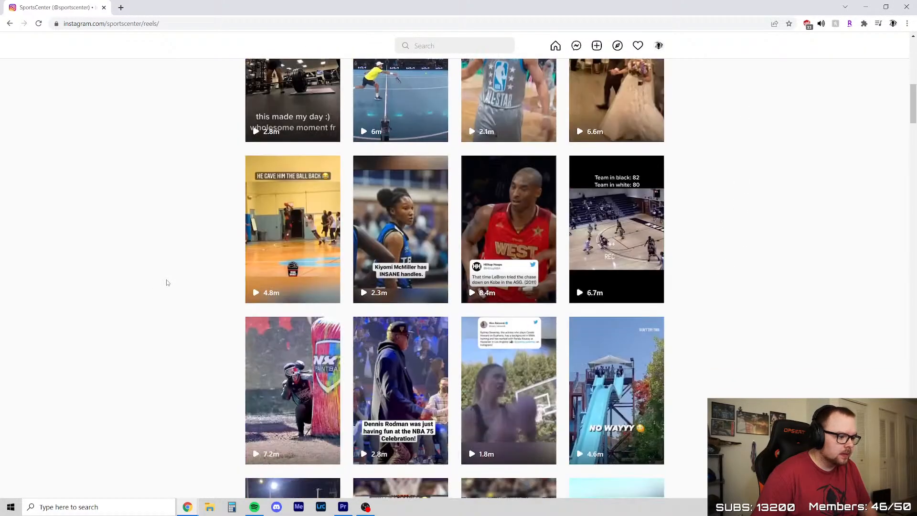
{"action": "left_click", "coordinate": [269, 385]}
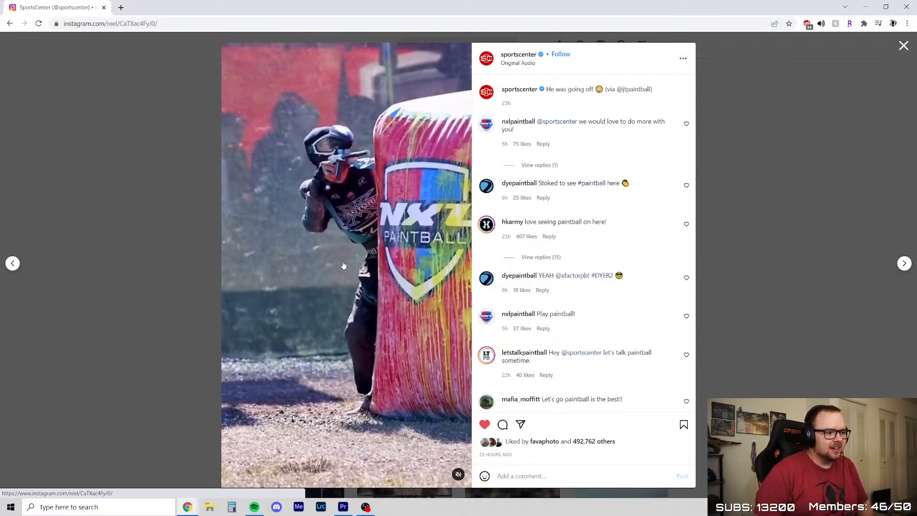
Unmute SportsCenter's paintball reel and play it, then pause it on the player kneeling behind the NXL Paintball bunker
{"action": "left_click", "coordinate": [460, 476]}
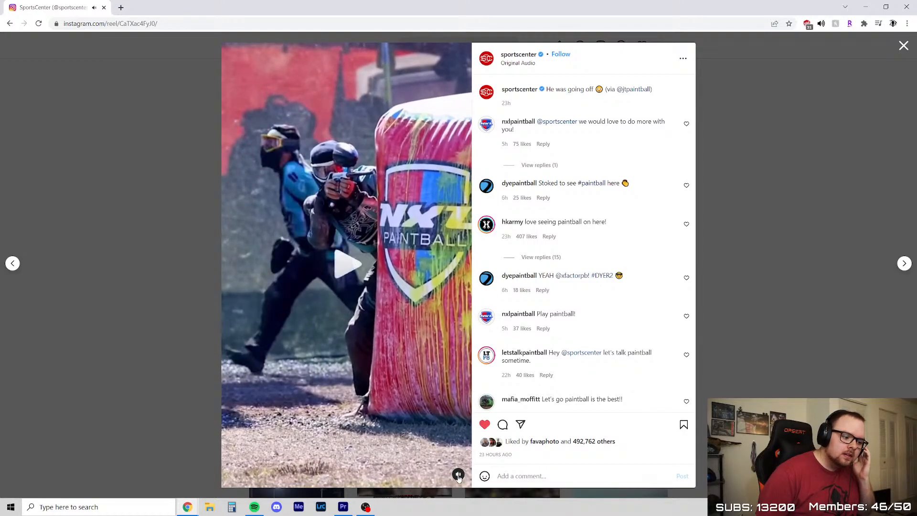
{"action": "left_click", "coordinate": [339, 261]}
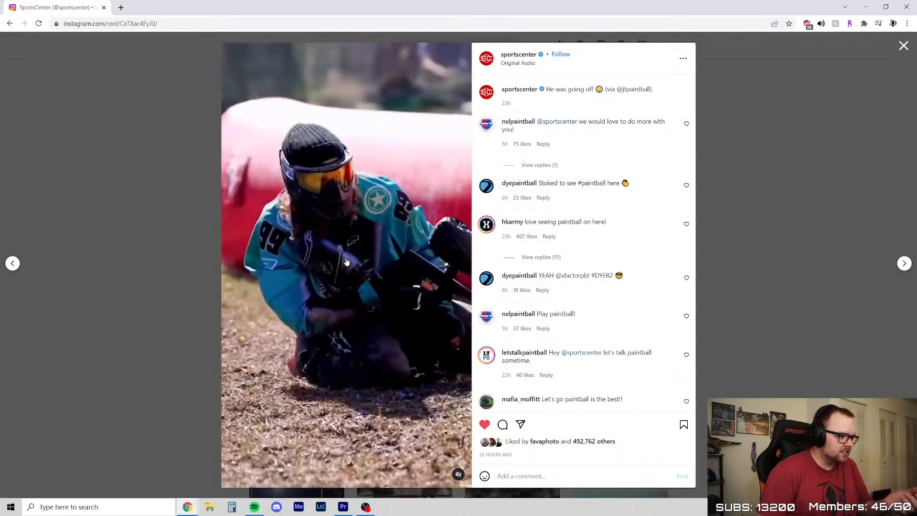
{"action": "left_click", "coordinate": [354, 229]}
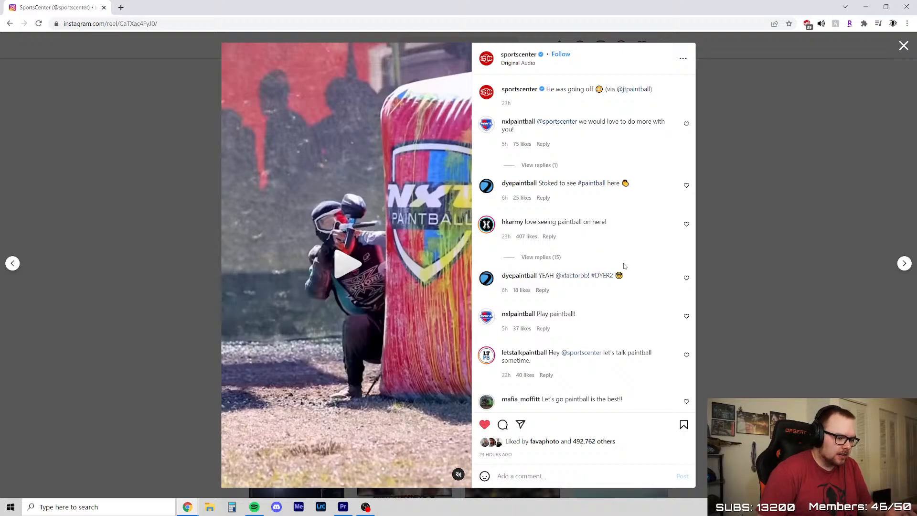
Read down the reel's comments and briefly highlight the comment "Homie was shooting John cena"
{"action": "scroll", "coordinate": [624, 266], "scroll_direction": "down", "scroll_amount": 4}
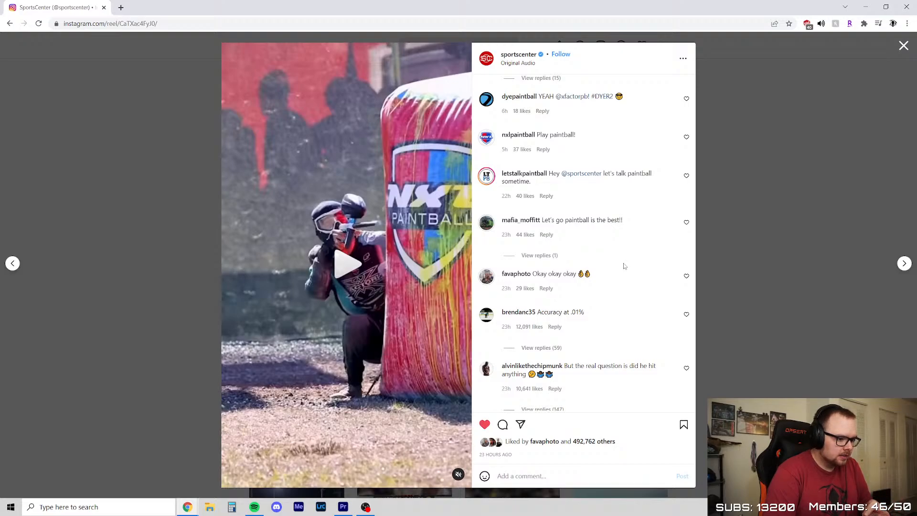
{"action": "scroll", "coordinate": [624, 267], "scroll_direction": "down", "scroll_amount": 10}
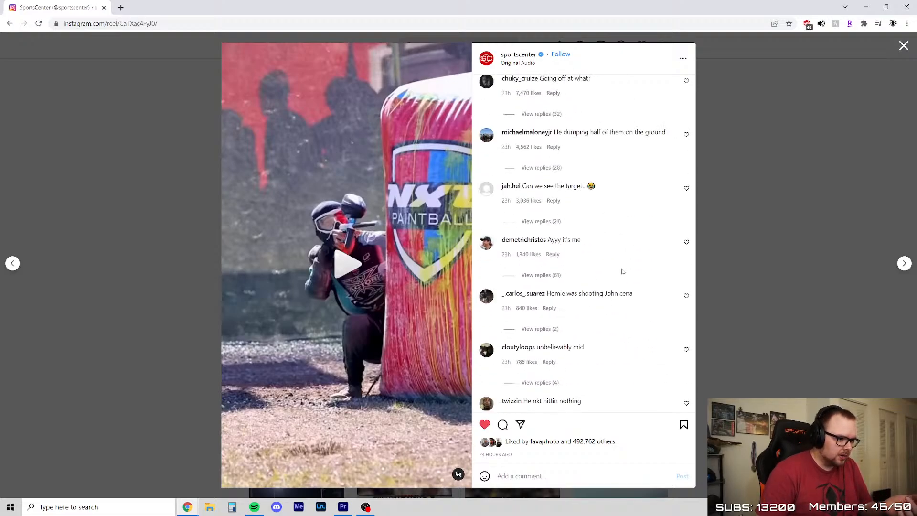
{"action": "scroll", "coordinate": [616, 262], "scroll_direction": "up", "scroll_amount": 5}
{"action": "scroll", "coordinate": [615, 268], "scroll_direction": "down", "scroll_amount": 5}
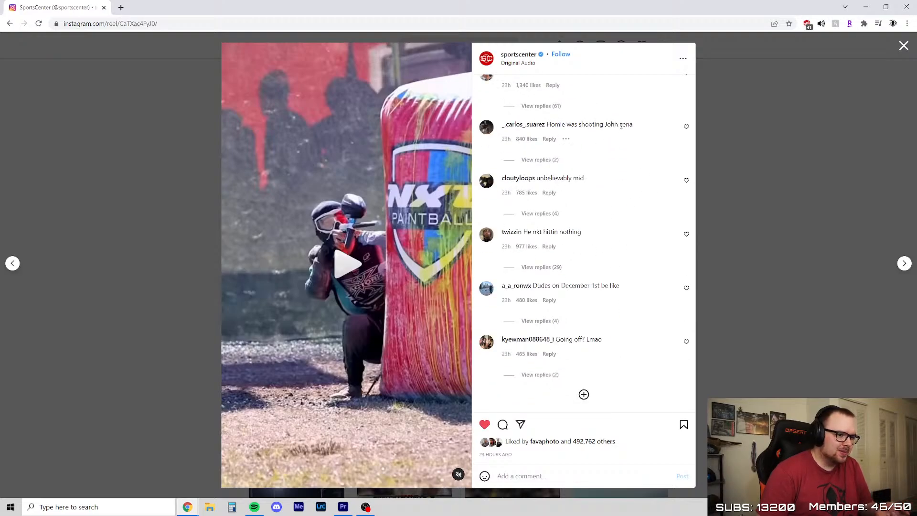
{"action": "left_click_drag", "start_coordinate": [635, 132], "coordinate": [547, 125]}
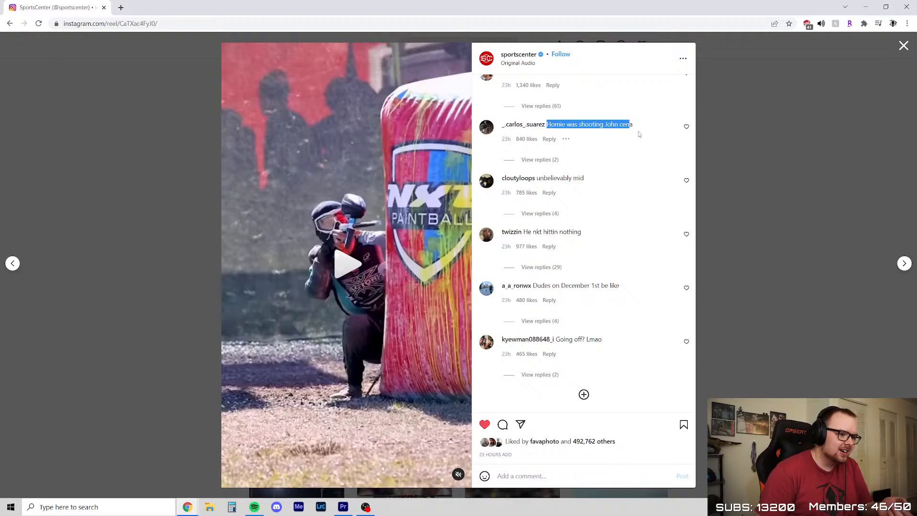
{"action": "left_click", "coordinate": [638, 133]}
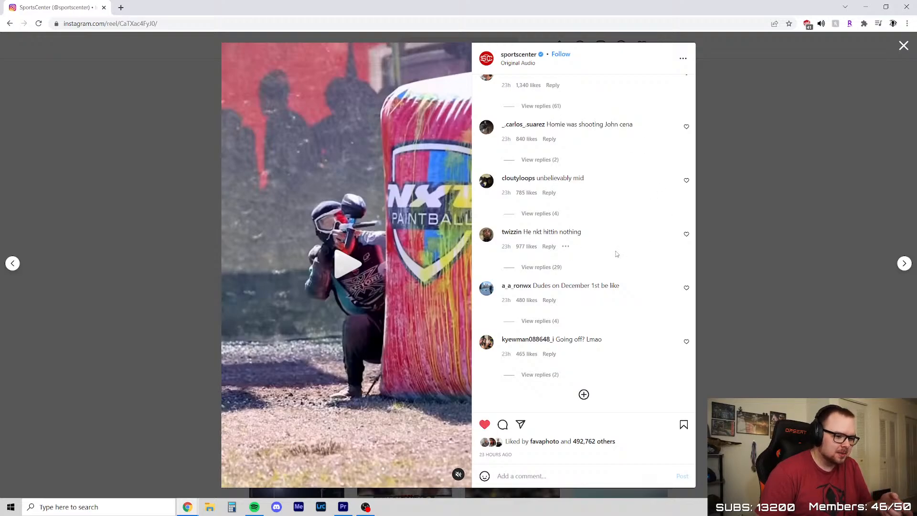
Reread the reel's comments, load more of them at the end of the list, and return to the caption
{"action": "scroll", "coordinate": [536, 244], "scroll_direction": "up", "scroll_amount": 5}
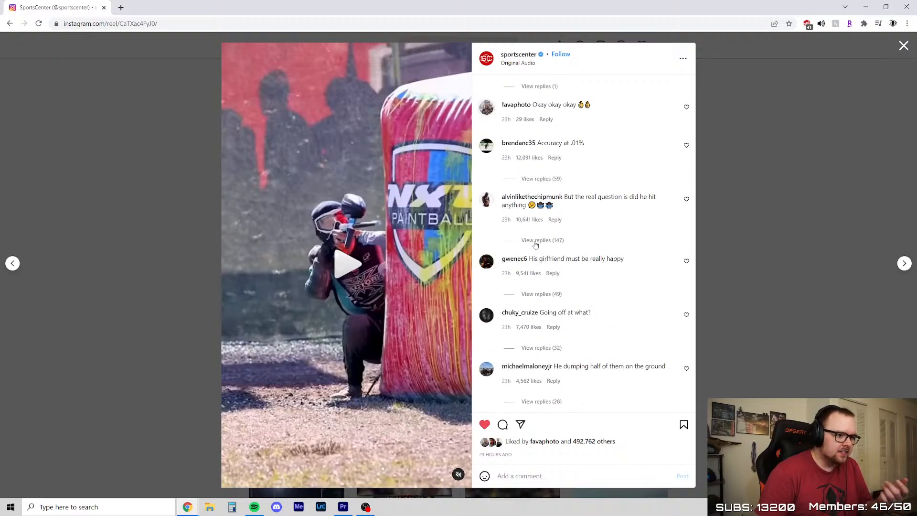
{"action": "scroll", "coordinate": [537, 244], "scroll_direction": "up", "scroll_amount": 5}
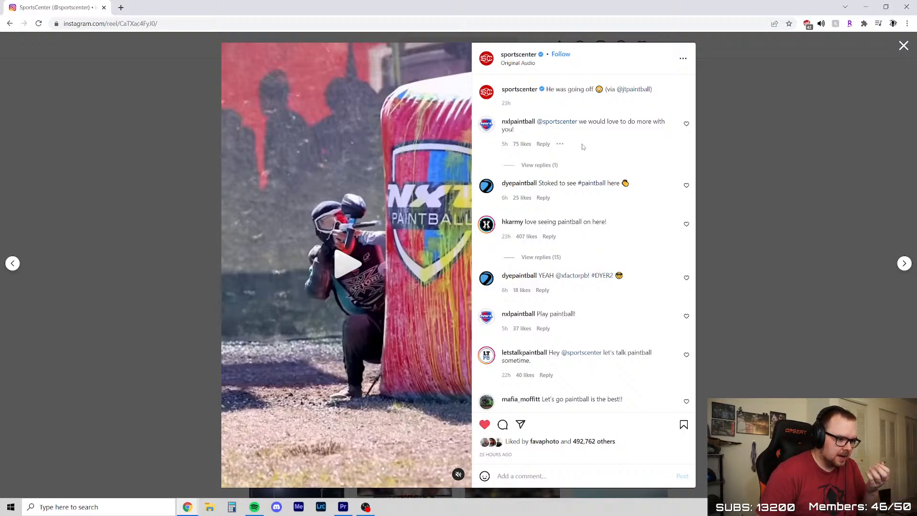
{"action": "scroll", "coordinate": [583, 145], "scroll_direction": "down", "scroll_amount": 10}
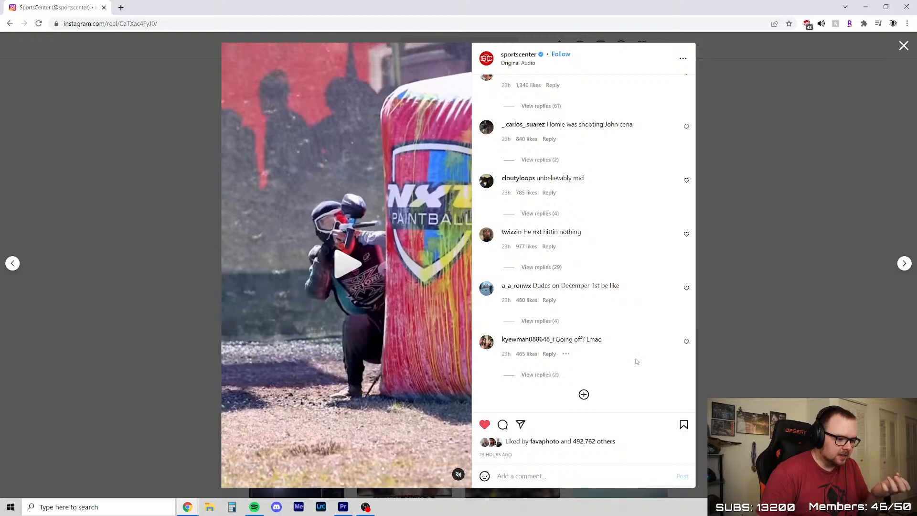
{"action": "left_click", "coordinate": [584, 395]}
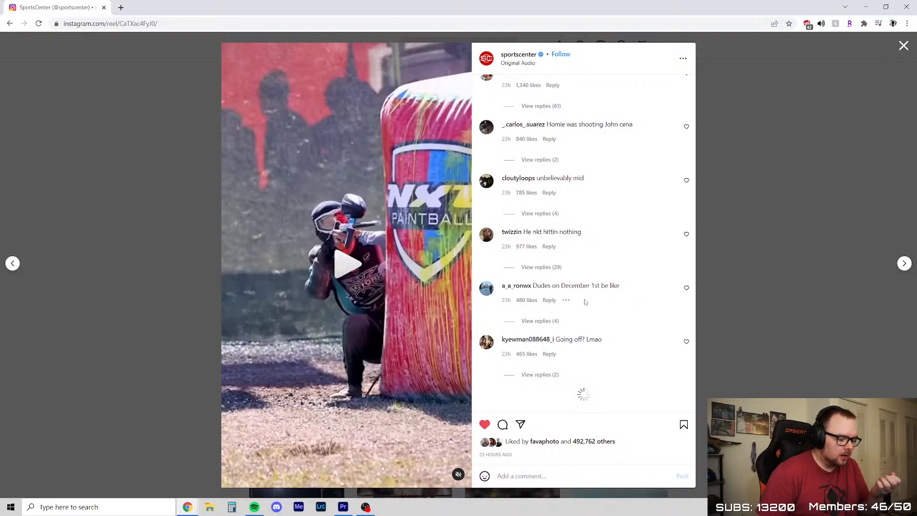
{"action": "scroll", "coordinate": [586, 302], "scroll_direction": "down", "scroll_amount": 3}
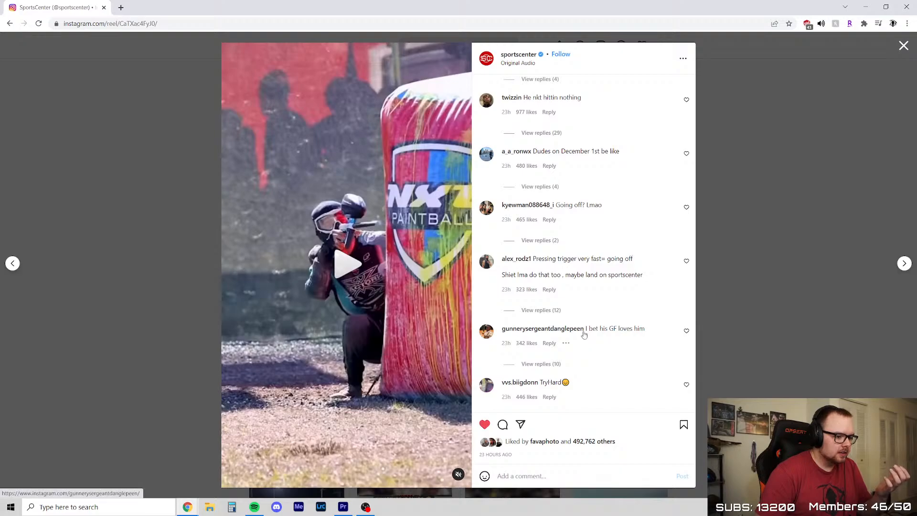
{"action": "scroll", "coordinate": [593, 317], "scroll_direction": "up", "scroll_amount": 3}
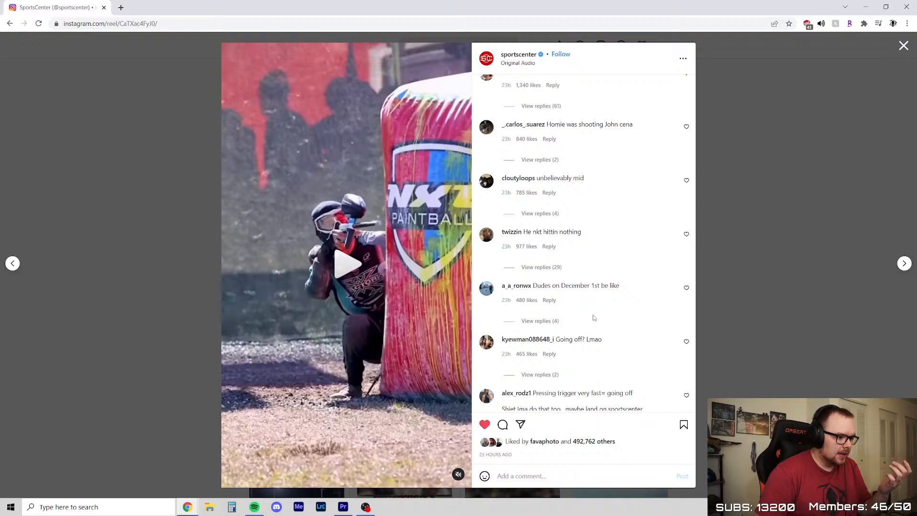
{"action": "scroll", "coordinate": [595, 318], "scroll_direction": "up", "scroll_amount": 5}
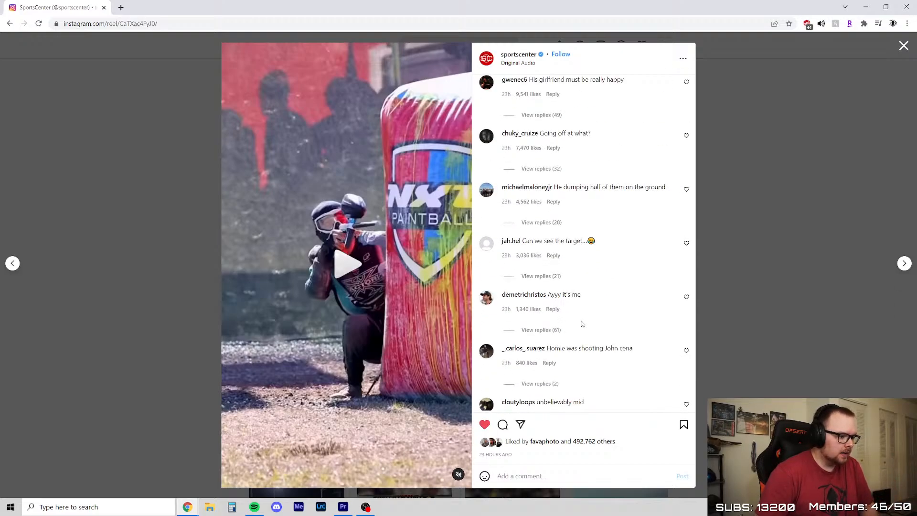
{"action": "scroll", "coordinate": [582, 325], "scroll_direction": "up", "scroll_amount": 6}
{"action": "scroll", "coordinate": [583, 325], "scroll_direction": "up", "scroll_amount": 4}
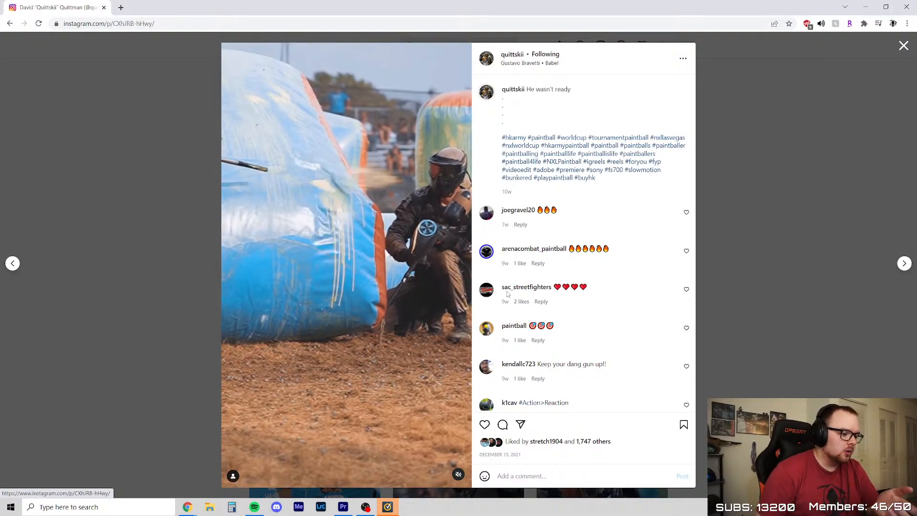
Dismiss the Norton data security alert, and close the "He wasn't ready" paintball post together with its browser window
{"action": "left_click", "coordinate": [388, 508]}
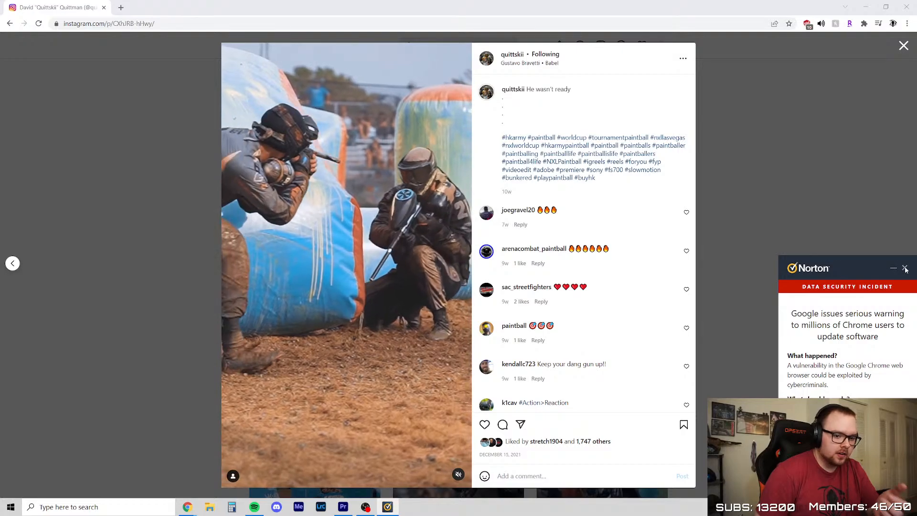
{"action": "left_click", "coordinate": [904, 268]}
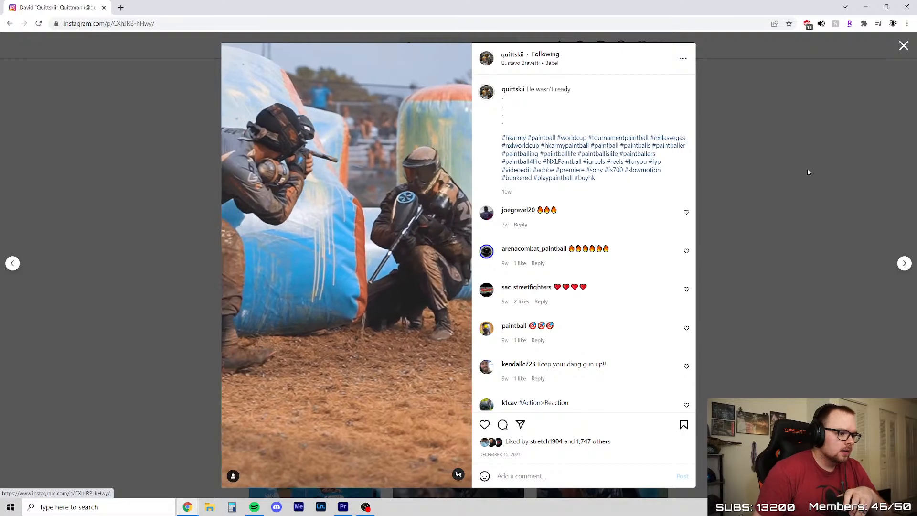
{"action": "left_click", "coordinate": [904, 45]}
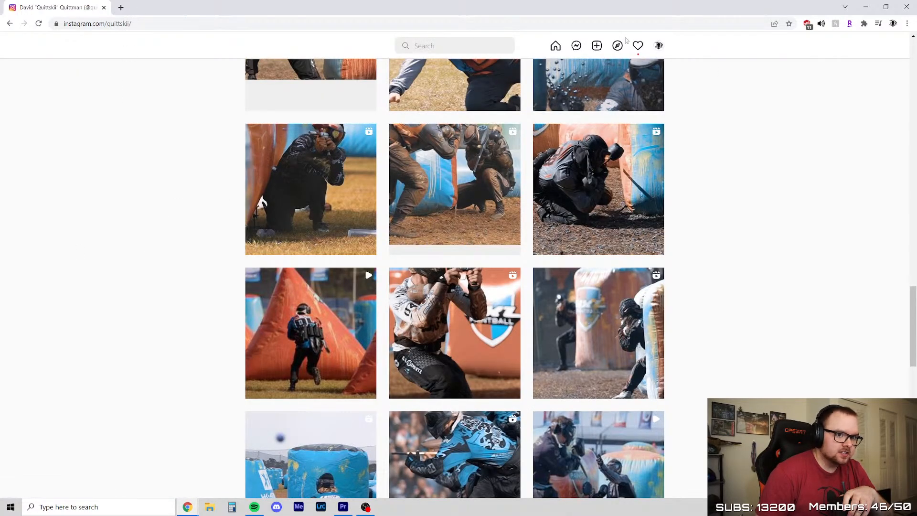
{"action": "left_click", "coordinate": [907, 6]}
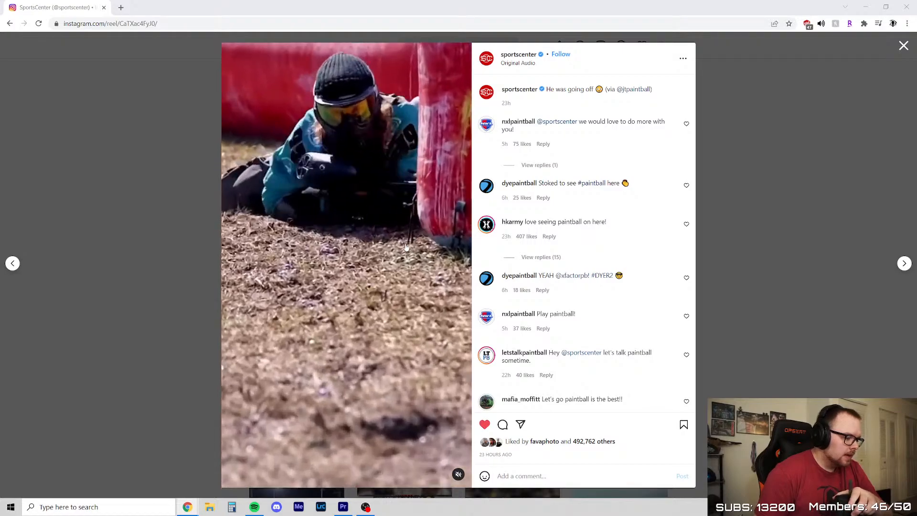
Go from the paintball reel to SportsCenter's profile page and return to its header
{"action": "right_click", "coordinate": [407, 245]}
{"action": "left_click", "coordinate": [635, 193]}
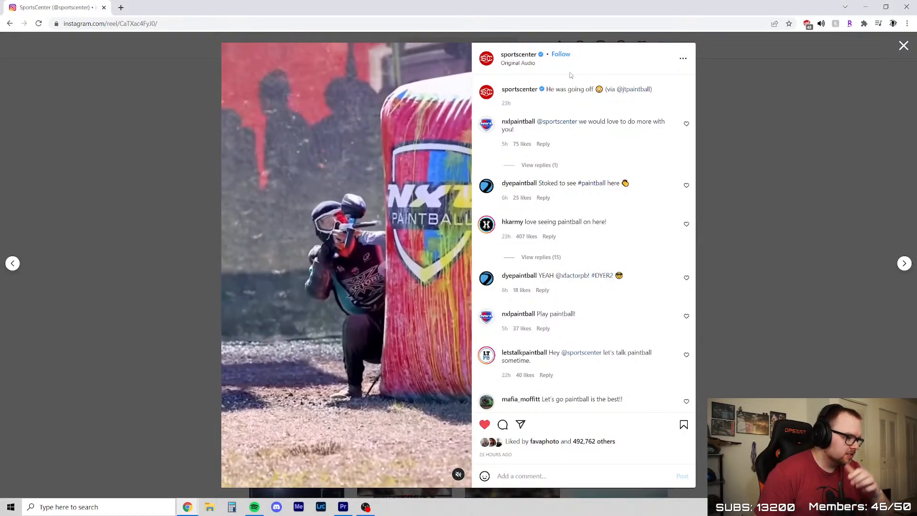
{"action": "left_click", "coordinate": [517, 56]}
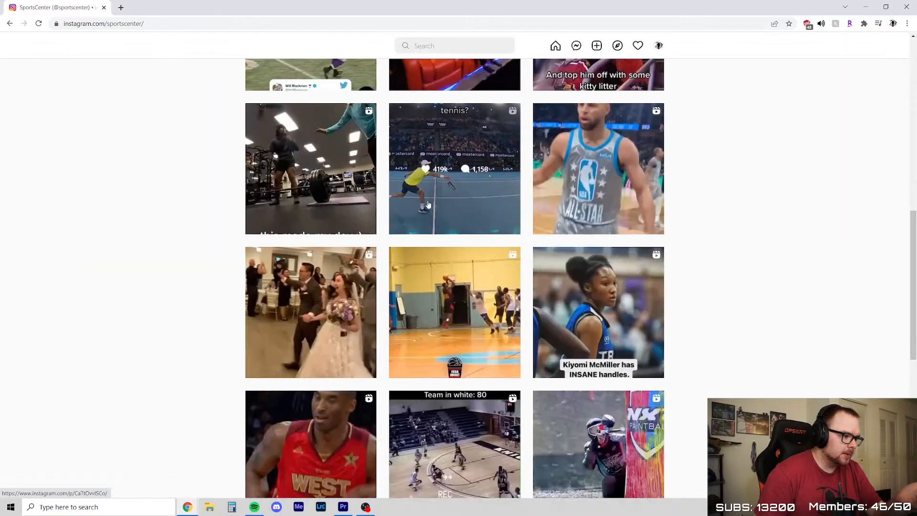
{"action": "scroll", "coordinate": [436, 183], "scroll_direction": "up", "scroll_amount": 10}
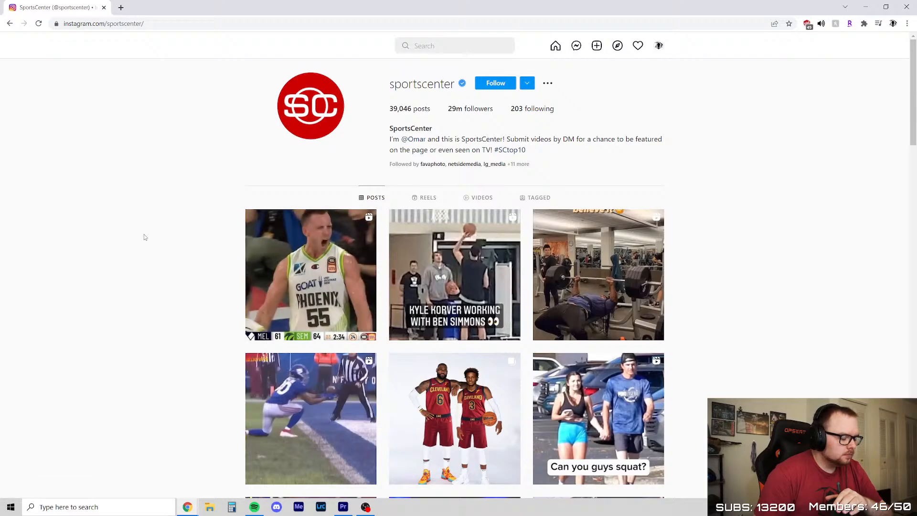
Look over SportsCenter's post grid down past the paintball reel to compare the posts' like and comment counts
{"action": "scroll", "coordinate": [181, 254], "scroll_direction": "down", "scroll_amount": 6}
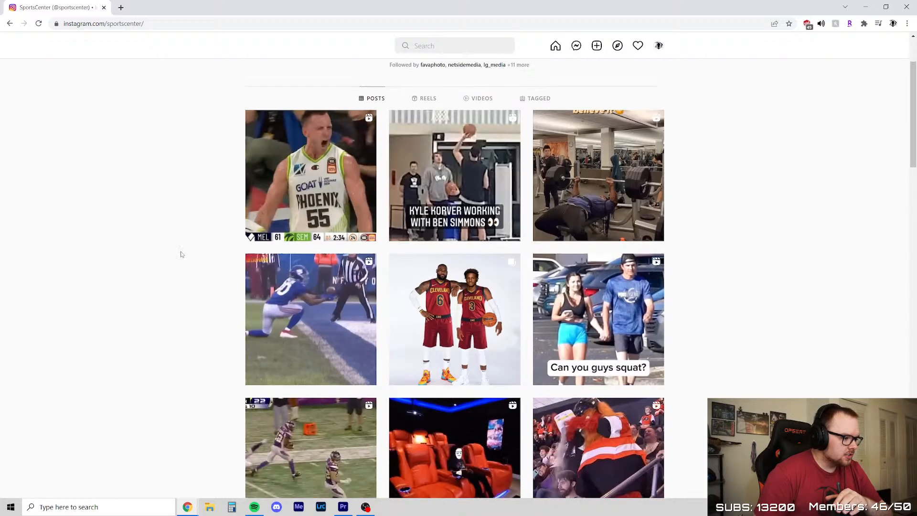
{"action": "scroll", "coordinate": [186, 251], "scroll_direction": "up", "scroll_amount": 6}
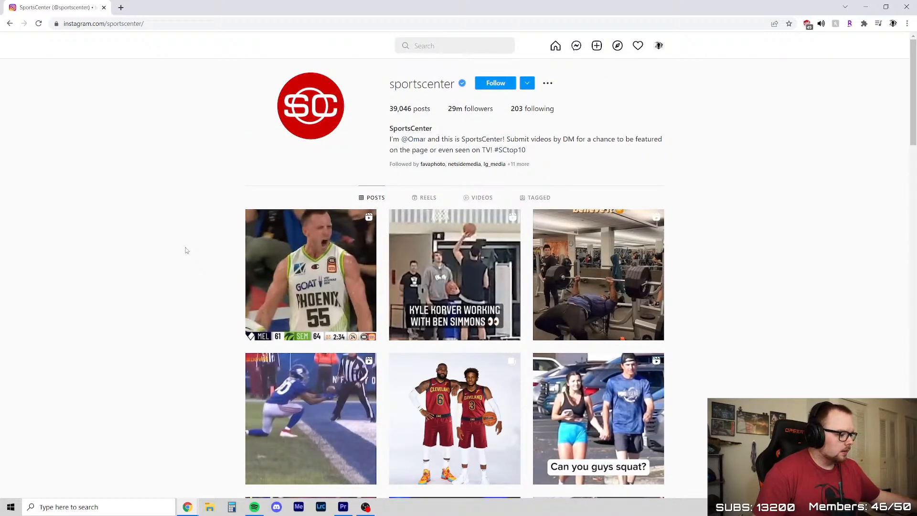
{"action": "scroll", "coordinate": [268, 234], "scroll_direction": "down", "scroll_amount": 11}
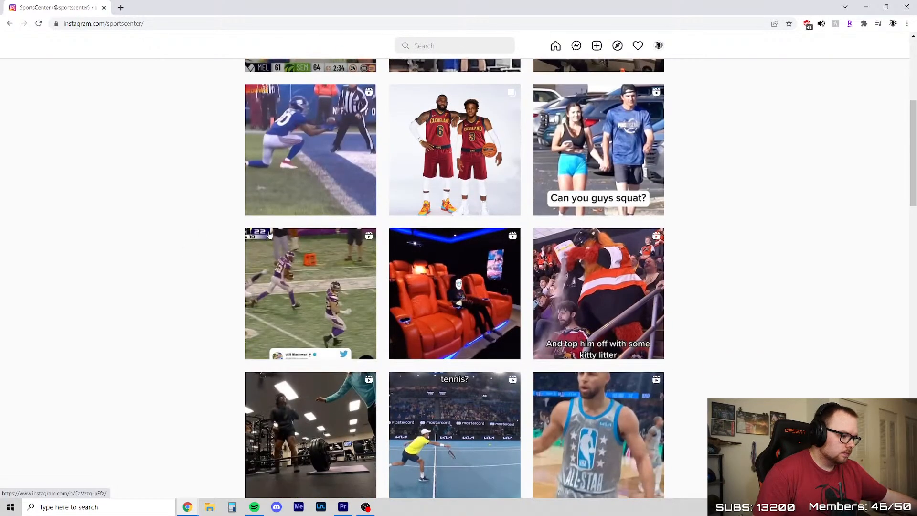
{"action": "scroll", "coordinate": [265, 231], "scroll_direction": "up", "scroll_amount": 12}
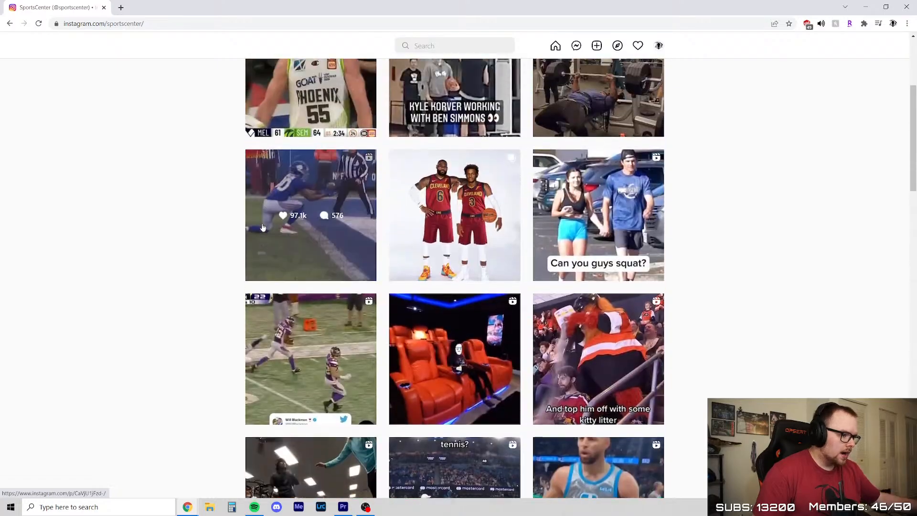
{"action": "scroll", "coordinate": [208, 254], "scroll_direction": "down", "scroll_amount": 7}
{"action": "scroll", "coordinate": [208, 253], "scroll_direction": "down", "scroll_amount": 11}
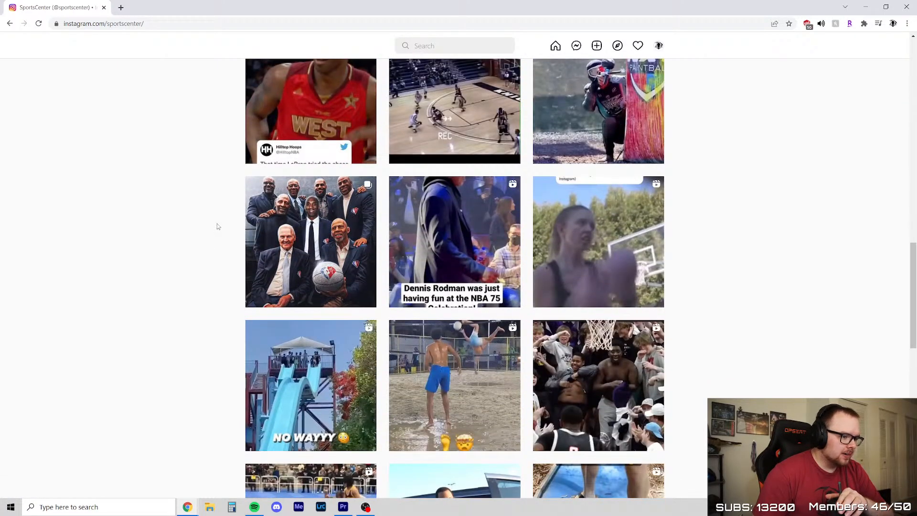
{"action": "scroll", "coordinate": [218, 225], "scroll_direction": "up", "scroll_amount": 6}
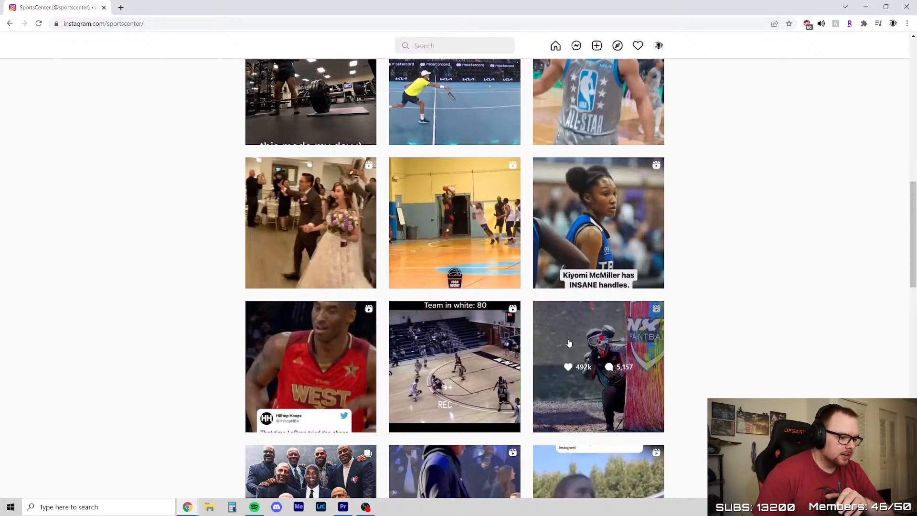
{"action": "scroll", "coordinate": [471, 353], "scroll_direction": "up", "scroll_amount": 8}
{"action": "scroll", "coordinate": [471, 352], "scroll_direction": "up", "scroll_amount": 6}
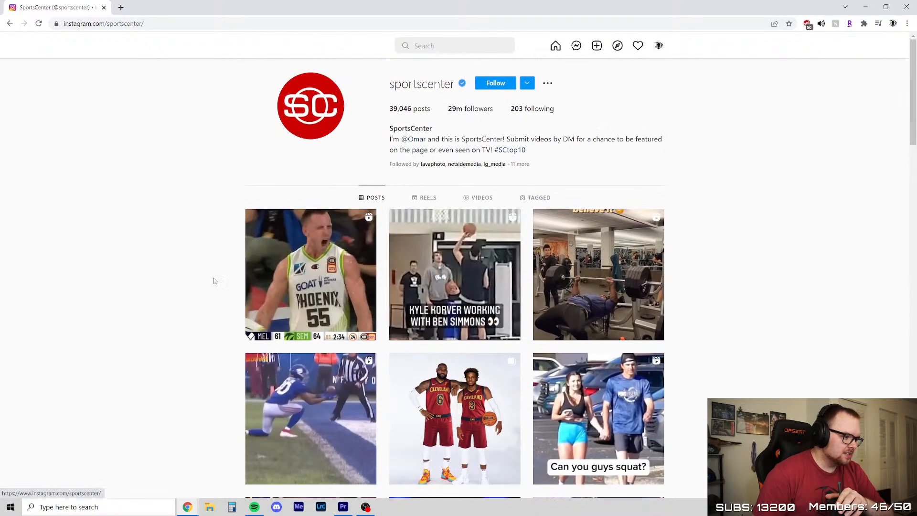
{"action": "right_click", "coordinate": [137, 297]}
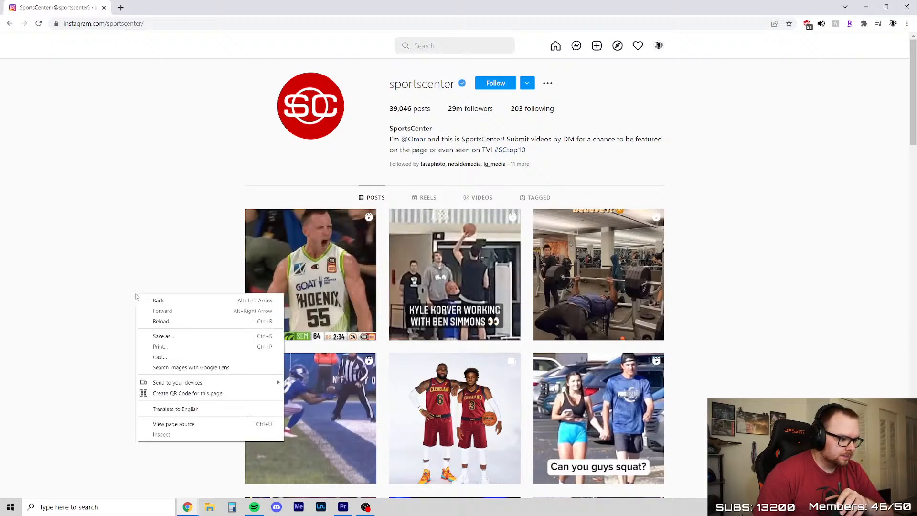
{"action": "left_click", "coordinate": [132, 253]}
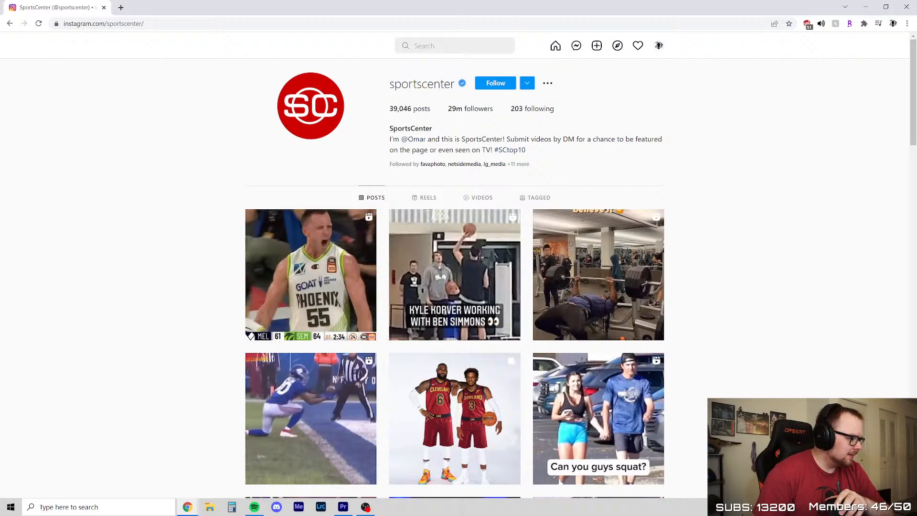
{"action": "double_click", "coordinate": [142, 202]}
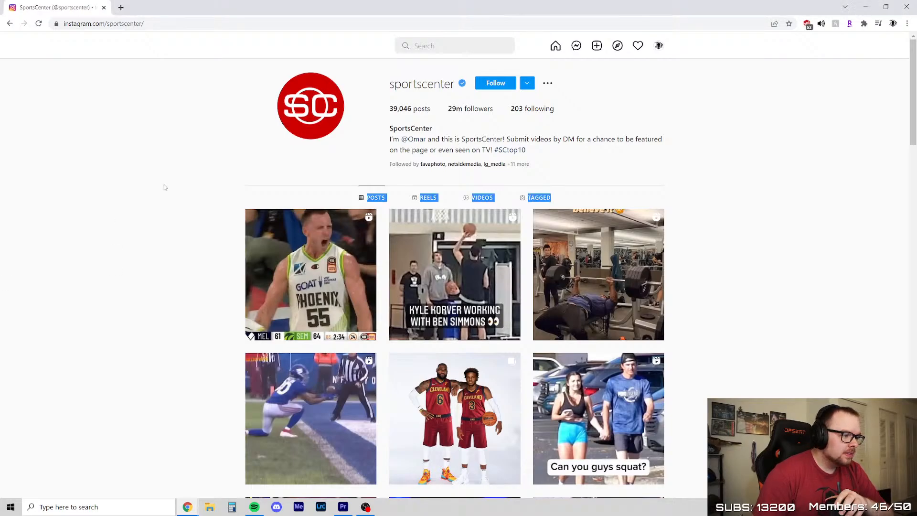
Move the browser window away and, in Premiere Pro, select the empty gap on track V2 of the Highlight Footage sequence
{"action": "left_click_drag", "start_coordinate": [680, 5], "coordinate": [0, 158]}
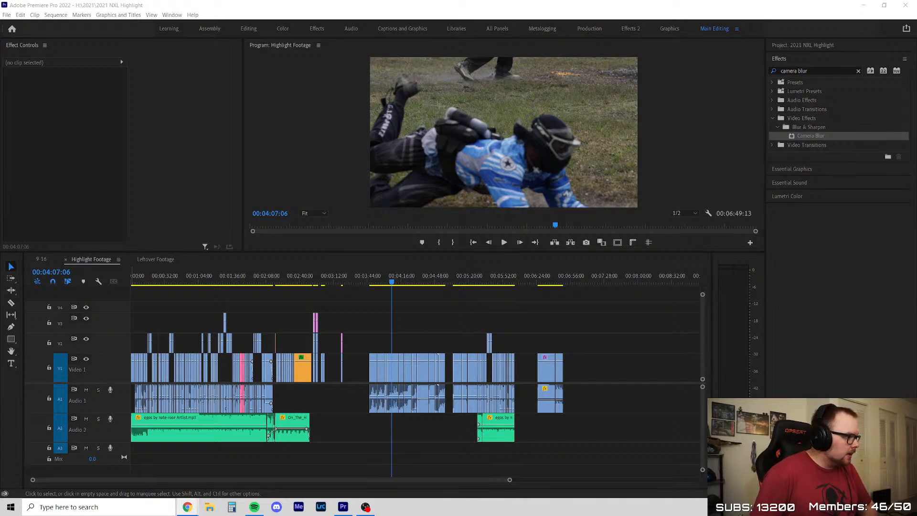
{"action": "left_click", "coordinate": [440, 344]}
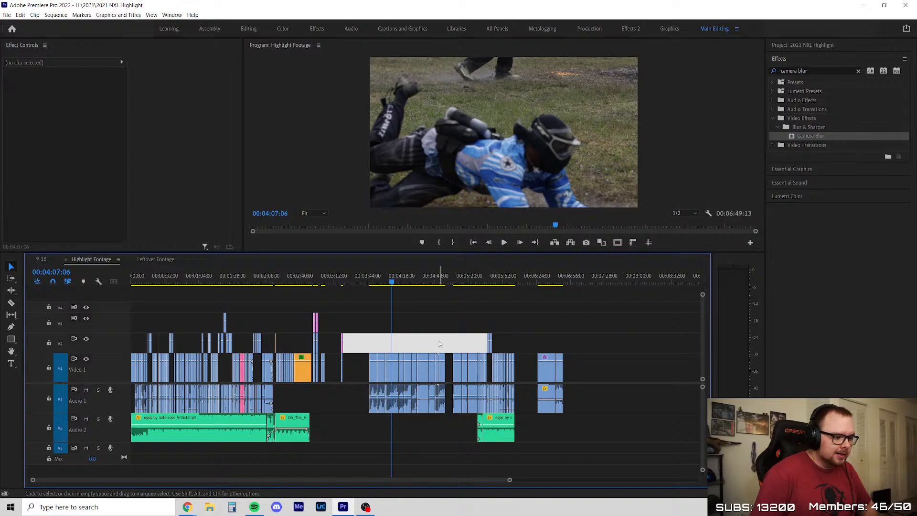
Clear the timeline gap selection, then bring Netflix's Archive 81 page on screen and look through its episodes and similar titles
{"action": "left_click", "coordinate": [422, 315]}
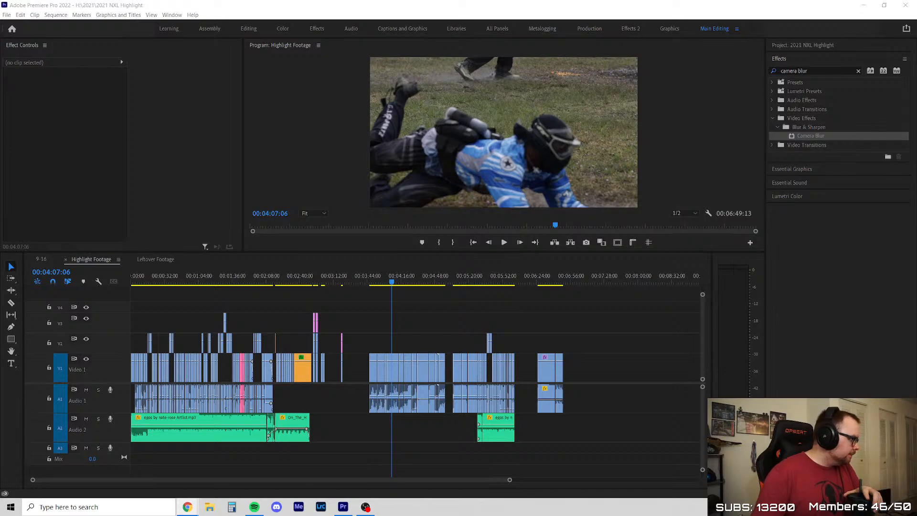
{"action": "left_click_drag", "start_coordinate": [0, 254], "coordinate": [470, 99]}
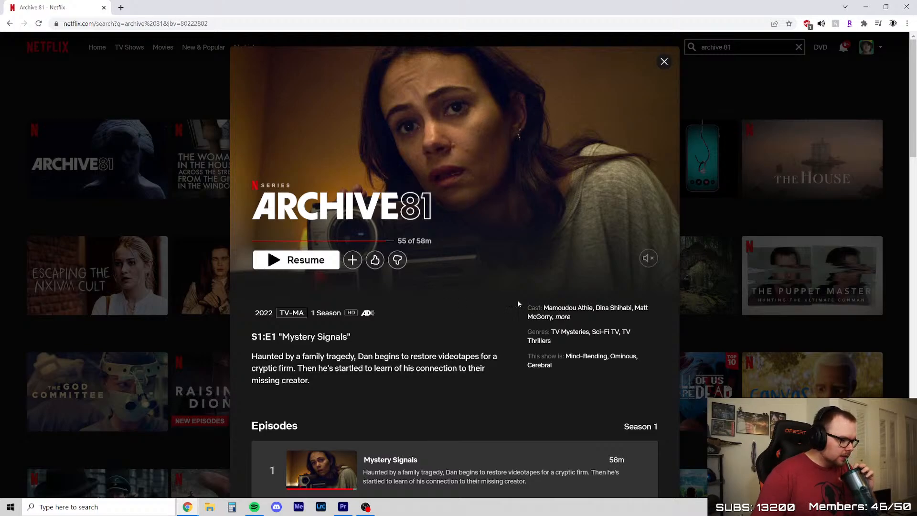
{"action": "scroll", "coordinate": [473, 229], "scroll_direction": "down", "scroll_amount": 14}
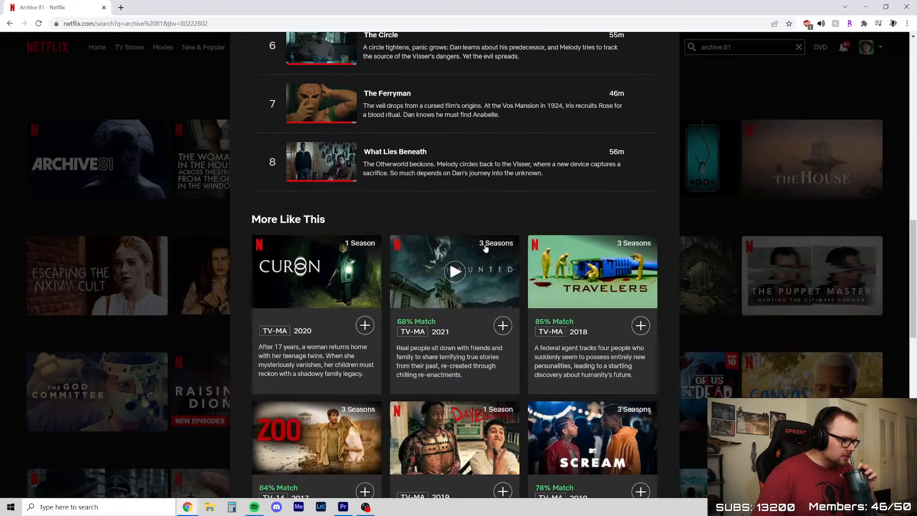
{"action": "scroll", "coordinate": [486, 247], "scroll_direction": "up", "scroll_amount": 5}
{"action": "scroll", "coordinate": [446, 324], "scroll_direction": "up", "scroll_amount": 8}
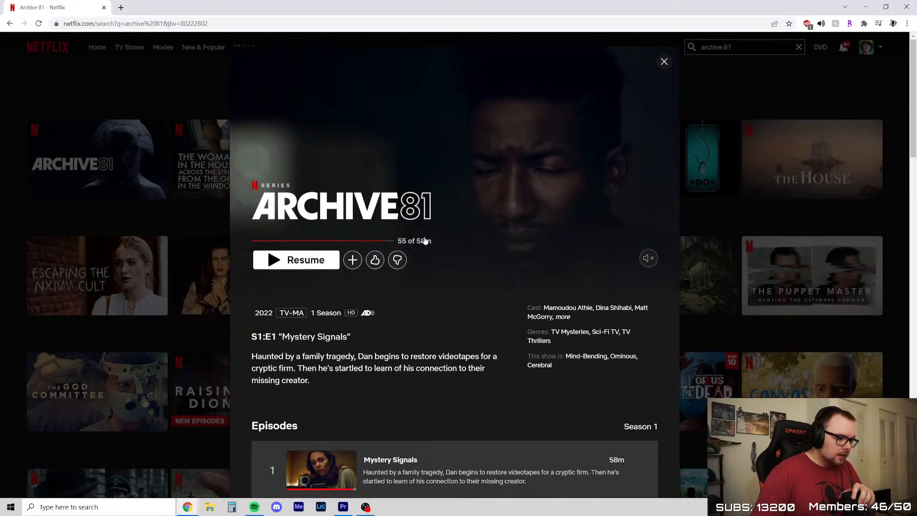
Return from the Netflix video player to the Archive 81 details page and minimize the browser window
{"action": "right_click", "coordinate": [475, 240]}
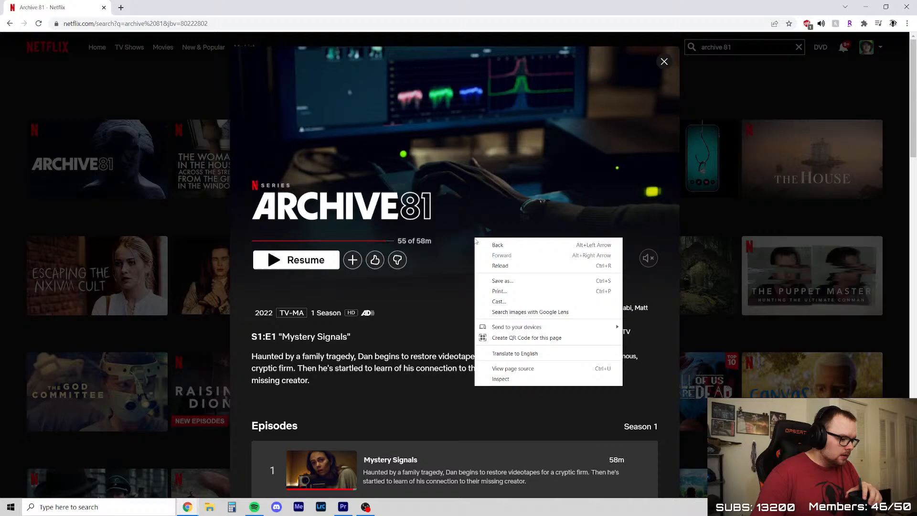
{"action": "left_click", "coordinate": [451, 298]}
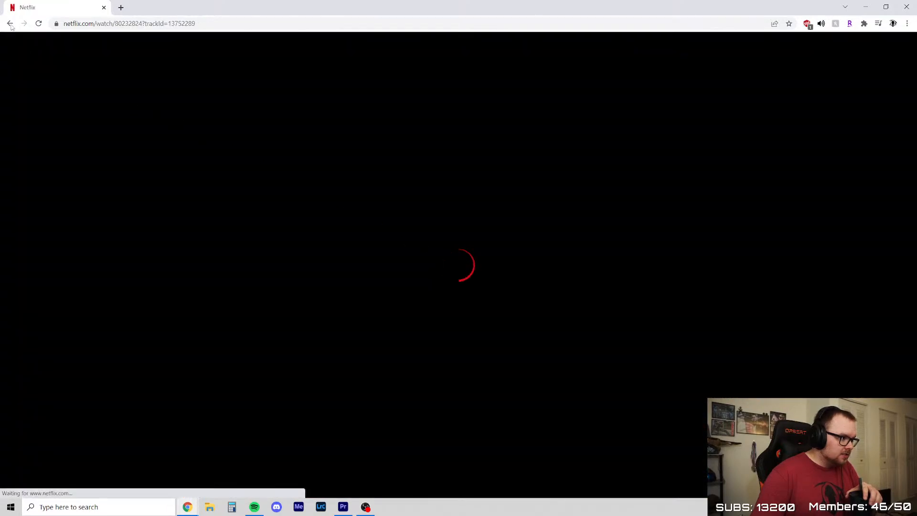
{"action": "left_click", "coordinate": [9, 23]}
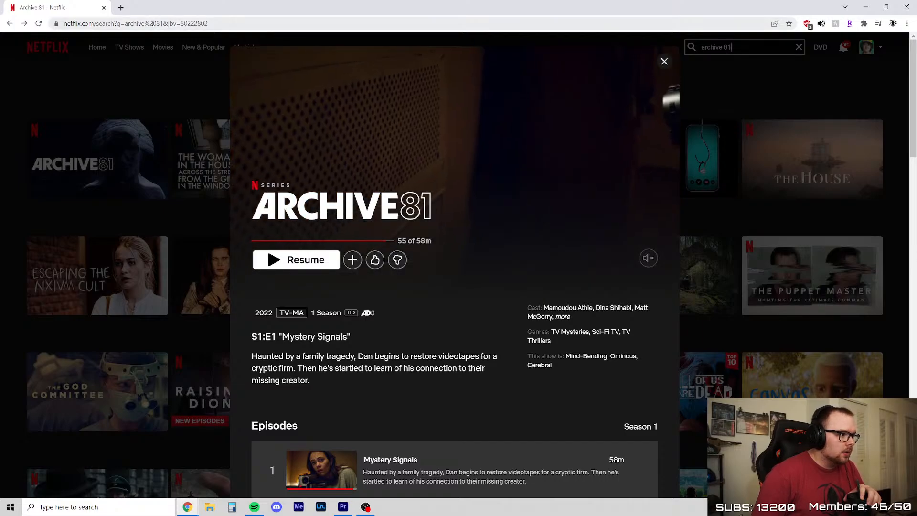
{"action": "left_click", "coordinate": [866, 7]}
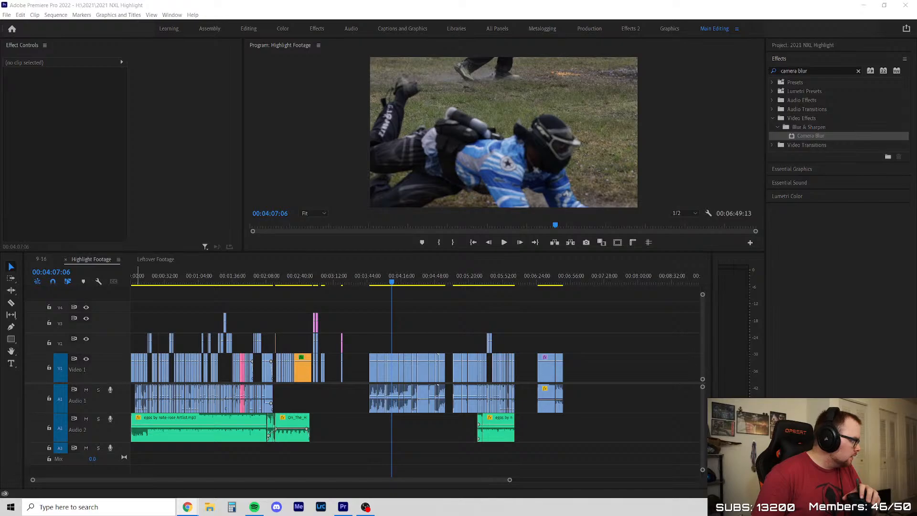
Bring the Facebook window on screen to show the Moscow Red Legion 2022 squad post, and move it away again
{"action": "left_click_drag", "start_coordinate": [0, 91], "coordinate": [149, 1]}
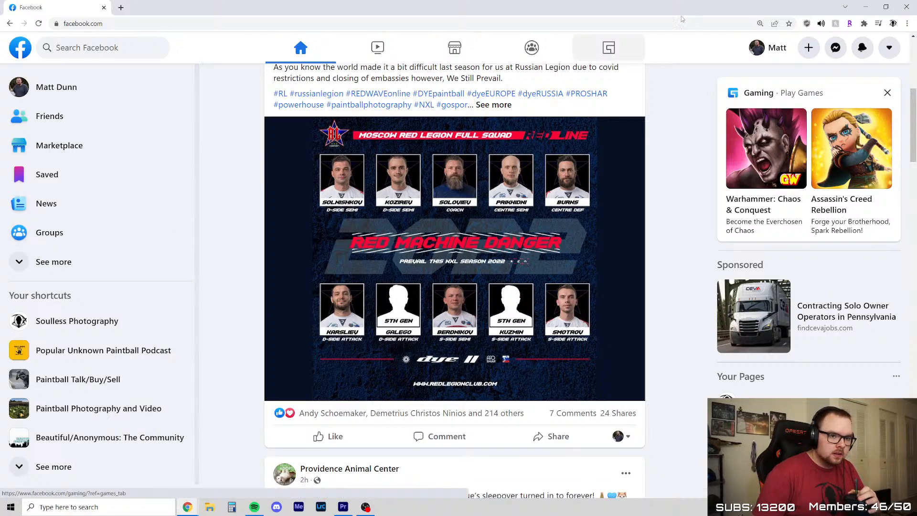
{"action": "left_click_drag", "start_coordinate": [327, 7], "coordinate": [0, 168]}
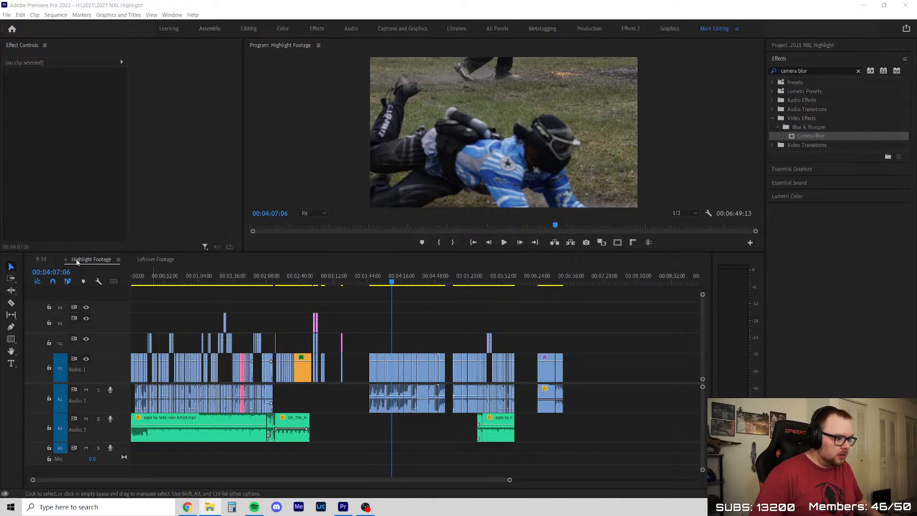
In Premiere Pro, set the Highlight Footage playhead to the sequence start at 00:00:00:00 and leave no clip selected
{"action": "left_click", "coordinate": [276, 312]}
{"action": "scroll", "coordinate": [276, 312], "scroll_direction": "up", "scroll_amount": 6}
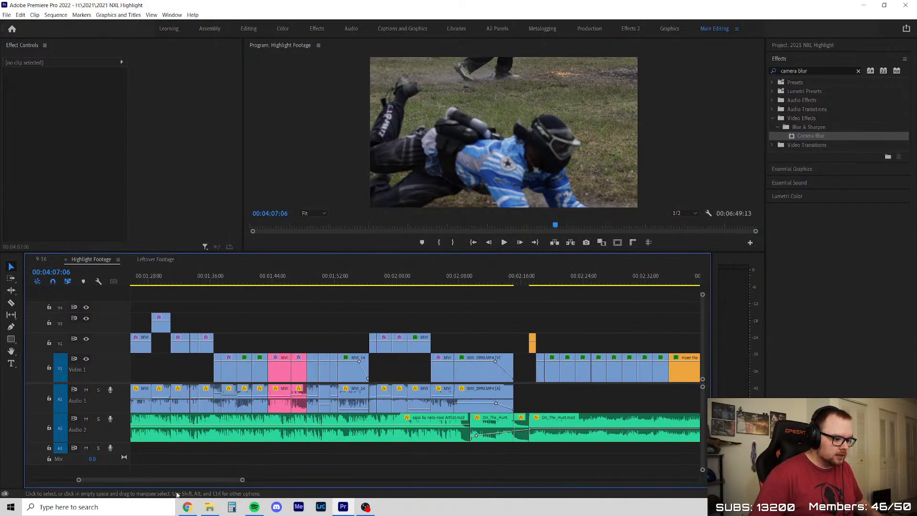
{"action": "left_click_drag", "start_coordinate": [168, 480], "coordinate": [118, 480]}
{"action": "left_click", "coordinate": [216, 282]}
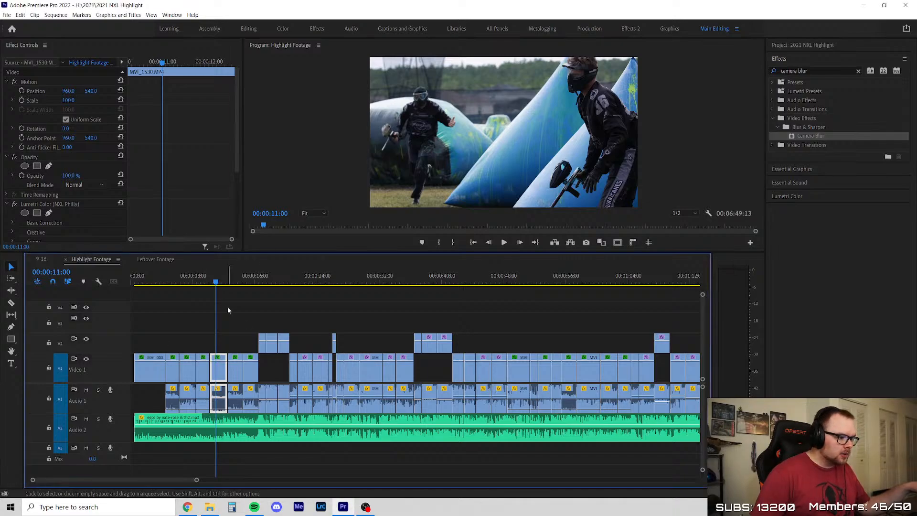
{"action": "left_click_drag", "start_coordinate": [214, 277], "coordinate": [103, 289]}
{"action": "left_click", "coordinate": [354, 318]}
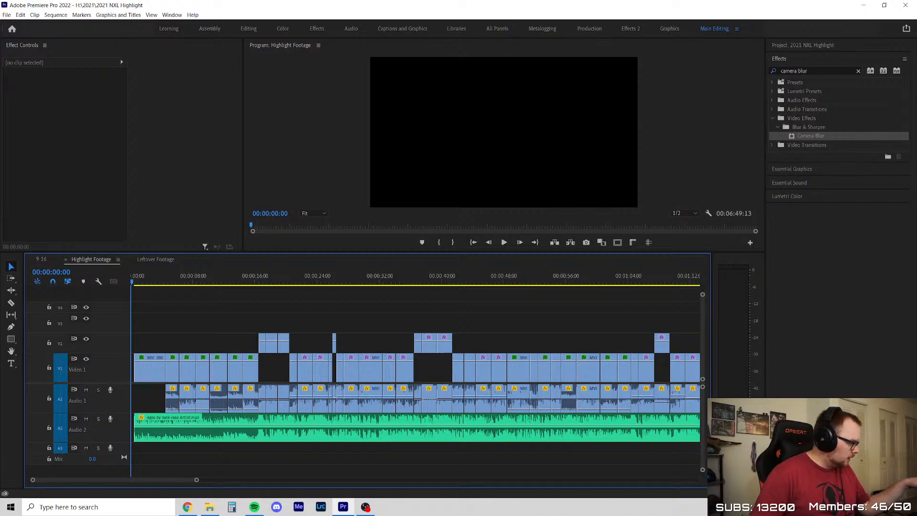
Play the Highlight Footage sequence from the start and enlarge the Program monitor in height and width
{"action": "left_click", "coordinate": [504, 243]}
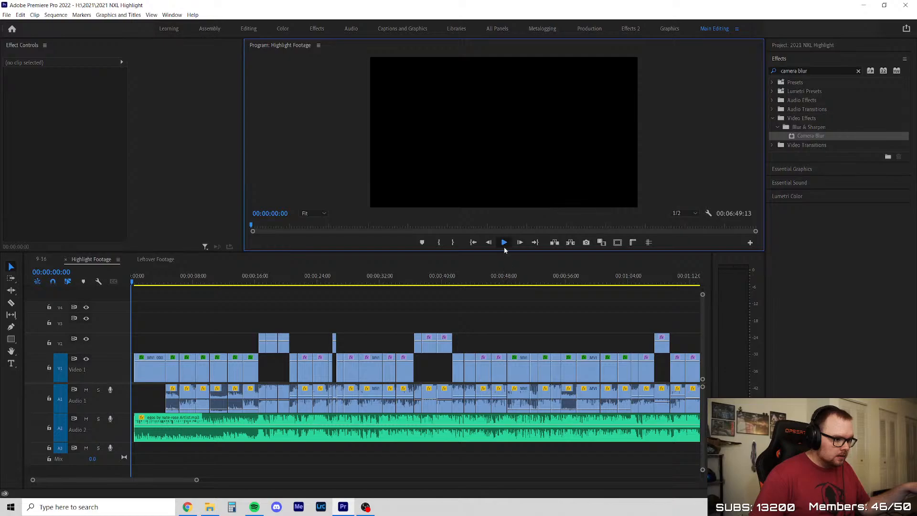
{"action": "left_click", "coordinate": [505, 248]}
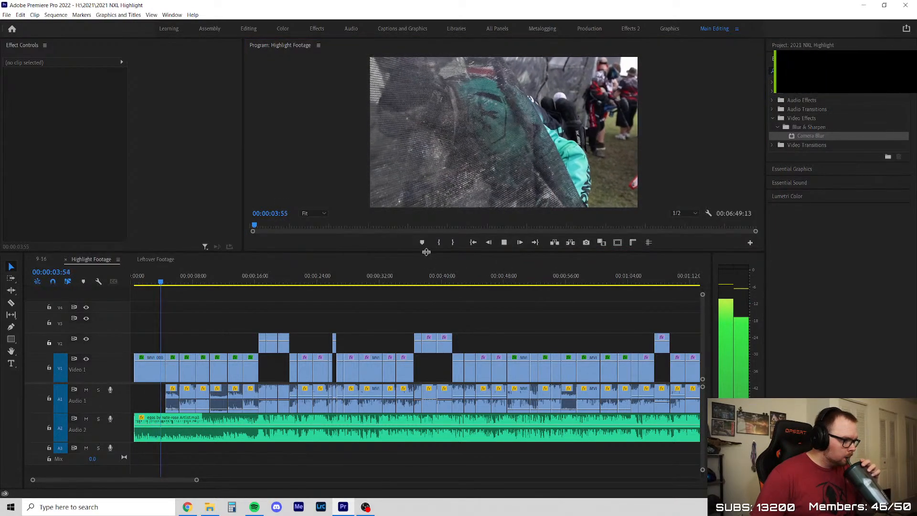
{"action": "left_click_drag", "start_coordinate": [427, 252], "coordinate": [421, 351]}
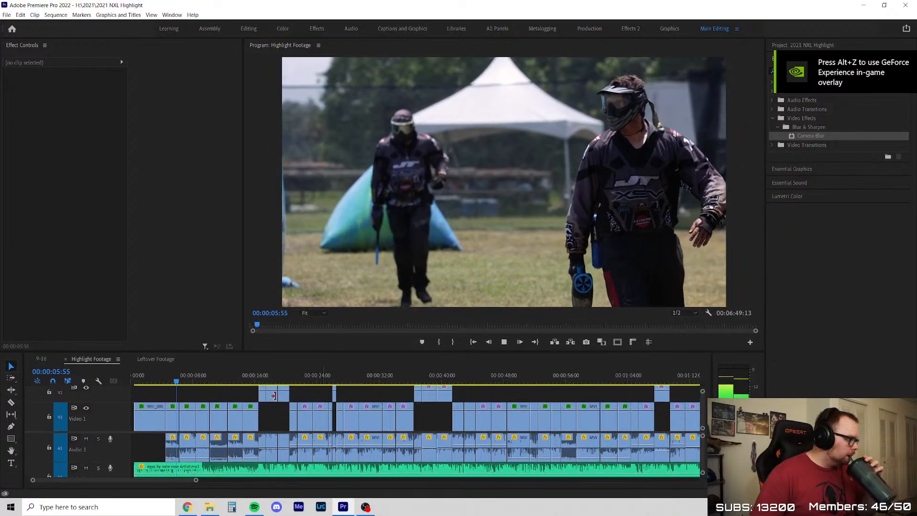
{"action": "left_click_drag", "start_coordinate": [241, 225], "coordinate": [193, 248]}
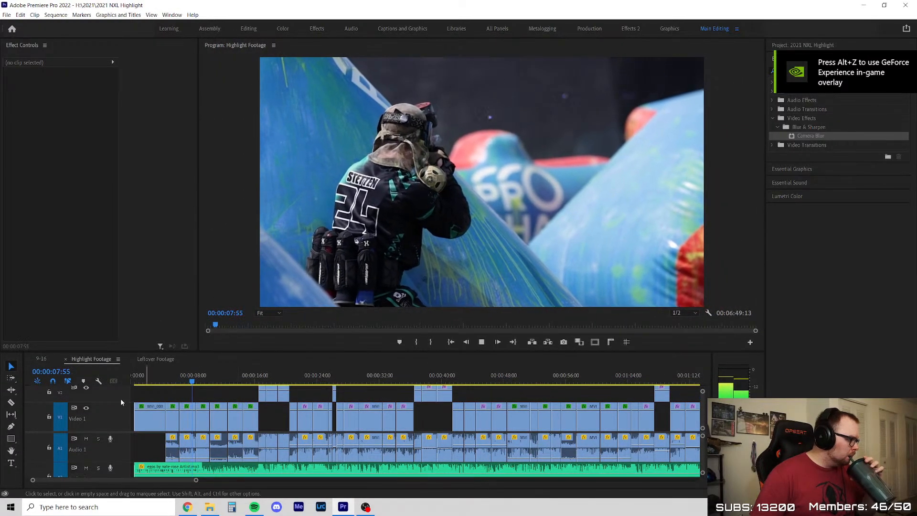
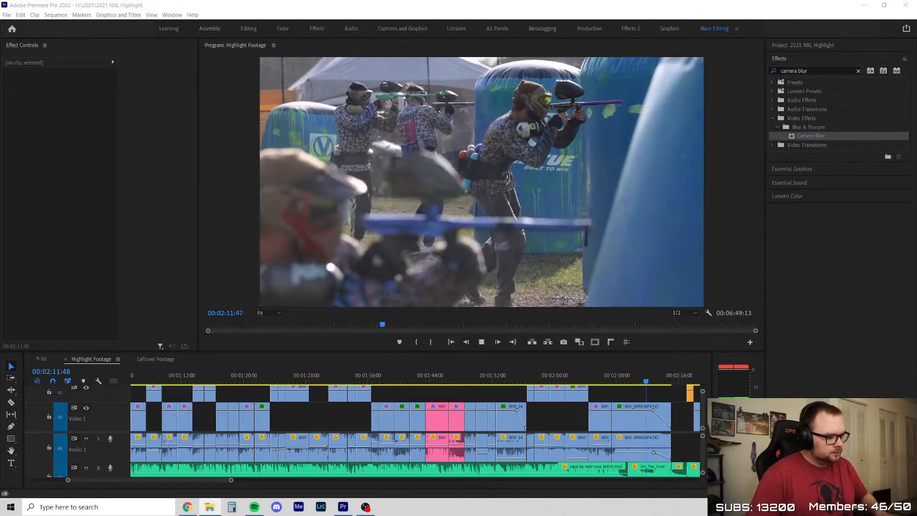
Stop the Highlight Footage playback at 00:02:15:43 and make the timeline panel taller so its upper video tracks show
{"action": "left_click", "coordinate": [617, 396]}
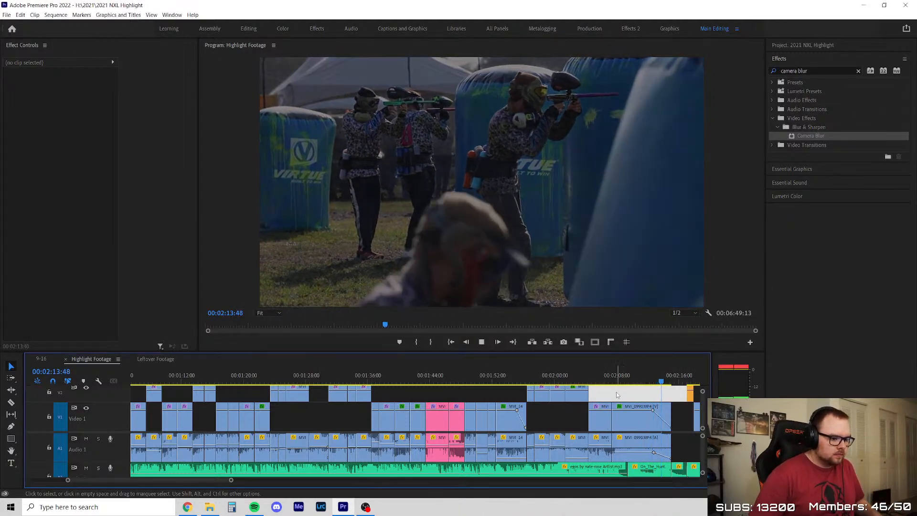
{"action": "key", "text": "minus"}
{"action": "key", "text": "space"}
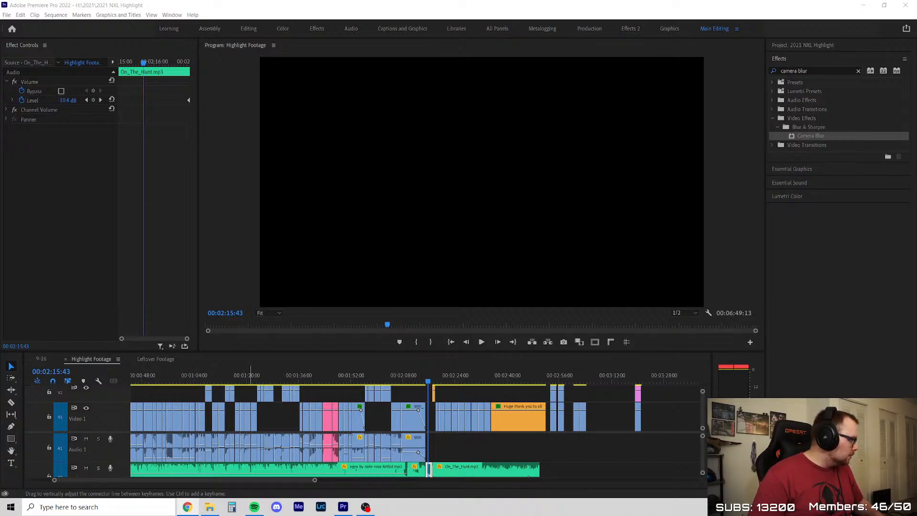
{"action": "scroll", "coordinate": [354, 420], "scroll_direction": "down", "scroll_amount": 5}
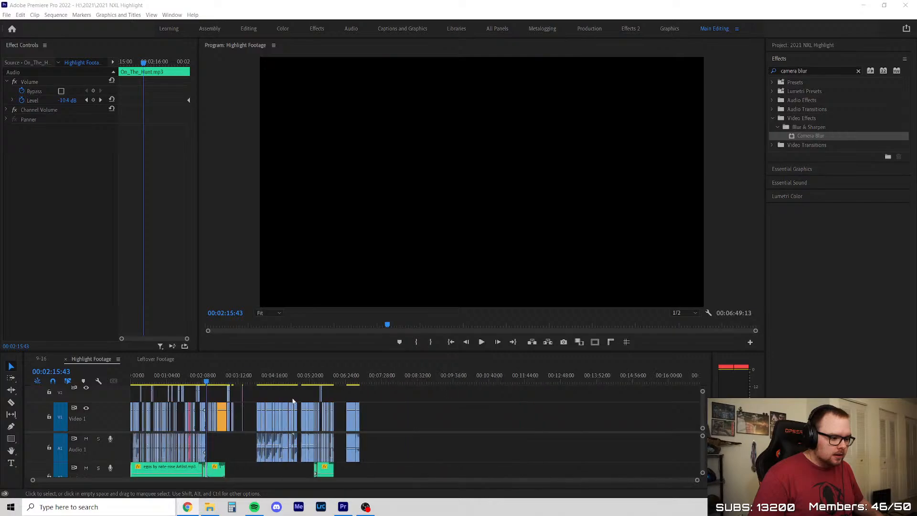
{"action": "left_click_drag", "start_coordinate": [287, 354], "coordinate": [309, 301]}
Place the playhead at the end of the orange thank-you graphic, at 00:02:51:36
{"action": "scroll", "coordinate": [281, 484], "scroll_direction": "up", "scroll_amount": 5}
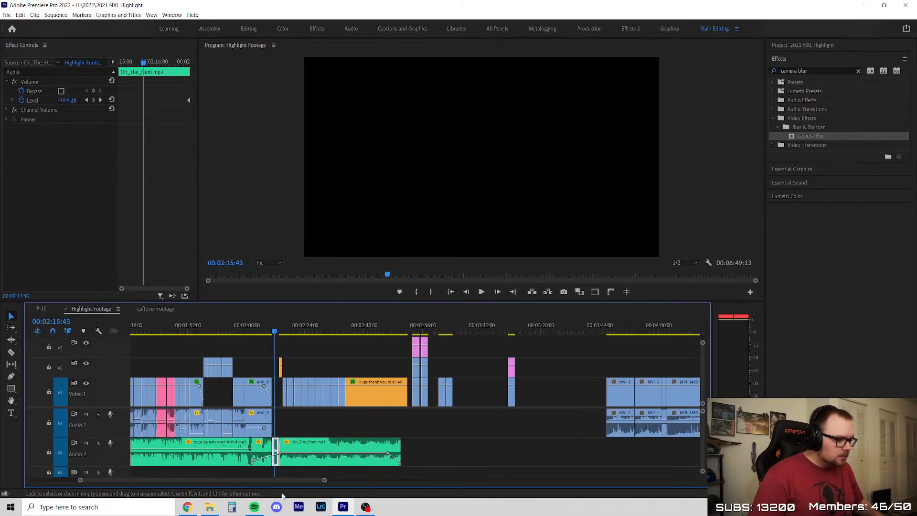
{"action": "scroll", "coordinate": [281, 484], "scroll_direction": "down", "scroll_amount": 4}
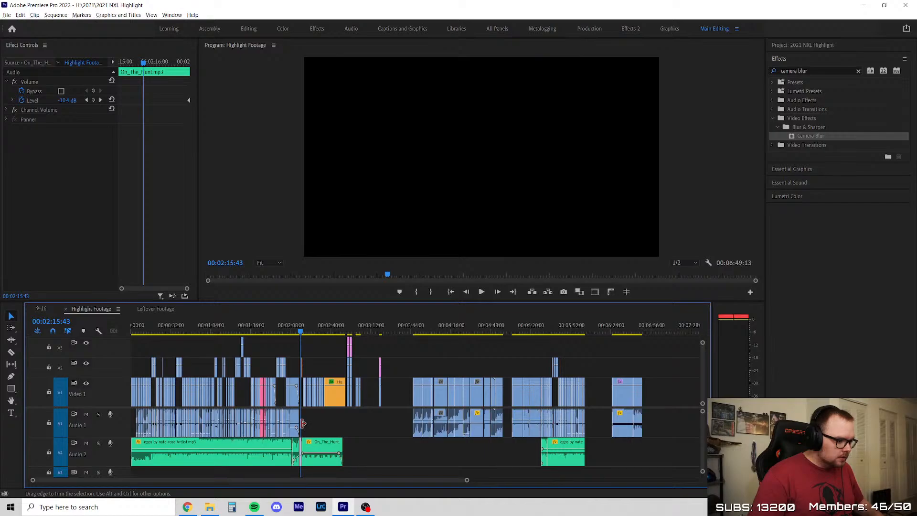
{"action": "scroll", "coordinate": [301, 422], "scroll_direction": "down", "scroll_amount": 1}
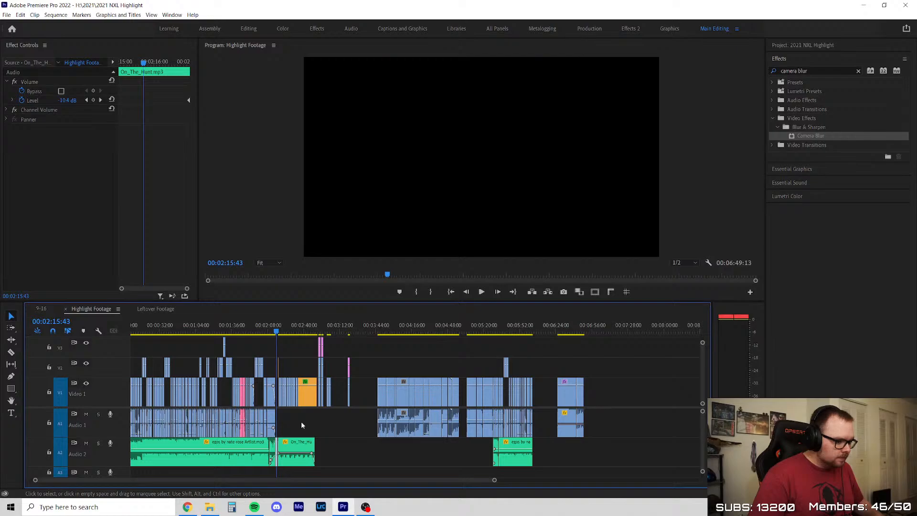
{"action": "scroll", "coordinate": [301, 423], "scroll_direction": "up", "scroll_amount": 1}
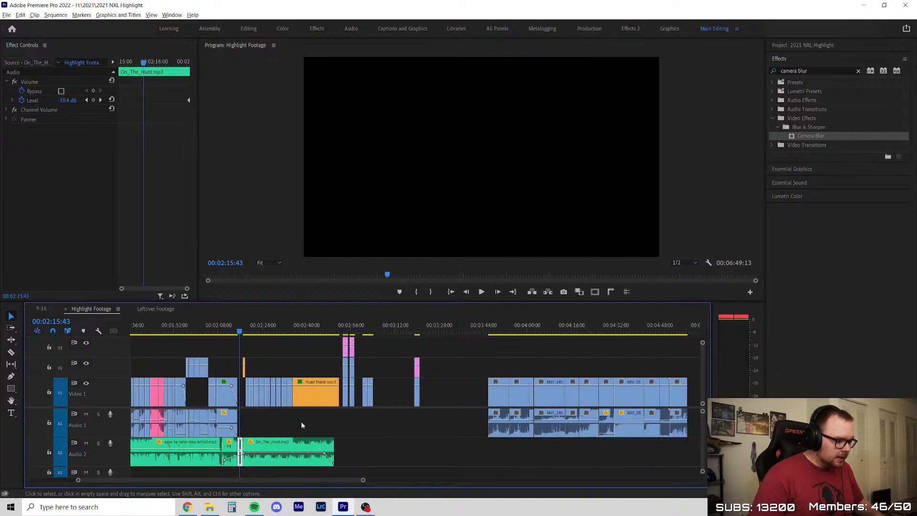
{"action": "scroll", "coordinate": [301, 422], "scroll_direction": "down", "scroll_amount": 2}
{"action": "scroll", "coordinate": [290, 425], "scroll_direction": "up", "scroll_amount": 2}
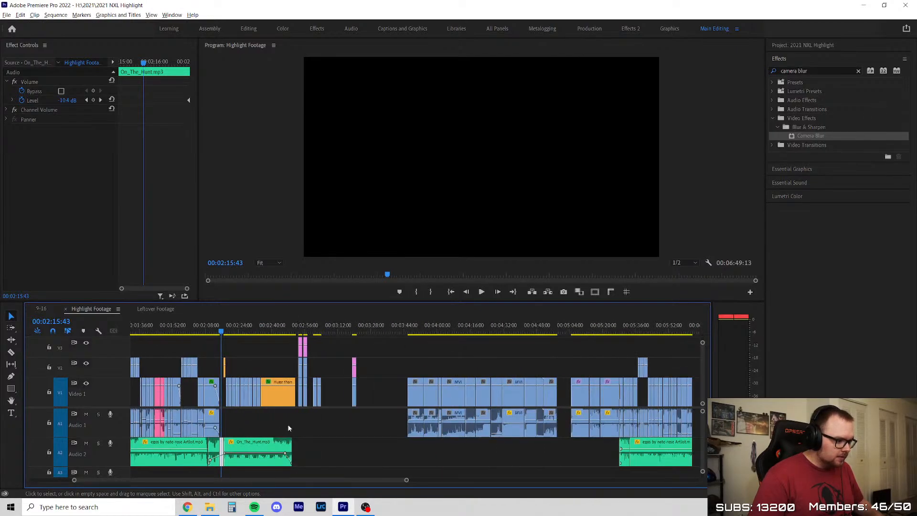
{"action": "scroll", "coordinate": [289, 428], "scroll_direction": "up", "scroll_amount": 2}
{"action": "left_click_drag", "start_coordinate": [273, 330], "coordinate": [303, 333]}
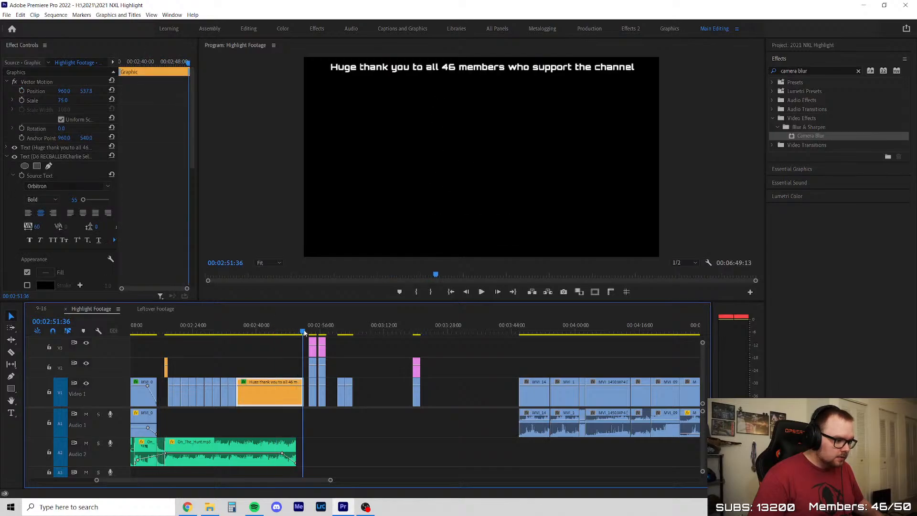
Leave no timeline clip selected and clear the camera blur search in the Effects panel
{"action": "scroll", "coordinate": [316, 449], "scroll_direction": "down", "scroll_amount": 2}
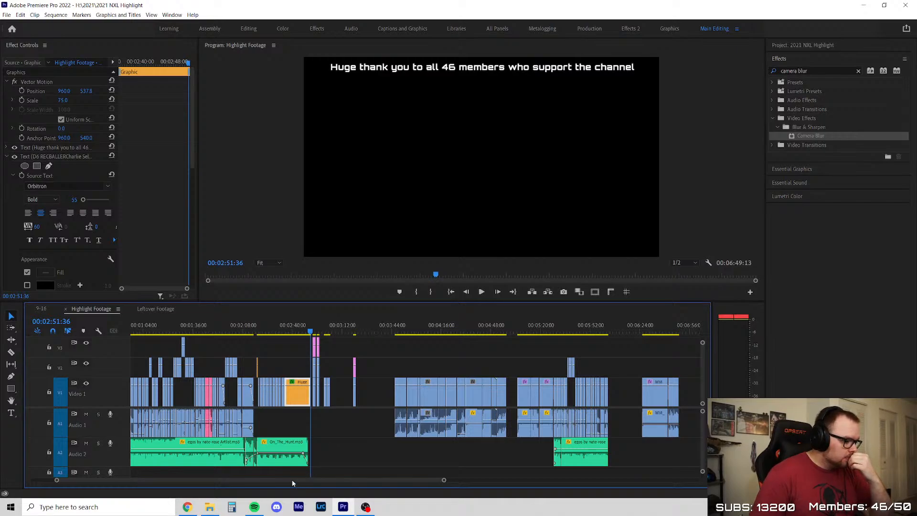
{"action": "left_click_drag", "start_coordinate": [292, 481], "coordinate": [140, 468]}
{"action": "left_click", "coordinate": [369, 339]}
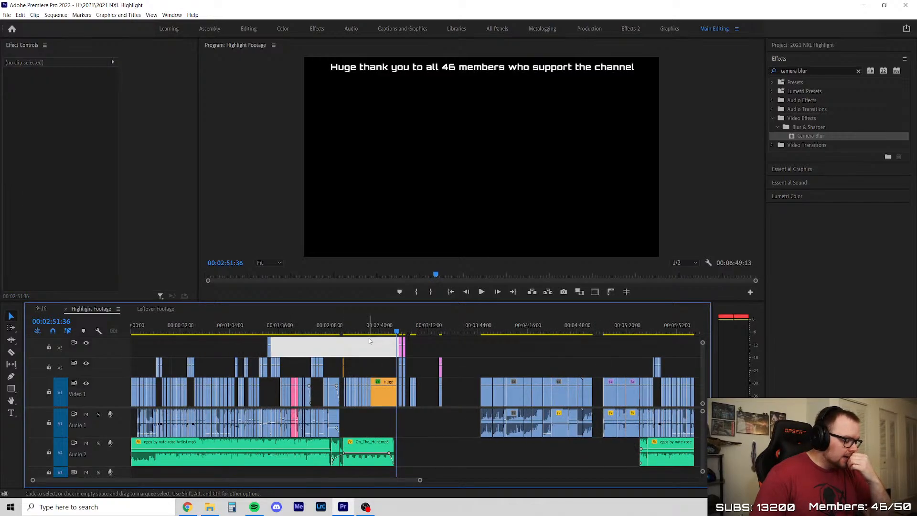
{"action": "left_click", "coordinate": [371, 341]}
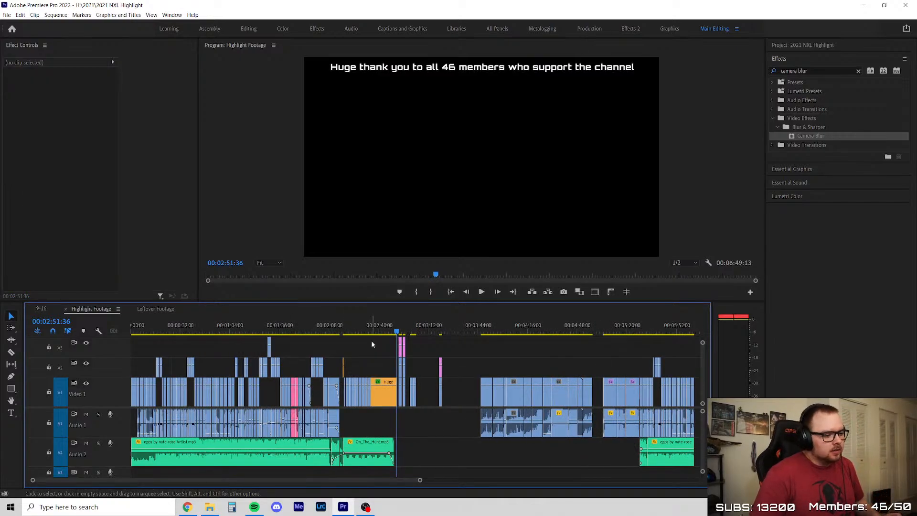
{"action": "left_click", "coordinate": [794, 72]}
{"action": "key", "text": "BackSpace"}
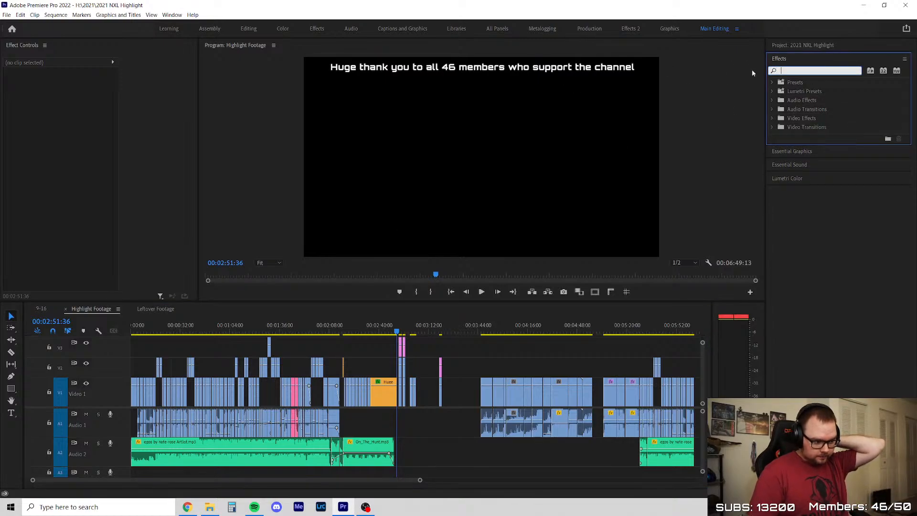
Check the frames at 00:00:39:16, 00:00:14:15, 00:00:15:15 and 00:00:17:13, leaving no clip or gap selected
{"action": "left_click", "coordinate": [191, 325]}
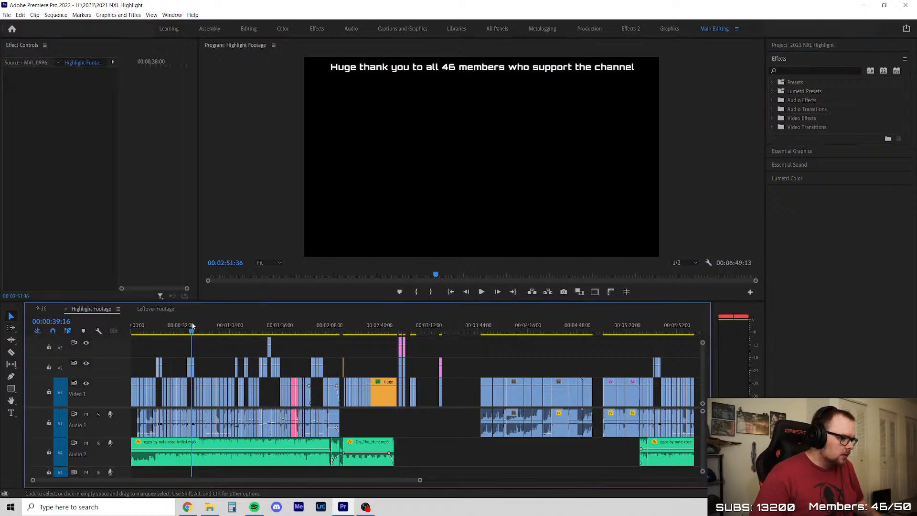
{"action": "scroll", "coordinate": [213, 428], "scroll_direction": "up", "scroll_amount": 4}
{"action": "scroll", "coordinate": [209, 400], "scroll_direction": "down", "scroll_amount": 4}
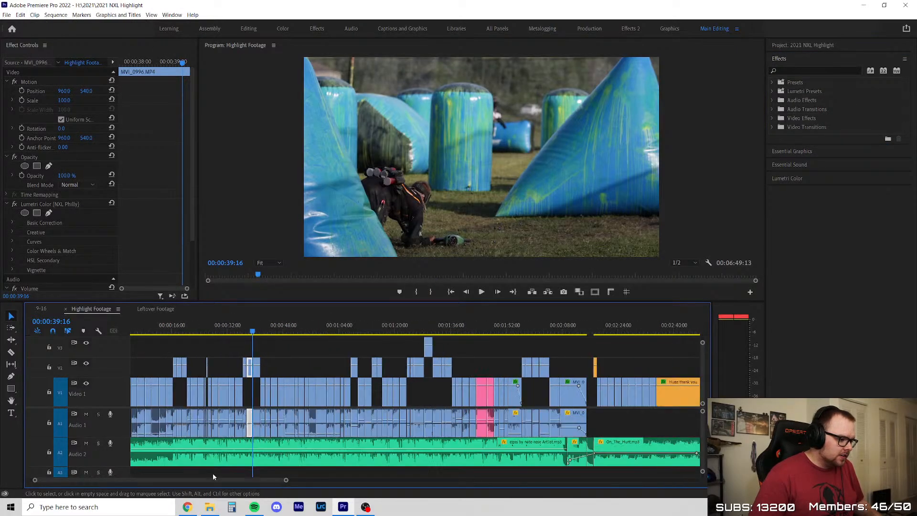
{"action": "mouse_move", "coordinate": [156, 328]}
{"action": "left_mouse_down"}
{"action": "mouse_move", "coordinate": [132, 328]}
{"action": "mouse_move", "coordinate": [165, 325]}
{"action": "left_mouse_up"}
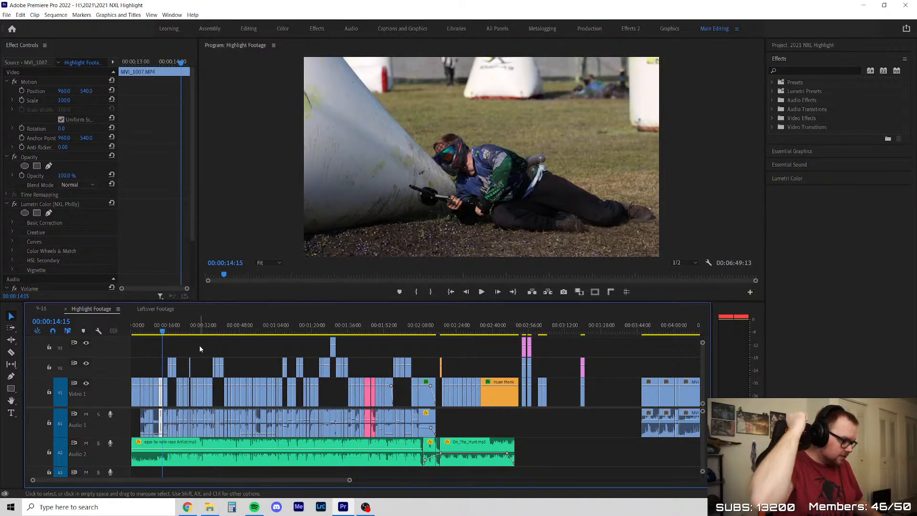
{"action": "left_click", "coordinate": [166, 330]}
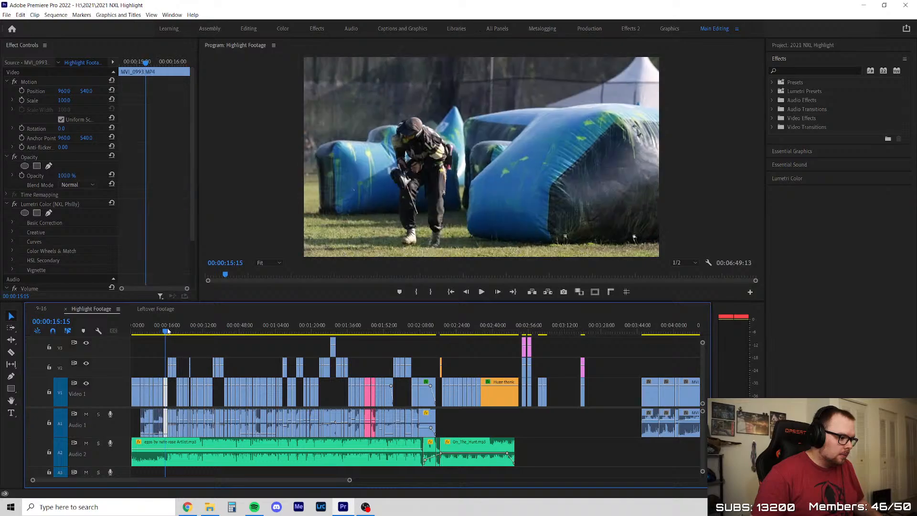
{"action": "left_click_drag", "start_coordinate": [168, 331], "coordinate": [171, 333]}
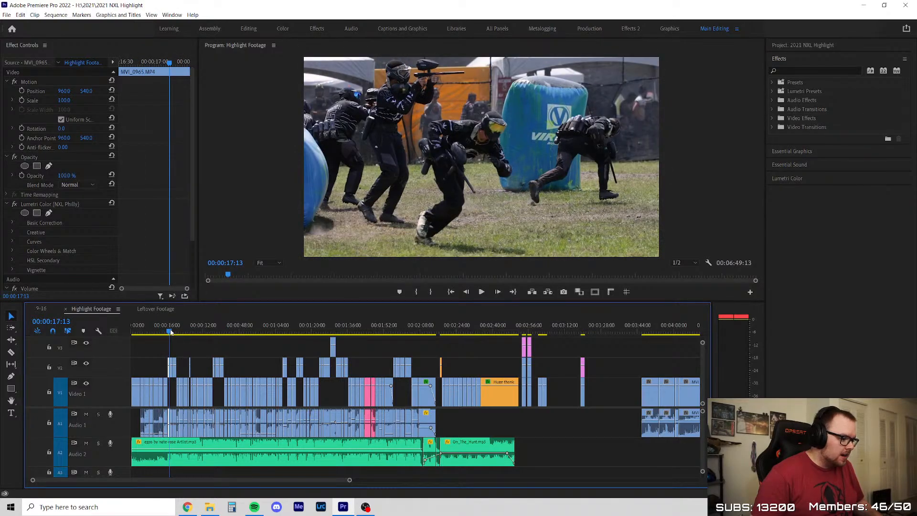
{"action": "left_click", "coordinate": [194, 355]}
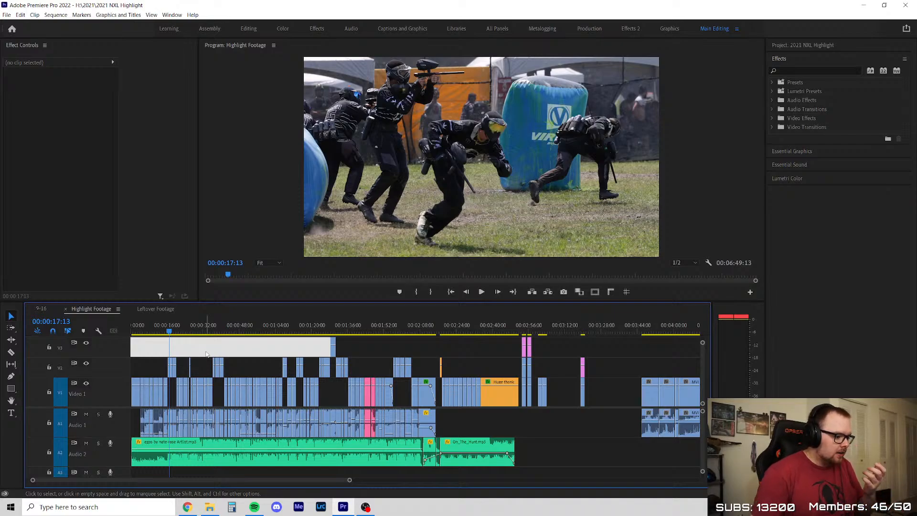
{"action": "key", "text": "Delete"}
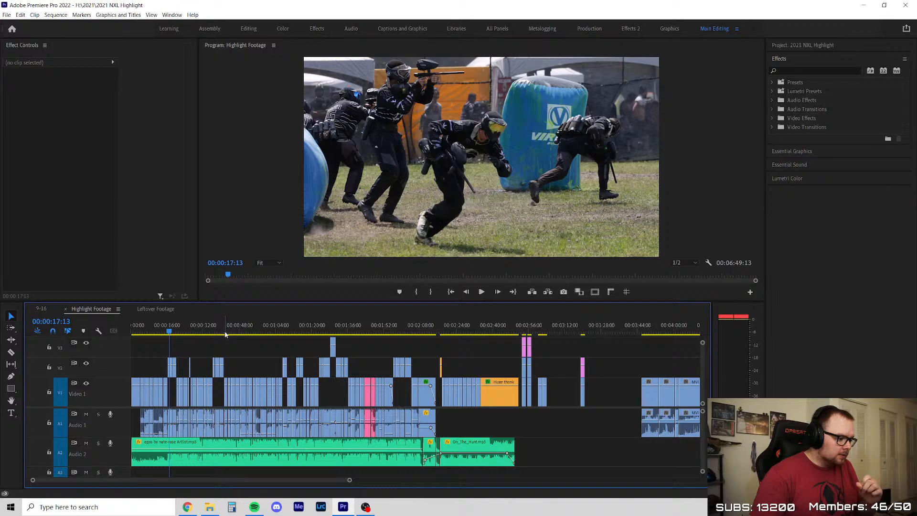
View the frames at 00:00:41:11 and 00:00:44:57 and clear the clip selection
{"action": "left_click", "coordinate": [225, 335]}
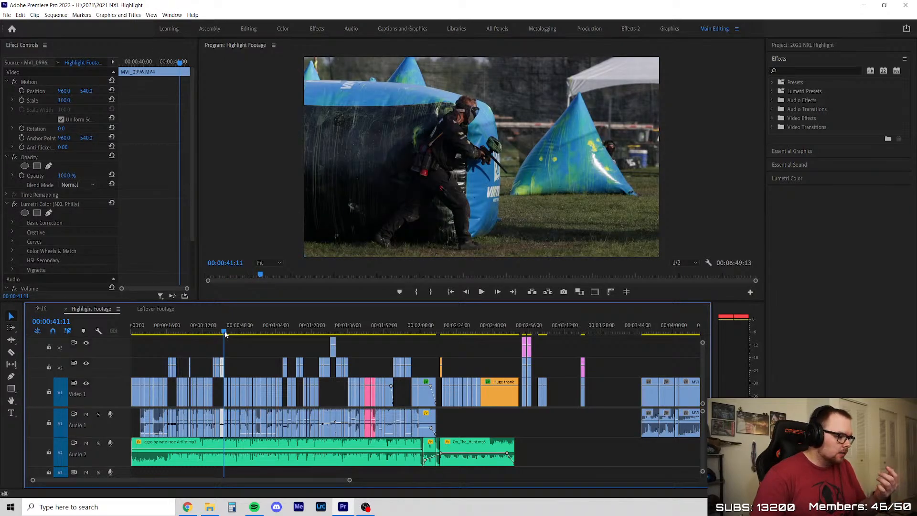
{"action": "left_click", "coordinate": [234, 335]}
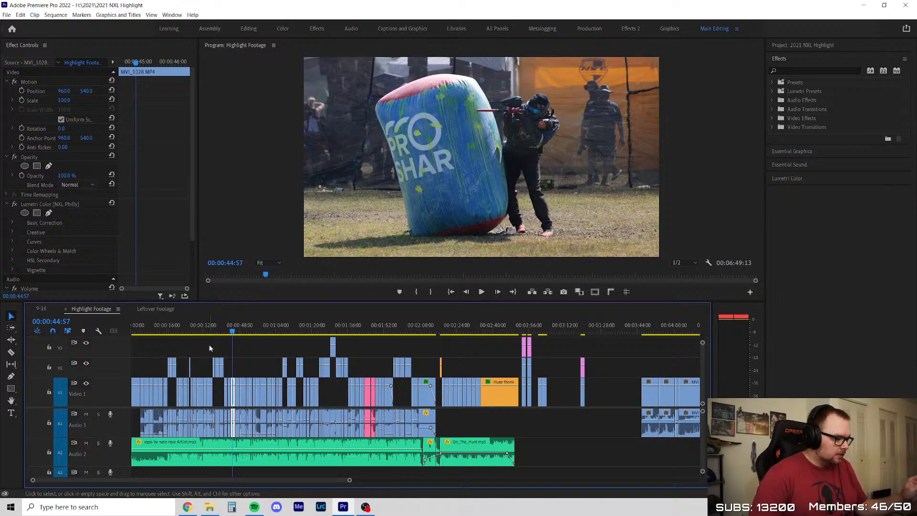
{"action": "left_click", "coordinate": [275, 354]}
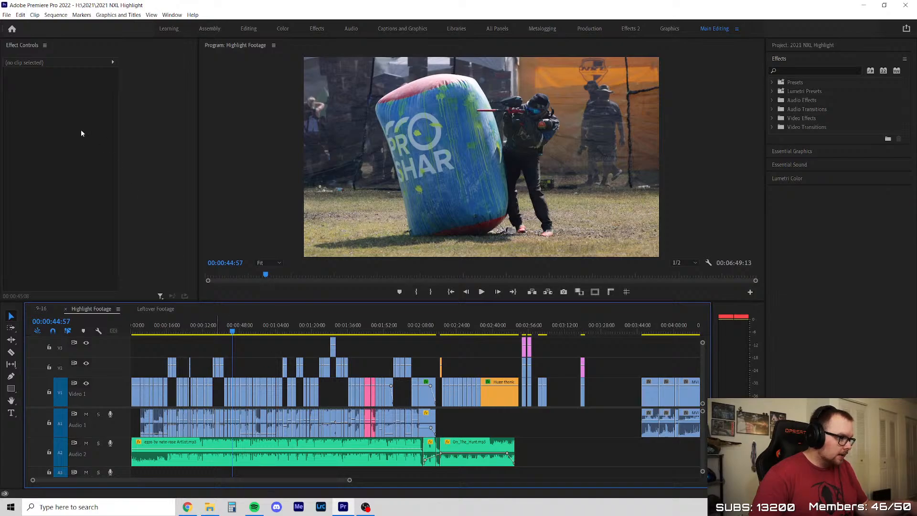
Collapse the Effects panel and expand the 2021 NXL Highlight project panel to show its bins
{"action": "left_click", "coordinate": [785, 59]}
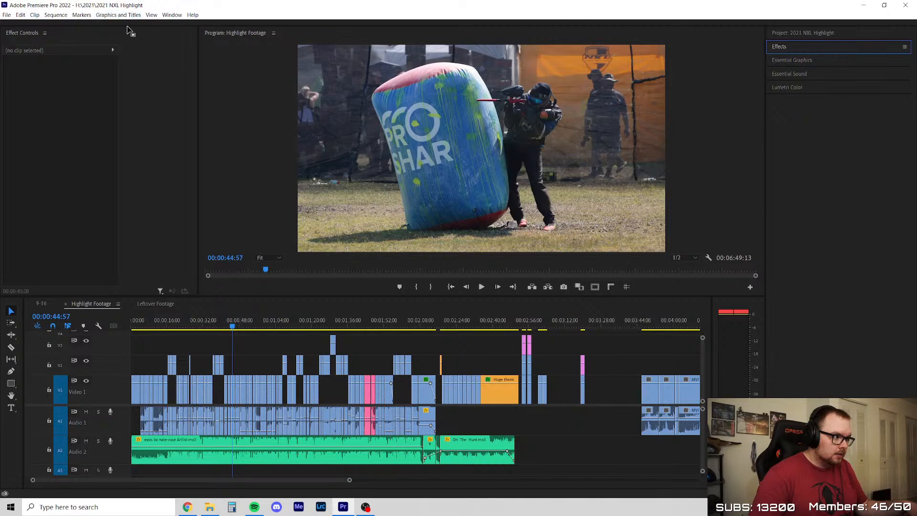
{"action": "left_click", "coordinate": [128, 27]}
{"action": "left_click", "coordinate": [793, 45]}
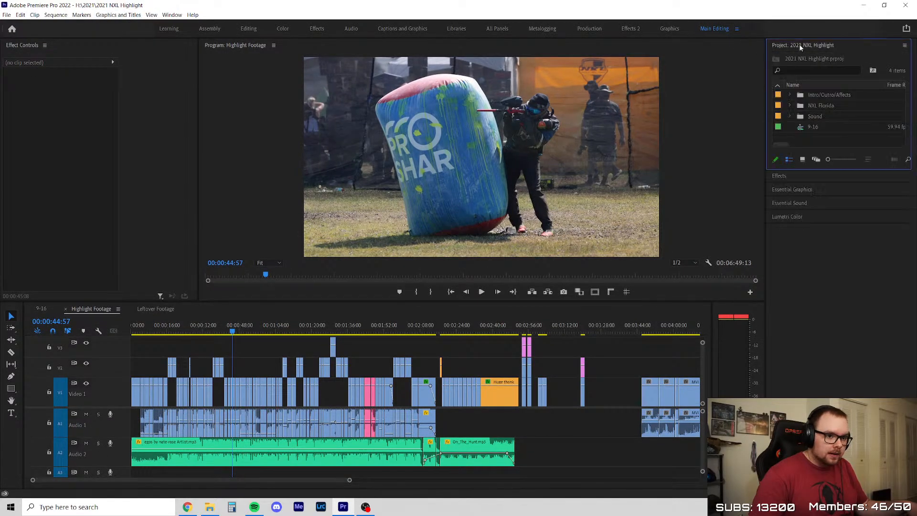
{"action": "left_click", "coordinate": [802, 46]}
{"action": "left_click", "coordinate": [826, 46]}
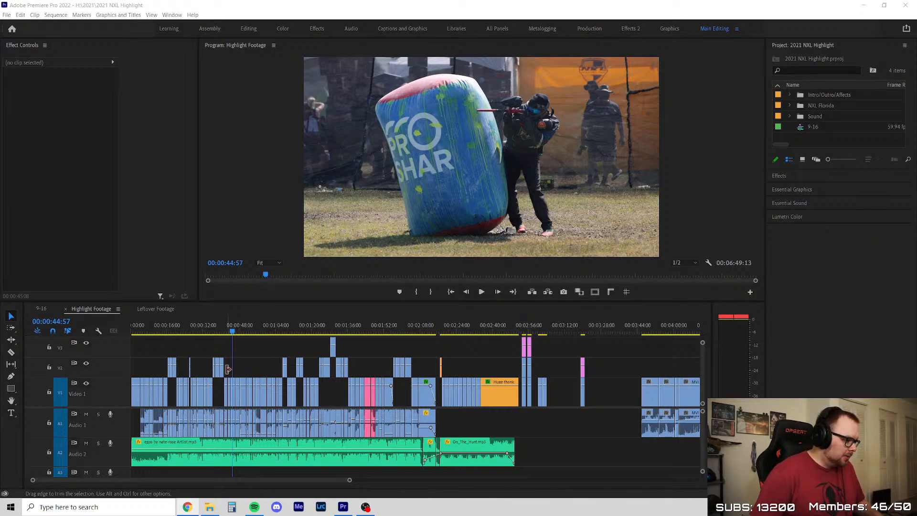
Look through the Highlight Footage clips between 00:00:27:57 and 00:00:34:54
{"action": "scroll", "coordinate": [209, 367], "scroll_direction": "up", "scroll_amount": 3}
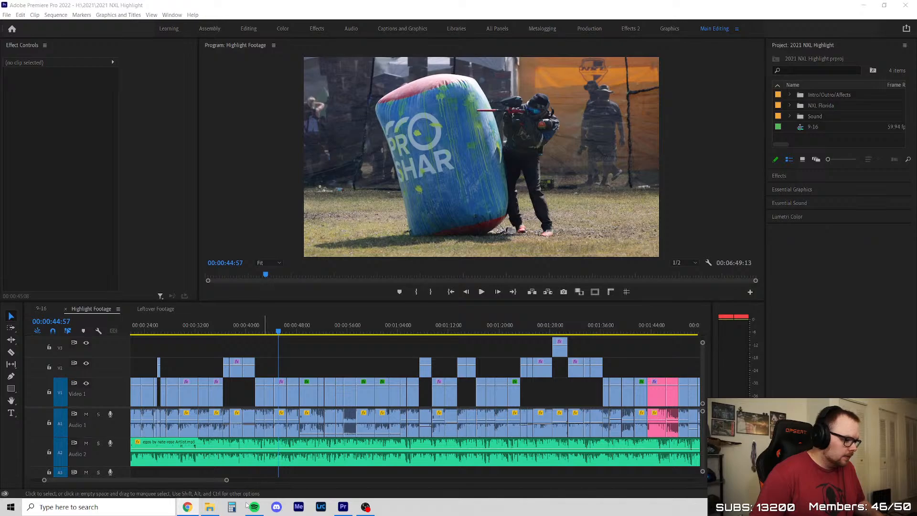
{"action": "scroll", "coordinate": [185, 484], "scroll_direction": "up", "scroll_amount": 3}
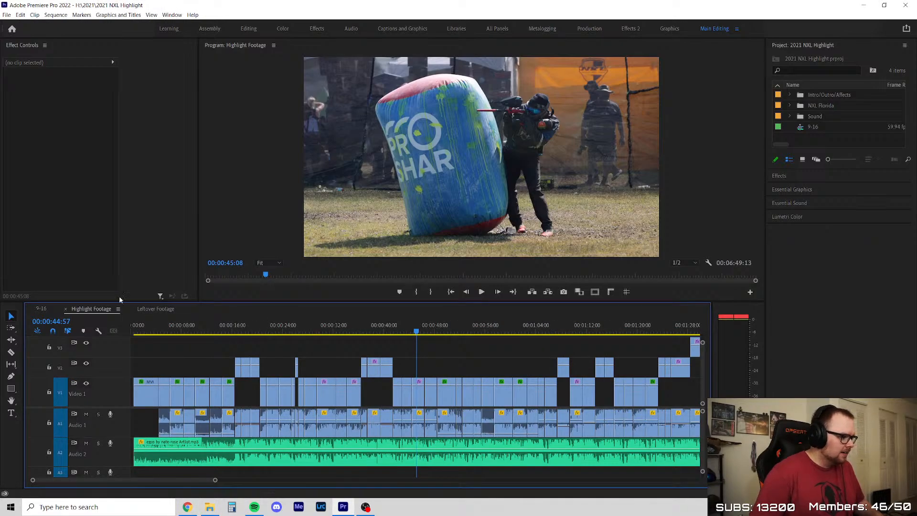
{"action": "scroll", "coordinate": [256, 345], "scroll_direction": "down", "scroll_amount": 2}
{"action": "scroll", "coordinate": [256, 345], "scroll_direction": "up", "scroll_amount": 2}
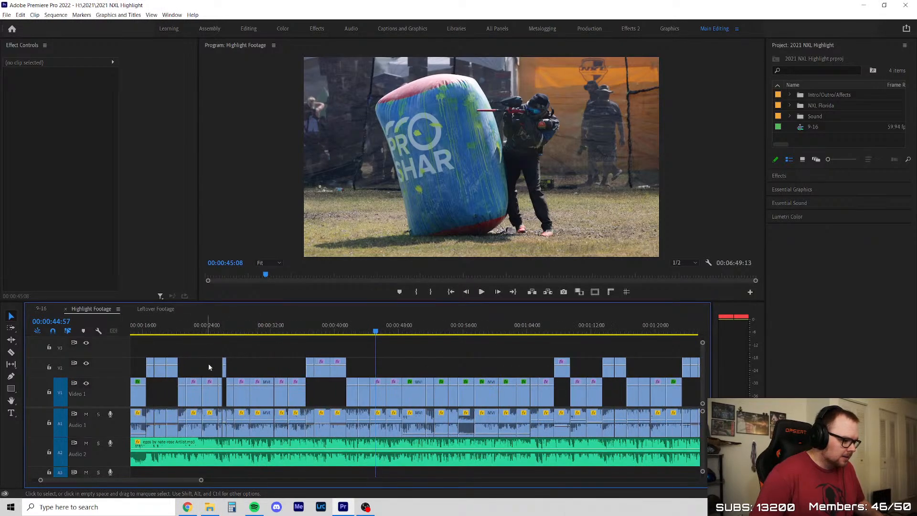
{"action": "left_click", "coordinate": [239, 331]}
{"action": "scroll", "coordinate": [240, 345], "scroll_direction": "up", "scroll_amount": 1}
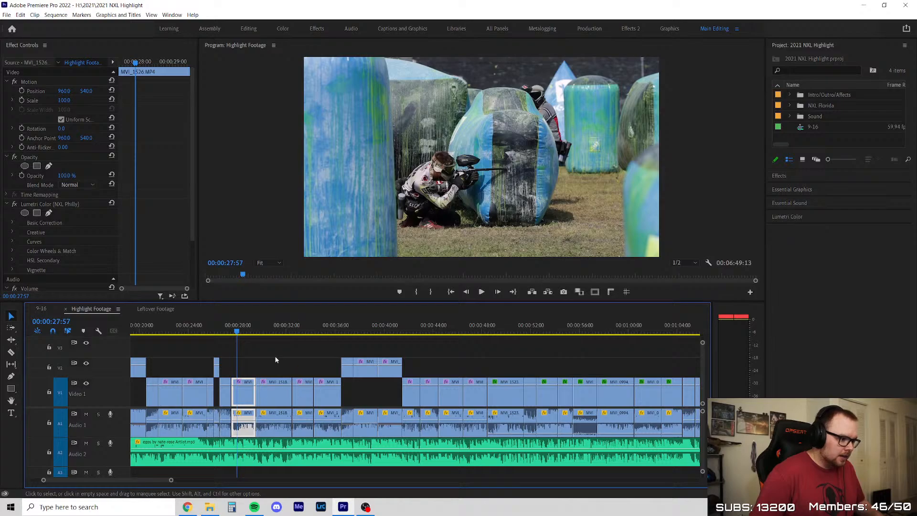
{"action": "left_click_drag", "start_coordinate": [242, 331], "coordinate": [322, 339]}
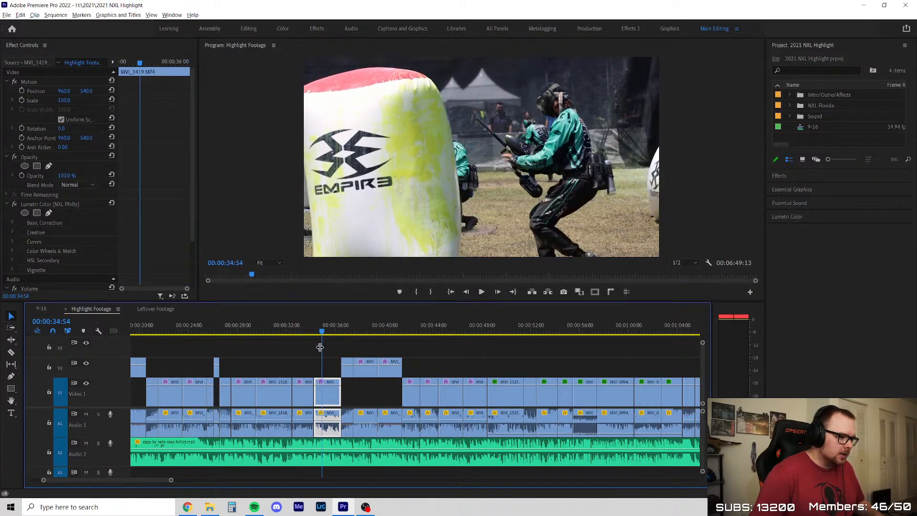
Check the MVI_1419 clip at 00:00:32:42, and set the playhead to 00:00:29:29 just after the MVI_1526 clip
{"action": "scroll", "coordinate": [298, 339], "scroll_direction": "up", "scroll_amount": 2}
{"action": "left_click", "coordinate": [258, 334]}
{"action": "scroll", "coordinate": [258, 339], "scroll_direction": "up", "scroll_amount": 3}
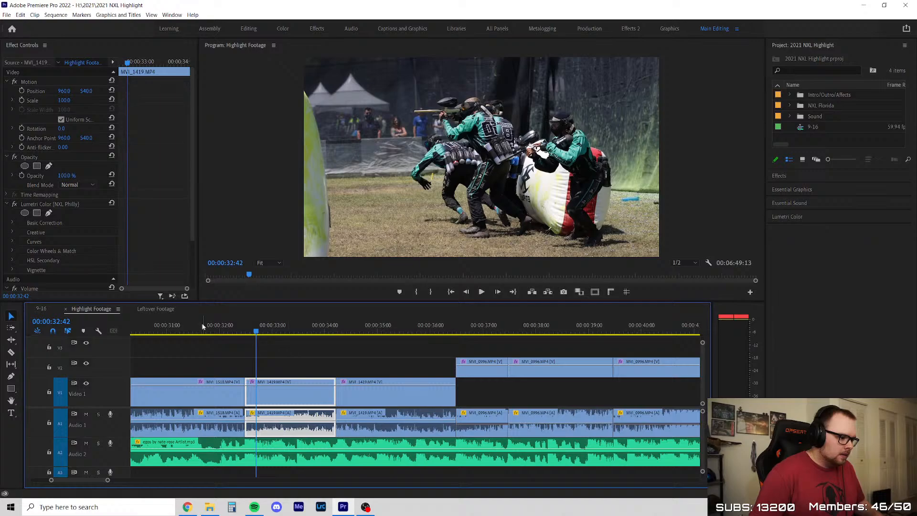
{"action": "left_click", "coordinate": [202, 327]}
{"action": "scroll", "coordinate": [442, 415], "scroll_direction": "down", "scroll_amount": 4}
{"action": "scroll", "coordinate": [443, 415], "scroll_direction": "up", "scroll_amount": 2}
{"action": "left_click", "coordinate": [290, 329]}
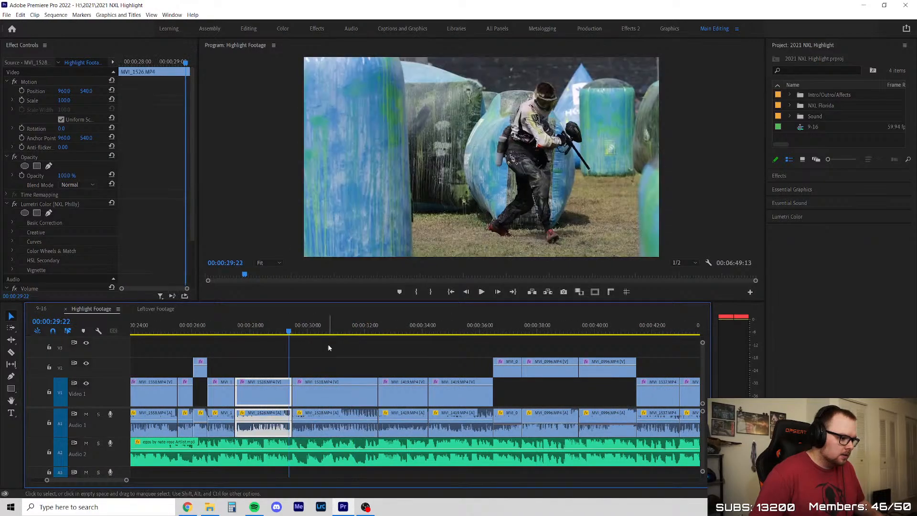
{"action": "left_click_drag", "start_coordinate": [291, 328], "coordinate": [295, 330]}
Leave no clip selected, enlarge the Program monitor slightly and play the sequence from 00:00:29:29
{"action": "left_click", "coordinate": [339, 347]}
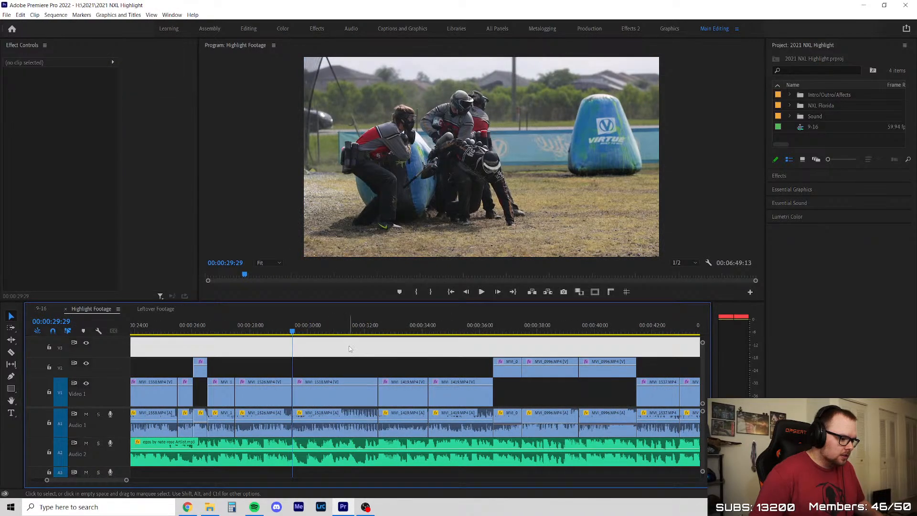
{"action": "left_click_drag", "start_coordinate": [387, 305], "coordinate": [387, 315]}
{"action": "key", "text": "space"}
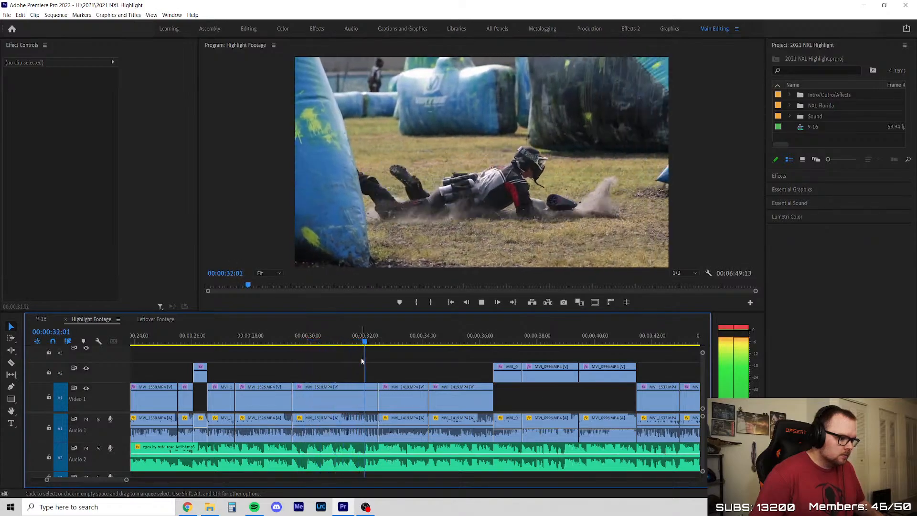
Stop playback and step frame by frame through the MVI_1518 clip from 00:00:31:26 to 00:00:32:23
{"action": "key", "text": "space"}
{"action": "left_click", "coordinate": [349, 338]}
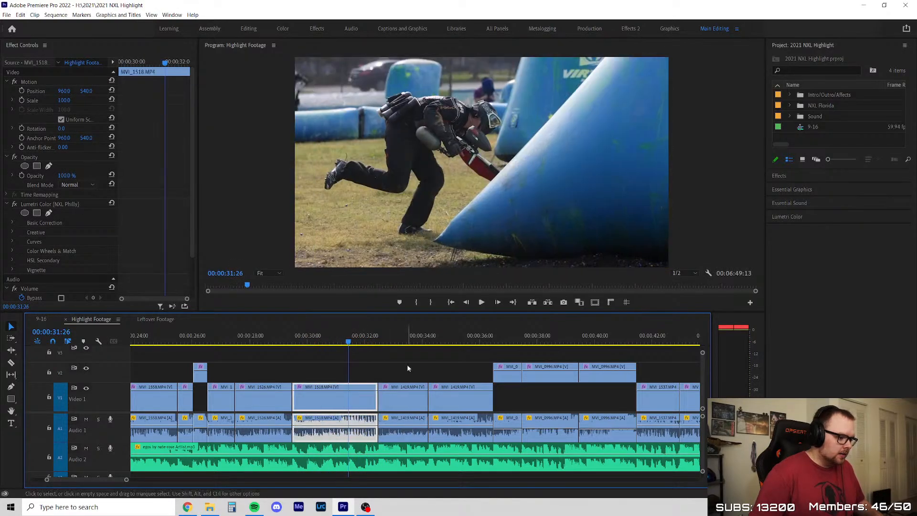
{"action": "key", "text": "Right"}
{"action": "key", "text": "Right"}
{"action": "key", "text": "Right"}
{"action": "key", "text": "Right"}
{"action": "key", "text": "Right"}
{"action": "key", "text": "Right"}
{"action": "key", "text": "Right"}
{"action": "key", "text": "Right"}
{"action": "key", "text": "Right"}
{"action": "key", "text": "Right"}
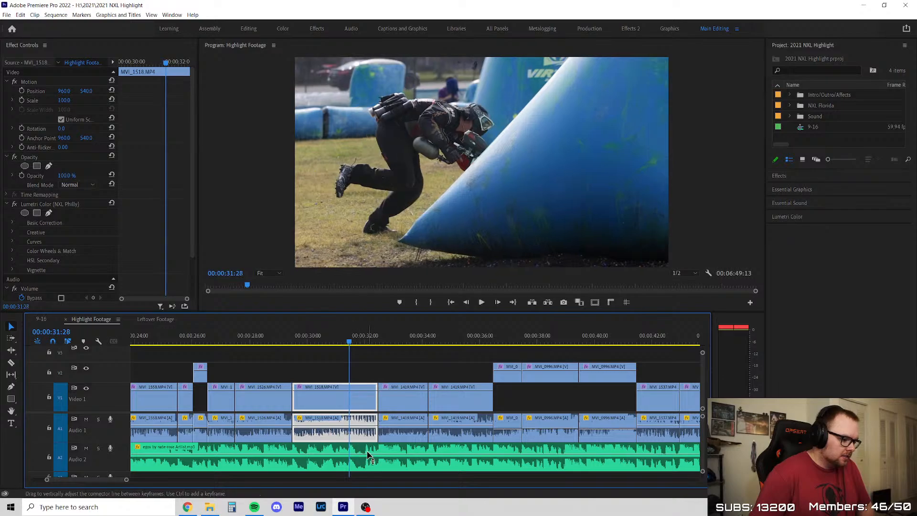
{"action": "key", "text": "Right"}
{"action": "key", "text": "Right"}
{"action": "key", "text": "Right"}
{"action": "key", "text": "Right"}
{"action": "key", "text": "Right"}
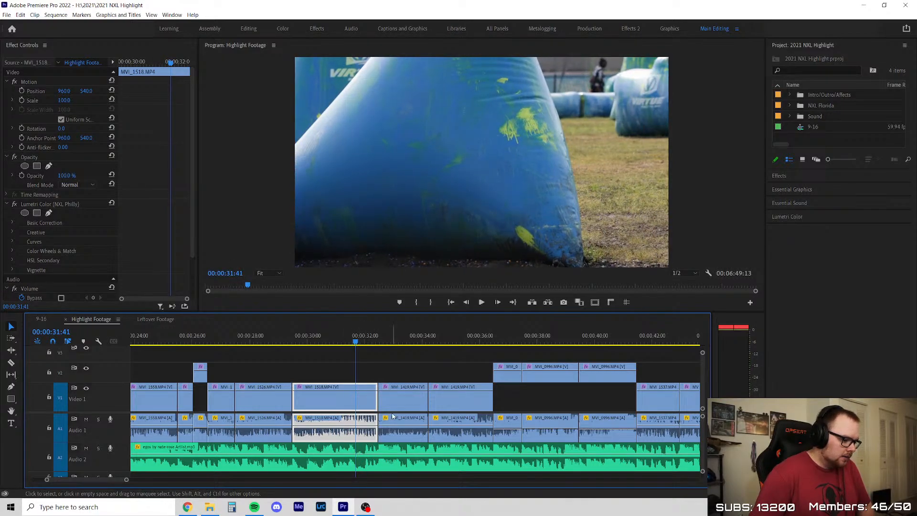
{"action": "key", "text": "Right"}
{"action": "key", "text": "Right"}
{"action": "key", "text": "Right"}
{"action": "key", "text": "Right"}
{"action": "key", "text": "Right"}
{"action": "key", "text": "Right"}
{"action": "key", "text": "Right"}
{"action": "key", "text": "Right"}
{"action": "key", "text": "Right"}
{"action": "key", "text": "Right"}
{"action": "key", "text": "Right"}
{"action": "key", "text": "Right"}
{"action": "key", "text": "Right"}
{"action": "key", "text": "Right"}
{"action": "key", "text": "Right"}
{"action": "key", "text": "Right"}
{"action": "key", "text": "Right"}
{"action": "key", "text": "Right"}
{"action": "key", "text": "Right"}
{"action": "key", "text": "Right"}
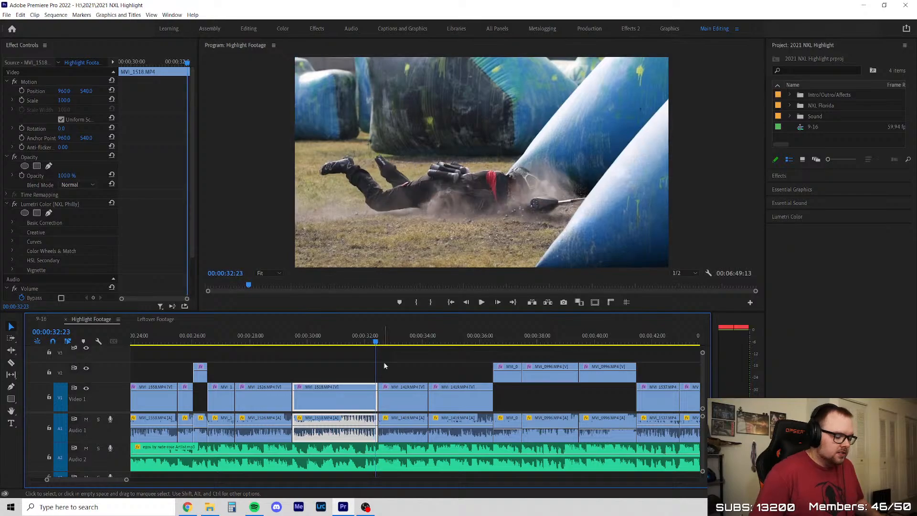
Play the end of the MVI_1518 clip from 00:00:31:21 into the MVI_1419 clip
{"action": "scroll", "coordinate": [357, 371], "scroll_direction": "up", "scroll_amount": 3}
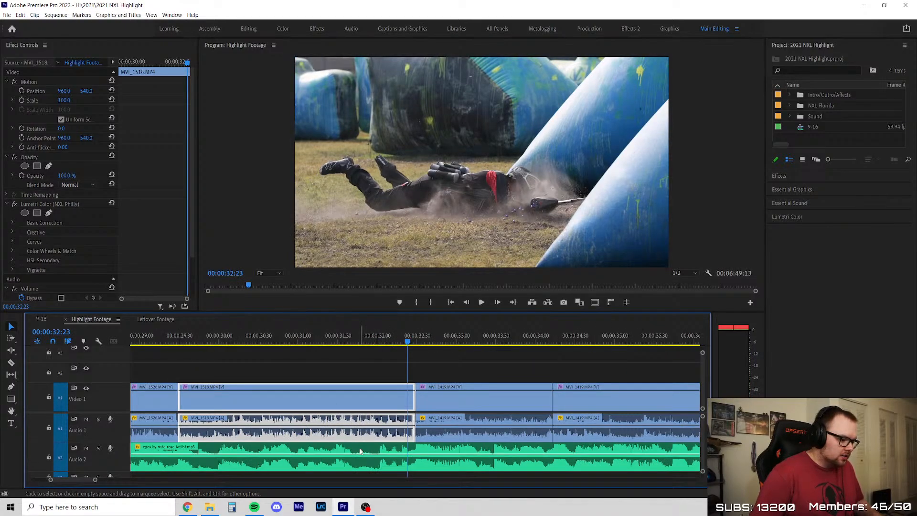
{"action": "left_click", "coordinate": [325, 339]}
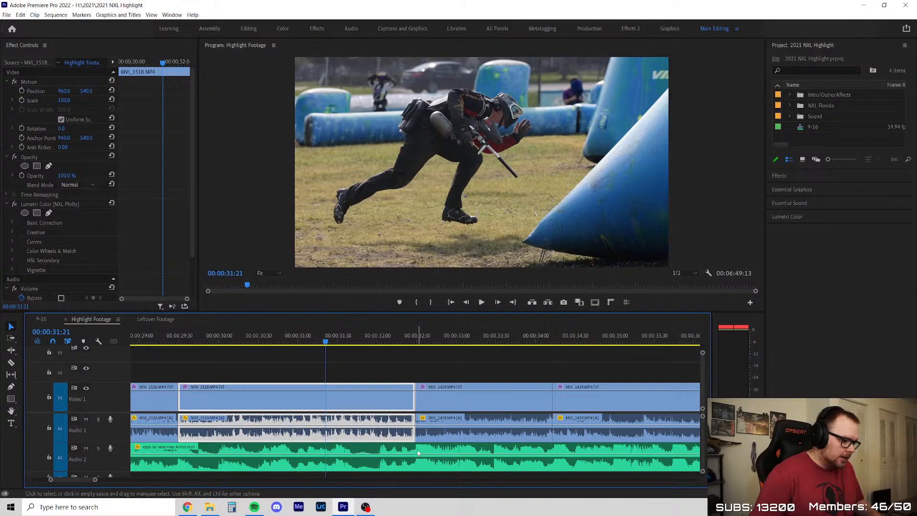
{"action": "key", "text": "space"}
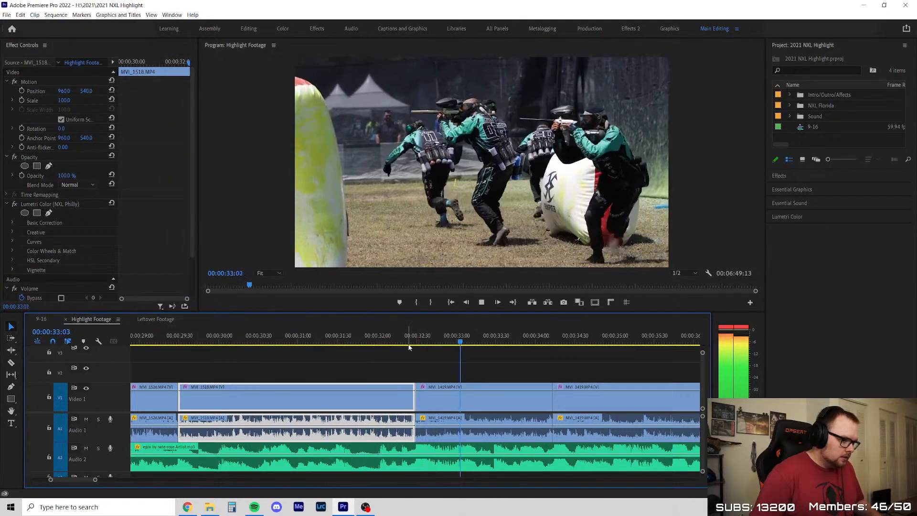
{"action": "key", "text": "space"}
Check the frame at 00:00:31:52, and replay the sequence from 00:00:31:24 with no clip selected
{"action": "left_click", "coordinate": [367, 335]}
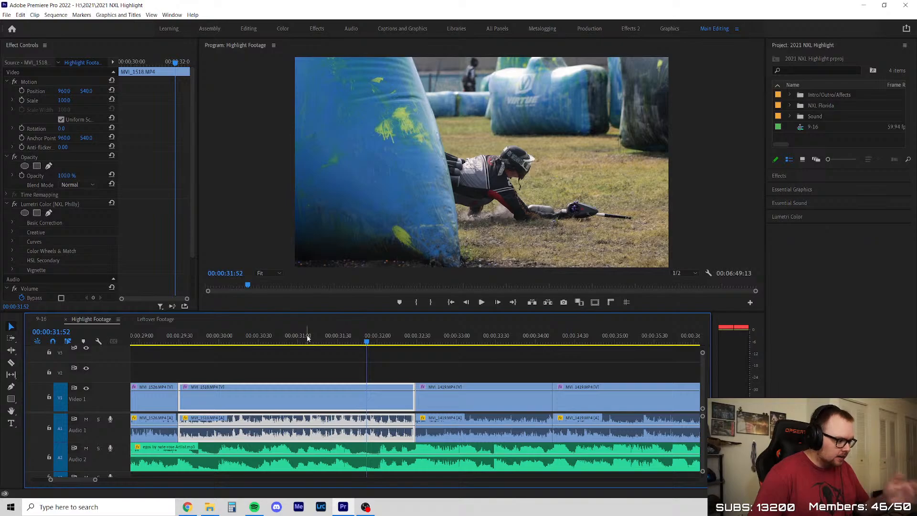
{"action": "left_click", "coordinate": [329, 338]}
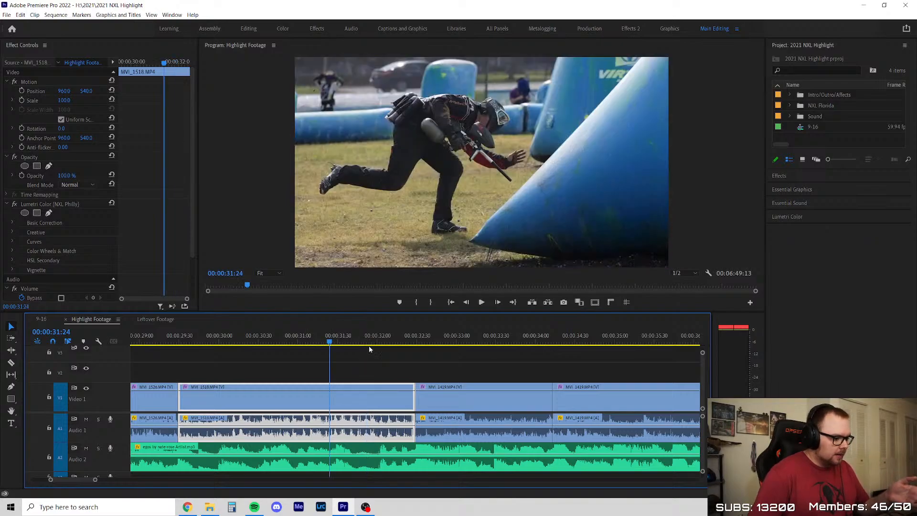
{"action": "left_click", "coordinate": [397, 351]}
{"action": "key", "text": "space"}
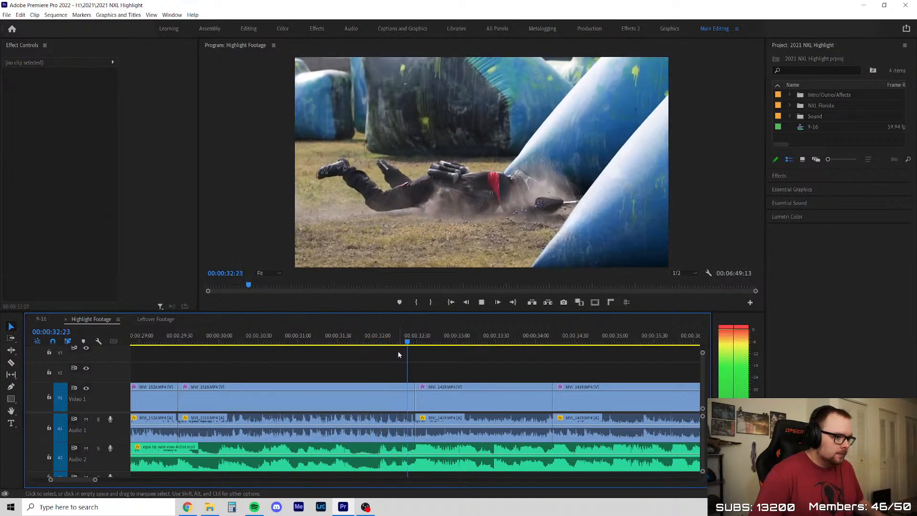
{"action": "key", "text": "space"}
Skim the sequence at 00:00:34:00 and 00:00:35:21 and on to the MVI_1011 clip at 00:00:43:46
{"action": "scroll", "coordinate": [333, 392], "scroll_direction": "down", "scroll_amount": 5}
{"action": "left_click", "coordinate": [366, 339]}
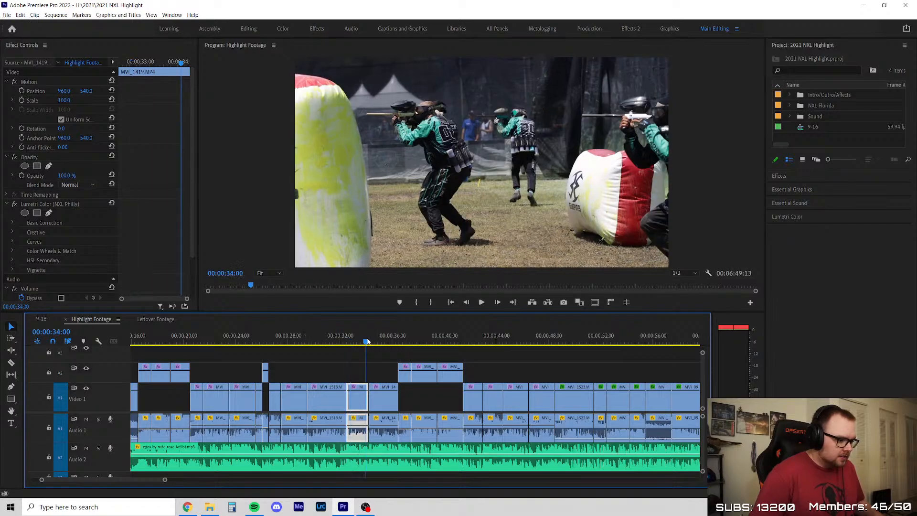
{"action": "scroll", "coordinate": [306, 343], "scroll_direction": "down", "scroll_amount": 4}
{"action": "left_click", "coordinate": [279, 341]}
{"action": "scroll", "coordinate": [307, 351], "scroll_direction": "up", "scroll_amount": 4}
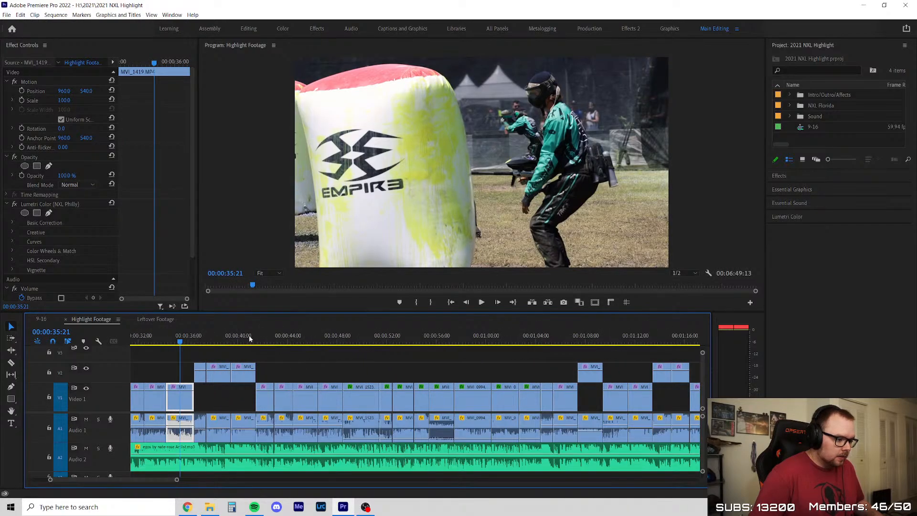
{"action": "left_click_drag", "start_coordinate": [249, 338], "coordinate": [284, 342]}
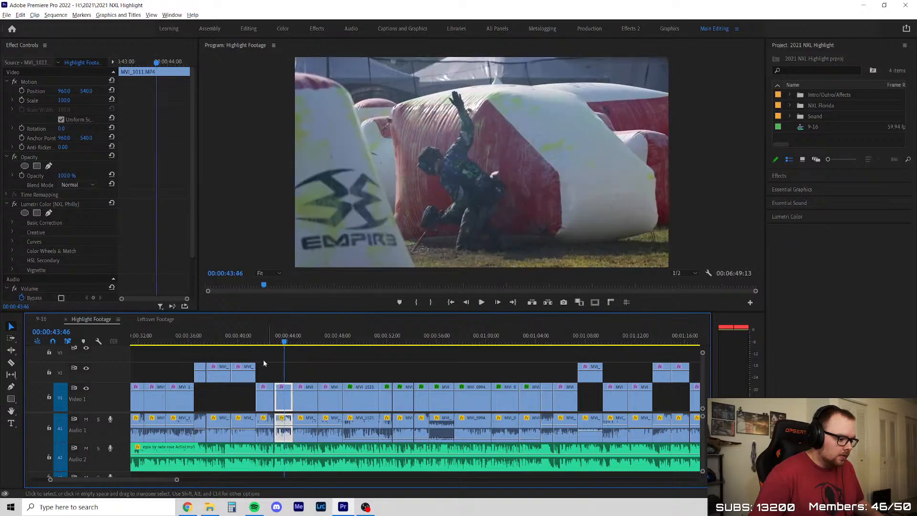
Check the MVI_1537 clip at 00:00:41:42 and play the MVI_1011 clip from 00:00:43:06
{"action": "scroll", "coordinate": [277, 364], "scroll_direction": "up", "scroll_amount": 5}
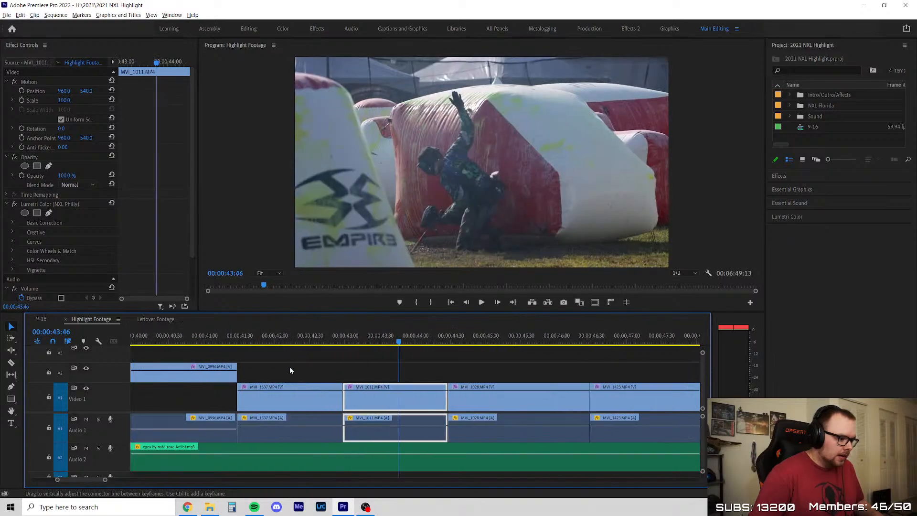
{"action": "left_click", "coordinate": [250, 339]}
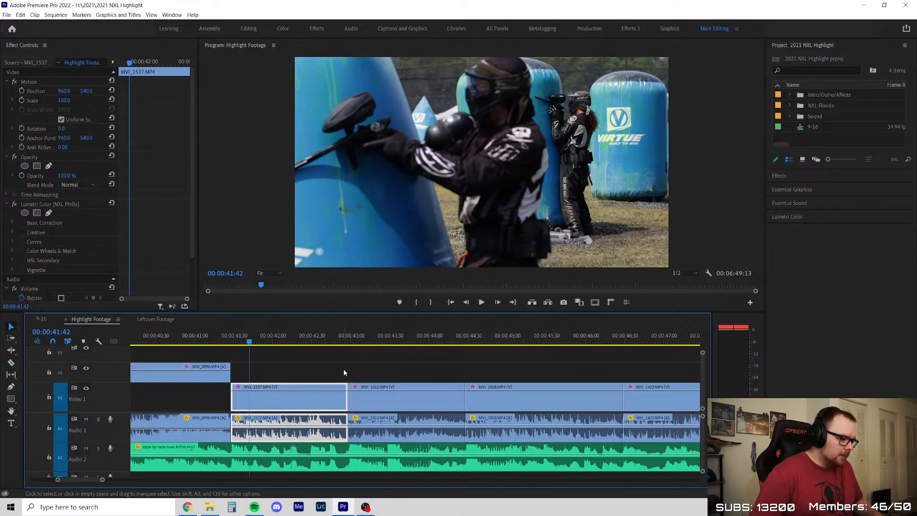
{"action": "left_click", "coordinate": [360, 338]}
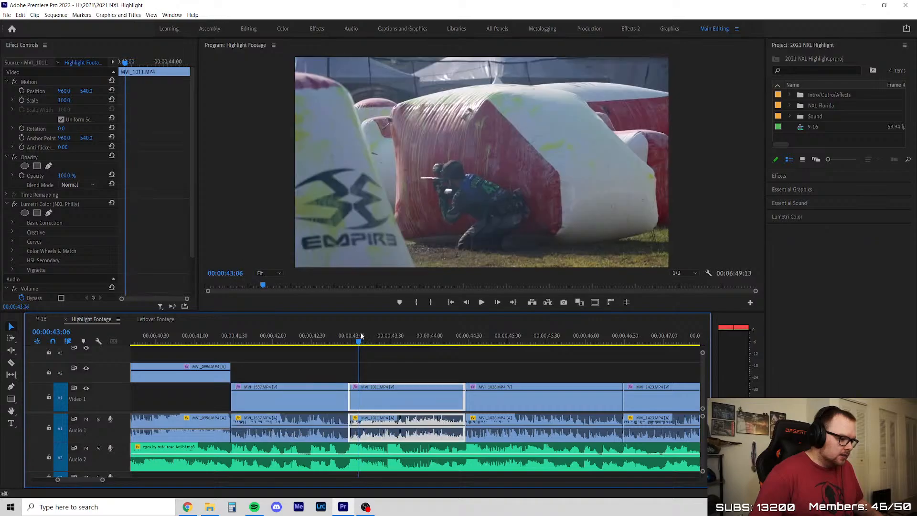
{"action": "key", "text": "space"}
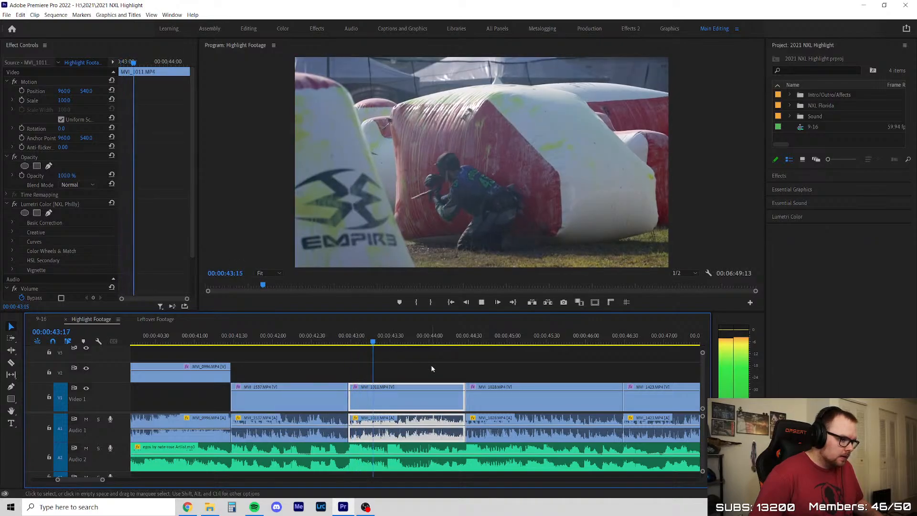
{"action": "key", "text": "space"}
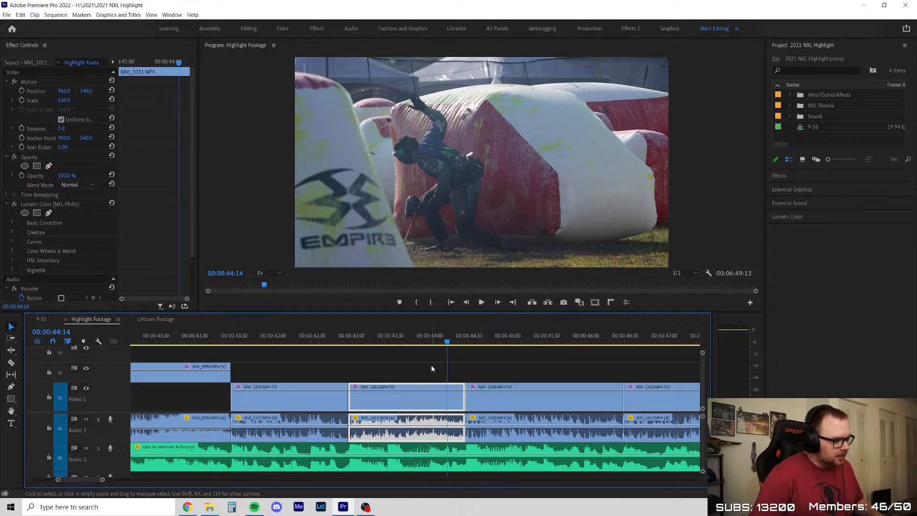
Replay the MVI_1011 clip from 00:00:43:03, and play it once more from slightly further in
{"action": "left_click", "coordinate": [354, 339]}
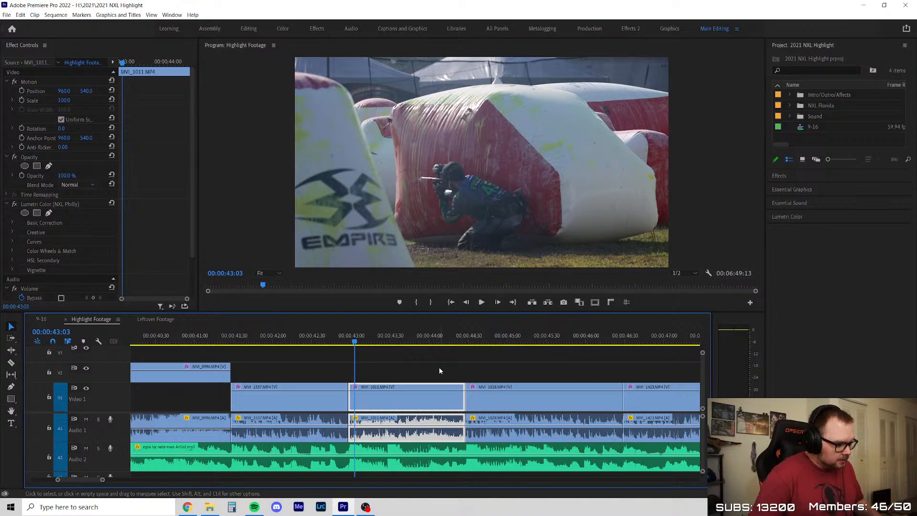
{"action": "key", "text": "space"}
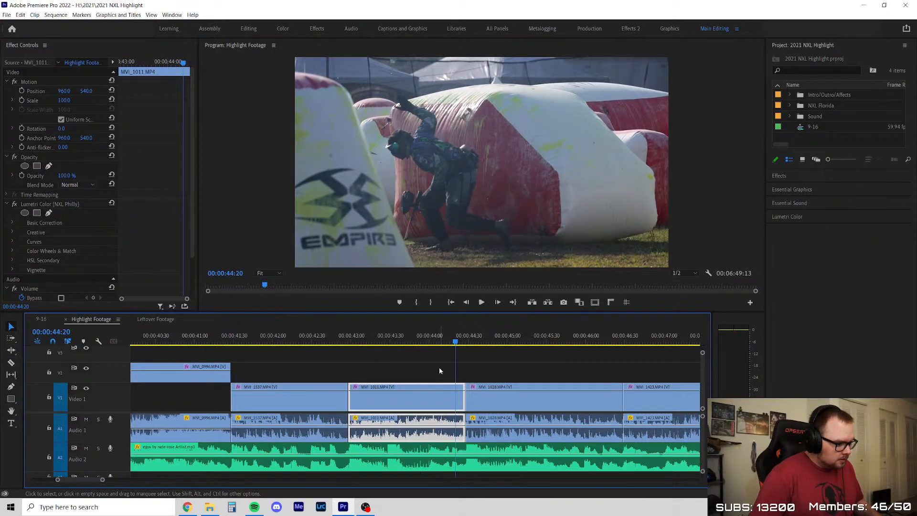
{"action": "left_click", "coordinate": [376, 336]}
{"action": "key", "text": "space"}
{"action": "key", "text": "space"}
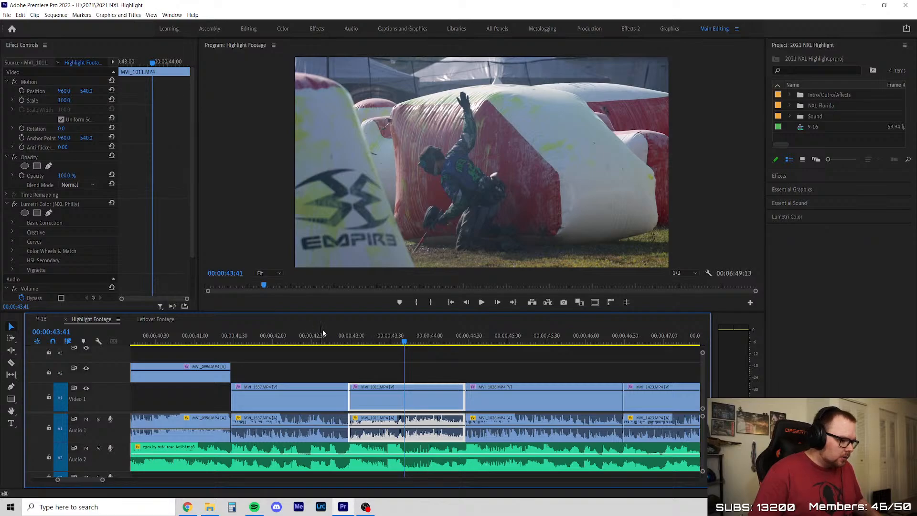
Check the cut at 00:00:42:59, clear the clip selection, and play from 00:00:42:04 to the MVI_1028 clip at 00:00:44:56
{"action": "left_click", "coordinate": [350, 339]}
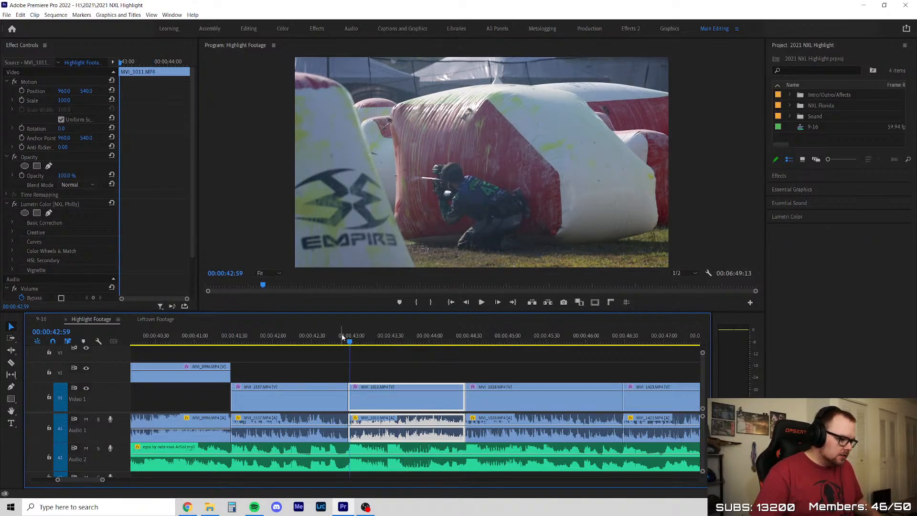
{"action": "left_click", "coordinate": [381, 357]}
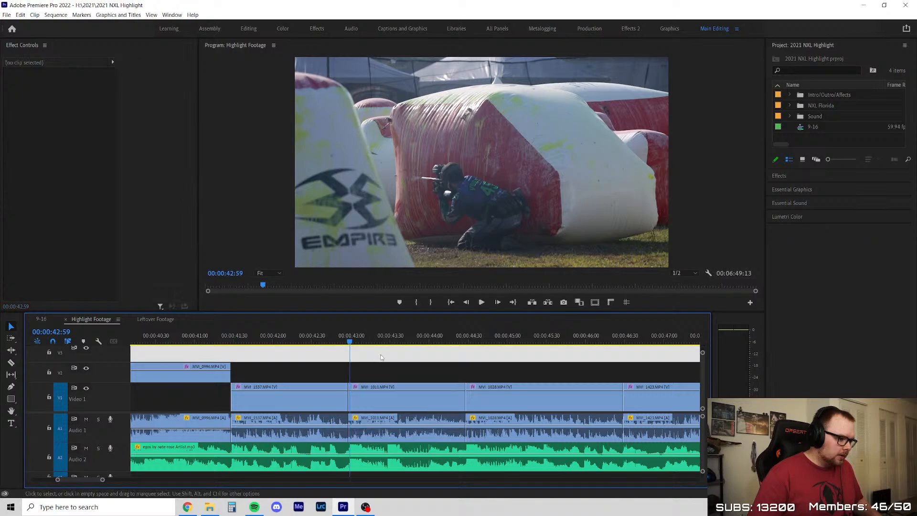
{"action": "left_click", "coordinate": [416, 355]}
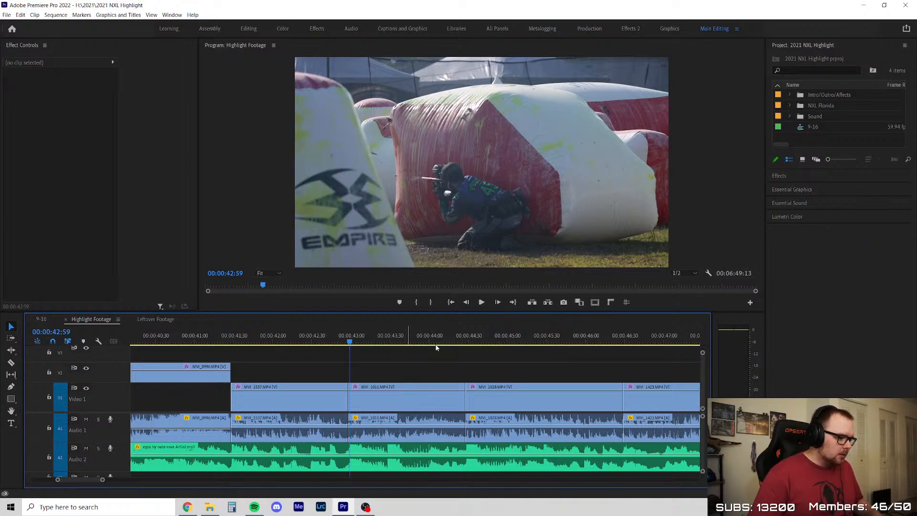
{"action": "left_click", "coordinate": [279, 342]}
{"action": "left_click", "coordinate": [389, 354]}
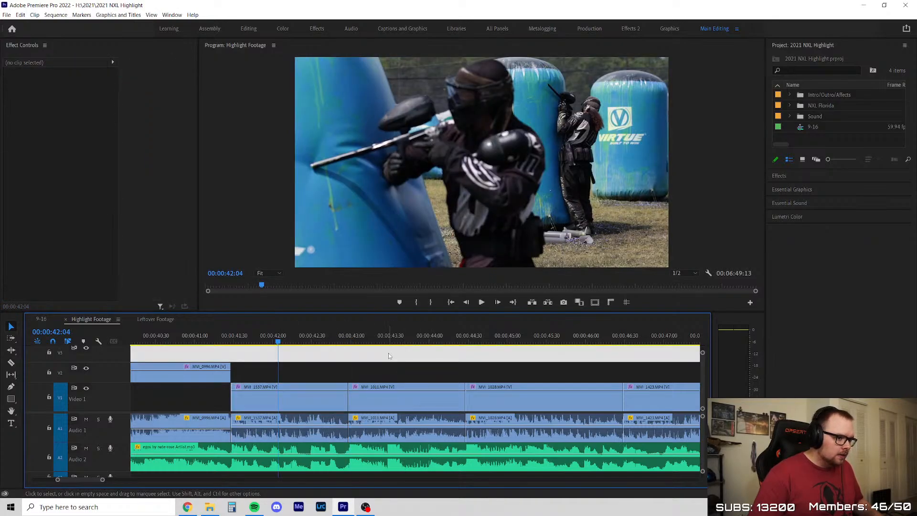
{"action": "left_click", "coordinate": [389, 354]}
{"action": "key", "text": "space"}
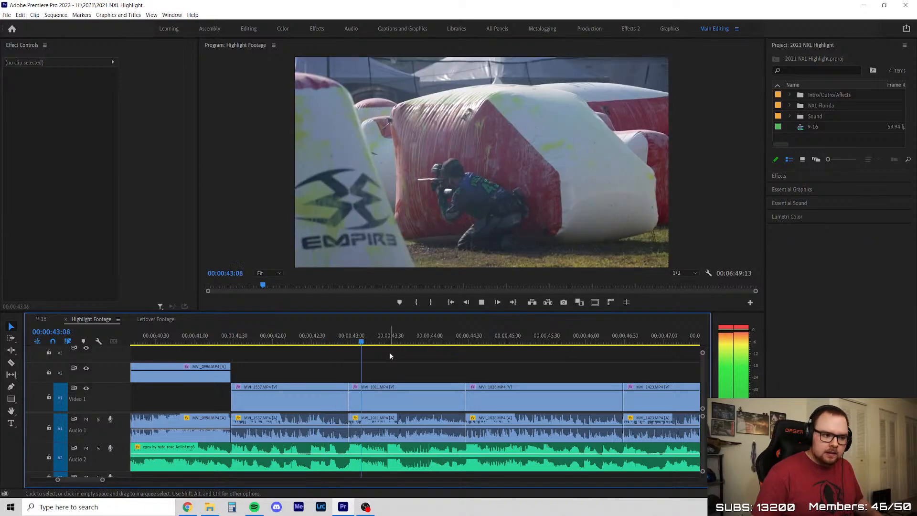
{"action": "key", "text": "space"}
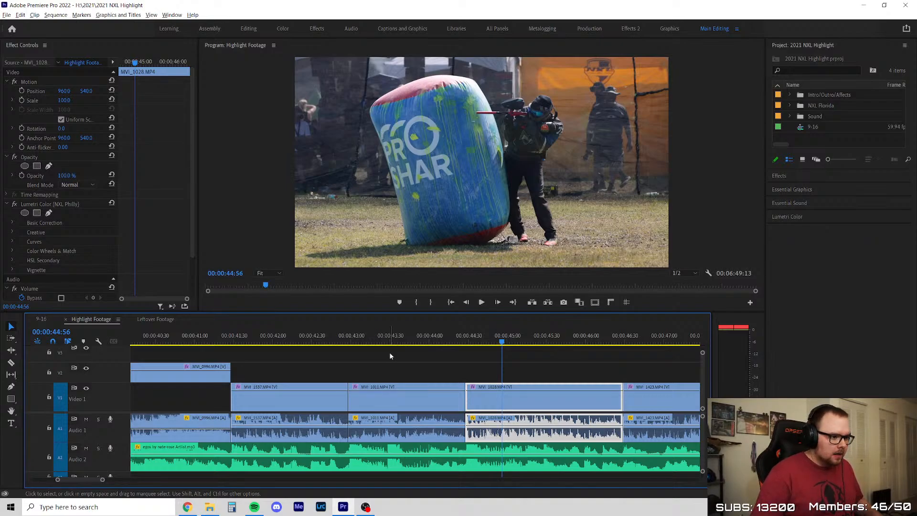
Look over the clips after 00:00:44:56 and set the playhead to 00:00:46:52 in the MVI_1423 clip
{"action": "key", "text": "minus"}
{"action": "key", "text": "minus"}
{"action": "key", "text": "minus"}
{"action": "key", "text": "minus"}
{"action": "key", "text": "equal"}
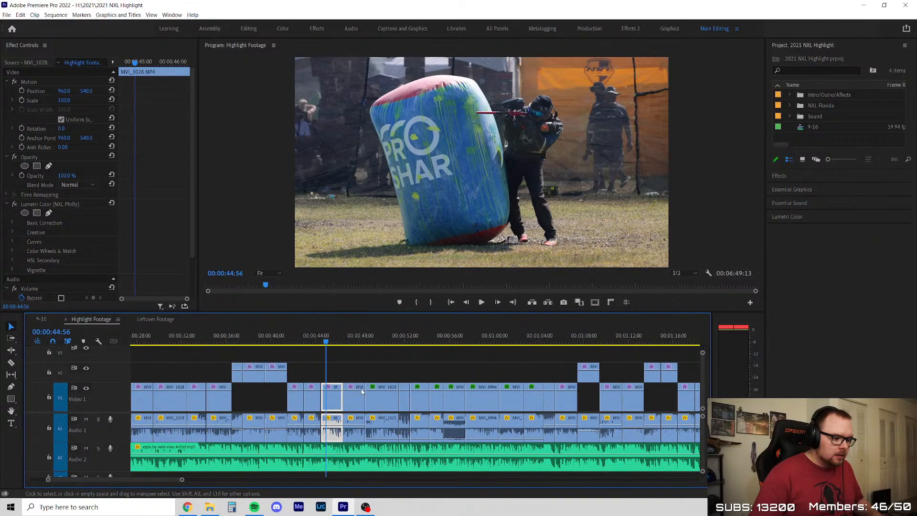
{"action": "left_click", "coordinate": [362, 354]}
{"action": "scroll", "coordinate": [322, 348], "scroll_direction": "down", "scroll_amount": 3}
{"action": "scroll", "coordinate": [383, 365], "scroll_direction": "up", "scroll_amount": 3}
{"action": "left_click_drag", "start_coordinate": [245, 342], "coordinate": [222, 342]}
{"action": "scroll", "coordinate": [255, 374], "scroll_direction": "up", "scroll_amount": 4}
{"action": "left_click", "coordinate": [292, 370]}
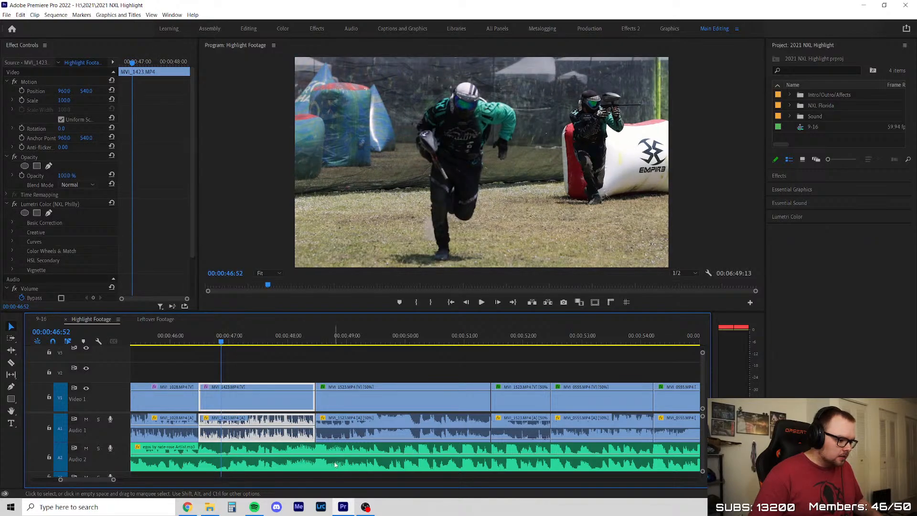
Clear the clip selection and play from 00:00:46:52 through the slowed MVI_1523 clip to 00:00:51:14
{"action": "left_click", "coordinate": [397, 350]}
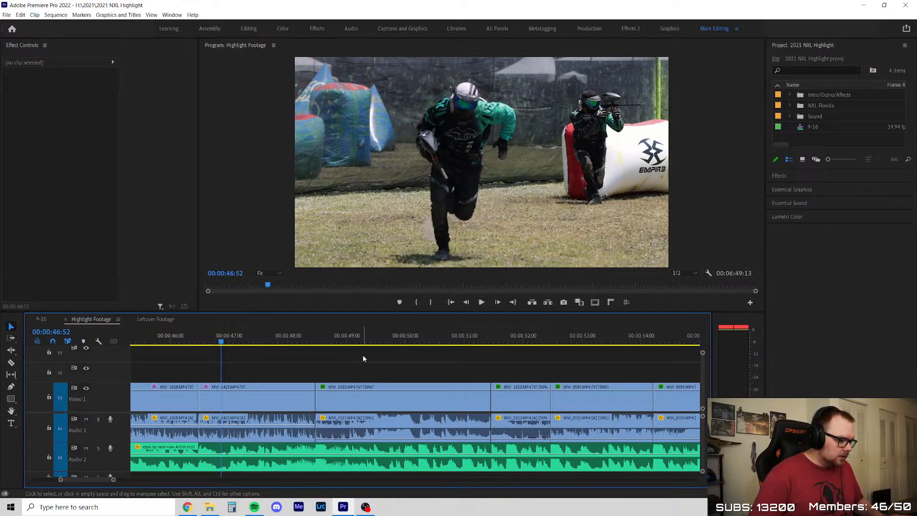
{"action": "key", "text": "space"}
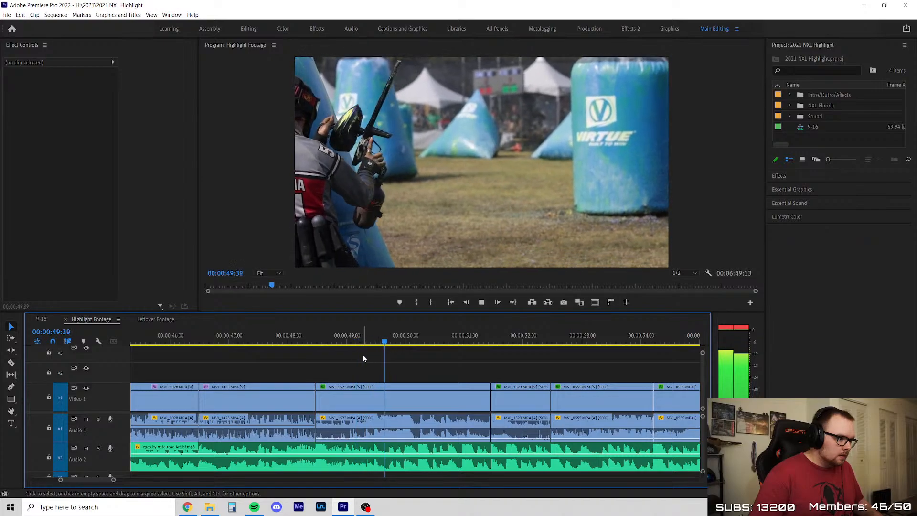
{"action": "key", "text": "space"}
Skim ahead to the MVI_0963 clip at 00:01:00:42, and set the playhead to 00:00:57:36 in MVI_0994 with nothing selected
{"action": "scroll", "coordinate": [241, 364], "scroll_direction": "down", "scroll_amount": 5}
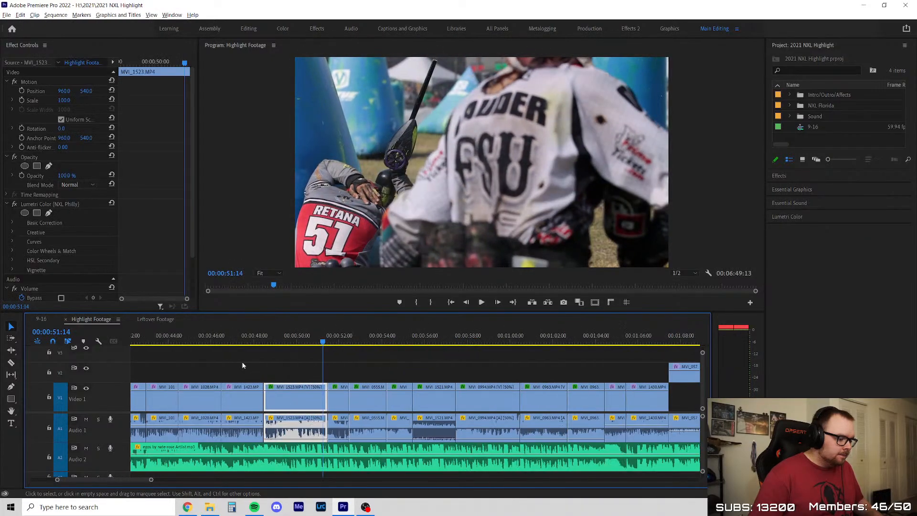
{"action": "left_click_drag", "start_coordinate": [259, 359], "coordinate": [258, 425]}
{"action": "left_click", "coordinate": [349, 366]}
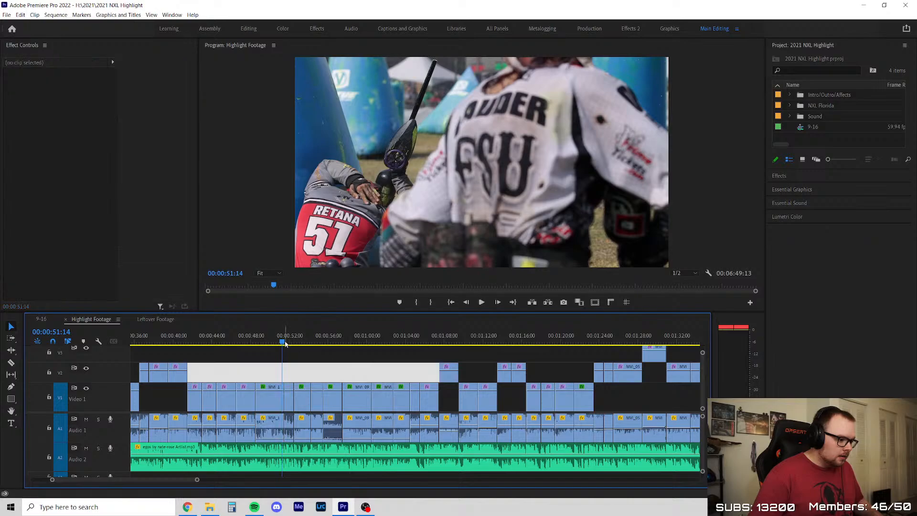
{"action": "left_click_drag", "start_coordinate": [285, 342], "coordinate": [375, 363]}
{"action": "scroll", "coordinate": [369, 361], "scroll_direction": "up", "scroll_amount": 2}
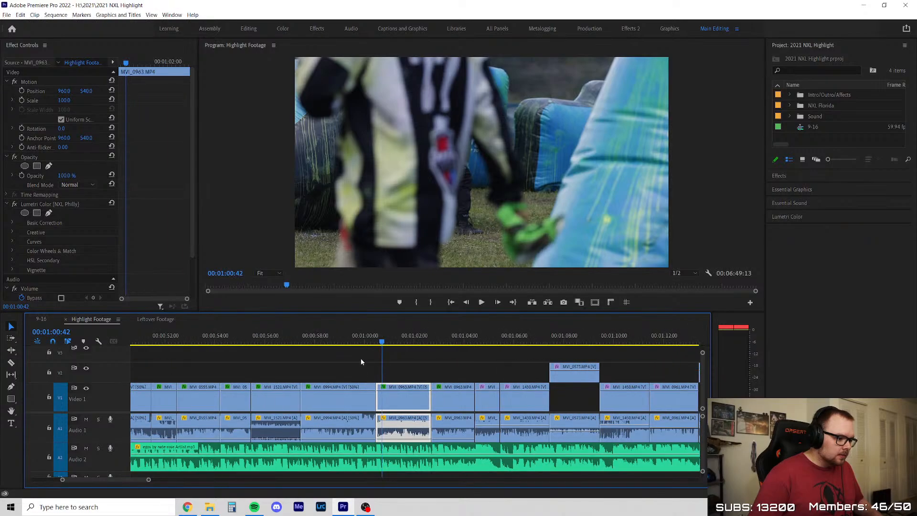
{"action": "left_click", "coordinate": [305, 341]}
{"action": "left_click", "coordinate": [322, 372]}
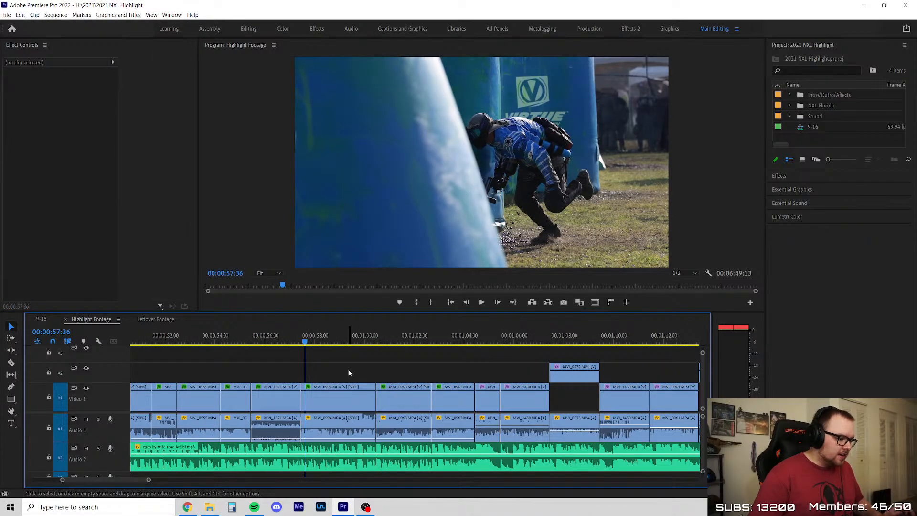
Play the sequence from 00:00:57:36 through the slowed MVI_0994 clip into the MVI_0963 clip
{"action": "key", "text": "space"}
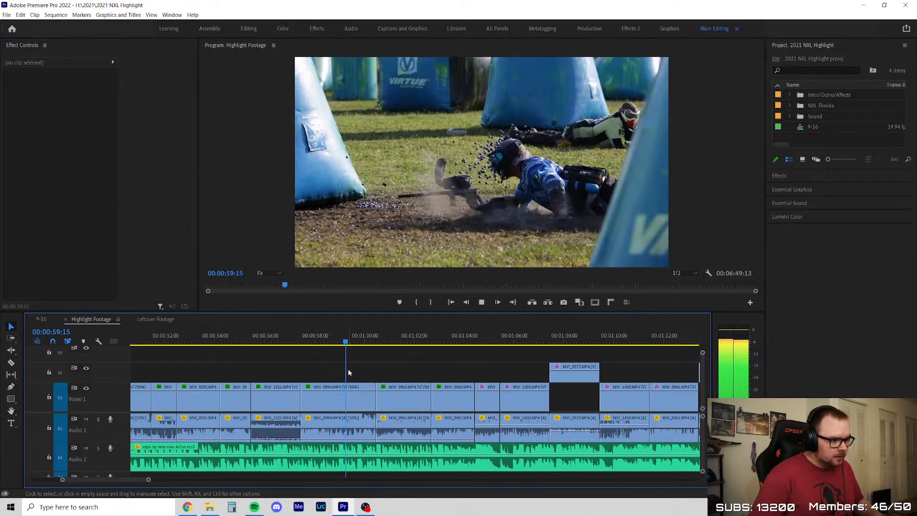
{"action": "scroll", "coordinate": [350, 364], "scroll_direction": "down", "scroll_amount": 2}
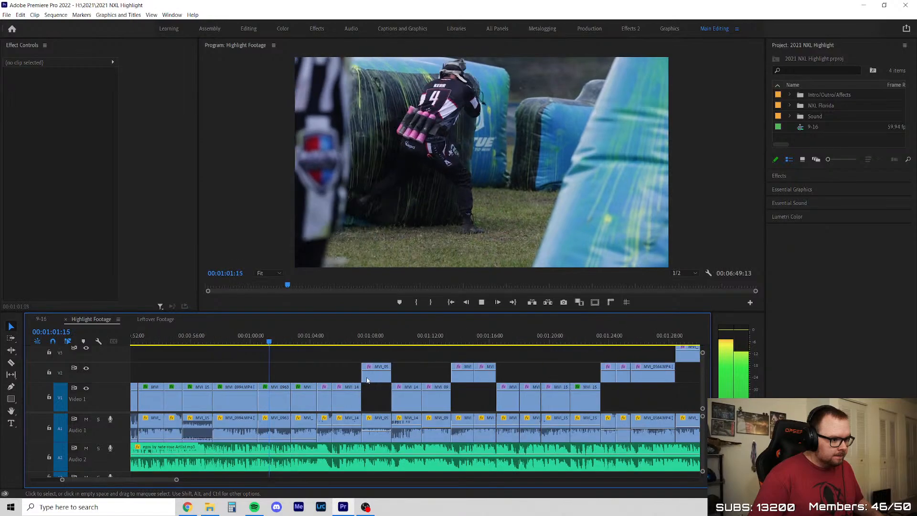
{"action": "key", "text": "space"}
Skim ahead from the MVI_0963 clips to the MVI_1424 clip at 00:01:17:03
{"action": "left_click", "coordinate": [310, 335]}
{"action": "left_click_drag", "start_coordinate": [310, 336], "coordinate": [598, 368]}
{"action": "scroll", "coordinate": [495, 383], "scroll_direction": "down", "scroll_amount": 3}
{"action": "scroll", "coordinate": [496, 381], "scroll_direction": "up", "scroll_amount": 4}
{"action": "scroll", "coordinate": [497, 379], "scroll_direction": "up", "scroll_amount": 2}
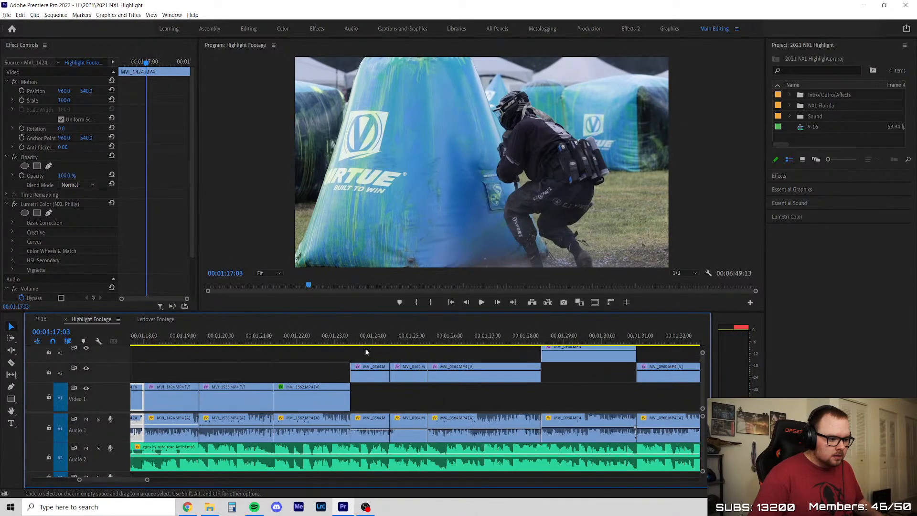
Scrub across the MVI_1535 and MVI_1424 clips and set the playhead to 00:01:18:39
{"action": "left_click_drag", "start_coordinate": [344, 340], "coordinate": [251, 340]}
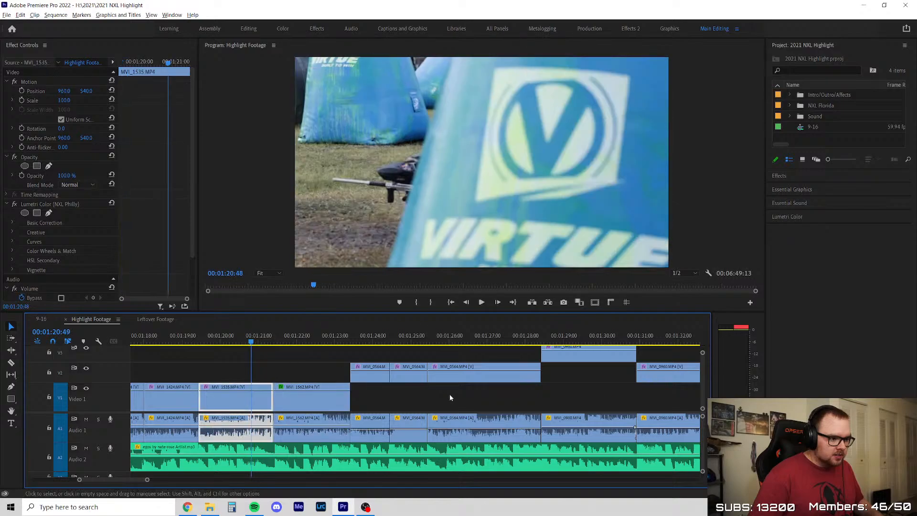
{"action": "scroll", "coordinate": [450, 397], "scroll_direction": "down", "scroll_amount": 3}
{"action": "scroll", "coordinate": [307, 377], "scroll_direction": "up", "scroll_amount": 3}
{"action": "left_click_drag", "start_coordinate": [445, 341], "coordinate": [431, 341]}
{"action": "left_click", "coordinate": [506, 385]}
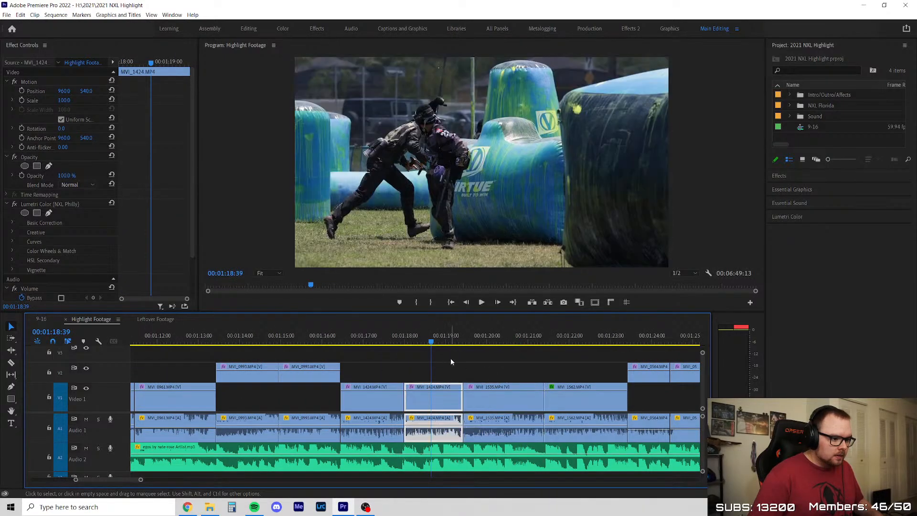
Clear the clip selection and play from 00:01:18:39 into the MVI_1535 clip at 00:01:19:53
{"action": "left_click", "coordinate": [496, 372]}
{"action": "key", "text": "space"}
{"action": "scroll", "coordinate": [253, 374], "scroll_direction": "down", "scroll_amount": 3}
{"action": "scroll", "coordinate": [400, 388], "scroll_direction": "up", "scroll_amount": 4}
{"action": "left_click", "coordinate": [402, 398]}
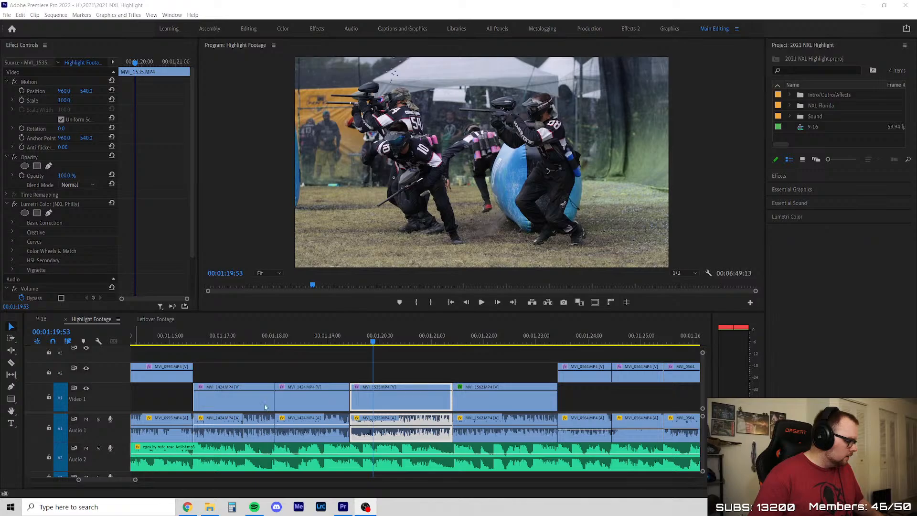
With nothing selected, play the MVI_1535 clip from 00:01:19:53 to 00:01:20:33
{"action": "left_click", "coordinate": [443, 376]}
{"action": "left_click", "coordinate": [443, 372]}
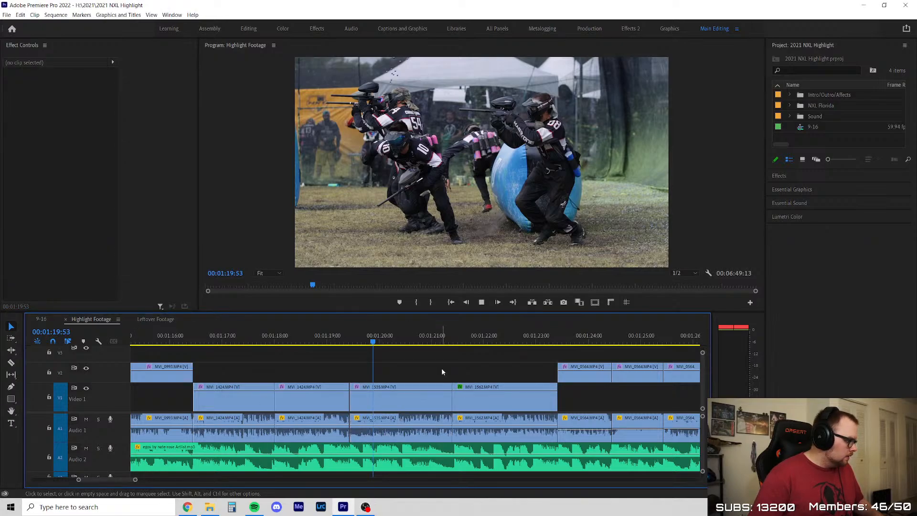
{"action": "key", "text": "space"}
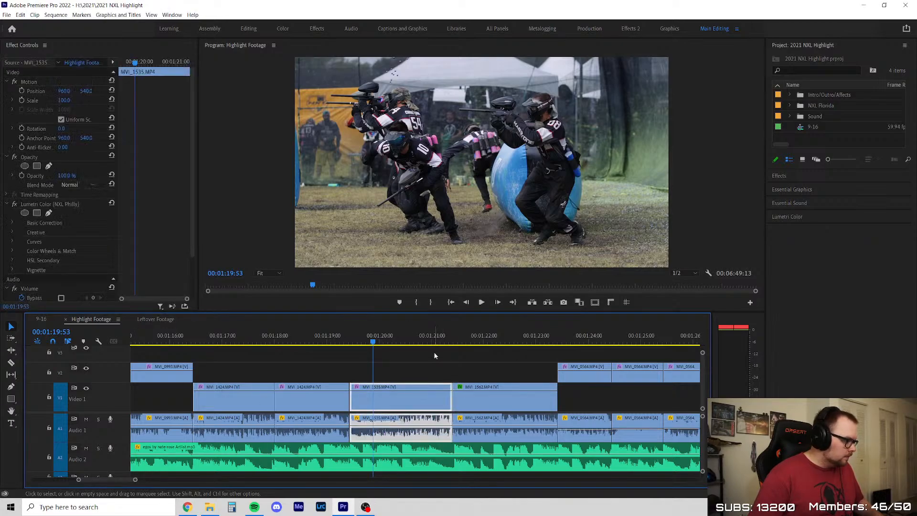
{"action": "key", "text": "space"}
{"action": "key", "text": "space"}
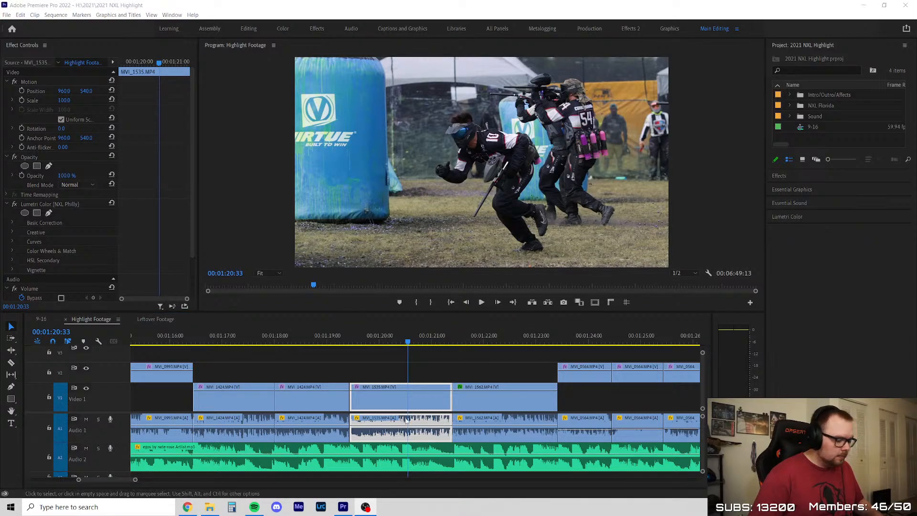
Return the playhead to 00:01:19:39 in MVI_1535, clear the selection, and play through to MVI_1562 at 00:01:22:39
{"action": "left_click", "coordinate": [443, 371]}
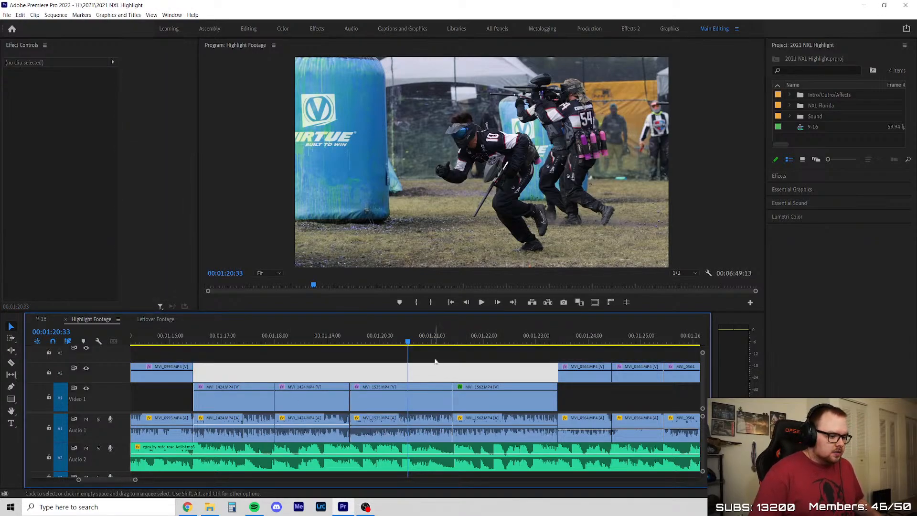
{"action": "left_click", "coordinate": [458, 354]}
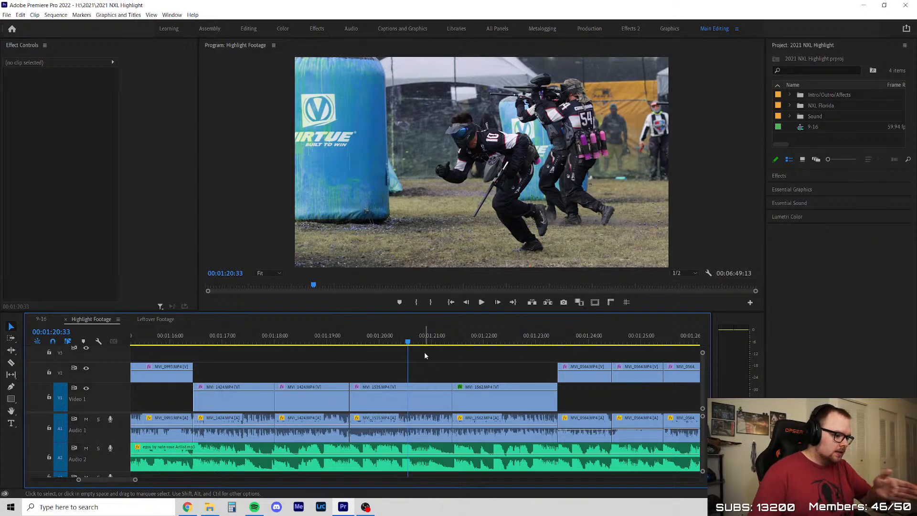
{"action": "left_click", "coordinate": [360, 331]}
{"action": "key", "text": "space"}
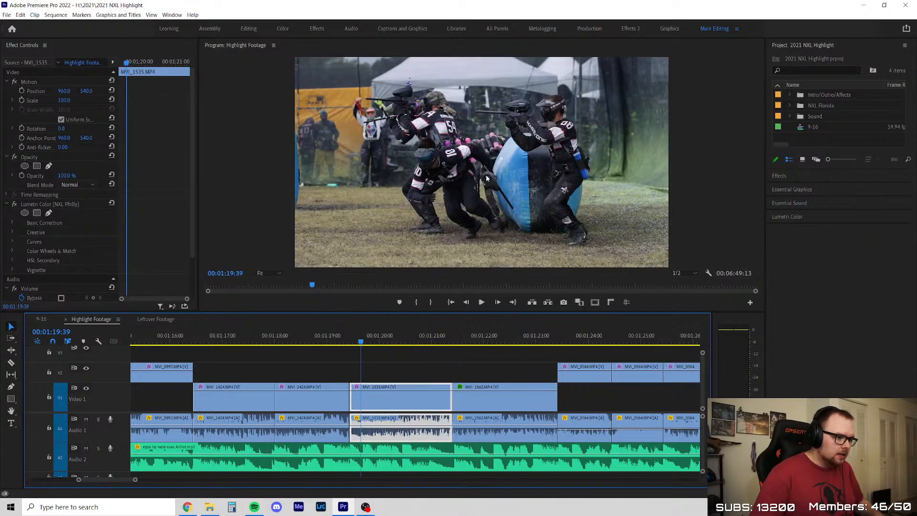
{"action": "left_click", "coordinate": [457, 367]}
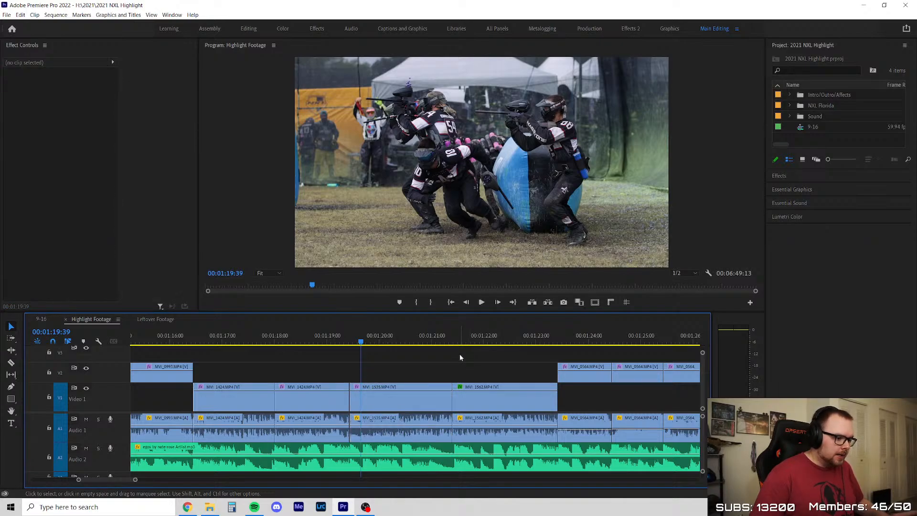
{"action": "key", "text": "space"}
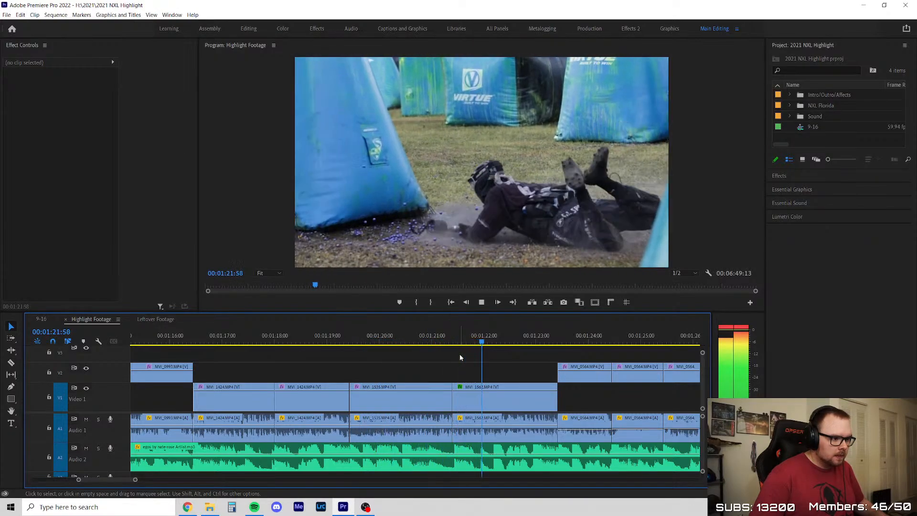
{"action": "key", "text": "space"}
Scrub around the cut between MVI_1535 and MVI_1562 and set the playhead back to 00:01:20:18
{"action": "scroll", "coordinate": [476, 364], "scroll_direction": "up", "scroll_amount": 2}
{"action": "scroll", "coordinate": [477, 364], "scroll_direction": "up", "scroll_amount": 3}
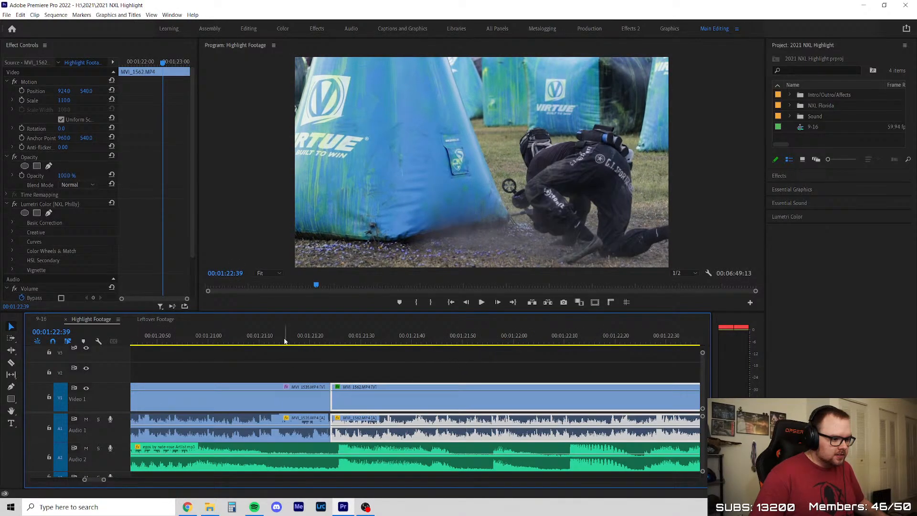
{"action": "left_click_drag", "start_coordinate": [285, 342], "coordinate": [539, 348]}
{"action": "scroll", "coordinate": [422, 348], "scroll_direction": "down", "scroll_amount": 4}
{"action": "scroll", "coordinate": [423, 346], "scroll_direction": "down", "scroll_amount": 1}
{"action": "left_click", "coordinate": [361, 341]}
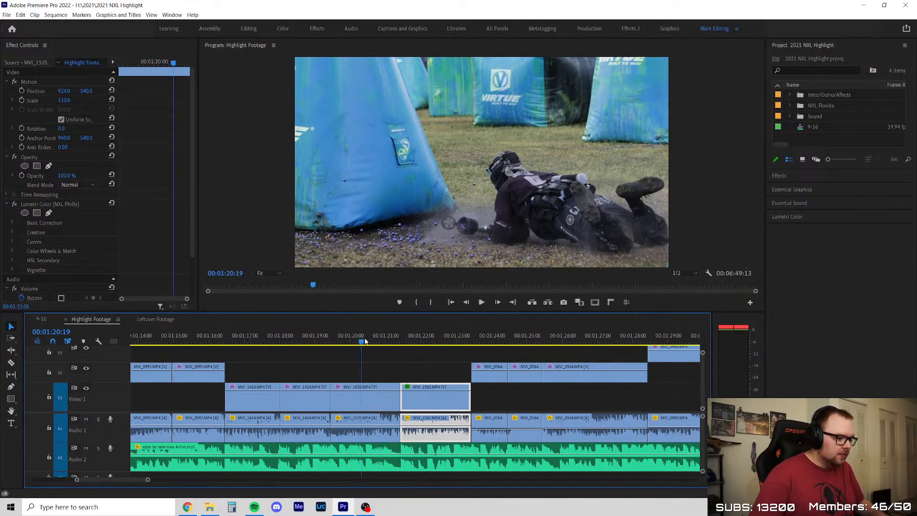
Clear the clip selection and play from 00:01:20:18 across the cut to the end of MVI_1562 at 00:01:23:23
{"action": "left_click", "coordinate": [431, 354]}
{"action": "left_click", "coordinate": [431, 354]}
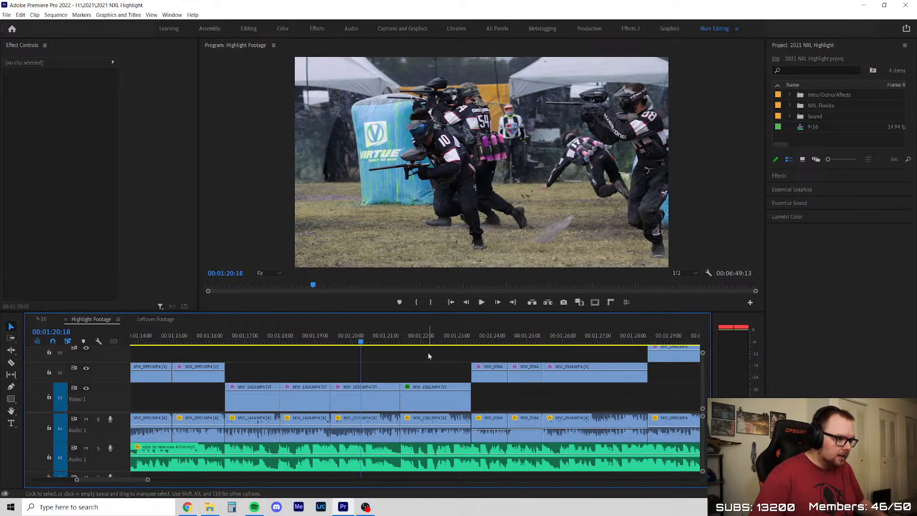
{"action": "key", "text": "space"}
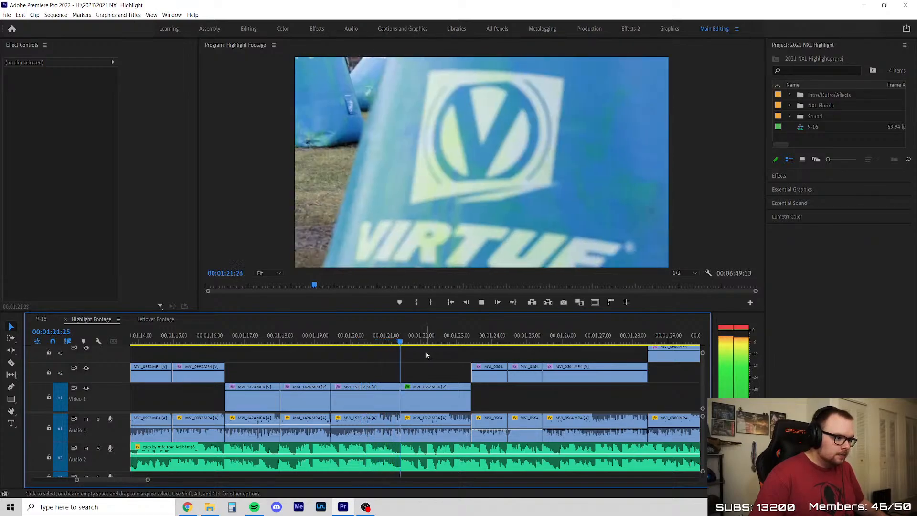
{"action": "scroll", "coordinate": [326, 379], "scroll_direction": "down", "scroll_amount": 2}
{"action": "key", "text": "space"}
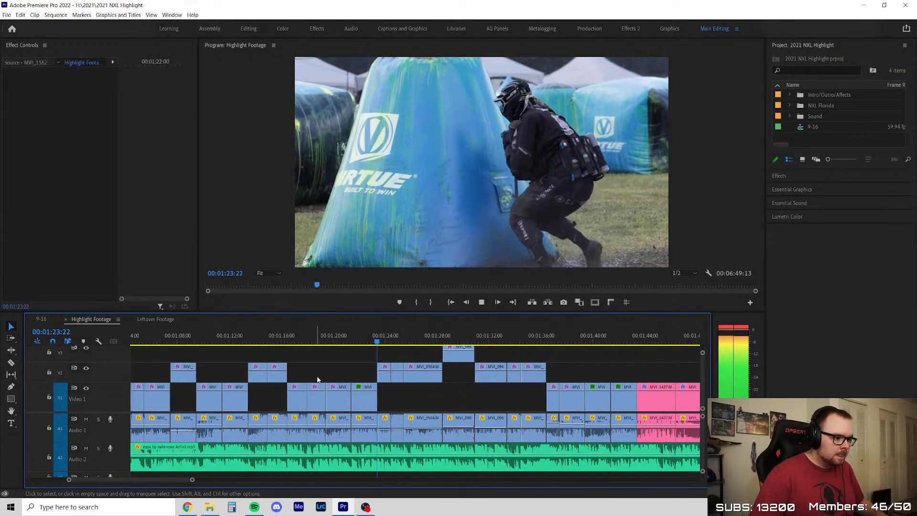
Skim ahead through the following clips and set the playhead to 00:01:39:27 at the start of MVI_1015
{"action": "scroll", "coordinate": [353, 381], "scroll_direction": "down", "scroll_amount": 1}
{"action": "scroll", "coordinate": [513, 337], "scroll_direction": "up", "scroll_amount": 2}
{"action": "scroll", "coordinate": [337, 335], "scroll_direction": "down", "scroll_amount": 3}
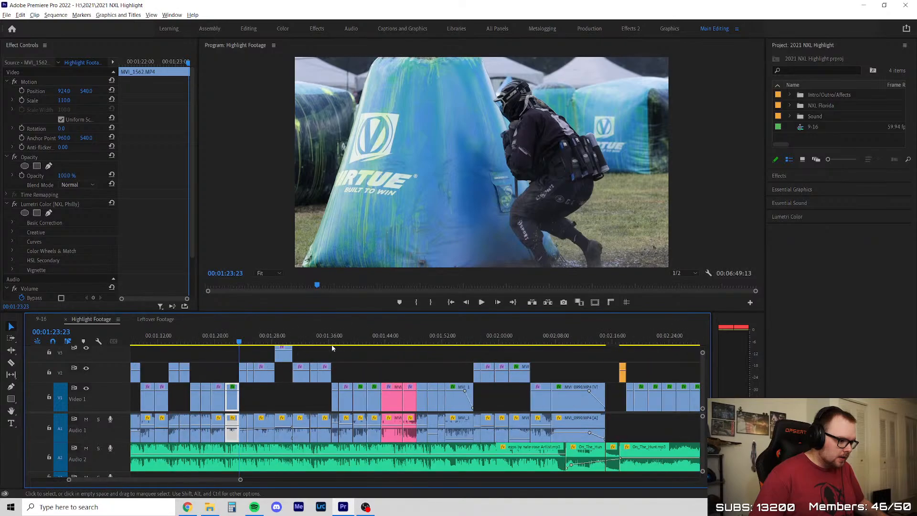
{"action": "left_click_drag", "start_coordinate": [275, 335], "coordinate": [358, 360]}
{"action": "scroll", "coordinate": [358, 361], "scroll_direction": "up", "scroll_amount": 5}
{"action": "left_click", "coordinate": [372, 340]}
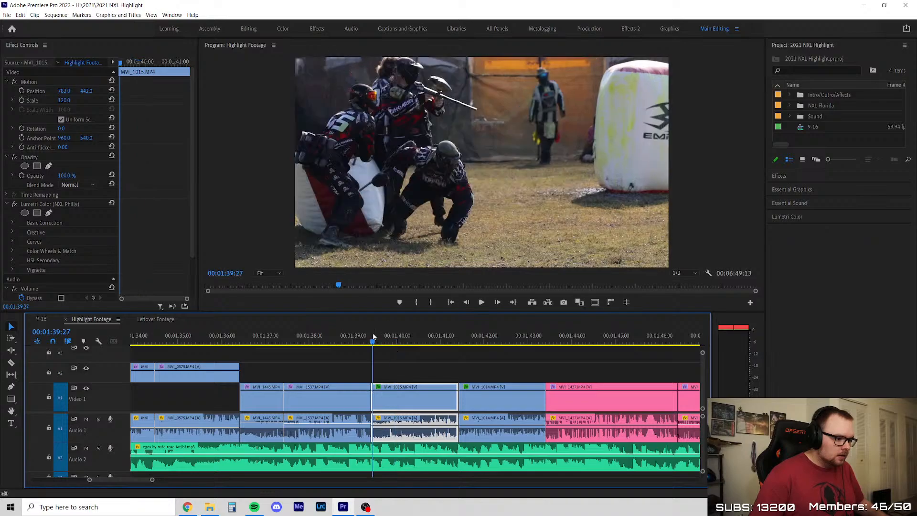
Clear the clip selection and play from 00:01:39:27 through the MVI_1015 and MVI_1014 clips
{"action": "scroll", "coordinate": [461, 371], "scroll_direction": "up", "scroll_amount": 2}
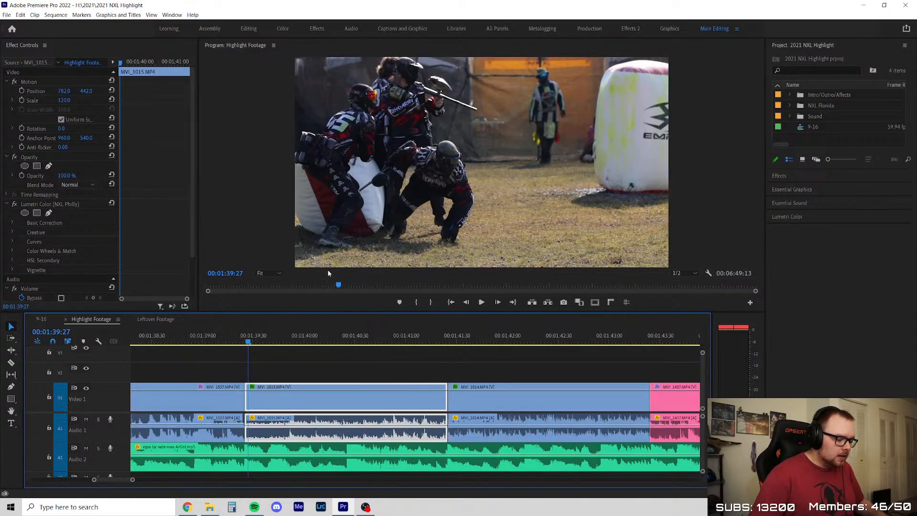
{"action": "left_click", "coordinate": [311, 367]}
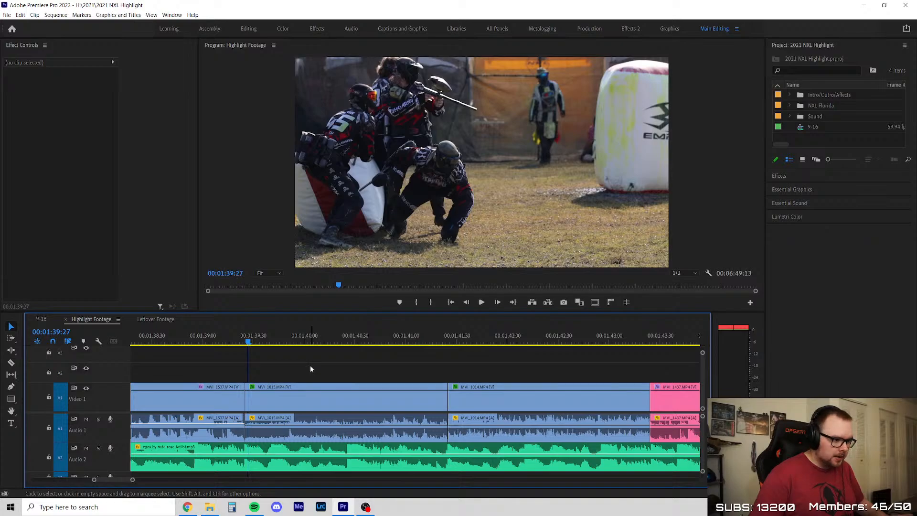
{"action": "key", "text": "space"}
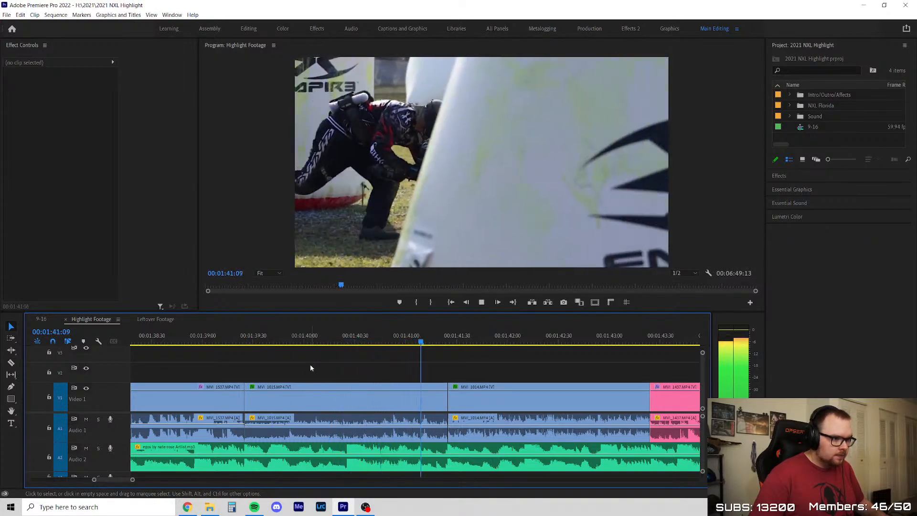
{"action": "key", "text": "minus"}
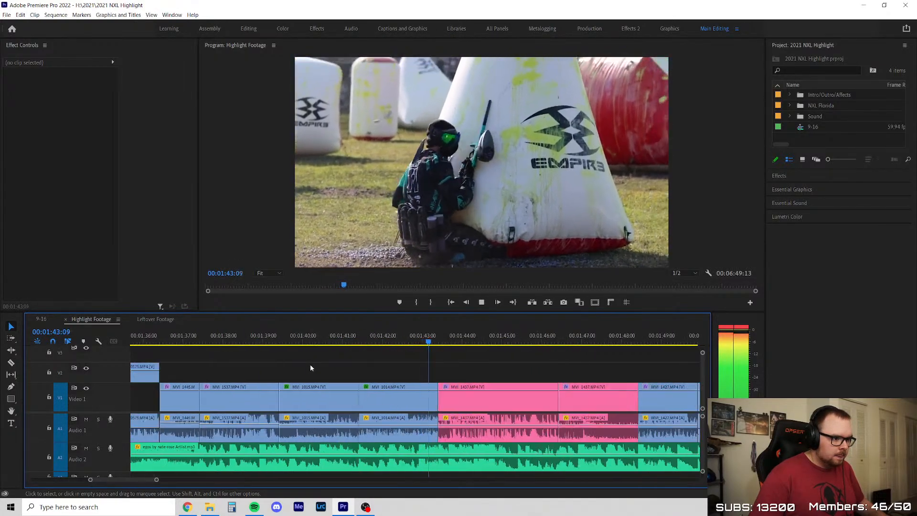
{"action": "key", "text": "space"}
Move the playhead back into MVI_1015 and replay with nothing selected up to the pink MVI_1437 clip at 00:01:43:35
{"action": "left_click_drag", "start_coordinate": [353, 337], "coordinate": [388, 340]}
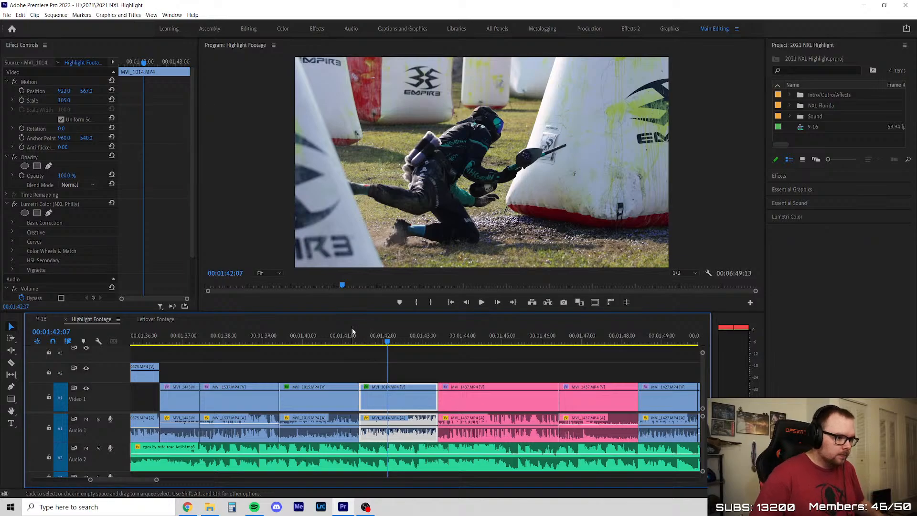
{"action": "left_click_drag", "start_coordinate": [338, 342], "coordinate": [307, 341]}
{"action": "key", "text": "space"}
{"action": "left_click", "coordinate": [391, 359]}
{"action": "left_click_drag", "start_coordinate": [392, 359], "coordinate": [385, 353]}
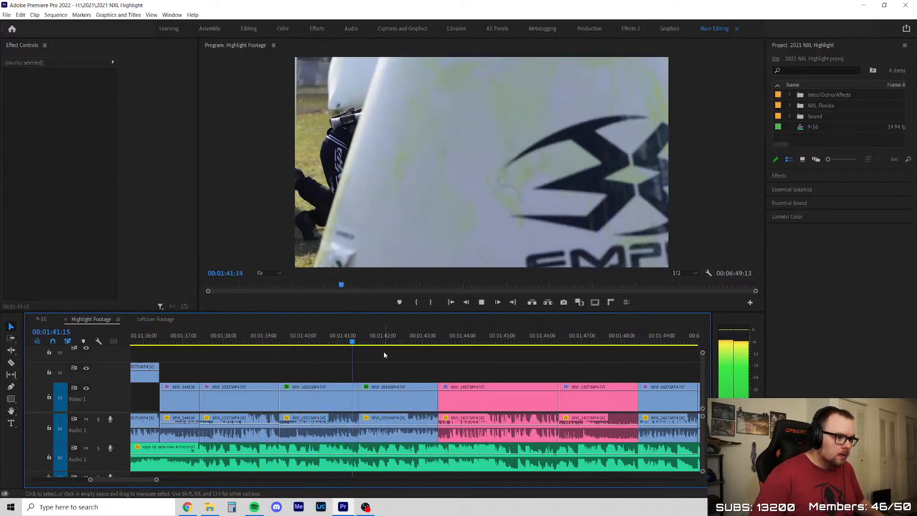
{"action": "scroll", "coordinate": [309, 382], "scroll_direction": "down", "scroll_amount": 4}
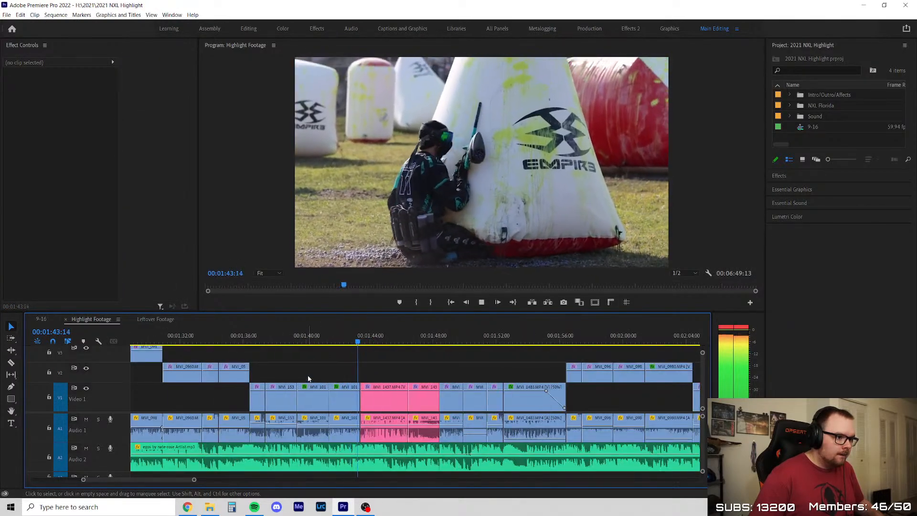
{"action": "key", "text": "space"}
Look over the whole sequence, clear the clip selection, and save the project
{"action": "scroll", "coordinate": [320, 365], "scroll_direction": "down", "scroll_amount": 3}
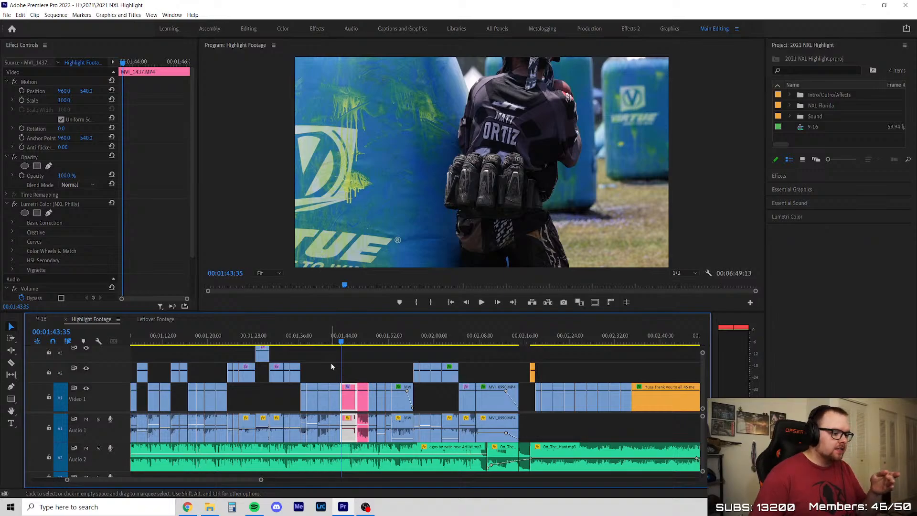
{"action": "scroll", "coordinate": [332, 366], "scroll_direction": "down", "scroll_amount": 4}
{"action": "scroll", "coordinate": [352, 378], "scroll_direction": "down", "scroll_amount": 2}
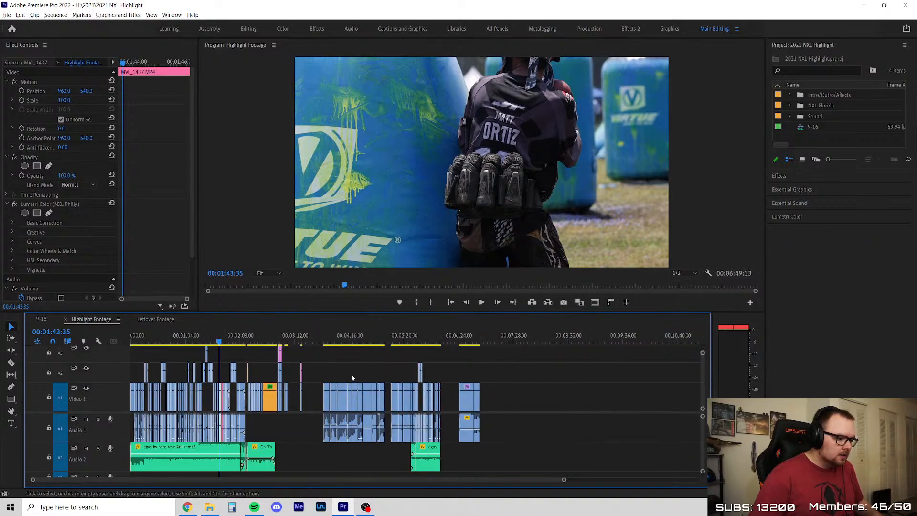
{"action": "scroll", "coordinate": [352, 378], "scroll_direction": "up", "scroll_amount": 3}
{"action": "left_click", "coordinate": [300, 352]}
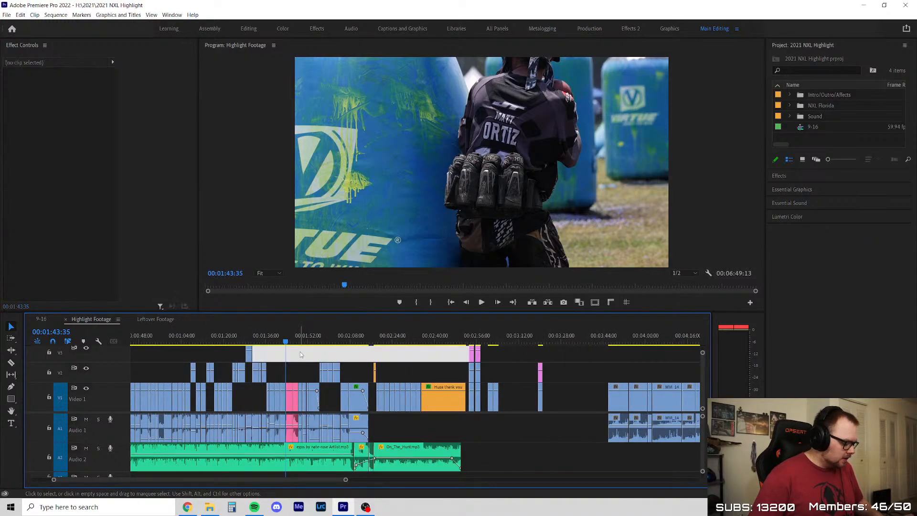
{"action": "key", "text": "ctrl+s"}
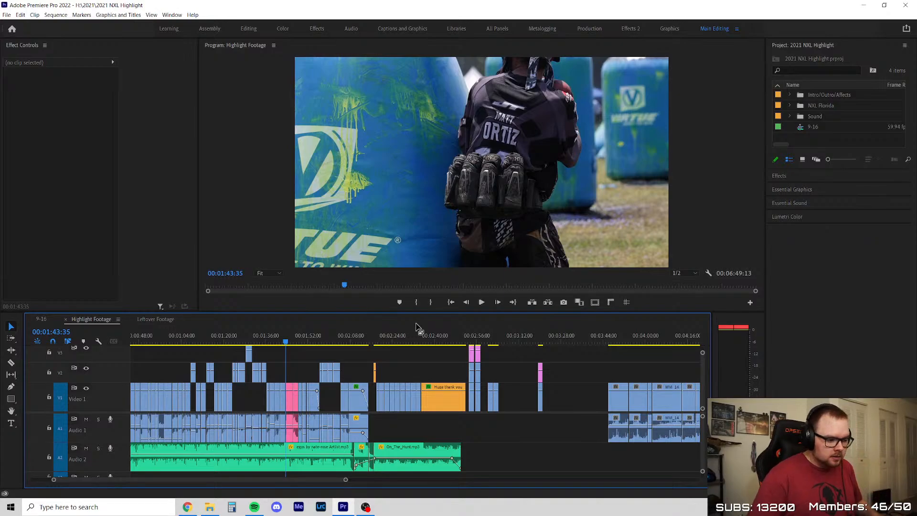
Close the project and reopen 2021 NXL Highlight from the recent projects
{"action": "scroll", "coordinate": [297, 392], "scroll_direction": "up", "scroll_amount": 2}
{"action": "scroll", "coordinate": [297, 392], "scroll_direction": "down", "scroll_amount": 2}
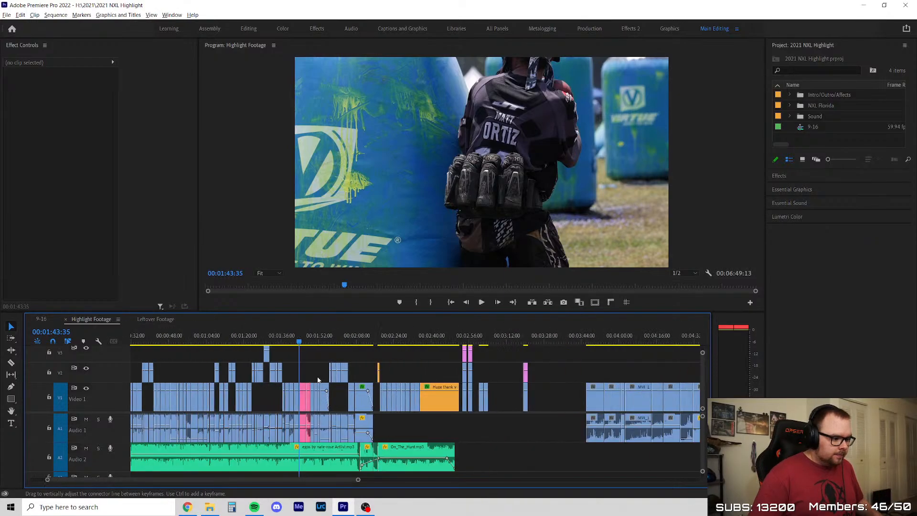
{"action": "scroll", "coordinate": [296, 382], "scroll_direction": "down", "scroll_amount": 5}
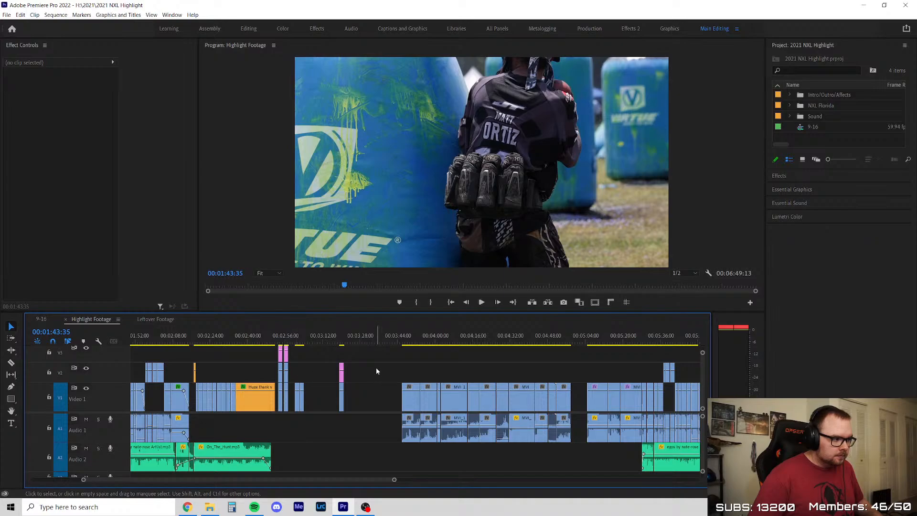
{"action": "left_click", "coordinate": [6, 14]}
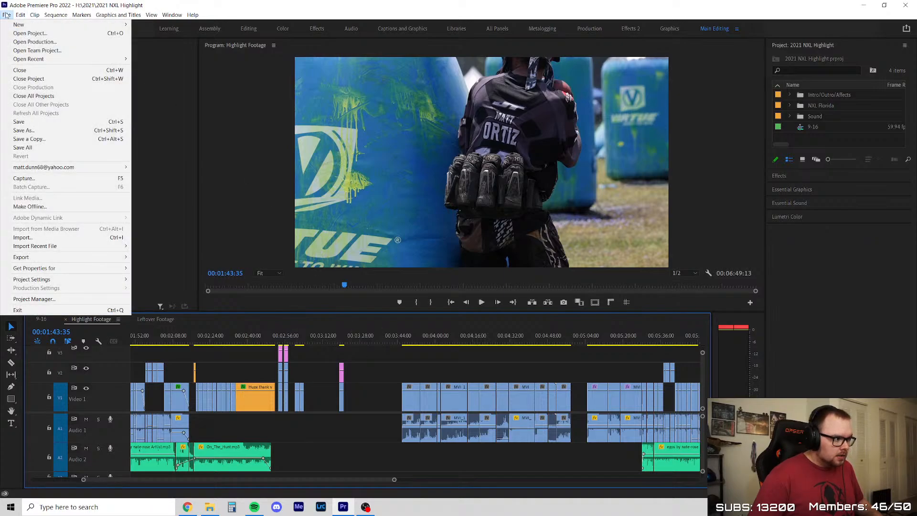
{"action": "left_click", "coordinate": [29, 78]}
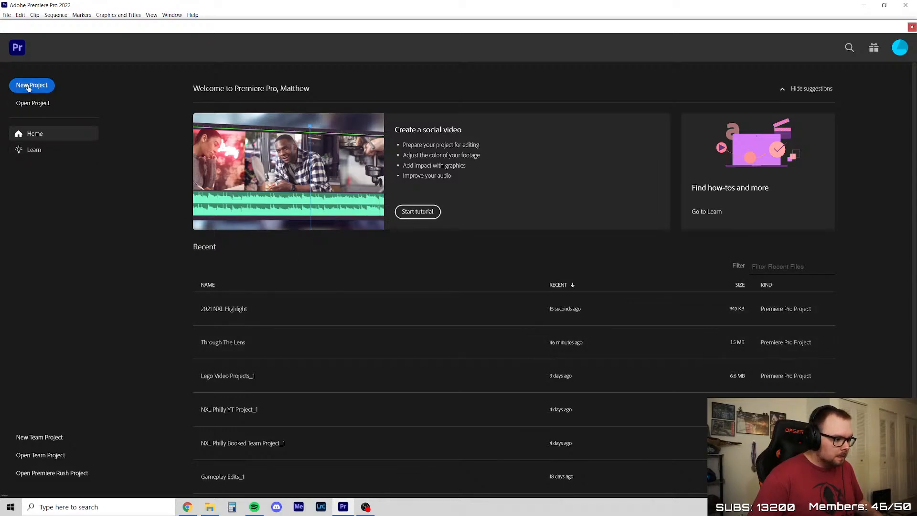
{"action": "left_click", "coordinate": [235, 309]}
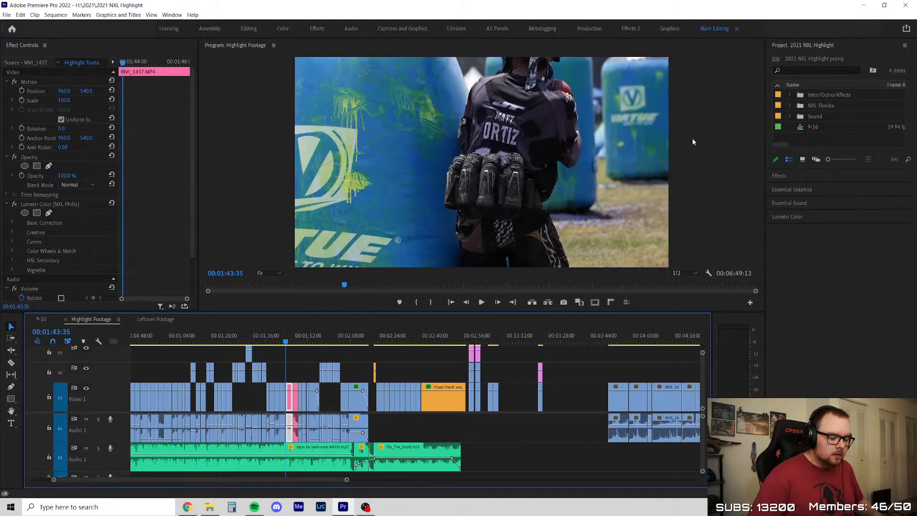
{"action": "left_click", "coordinate": [12, 28]}
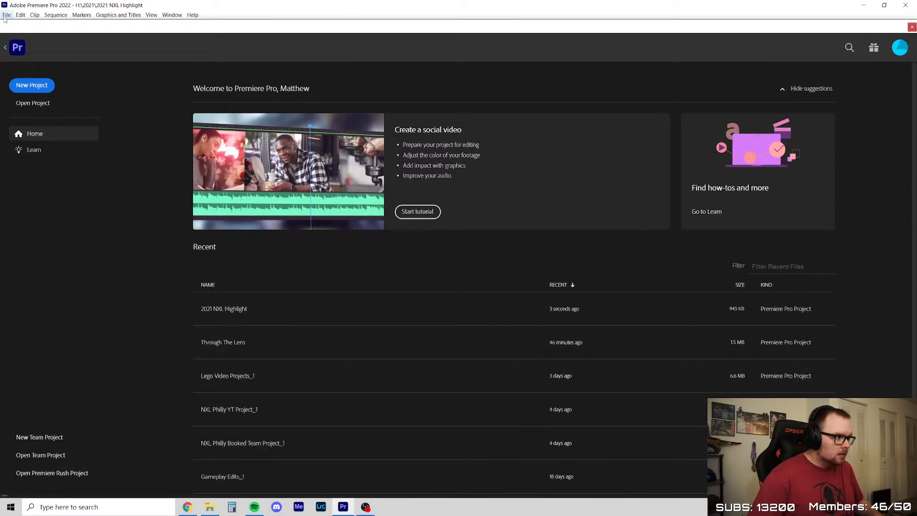
{"action": "left_click", "coordinate": [238, 312]}
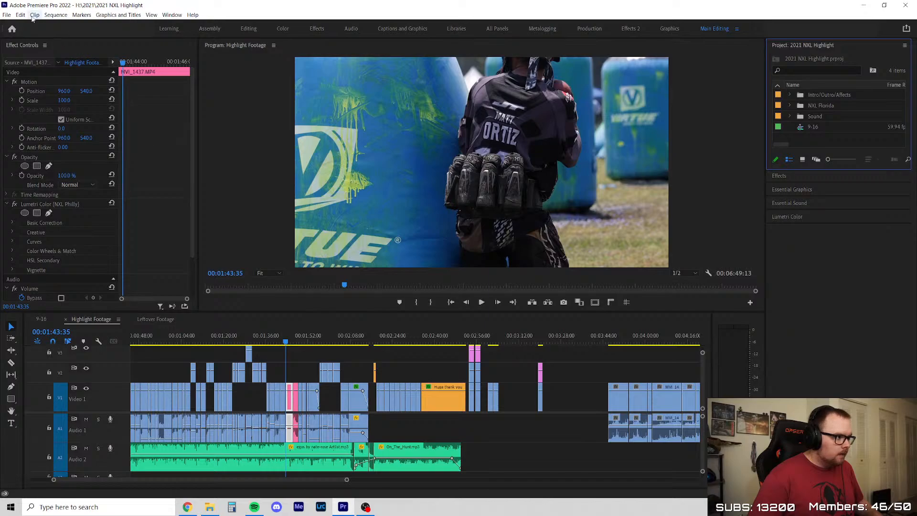
Save the project under the new name 2021 NXL Highlights in the 2021 folder
{"action": "left_click", "coordinate": [7, 14]}
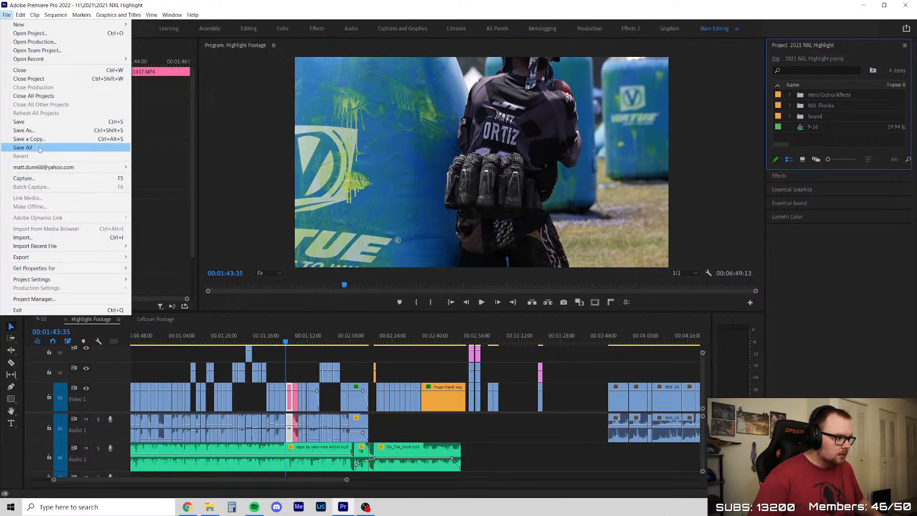
{"action": "left_click", "coordinate": [29, 130]}
{"action": "left_click", "coordinate": [151, 451]}
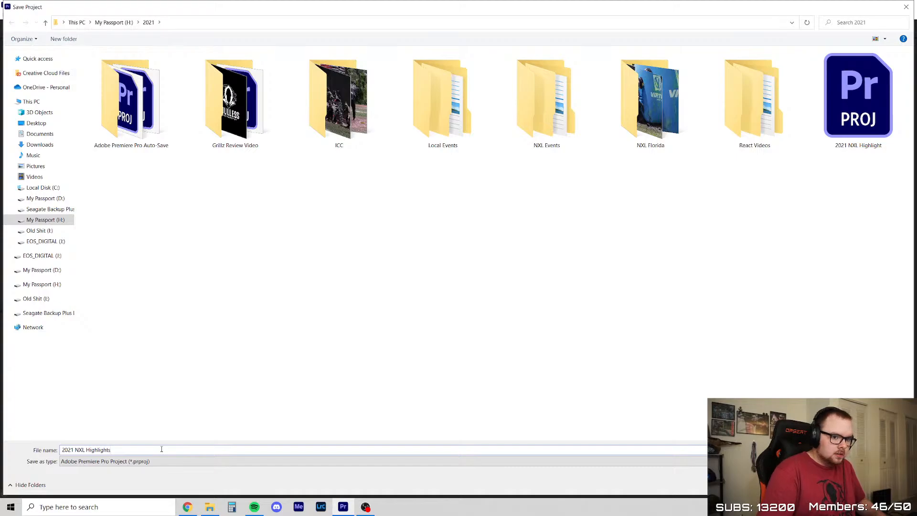
{"action": "type", "text": "s"}
{"action": "key", "text": "Return"}
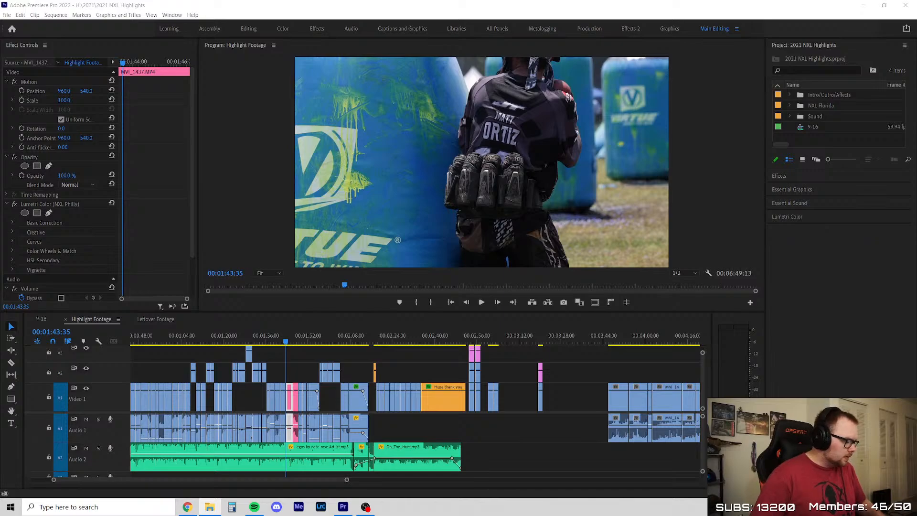
Create a new sequence named NXL Philly 2021 with the AVCHD 1080p60 preset
{"action": "left_click", "coordinate": [6, 15]}
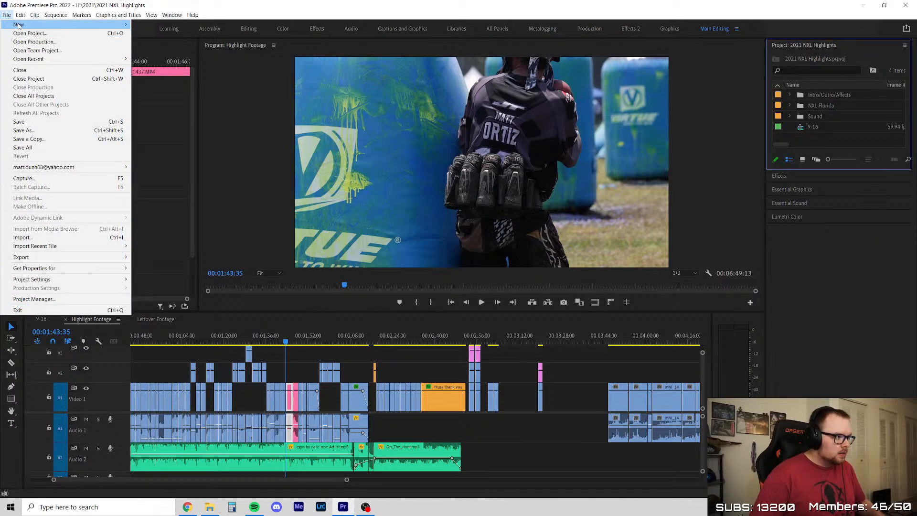
{"action": "mouse_move", "coordinate": [19, 24]}
{"action": "left_click", "coordinate": [155, 50]}
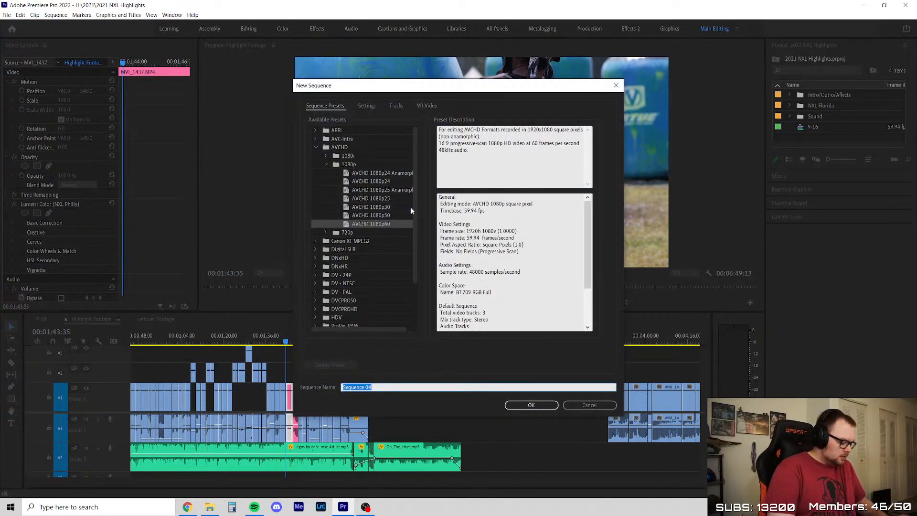
{"action": "type", "text": "NXL Phi"}
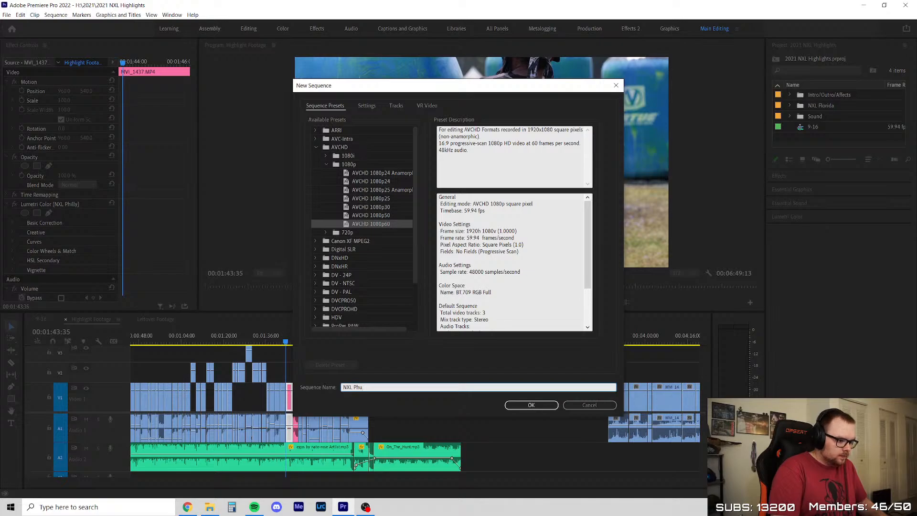
{"action": "type", "text": "lly"}
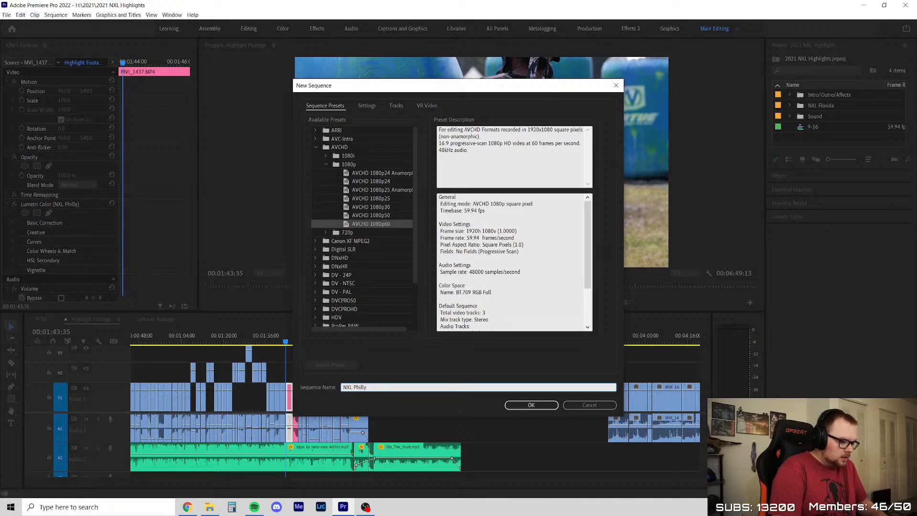
{"action": "type", "text": " 2021"}
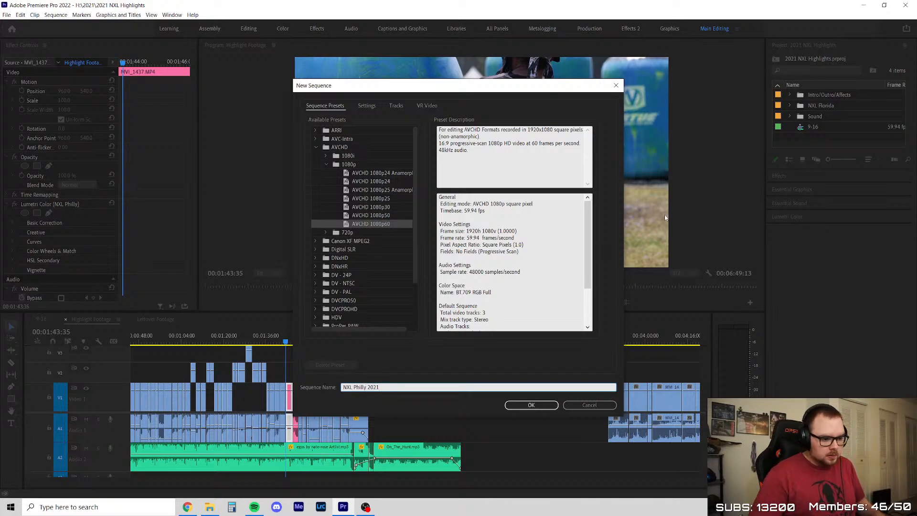
{"action": "left_click", "coordinate": [540, 406]}
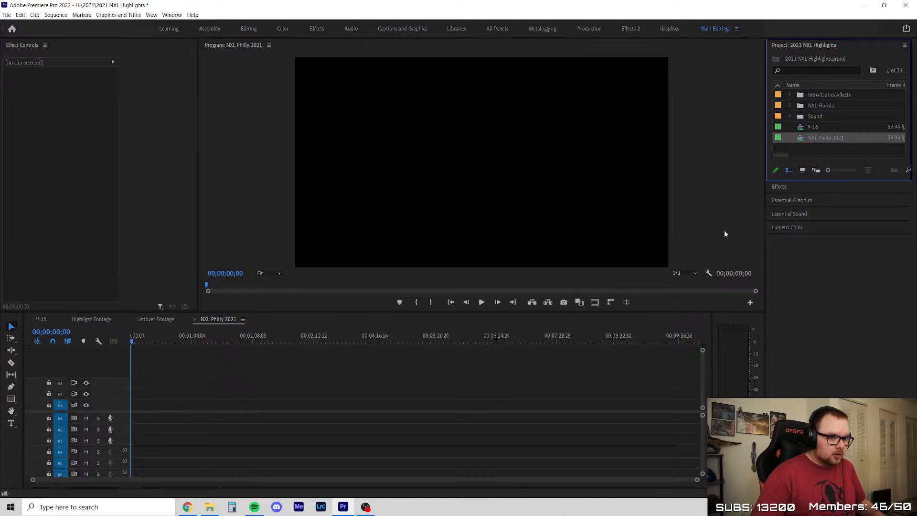
Look through the contents of the NXL Florida and Sound bins and collapse both again
{"action": "double_click", "coordinate": [787, 105]}
{"action": "left_click", "coordinate": [907, 6]}
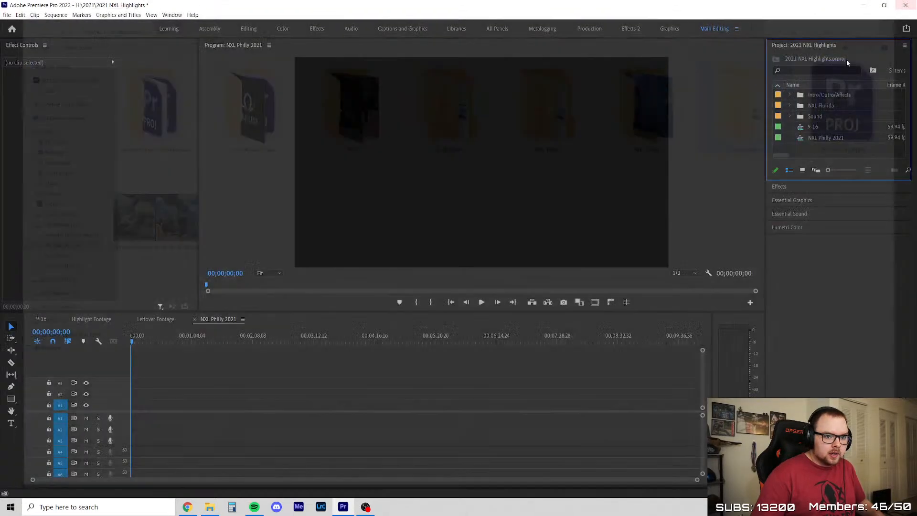
{"action": "left_click", "coordinate": [790, 105]}
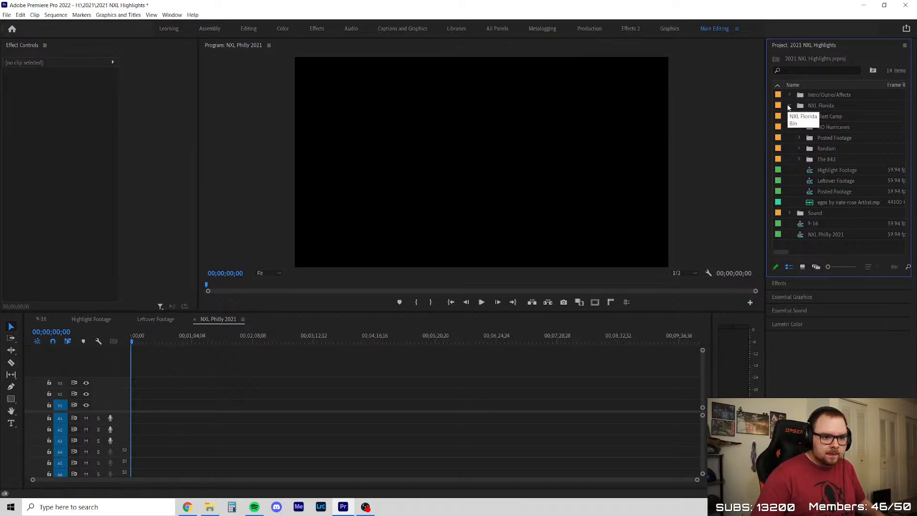
{"action": "left_click", "coordinate": [790, 105]}
{"action": "left_click", "coordinate": [791, 117]}
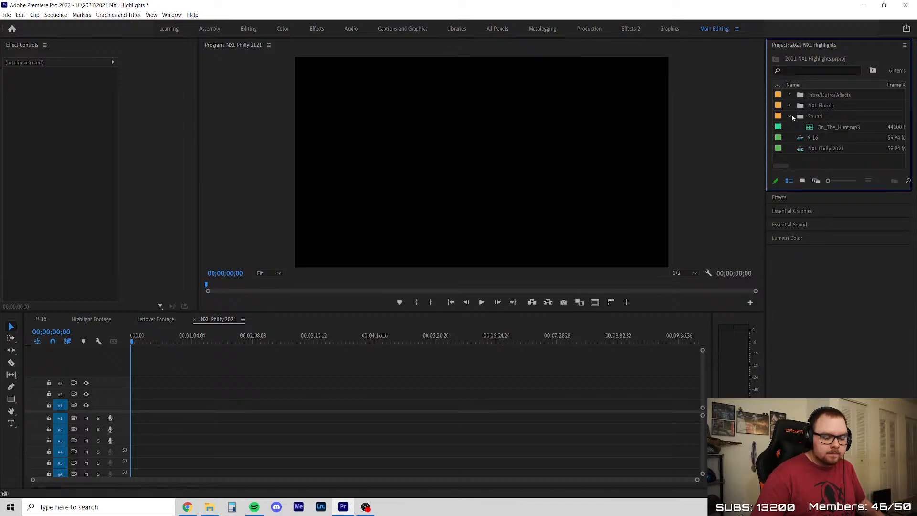
{"action": "left_click", "coordinate": [793, 116]}
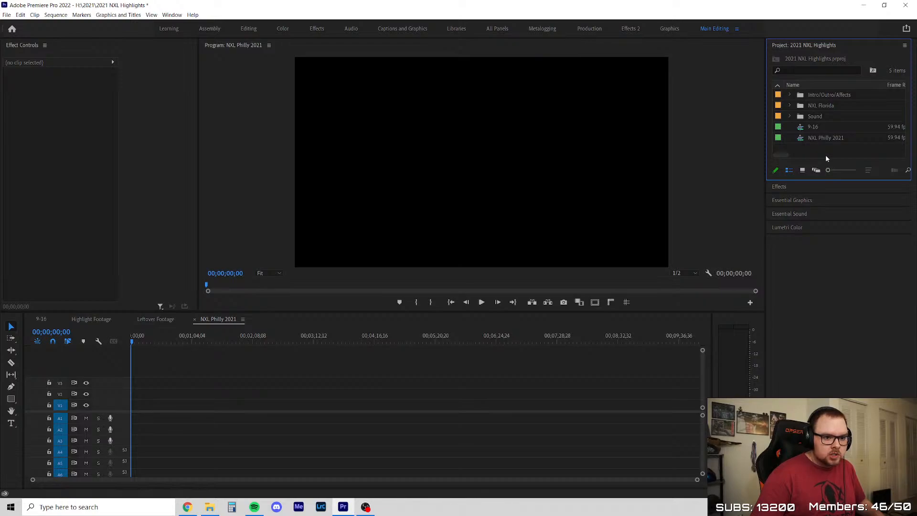
Create a bin named NXL Philly in the project and move the NXL Philly 2021 sequence into it
{"action": "right_click", "coordinate": [813, 151]}
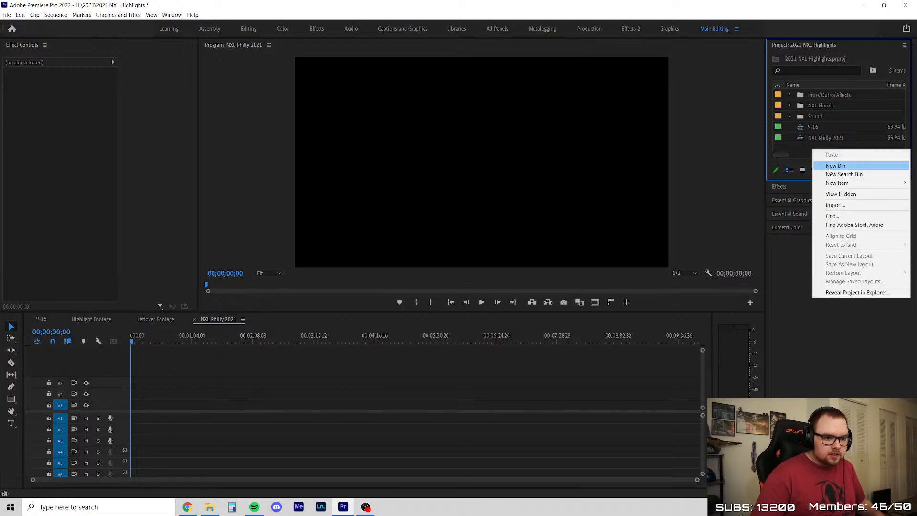
{"action": "left_click", "coordinate": [826, 163]}
{"action": "type", "text": "NXL po"}
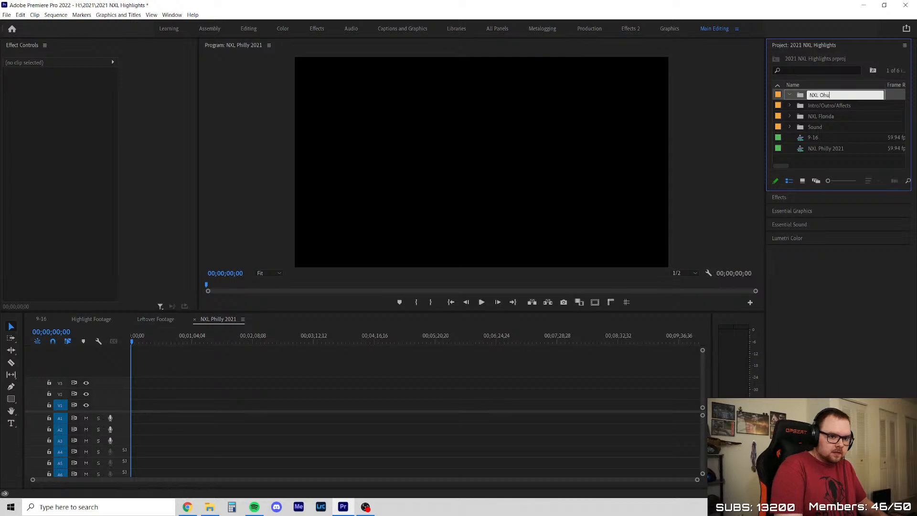
{"action": "key", "text": "BackSpace"}
{"action": "key", "text": "BackSpace"}
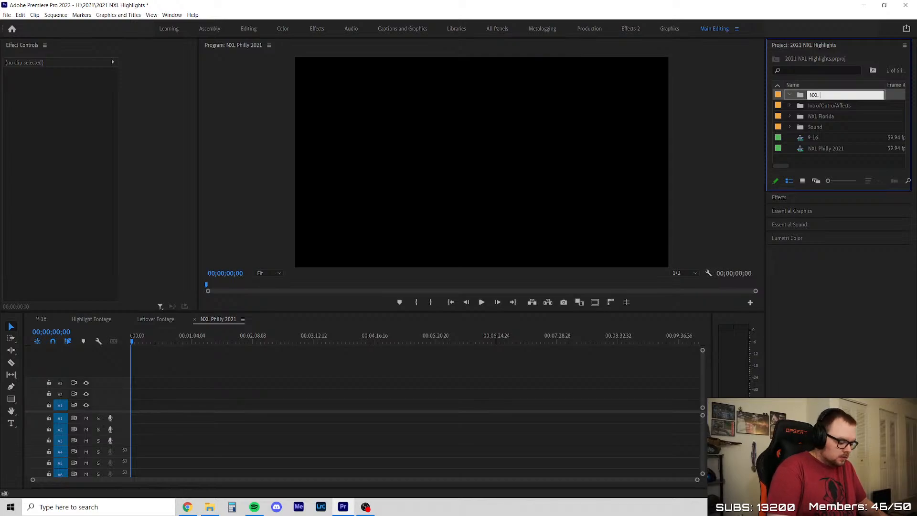
{"action": "type", "text": "Philly"}
{"action": "key", "text": "Tab"}
{"action": "left_click", "coordinate": [819, 150]}
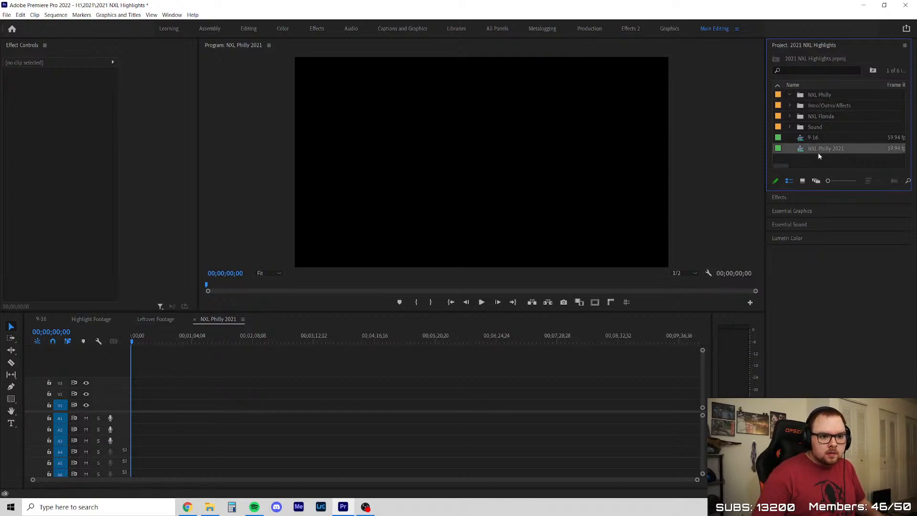
{"action": "left_click_drag", "start_coordinate": [815, 139], "coordinate": [826, 95]}
Create another bin in the project and name it Not Posted Footage
{"action": "right_click", "coordinate": [828, 156]}
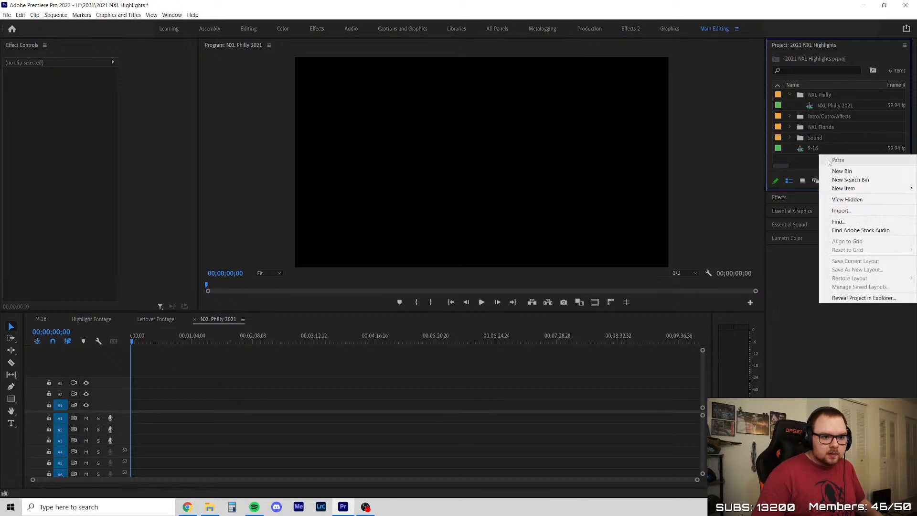
{"action": "left_click", "coordinate": [842, 170]}
{"action": "type", "text": "NXL"}
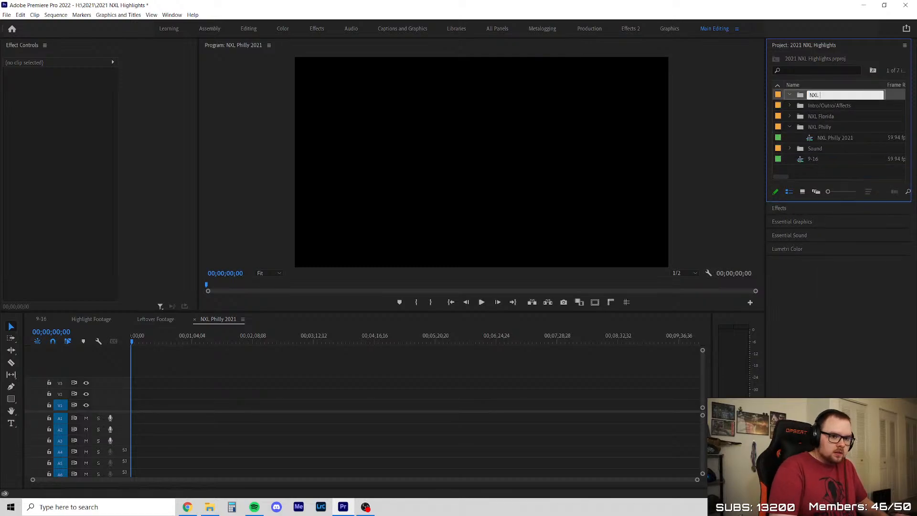
{"action": "key", "text": "BackSpace"}
{"action": "key", "text": "BackSpace"}
{"action": "key", "text": "BackSpace"}
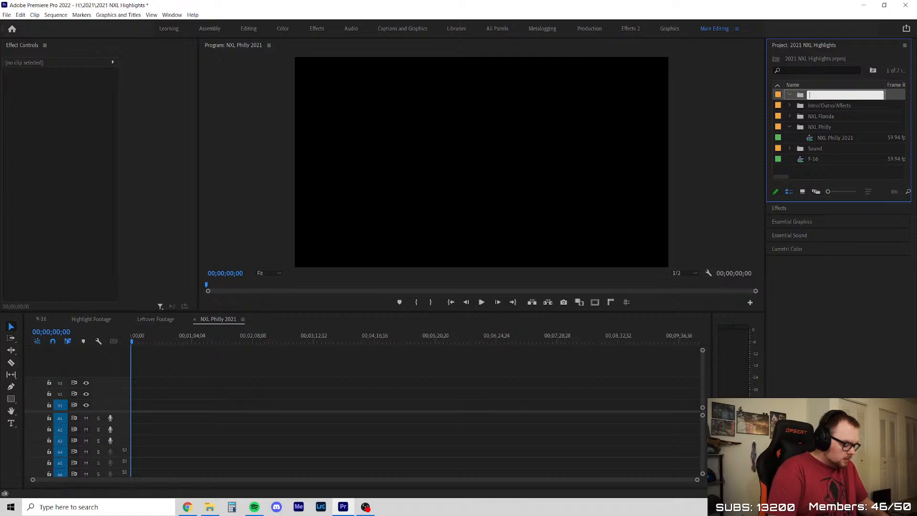
{"action": "type", "text": "Un"}
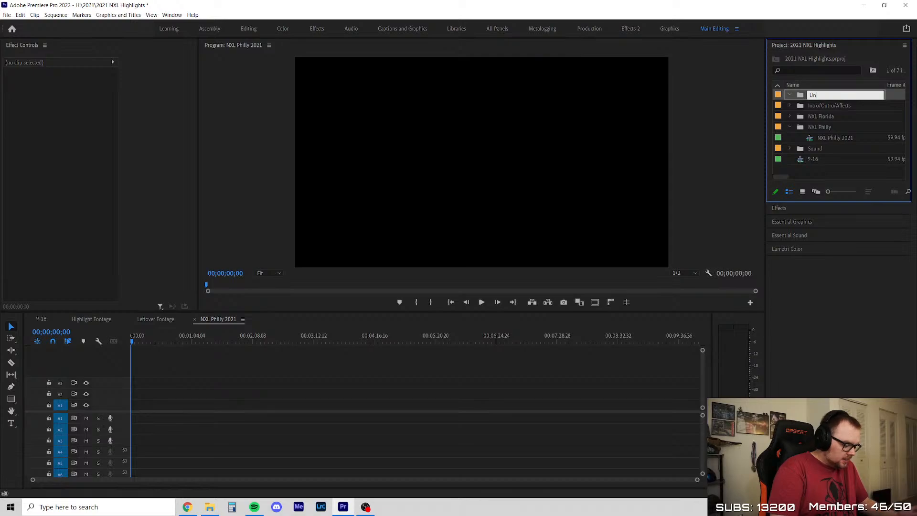
{"action": "type", "text": "PNo"}
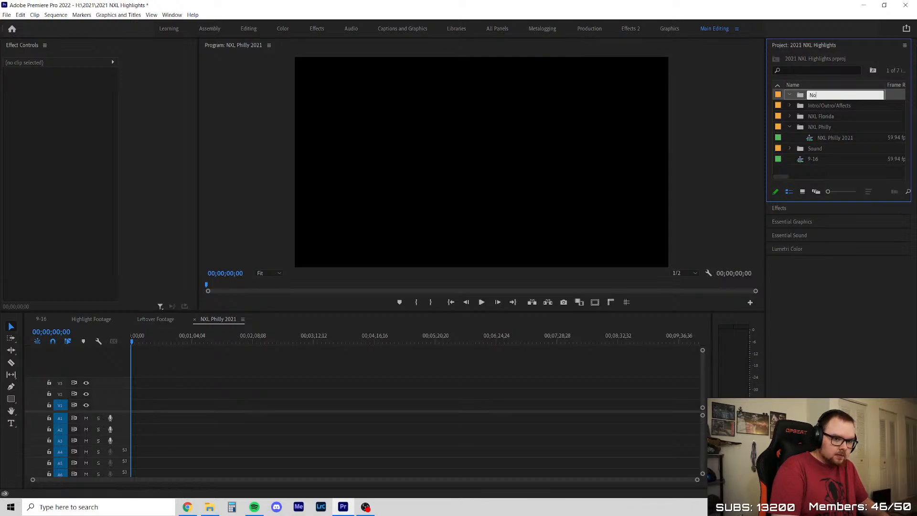
{"action": "type", "text": "t Post"}
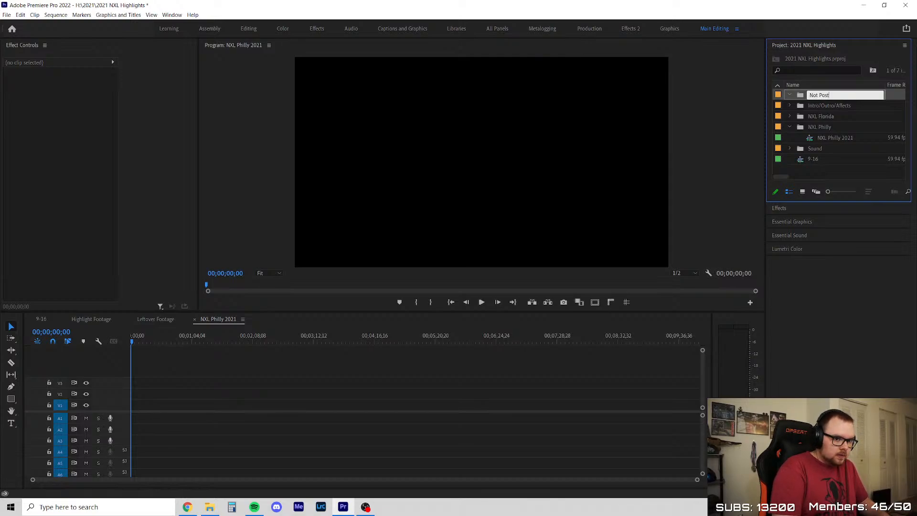
{"action": "type", "text": "ed Footage"}
{"action": "key", "text": "Tab"}
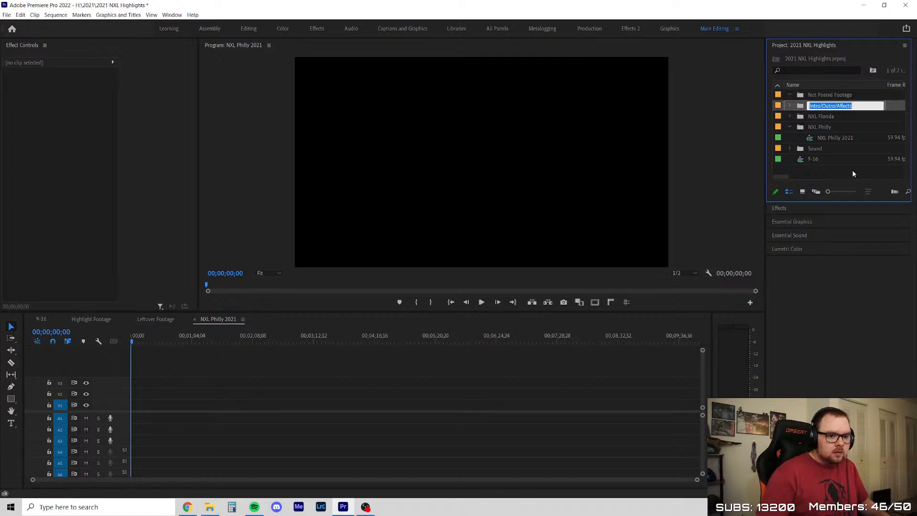
Move the Not Posted Footage bin into the NXL Philly bin, leaving the Intro/Outro/Affects bin's name as it is
{"action": "right_click", "coordinate": [825, 97]}
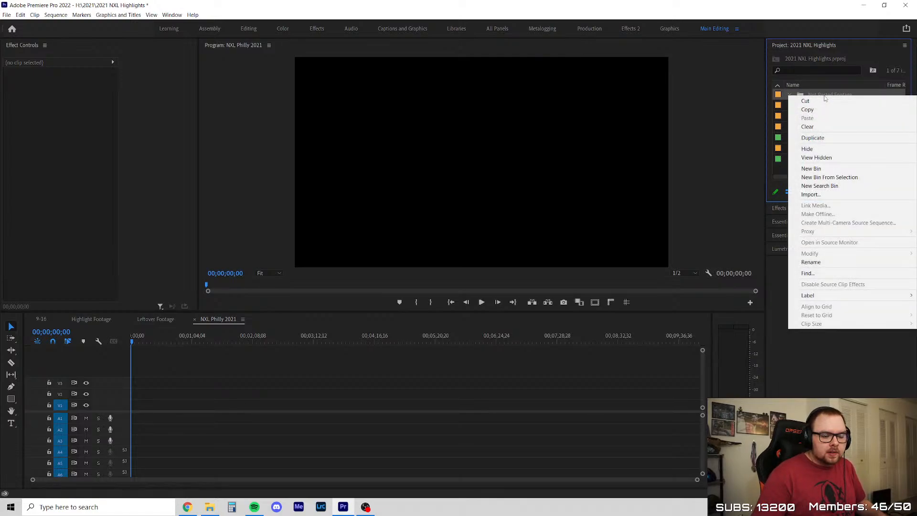
{"action": "left_click", "coordinate": [826, 94]}
{"action": "left_click", "coordinate": [829, 95]}
{"action": "left_click", "coordinate": [832, 114]}
{"action": "left_click_drag", "start_coordinate": [832, 96], "coordinate": [822, 128]}
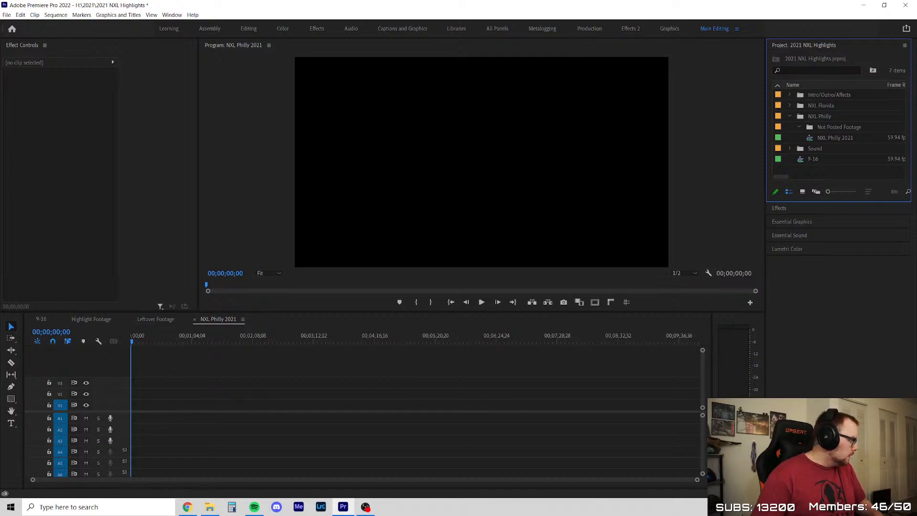
Switch to File Explorer and import the 20 MVI MP4 clips into the Not Posted Footage bin
{"action": "key", "text": "alt+Tab"}
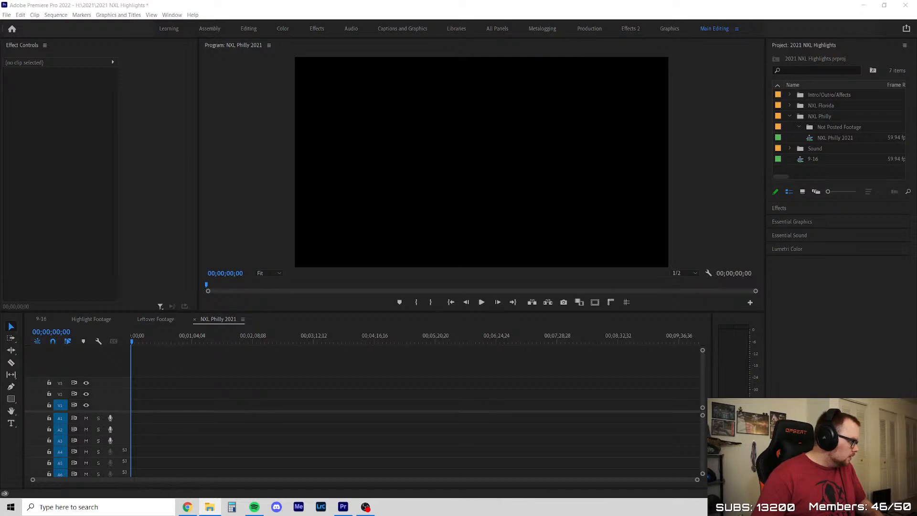
{"action": "left_click_drag", "start_coordinate": [667, 149], "coordinate": [836, 128]}
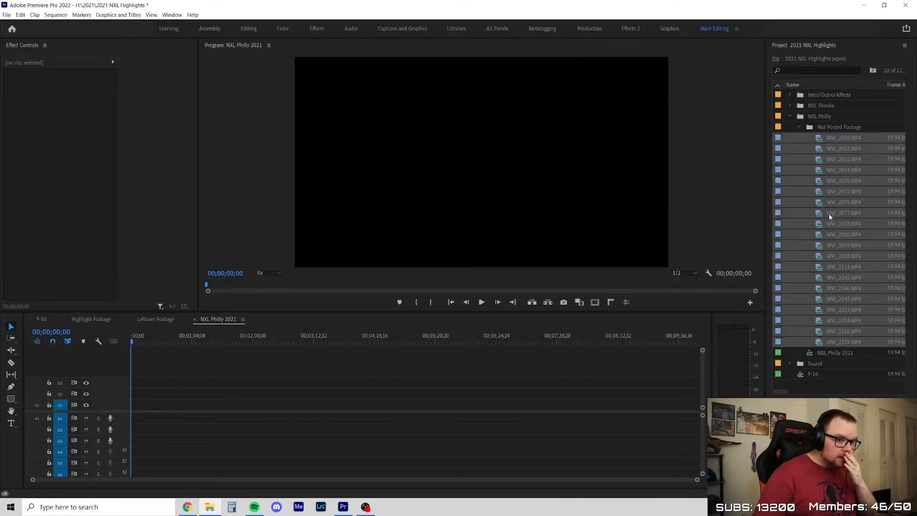
Collapse the Not Posted Footage bin and create a new bin named Slow Mo at the project's top level
{"action": "left_click", "coordinate": [806, 128]}
{"action": "left_click", "coordinate": [800, 127]}
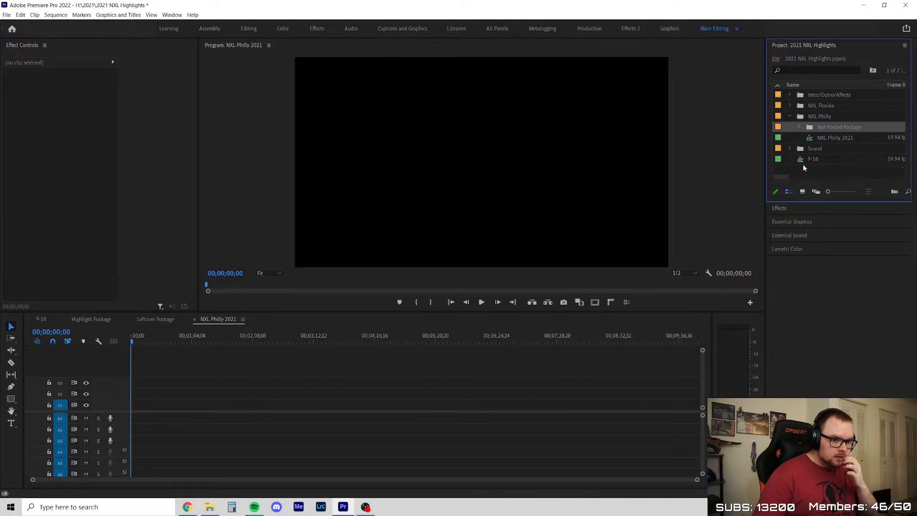
{"action": "right_click", "coordinate": [816, 167]}
{"action": "left_click", "coordinate": [812, 180]}
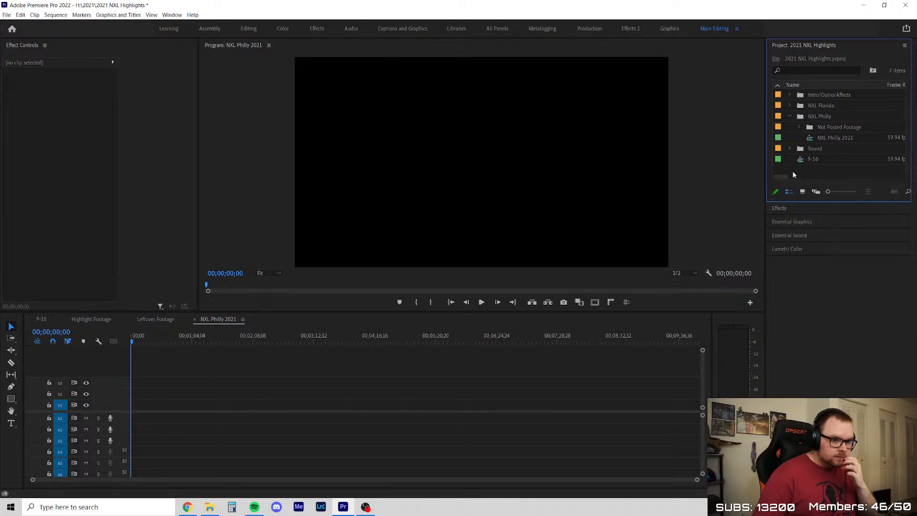
{"action": "right_click", "coordinate": [793, 172]}
{"action": "left_click", "coordinate": [822, 190]}
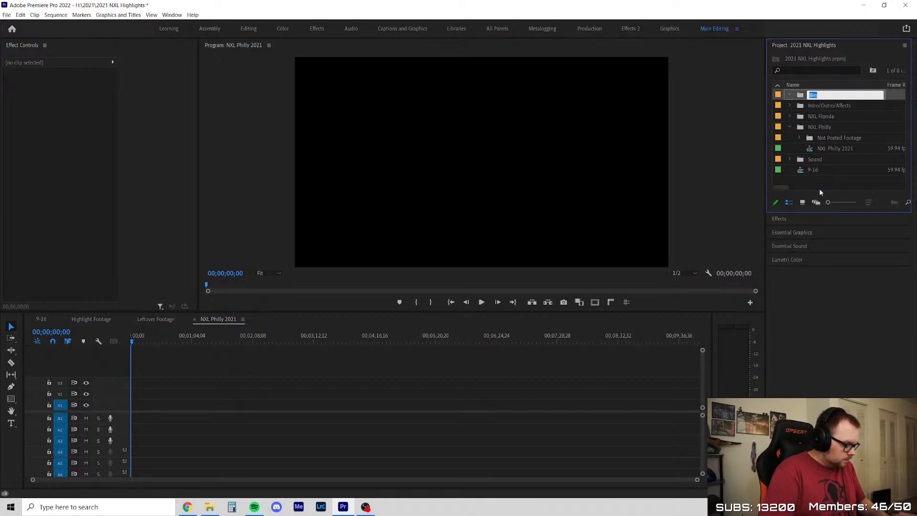
{"action": "type", "text": "Slo"}
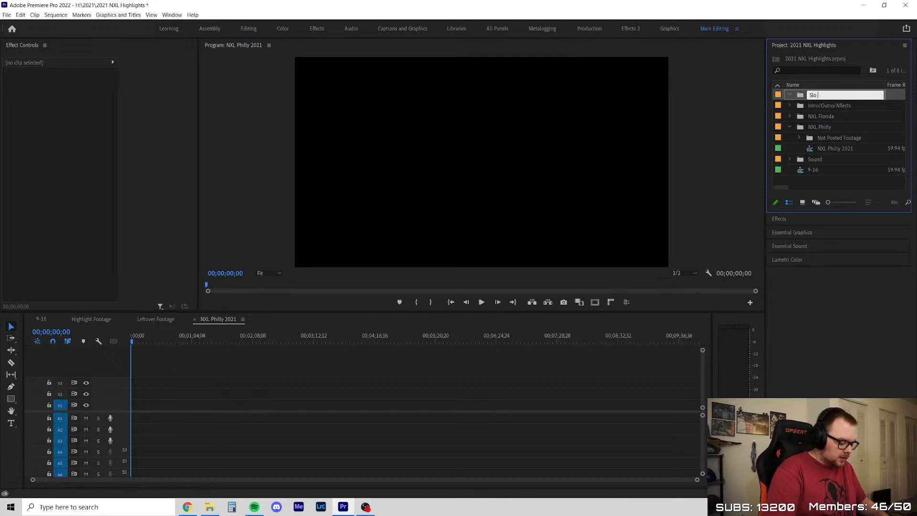
{"action": "type", "text": "ww Mo"}
{"action": "key", "text": "Return"}
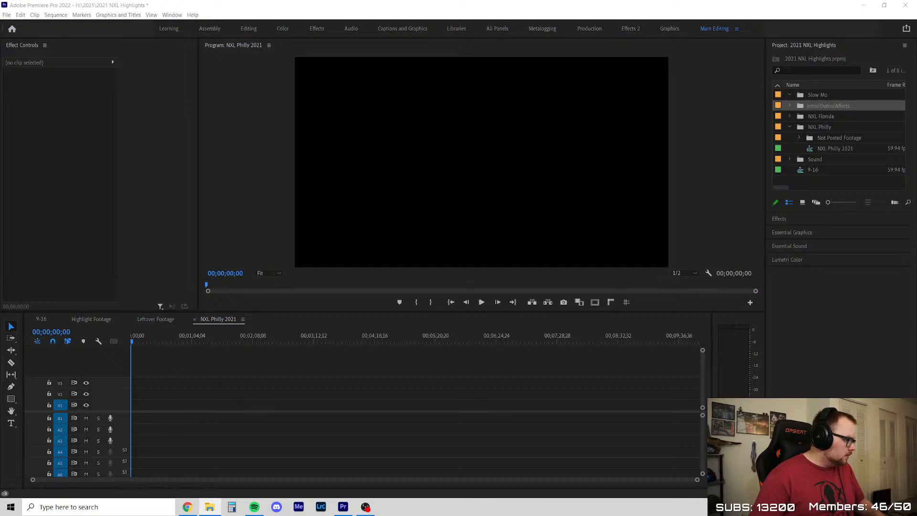
Import the 81 slow-motion MVI MP4 clips from File Explorer into the Slow Mo bin, and move that bin into NXL Philly
{"action": "left_click_drag", "start_coordinate": [0, 200], "coordinate": [823, 94]}
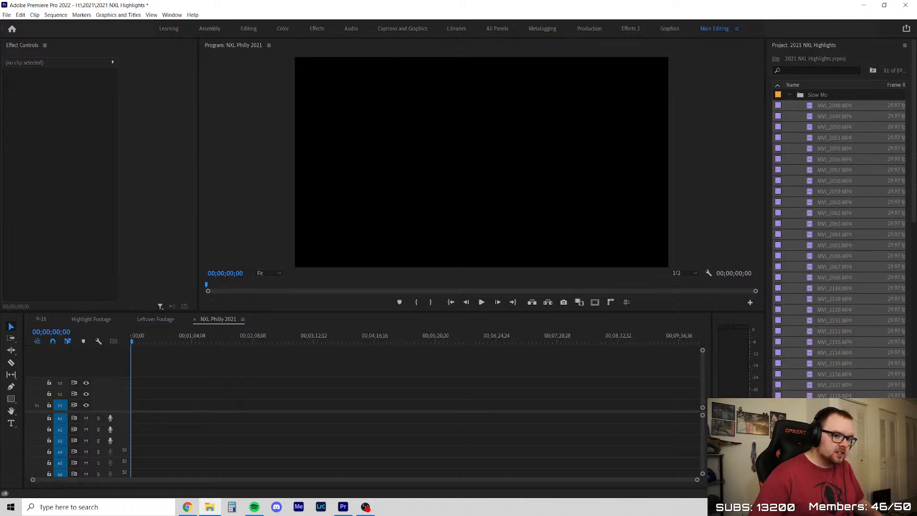
{"action": "left_click", "coordinate": [787, 108]}
{"action": "left_click", "coordinate": [794, 96]}
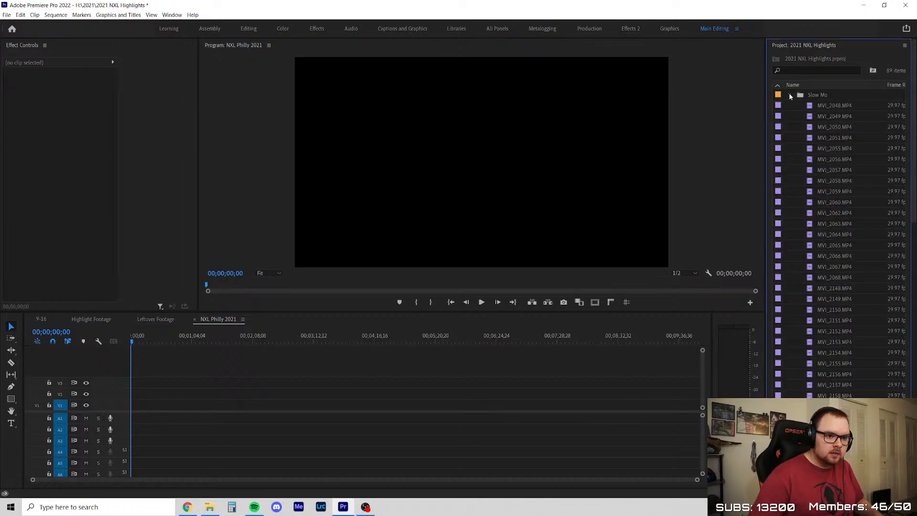
{"action": "left_click_drag", "start_coordinate": [817, 124], "coordinate": [818, 127]}
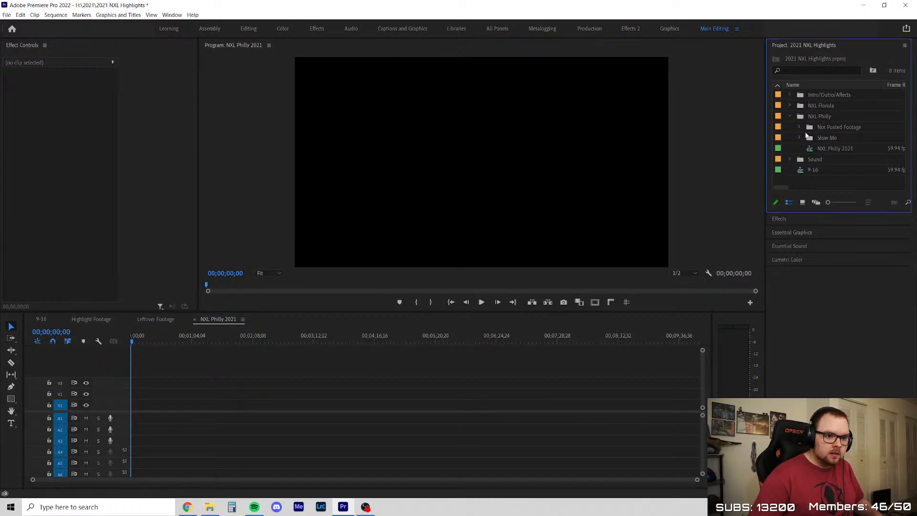
Create a bin named Full Matches in the project and move it into the NXL Philly bin
{"action": "right_click", "coordinate": [833, 163]}
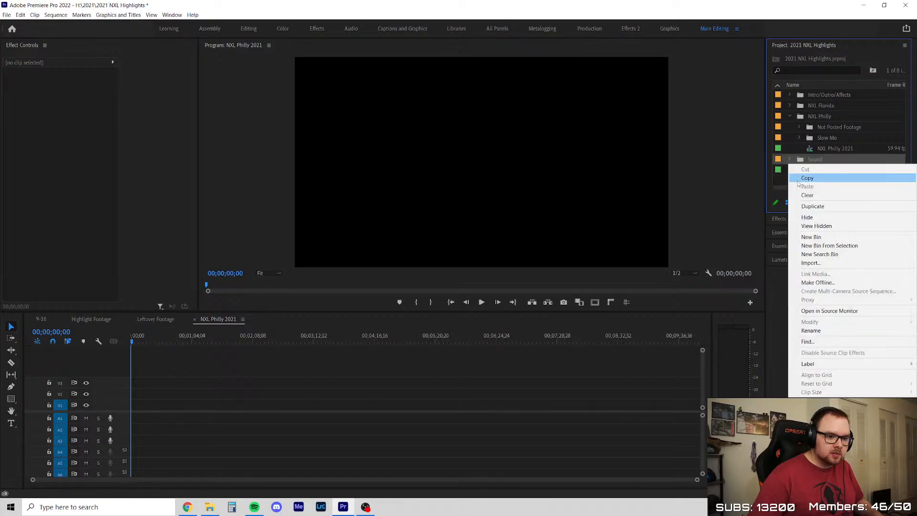
{"action": "left_click", "coordinate": [780, 184]}
{"action": "right_click", "coordinate": [781, 183]}
{"action": "left_click", "coordinate": [831, 199]}
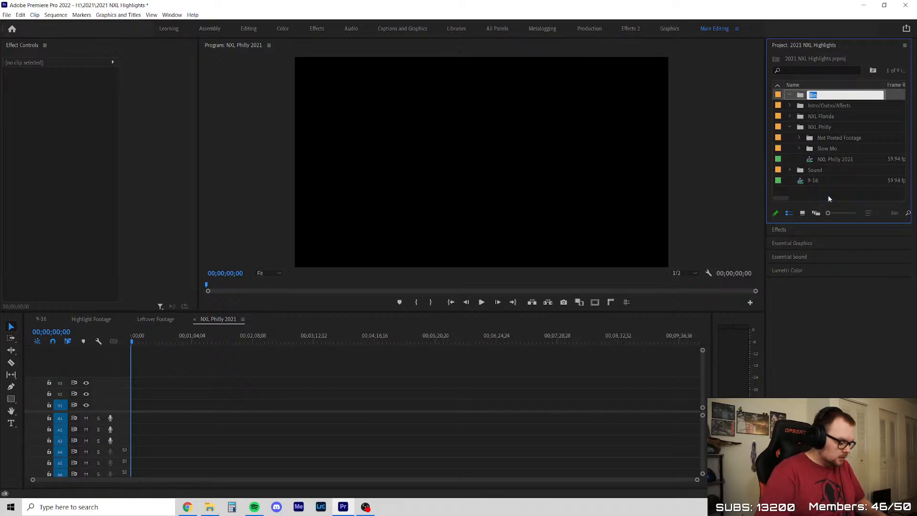
{"action": "type", "text": "Ful"}
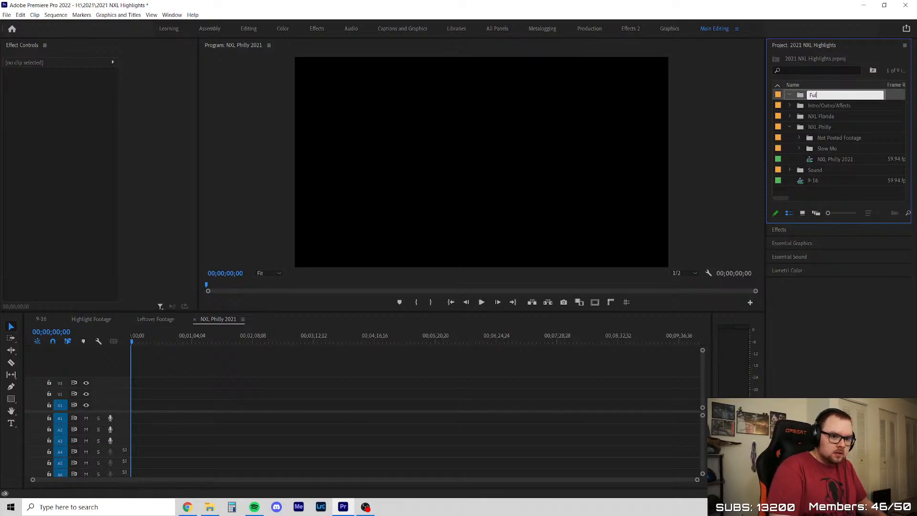
{"action": "type", "text": "l Match"}
{"action": "key", "text": "Tab"}
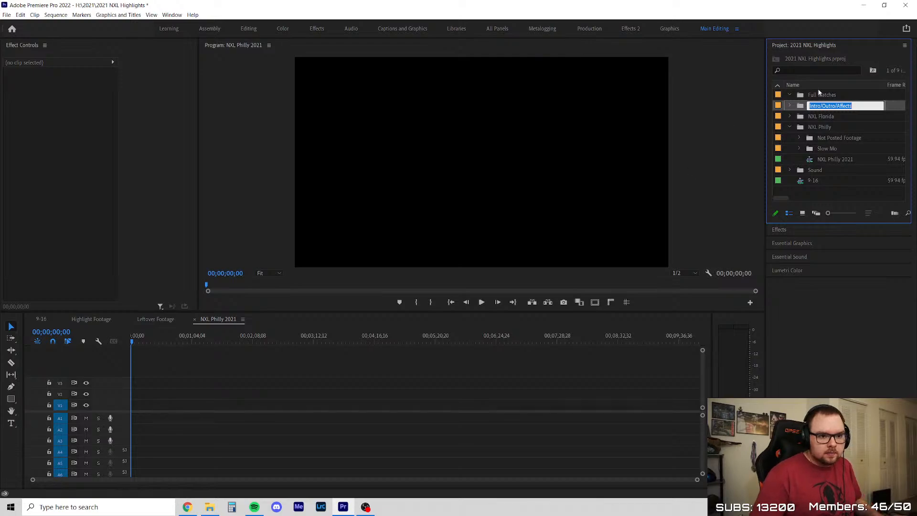
{"action": "left_click_drag", "start_coordinate": [832, 95], "coordinate": [818, 127]}
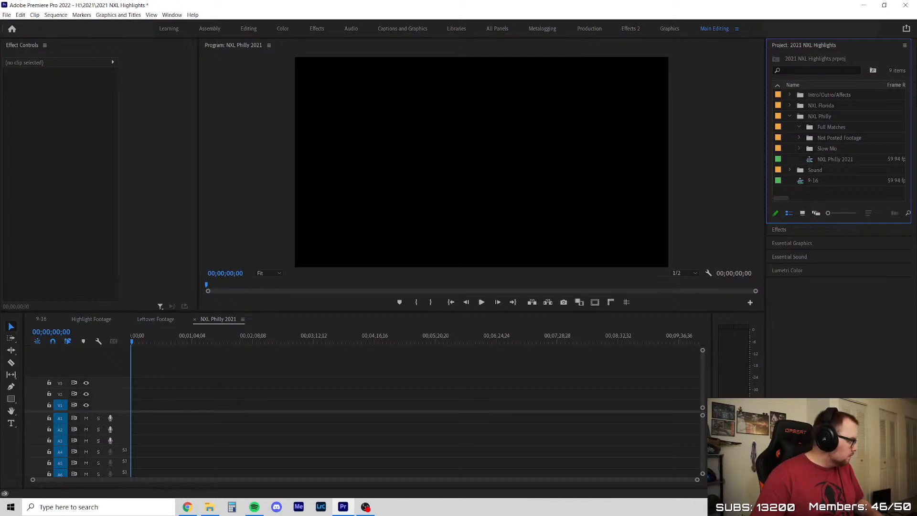
Switch to File Explorer and import the 12 match clips, MVI_2803 through MVI_2828, into the Full Matches bin
{"action": "key", "text": "alt+Tab"}
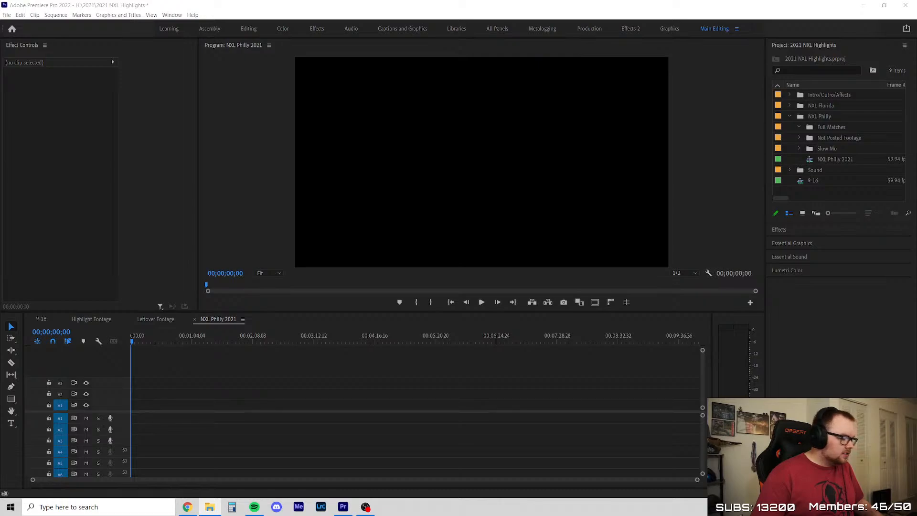
{"action": "left_click_drag", "start_coordinate": [726, 153], "coordinate": [831, 127]}
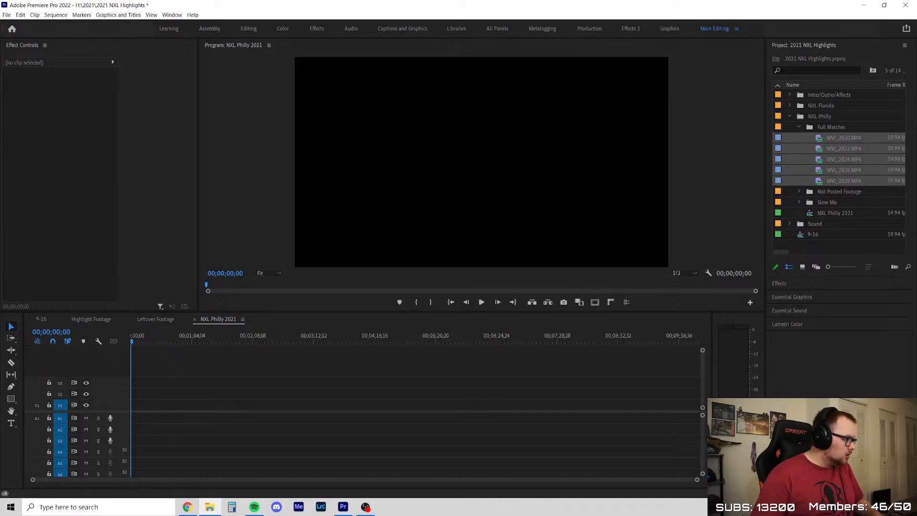
{"action": "left_click_drag", "start_coordinate": [916, 177], "coordinate": [824, 127]}
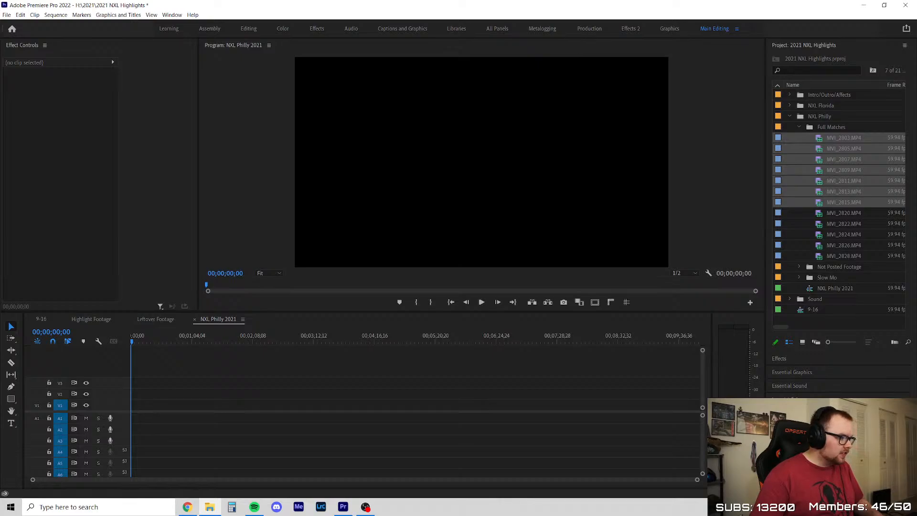
Collapse Full Matches, create a bin named Booked Teams and move it into the NXL Philly bin
{"action": "left_click", "coordinate": [800, 127]}
{"action": "right_click", "coordinate": [820, 189]}
{"action": "left_click", "coordinate": [855, 205]}
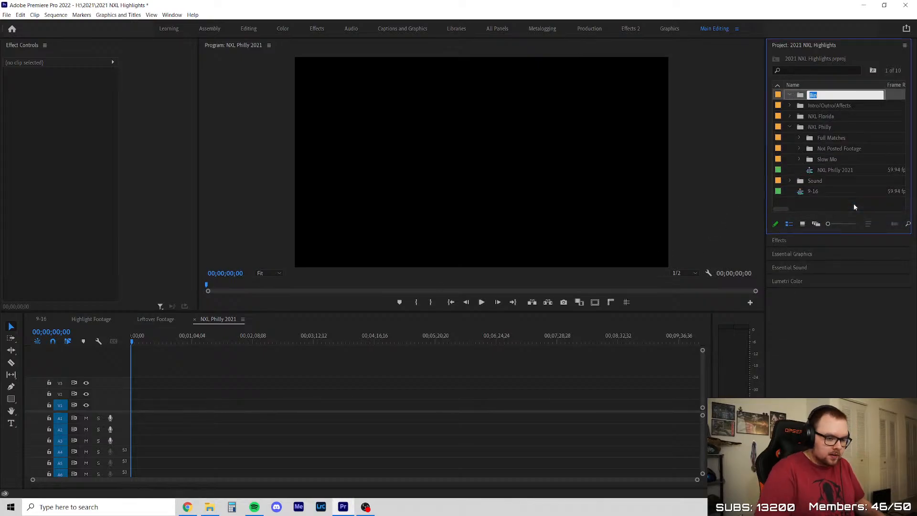
{"action": "type", "text": "Booked Teams"}
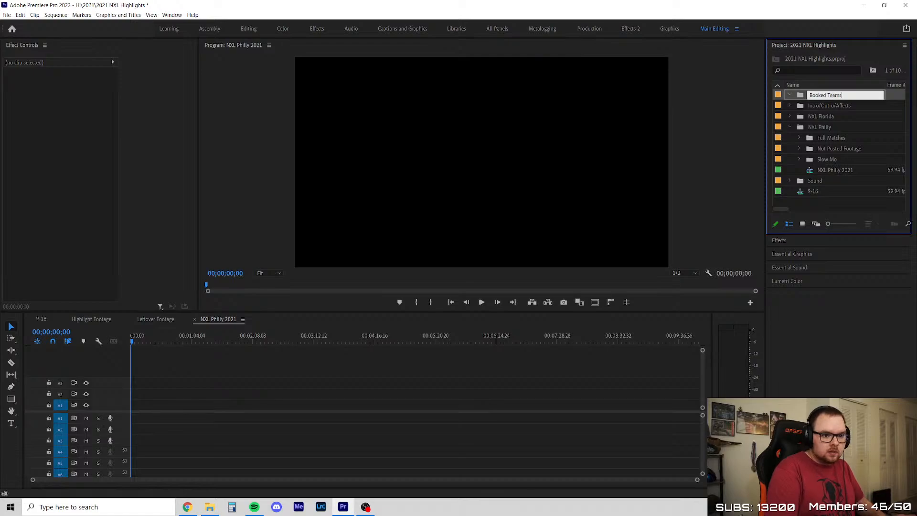
{"action": "key", "text": "Tab"}
{"action": "left_click_drag", "start_coordinate": [814, 95], "coordinate": [820, 127]}
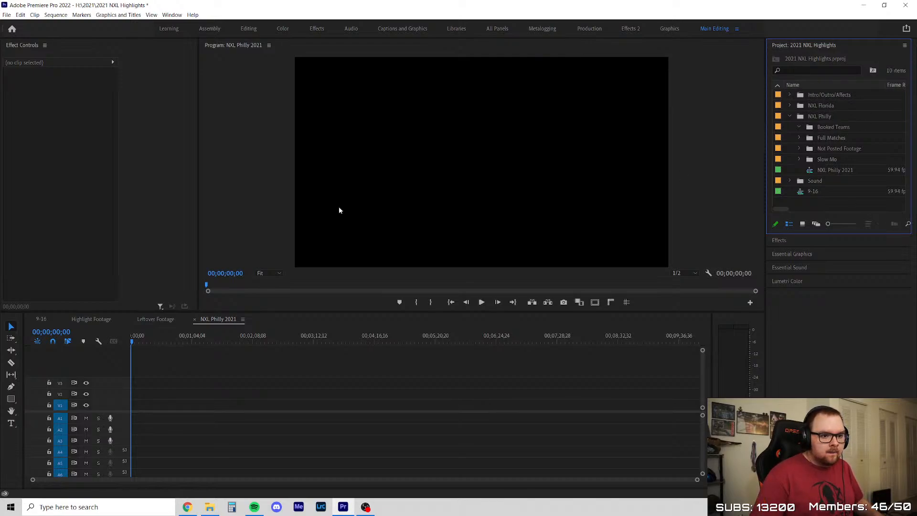
Examine the contents of the Booked Teams, Full Matches and Not Posted Footage bins inside NXL Philly
{"action": "key", "text": "alt+Tab"}
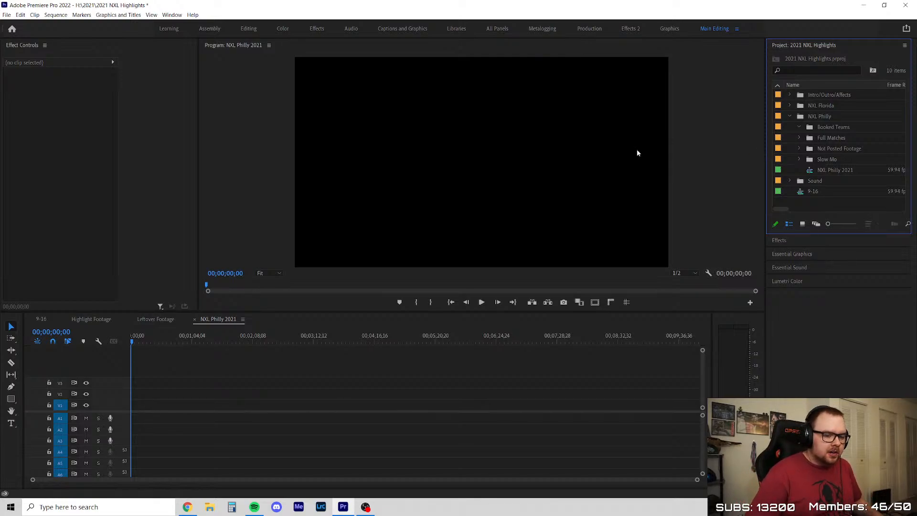
{"action": "left_click", "coordinate": [791, 117]}
{"action": "left_click", "coordinate": [791, 117]}
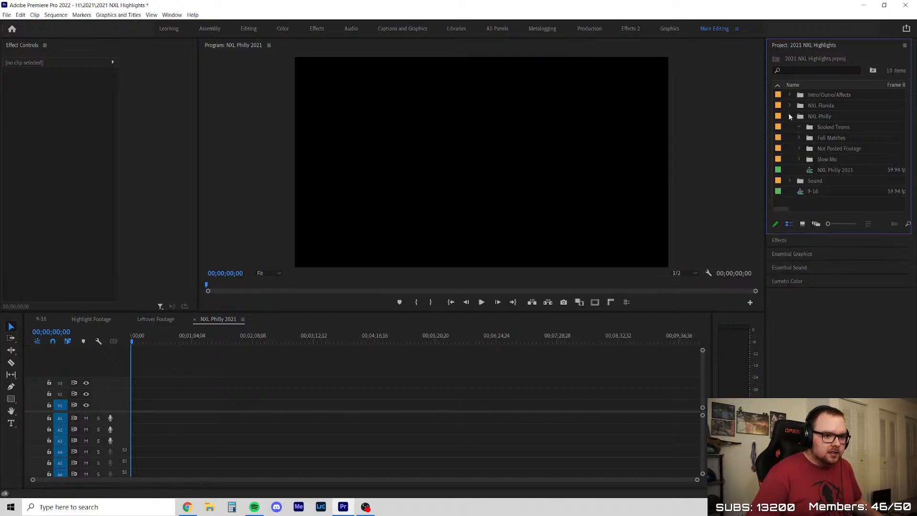
{"action": "left_click", "coordinate": [797, 108]}
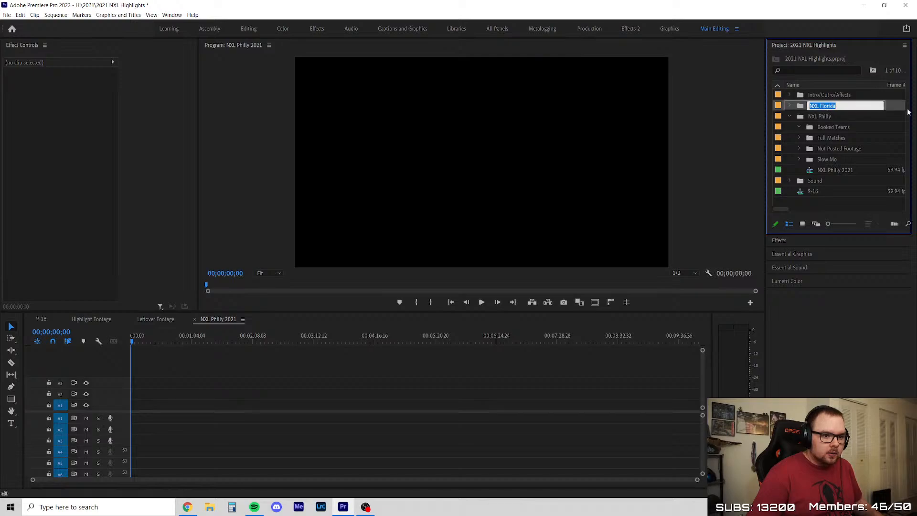
{"action": "left_click", "coordinate": [812, 117]}
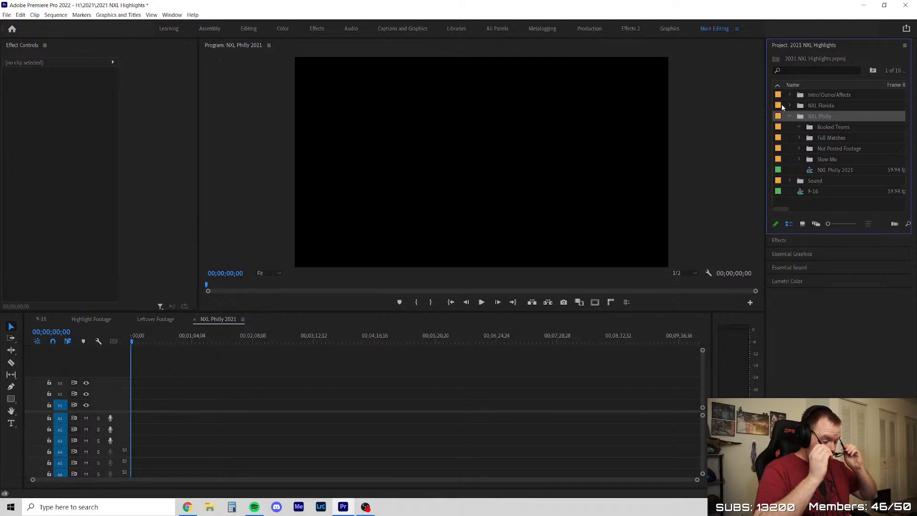
{"action": "left_click", "coordinate": [800, 138]}
{"action": "left_click", "coordinate": [800, 138]}
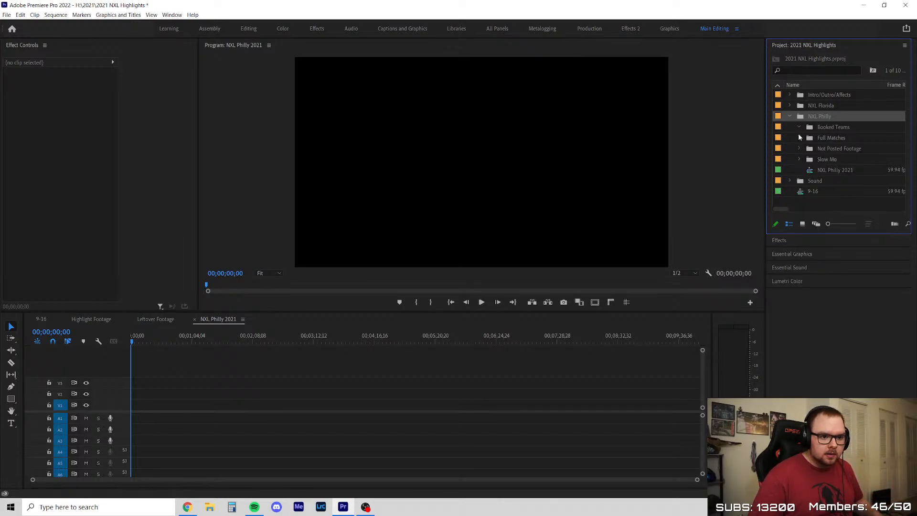
{"action": "left_click", "coordinate": [801, 126]}
{"action": "left_click", "coordinate": [801, 126]}
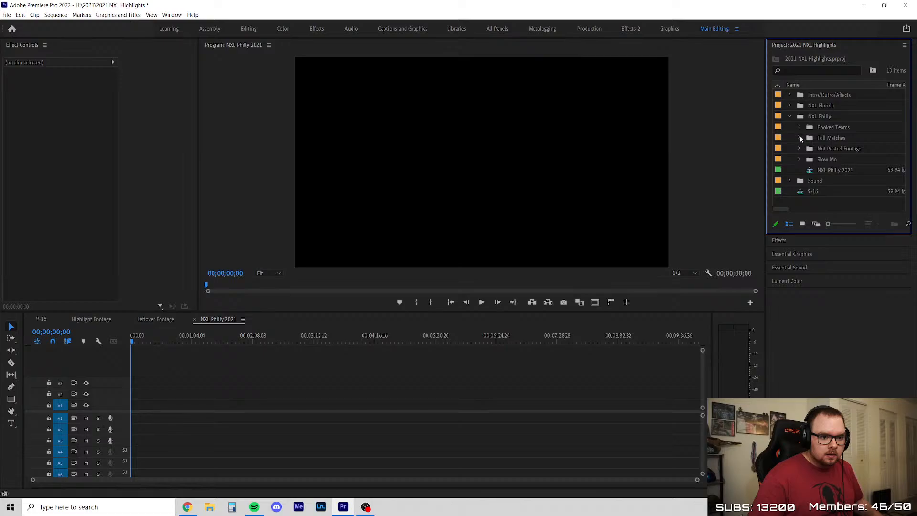
{"action": "left_click", "coordinate": [799, 138]}
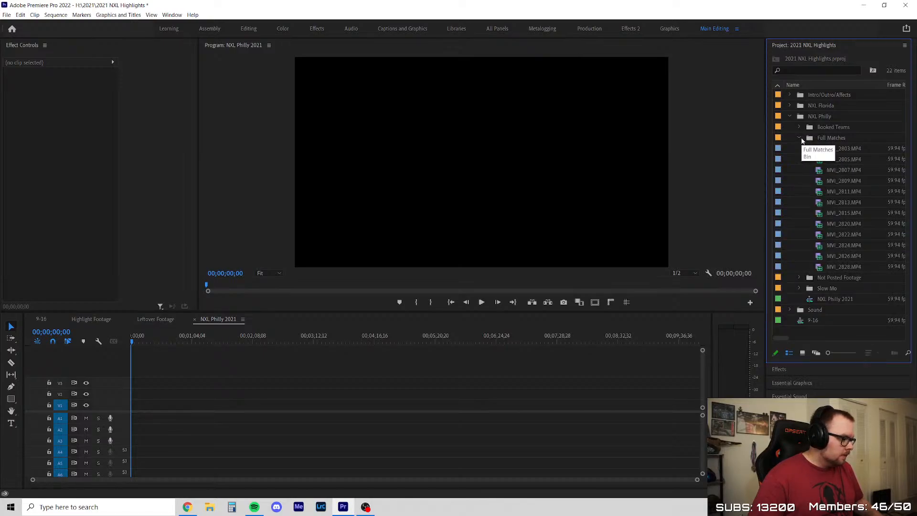
{"action": "left_click", "coordinate": [800, 139]}
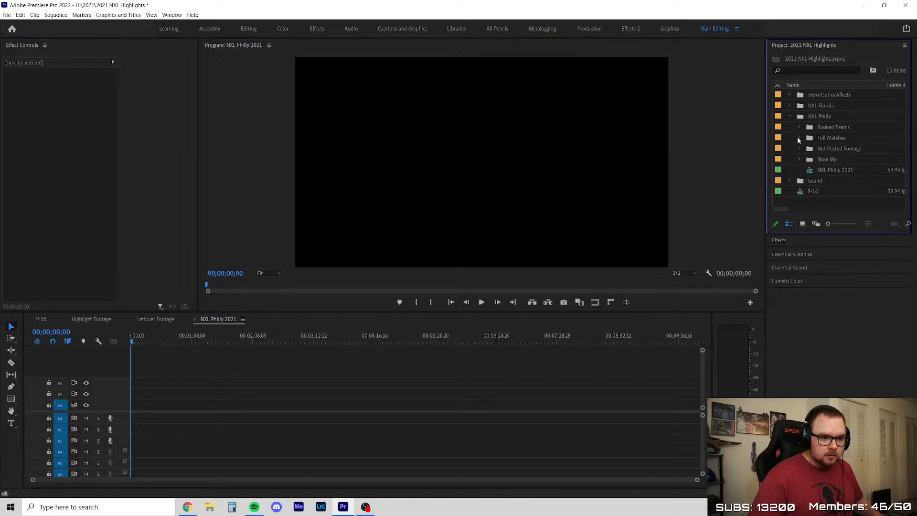
{"action": "left_click", "coordinate": [800, 149]}
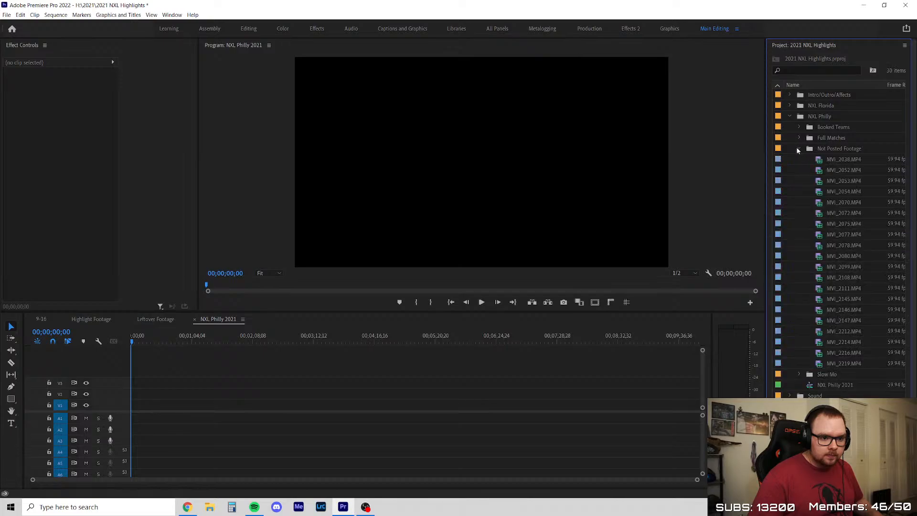
{"action": "left_click", "coordinate": [798, 147]}
Place all 20 Not Posted Footage clips, MVI_2038 through MVI_2219, on Video 1 and Audio 1 of the NXL Philly 2021 sequence
{"action": "left_click", "coordinate": [799, 149]}
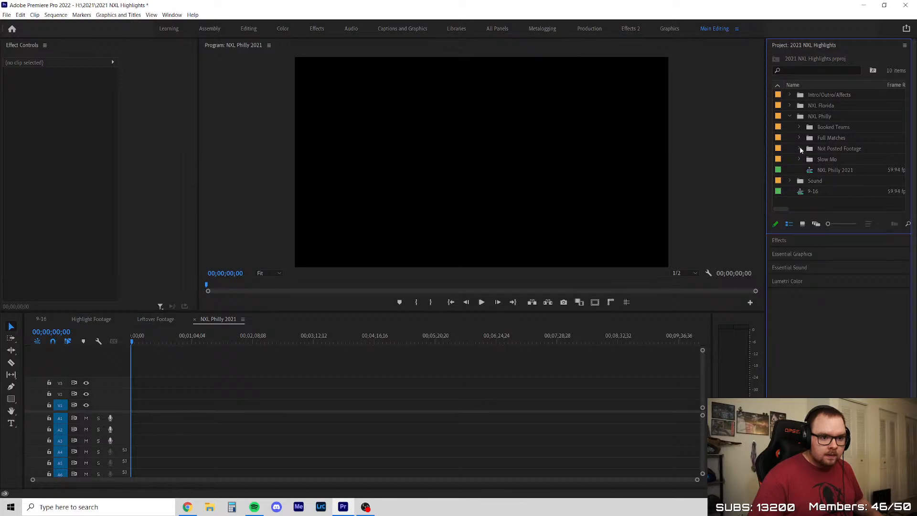
{"action": "left_click", "coordinate": [835, 163]}
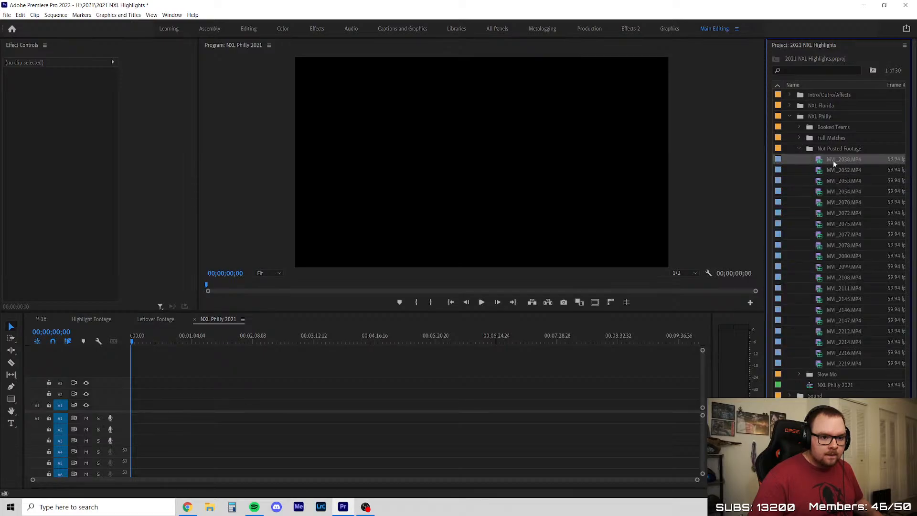
{"action": "left_click", "coordinate": [844, 363], "text": "shift"}
{"action": "left_click_drag", "start_coordinate": [844, 363], "coordinate": [122, 409]}
{"action": "scroll", "coordinate": [120, 409], "scroll_direction": "up", "scroll_amount": 5}
{"action": "scroll", "coordinate": [125, 415], "scroll_direction": "up", "scroll_amount": 3}
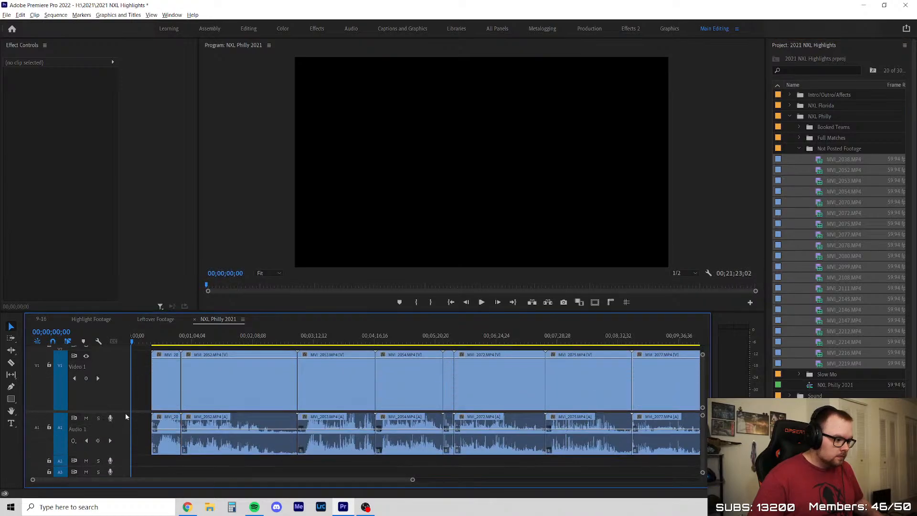
{"action": "scroll", "coordinate": [125, 414], "scroll_direction": "down", "scroll_amount": 2}
{"action": "scroll", "coordinate": [123, 386], "scroll_direction": "down", "scroll_amount": 2}
{"action": "scroll", "coordinate": [126, 430], "scroll_direction": "up", "scroll_amount": 1}
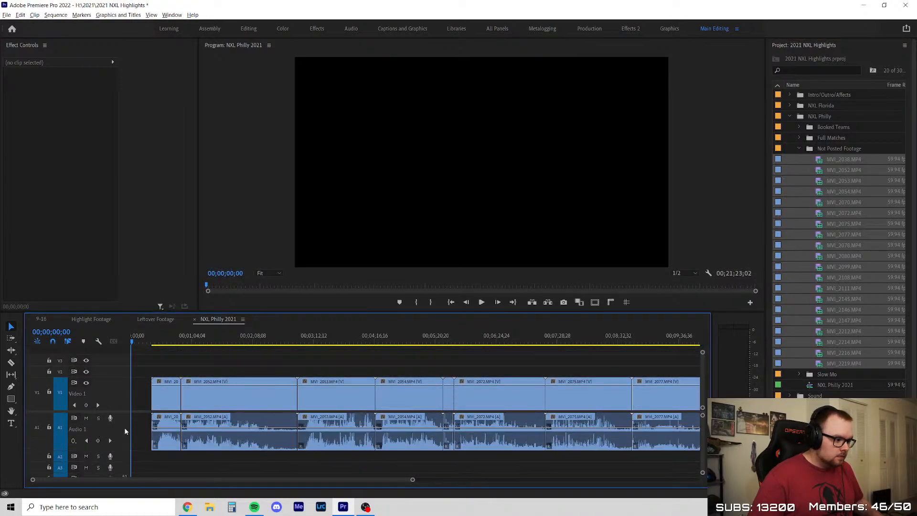
Preview the first timeline clip at 00;00;30;35, and select MVI_2111.MP4 in the Not Posted Footage bin
{"action": "left_click", "coordinate": [161, 339]}
{"action": "left_click", "coordinate": [191, 365]}
{"action": "scroll", "coordinate": [158, 401], "scroll_direction": "up", "scroll_amount": 5}
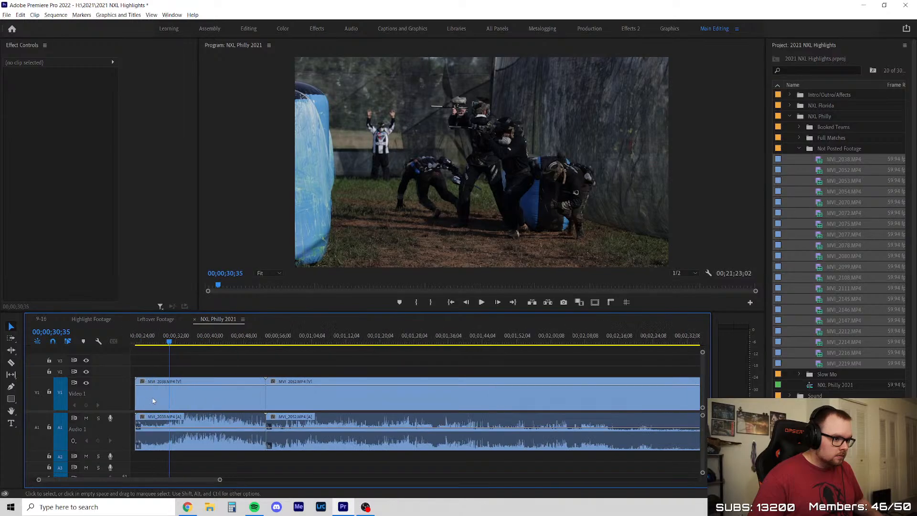
{"action": "left_click", "coordinate": [793, 191]}
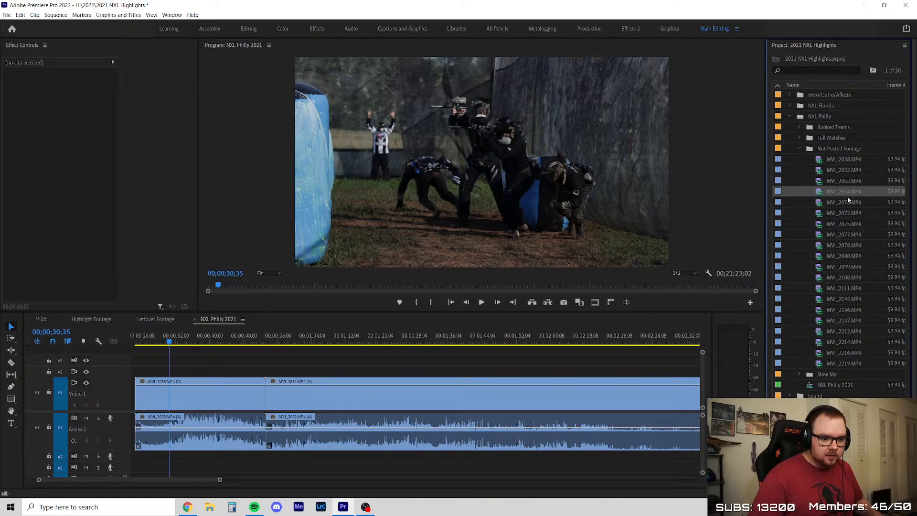
{"action": "left_click", "coordinate": [854, 288]}
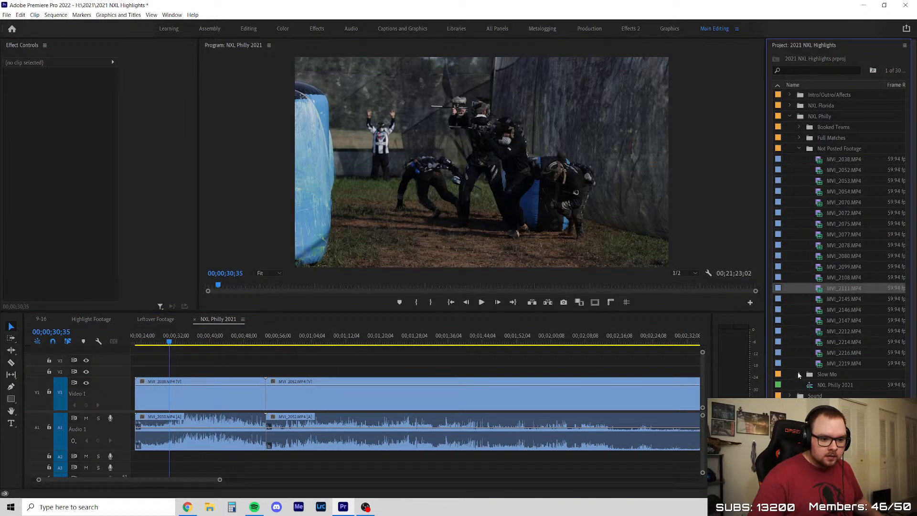
Place all 12 Full Matches clips, MVI_2803 through MVI_2828, on Video 1 and Audio 1 after the existing footage, starting at about 00;22;19
{"action": "left_click", "coordinate": [799, 148]}
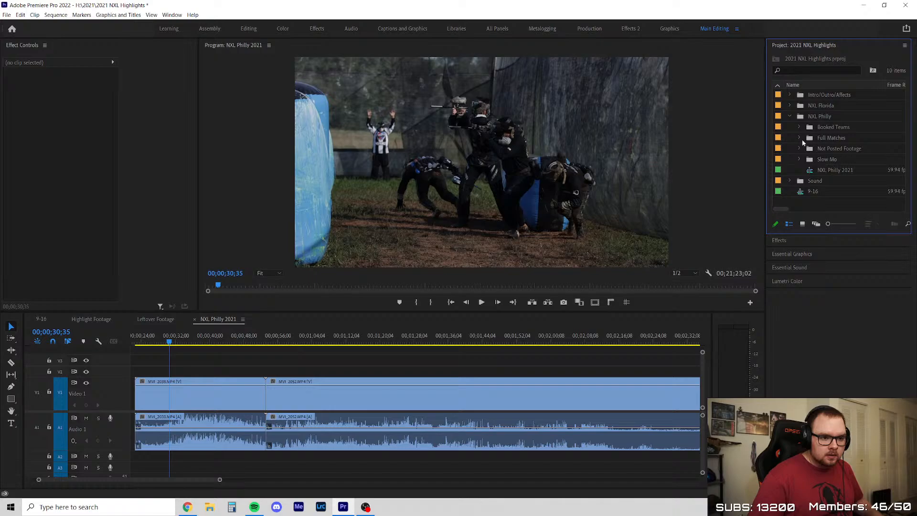
{"action": "left_click", "coordinate": [799, 138]}
{"action": "scroll", "coordinate": [342, 395], "scroll_direction": "down", "scroll_amount": 5}
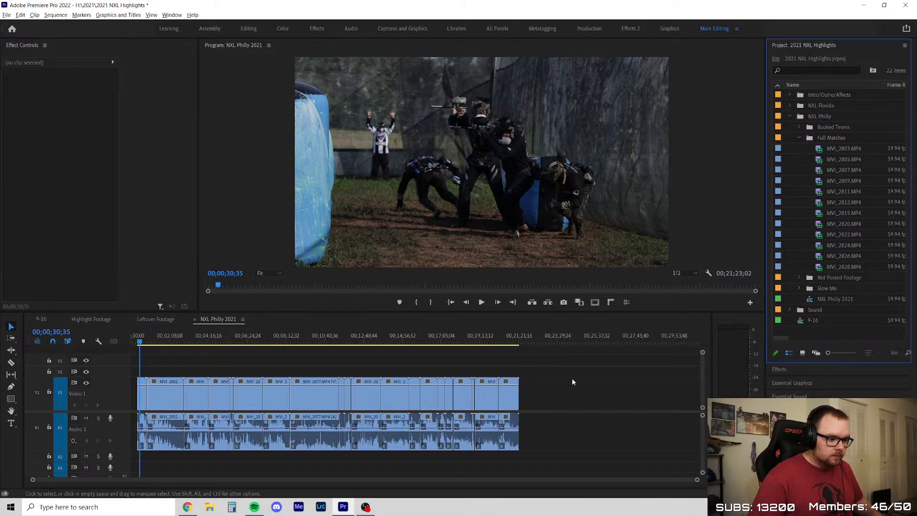
{"action": "scroll", "coordinate": [573, 382], "scroll_direction": "up", "scroll_amount": 3}
{"action": "left_click", "coordinate": [860, 149]}
{"action": "left_click", "coordinate": [844, 260], "text": "shift"}
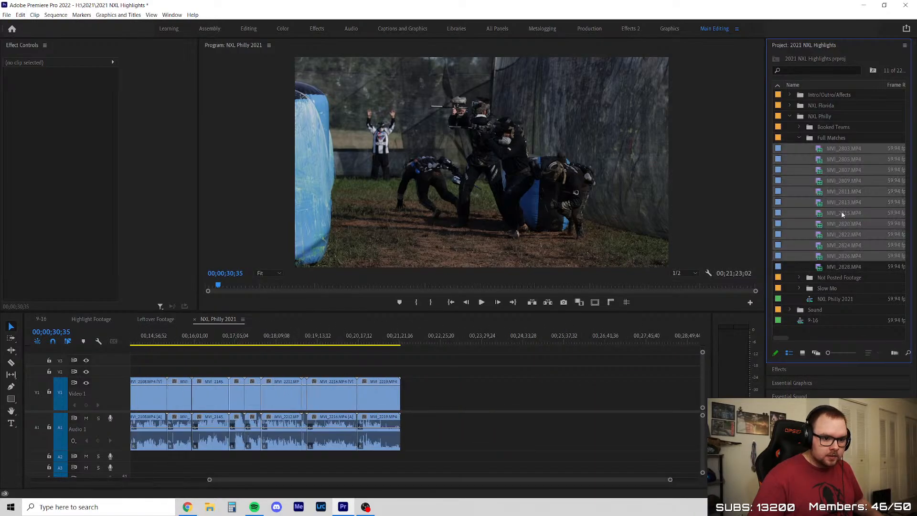
{"action": "left_click", "coordinate": [849, 266], "text": "shift"}
{"action": "left_click_drag", "start_coordinate": [849, 266], "coordinate": [451, 383]}
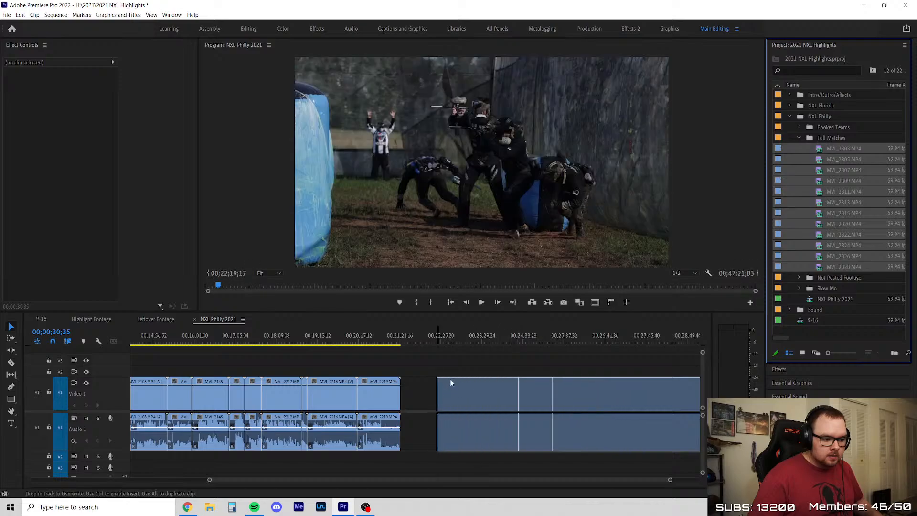
Collapse the Full Matches bin and move the playhead to the start of the first timeline clip at 00;00;22;30
{"action": "scroll", "coordinate": [455, 399], "scroll_direction": "down", "scroll_amount": 5}
{"action": "scroll", "coordinate": [136, 394], "scroll_direction": "up", "scroll_amount": 2}
{"action": "scroll", "coordinate": [223, 432], "scroll_direction": "up", "scroll_amount": 4}
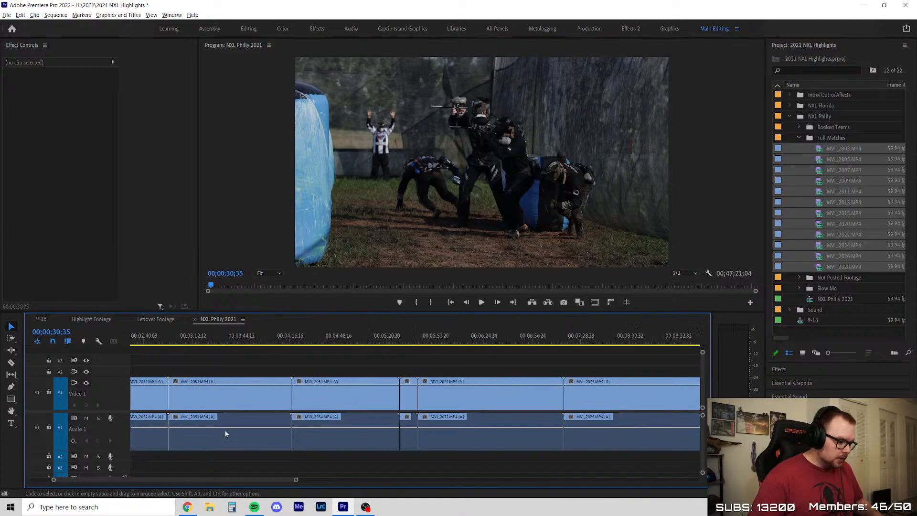
{"action": "left_click_drag", "start_coordinate": [240, 481], "coordinate": [205, 480]}
{"action": "left_click", "coordinate": [829, 150]}
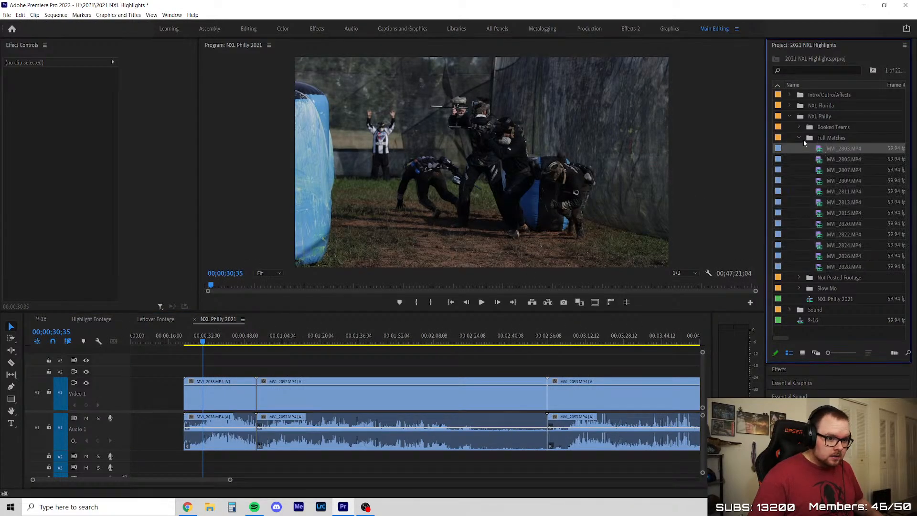
{"action": "left_click", "coordinate": [800, 138]}
{"action": "scroll", "coordinate": [196, 366], "scroll_direction": "up", "scroll_amount": 4}
{"action": "left_click", "coordinate": [164, 344]}
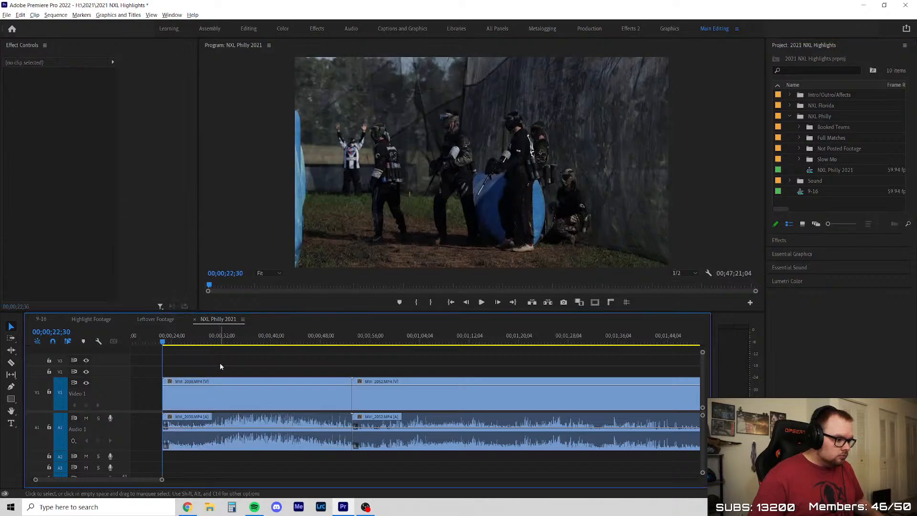
Apply the NXL Philly preset to every clip on the NXL Philly 2021 timeline
{"action": "scroll", "coordinate": [220, 363], "scroll_direction": "down", "scroll_amount": 6}
{"action": "scroll", "coordinate": [227, 364], "scroll_direction": "down", "scroll_amount": 3}
{"action": "left_click", "coordinate": [806, 47]}
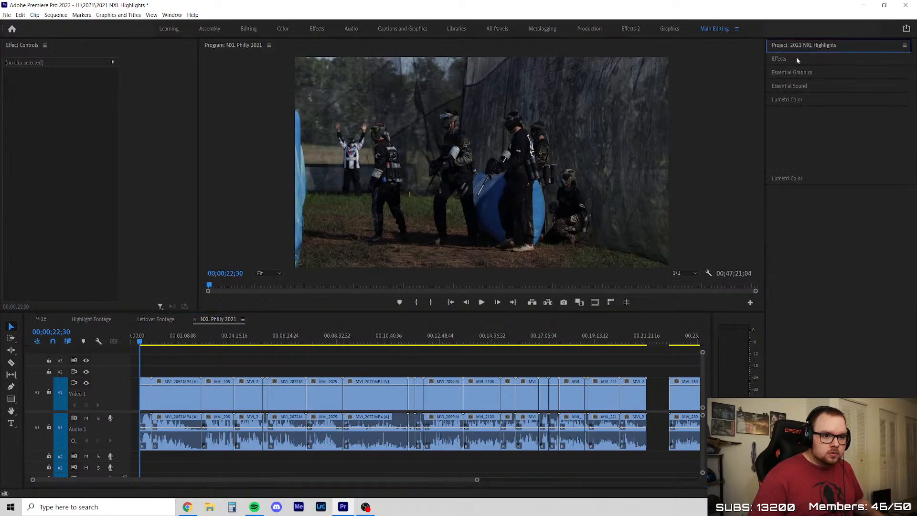
{"action": "left_click", "coordinate": [797, 59]}
{"action": "left_click", "coordinate": [772, 83]}
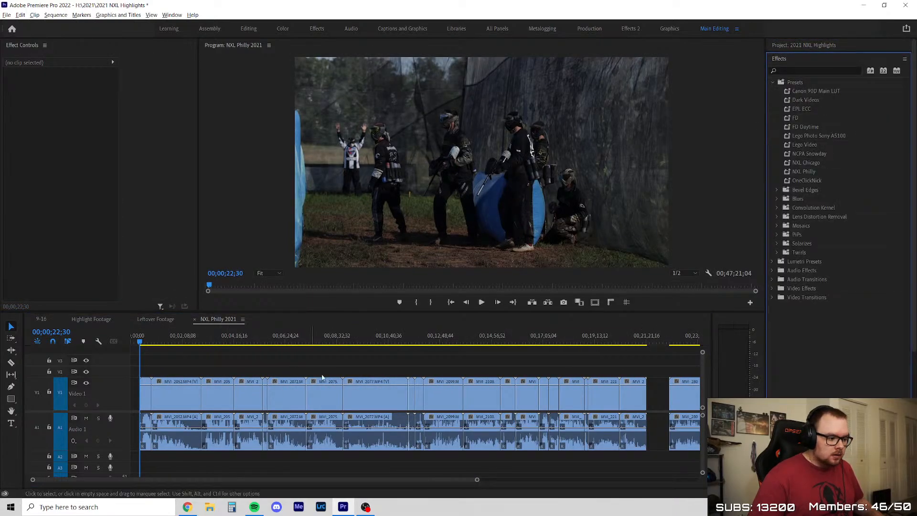
{"action": "scroll", "coordinate": [650, 370], "scroll_direction": "down", "scroll_amount": 2}
{"action": "left_click_drag", "start_coordinate": [651, 370], "coordinate": [84, 447]}
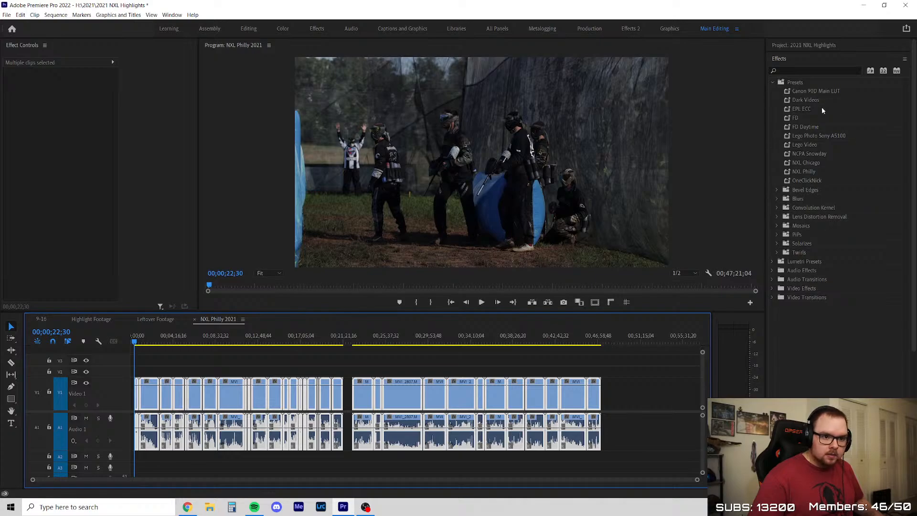
{"action": "left_click_drag", "start_coordinate": [804, 171], "coordinate": [451, 394]}
Compare MVI_2038 at 00;00;26;53 with its Lumetri Color effect switched off and on
{"action": "scroll", "coordinate": [256, 382], "scroll_direction": "up", "scroll_amount": 7}
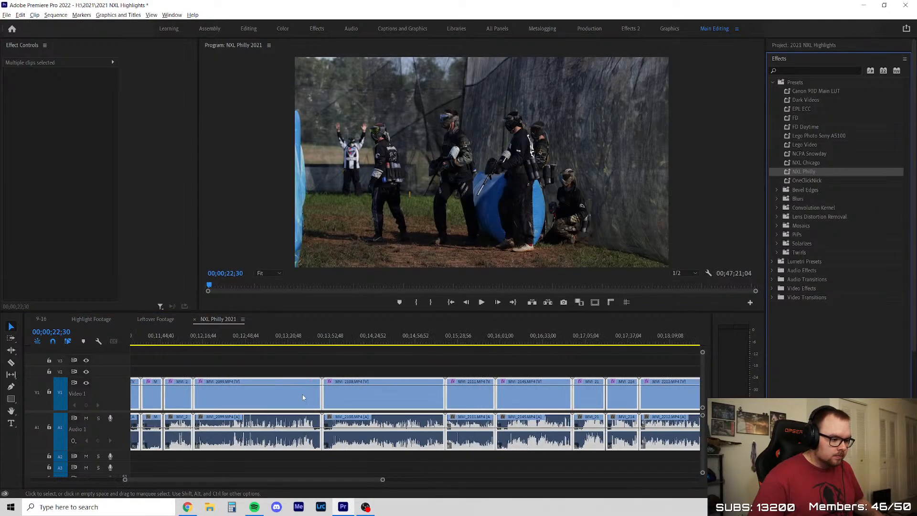
{"action": "left_click_drag", "start_coordinate": [233, 479], "coordinate": [117, 480]}
{"action": "scroll", "coordinate": [216, 379], "scroll_direction": "up", "scroll_amount": 4}
{"action": "left_click", "coordinate": [287, 354]}
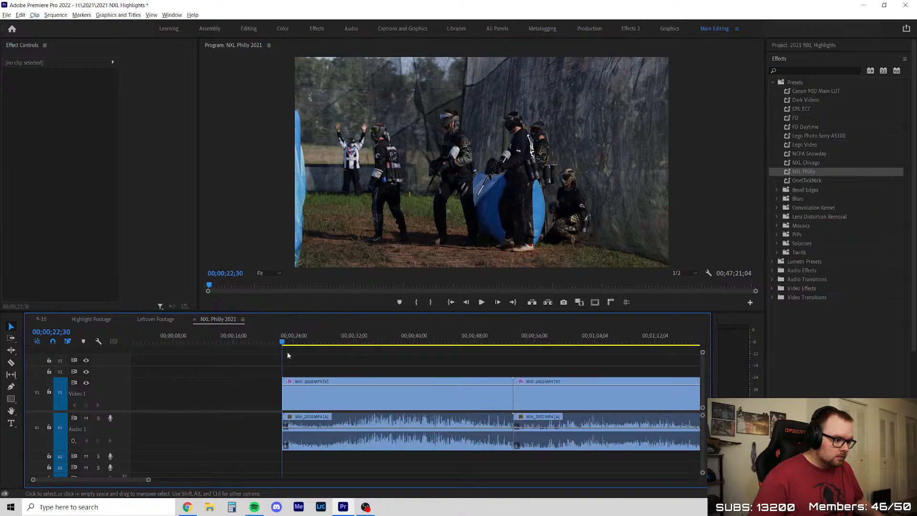
{"action": "left_click", "coordinate": [314, 342]}
{"action": "left_click", "coordinate": [14, 204]}
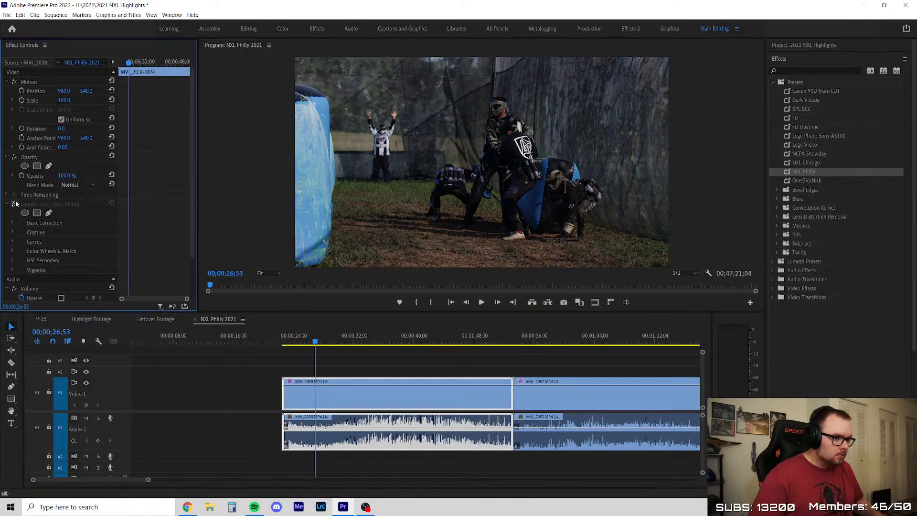
{"action": "left_click", "coordinate": [14, 204]}
Play the opening of MVI_2038 and enlarge the Program Monitor by making the timeline area shorter
{"action": "scroll", "coordinate": [300, 362], "scroll_direction": "up", "scroll_amount": 3}
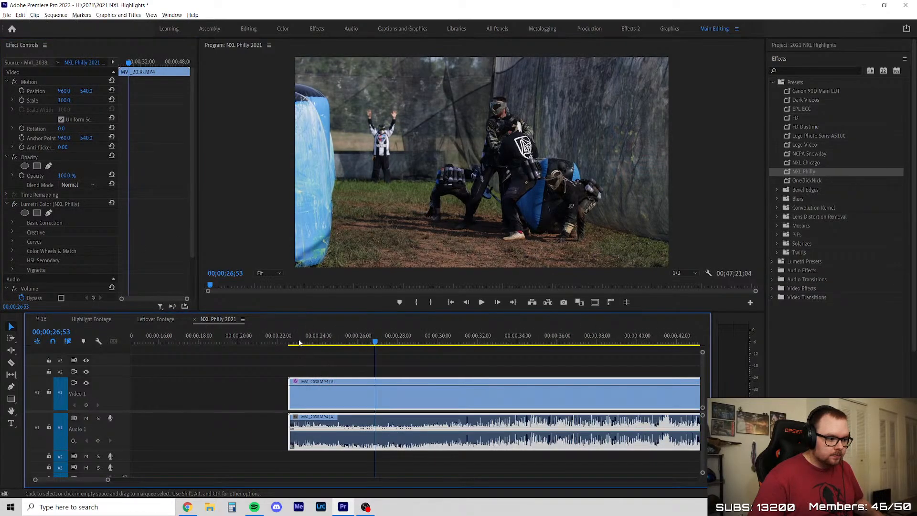
{"action": "left_click", "coordinate": [300, 342]}
{"action": "left_click", "coordinate": [359, 366]}
{"action": "key", "text": "space"}
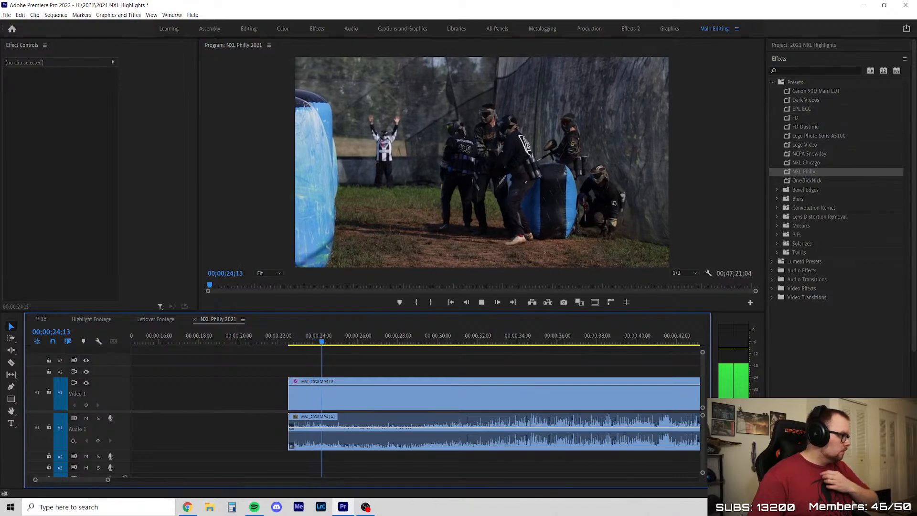
{"action": "key", "text": "space"}
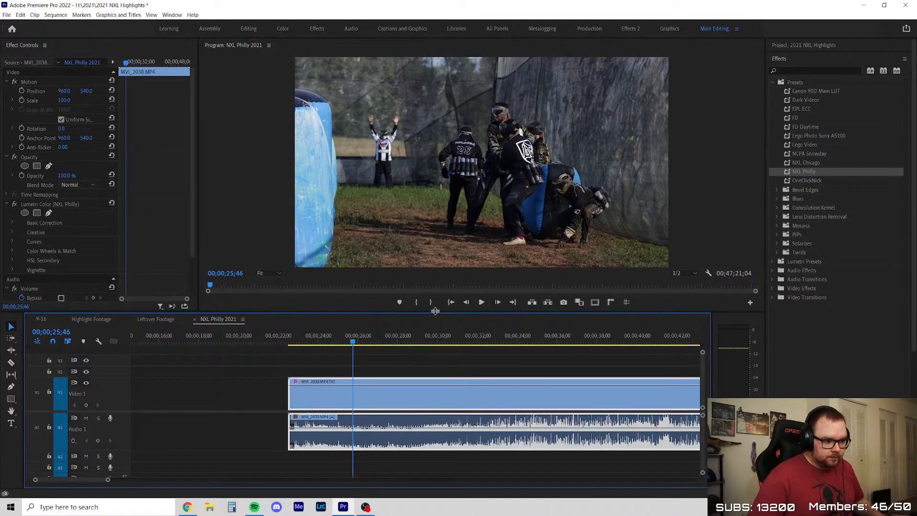
{"action": "left_click_drag", "start_coordinate": [435, 311], "coordinate": [436, 330]}
{"action": "key", "text": "space"}
{"action": "scroll", "coordinate": [246, 395], "scroll_direction": "down", "scroll_amount": 2}
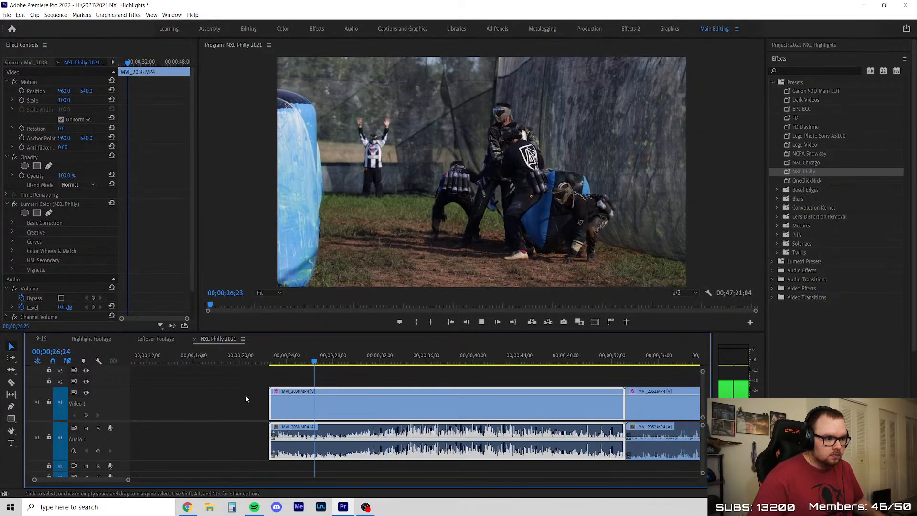
{"action": "key", "text": "space"}
Bring back the project bins, replay the opening of MVI_2038 and trim the clip's start to 00;00;27;47
{"action": "left_click", "coordinate": [789, 47]}
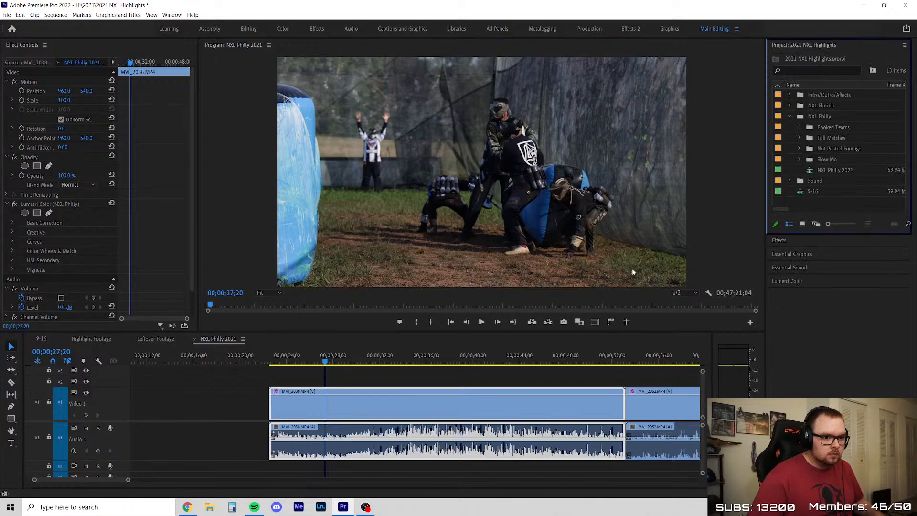
{"action": "left_click", "coordinate": [397, 373]}
{"action": "key", "text": "space"}
{"action": "scroll", "coordinate": [324, 381], "scroll_direction": "up", "scroll_amount": 2}
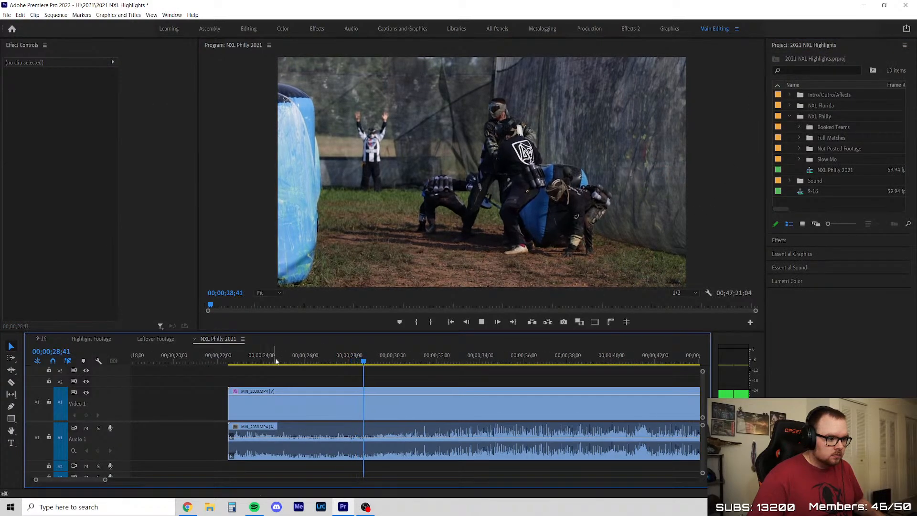
{"action": "mouse_move", "coordinate": [276, 360]}
{"action": "left_mouse_down"}
{"action": "mouse_move", "coordinate": [313, 356]}
{"action": "mouse_move", "coordinate": [268, 364]}
{"action": "mouse_move", "coordinate": [286, 364]}
{"action": "left_mouse_up"}
{"action": "key", "text": "space"}
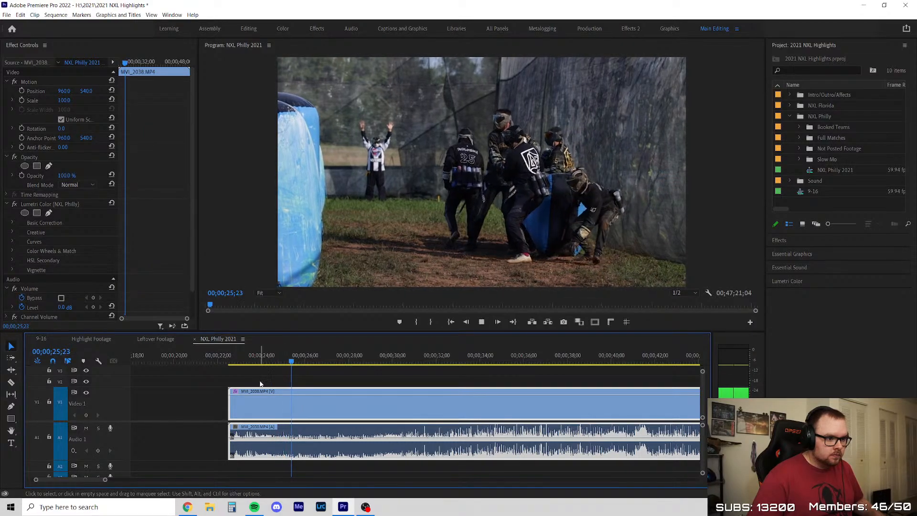
{"action": "scroll", "coordinate": [260, 384], "scroll_direction": "down", "scroll_amount": 4}
{"action": "scroll", "coordinate": [313, 395], "scroll_direction": "up", "scroll_amount": 3}
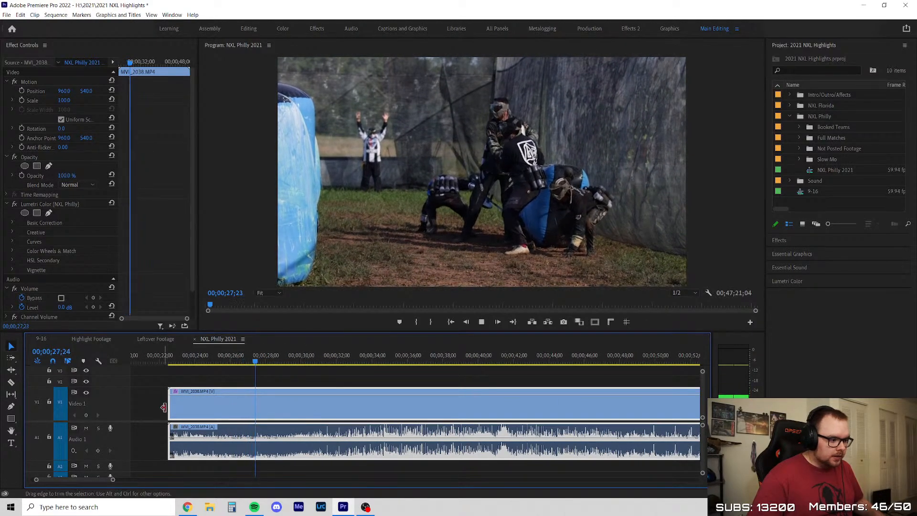
{"action": "left_click_drag", "start_coordinate": [163, 408], "coordinate": [262, 406]}
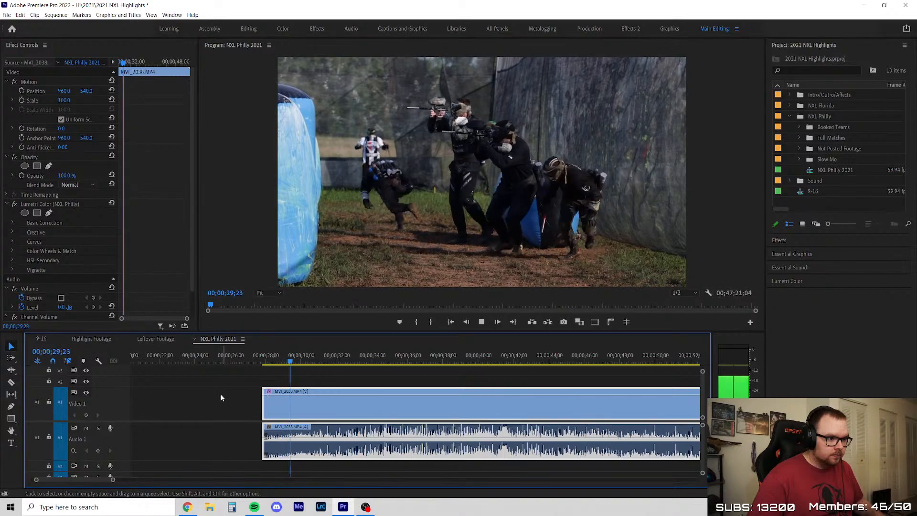
Play on through the trimmed MVI_2038 clip and split it at 00;00;33;12
{"action": "left_click", "coordinate": [217, 399]}
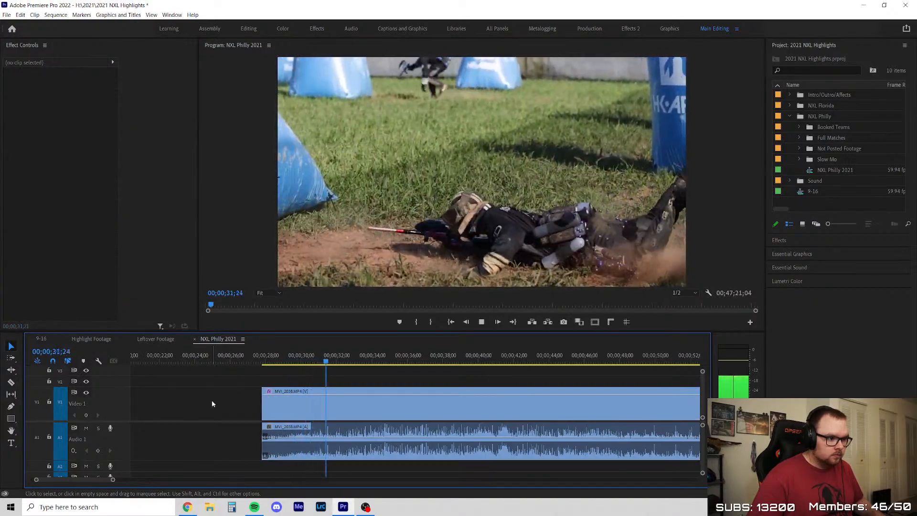
{"action": "scroll", "coordinate": [221, 400], "scroll_direction": "down", "scroll_amount": 3}
{"action": "scroll", "coordinate": [264, 406], "scroll_direction": "up", "scroll_amount": 3}
{"action": "key", "text": "space"}
{"action": "key", "text": "c"}
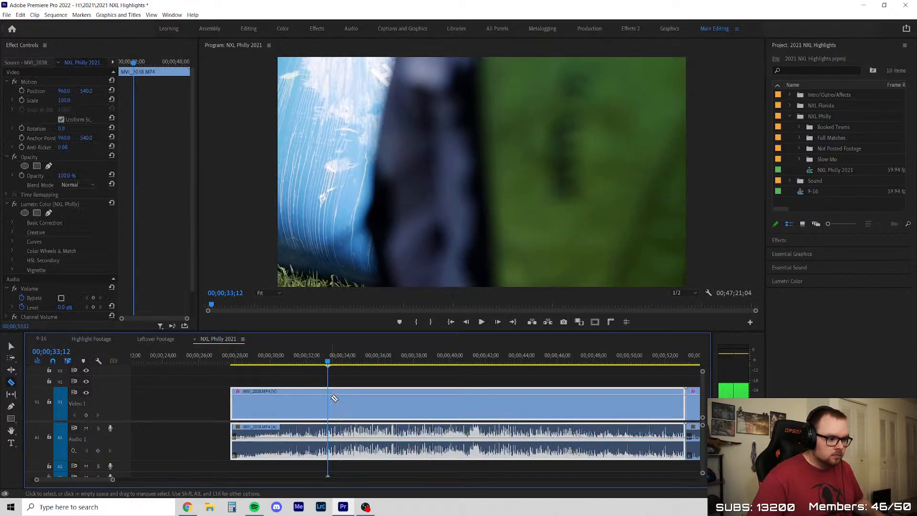
{"action": "left_click", "coordinate": [331, 398]}
{"action": "key", "text": "v"}
Review the first MVI_2038 segment, stepping frame by frame through the dive from 00;00;30;52 to about 00;00;31;23, and play it to its end
{"action": "left_click", "coordinate": [261, 362]}
{"action": "scroll", "coordinate": [265, 389], "scroll_direction": "up", "scroll_amount": 3}
{"action": "left_click_drag", "start_coordinate": [261, 362], "coordinate": [302, 364]}
{"action": "key", "text": "space"}
{"action": "key", "text": "space"}
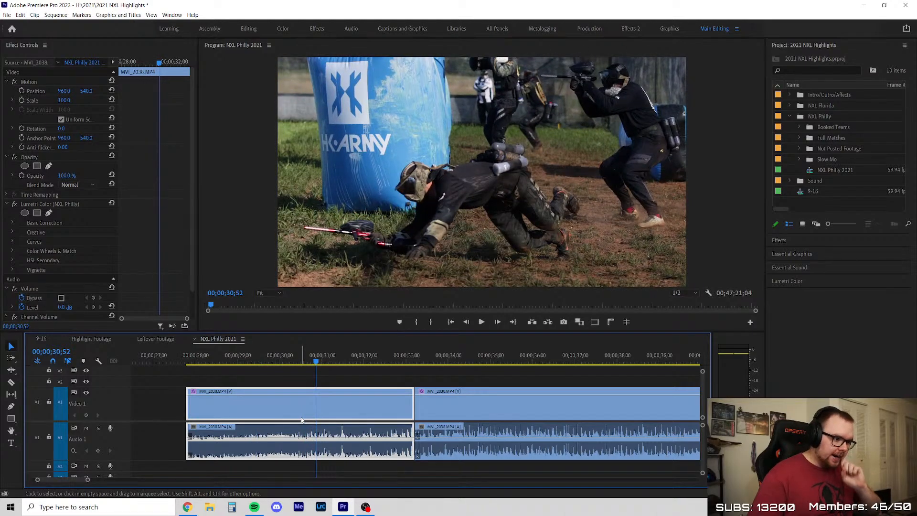
{"action": "key", "text": "Right"}
{"action": "key", "text": "Right"}
{"action": "key", "text": "Right"}
{"action": "key", "text": "Right"}
{"action": "key", "text": "Right"}
{"action": "key", "text": "Right"}
{"action": "key", "text": "Right"}
{"action": "key", "text": "Right"}
{"action": "key", "text": "Right"}
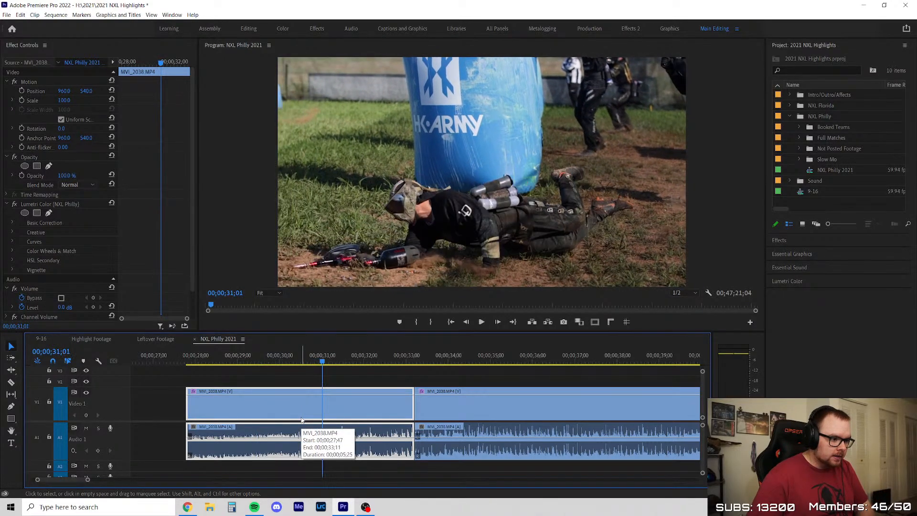
{"action": "key", "text": "Right"}
{"action": "key", "text": "Right"}
{"action": "key", "text": "Right"}
{"action": "key", "text": "Right"}
{"action": "key", "text": "Right"}
{"action": "key", "text": "Right"}
{"action": "key", "text": "Right"}
{"action": "key", "text": "Right"}
{"action": "key", "text": "Right"}
{"action": "key", "text": "Right"}
{"action": "key", "text": "Right"}
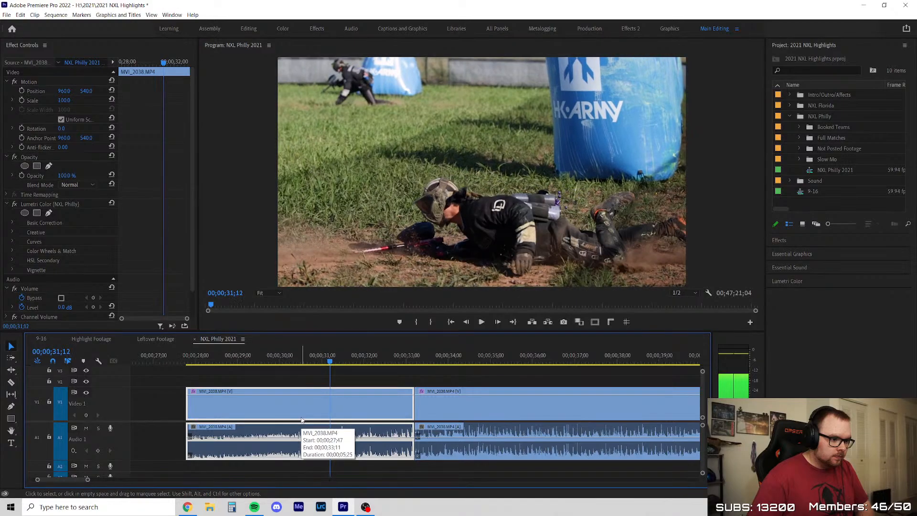
{"action": "key", "text": "Right"}
{"action": "key", "text": "Right"}
{"action": "key", "text": "Right"}
{"action": "key", "text": "Right"}
{"action": "key", "text": "Right"}
{"action": "key", "text": "Right"}
{"action": "key", "text": "Right"}
{"action": "key", "text": "Right"}
{"action": "key", "text": "Right"}
{"action": "key", "text": "Right"}
{"action": "key", "text": "Right"}
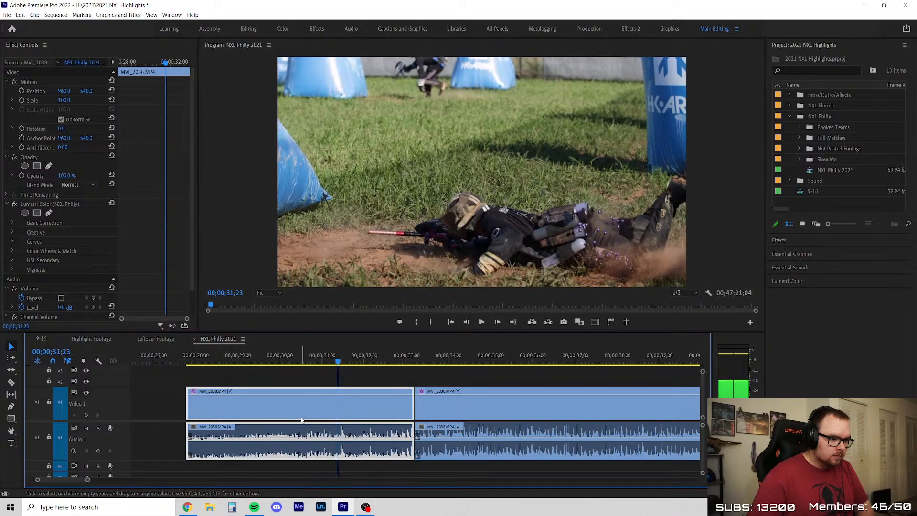
{"action": "key", "text": "Right"}
{"action": "key", "text": "Right"}
{"action": "key", "text": "space"}
{"action": "scroll", "coordinate": [271, 429], "scroll_direction": "down", "scroll_amount": 5}
{"action": "scroll", "coordinate": [450, 386], "scroll_direction": "up", "scroll_amount": 4}
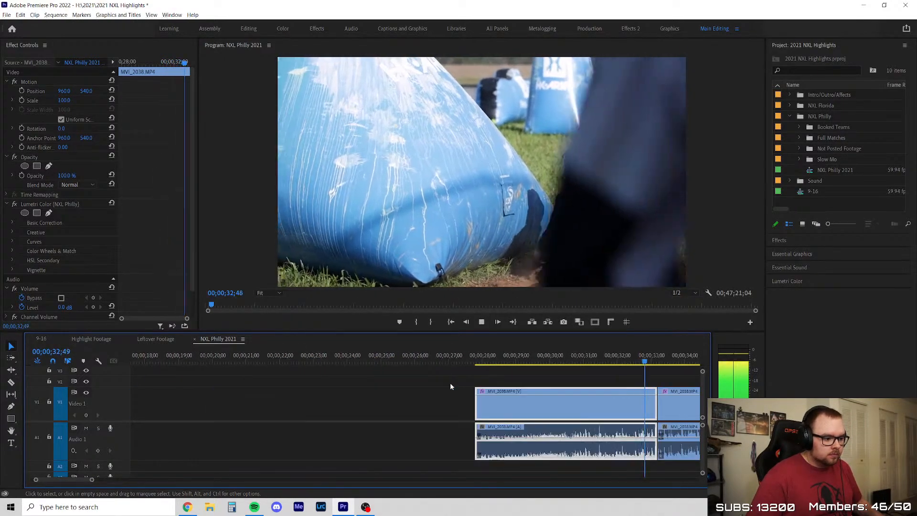
Play the opening of the second MVI_2038 segment and scrub through it to look for usable action
{"action": "scroll", "coordinate": [202, 397], "scroll_direction": "down", "scroll_amount": 4}
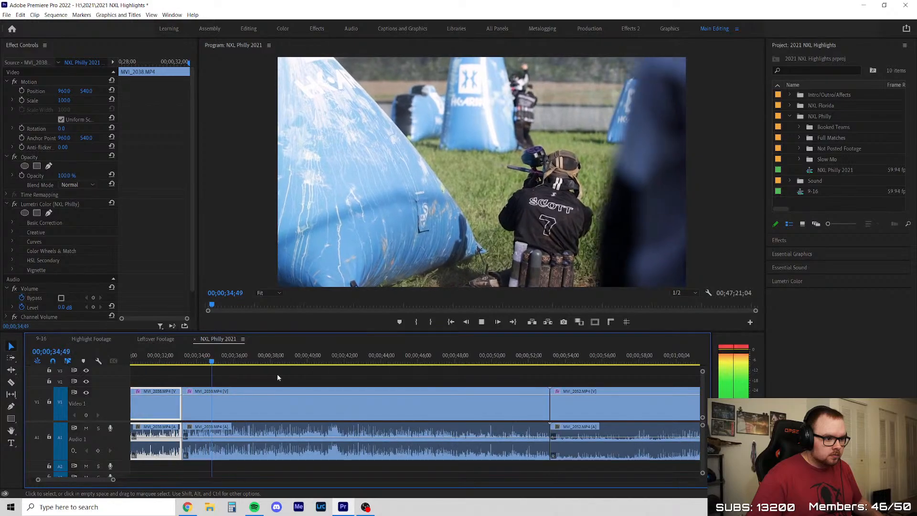
{"action": "left_click", "coordinate": [276, 371]}
{"action": "scroll", "coordinate": [251, 392], "scroll_direction": "up", "scroll_amount": 2}
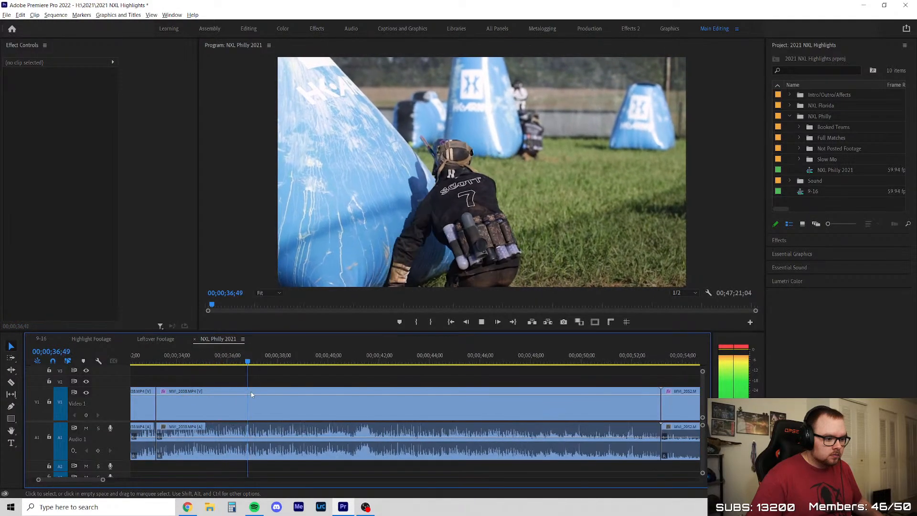
{"action": "scroll", "coordinate": [251, 392], "scroll_direction": "down", "scroll_amount": 3}
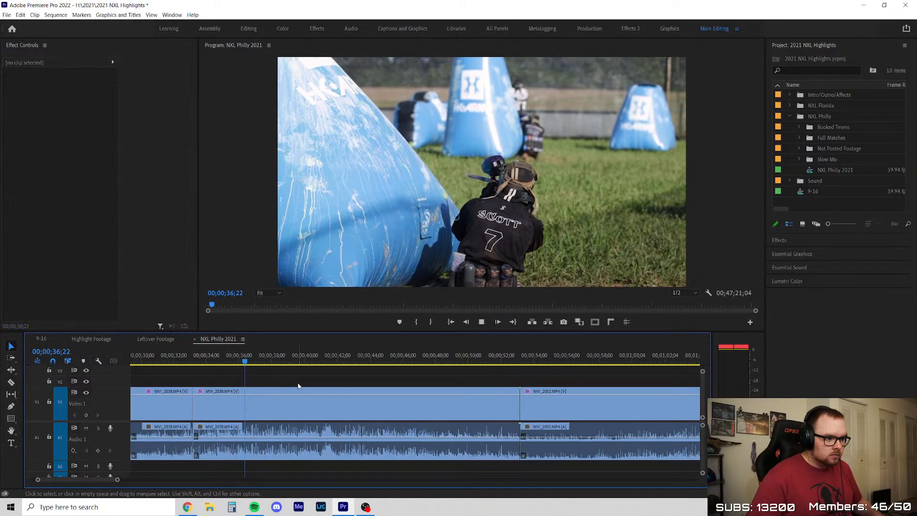
{"action": "left_click", "coordinate": [239, 398]}
{"action": "left_click", "coordinate": [222, 359]}
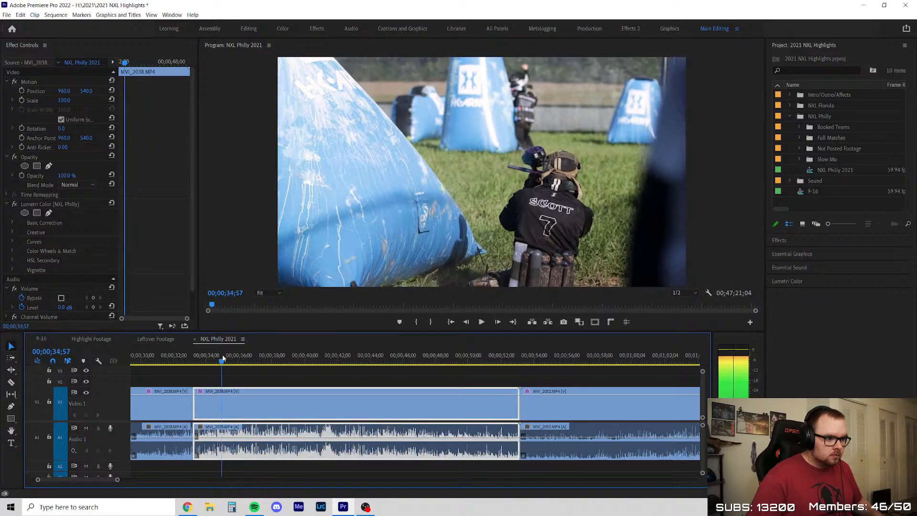
{"action": "left_click_drag", "start_coordinate": [223, 359], "coordinate": [300, 362]}
{"action": "key", "text": "space"}
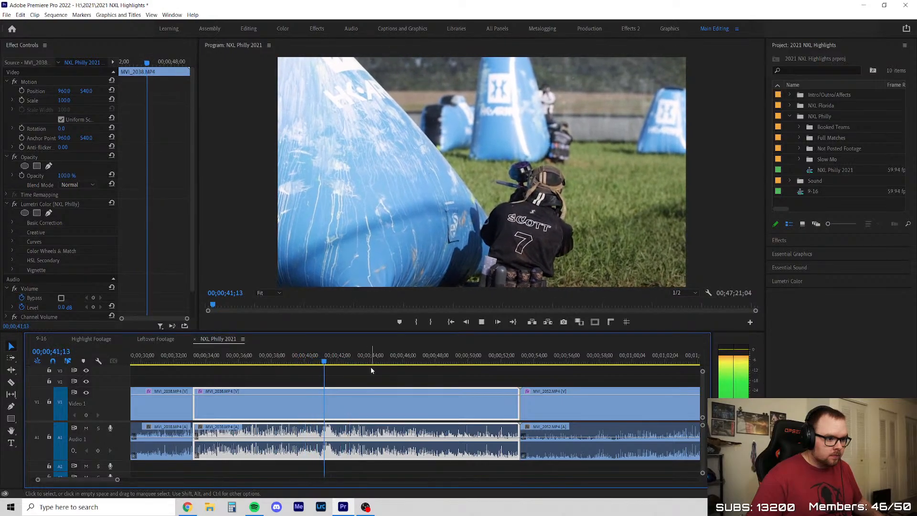
Play the rest of the second MVI_2038 segment through its end and into the start of MVI_2052
{"action": "left_click", "coordinate": [371, 367]}
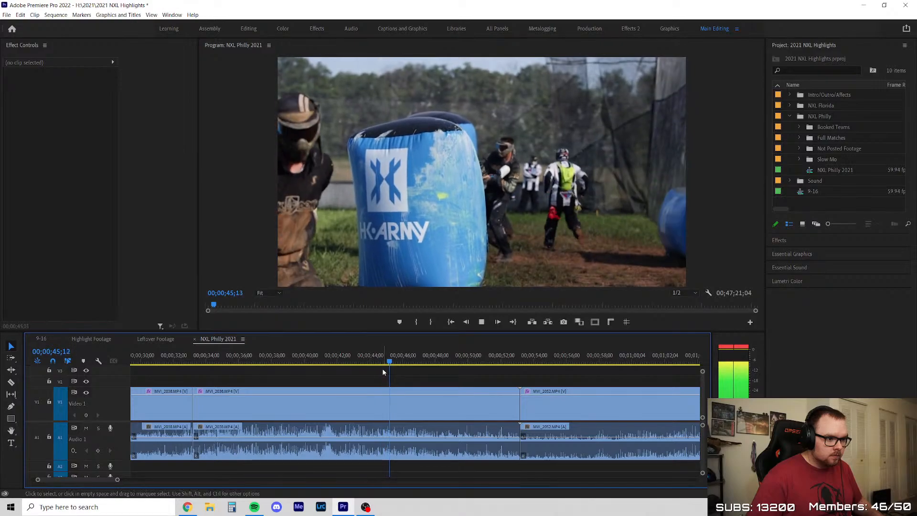
{"action": "scroll", "coordinate": [352, 373], "scroll_direction": "down", "scroll_amount": 3}
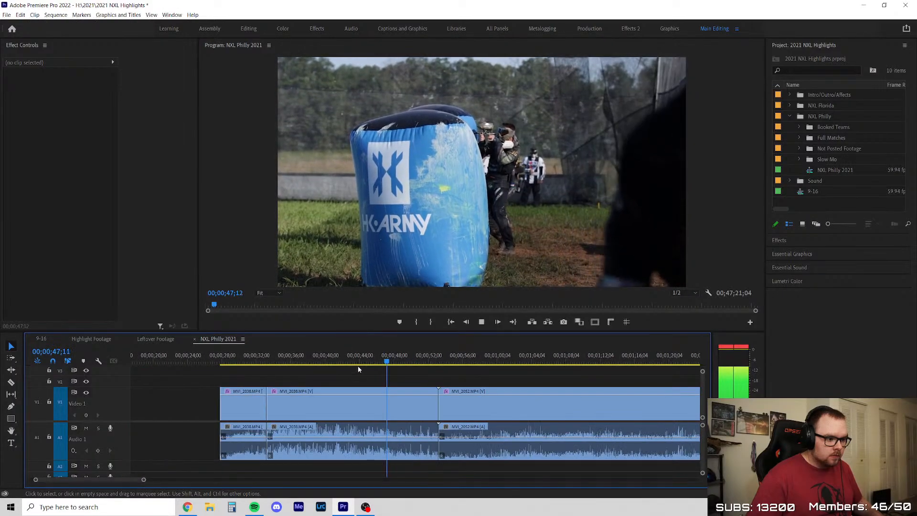
{"action": "scroll", "coordinate": [311, 370], "scroll_direction": "up", "scroll_amount": 1}
{"action": "scroll", "coordinate": [292, 398], "scroll_direction": "down", "scroll_amount": 3}
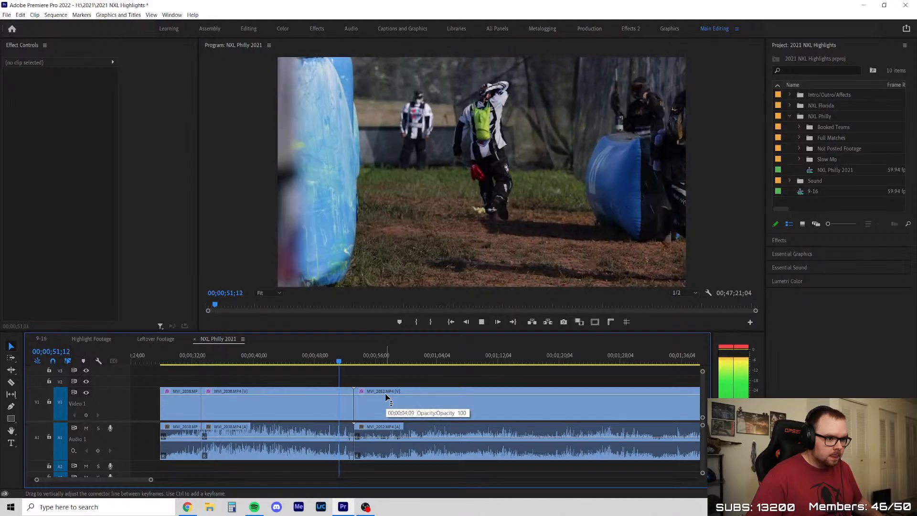
{"action": "scroll", "coordinate": [337, 400], "scroll_direction": "down", "scroll_amount": 2}
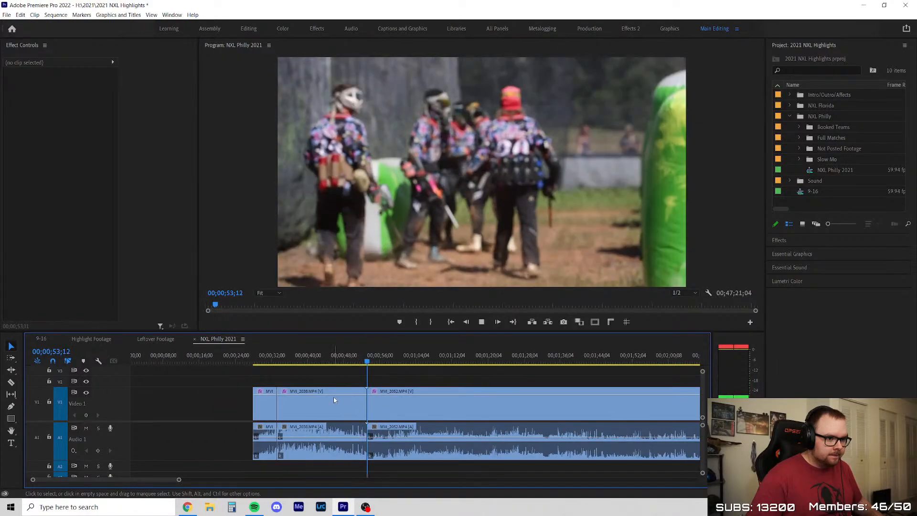
{"action": "scroll", "coordinate": [364, 406], "scroll_direction": "down", "scroll_amount": 3}
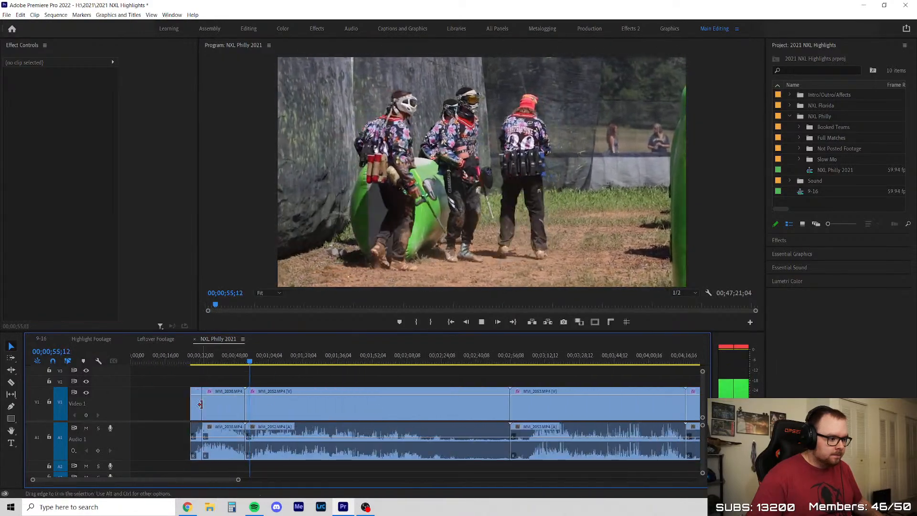
Recheck the ending of the second MVI_2038 segment and ripple-delete that segment so MVI_2052 follows directly at 00;00;33;12
{"action": "left_click", "coordinate": [223, 406]}
{"action": "left_click", "coordinate": [236, 361]}
{"action": "scroll", "coordinate": [219, 383], "scroll_direction": "up", "scroll_amount": 5}
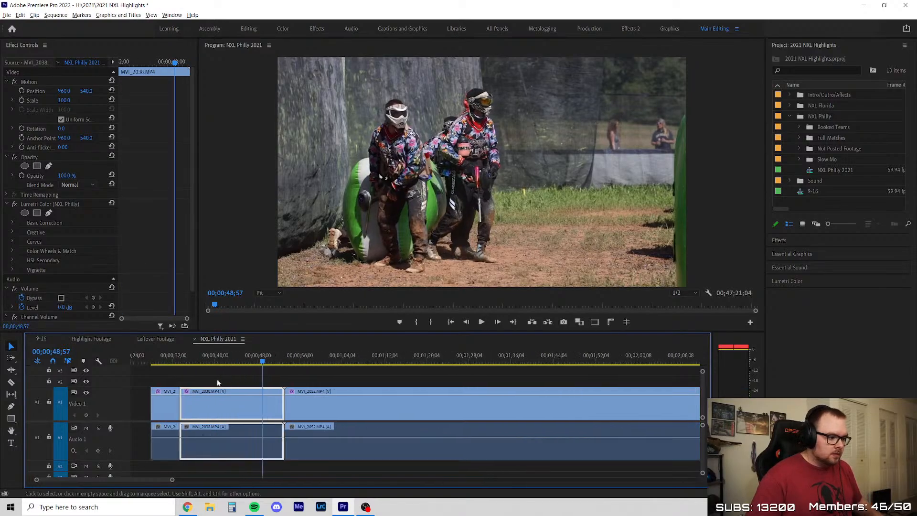
{"action": "left_click_drag", "start_coordinate": [340, 362], "coordinate": [392, 362]}
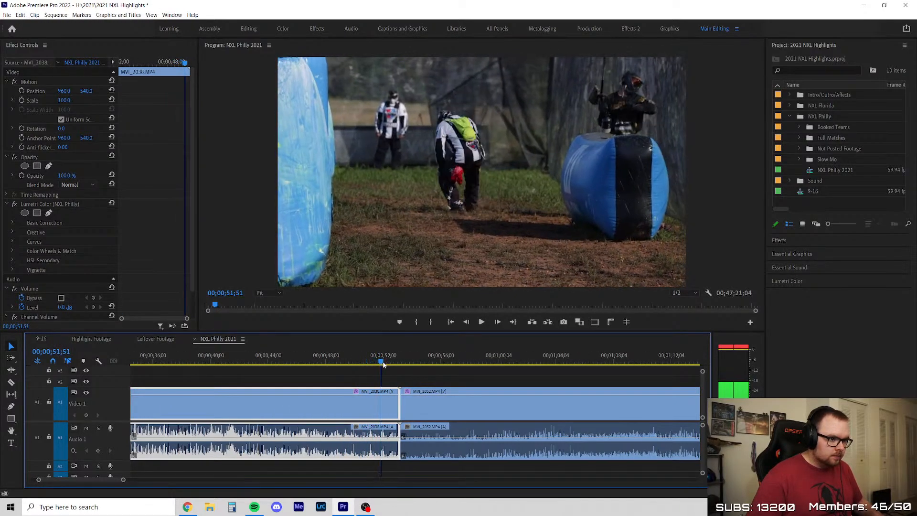
{"action": "key", "text": "Delete"}
{"action": "left_click", "coordinate": [344, 403]}
{"action": "key", "text": "Delete"}
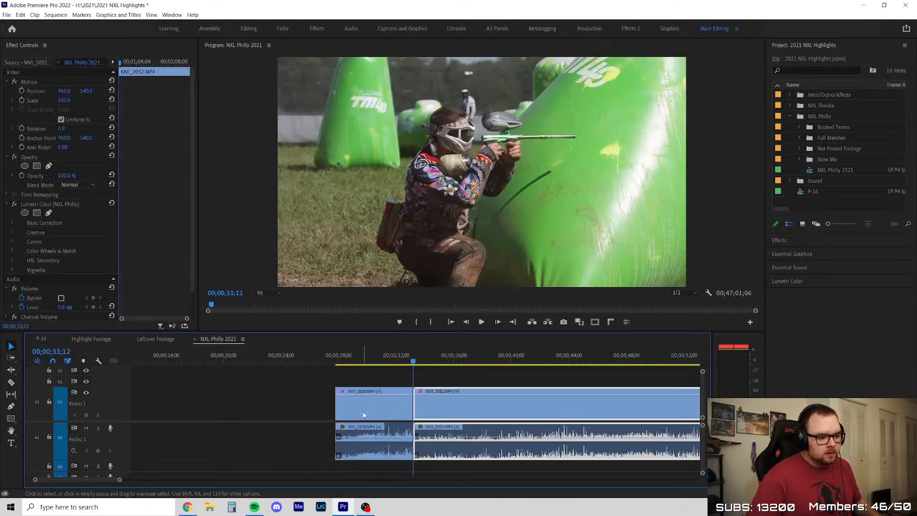
Play the opening of MVI_2052 from 00;00;33;12
{"action": "key", "text": "space"}
{"action": "scroll", "coordinate": [228, 432], "scroll_direction": "down", "scroll_amount": 4}
{"action": "left_click", "coordinate": [340, 384]}
{"action": "scroll", "coordinate": [348, 397], "scroll_direction": "down", "scroll_amount": 2}
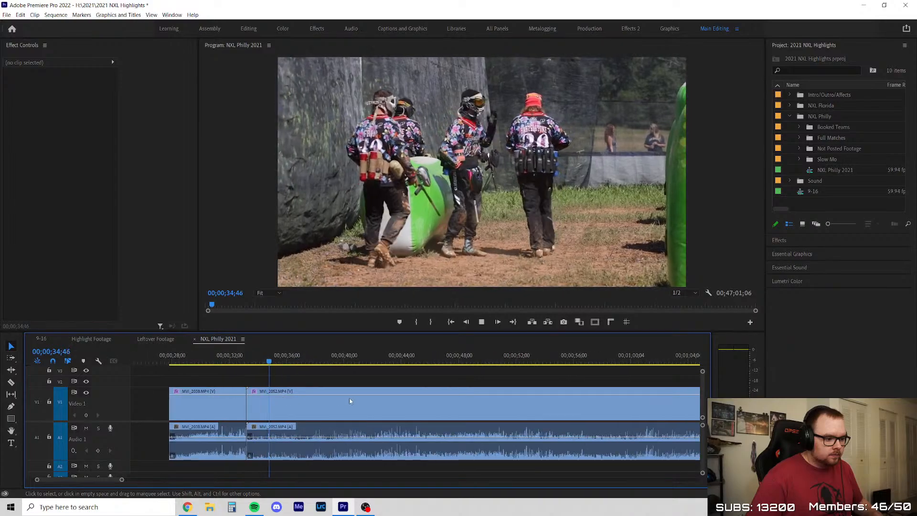
Set the audio channels of all clips in the sequence so the left source channel feeds both left and right outputs
{"action": "left_click", "coordinate": [202, 405]}
{"action": "scroll", "coordinate": [285, 402], "scroll_direction": "down", "scroll_amount": 4}
{"action": "scroll", "coordinate": [284, 402], "scroll_direction": "down", "scroll_amount": 3}
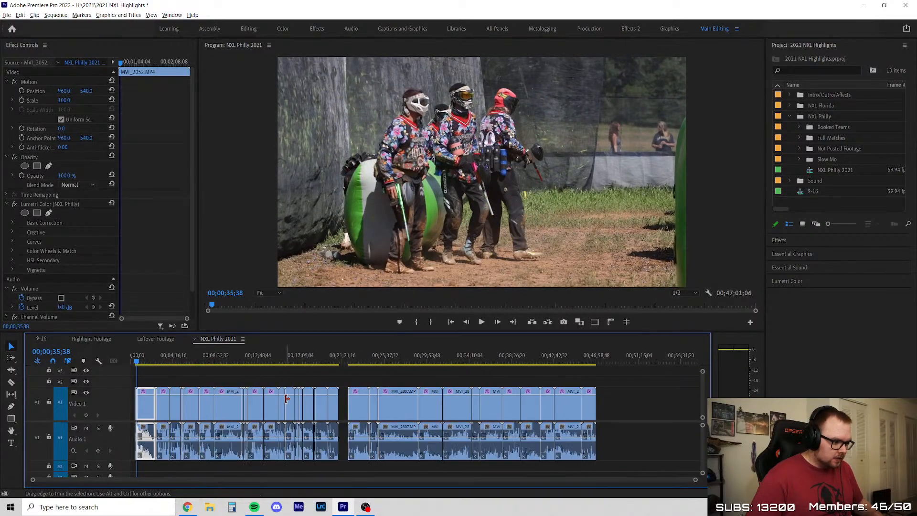
{"action": "left_click_drag", "start_coordinate": [635, 402], "coordinate": [133, 442]}
{"action": "right_click", "coordinate": [255, 406]}
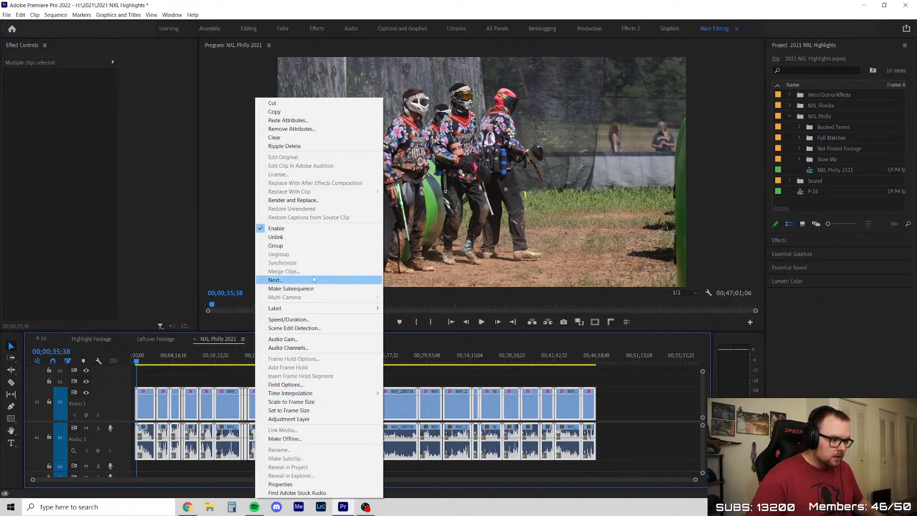
{"action": "left_click", "coordinate": [288, 348]}
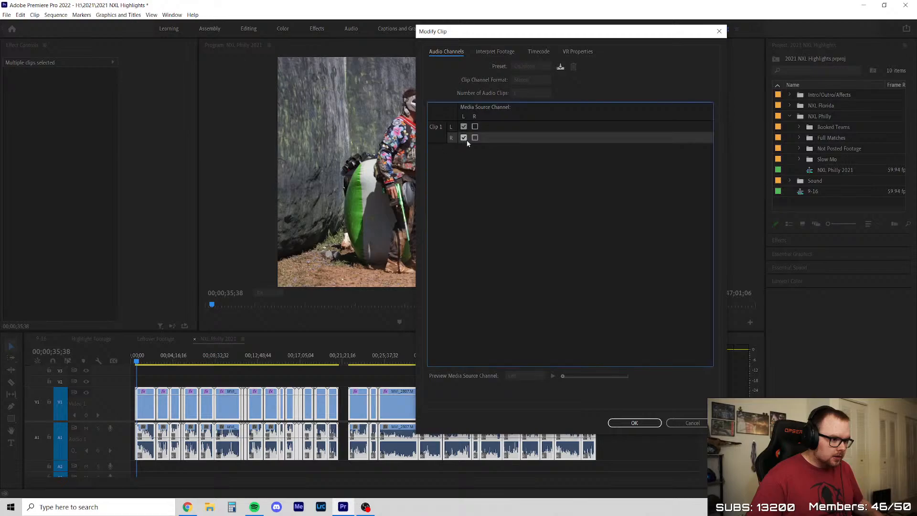
{"action": "left_click", "coordinate": [636, 423]}
Play MVI_2052 from 00;00;35;38 to about 00;00;38;19 to check the players' waiting at the start
{"action": "key", "text": "space"}
{"action": "key", "text": "equal"}
{"action": "key", "text": "equal"}
{"action": "key", "text": "equal"}
{"action": "key", "text": "equal"}
{"action": "key", "text": "equal"}
{"action": "key", "text": "equal"}
{"action": "key", "text": "equal"}
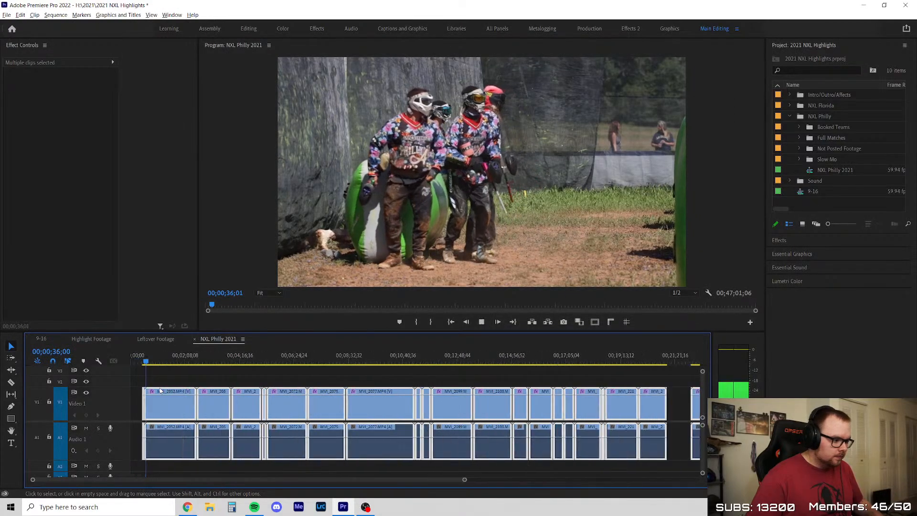
{"action": "left_click", "coordinate": [286, 372]}
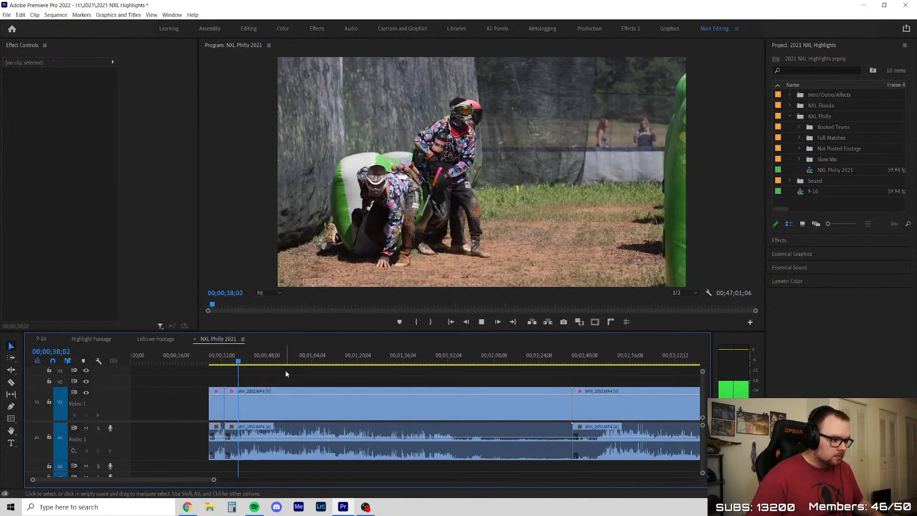
{"action": "scroll", "coordinate": [210, 393], "scroll_direction": "up", "scroll_amount": 3}
{"action": "key", "text": "space"}
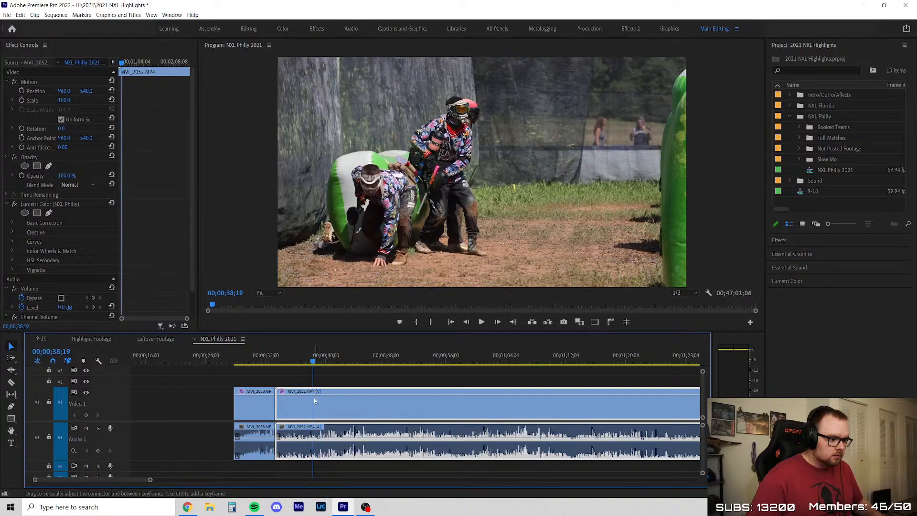
Replay the opening of MVI_2052 and ripple-trim about six seconds off the clip's start, closing the gap to MVI_2038
{"action": "scroll", "coordinate": [314, 398], "scroll_direction": "up", "scroll_amount": 2}
{"action": "left_click", "coordinate": [268, 360]}
{"action": "key", "text": "space"}
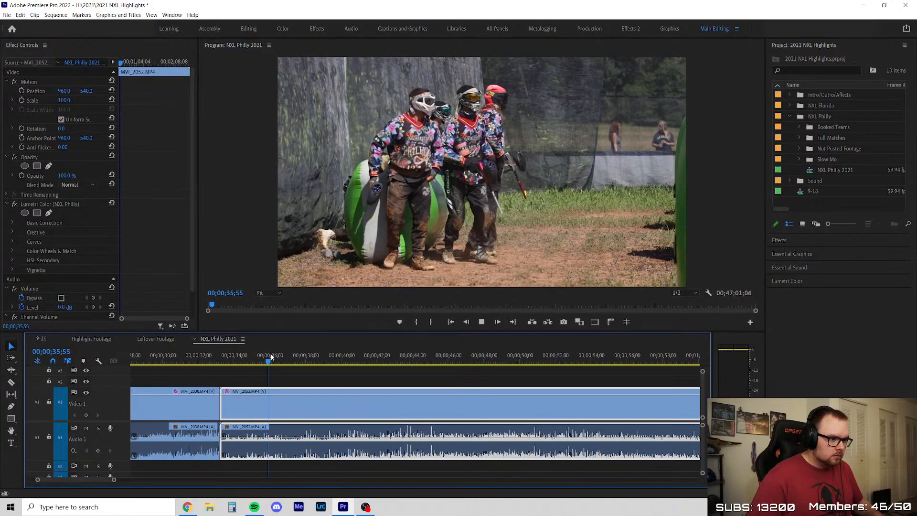
{"action": "left_click", "coordinate": [326, 375]}
{"action": "left_click_drag", "start_coordinate": [221, 405], "coordinate": [325, 409]}
{"action": "left_click", "coordinate": [290, 377]}
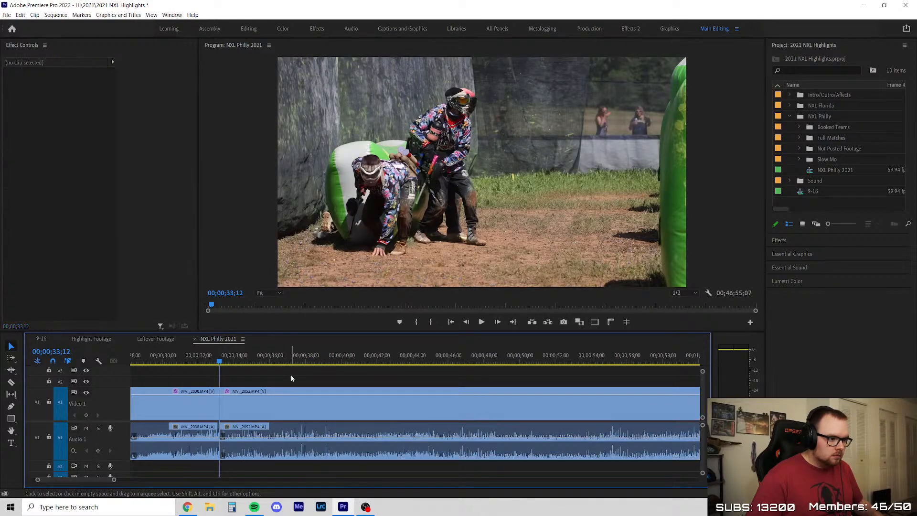
Play the trimmed opening of MVI_2052 up to the player's slide at 00;00;35;51
{"action": "key", "text": "space"}
{"action": "scroll", "coordinate": [291, 379], "scroll_direction": "down", "scroll_amount": 4}
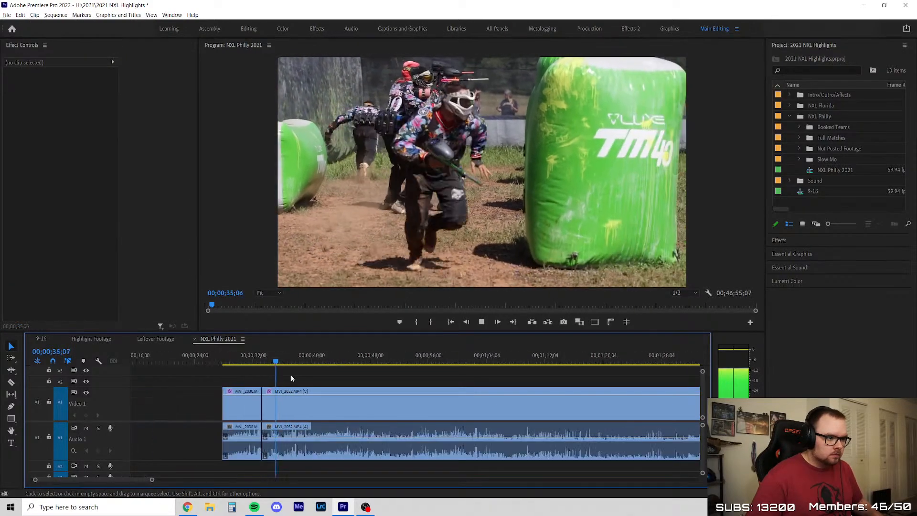
{"action": "key", "text": "space"}
Search Windows for "mi", open the Sound mixer options and return to Premiere Pro
{"action": "left_click", "coordinate": [126, 513]}
{"action": "type", "text": "mi"}
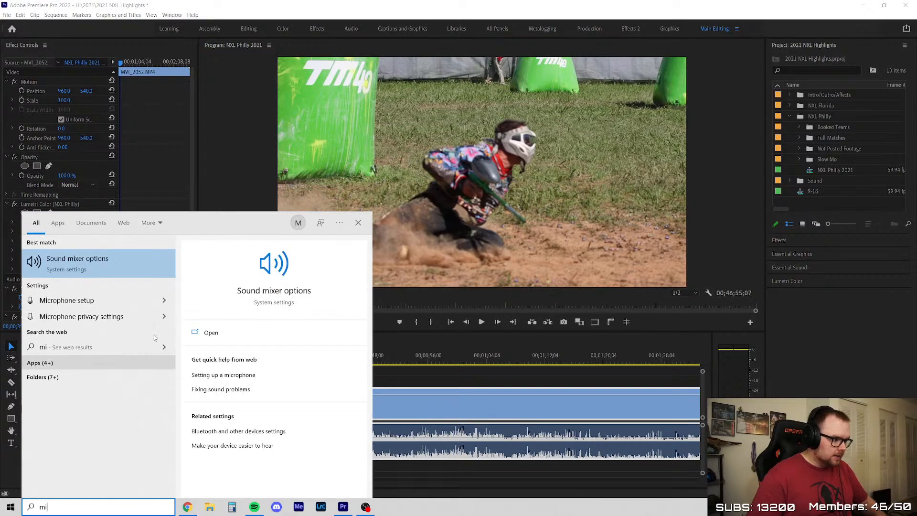
{"action": "left_click", "coordinate": [97, 267]}
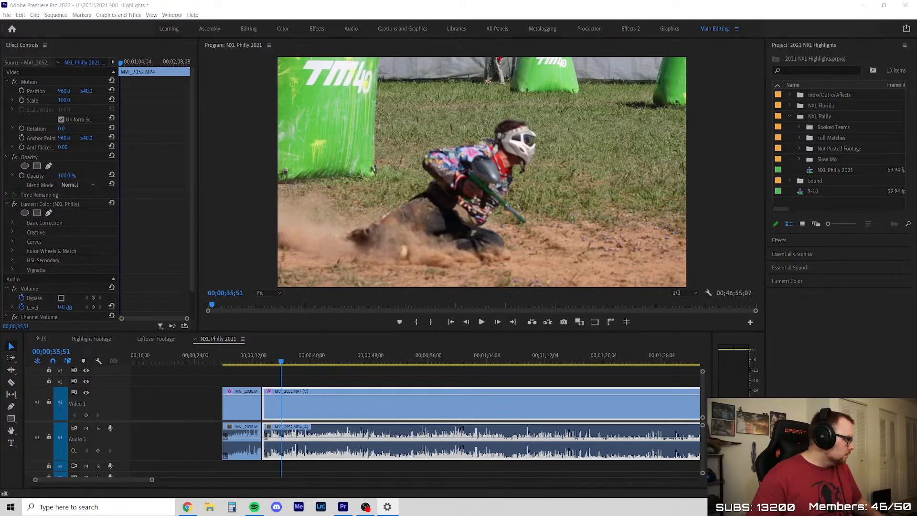
{"action": "left_click", "coordinate": [248, 366]}
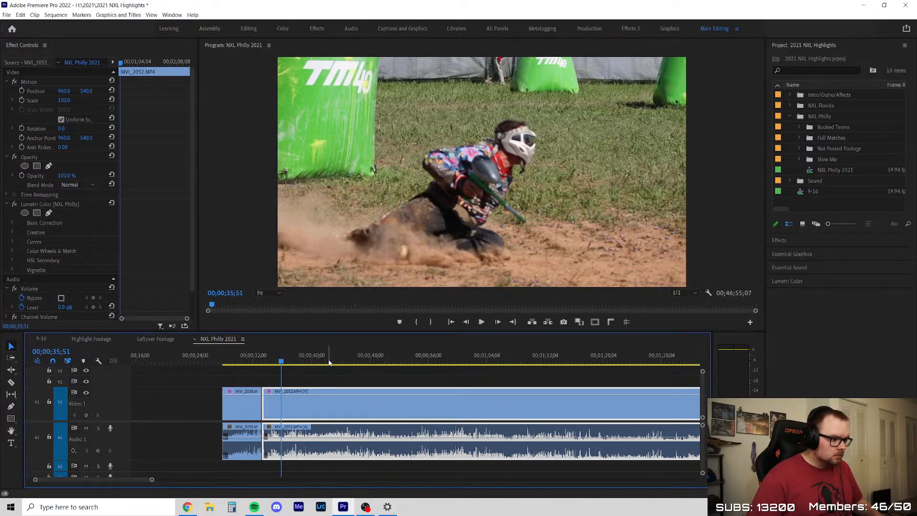
Move the playhead back to 00;00;34;31 and close the Highlight Footage, Leftover Footage and 9-16 sequences, leaving only NXL Philly 2021 open
{"action": "left_click", "coordinate": [325, 372]}
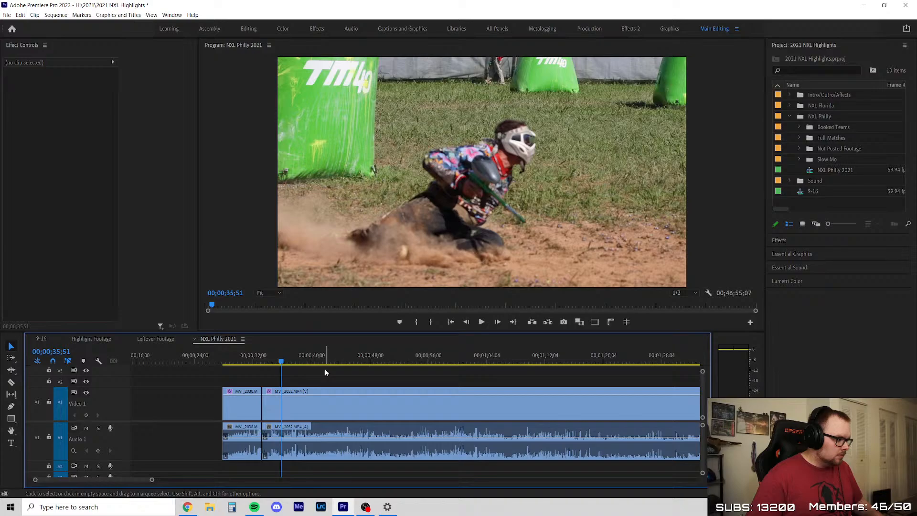
{"action": "scroll", "coordinate": [287, 378], "scroll_direction": "down", "scroll_amount": 4}
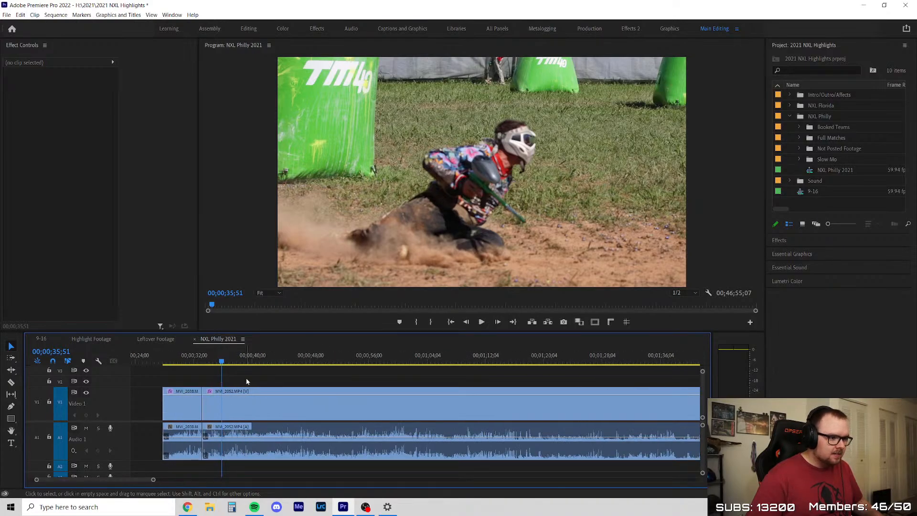
{"action": "left_click", "coordinate": [212, 361]}
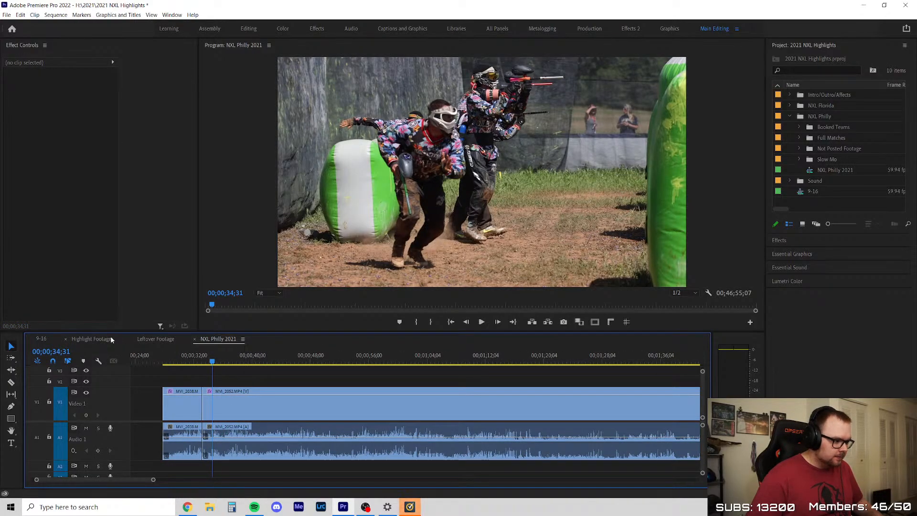
{"action": "left_click", "coordinate": [111, 340]}
{"action": "left_click", "coordinate": [66, 339]}
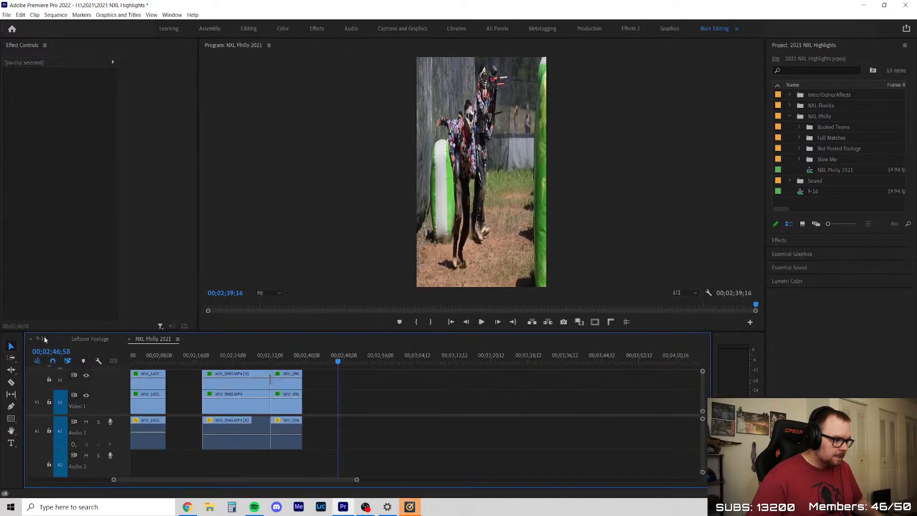
{"action": "left_click", "coordinate": [31, 340]}
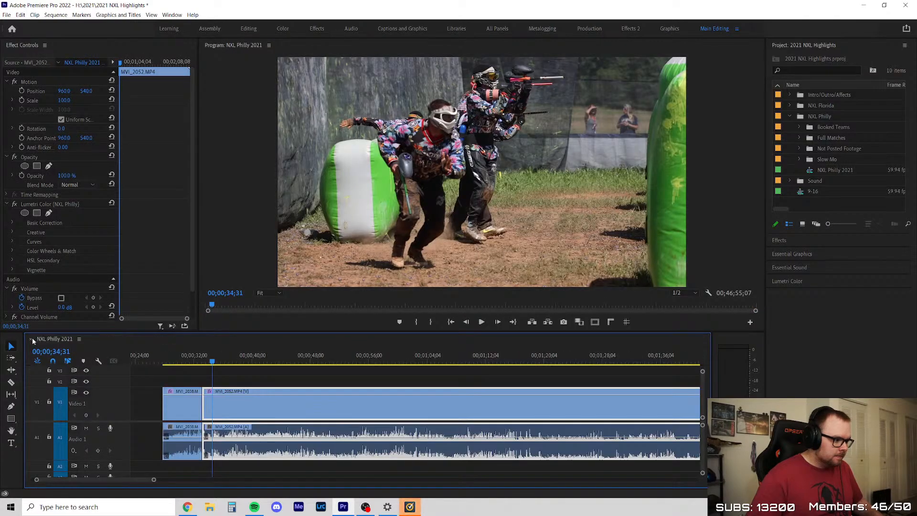
Replay the MVI_2052 run to 00;00;36;59 and scrub through the slide from about 00;00;33;29 to 00;00;35;45
{"action": "left_click", "coordinate": [256, 374]}
{"action": "key", "text": "space"}
{"action": "scroll", "coordinate": [256, 375], "scroll_direction": "down", "scroll_amount": 2}
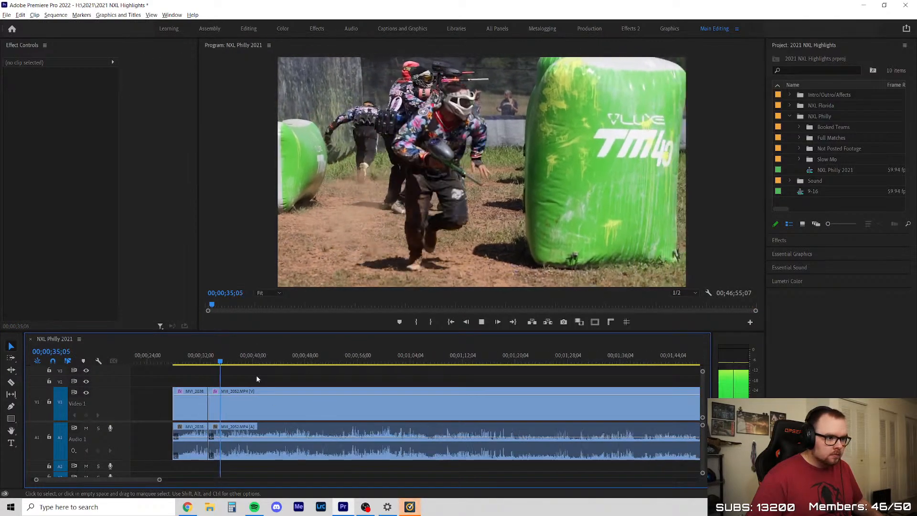
{"action": "scroll", "coordinate": [256, 374], "scroll_direction": "up", "scroll_amount": 2}
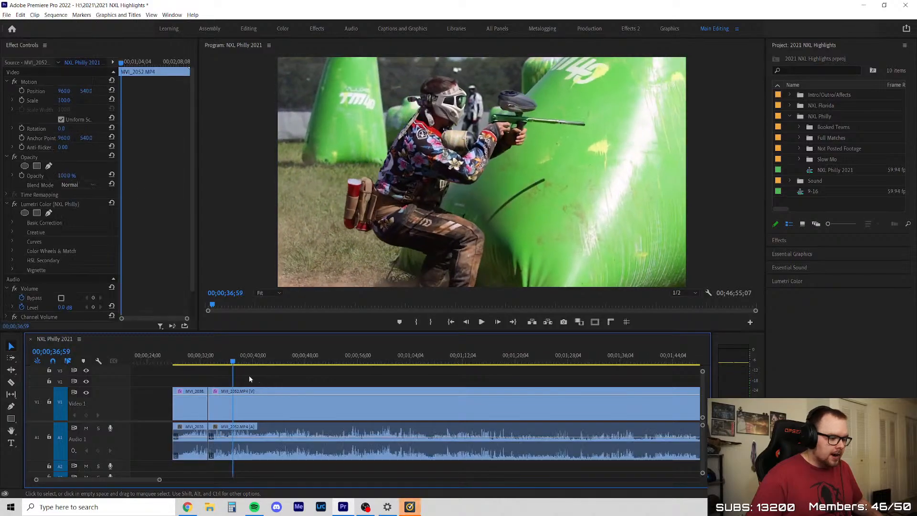
{"action": "left_click", "coordinate": [221, 362]}
{"action": "scroll", "coordinate": [187, 369], "scroll_direction": "up", "scroll_amount": 4}
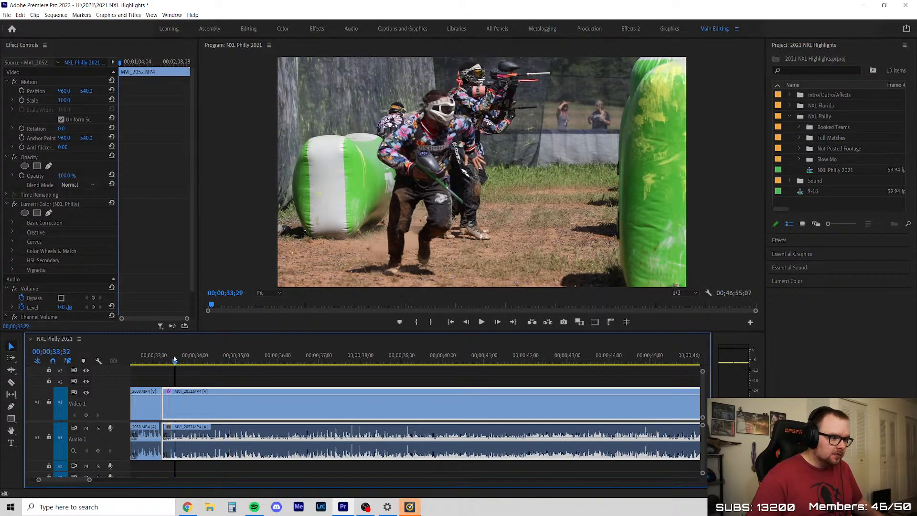
{"action": "left_click", "coordinate": [180, 359]}
{"action": "left_click_drag", "start_coordinate": [179, 357], "coordinate": [277, 364]}
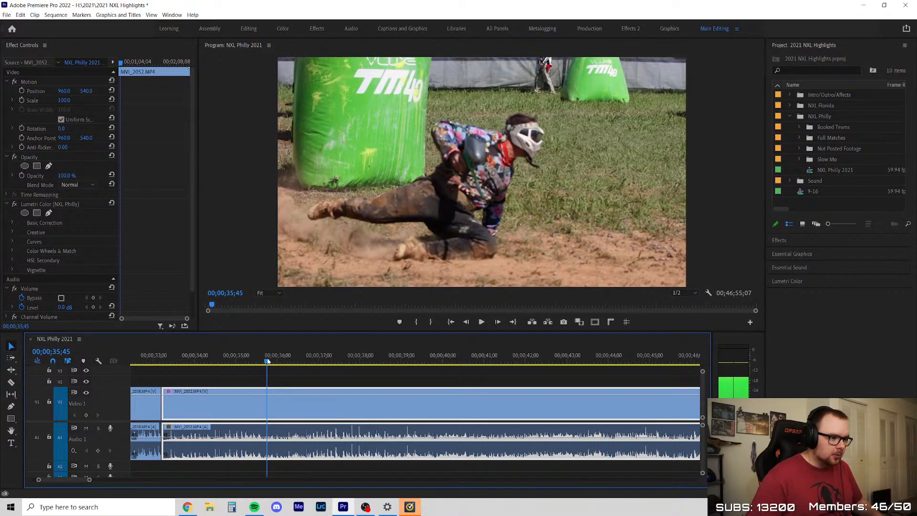
Scrub MVI_2052 past the slide to 00;00;41;02 and dismiss the Norton notification
{"action": "left_click_drag", "start_coordinate": [269, 362], "coordinate": [317, 362]}
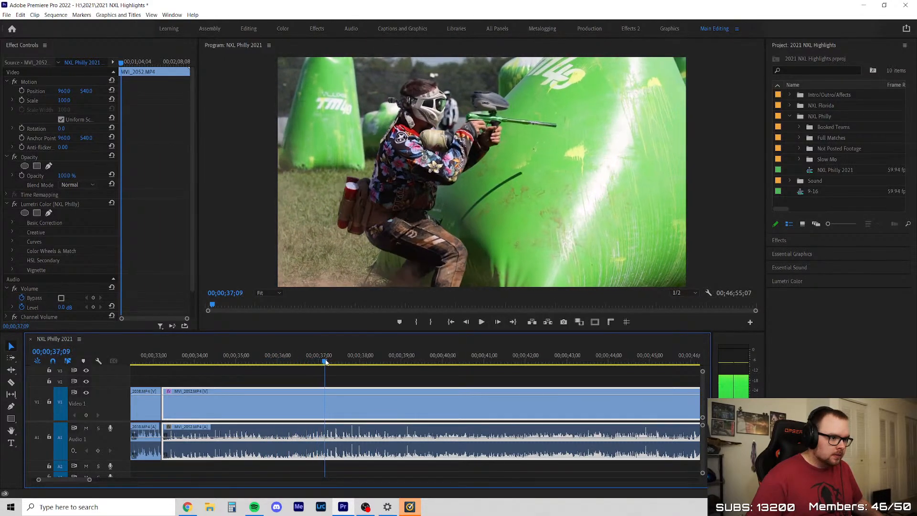
{"action": "scroll", "coordinate": [267, 389], "scroll_direction": "down", "scroll_amount": 3}
{"action": "left_click", "coordinate": [307, 373]}
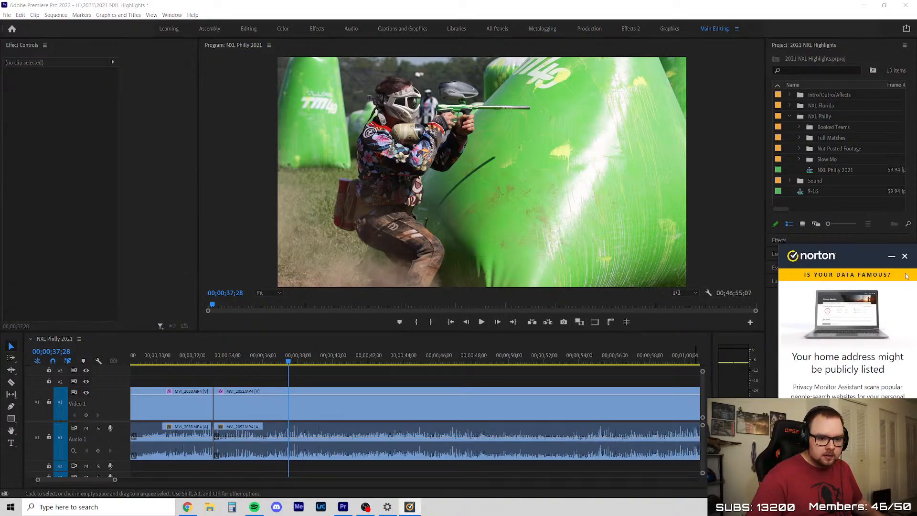
{"action": "left_click", "coordinate": [905, 257]}
{"action": "left_click", "coordinate": [352, 363]}
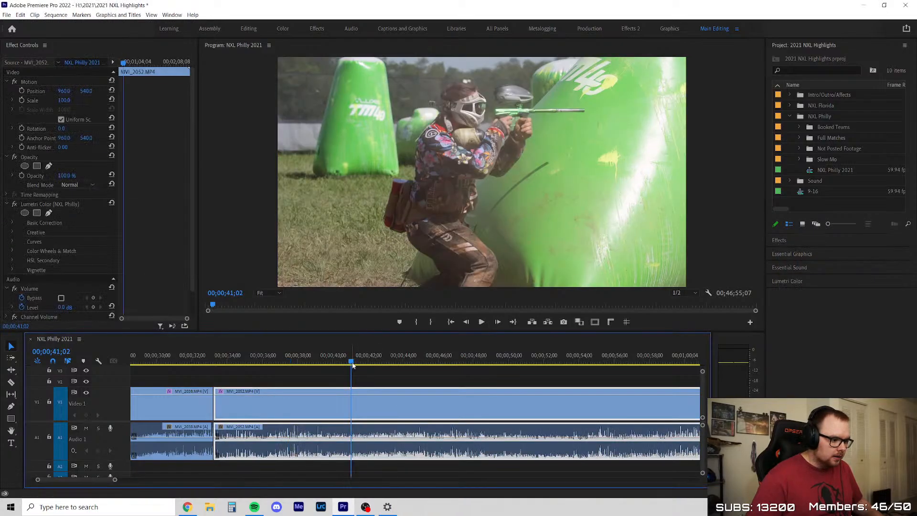
Replay MVI_2052 from about 00;00;38;00 and split it at about 00;00;40;00, after the player settles behind the bunker
{"action": "left_click", "coordinate": [301, 360]}
{"action": "scroll", "coordinate": [339, 393], "scroll_direction": "up", "scroll_amount": 4}
{"action": "key", "text": "space"}
{"action": "key", "text": "c"}
{"action": "left_click", "coordinate": [324, 400]}
{"action": "key", "text": "v"}
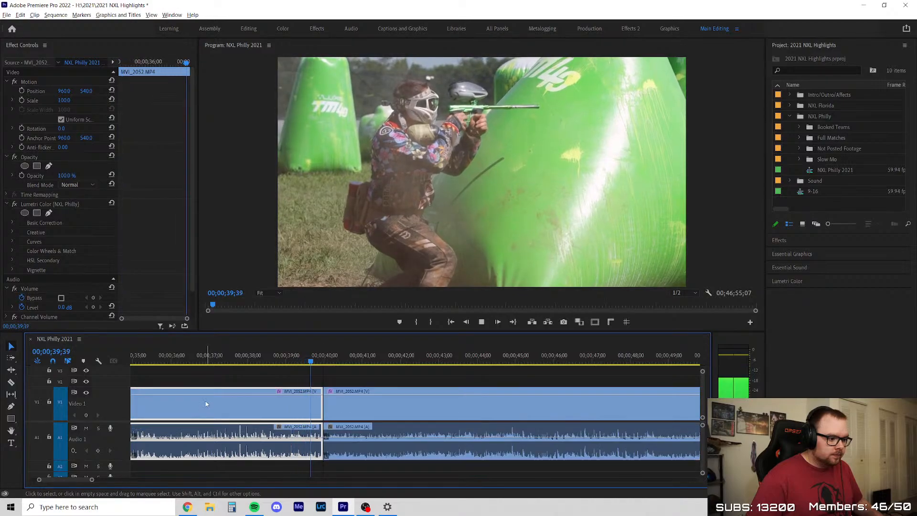
Deselect the clip and play the MVI_2052 footage after the cut up to 00;00;45;39
{"action": "scroll", "coordinate": [206, 404], "scroll_direction": "down", "scroll_amount": 4}
{"action": "left_click", "coordinate": [335, 380]}
{"action": "scroll", "coordinate": [306, 382], "scroll_direction": "down", "scroll_amount": 3}
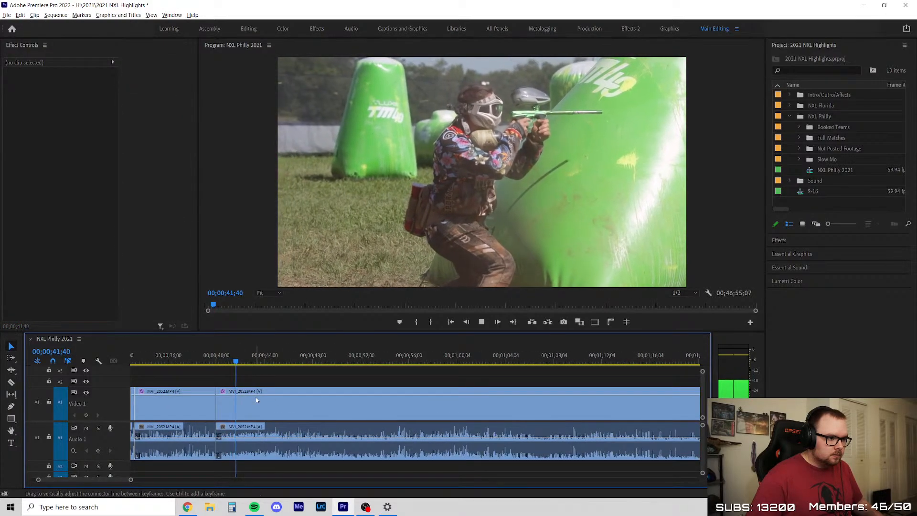
{"action": "scroll", "coordinate": [272, 378], "scroll_direction": "up", "scroll_amount": 2}
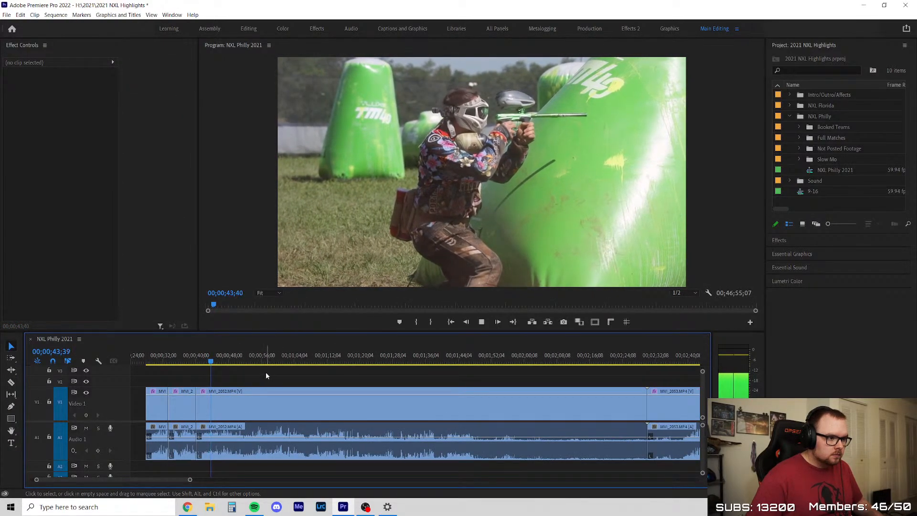
{"action": "scroll", "coordinate": [258, 371], "scroll_direction": "up", "scroll_amount": 2}
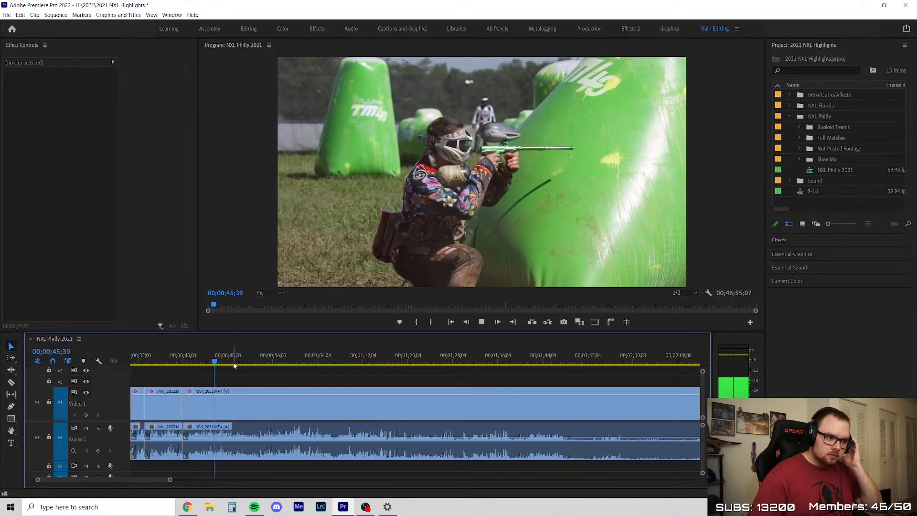
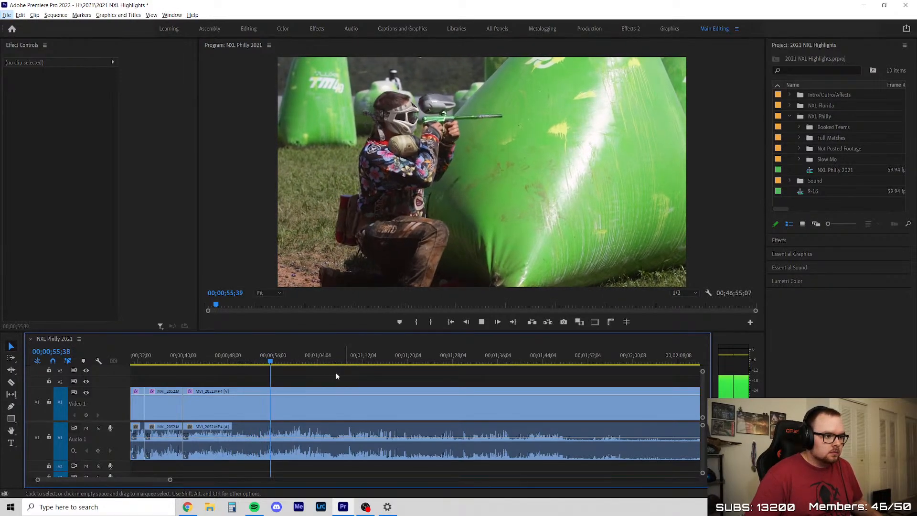
Play and scrub the MVI_2052 footage from about 00;00;55;39 to 00;01;12;30, replaying the player's run from 00;01;08;34
{"action": "scroll", "coordinate": [304, 378], "scroll_direction": "down", "scroll_amount": 3}
{"action": "scroll", "coordinate": [374, 390], "scroll_direction": "up", "scroll_amount": 2}
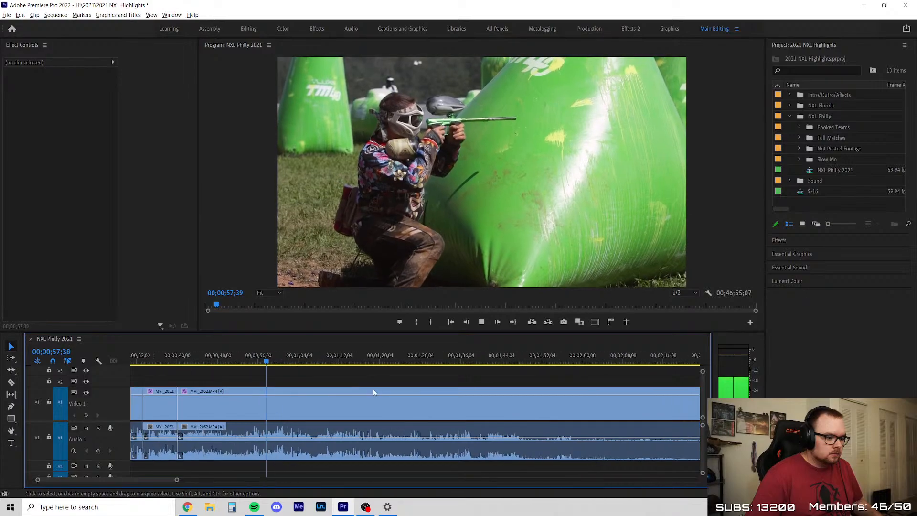
{"action": "left_click_drag", "start_coordinate": [277, 360], "coordinate": [302, 361]}
{"action": "key", "text": "space"}
{"action": "scroll", "coordinate": [321, 385], "scroll_direction": "down", "scroll_amount": 2}
{"action": "key", "text": "space"}
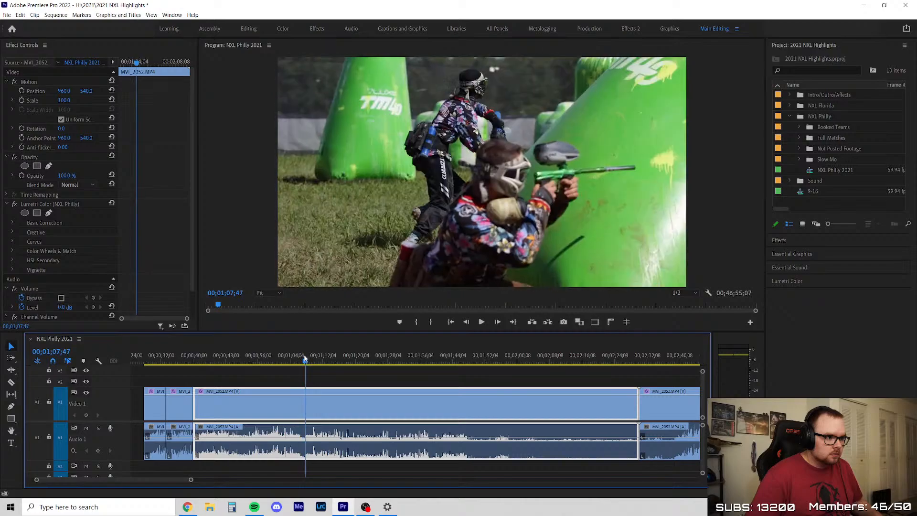
{"action": "left_click", "coordinate": [408, 371]}
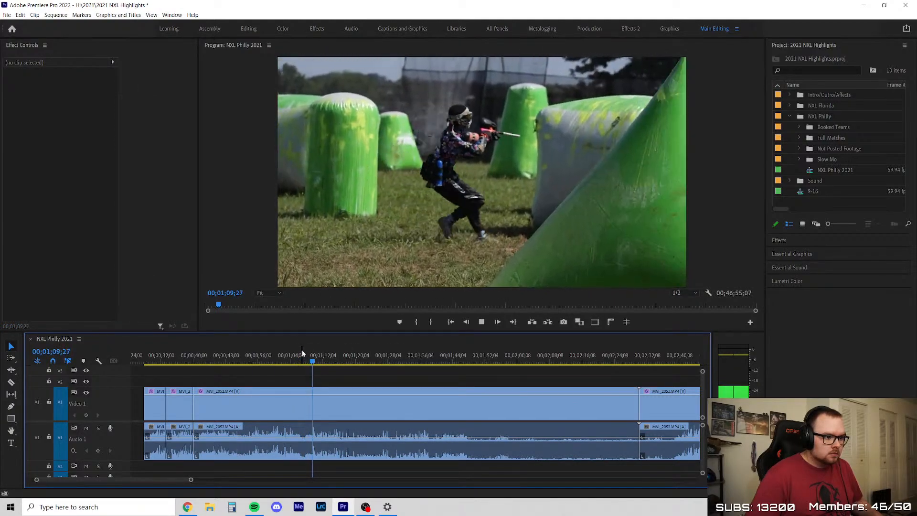
{"action": "left_click", "coordinate": [327, 356]}
{"action": "left_click_drag", "start_coordinate": [327, 356], "coordinate": [311, 357]}
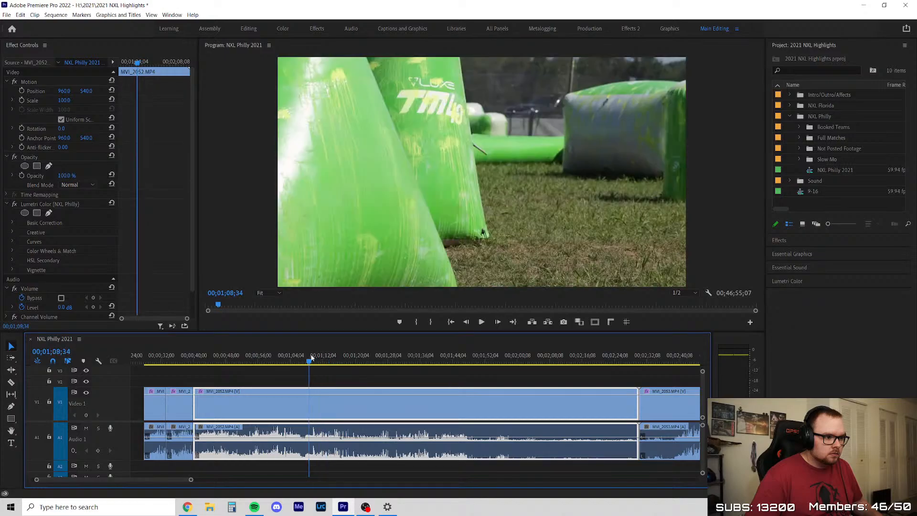
{"action": "key", "text": "space"}
{"action": "left_click", "coordinate": [385, 376]}
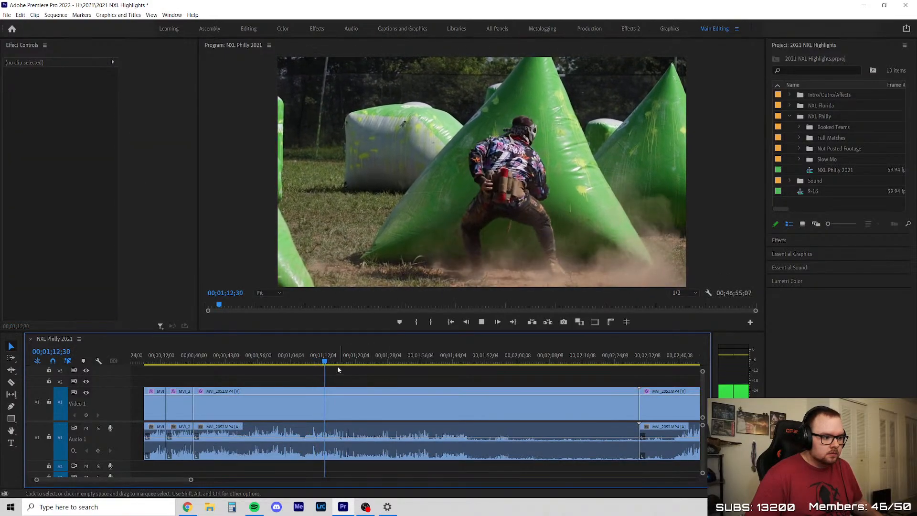
Skim ahead in MVI_2052 and play the action behind the cone bunkers from about 00;01;40;48 to 00;01;50;45
{"action": "left_click_drag", "start_coordinate": [334, 357], "coordinate": [437, 397]}
{"action": "key", "text": "space"}
{"action": "scroll", "coordinate": [517, 398], "scroll_direction": "up", "scroll_amount": 2}
{"action": "scroll", "coordinate": [381, 387], "scroll_direction": "down", "scroll_amount": 2}
{"action": "scroll", "coordinate": [379, 387], "scroll_direction": "up", "scroll_amount": 2}
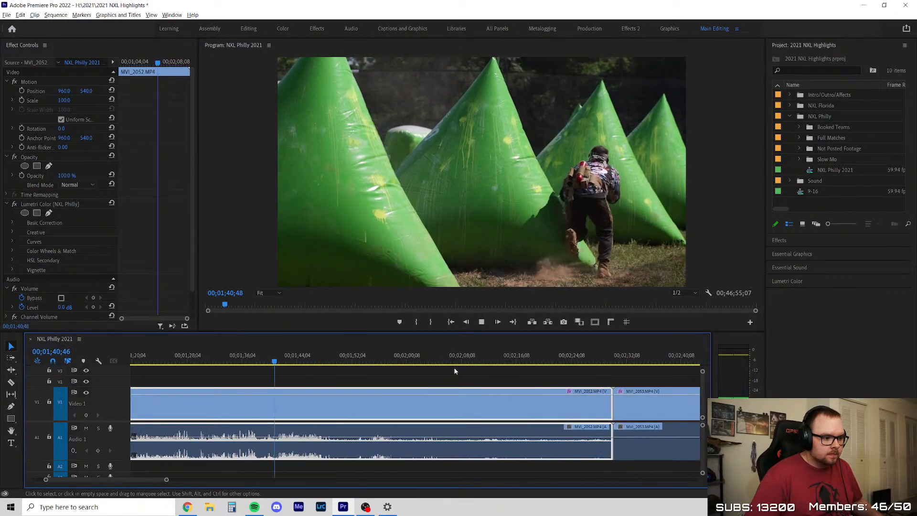
{"action": "left_click", "coordinate": [442, 377]}
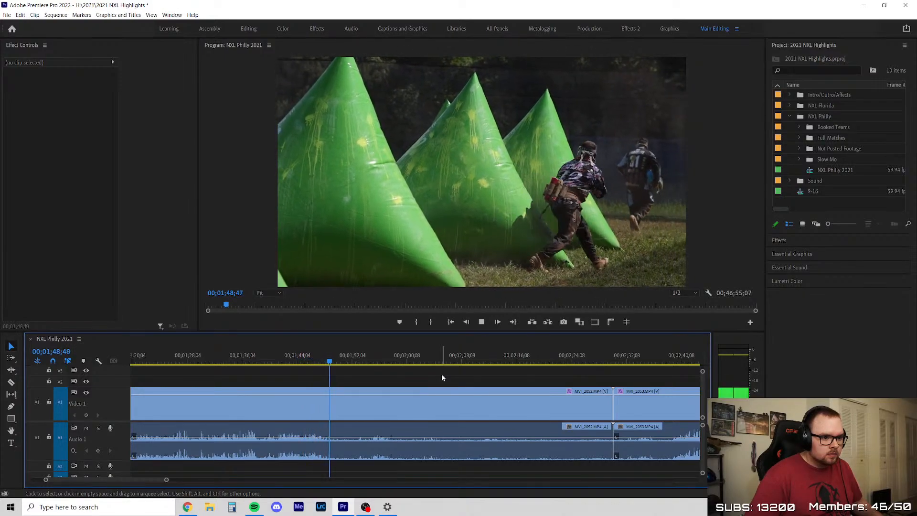
{"action": "scroll", "coordinate": [442, 375], "scroll_direction": "up", "scroll_amount": 2}
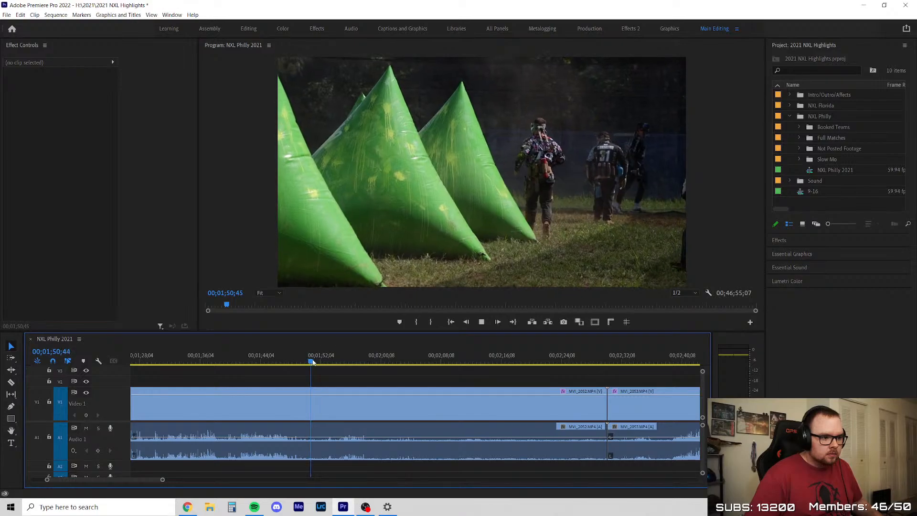
Split MVI_2052 at about 00;02;21;43 and ripple delete the unused footage between the previous cut and this one
{"action": "left_click_drag", "start_coordinate": [313, 362], "coordinate": [543, 392]}
{"action": "key", "text": "c"}
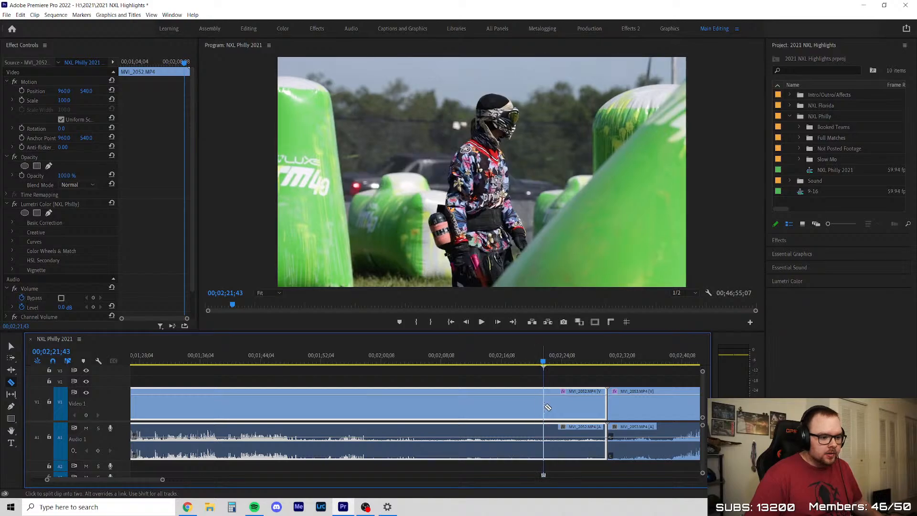
{"action": "left_click", "coordinate": [545, 407]}
{"action": "key", "text": "v"}
{"action": "key", "text": "Delete"}
{"action": "left_click", "coordinate": [463, 430]}
{"action": "key", "text": "Delete"}
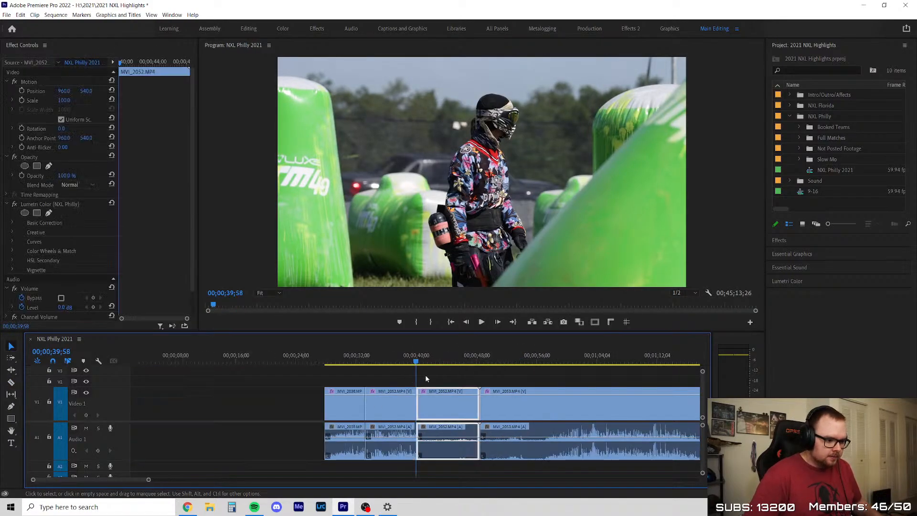
Check the shortened MVI_2052 clips and play the opening of MVI_2053 up to about 00;00;51;00
{"action": "left_click", "coordinate": [481, 362]}
{"action": "scroll", "coordinate": [364, 383], "scroll_direction": "down", "scroll_amount": 3}
{"action": "scroll", "coordinate": [355, 384], "scroll_direction": "up", "scroll_amount": 3}
{"action": "scroll", "coordinate": [167, 368], "scroll_direction": "down", "scroll_amount": 3}
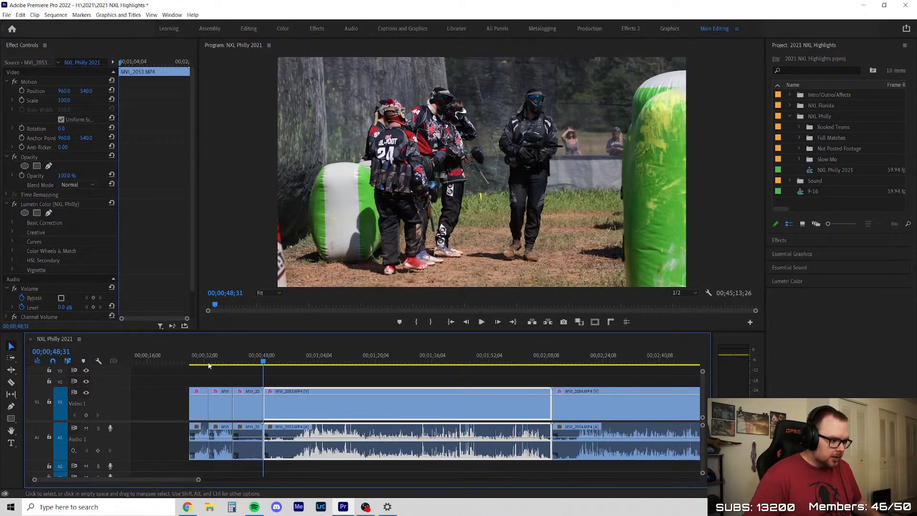
{"action": "left_click", "coordinate": [209, 366]}
{"action": "scroll", "coordinate": [206, 368], "scroll_direction": "up", "scroll_amount": 3}
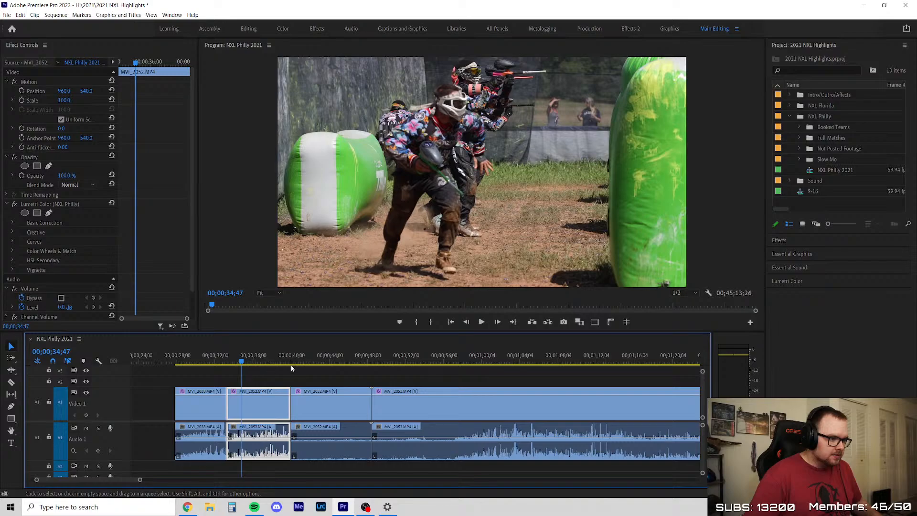
{"action": "left_click", "coordinate": [375, 365]}
{"action": "key", "text": "space"}
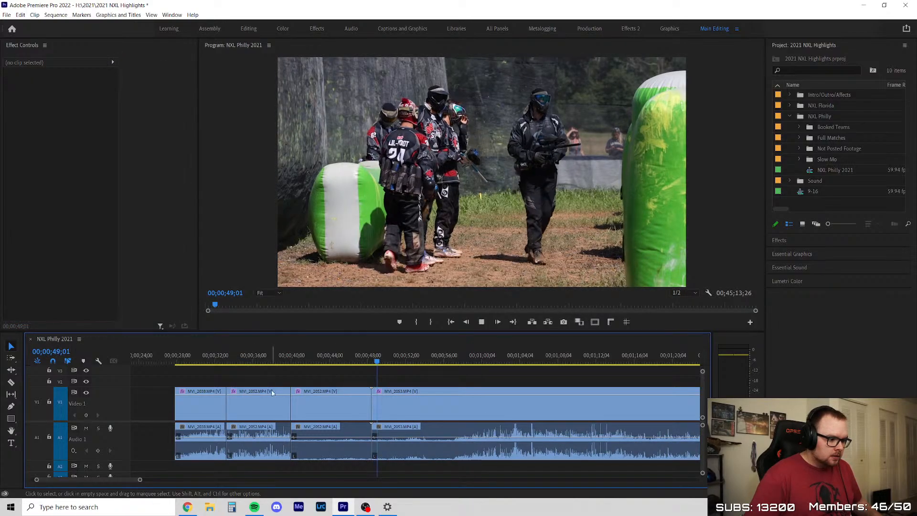
{"action": "scroll", "coordinate": [364, 380], "scroll_direction": "down", "scroll_amount": 2}
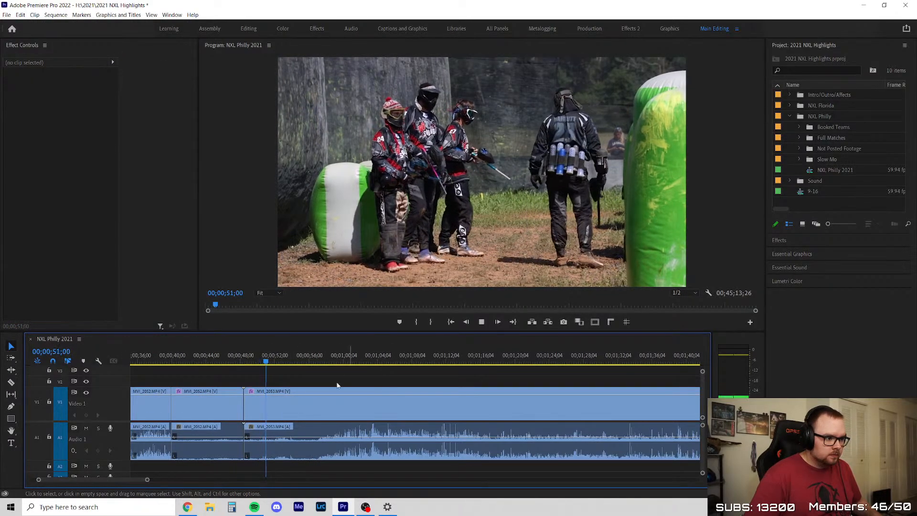
Split MVI_2053 at about 00;00;56;00, just before the breakout, and ripple delete its opening section
{"action": "left_click_drag", "start_coordinate": [281, 361], "coordinate": [308, 371]}
{"action": "key", "text": "c"}
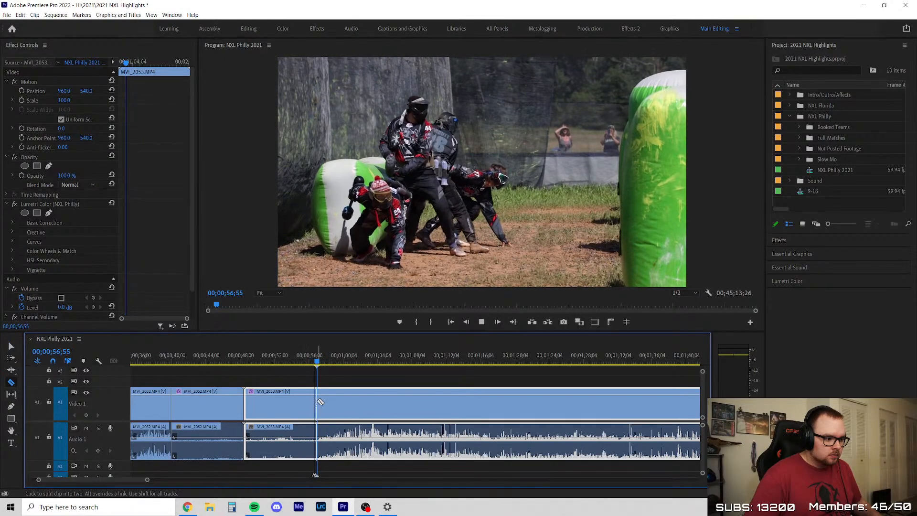
{"action": "left_click", "coordinate": [308, 403]}
{"action": "key", "text": "v"}
{"action": "key", "text": "Delete"}
{"action": "left_click", "coordinate": [280, 398]}
{"action": "key", "text": "Delete"}
{"action": "key", "text": "Up"}
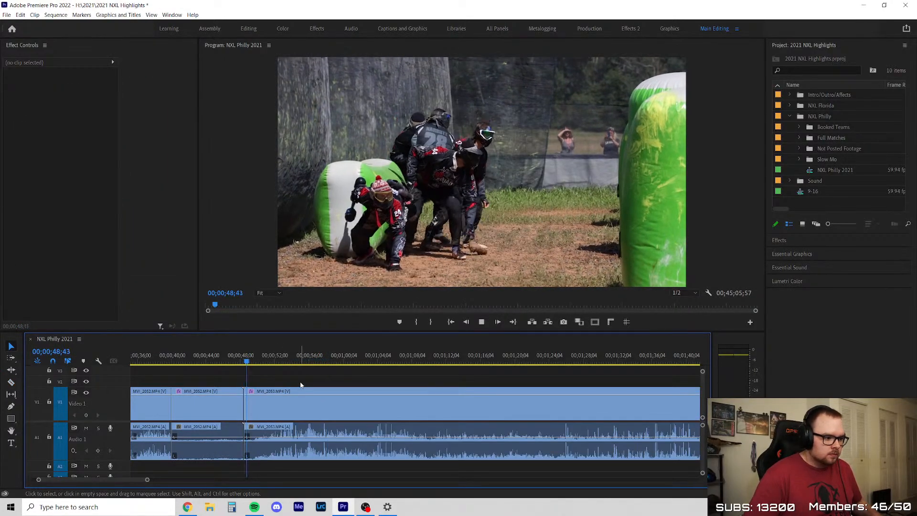
Play the trimmed MVI_2053 run and slide, and split the clip at about 00;00;55;38, after the player settles behind the bunker
{"action": "key", "text": "minus"}
{"action": "key", "text": "equal"}
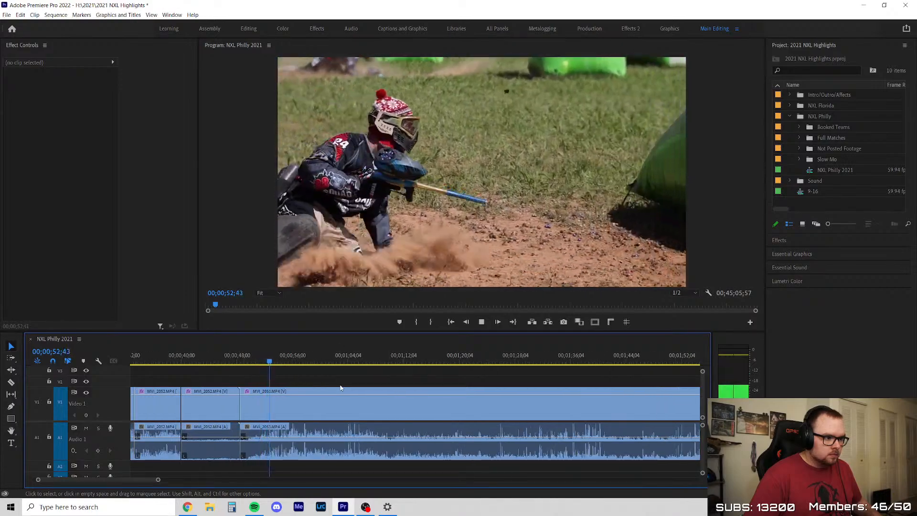
{"action": "scroll", "coordinate": [340, 388], "scroll_direction": "down", "scroll_amount": 5}
{"action": "scroll", "coordinate": [371, 390], "scroll_direction": "up", "scroll_amount": 4}
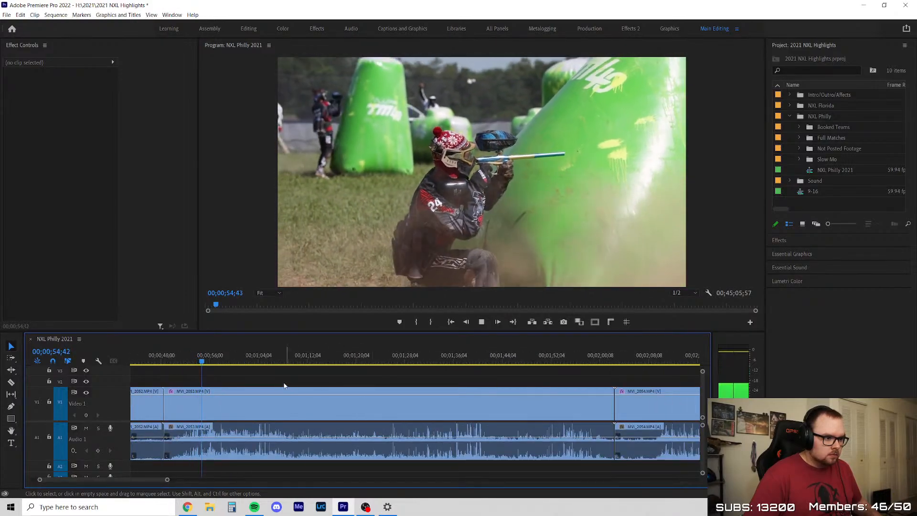
{"action": "key", "text": "space"}
{"action": "key", "text": "c"}
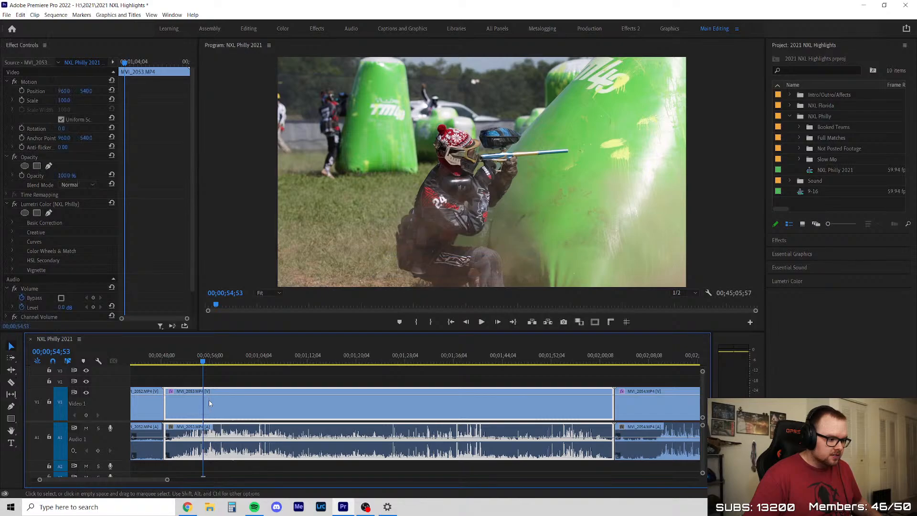
{"action": "left_click", "coordinate": [211, 401]}
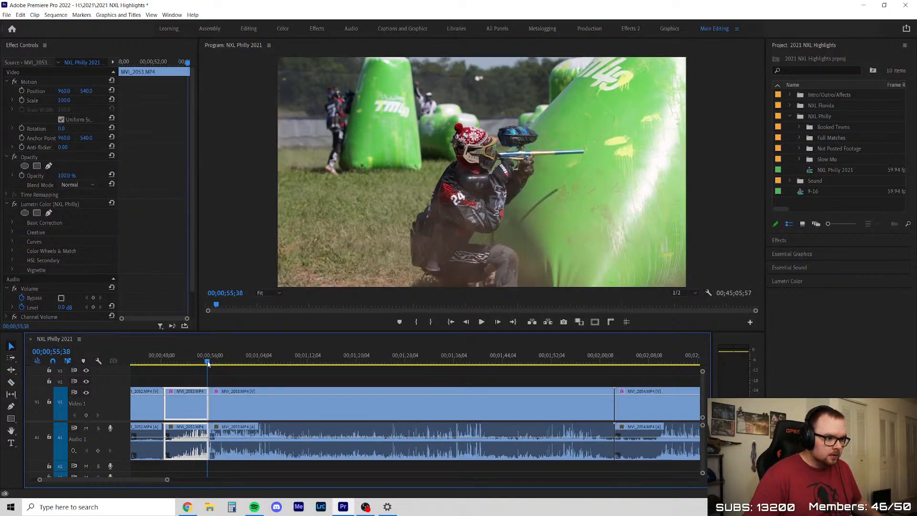
{"action": "key", "text": "v"}
Scrub through MVI_2053 after the cut and play it up to 00;01;24;45
{"action": "left_click", "coordinate": [215, 364]}
{"action": "left_click_drag", "start_coordinate": [227, 372], "coordinate": [322, 384]}
{"action": "scroll", "coordinate": [293, 383], "scroll_direction": "down", "scroll_amount": 4}
{"action": "key", "text": "space"}
{"action": "scroll", "coordinate": [369, 388], "scroll_direction": "up", "scroll_amount": 3}
{"action": "left_click", "coordinate": [366, 383]}
{"action": "key", "text": "space"}
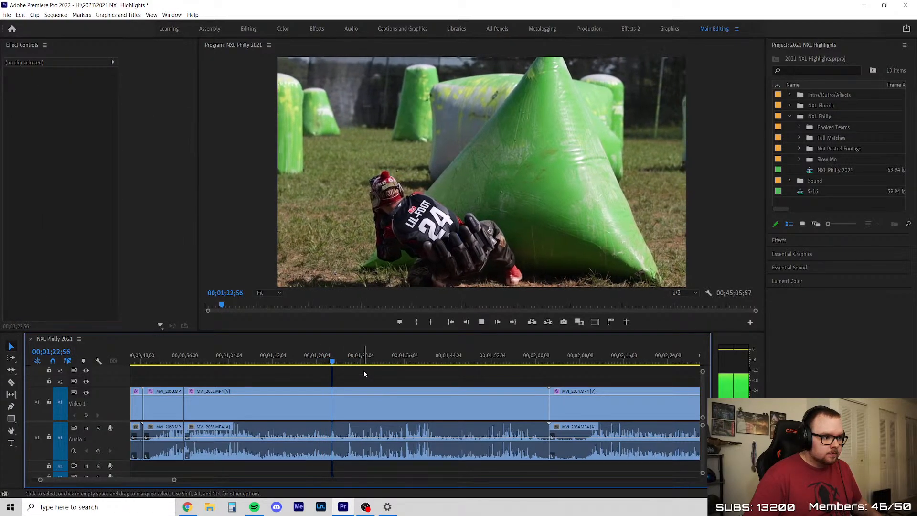
{"action": "key", "text": "space"}
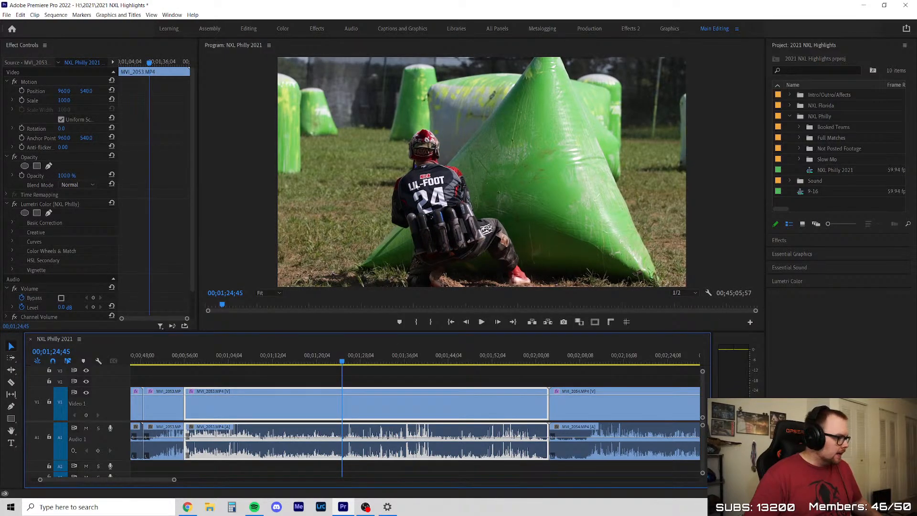
Play MVI_2053 to about 00;01;27;20 and skim ahead to the player at the cone bunkers around 00;01;46;29
{"action": "key", "text": "space"}
{"action": "left_click", "coordinate": [383, 381]}
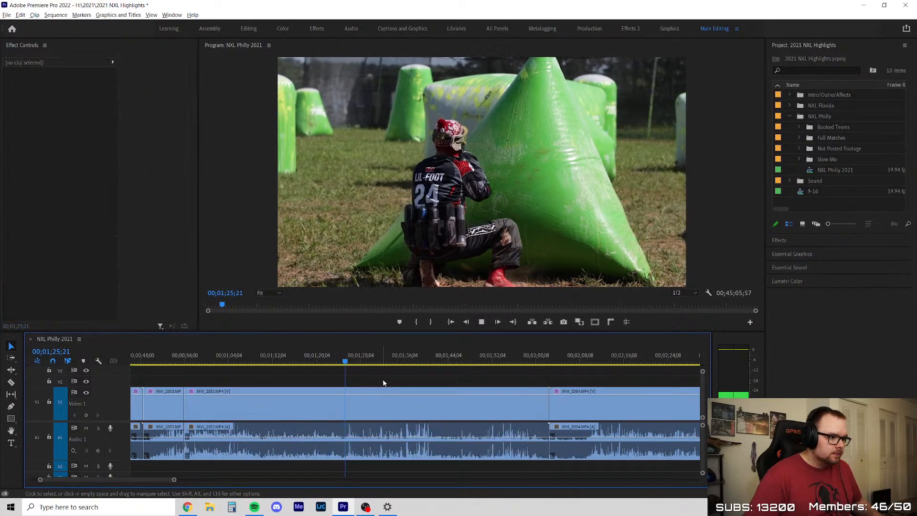
{"action": "scroll", "coordinate": [389, 375], "scroll_direction": "up", "scroll_amount": 2}
{"action": "scroll", "coordinate": [330, 398], "scroll_direction": "down", "scroll_amount": 5}
{"action": "scroll", "coordinate": [419, 378], "scroll_direction": "up", "scroll_amount": 2}
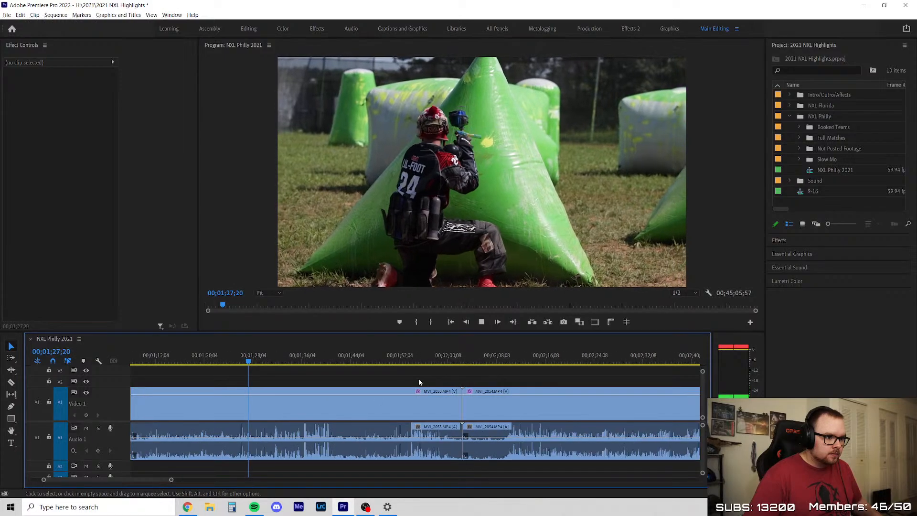
{"action": "left_click_drag", "start_coordinate": [264, 353], "coordinate": [366, 375]}
{"action": "left_click", "coordinate": [394, 377]}
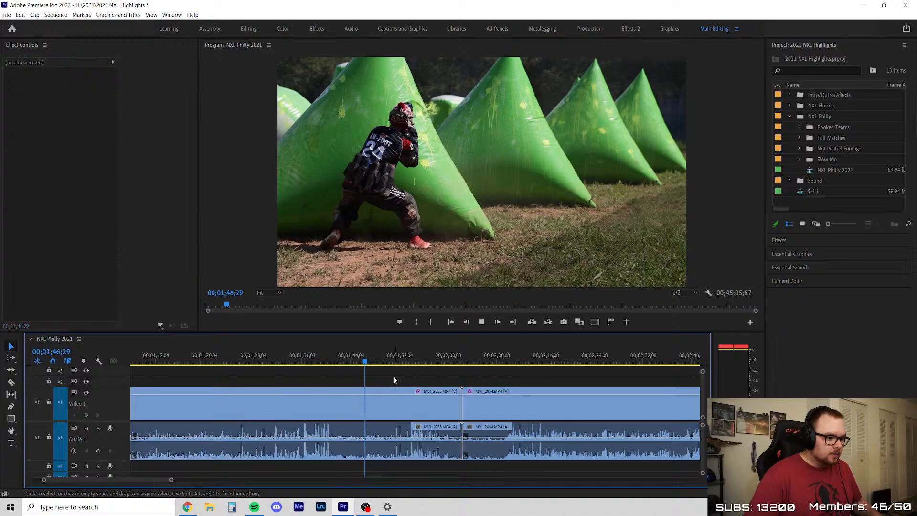
Play MVI_2053 to about 00;01;48;29, go back, and replay the shot up to 00;01;47;18
{"action": "key", "text": "space"}
{"action": "scroll", "coordinate": [394, 376], "scroll_direction": "up", "scroll_amount": 2}
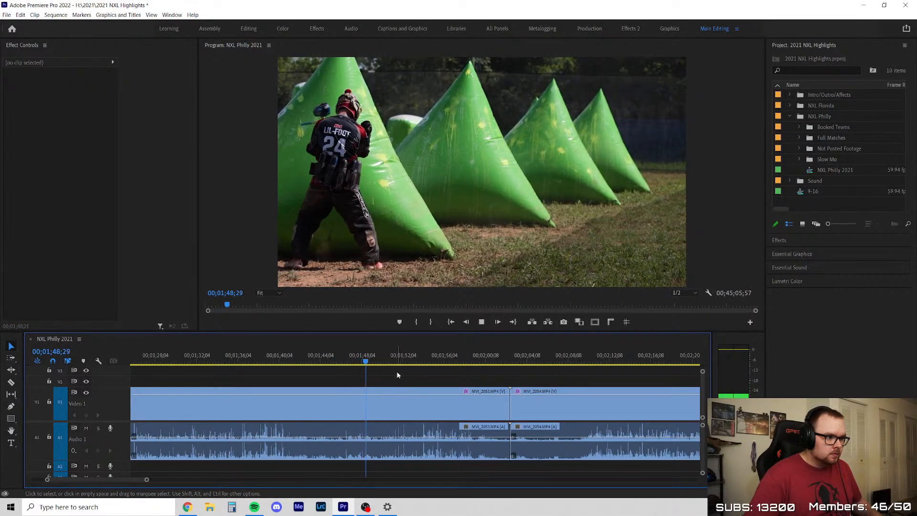
{"action": "left_click_drag", "start_coordinate": [352, 360], "coordinate": [347, 361]}
{"action": "scroll", "coordinate": [375, 385], "scroll_direction": "up", "scroll_amount": 2}
{"action": "key", "text": "space"}
{"action": "key", "text": "space"}
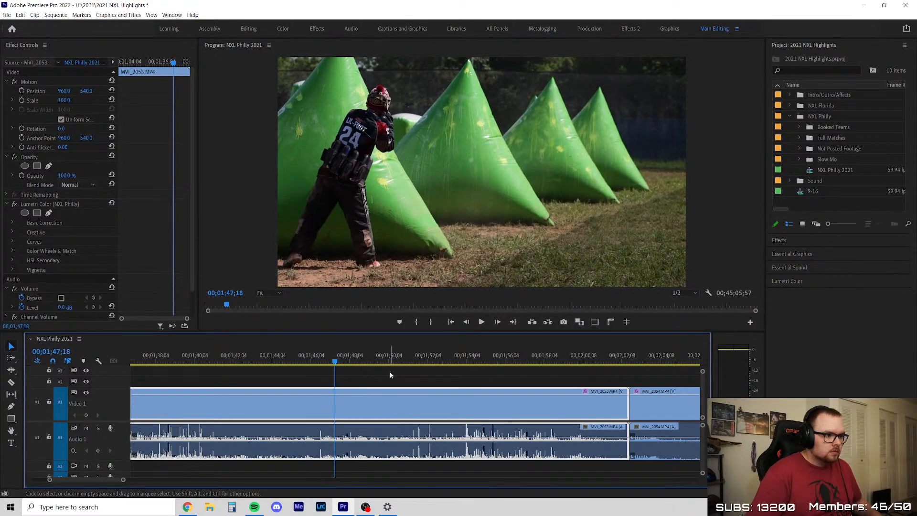
Step frame by frame back and forth through MVI_2053 between 00;01;47;47 and 00;01;48;02 to examine the shot behind the bunker
{"action": "key", "text": "shift+Right"}
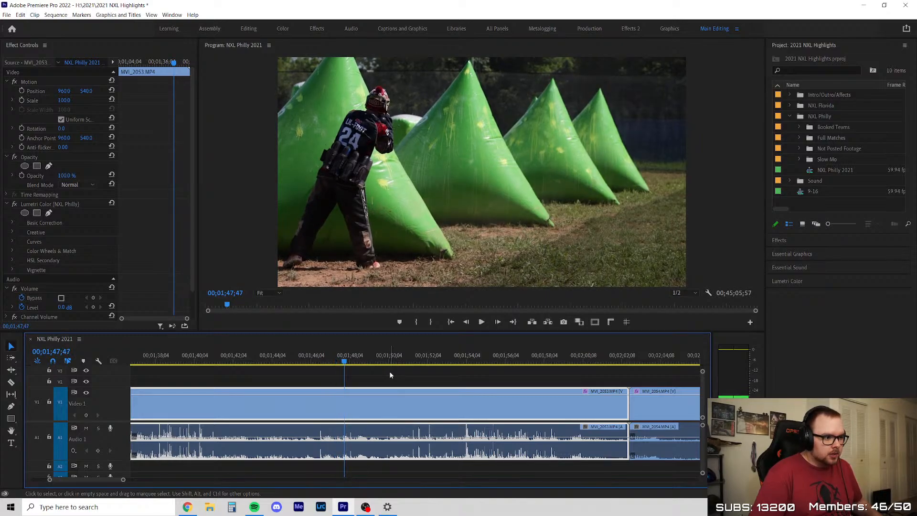
{"action": "key", "text": "Right"}
{"action": "key", "text": "Right"}
{"action": "key", "text": "Right"}
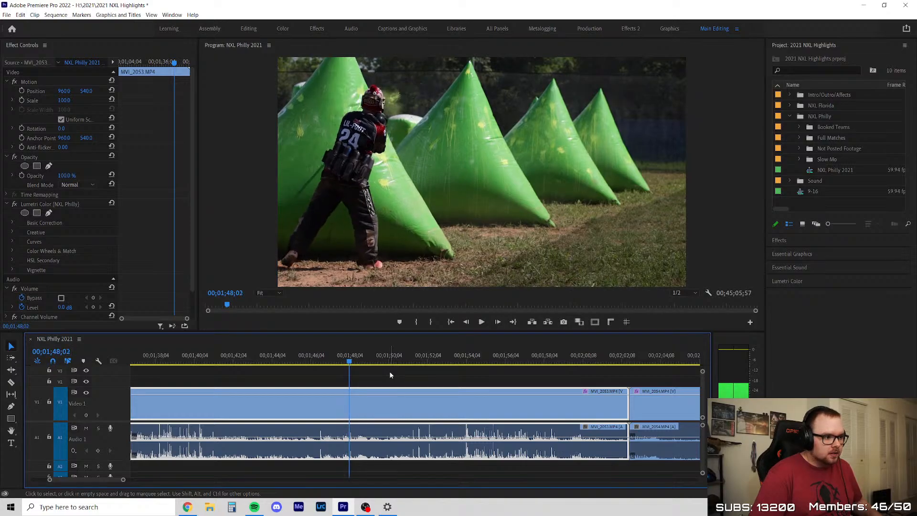
{"action": "key", "text": "Left"}
{"action": "key", "text": "Left"}
{"action": "key", "text": "Left"}
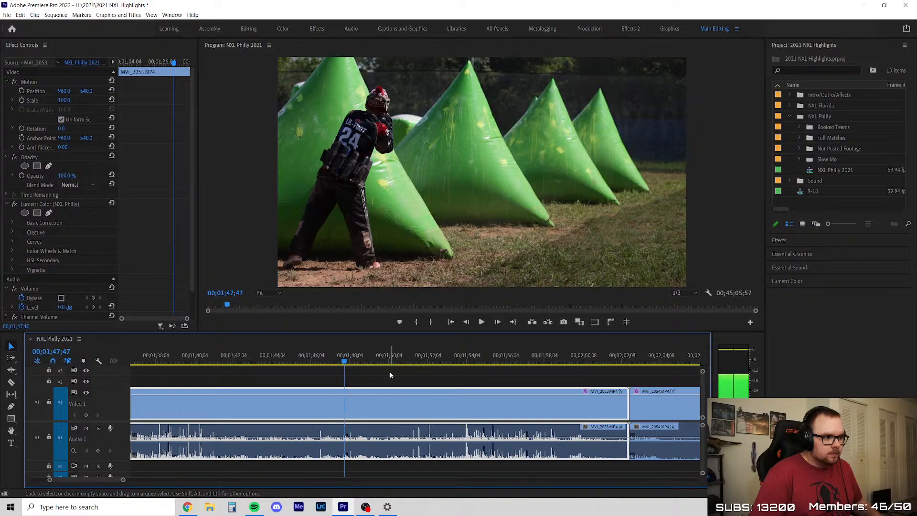
{"action": "key", "text": "Right"}
{"action": "key", "text": "Right"}
{"action": "key", "text": "Right"}
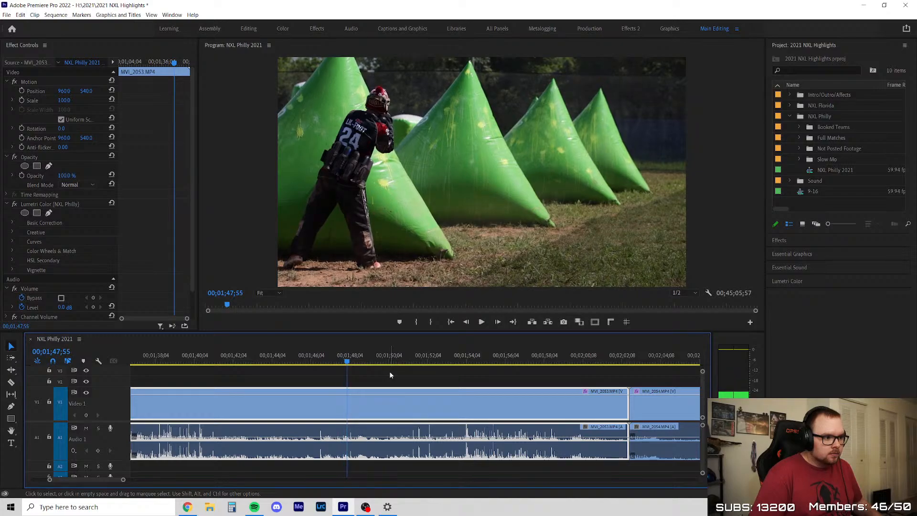
Play MVI_2053 from 00;01;47;55 to 00;01;50;58 and step back to 00;01;50;40 to examine the player walking off
{"action": "key", "text": "space"}
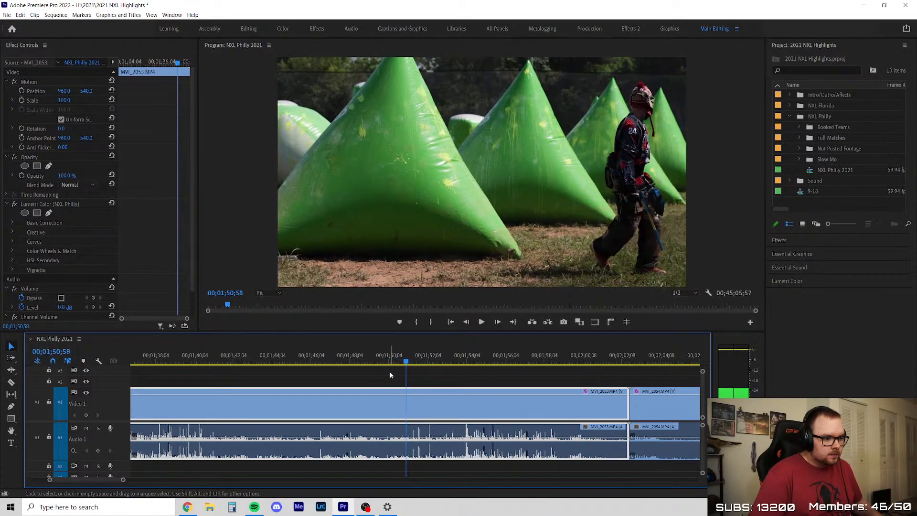
{"action": "key", "text": "Left"}
{"action": "key", "text": "Left"}
{"action": "key", "text": "Left"}
{"action": "key", "text": "Left"}
{"action": "key", "text": "Left"}
{"action": "key", "text": "Left"}
{"action": "key", "text": "Left"}
{"action": "key", "text": "Left"}
{"action": "key", "text": "Left"}
{"action": "key", "text": "Left"}
{"action": "key", "text": "Left"}
{"action": "key", "text": "Left"}
{"action": "key", "text": "Left"}
{"action": "key", "text": "Left"}
{"action": "key", "text": "Left"}
{"action": "key", "text": "Left"}
{"action": "key", "text": "Left"}
{"action": "key", "text": "Left"}
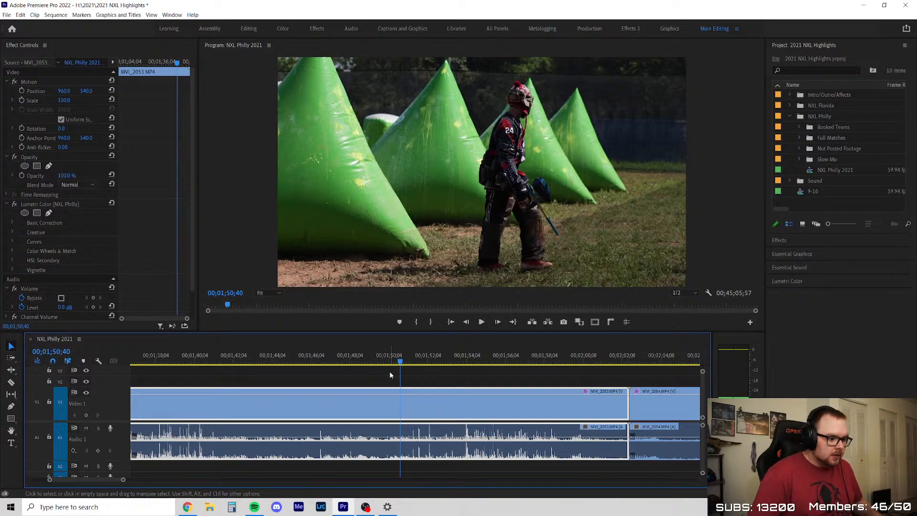
Return to the moment behind the bunker in MVI_2053 and step through the frames between 00;01;47;59 and 00;01;48;11
{"action": "left_click", "coordinate": [345, 356]}
{"action": "scroll", "coordinate": [358, 388], "scroll_direction": "up", "scroll_amount": 3}
{"action": "key", "text": "Right"}
{"action": "key", "text": "Right"}
{"action": "key", "text": "Right"}
{"action": "key", "text": "Right"}
{"action": "key", "text": "Right"}
{"action": "key", "text": "Right"}
{"action": "key", "text": "Right"}
{"action": "key", "text": "Right"}
{"action": "key", "text": "Right"}
{"action": "key", "text": "Right"}
{"action": "key", "text": "Right"}
{"action": "key", "text": "Right"}
{"action": "key", "text": "Right"}
{"action": "key", "text": "Right"}
{"action": "key", "text": "Right"}
{"action": "key", "text": "Right"}
{"action": "key", "text": "Right"}
{"action": "key", "text": "Right"}
{"action": "key", "text": "Right"}
{"action": "key", "text": "Right"}
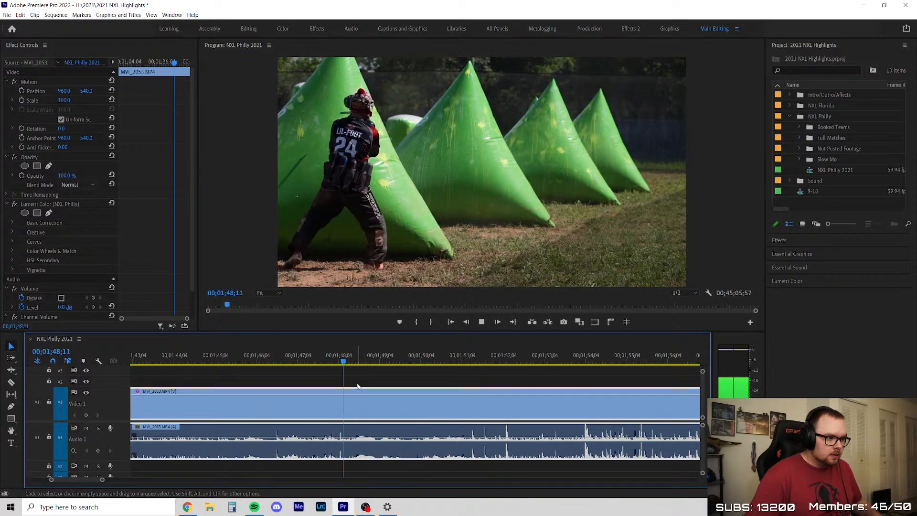
{"action": "key", "text": "Left"}
{"action": "key", "text": "Left"}
{"action": "key", "text": "Left"}
{"action": "key", "text": "Left"}
{"action": "key", "text": "Left"}
{"action": "key", "text": "Left"}
{"action": "key", "text": "Left"}
{"action": "key", "text": "Left"}
{"action": "key", "text": "Left"}
{"action": "key", "text": "Left"}
{"action": "key", "text": "Left"}
{"action": "key", "text": "Left"}
{"action": "key", "text": "Left"}
{"action": "key", "text": "Left"}
{"action": "key", "text": "Left"}
{"action": "key", "text": "Left"}
{"action": "key", "text": "Left"}
{"action": "key", "text": "Left"}
{"action": "key", "text": "Left"}
{"action": "key", "text": "Left"}
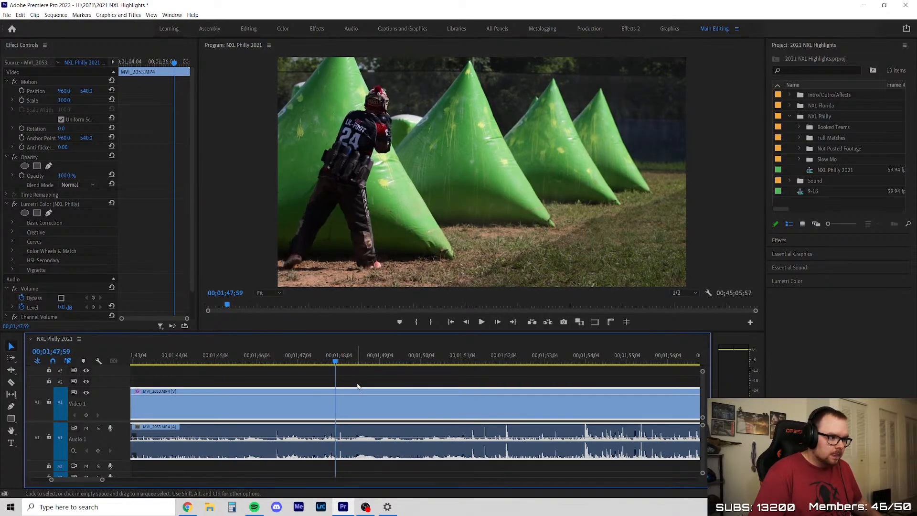
Compare the frames of MVI_2053 between 00;01;47;54 and 00;01;47;59 to examine the player shooting from behind the bunker
{"action": "key", "text": "Right"}
{"action": "key", "text": "Right"}
{"action": "key", "text": "Right"}
{"action": "key", "text": "Right"}
{"action": "key", "text": "Right"}
{"action": "key", "text": "Right"}
{"action": "key", "text": "Right"}
{"action": "key", "text": "Right"}
{"action": "key", "text": "Right"}
{"action": "key", "text": "Right"}
{"action": "key", "text": "Right"}
{"action": "key", "text": "Right"}
{"action": "key", "text": "Right"}
{"action": "key", "text": "Right"}
{"action": "key", "text": "Right"}
{"action": "key", "text": "Right"}
{"action": "key", "text": "Right"}
{"action": "key", "text": "Right"}
{"action": "key", "text": "Right"}
{"action": "key", "text": "Right"}
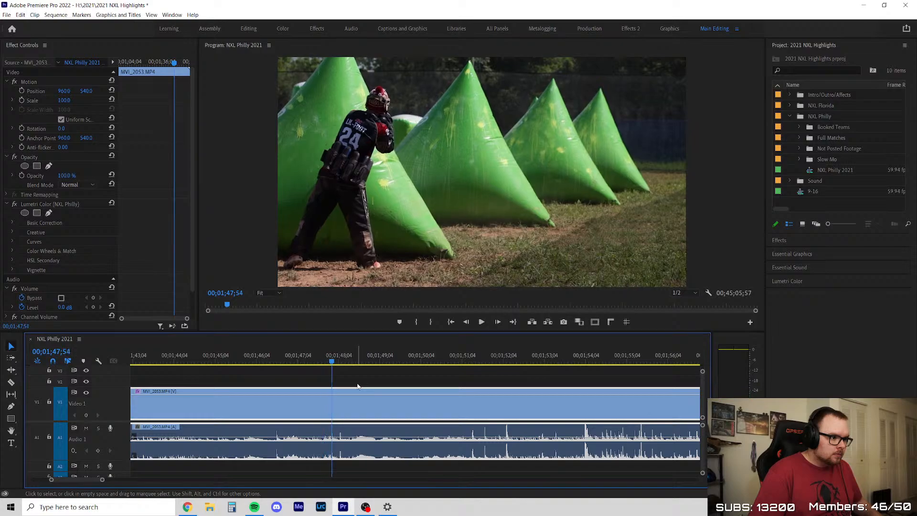
{"action": "key", "text": "Left"}
{"action": "key", "text": "Left"}
{"action": "key", "text": "Left"}
{"action": "key", "text": "Left"}
{"action": "key", "text": "Left"}
{"action": "key", "text": "Left"}
{"action": "key", "text": "Left"}
{"action": "key", "text": "Left"}
{"action": "key", "text": "Left"}
{"action": "key", "text": "Left"}
{"action": "key", "text": "Left"}
{"action": "key", "text": "Left"}
{"action": "key", "text": "Left"}
{"action": "key", "text": "Left"}
{"action": "key", "text": "Left"}
{"action": "key", "text": "Left"}
{"action": "key", "text": "Left"}
{"action": "key", "text": "Left"}
{"action": "key", "text": "Left"}
{"action": "key", "text": "Left"}
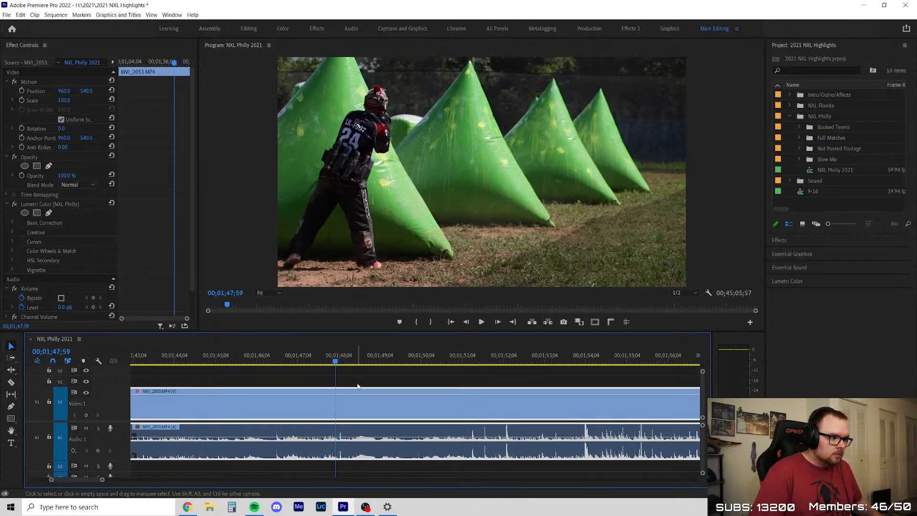
Magnify the preview to 150% on the player and step through MVI_2053 from about 00;01;47;45 to 00;01;48;28
{"action": "left_click", "coordinate": [266, 293]}
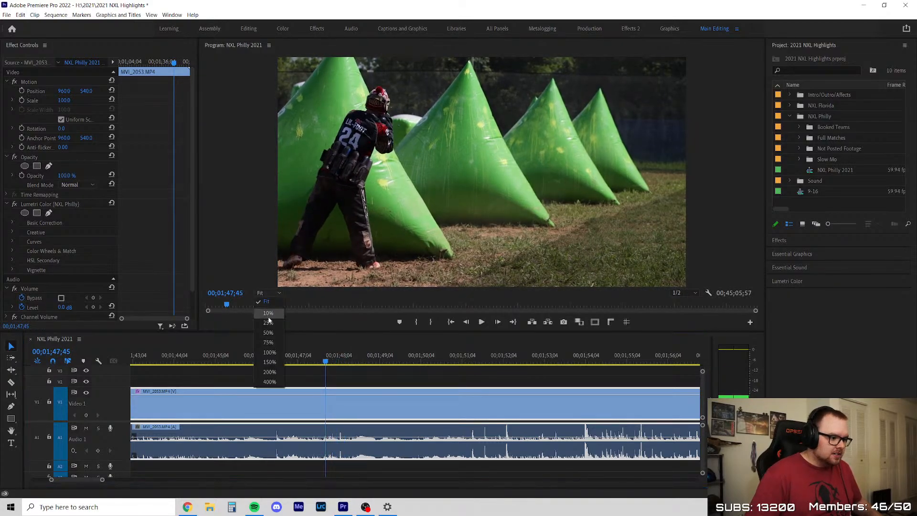
{"action": "left_click", "coordinate": [268, 364]}
{"action": "key", "text": "h"}
{"action": "left_click_drag", "start_coordinate": [337, 219], "coordinate": [549, 218]}
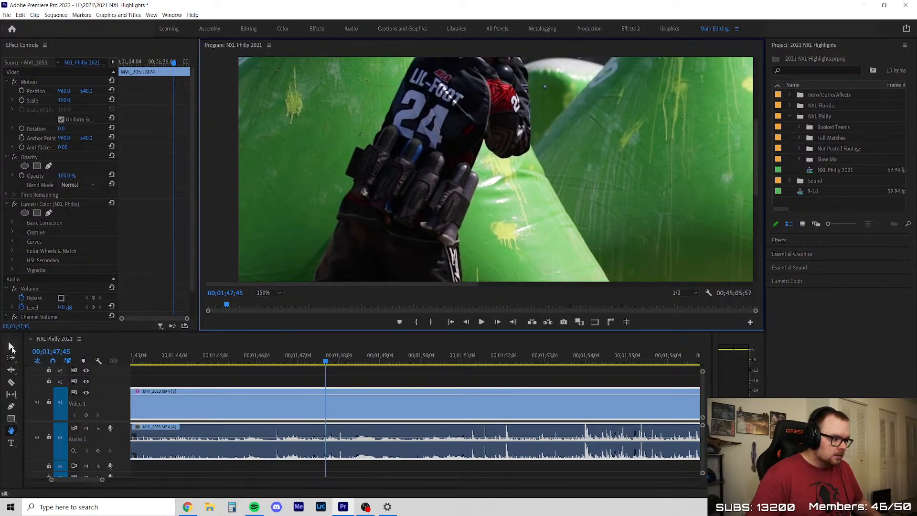
{"action": "left_click", "coordinate": [11, 348]}
{"action": "left_click", "coordinate": [323, 366]}
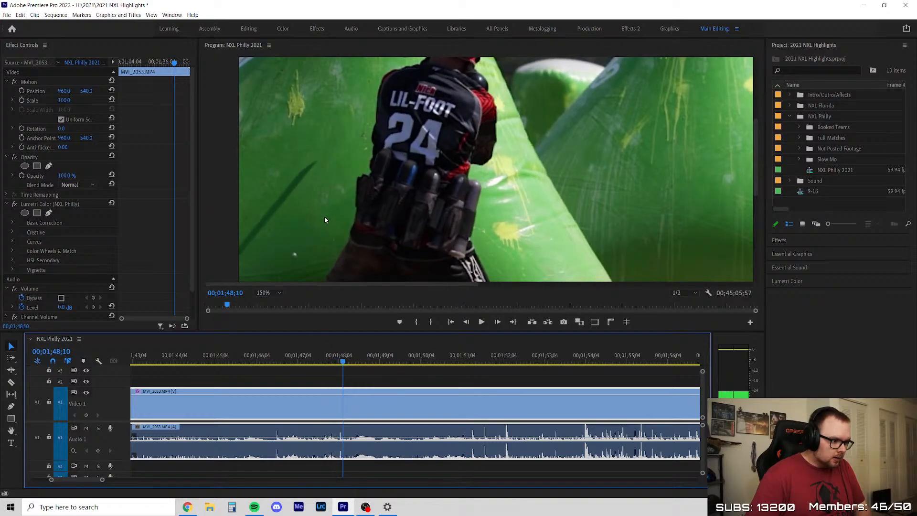
{"action": "key", "text": "Left"}
{"action": "key", "text": "Left"}
{"action": "key", "text": "Left"}
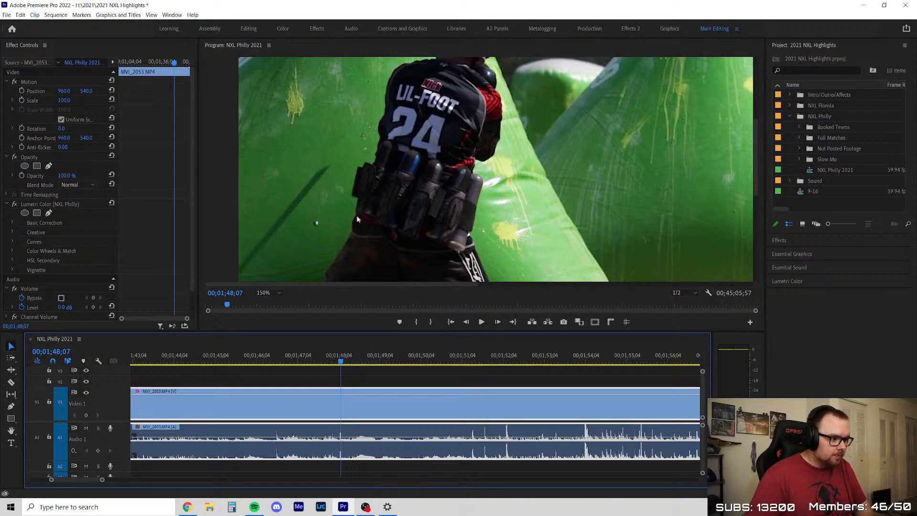
{"action": "key", "text": "Right"}
{"action": "key", "text": "Right"}
{"action": "key", "text": "Right"}
{"action": "key", "text": "Right"}
{"action": "key", "text": "Right"}
{"action": "key", "text": "Right"}
{"action": "key", "text": "Right"}
{"action": "key", "text": "Right"}
{"action": "key", "text": "Right"}
{"action": "key", "text": "Right"}
{"action": "key", "text": "Right"}
{"action": "key", "text": "Right"}
{"action": "key", "text": "Right"}
{"action": "key", "text": "Right"}
{"action": "key", "text": "Right"}
{"action": "key", "text": "Right"}
{"action": "key", "text": "Right"}
{"action": "key", "text": "Right"}
{"action": "key", "text": "Right"}
{"action": "key", "text": "Right"}
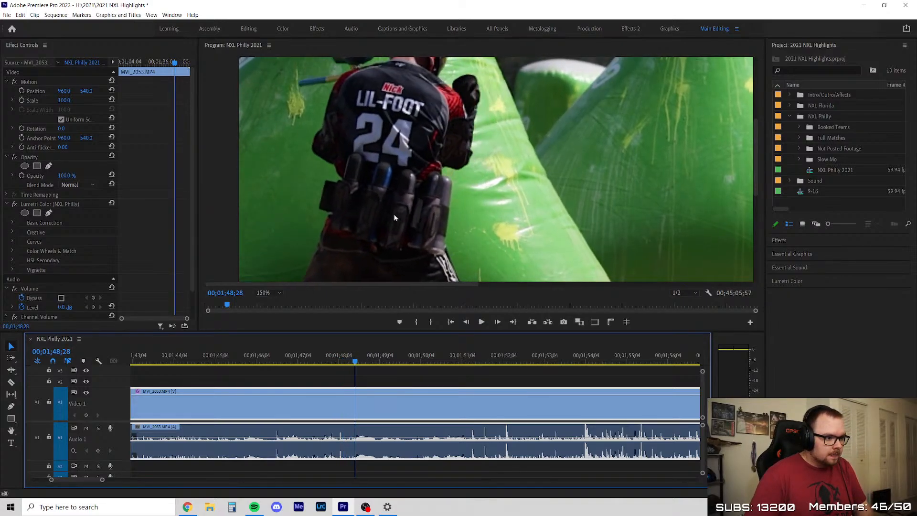
Advance through the magnified MVI_2053 footage from 00;01;48;28 to 00;01;50;15 to examine the bunker as the player walks off
{"action": "key", "text": "Right"}
{"action": "key", "text": "Right"}
{"action": "key", "text": "Right"}
{"action": "key", "text": "Right"}
{"action": "key", "text": "Right"}
{"action": "key", "text": "Right"}
{"action": "key", "text": "Right"}
{"action": "key", "text": "Right"}
{"action": "key", "text": "Right"}
{"action": "key", "text": "Right"}
{"action": "key", "text": "Right"}
{"action": "key", "text": "Right"}
{"action": "key", "text": "Right"}
{"action": "key", "text": "Right"}
{"action": "key", "text": "Right"}
{"action": "key", "text": "Right"}
{"action": "key", "text": "Right"}
{"action": "key", "text": "Right"}
{"action": "key", "text": "Right"}
{"action": "key", "text": "Right"}
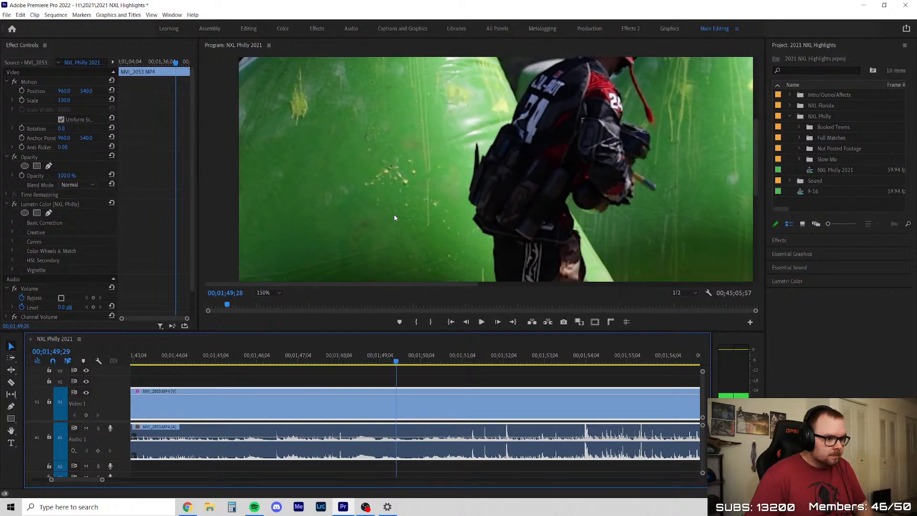
{"action": "key", "text": "Right"}
{"action": "key", "text": "Right"}
{"action": "key", "text": "Right"}
{"action": "key", "text": "Right"}
{"action": "key", "text": "Right"}
{"action": "key", "text": "Right"}
{"action": "key", "text": "Right"}
{"action": "key", "text": "Right"}
{"action": "key", "text": "Right"}
{"action": "key", "text": "Right"}
{"action": "key", "text": "Right"}
{"action": "key", "text": "Right"}
{"action": "key", "text": "Right"}
{"action": "key", "text": "Right"}
{"action": "key", "text": "Right"}
{"action": "key", "text": "Right"}
{"action": "key", "text": "Right"}
{"action": "key", "text": "Right"}
{"action": "key", "text": "Right"}
{"action": "key", "text": "Right"}
{"action": "key", "text": "Right"}
{"action": "key", "text": "Right"}
{"action": "key", "text": "Right"}
{"action": "key", "text": "Right"}
{"action": "key", "text": "Right"}
{"action": "key", "text": "Right"}
{"action": "key", "text": "Right"}
{"action": "key", "text": "Right"}
{"action": "key", "text": "Right"}
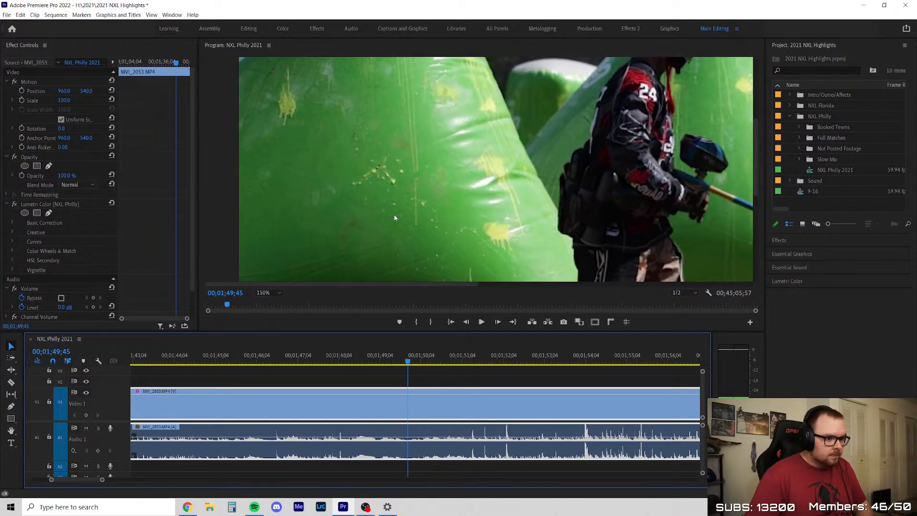
{"action": "key", "text": "Right"}
{"action": "key", "text": "Right"}
{"action": "key", "text": "Right"}
{"action": "key", "text": "Right"}
{"action": "key", "text": "Right"}
{"action": "key", "text": "Right"}
{"action": "key", "text": "Right"}
{"action": "key", "text": "Right"}
{"action": "key", "text": "Right"}
{"action": "key", "text": "Right"}
{"action": "key", "text": "Right"}
{"action": "key", "text": "Right"}
{"action": "key", "text": "Right"}
{"action": "key", "text": "Right"}
{"action": "key", "text": "Right"}
{"action": "key", "text": "Right"}
{"action": "key", "text": "Right"}
{"action": "key", "text": "Right"}
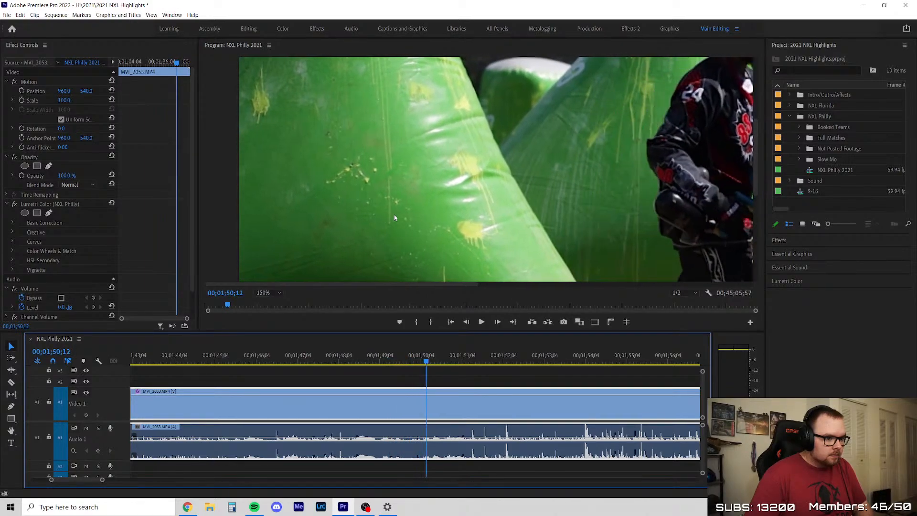
Return the preview to Fit and review the rest of MVI_2053 from 00;01;50;15 through to 00;02;00;37
{"action": "left_click", "coordinate": [264, 293]}
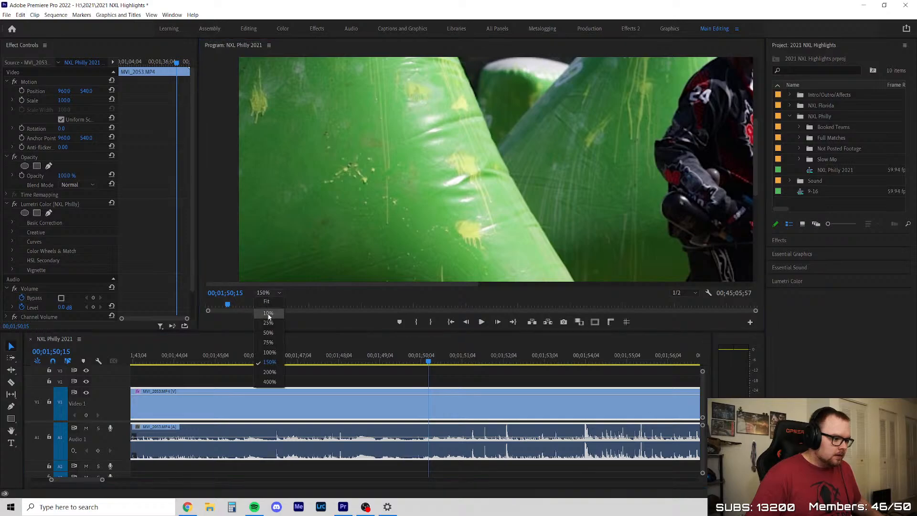
{"action": "left_click", "coordinate": [265, 310]}
{"action": "left_click", "coordinate": [231, 378]}
{"action": "key", "text": "space"}
{"action": "scroll", "coordinate": [230, 379], "scroll_direction": "down", "scroll_amount": 4}
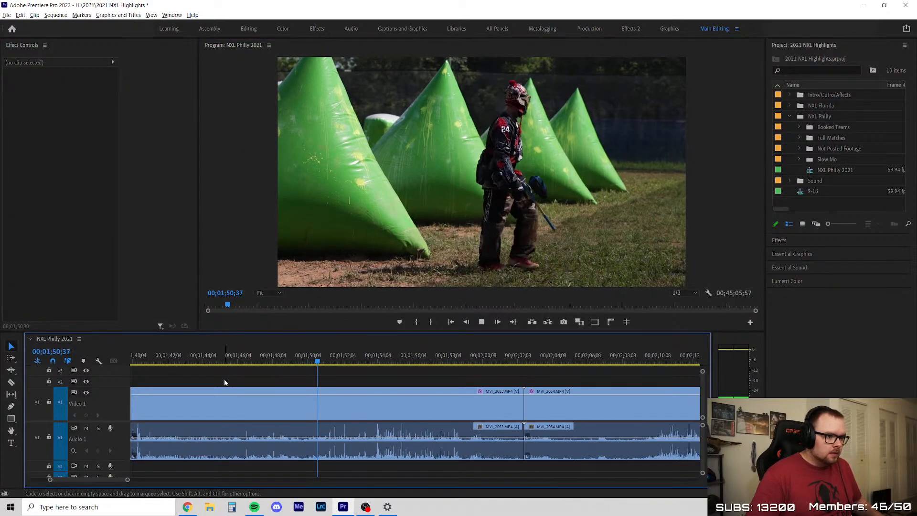
{"action": "scroll", "coordinate": [336, 393], "scroll_direction": "up", "scroll_amount": 3}
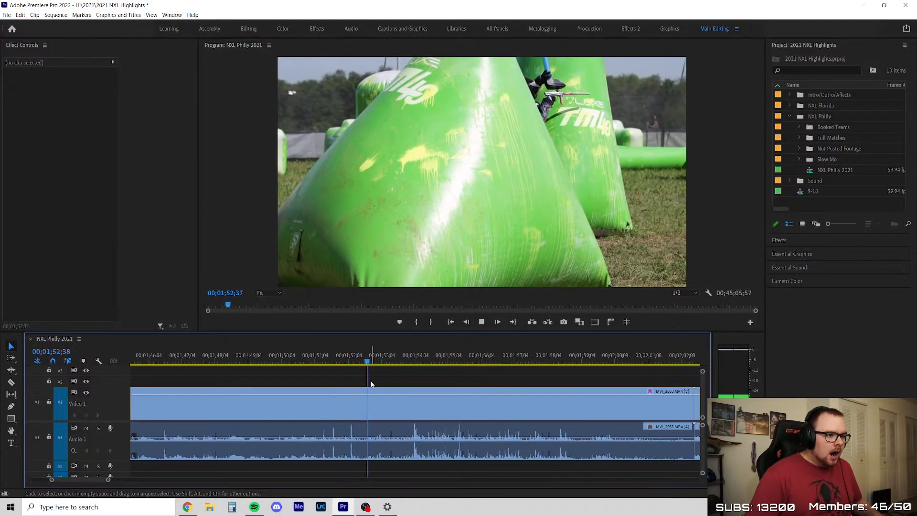
{"action": "scroll", "coordinate": [361, 389], "scroll_direction": "down", "scroll_amount": 3}
{"action": "scroll", "coordinate": [354, 389], "scroll_direction": "up", "scroll_amount": 2}
{"action": "left_click_drag", "start_coordinate": [298, 363], "coordinate": [429, 368]}
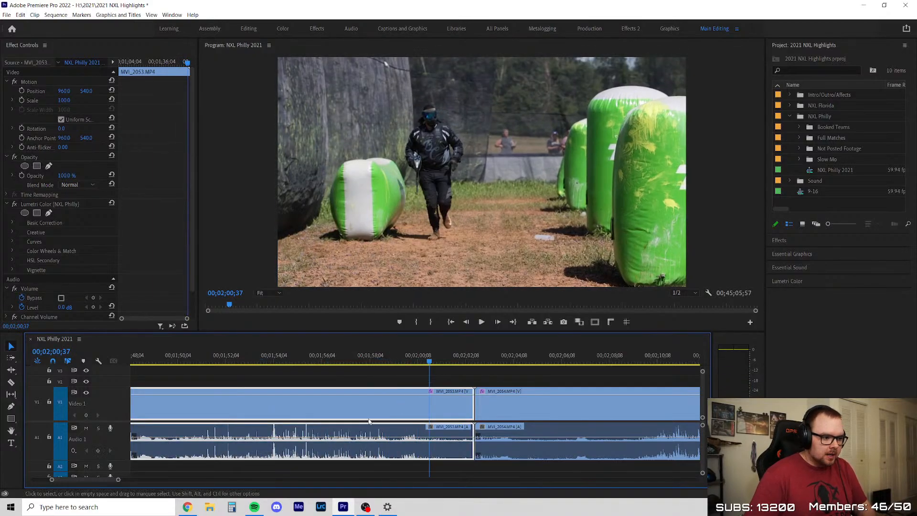
Remove the unused opening of MVI_2053, keeping only about its last seven seconds, and close the gap in front of it
{"action": "key", "text": "Delete"}
{"action": "right_click", "coordinate": [331, 399]}
{"action": "left_click", "coordinate": [353, 404]}
Review the opening of MVI_2054, trim about six seconds off its start and close the resulting gap
{"action": "left_click", "coordinate": [365, 363]}
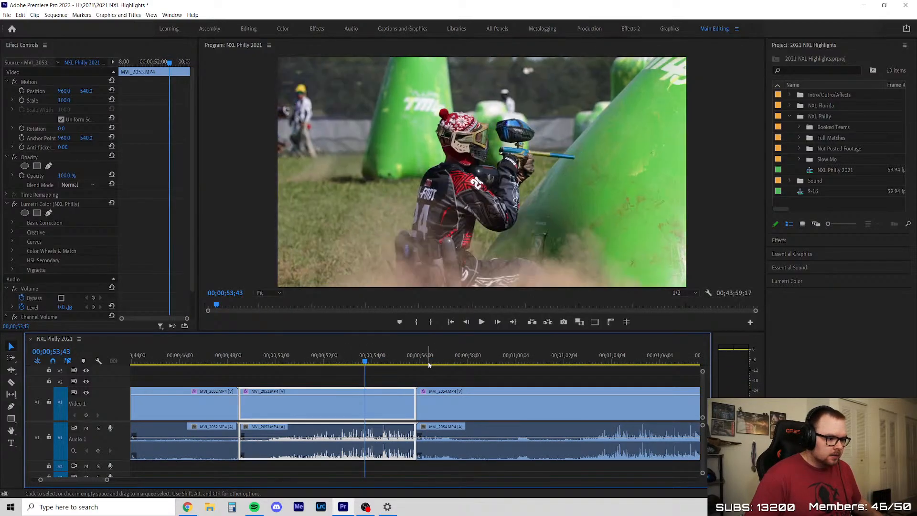
{"action": "left_click", "coordinate": [426, 364]}
{"action": "scroll", "coordinate": [421, 377], "scroll_direction": "down", "scroll_amount": 1}
{"action": "scroll", "coordinate": [415, 381], "scroll_direction": "down", "scroll_amount": 4}
{"action": "key", "text": "space"}
{"action": "left_click", "coordinate": [272, 378]}
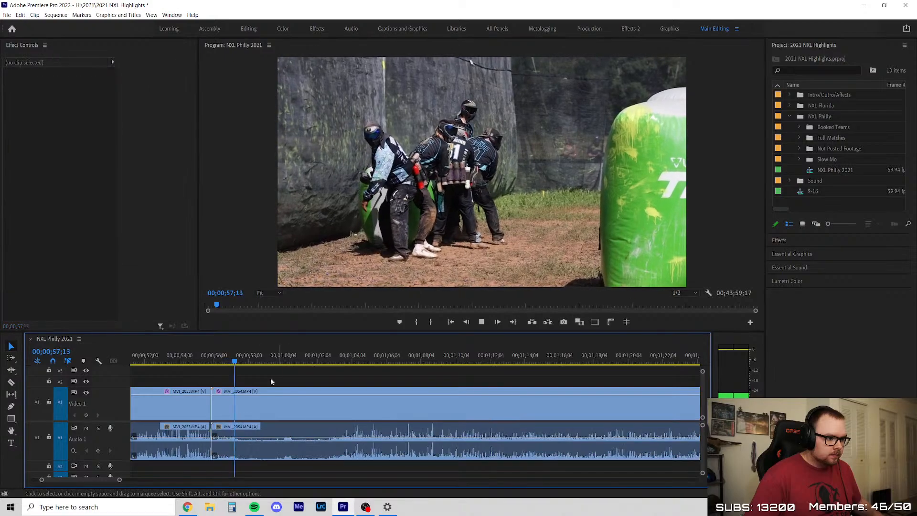
{"action": "scroll", "coordinate": [253, 384], "scroll_direction": "up", "scroll_amount": 3}
{"action": "left_click_drag", "start_coordinate": [176, 411], "coordinate": [377, 409]}
{"action": "right_click", "coordinate": [322, 403]}
{"action": "left_click", "coordinate": [344, 408]}
Play the trimmed opening of MVI_2054, replay it from 00;00;56;11, and continue watching to 00;01;02;25
{"action": "left_click", "coordinate": [351, 380]}
{"action": "key", "text": "space"}
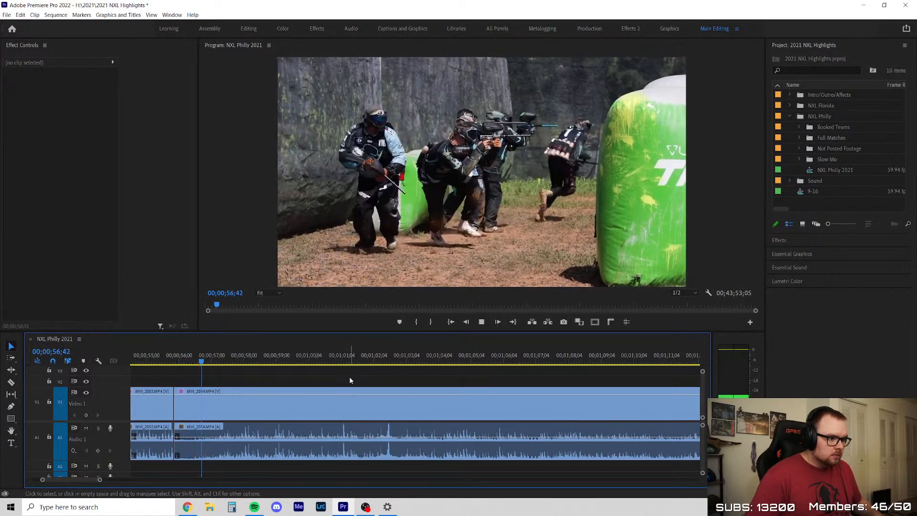
{"action": "key", "text": "space"}
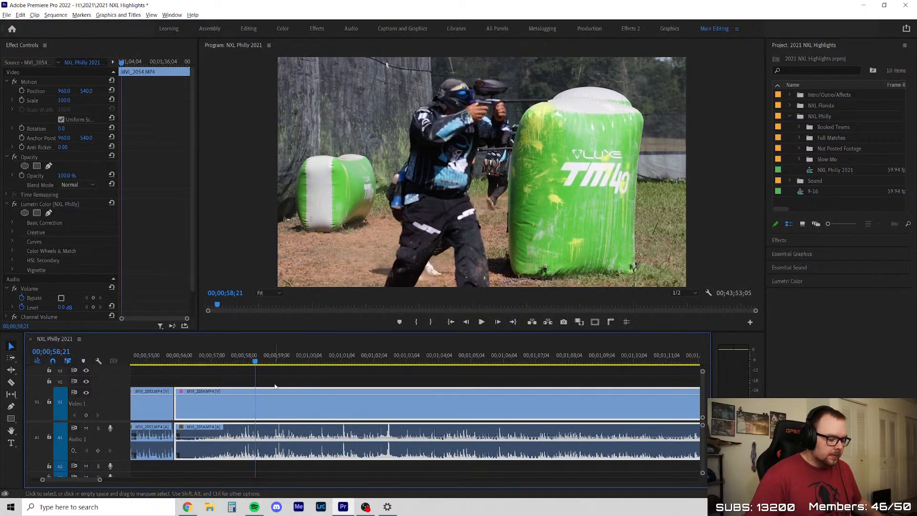
{"action": "scroll", "coordinate": [286, 386], "scroll_direction": "down", "scroll_amount": 1}
{"action": "scroll", "coordinate": [226, 397], "scroll_direction": "up", "scroll_amount": 2}
{"action": "left_click", "coordinate": [195, 355]}
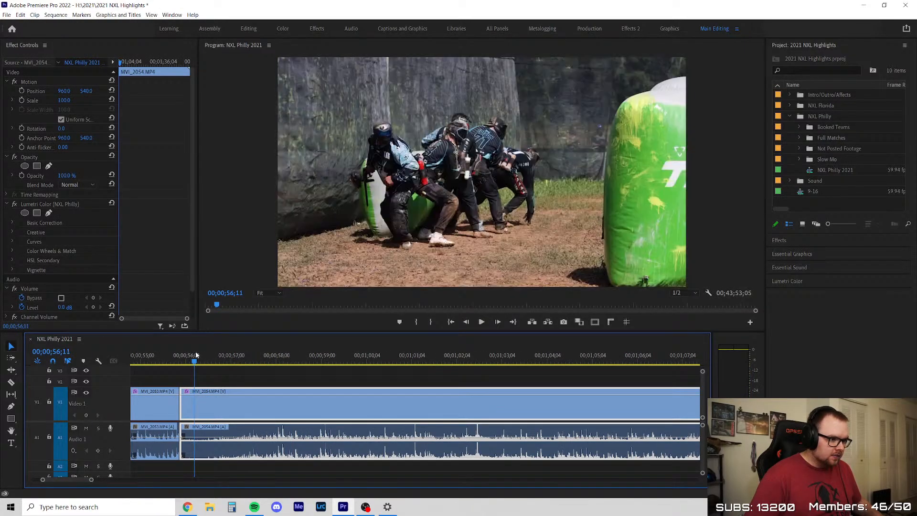
{"action": "left_click_drag", "start_coordinate": [198, 354], "coordinate": [211, 354]}
{"action": "key", "text": "space"}
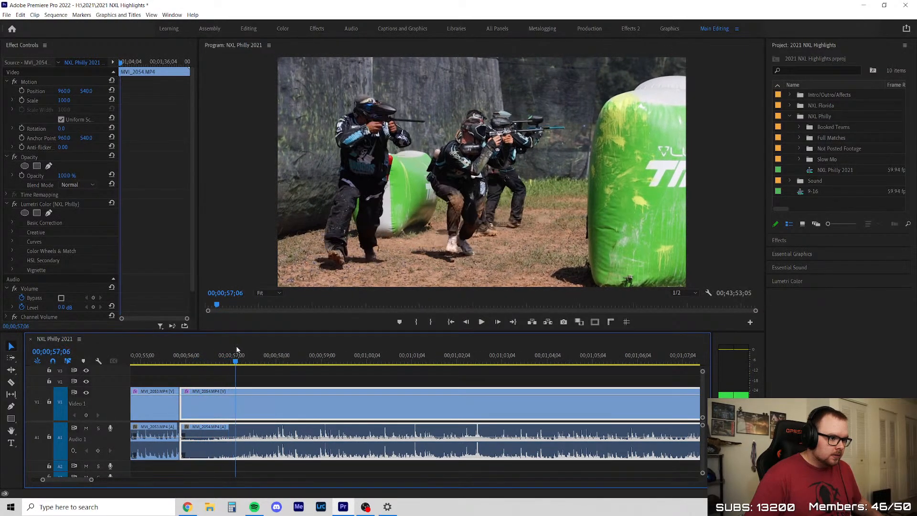
{"action": "scroll", "coordinate": [234, 388], "scroll_direction": "down", "scroll_amount": 1}
{"action": "scroll", "coordinate": [234, 388], "scroll_direction": "down", "scroll_amount": 2}
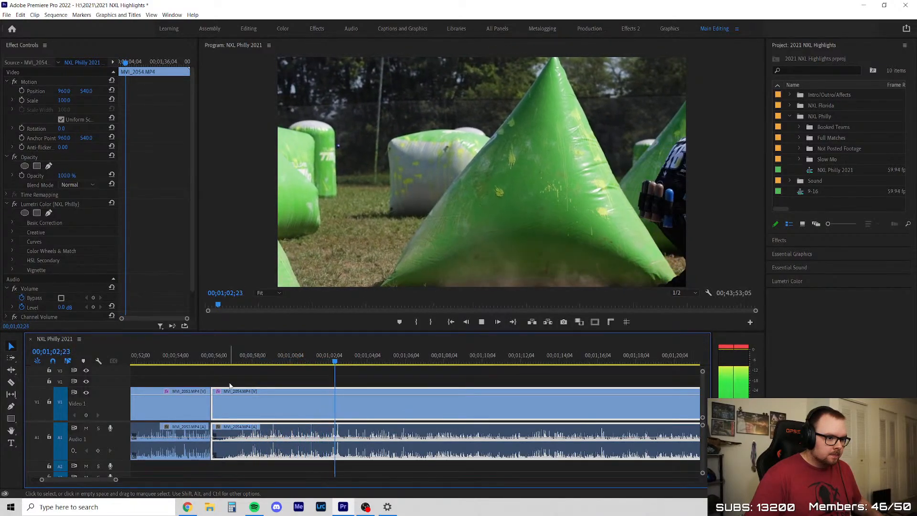
{"action": "key", "text": "space"}
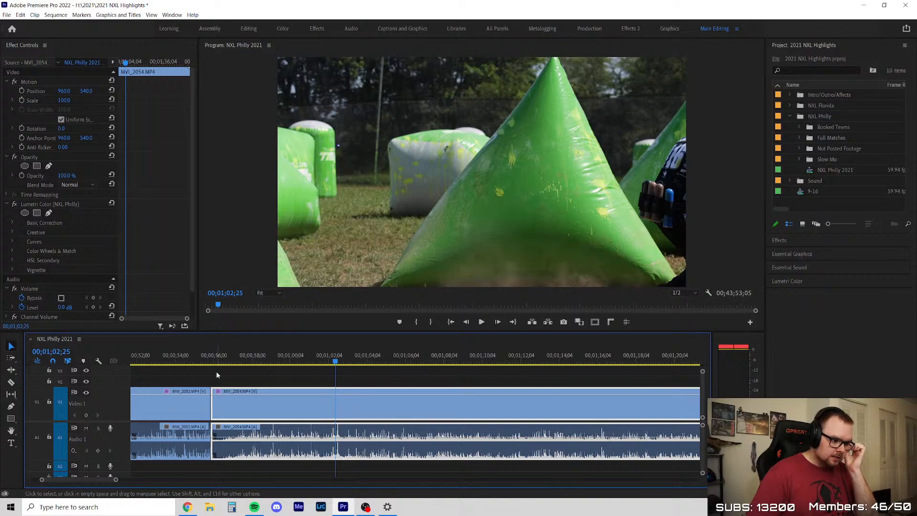
Go back to the breakout near the start of MVI_2054 and replay it up to 00;01;01;12
{"action": "scroll", "coordinate": [226, 366], "scroll_direction": "down", "scroll_amount": 2}
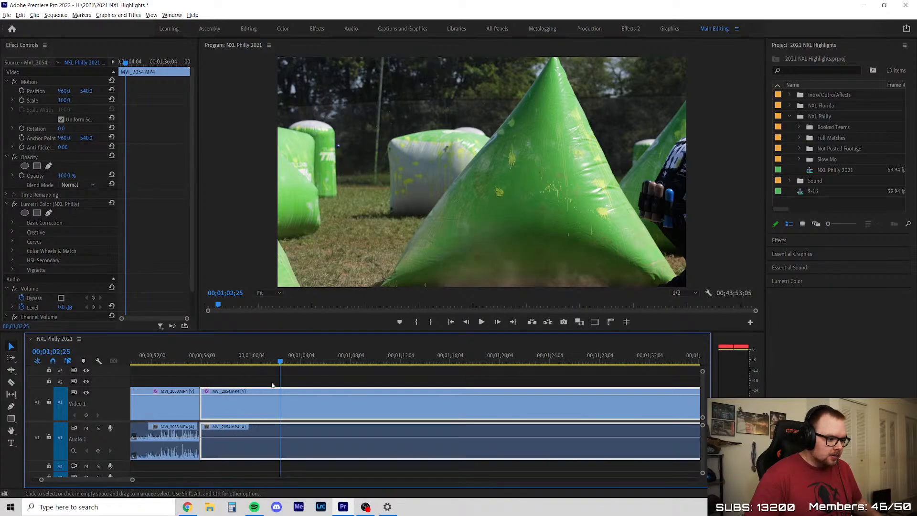
{"action": "left_click_drag", "start_coordinate": [246, 362], "coordinate": [216, 372]}
{"action": "key", "text": "space"}
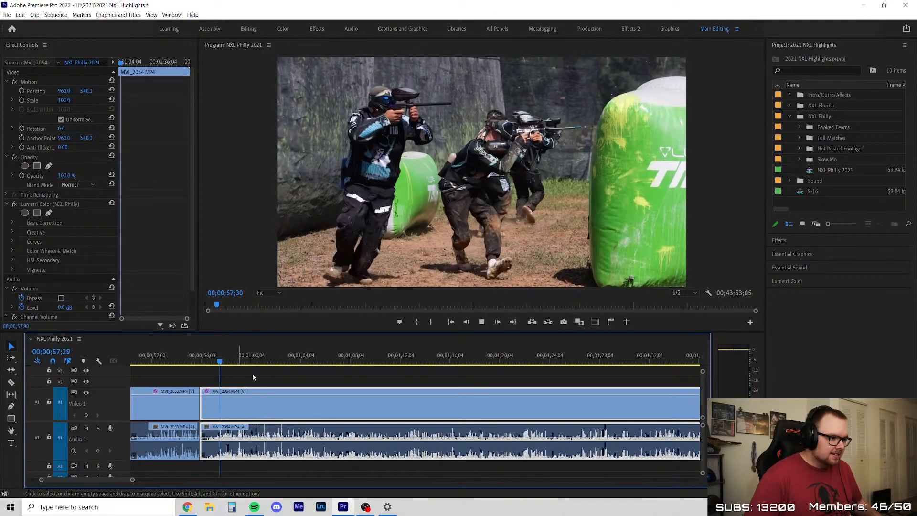
{"action": "left_click", "coordinate": [265, 375]}
{"action": "scroll", "coordinate": [265, 376], "scroll_direction": "down", "scroll_amount": 3}
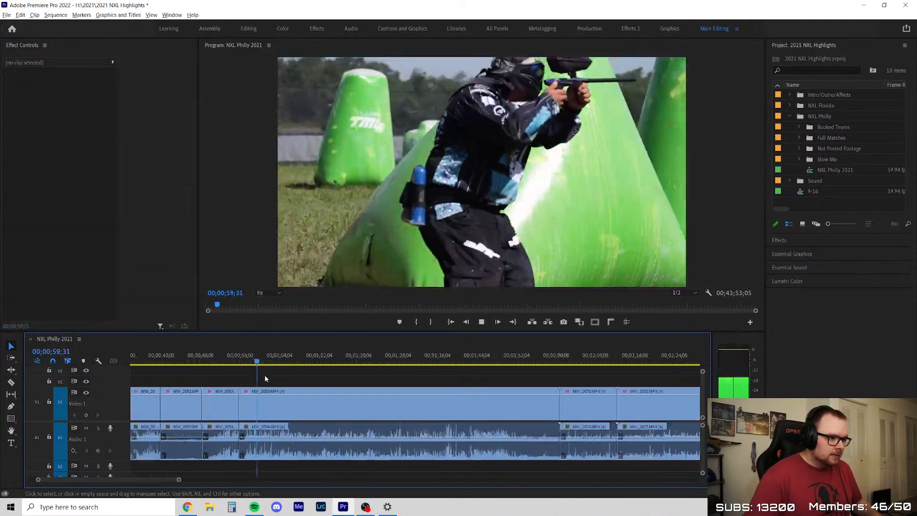
{"action": "scroll", "coordinate": [398, 387], "scroll_direction": "up", "scroll_amount": 2}
{"action": "left_click", "coordinate": [399, 391]}
{"action": "key", "text": "space"}
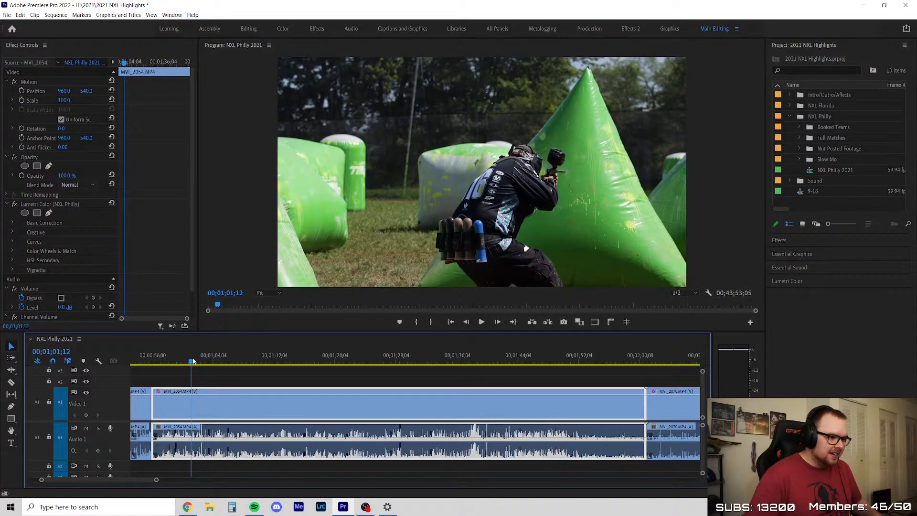
Skip ahead through MVI_2054 and play the bunker action around 00;01;09;38 and up to 00;01;17;52
{"action": "left_click_drag", "start_coordinate": [193, 360], "coordinate": [244, 367]}
{"action": "key", "text": "space"}
{"action": "key", "text": "minus"}
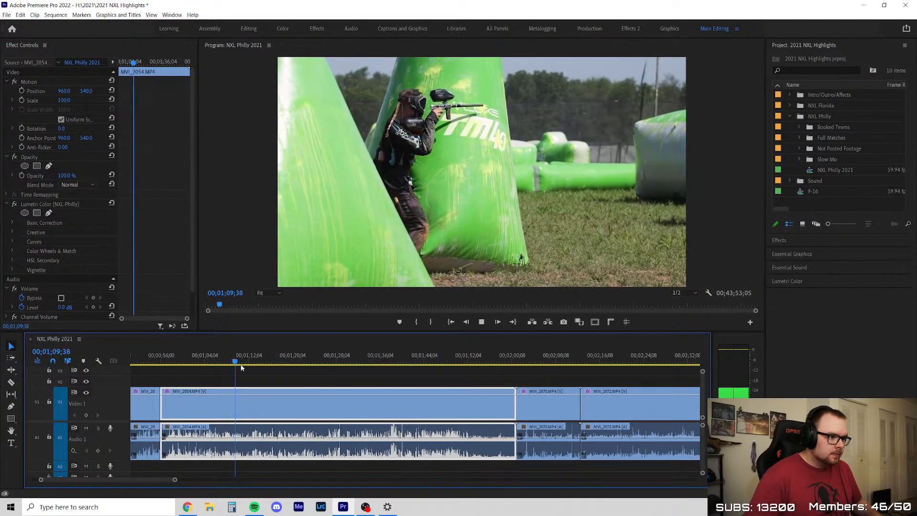
{"action": "key", "text": "equal"}
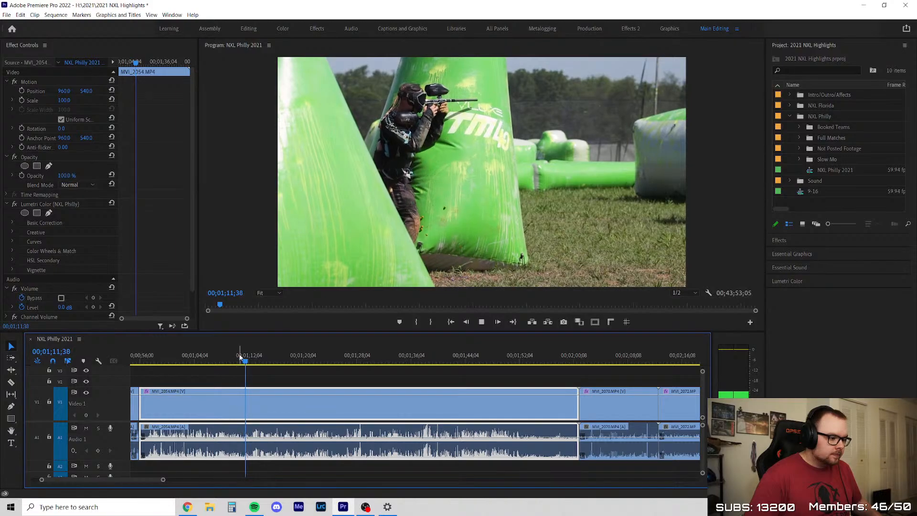
{"action": "key", "text": "space"}
{"action": "left_click_drag", "start_coordinate": [263, 363], "coordinate": [285, 376]}
{"action": "key", "text": "space"}
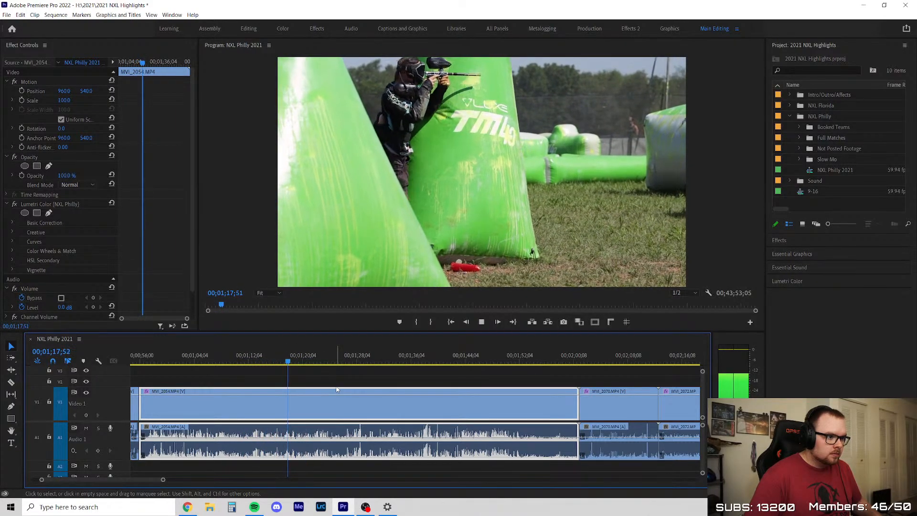
Step frame by frame through MVI_2054 from 00;01;18;22 to 00;01;18;37 to examine the player at the bunker
{"action": "left_click", "coordinate": [292, 365]}
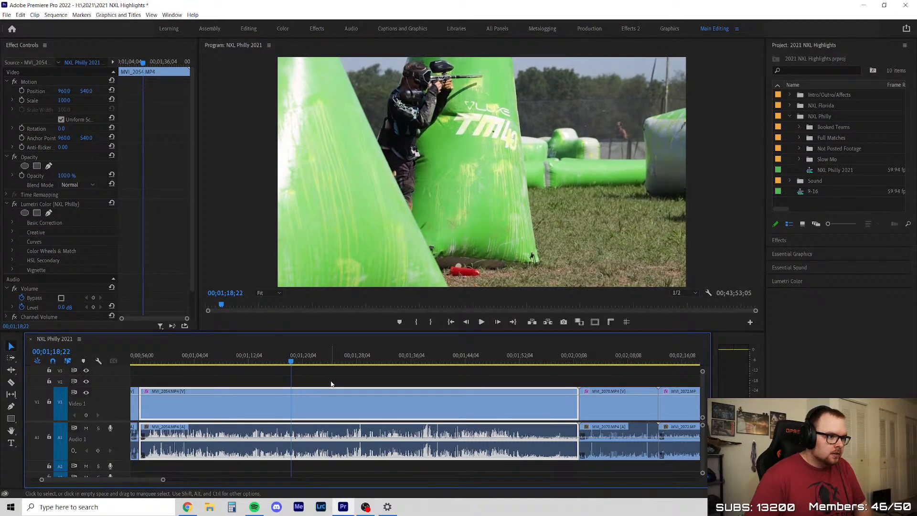
{"action": "key", "text": "Right"}
{"action": "key", "text": "Right"}
{"action": "key", "text": "Right"}
{"action": "key", "text": "Right"}
{"action": "key", "text": "Right"}
{"action": "key", "text": "Right"}
{"action": "key", "text": "Right"}
{"action": "key", "text": "Right"}
{"action": "key", "text": "Right"}
{"action": "key", "text": "Right"}
{"action": "key", "text": "Right"}
{"action": "key", "text": "Right"}
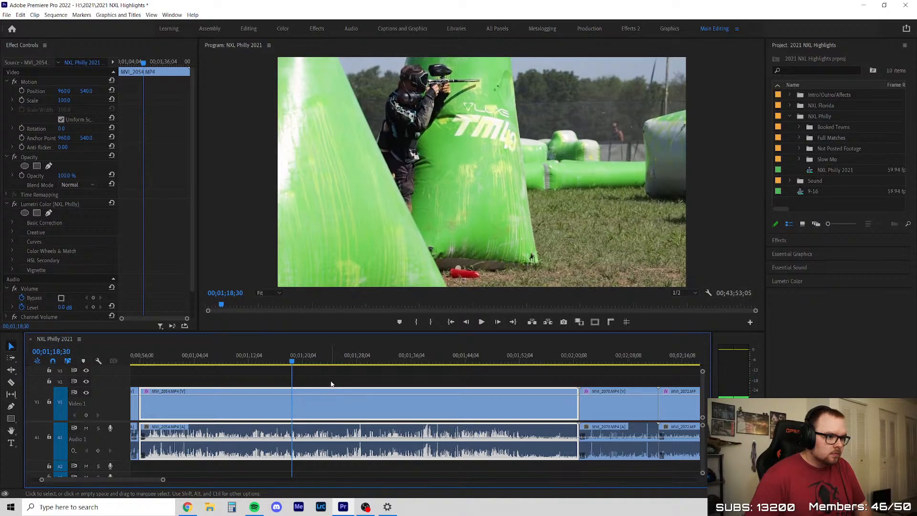
{"action": "key", "text": "Right"}
{"action": "key", "text": "Right"}
{"action": "key", "text": "Right"}
{"action": "key", "text": "Right"}
{"action": "key", "text": "Right"}
{"action": "key", "text": "Right"}
{"action": "key", "text": "Right"}
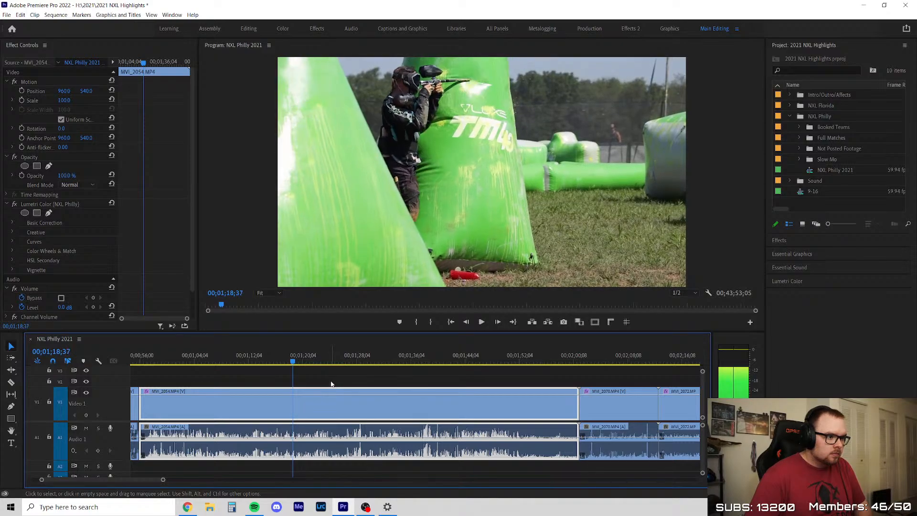
Review MVI_2054 onward from 00;01;18;37 and split the clip at about 00;01;27;25
{"action": "key", "text": "space"}
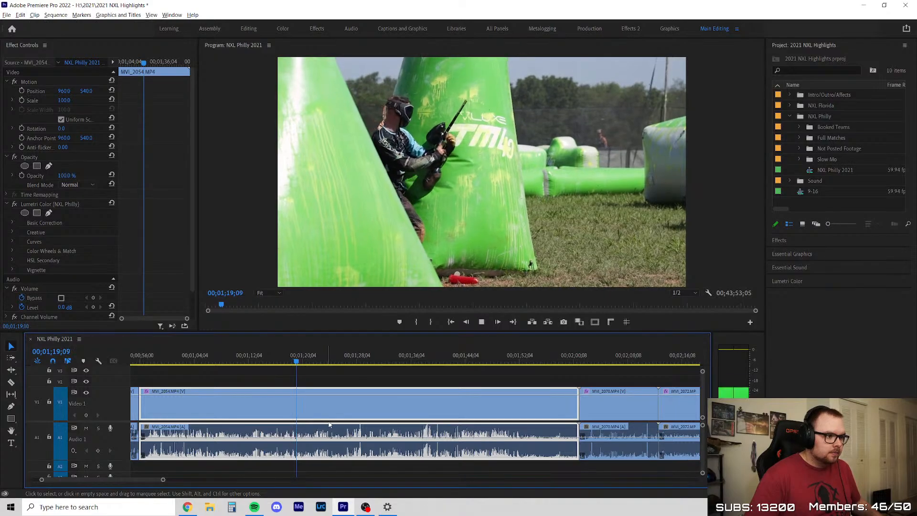
{"action": "key", "text": "minus"}
{"action": "key", "text": "minus"}
{"action": "scroll", "coordinate": [367, 398], "scroll_direction": "up", "scroll_amount": 1}
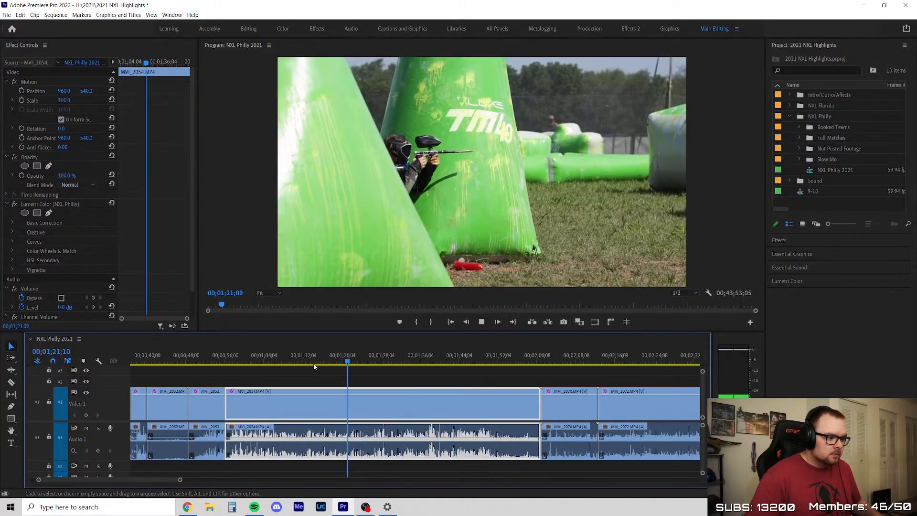
{"action": "left_click_drag", "start_coordinate": [359, 358], "coordinate": [385, 369]}
{"action": "key", "text": "space"}
{"action": "key", "text": "equal"}
{"action": "key", "text": "c"}
{"action": "left_click", "coordinate": [334, 399]}
{"action": "key", "text": "v"}
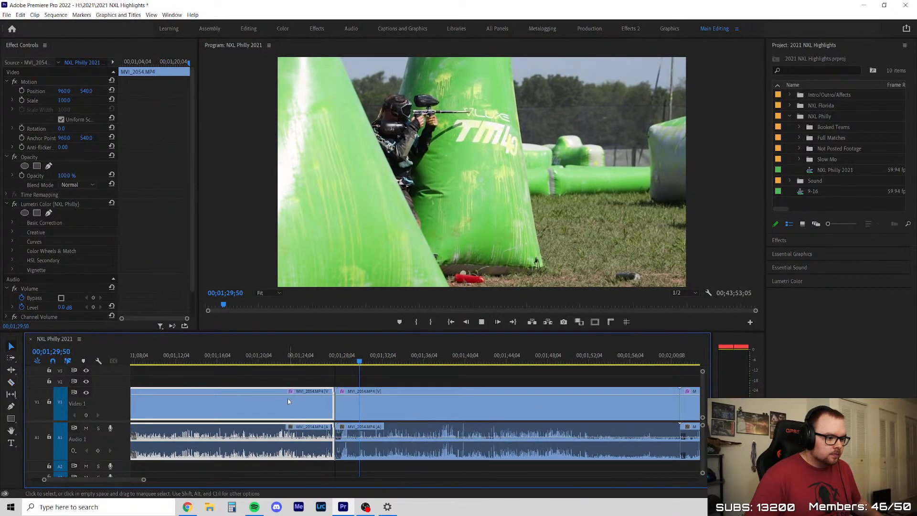
Delete the part of MVI_2054 before the split and close the gap it leaves in the timeline
{"action": "key", "text": "minus"}
{"action": "key", "text": "minus"}
{"action": "left_click", "coordinate": [314, 385]}
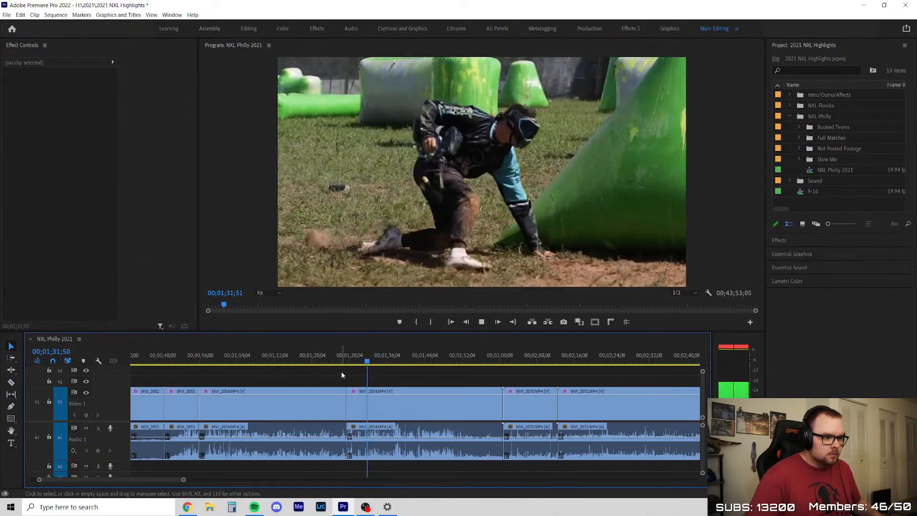
{"action": "key", "text": "space"}
{"action": "left_click", "coordinate": [308, 406]}
{"action": "key", "text": "Delete"}
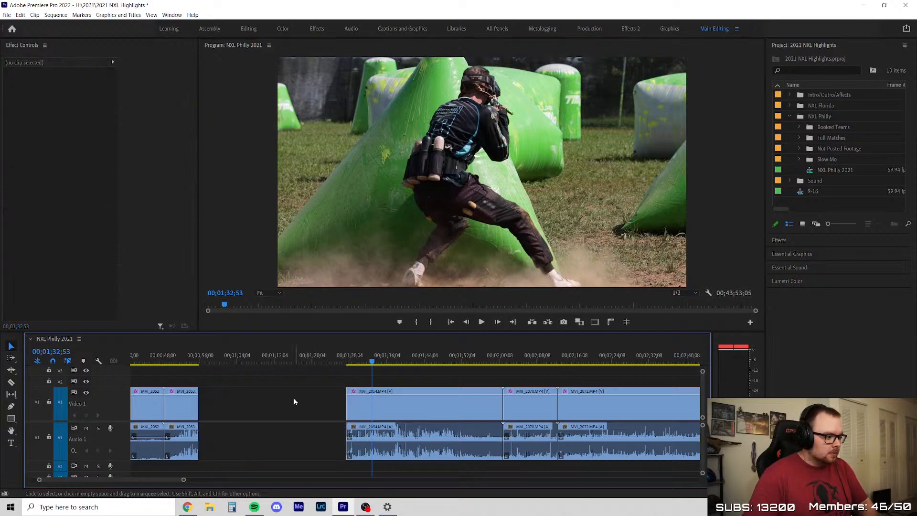
{"action": "left_click", "coordinate": [295, 401]}
{"action": "key", "text": "Delete"}
Play the remaining MVI_2054 clip from its start and replay the bunker move from 00;01;04;22 to 00;01;04;56
{"action": "key", "text": "Up"}
{"action": "key", "text": "Up"}
{"action": "key", "text": "space"}
{"action": "key", "text": "equal"}
{"action": "key", "text": "equal"}
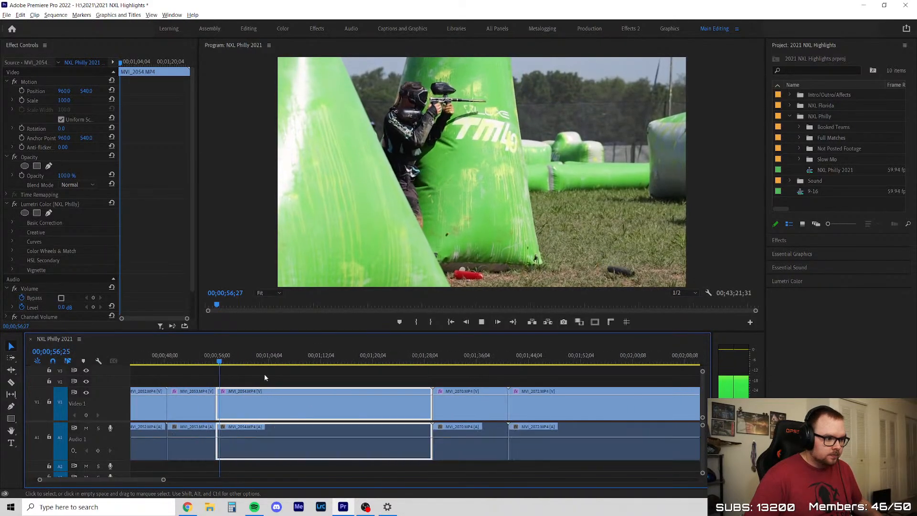
{"action": "left_click", "coordinate": [268, 374]}
{"action": "left_click", "coordinate": [348, 390]}
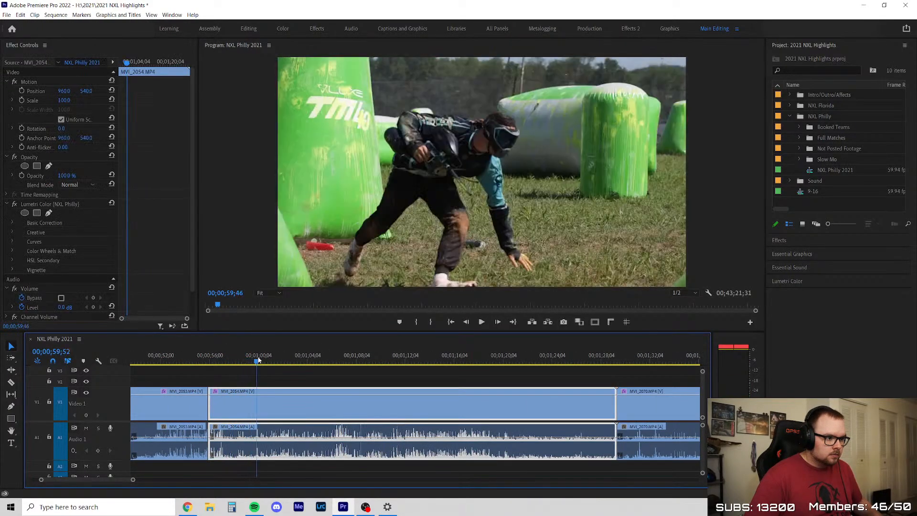
{"action": "key", "text": "minus"}
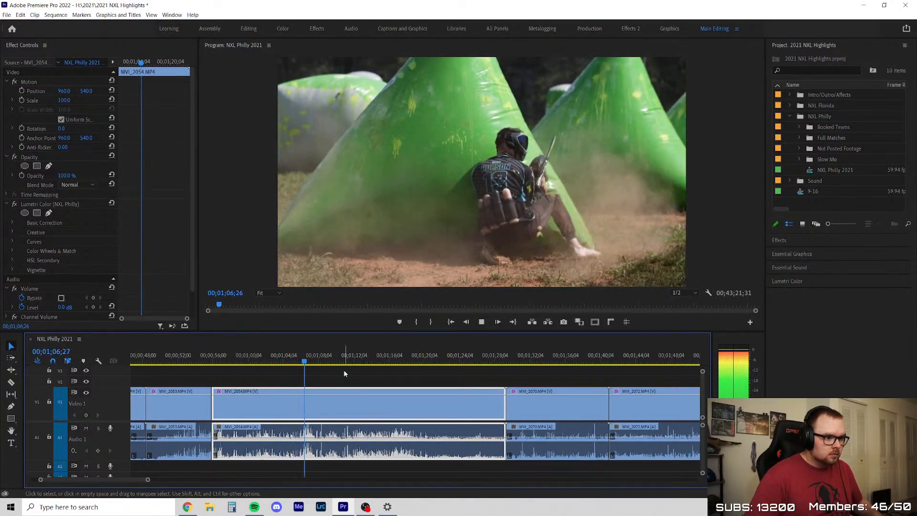
{"action": "left_click_drag", "start_coordinate": [286, 363], "coordinate": [317, 364]}
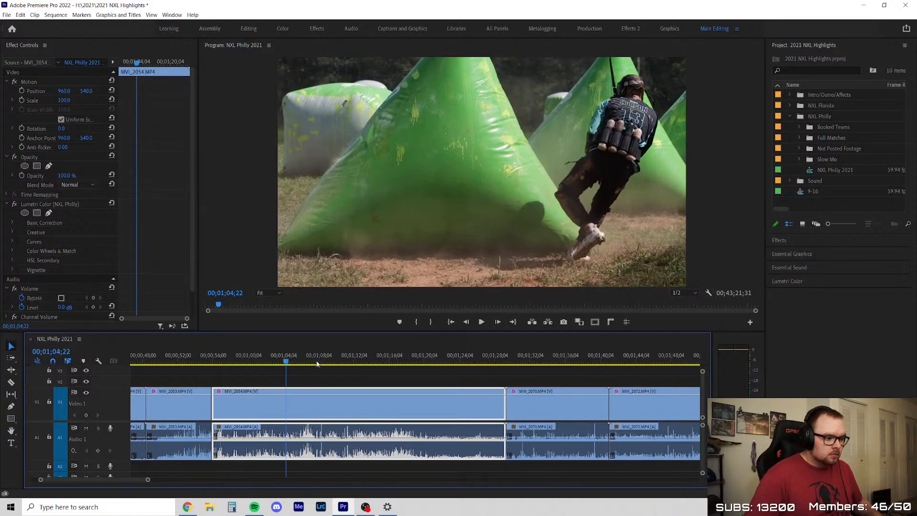
{"action": "key", "text": "space"}
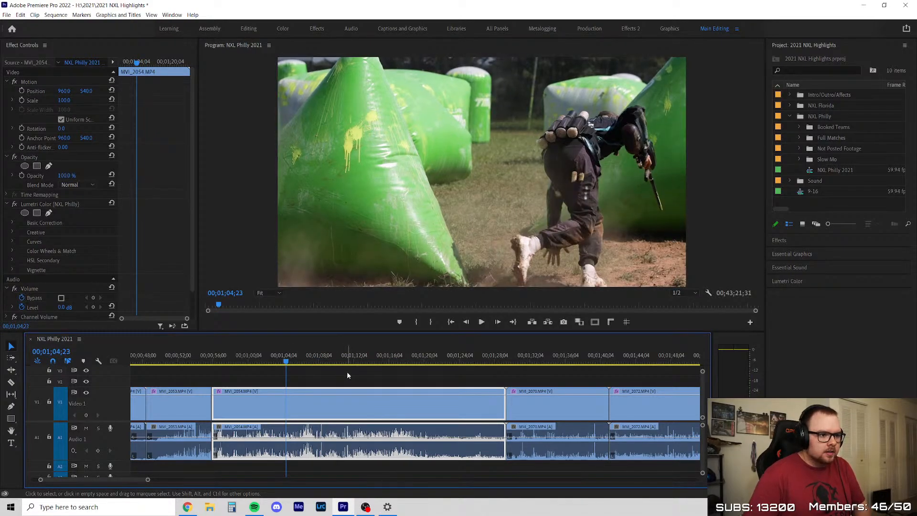
{"action": "key", "text": "space"}
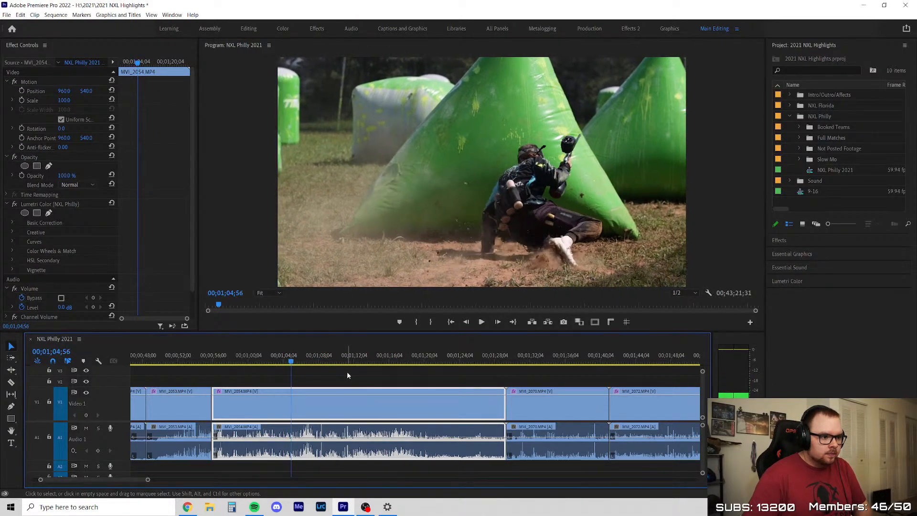
Step frame by frame back and forth through MVI_2054 between 00;01;03;38 and 00;01;04;52 to examine the player's run between the bunkers
{"action": "key", "text": "Left"}
{"action": "key", "text": "Left"}
{"action": "key", "text": "Left"}
{"action": "key", "text": "Left"}
{"action": "key", "text": "Left"}
{"action": "key", "text": "Left"}
{"action": "key", "text": "Left"}
{"action": "key", "text": "Left"}
{"action": "key", "text": "Left"}
{"action": "key", "text": "Left"}
{"action": "key", "text": "Left"}
{"action": "key", "text": "Left"}
{"action": "key", "text": "Left"}
{"action": "key", "text": "Left"}
{"action": "key", "text": "Right"}
{"action": "key", "text": "Right"}
{"action": "key", "text": "Right"}
{"action": "key", "text": "Right"}
{"action": "key", "text": "Right"}
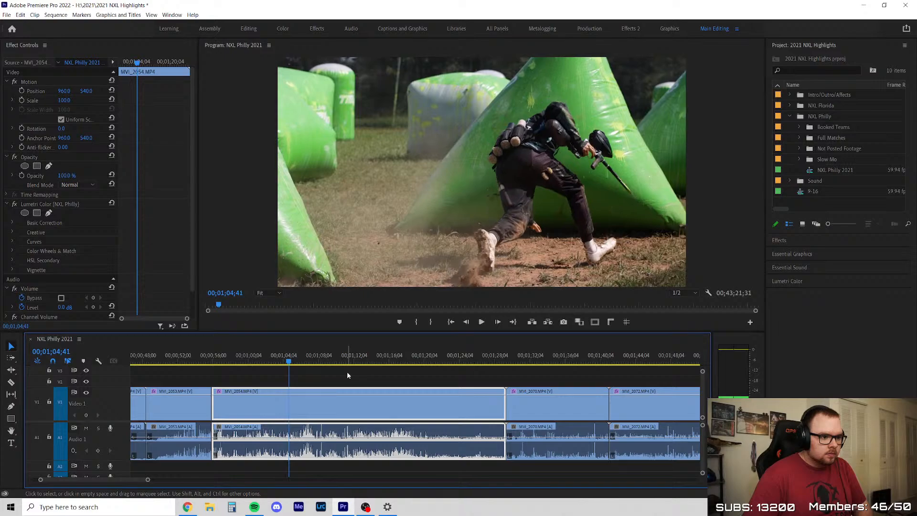
{"action": "key", "text": "Right"}
{"action": "key", "text": "Right"}
{"action": "key", "text": "Right"}
{"action": "key", "text": "Right"}
{"action": "key", "text": "Right"}
{"action": "key", "text": "Right"}
{"action": "key", "text": "Right"}
{"action": "key", "text": "Right"}
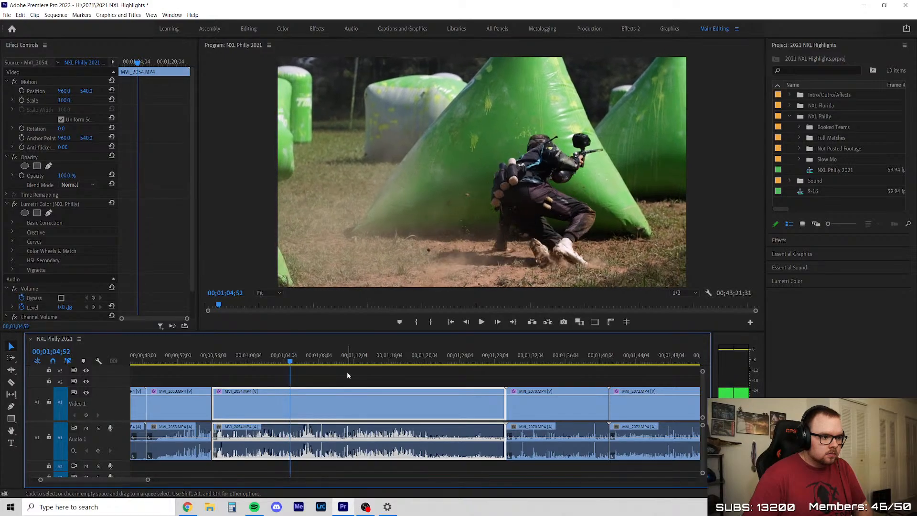
{"action": "key", "text": "Left"}
{"action": "key", "text": "Left"}
{"action": "key", "text": "Left"}
{"action": "key", "text": "Left"}
{"action": "key", "text": "Left"}
{"action": "key", "text": "Left"}
{"action": "key", "text": "Left"}
{"action": "key", "text": "Left"}
{"action": "key", "text": "Left"}
{"action": "key", "text": "Left"}
{"action": "key", "text": "Left"}
{"action": "key", "text": "Left"}
{"action": "key", "text": "Left"}
{"action": "key", "text": "Left"}
{"action": "key", "text": "Left"}
{"action": "key", "text": "Left"}
{"action": "key", "text": "Left"}
{"action": "key", "text": "Left"}
{"action": "key", "text": "Left"}
{"action": "key", "text": "Left"}
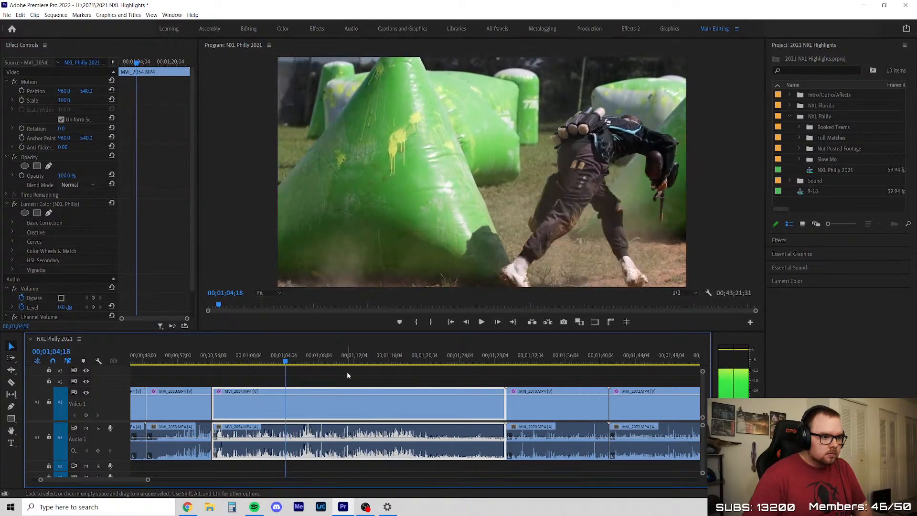
{"action": "key", "text": "Left"}
{"action": "key", "text": "Left"}
{"action": "key", "text": "Left"}
{"action": "key", "text": "Left"}
{"action": "key", "text": "Left"}
{"action": "key", "text": "Left"}
{"action": "key", "text": "Left"}
{"action": "key", "text": "Left"}
{"action": "key", "text": "Left"}
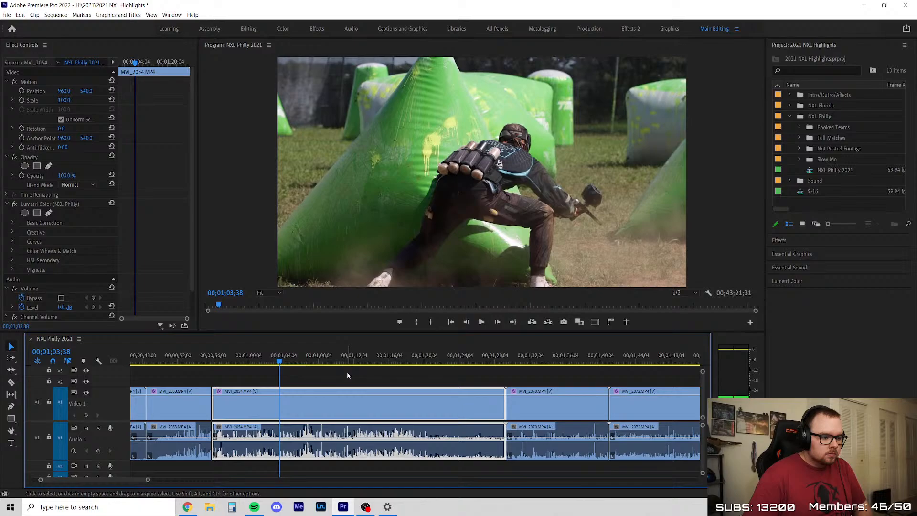
{"action": "key", "text": "Right"}
{"action": "key", "text": "Right"}
{"action": "key", "text": "Right"}
{"action": "key", "text": "Right"}
{"action": "key", "text": "Right"}
{"action": "key", "text": "Right"}
{"action": "key", "text": "Right"}
{"action": "key", "text": "Right"}
{"action": "key", "text": "Right"}
{"action": "key", "text": "Right"}
{"action": "key", "text": "Right"}
{"action": "key", "text": "Right"}
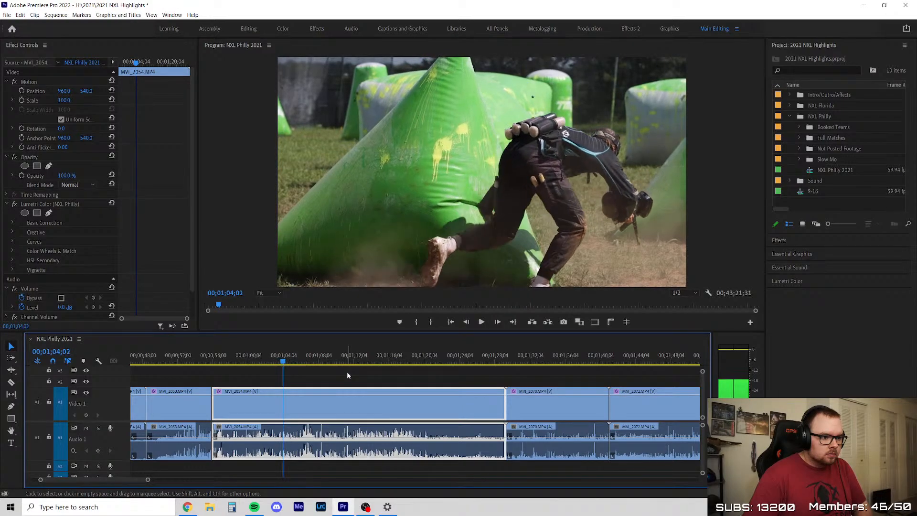
{"action": "key", "text": "Right"}
{"action": "key", "text": "Right"}
{"action": "key", "text": "Right"}
{"action": "key", "text": "Right"}
{"action": "key", "text": "Right"}
{"action": "key", "text": "Right"}
{"action": "key", "text": "Right"}
{"action": "key", "text": "Right"}
{"action": "key", "text": "Right"}
{"action": "key", "text": "Right"}
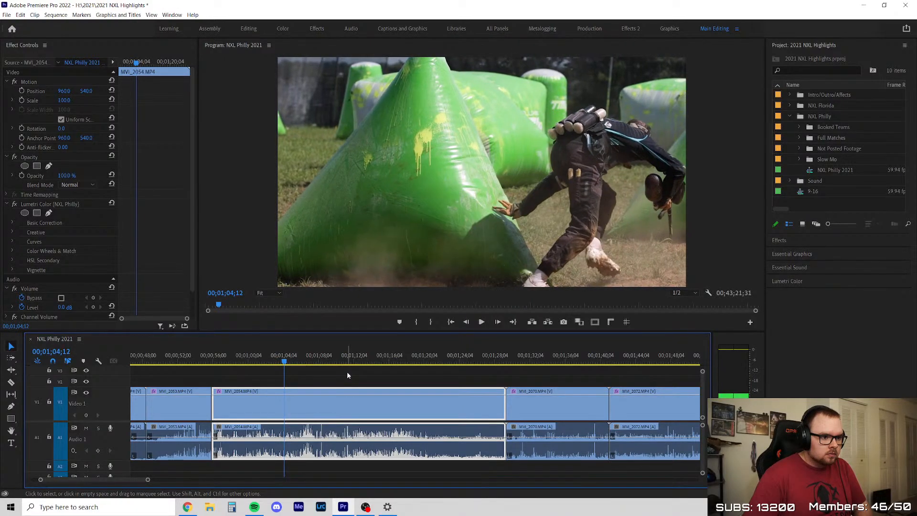
{"action": "key", "text": "Right"}
{"action": "key", "text": "Right"}
{"action": "key", "text": "Right"}
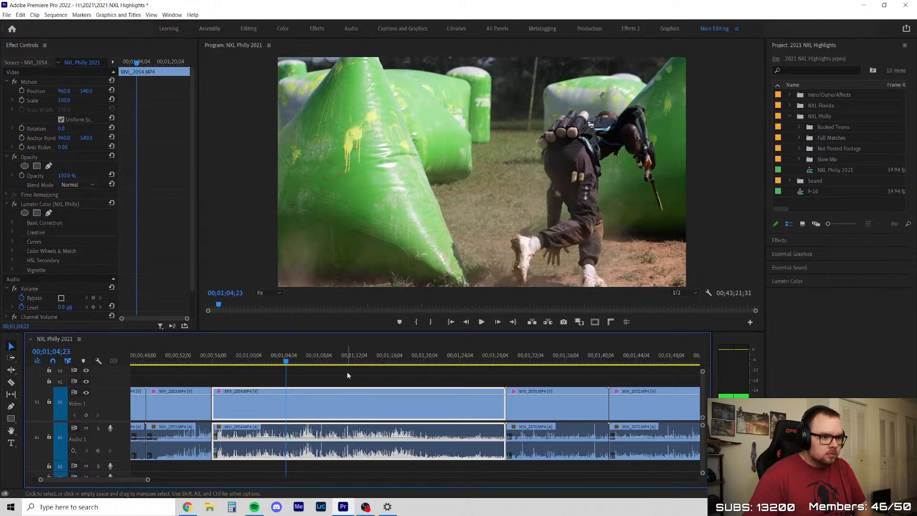
{"action": "key", "text": "Right"}
{"action": "key", "text": "Right"}
{"action": "key", "text": "Right"}
{"action": "key", "text": "Right"}
{"action": "key", "text": "Right"}
{"action": "key", "text": "Right"}
{"action": "key", "text": "Right"}
{"action": "key", "text": "Right"}
{"action": "key", "text": "Right"}
{"action": "key", "text": "Right"}
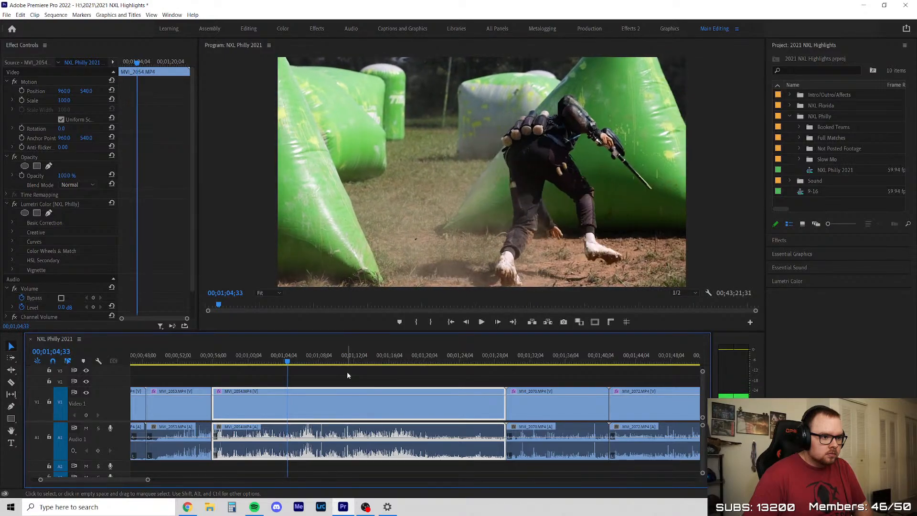
{"action": "key", "text": "Right"}
{"action": "key", "text": "Right"}
{"action": "key", "text": "Right"}
{"action": "key", "text": "Right"}
{"action": "key", "text": "Right"}
{"action": "key", "text": "Right"}
{"action": "key", "text": "Right"}
{"action": "key", "text": "Right"}
{"action": "key", "text": "Right"}
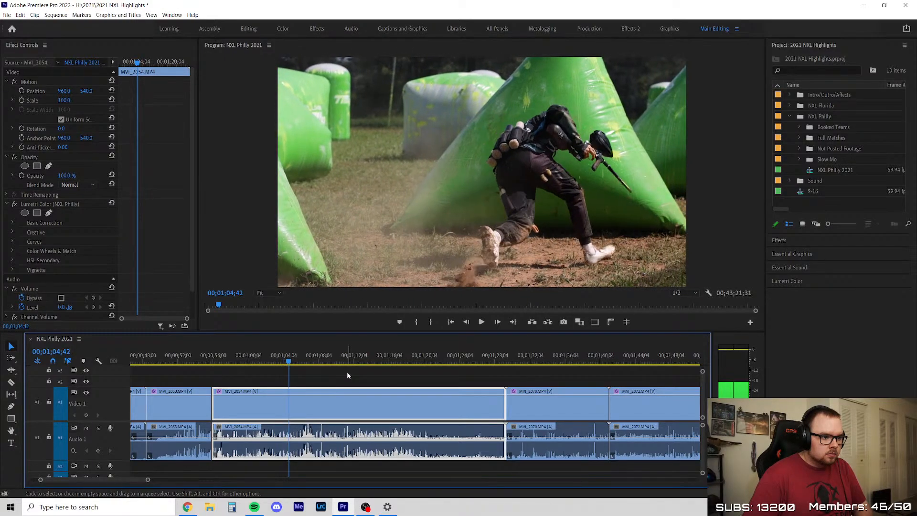
{"action": "key", "text": "Left"}
{"action": "key", "text": "Left"}
{"action": "key", "text": "Left"}
{"action": "key", "text": "Left"}
{"action": "key", "text": "Left"}
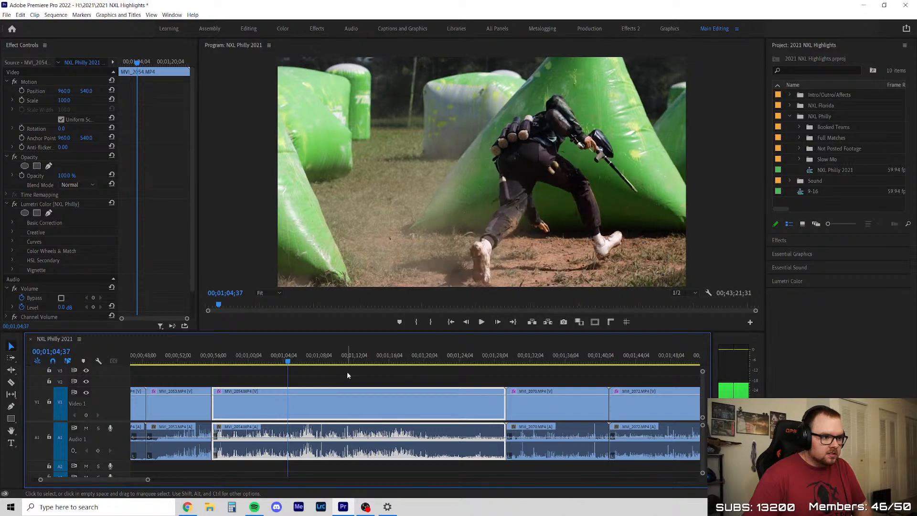
{"action": "key", "text": "Left"}
{"action": "key", "text": "Left"}
{"action": "key", "text": "Left"}
{"action": "key", "text": "Left"}
{"action": "key", "text": "Right"}
{"action": "key", "text": "Right"}
{"action": "key", "text": "Right"}
{"action": "key", "text": "Right"}
{"action": "key", "text": "Right"}
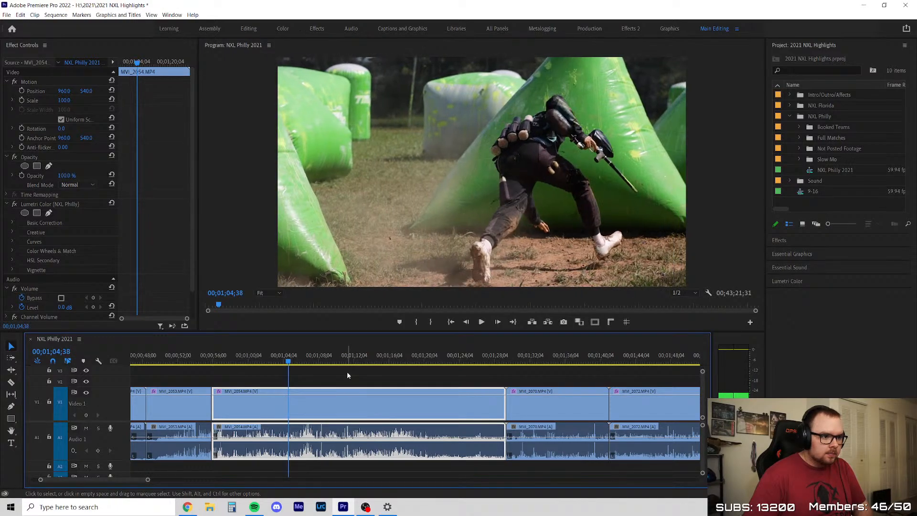
{"action": "key", "text": "Left"}
{"action": "key", "text": "Left"}
{"action": "key", "text": "Left"}
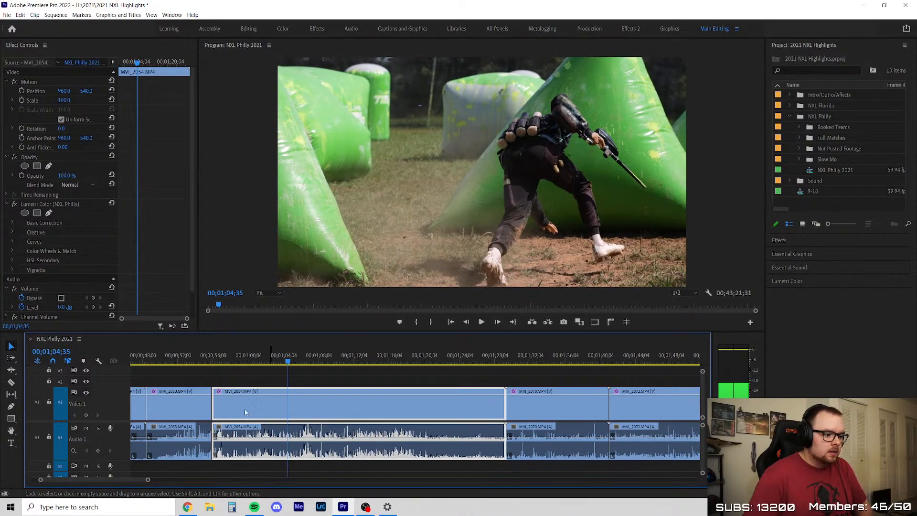
Split MVI_2054 at about 00;01;03;00, delete the part before the cut and close the gap
{"action": "scroll", "coordinate": [230, 410], "scroll_direction": "up", "scroll_amount": 2}
{"action": "left_click", "coordinate": [336, 404], "text": "ctrl"}
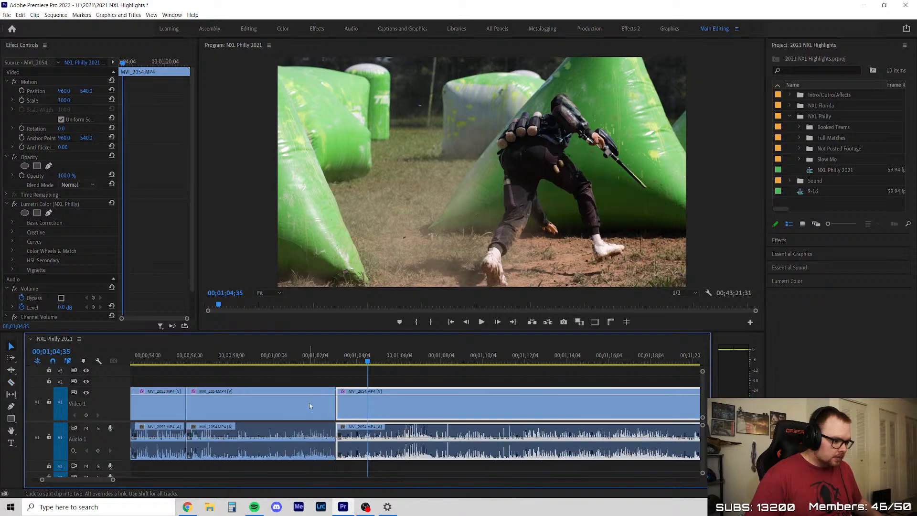
{"action": "left_click", "coordinate": [307, 402]}
{"action": "key", "text": "Delete"}
{"action": "right_click", "coordinate": [306, 406]}
{"action": "left_click", "coordinate": [333, 407]}
{"action": "left_click", "coordinate": [309, 404]}
Slow the remaining MVI_2054 clip to 50% speed with ripple editing of the trailing clips turned on
{"action": "key", "text": "ctrl+r"}
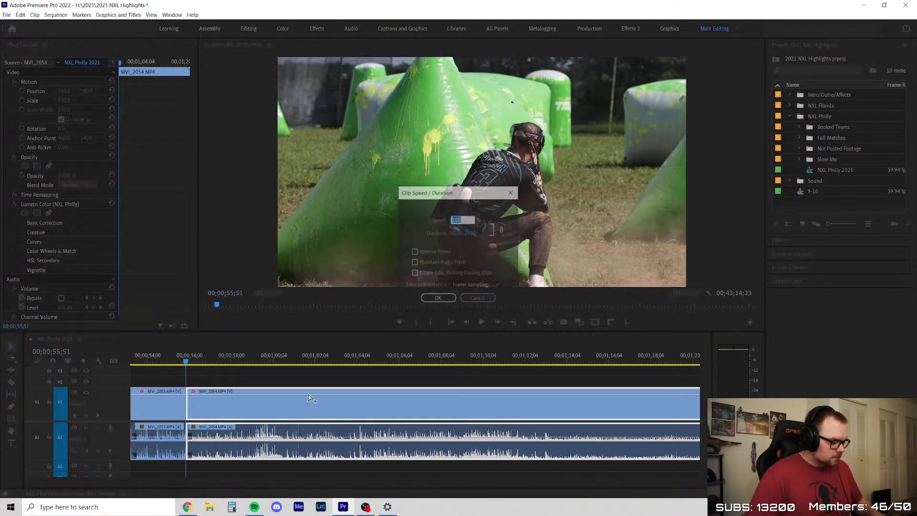
{"action": "type", "text": "50"}
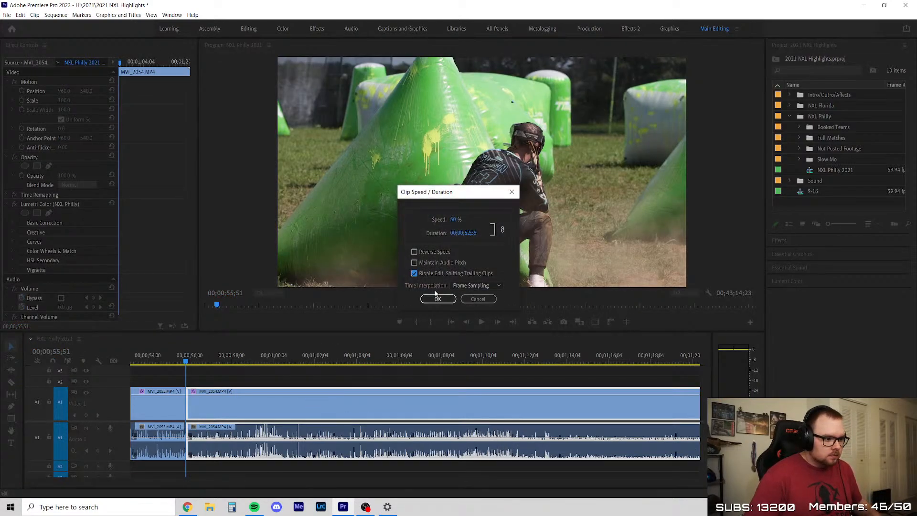
{"action": "left_click", "coordinate": [437, 298]}
Play the slowed MVI_2054 clip and replay the slide into the bunker from 00;00;58;50 to 00;01;00;59
{"action": "key", "text": "space"}
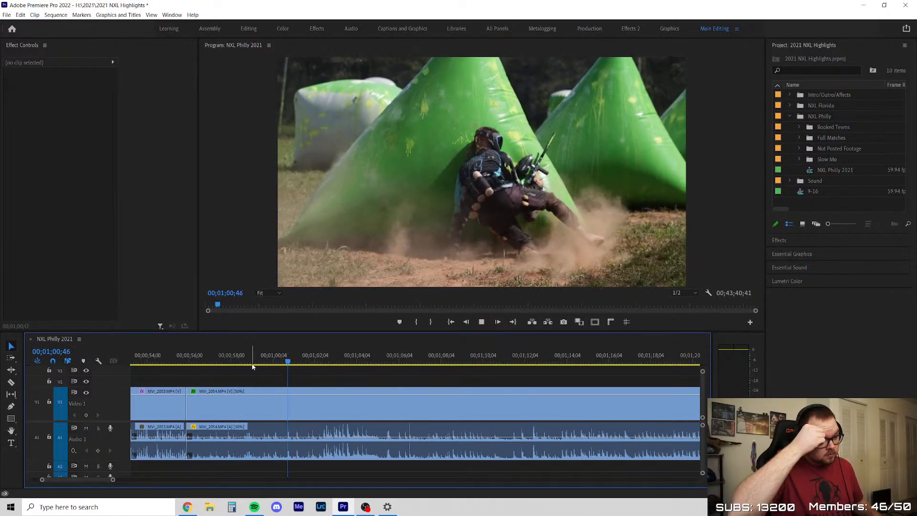
{"action": "left_click", "coordinate": [248, 364]}
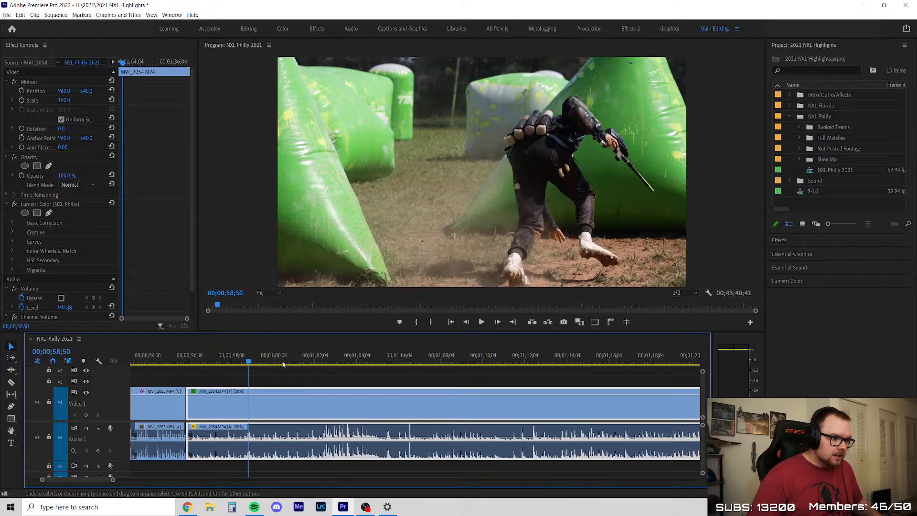
{"action": "key", "text": "space"}
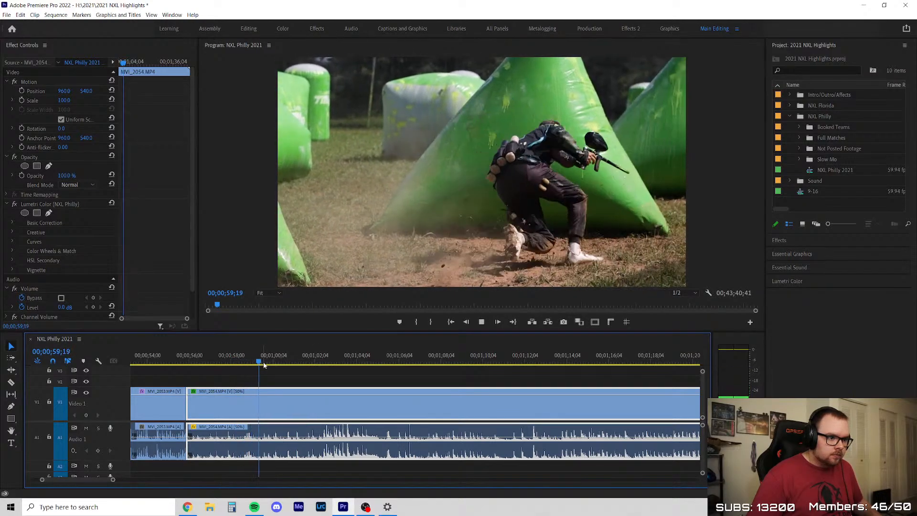
{"action": "scroll", "coordinate": [266, 377], "scroll_direction": "down", "scroll_amount": 3, "text": "alt"}
{"action": "key", "text": "space"}
Undo the 50% speed change on MVI_2054 and resume playback from 00;01;00;59
{"action": "scroll", "coordinate": [270, 377], "scroll_direction": "down", "scroll_amount": 3}
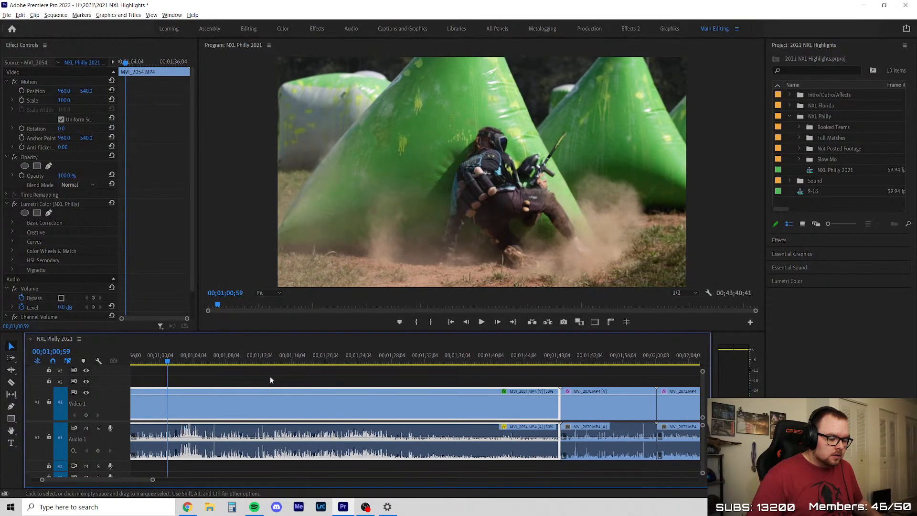
{"action": "scroll", "coordinate": [268, 392], "scroll_direction": "down", "scroll_amount": 2, "text": "alt"}
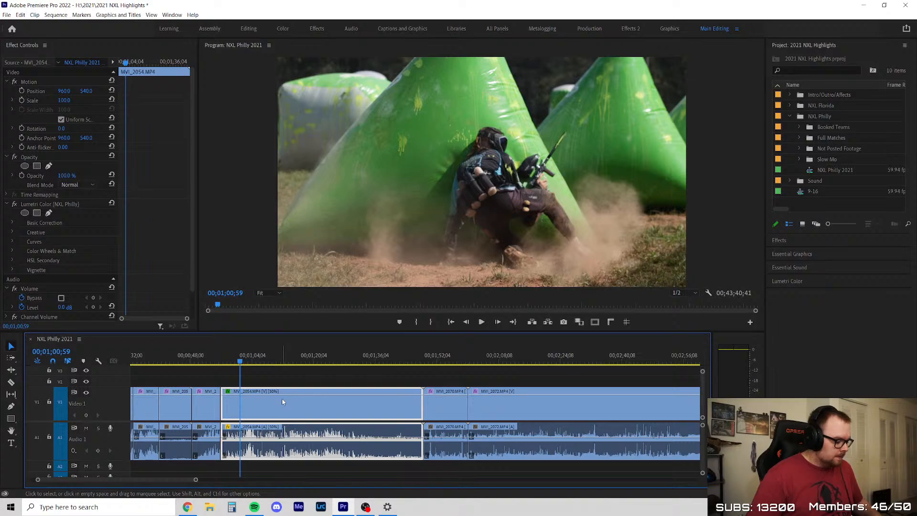
{"action": "key", "text": "ctrl+r"}
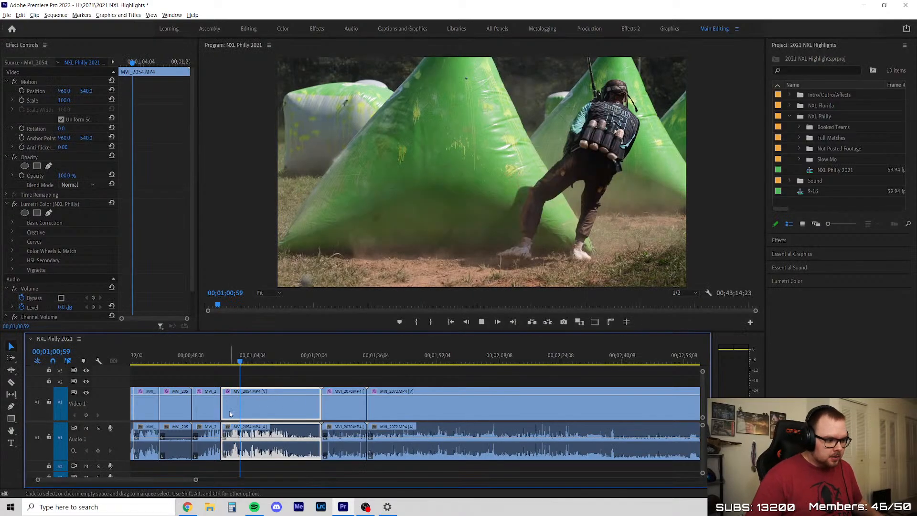
{"action": "scroll", "coordinate": [230, 411], "scroll_direction": "up", "scroll_amount": 3, "text": "alt"}
{"action": "key", "text": "space"}
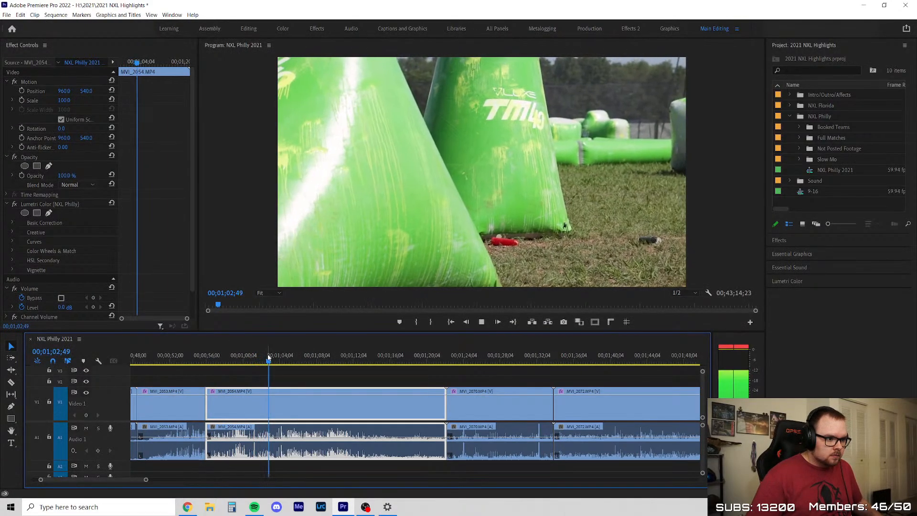
Scrub through the rest of MVI_2054 to 00;01;21;24, delete the whole clip and ripple delete its gap
{"action": "left_click", "coordinate": [304, 361]}
{"action": "left_click_drag", "start_coordinate": [306, 361], "coordinate": [439, 366]}
{"action": "key", "text": "Delete"}
{"action": "right_click", "coordinate": [363, 407]}
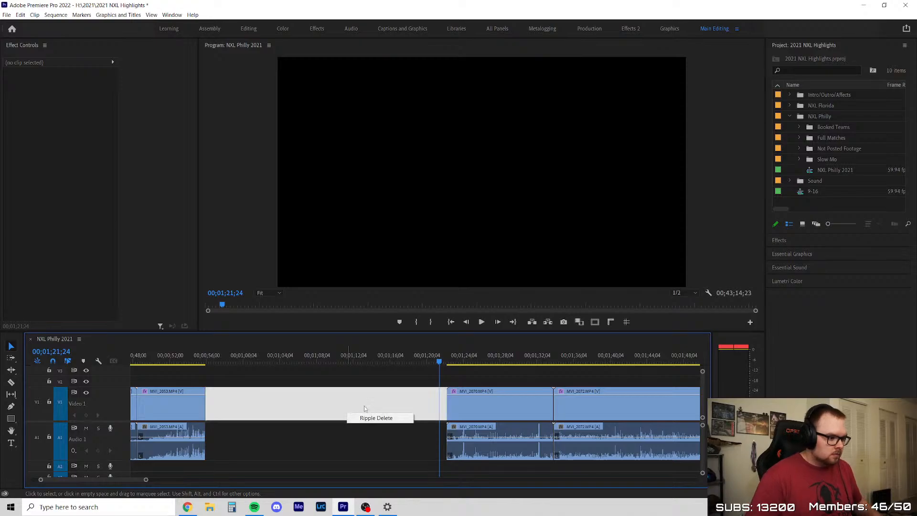
{"action": "left_click", "coordinate": [358, 417]}
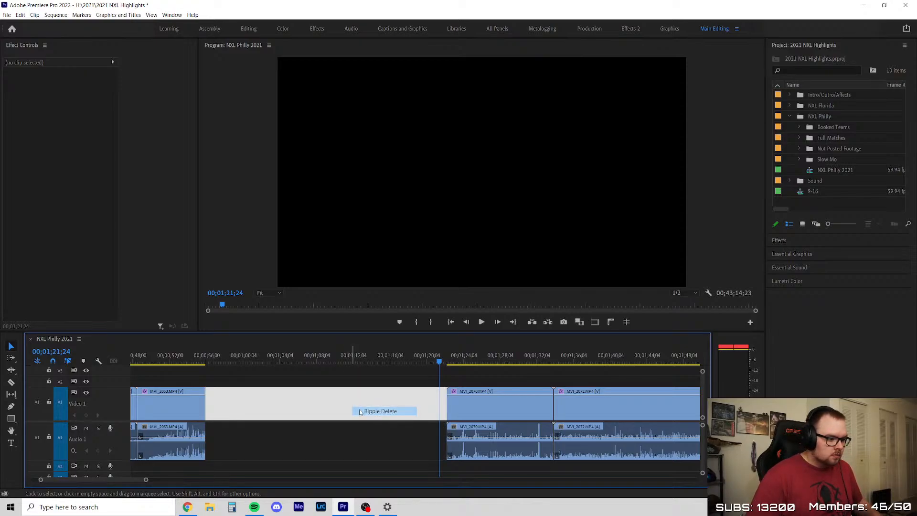
Play through MVI_2070 to its end, delete the clip from the timeline and ripple delete the gap it leaves
{"action": "key", "text": "space"}
{"action": "scroll", "coordinate": [344, 375], "scroll_direction": "down", "scroll_amount": 3}
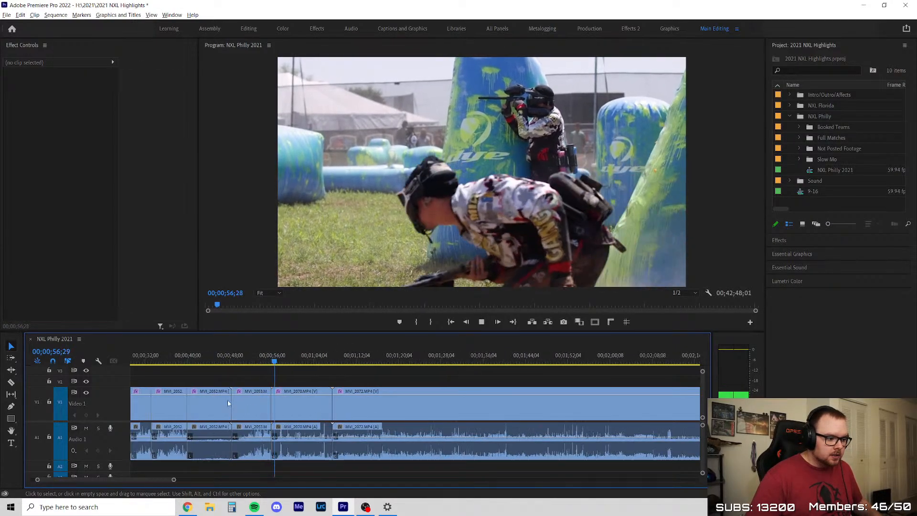
{"action": "scroll", "coordinate": [228, 403], "scroll_direction": "up", "scroll_amount": 4}
{"action": "scroll", "coordinate": [383, 394], "scroll_direction": "up", "scroll_amount": 3}
{"action": "scroll", "coordinate": [371, 403], "scroll_direction": "down", "scroll_amount": 1}
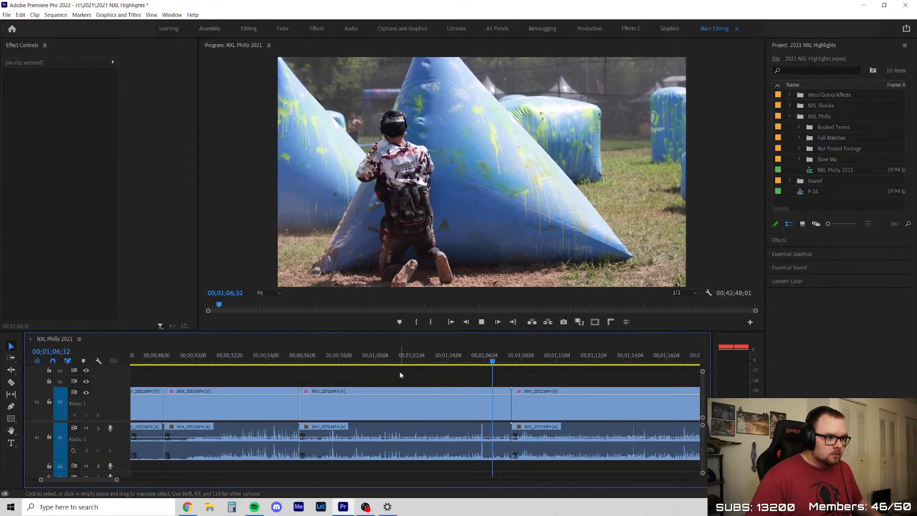
{"action": "left_click", "coordinate": [407, 398]}
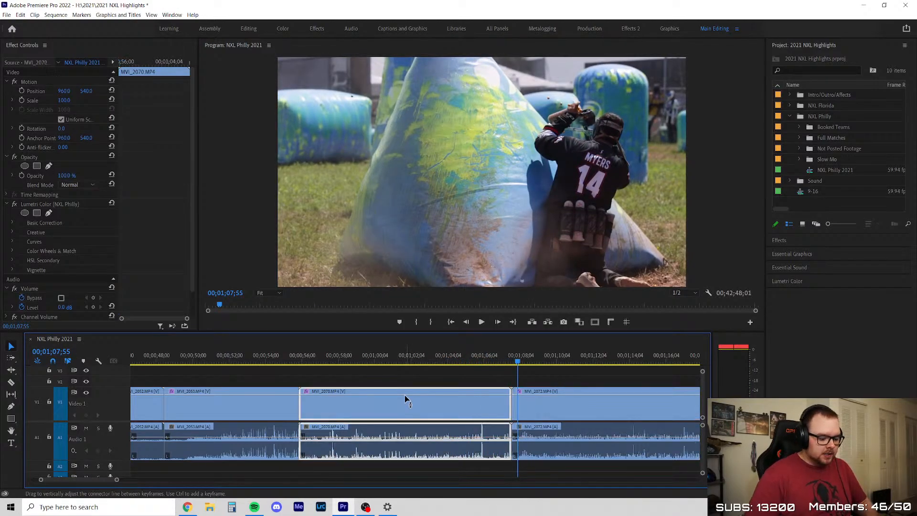
{"action": "key", "text": "Delete"}
{"action": "right_click", "coordinate": [409, 396]}
{"action": "left_click", "coordinate": [429, 403]}
Play and scrub through the opening part of MVI_2072, from its start to 00;01;17;33, for usable action
{"action": "key", "text": "Up"}
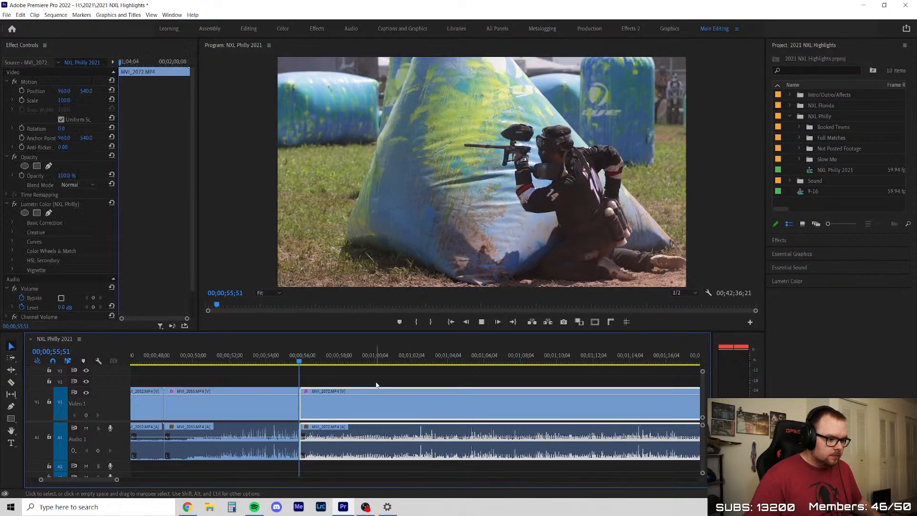
{"action": "key", "text": "space"}
{"action": "key", "text": "minus"}
{"action": "key", "text": "equal"}
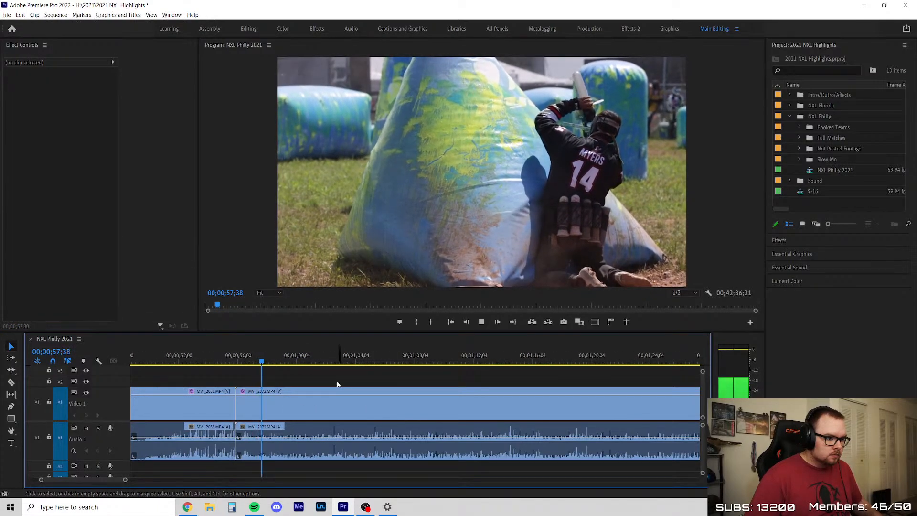
{"action": "left_click_drag", "start_coordinate": [277, 361], "coordinate": [347, 366]}
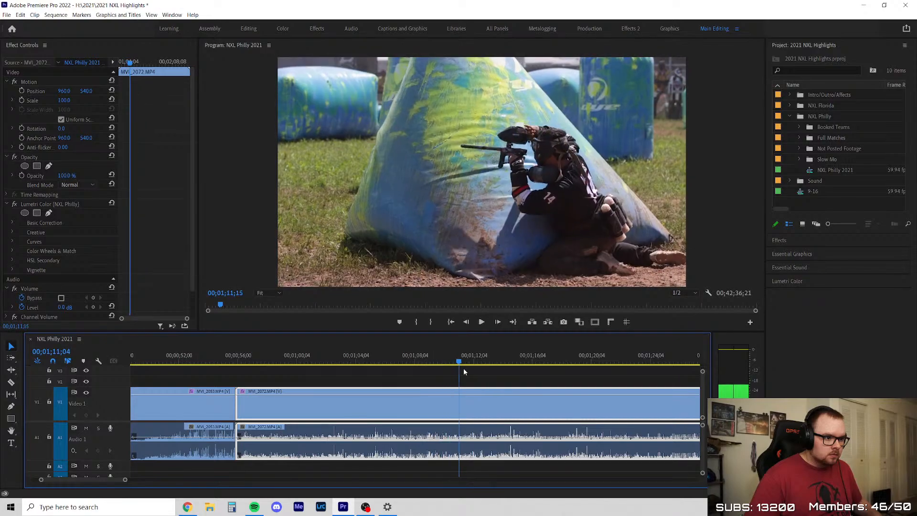
{"action": "left_click_drag", "start_coordinate": [538, 382], "coordinate": [487, 384]}
{"action": "key", "text": "space"}
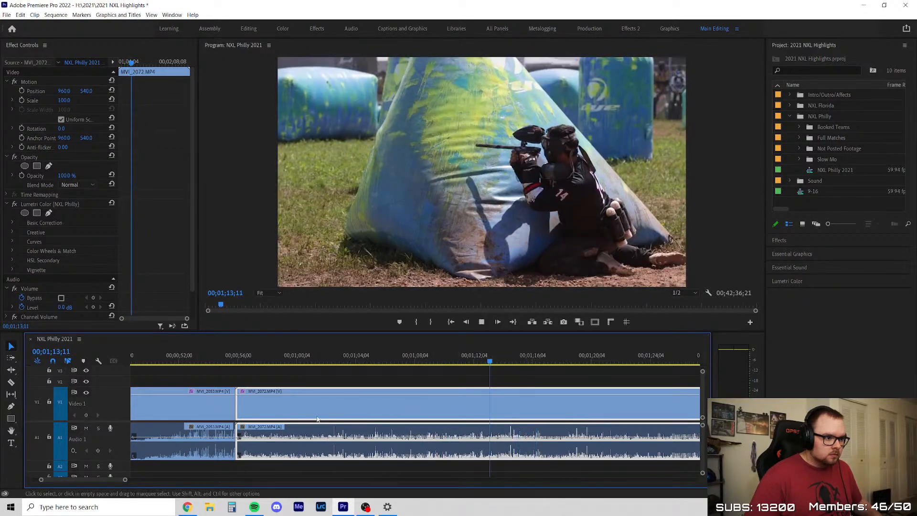
{"action": "scroll", "coordinate": [317, 420], "scroll_direction": "down", "scroll_amount": 3}
{"action": "scroll", "coordinate": [510, 381], "scroll_direction": "up", "scroll_amount": 2}
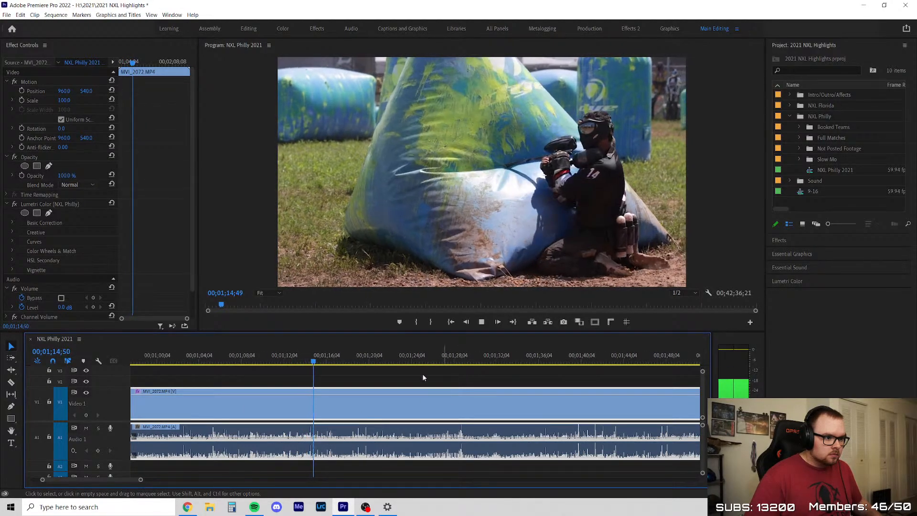
{"action": "left_click", "coordinate": [339, 361]}
{"action": "key", "text": "space"}
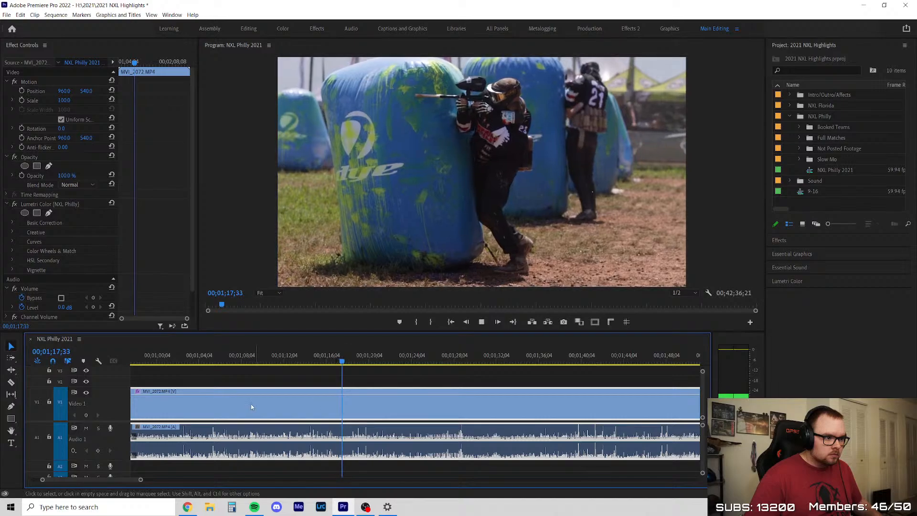
Scrub through the rest of MVI_2072 to 00;02;31;27, delete the whole clip and ripple delete its gap
{"action": "scroll", "coordinate": [251, 403], "scroll_direction": "down", "scroll_amount": 2}
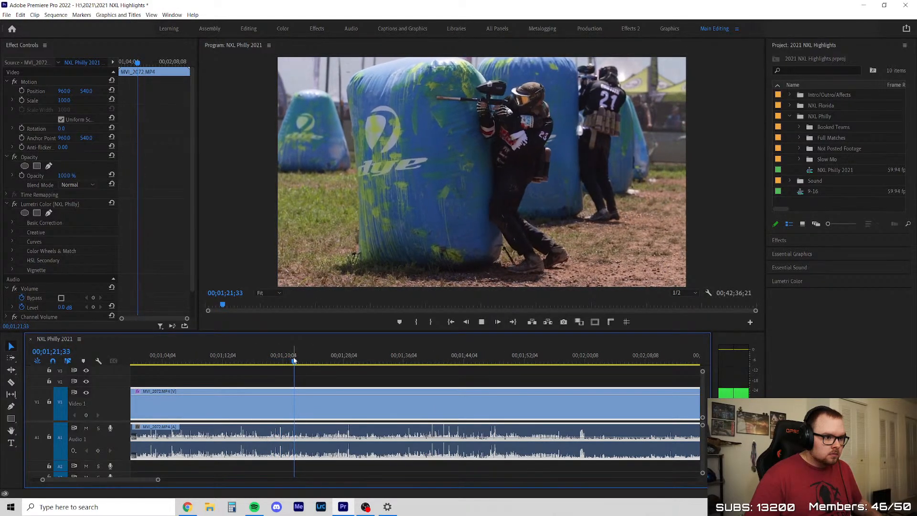
{"action": "left_click_drag", "start_coordinate": [294, 361], "coordinate": [554, 391]}
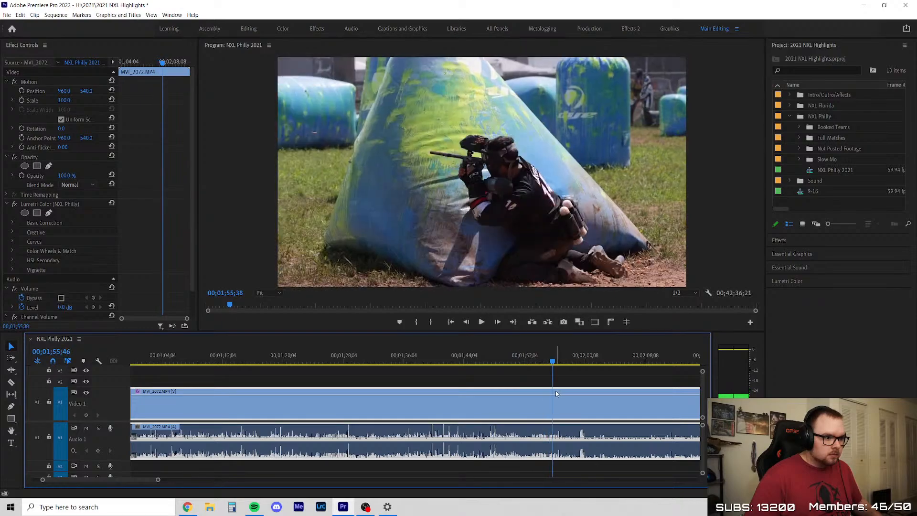
{"action": "key", "text": "minus"}
{"action": "key", "text": "equal"}
{"action": "scroll", "coordinate": [338, 356], "scroll_direction": "down", "scroll_amount": 2}
{"action": "key", "text": "space"}
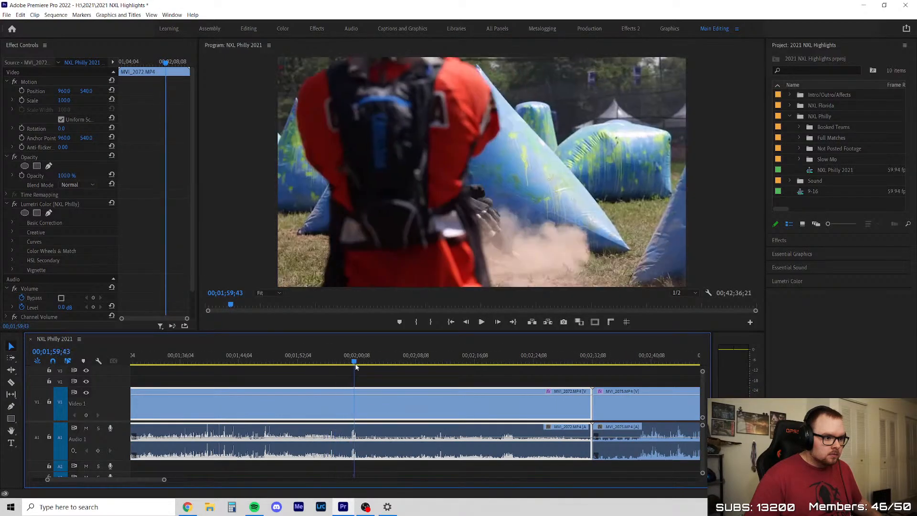
{"action": "left_click", "coordinate": [375, 376]}
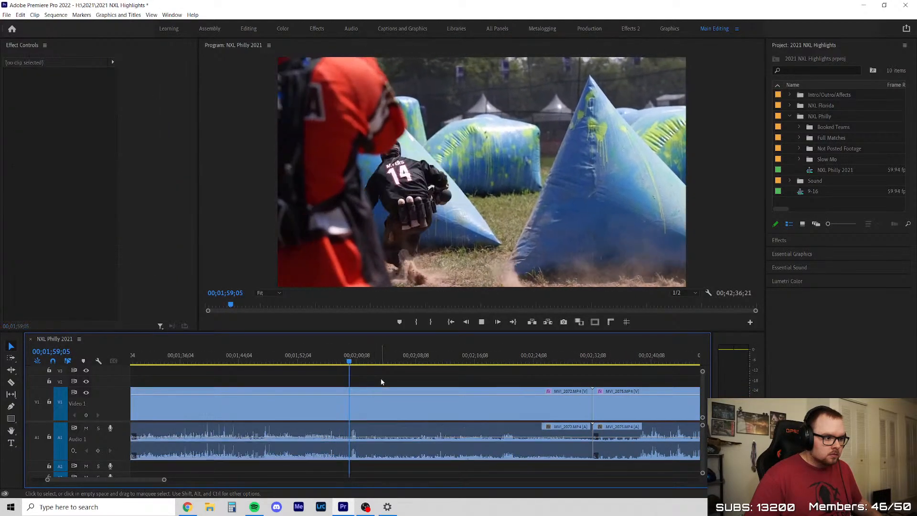
{"action": "left_click_drag", "start_coordinate": [354, 359], "coordinate": [588, 371]}
{"action": "key", "text": "Delete"}
{"action": "right_click", "coordinate": [510, 433]}
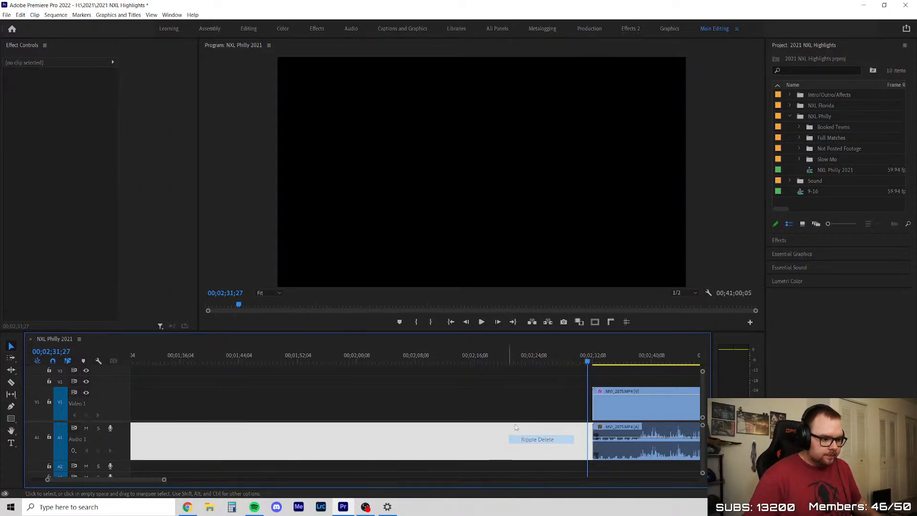
{"action": "left_click", "coordinate": [521, 440]}
Play the opening of MVI_2075, trim about 6 seconds off its start and ripple delete the resulting gap
{"action": "key", "text": "Up"}
{"action": "key", "text": "space"}
{"action": "scroll", "coordinate": [364, 395], "scroll_direction": "down", "scroll_amount": 3}
{"action": "scroll", "coordinate": [364, 395], "scroll_direction": "up", "scroll_amount": 1}
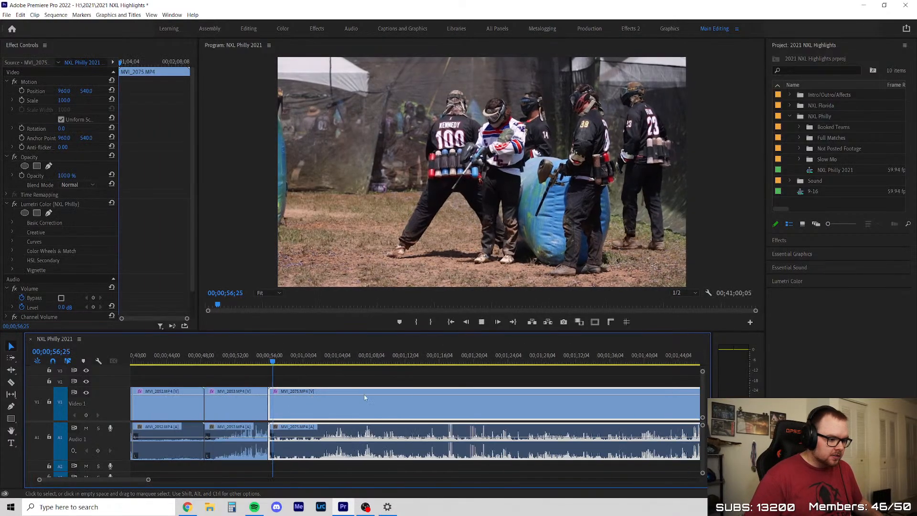
{"action": "left_click", "coordinate": [330, 371]}
{"action": "scroll", "coordinate": [326, 373], "scroll_direction": "up", "scroll_amount": 3}
{"action": "scroll", "coordinate": [280, 403], "scroll_direction": "up", "scroll_amount": 2}
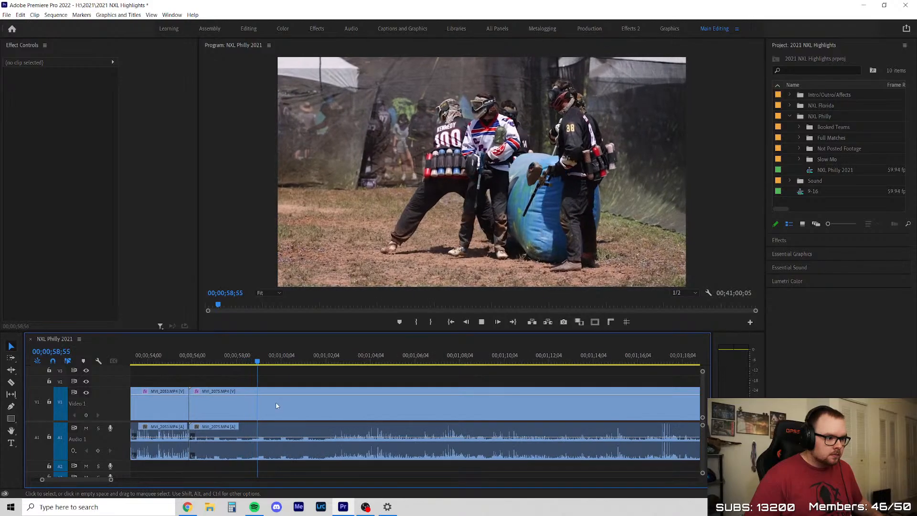
{"action": "left_click_drag", "start_coordinate": [192, 403], "coordinate": [321, 410]}
{"action": "right_click", "coordinate": [259, 397]}
{"action": "left_click", "coordinate": [279, 401]}
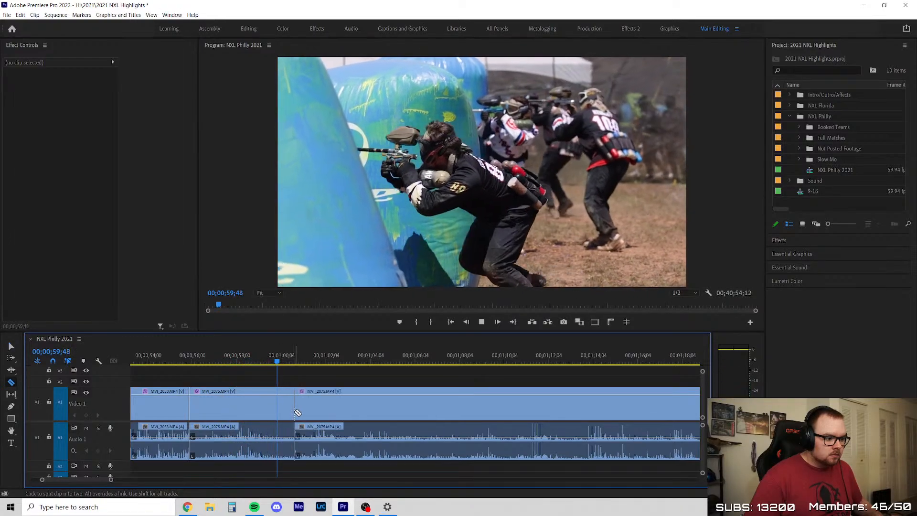
Split MVI_2075 at about 00;01;00;40 and scrub through the remaining part to 00;01;15;37
{"action": "key", "text": "ctrl+k"}
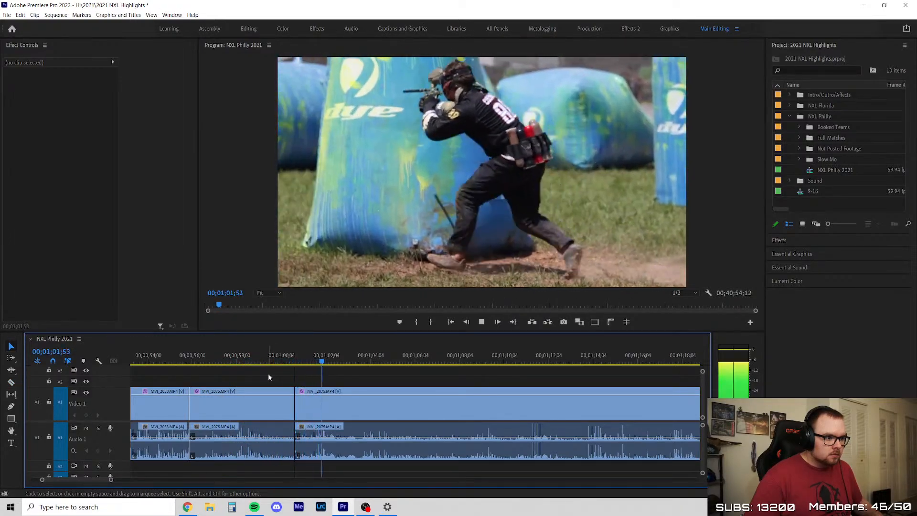
{"action": "scroll", "coordinate": [286, 378], "scroll_direction": "down", "scroll_amount": 4}
{"action": "scroll", "coordinate": [419, 394], "scroll_direction": "up", "scroll_amount": 3}
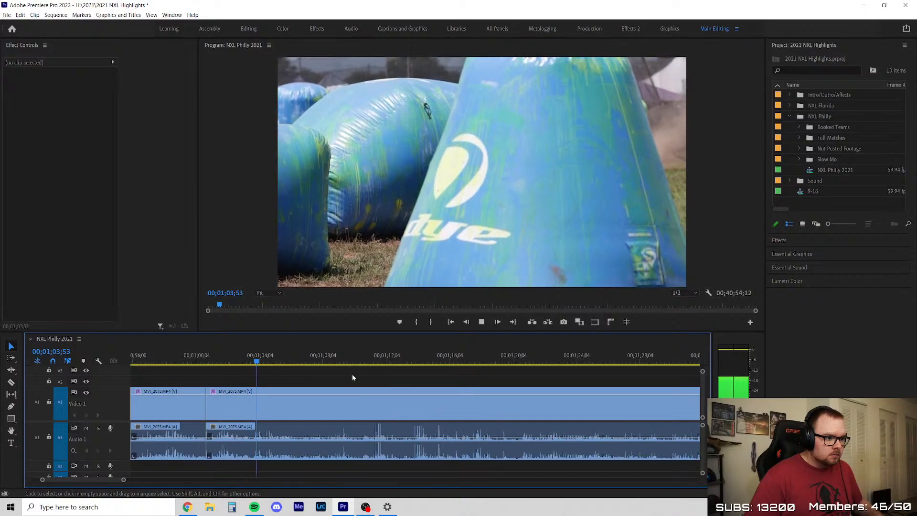
{"action": "left_click_drag", "start_coordinate": [266, 360], "coordinate": [407, 375]}
{"action": "key", "text": "space"}
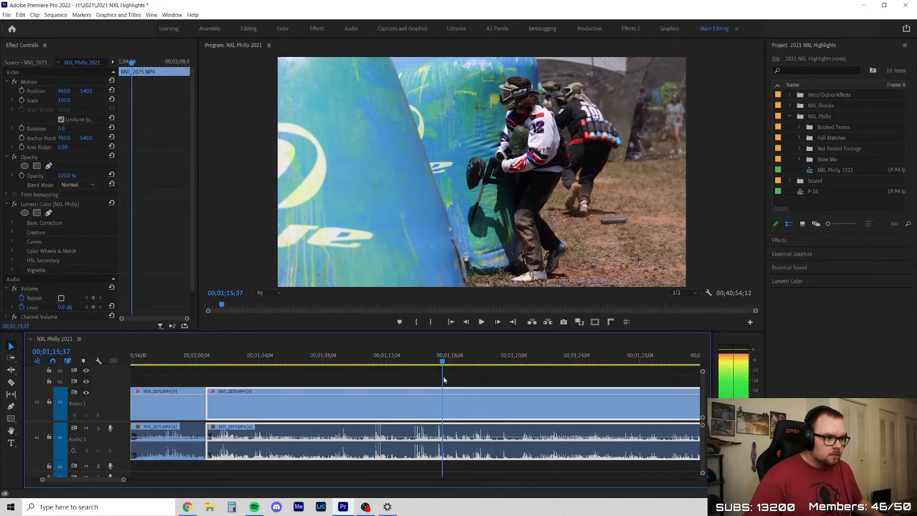
Scrub and play through the remaining MVI_2075 footage from 00;01;16;28 to 00;02;01;44 for usable action
{"action": "scroll", "coordinate": [364, 408], "scroll_direction": "down", "scroll_amount": 5}
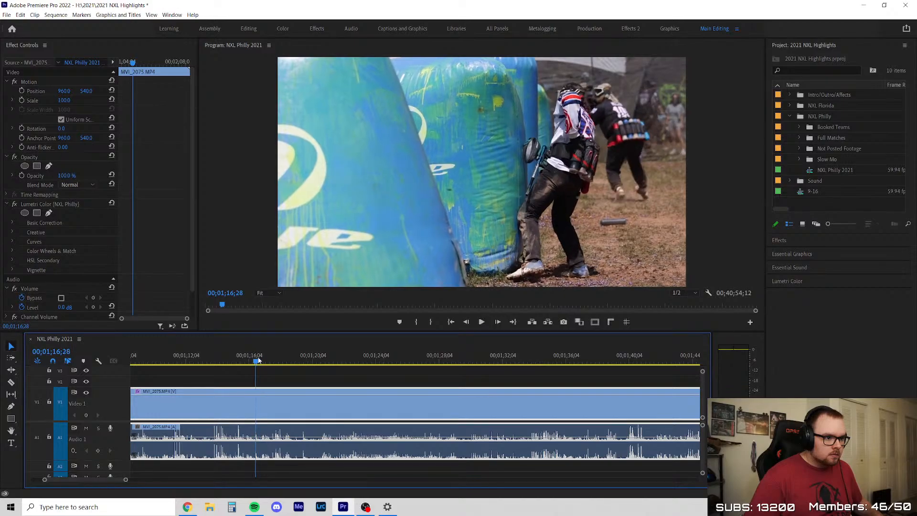
{"action": "left_click_drag", "start_coordinate": [305, 362], "coordinate": [340, 369]}
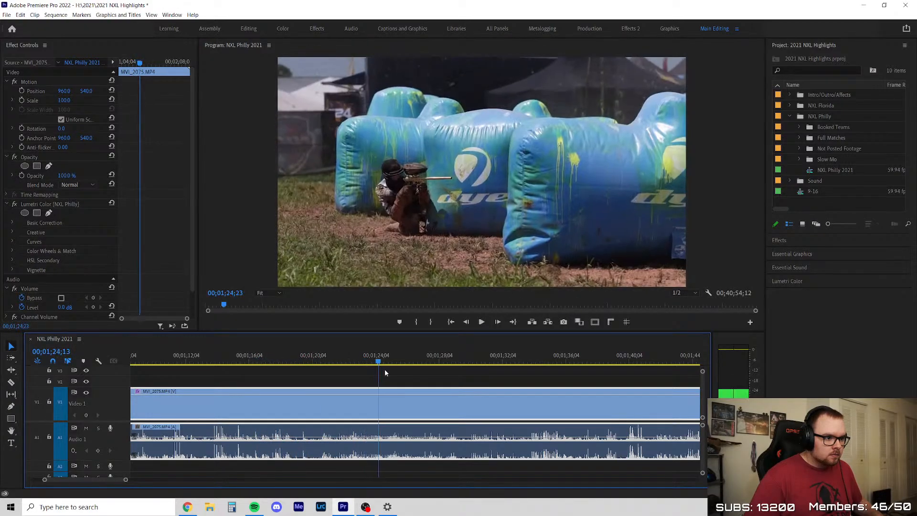
{"action": "left_click_drag", "start_coordinate": [406, 371], "coordinate": [364, 371]}
{"action": "key", "text": "space"}
{"action": "scroll", "coordinate": [395, 394], "scroll_direction": "down", "scroll_amount": 3}
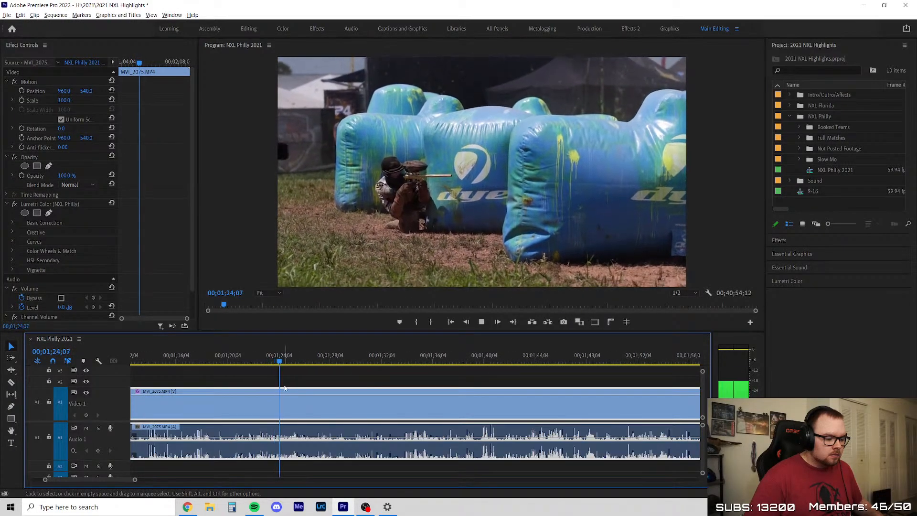
{"action": "scroll", "coordinate": [285, 388], "scroll_direction": "down", "scroll_amount": 3}
{"action": "left_click_drag", "start_coordinate": [285, 362], "coordinate": [343, 366]}
{"action": "key", "text": "space"}
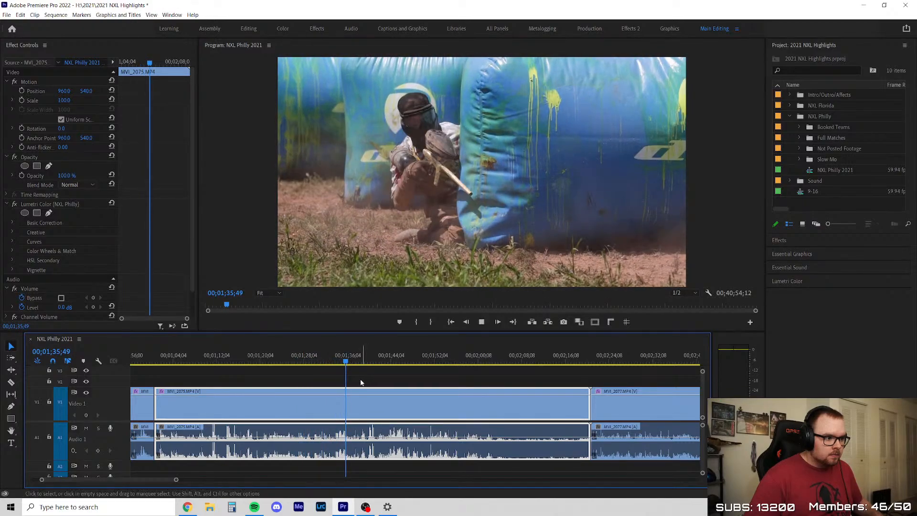
{"action": "scroll", "coordinate": [358, 382], "scroll_direction": "up", "scroll_amount": 2}
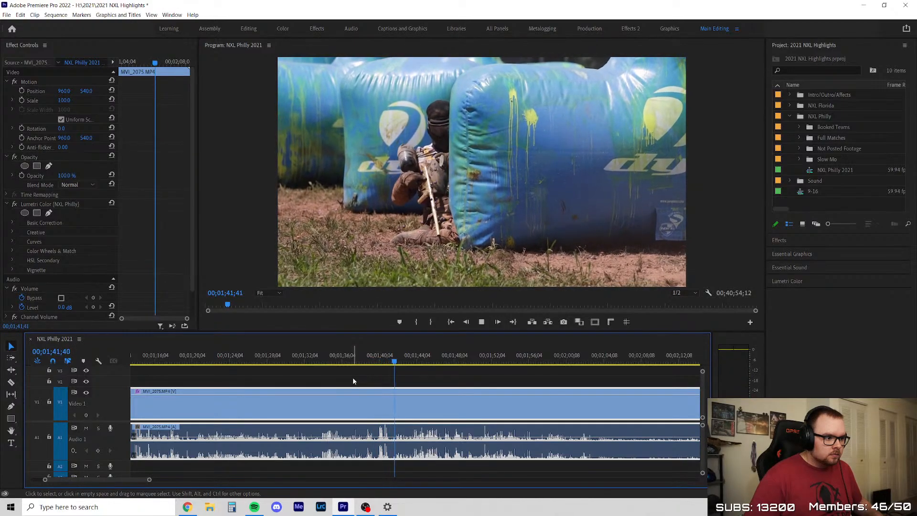
{"action": "scroll", "coordinate": [368, 368], "scroll_direction": "down", "scroll_amount": 2}
{"action": "scroll", "coordinate": [368, 368], "scroll_direction": "up", "scroll_amount": 1}
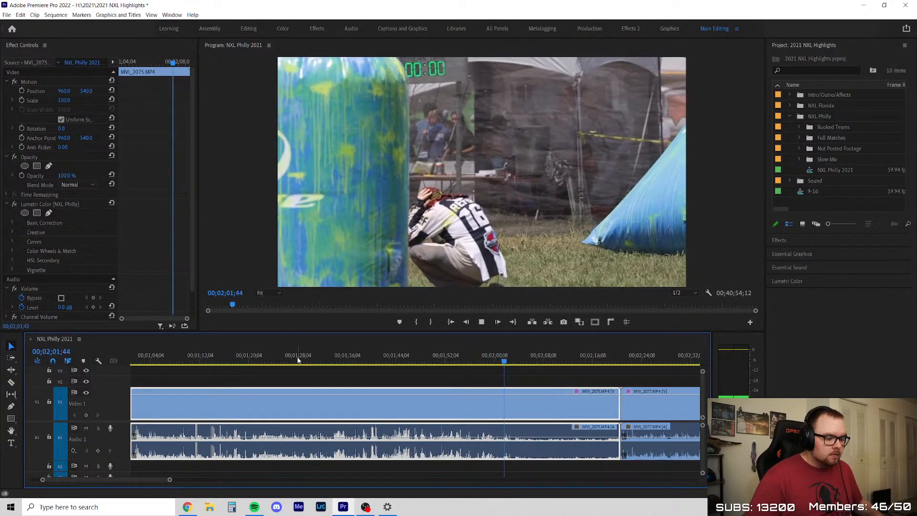
Return to 00;01;27;05 in MVI_2075 and examine the player's slide behind the bunker frame by frame around 00;01;31;46
{"action": "left_click", "coordinate": [298, 362]}
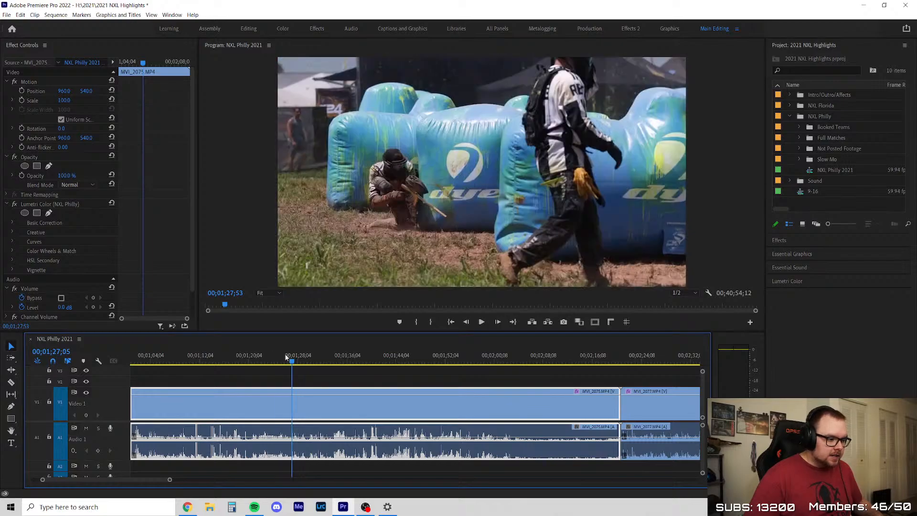
{"action": "left_click_drag", "start_coordinate": [285, 354], "coordinate": [315, 373]}
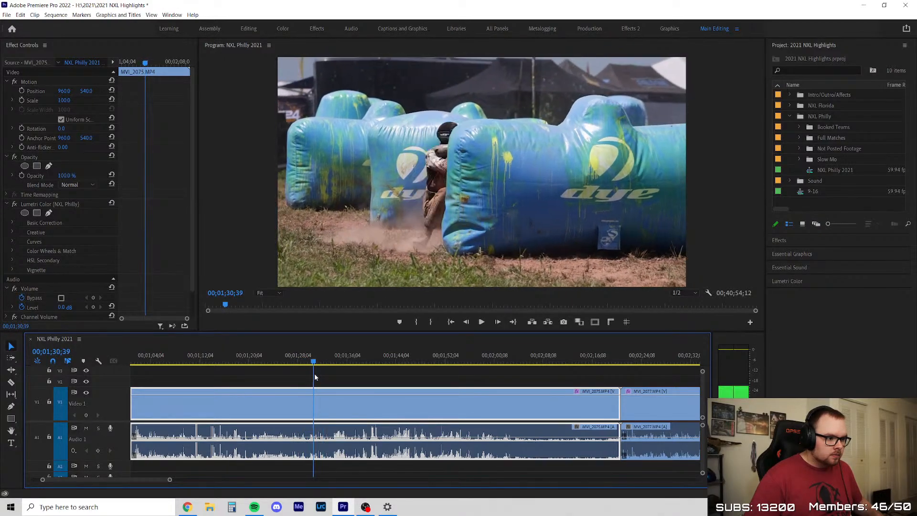
{"action": "key", "text": "space"}
{"action": "key", "text": "equal"}
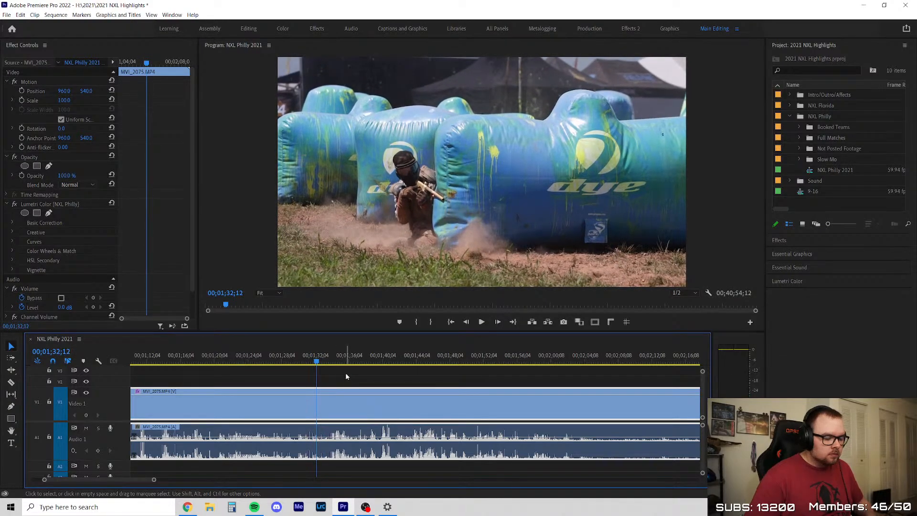
{"action": "key", "text": "Left"}
{"action": "key", "text": "Left"}
{"action": "key", "text": "Left"}
{"action": "key", "text": "Left"}
{"action": "key", "text": "Left"}
{"action": "key", "text": "Left"}
{"action": "key", "text": "Left"}
{"action": "key", "text": "Left"}
{"action": "key", "text": "Left"}
{"action": "key", "text": "Left"}
{"action": "key", "text": "Left"}
{"action": "key", "text": "Left"}
{"action": "key", "text": "Left"}
{"action": "key", "text": "Left"}
{"action": "key", "text": "Left"}
{"action": "key", "text": "Left"}
{"action": "key", "text": "Left"}
{"action": "key", "text": "Left"}
{"action": "key", "text": "Left"}
{"action": "key", "text": "Left"}
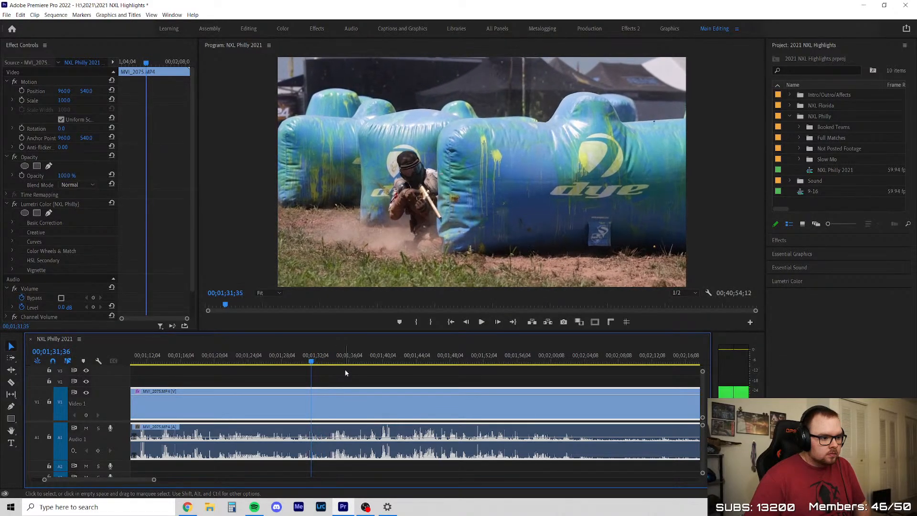
{"action": "key", "text": "Right"}
{"action": "key", "text": "Right"}
{"action": "key", "text": "Right"}
{"action": "key", "text": "Right"}
{"action": "key", "text": "Right"}
{"action": "key", "text": "Right"}
{"action": "key", "text": "Right"}
{"action": "key", "text": "Right"}
{"action": "key", "text": "Right"}
{"action": "key", "text": "Right"}
{"action": "key", "text": "Right"}
{"action": "key", "text": "Right"}
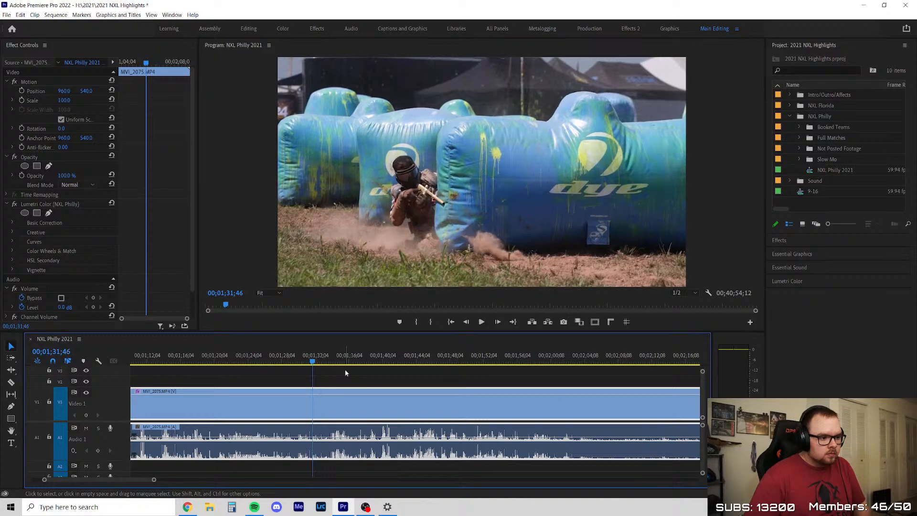
Split MVI_2075 at about 00;01;28;00, before the player's slide behind the bunker
{"action": "key", "text": "c"}
{"action": "left_click", "coordinate": [284, 412]}
{"action": "key", "text": "v"}
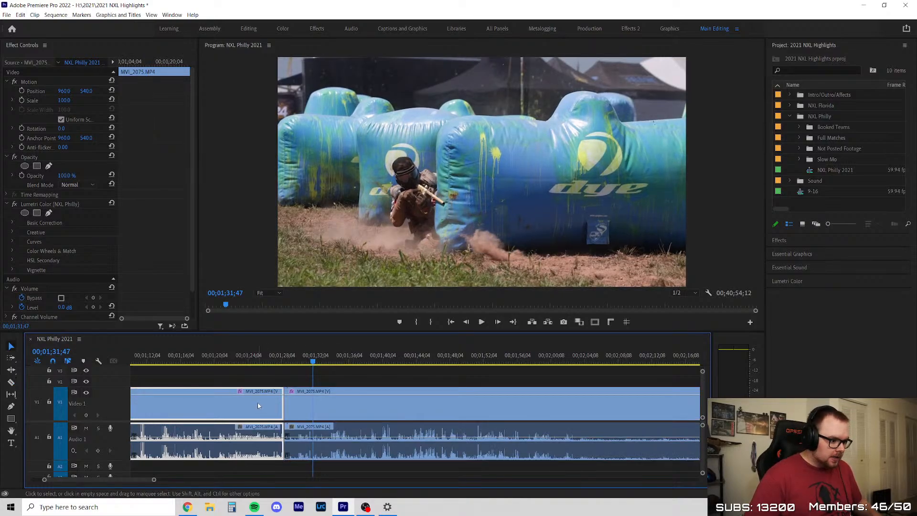
{"action": "key", "text": "shift+Delete"}
{"action": "left_click", "coordinate": [261, 402]}
{"action": "scroll", "coordinate": [287, 408], "scroll_direction": "down", "scroll_amount": 5}
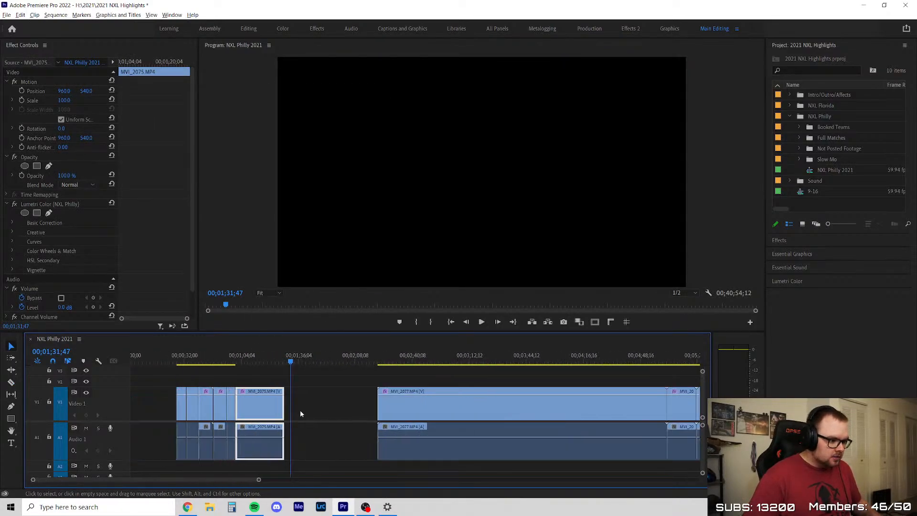
{"action": "scroll", "coordinate": [260, 403], "scroll_direction": "up", "scroll_amount": 3}
{"action": "key", "text": "ctrl+z"}
Delete the middle MVI_2075 segment that ends before the bunker slide, ripple delete its gap and play the following segment
{"action": "left_click_drag", "start_coordinate": [262, 363], "coordinate": [283, 368]}
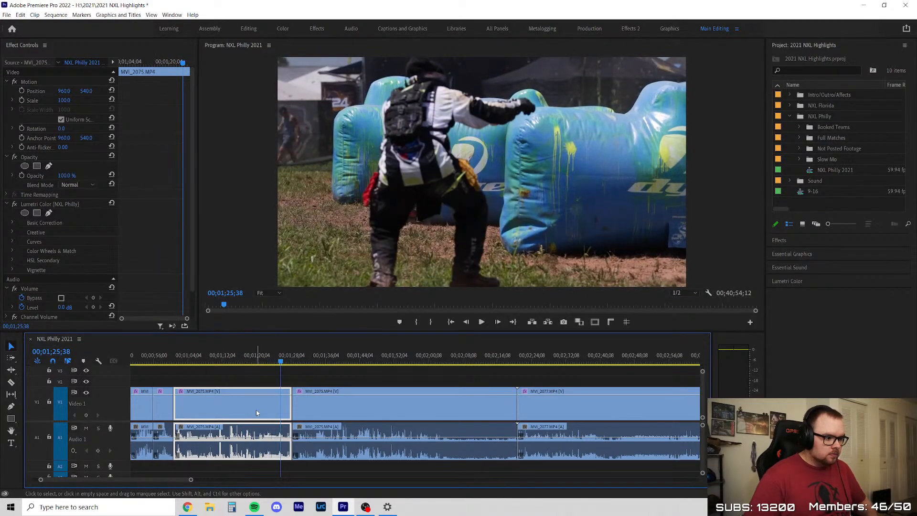
{"action": "key", "text": "Delete"}
{"action": "right_click", "coordinate": [236, 408]}
{"action": "left_click", "coordinate": [248, 411]}
{"action": "scroll", "coordinate": [187, 389], "scroll_direction": "up", "scroll_amount": 4}
{"action": "key", "text": "space"}
{"action": "scroll", "coordinate": [186, 387], "scroll_direction": "up", "scroll_amount": 5}
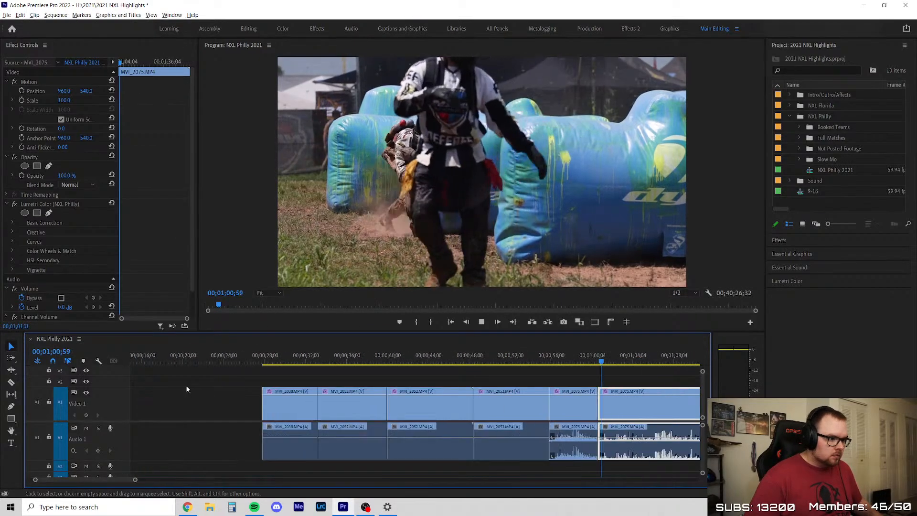
Play the MVI_2075 segment with the player's slide behind the bunker and split it at about 00;01;08;00
{"action": "scroll", "coordinate": [186, 387], "scroll_direction": "down", "scroll_amount": 4}
{"action": "scroll", "coordinate": [485, 424], "scroll_direction": "up", "scroll_amount": 4}
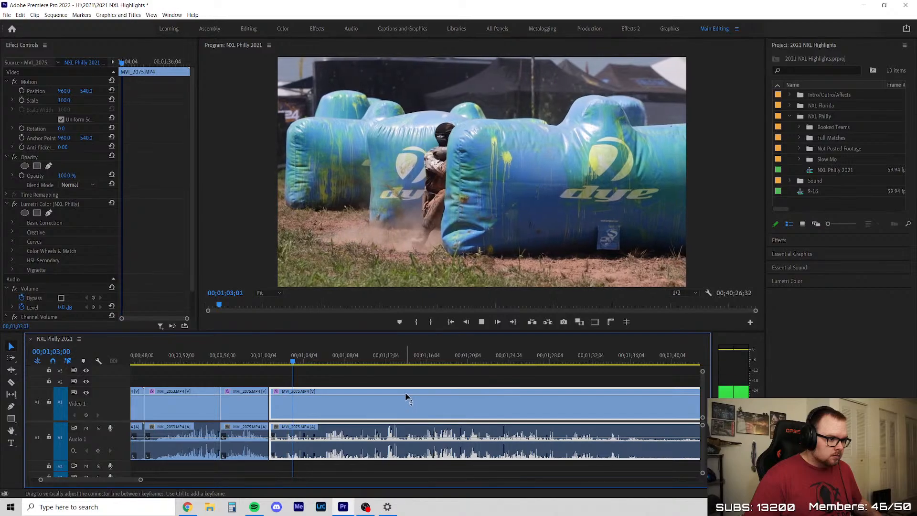
{"action": "scroll", "coordinate": [405, 394], "scroll_direction": "up", "scroll_amount": 2}
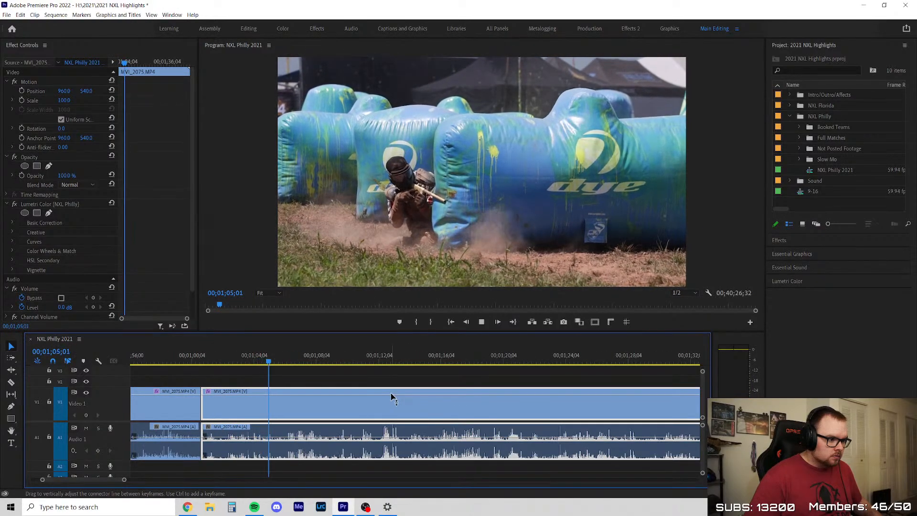
{"action": "left_click", "coordinate": [321, 401]}
{"action": "key", "text": "v"}
{"action": "scroll", "coordinate": [247, 388], "scroll_direction": "down", "scroll_amount": 3}
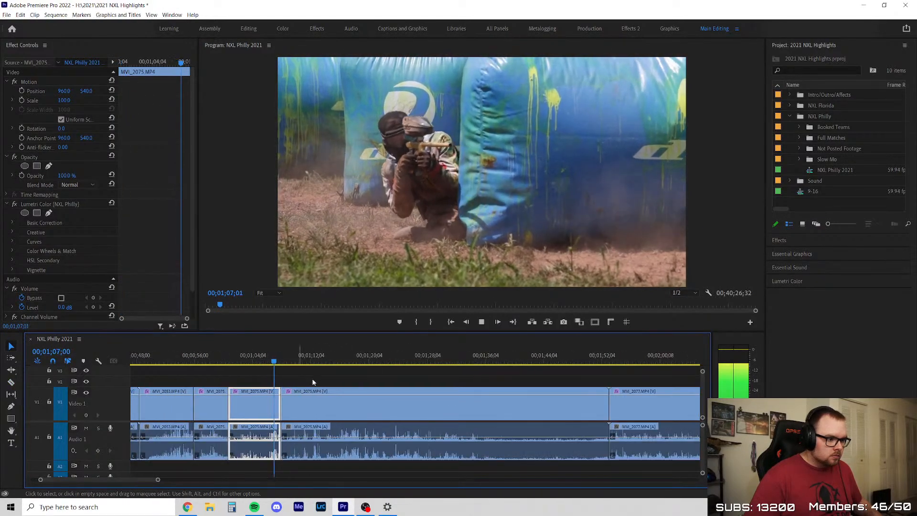
Cut the MVI_2075 footage between about 00;01;08;00 and 00;01;20;20, close its gap and play on
{"action": "left_click", "coordinate": [294, 361]}
{"action": "left_click_drag", "start_coordinate": [296, 361], "coordinate": [380, 386]}
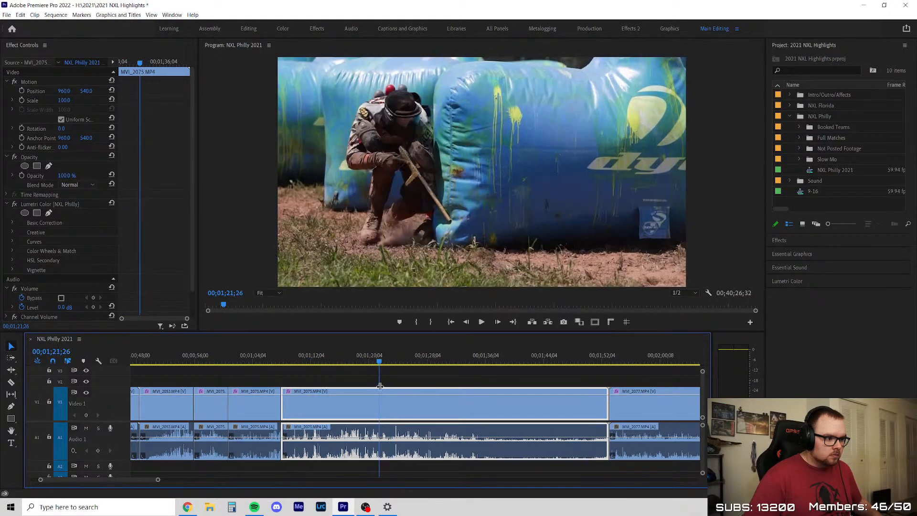
{"action": "left_click", "coordinate": [372, 411]}
{"action": "key", "text": "v"}
{"action": "key", "text": "Delete"}
{"action": "left_click", "coordinate": [339, 397]}
{"action": "key", "text": "Delete"}
{"action": "key", "text": "space"}
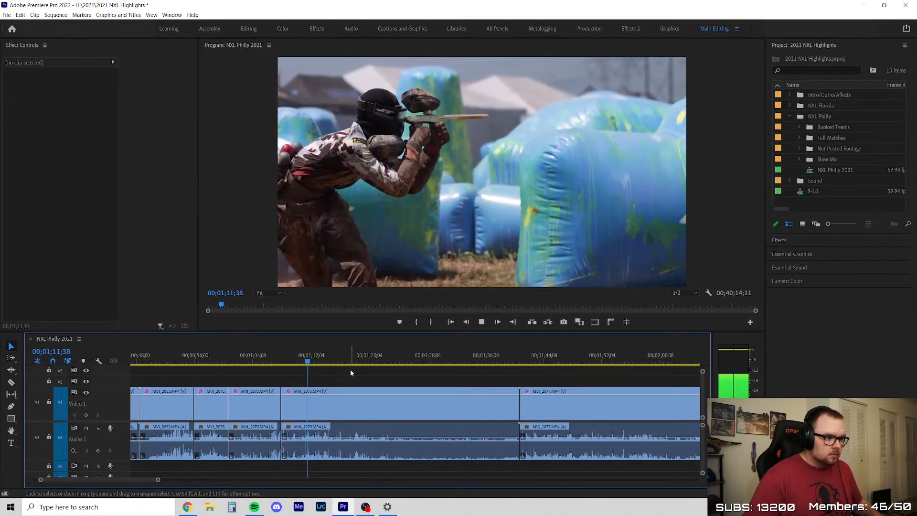
Split the remaining MVI_2075 footage at about 00;01;17;00
{"action": "key", "text": "c"}
{"action": "left_click", "coordinate": [346, 403]}
{"action": "key", "text": "v"}
Split MVI_2075 again at 00;01;36;38, delete the segment before that cut, close its gap and resume playback
{"action": "left_click_drag", "start_coordinate": [323, 362], "coordinate": [497, 393]}
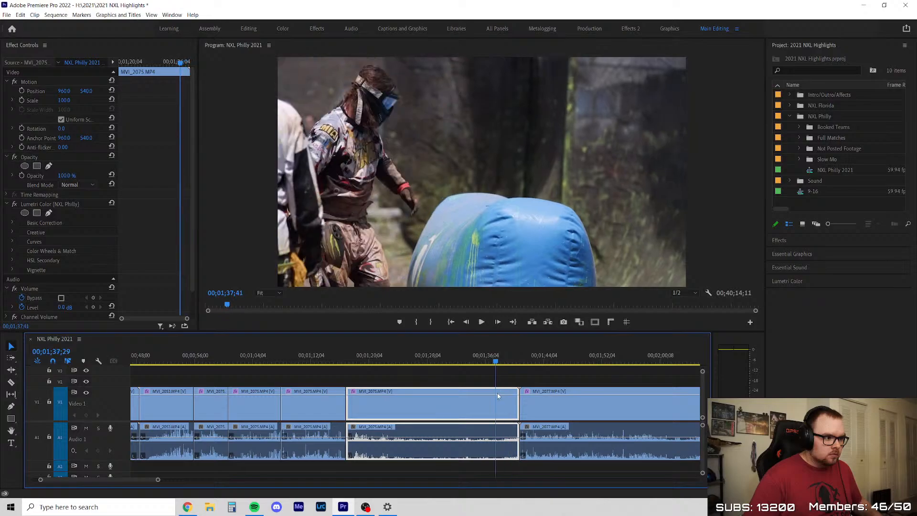
{"action": "key", "text": "ctrl+k"}
{"action": "left_click", "coordinate": [451, 407]}
{"action": "key", "text": "Delete"}
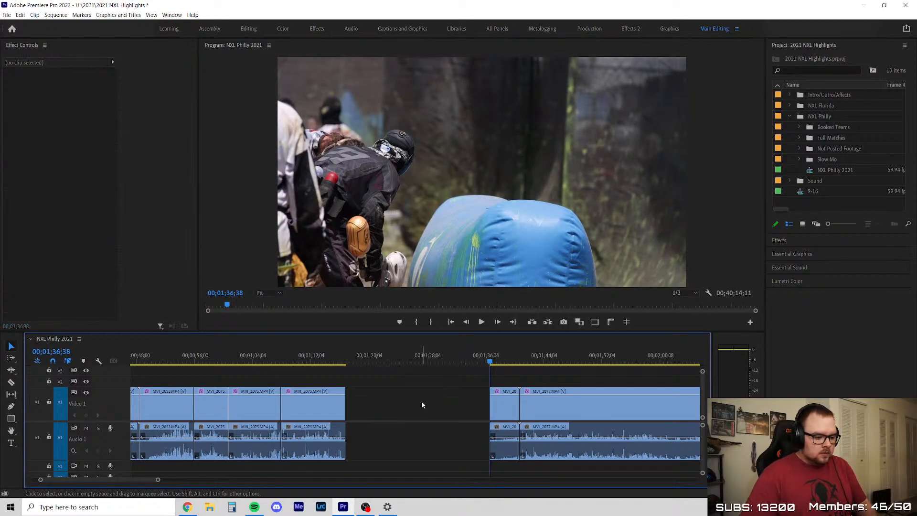
{"action": "left_click", "coordinate": [422, 404]}
{"action": "key", "text": "Delete"}
{"action": "key", "text": "space"}
Review the short leftover MVI_2075 segment before MVI_2077, delete it and ripple delete its gap
{"action": "scroll", "coordinate": [315, 409], "scroll_direction": "up", "scroll_amount": 4}
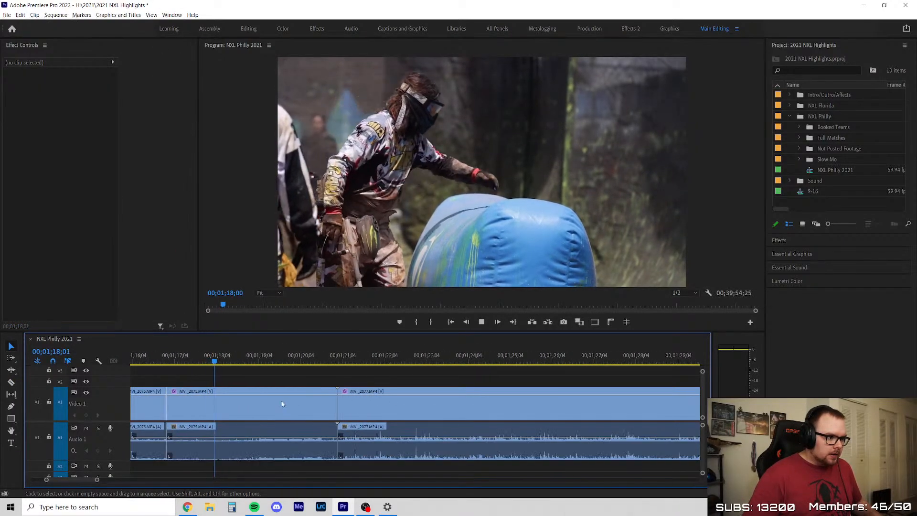
{"action": "scroll", "coordinate": [274, 401], "scroll_direction": "down", "scroll_amount": 1}
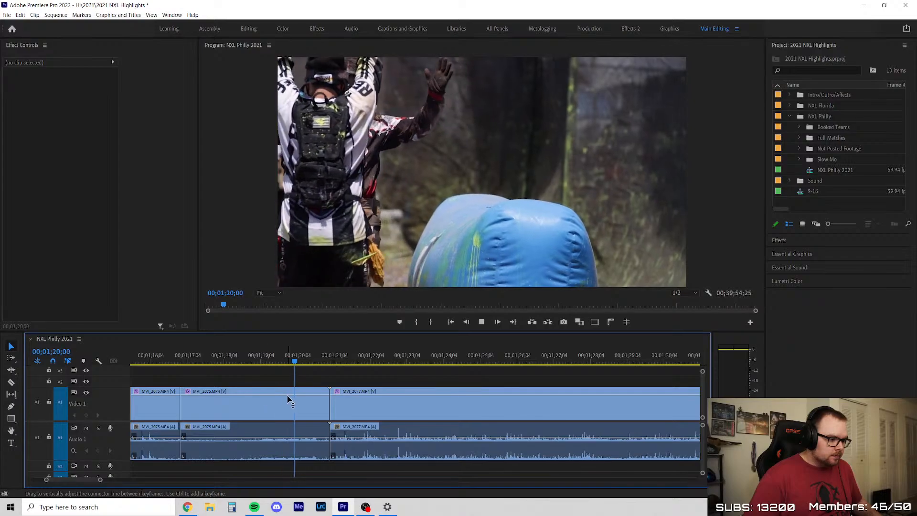
{"action": "left_click", "coordinate": [274, 400]}
{"action": "key", "text": "c"}
{"action": "key", "text": "v"}
{"action": "key", "text": "Delete"}
{"action": "right_click", "coordinate": [269, 400]}
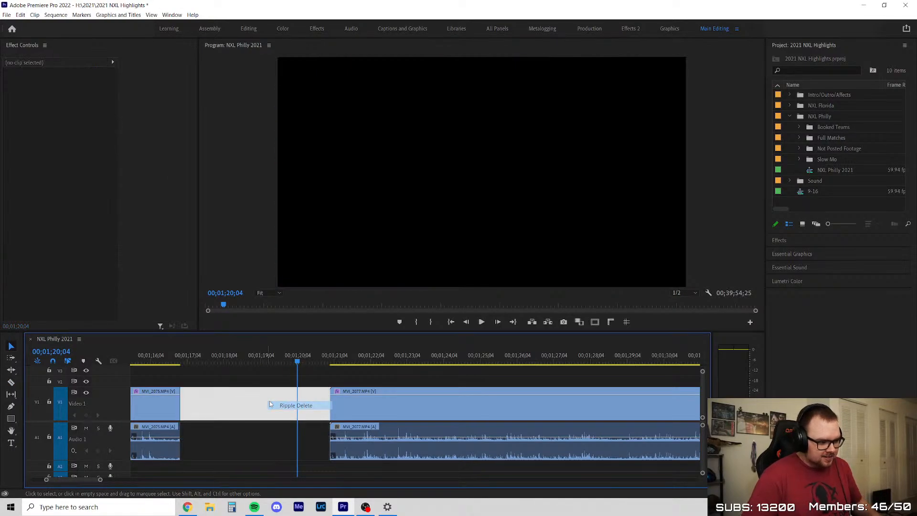
{"action": "left_click", "coordinate": [276, 405]}
{"action": "left_click", "coordinate": [269, 385]}
{"action": "key", "text": "space"}
Play and scrub through MVI_2077 from its start to 00;02;32;02 for usable action
{"action": "scroll", "coordinate": [290, 390], "scroll_direction": "down", "scroll_amount": 3}
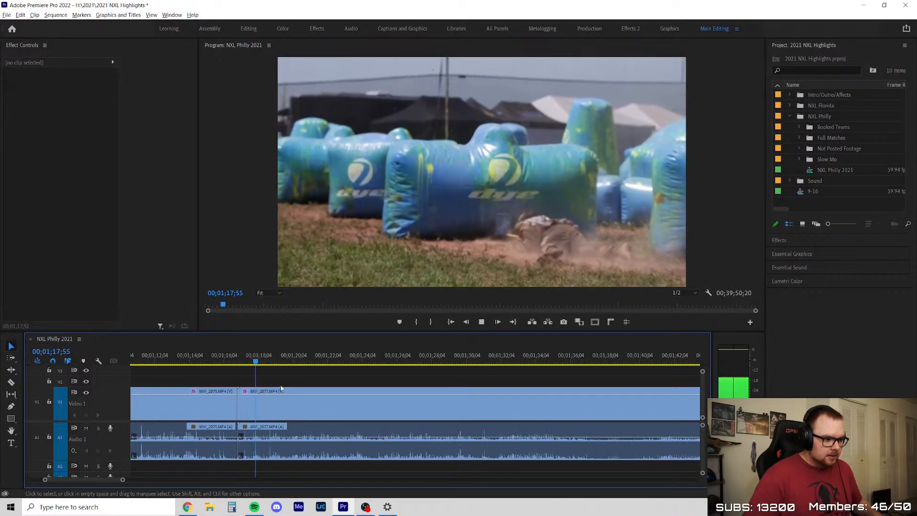
{"action": "scroll", "coordinate": [332, 393], "scroll_direction": "up", "scroll_amount": 2}
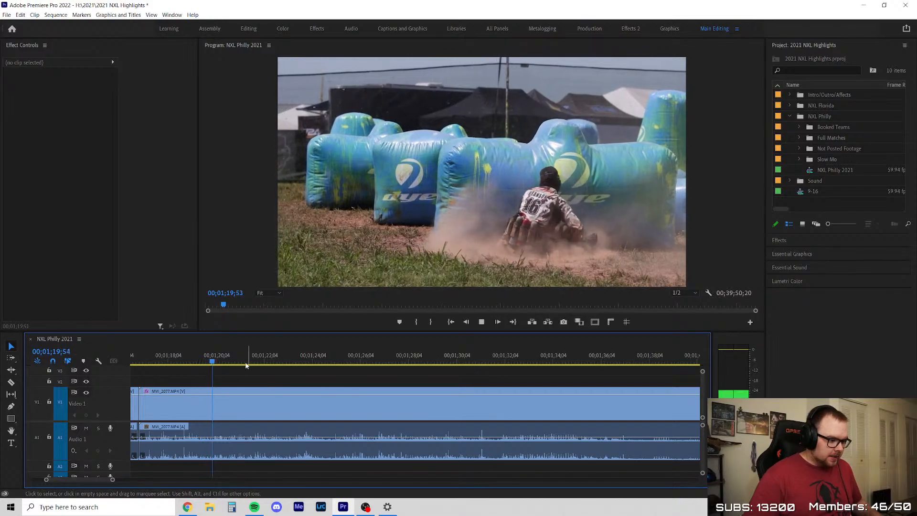
{"action": "left_click_drag", "start_coordinate": [223, 362], "coordinate": [376, 380]}
{"action": "key", "text": "minus"}
{"action": "scroll", "coordinate": [365, 406], "scroll_direction": "up", "scroll_amount": 3}
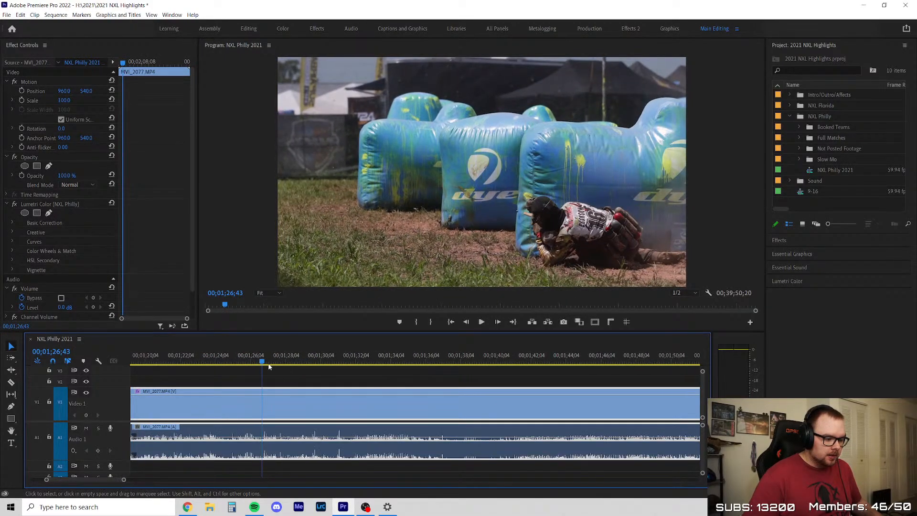
{"action": "left_click_drag", "start_coordinate": [259, 363], "coordinate": [616, 378]}
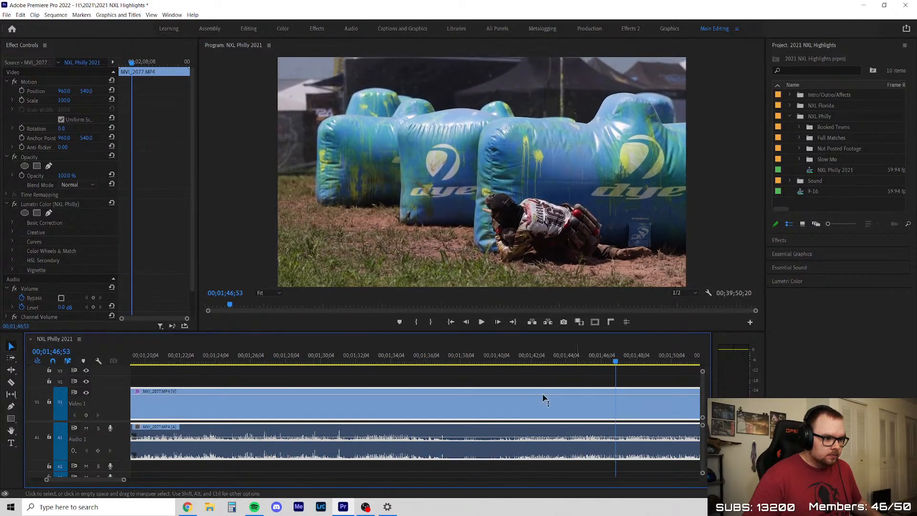
{"action": "scroll", "coordinate": [382, 404], "scroll_direction": "down", "scroll_amount": 5}
{"action": "scroll", "coordinate": [507, 385], "scroll_direction": "up", "scroll_amount": 2}
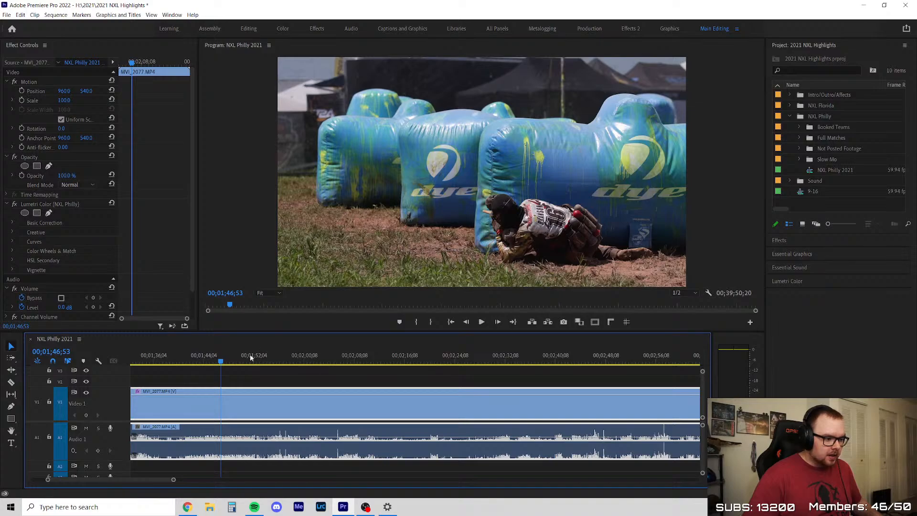
{"action": "left_click_drag", "start_coordinate": [237, 362], "coordinate": [505, 361]}
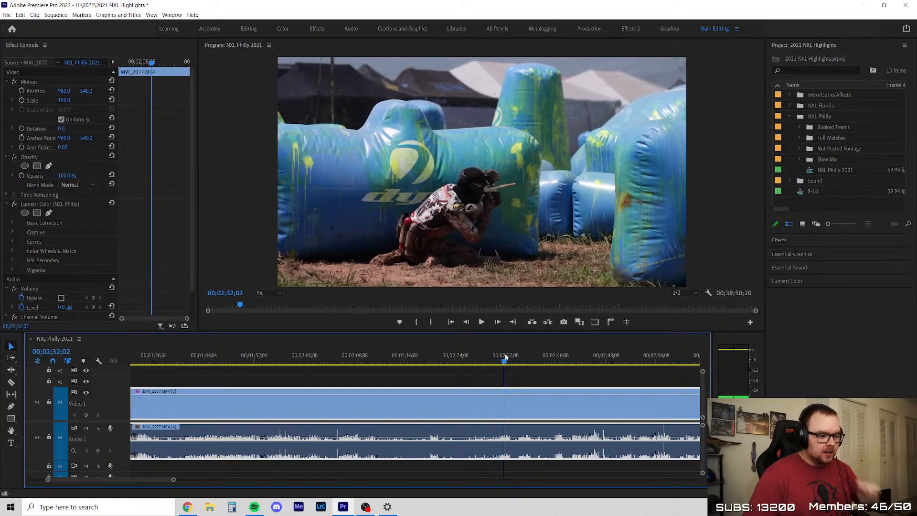
Split MVI_2077 at about 00;02;39;00 and play from the area of the cut
{"action": "scroll", "coordinate": [313, 420], "scroll_direction": "down", "scroll_amount": 3}
{"action": "scroll", "coordinate": [495, 391], "scroll_direction": "up", "scroll_amount": 3}
{"action": "left_click_drag", "start_coordinate": [291, 361], "coordinate": [336, 371]}
{"action": "key", "text": "c"}
{"action": "left_click", "coordinate": [316, 405]}
{"action": "key", "text": "v"}
{"action": "key", "text": "space"}
Review the footage following the MVI_2077 cut, delete the long segment before the cut and ripple delete its gap
{"action": "left_click", "coordinate": [308, 374]}
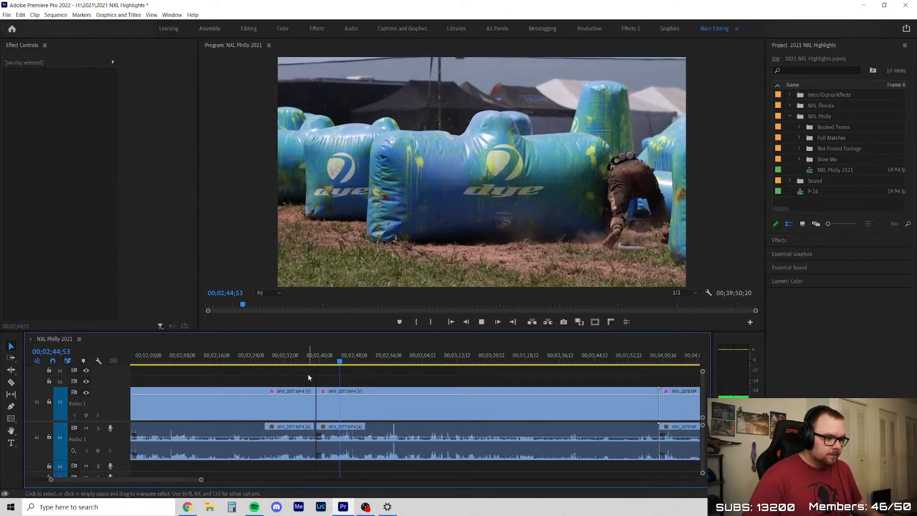
{"action": "key", "text": "="}
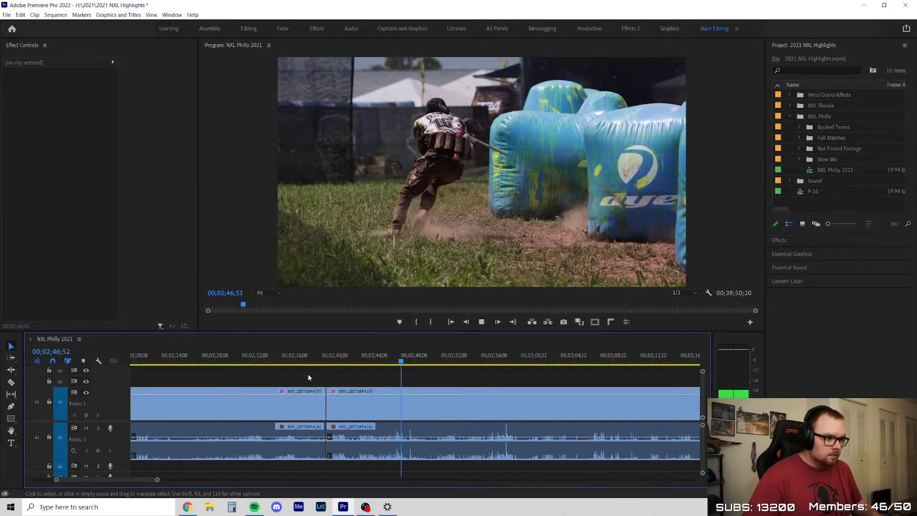
{"action": "key", "text": "minus"}
{"action": "key", "text": "="}
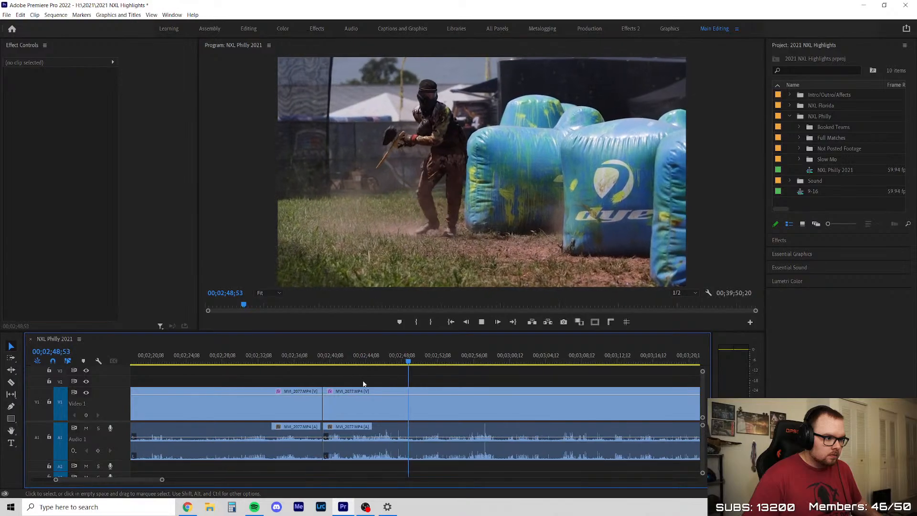
{"action": "left_click", "coordinate": [303, 403]}
{"action": "key", "text": "Delete"}
{"action": "right_click", "coordinate": [276, 406]}
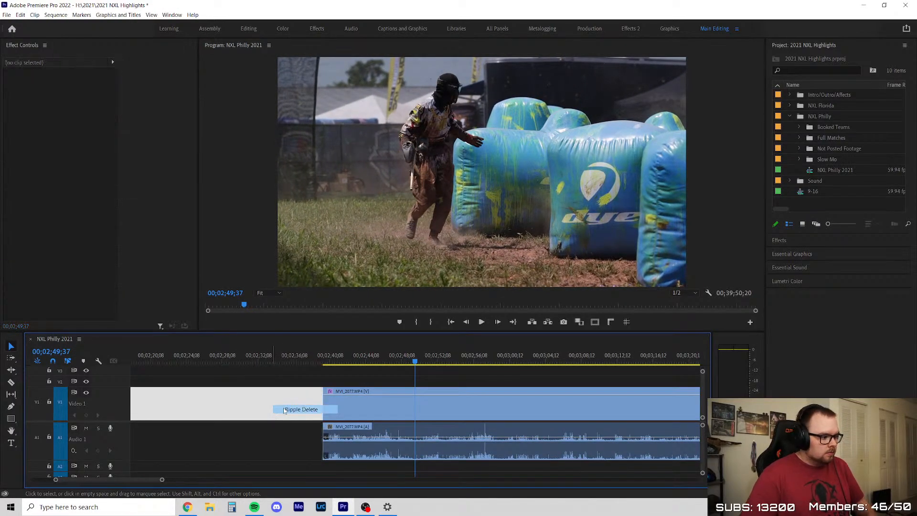
{"action": "left_click", "coordinate": [289, 409]}
Play the remaining MVI_2077 footage from its start and scrub ahead to about 00;01;27;30
{"action": "key", "text": "space"}
{"action": "scroll", "coordinate": [306, 384], "scroll_direction": "down", "scroll_amount": 5}
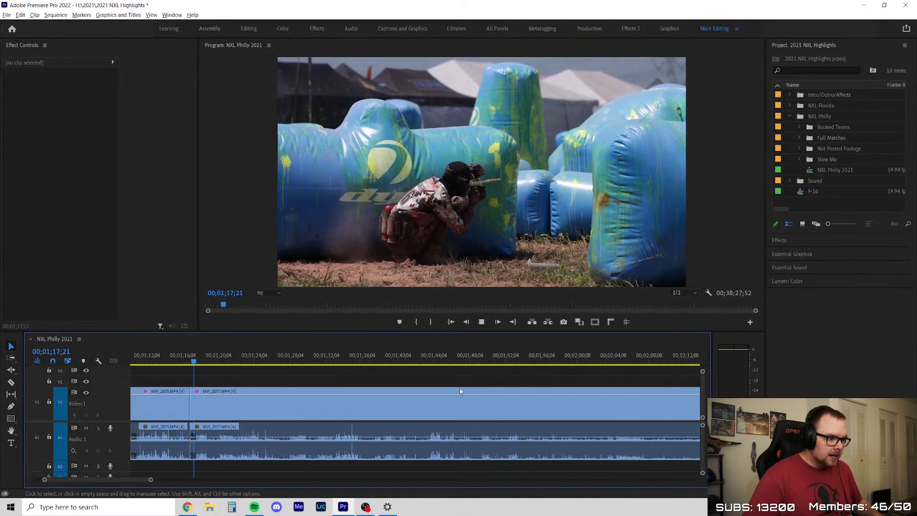
{"action": "left_click", "coordinate": [206, 360]}
{"action": "left_click_drag", "start_coordinate": [206, 360], "coordinate": [285, 362]}
{"action": "key", "text": "space"}
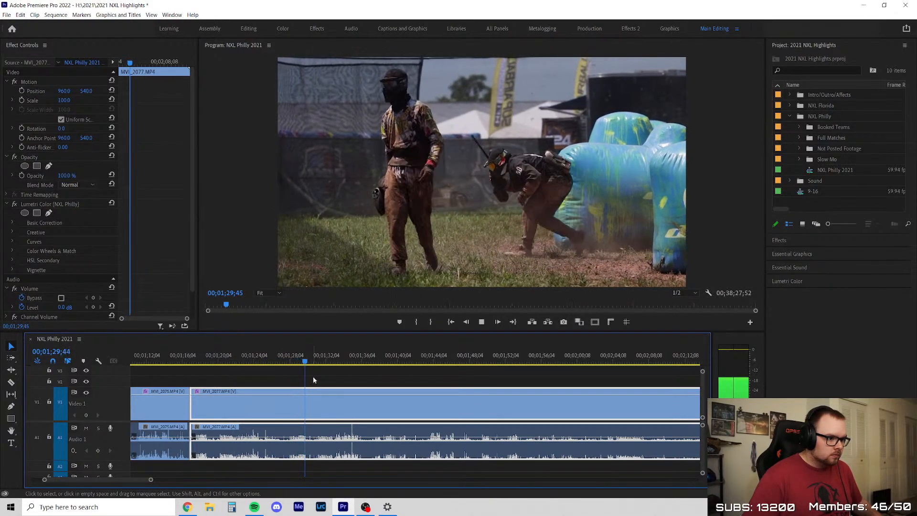
{"action": "key", "text": "space"}
{"action": "key", "text": "c"}
{"action": "left_click", "coordinate": [329, 403]}
{"action": "key", "text": "v"}
{"action": "key", "text": "space"}
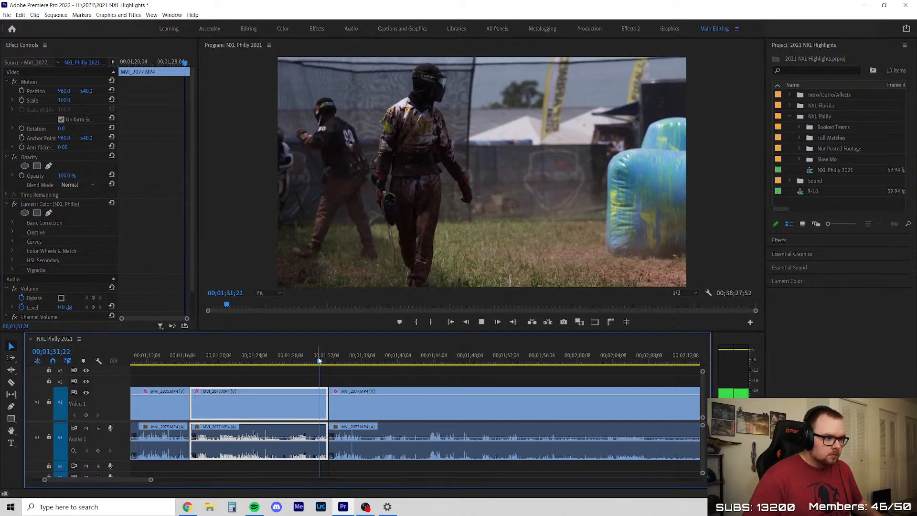
{"action": "key", "text": "ctrl+z"}
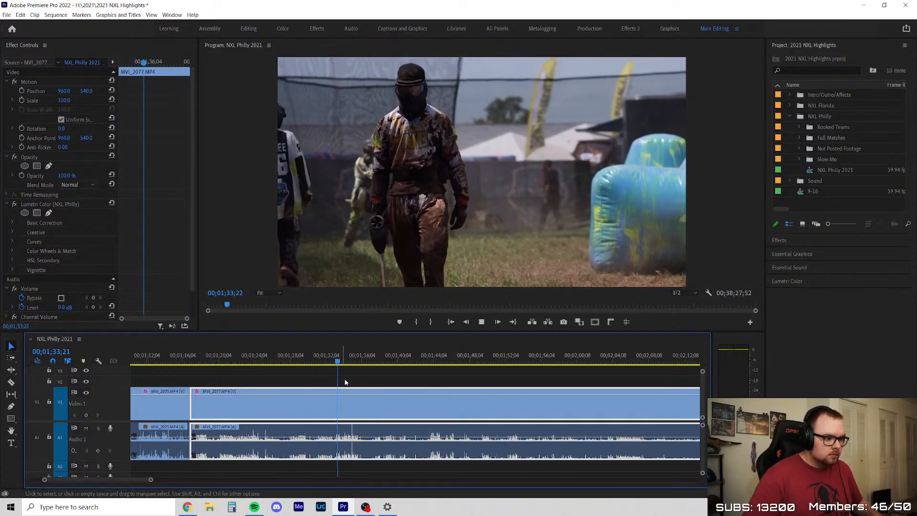
Split MVI_2077 at about 00;01;34;00, as the player walks off the field
{"action": "key", "text": "c"}
{"action": "left_click", "coordinate": [343, 399]}
{"action": "key", "text": "ctrl+z"}
{"action": "left_click", "coordinate": [348, 398]}
{"action": "key", "text": "v"}
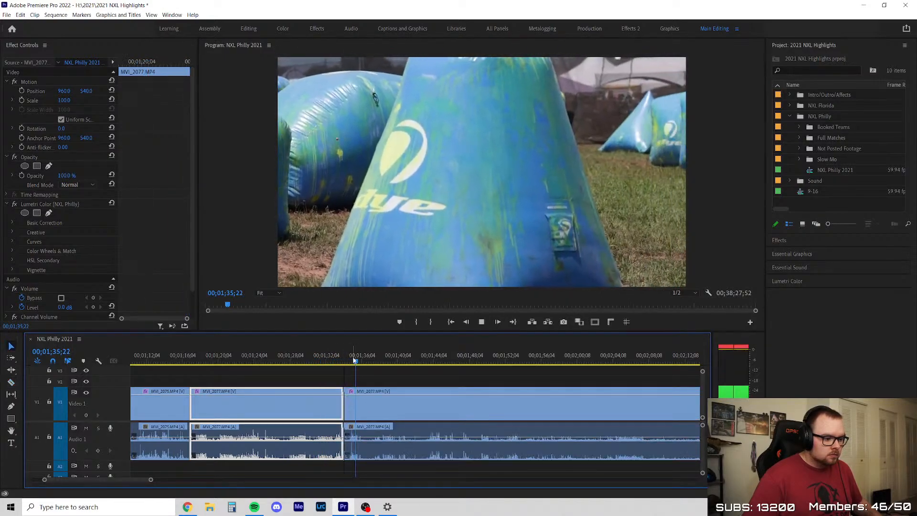
Examine the rest of MVI_2077 after the cut, checking the player behind the bunkers up to about 00;02;35;00
{"action": "key", "text": "minus"}
{"action": "left_click", "coordinate": [464, 395]}
{"action": "key", "text": "equal"}
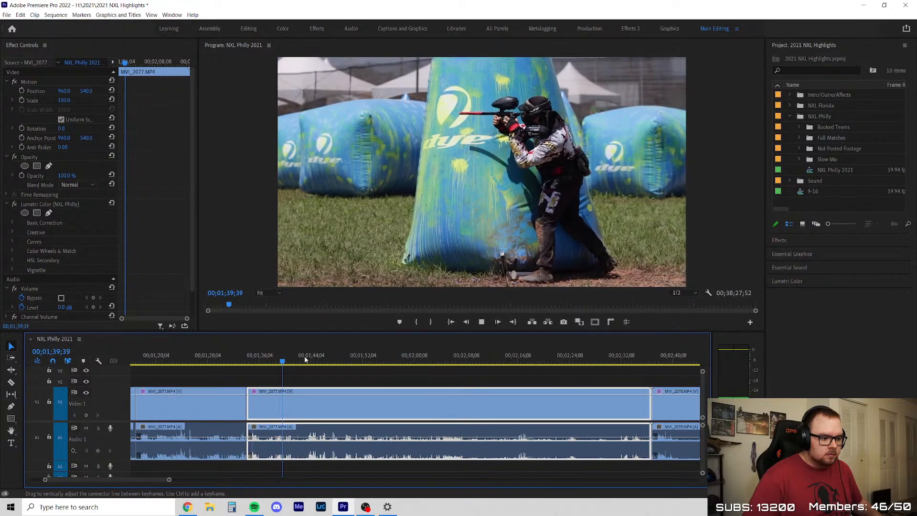
{"action": "left_click_drag", "start_coordinate": [286, 353], "coordinate": [599, 378]}
{"action": "key", "text": "space"}
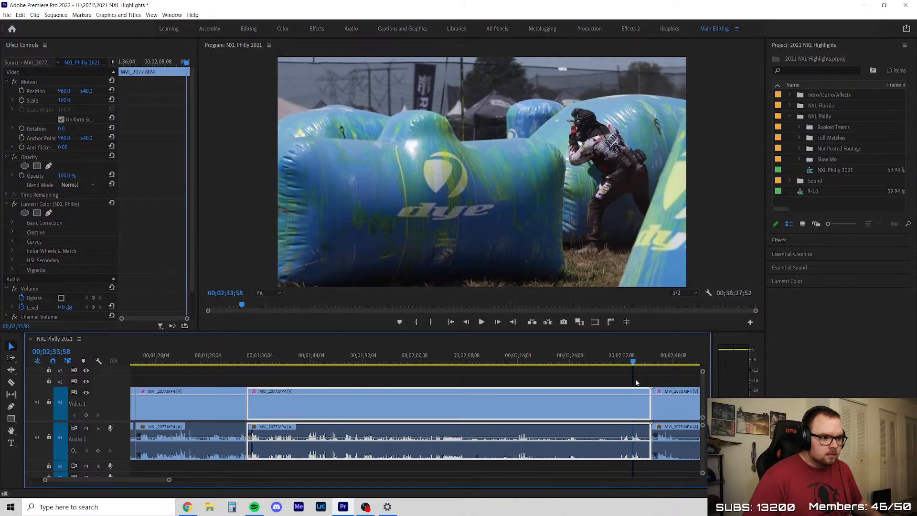
{"action": "key", "text": "minus"}
{"action": "key", "text": "equal"}
{"action": "key", "text": "equal"}
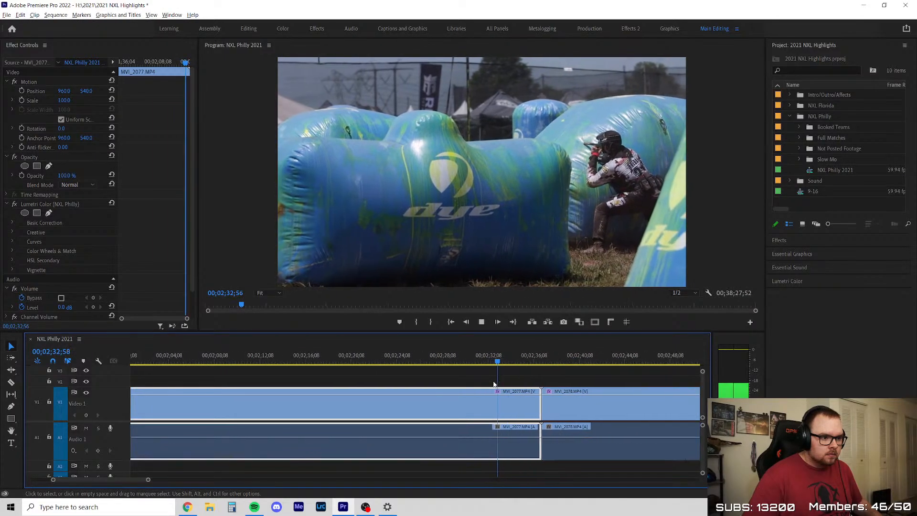
{"action": "left_click", "coordinate": [475, 369]}
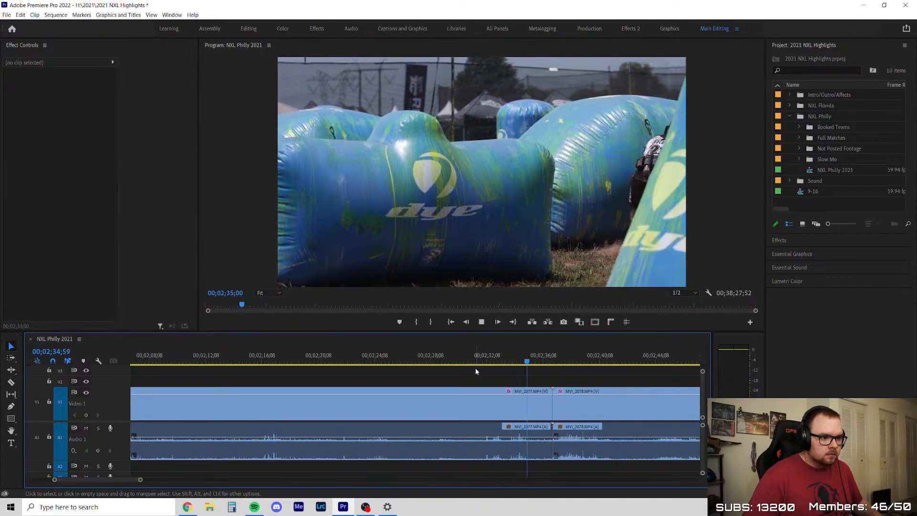
{"action": "left_click", "coordinate": [503, 362]}
{"action": "left_click_drag", "start_coordinate": [504, 363], "coordinate": [520, 363]}
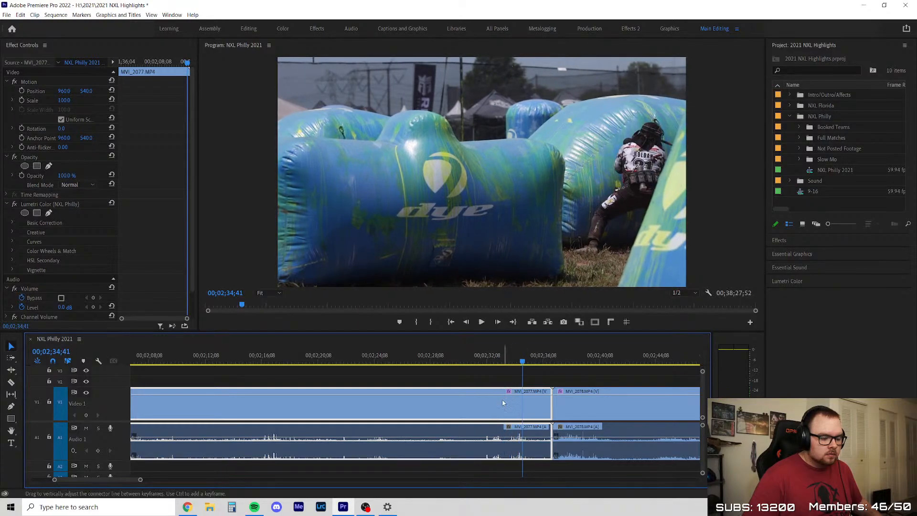
Delete the remaining MVI_2077 segment before MVI_2078, ripple delete its gap and play on
{"action": "key", "text": "Delete"}
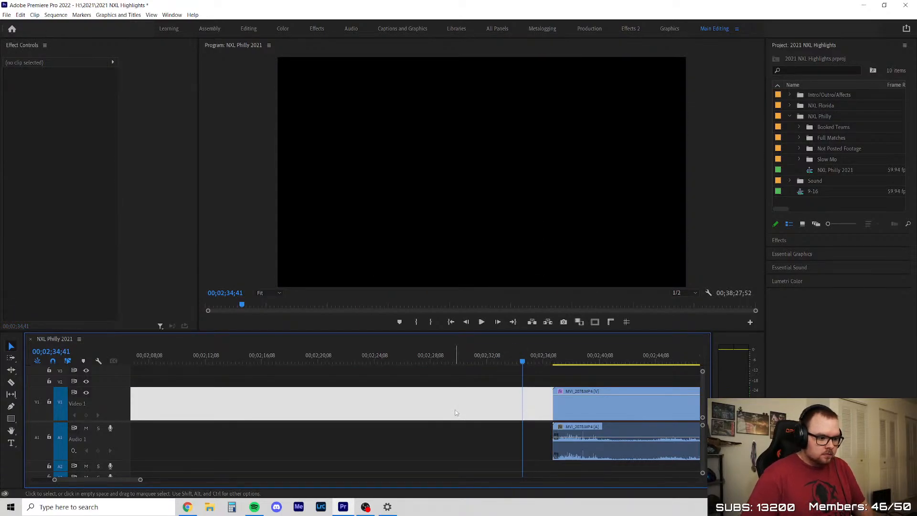
{"action": "right_click", "coordinate": [455, 413]}
{"action": "left_click", "coordinate": [471, 408]}
{"action": "key", "text": "space"}
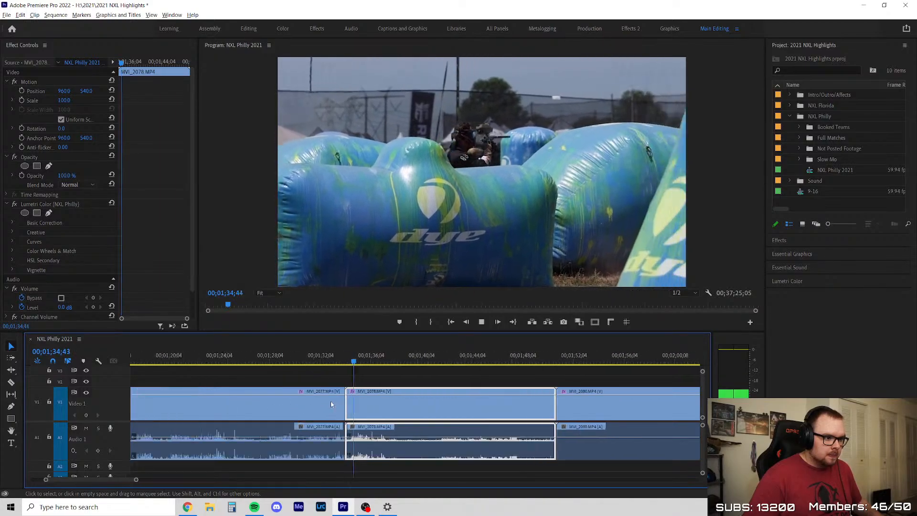
Delete the MVI_2078 clip from the sequence and ripple delete the gap before MVI_2080
{"action": "scroll", "coordinate": [368, 415], "scroll_direction": "up", "scroll_amount": 1}
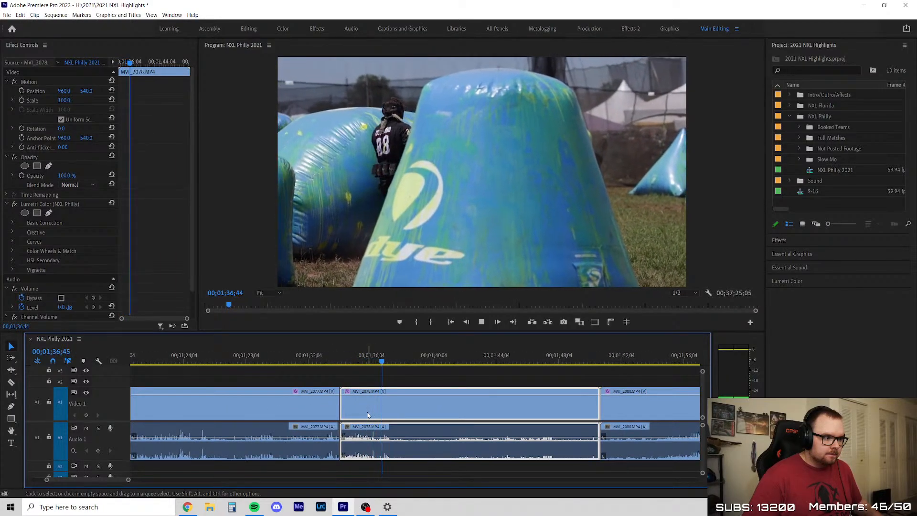
{"action": "scroll", "coordinate": [382, 415], "scroll_direction": "down", "scroll_amount": 3}
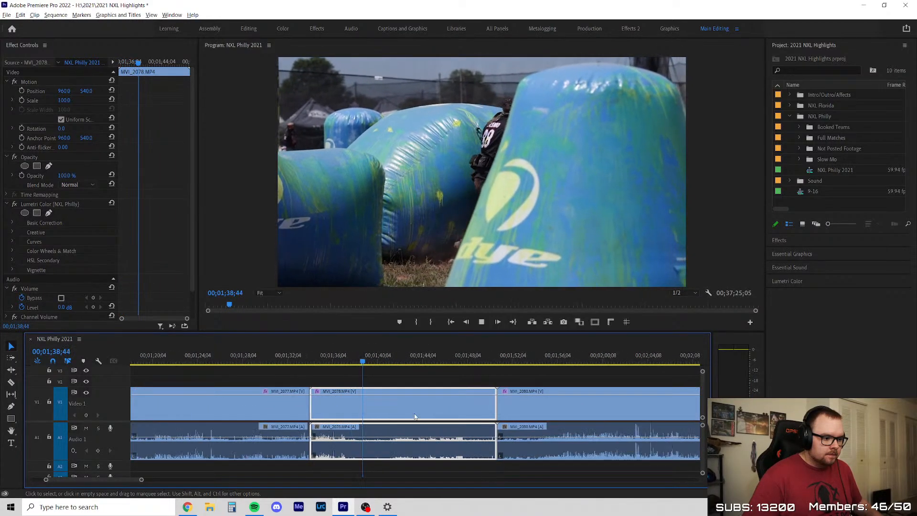
{"action": "left_click_drag", "start_coordinate": [369, 363], "coordinate": [327, 376]}
{"action": "key", "text": "Delete"}
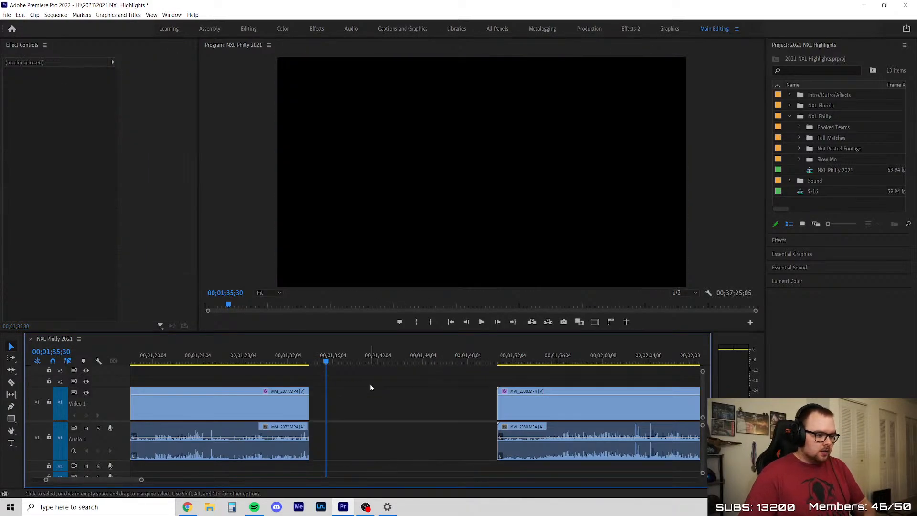
{"action": "right_click", "coordinate": [385, 391]}
{"action": "left_click", "coordinate": [394, 398]}
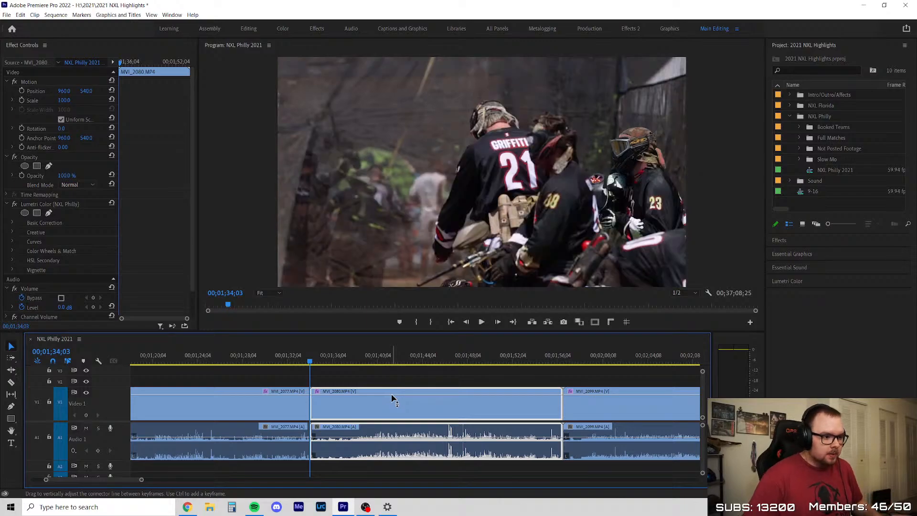
Play the opening of MVI_2080 and trim the clip's start to about 00;01;36;25
{"action": "key", "text": "space"}
{"action": "scroll", "coordinate": [408, 398], "scroll_direction": "down", "scroll_amount": 4}
{"action": "scroll", "coordinate": [412, 398], "scroll_direction": "up", "scroll_amount": 5}
{"action": "scroll", "coordinate": [377, 391], "scroll_direction": "up", "scroll_amount": 2}
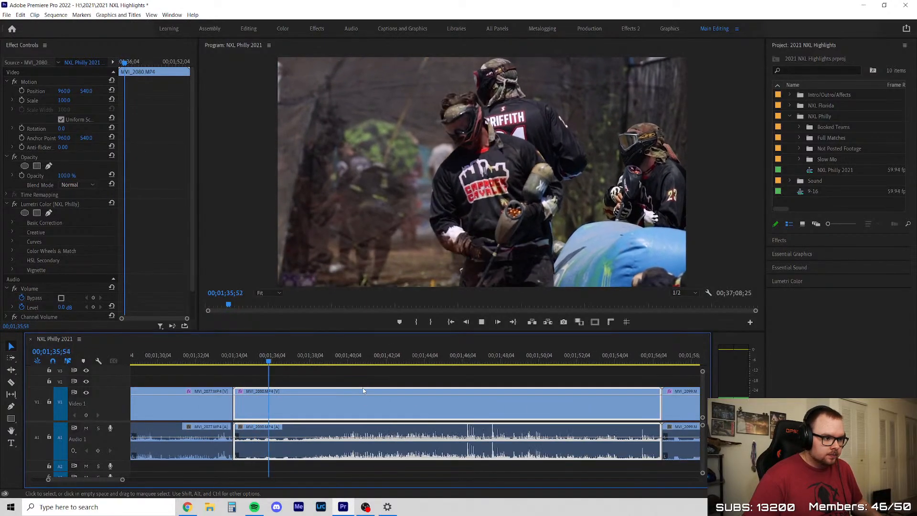
{"action": "left_click_drag", "start_coordinate": [241, 406], "coordinate": [285, 399]}
{"action": "scroll", "coordinate": [275, 388], "scroll_direction": "up", "scroll_amount": 2}
{"action": "left_click_drag", "start_coordinate": [296, 359], "coordinate": [298, 356]}
{"action": "left_click_drag", "start_coordinate": [292, 401], "coordinate": [283, 398]}
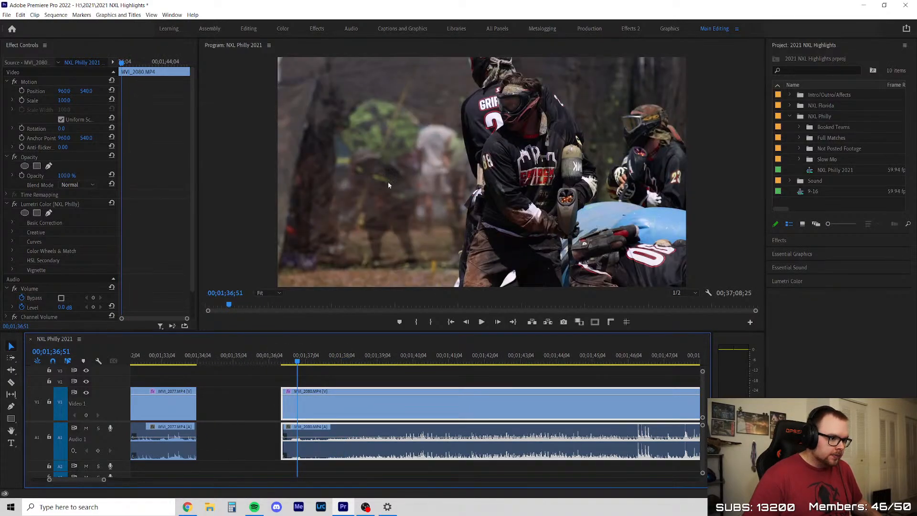
Scrub MVI_2080 ahead to about 00;01;39;15, then play it from near its trimmed start
{"action": "left_click", "coordinate": [307, 357]}
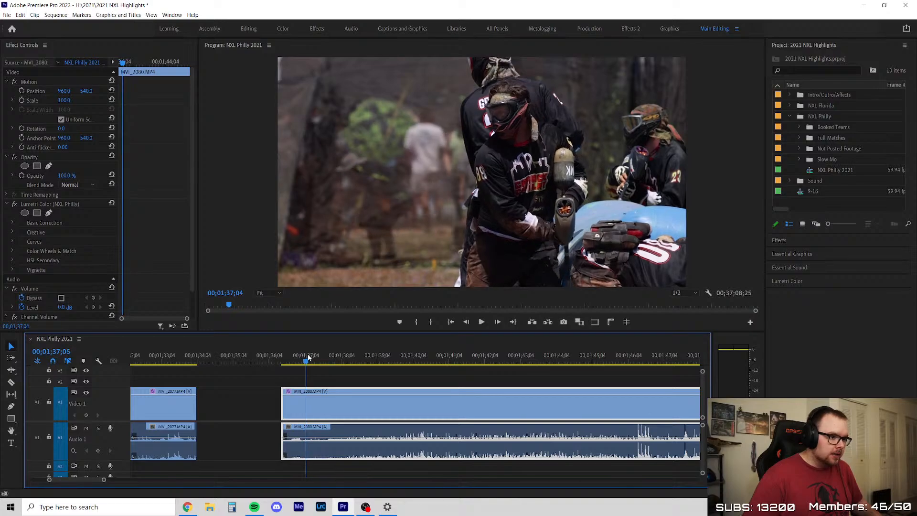
{"action": "left_click_drag", "start_coordinate": [314, 358], "coordinate": [385, 387]}
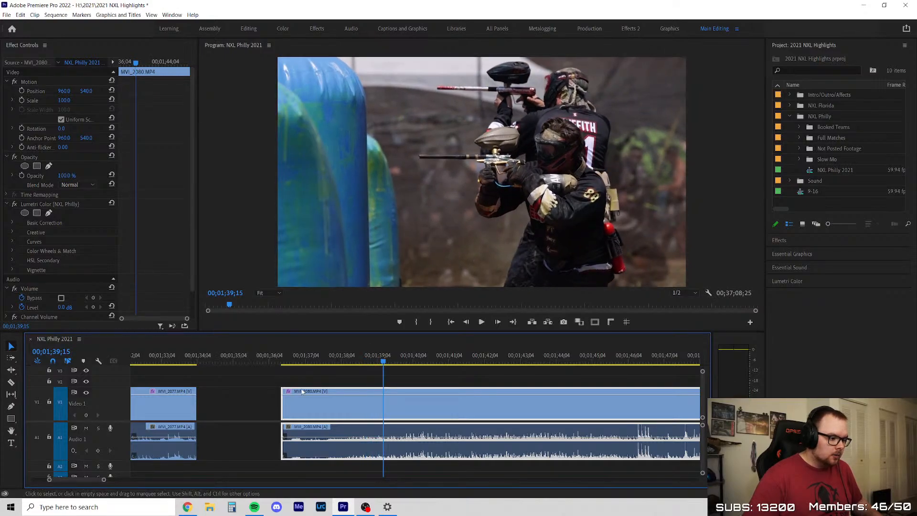
{"action": "left_click_drag", "start_coordinate": [278, 361], "coordinate": [287, 363]}
{"action": "left_click", "coordinate": [309, 376]}
{"action": "key", "text": "space"}
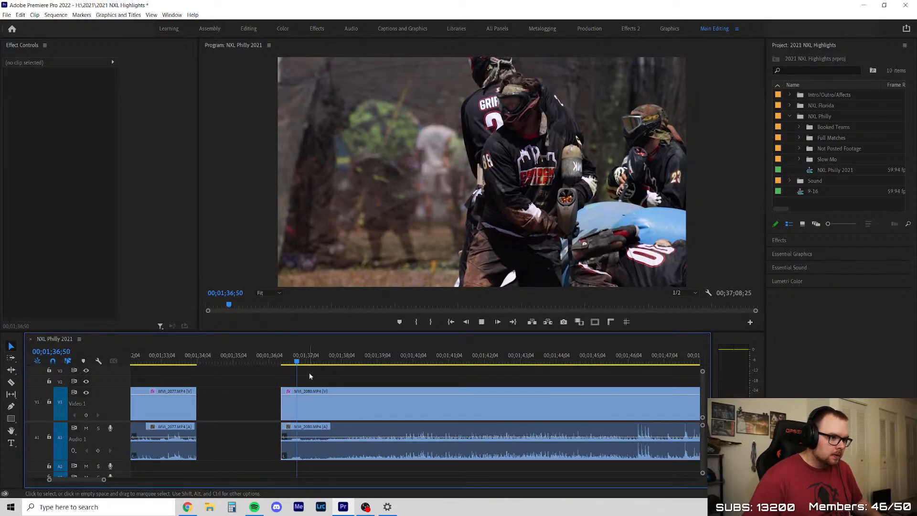
{"action": "key", "text": "minus"}
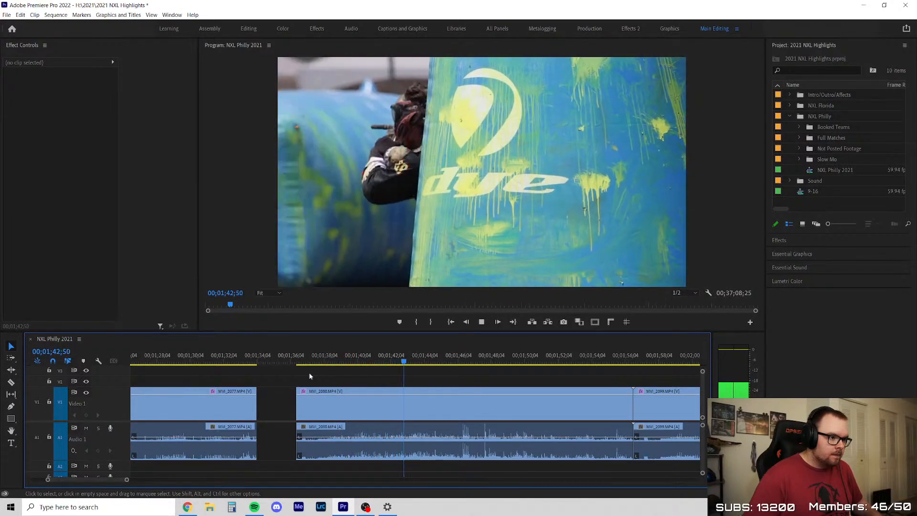
Split MVI_2080 at about 00;01;45;45 and move its front segment against the end of MVI_2077
{"action": "key", "text": "c"}
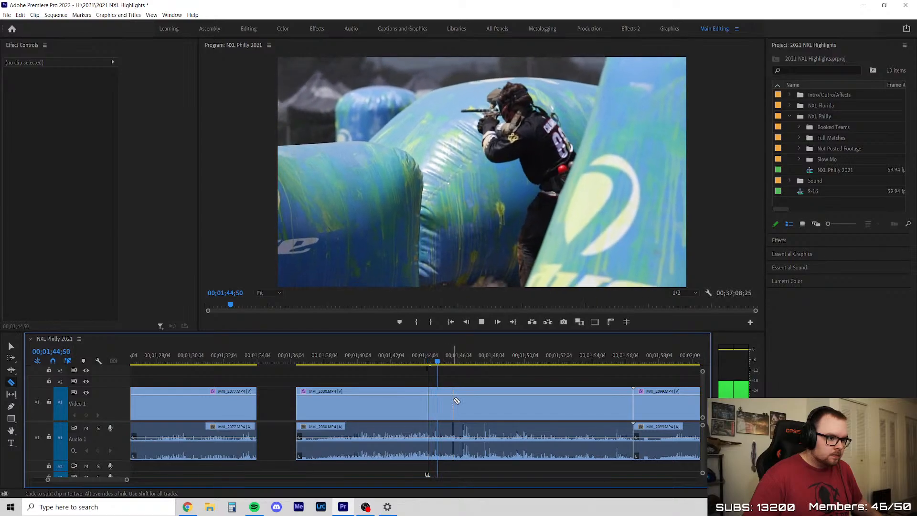
{"action": "left_click", "coordinate": [453, 400]}
{"action": "key", "text": "v"}
{"action": "left_click_drag", "start_coordinate": [350, 399], "coordinate": [308, 403]}
Play the remaining MVI_2080 segment from about 00;01;46;55
{"action": "scroll", "coordinate": [487, 397], "scroll_direction": "down", "scroll_amount": 4}
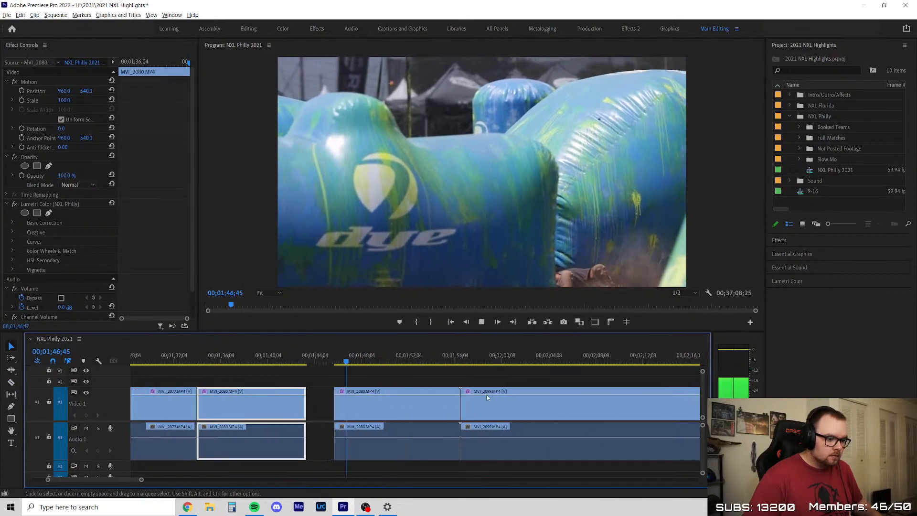
{"action": "scroll", "coordinate": [488, 397], "scroll_direction": "up", "scroll_amount": 1}
{"action": "key", "text": "space"}
{"action": "mouse_move", "coordinate": [331, 356]}
{"action": "left_mouse_down"}
{"action": "mouse_move", "coordinate": [319, 360]}
{"action": "mouse_move", "coordinate": [334, 360]}
{"action": "left_mouse_up"}
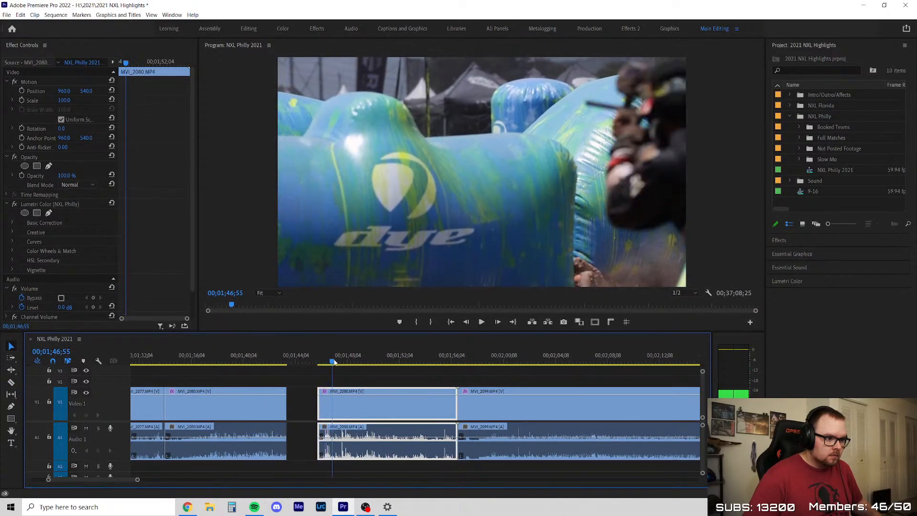
{"action": "key", "text": "space"}
{"action": "left_click", "coordinate": [389, 372]}
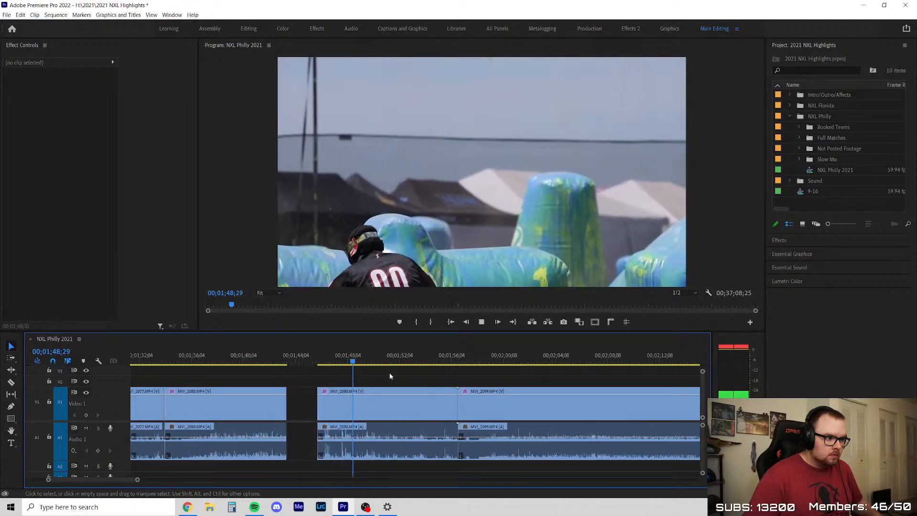
Examine the player's run in the remaining MVI_2080 segment, stepping frame by frame to 00;01;48;01
{"action": "scroll", "coordinate": [373, 373], "scroll_direction": "down", "scroll_amount": 2}
{"action": "scroll", "coordinate": [373, 373], "scroll_direction": "up", "scroll_amount": 2}
{"action": "left_click_drag", "start_coordinate": [366, 361], "coordinate": [326, 362]}
{"action": "left_click_drag", "start_coordinate": [322, 362], "coordinate": [338, 362]}
{"action": "key", "text": "Right"}
{"action": "key", "text": "Right"}
{"action": "key", "text": "Right"}
{"action": "key", "text": "Right"}
{"action": "key", "text": "Right"}
{"action": "key", "text": "Right"}
{"action": "key", "text": "Right"}
{"action": "key", "text": "Right"}
{"action": "key", "text": "Right"}
{"action": "key", "text": "Right"}
{"action": "key", "text": "Right"}
{"action": "key", "text": "Right"}
{"action": "key", "text": "Right"}
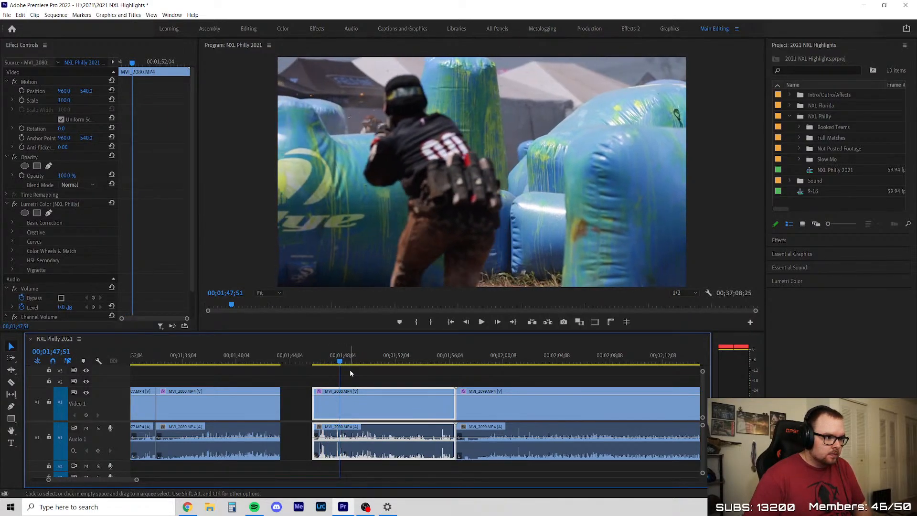
{"action": "key", "text": "Right"}
{"action": "key", "text": "Right"}
{"action": "key", "text": "Right"}
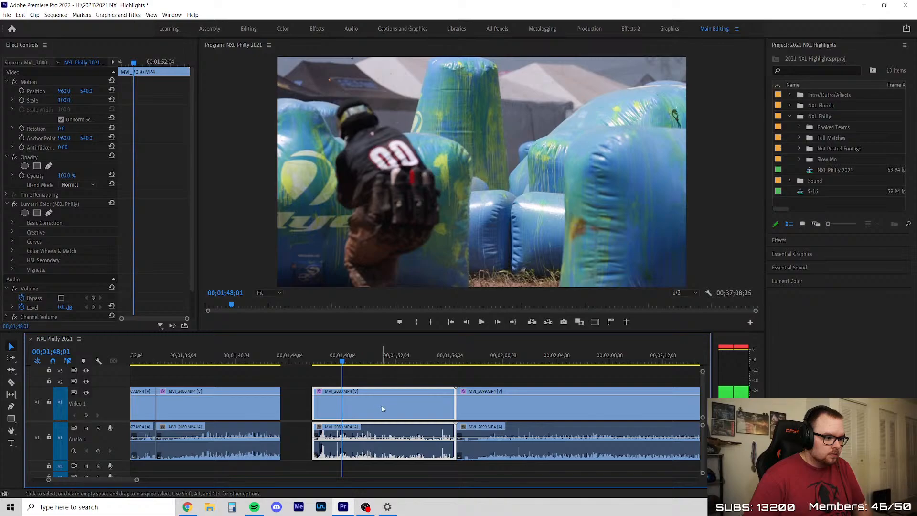
Delete the remaining MVI_2080 segment, ripple delete the gap and play MVI_2099 from its start
{"action": "key", "text": "Delete"}
{"action": "right_click", "coordinate": [370, 400]}
{"action": "left_click", "coordinate": [383, 406]}
{"action": "key", "text": "Up"}
{"action": "left_click", "coordinate": [381, 384]}
{"action": "key", "text": "space"}
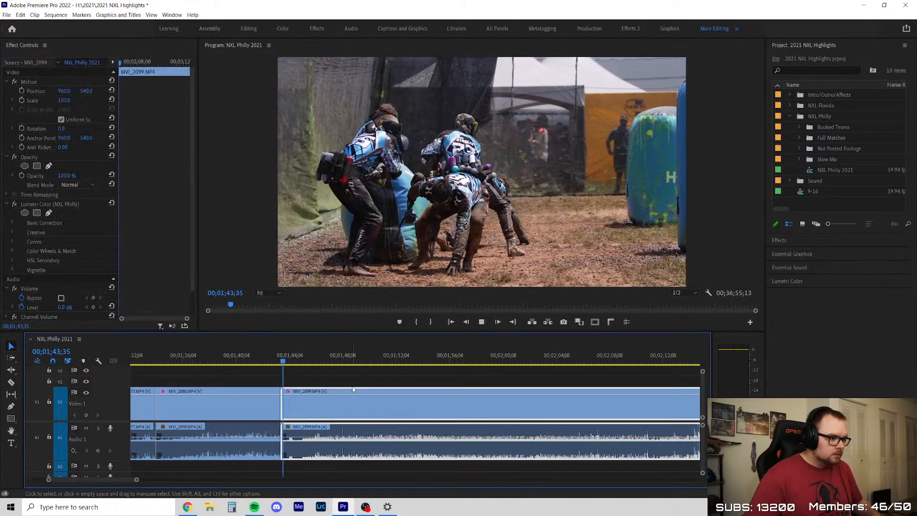
Trim the start of MVI_2099 to about 00;01;44;50, ripple delete the gap and play from its new start
{"action": "scroll", "coordinate": [334, 390], "scroll_direction": "up", "scroll_amount": 3}
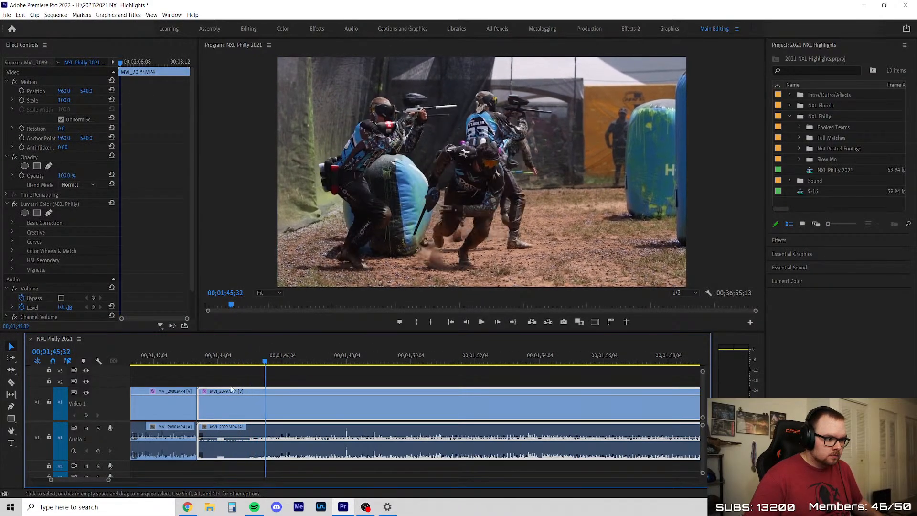
{"action": "left_click_drag", "start_coordinate": [200, 401], "coordinate": [245, 401]}
{"action": "right_click", "coordinate": [214, 397]}
{"action": "left_click", "coordinate": [229, 403]}
{"action": "key", "text": "Up"}
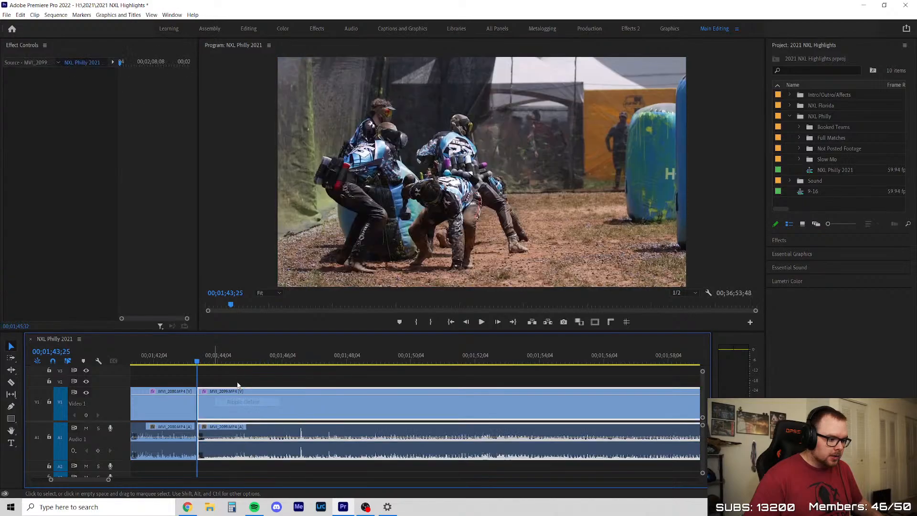
{"action": "left_click", "coordinate": [238, 384]}
{"action": "key", "text": "space"}
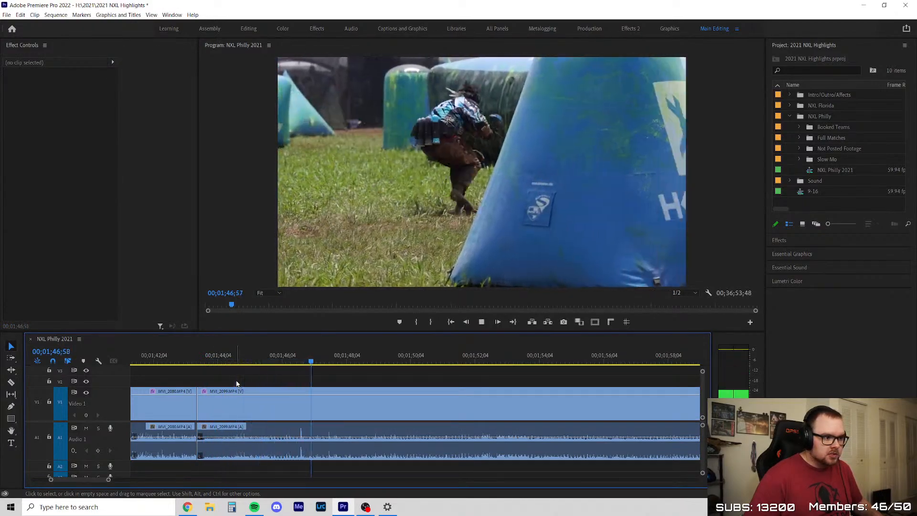
Split MVI_2099 at about 00;01;48;00, after the player reaches cover behind the bunker
{"action": "left_click", "coordinate": [269, 390]}
{"action": "key", "text": "space"}
{"action": "left_click", "coordinate": [344, 408]}
{"action": "key", "text": "v"}
{"action": "key", "text": "space"}
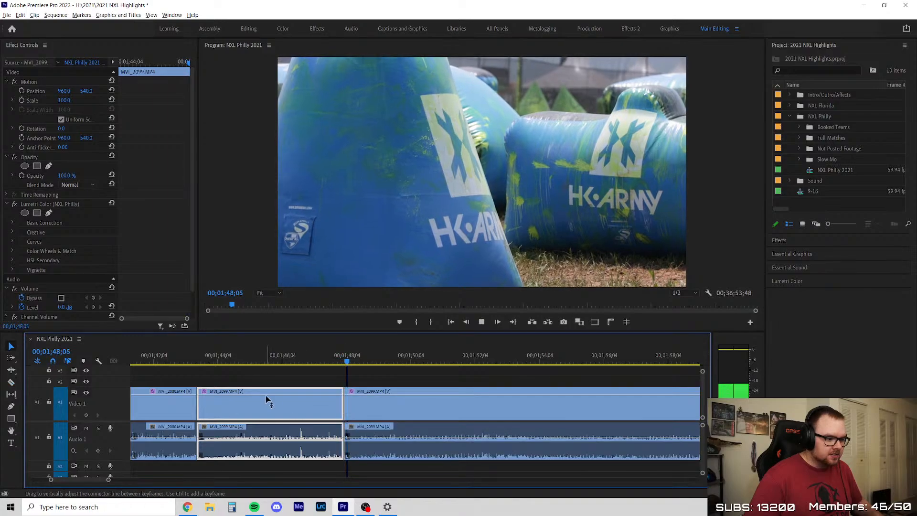
Examine the remaining MVI_2099 segment for usable action up to about 00;02;14;38
{"action": "scroll", "coordinate": [266, 400], "scroll_direction": "down", "scroll_amount": 2}
{"action": "scroll", "coordinate": [429, 369], "scroll_direction": "up", "scroll_amount": 1}
{"action": "left_click", "coordinate": [306, 356]}
{"action": "left_click_drag", "start_coordinate": [308, 355], "coordinate": [385, 359]}
{"action": "scroll", "coordinate": [287, 373], "scroll_direction": "down", "scroll_amount": 3}
{"action": "scroll", "coordinate": [478, 367], "scroll_direction": "up", "scroll_amount": 2}
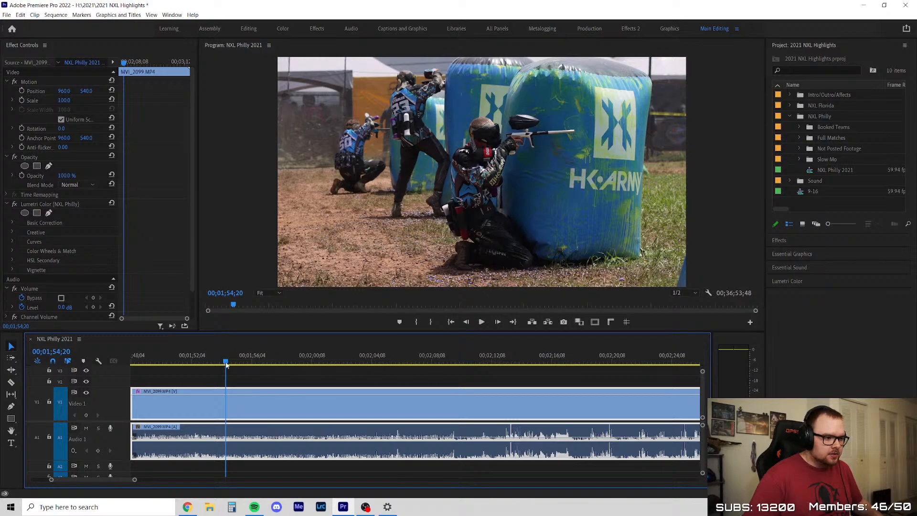
{"action": "left_click_drag", "start_coordinate": [248, 365], "coordinate": [487, 369]}
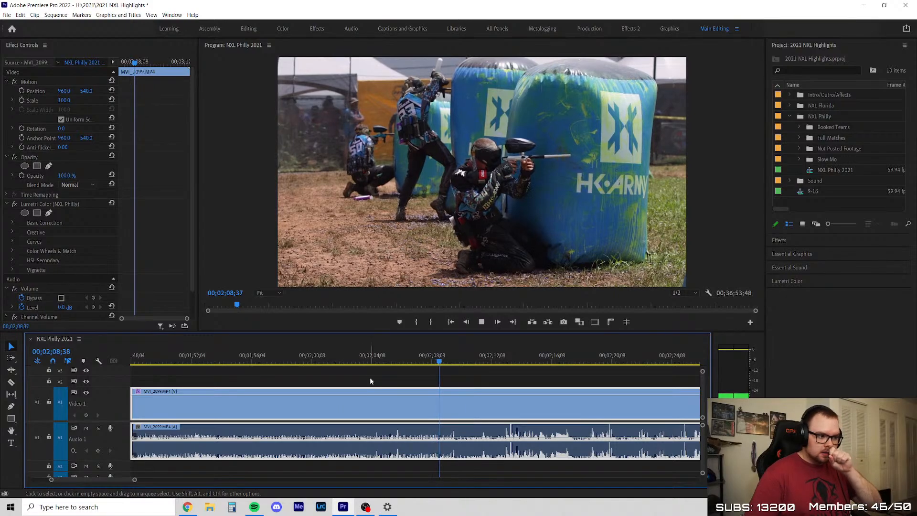
{"action": "scroll", "coordinate": [342, 386], "scroll_direction": "down", "scroll_amount": 4}
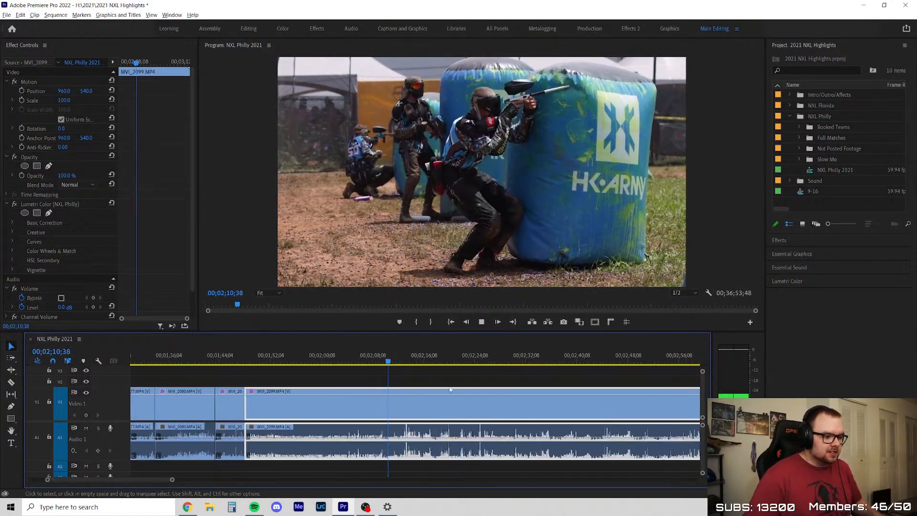
{"action": "scroll", "coordinate": [453, 391], "scroll_direction": "up", "scroll_amount": 3}
{"action": "left_click", "coordinate": [359, 379]}
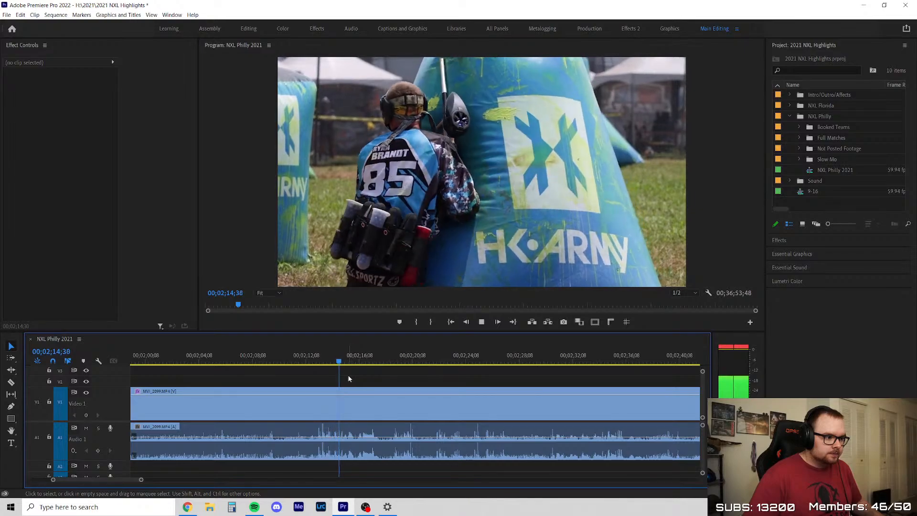
Check the player's move to the next bunker in MVI_2099 frame by frame between 00;02;12;36 and 00;02;13;35, then resume playback
{"action": "left_click", "coordinate": [319, 362]}
{"action": "scroll", "coordinate": [380, 395], "scroll_direction": "up", "scroll_amount": 3}
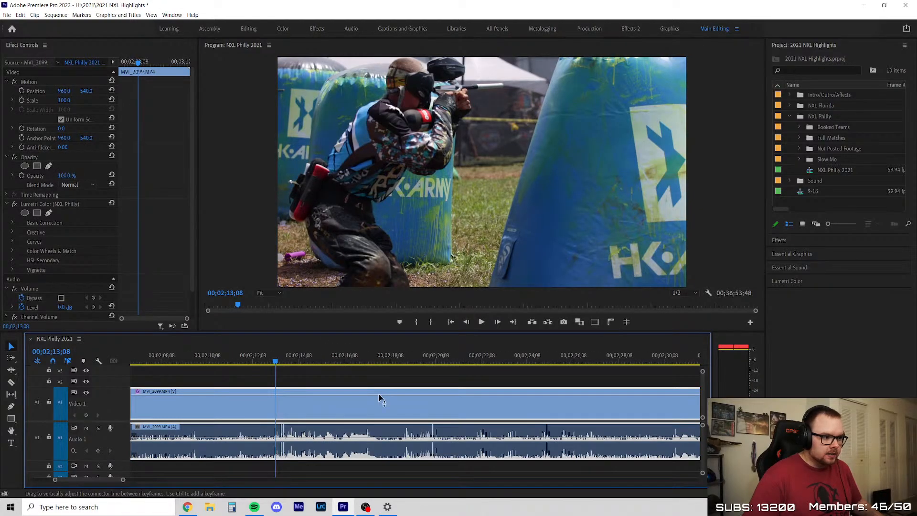
{"action": "key", "text": "space"}
{"action": "key", "text": "Left"}
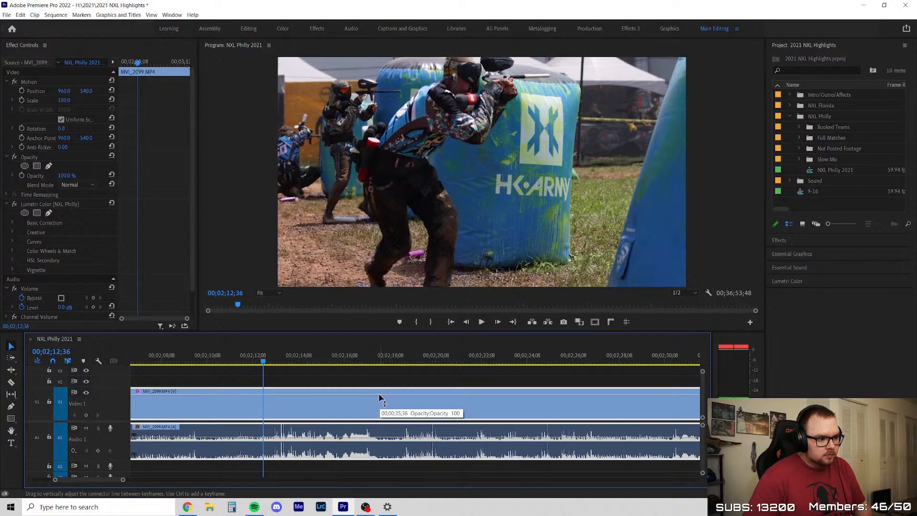
{"action": "key", "text": "Right"}
{"action": "key", "text": "Right"}
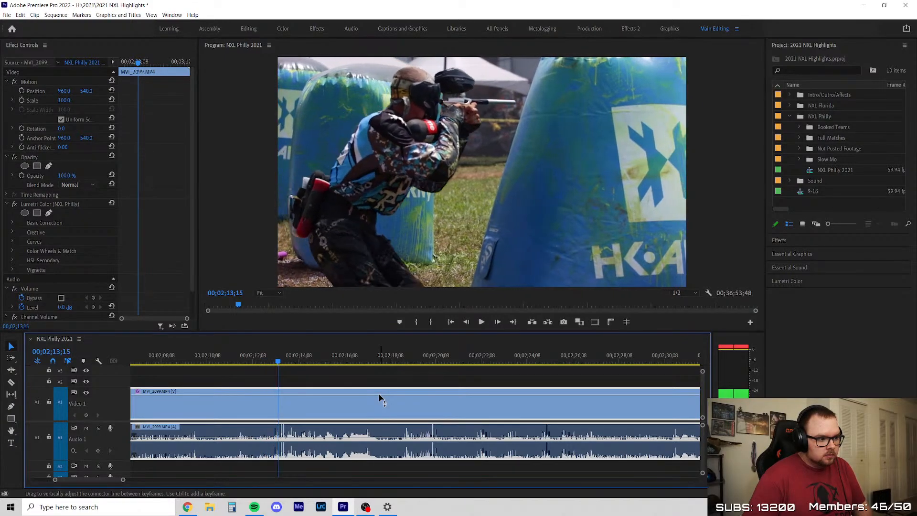
{"action": "key", "text": "Right"}
{"action": "key", "text": "Right"}
{"action": "key", "text": "Right"}
{"action": "key", "text": "Right"}
{"action": "key", "text": "Right"}
{"action": "key", "text": "Right"}
{"action": "key", "text": "Right"}
{"action": "key", "text": "Right"}
{"action": "key", "text": "Right"}
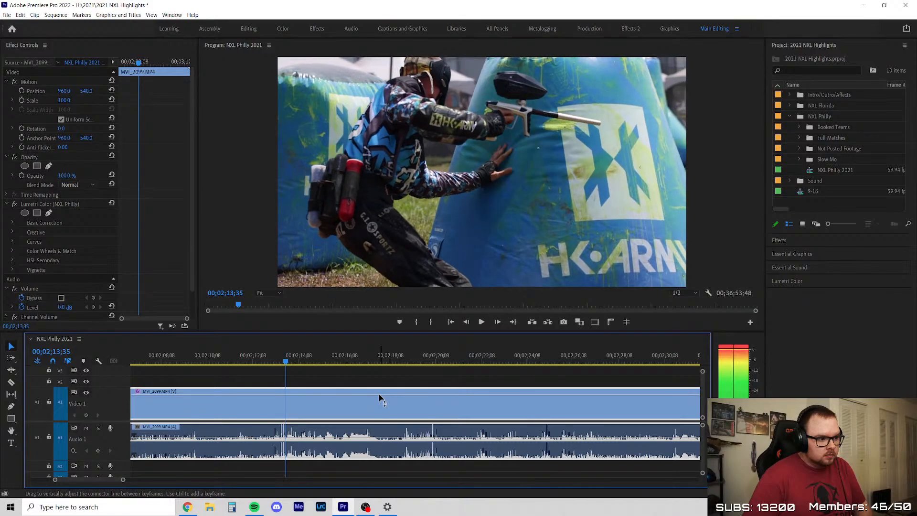
{"action": "key", "text": "space"}
{"action": "key", "text": "minus"}
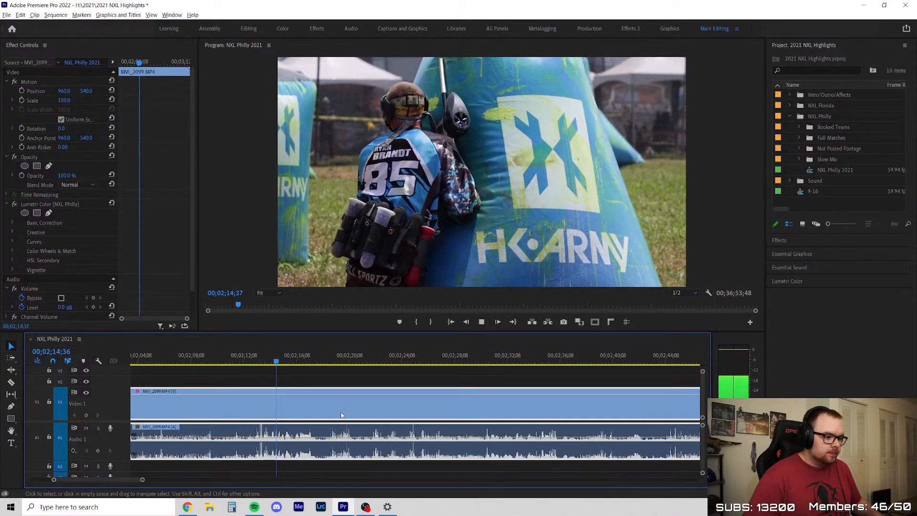
Scrub MVI_2099 ahead past 00;02;36;47 and play the footage approaching 00;02;55;47
{"action": "left_click_drag", "start_coordinate": [286, 360], "coordinate": [568, 369]}
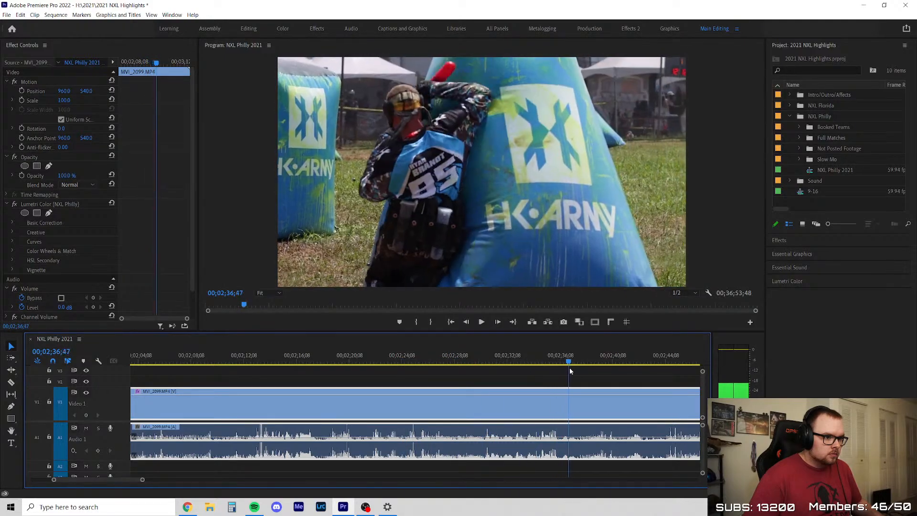
{"action": "key", "text": "minus"}
{"action": "key", "text": "minus"}
{"action": "left_click_drag", "start_coordinate": [290, 363], "coordinate": [450, 360]}
{"action": "key", "text": "space"}
{"action": "scroll", "coordinate": [370, 372], "scroll_direction": "down", "scroll_amount": 2}
{"action": "left_click", "coordinate": [486, 371]}
Play MVI_2099 past 00;02;57;47, then replay it from about 00;02;57;30 and stop at 00;02;58;02
{"action": "scroll", "coordinate": [534, 386], "scroll_direction": "up", "scroll_amount": 1}
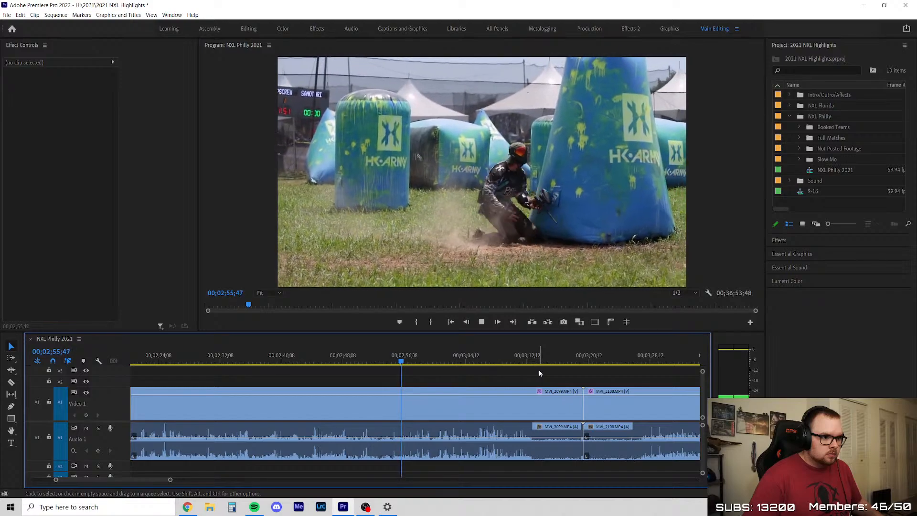
{"action": "scroll", "coordinate": [538, 370], "scroll_direction": "down", "scroll_amount": 2}
{"action": "scroll", "coordinate": [576, 369], "scroll_direction": "up", "scroll_amount": 3}
{"action": "scroll", "coordinate": [406, 371], "scroll_direction": "up", "scroll_amount": 1}
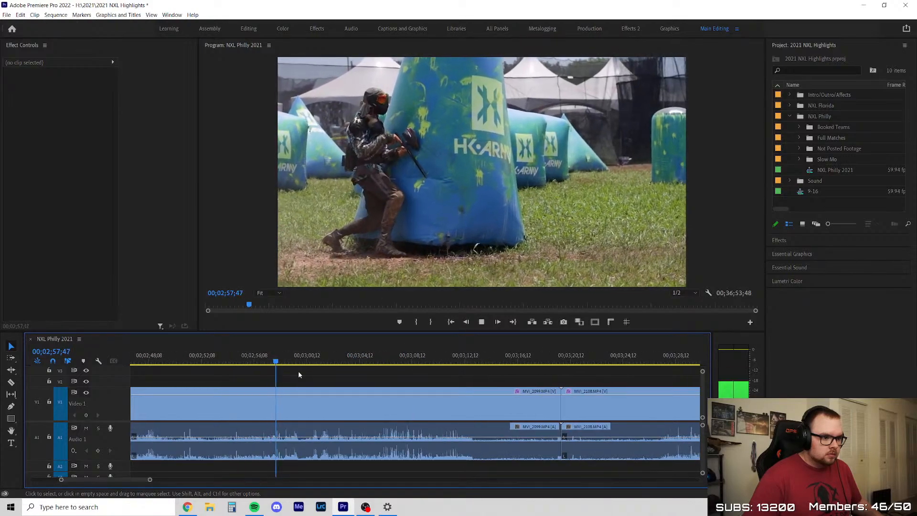
{"action": "left_click", "coordinate": [273, 357]}
{"action": "left_click", "coordinate": [376, 387]}
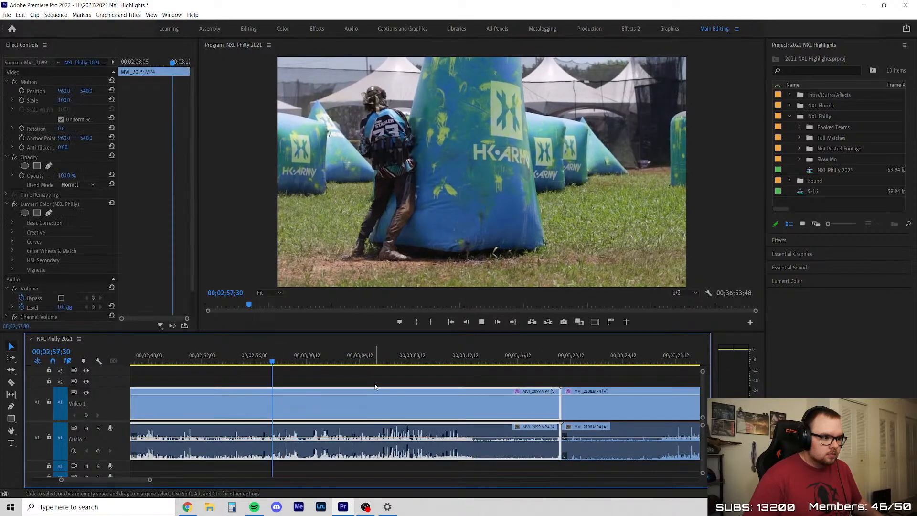
{"action": "key", "text": "space"}
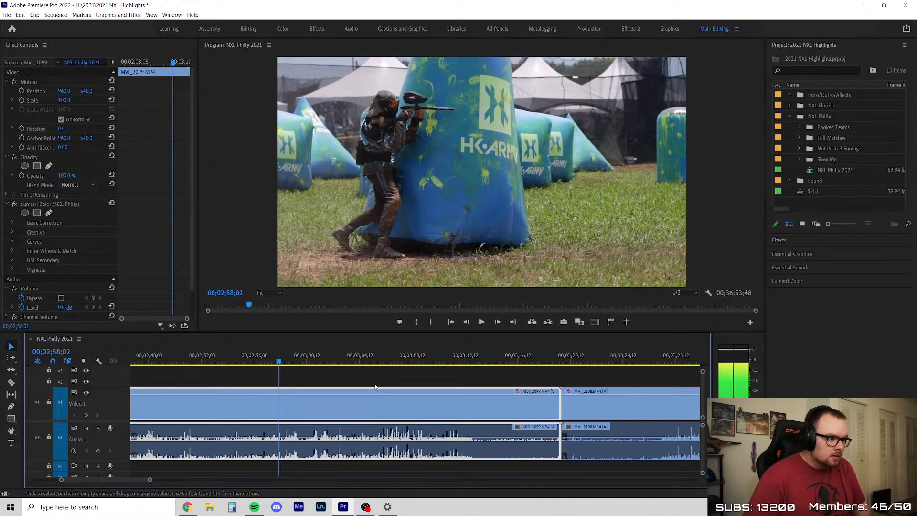
Split MVI_2099 at about 00;02;55, delete the portion before the cut and close the gap
{"action": "key", "text": "c"}
{"action": "left_click", "coordinate": [244, 402]}
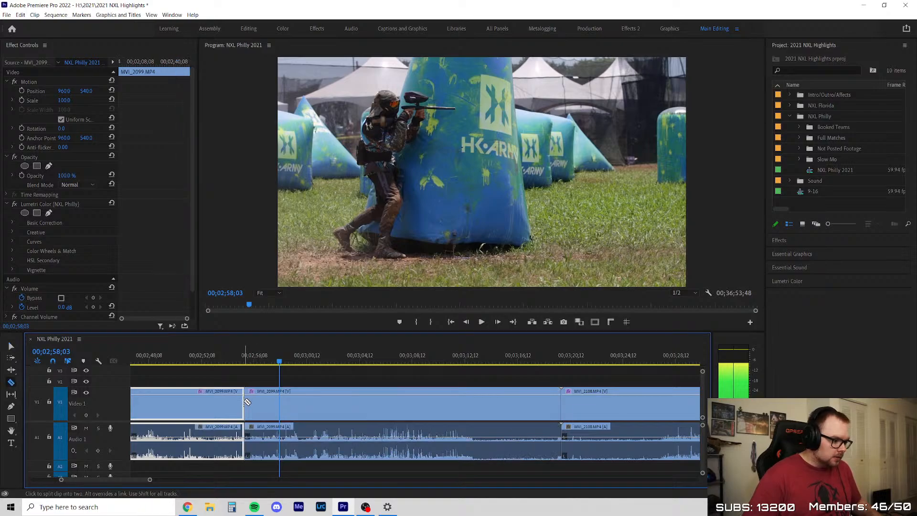
{"action": "key", "text": "v"}
{"action": "left_click", "coordinate": [218, 420]}
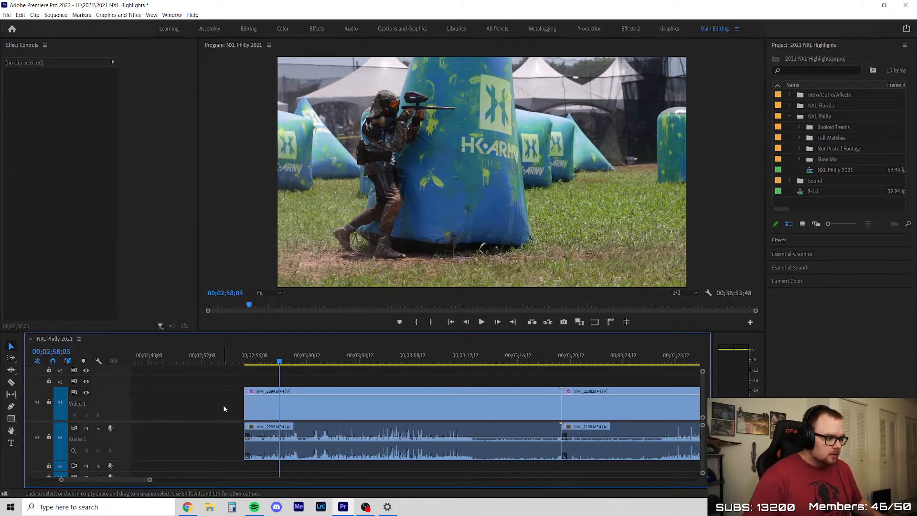
{"action": "right_click", "coordinate": [222, 407]}
{"action": "left_click", "coordinate": [240, 412]}
Play the remaining MVI_2099 segment from 00;01;48;00 past 00;01;52;15 to judge where its action ends
{"action": "key", "text": "Up"}
{"action": "key", "text": "Up"}
{"action": "key", "text": "space"}
{"action": "scroll", "coordinate": [316, 381], "scroll_direction": "down", "scroll_amount": 5}
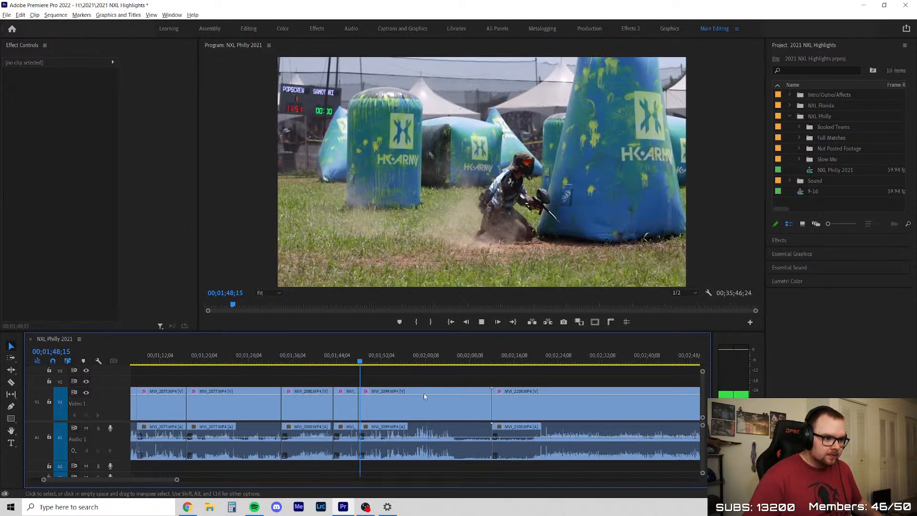
{"action": "scroll", "coordinate": [432, 397], "scroll_direction": "up", "scroll_amount": 6}
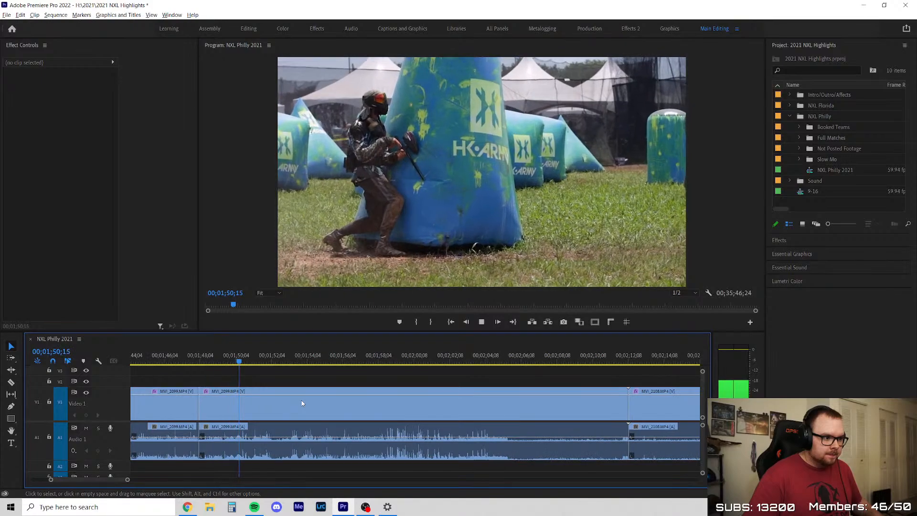
{"action": "scroll", "coordinate": [302, 404], "scroll_direction": "up", "scroll_amount": 1}
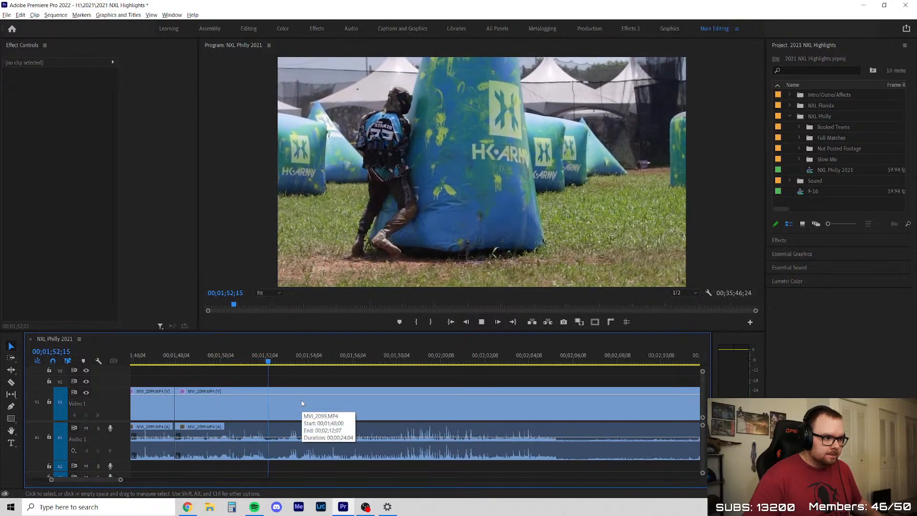
{"action": "scroll", "coordinate": [302, 404], "scroll_direction": "down", "scroll_amount": 1}
Try splitting MVI_2099 at about 00;01;55, check the footage just past the cut and undo the split
{"action": "key", "text": "c"}
{"action": "left_click", "coordinate": [331, 392]}
{"action": "key", "text": "v"}
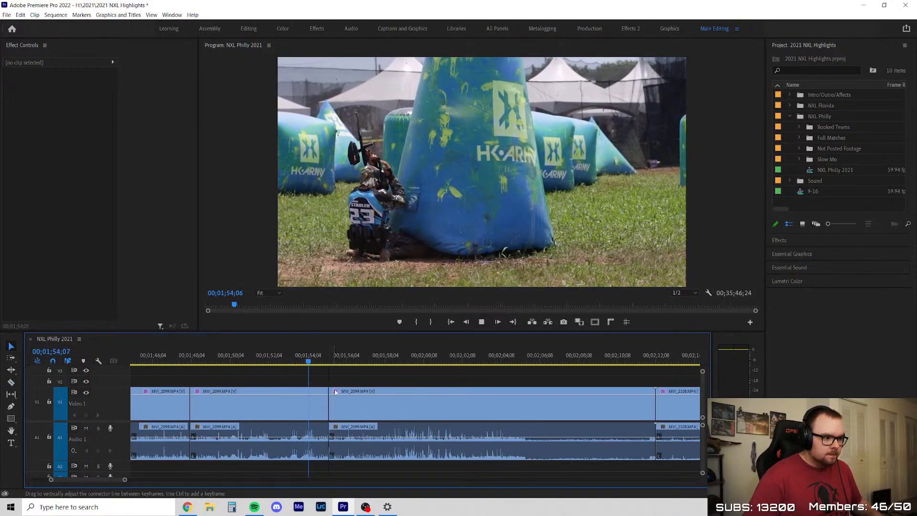
{"action": "key", "text": "space"}
{"action": "left_click", "coordinate": [348, 391]}
{"action": "scroll", "coordinate": [347, 385], "scroll_direction": "up", "scroll_amount": 3}
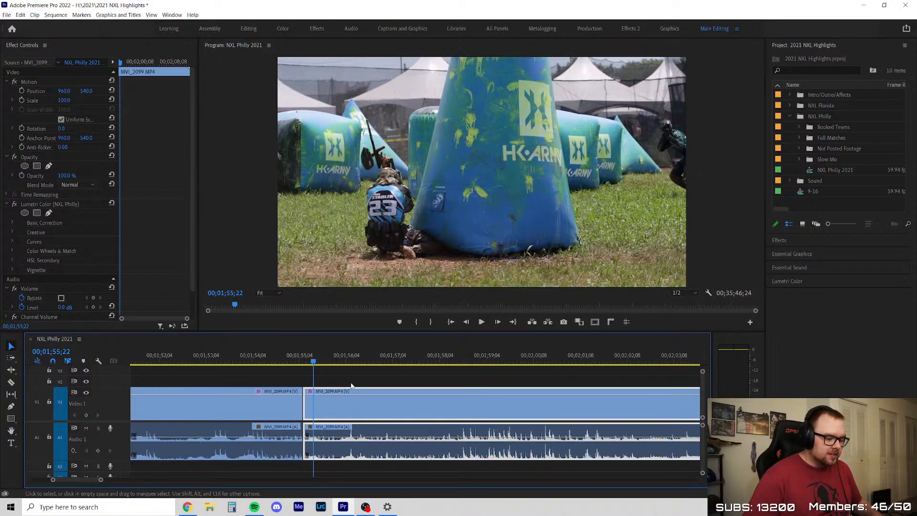
{"action": "key", "text": "ctrl+z"}
Replay MVI_2099 past 00;01;57;48 and split it at about 00;02;01
{"action": "left_click", "coordinate": [244, 358]}
{"action": "key", "text": "space"}
{"action": "key", "text": "space"}
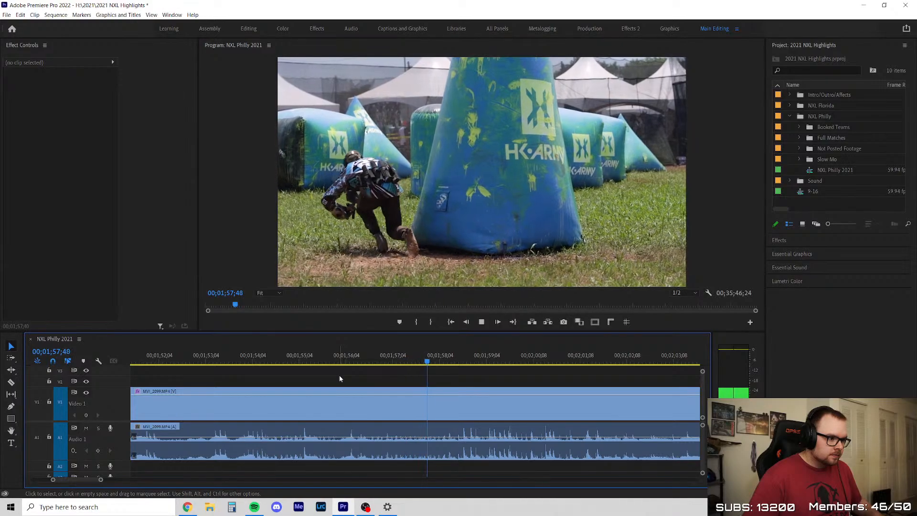
{"action": "scroll", "coordinate": [343, 377], "scroll_direction": "down", "scroll_amount": 3}
{"action": "key", "text": "c"}
{"action": "left_click", "coordinate": [429, 397]}
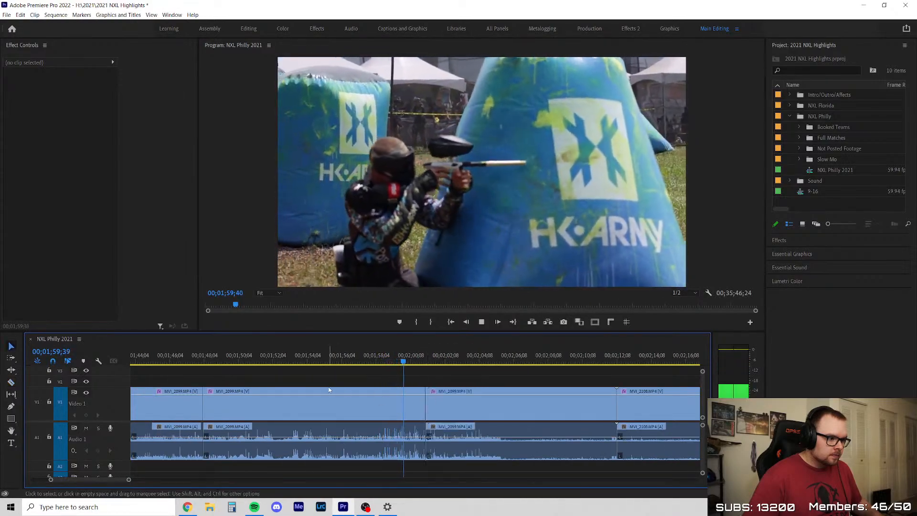
{"action": "key", "text": "v"}
Review the MVI_2099 footage after the 00;02;01 cut, delete that segment and close the gap before MVI_2108
{"action": "scroll", "coordinate": [418, 393], "scroll_direction": "down", "scroll_amount": 3}
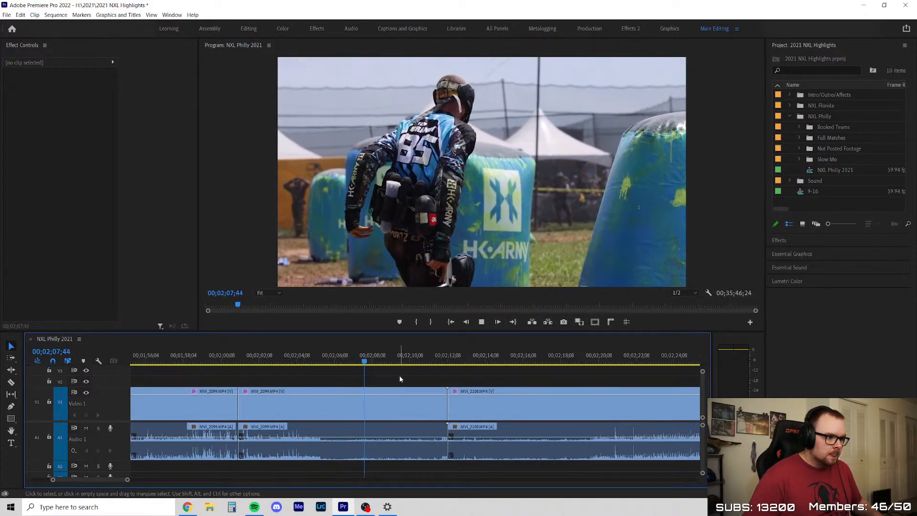
{"action": "scroll", "coordinate": [398, 364], "scroll_direction": "down", "scroll_amount": 3}
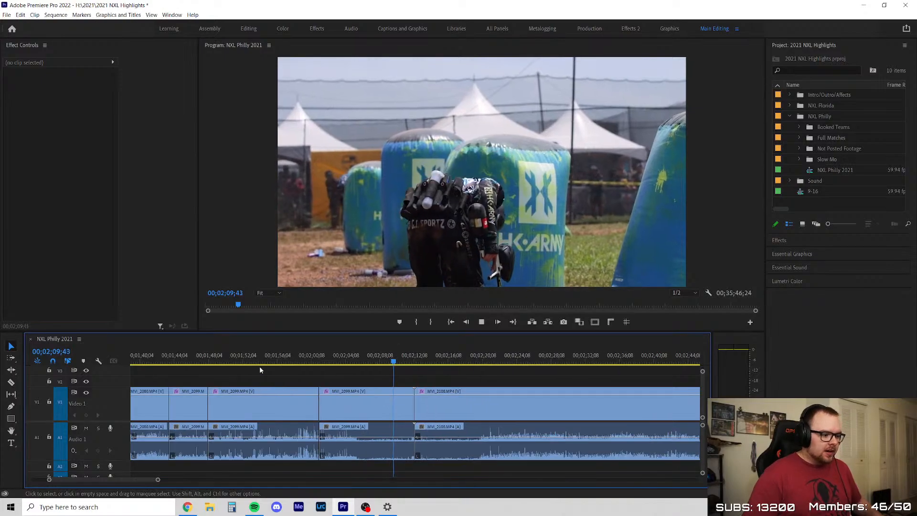
{"action": "left_click", "coordinate": [358, 410]}
{"action": "key", "text": "Delete"}
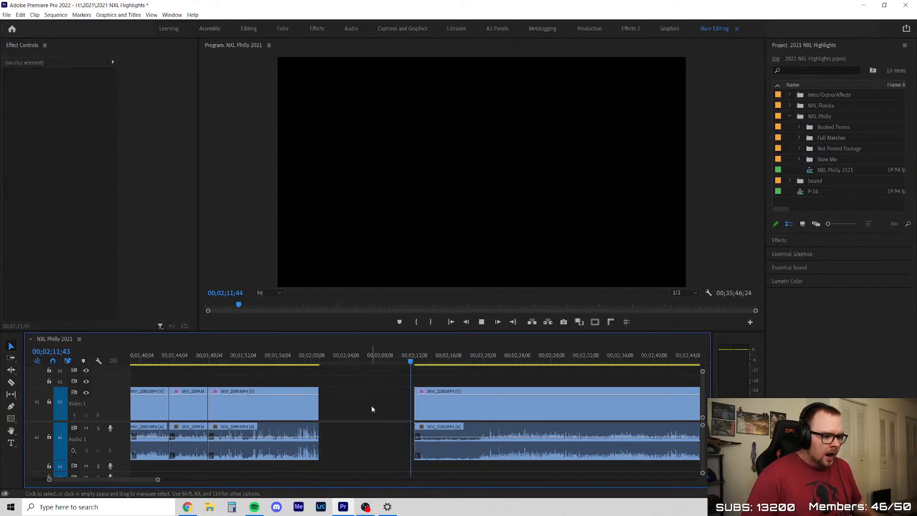
{"action": "right_click", "coordinate": [382, 409]}
{"action": "left_click", "coordinate": [406, 411]}
Play the opening of MVI_2108, trim about 6.7 seconds off its start and close the gap
{"action": "left_click", "coordinate": [394, 411]}
{"action": "scroll", "coordinate": [394, 414], "scroll_direction": "down", "scroll_amount": 2}
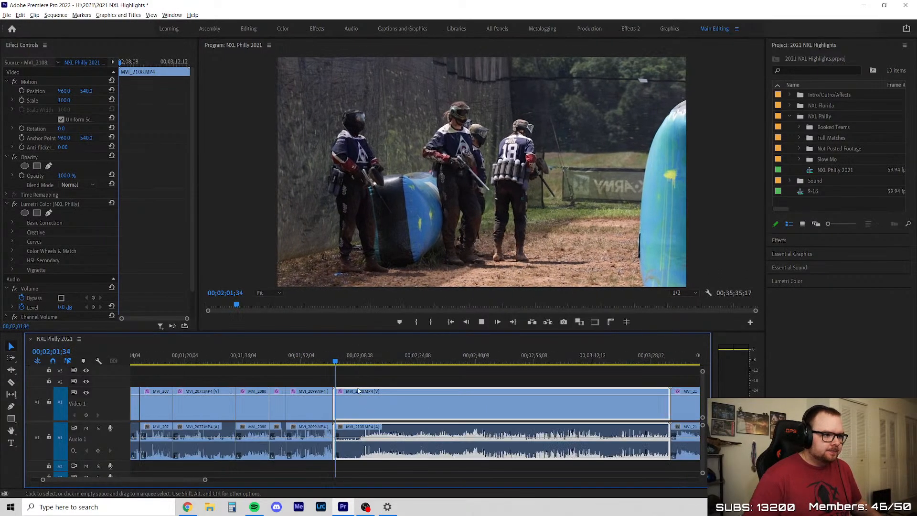
{"action": "scroll", "coordinate": [362, 412], "scroll_direction": "up", "scroll_amount": 2}
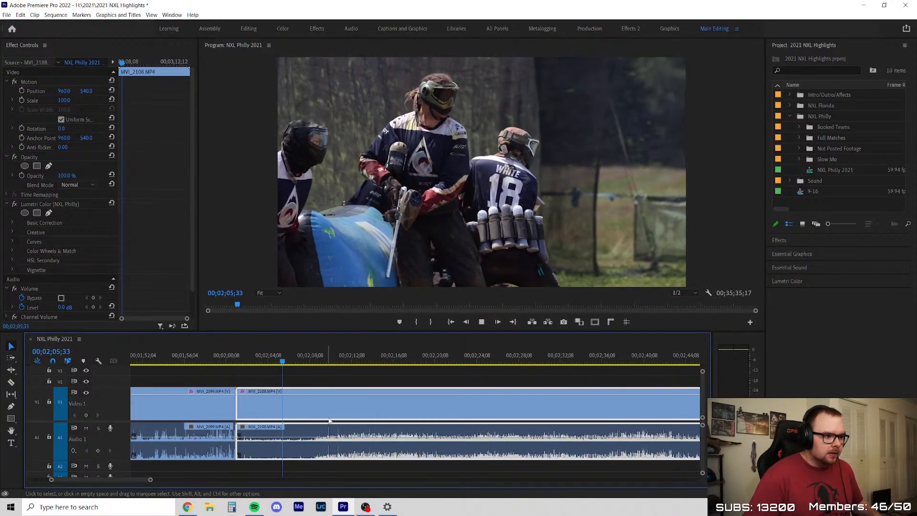
{"action": "scroll", "coordinate": [300, 408], "scroll_direction": "up", "scroll_amount": 1}
{"action": "scroll", "coordinate": [269, 417], "scroll_direction": "up", "scroll_amount": 1}
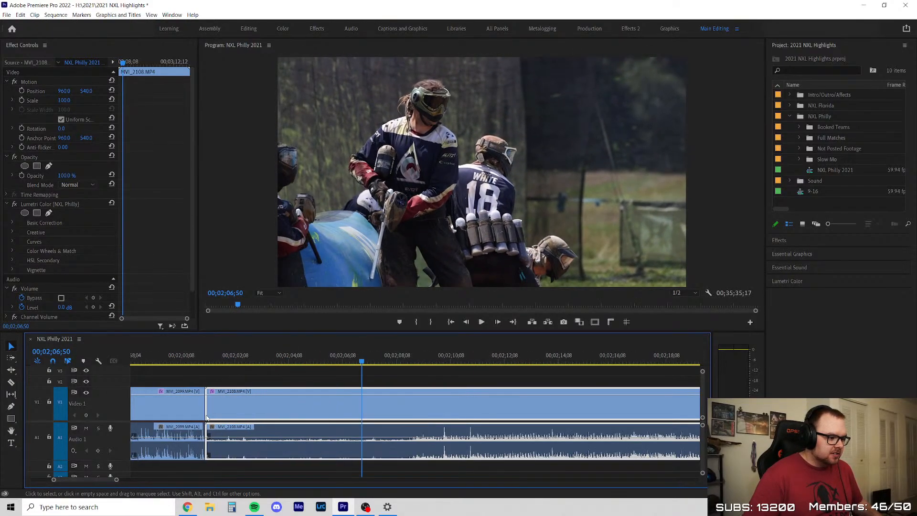
{"action": "left_click_drag", "start_coordinate": [207, 405], "coordinate": [387, 408]}
{"action": "right_click", "coordinate": [300, 407]}
{"action": "left_click", "coordinate": [322, 414]}
Play the trimmed MVI_2108 from its start at 00;02;01;01 and split it at about 00;02;10;39
{"action": "key", "text": "Up"}
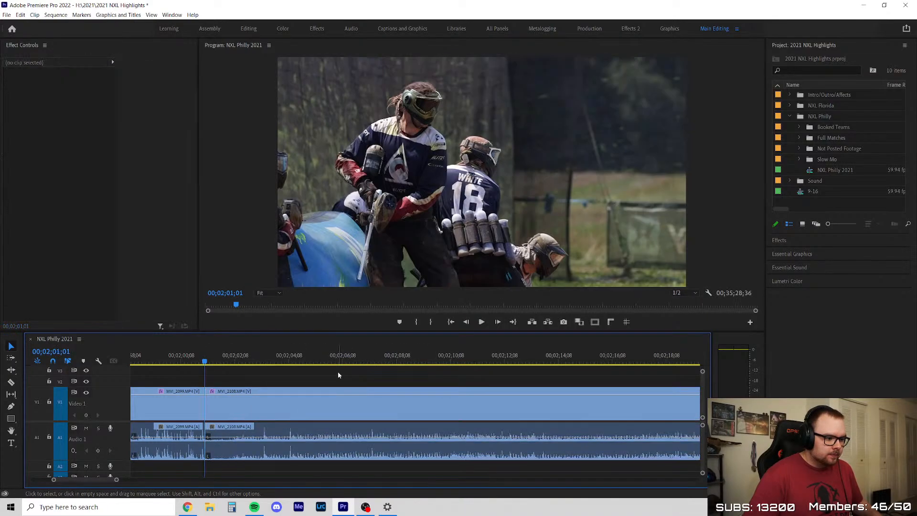
{"action": "key", "text": "space"}
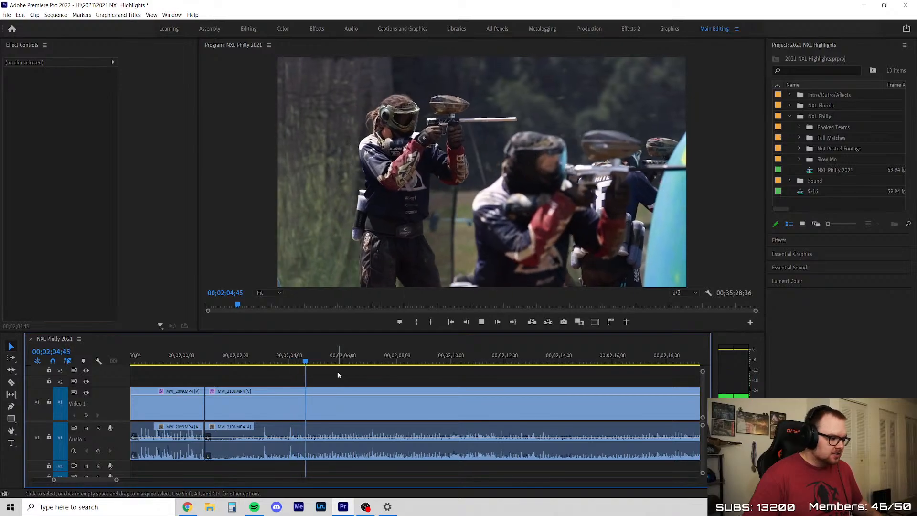
{"action": "scroll", "coordinate": [338, 375], "scroll_direction": "down", "scroll_amount": 3}
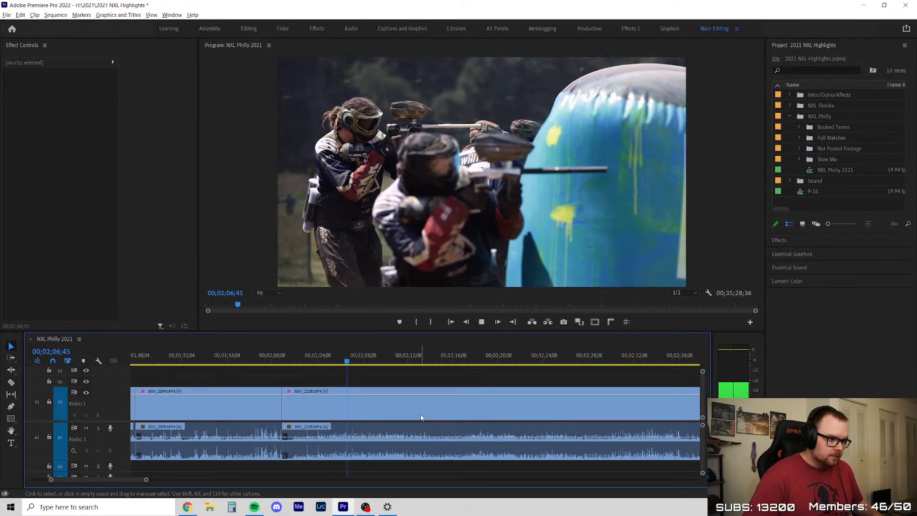
{"action": "scroll", "coordinate": [423, 416], "scroll_direction": "up", "scroll_amount": 2}
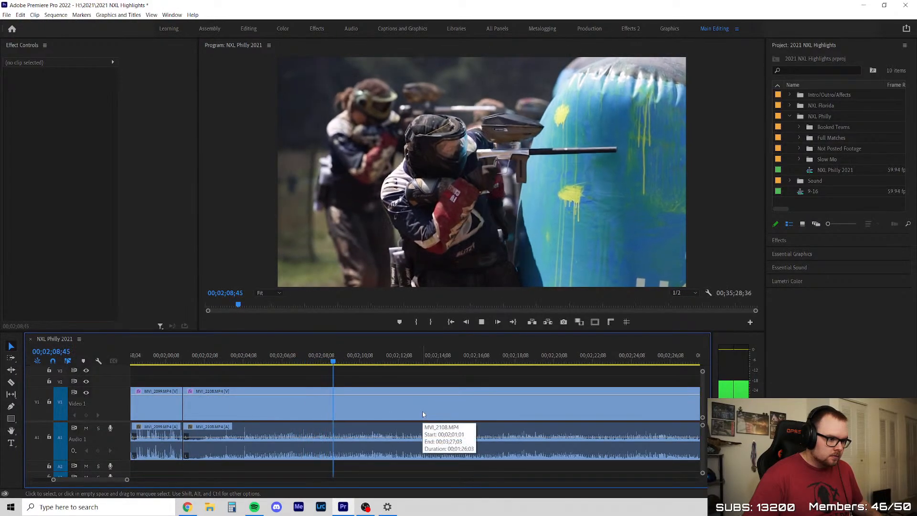
{"action": "key", "text": "space"}
{"action": "left_click", "coordinate": [423, 412]}
{"action": "key", "text": "c"}
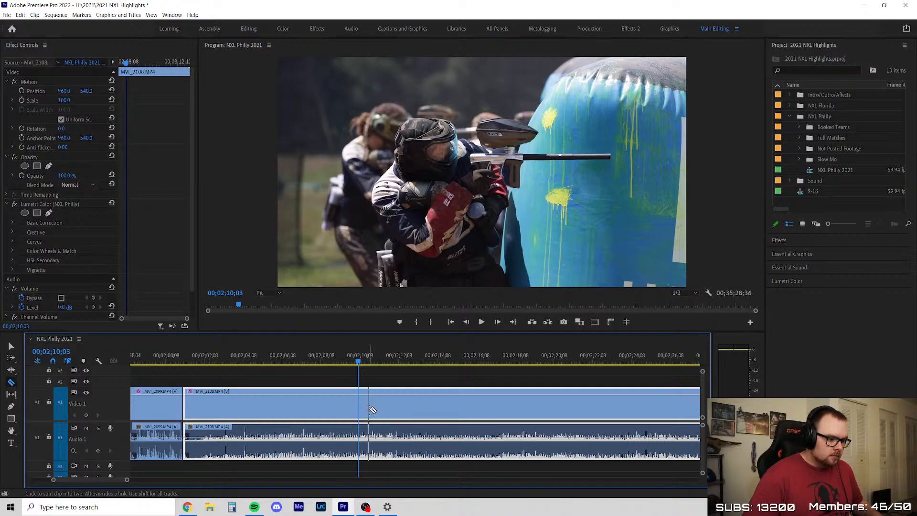
{"action": "left_click", "coordinate": [371, 409]}
{"action": "key", "text": "v"}
{"action": "left_click", "coordinate": [384, 379]}
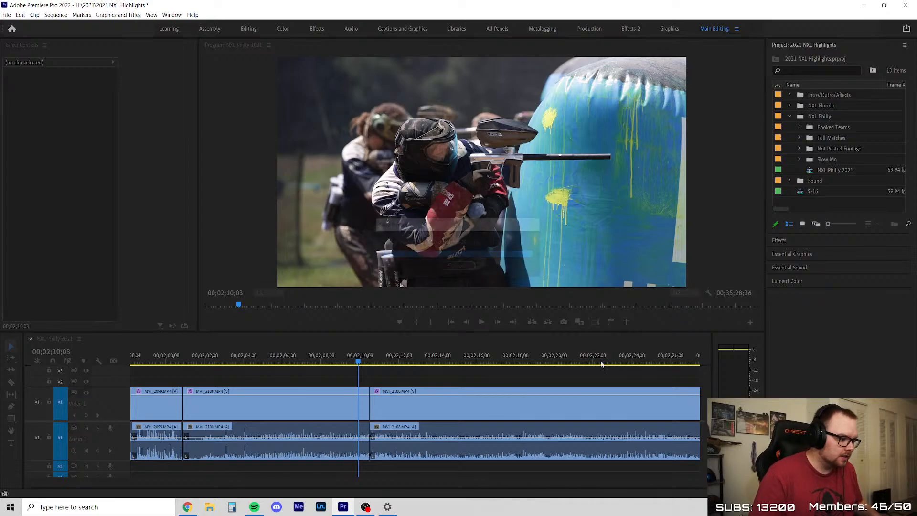
Play and scrub the second MVI_2108 segment up to about 00;02;16;40 to find where usable action begins
{"action": "key", "text": "space"}
{"action": "scroll", "coordinate": [254, 383], "scroll_direction": "down", "scroll_amount": 5}
{"action": "scroll", "coordinate": [360, 376], "scroll_direction": "up", "scroll_amount": 4}
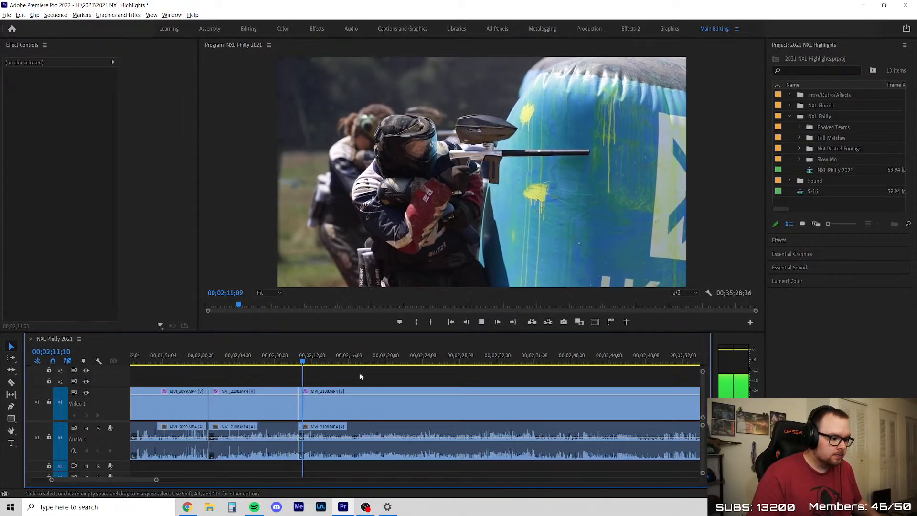
{"action": "scroll", "coordinate": [348, 378], "scroll_direction": "down", "scroll_amount": 2}
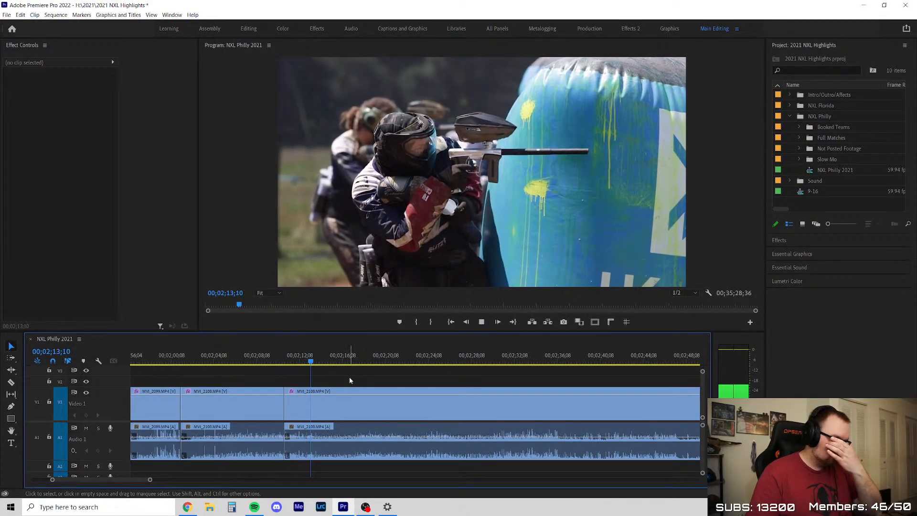
{"action": "scroll", "coordinate": [353, 393], "scroll_direction": "down", "scroll_amount": 2}
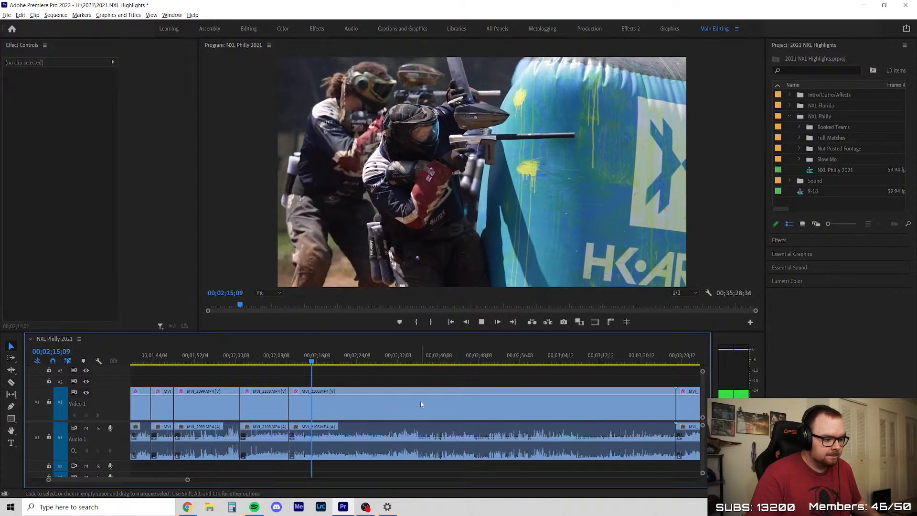
{"action": "key", "text": "space"}
{"action": "scroll", "coordinate": [228, 373], "scroll_direction": "up", "scroll_amount": 3}
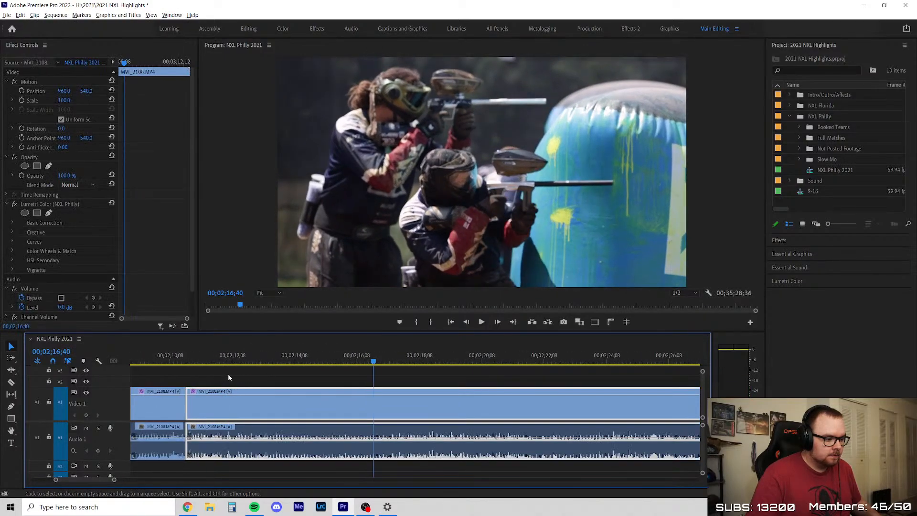
{"action": "left_click", "coordinate": [215, 365]}
{"action": "left_click_drag", "start_coordinate": [215, 366], "coordinate": [354, 384]}
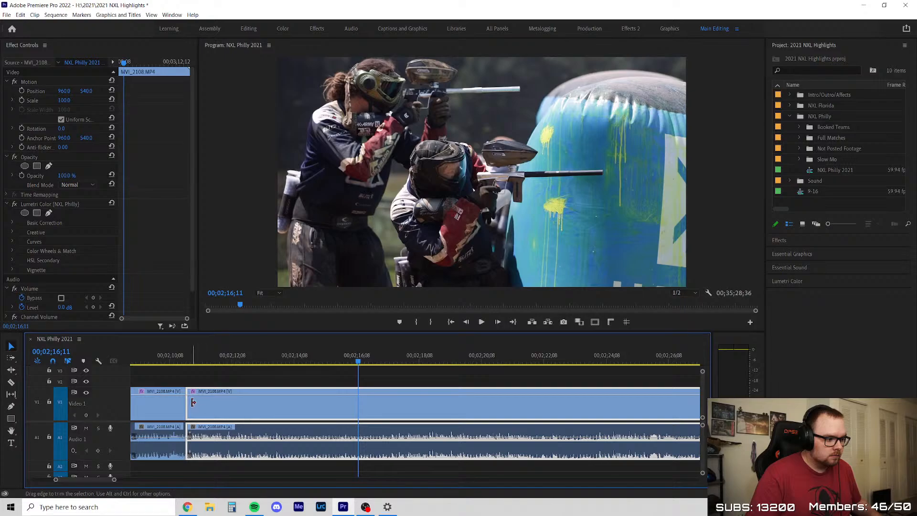
Trim about 2.7 seconds off the start of the second MVI_2108 segment, close the gap and save the project
{"action": "left_click_drag", "start_coordinate": [194, 408], "coordinate": [278, 415]}
{"action": "left_click", "coordinate": [223, 412]}
{"action": "key", "text": "Delete"}
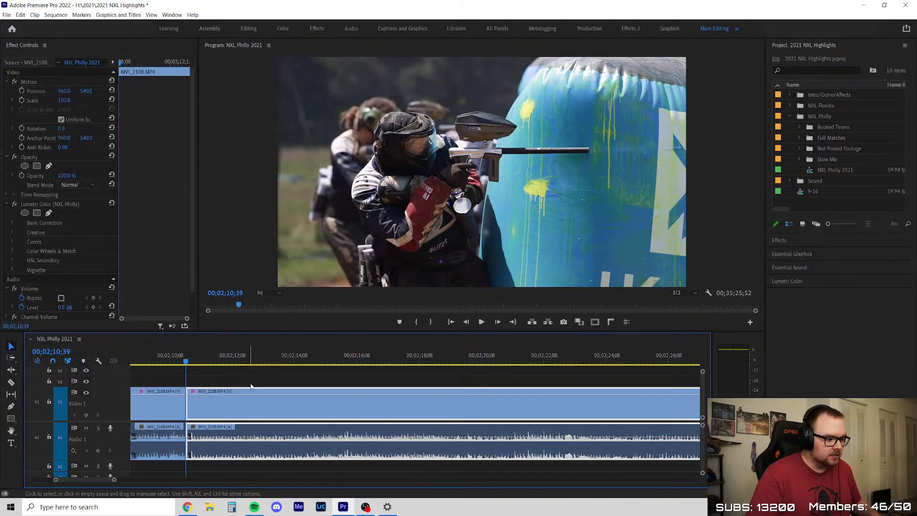
{"action": "left_click", "coordinate": [252, 377]}
{"action": "key", "text": "ctrl+s"}
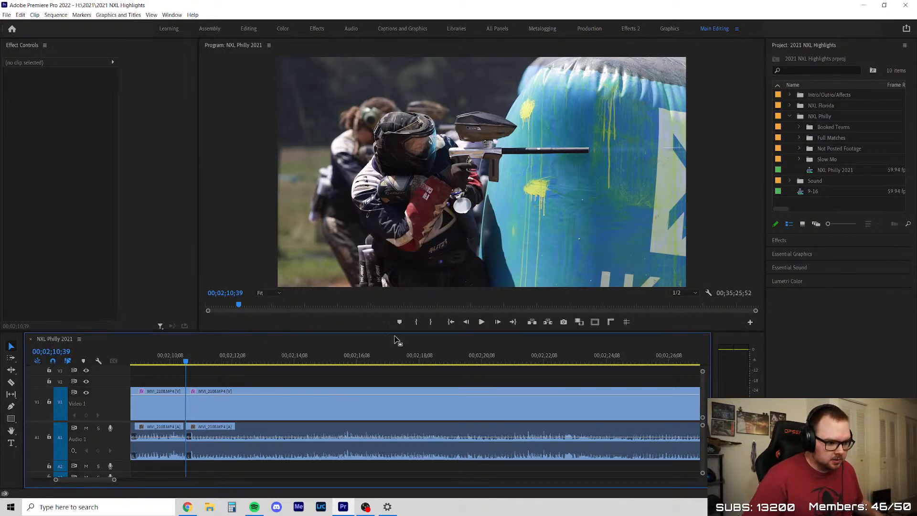
Survey the whole sequence, go to 00;16;17;57 and select the MVI_2807 clip there
{"action": "key", "text": "minus"}
{"action": "key", "text": "minus"}
{"action": "key", "text": "minus"}
{"action": "scroll", "coordinate": [375, 423], "scroll_direction": "down", "scroll_amount": 10}
{"action": "left_click", "coordinate": [336, 362]}
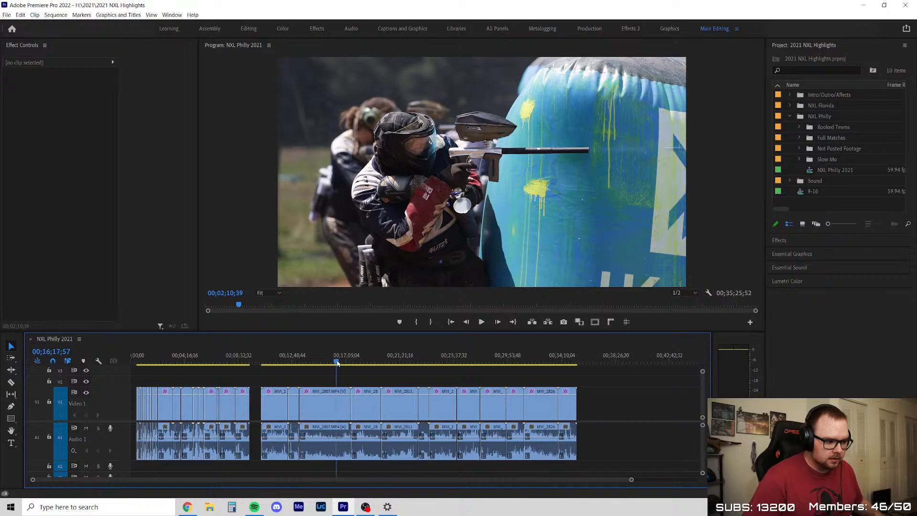
{"action": "scroll", "coordinate": [292, 380], "scroll_direction": "up", "scroll_amount": 3}
{"action": "key", "text": "d"}
{"action": "scroll", "coordinate": [338, 372], "scroll_direction": "down", "scroll_amount": 3}
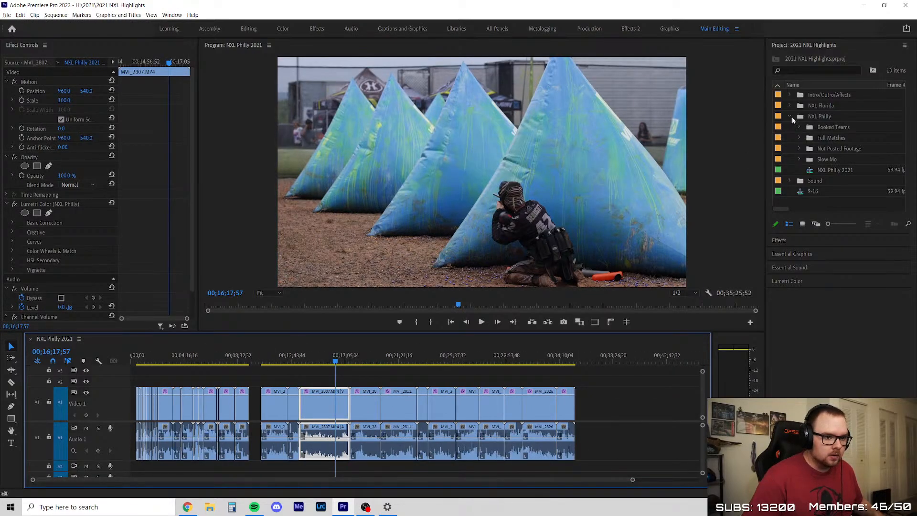
Place the Slow Mo clips from MVI_2048 through MVI_2149 on Video 1 at about 00;38;26, after the existing footage
{"action": "left_click", "coordinate": [799, 159]}
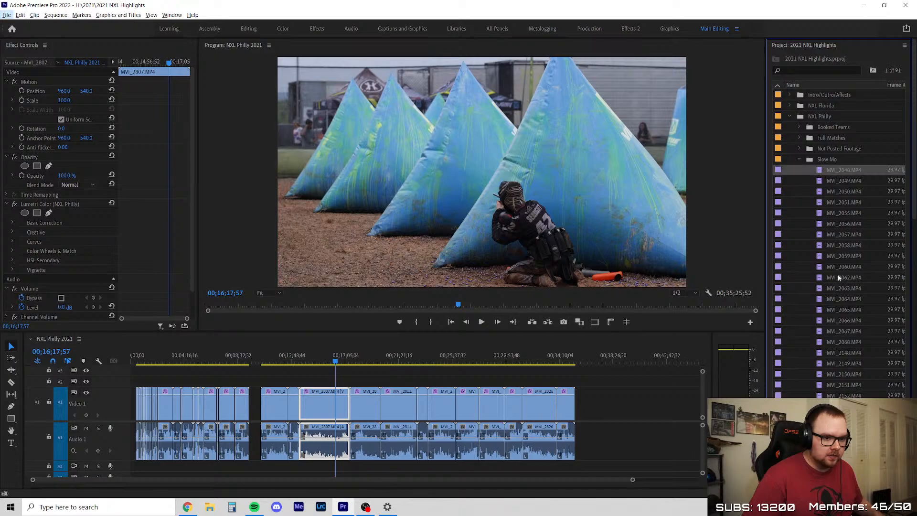
{"action": "left_click", "coordinate": [845, 363], "text": "shift"}
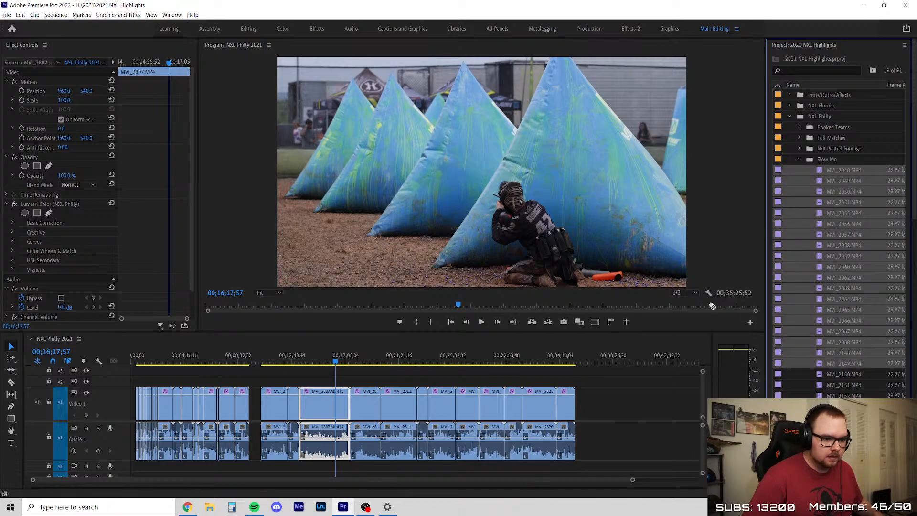
{"action": "left_click_drag", "start_coordinate": [713, 306], "coordinate": [620, 419]}
{"action": "scroll", "coordinate": [422, 418], "scroll_direction": "down", "scroll_amount": 3}
{"action": "scroll", "coordinate": [421, 387], "scroll_direction": "up", "scroll_amount": 4}
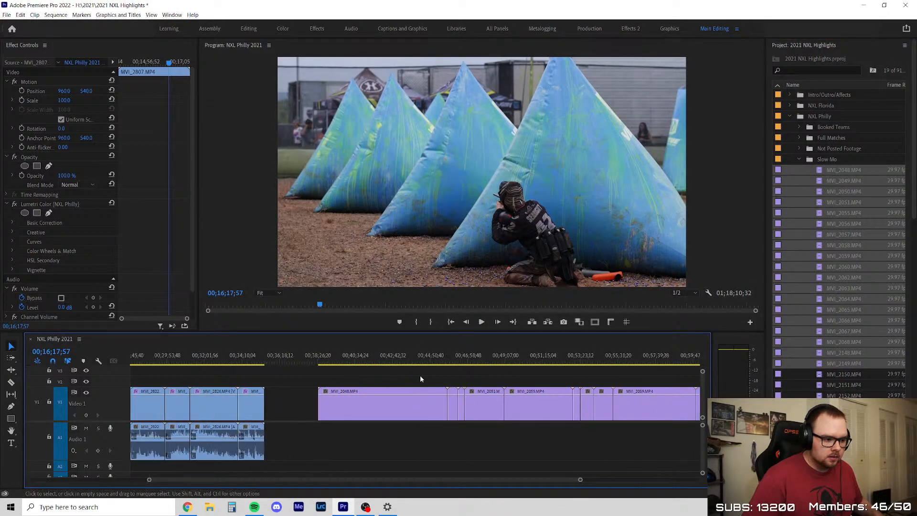
Scrub through the newly placed slow-motion clip MVI_2048 and check MVI_2049 at 00;46;10;39
{"action": "left_click", "coordinate": [350, 358]}
{"action": "scroll", "coordinate": [367, 382], "scroll_direction": "up", "scroll_amount": 3}
{"action": "scroll", "coordinate": [303, 395], "scroll_direction": "up", "scroll_amount": 3}
{"action": "left_click_drag", "start_coordinate": [218, 356], "coordinate": [569, 362]}
{"action": "scroll", "coordinate": [339, 405], "scroll_direction": "down", "scroll_amount": 3}
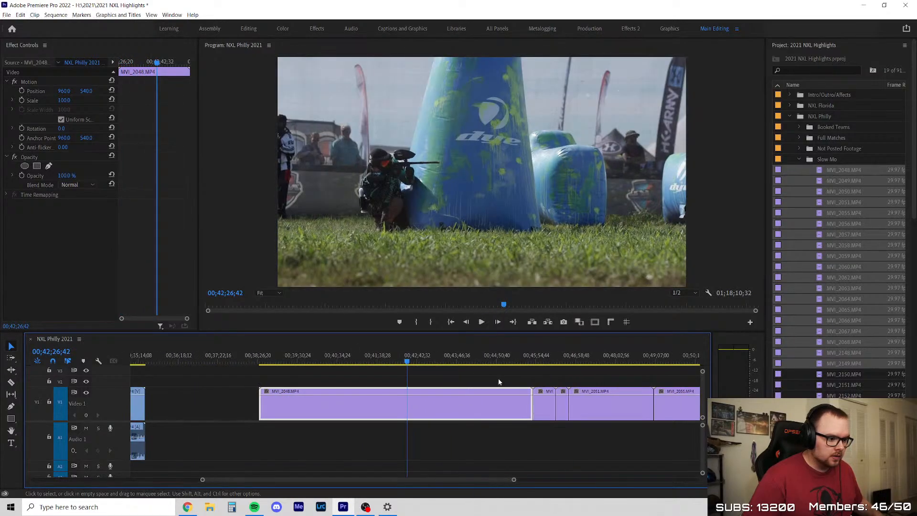
{"action": "left_click", "coordinate": [547, 357]}
{"action": "scroll", "coordinate": [439, 394], "scroll_direction": "down", "scroll_amount": 5}
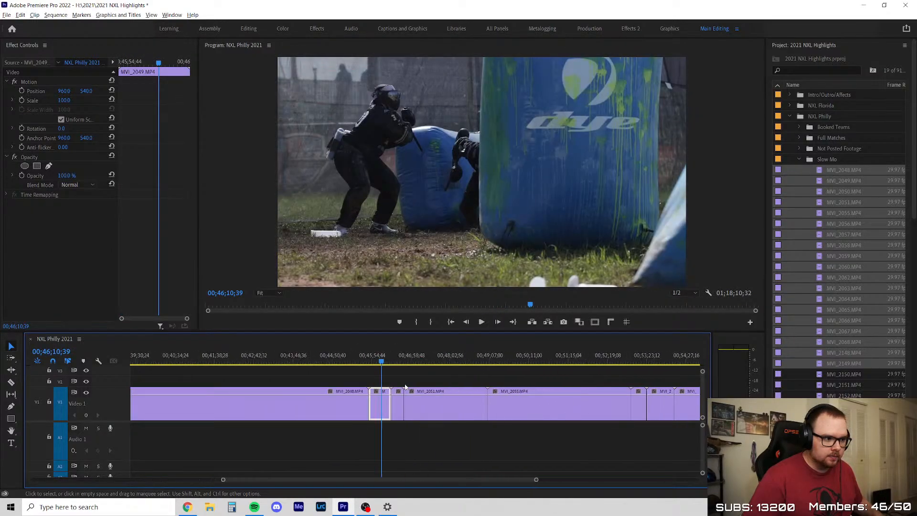
Review the slow-motion clip MVI_2050 by playing it from 00;46;31;50 to about 00;46;42
{"action": "scroll", "coordinate": [387, 382], "scroll_direction": "up", "scroll_amount": 3}
{"action": "left_click_drag", "start_coordinate": [371, 361], "coordinate": [411, 368]}
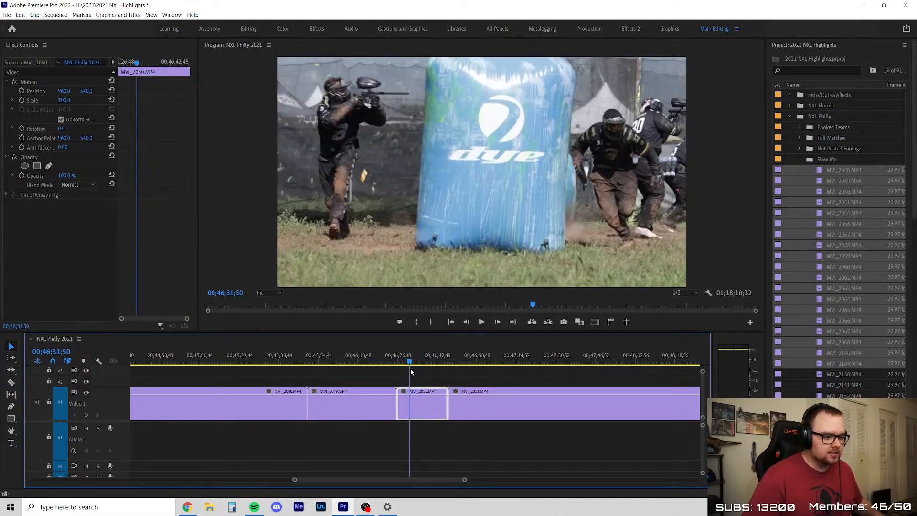
{"action": "scroll", "coordinate": [426, 371], "scroll_direction": "up", "scroll_amount": 3}
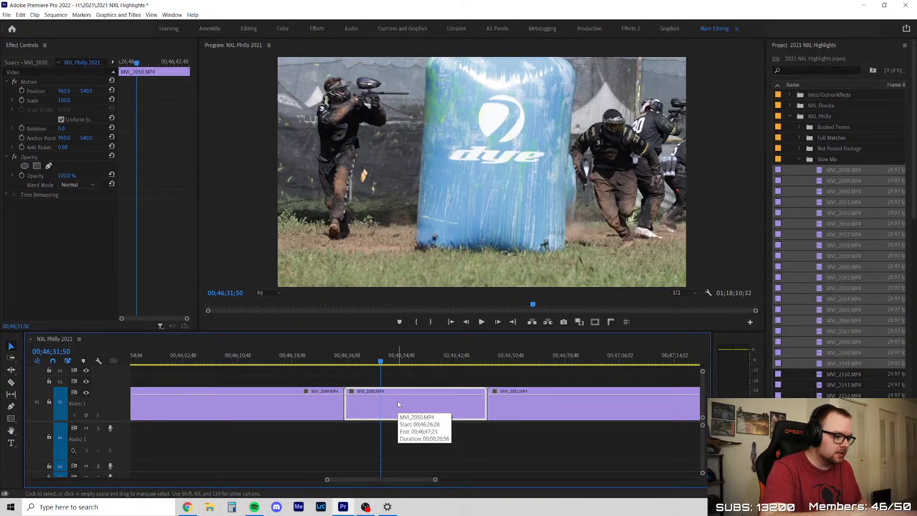
{"action": "key", "text": "space"}
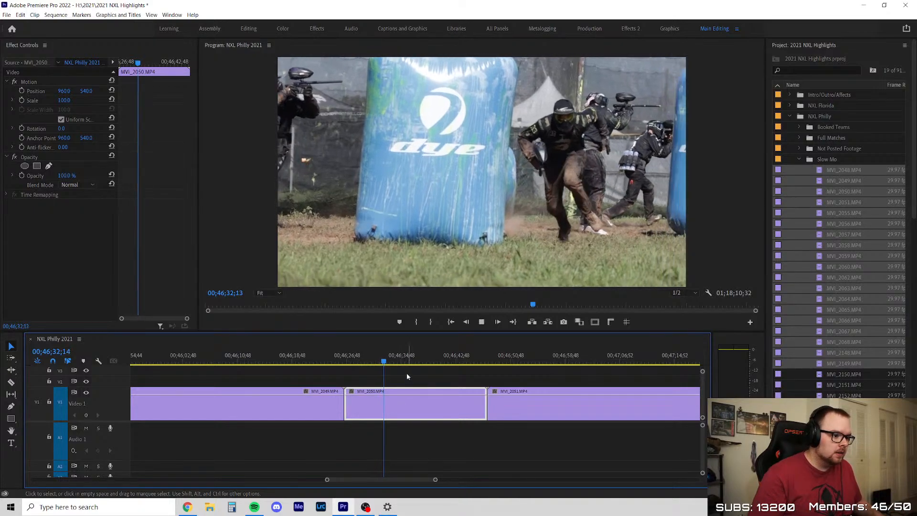
{"action": "left_click", "coordinate": [405, 375]}
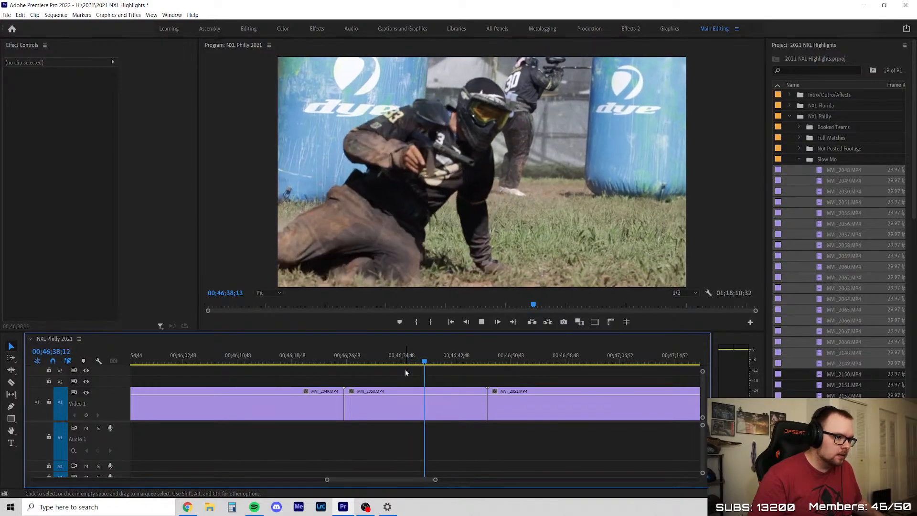
{"action": "scroll", "coordinate": [335, 408], "scroll_direction": "down", "scroll_amount": 2, "text": "alt"}
{"action": "scroll", "coordinate": [335, 409], "scroll_direction": "up", "scroll_amount": 2, "text": "alt"}
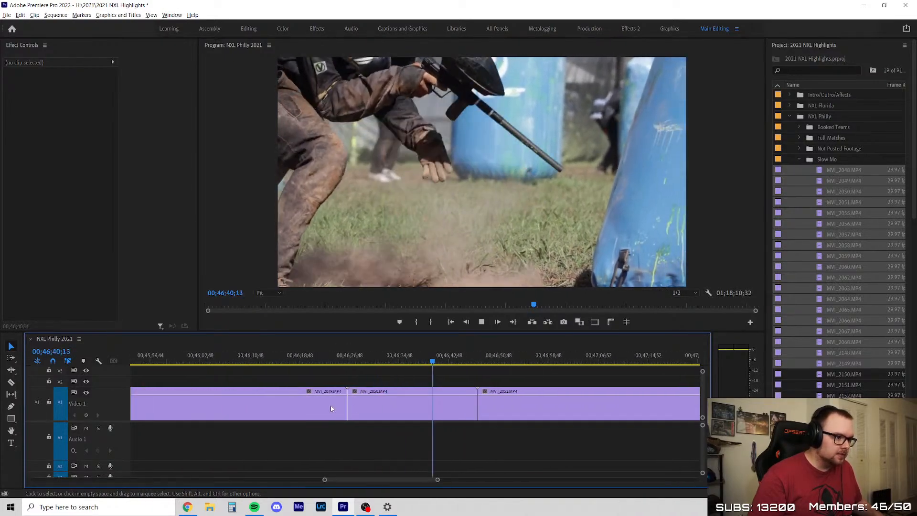
{"action": "scroll", "coordinate": [269, 432], "scroll_direction": "down", "scroll_amount": 1, "text": "alt"}
{"action": "scroll", "coordinate": [270, 420], "scroll_direction": "down", "scroll_amount": 1, "text": "alt"}
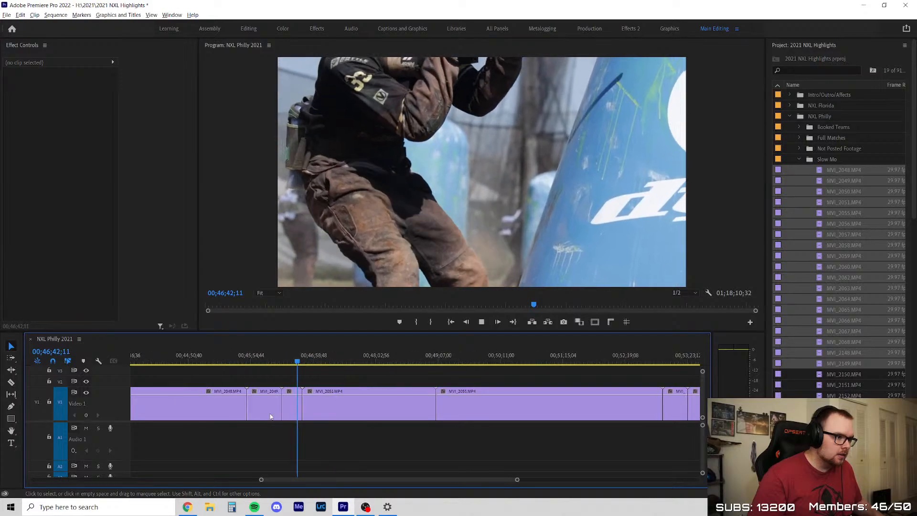
{"action": "key", "text": "space"}
Go to the start of MVI_2055 at about 00;49;06 and preview its opening up to 00;49;07;45
{"action": "scroll", "coordinate": [269, 406], "scroll_direction": "down", "scroll_amount": 2, "text": "alt"}
{"action": "left_click_drag", "start_coordinate": [276, 357], "coordinate": [316, 367]}
{"action": "scroll", "coordinate": [326, 380], "scroll_direction": "up", "scroll_amount": 5}
{"action": "key", "text": "space"}
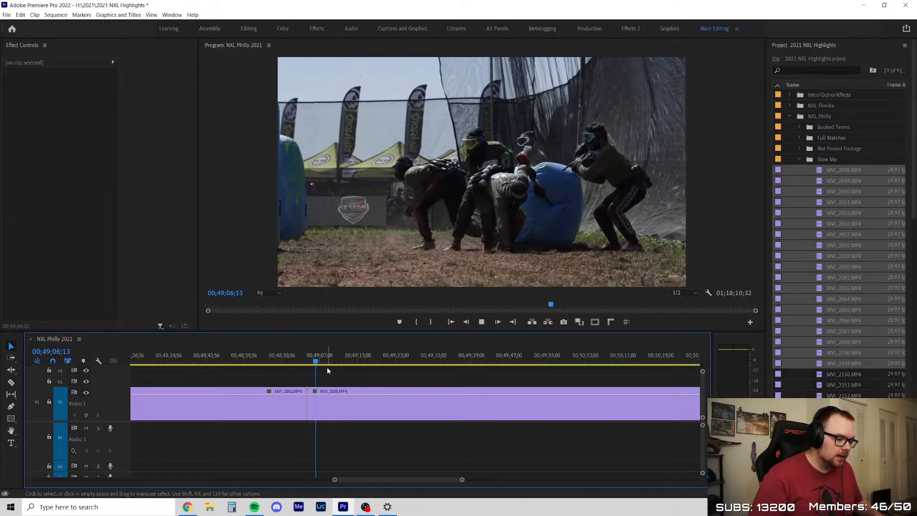
{"action": "key", "text": "space"}
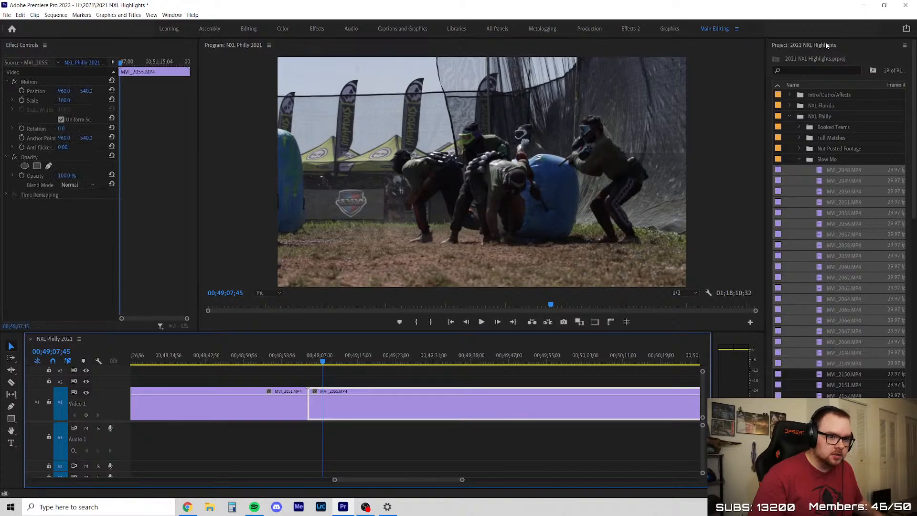
Try the NXL Philly color preset on MVI_2055 and play the clip up to 00;49;20;26
{"action": "left_click", "coordinate": [804, 45]}
{"action": "left_click", "coordinate": [779, 59]}
{"action": "left_click_drag", "start_coordinate": [806, 176], "coordinate": [437, 402]}
{"action": "key", "text": "space"}
{"action": "left_click", "coordinate": [437, 366]}
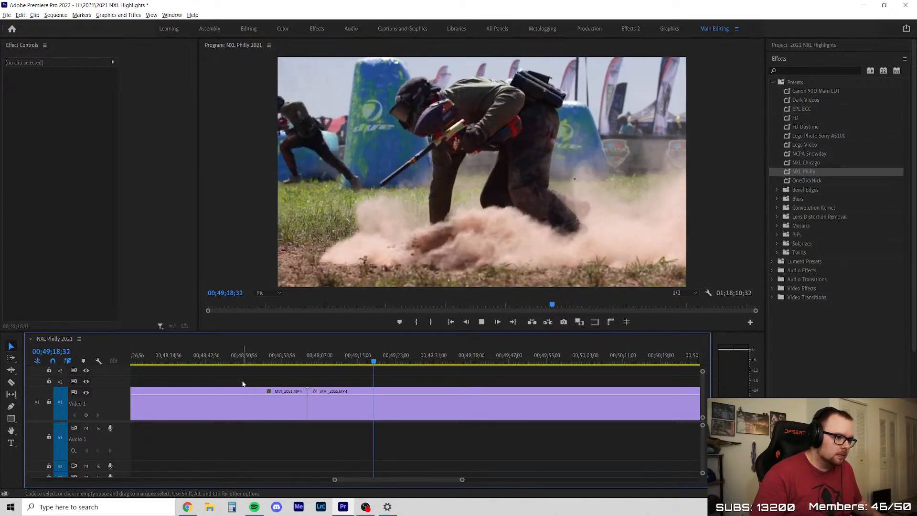
{"action": "scroll", "coordinate": [242, 382], "scroll_direction": "down", "scroll_amount": 3}
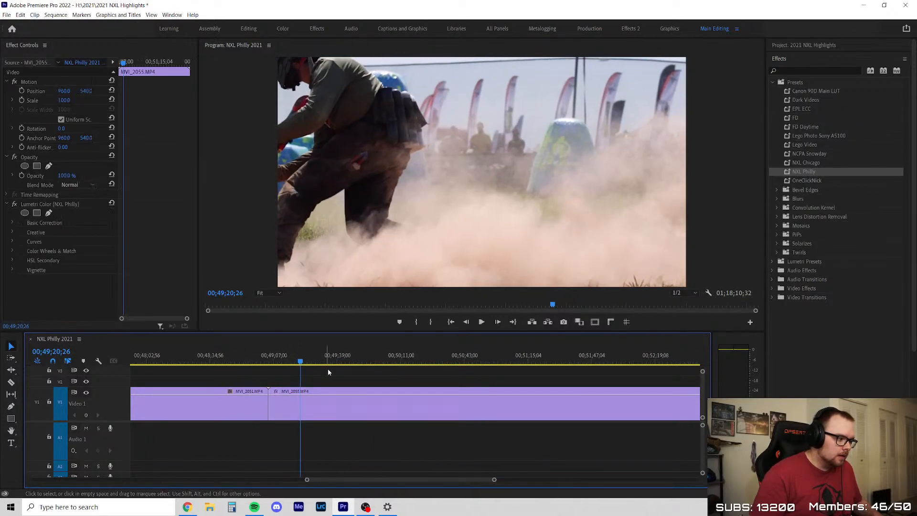
{"action": "key", "text": "space"}
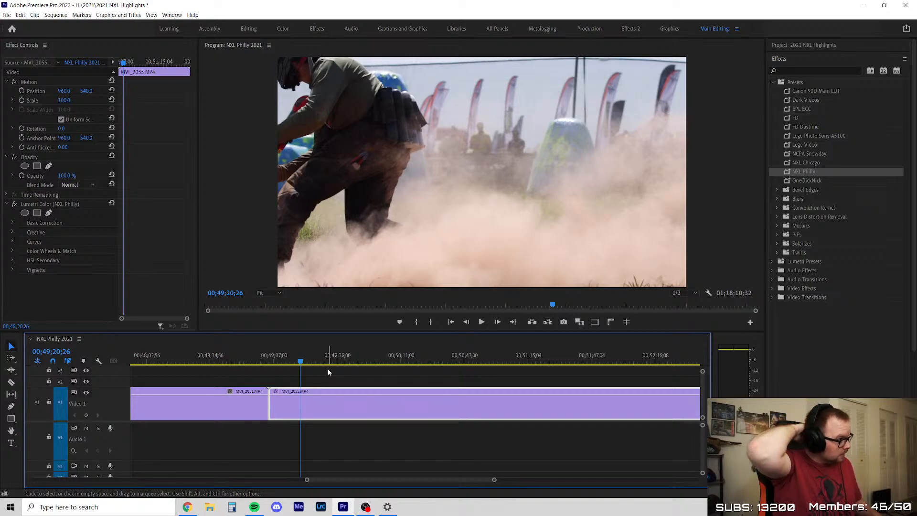
Check the color on MVI_2055 at 00;49;37;11 and undo the NXL Philly preset on it
{"action": "key", "text": "minus"}
{"action": "key", "text": "minus"}
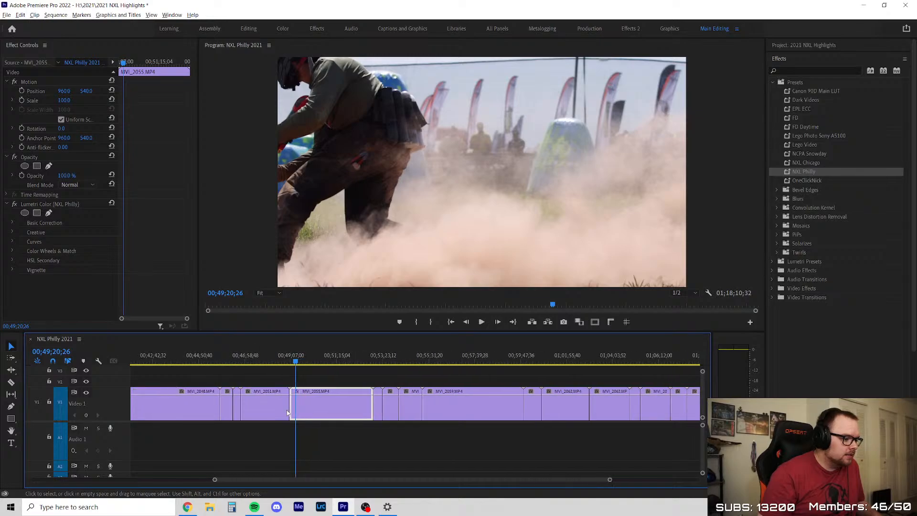
{"action": "left_click", "coordinate": [797, 67]}
{"action": "scroll", "coordinate": [272, 404], "scroll_direction": "up", "scroll_amount": 3}
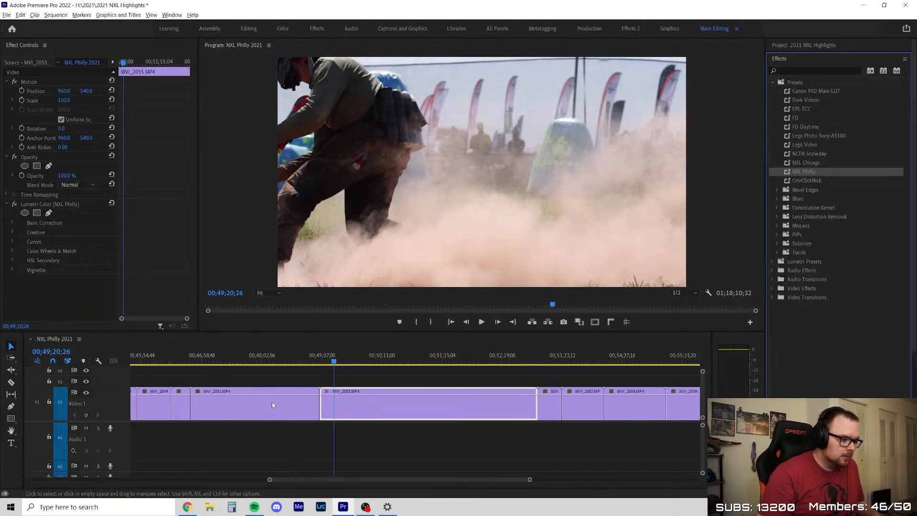
{"action": "left_click", "coordinate": [335, 365]}
{"action": "left_click_drag", "start_coordinate": [335, 364], "coordinate": [350, 366]}
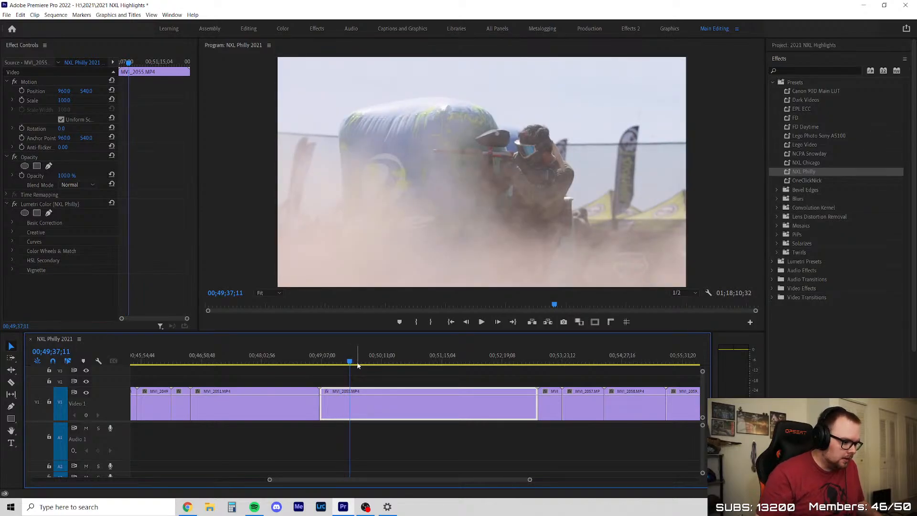
{"action": "key", "text": "ctrl+z"}
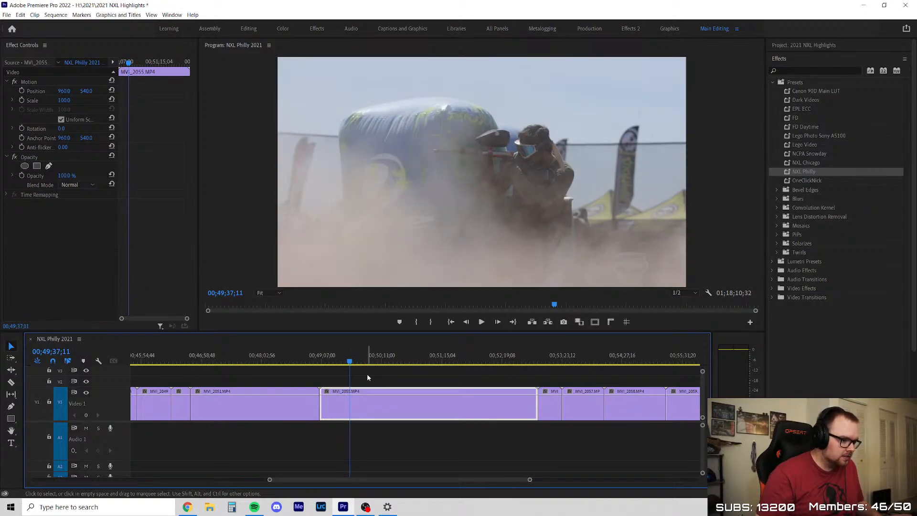
Scrub the slow-motion clips to MVI_2058 at 00;54;56;13 and move on to the start of MVI_2059
{"action": "scroll", "coordinate": [383, 390], "scroll_direction": "down", "scroll_amount": 4}
{"action": "scroll", "coordinate": [464, 451], "scroll_direction": "up", "scroll_amount": 4}
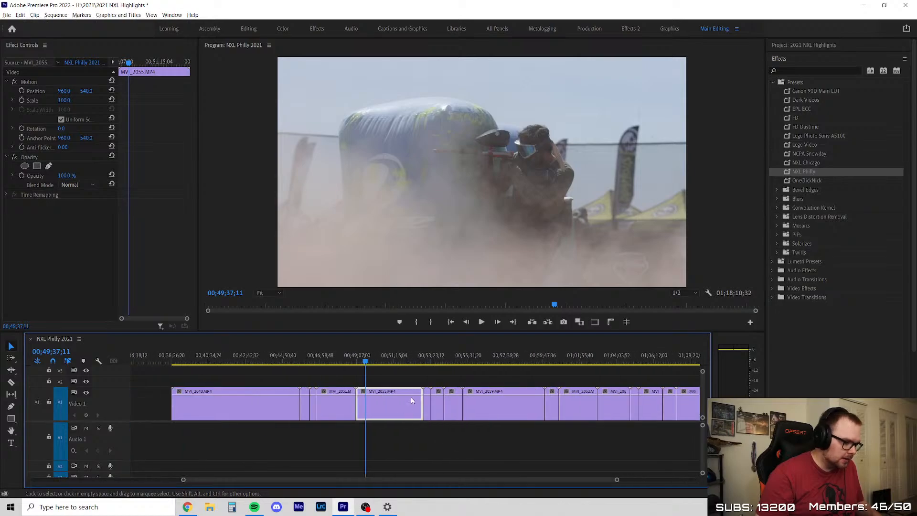
{"action": "left_click_drag", "start_coordinate": [424, 362], "coordinate": [458, 362]}
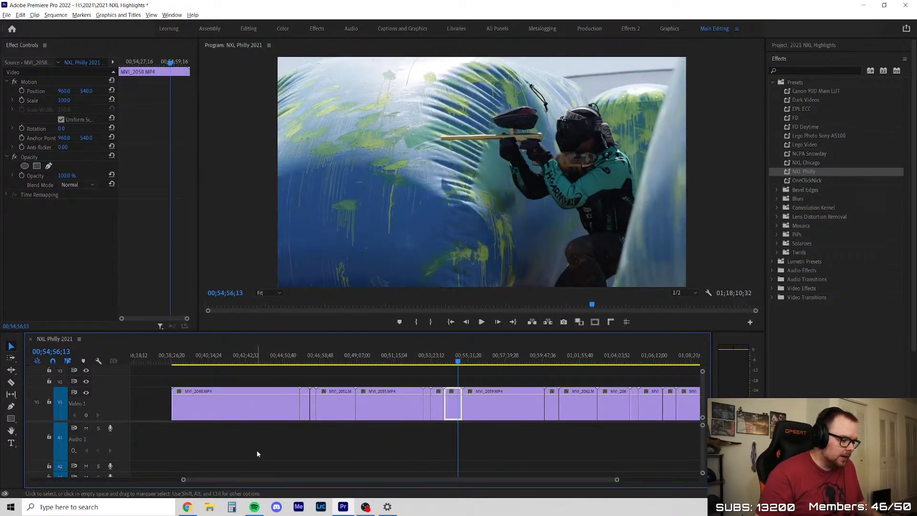
{"action": "scroll", "coordinate": [256, 450], "scroll_direction": "down", "scroll_amount": 2}
{"action": "scroll", "coordinate": [502, 401], "scroll_direction": "down", "scroll_amount": 2}
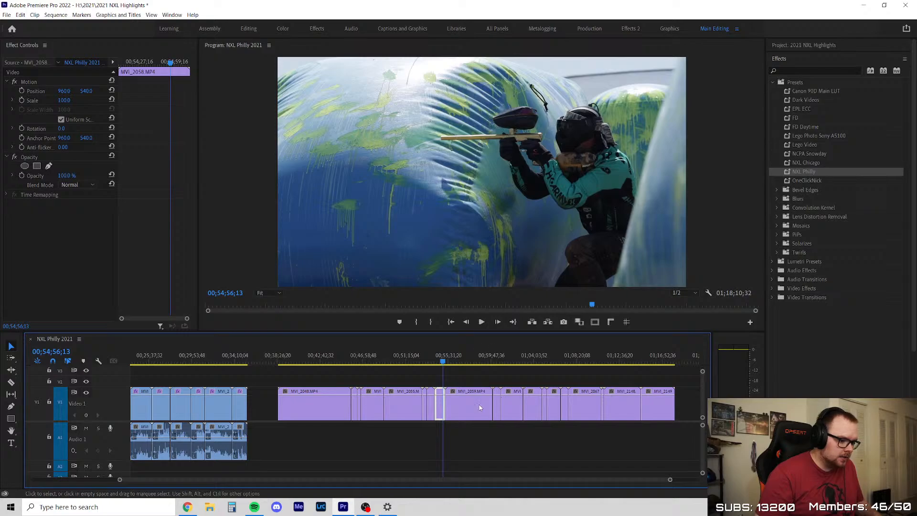
{"action": "key", "text": "Down"}
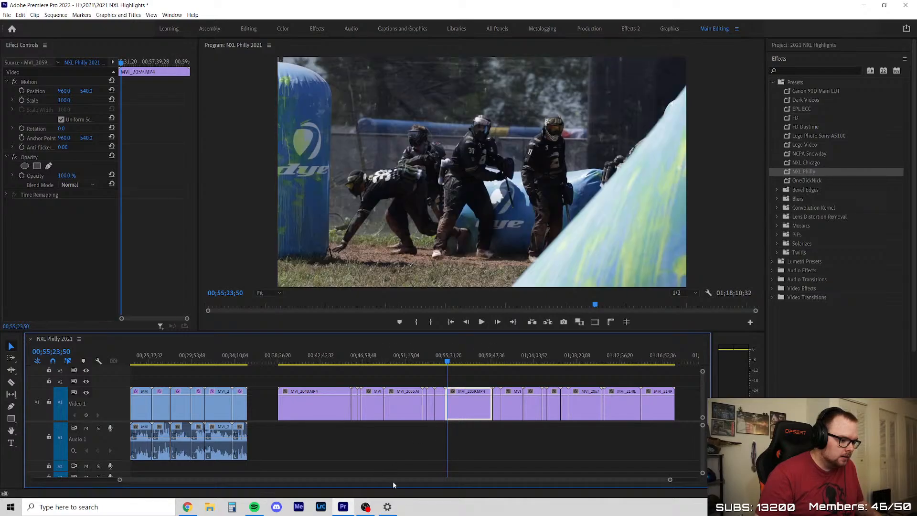
Return to the opening footage of the sequence and locate the action in MVI_2077 at 00;01;19;11
{"action": "scroll", "coordinate": [351, 479], "scroll_direction": "up", "scroll_amount": 2}
{"action": "scroll", "coordinate": [296, 477], "scroll_direction": "up", "scroll_amount": 6}
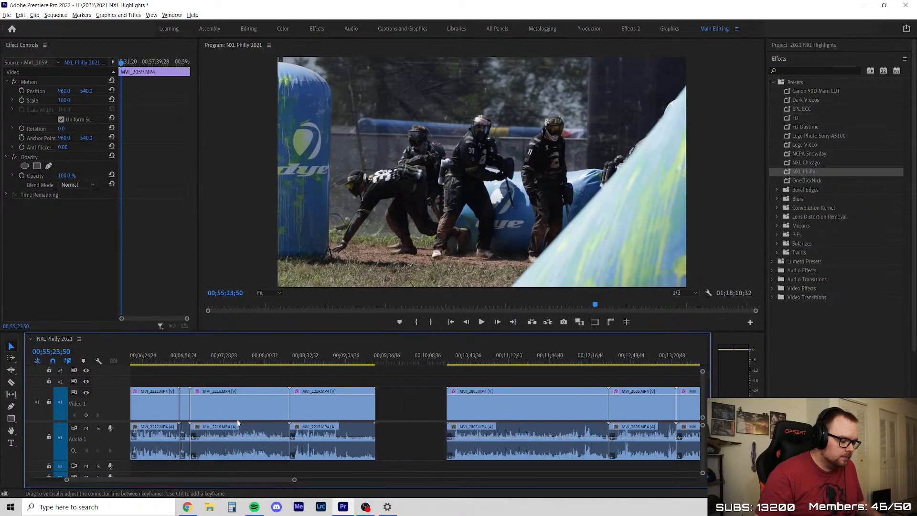
{"action": "left_click_drag", "start_coordinate": [226, 482], "coordinate": [88, 465]}
{"action": "scroll", "coordinate": [156, 380], "scroll_direction": "up", "scroll_amount": 4}
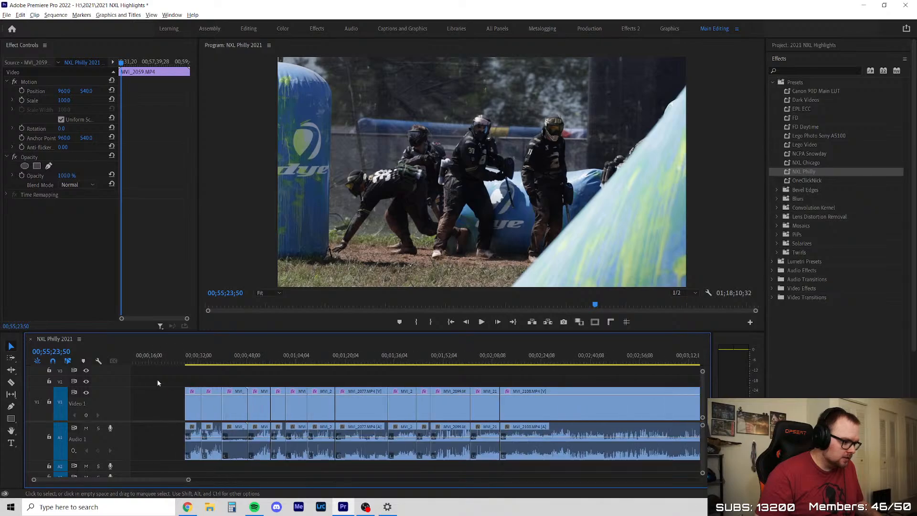
{"action": "left_click", "coordinate": [332, 360]}
{"action": "left_click", "coordinate": [367, 357]}
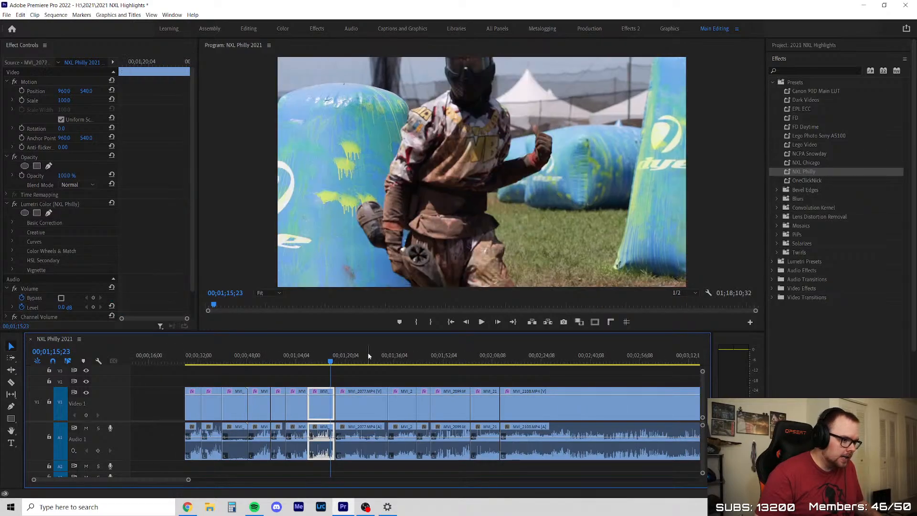
{"action": "left_click", "coordinate": [349, 358]}
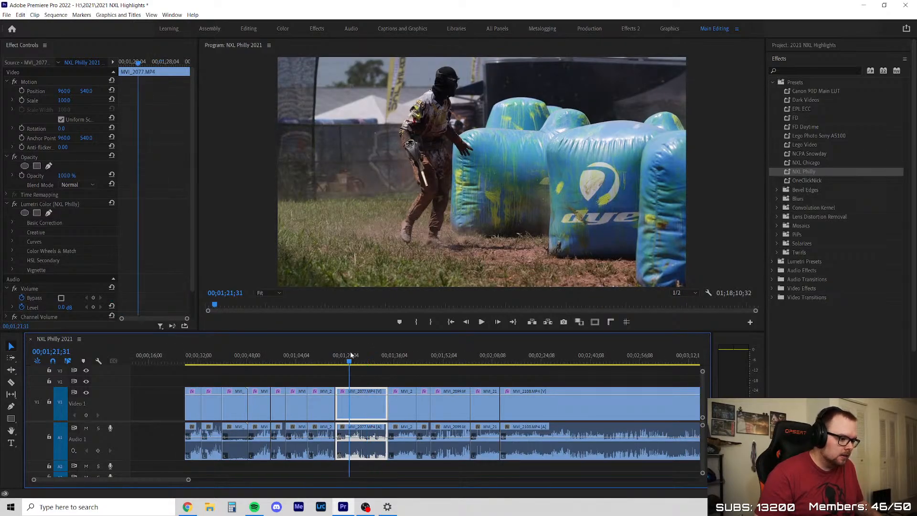
{"action": "left_click_drag", "start_coordinate": [351, 357], "coordinate": [343, 357]}
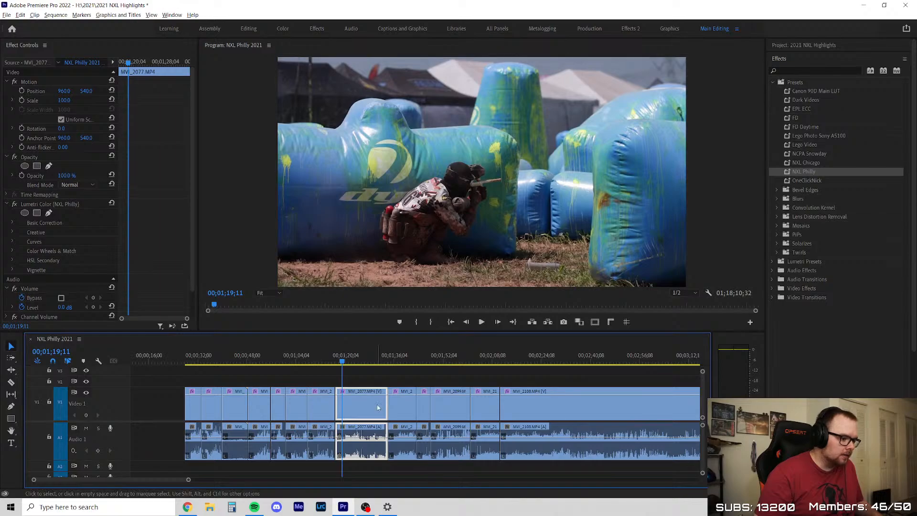
Play MVI_2077 from 00;01;19;11 to about 00;01;22;18, select the clip and go back to 00;01;19;57
{"action": "scroll", "coordinate": [377, 405], "scroll_direction": "up", "scroll_amount": 3}
{"action": "key", "text": "space"}
{"action": "left_click", "coordinate": [354, 380]}
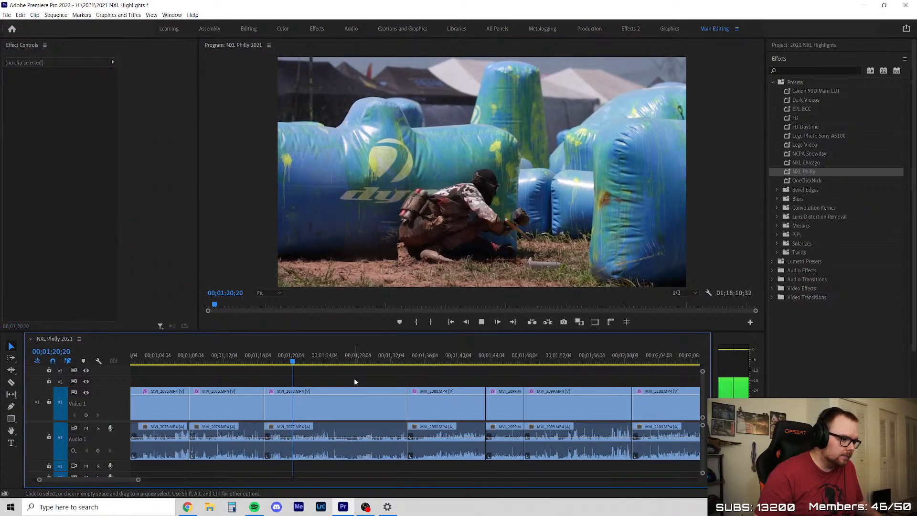
{"action": "key", "text": "space"}
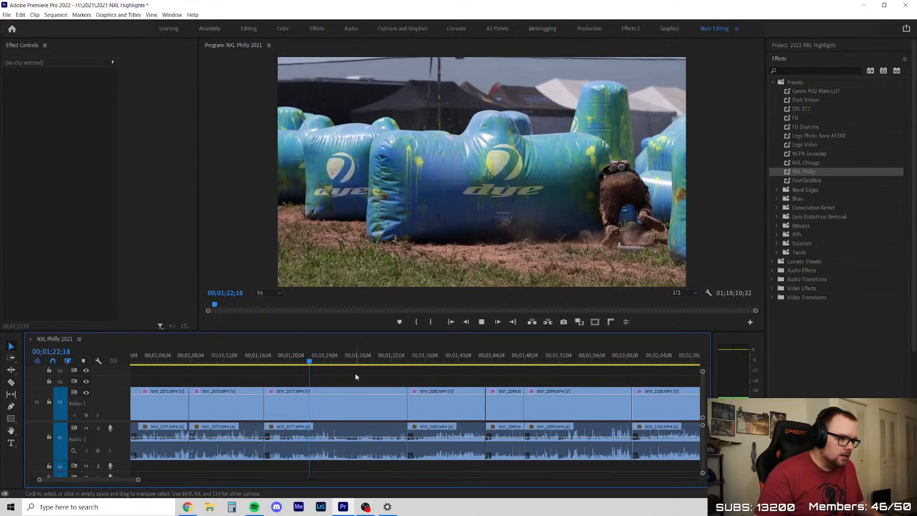
{"action": "left_click", "coordinate": [354, 402]}
{"action": "scroll", "coordinate": [309, 391], "scroll_direction": "up", "scroll_amount": 3}
{"action": "left_click", "coordinate": [272, 357]}
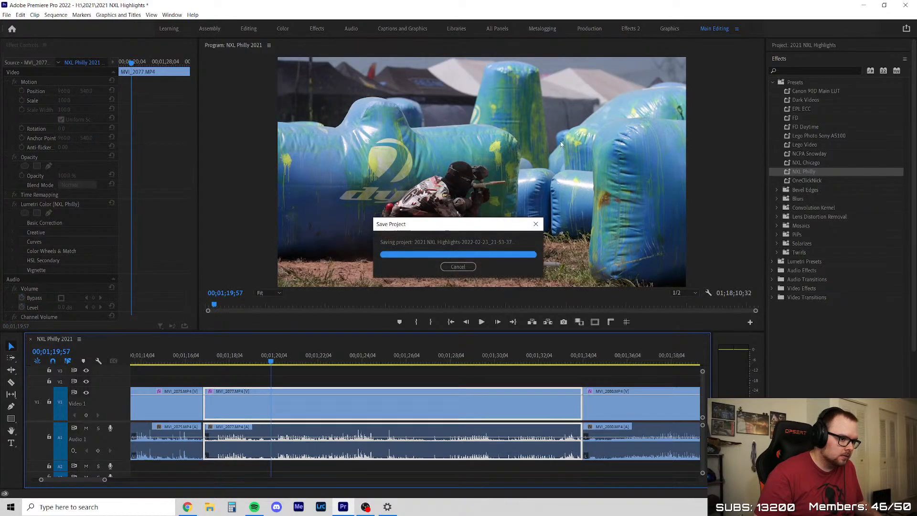
Play MVI_2077 from 00;01;19;57 to 00;01;26;55, pausing on the action and replaying the part from 00;01;22;22
{"action": "key", "text": "space"}
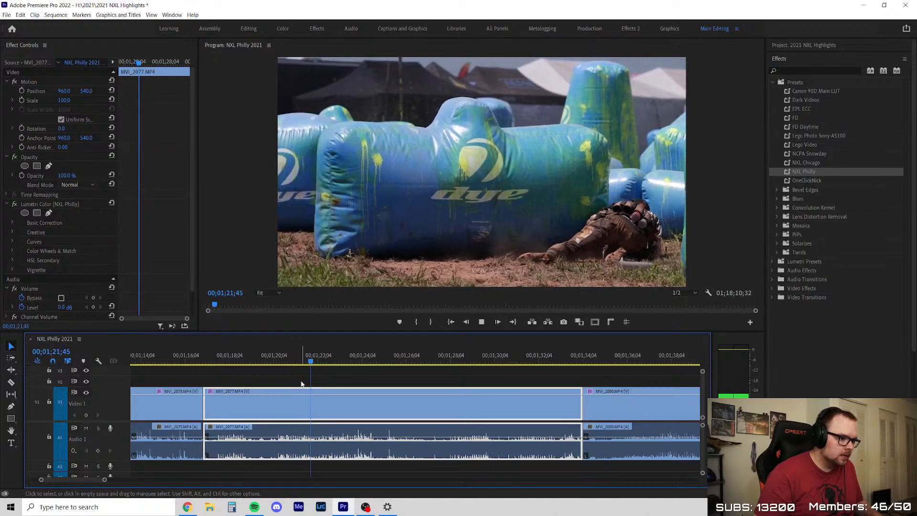
{"action": "key", "text": "space"}
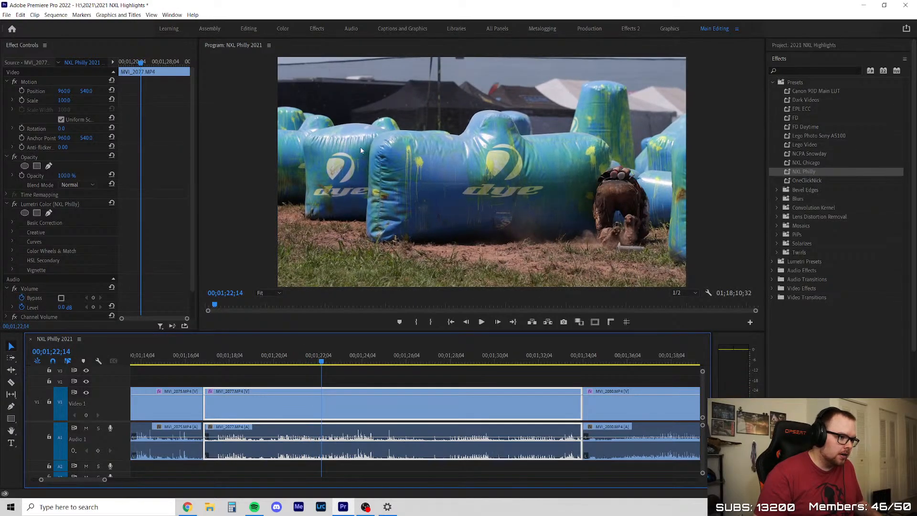
{"action": "key", "text": "space"}
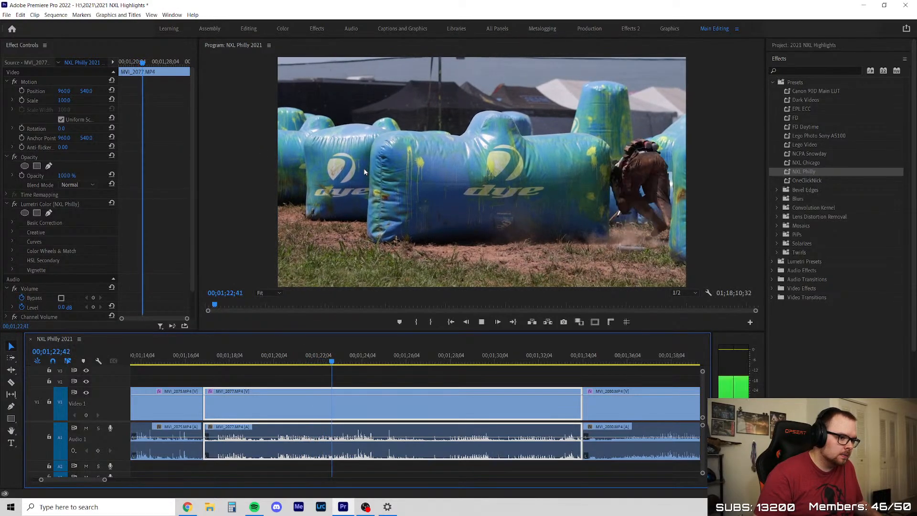
{"action": "key", "text": "space"}
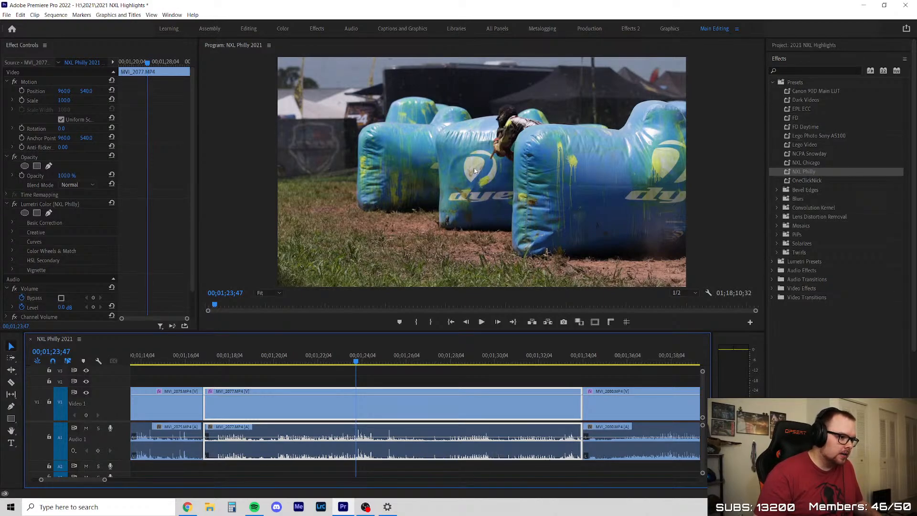
{"action": "left_click", "coordinate": [323, 358]}
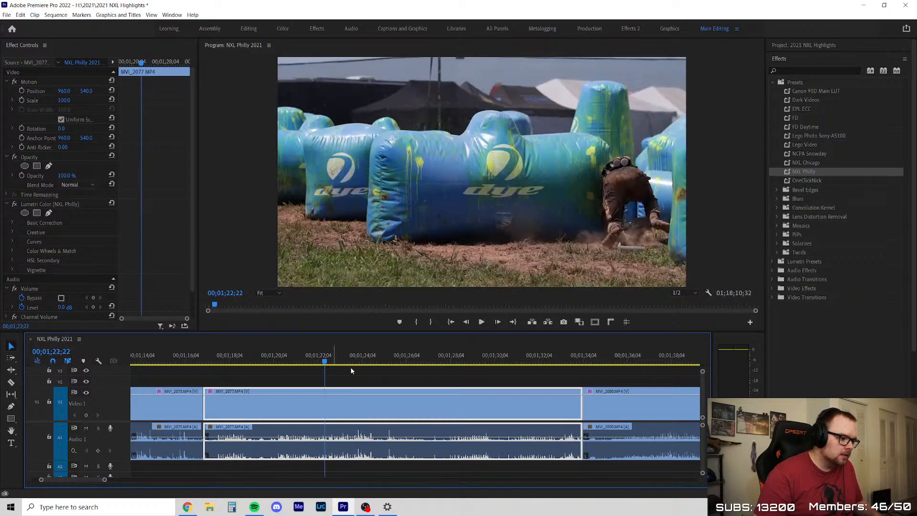
{"action": "key", "text": "space"}
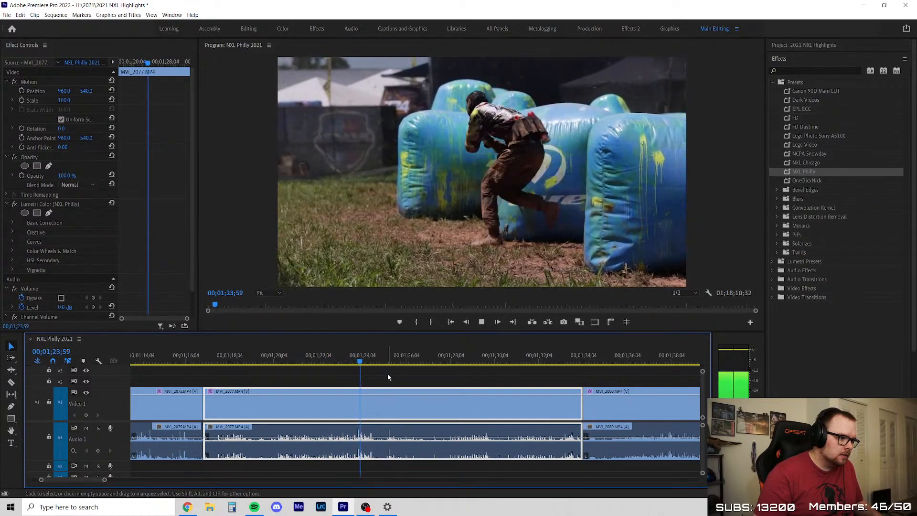
{"action": "key", "text": "space"}
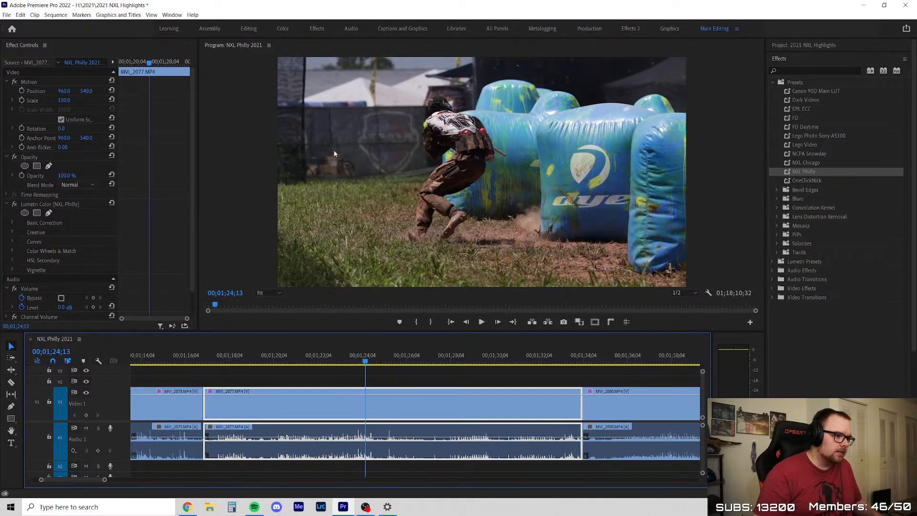
{"action": "key", "text": "space"}
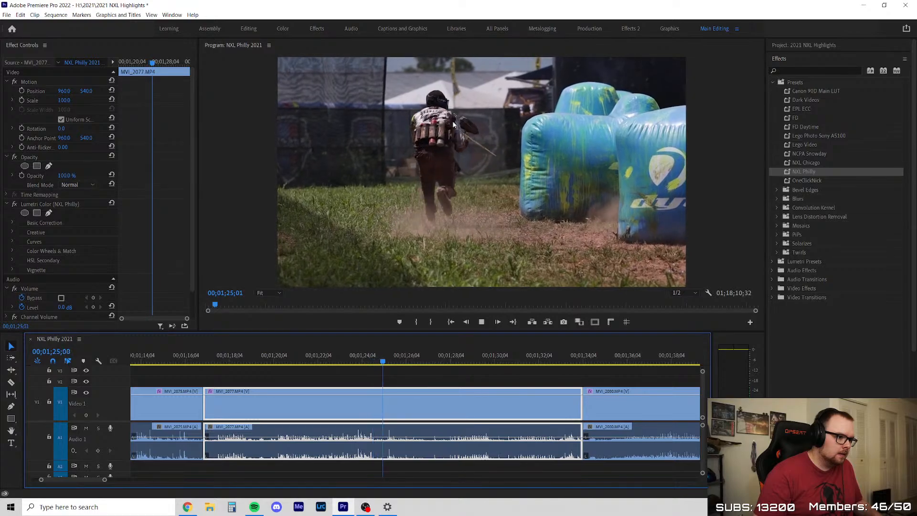
{"action": "key", "text": "space"}
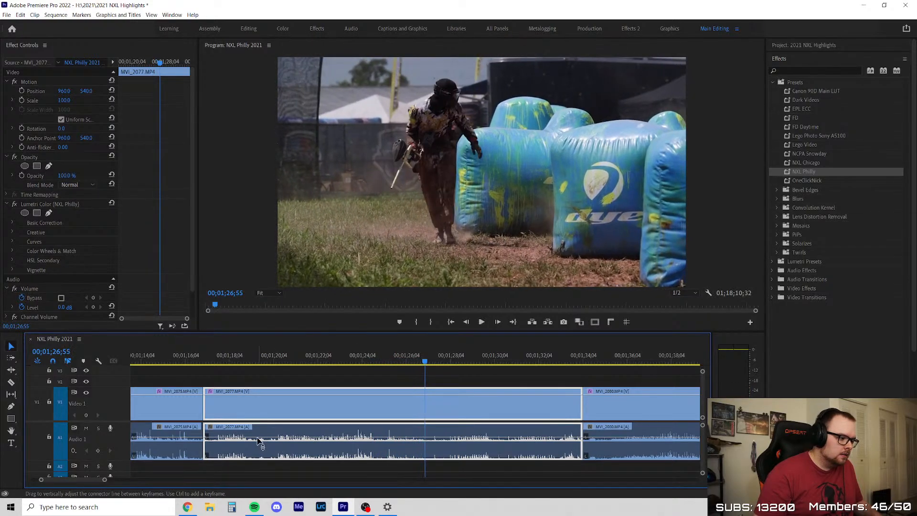
Go back to 00;01;19;13 in MVI_2077, check the preceding clips and scrub forward to 00;01;26;27
{"action": "scroll", "coordinate": [243, 437], "scroll_direction": "down", "scroll_amount": 2}
{"action": "scroll", "coordinate": [244, 437], "scroll_direction": "down", "scroll_amount": 1}
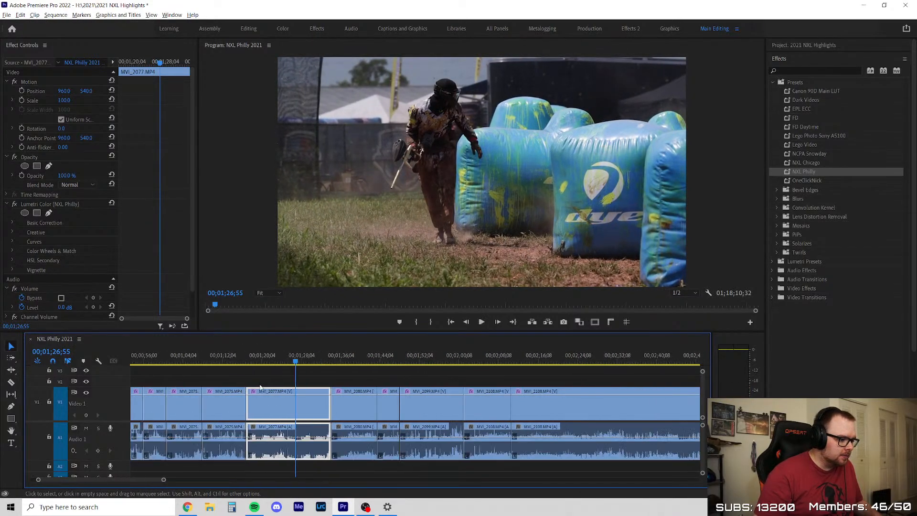
{"action": "left_click", "coordinate": [261, 359]}
{"action": "scroll", "coordinate": [287, 373], "scroll_direction": "down", "scroll_amount": 2}
{"action": "scroll", "coordinate": [300, 382], "scroll_direction": "up", "scroll_amount": 2}
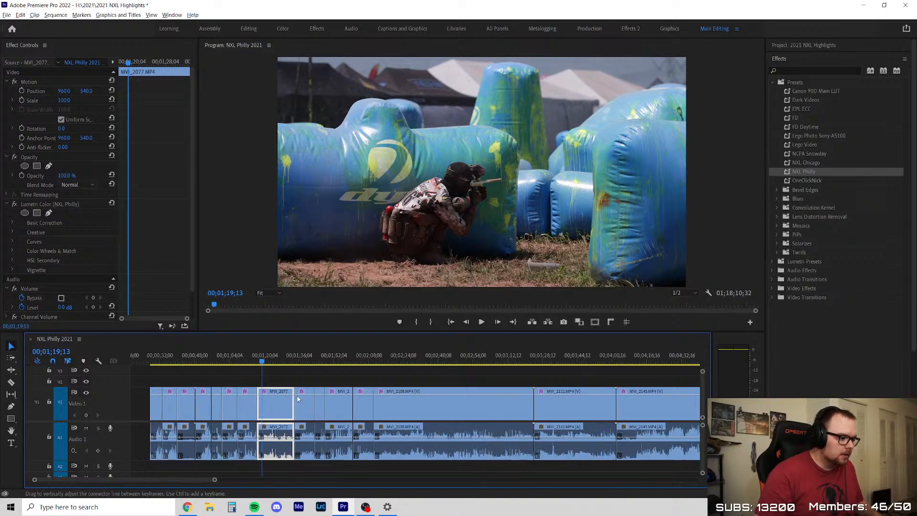
{"action": "left_click", "coordinate": [222, 355]}
{"action": "left_click_drag", "start_coordinate": [221, 353], "coordinate": [259, 364]}
{"action": "scroll", "coordinate": [284, 371], "scroll_direction": "down", "scroll_amount": 10}
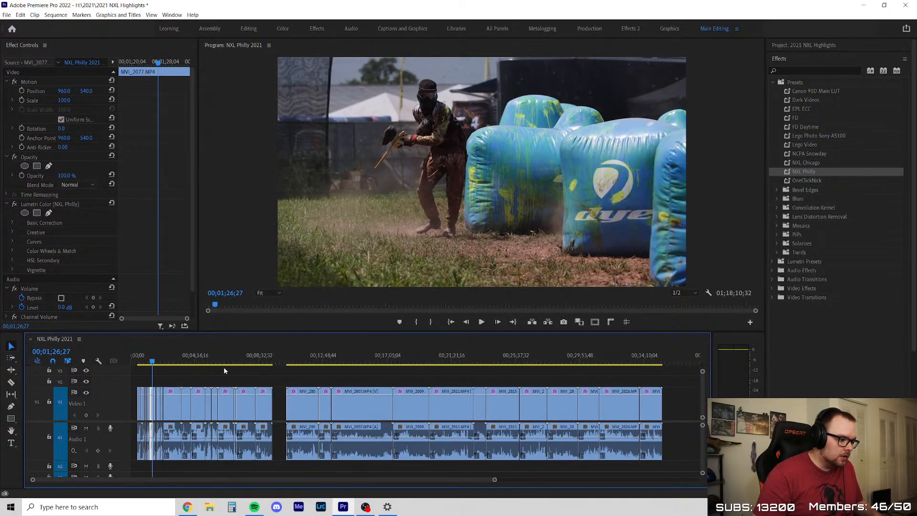
Move ahead to the MVI_2108 footage and locate 00;02;02;22 in its first, shorter clip
{"action": "left_click", "coordinate": [174, 361]}
{"action": "scroll", "coordinate": [174, 373], "scroll_direction": "up", "scroll_amount": 10}
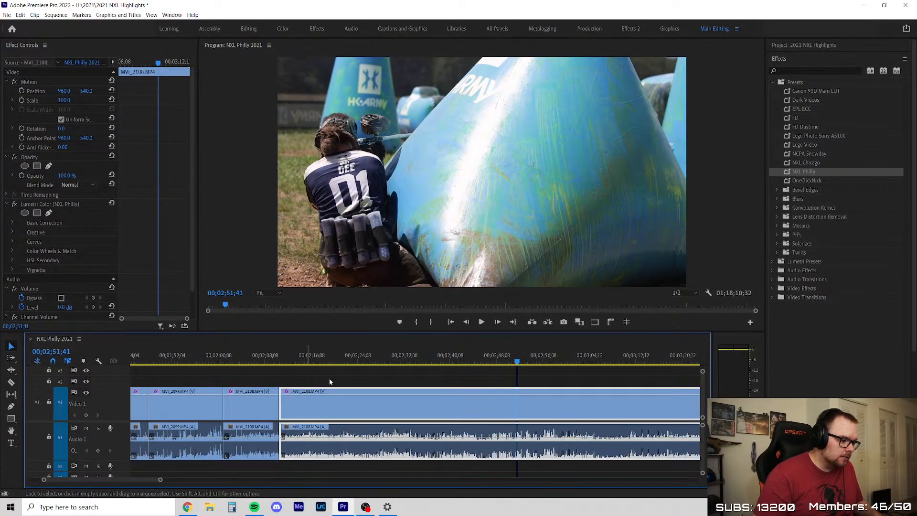
{"action": "mouse_move", "coordinate": [257, 362]}
{"action": "left_mouse_down"}
{"action": "mouse_move", "coordinate": [273, 360]}
{"action": "mouse_move", "coordinate": [214, 360]}
{"action": "mouse_move", "coordinate": [246, 361]}
{"action": "left_mouse_up"}
{"action": "scroll", "coordinate": [230, 382], "scroll_direction": "up", "scroll_amount": 6}
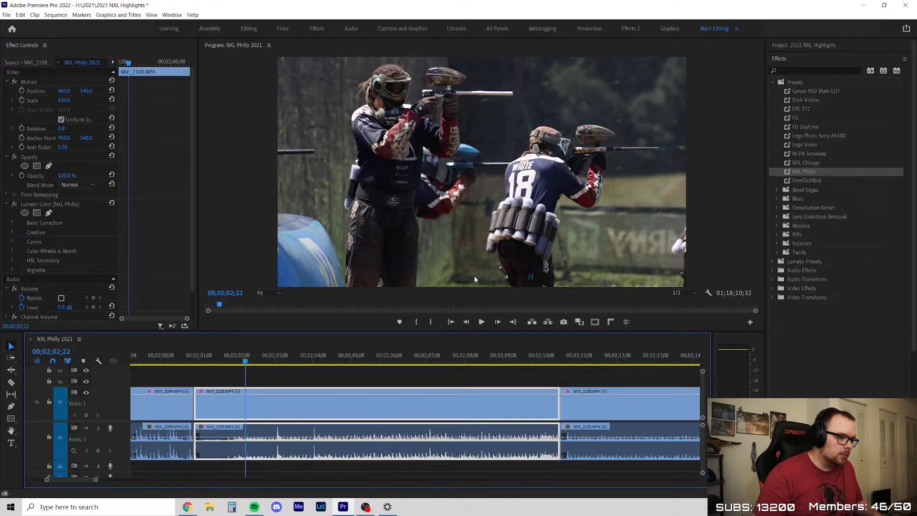
Scrub the first MVI_2108 clip to 00;02;05;42, deselect it and save the project
{"action": "left_click_drag", "start_coordinate": [245, 362], "coordinate": [371, 370]}
{"action": "left_click", "coordinate": [353, 381]}
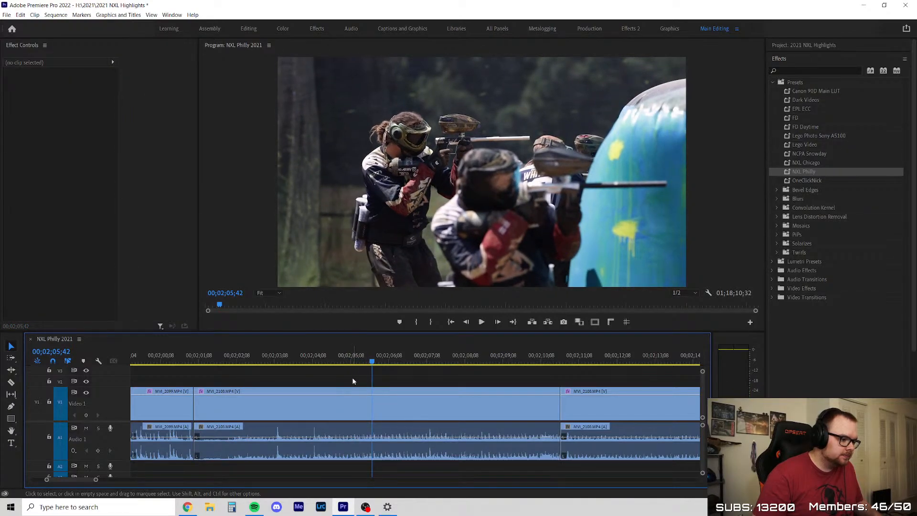
{"action": "key", "text": "ctrl+s"}
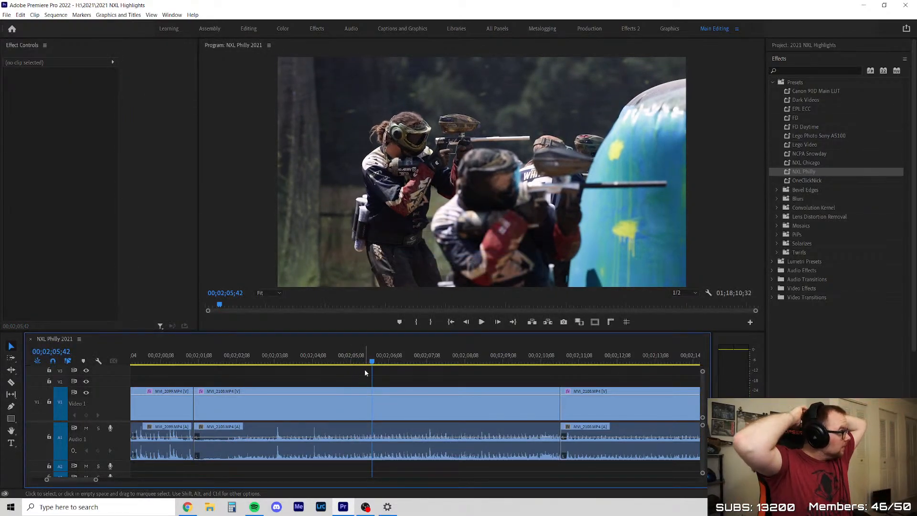
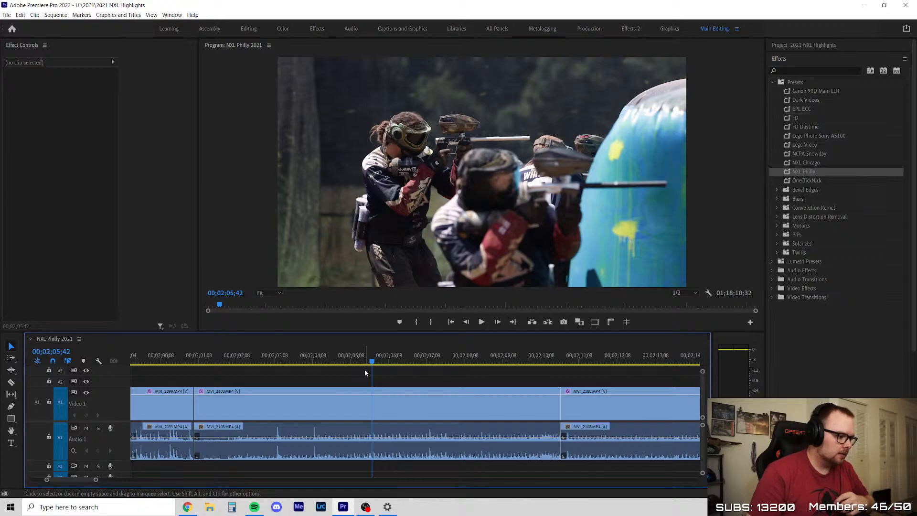
Check the frame at 00;01;58;12 in MVI_2099 and scrub the first MVI_2108 clip to 00;02;05;13
{"action": "scroll", "coordinate": [366, 372], "scroll_direction": "down", "scroll_amount": 3}
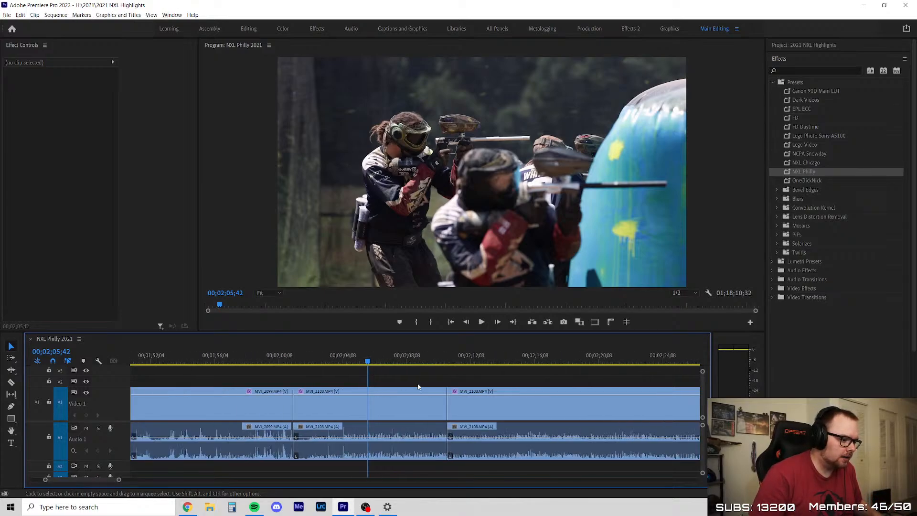
{"action": "key", "text": "minus"}
{"action": "key", "text": "minus"}
{"action": "key", "text": "minus"}
{"action": "left_click", "coordinate": [322, 359]}
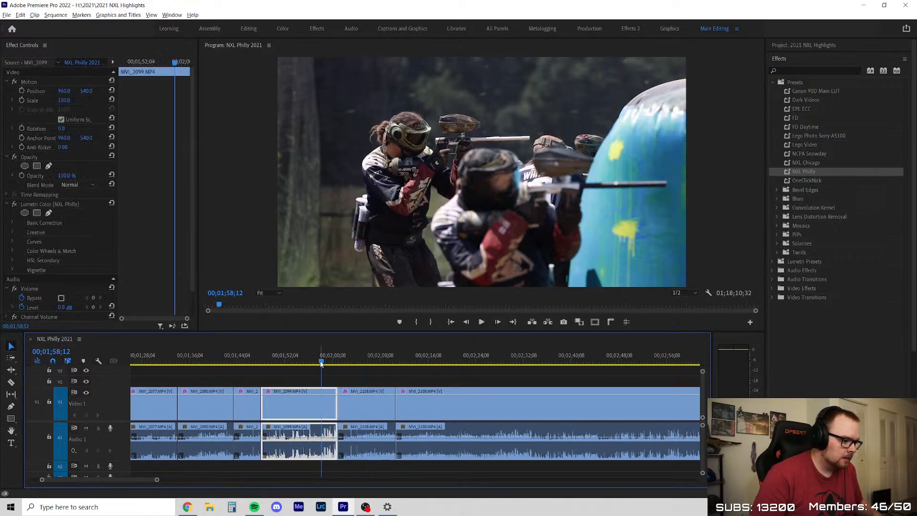
{"action": "key", "text": "equal"}
{"action": "key", "text": "equal"}
{"action": "left_click_drag", "start_coordinate": [380, 357], "coordinate": [402, 358]}
{"action": "scroll", "coordinate": [248, 401], "scroll_direction": "down", "scroll_amount": 1}
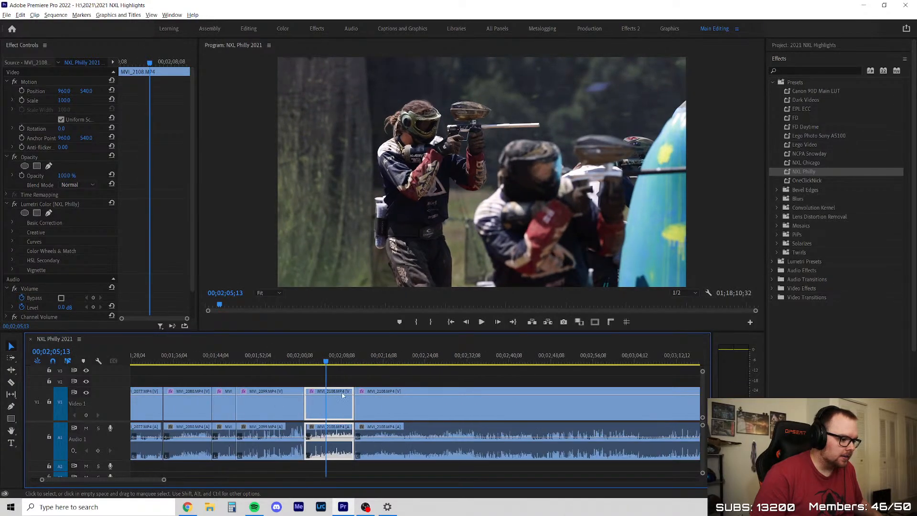
Go to 00;02;11;32 near the start of the second MVI_2108 clip, play the footage and deselect the clip
{"action": "scroll", "coordinate": [396, 382], "scroll_direction": "down", "scroll_amount": 2}
{"action": "left_click", "coordinate": [275, 356]}
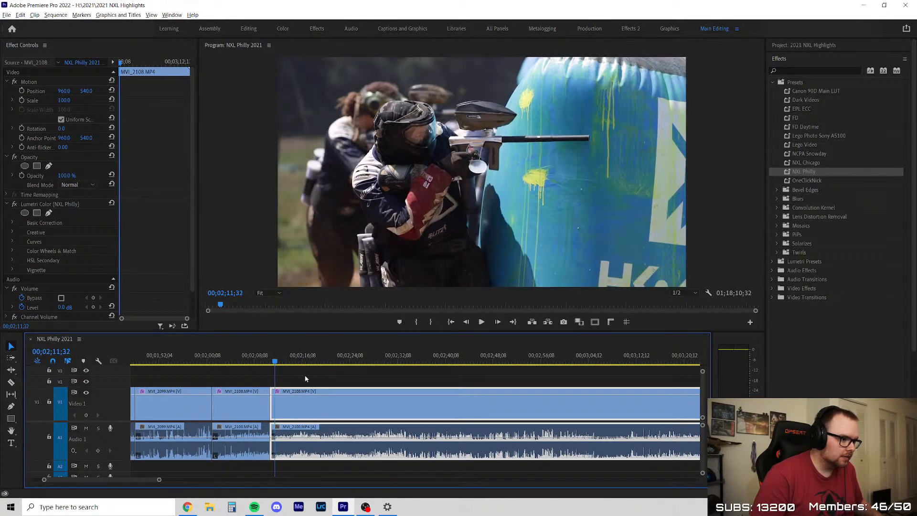
{"action": "scroll", "coordinate": [396, 394], "scroll_direction": "down", "scroll_amount": 2}
{"action": "scroll", "coordinate": [397, 394], "scroll_direction": "up", "scroll_amount": 2}
{"action": "key", "text": "space"}
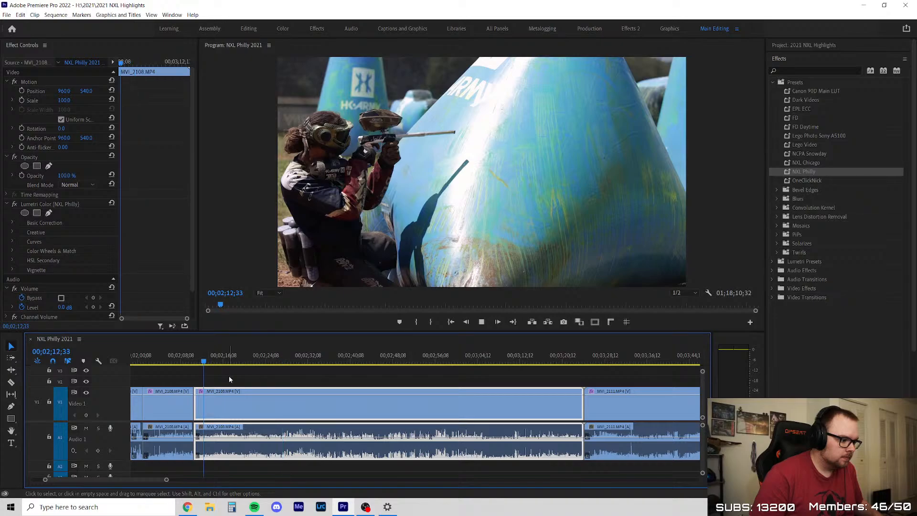
{"action": "left_click", "coordinate": [213, 381]}
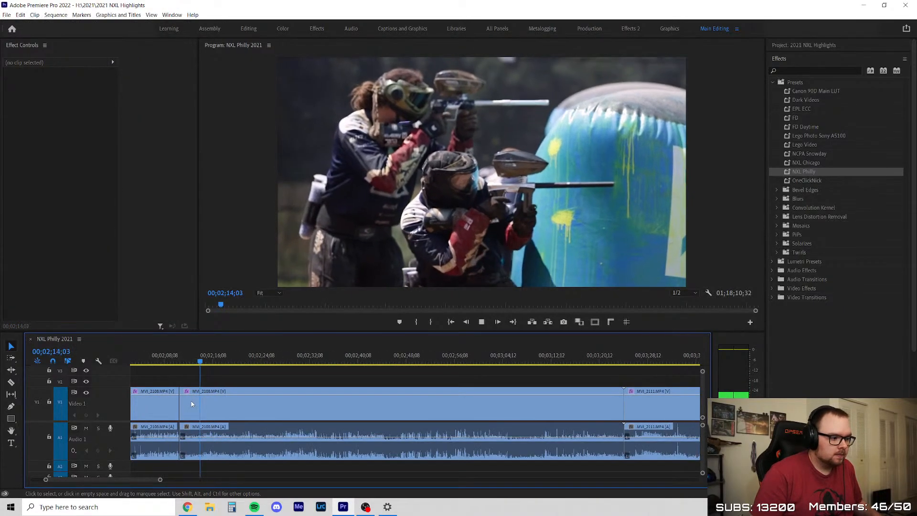
{"action": "scroll", "coordinate": [200, 395], "scroll_direction": "down", "scroll_amount": 5}
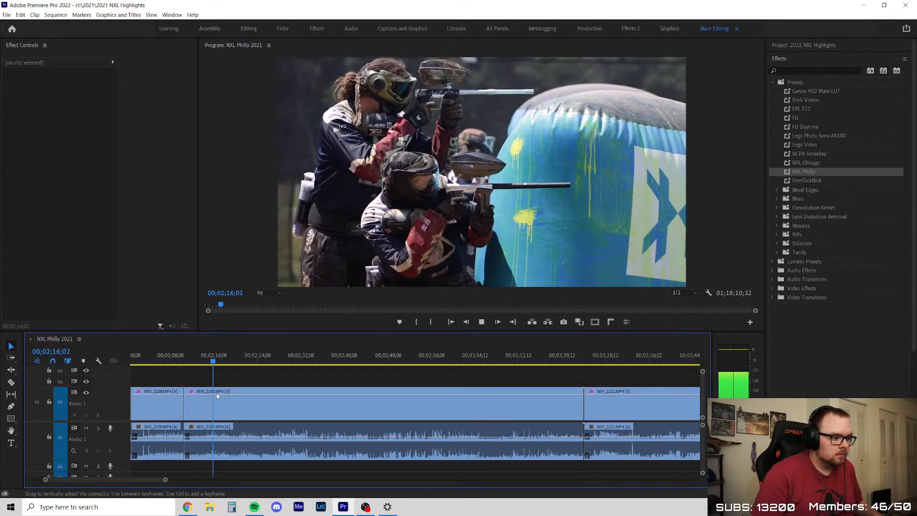
{"action": "scroll", "coordinate": [217, 396], "scroll_direction": "up", "scroll_amount": 4}
Split the second MVI_2108 clip at about 00;02;24, right after the player moves behind the bunker
{"action": "key", "text": "c"}
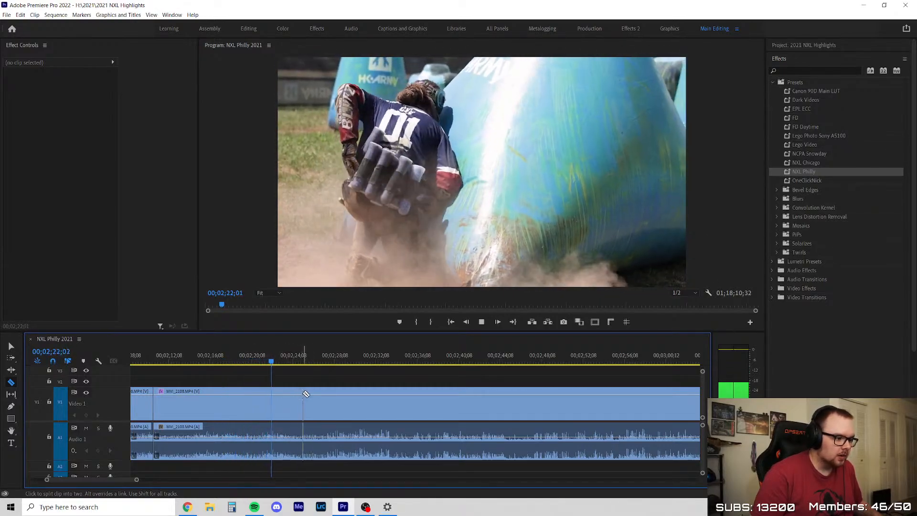
{"action": "left_click", "coordinate": [293, 395]}
{"action": "key", "text": "v"}
{"action": "scroll", "coordinate": [295, 395], "scroll_direction": "down", "scroll_amount": 4}
{"action": "scroll", "coordinate": [311, 370], "scroll_direction": "up", "scroll_amount": 2}
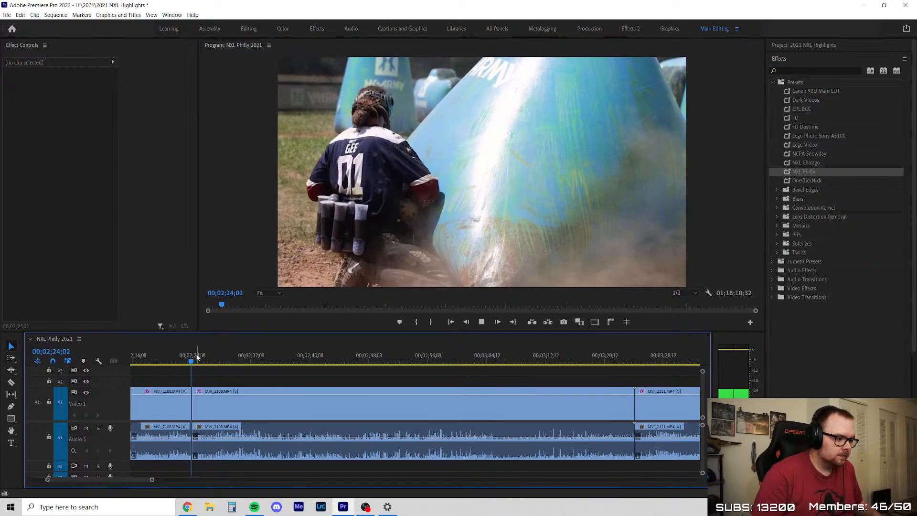
Review the MVI_2108 footage after the cut by playing and scrubbing to 00;03;17;29, then recheck 00;02;28;42
{"action": "key", "text": "space"}
{"action": "left_click_drag", "start_coordinate": [195, 359], "coordinate": [243, 365]}
{"action": "key", "text": "space"}
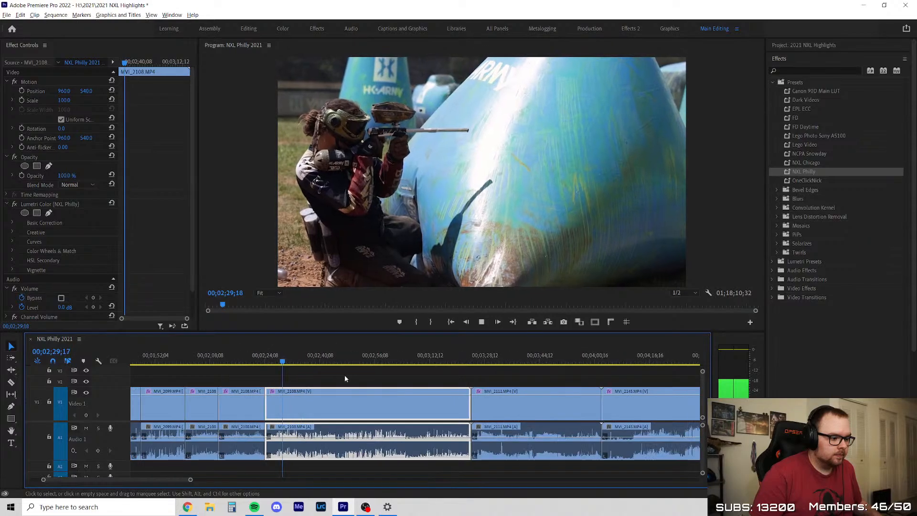
{"action": "key", "text": "minus"}
{"action": "left_click", "coordinate": [398, 374]}
{"action": "key", "text": "equal"}
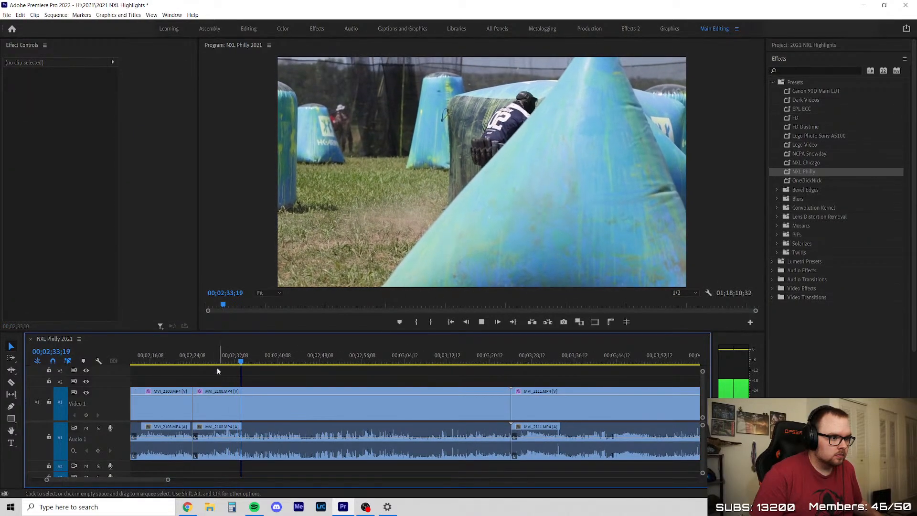
{"action": "left_click_drag", "start_coordinate": [206, 363], "coordinate": [475, 375]}
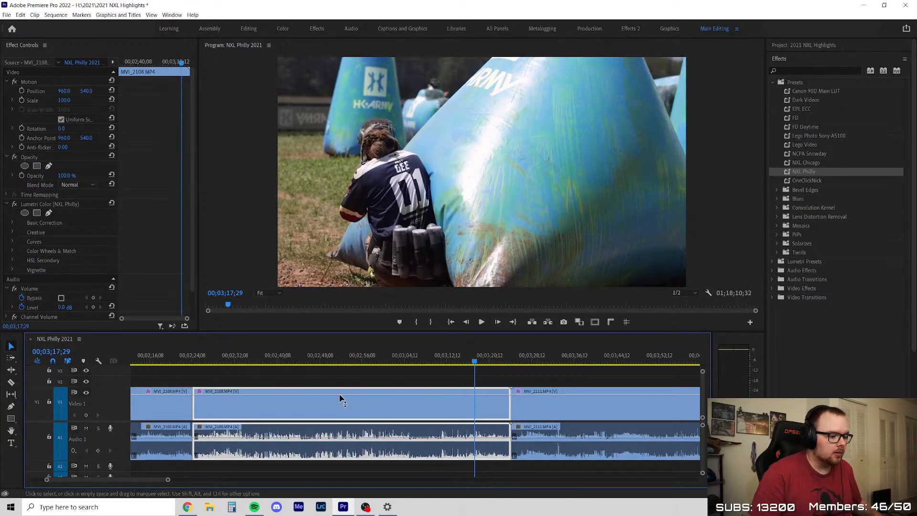
{"action": "left_click_drag", "start_coordinate": [195, 353], "coordinate": [216, 359]}
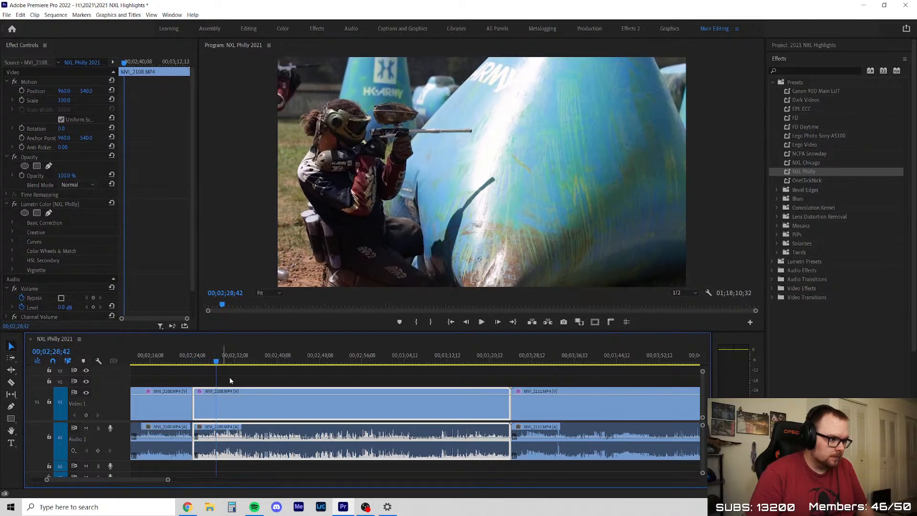
Delete the remaining MVI_2108 footage after the cut and close the gap so MVI_2111 moves up
{"action": "key", "text": "Delete"}
{"action": "right_click", "coordinate": [270, 404]}
{"action": "left_click", "coordinate": [292, 408]}
Play the opening action of MVI_2111 to 00;02;27;23 and split the clip at about 00;02;29
{"action": "key", "text": "space"}
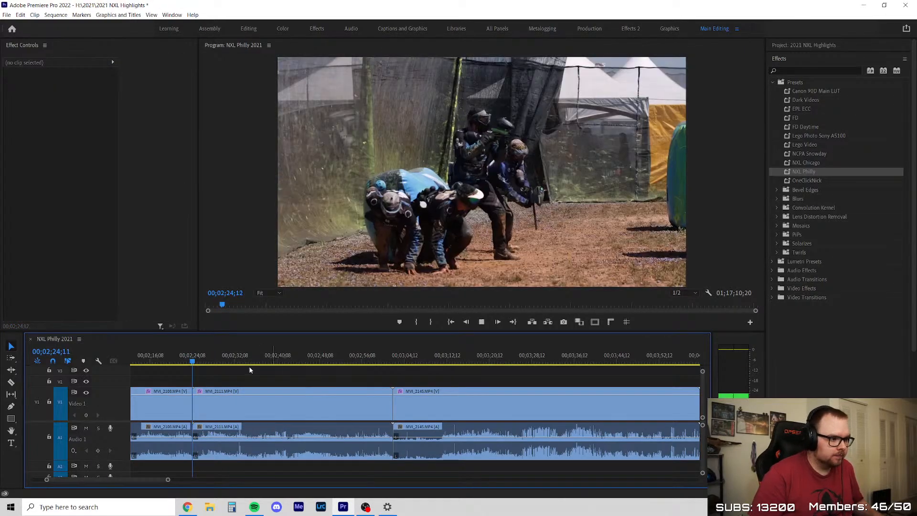
{"action": "scroll", "coordinate": [240, 380], "scroll_direction": "up", "scroll_amount": 3}
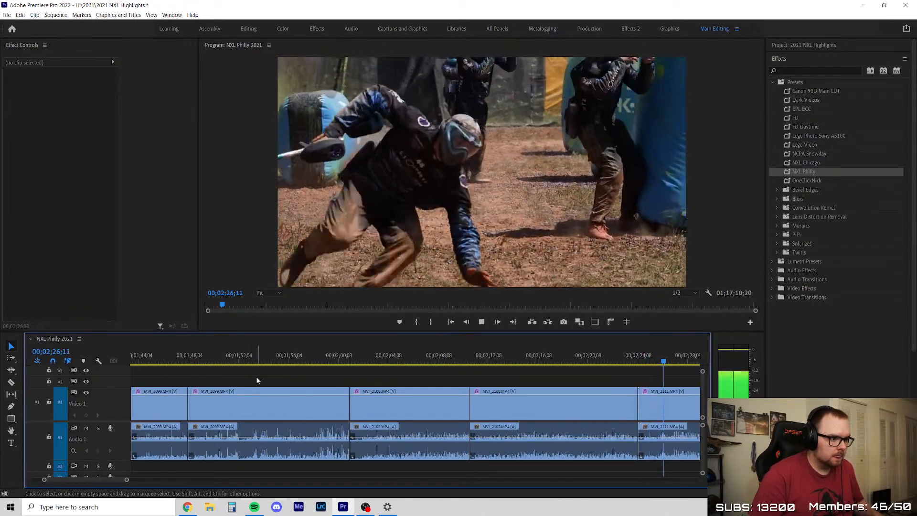
{"action": "scroll", "coordinate": [257, 380], "scroll_direction": "down", "scroll_amount": 5}
{"action": "key", "text": "space"}
{"action": "key", "text": "c"}
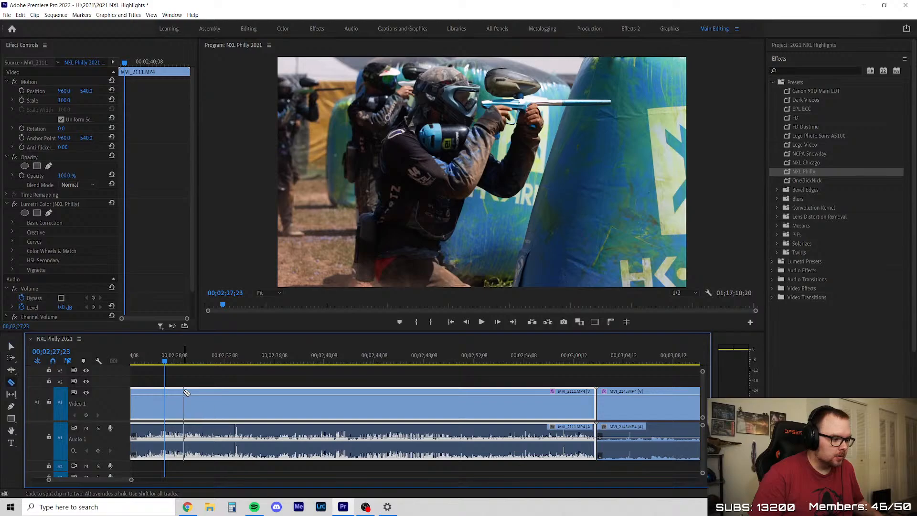
{"action": "left_click", "coordinate": [184, 393]}
{"action": "key", "text": "v"}
Play the second part of MVI_2111 up to 00;02;32;08 and deselect the clip
{"action": "key", "text": "space"}
{"action": "scroll", "coordinate": [221, 371], "scroll_direction": "down", "scroll_amount": 3}
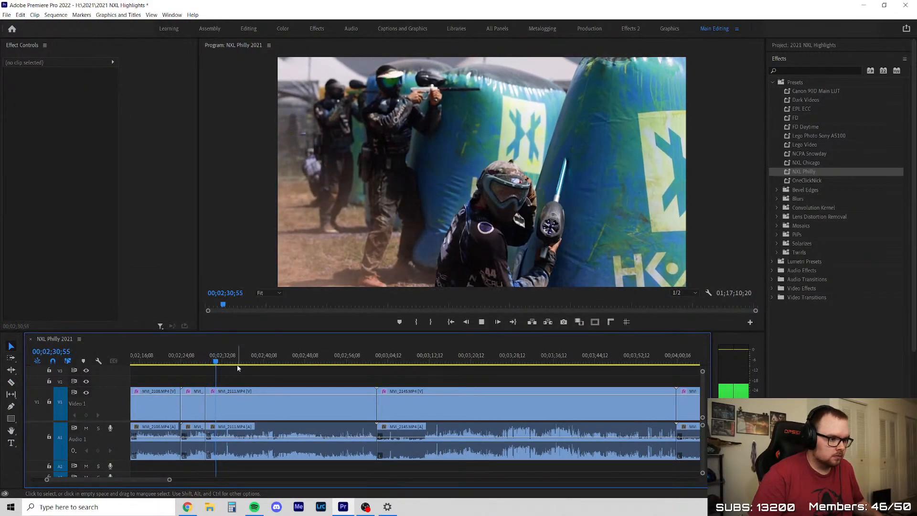
{"action": "key", "text": "space"}
{"action": "scroll", "coordinate": [238, 377], "scroll_direction": "up", "scroll_amount": 3}
{"action": "key", "text": "d"}
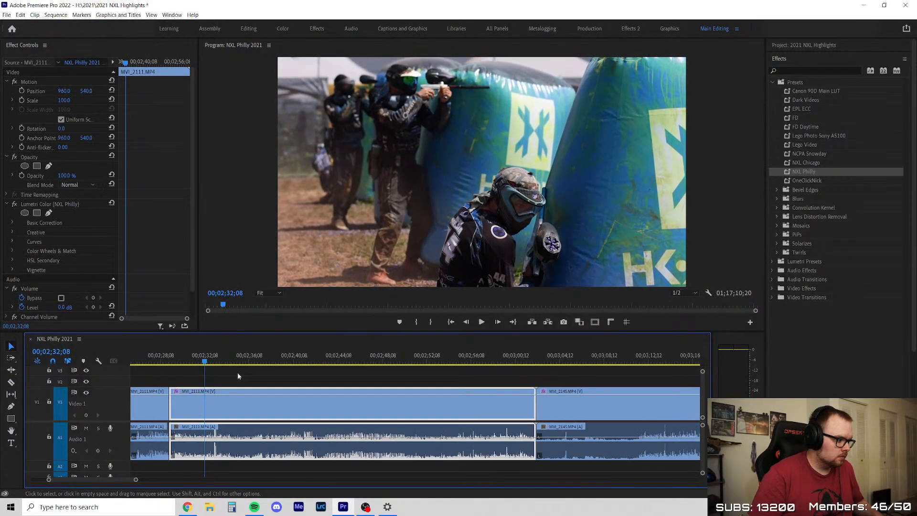
{"action": "left_click", "coordinate": [266, 376]}
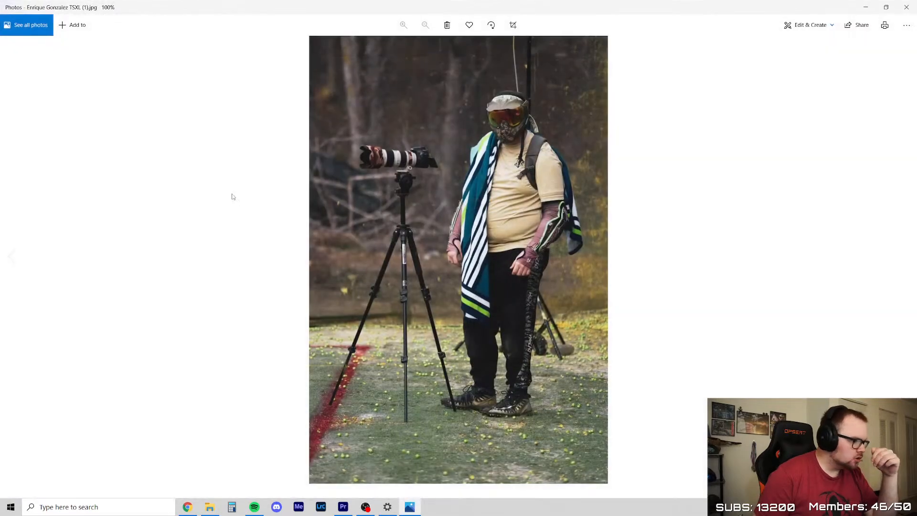
Examine the camera, lens and tripod head up close in the photo of the masked photographer
{"action": "scroll", "coordinate": [463, 186], "scroll_direction": "up", "scroll_amount": 3}
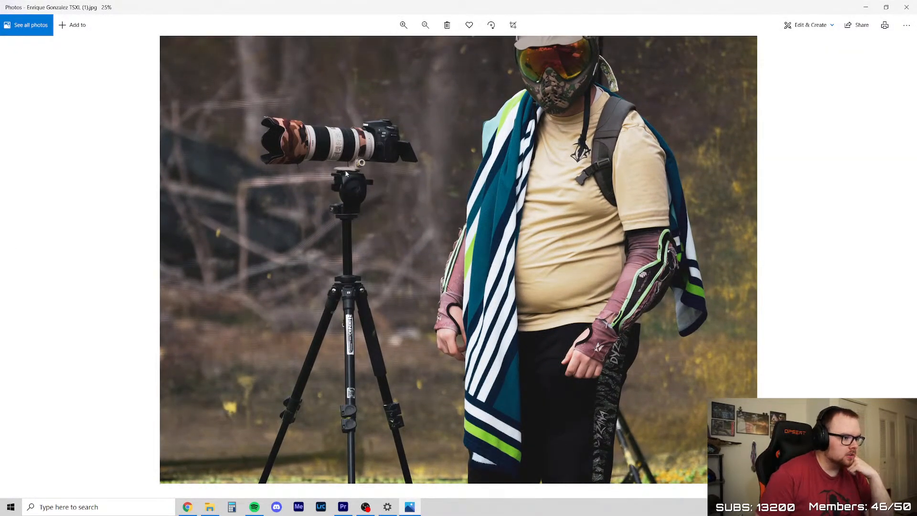
{"action": "left_click_drag", "start_coordinate": [429, 162], "coordinate": [339, 204]}
{"action": "scroll", "coordinate": [345, 269], "scroll_direction": "down", "scroll_amount": 2}
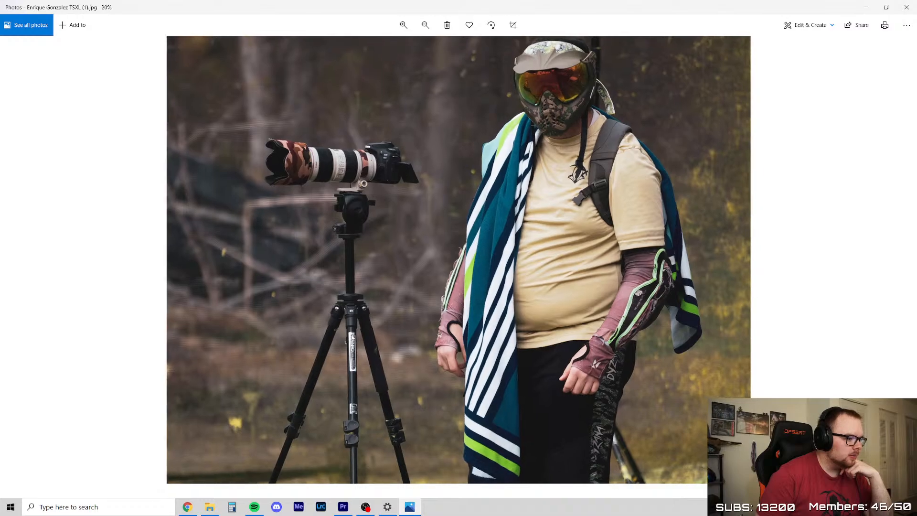
{"action": "scroll", "coordinate": [358, 343], "scroll_direction": "up", "scroll_amount": 5}
{"action": "left_click_drag", "start_coordinate": [269, 116], "coordinate": [346, 225]}
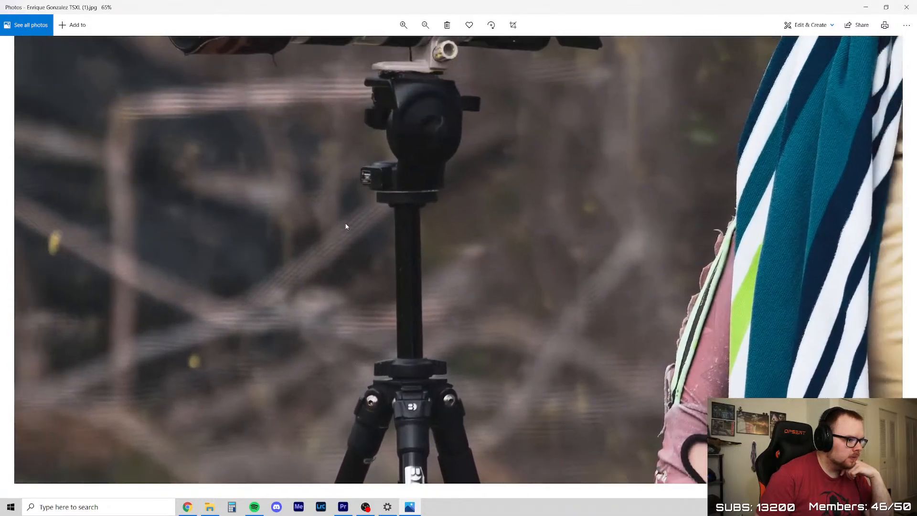
{"action": "scroll", "coordinate": [345, 225], "scroll_direction": "down", "scroll_amount": 1}
{"action": "left_click_drag", "start_coordinate": [350, 159], "coordinate": [397, 305]}
{"action": "scroll", "coordinate": [400, 207], "scroll_direction": "down", "scroll_amount": 1}
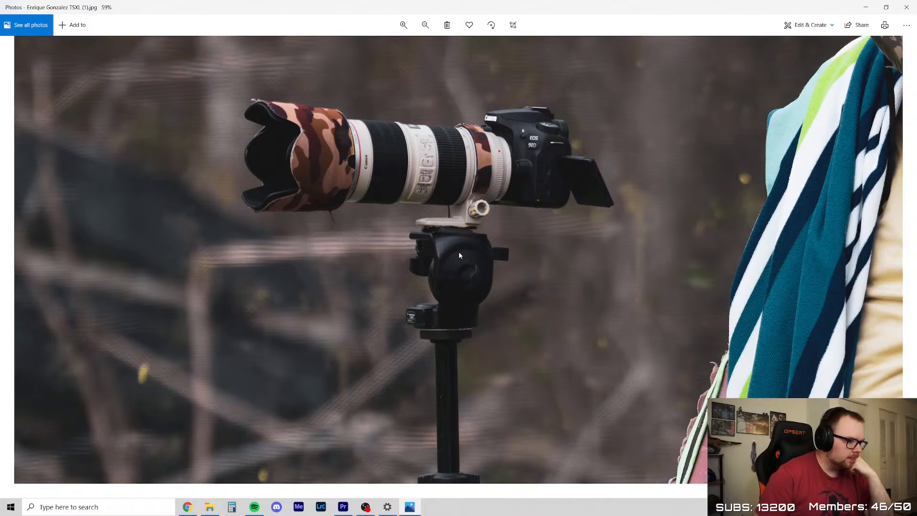
{"action": "scroll", "coordinate": [459, 252], "scroll_direction": "down", "scroll_amount": 1}
{"action": "scroll", "coordinate": [359, 200], "scroll_direction": "up", "scroll_amount": 1}
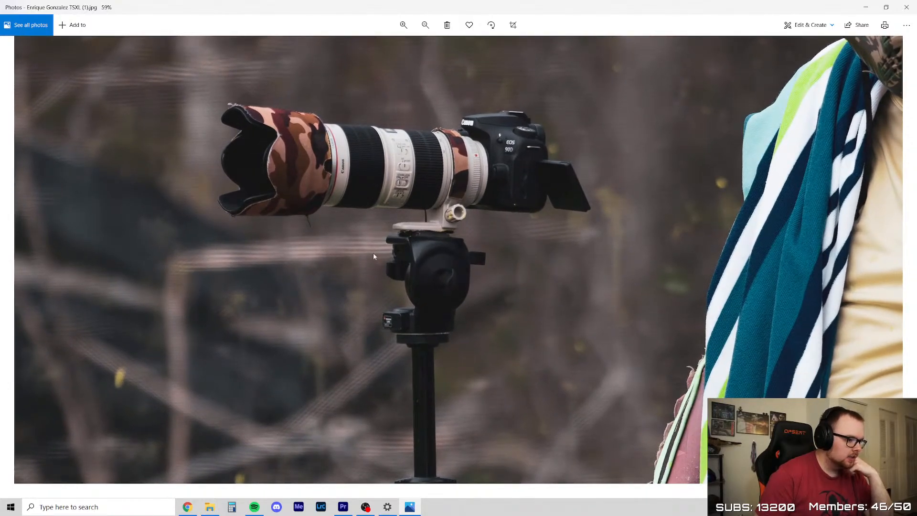
{"action": "scroll", "coordinate": [414, 371], "scroll_direction": "down", "scroll_amount": 2}
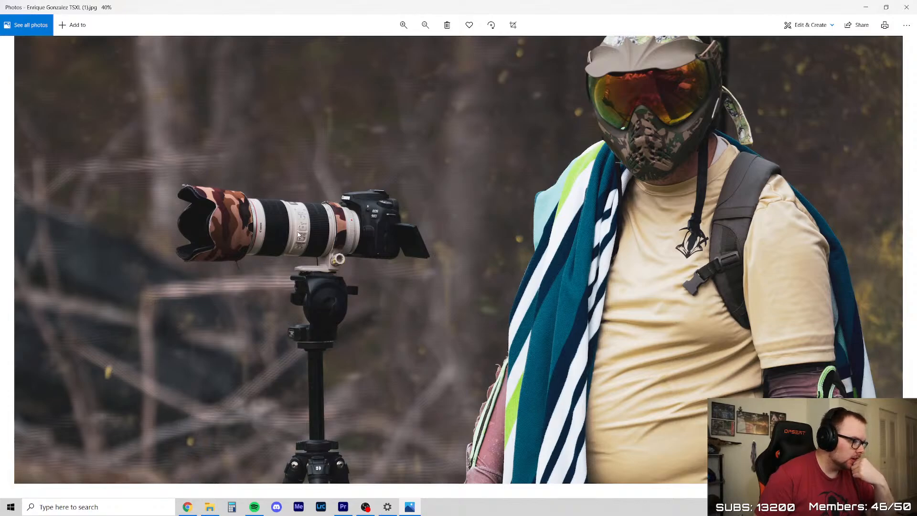
{"action": "scroll", "coordinate": [298, 234], "scroll_direction": "up", "scroll_amount": 1}
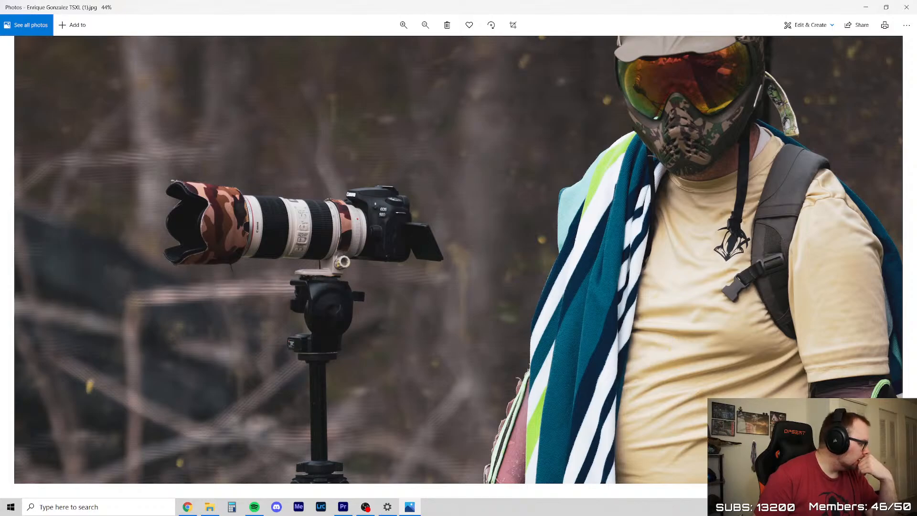
{"action": "left_click_drag", "start_coordinate": [586, 194], "coordinate": [551, 290]}
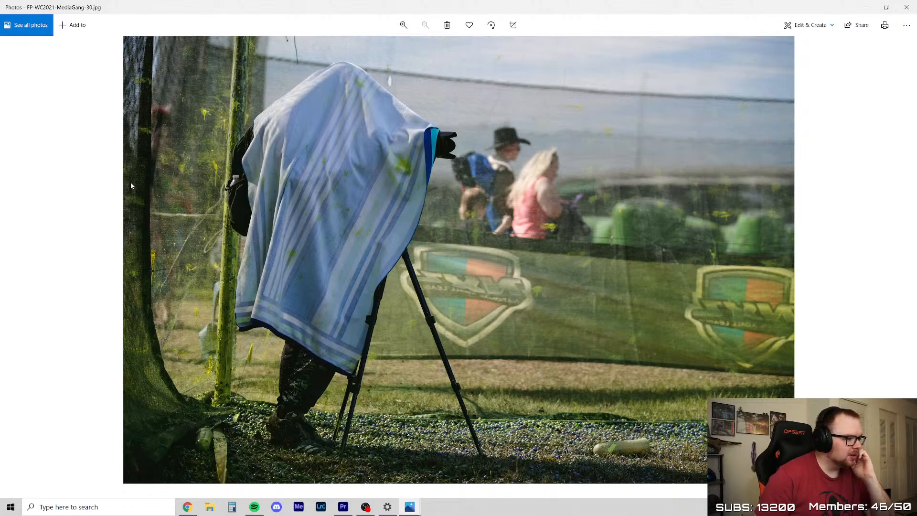
Close FP-WC2021-MediaGang-30.jpg and the masked photographer's photo, and return to the Premiere Pro timeline
{"action": "left_click", "coordinate": [906, 7]}
{"action": "left_click_drag", "start_coordinate": [663, 209], "coordinate": [603, 253]}
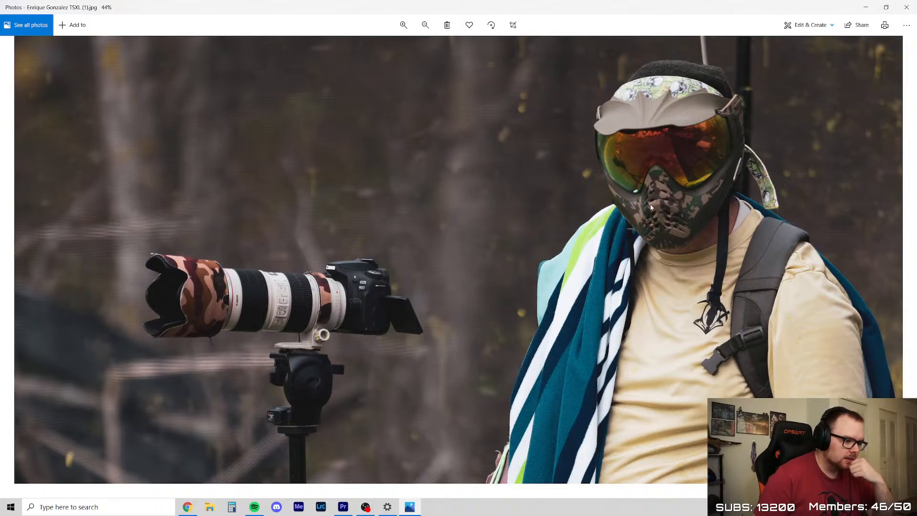
{"action": "left_click", "coordinate": [906, 6]}
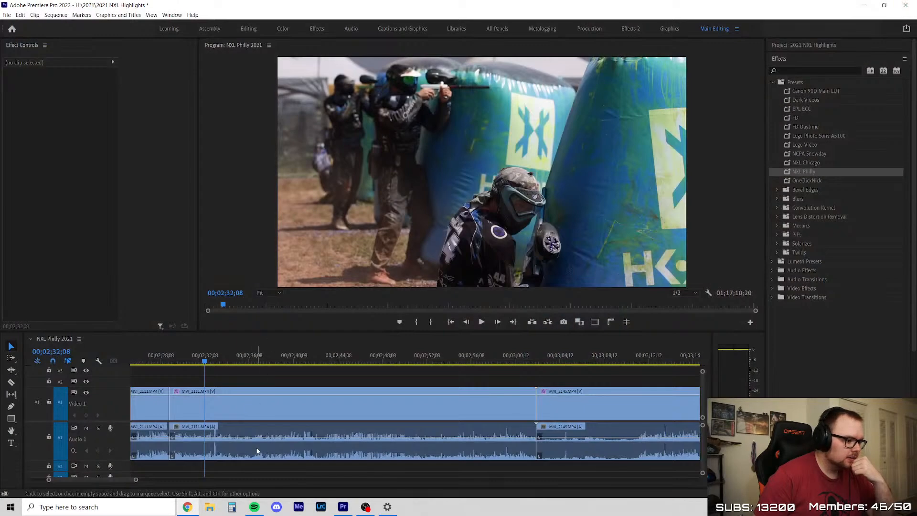
{"action": "left_click", "coordinate": [278, 379]}
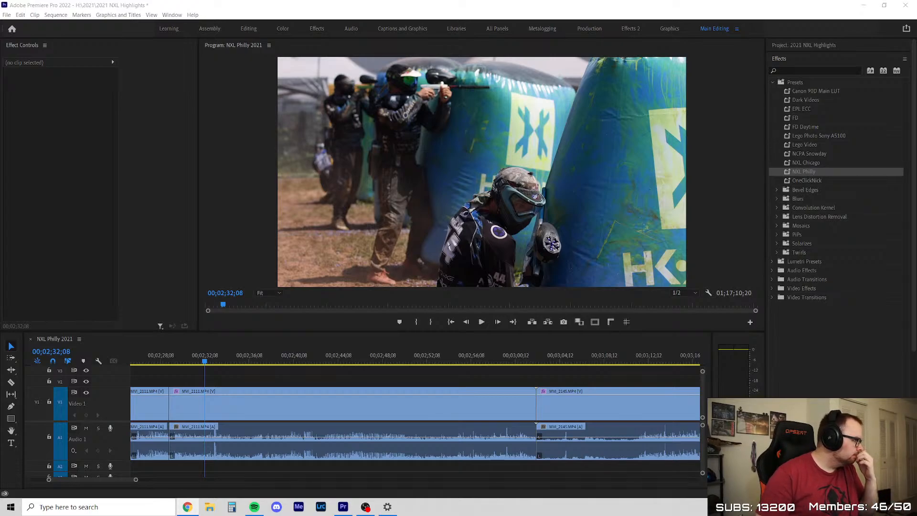
Switch to The Vio Guy custom mask builder in Chrome and browse the Contour and Extend designs under Bottoms
{"action": "left_click_drag", "start_coordinate": [916, 74], "coordinate": [191, 1]}
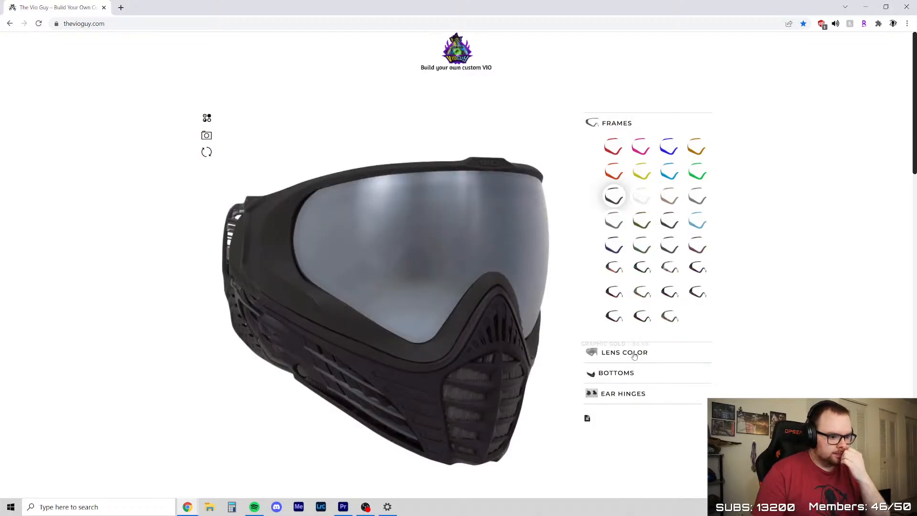
{"action": "left_click", "coordinate": [625, 394]}
{"action": "left_click", "coordinate": [643, 169]}
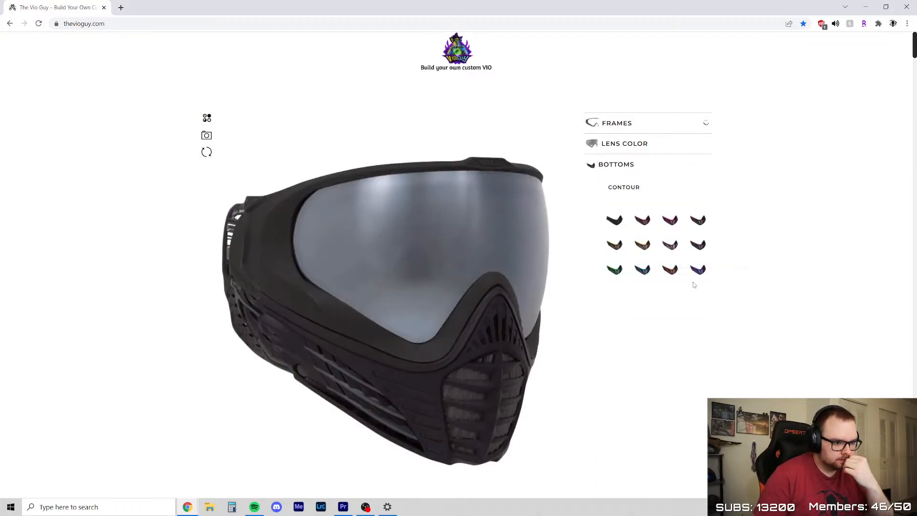
{"action": "scroll", "coordinate": [669, 230], "scroll_direction": "down", "scroll_amount": 2}
{"action": "scroll", "coordinate": [681, 248], "scroll_direction": "down", "scroll_amount": 5}
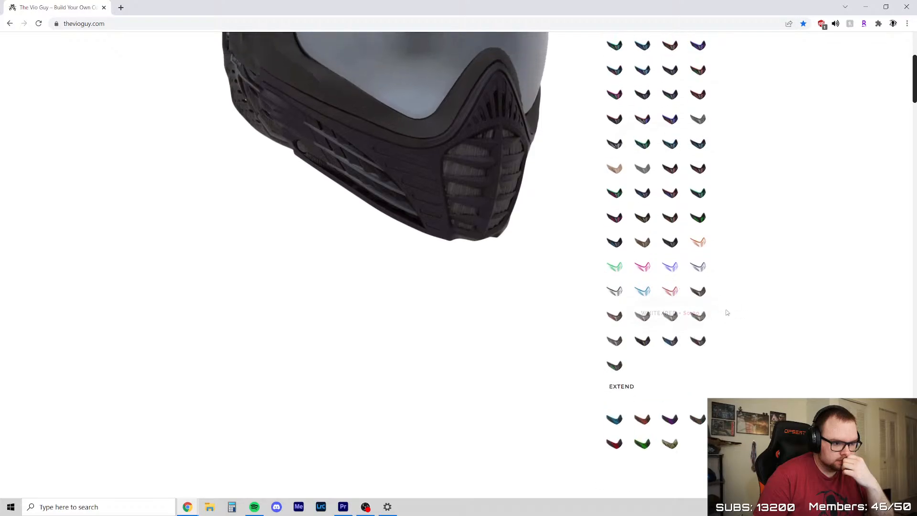
{"action": "scroll", "coordinate": [741, 386], "scroll_direction": "down", "scroll_amount": 1}
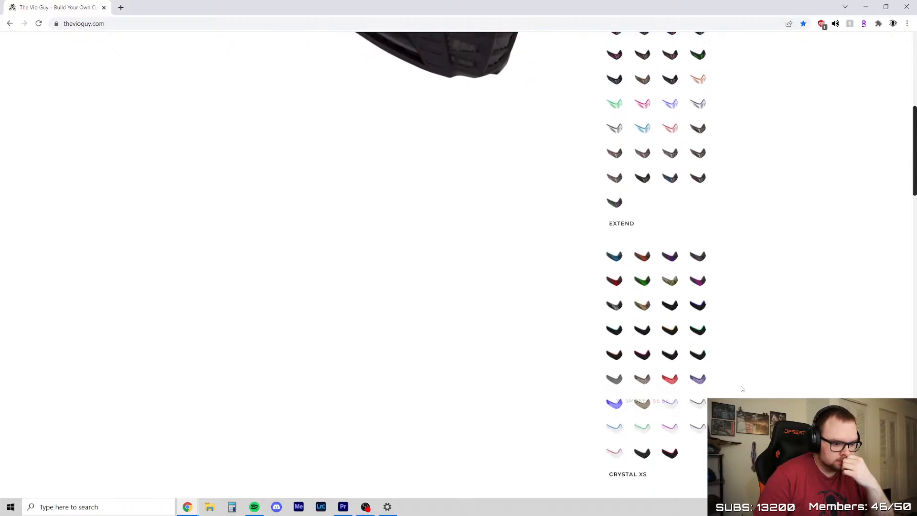
{"action": "scroll", "coordinate": [438, 386], "scroll_direction": "up", "scroll_amount": 4}
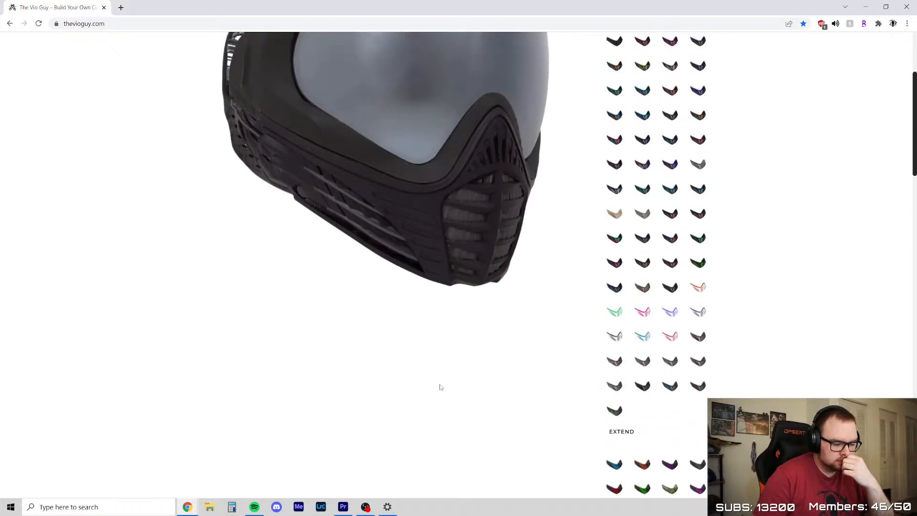
Browse the Contour, Extend and Crystal XS bottoms and fit the Cyan Crystal XS bottom to the mask
{"action": "scroll", "coordinate": [449, 386], "scroll_direction": "down", "scroll_amount": 5}
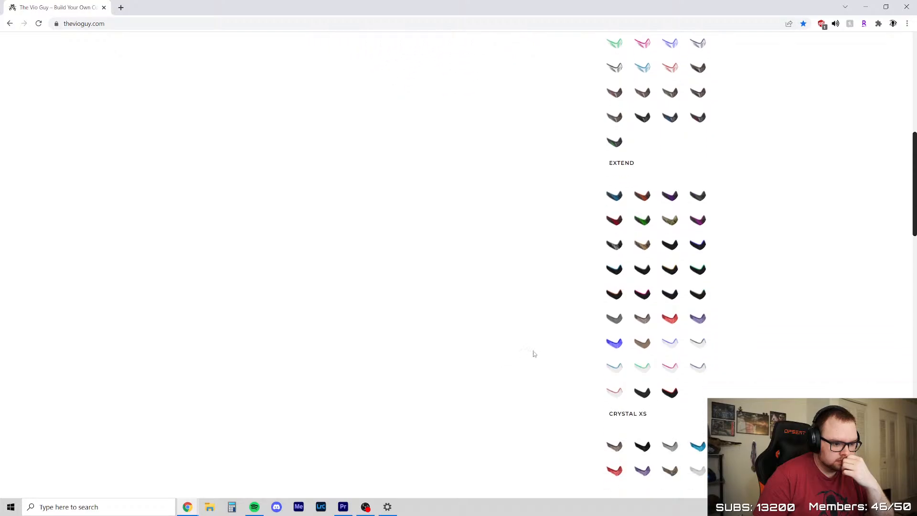
{"action": "scroll", "coordinate": [592, 364], "scroll_direction": "down", "scroll_amount": 3}
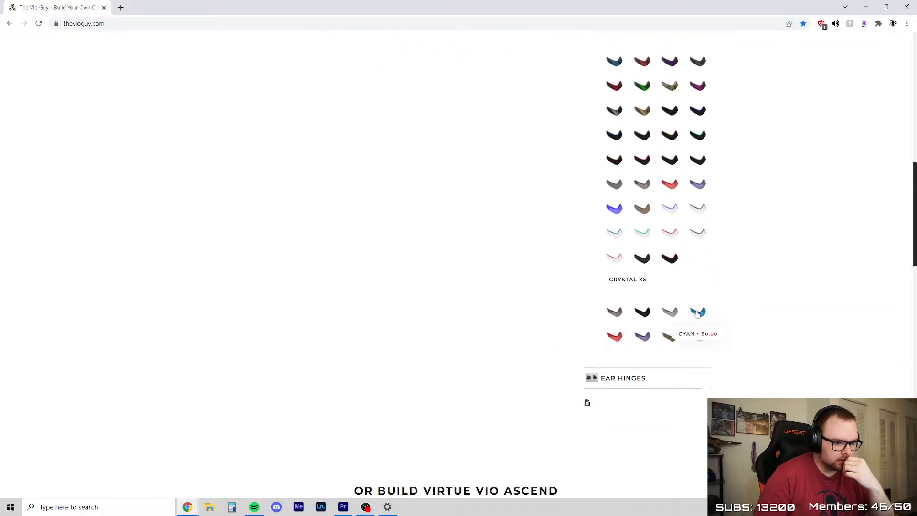
{"action": "scroll", "coordinate": [431, 384], "scroll_direction": "up", "scroll_amount": 7}
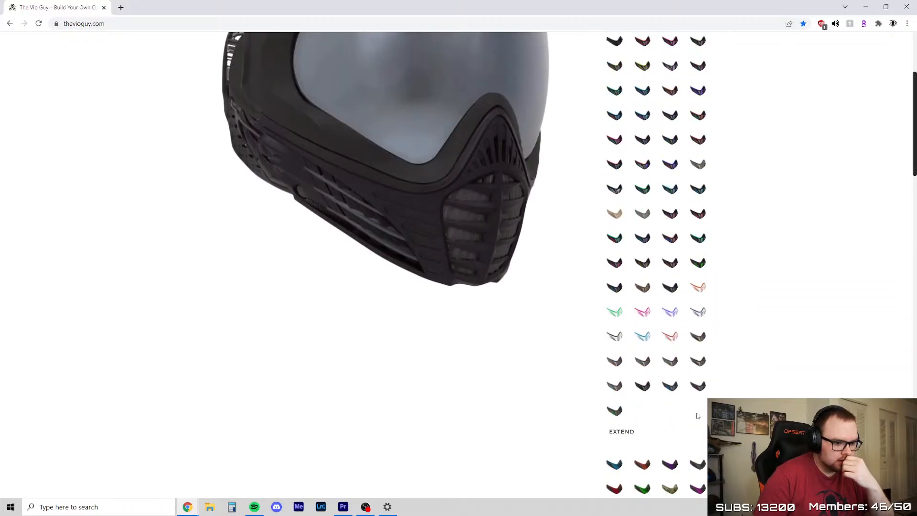
{"action": "scroll", "coordinate": [704, 444], "scroll_direction": "down", "scroll_amount": 2}
{"action": "scroll", "coordinate": [704, 445], "scroll_direction": "down", "scroll_amount": 3}
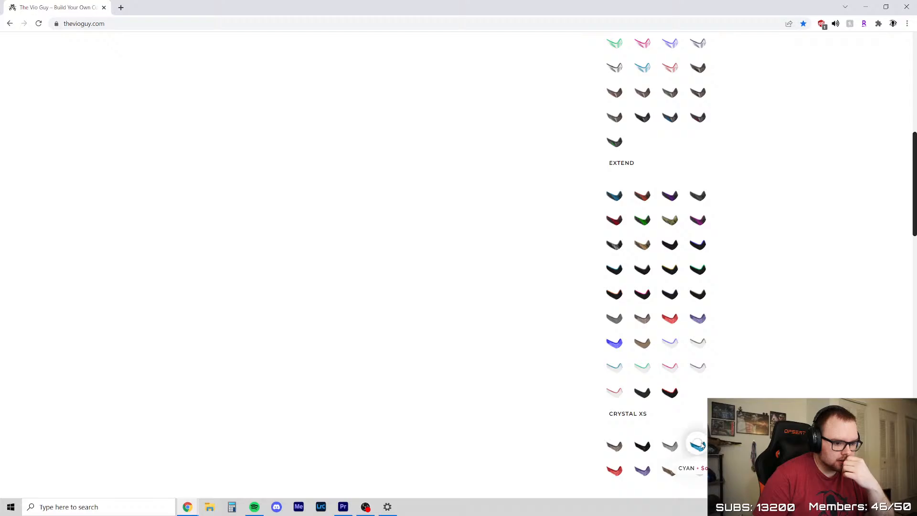
{"action": "scroll", "coordinate": [483, 418], "scroll_direction": "up", "scroll_amount": 6}
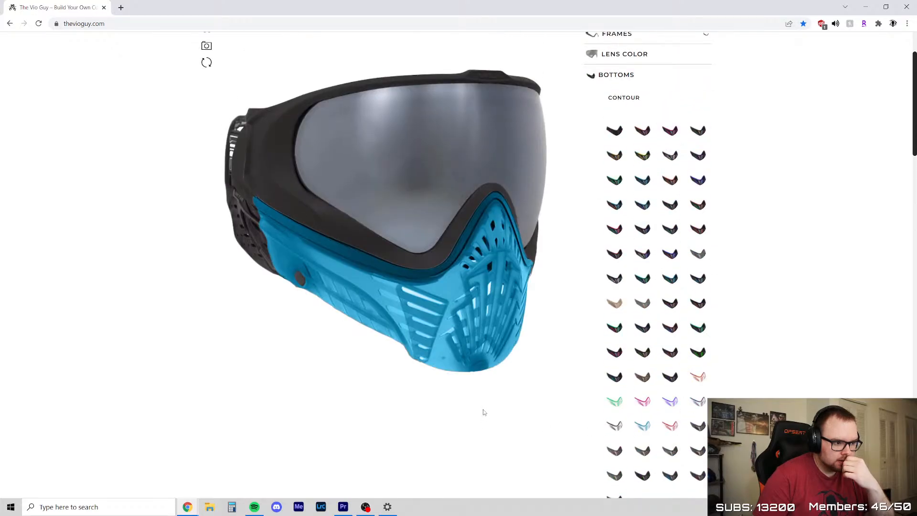
Check the frame colors and fit the mask with the blue lens from the last row of lens colors
{"action": "scroll", "coordinate": [643, 284], "scroll_direction": "up", "scroll_amount": 2}
{"action": "left_click", "coordinate": [634, 123]}
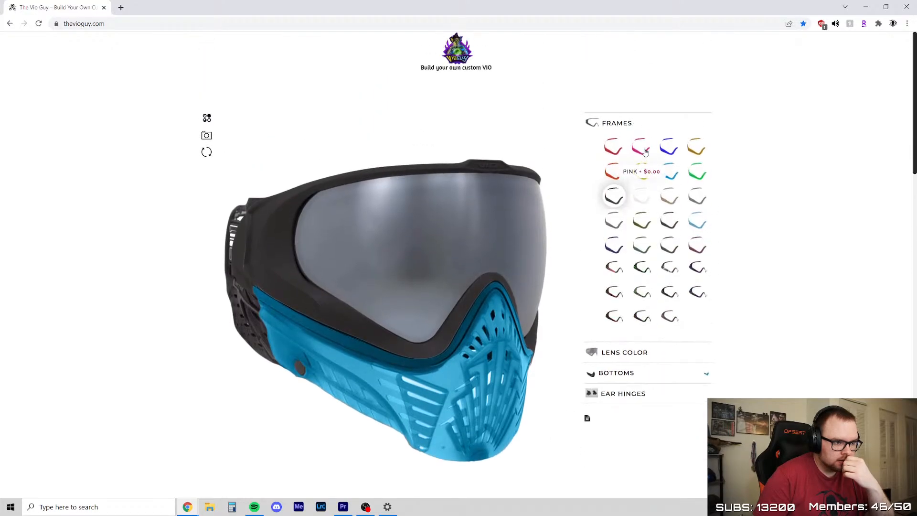
{"action": "left_click", "coordinate": [617, 355]}
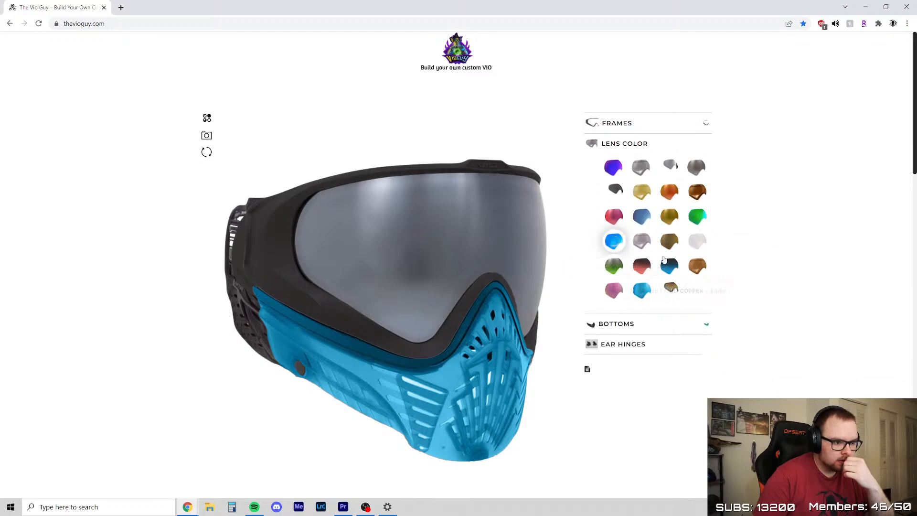
{"action": "left_click", "coordinate": [642, 290]}
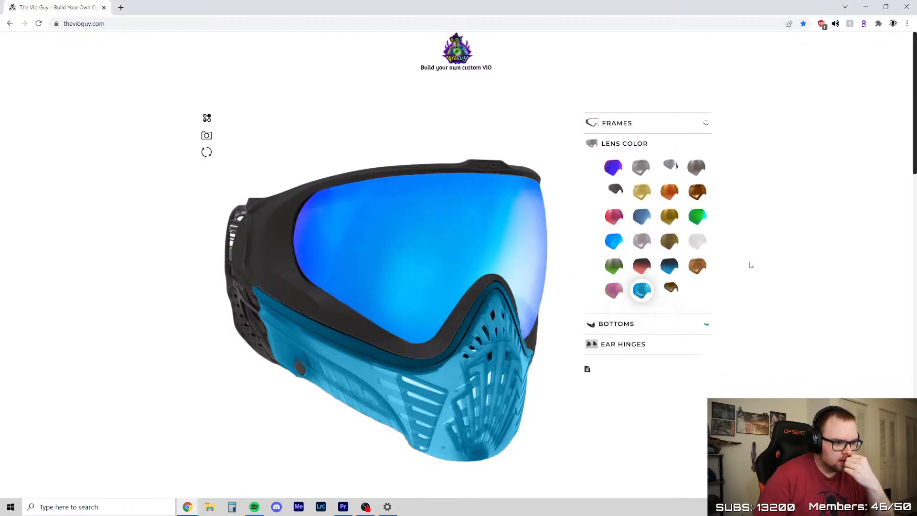
Look through the bottoms again, then preview blue ear hinges on the mask and set them back to black
{"action": "scroll", "coordinate": [750, 265], "scroll_direction": "down", "scroll_amount": 1}
{"action": "left_click", "coordinate": [669, 284]}
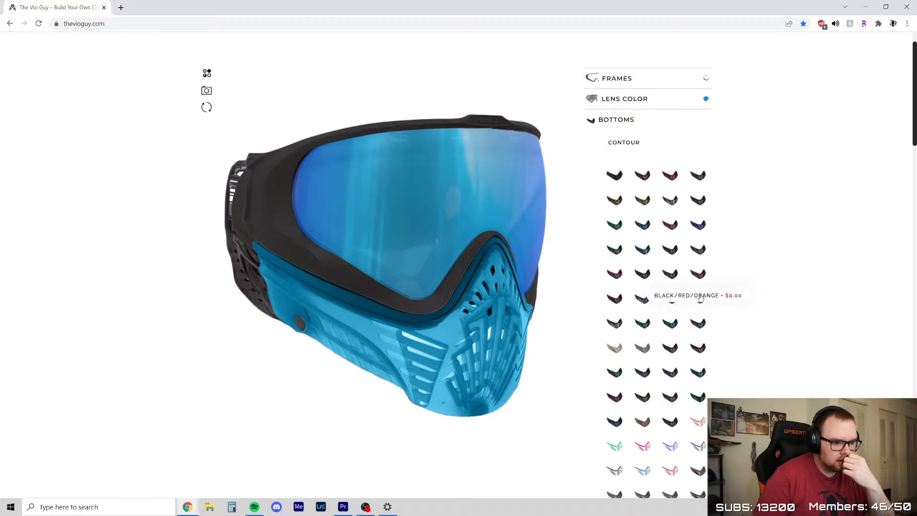
{"action": "scroll", "coordinate": [700, 297], "scroll_direction": "down", "scroll_amount": 10}
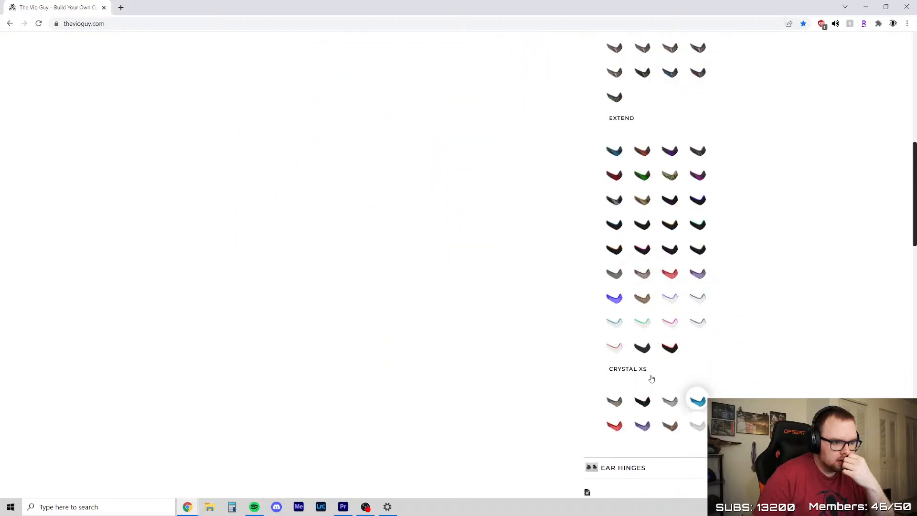
{"action": "scroll", "coordinate": [652, 378], "scroll_direction": "down", "scroll_amount": 1}
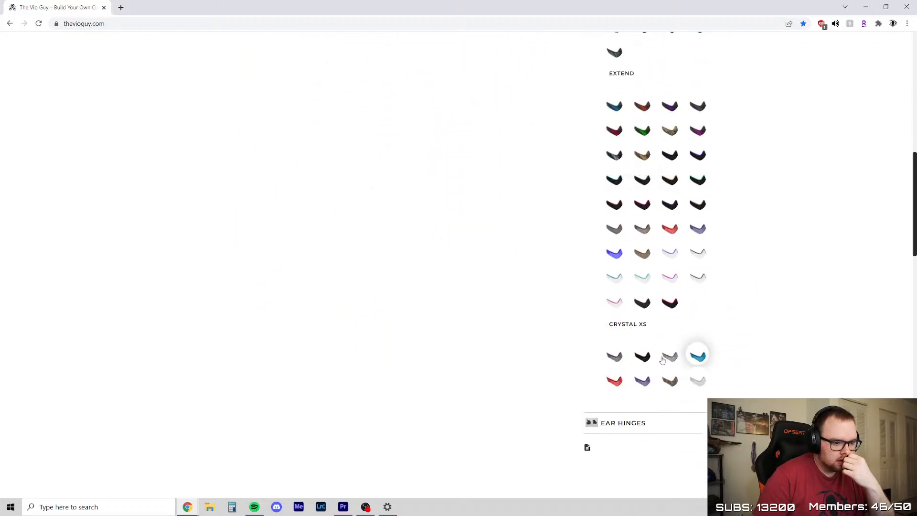
{"action": "left_click", "coordinate": [648, 424]}
{"action": "scroll", "coordinate": [714, 253], "scroll_direction": "up", "scroll_amount": 3}
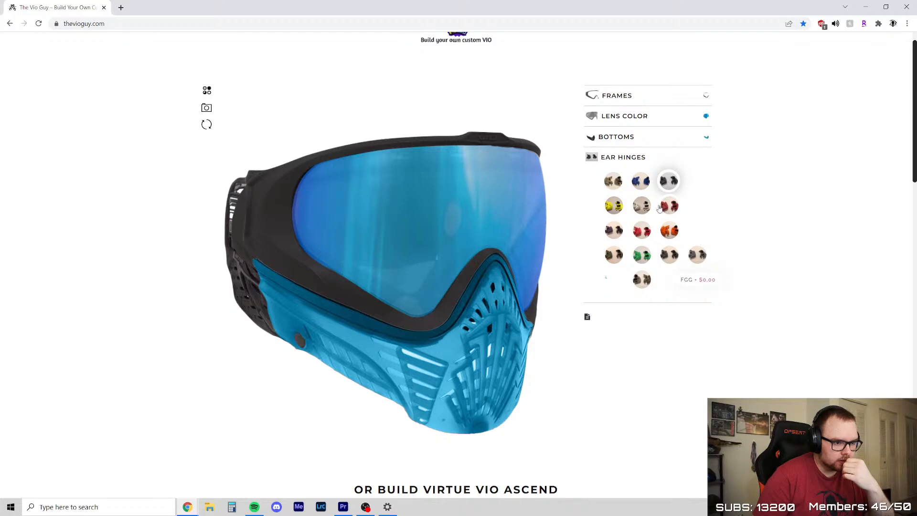
{"action": "left_click", "coordinate": [640, 181]}
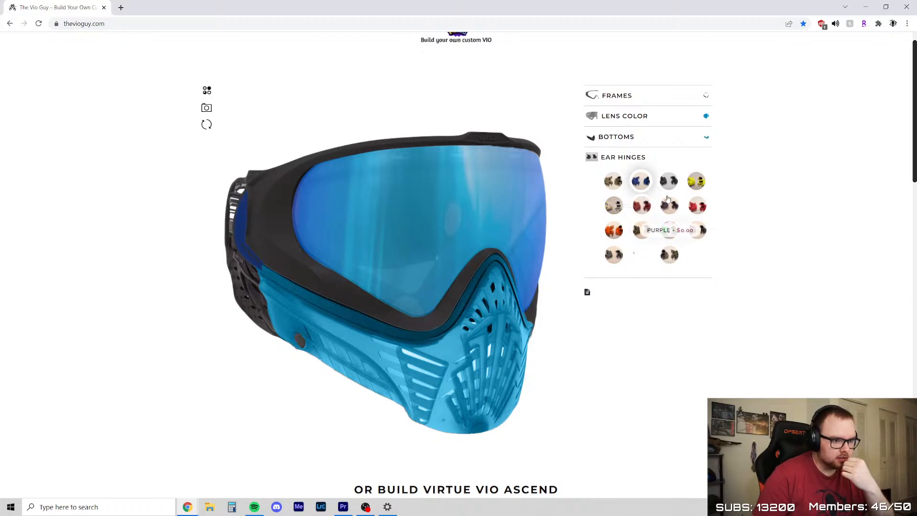
{"action": "left_click", "coordinate": [668, 181]}
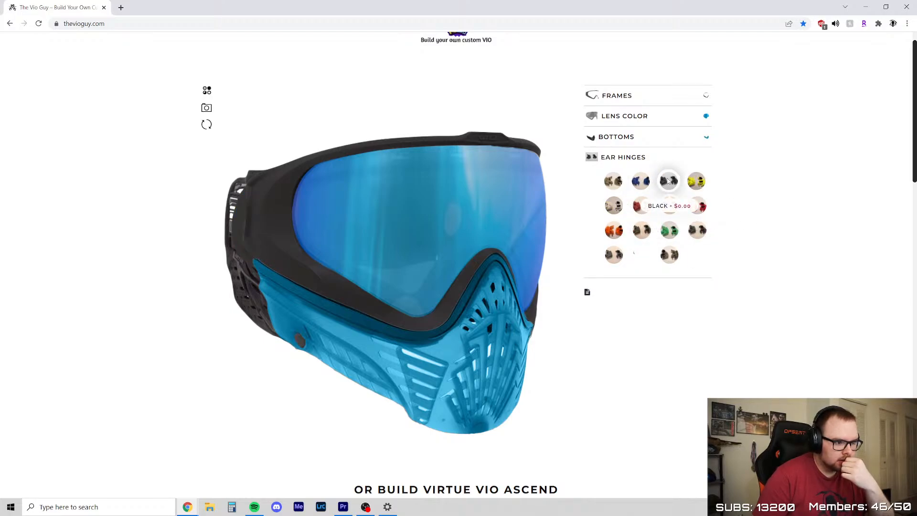
Save a snapshot of the custom mask as a PNG image in the Pictures folder and dismiss the download notice
{"action": "left_click", "coordinate": [206, 108]}
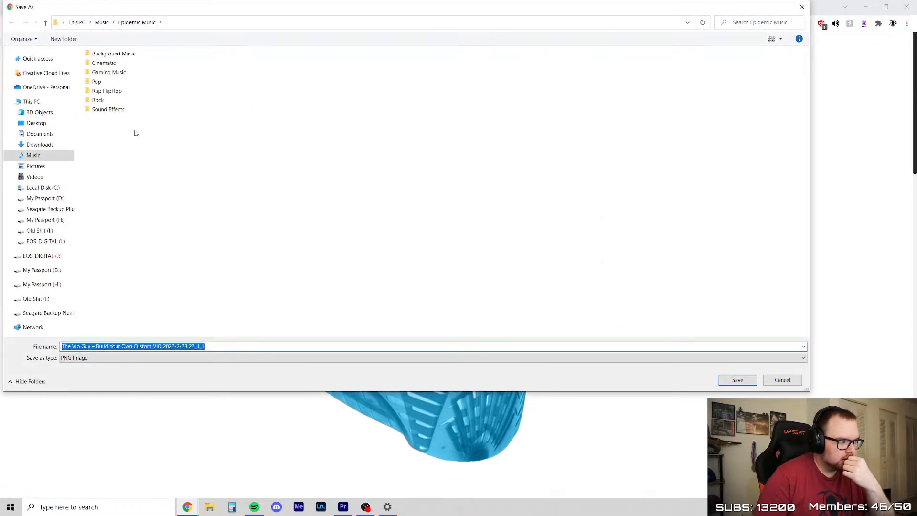
{"action": "left_click", "coordinate": [35, 167]}
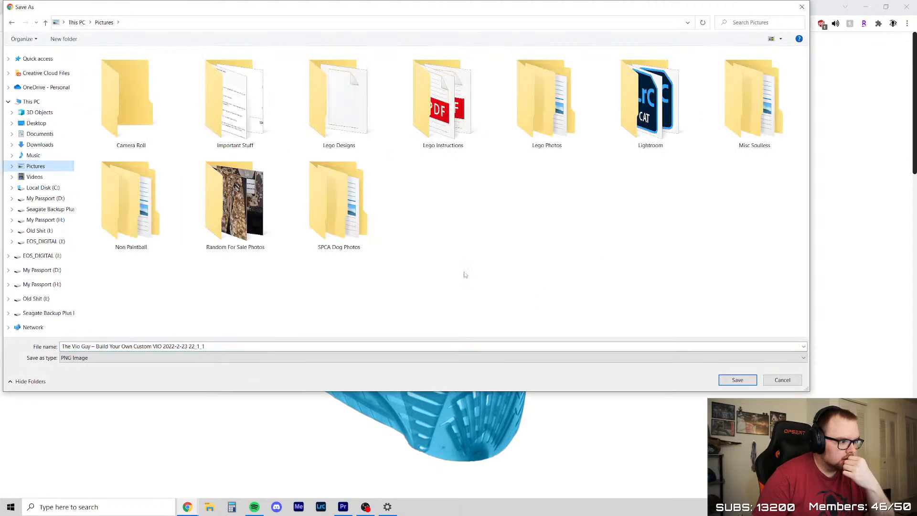
{"action": "left_click", "coordinate": [738, 380]}
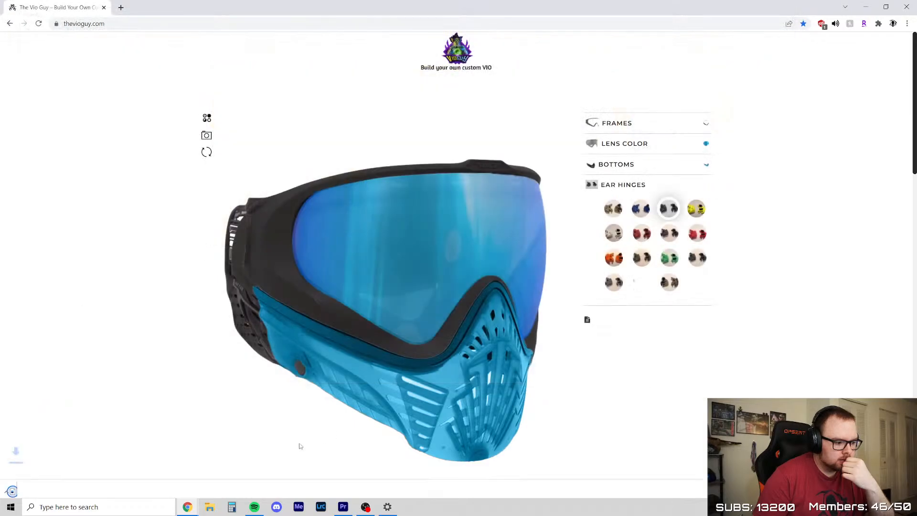
{"action": "left_click", "coordinate": [907, 486]}
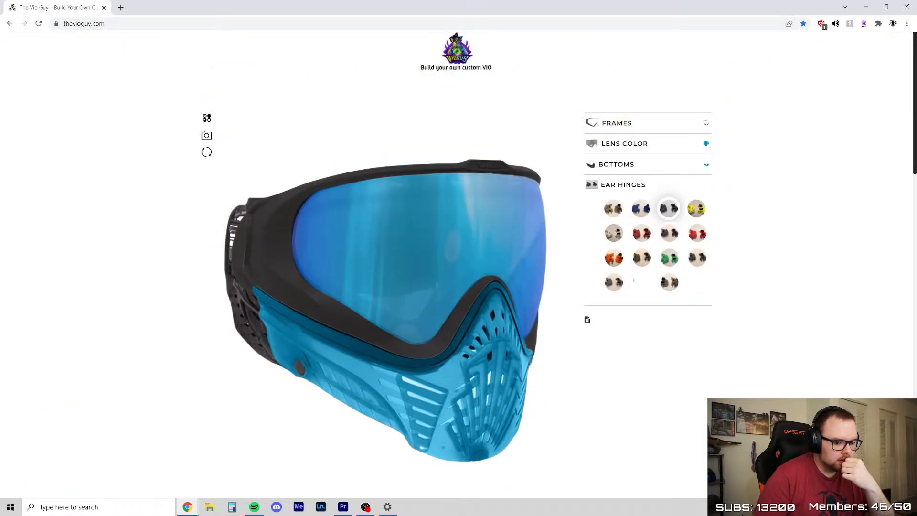
View the saved mask PNG in Photos, close it, and return to the NXL Philly 2021 timeline in Premiere Pro
{"action": "left_click", "coordinate": [209, 507]}
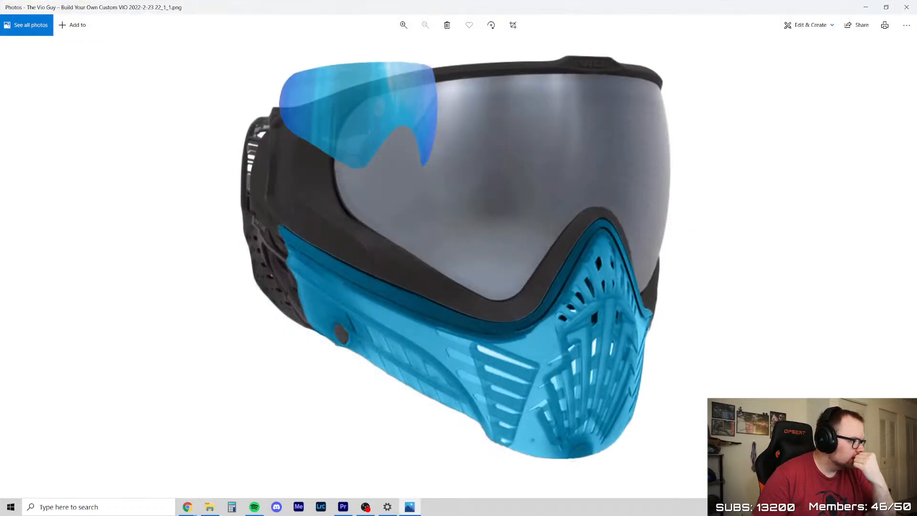
{"action": "left_click", "coordinate": [907, 6]}
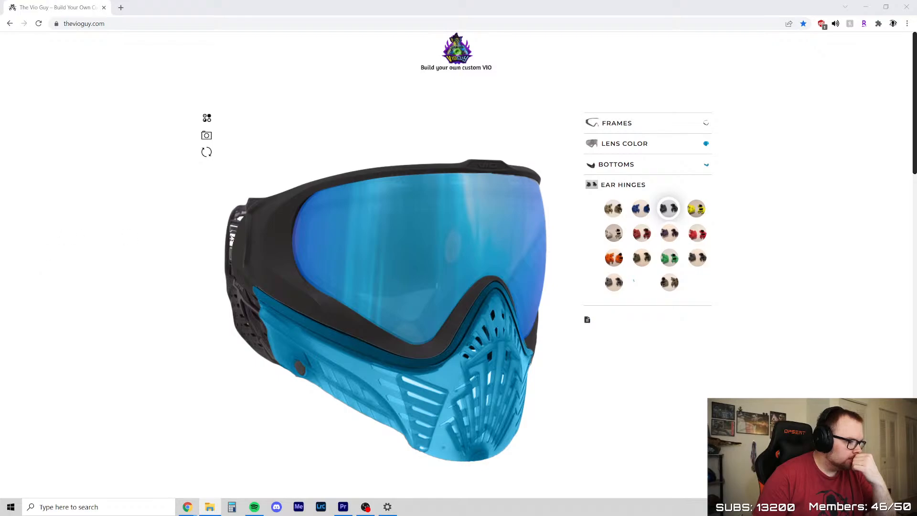
{"action": "scroll", "coordinate": [142, 130], "scroll_direction": "down", "scroll_amount": 1}
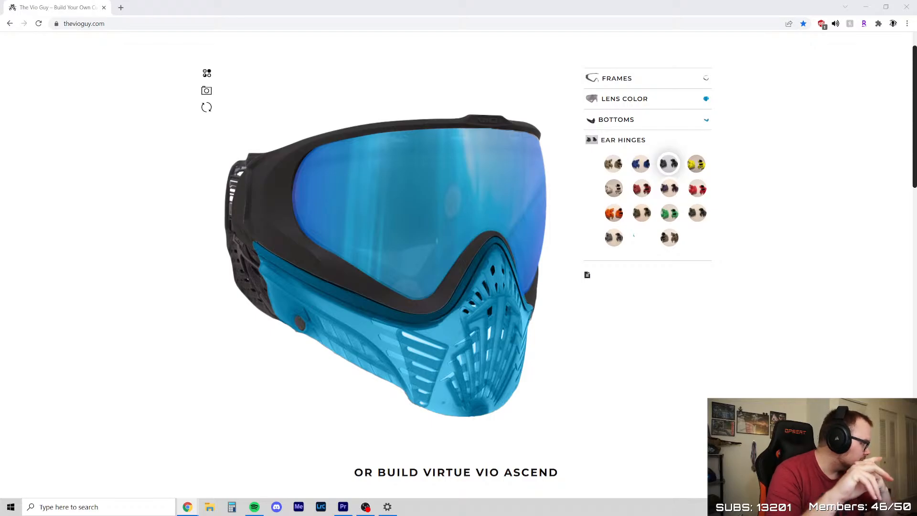
{"action": "key", "text": "alt+Tab"}
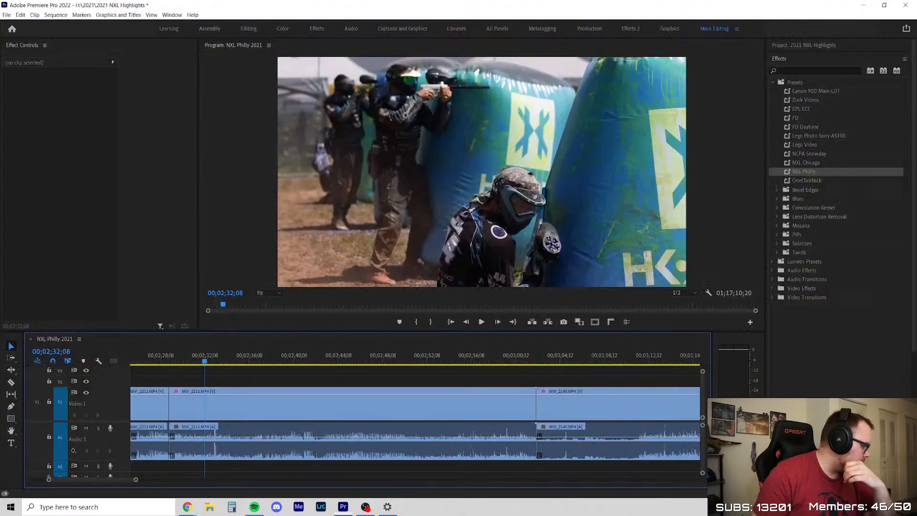
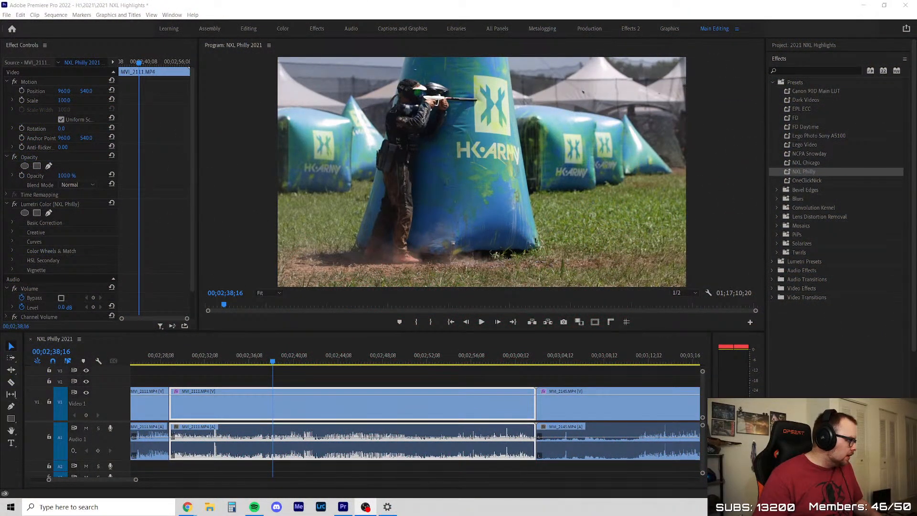
Replay the long MVI_2111 clip from just after its start to about 00;02;41, stop playback, and select the clip
{"action": "left_click", "coordinate": [299, 379]}
{"action": "left_click_drag", "start_coordinate": [203, 359], "coordinate": [191, 360]}
{"action": "left_click", "coordinate": [226, 375]}
{"action": "key", "text": "space"}
{"action": "scroll", "coordinate": [226, 375], "scroll_direction": "down", "scroll_amount": 2}
{"action": "scroll", "coordinate": [225, 374], "scroll_direction": "up", "scroll_amount": 2}
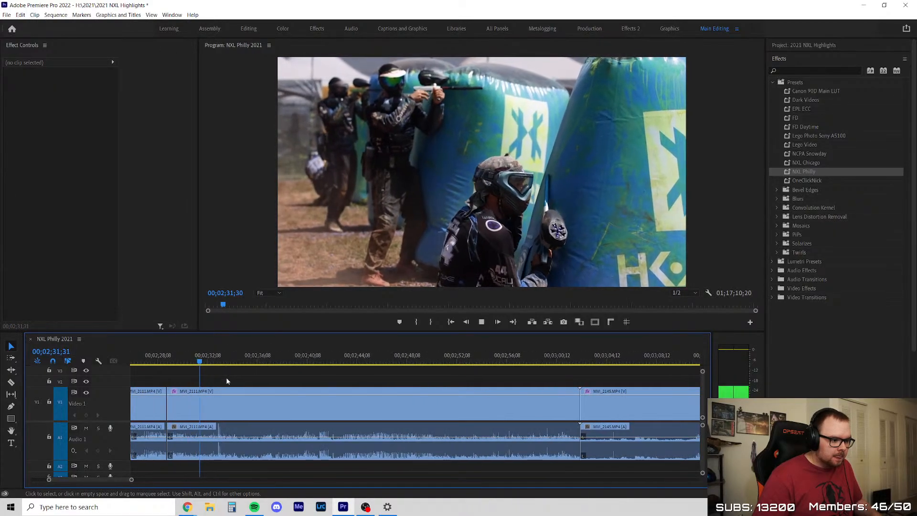
{"action": "scroll", "coordinate": [197, 380], "scroll_direction": "up", "scroll_amount": 1}
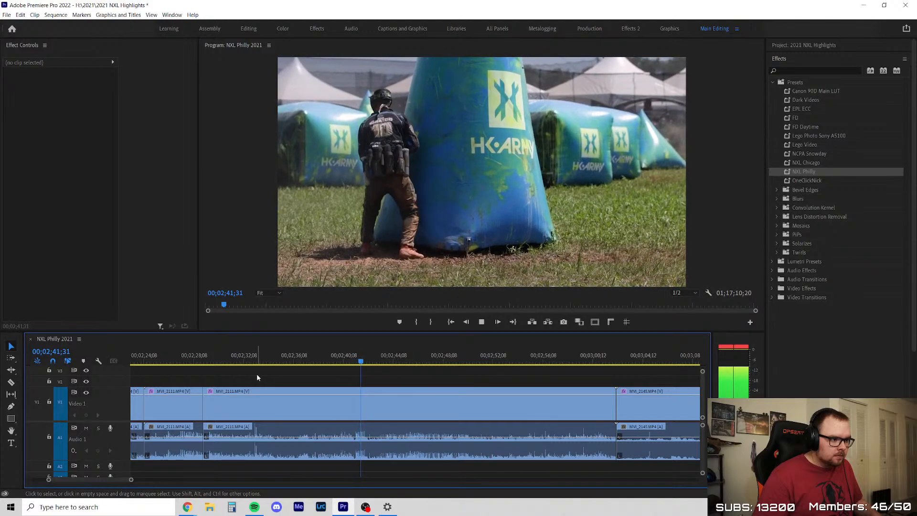
{"action": "left_click", "coordinate": [258, 404]}
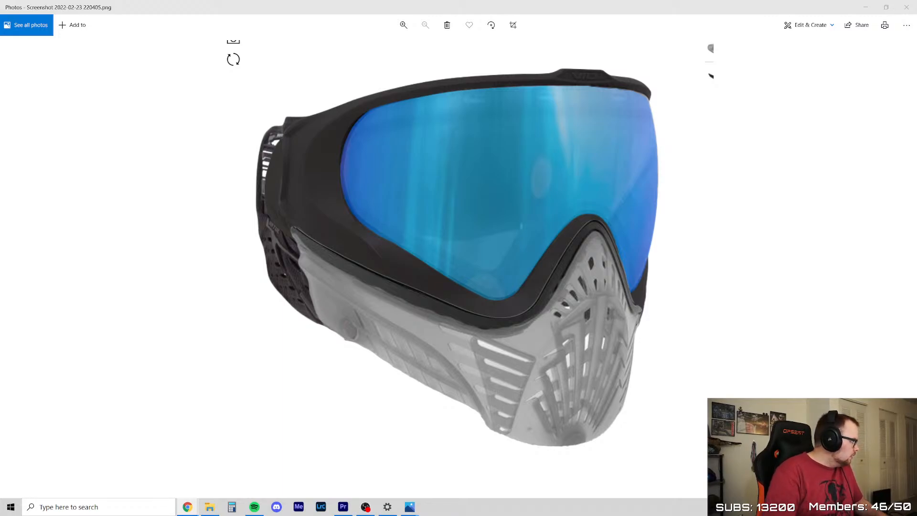
Close the mask builder page, compare the saved clear-bottom and blue-bottom mask screenshots in Photos, and return to Premiere Pro
{"action": "left_click_drag", "start_coordinate": [0, 113], "coordinate": [406, 1]}
{"action": "left_click", "coordinate": [619, 198]}
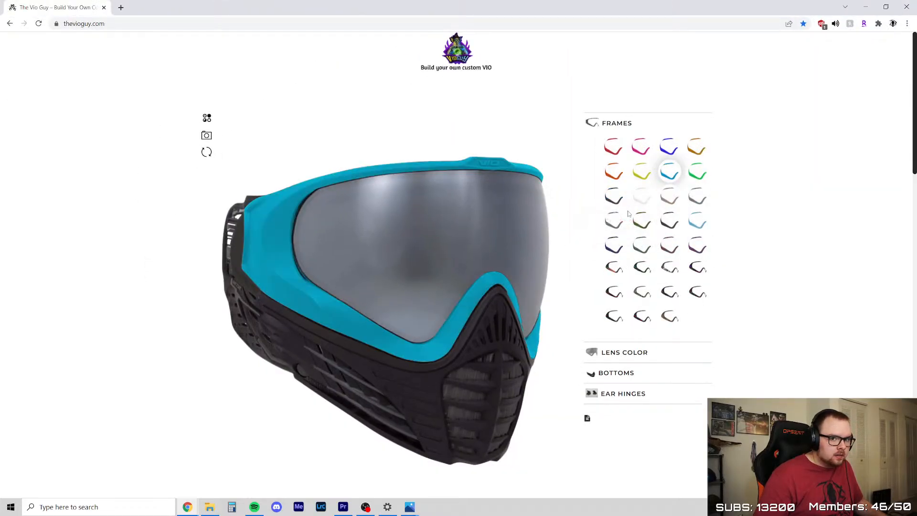
{"action": "left_click", "coordinate": [907, 7]}
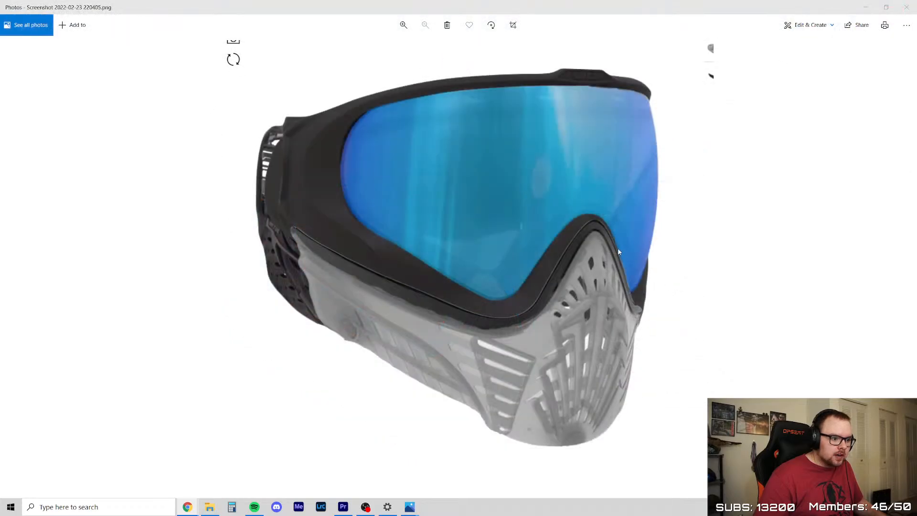
{"action": "left_click", "coordinate": [907, 259]}
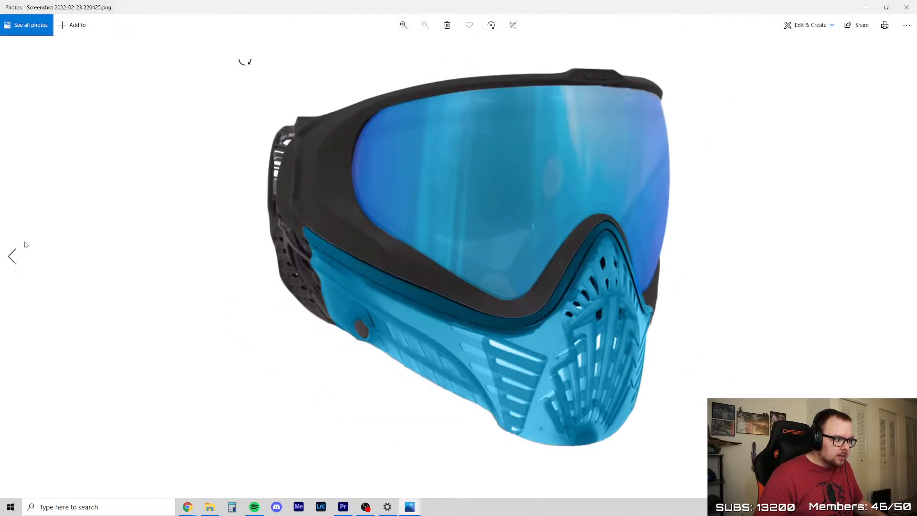
{"action": "left_click", "coordinate": [11, 258]}
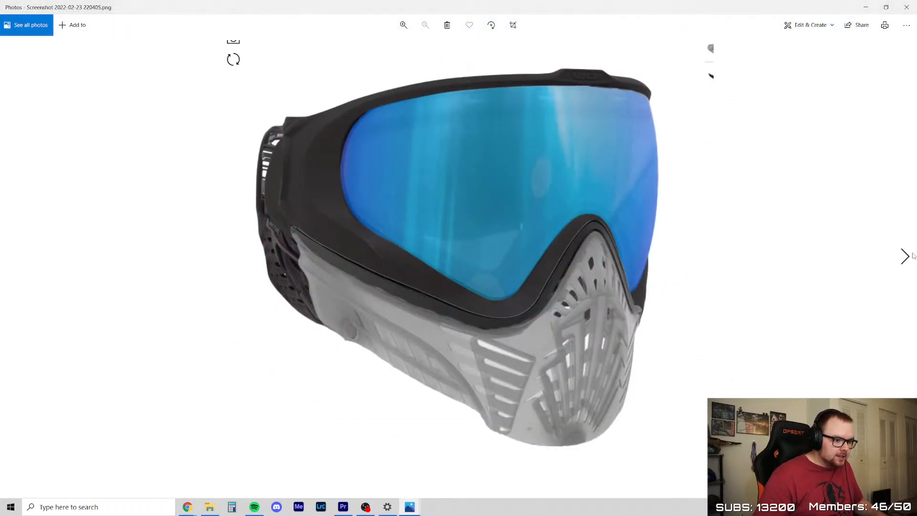
{"action": "left_click", "coordinate": [907, 256]}
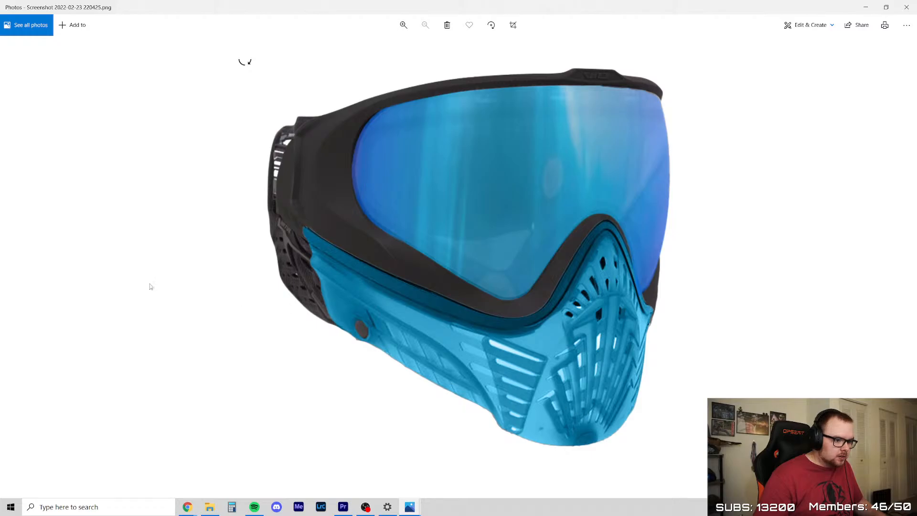
{"action": "left_click", "coordinate": [12, 258]}
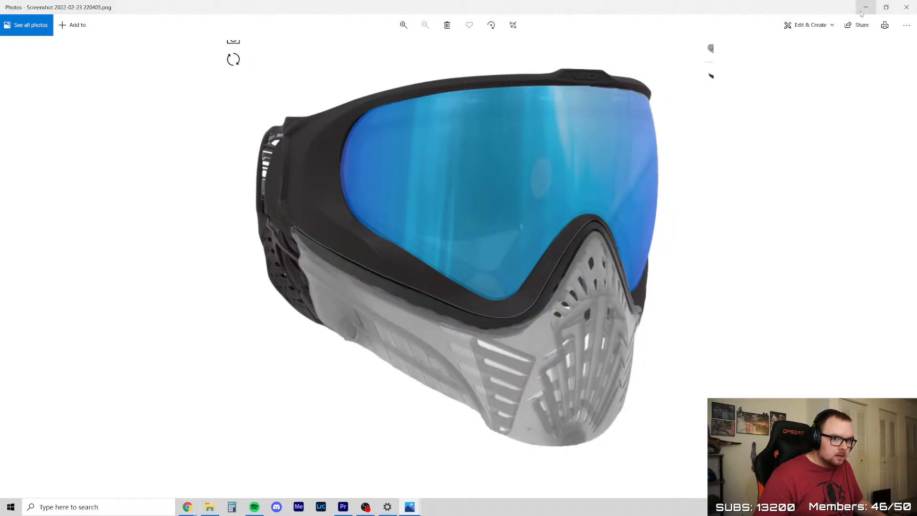
{"action": "key", "text": "Right"}
{"action": "left_click", "coordinate": [913, 5]}
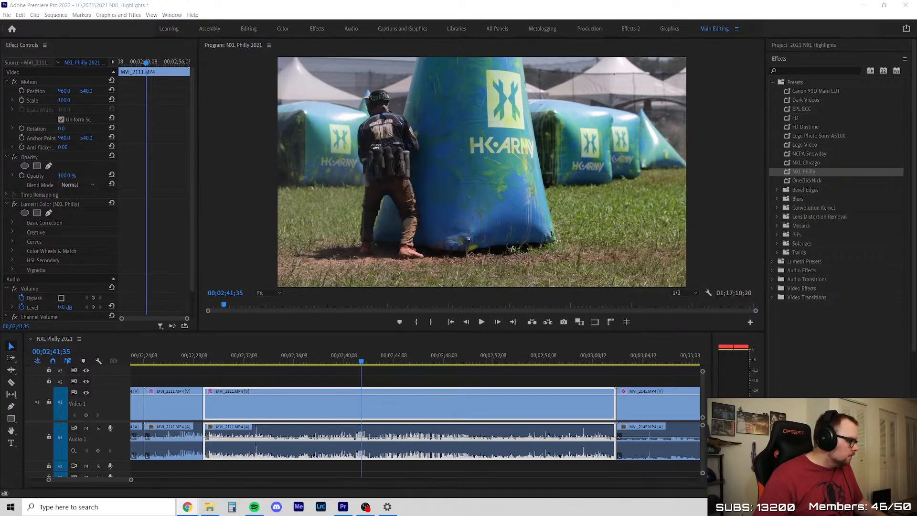
Slightly shrink the timeline area and play the long MVI_2111 clip on from 00;02;41;35 to about 00;02;45
{"action": "left_click", "coordinate": [221, 379]}
{"action": "scroll", "coordinate": [217, 380], "scroll_direction": "down", "scroll_amount": 2}
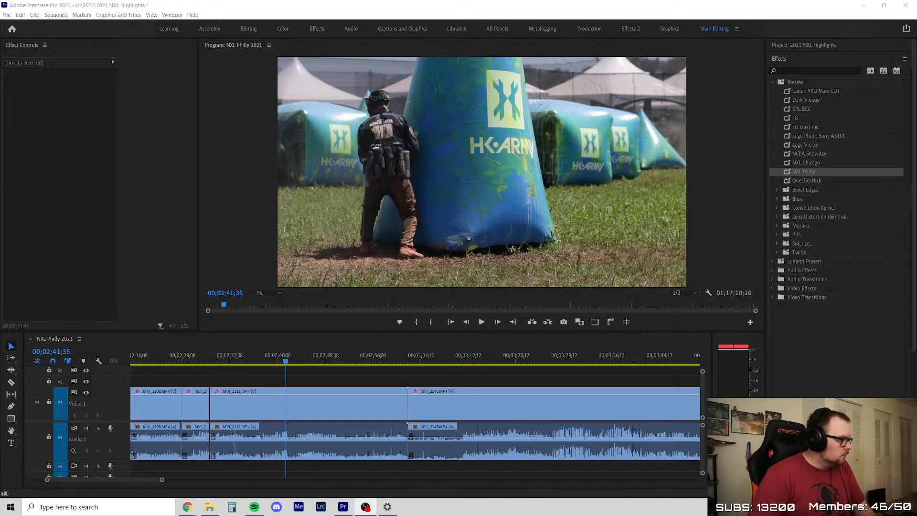
{"action": "left_click_drag", "start_coordinate": [359, 334], "coordinate": [359, 338]}
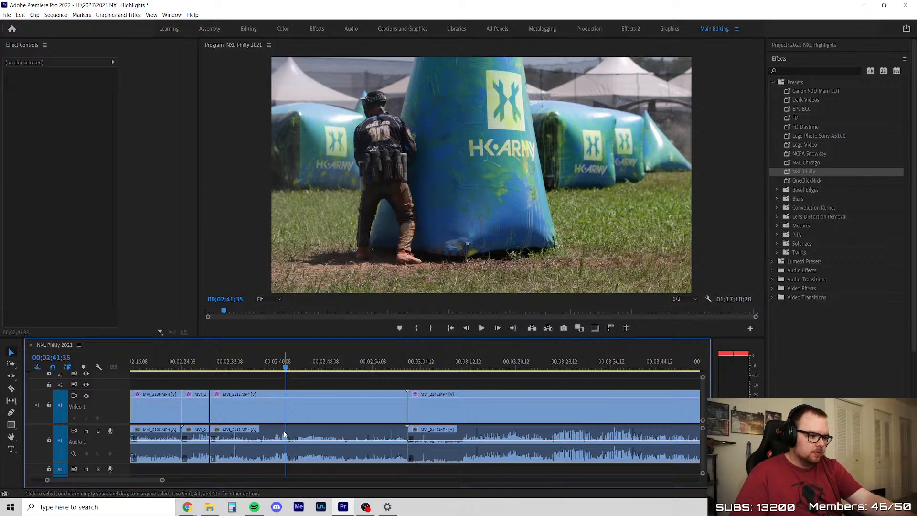
{"action": "key", "text": "space"}
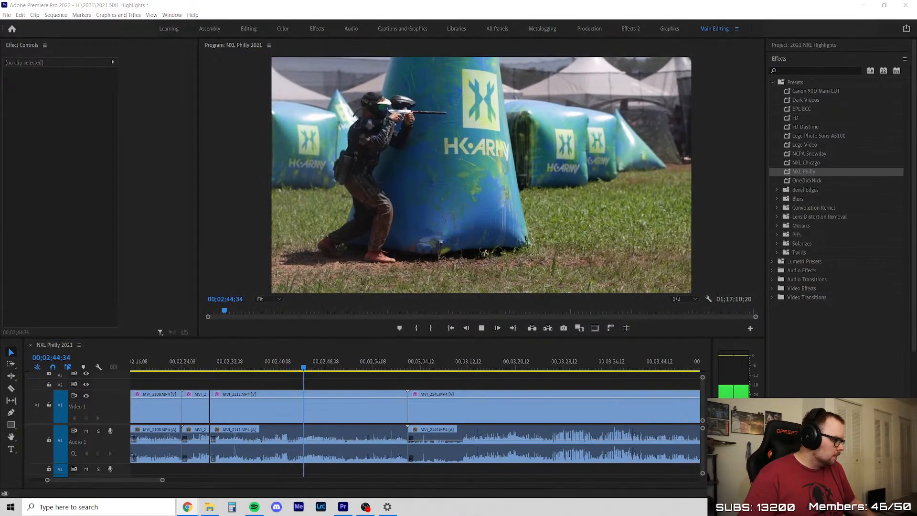
{"action": "left_click", "coordinate": [276, 391]}
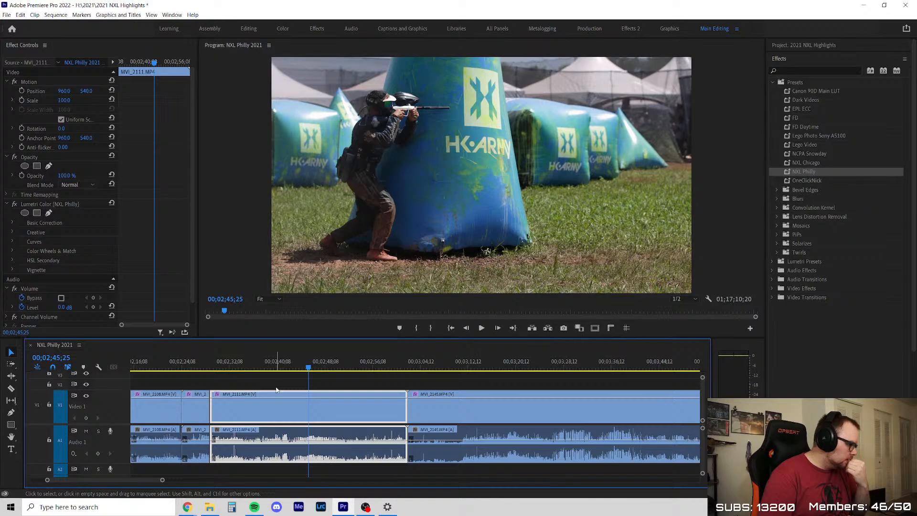
{"action": "key", "text": "alt+Tab"}
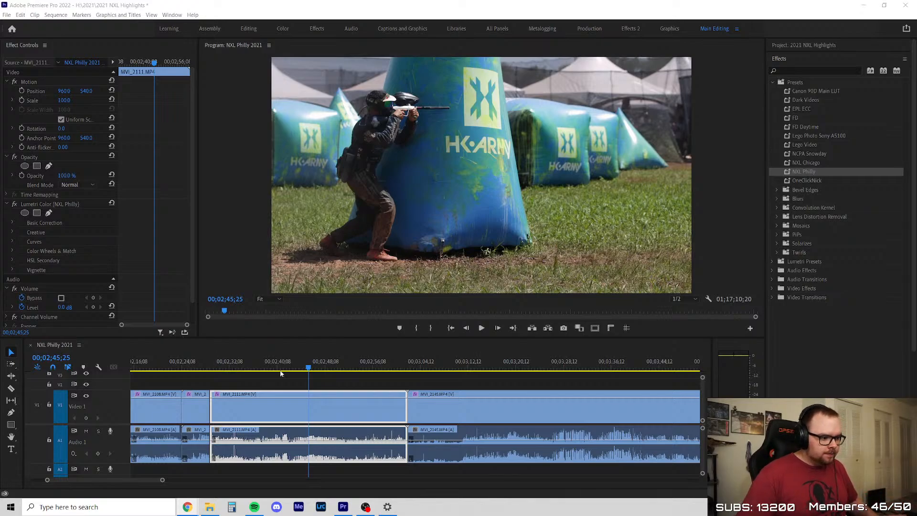
Play the long MVI_2111 clip again from its beginning to review the opening action
{"action": "left_click", "coordinate": [223, 366]}
{"action": "left_click", "coordinate": [238, 385]}
{"action": "scroll", "coordinate": [221, 390], "scroll_direction": "up", "scroll_amount": 3}
{"action": "left_click", "coordinate": [221, 400]}
{"action": "left_click", "coordinate": [209, 366]}
{"action": "left_click", "coordinate": [248, 381]}
{"action": "key", "text": "space"}
{"action": "scroll", "coordinate": [249, 381], "scroll_direction": "down", "scroll_amount": 1}
{"action": "scroll", "coordinate": [249, 381], "scroll_direction": "down", "scroll_amount": 3}
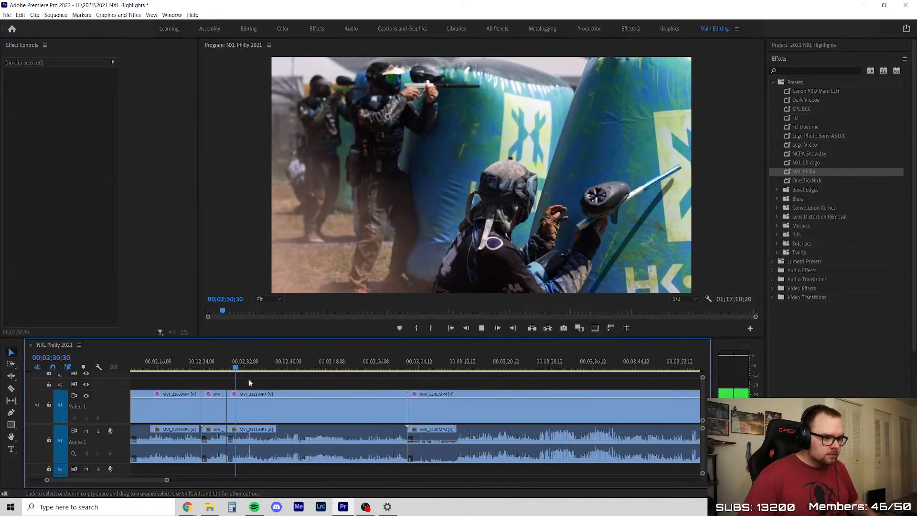
Replay the cut between the two MVI_2111 clips from about 00;02;28 and cue the playhead just after it
{"action": "scroll", "coordinate": [221, 379], "scroll_direction": "up", "scroll_amount": 3}
{"action": "left_click", "coordinate": [279, 397]}
{"action": "left_click", "coordinate": [229, 366]}
{"action": "left_click", "coordinate": [262, 377]}
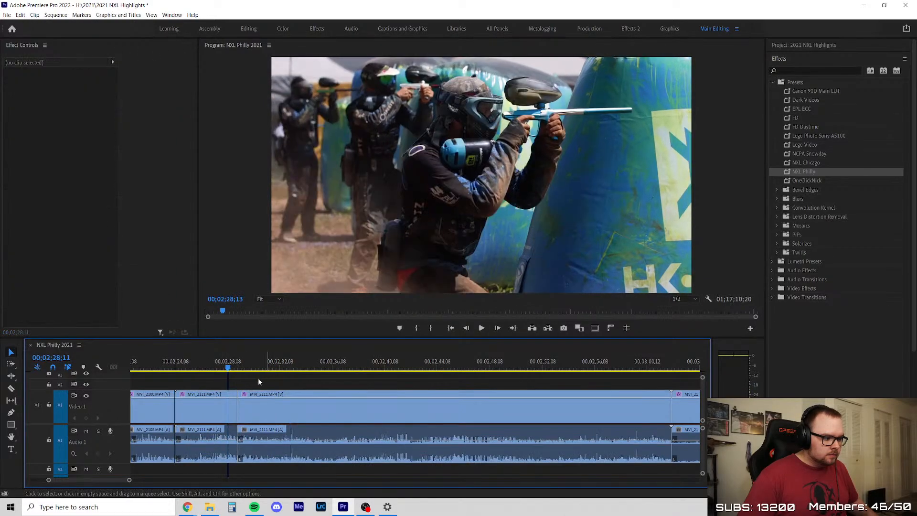
{"action": "scroll", "coordinate": [262, 378], "scroll_direction": "up", "scroll_amount": 3}
{"action": "key", "text": "space"}
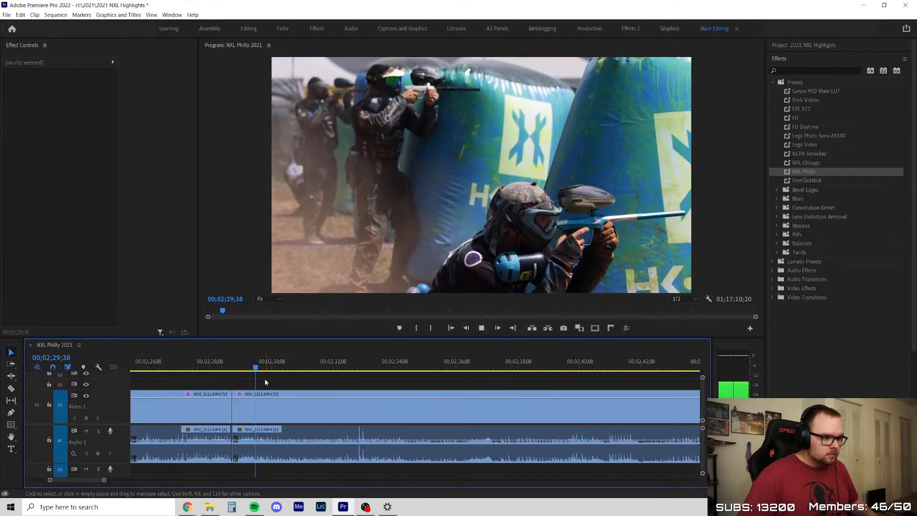
{"action": "left_click", "coordinate": [291, 392]}
{"action": "key", "text": "space"}
{"action": "left_click", "coordinate": [292, 388]}
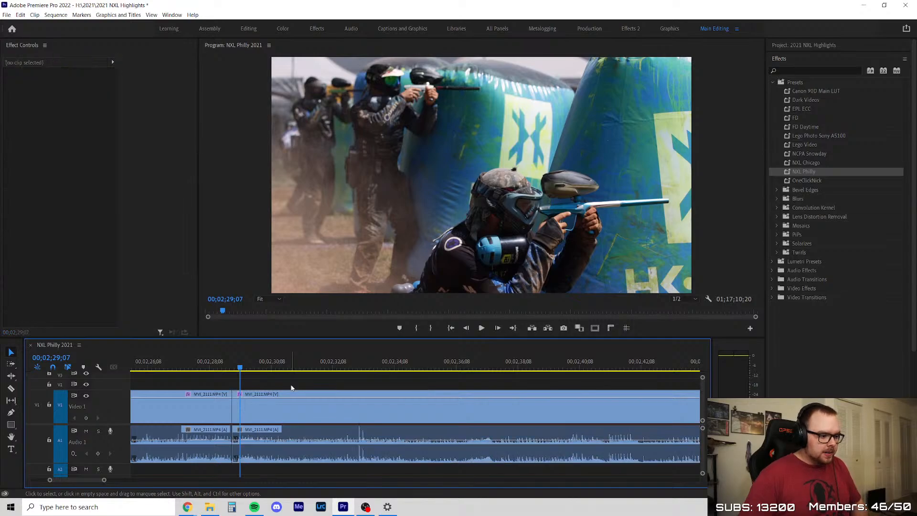
Select the long MVI_2111 clip and step frame by frame through the shooting action to 00;02;29;40
{"action": "key", "text": "d"}
{"action": "key", "text": "shift+Right"}
{"action": "key", "text": "shift+Right"}
{"action": "key", "text": "shift+Right"}
{"action": "key", "text": "shift+Right"}
{"action": "key", "text": "shift+Right"}
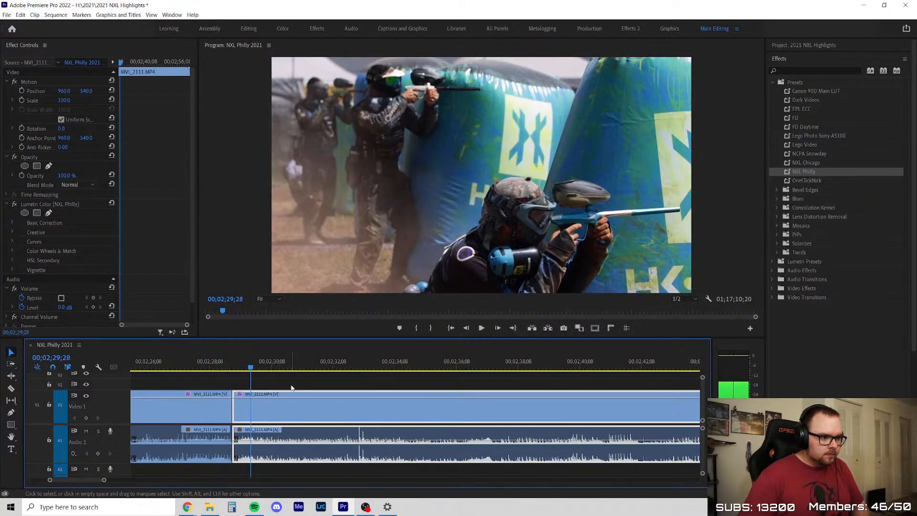
{"action": "key", "text": "Right"}
{"action": "key", "text": "Right"}
{"action": "key", "text": "Right"}
{"action": "key", "text": "Right"}
{"action": "key", "text": "Right"}
{"action": "key", "text": "shift+Right"}
{"action": "key", "text": "shift+Right"}
{"action": "key", "text": "Left"}
{"action": "key", "text": "Left"}
{"action": "key", "text": "Left"}
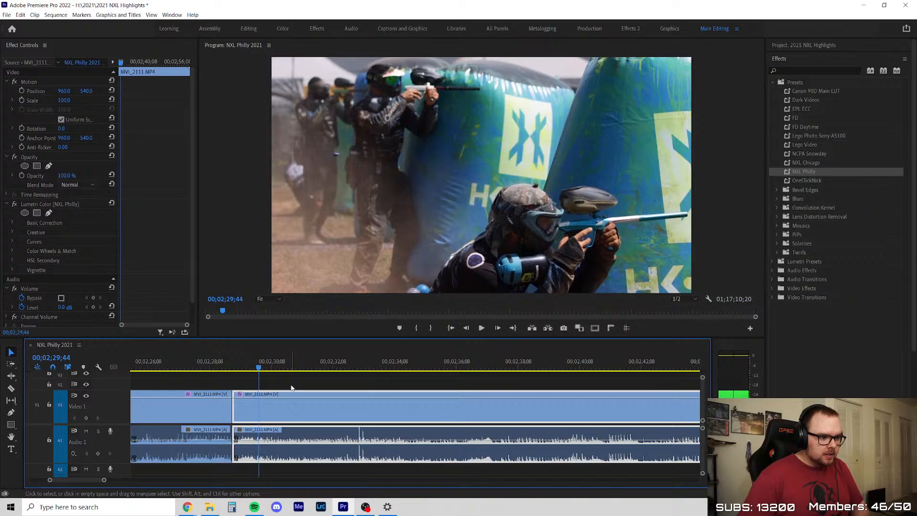
{"action": "key", "text": "Left"}
{"action": "key", "text": "Left"}
{"action": "key", "text": "Left"}
{"action": "key", "text": "Left"}
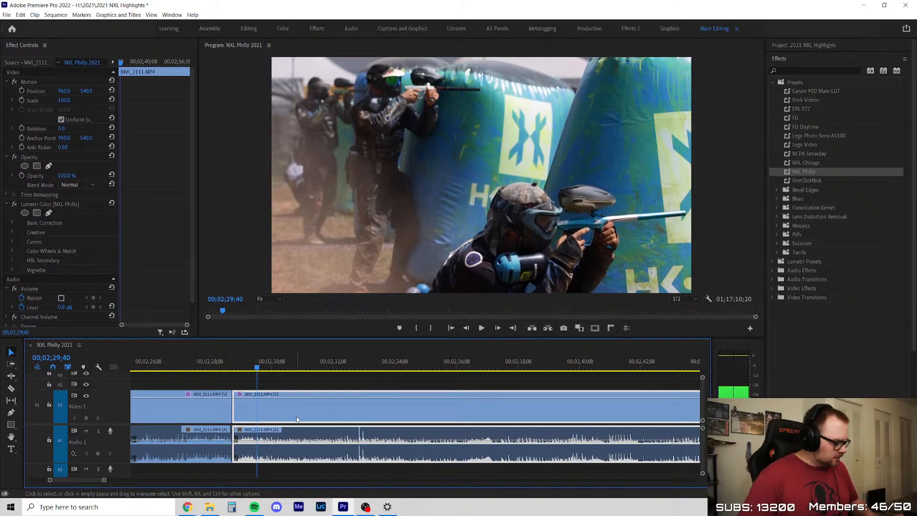
Try slowing the long MVI_2111 clip to 50% speed, preview it, and undo the speed change
{"action": "key", "text": "ctrl+r"}
{"action": "type", "text": "5"}
{"action": "key", "text": "Return"}
{"action": "left_click", "coordinate": [244, 360]}
{"action": "key", "text": "space"}
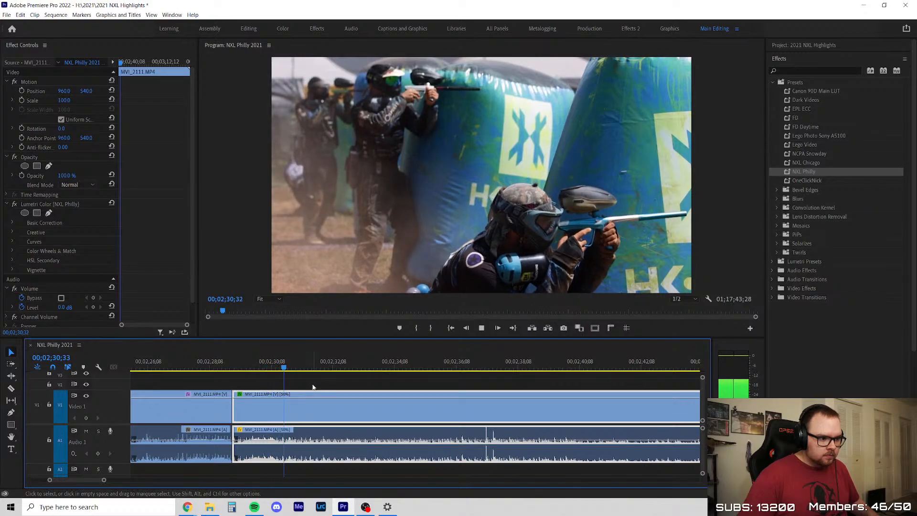
{"action": "key", "text": "ctrl+z"}
Review the opening of the long MVI_2111 clip at normal speed, playing it through to about 00;02;34
{"action": "left_click", "coordinate": [291, 375]}
{"action": "key", "text": "space"}
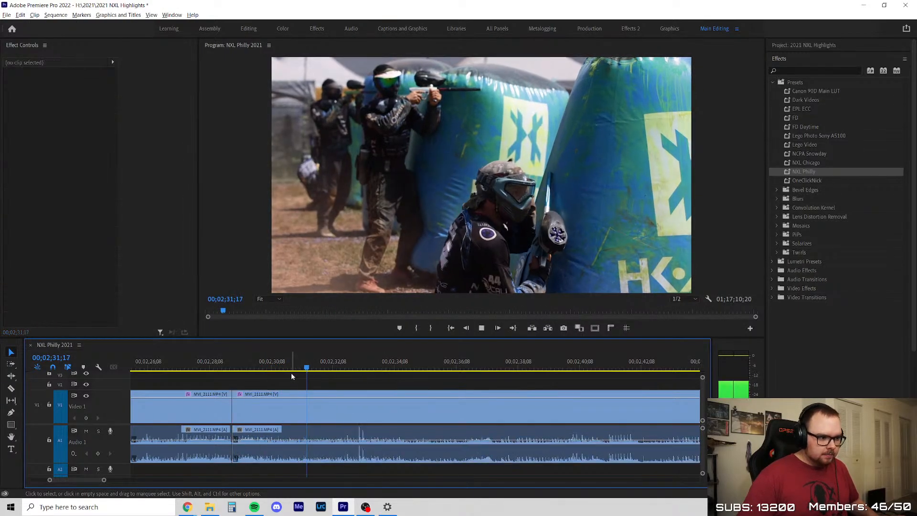
{"action": "key", "text": "minus"}
{"action": "key", "text": "minus"}
{"action": "key", "text": "minus"}
{"action": "key", "text": "space"}
{"action": "left_click", "coordinate": [260, 364]}
{"action": "scroll", "coordinate": [284, 384], "scroll_direction": "up", "scroll_amount": 2}
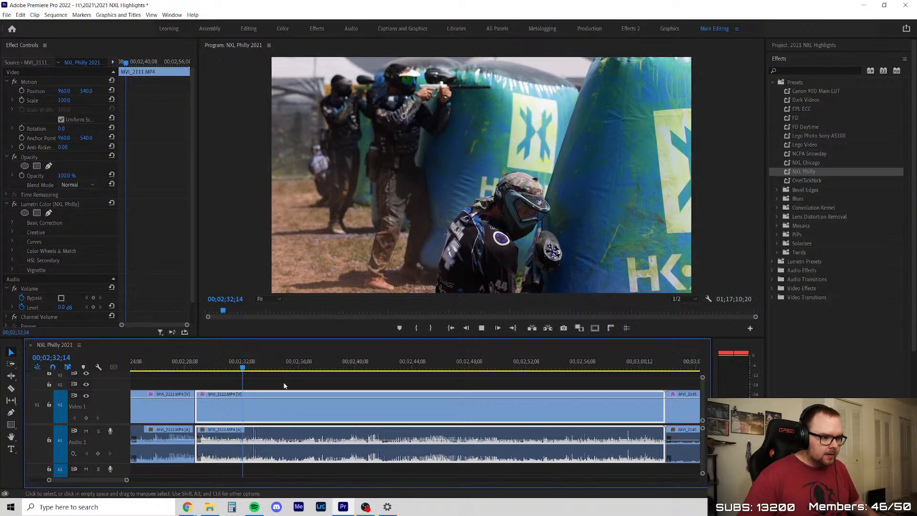
{"action": "key", "text": "space"}
{"action": "scroll", "coordinate": [287, 382], "scroll_direction": "down", "scroll_amount": 2}
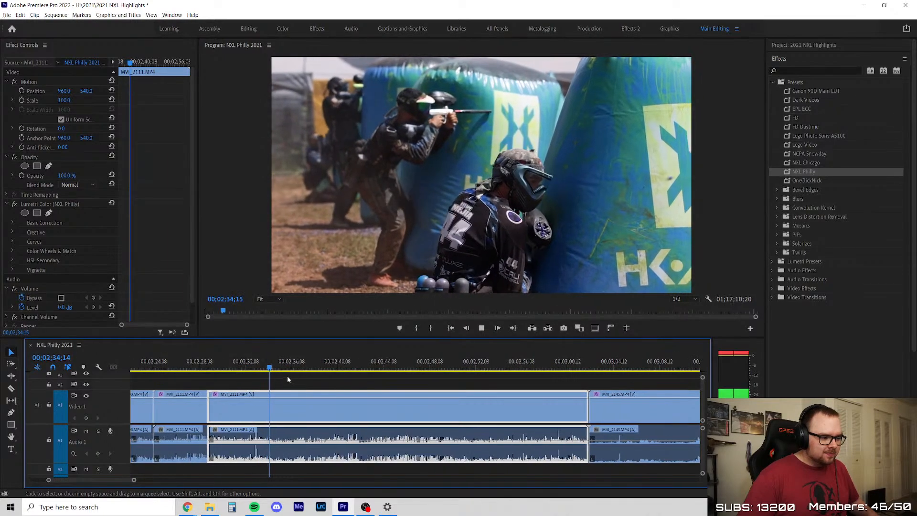
Watch the MVI_2111 camera pan to the player at the HK Army bunker and cue the playhead at 00;02;39;56
{"action": "left_click", "coordinate": [290, 367]}
{"action": "left_click", "coordinate": [275, 367]}
{"action": "left_click", "coordinate": [305, 386]}
{"action": "key", "text": "space"}
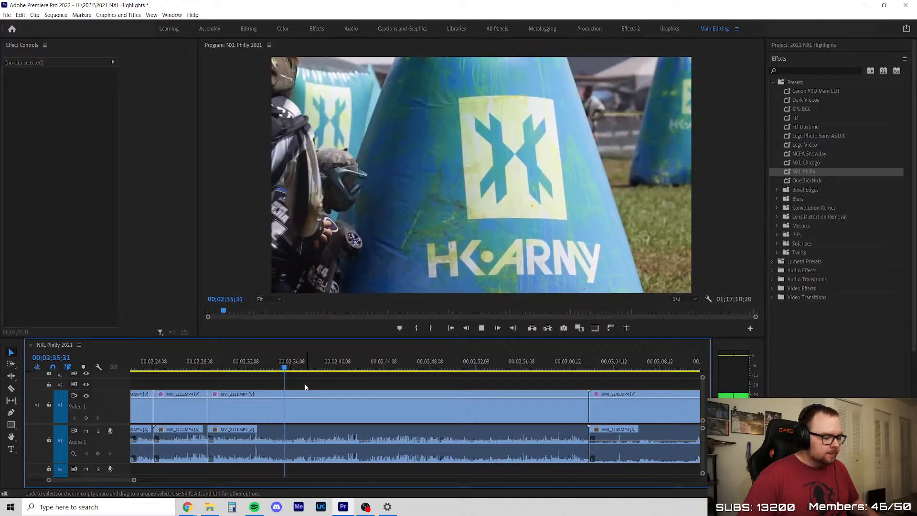
{"action": "left_click", "coordinate": [307, 401]}
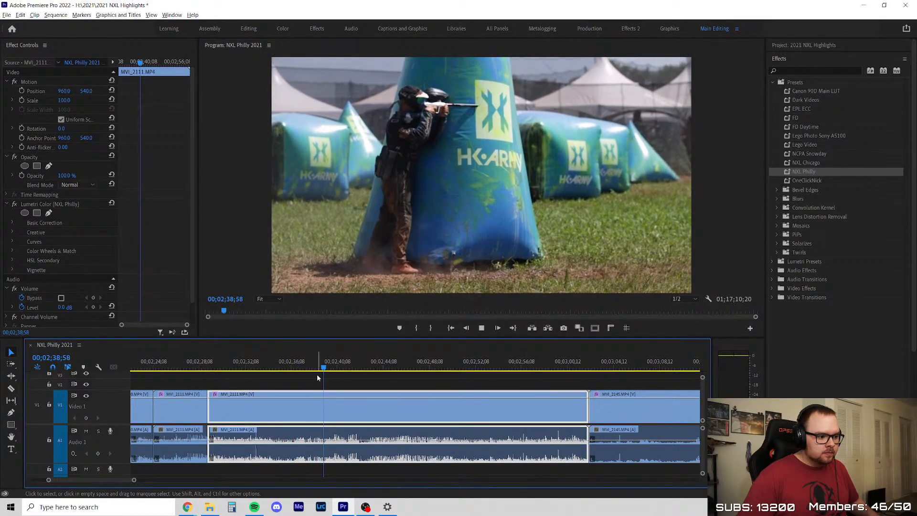
{"action": "scroll", "coordinate": [421, 386], "scroll_direction": "up", "scroll_amount": 1}
{"action": "key", "text": "space"}
{"action": "left_click", "coordinate": [326, 362]}
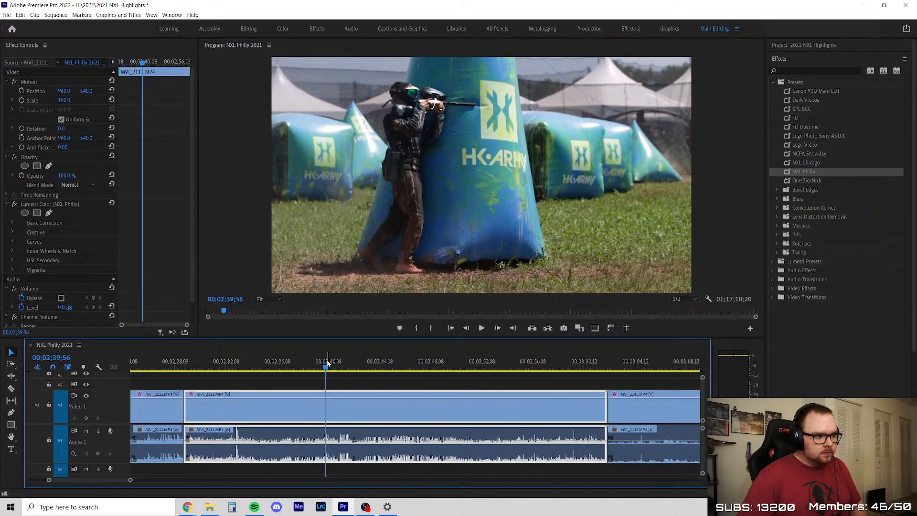
Step back and forth frame by frame around 00;02;39;56 to examine the bunker player's shot, and resume playback
{"action": "key", "text": "Left"}
{"action": "key", "text": "Left"}
{"action": "key", "text": "Left"}
{"action": "key", "text": "Left"}
{"action": "key", "text": "Left"}
{"action": "key", "text": "Left"}
{"action": "key", "text": "Left"}
{"action": "key", "text": "Left"}
{"action": "key", "text": "Left"}
{"action": "key", "text": "Left"}
{"action": "key", "text": "Left"}
{"action": "key", "text": "Left"}
{"action": "key", "text": "Left"}
{"action": "key", "text": "Right"}
{"action": "key", "text": "Right"}
{"action": "key", "text": "Right"}
{"action": "key", "text": "space"}
Skip ahead in the MVI_2111 clip and play its closing section past 00;02;53 to review player 44's action
{"action": "scroll", "coordinate": [293, 400], "scroll_direction": "down", "scroll_amount": 3}
{"action": "scroll", "coordinate": [348, 381], "scroll_direction": "up", "scroll_amount": 3}
{"action": "left_click_drag", "start_coordinate": [272, 365], "coordinate": [427, 382]}
{"action": "key", "text": "space"}
{"action": "scroll", "coordinate": [497, 403], "scroll_direction": "up", "scroll_amount": 3}
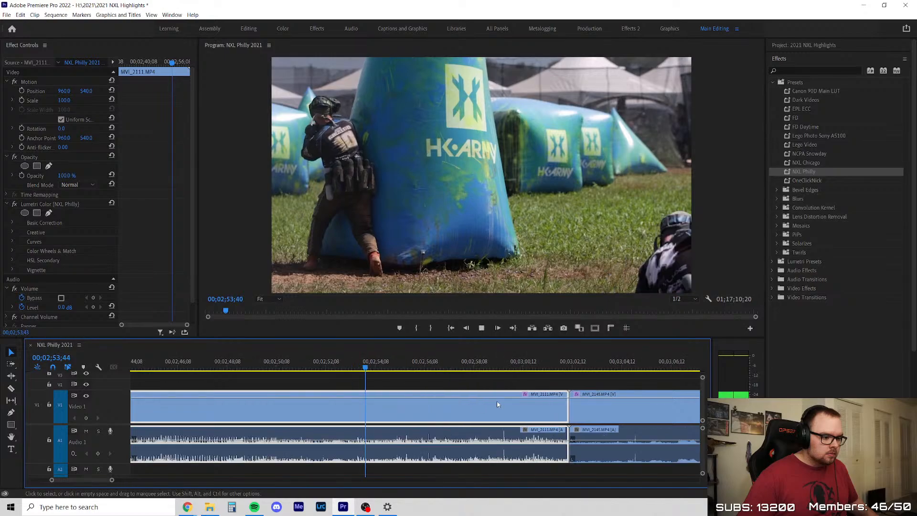
{"action": "key", "text": "space"}
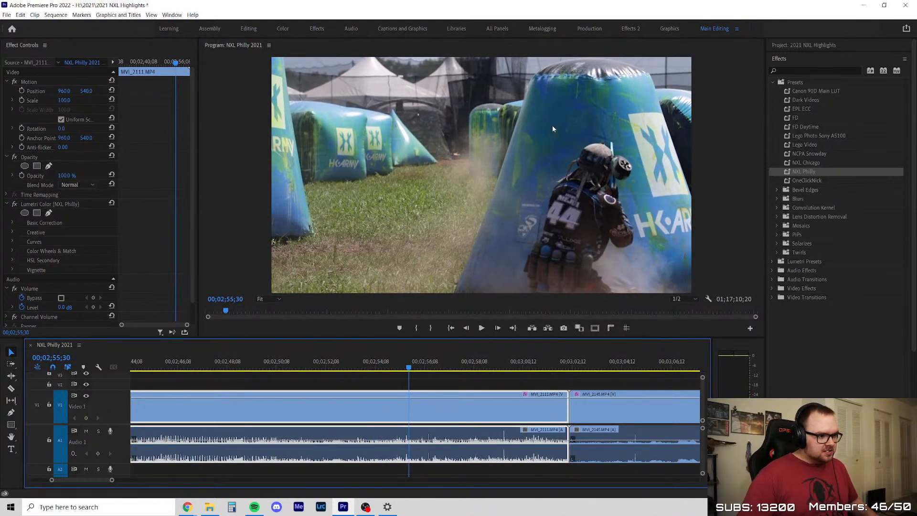
{"action": "key", "text": "space"}
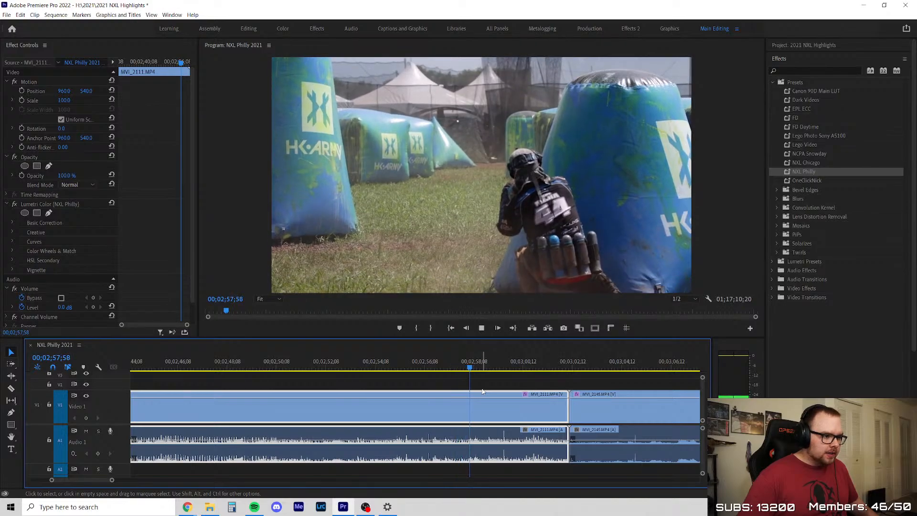
Review player 44's shooting at the bunker in the closing seconds of MVI_2111, from about 00;02;58 to 00;02;58;55
{"action": "key", "text": "minus"}
{"action": "key", "text": "space"}
{"action": "left_click", "coordinate": [471, 365]}
{"action": "scroll", "coordinate": [494, 381], "scroll_direction": "up", "scroll_amount": 4}
{"action": "key", "text": "space"}
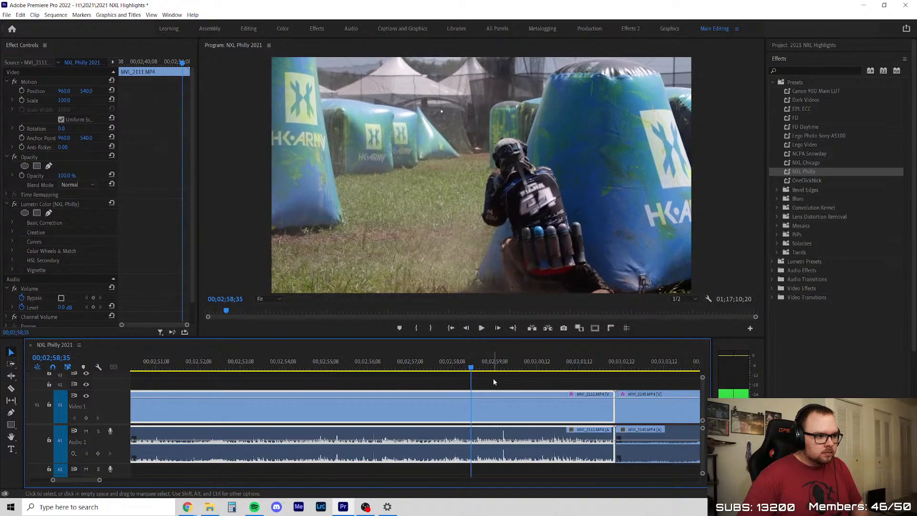
{"action": "key", "text": "space"}
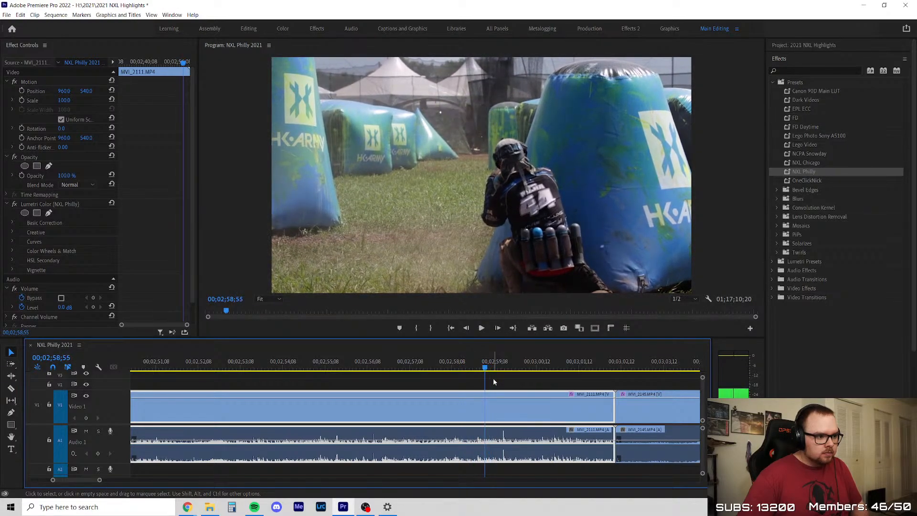
Split MVI_2111 at about 00;02;57, delete the long segment before the cut, and close the gap
{"action": "left_click", "coordinate": [492, 377]}
{"action": "key", "text": "c"}
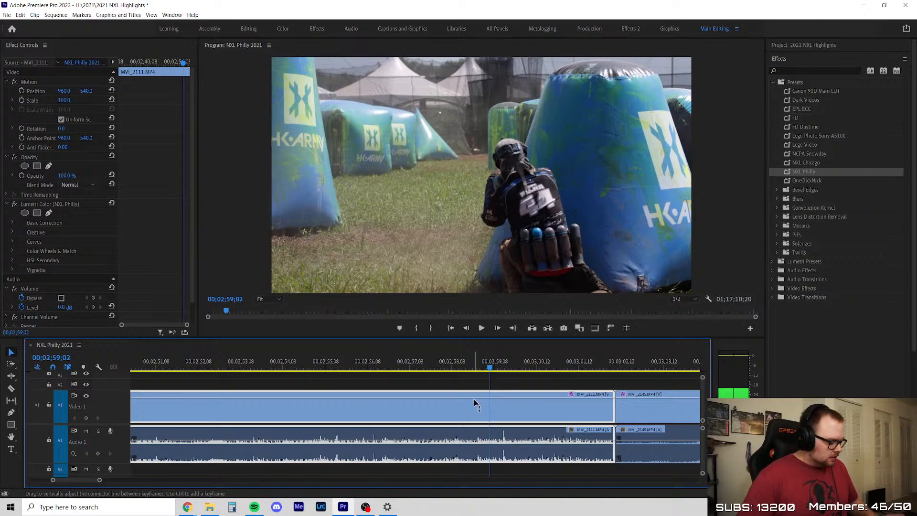
{"action": "left_click", "coordinate": [410, 406]}
{"action": "key", "text": "v"}
{"action": "left_click", "coordinate": [333, 400]}
{"action": "key", "text": "Delete"}
{"action": "right_click", "coordinate": [333, 407]}
{"action": "left_click", "coordinate": [356, 415]}
Try slowing the closing MVI_2111 segment to 50% speed, play it back, and undo the speed change
{"action": "key", "text": "ctrl+r"}
{"action": "type", "text": "5"}
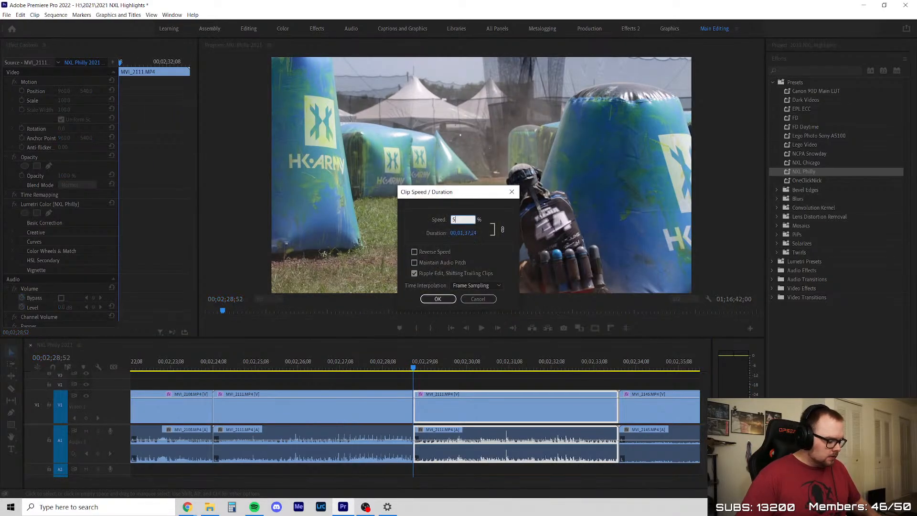
{"action": "type", "text": "0"}
{"action": "left_click", "coordinate": [437, 299]}
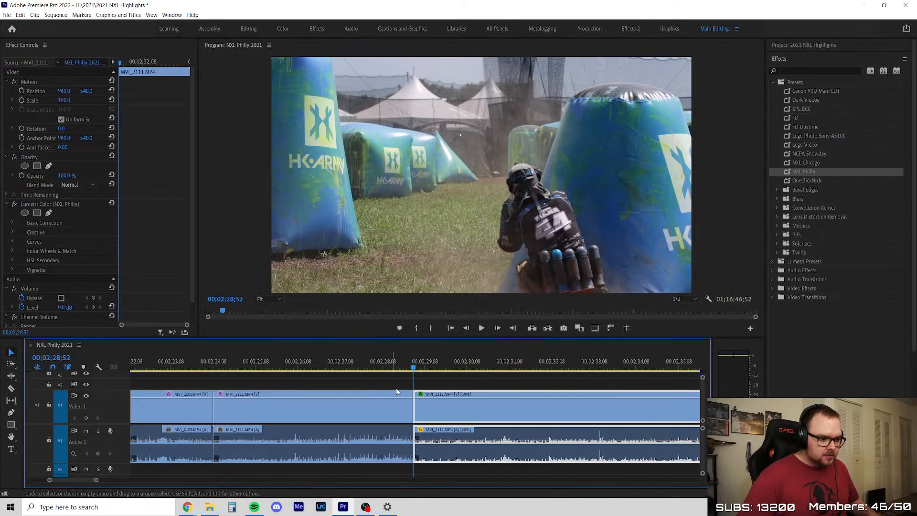
{"action": "key", "text": "space"}
{"action": "scroll", "coordinate": [370, 403], "scroll_direction": "down", "scroll_amount": 4}
{"action": "scroll", "coordinate": [373, 403], "scroll_direction": "up", "scroll_amount": 4}
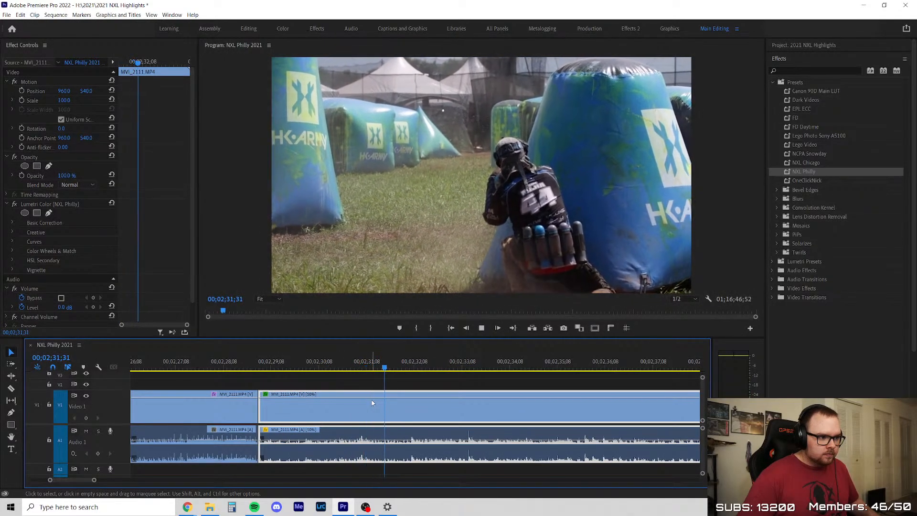
{"action": "key", "text": "ctrl+z"}
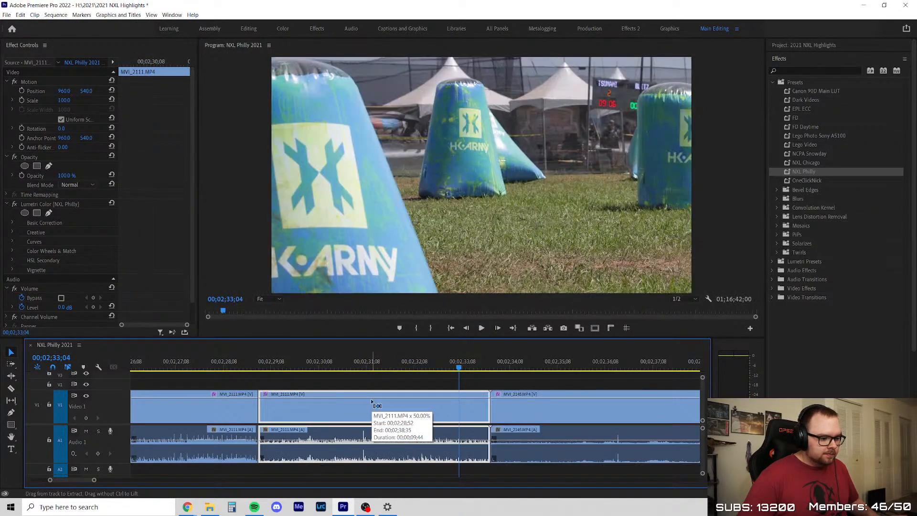
Delete the closing MVI_2111 segment and try to ripple delete the gap before MVI_2145
{"action": "scroll", "coordinate": [341, 410], "scroll_direction": "down", "scroll_amount": 3}
{"action": "scroll", "coordinate": [340, 410], "scroll_direction": "down", "scroll_amount": 1}
{"action": "key", "text": "Delete"}
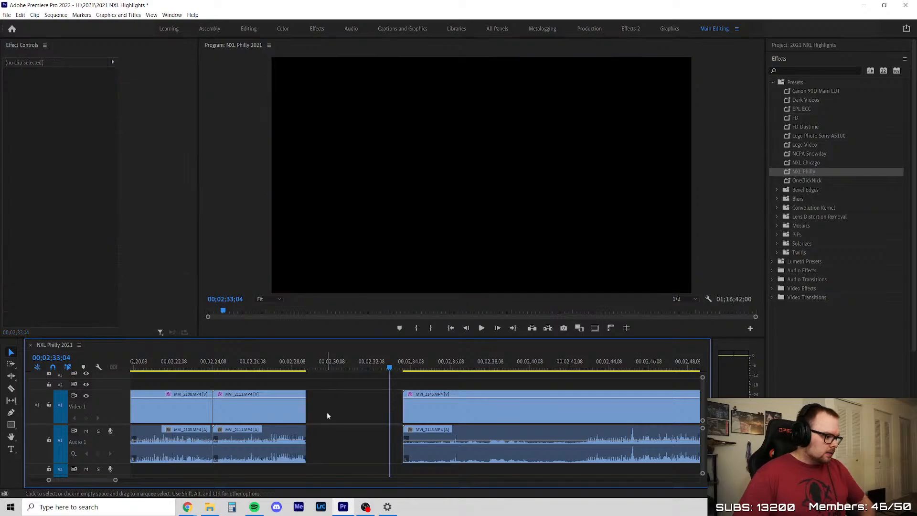
{"action": "right_click", "coordinate": [329, 415]}
{"action": "left_click", "coordinate": [335, 421]}
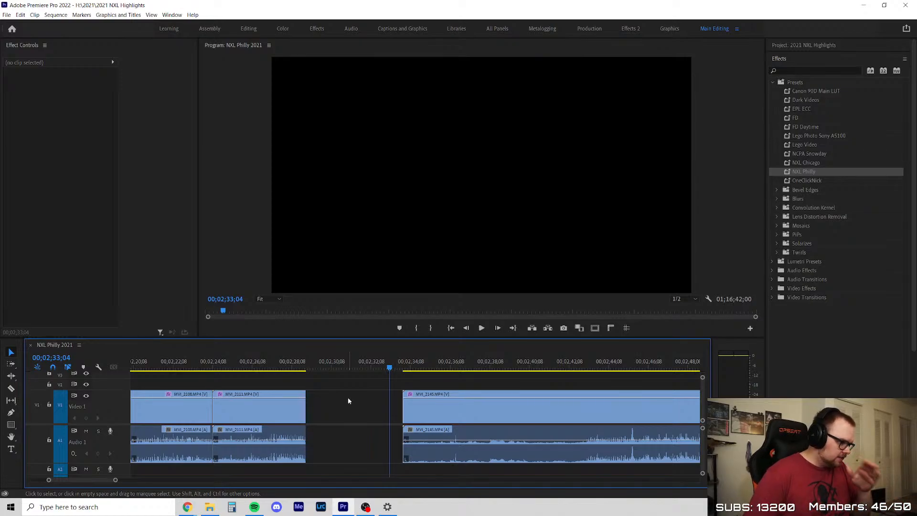
Trim about 8 seconds off the start of MVI_2145 so it opens just before the breakout
{"action": "left_click", "coordinate": [404, 367]}
{"action": "left_click", "coordinate": [408, 397]}
{"action": "left_click", "coordinate": [335, 392]}
{"action": "left_click", "coordinate": [339, 387]}
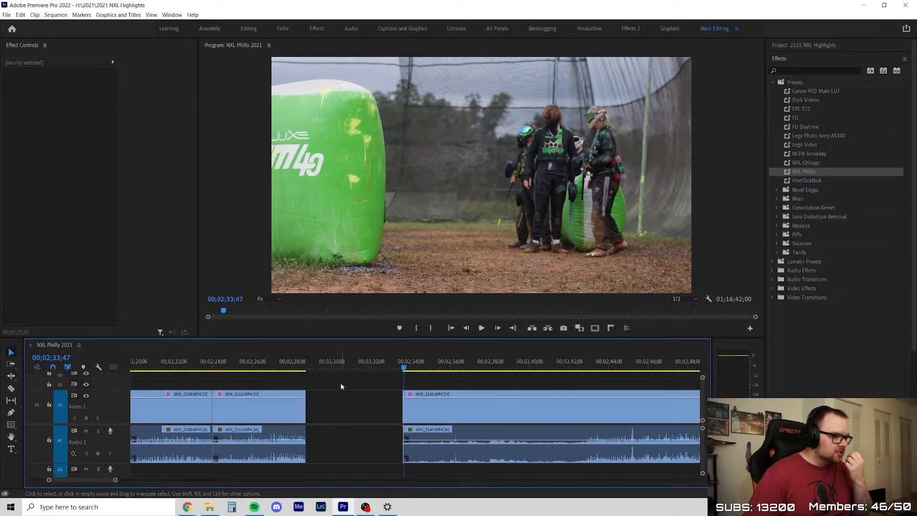
{"action": "scroll", "coordinate": [315, 383], "scroll_direction": "up", "scroll_amount": 3}
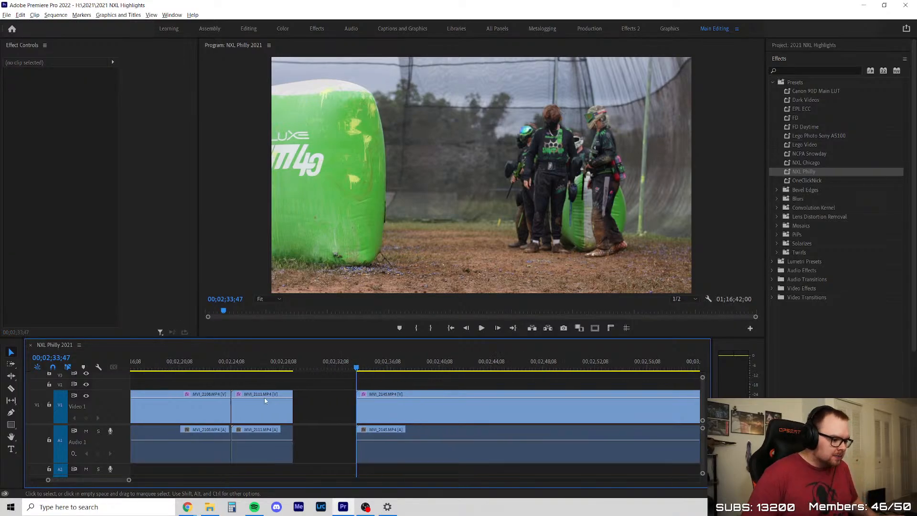
{"action": "scroll", "coordinate": [295, 383], "scroll_direction": "down", "scroll_amount": 3}
{"action": "left_click_drag", "start_coordinate": [311, 368], "coordinate": [380, 375]}
{"action": "left_click_drag", "start_coordinate": [308, 409], "coordinate": [428, 414]}
{"action": "left_click", "coordinate": [301, 385]}
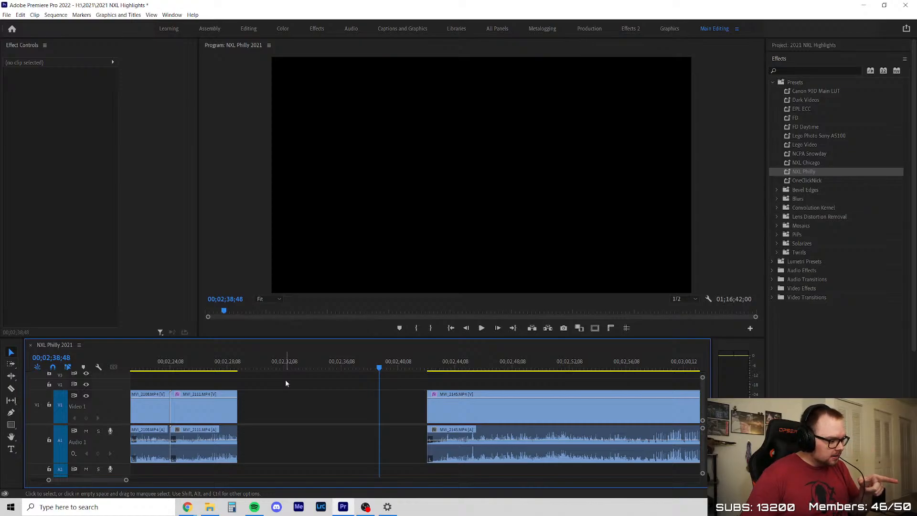
Ripple delete the empty gap between MVI_2111 and the trimmed MVI_2145 clip
{"action": "left_click", "coordinate": [299, 410]}
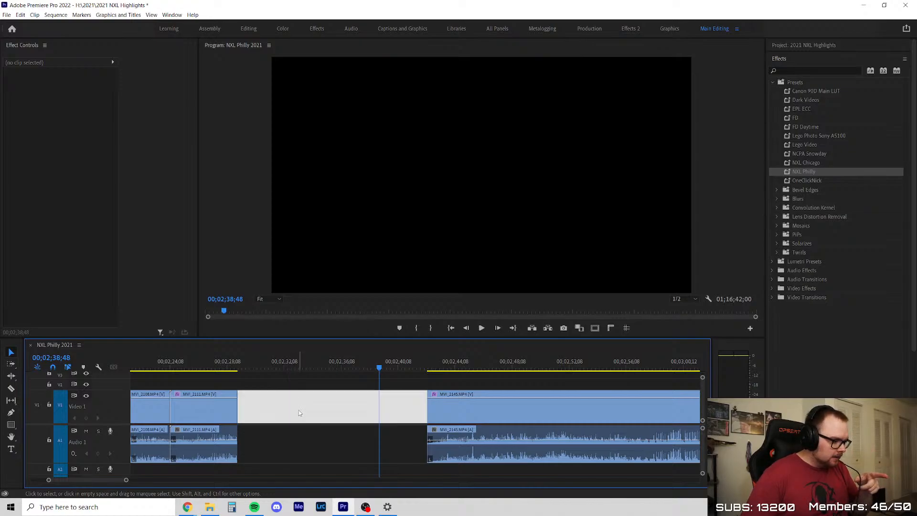
{"action": "right_click", "coordinate": [289, 404]}
{"action": "left_click", "coordinate": [303, 410]}
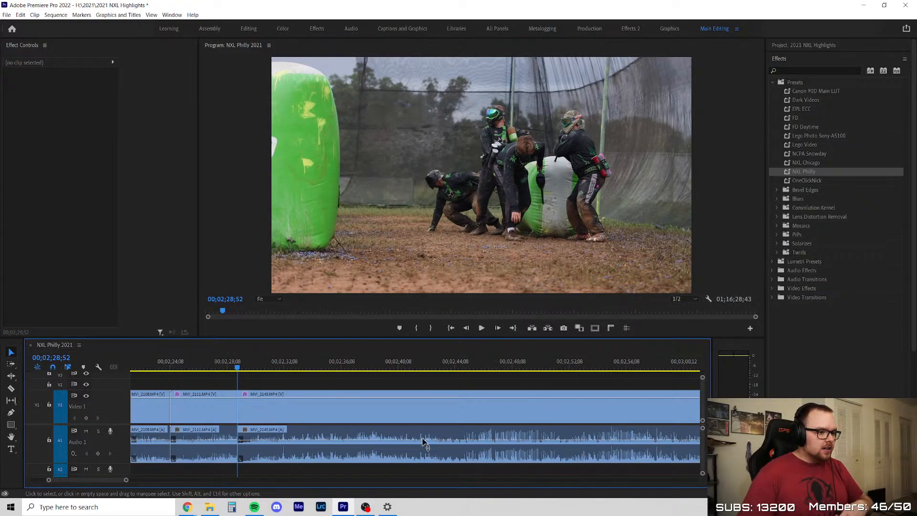
Review the opening frames of MVI_2145's breakout and cue the playhead at 00;02;29;39
{"action": "scroll", "coordinate": [279, 403], "scroll_direction": "down", "scroll_amount": 3, "text": "alt"}
{"action": "scroll", "coordinate": [280, 406], "scroll_direction": "down", "scroll_amount": 4, "text": "alt"}
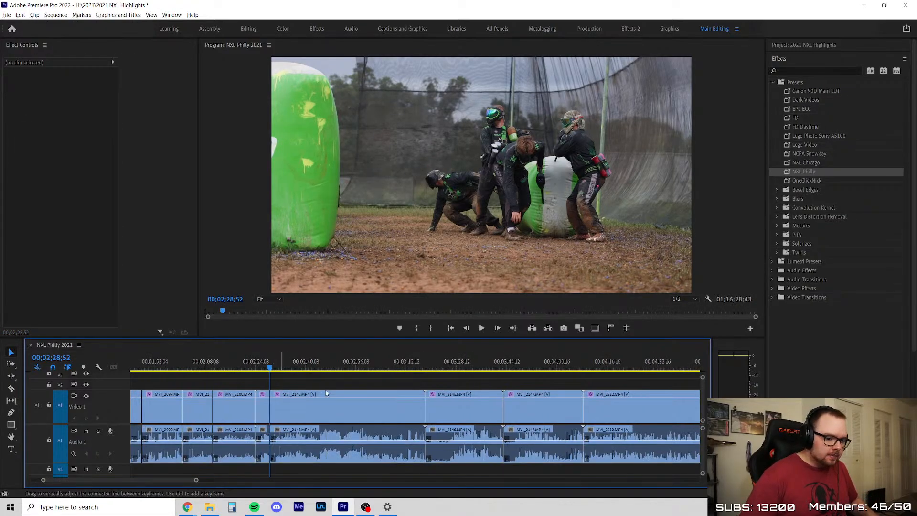
{"action": "scroll", "coordinate": [273, 395], "scroll_direction": "up", "scroll_amount": 3, "text": "alt"}
{"action": "left_click_drag", "start_coordinate": [192, 367], "coordinate": [200, 368]}
{"action": "scroll", "coordinate": [196, 390], "scroll_direction": "up", "scroll_amount": 3, "text": "alt"}
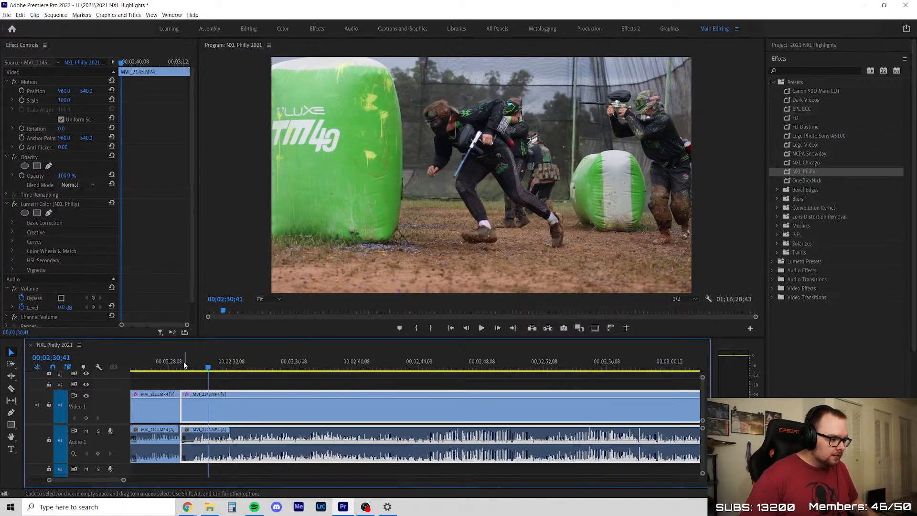
{"action": "left_click", "coordinate": [184, 367]}
{"action": "scroll", "coordinate": [270, 393], "scroll_direction": "down", "scroll_amount": 4, "text": "alt"}
{"action": "scroll", "coordinate": [162, 389], "scroll_direction": "up", "scroll_amount": 4, "text": "alt"}
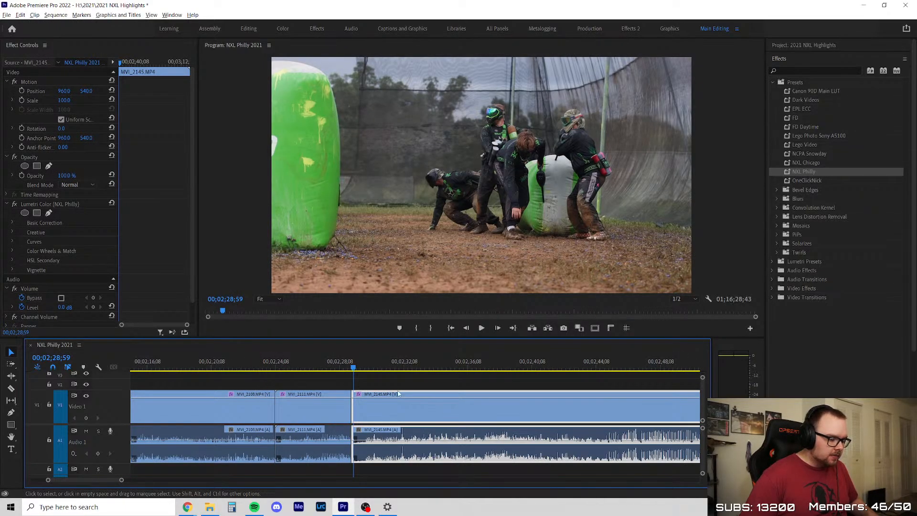
{"action": "scroll", "coordinate": [397, 381], "scroll_direction": "up", "scroll_amount": 3, "text": "alt"}
{"action": "key", "text": "space"}
{"action": "key", "text": "space"}
{"action": "key", "text": "Left"}
{"action": "key", "text": "Left"}
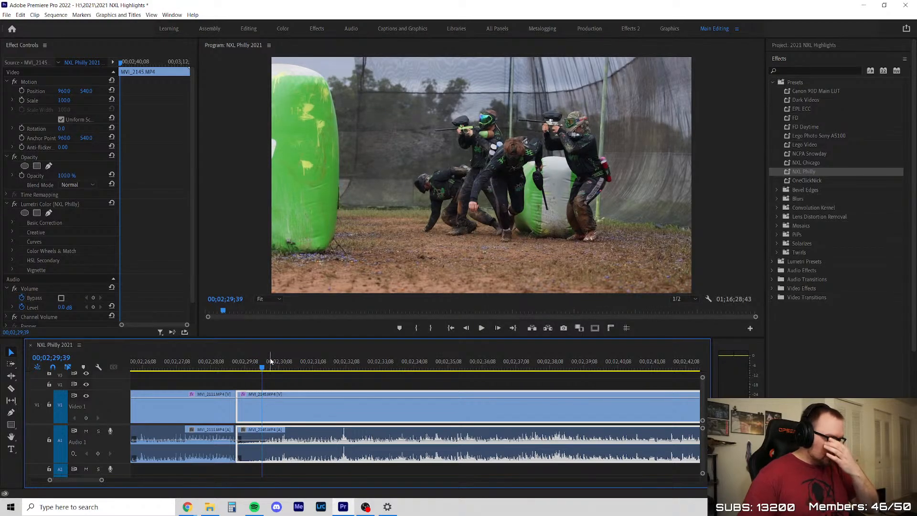
Scrub through the breakout sprint around 00;02;30, return the playhead to 00;02;29;24, and save the project
{"action": "left_click_drag", "start_coordinate": [261, 370], "coordinate": [281, 369]}
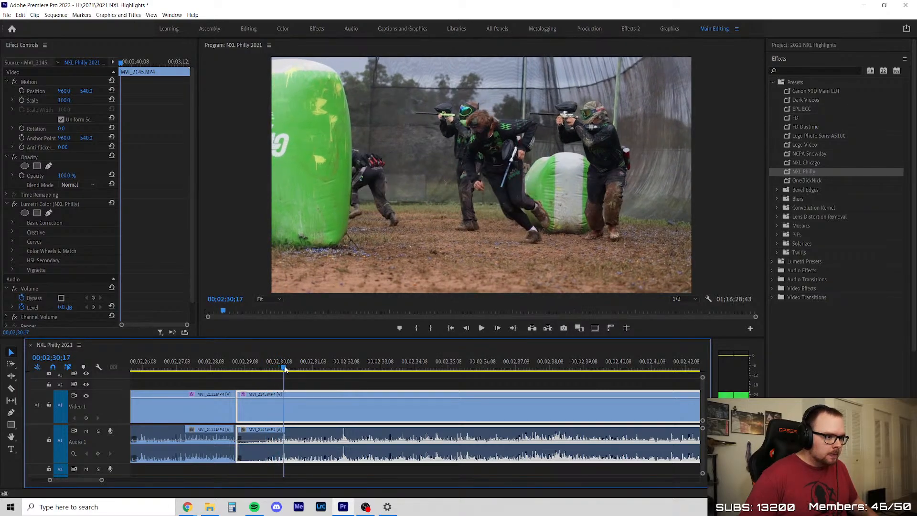
{"action": "left_click_drag", "start_coordinate": [286, 369], "coordinate": [289, 369]}
{"action": "left_click", "coordinate": [293, 370]}
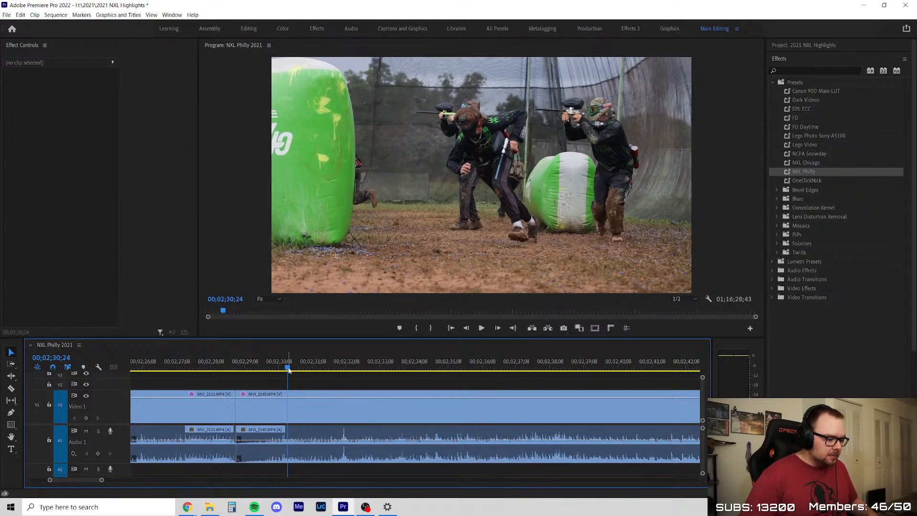
{"action": "scroll", "coordinate": [290, 412], "scroll_direction": "down", "scroll_amount": 3}
{"action": "scroll", "coordinate": [329, 393], "scroll_direction": "up", "scroll_amount": 2}
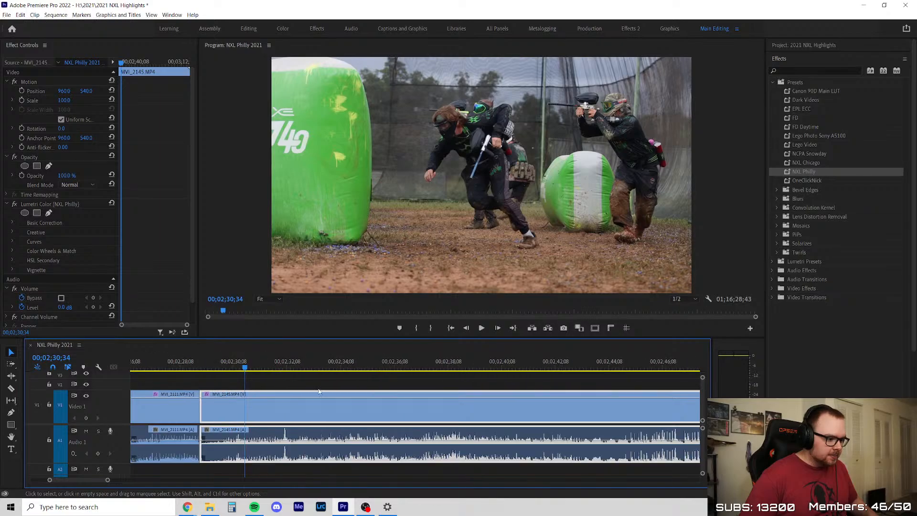
{"action": "left_click_drag", "start_coordinate": [250, 369], "coordinate": [260, 367]}
{"action": "left_click", "coordinate": [214, 368]}
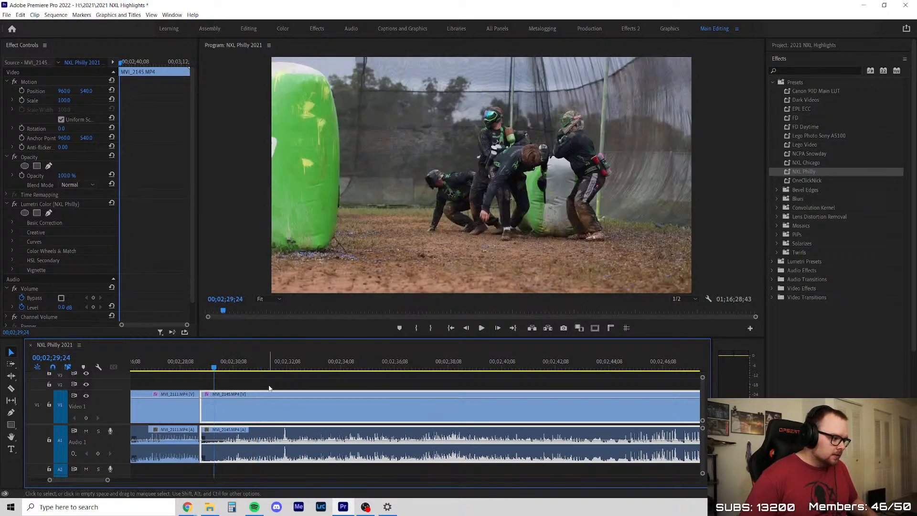
{"action": "left_click", "coordinate": [270, 387]}
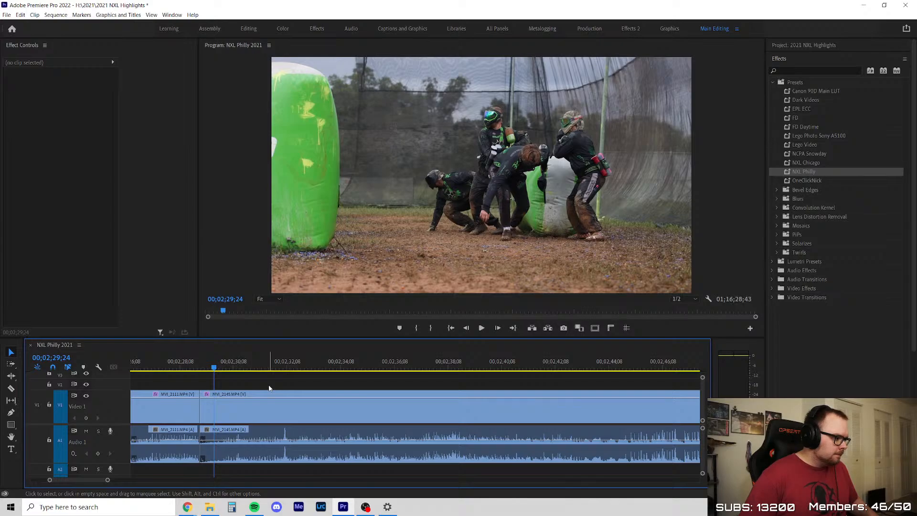
{"action": "key", "text": "ctrl+s"}
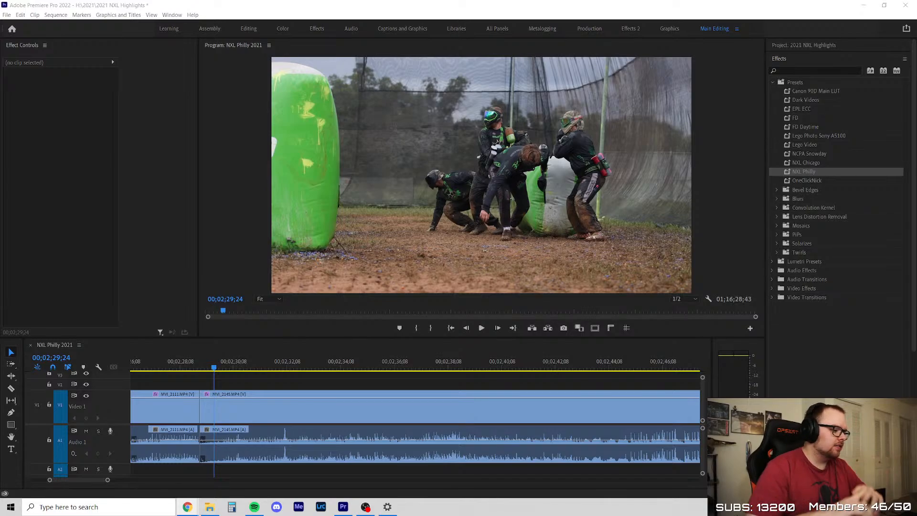
Play MVI_2145's breakout and split the clip just past 00;02;33;11, after the camera moves across the green bunker
{"action": "left_click", "coordinate": [238, 390]}
{"action": "key", "text": "minus"}
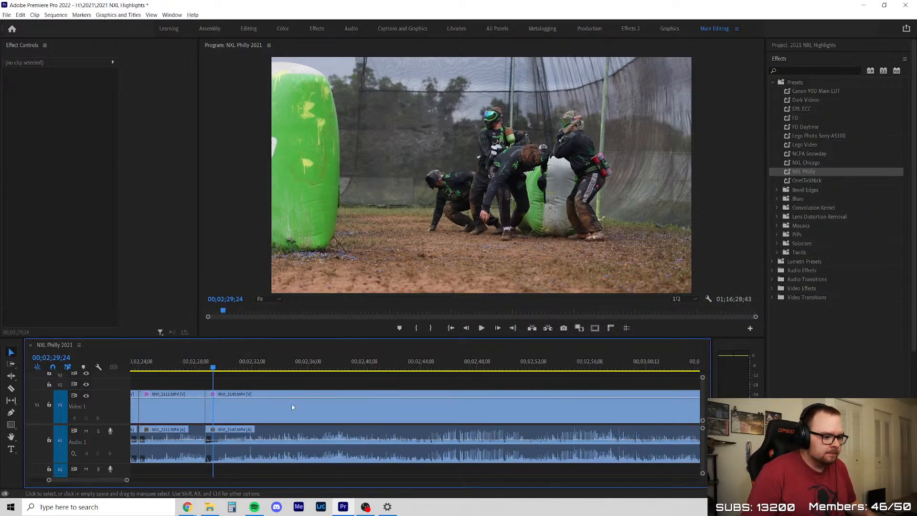
{"action": "left_click", "coordinate": [486, 328]}
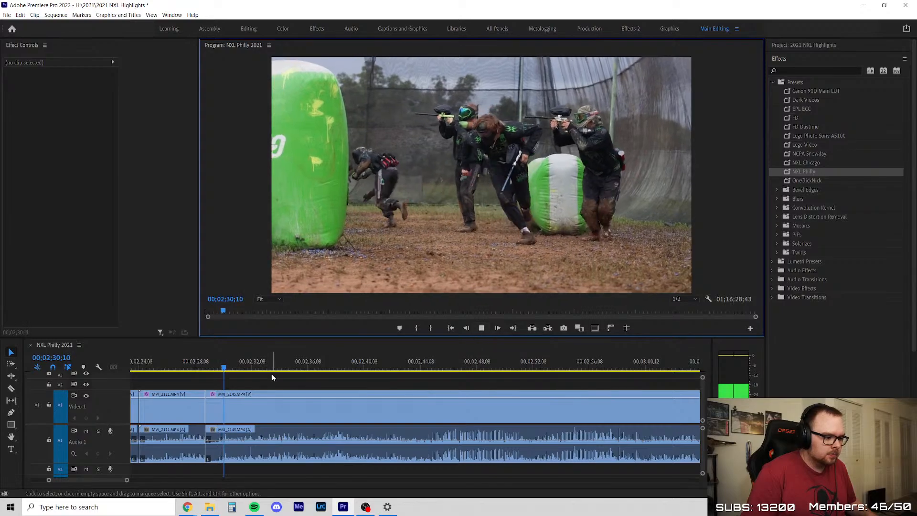
{"action": "left_click", "coordinate": [272, 376]}
{"action": "key", "text": "minus"}
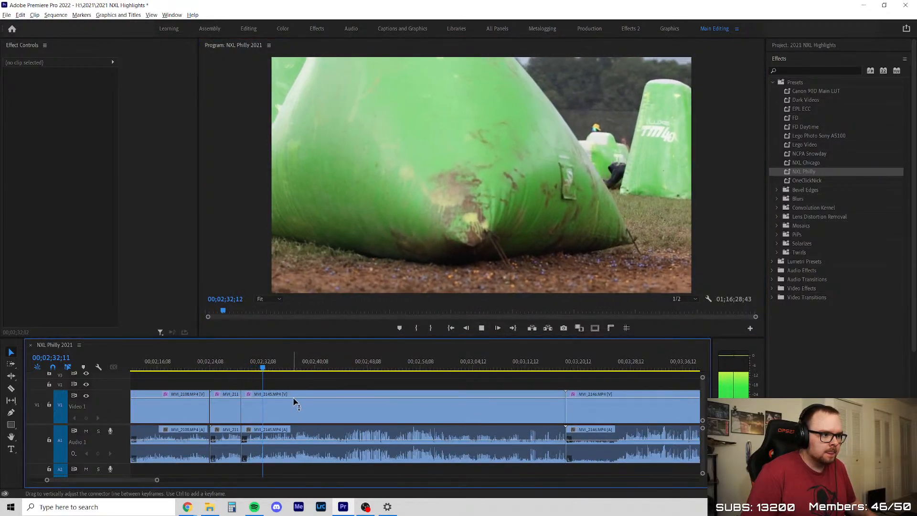
{"action": "key", "text": "equal"}
{"action": "key", "text": "space"}
{"action": "key", "text": "equal"}
{"action": "key", "text": "c"}
{"action": "left_click", "coordinate": [255, 402]}
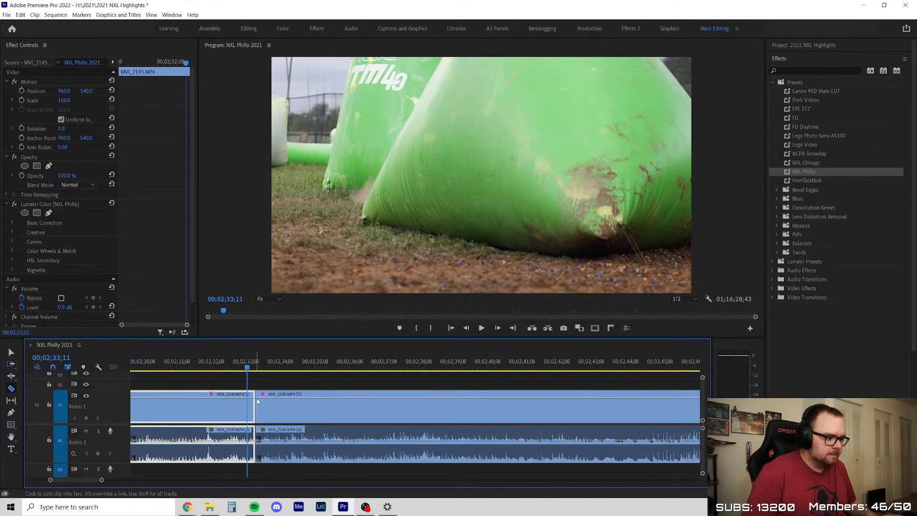
{"action": "key", "text": "v"}
Play the rest of MVI_2145 to about 00;02;50 to examine the action behind the Luxe TM40 bunker
{"action": "key", "text": "space"}
{"action": "key", "text": "minus"}
{"action": "key", "text": "minus"}
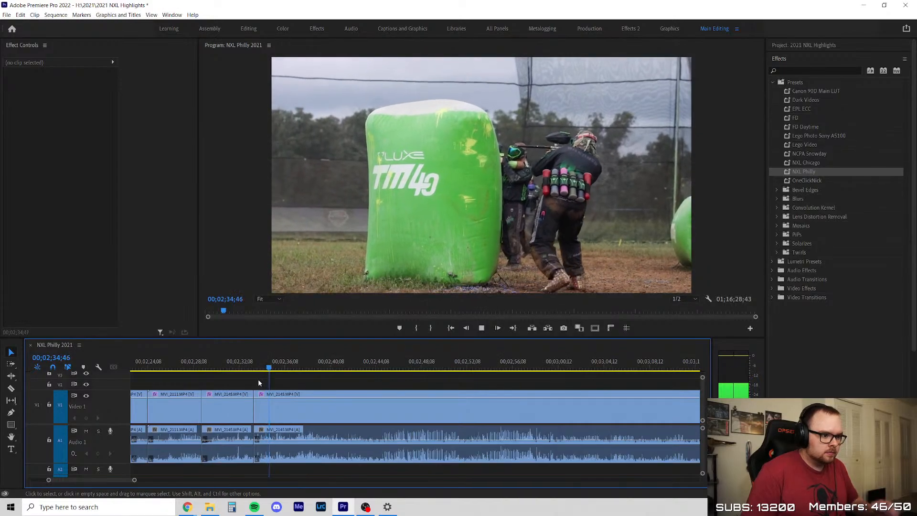
{"action": "scroll", "coordinate": [303, 384], "scroll_direction": "down", "scroll_amount": 1}
{"action": "scroll", "coordinate": [365, 375], "scroll_direction": "down", "scroll_amount": 3}
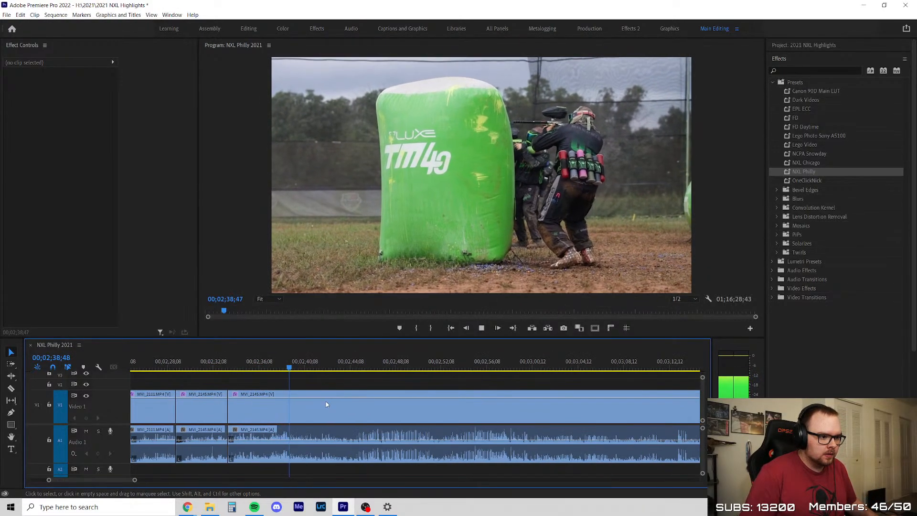
{"action": "scroll", "coordinate": [378, 396], "scroll_direction": "up", "scroll_amount": 1}
{"action": "scroll", "coordinate": [479, 393], "scroll_direction": "up", "scroll_amount": 1}
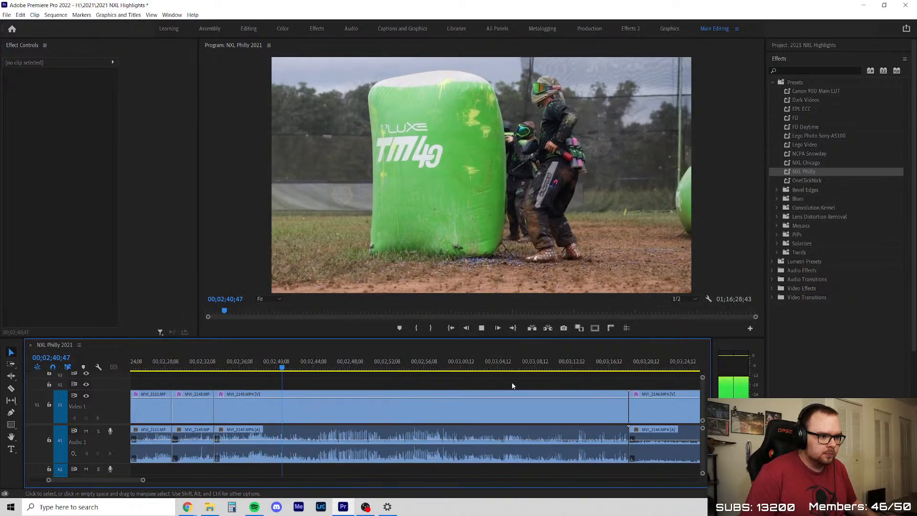
{"action": "scroll", "coordinate": [484, 386], "scroll_direction": "down", "scroll_amount": 2}
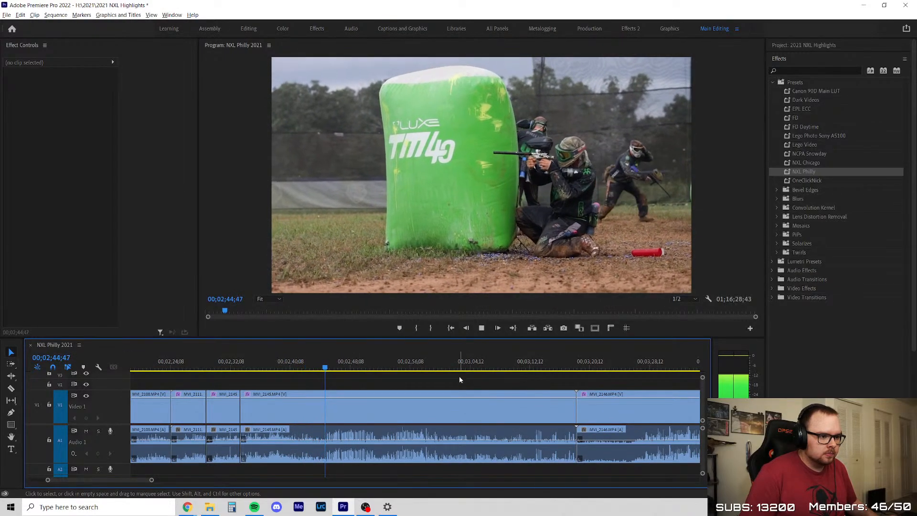
{"action": "scroll", "coordinate": [458, 375], "scroll_direction": "up", "scroll_amount": 1}
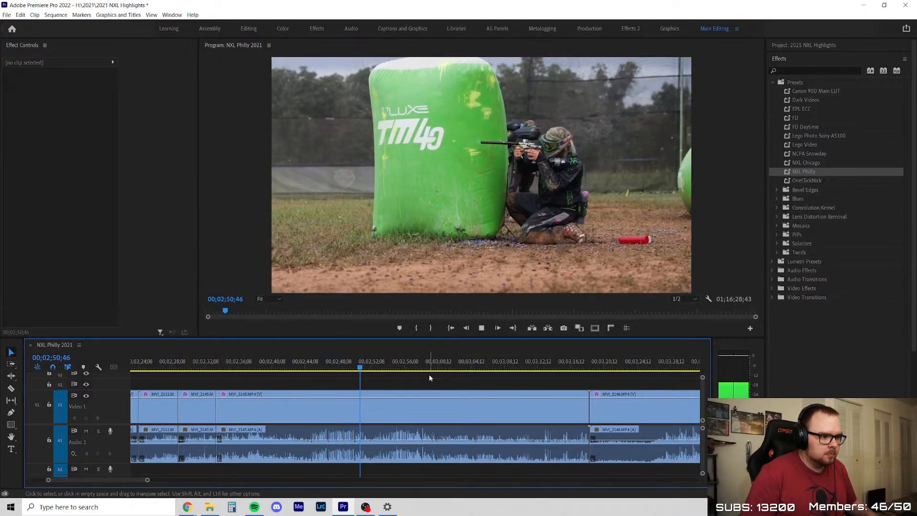
Delete the remaining MVI_2145 segment after the split and ripple delete the gap before MVI_2146
{"action": "left_click", "coordinate": [376, 363]}
{"action": "left_click_drag", "start_coordinate": [377, 365], "coordinate": [575, 388]}
{"action": "key", "text": "Delete"}
{"action": "right_click", "coordinate": [460, 406]}
{"action": "left_click", "coordinate": [469, 411]}
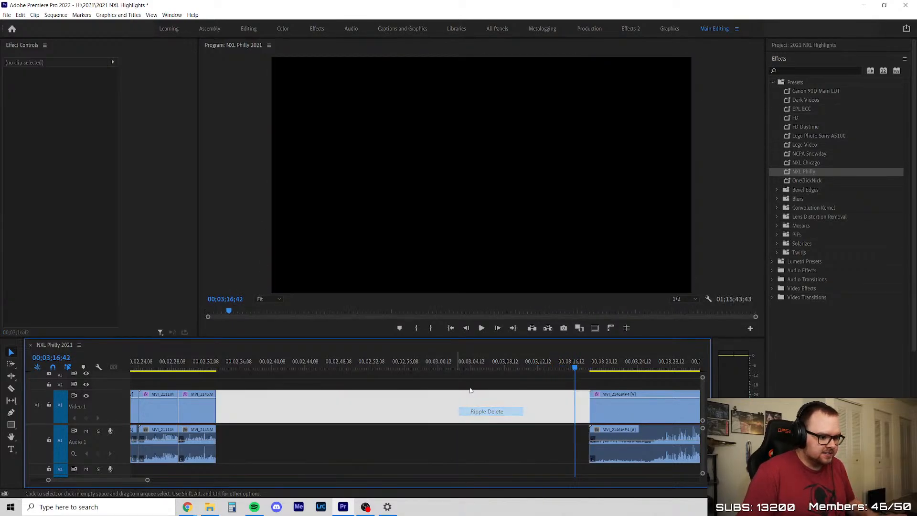
Trim the inactive opening off MVI_2146 and ripple delete the gap so it follows MVI_2145
{"action": "key", "text": "Up"}
{"action": "key", "text": "Up"}
{"action": "scroll", "coordinate": [248, 421], "scroll_direction": "down", "scroll_amount": 3}
{"action": "key", "text": "equal"}
{"action": "key", "text": "equal"}
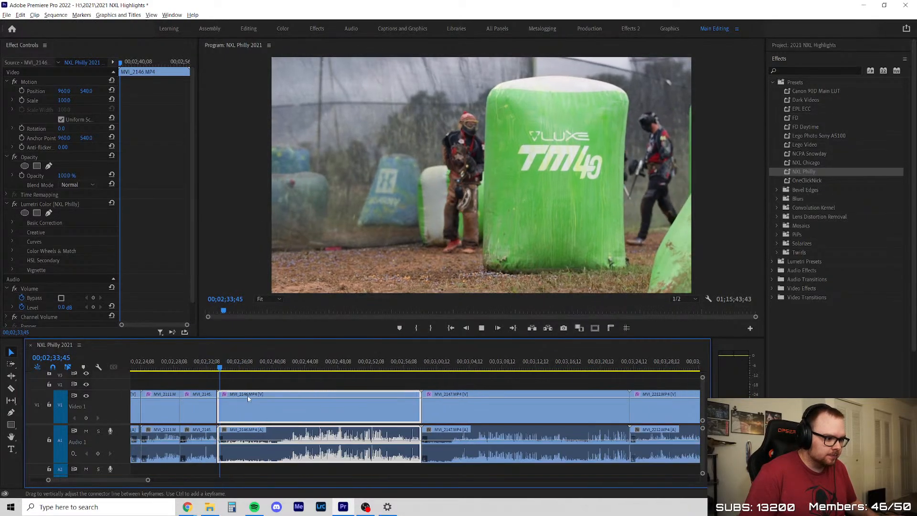
{"action": "left_click_drag", "start_coordinate": [198, 405], "coordinate": [280, 409]}
{"action": "right_click", "coordinate": [242, 399]}
{"action": "left_click", "coordinate": [263, 405]}
{"action": "key", "text": "Up"}
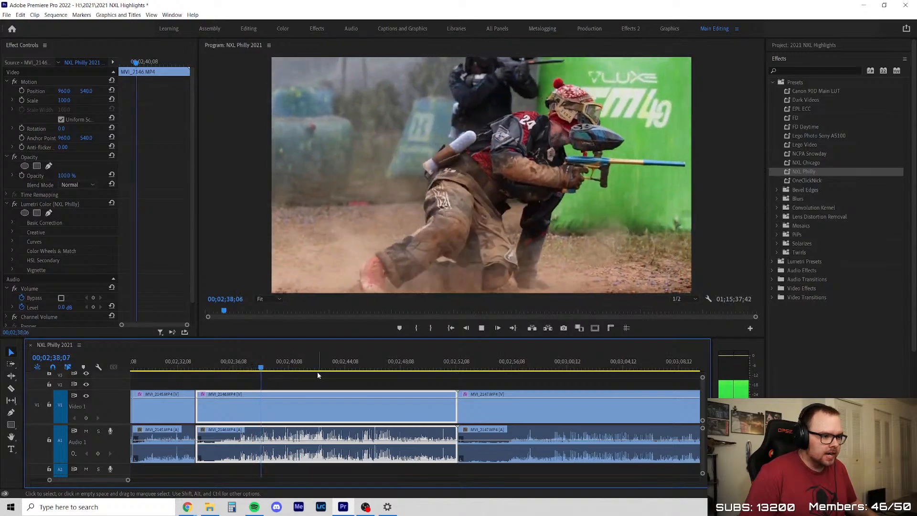
Split MVI_2146 at about 00;02;40;14, after the player in the red beanie slides in by the Luxe TM40 bunker
{"action": "key", "text": "c"}
{"action": "left_click", "coordinate": [290, 402]}
{"action": "key", "text": "v"}
{"action": "left_click", "coordinate": [306, 386]}
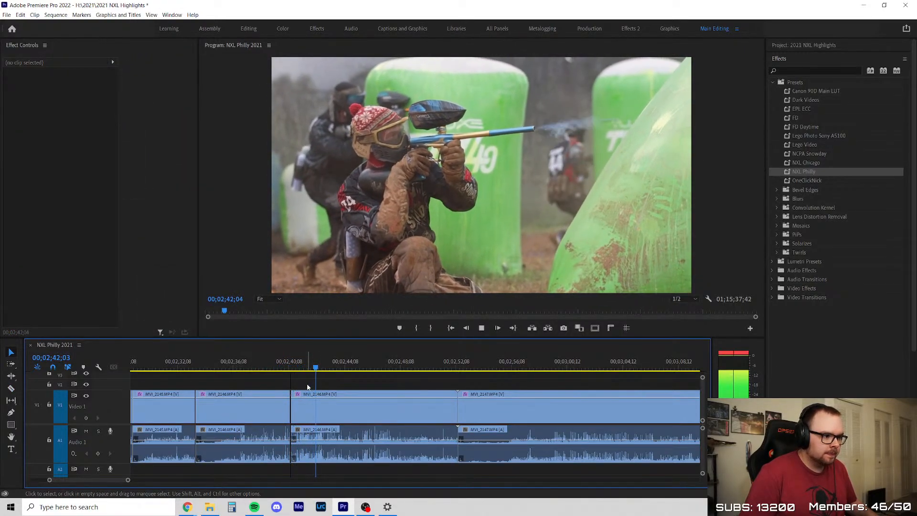
Check the rest of MVI_2146, delete the segment after the split, and ripple delete the gap before MVI_2147
{"action": "scroll", "coordinate": [310, 388], "scroll_direction": "down", "scroll_amount": 2}
{"action": "scroll", "coordinate": [385, 396], "scroll_direction": "up", "scroll_amount": 3}
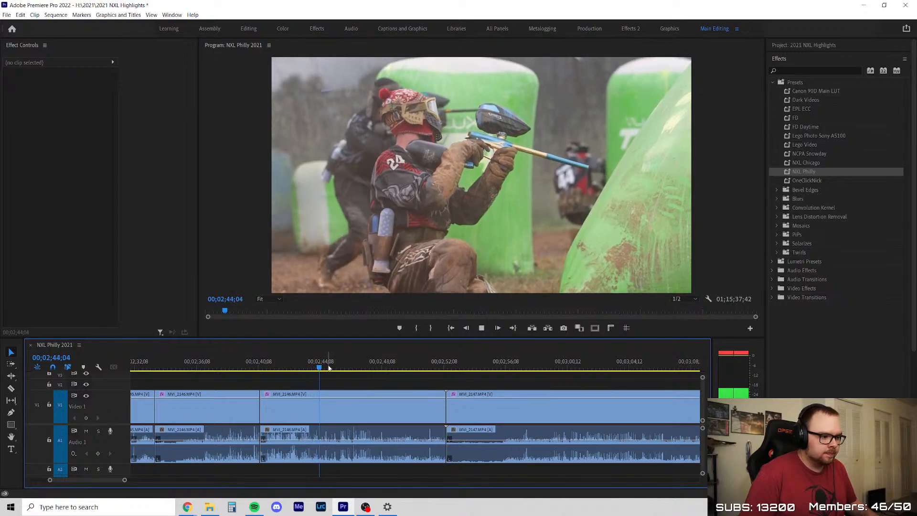
{"action": "left_click", "coordinate": [334, 406]}
{"action": "key", "text": "space"}
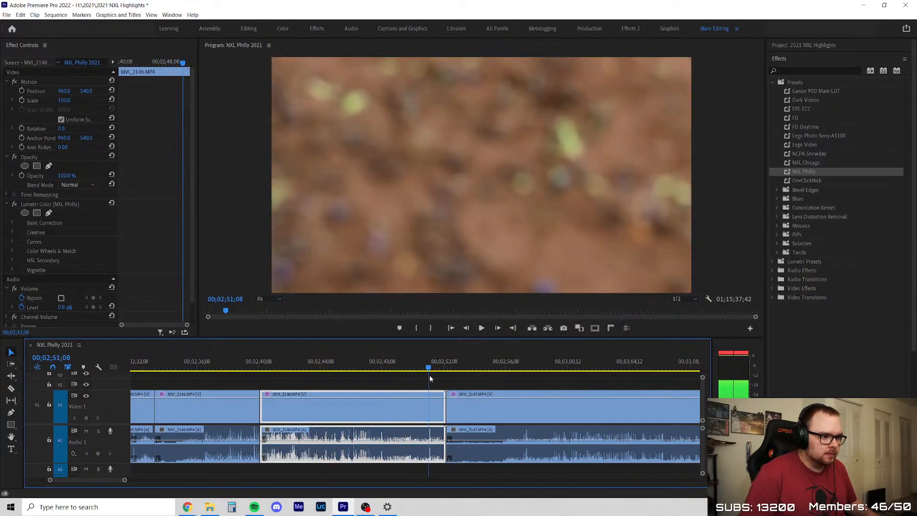
{"action": "key", "text": "Delete"}
{"action": "right_click", "coordinate": [385, 409]}
{"action": "left_click", "coordinate": [392, 412]}
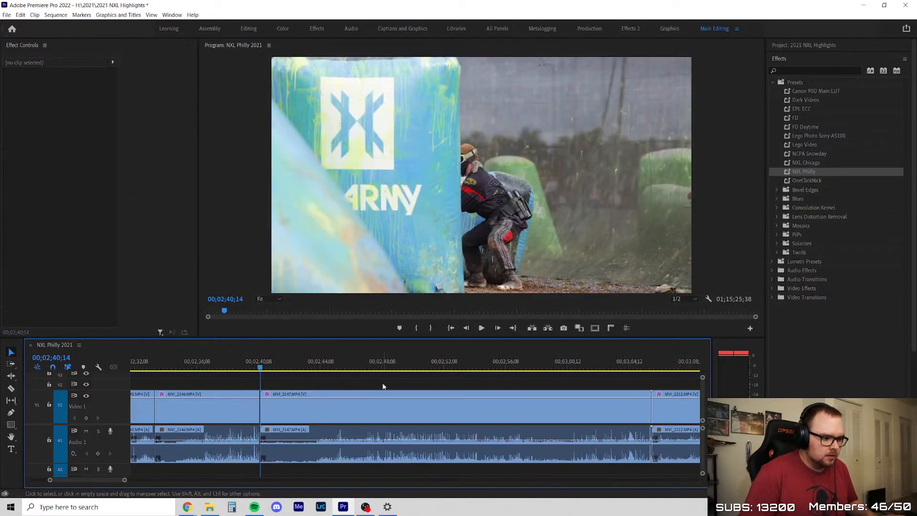
Play MVI_2147 and scrub to about 00;02;45;43 to examine the player's move beside the HK Army bunker
{"action": "scroll", "coordinate": [302, 386], "scroll_direction": "up", "scroll_amount": 2}
{"action": "key", "text": "space"}
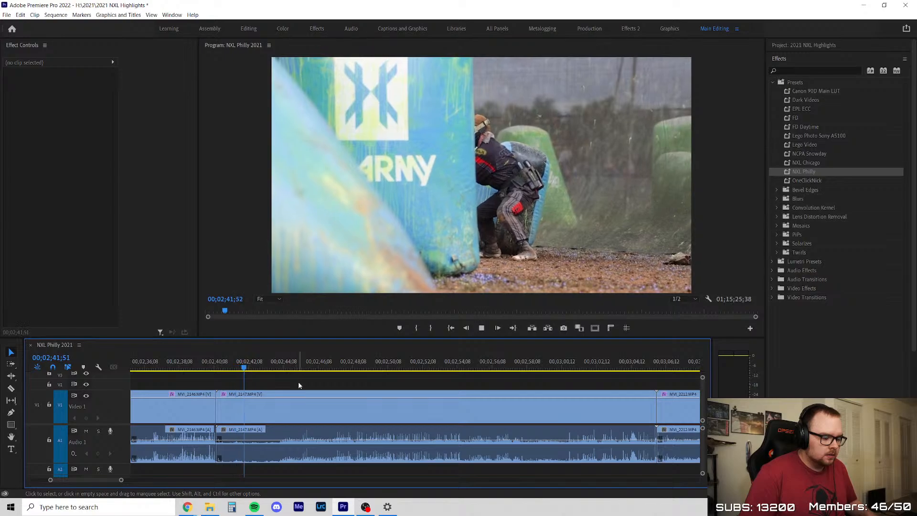
{"action": "scroll", "coordinate": [303, 380], "scroll_direction": "down", "scroll_amount": 2}
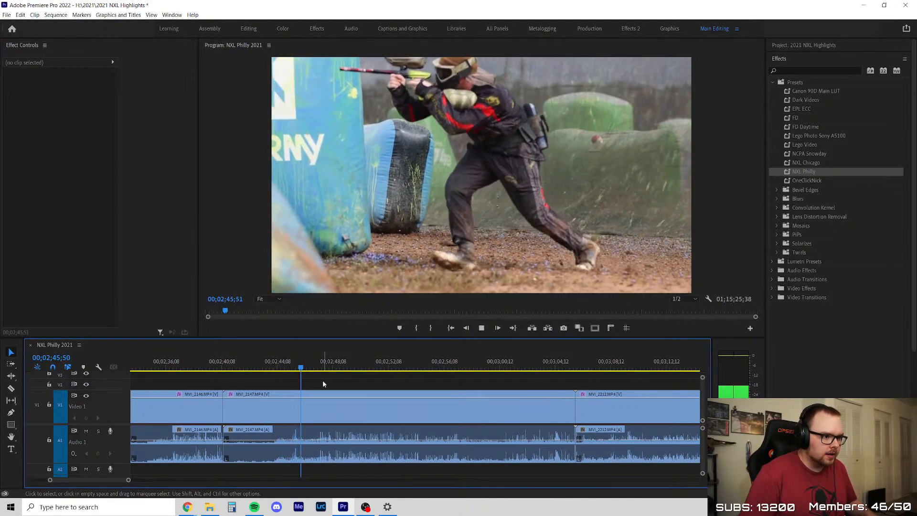
{"action": "key", "text": "space"}
{"action": "left_click", "coordinate": [277, 367]}
{"action": "scroll", "coordinate": [274, 380], "scroll_direction": "up", "scroll_amount": 3}
{"action": "left_click_drag", "start_coordinate": [289, 373], "coordinate": [351, 383]}
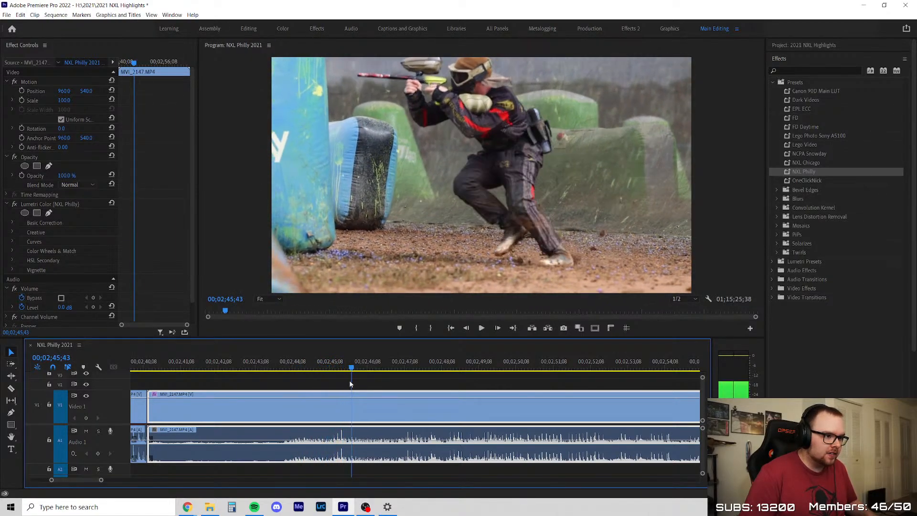
{"action": "scroll", "coordinate": [410, 379], "scroll_direction": "down", "scroll_amount": 3}
{"action": "scroll", "coordinate": [390, 378], "scroll_direction": "up", "scroll_amount": 3}
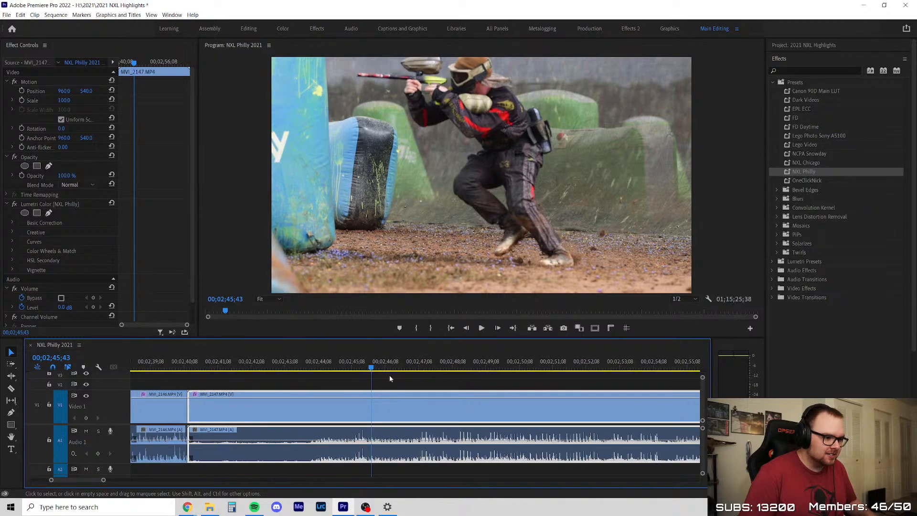
Skim the rest of MVI_2147, delete the whole clip, ripple delete the gap before MVI_2212, and save the project
{"action": "left_click_drag", "start_coordinate": [315, 361], "coordinate": [671, 392]}
{"action": "scroll", "coordinate": [319, 397], "scroll_direction": "down", "scroll_amount": 3}
{"action": "key", "text": "Delete"}
{"action": "right_click", "coordinate": [476, 406]}
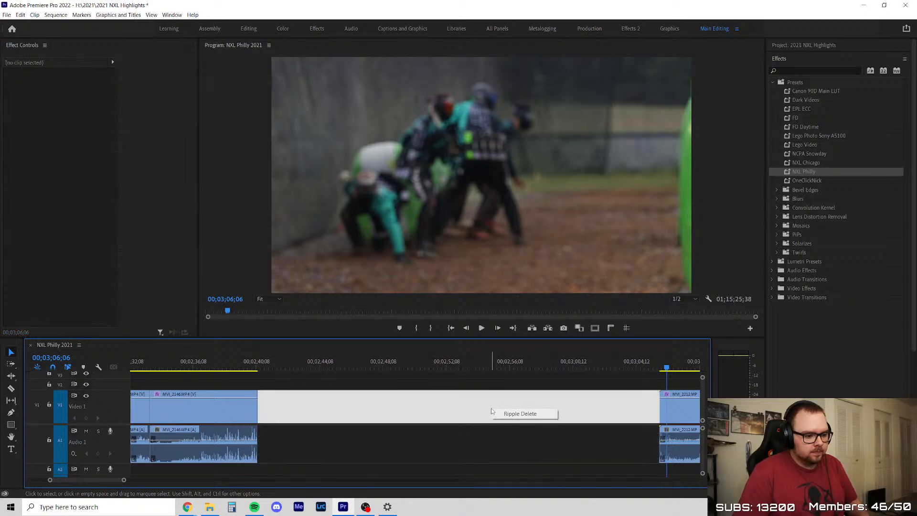
{"action": "left_click", "coordinate": [497, 409]}
{"action": "key", "text": "Up"}
{"action": "key", "text": "ctrl+s"}
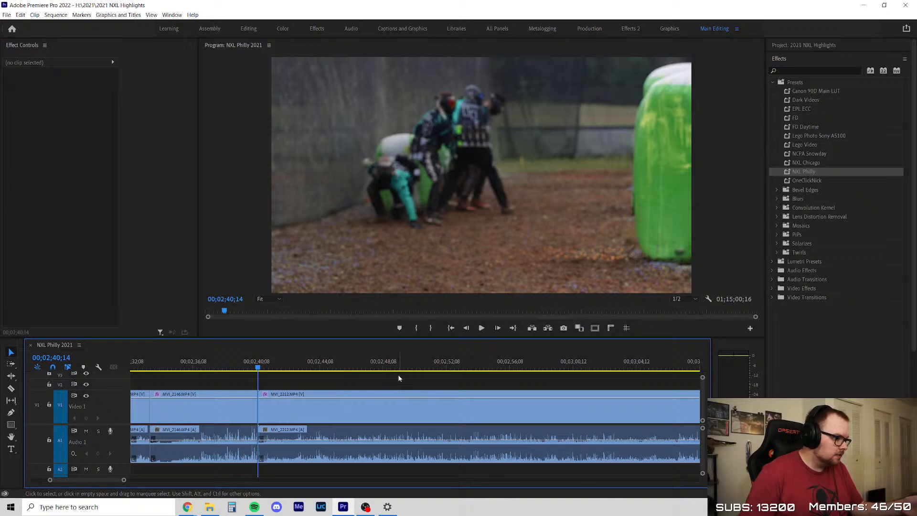
Scrub to the breakout in MVI_2212, trim about two seconds off the clip's start, and ripple delete the gap
{"action": "left_click_drag", "start_coordinate": [279, 366], "coordinate": [296, 373]}
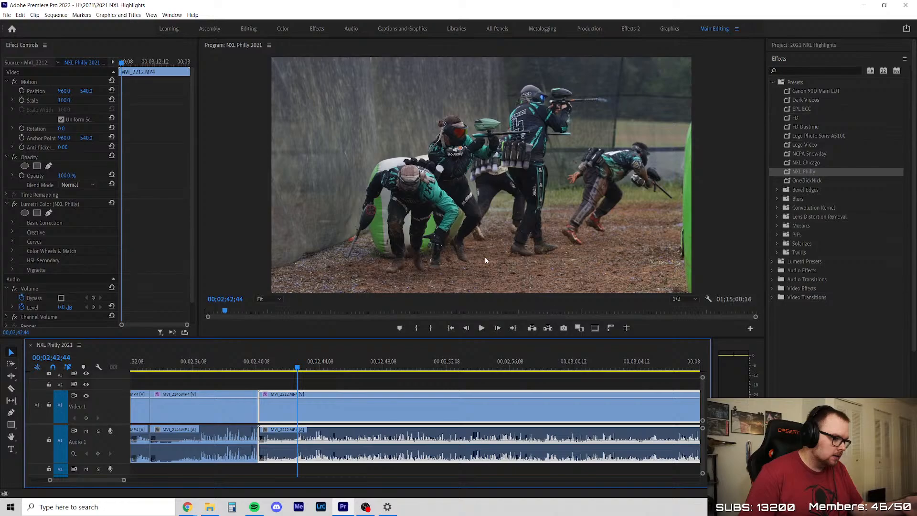
{"action": "left_click_drag", "start_coordinate": [294, 369], "coordinate": [276, 380]}
{"action": "left_click", "coordinate": [311, 380]}
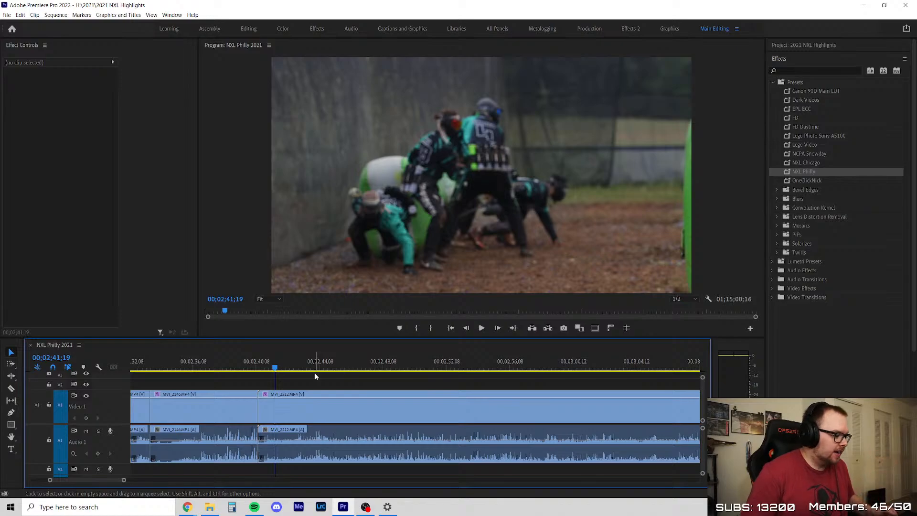
{"action": "left_click", "coordinate": [262, 367]}
{"action": "left_click", "coordinate": [271, 382]}
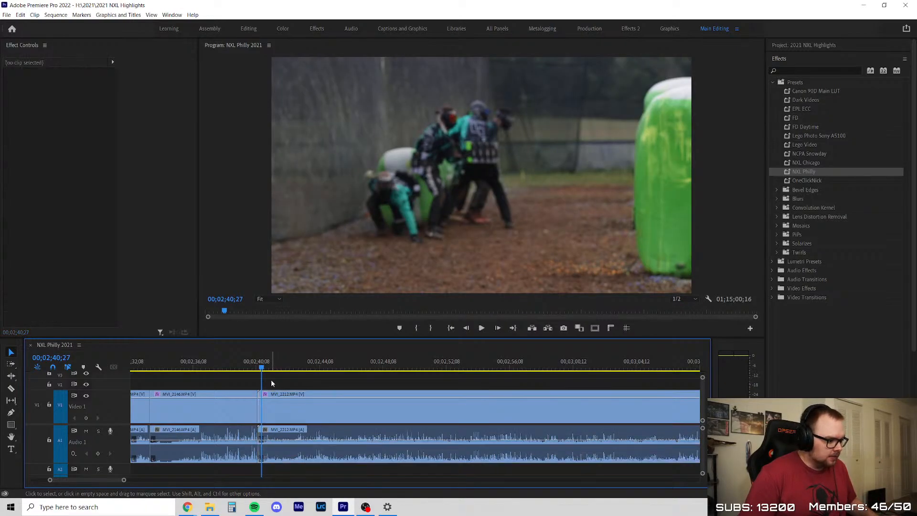
{"action": "left_click", "coordinate": [255, 366]}
{"action": "left_click_drag", "start_coordinate": [255, 367], "coordinate": [296, 366]}
{"action": "scroll", "coordinate": [297, 416], "scroll_direction": "up", "scroll_amount": 3}
{"action": "left_click_drag", "start_coordinate": [195, 412], "coordinate": [282, 412]}
{"action": "right_click", "coordinate": [242, 405]}
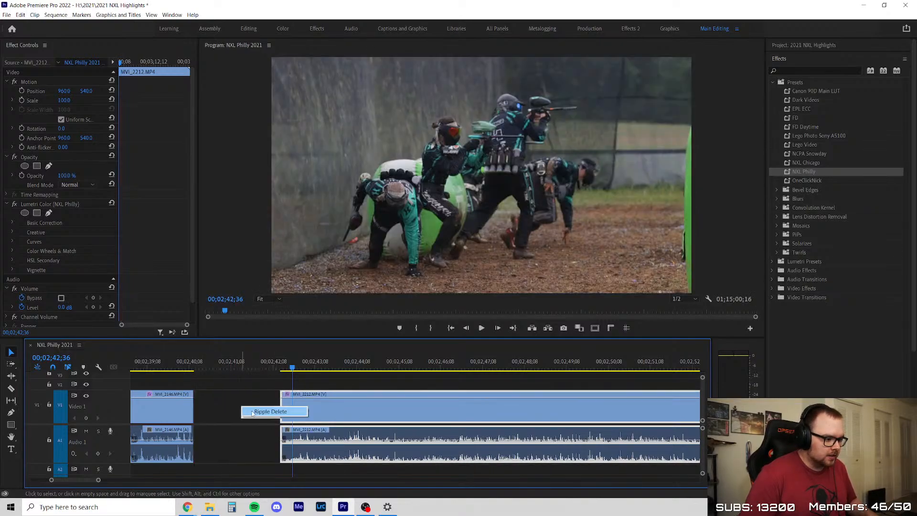
{"action": "left_click", "coordinate": [259, 411]}
{"action": "left_click", "coordinate": [264, 382]}
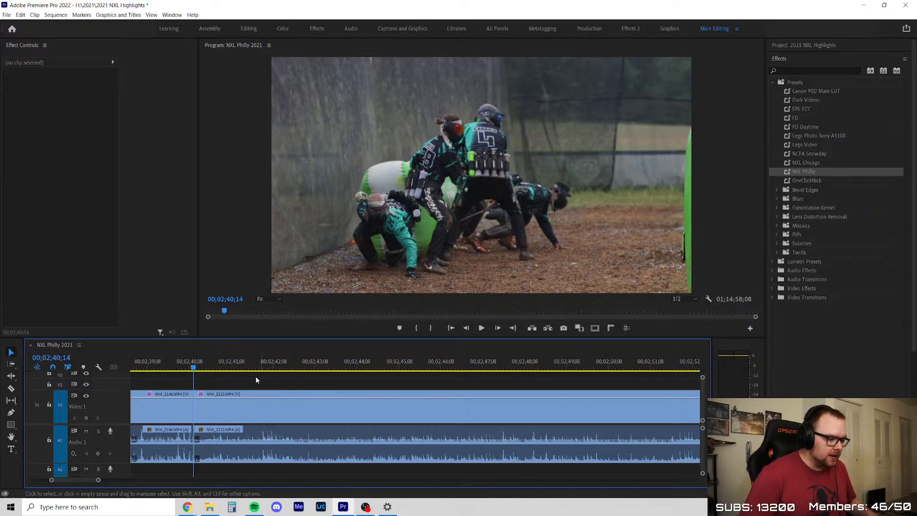
Play the breakout in the trimmed MVI_2212 and scrub back through its opening seconds to examine the sprint
{"action": "scroll", "coordinate": [220, 398], "scroll_direction": "up", "scroll_amount": 2}
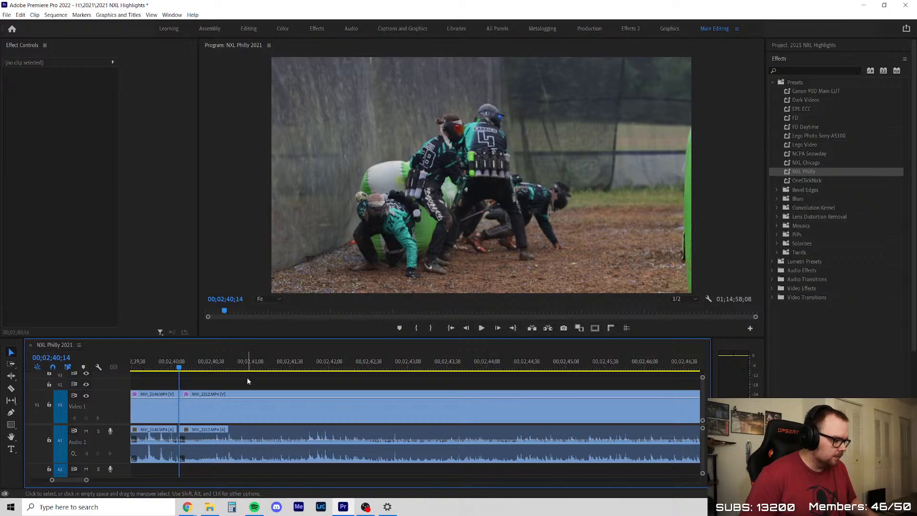
{"action": "key", "text": "space"}
{"action": "scroll", "coordinate": [222, 401], "scroll_direction": "down", "scroll_amount": 2}
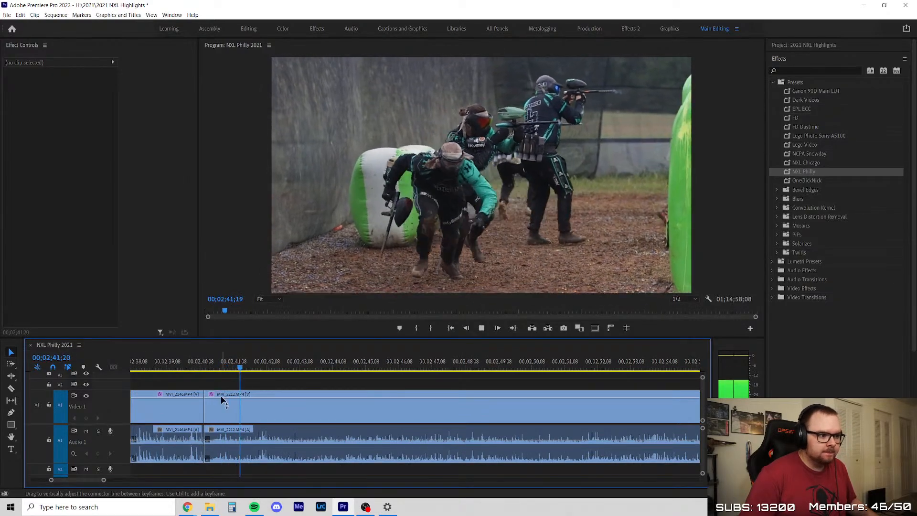
{"action": "scroll", "coordinate": [229, 401], "scroll_direction": "up", "scroll_amount": 2}
{"action": "key", "text": "space"}
{"action": "left_click", "coordinate": [230, 401]}
{"action": "left_click", "coordinate": [218, 370]}
{"action": "scroll", "coordinate": [223, 376], "scroll_direction": "up", "scroll_amount": 2}
{"action": "left_click_drag", "start_coordinate": [213, 368], "coordinate": [353, 382]}
Step back and forth through MVI_2212's sprint between 00;02;42;27 and 00;02;42;39 to inspect the player's stride
{"action": "key", "text": "space"}
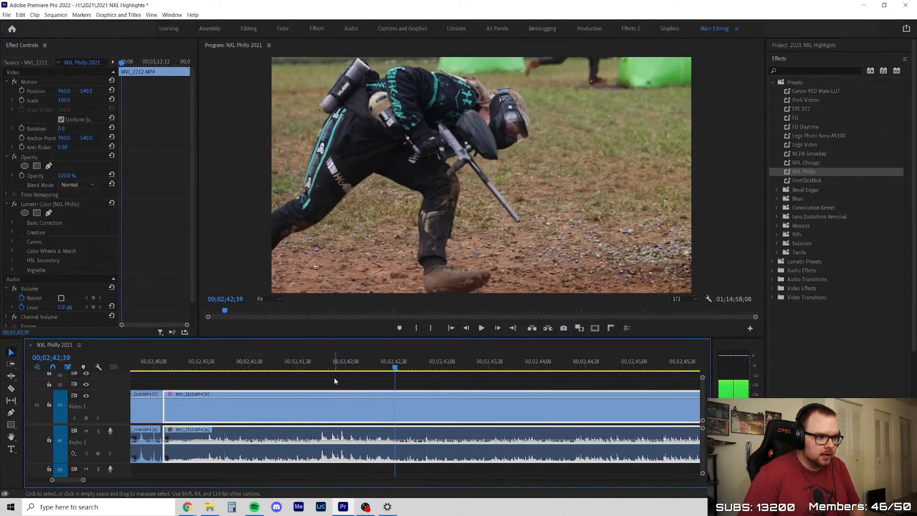
{"action": "key", "text": "Left"}
{"action": "key", "text": "Left"}
{"action": "key", "text": "Left"}
{"action": "key", "text": "Left"}
{"action": "key", "text": "Left"}
{"action": "key", "text": "Left"}
{"action": "key", "text": "Left"}
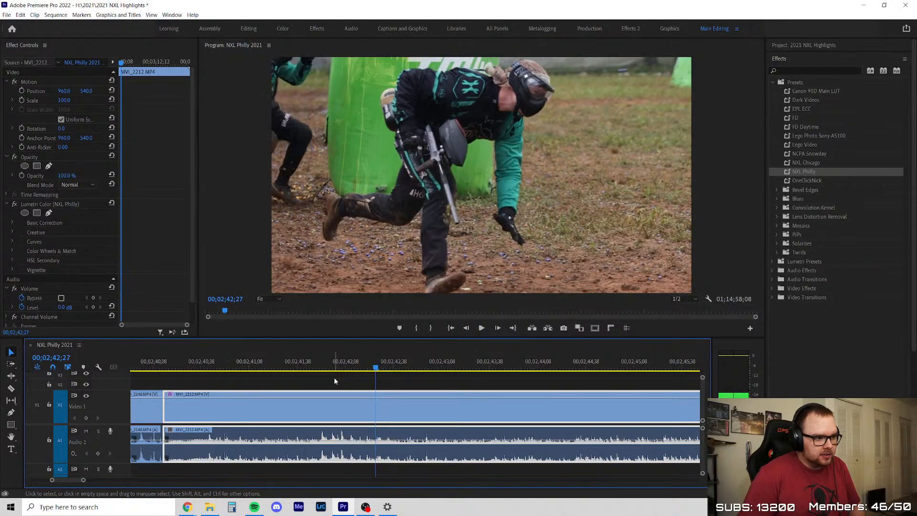
{"action": "key", "text": "Right"}
{"action": "key", "text": "Right"}
{"action": "key", "text": "Right"}
{"action": "key", "text": "Right"}
{"action": "key", "text": "space"}
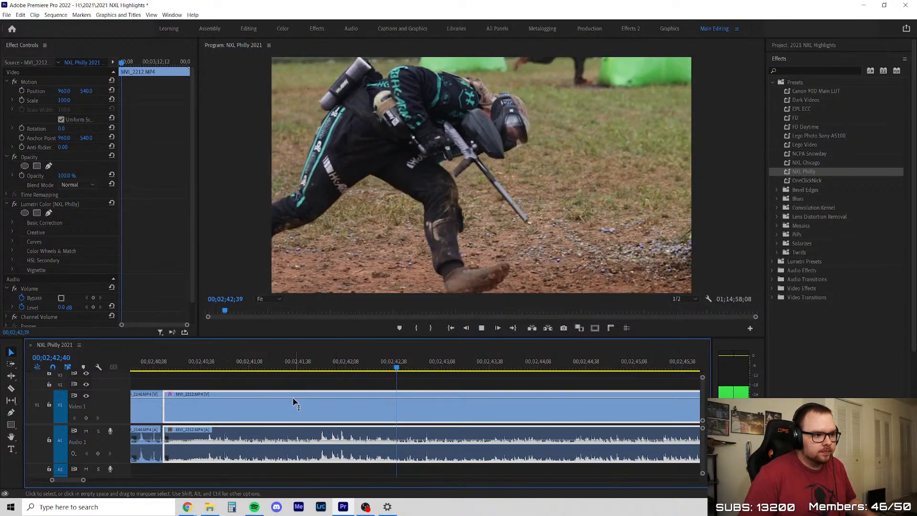
Play MVI_2212 until the player reaches the green pyramid bunker and split the clip just past 00;02;47;08
{"action": "scroll", "coordinate": [293, 401], "scroll_direction": "down", "scroll_amount": 3}
{"action": "scroll", "coordinate": [426, 405], "scroll_direction": "up", "scroll_amount": 2}
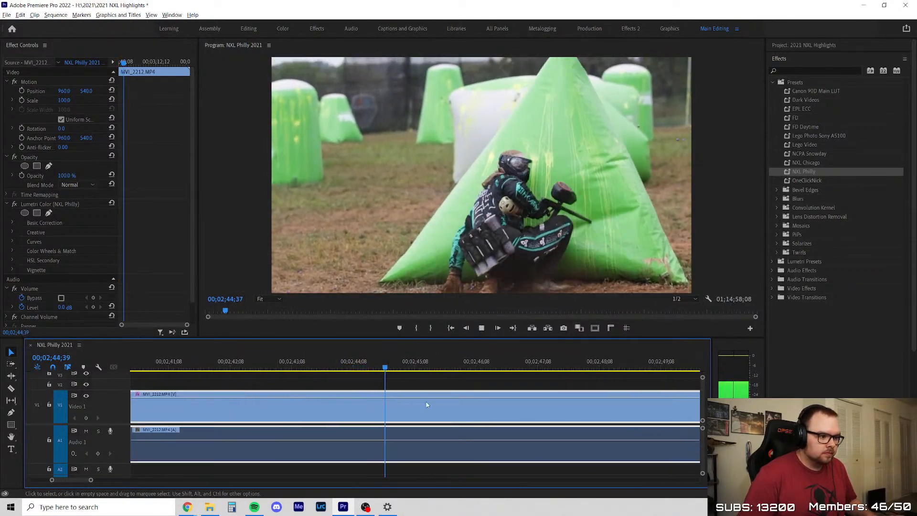
{"action": "scroll", "coordinate": [263, 395], "scroll_direction": "down", "scroll_amount": 3}
{"action": "scroll", "coordinate": [492, 404], "scroll_direction": "up", "scroll_amount": 1}
{"action": "scroll", "coordinate": [491, 404], "scroll_direction": "up", "scroll_amount": 1}
{"action": "key", "text": "c"}
{"action": "left_click", "coordinate": [311, 404]}
{"action": "key", "text": "v"}
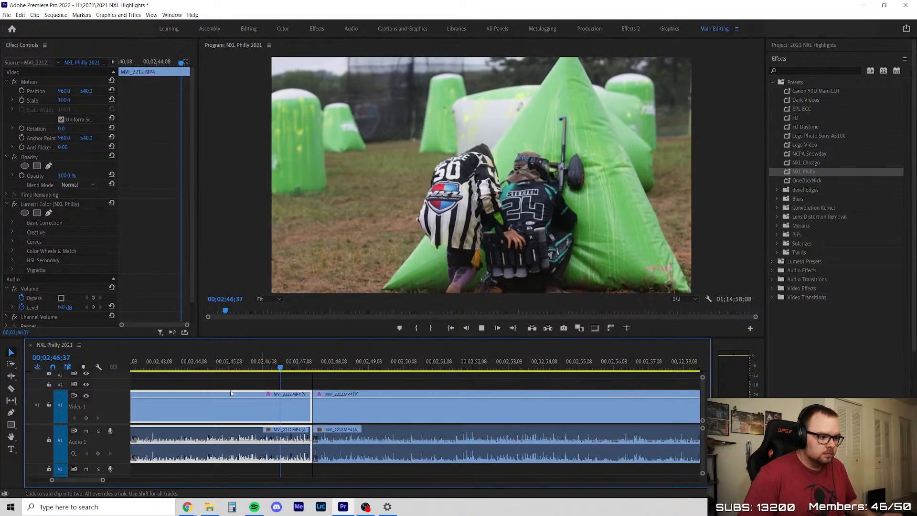
Scrub through the second MVI_2212 segment to about 00;02;56 to check the player behind the pyramid bunker
{"action": "scroll", "coordinate": [256, 399], "scroll_direction": "down", "scroll_amount": 3}
{"action": "left_click_drag", "start_coordinate": [276, 366], "coordinate": [354, 368]}
{"action": "key", "text": "space"}
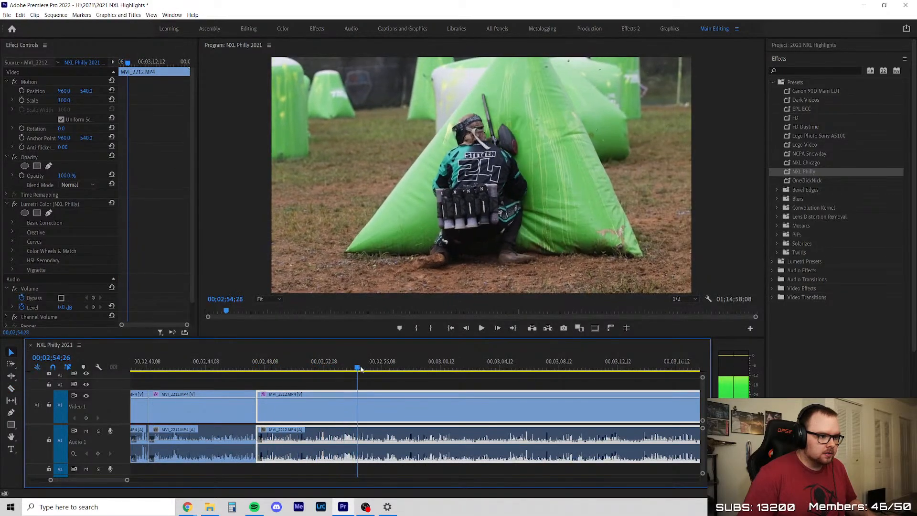
{"action": "scroll", "coordinate": [366, 389], "scroll_direction": "down", "scroll_amount": 2}
{"action": "scroll", "coordinate": [358, 378], "scroll_direction": "up", "scroll_amount": 2}
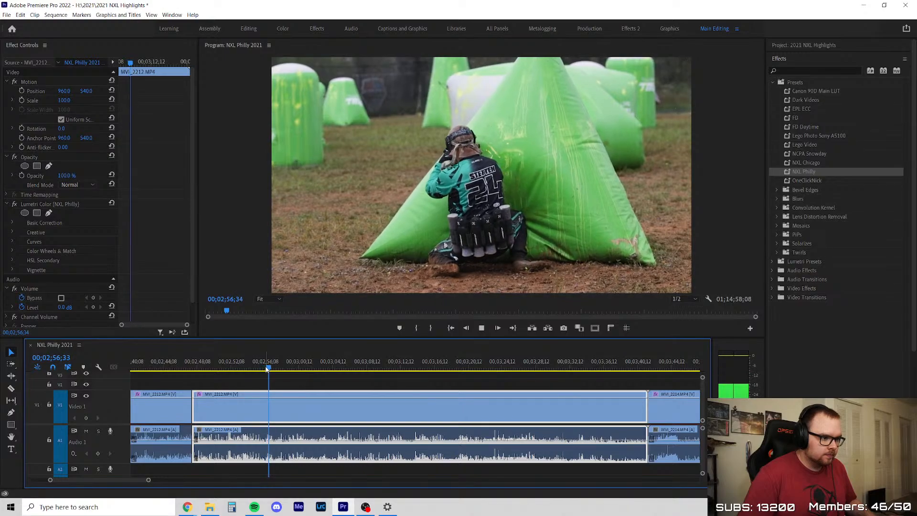
{"action": "left_click", "coordinate": [304, 368]}
{"action": "left_click_drag", "start_coordinate": [305, 370], "coordinate": [265, 369]}
{"action": "key", "text": "space"}
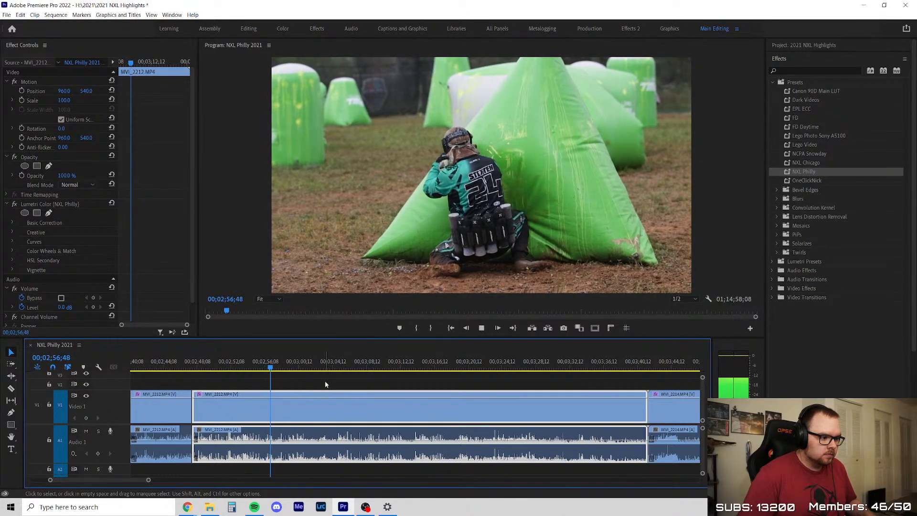
Play the second MVI_2212 segment from about 00;02;56;48 to 00;03;06;52, looking for usable action
{"action": "left_click", "coordinate": [326, 384]}
{"action": "scroll", "coordinate": [326, 384], "scroll_direction": "down", "scroll_amount": 2}
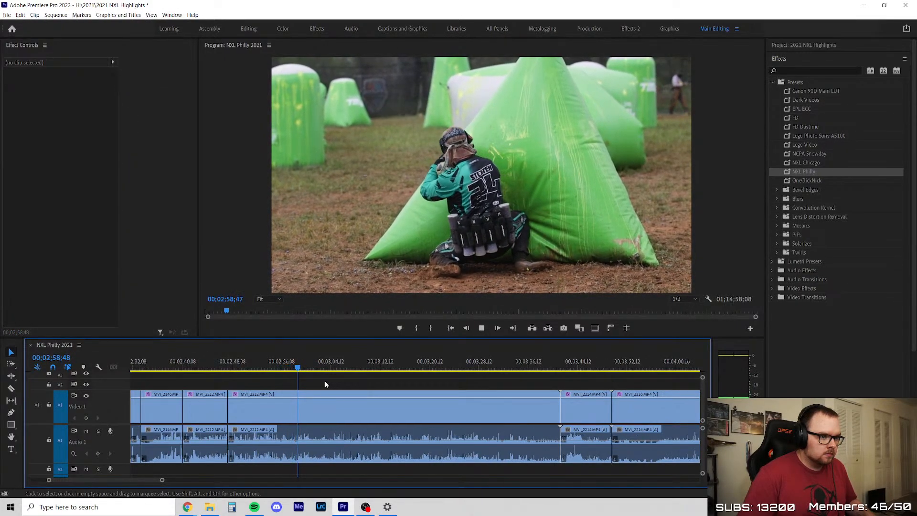
{"action": "scroll", "coordinate": [325, 380], "scroll_direction": "down", "scroll_amount": 1}
{"action": "scroll", "coordinate": [325, 384], "scroll_direction": "up", "scroll_amount": 1}
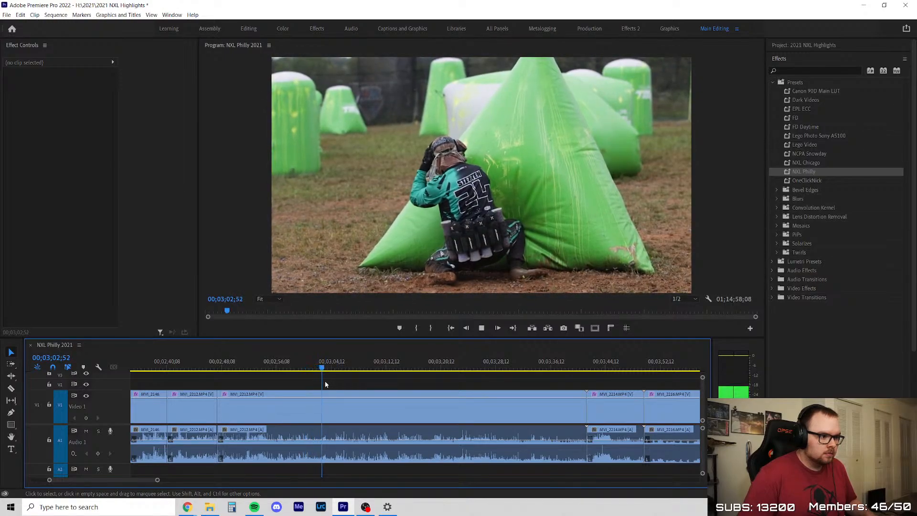
{"action": "scroll", "coordinate": [325, 381], "scroll_direction": "up", "scroll_amount": 1}
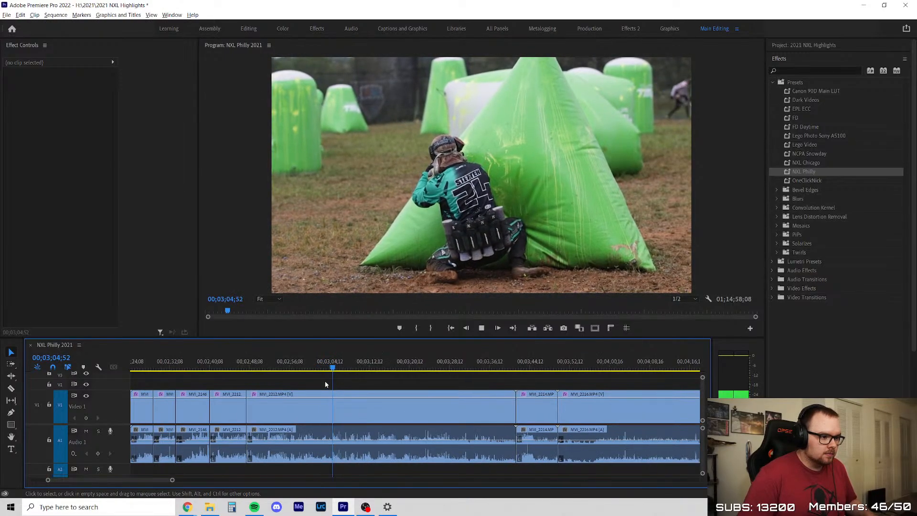
{"action": "scroll", "coordinate": [363, 391], "scroll_direction": "up", "scroll_amount": 1}
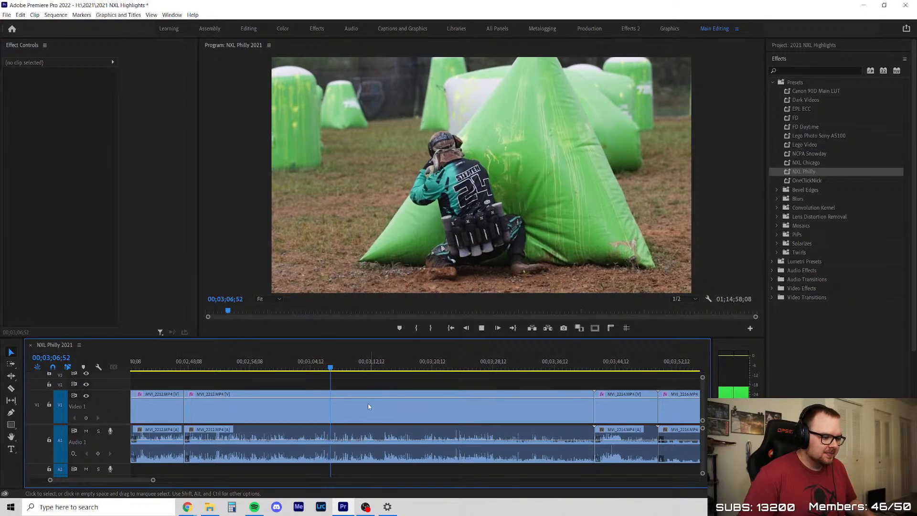
Scrub and play the second MVI_2212 segment from 00;03;06;52 to about 00;03;27;08, looking for usable action
{"action": "left_click_drag", "start_coordinate": [336, 369], "coordinate": [359, 389]}
{"action": "key", "text": "space"}
{"action": "left_click", "coordinate": [400, 382]}
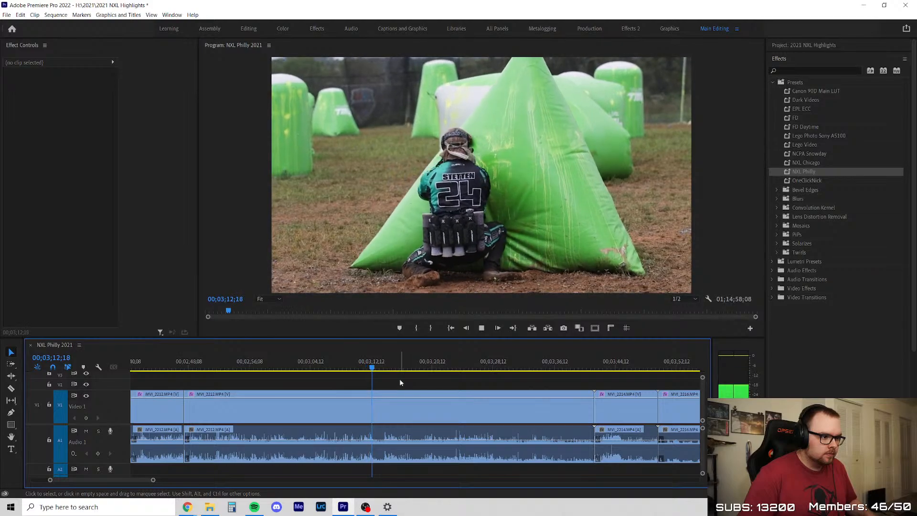
{"action": "scroll", "coordinate": [401, 382], "scroll_direction": "down", "scroll_amount": 3}
{"action": "scroll", "coordinate": [459, 393], "scroll_direction": "up", "scroll_amount": 1}
{"action": "left_click_drag", "start_coordinate": [389, 369], "coordinate": [402, 368]}
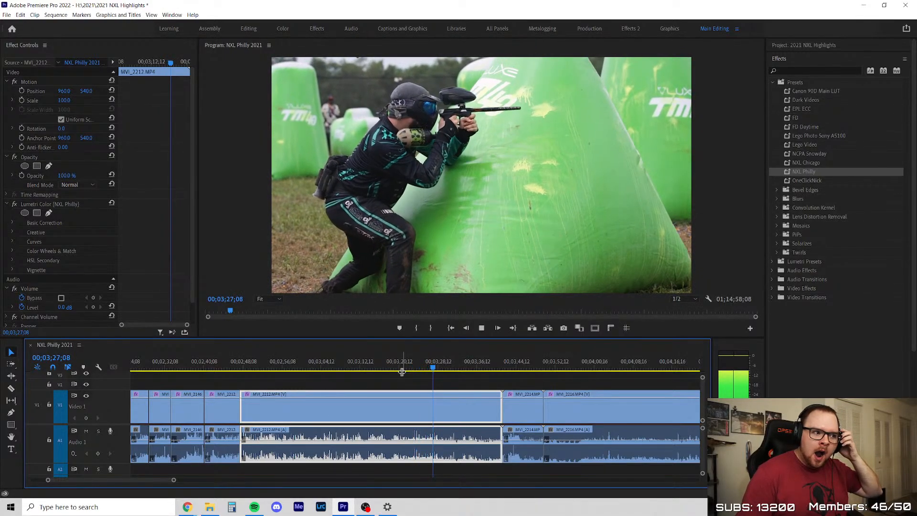
{"action": "key", "text": "space"}
{"action": "scroll", "coordinate": [426, 386], "scroll_direction": "up", "scroll_amount": 3}
{"action": "left_click_drag", "start_coordinate": [401, 367], "coordinate": [419, 370]}
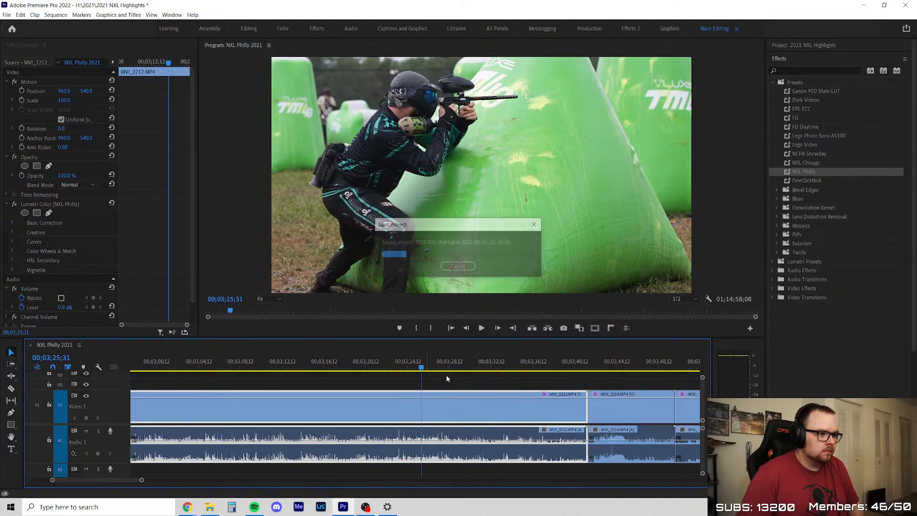
Replay the second MVI_2212 segment from 00;03;25;31 to 00;03;27;47, stepping through frames of the player shooting beside the pyramid bunker
{"action": "key", "text": "space"}
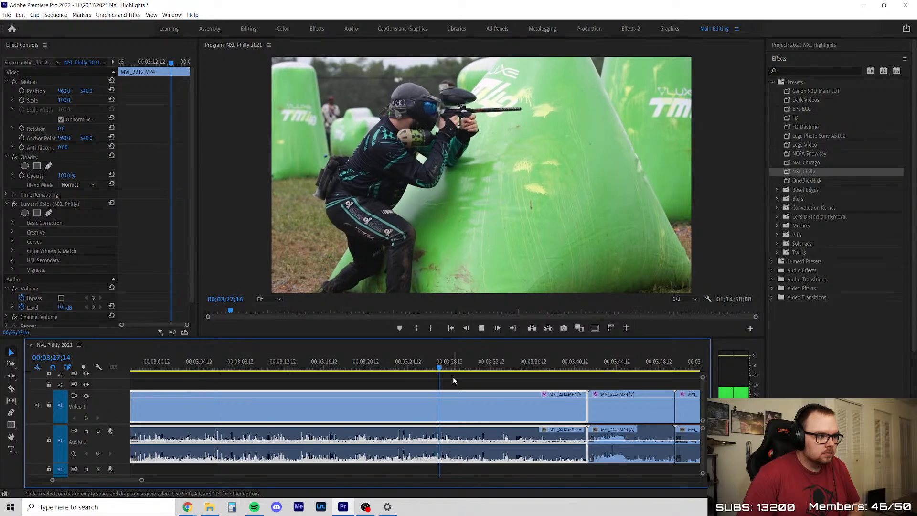
{"action": "key", "text": "space"}
{"action": "key", "text": "Left"}
{"action": "key", "text": "Left"}
{"action": "key", "text": "Left"}
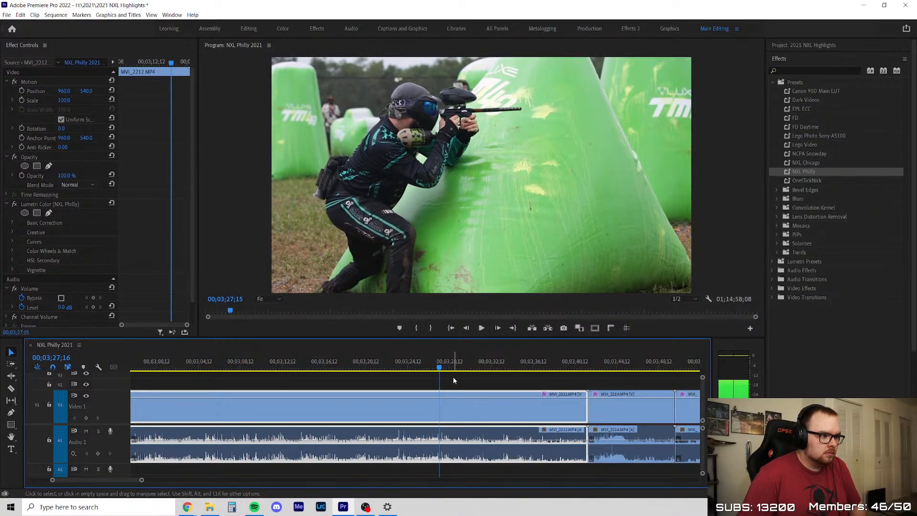
{"action": "key", "text": "space"}
{"action": "key", "text": "space"}
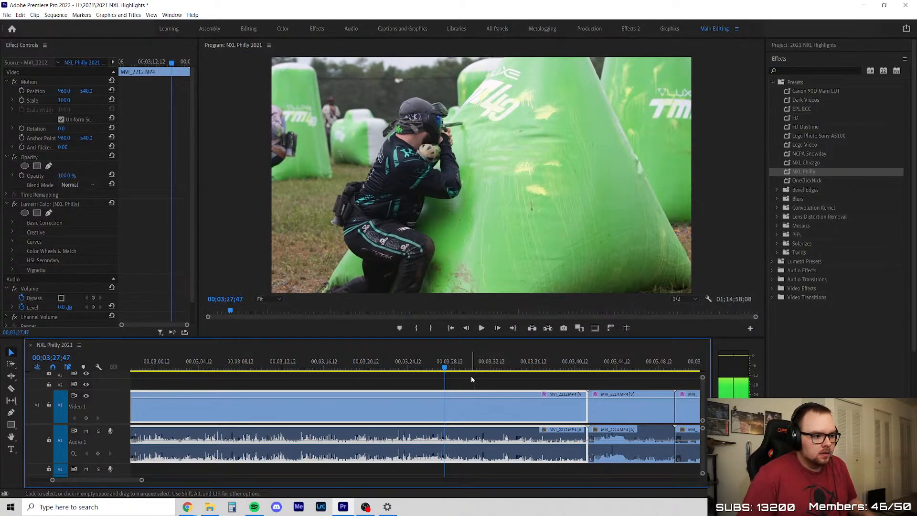
Remove the start of the second MVI_2212 segment up to about 00;03;22 and close the resulting gap
{"action": "key", "text": "="}
{"action": "key", "text": "c"}
{"action": "key", "text": "d"}
{"action": "key", "text": "Delete"}
{"action": "left_click", "coordinate": [277, 417]}
{"action": "key", "text": "ctrl+z"}
{"action": "key", "text": "Delete"}
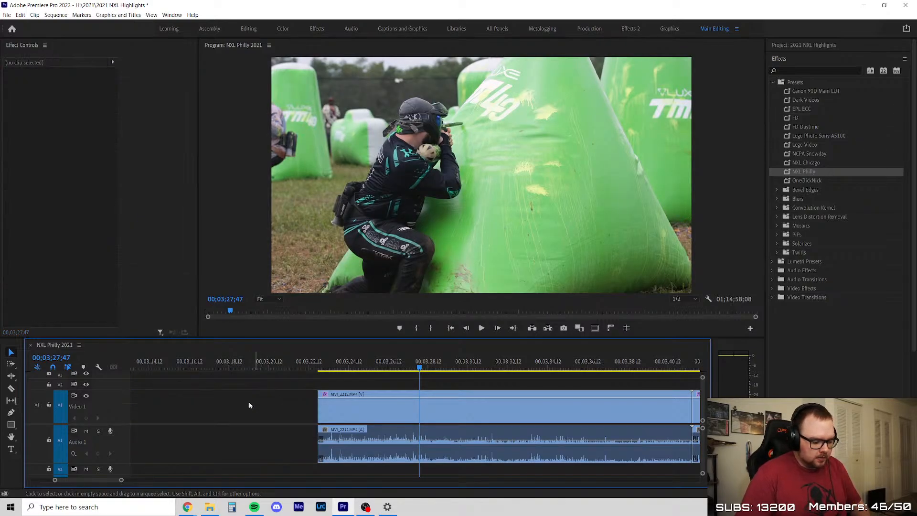
{"action": "right_click", "coordinate": [280, 413]}
{"action": "left_click", "coordinate": [297, 409]}
{"action": "right_click", "coordinate": [288, 409]}
{"action": "left_click", "coordinate": [300, 414]}
Play the shortened second MVI_2212 segment from its start to 00;02;48;46 to check the new cut
{"action": "key", "text": "Up"}
{"action": "key", "text": "Up"}
{"action": "key", "text": "Up"}
{"action": "key", "text": "space"}
{"action": "scroll", "coordinate": [286, 429], "scroll_direction": "down", "scroll_amount": 3}
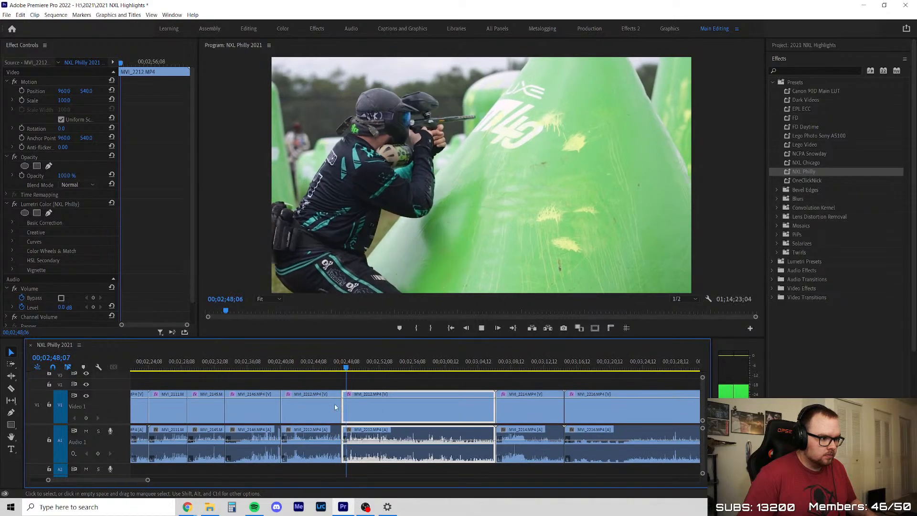
{"action": "left_click", "coordinate": [369, 376]}
{"action": "key", "text": "space"}
{"action": "key", "text": "d"}
{"action": "key", "text": "alt+Tab"}
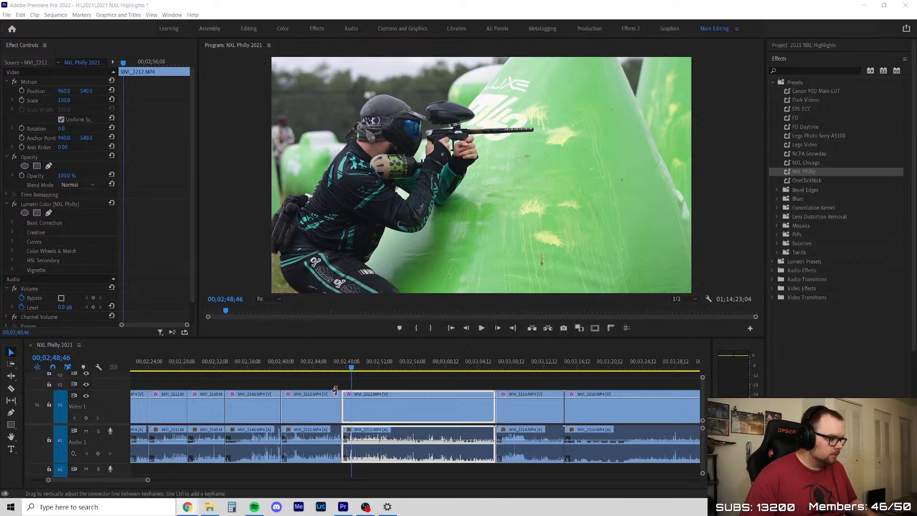
Play the second MVI_2212 segment on to about 00;02;54;42 to find where its usable action ends
{"action": "left_click", "coordinate": [333, 368]}
{"action": "key", "text": "space"}
{"action": "left_click", "coordinate": [388, 377]}
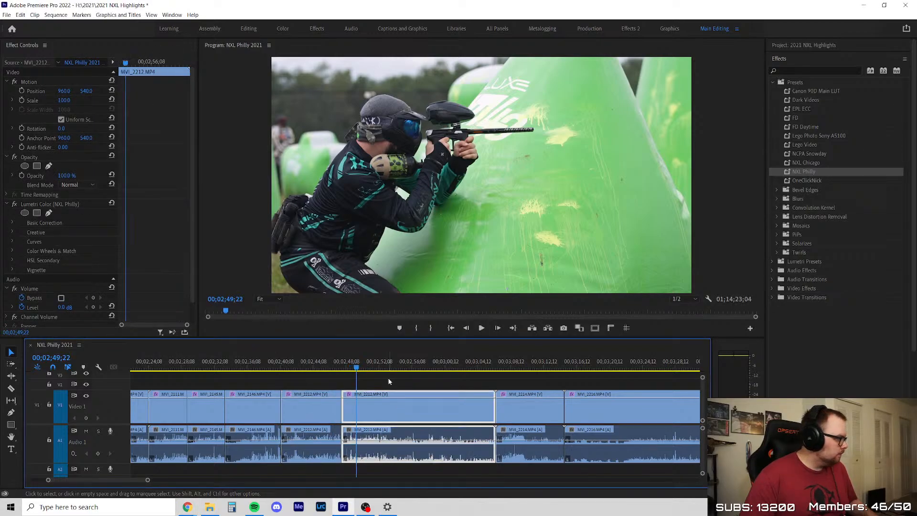
{"action": "scroll", "coordinate": [435, 382], "scroll_direction": "up", "scroll_amount": 3}
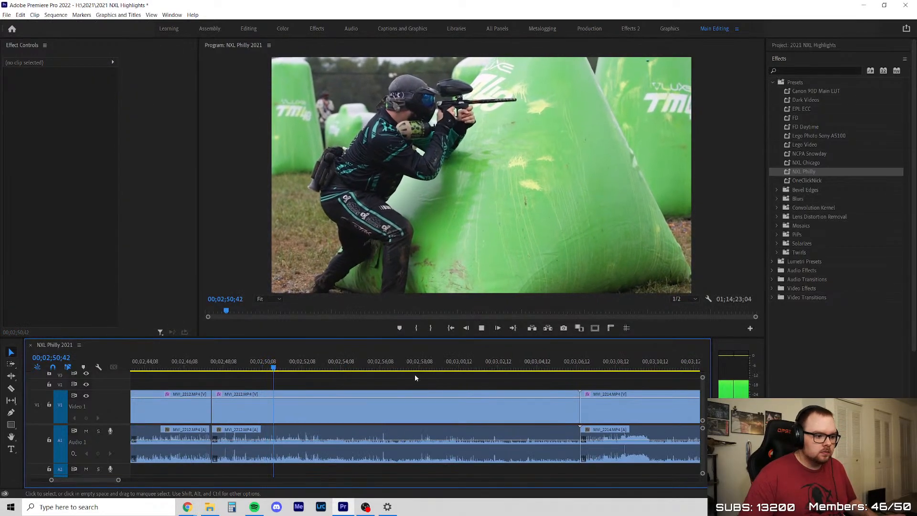
{"action": "scroll", "coordinate": [399, 377], "scroll_direction": "down", "scroll_amount": 3}
{"action": "scroll", "coordinate": [474, 378], "scroll_direction": "up", "scroll_amount": 1}
{"action": "scroll", "coordinate": [308, 398], "scroll_direction": "up", "scroll_amount": 1}
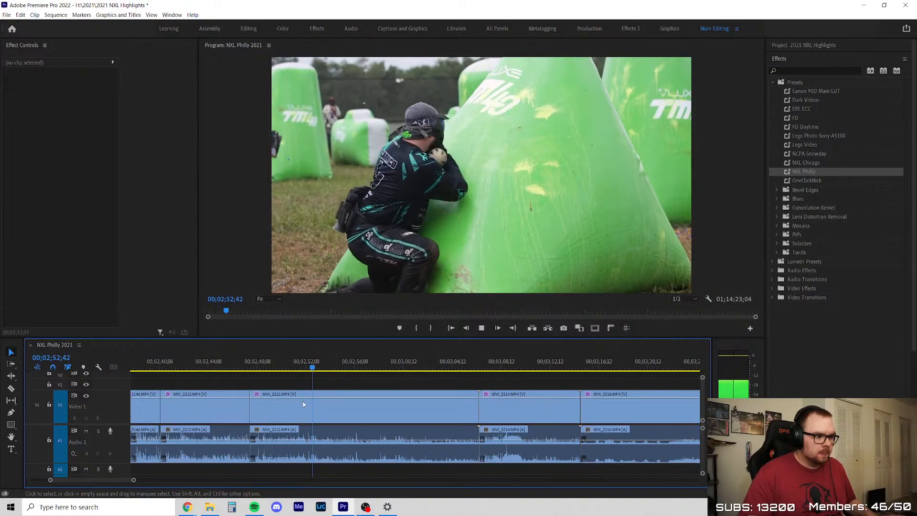
{"action": "scroll", "coordinate": [402, 377], "scroll_direction": "up", "scroll_amount": 2}
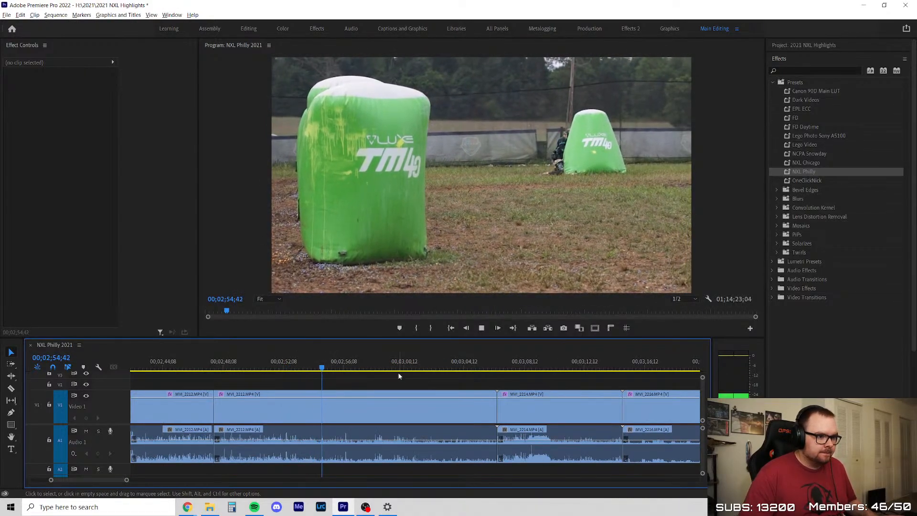
Split the second MVI_2212 segment at about 00;02;58;16 and scrub through the remainder to its end near 00;03;06
{"action": "scroll", "coordinate": [430, 376], "scroll_direction": "down", "scroll_amount": 2}
{"action": "key", "text": "c"}
{"action": "left_click", "coordinate": [338, 397]}
{"action": "key", "text": "v"}
{"action": "left_click_drag", "start_coordinate": [338, 367], "coordinate": [418, 371]}
{"action": "key", "text": "Down"}
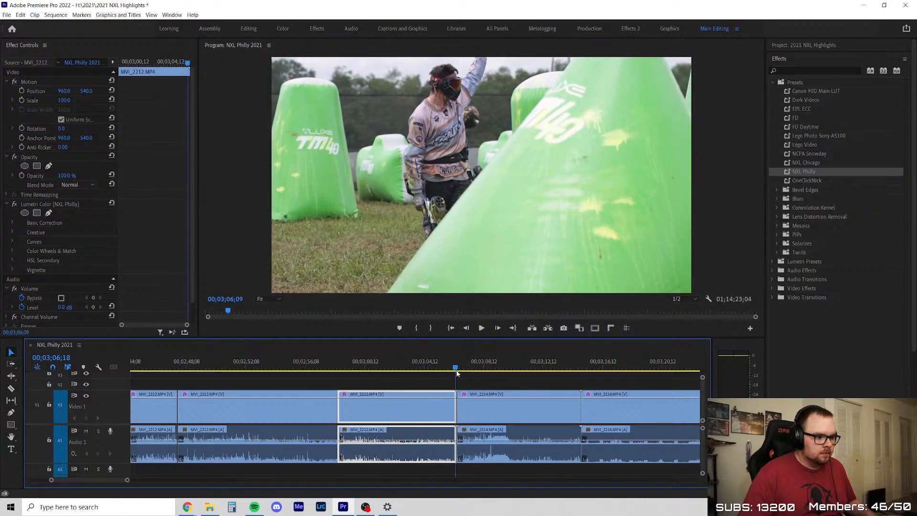
Delete the leftover MVI_2212 piece before MVI_2214 and close the gap
{"action": "key", "text": "Delete"}
{"action": "left_click", "coordinate": [408, 405]}
{"action": "right_click", "coordinate": [398, 408]}
{"action": "left_click", "coordinate": [411, 412]}
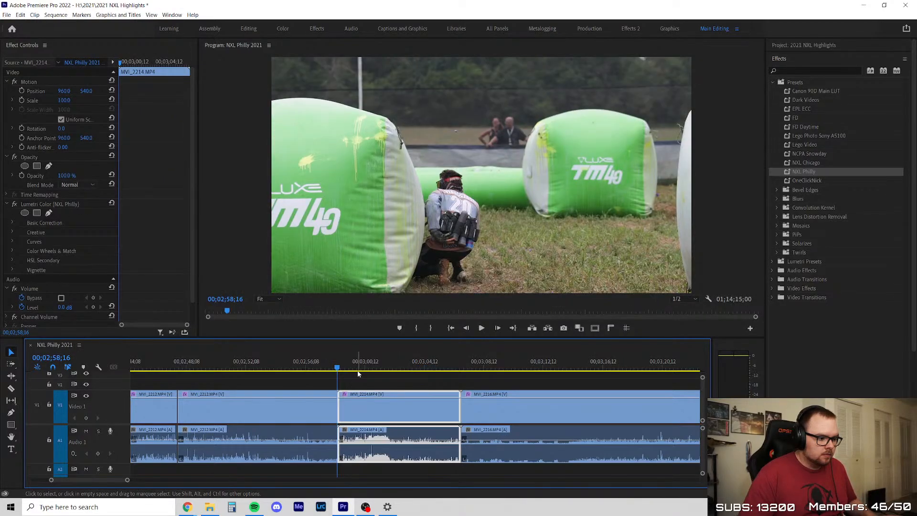
Play and replay MVI_2214's opening from 00;02;58;16 to about 00;03;00;50 to check the player behind the bunker
{"action": "key", "text": "space"}
{"action": "scroll", "coordinate": [414, 388], "scroll_direction": "up", "scroll_amount": 3}
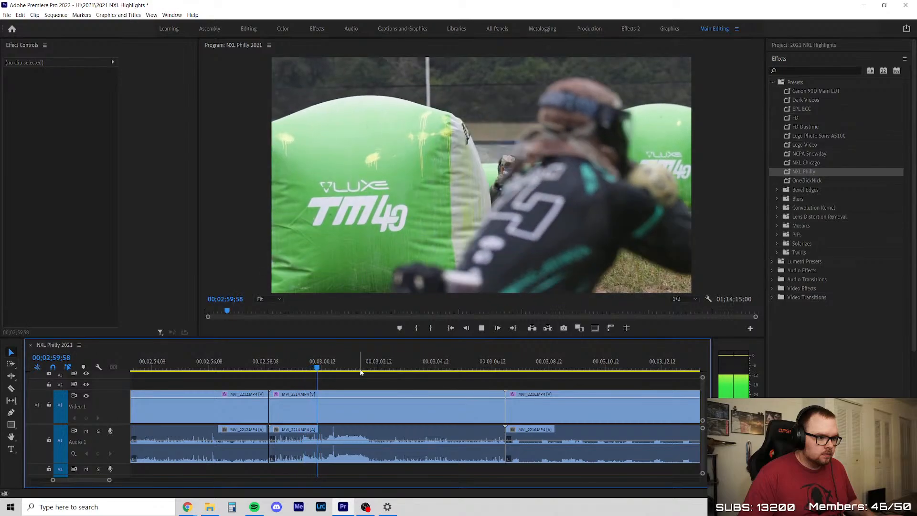
{"action": "left_click", "coordinate": [283, 364]}
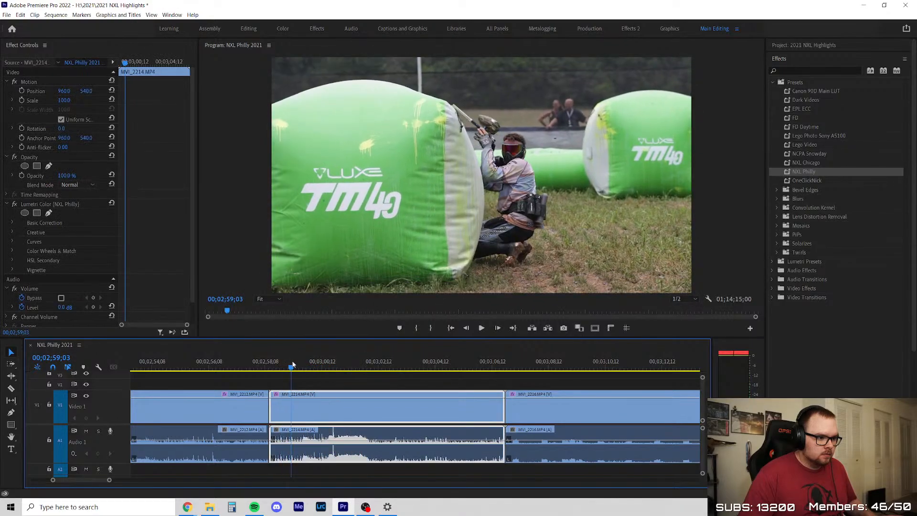
{"action": "left_click", "coordinate": [382, 385]}
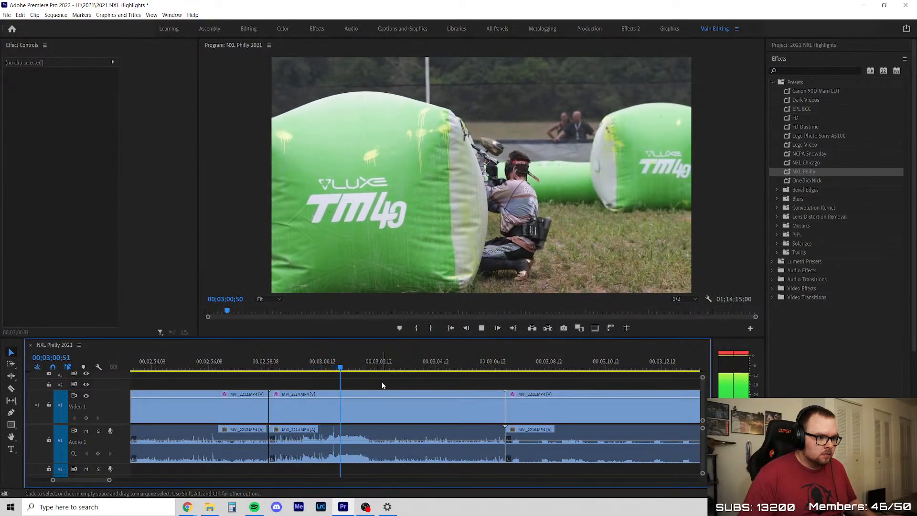
Split MVI_2214 at 00;03;01;47 and play through the remaining piece to check it for action
{"action": "left_click_drag", "start_coordinate": [276, 358], "coordinate": [348, 373]}
{"action": "key", "text": "c"}
{"action": "left_click", "coordinate": [366, 394]}
{"action": "key", "text": "space"}
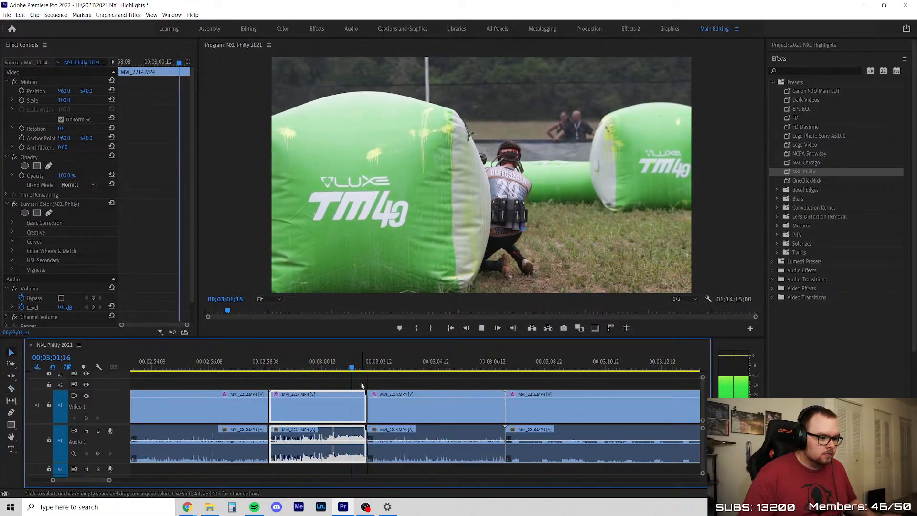
{"action": "key", "text": "v"}
{"action": "left_click", "coordinate": [404, 422]}
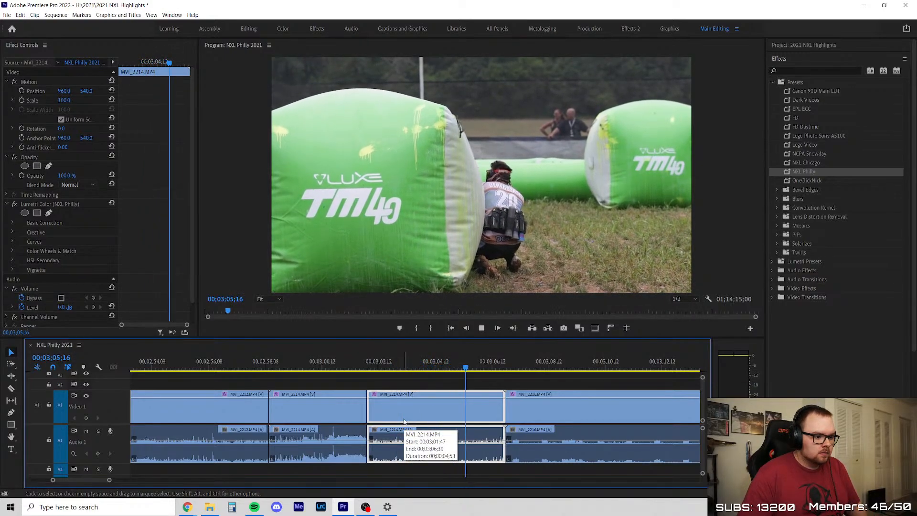
Delete the leftover MVI_2214 piece after 00;03;01;47 and close the gap before MVI_2216
{"action": "key", "text": "Delete"}
{"action": "left_click", "coordinate": [423, 406]}
{"action": "key", "text": "Delete"}
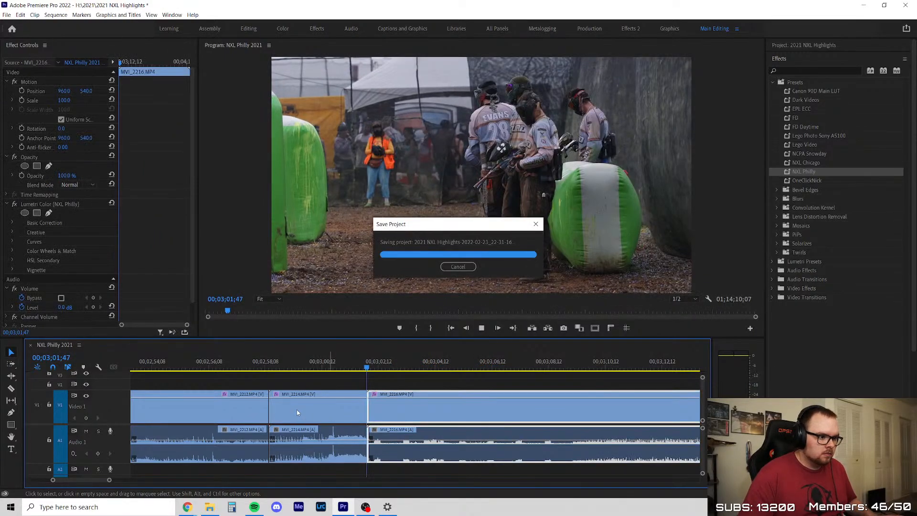
Play MVI_2216's opening team huddle, trim the clip's start to about 00;03;08;30, and close the gap
{"action": "scroll", "coordinate": [297, 407], "scroll_direction": "down", "scroll_amount": 5}
{"action": "key", "text": "space"}
{"action": "scroll", "coordinate": [344, 404], "scroll_direction": "up", "scroll_amount": 3}
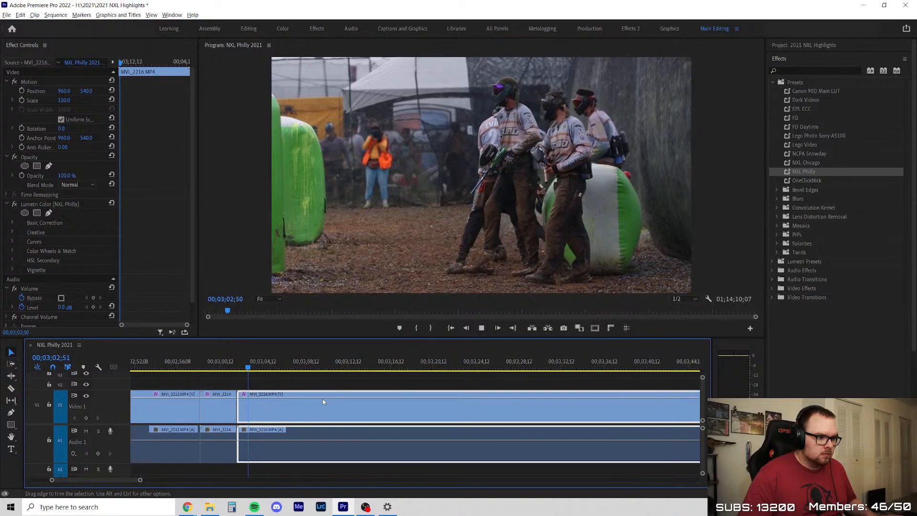
{"action": "left_click", "coordinate": [257, 388]}
{"action": "scroll", "coordinate": [257, 388], "scroll_direction": "up", "scroll_amount": 3}
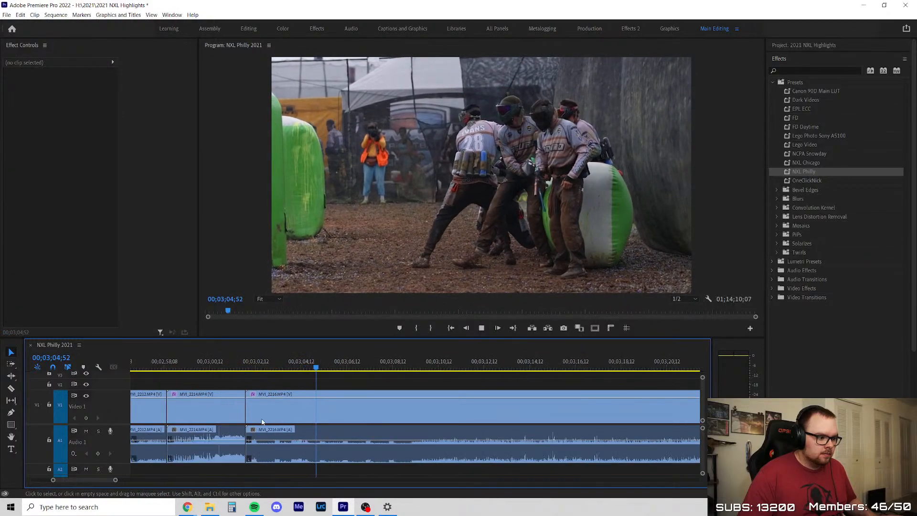
{"action": "left_click_drag", "start_coordinate": [247, 406], "coordinate": [402, 405]}
{"action": "left_click", "coordinate": [351, 399]}
{"action": "key", "text": "Delete"}
Play the trimmed MVI_2216 opening and step back and forth around 00;03;04;29 to inspect the player's dive
{"action": "key", "text": "space"}
{"action": "scroll", "coordinate": [320, 383], "scroll_direction": "down", "scroll_amount": 2}
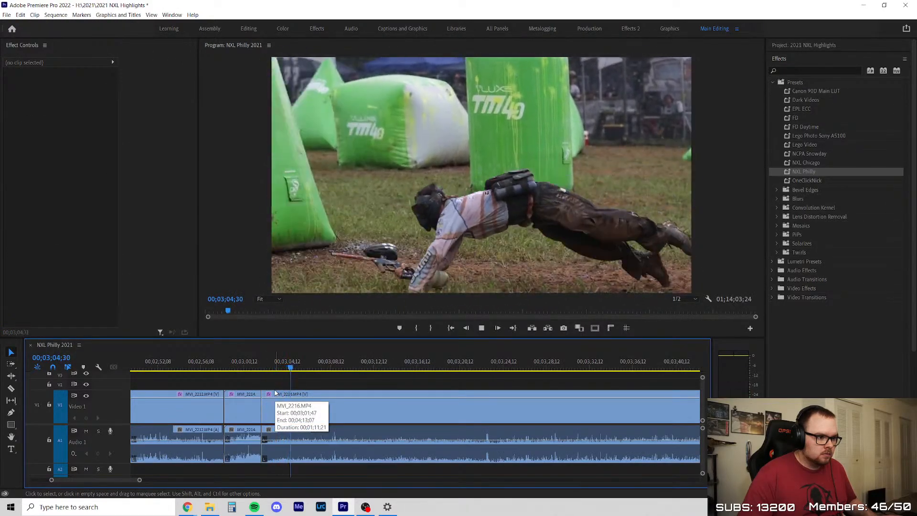
{"action": "scroll", "coordinate": [287, 399], "scroll_direction": "down", "scroll_amount": 1}
{"action": "left_click", "coordinate": [293, 401]}
{"action": "scroll", "coordinate": [263, 363], "scroll_direction": "up", "scroll_amount": 3}
{"action": "left_click_drag", "start_coordinate": [264, 365], "coordinate": [293, 366]}
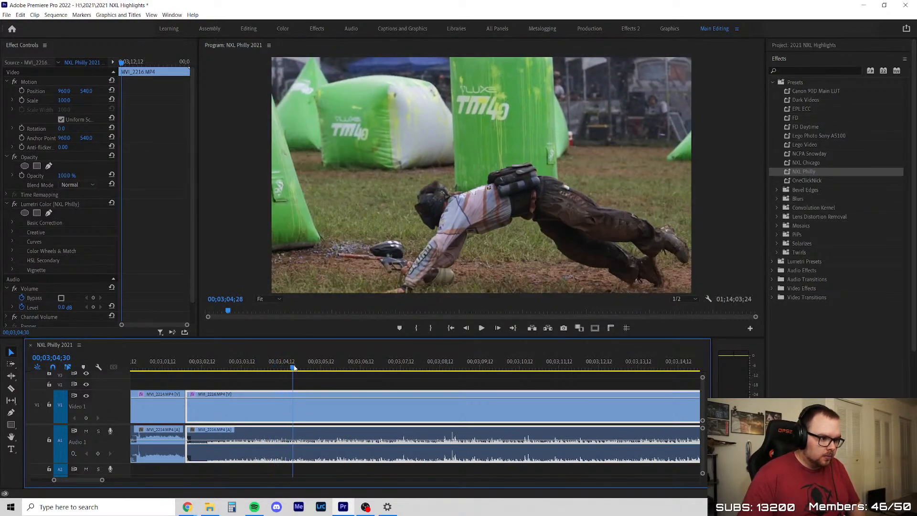
{"action": "key", "text": "Left"}
{"action": "key", "text": "Left"}
{"action": "key", "text": "Left"}
{"action": "key", "text": "Left"}
{"action": "key", "text": "Left"}
{"action": "key", "text": "Left"}
{"action": "key", "text": "Left"}
{"action": "key", "text": "Left"}
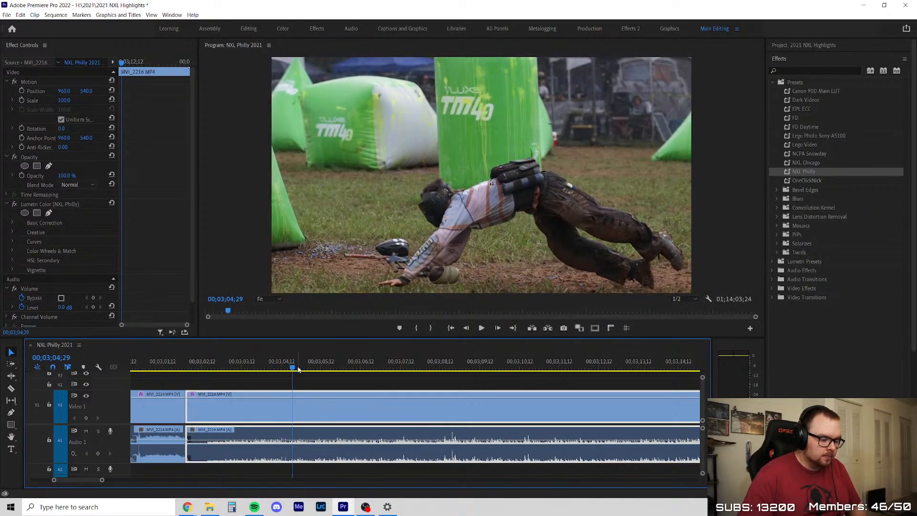
{"action": "key", "text": "Right"}
{"action": "key", "text": "Right"}
{"action": "key", "text": "Right"}
{"action": "key", "text": "Right"}
{"action": "key", "text": "Right"}
{"action": "key", "text": "Right"}
{"action": "key", "text": "Right"}
{"action": "key", "text": "Right"}
{"action": "key", "text": "Right"}
{"action": "key", "text": "Right"}
{"action": "key", "text": "Right"}
{"action": "key", "text": "Right"}
{"action": "key", "text": "Right"}
{"action": "key", "text": "Right"}
{"action": "key", "text": "Right"}
{"action": "key", "text": "Right"}
{"action": "key", "text": "Right"}
{"action": "key", "text": "Right"}
{"action": "key", "text": "Right"}
{"action": "key", "text": "Right"}
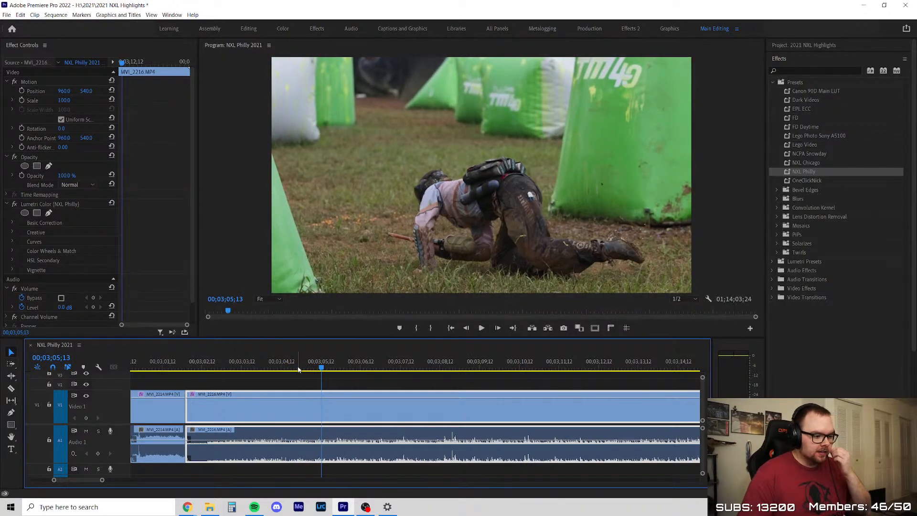
Play MVI_2216 until the player is behind the next bunker and split the clip at about 00;03;08;26
{"action": "key", "text": "space"}
{"action": "key", "text": "minus"}
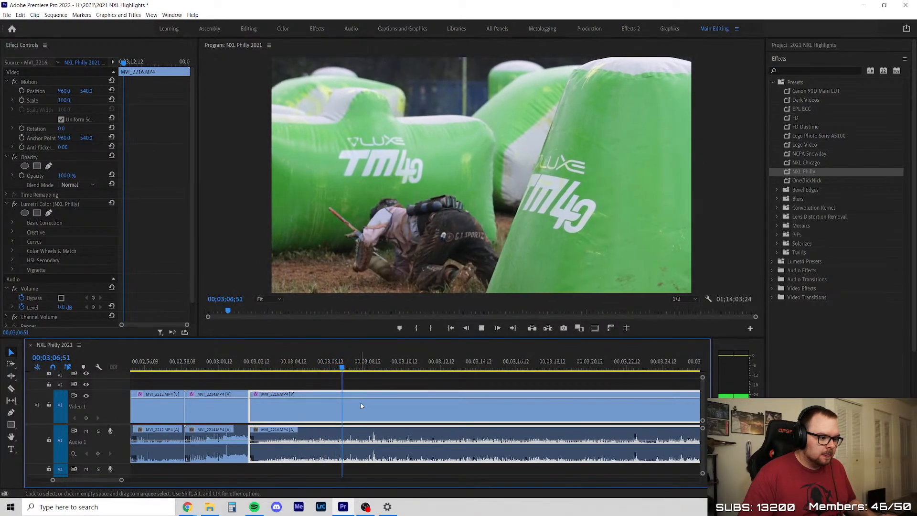
{"action": "key", "text": "ctrl+k"}
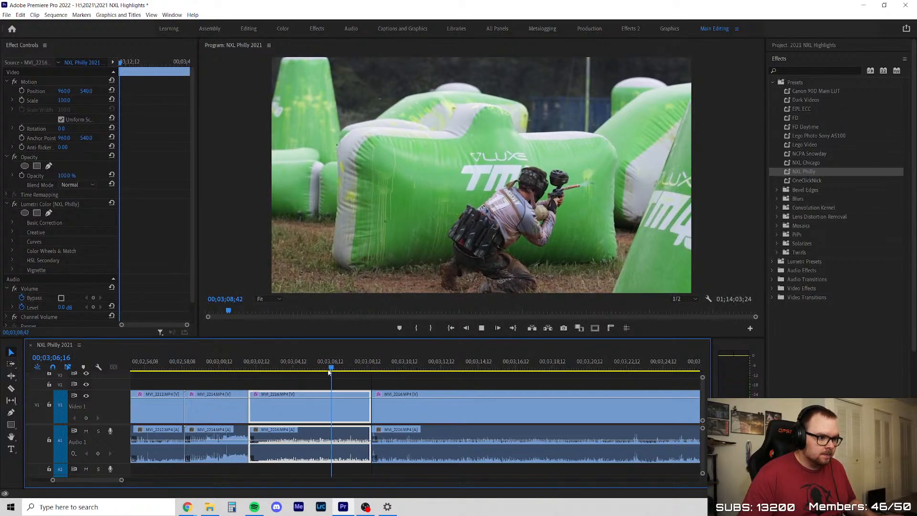
Scrub and play the remaining MVI_2216 segment from about 00;03;08;42 to 00;03;33;59, looking for usable action
{"action": "scroll", "coordinate": [267, 396], "scroll_direction": "down", "scroll_amount": 5}
{"action": "scroll", "coordinate": [259, 400], "scroll_direction": "down", "scroll_amount": 3}
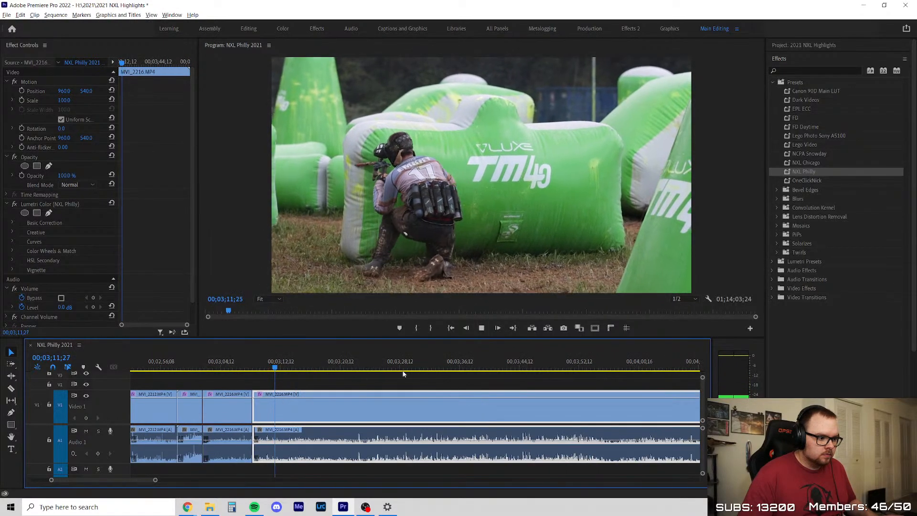
{"action": "scroll", "coordinate": [363, 379], "scroll_direction": "up", "scroll_amount": 1}
{"action": "left_click_drag", "start_coordinate": [269, 369], "coordinate": [440, 373]}
{"action": "scroll", "coordinate": [287, 382], "scroll_direction": "down", "scroll_amount": 2}
{"action": "key", "text": "space"}
{"action": "scroll", "coordinate": [372, 367], "scroll_direction": "up", "scroll_amount": 1}
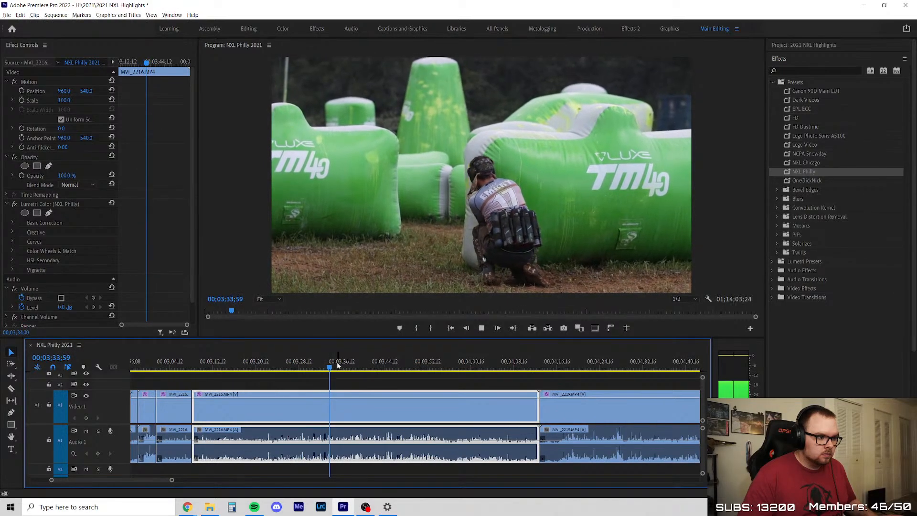
Scrub the rest of the second MVI_2216 segment, delete the segment, and close the gap before MVI_2219
{"action": "left_click_drag", "start_coordinate": [334, 368], "coordinate": [526, 374]}
{"action": "key", "text": "Delete"}
{"action": "right_click", "coordinate": [463, 414]}
{"action": "left_click", "coordinate": [471, 414]}
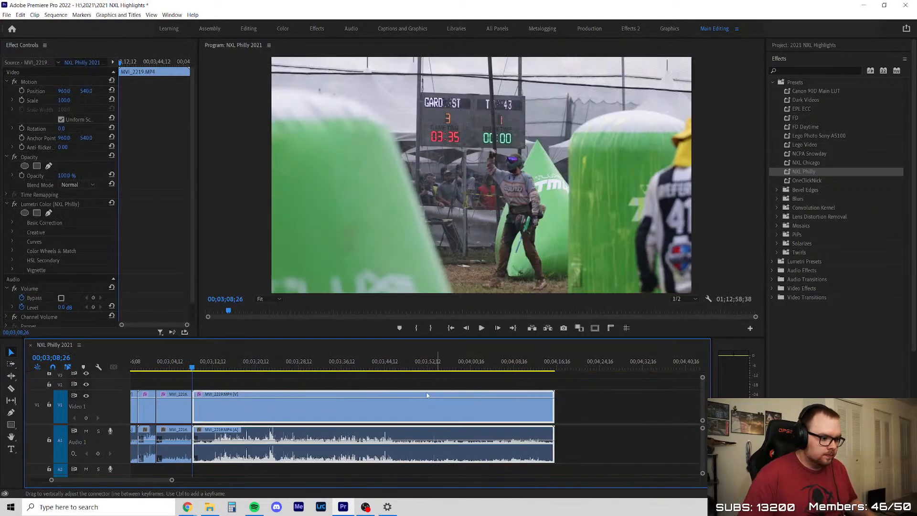
Play MVI_2219's opening, trim its start to about 00;03;11;55, and close the gap after MVI_2216
{"action": "key", "text": "space"}
{"action": "scroll", "coordinate": [251, 405], "scroll_direction": "down", "scroll_amount": 2}
{"action": "scroll", "coordinate": [250, 405], "scroll_direction": "up", "scroll_amount": 5}
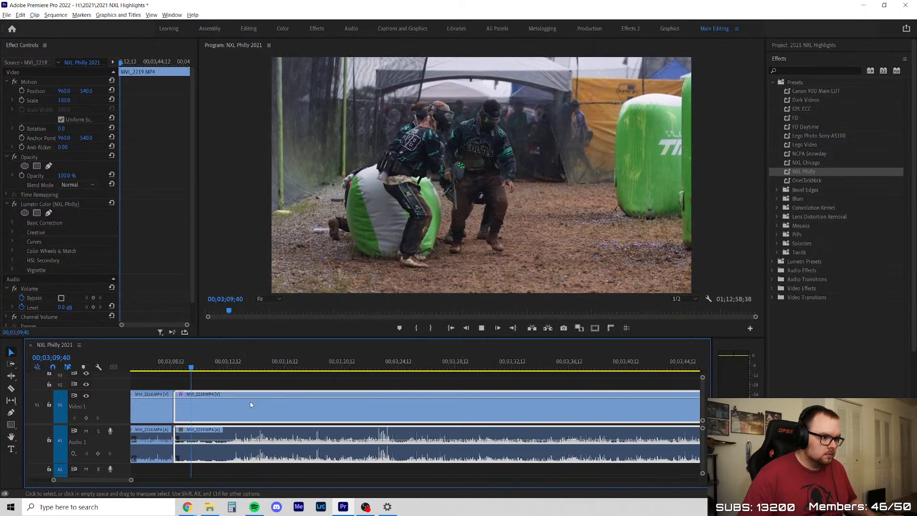
{"action": "left_click", "coordinate": [213, 382]}
{"action": "left_click_drag", "start_coordinate": [138, 409], "coordinate": [216, 415]}
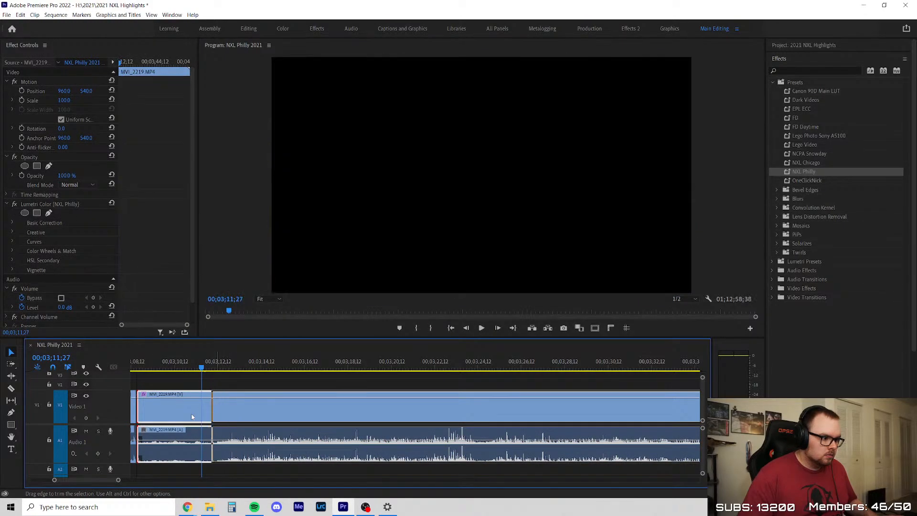
{"action": "right_click", "coordinate": [161, 406]}
{"action": "left_click", "coordinate": [182, 412]}
Play the trimmed MVI_2219 opening to 00;03;08;43 and save the project
{"action": "left_click", "coordinate": [187, 381]}
{"action": "key", "text": "space"}
{"action": "key", "text": "space"}
{"action": "key", "text": "ctrl+s"}
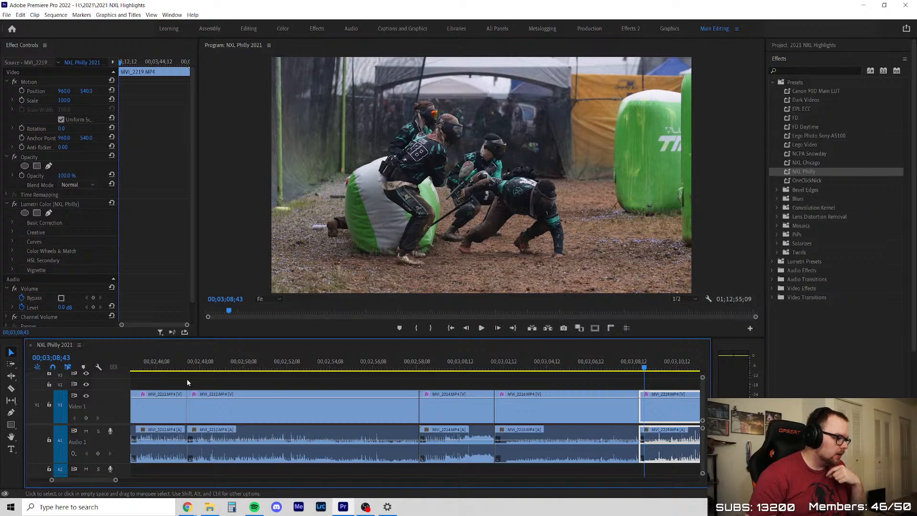
Play the trimmed MVI_2219 clip and split it at about 00;03;14;56
{"action": "left_click", "coordinate": [188, 379]}
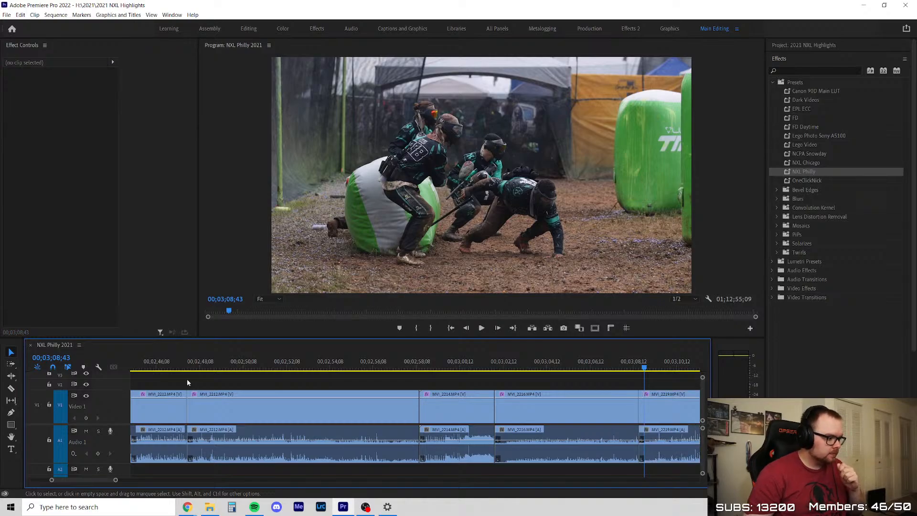
{"action": "scroll", "coordinate": [193, 361], "scroll_direction": "down", "scroll_amount": 3}
{"action": "scroll", "coordinate": [193, 361], "scroll_direction": "down", "scroll_amount": 1}
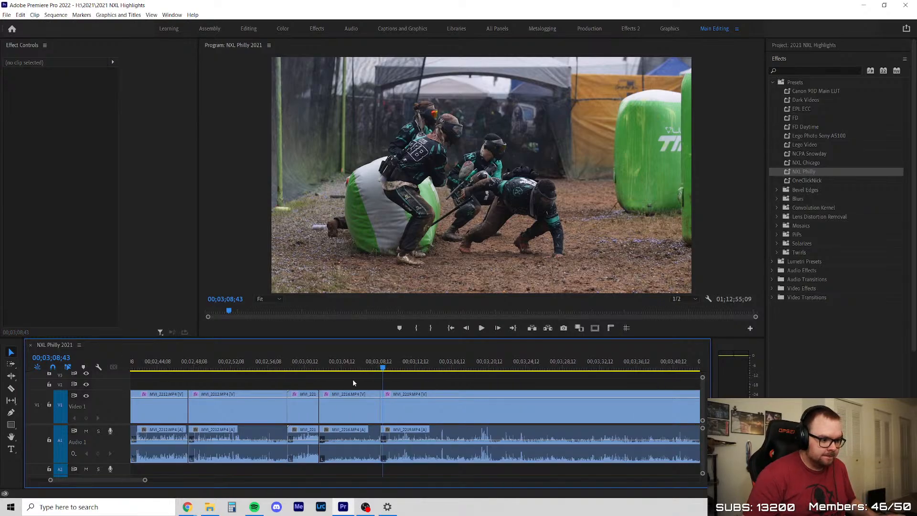
{"action": "key", "text": "space"}
{"action": "scroll", "coordinate": [317, 377], "scroll_direction": "down", "scroll_amount": 3}
{"action": "scroll", "coordinate": [422, 377], "scroll_direction": "up", "scroll_amount": 5}
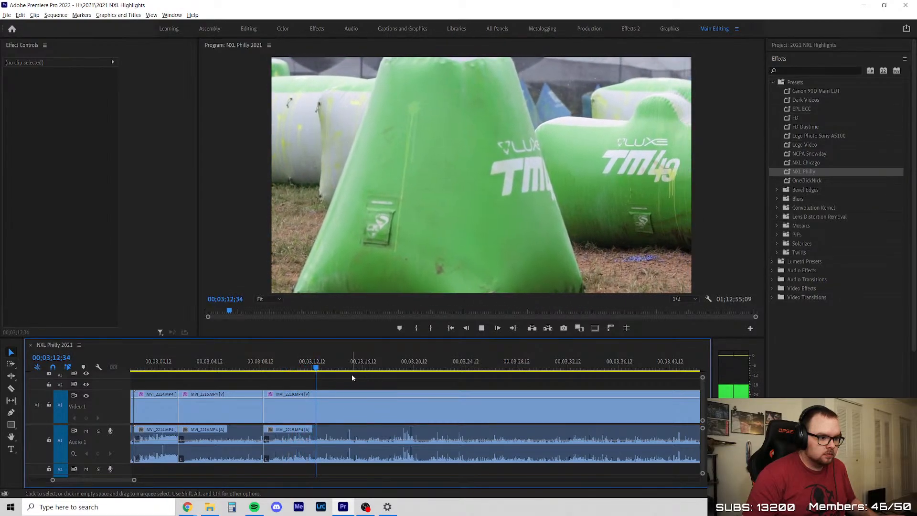
{"action": "scroll", "coordinate": [347, 376], "scroll_direction": "up", "scroll_amount": 2}
{"action": "key", "text": "c"}
{"action": "left_click", "coordinate": [344, 408]}
{"action": "key", "text": "v"}
{"action": "scroll", "coordinate": [361, 377], "scroll_direction": "down", "scroll_amount": 4}
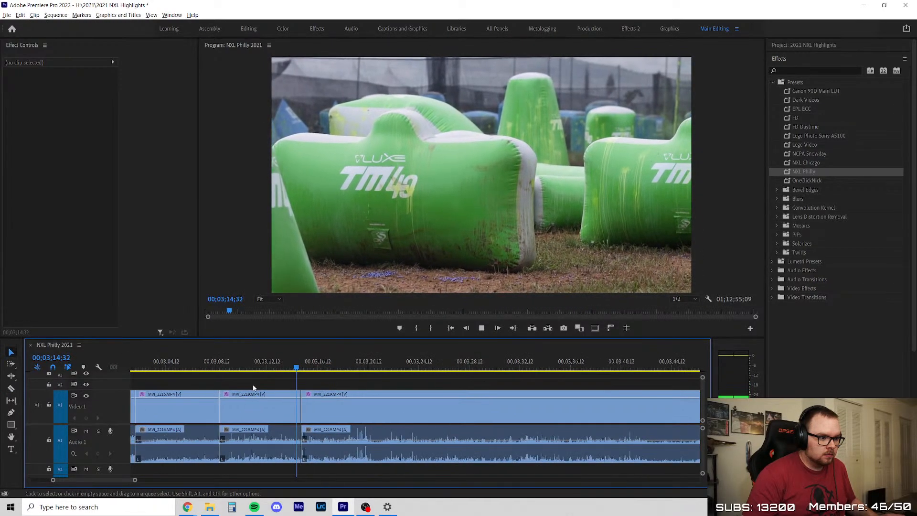
Scrub and play the second MVI_2219 segment up to about 00;03;24;11, looking for usable action
{"action": "left_click_drag", "start_coordinate": [248, 368], "coordinate": [300, 379]}
{"action": "key", "text": "space"}
{"action": "scroll", "coordinate": [303, 381], "scroll_direction": "down", "scroll_amount": 3}
{"action": "scroll", "coordinate": [364, 405], "scroll_direction": "up", "scroll_amount": 2}
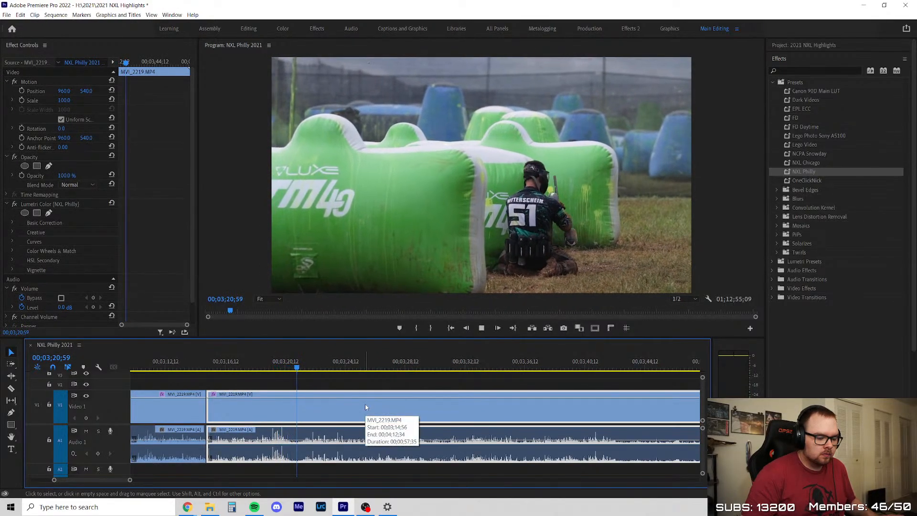
{"action": "scroll", "coordinate": [415, 394], "scroll_direction": "down", "scroll_amount": 2}
{"action": "scroll", "coordinate": [416, 393], "scroll_direction": "up", "scroll_amount": 2}
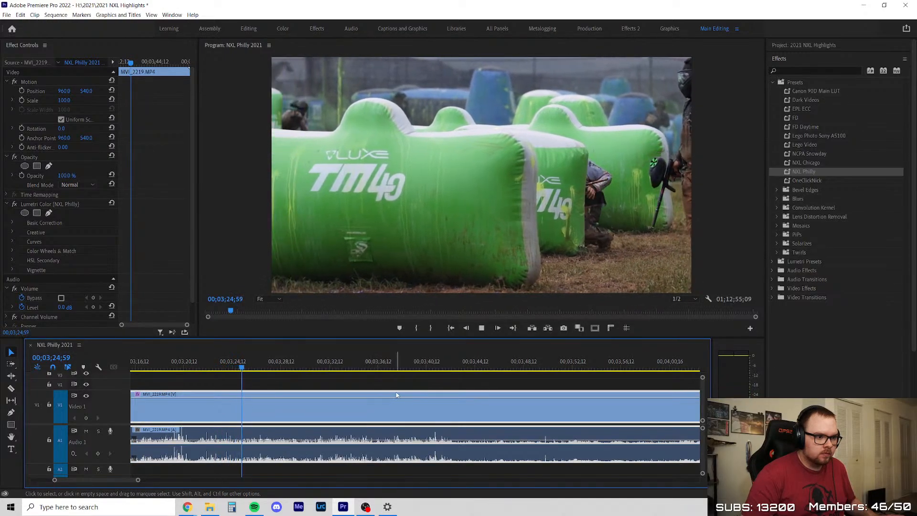
{"action": "left_click", "coordinate": [200, 364]}
{"action": "left_click_drag", "start_coordinate": [199, 361], "coordinate": [215, 378]}
{"action": "key", "text": "space"}
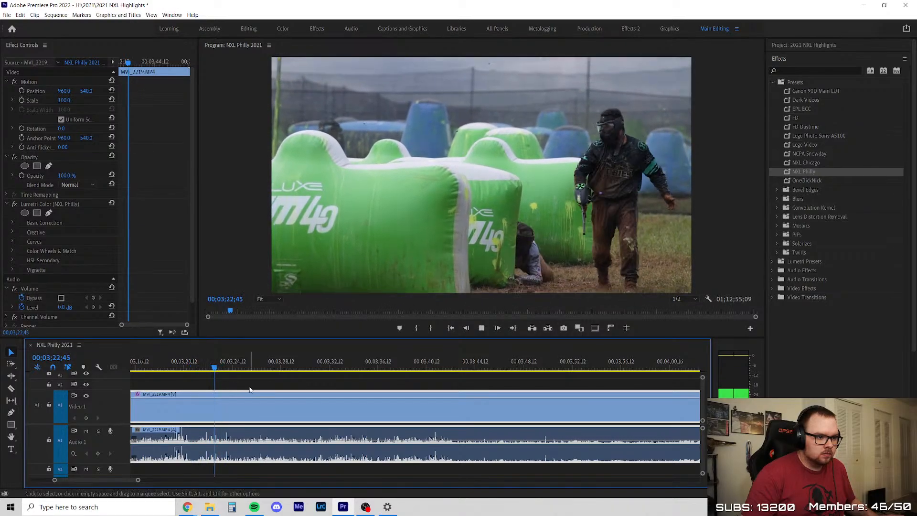
{"action": "left_click_drag", "start_coordinate": [173, 367], "coordinate": [208, 375]}
{"action": "key", "text": "space"}
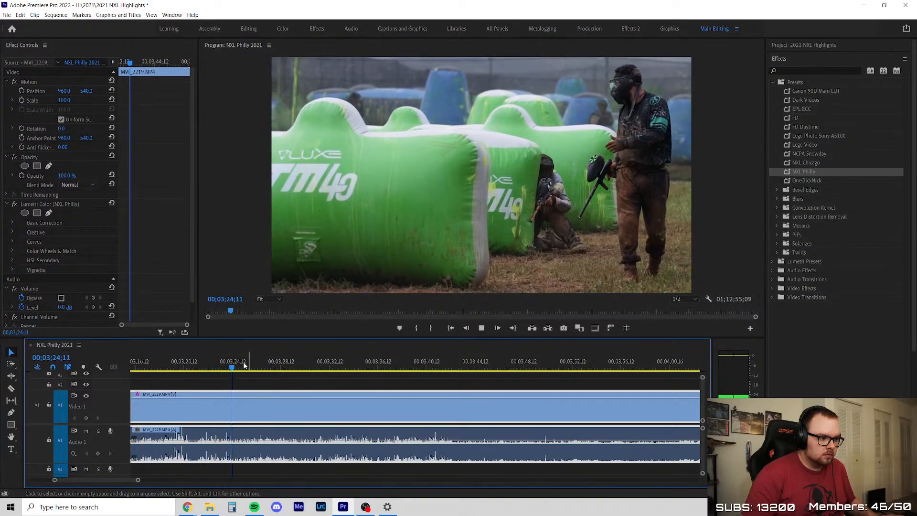
Scrub the rest of the second MVI_2219 segment to about 00;04;09;45 and delete the segment
{"action": "scroll", "coordinate": [300, 399], "scroll_direction": "down", "scroll_amount": 2}
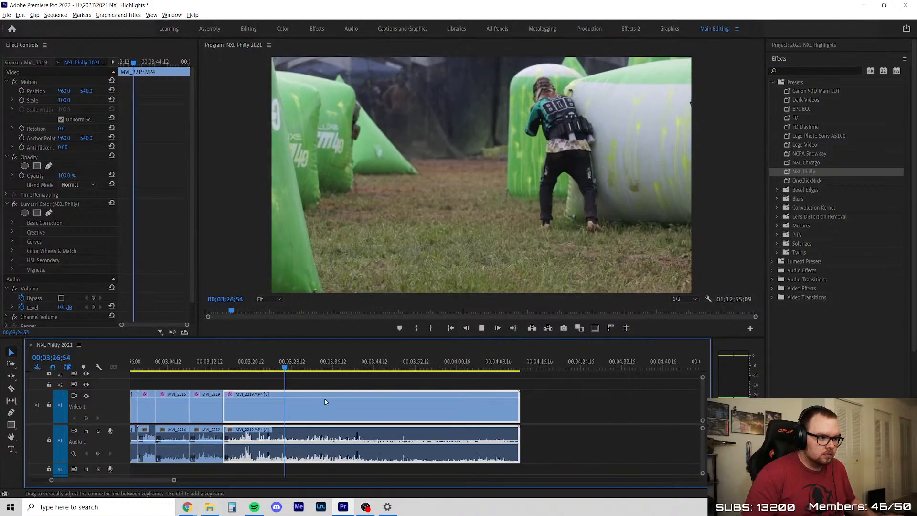
{"action": "scroll", "coordinate": [324, 402], "scroll_direction": "up", "scroll_amount": 1}
{"action": "left_click_drag", "start_coordinate": [269, 368], "coordinate": [599, 400]}
{"action": "key", "text": "space"}
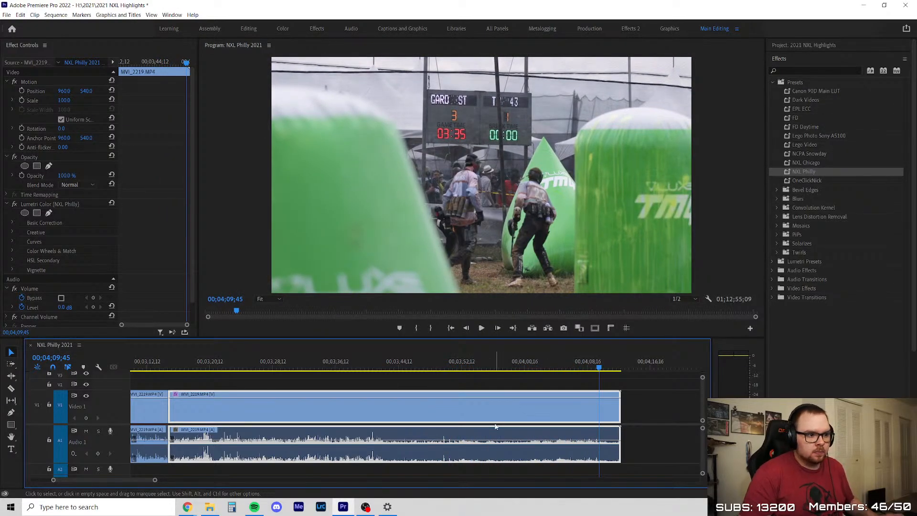
{"action": "key", "text": "Delete"}
{"action": "scroll", "coordinate": [449, 426], "scroll_direction": "down", "scroll_amount": 3}
{"action": "scroll", "coordinate": [436, 420], "scroll_direction": "down", "scroll_amount": 10}
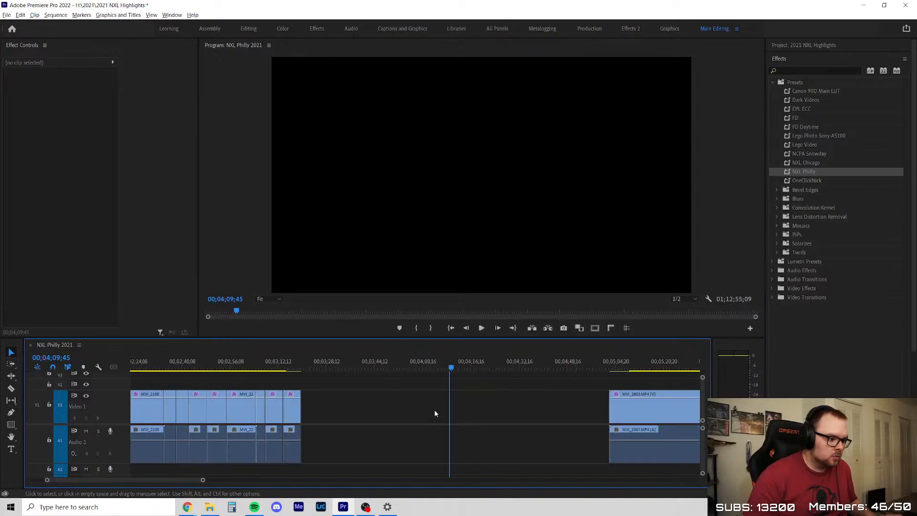
Examine the start of MVI_2803 around 00;05;10;17 and the arrangement of the clips that follow it
{"action": "left_click", "coordinate": [271, 368]}
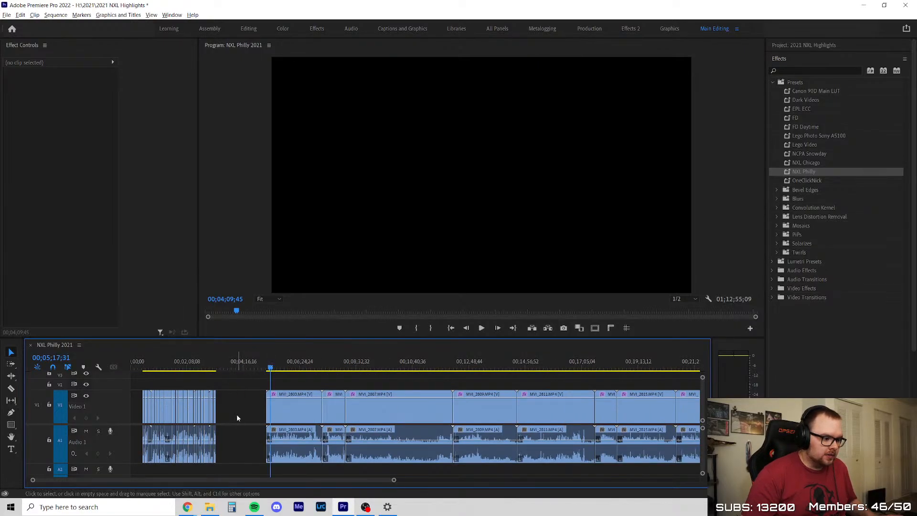
{"action": "scroll", "coordinate": [303, 403], "scroll_direction": "up", "scroll_amount": 4}
{"action": "scroll", "coordinate": [313, 410], "scroll_direction": "down", "scroll_amount": 5}
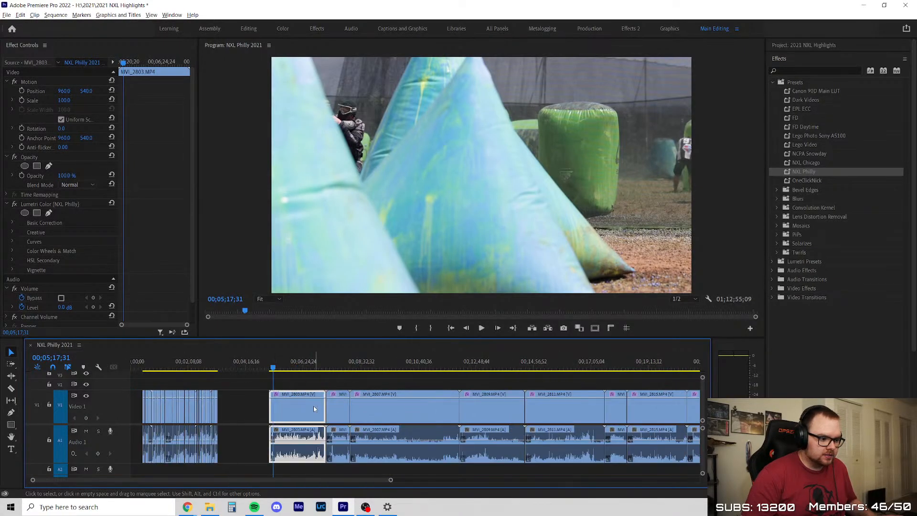
{"action": "scroll", "coordinate": [147, 393], "scroll_direction": "down", "scroll_amount": 2}
{"action": "scroll", "coordinate": [222, 396], "scroll_direction": "up", "scroll_amount": 8}
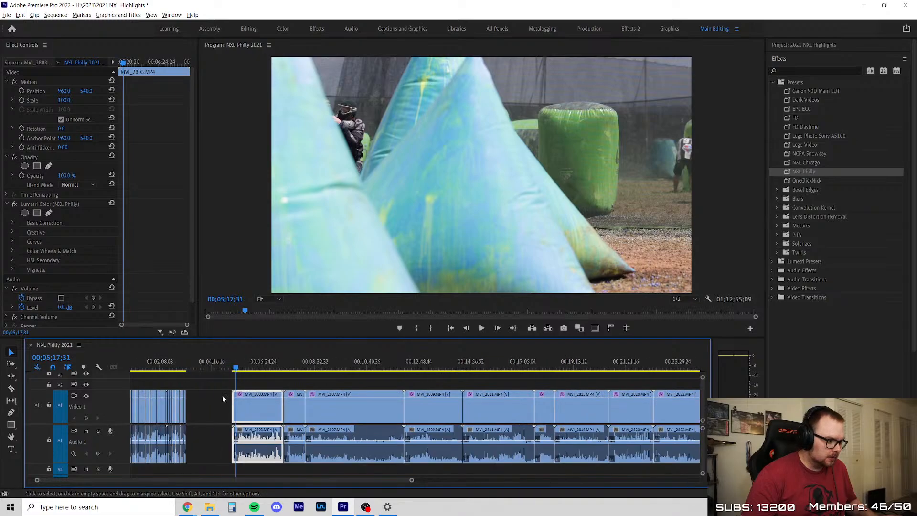
{"action": "left_click", "coordinate": [300, 368]}
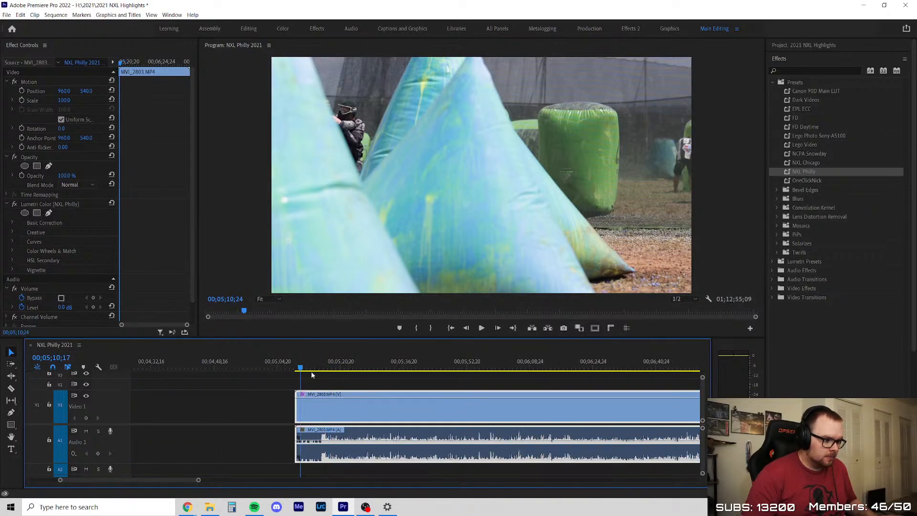
{"action": "scroll", "coordinate": [345, 404], "scroll_direction": "up", "scroll_amount": 1}
{"action": "scroll", "coordinate": [266, 403], "scroll_direction": "down", "scroll_amount": 4}
{"action": "scroll", "coordinate": [253, 396], "scroll_direction": "down", "scroll_amount": 6}
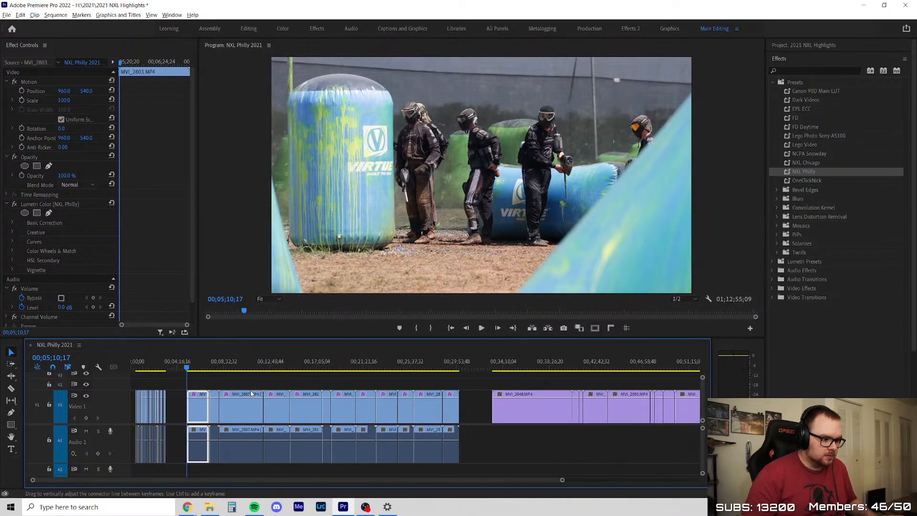
Delete the whole run of purple slow-motion clips starting with MVI_2048 from the end of Video 1
{"action": "scroll", "coordinate": [258, 400], "scroll_direction": "down", "scroll_amount": 2}
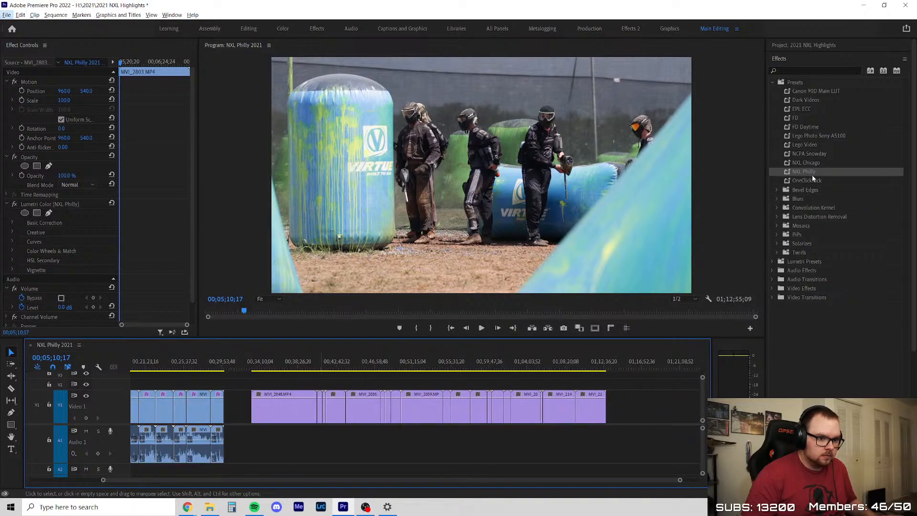
{"action": "left_click_drag", "start_coordinate": [320, 386], "coordinate": [606, 397]}
{"action": "key", "text": "Delete"}
Place all clips of the Slow Mo bin, starting with MVI_2048, on Video 1 after the existing footage
{"action": "left_click", "coordinate": [801, 45]}
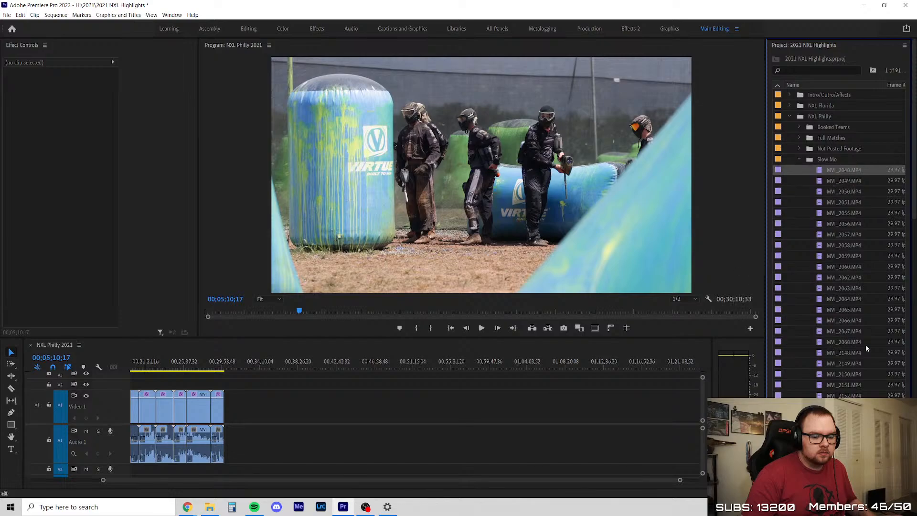
{"action": "scroll", "coordinate": [843, 343], "scroll_direction": "down", "scroll_amount": 10}
{"action": "left_click", "coordinate": [861, 359], "text": "shift"}
{"action": "scroll", "coordinate": [857, 335], "scroll_direction": "up", "scroll_amount": 10}
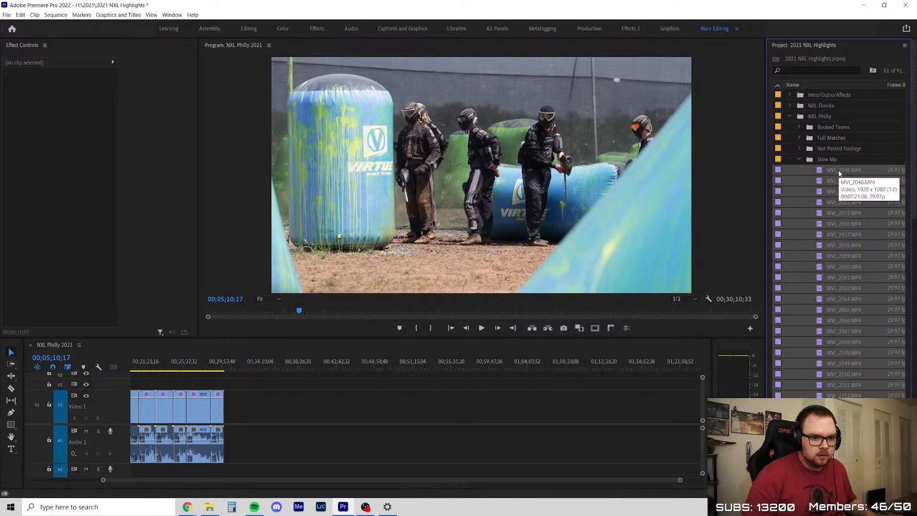
{"action": "left_click_drag", "start_coordinate": [839, 173], "coordinate": [266, 406]}
Turn off Composite in Linear Color in the sequence settings, and collapse the Slow Mo bin
{"action": "left_click", "coordinate": [308, 372]}
{"action": "key", "text": "alt+s"}
{"action": "left_click", "coordinate": [91, 24]}
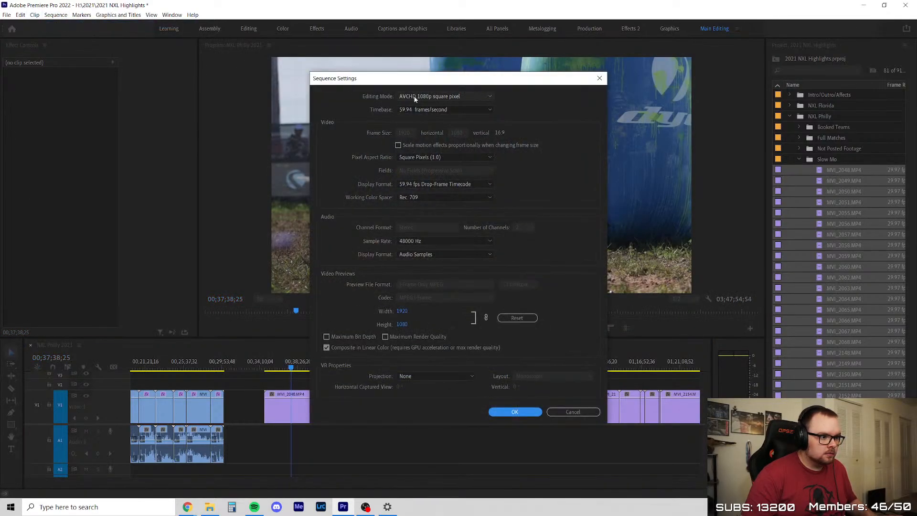
{"action": "left_click", "coordinate": [515, 412]}
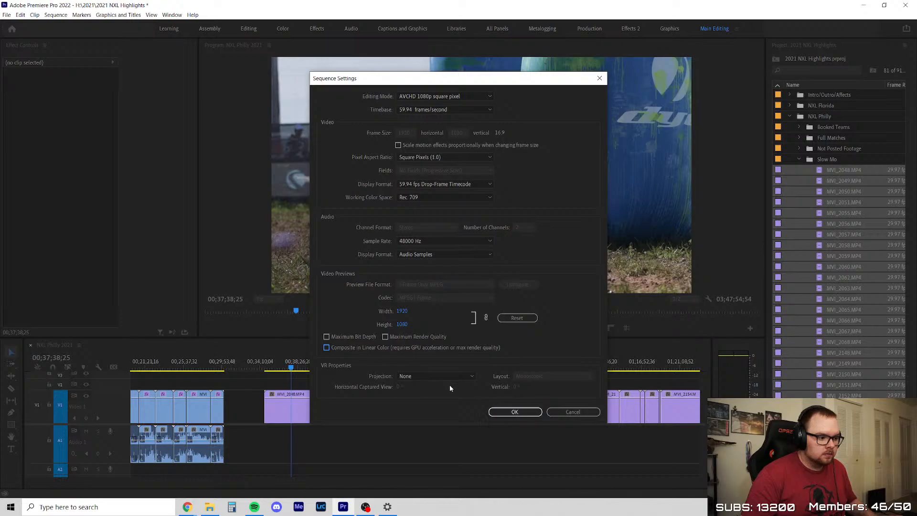
{"action": "left_click", "coordinate": [844, 181]}
{"action": "left_click", "coordinate": [799, 159]}
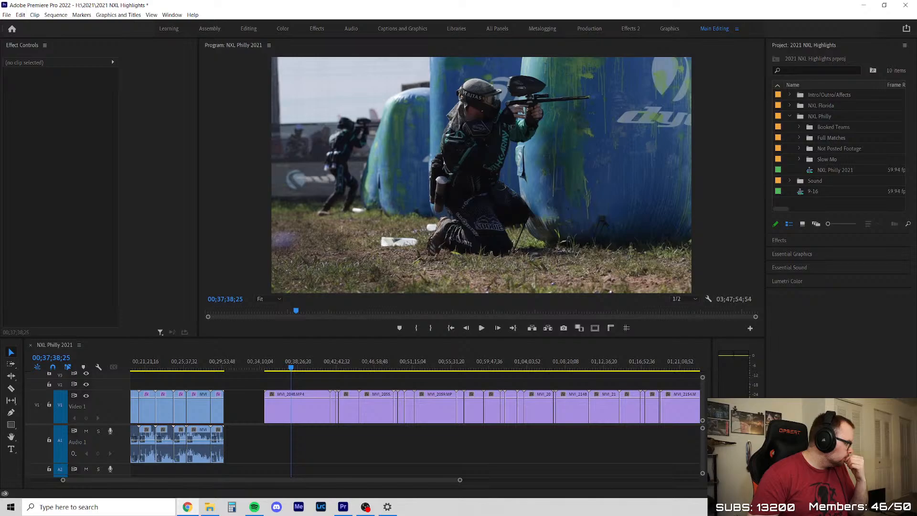
Check the timebase options in the sequence settings and look into the Slow Mo bin
{"action": "left_click", "coordinate": [56, 15]}
{"action": "left_click", "coordinate": [59, 13]}
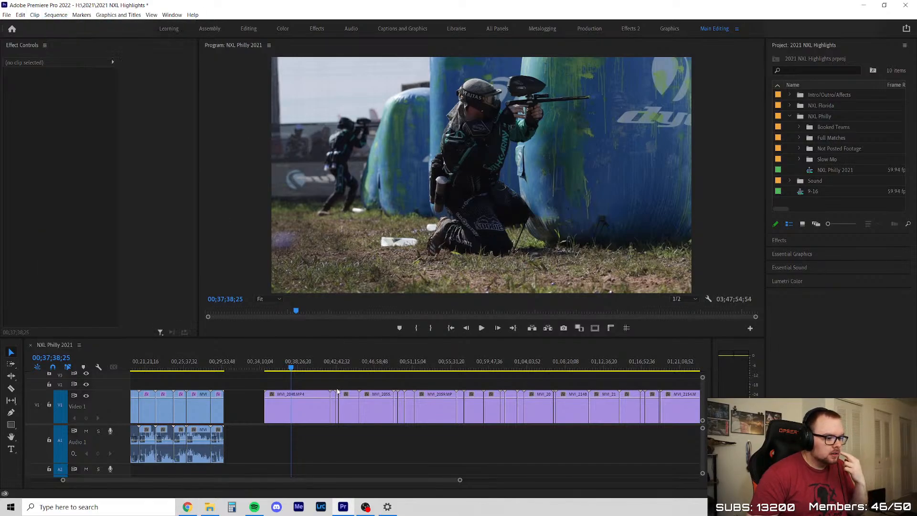
{"action": "left_click", "coordinate": [56, 15]}
{"action": "left_click", "coordinate": [67, 23]}
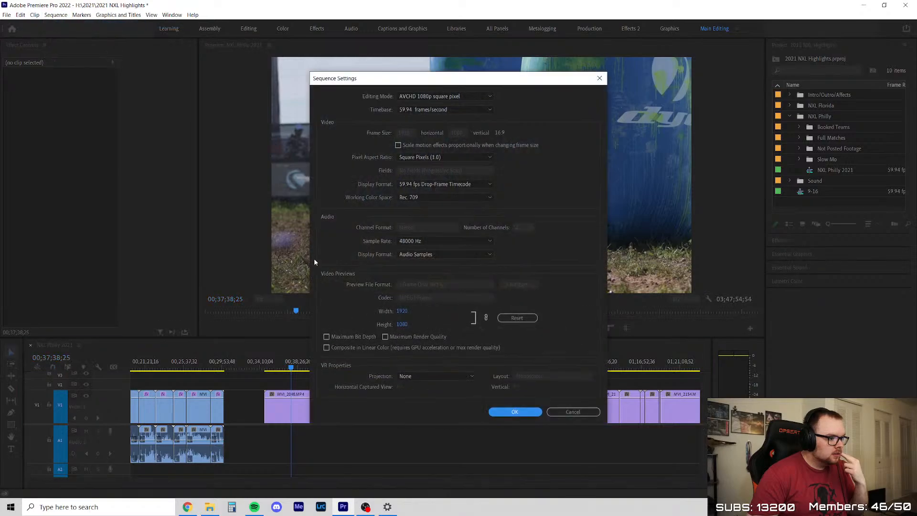
{"action": "left_click", "coordinate": [424, 111]}
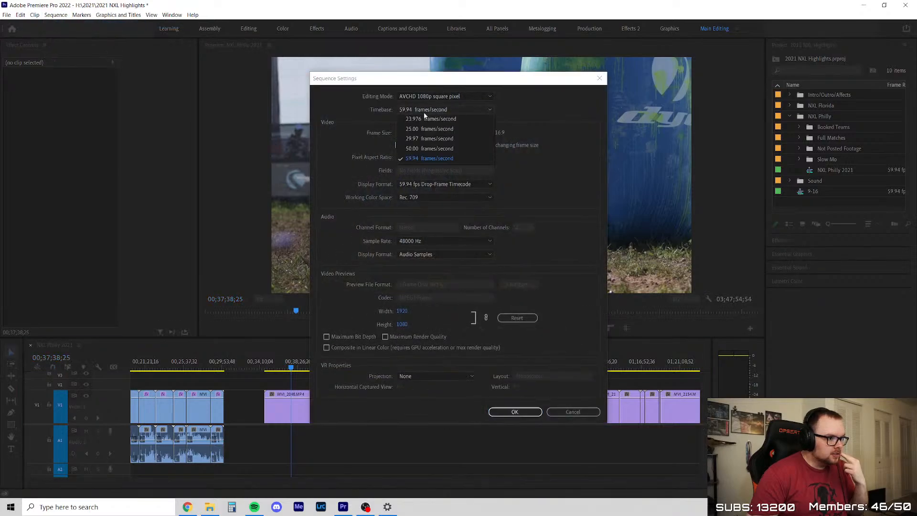
{"action": "left_click", "coordinate": [387, 105]}
{"action": "left_click", "coordinate": [515, 411]}
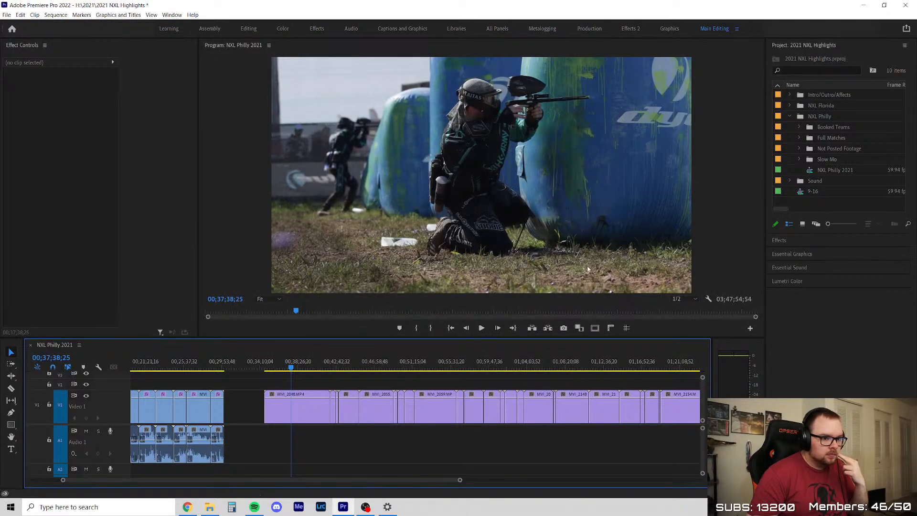
{"action": "left_click", "coordinate": [801, 159]}
{"action": "left_click", "coordinate": [800, 159]}
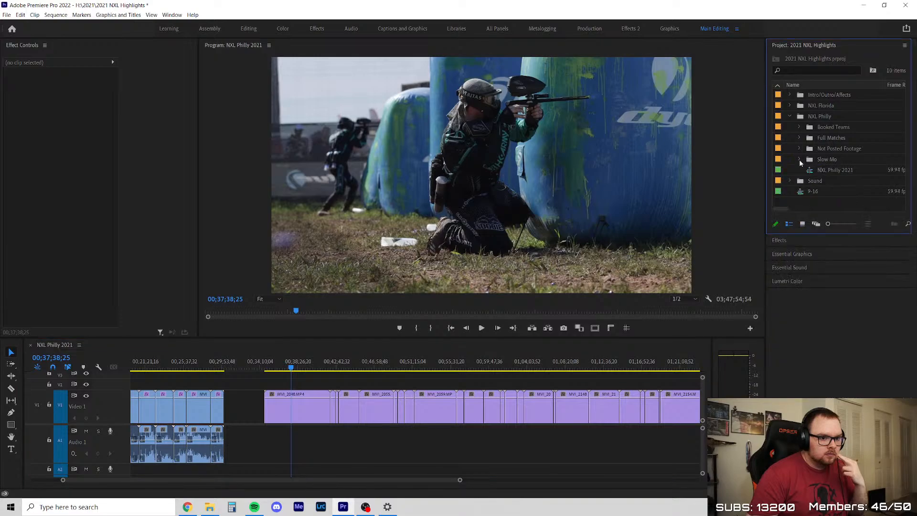
{"action": "left_click", "coordinate": [326, 384]}
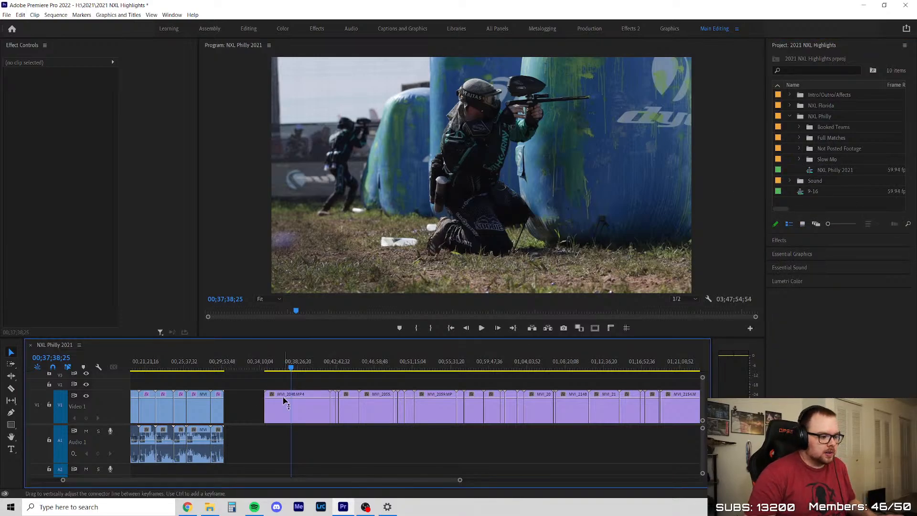
Check the speed and duration settings of MVI_2048 without changing them
{"action": "left_click", "coordinate": [284, 402]}
{"action": "scroll", "coordinate": [251, 406], "scroll_direction": "up", "scroll_amount": 3}
{"action": "scroll", "coordinate": [357, 425], "scroll_direction": "up", "scroll_amount": 2}
{"action": "key", "text": "ctrl+r"}
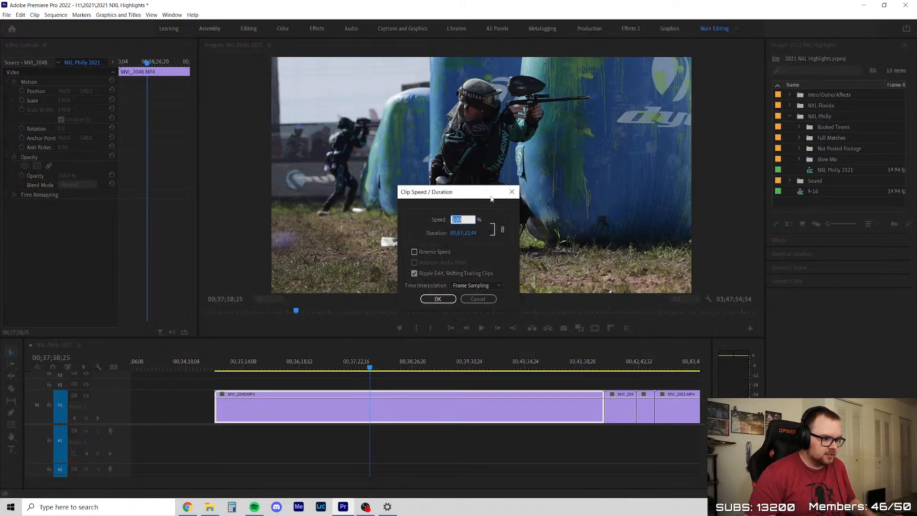
{"action": "left_click", "coordinate": [509, 193]}
{"action": "scroll", "coordinate": [288, 428], "scroll_direction": "down", "scroll_amount": 2}
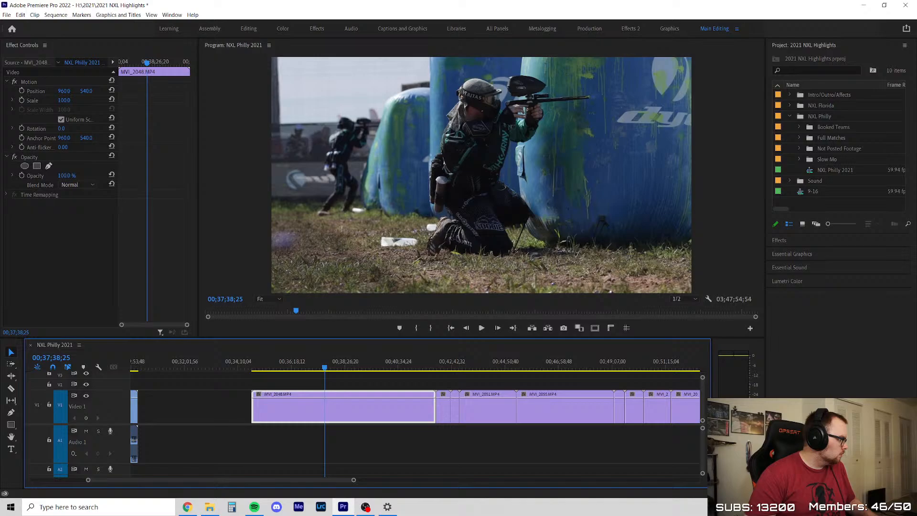
{"action": "key", "text": "alt+Tab"}
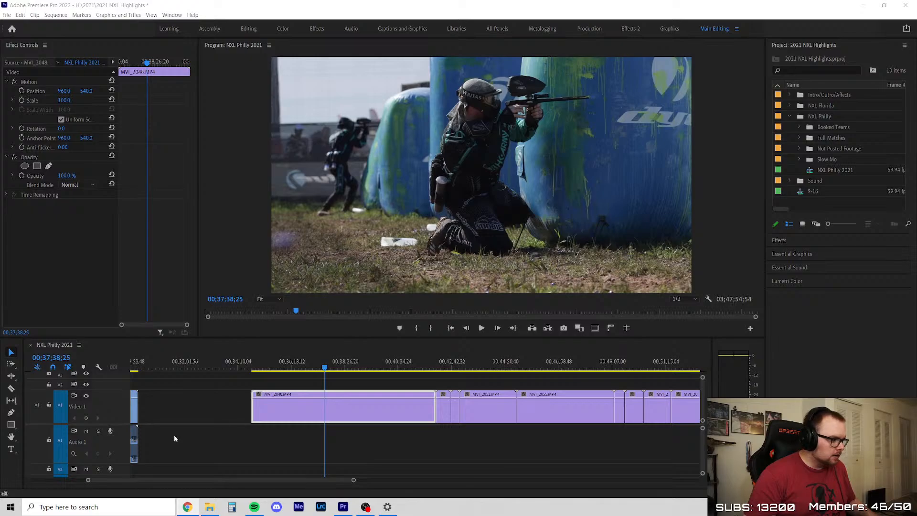
Play MVI_2048 briefly from 00;37;38;25 and go back to its opening at 00;34;48;18
{"action": "left_click", "coordinate": [219, 411]}
{"action": "key", "text": "space"}
{"action": "scroll", "coordinate": [314, 428], "scroll_direction": "up", "scroll_amount": 3}
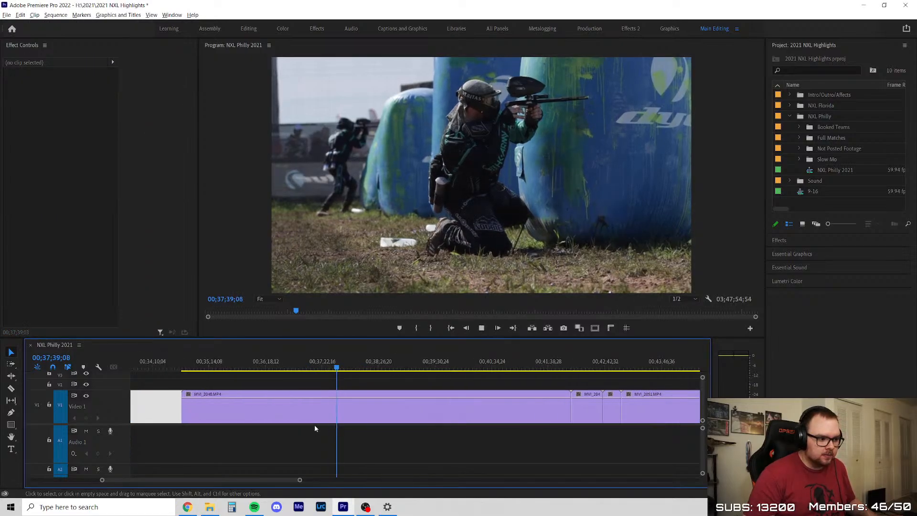
{"action": "left_click", "coordinate": [313, 412]}
{"action": "key", "text": "space"}
Apply the NXL Philly preset to all the slow-motion clips on Video 1
{"action": "scroll", "coordinate": [272, 379], "scroll_direction": "down", "scroll_amount": 5}
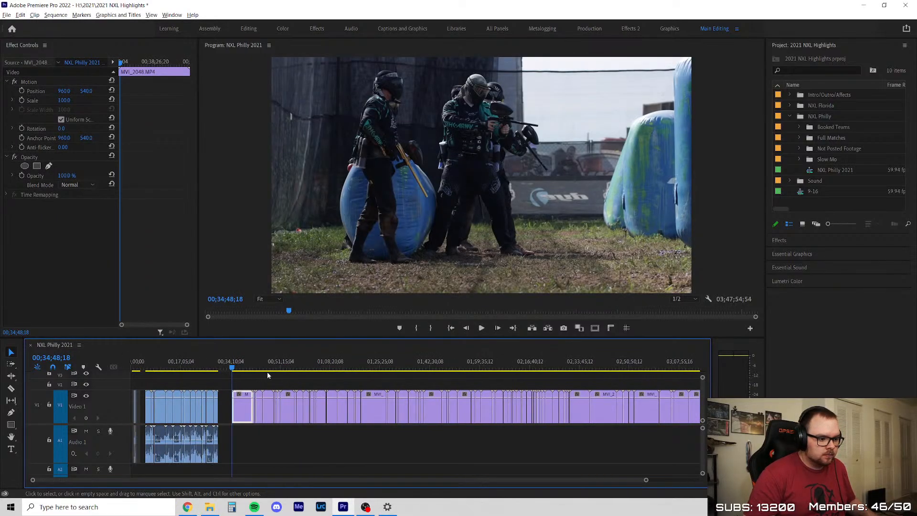
{"action": "scroll", "coordinate": [268, 376], "scroll_direction": "down", "scroll_amount": 1}
{"action": "left_click_drag", "start_coordinate": [215, 445], "coordinate": [691, 388]}
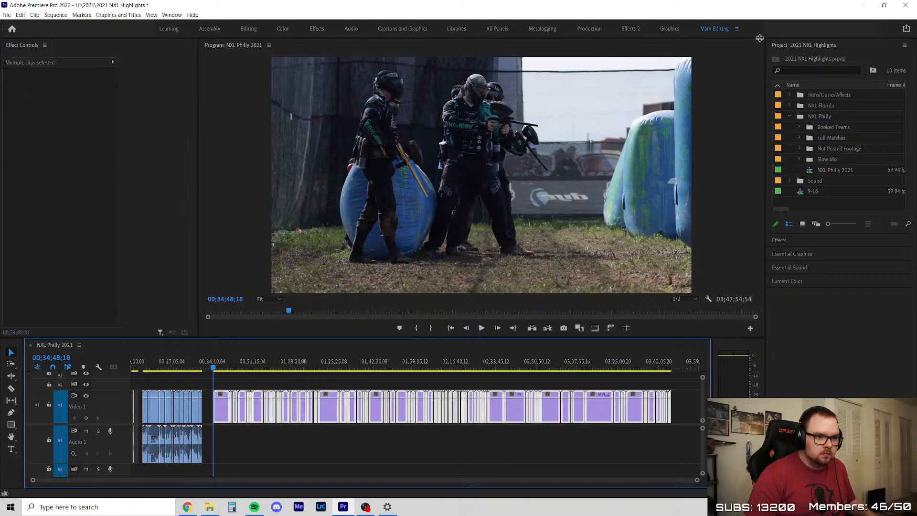
{"action": "key", "text": "shift+7"}
{"action": "left_click_drag", "start_coordinate": [399, 376], "coordinate": [335, 414]}
{"action": "left_click", "coordinate": [320, 386]}
Scrub and play the opening of MVI_2048 to about 00;35;10;09, looking for usable action
{"action": "scroll", "coordinate": [215, 399], "scroll_direction": "up", "scroll_amount": 6}
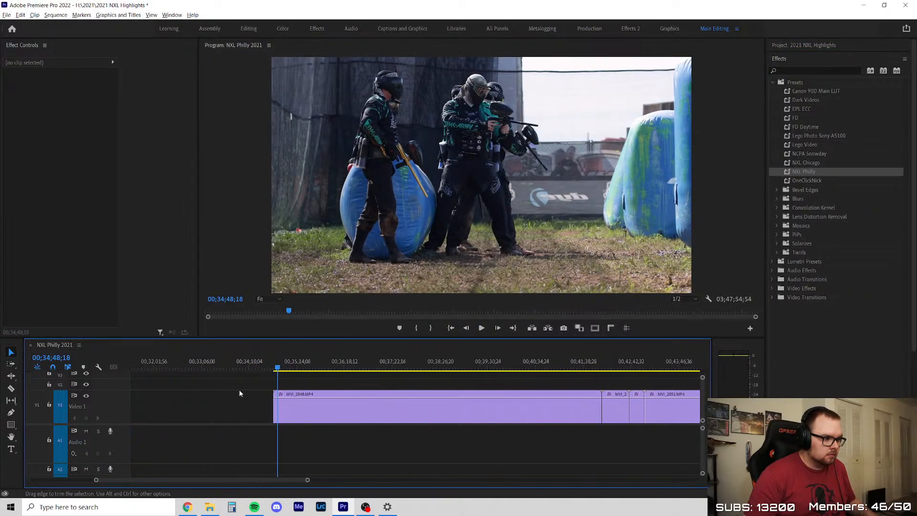
{"action": "scroll", "coordinate": [319, 406], "scroll_direction": "up", "scroll_amount": 4}
{"action": "key", "text": "space"}
{"action": "left_click", "coordinate": [214, 362]}
{"action": "left_click_drag", "start_coordinate": [215, 357], "coordinate": [237, 357]}
{"action": "key", "text": "space"}
{"action": "scroll", "coordinate": [194, 397], "scroll_direction": "down", "scroll_amount": 2}
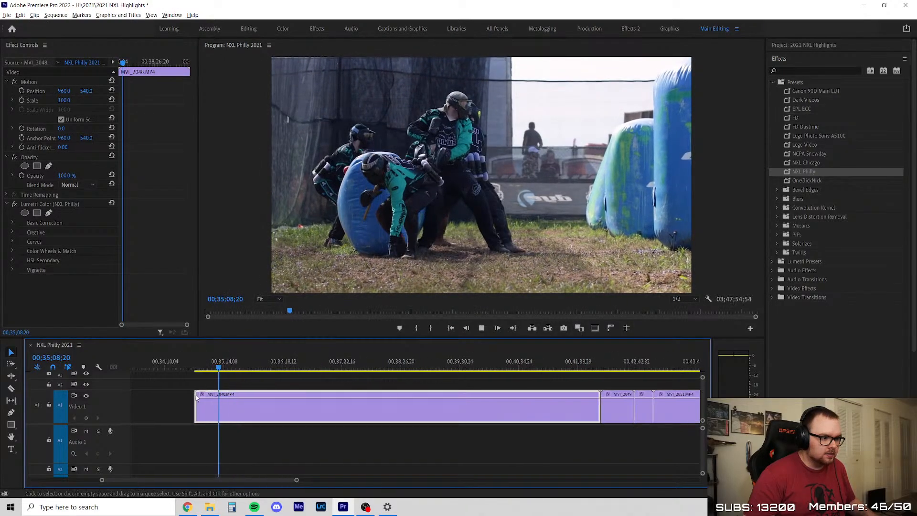
{"action": "left_click", "coordinate": [236, 380]}
{"action": "scroll", "coordinate": [252, 363], "scroll_direction": "up", "scroll_amount": 1}
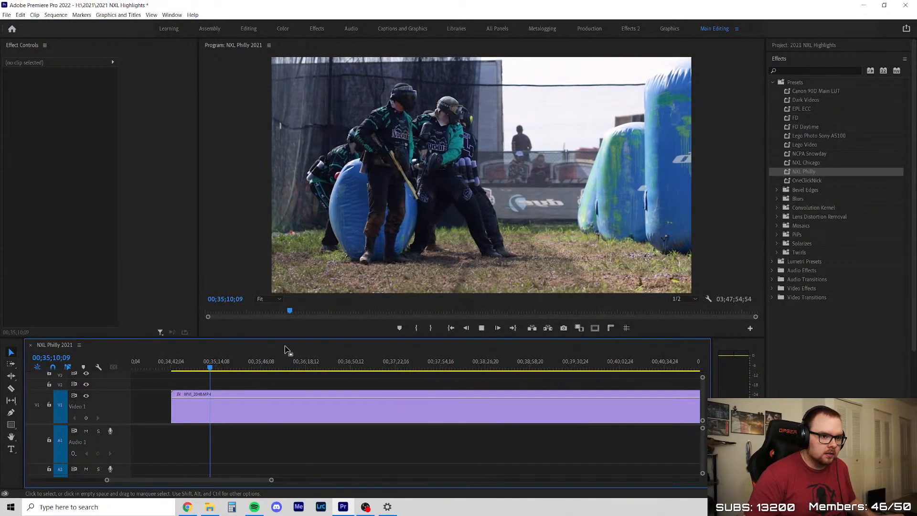
Collapse the effects list, scrub MVI_2048 to about 00;35;19;44, and replay the players' start from just before 00;35;16;00
{"action": "left_click", "coordinate": [822, 58]}
{"action": "scroll", "coordinate": [232, 380], "scroll_direction": "up", "scroll_amount": 2}
{"action": "left_click_drag", "start_coordinate": [197, 367], "coordinate": [221, 367]}
{"action": "left_click", "coordinate": [213, 367]}
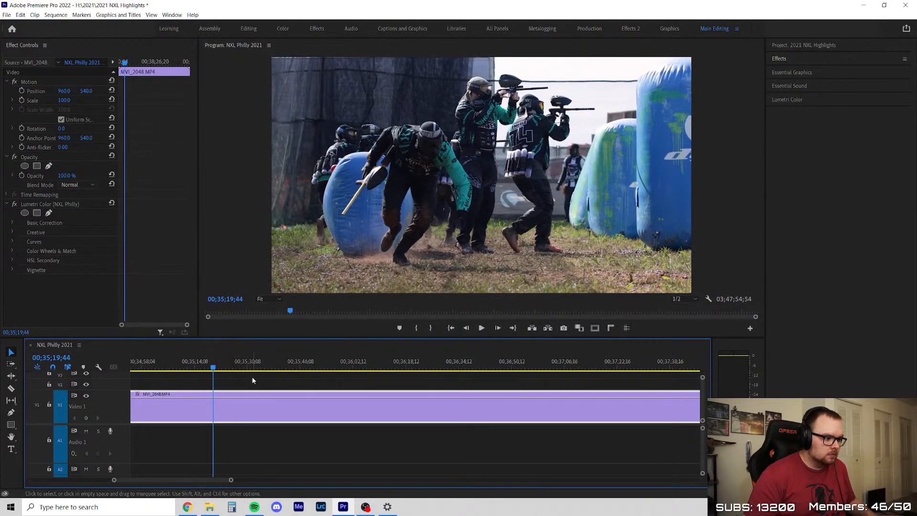
{"action": "key", "text": "space"}
{"action": "left_click", "coordinate": [192, 361]}
{"action": "key", "text": "space"}
{"action": "scroll", "coordinate": [249, 372], "scroll_direction": "down", "scroll_amount": 2}
{"action": "scroll", "coordinate": [258, 385], "scroll_direction": "down", "scroll_amount": 3}
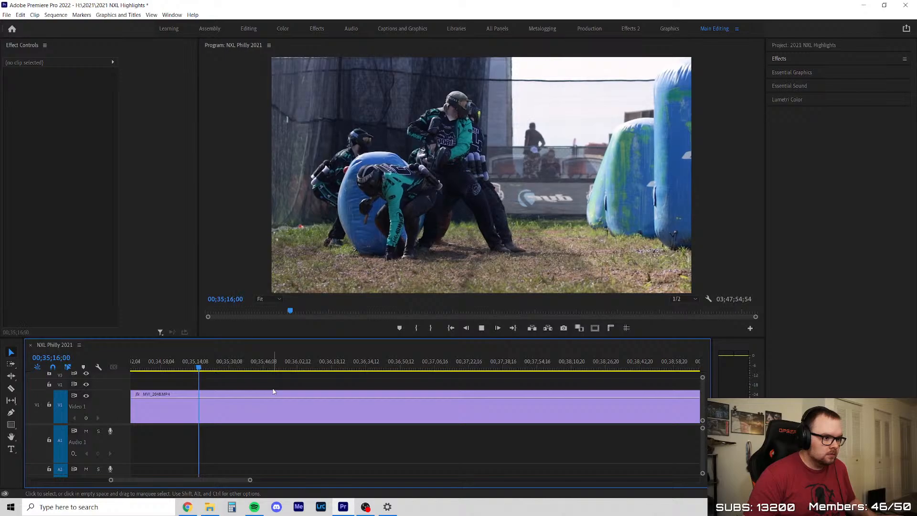
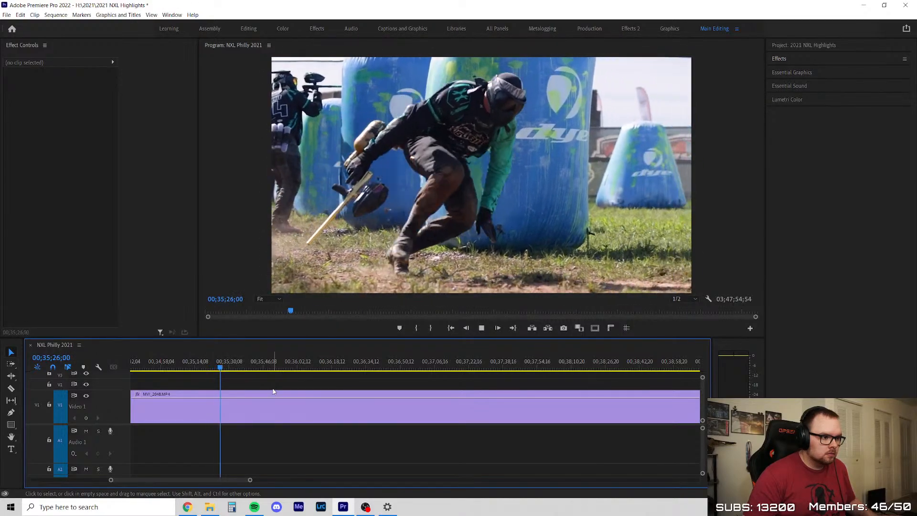
Review the MVI_2048 footage up to near its end and delete the clip from the timeline
{"action": "scroll", "coordinate": [274, 391], "scroll_direction": "down", "scroll_amount": 4}
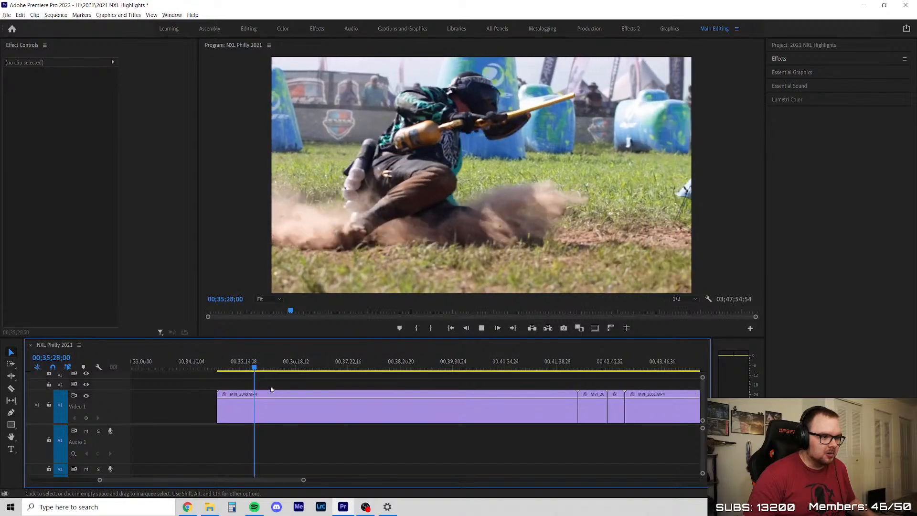
{"action": "scroll", "coordinate": [271, 390], "scroll_direction": "down", "scroll_amount": 5}
{"action": "scroll", "coordinate": [330, 403], "scroll_direction": "up", "scroll_amount": 6}
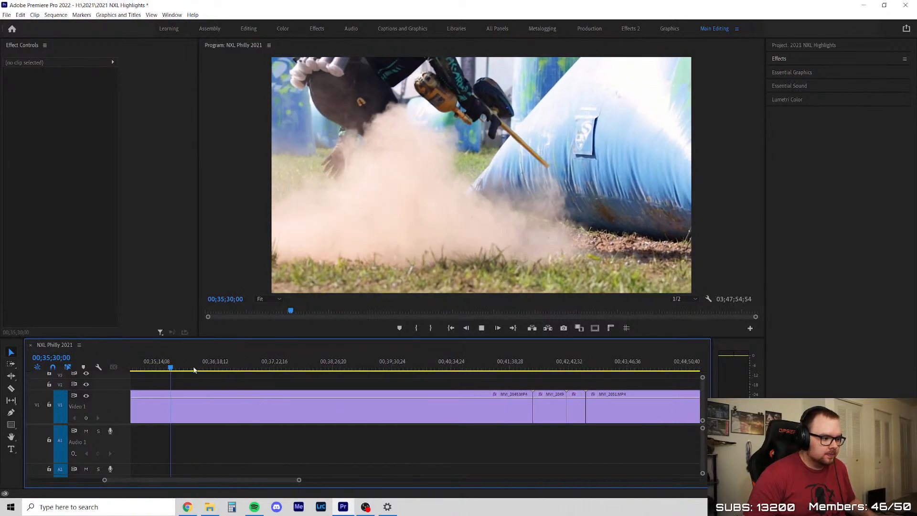
{"action": "left_click", "coordinate": [176, 371]}
{"action": "left_click_drag", "start_coordinate": [177, 372], "coordinate": [517, 373]}
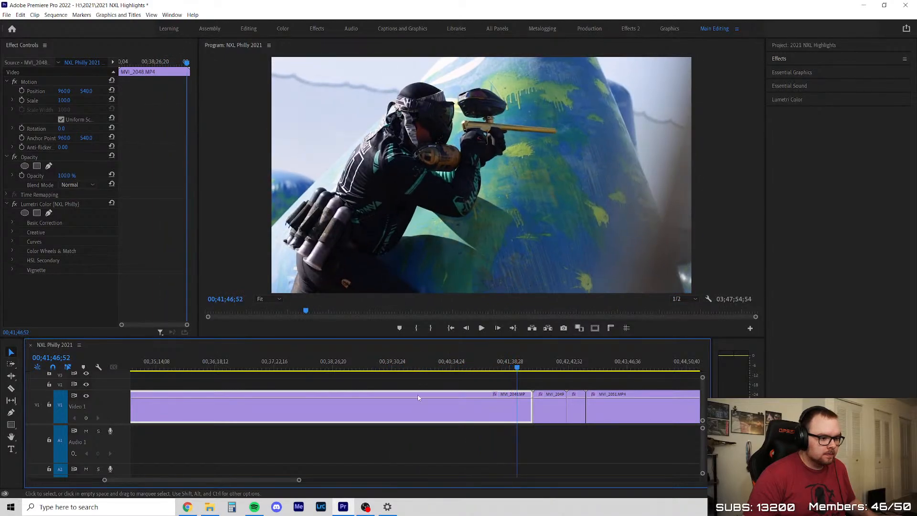
{"action": "key", "text": "Delete"}
Play MVI_2049 from its start, skim through it and delete the clip from the timeline
{"action": "key", "text": "space"}
{"action": "scroll", "coordinate": [327, 427], "scroll_direction": "down", "scroll_amount": 2}
{"action": "scroll", "coordinate": [529, 414], "scroll_direction": "up", "scroll_amount": 2}
{"action": "scroll", "coordinate": [244, 390], "scroll_direction": "up", "scroll_amount": 2}
{"action": "key", "text": "Down"}
{"action": "scroll", "coordinate": [234, 385], "scroll_direction": "up", "scroll_amount": 2}
{"action": "key", "text": "space"}
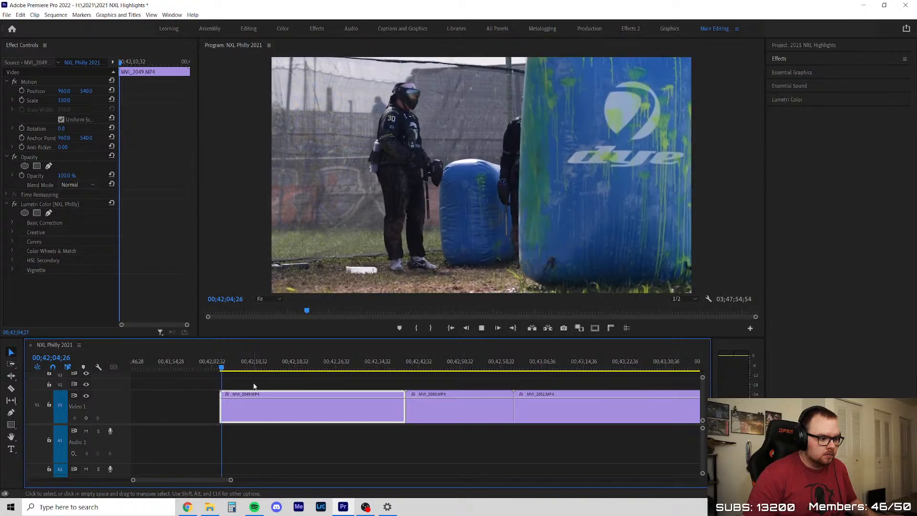
{"action": "left_click_drag", "start_coordinate": [242, 371], "coordinate": [430, 376]}
{"action": "key", "text": "space"}
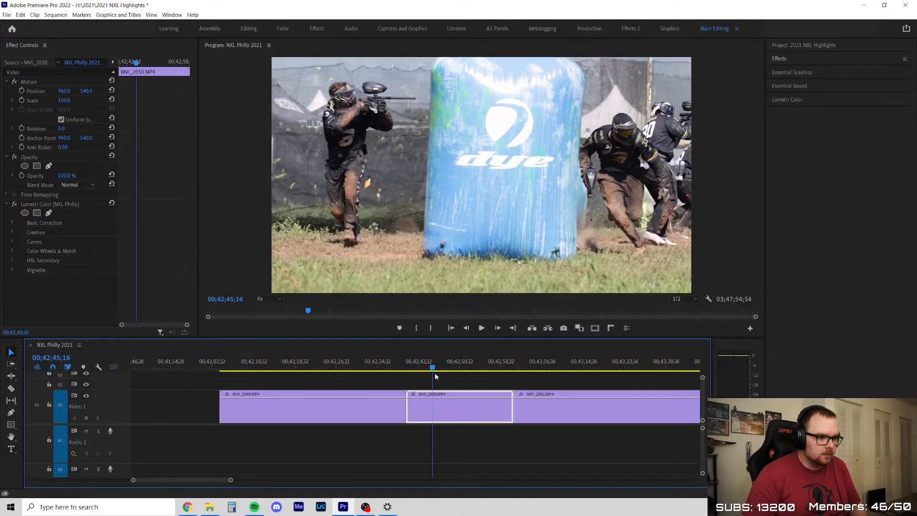
{"action": "left_click", "coordinate": [344, 419]}
{"action": "key", "text": "Delete"}
Play through the MVI_2050 clip to check its footage
{"action": "scroll", "coordinate": [306, 417], "scroll_direction": "down", "scroll_amount": 3}
{"action": "scroll", "coordinate": [430, 415], "scroll_direction": "up", "scroll_amount": 3}
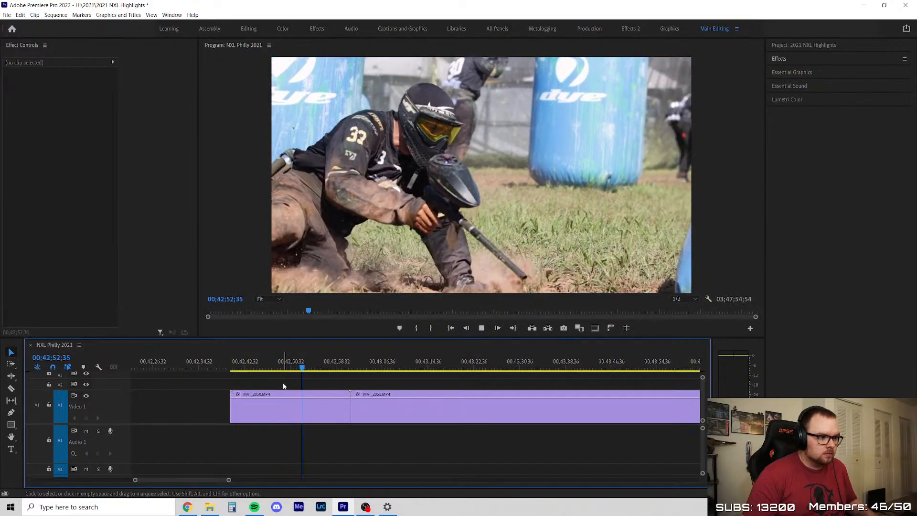
{"action": "scroll", "coordinate": [285, 385], "scroll_direction": "down", "scroll_amount": 3}
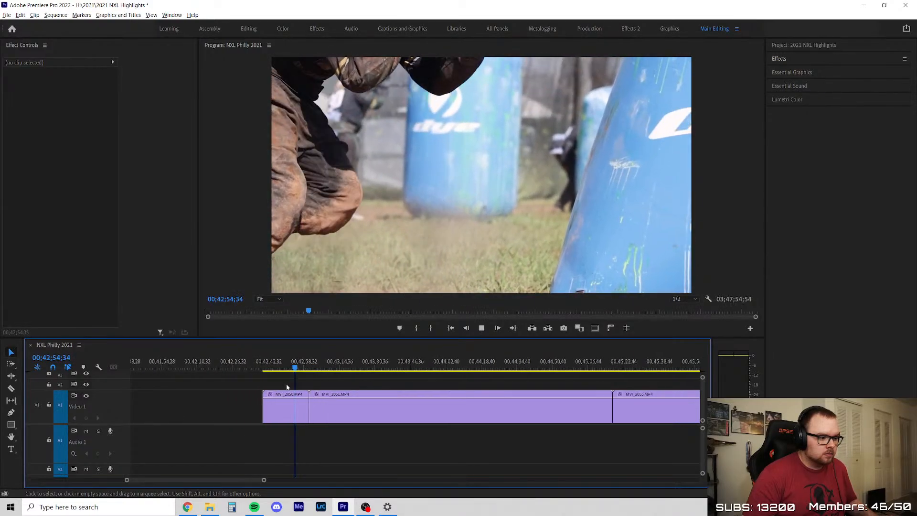
{"action": "scroll", "coordinate": [289, 384], "scroll_direction": "up", "scroll_amount": 3}
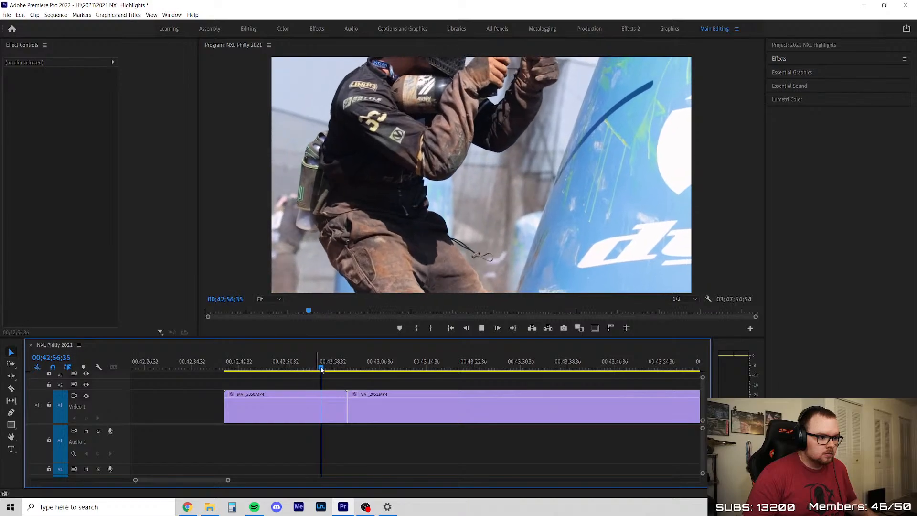
Play the opening of MVI_2051 and trim the clip's start to about 00;43;06
{"action": "left_click_drag", "start_coordinate": [334, 367], "coordinate": [369, 367]}
{"action": "key", "text": "space"}
{"action": "scroll", "coordinate": [286, 402], "scroll_direction": "down", "scroll_amount": 3}
{"action": "scroll", "coordinate": [301, 395], "scroll_direction": "up", "scroll_amount": 3}
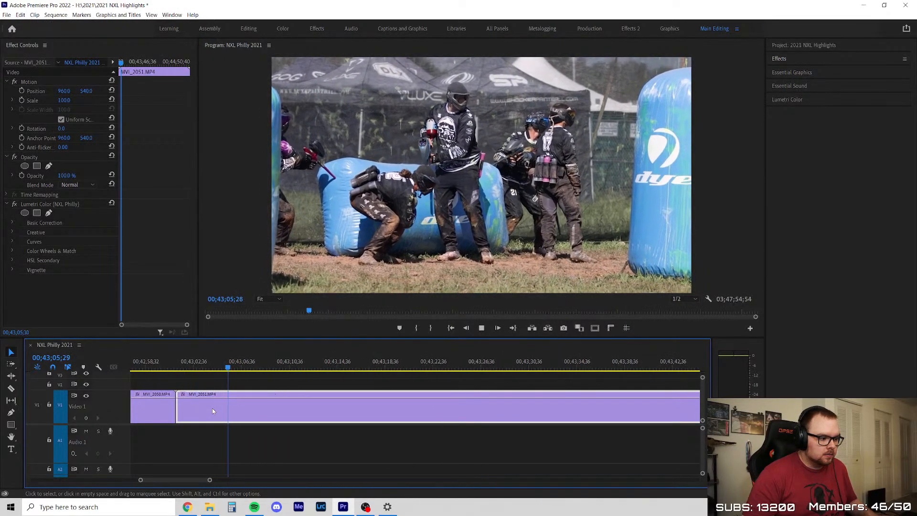
{"action": "left_click_drag", "start_coordinate": [182, 412], "coordinate": [232, 411]}
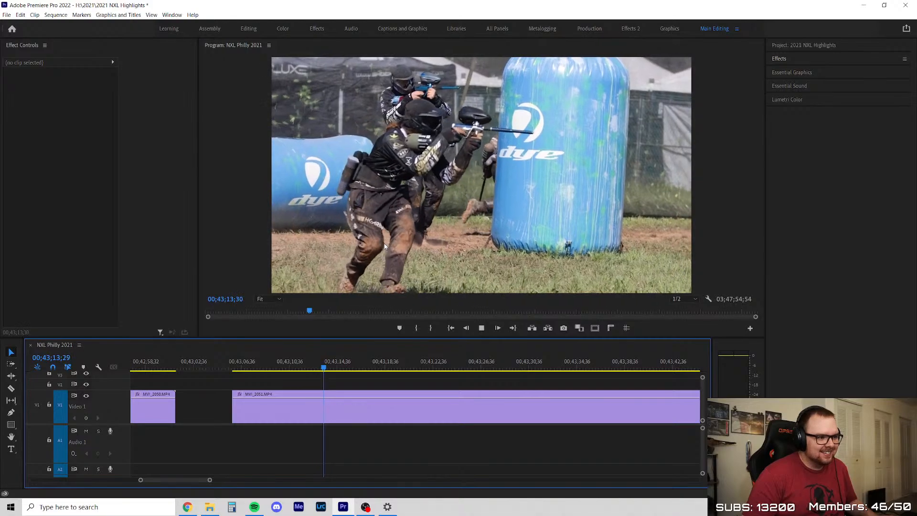
Split MVI_2051 at about 00;43;20 and move its first piece against the end of MVI_2050
{"action": "left_click", "coordinate": [258, 402]}
{"action": "key", "text": "space"}
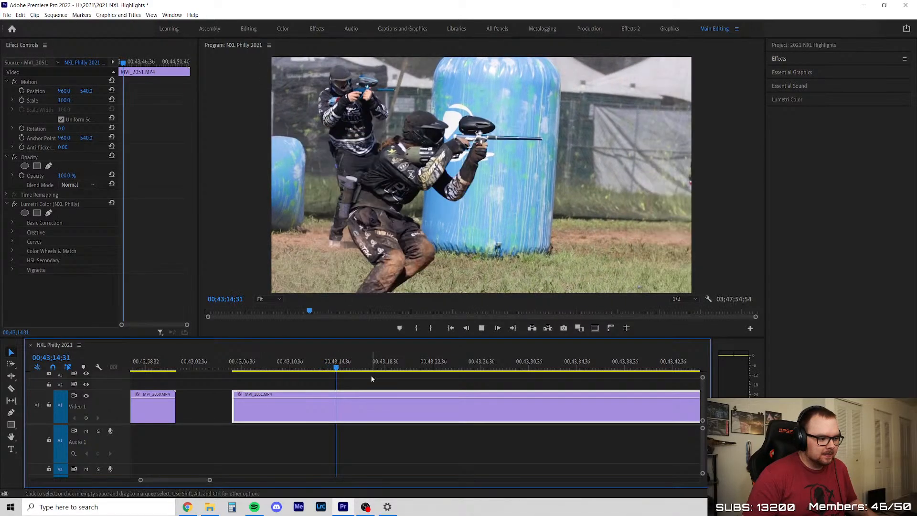
{"action": "key", "text": "minus"}
{"action": "left_click", "coordinate": [351, 387]}
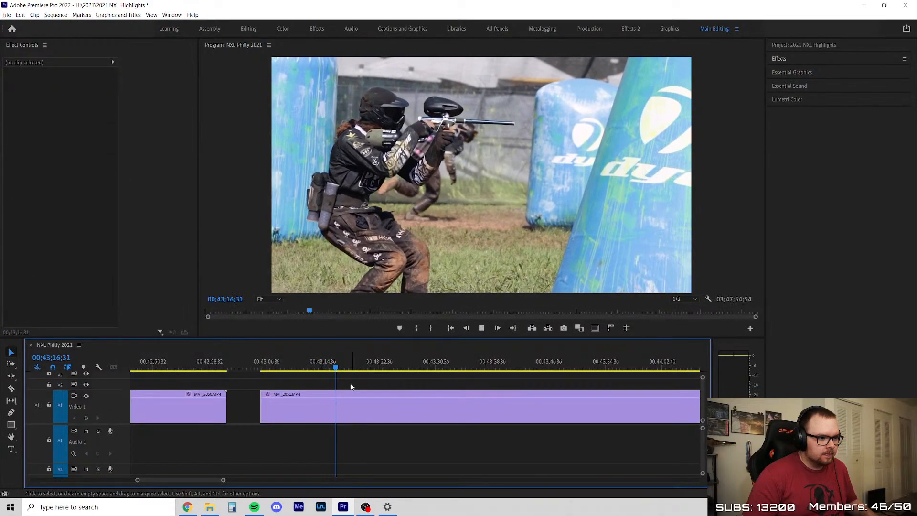
{"action": "key", "text": "equal"}
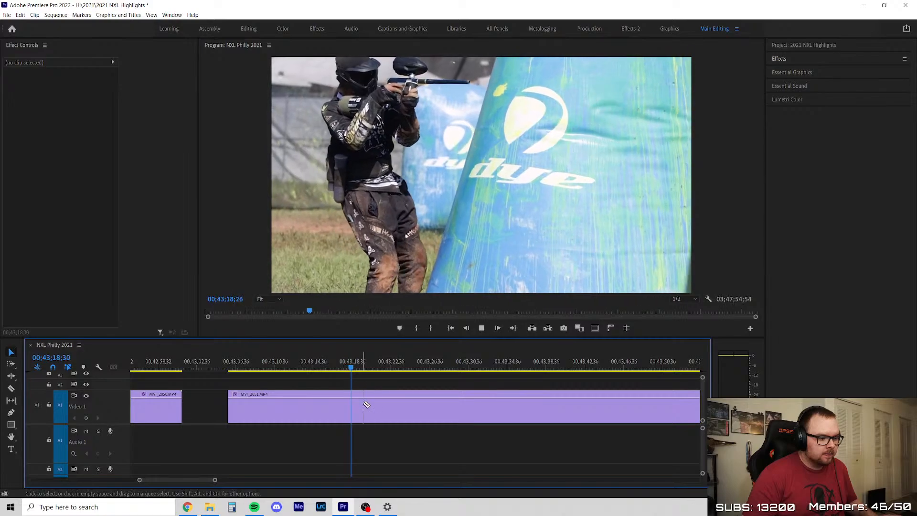
{"action": "left_click_drag", "start_coordinate": [266, 405], "coordinate": [213, 414]}
{"action": "key", "text": "ctrl+z"}
{"action": "left_click_drag", "start_coordinate": [328, 406], "coordinate": [281, 415]}
{"action": "scroll", "coordinate": [209, 432], "scroll_direction": "down", "scroll_amount": 3}
Skim the remaining piece of MVI_2051, delete it and close the gap before MVI_2055
{"action": "left_click_drag", "start_coordinate": [288, 366], "coordinate": [488, 367]}
{"action": "scroll", "coordinate": [301, 404], "scroll_direction": "down", "scroll_amount": 6}
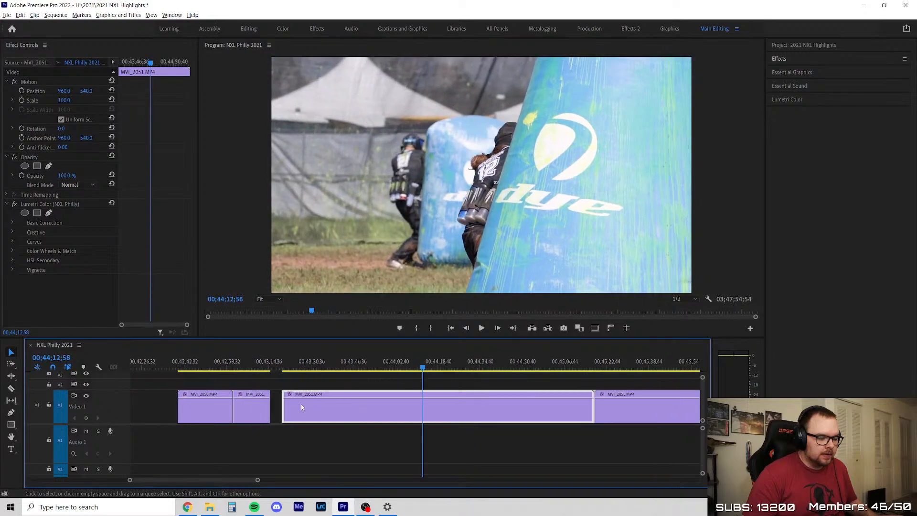
{"action": "scroll", "coordinate": [458, 365], "scroll_direction": "up", "scroll_amount": 4}
{"action": "left_click_drag", "start_coordinate": [266, 362], "coordinate": [397, 403]}
{"action": "key", "text": "space"}
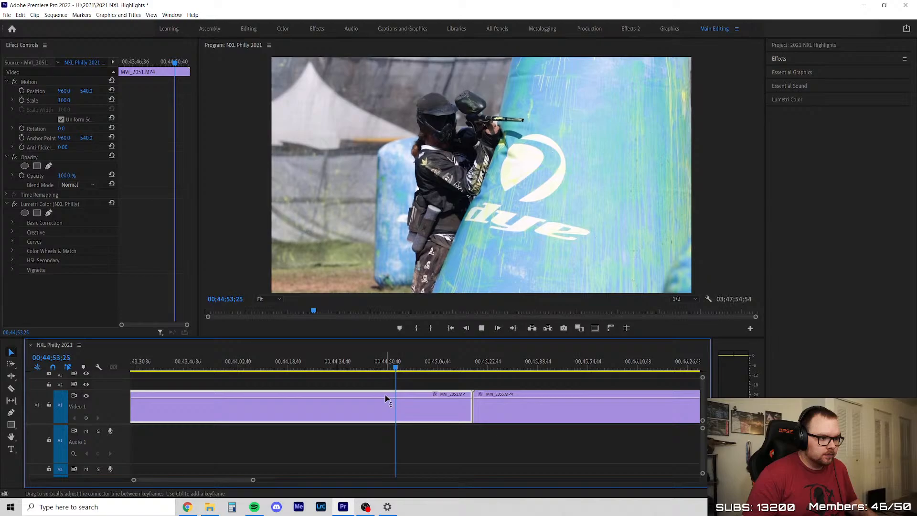
{"action": "scroll", "coordinate": [458, 399], "scroll_direction": "up", "scroll_amount": 2}
{"action": "left_click", "coordinate": [428, 377]}
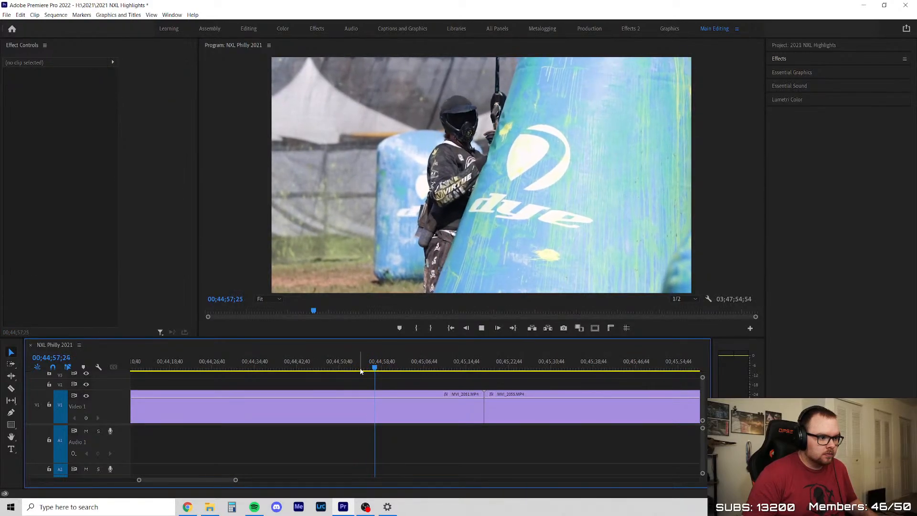
{"action": "left_click_drag", "start_coordinate": [381, 367], "coordinate": [473, 370]}
{"action": "key", "text": "Delete"}
{"action": "left_click", "coordinate": [366, 404]}
{"action": "key", "text": "Delete"}
Play MVI_2055 from its start and split it after the player's slide at about 00;43;33
{"action": "key", "text": "Up"}
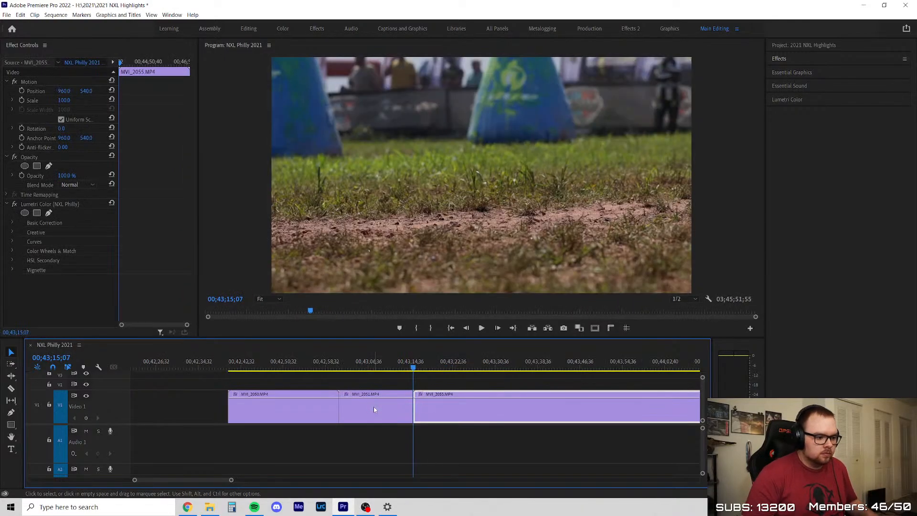
{"action": "key", "text": "space"}
{"action": "scroll", "coordinate": [432, 408], "scroll_direction": "down", "scroll_amount": 3}
{"action": "scroll", "coordinate": [434, 409], "scroll_direction": "up", "scroll_amount": 2}
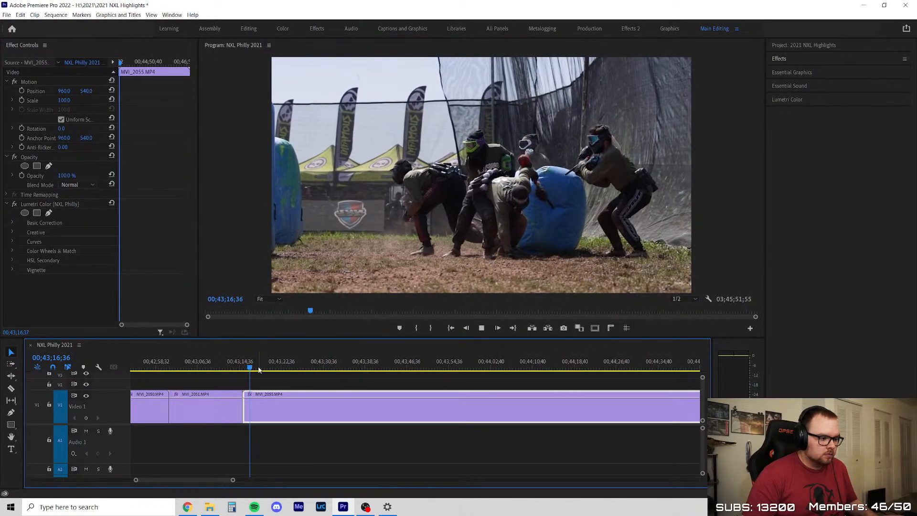
{"action": "scroll", "coordinate": [299, 405], "scroll_direction": "up", "scroll_amount": 2}
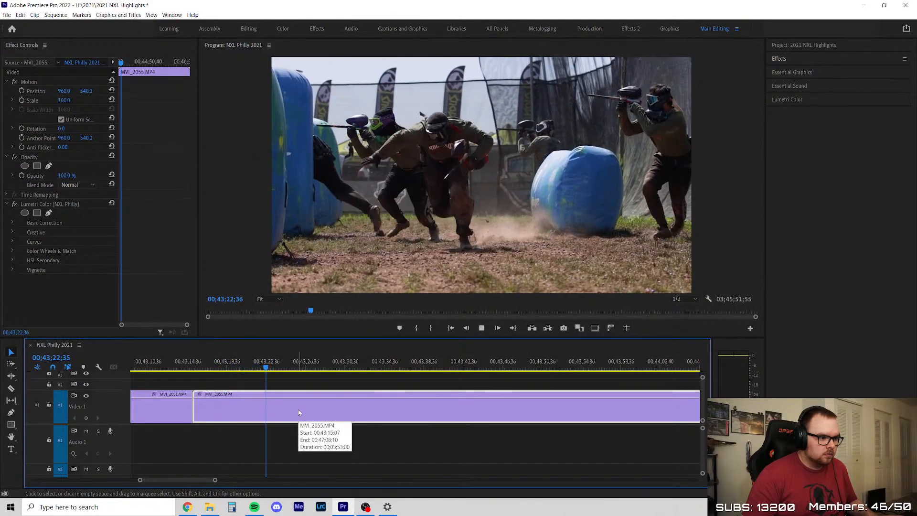
{"action": "scroll", "coordinate": [290, 438], "scroll_direction": "down", "scroll_amount": 2}
{"action": "scroll", "coordinate": [393, 399], "scroll_direction": "up", "scroll_amount": 2}
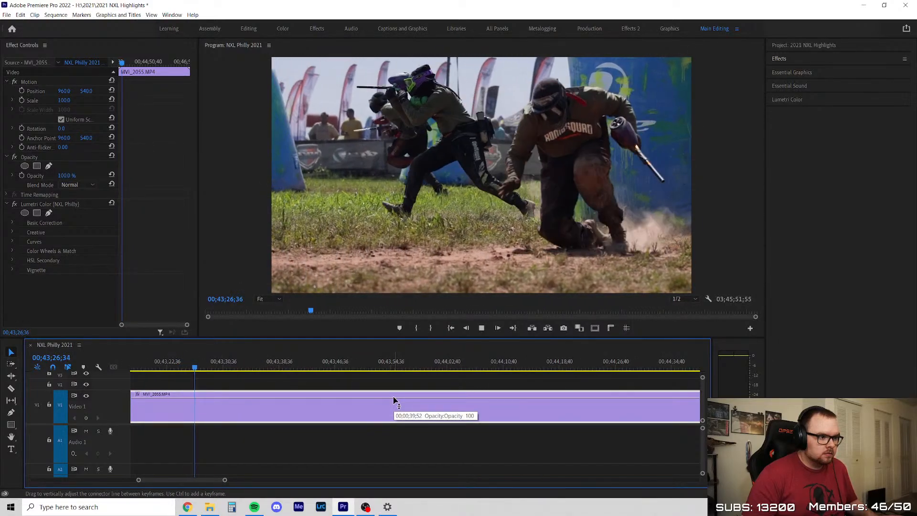
{"action": "scroll", "coordinate": [363, 403], "scroll_direction": "down", "scroll_amount": 1}
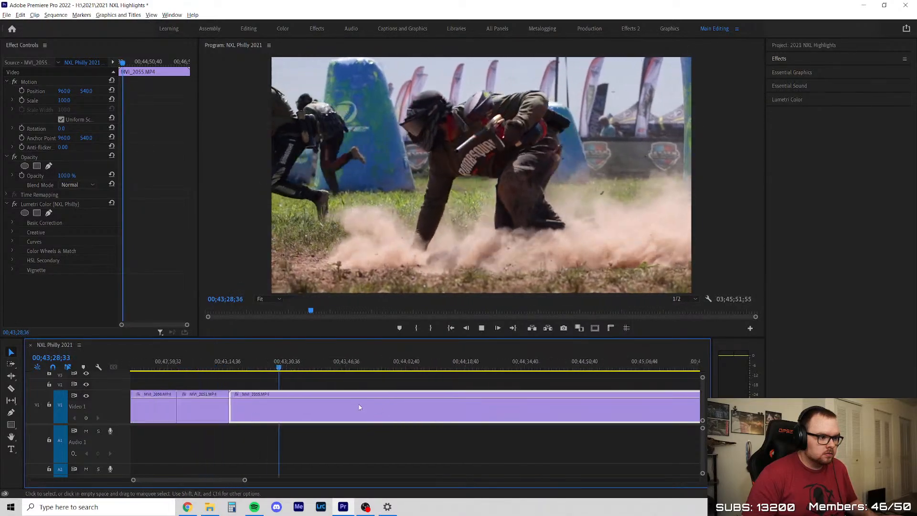
{"action": "key", "text": "c"}
{"action": "left_click", "coordinate": [265, 403]}
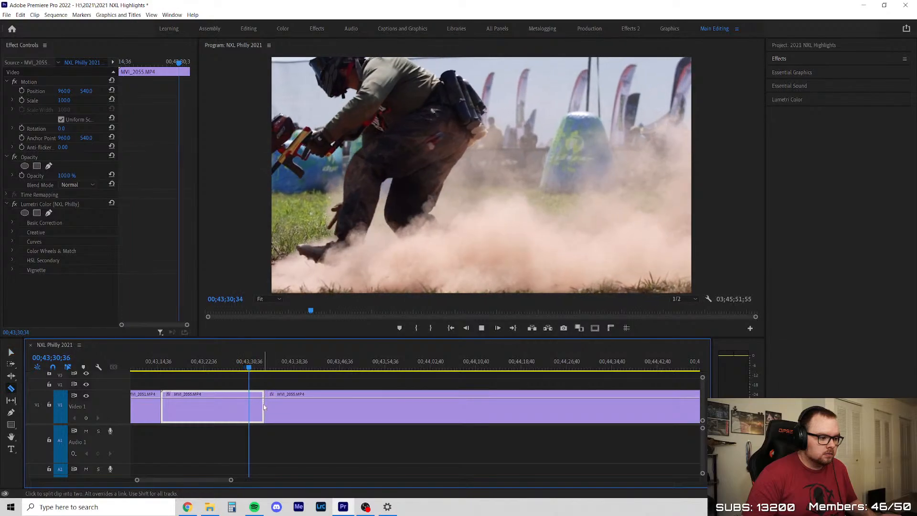
Skim the rest of MVI_2055 and split it again at about 00;45;23
{"action": "key", "text": "v"}
{"action": "scroll", "coordinate": [225, 401], "scroll_direction": "down", "scroll_amount": 3}
{"action": "left_click_drag", "start_coordinate": [234, 368], "coordinate": [459, 425]}
{"action": "scroll", "coordinate": [257, 462], "scroll_direction": "down", "scroll_amount": 4}
{"action": "scroll", "coordinate": [289, 402], "scroll_direction": "up", "scroll_amount": 3}
{"action": "scroll", "coordinate": [197, 408], "scroll_direction": "up", "scroll_amount": 3}
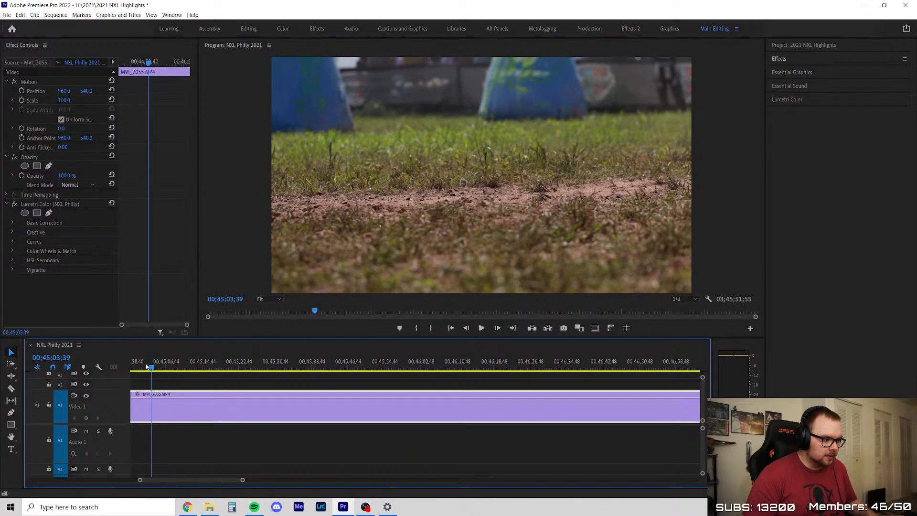
{"action": "left_click", "coordinate": [149, 368]}
{"action": "scroll", "coordinate": [270, 410], "scroll_direction": "down", "scroll_amount": 3}
{"action": "scroll", "coordinate": [175, 408], "scroll_direction": "up", "scroll_amount": 3}
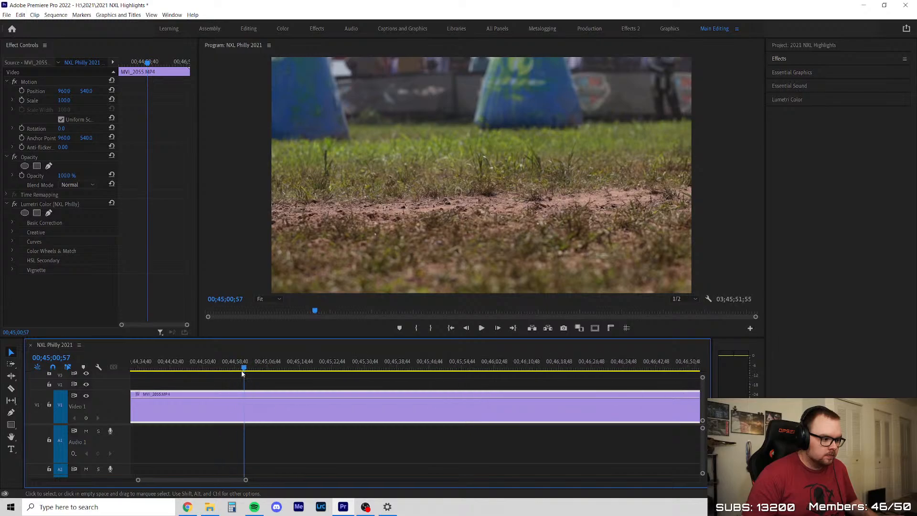
{"action": "left_click_drag", "start_coordinate": [245, 368], "coordinate": [337, 386]}
{"action": "key", "text": "c"}
{"action": "left_click", "coordinate": [334, 410]}
{"action": "key", "text": "v"}
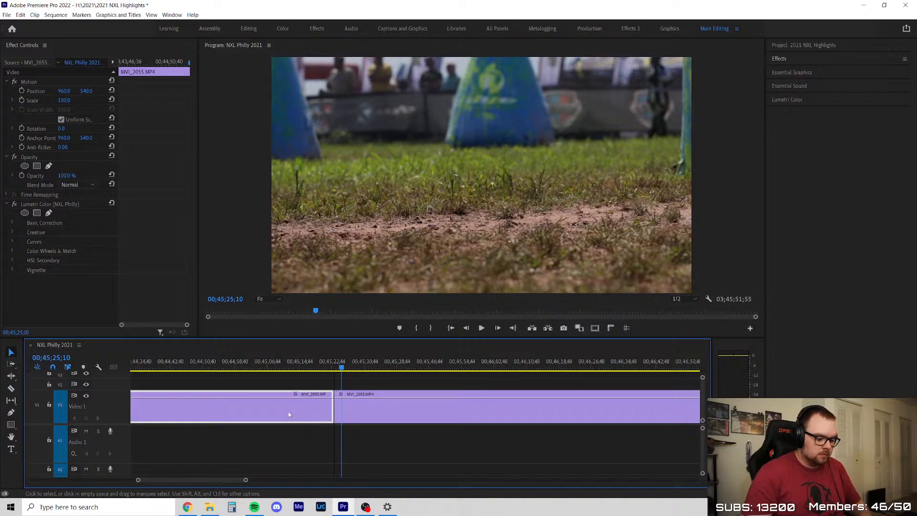
Delete the middle section of MVI_2055 between the two splits and close the gap
{"action": "key", "text": "Delete"}
{"action": "left_click", "coordinate": [282, 410]}
{"action": "key", "text": "Delete"}
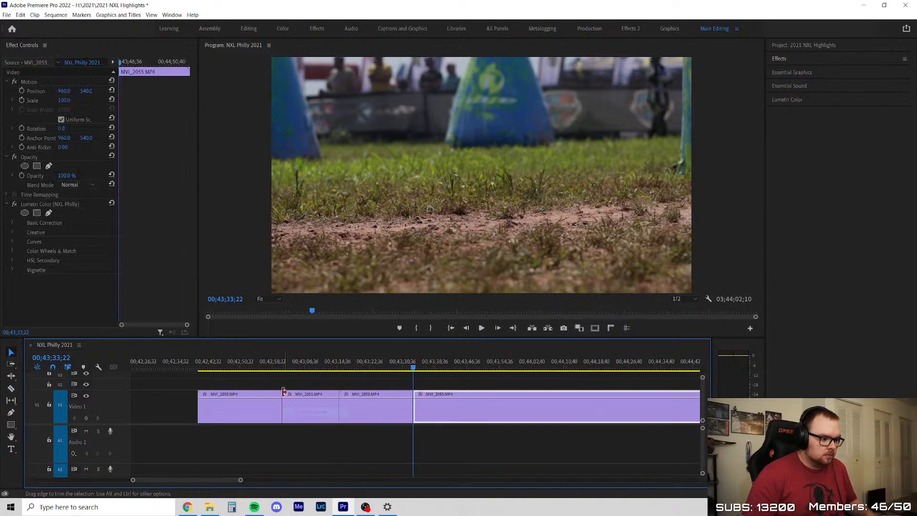
Play and skim the last piece of MVI_2055 and split it at 00;44;00;37
{"action": "key", "text": "space"}
{"action": "scroll", "coordinate": [258, 407], "scroll_direction": "down", "scroll_amount": 2}
{"action": "scroll", "coordinate": [384, 412], "scroll_direction": "up", "scroll_amount": 2}
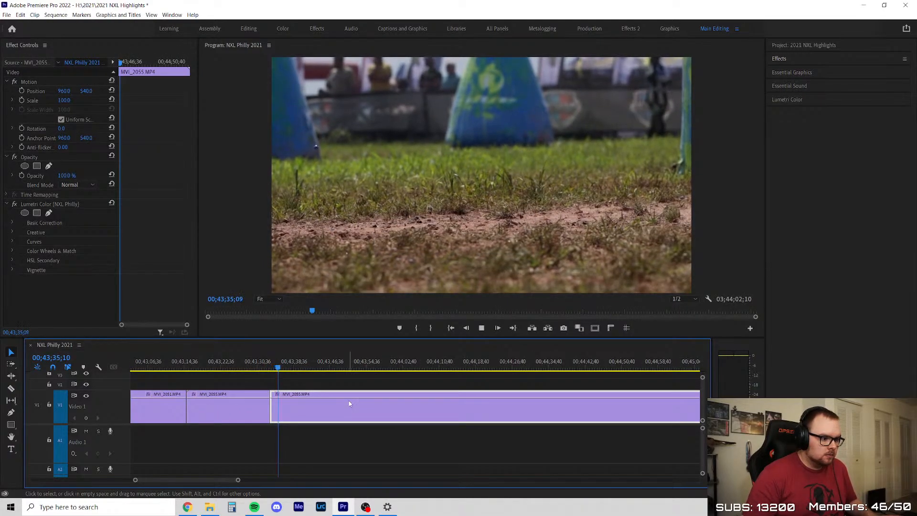
{"action": "left_click", "coordinate": [341, 387]}
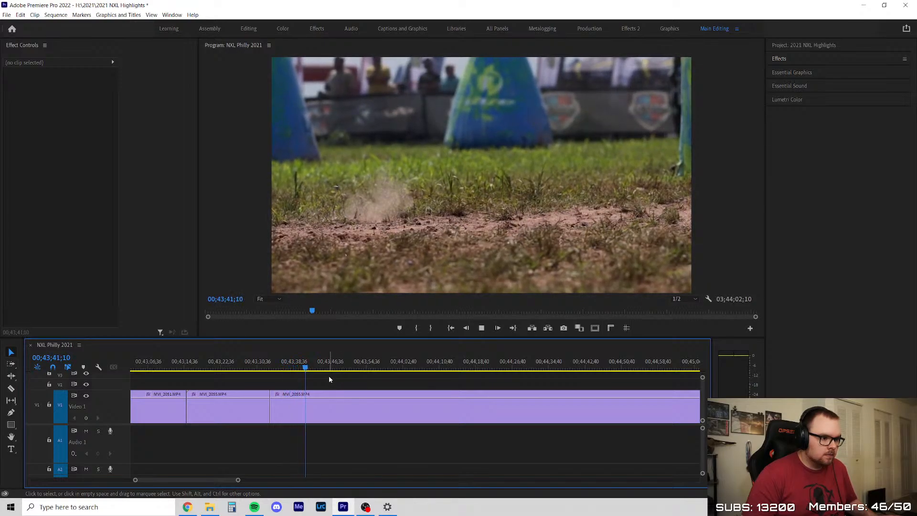
{"action": "scroll", "coordinate": [352, 379], "scroll_direction": "down", "scroll_amount": 2}
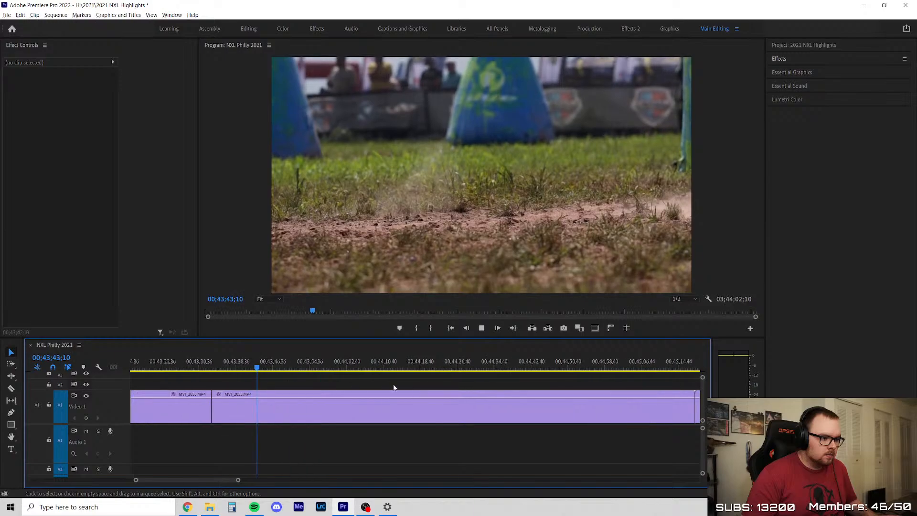
{"action": "left_click_drag", "start_coordinate": [264, 369], "coordinate": [356, 391]}
{"action": "left_click_drag", "start_coordinate": [348, 395], "coordinate": [337, 396]}
{"action": "key", "text": "c"}
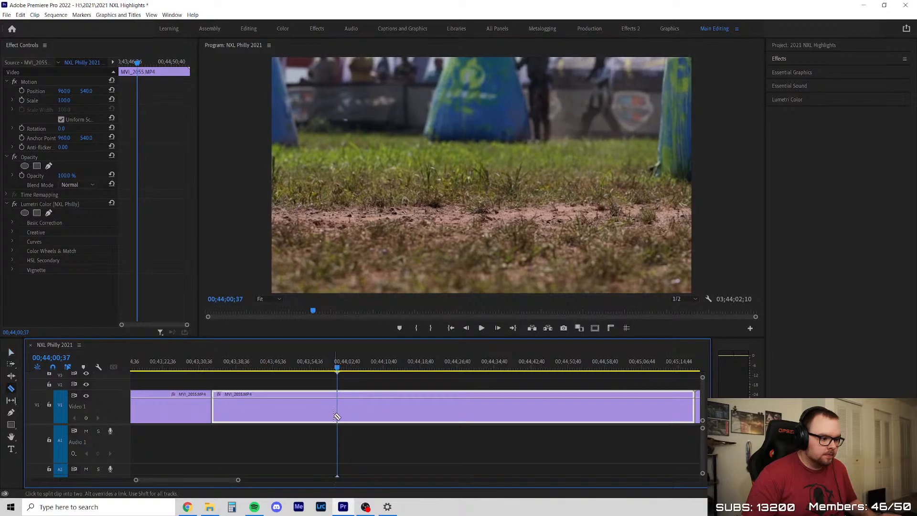
{"action": "left_click", "coordinate": [337, 414]}
{"action": "left_click", "coordinate": [310, 411]}
{"action": "key", "text": "v"}
Delete the MVI_2055 pieces between the kept slide shot and the 00;44;00;37 split, and close the gap
{"action": "left_click_drag", "start_coordinate": [296, 453], "coordinate": [328, 404]}
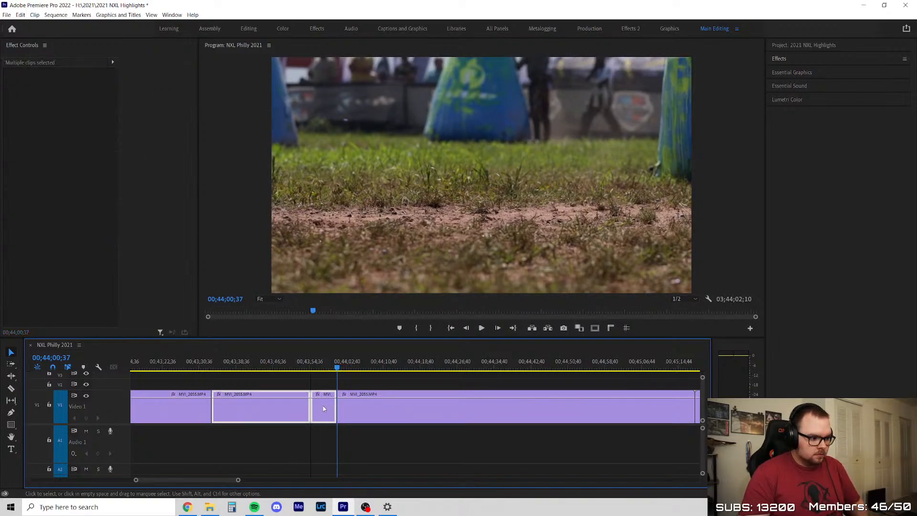
{"action": "key", "text": "Delete"}
{"action": "right_click", "coordinate": [305, 413]}
{"action": "left_click", "coordinate": [312, 414]}
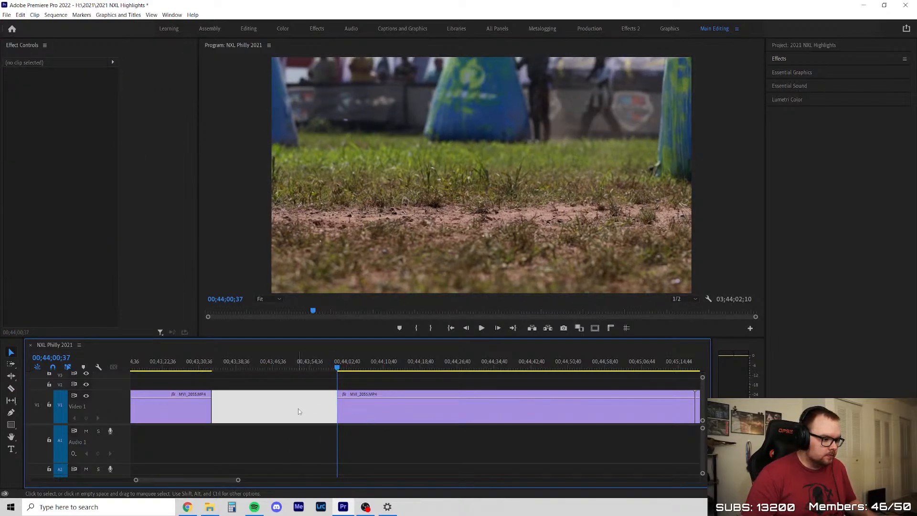
{"action": "right_click", "coordinate": [298, 409]}
{"action": "left_click", "coordinate": [307, 414]}
Play on through the remaining MVI_2055 footage and split it at about 00;43;50
{"action": "key", "text": "space"}
{"action": "scroll", "coordinate": [248, 399], "scroll_direction": "up", "scroll_amount": 2}
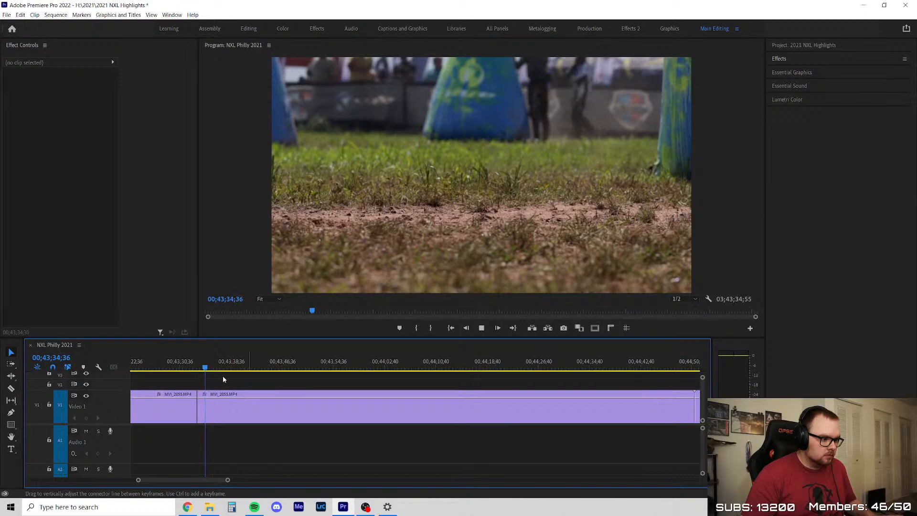
{"action": "left_click", "coordinate": [265, 395]}
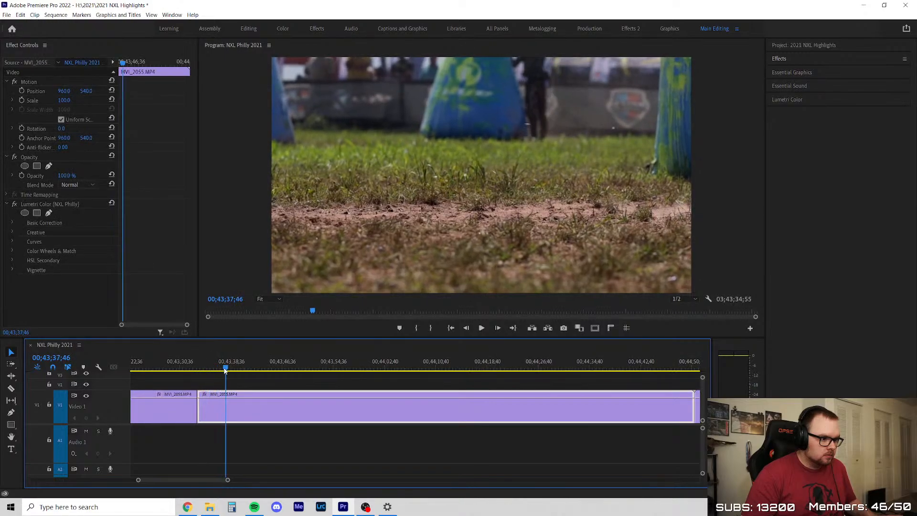
{"action": "left_click_drag", "start_coordinate": [241, 367], "coordinate": [306, 402]}
{"action": "key", "text": "c"}
{"action": "left_click", "coordinate": [306, 409]}
{"action": "key", "text": "v"}
Ripple out the MVI_2055 piece before the 00;43;50 split and play the footage that follows
{"action": "key", "text": "Delete"}
{"action": "right_click", "coordinate": [270, 407]}
{"action": "left_click", "coordinate": [282, 411]}
{"action": "key", "text": "space"}
{"action": "left_click", "coordinate": [268, 382]}
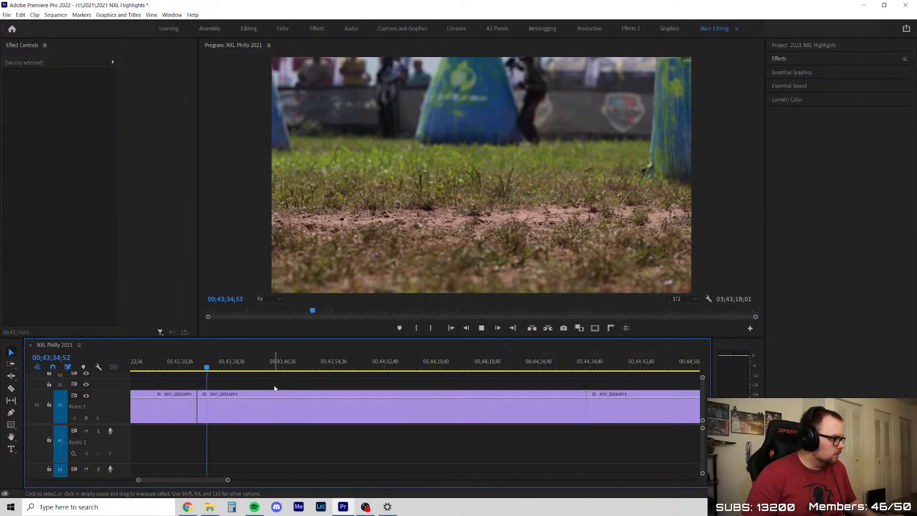
Play and skim the MVI_2055 piece that follows the latest cut and split it at about 00;44;09
{"action": "scroll", "coordinate": [260, 379], "scroll_direction": "down", "scroll_amount": 5}
{"action": "scroll", "coordinate": [260, 378], "scroll_direction": "up", "scroll_amount": 6}
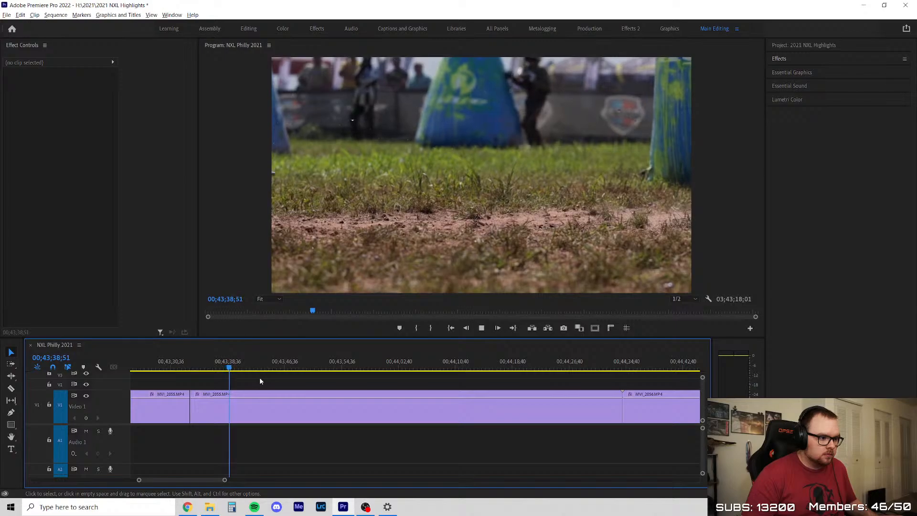
{"action": "scroll", "coordinate": [260, 377], "scroll_direction": "up", "scroll_amount": 1}
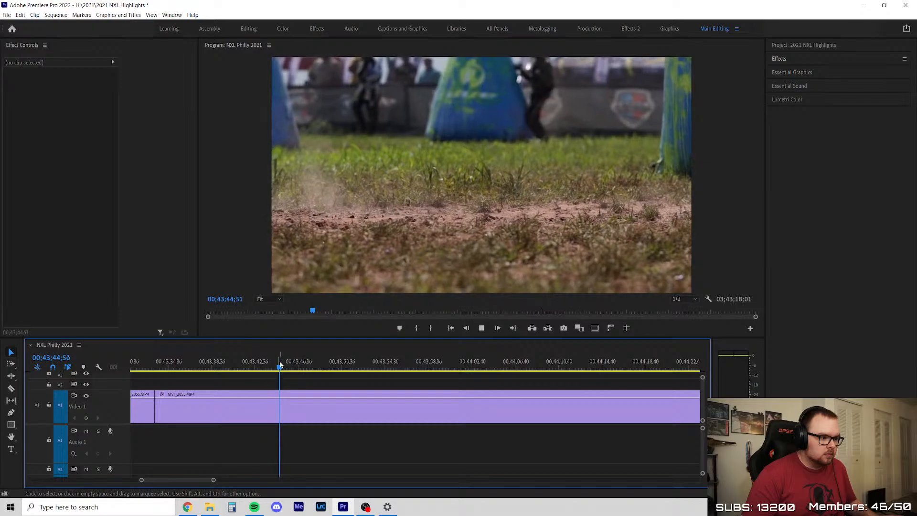
{"action": "left_click", "coordinate": [308, 364]}
{"action": "left_click_drag", "start_coordinate": [310, 364], "coordinate": [333, 365]}
{"action": "key", "text": "c"}
{"action": "key", "text": "v"}
{"action": "key", "text": "space"}
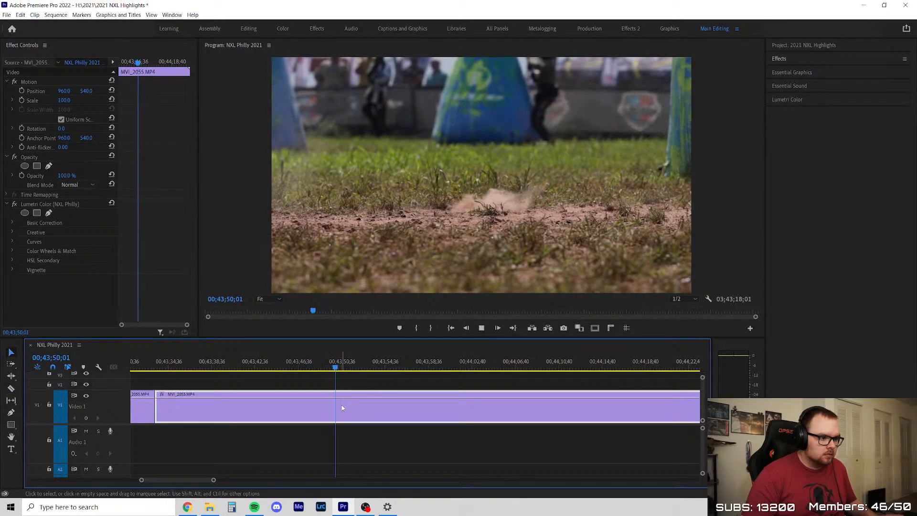
{"action": "key", "text": "minus"}
{"action": "key", "text": "equal"}
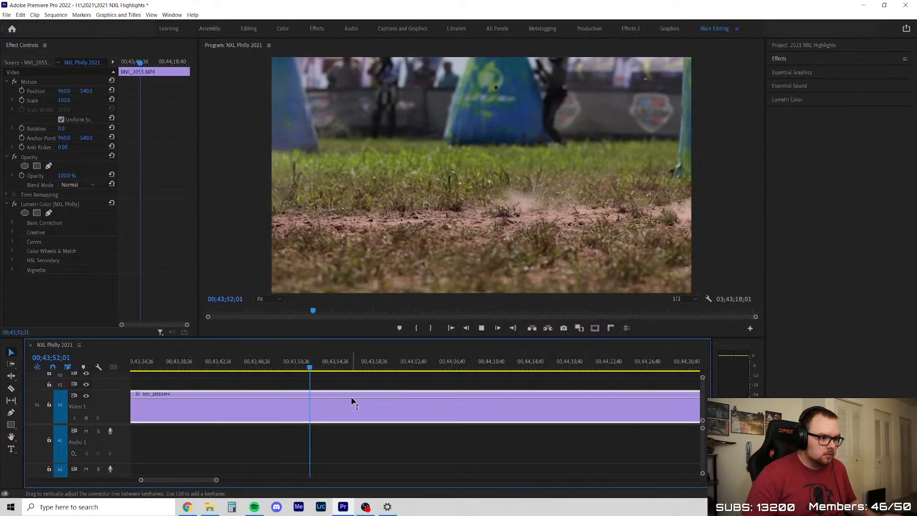
{"action": "left_click_drag", "start_coordinate": [323, 366], "coordinate": [479, 411]}
{"action": "key", "text": "ctrl+k"}
Try to delete the MVI_2055 piece before the 00;44;09 split and undo the removal
{"action": "key", "text": "Delete"}
{"action": "right_click", "coordinate": [421, 408]}
{"action": "left_click", "coordinate": [392, 395]}
{"action": "key", "text": "minus"}
{"action": "key", "text": "ctrl+z"}
Recheck the MVI_2055 piece before the 00;44;09 split, delete it and close the gap
{"action": "left_click_drag", "start_coordinate": [273, 365], "coordinate": [386, 406]}
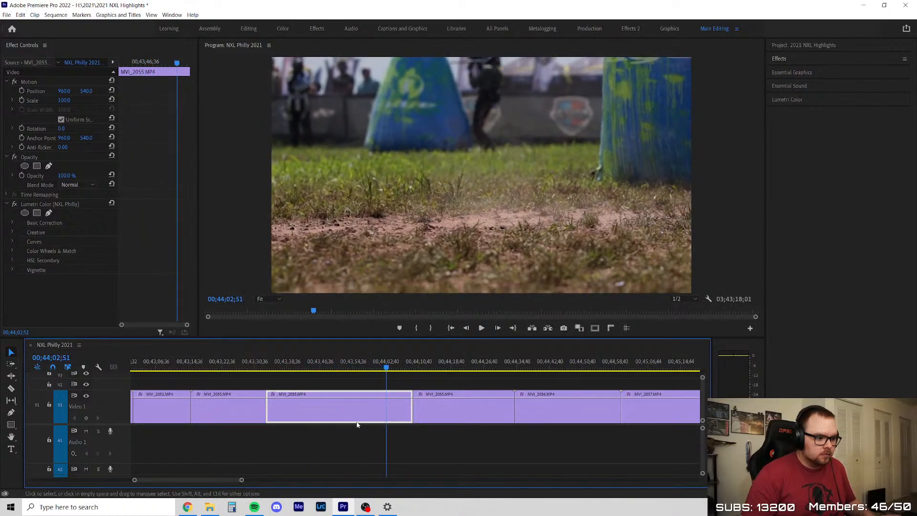
{"action": "key", "text": "Delete"}
{"action": "right_click", "coordinate": [328, 412]}
{"action": "left_click", "coordinate": [329, 412]}
Play and skim the last remaining MVI_2055 piece and split it at about 00;43;45
{"action": "key", "text": "space"}
{"action": "scroll", "coordinate": [320, 403], "scroll_direction": "up", "scroll_amount": 2}
{"action": "left_click", "coordinate": [227, 361]}
{"action": "left_click_drag", "start_coordinate": [228, 359], "coordinate": [416, 380]}
{"action": "key", "text": "ctrl+k"}
Delete the MVI_2055 leftover after the 00;43;45 split and close the gap before MVI_2056
{"action": "left_click", "coordinate": [324, 363]}
{"action": "left_click", "coordinate": [365, 408]}
{"action": "key", "text": "Delete"}
{"action": "left_click", "coordinate": [344, 403]}
{"action": "key", "text": "Delete"}
Play and skim through MVI_2056, delete the whole clip and close its gap
{"action": "key", "text": "Up"}
{"action": "key", "text": "space"}
{"action": "scroll", "coordinate": [344, 409], "scroll_direction": "up", "scroll_amount": 4}
{"action": "left_click_drag", "start_coordinate": [226, 362], "coordinate": [494, 372]}
{"action": "scroll", "coordinate": [335, 399], "scroll_direction": "down", "scroll_amount": 4}
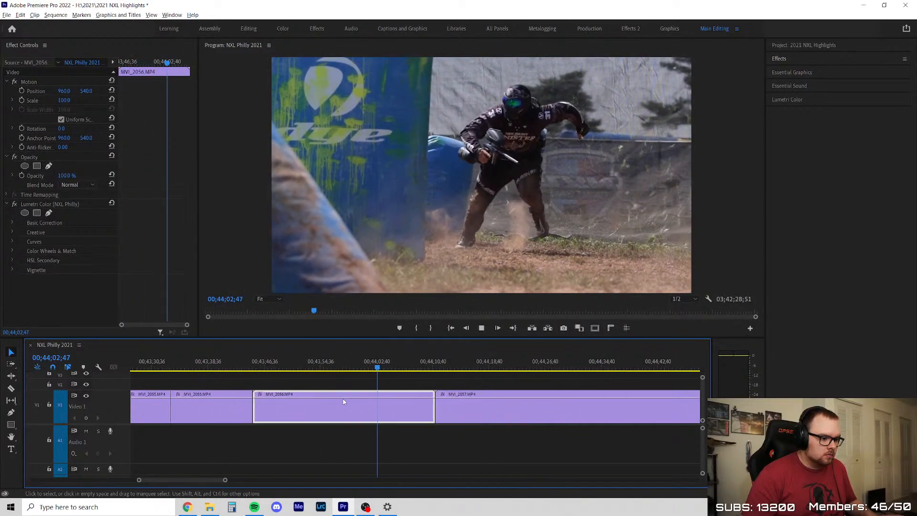
{"action": "scroll", "coordinate": [344, 395], "scroll_direction": "up", "scroll_amount": 3}
{"action": "key", "text": "space"}
{"action": "left_click", "coordinate": [339, 380]}
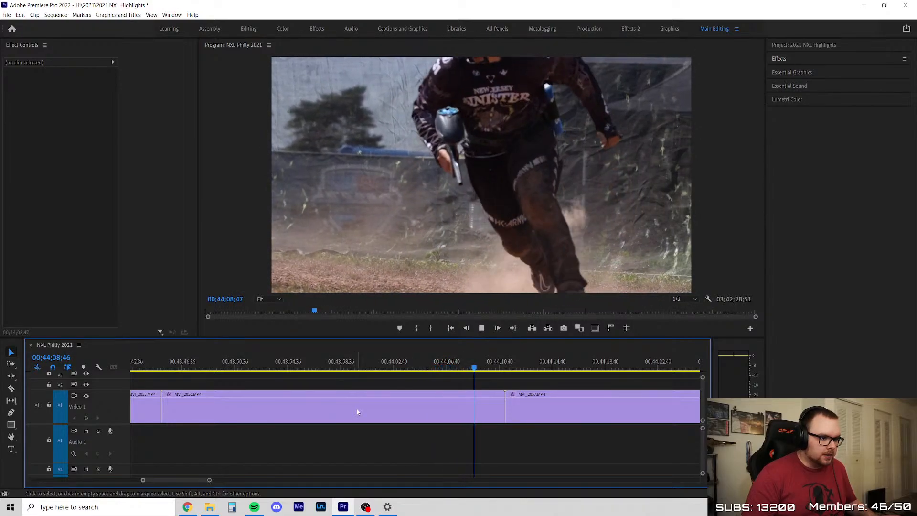
{"action": "left_click", "coordinate": [391, 407]}
{"action": "left_click_drag", "start_coordinate": [379, 368], "coordinate": [429, 375]}
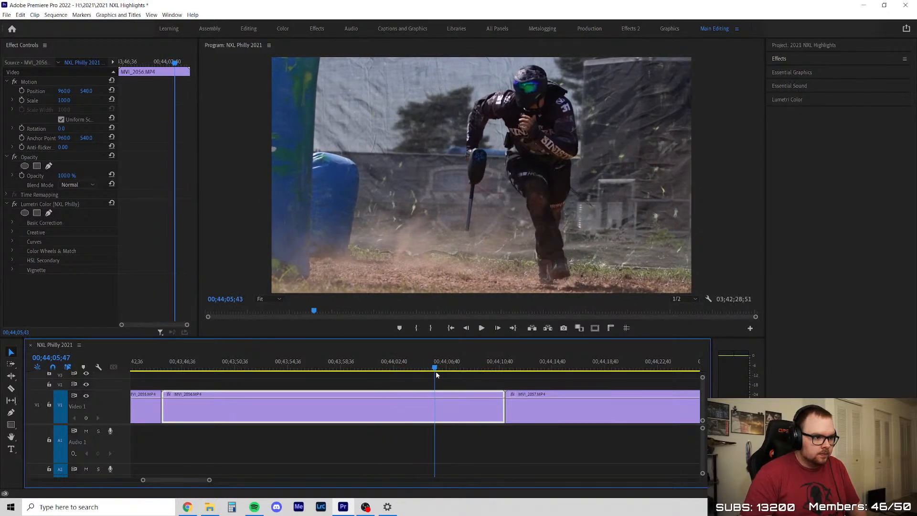
{"action": "key", "text": "Delete"}
{"action": "right_click", "coordinate": [394, 405]}
{"action": "left_click", "coordinate": [417, 410]}
Skim through the start of MVI_2057, delete the clip and ripple the gap closed
{"action": "key", "text": "Up"}
{"action": "key", "text": "space"}
{"action": "scroll", "coordinate": [293, 400], "scroll_direction": "down", "scroll_amount": 2}
{"action": "left_click_drag", "start_coordinate": [243, 367], "coordinate": [282, 382]}
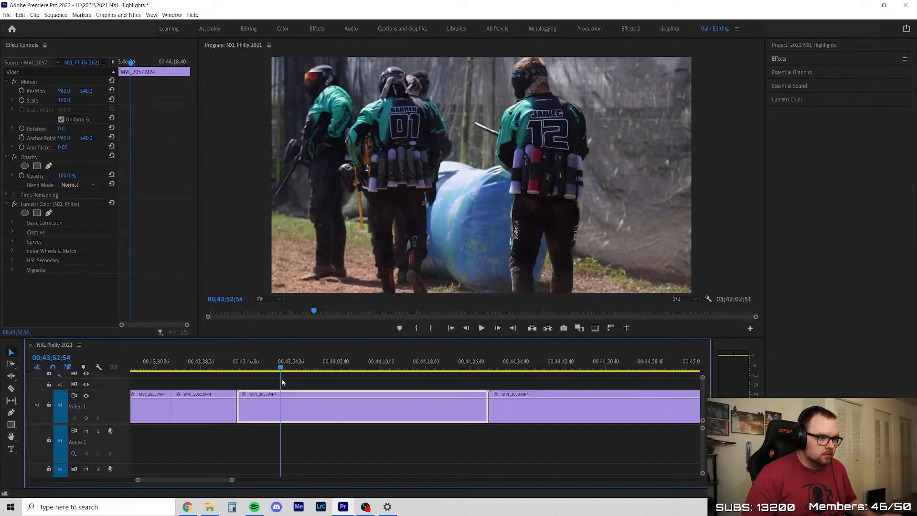
{"action": "key", "text": "Delete"}
{"action": "right_click", "coordinate": [298, 407]}
{"action": "left_click", "coordinate": [311, 411]}
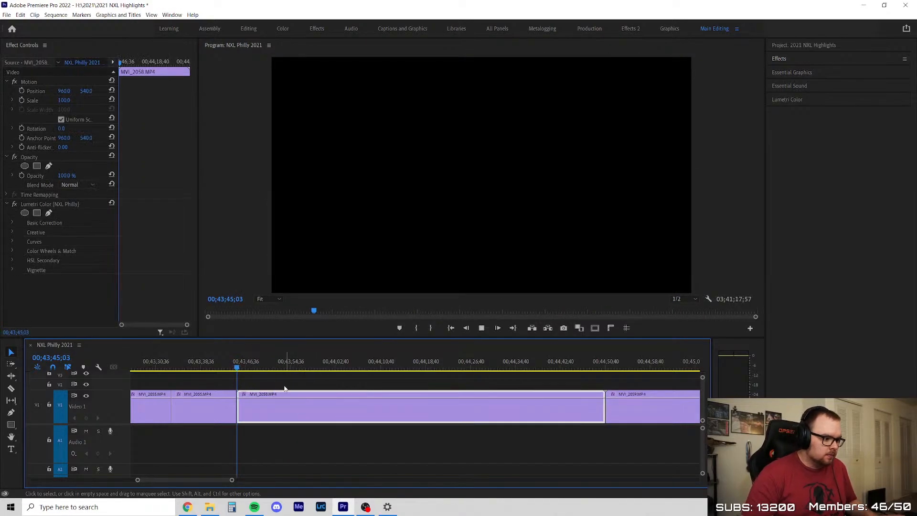
Play and skim through MVI_2058, delete the clip and close the gap it leaves
{"action": "key", "text": "space"}
{"action": "left_click_drag", "start_coordinate": [264, 369], "coordinate": [284, 376]}
{"action": "key", "text": "space"}
{"action": "scroll", "coordinate": [296, 401], "scroll_direction": "down", "scroll_amount": 4}
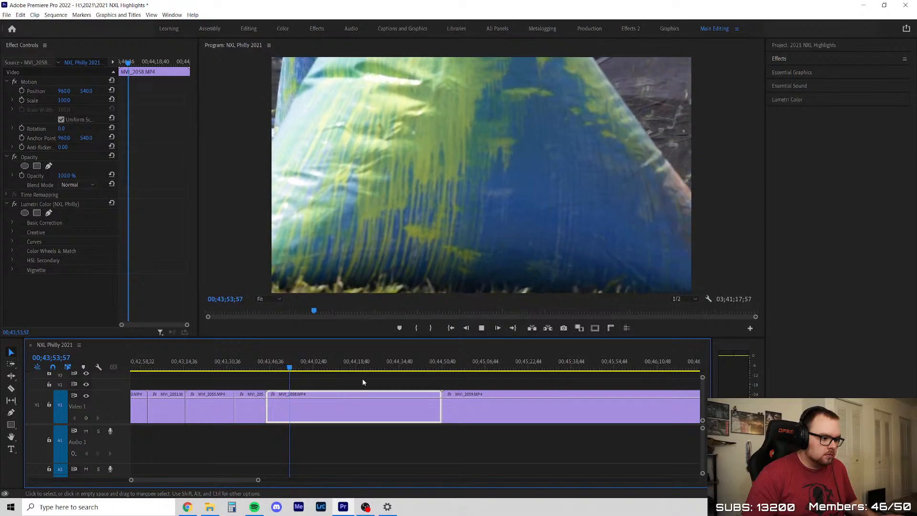
{"action": "left_click", "coordinate": [365, 382]}
{"action": "scroll", "coordinate": [327, 410], "scroll_direction": "up", "scroll_amount": 4}
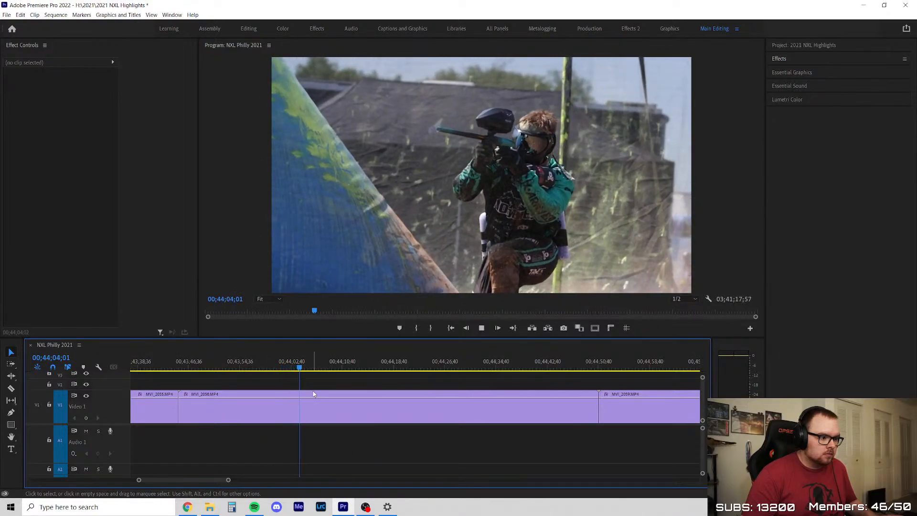
{"action": "scroll", "coordinate": [312, 390], "scroll_direction": "down", "scroll_amount": 2}
{"action": "scroll", "coordinate": [321, 391], "scroll_direction": "up", "scroll_amount": 1}
{"action": "left_click_drag", "start_coordinate": [315, 367], "coordinate": [493, 385]}
{"action": "key", "text": "Delete"}
{"action": "left_click", "coordinate": [416, 404]}
{"action": "key", "text": "Delete"}
Skim the opening of MVI_2059, split it at about 00;44;01 and ripple out the part before the split
{"action": "key", "text": "space"}
{"action": "scroll", "coordinate": [339, 409], "scroll_direction": "down", "scroll_amount": 1}
{"action": "scroll", "coordinate": [320, 413], "scroll_direction": "up", "scroll_amount": 2}
{"action": "left_click_drag", "start_coordinate": [196, 367], "coordinate": [274, 375]}
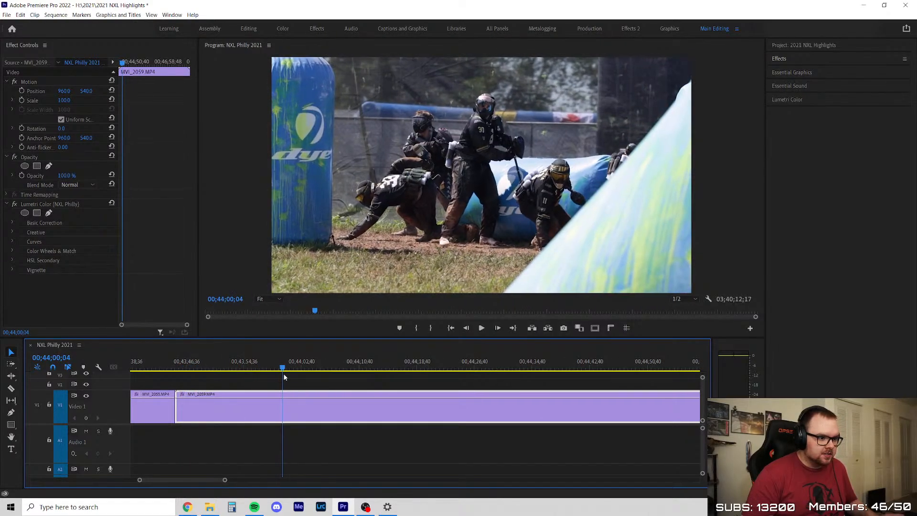
{"action": "left_click", "coordinate": [289, 402]}
{"action": "key", "text": "v"}
{"action": "key", "text": "Delete"}
{"action": "left_click", "coordinate": [261, 399]}
{"action": "key", "text": "Delete"}
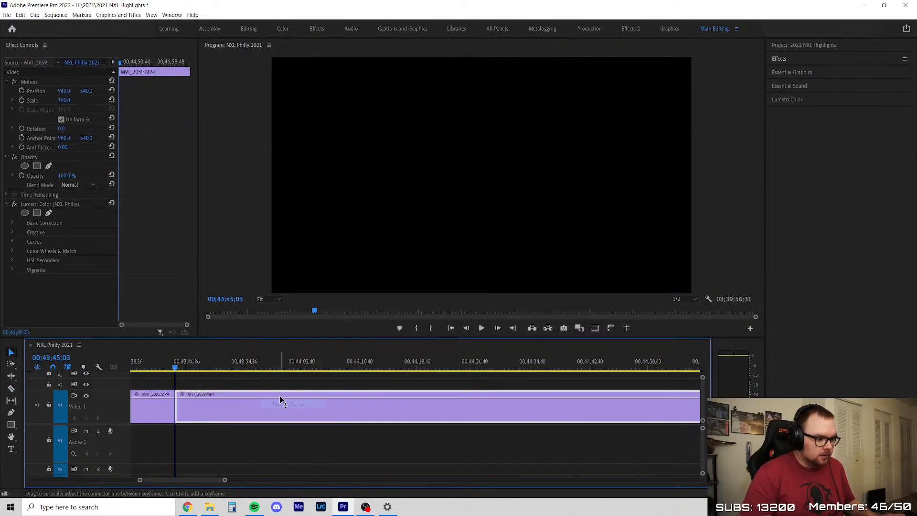
Play the breakout run at the start of MVI_2059 and split the clip at 00;43;55;05
{"action": "key", "text": "space"}
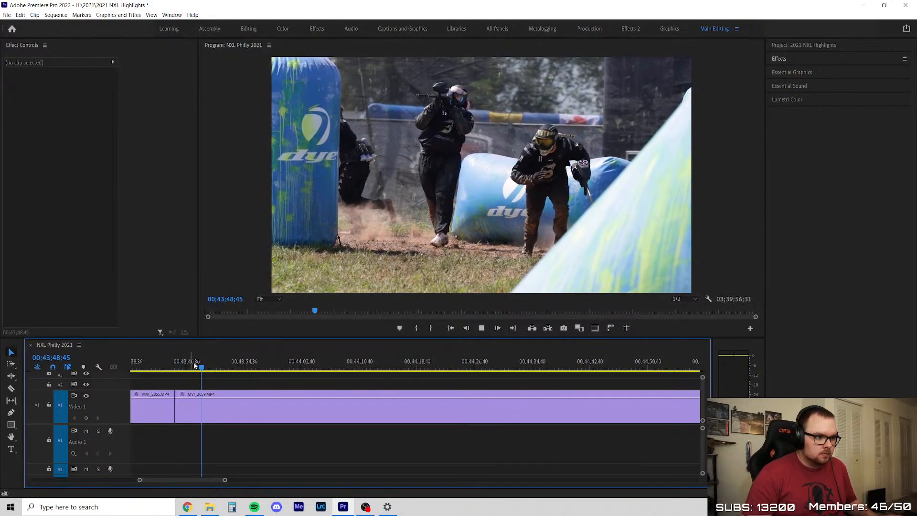
{"action": "scroll", "coordinate": [183, 377], "scroll_direction": "up", "scroll_amount": 2}
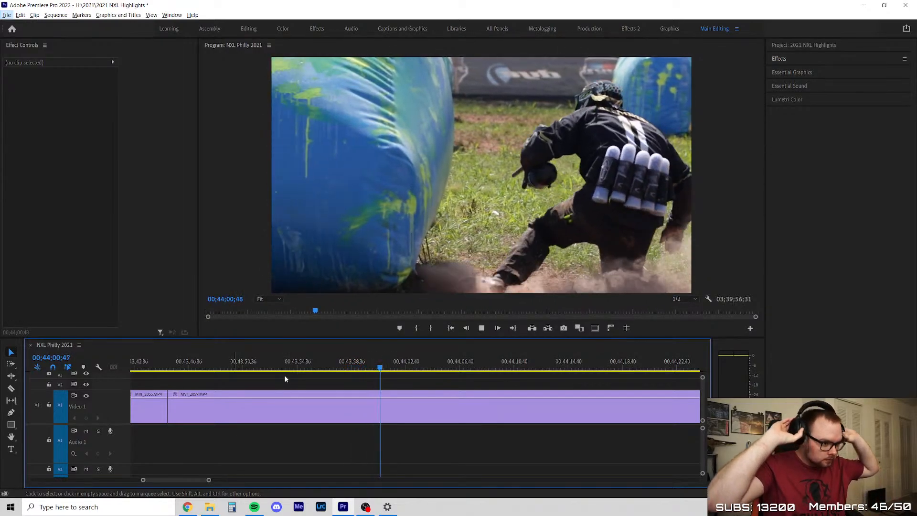
{"action": "key", "text": "c"}
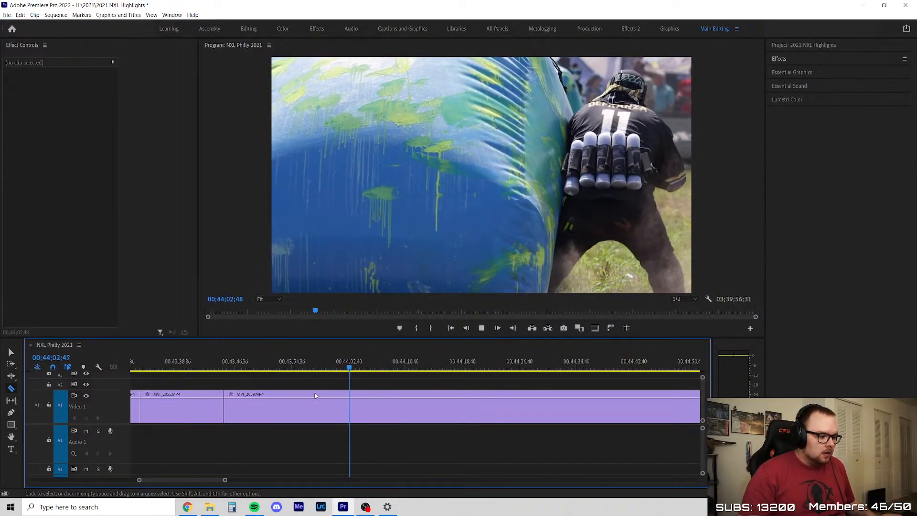
{"action": "left_click", "coordinate": [288, 367]}
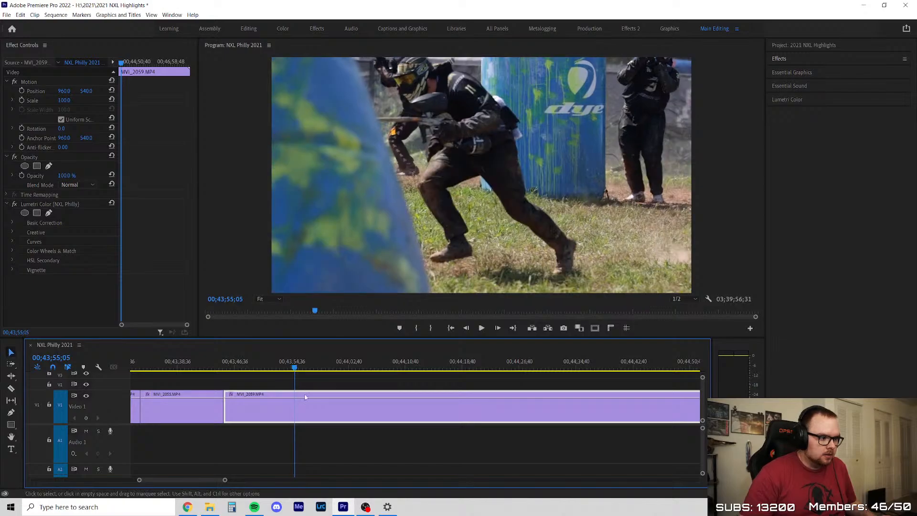
{"action": "key", "text": "c"}
{"action": "left_click", "coordinate": [294, 394]}
{"action": "key", "text": "v"}
Skim the long MVI_2059 remainder for the next usable action and split it at about 00;46;16
{"action": "left_click_drag", "start_coordinate": [302, 368], "coordinate": [449, 375]}
{"action": "key", "text": "minus"}
{"action": "scroll", "coordinate": [416, 397], "scroll_direction": "down", "scroll_amount": 4}
{"action": "scroll", "coordinate": [440, 398], "scroll_direction": "up", "scroll_amount": 2}
{"action": "left_click_drag", "start_coordinate": [218, 366], "coordinate": [430, 371]}
{"action": "key", "text": "space"}
{"action": "scroll", "coordinate": [466, 402], "scroll_direction": "down", "scroll_amount": 3}
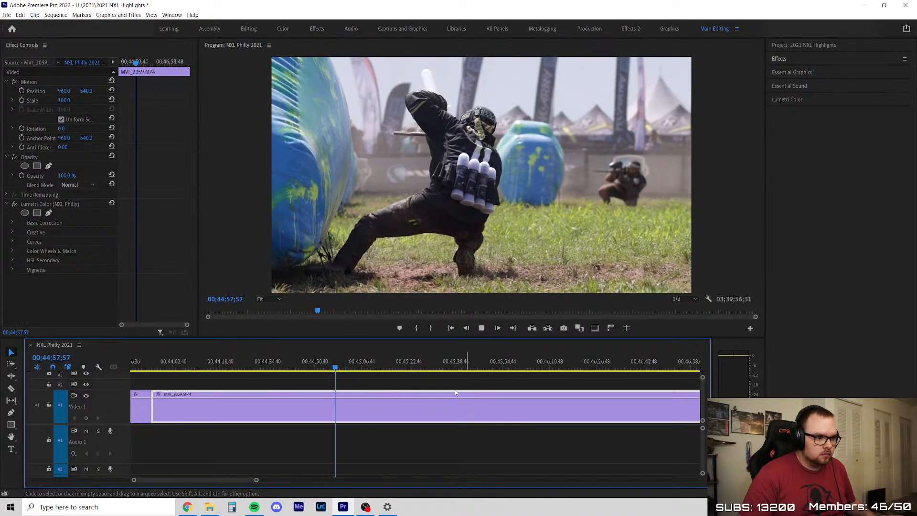
{"action": "left_click_drag", "start_coordinate": [345, 364], "coordinate": [489, 372]}
{"action": "scroll", "coordinate": [340, 397], "scroll_direction": "down", "scroll_amount": 2}
{"action": "scroll", "coordinate": [478, 398], "scroll_direction": "up", "scroll_amount": 1}
{"action": "left_click_drag", "start_coordinate": [331, 368], "coordinate": [392, 384]}
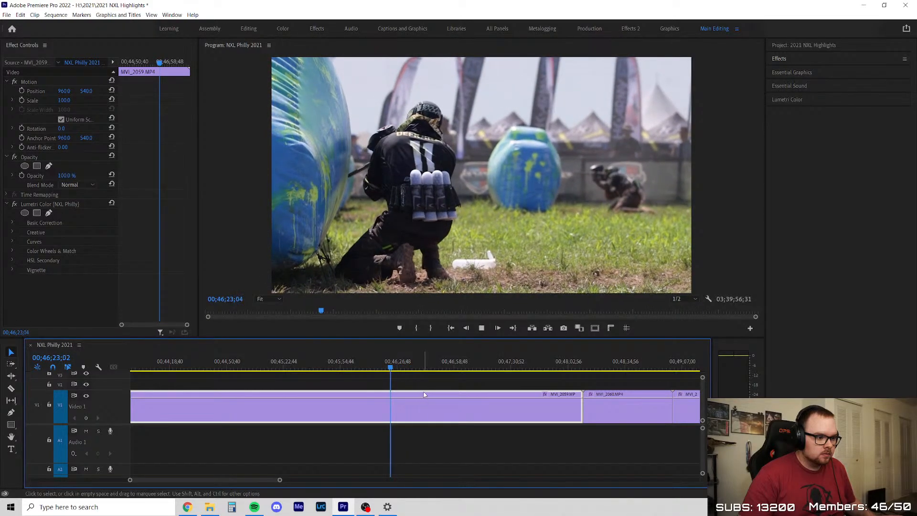
{"action": "left_click", "coordinate": [412, 387]}
{"action": "scroll", "coordinate": [412, 387], "scroll_direction": "up", "scroll_amount": 2}
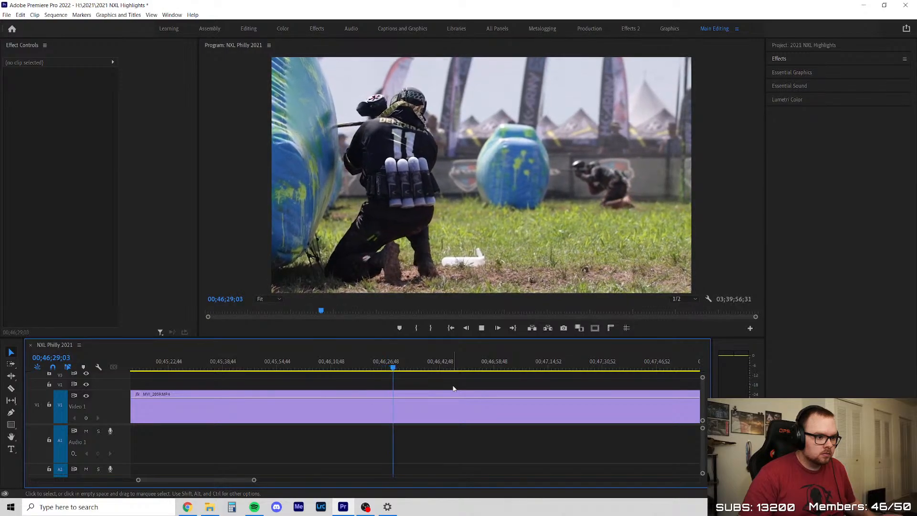
{"action": "key", "text": "c"}
{"action": "left_click", "coordinate": [349, 407]}
{"action": "key", "text": "v"}
Delete the MVI_2059 footage between 00;43;55;05 and the 00;46;16 split, close the gap and return to the cut
{"action": "left_click", "coordinate": [327, 402]}
{"action": "key", "text": "Delete"}
{"action": "right_click", "coordinate": [320, 404]}
{"action": "left_click", "coordinate": [304, 389]}
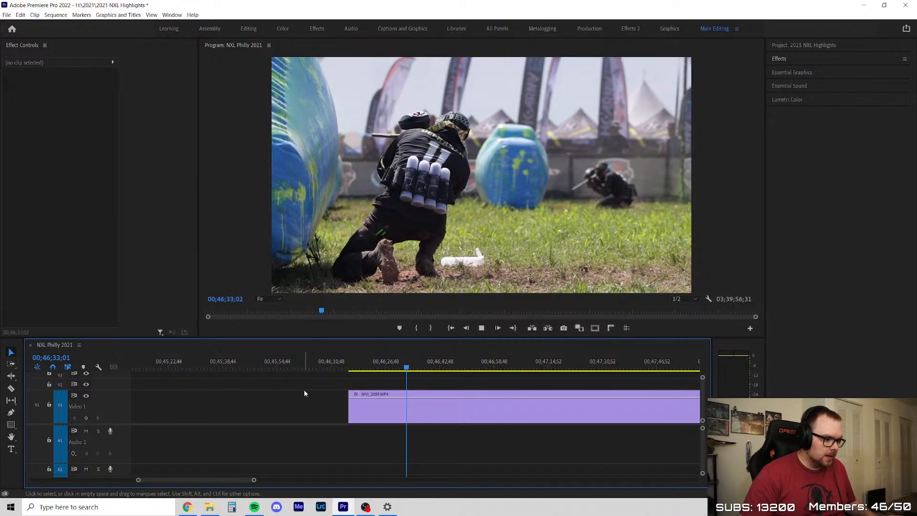
{"action": "right_click", "coordinate": [304, 404]}
{"action": "left_click", "coordinate": [335, 412]}
{"action": "key", "text": "Up"}
{"action": "key", "text": "Up"}
Skim the following MVI_2059 piece and split it at about 00;44;40 to end the kept shot
{"action": "scroll", "coordinate": [319, 384], "scroll_direction": "down", "scroll_amount": 6}
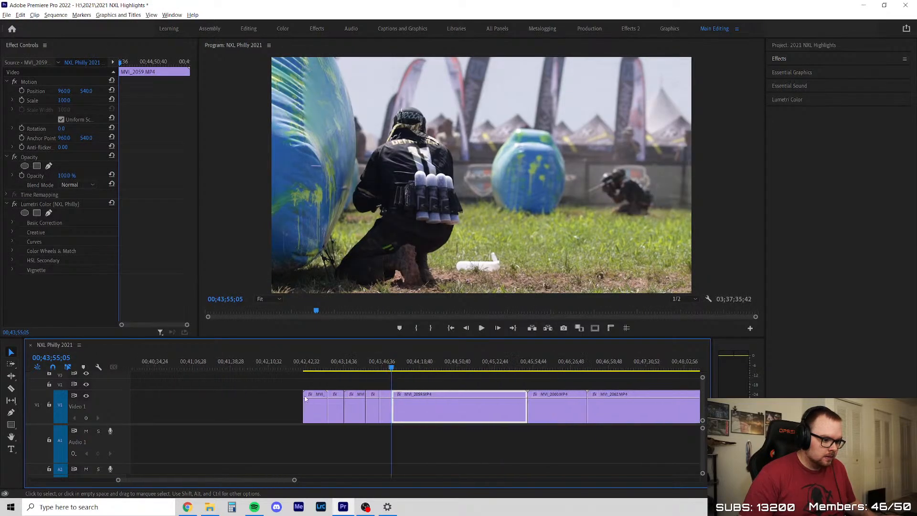
{"action": "scroll", "coordinate": [411, 401], "scroll_direction": "up", "scroll_amount": 8}
{"action": "left_click_drag", "start_coordinate": [293, 367], "coordinate": [502, 371]}
{"action": "key", "text": "c"}
{"action": "left_click", "coordinate": [533, 406]}
{"action": "key", "text": "v"}
Skim the rest of MVI_2059 up to MVI_2060, then delete the piece after the 00;44;40 split and close the gap
{"action": "scroll", "coordinate": [430, 398], "scroll_direction": "down", "scroll_amount": 4}
{"action": "scroll", "coordinate": [498, 375], "scroll_direction": "up", "scroll_amount": 5}
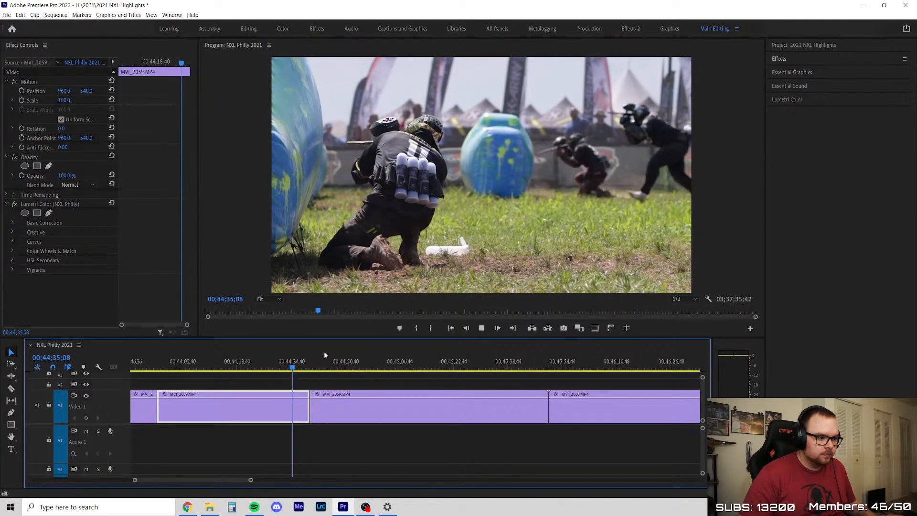
{"action": "left_click", "coordinate": [334, 373]}
{"action": "left_click_drag", "start_coordinate": [334, 373], "coordinate": [524, 369]}
{"action": "key", "text": "space"}
{"action": "scroll", "coordinate": [436, 399], "scroll_direction": "up", "scroll_amount": 3}
{"action": "scroll", "coordinate": [364, 381], "scroll_direction": "down", "scroll_amount": 3}
{"action": "left_click_drag", "start_coordinate": [442, 364], "coordinate": [487, 374]}
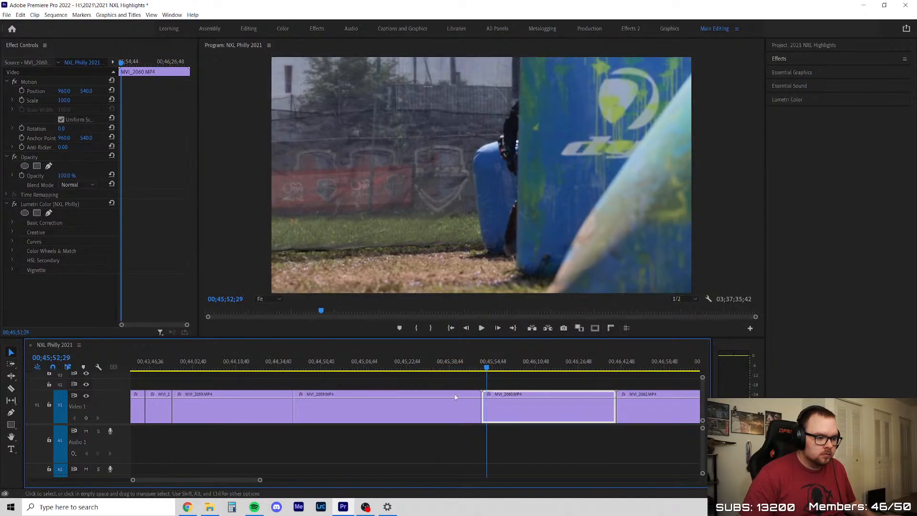
{"action": "left_click", "coordinate": [458, 394]}
{"action": "key", "text": "Delete"}
{"action": "left_click", "coordinate": [425, 404]}
{"action": "key", "text": "Delete"}
Play and skim through MVI_2060, delete the clip and ripple the empty space closed
{"action": "left_click", "coordinate": [294, 370]}
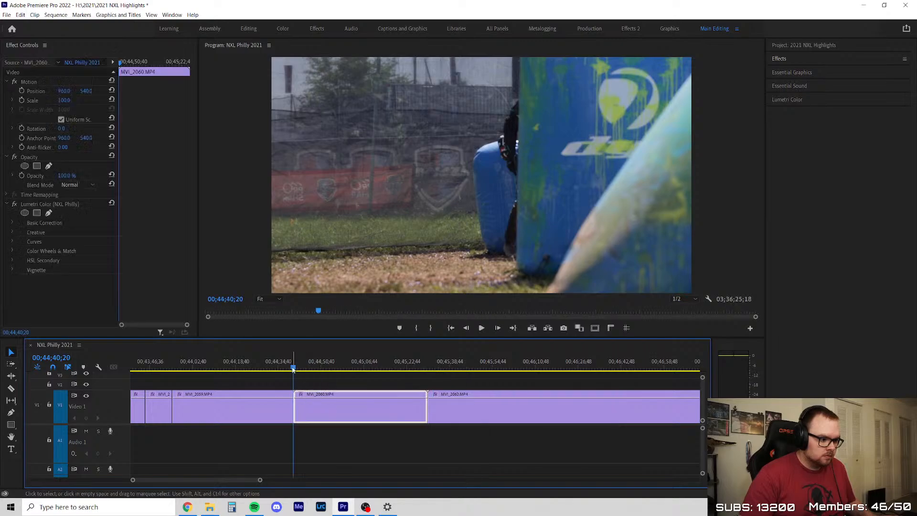
{"action": "left_click_drag", "start_coordinate": [293, 369], "coordinate": [338, 369]}
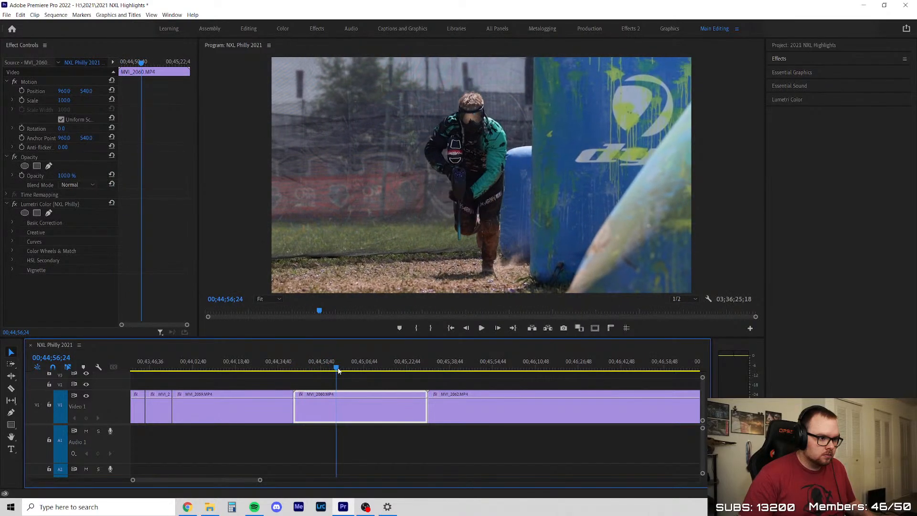
{"action": "left_click", "coordinate": [367, 382]}
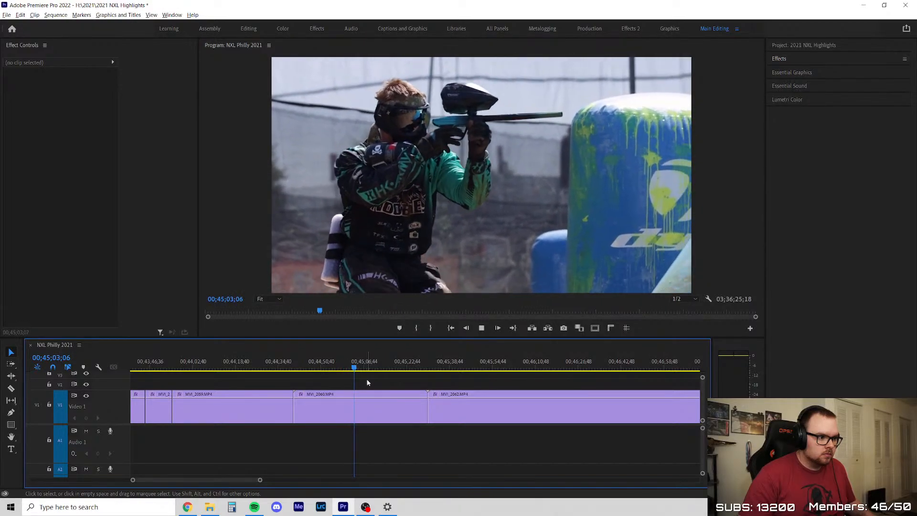
{"action": "scroll", "coordinate": [368, 383], "scroll_direction": "up", "scroll_amount": 3}
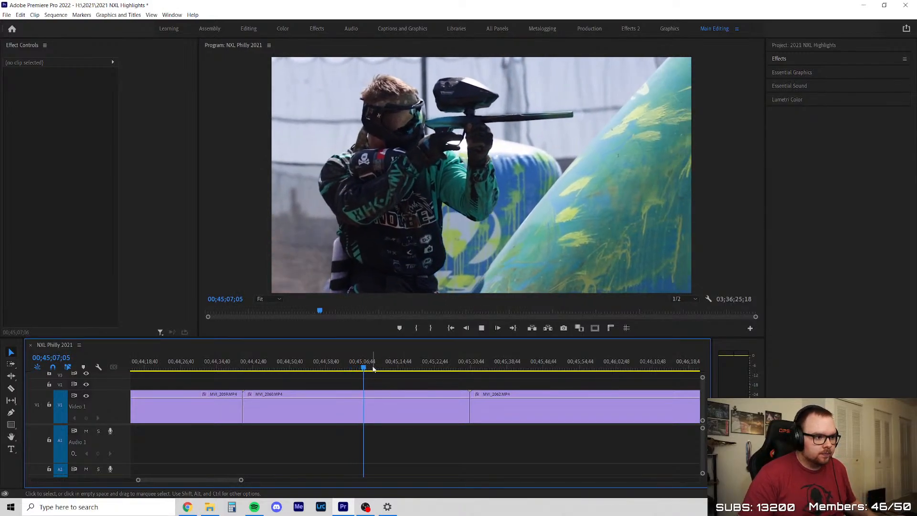
{"action": "left_click_drag", "start_coordinate": [370, 363], "coordinate": [392, 365]}
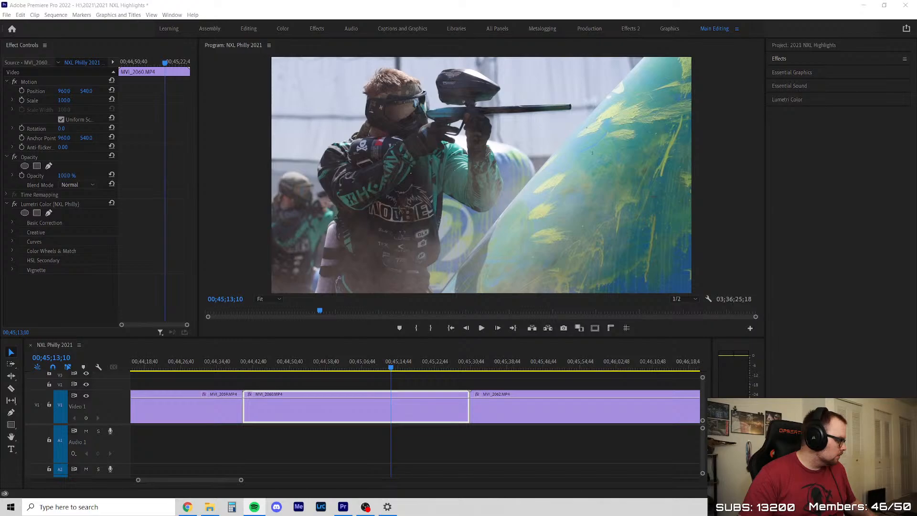
{"action": "left_click", "coordinate": [322, 459]}
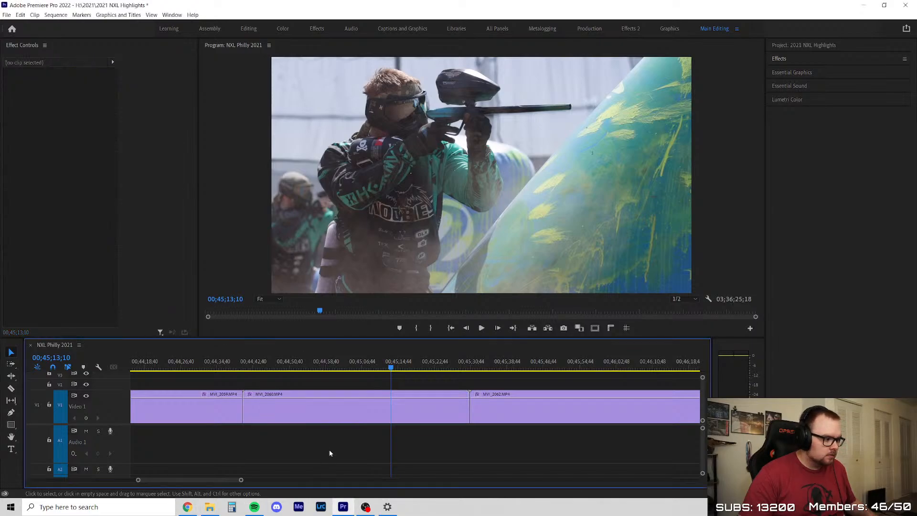
{"action": "key", "text": "space"}
{"action": "key", "text": "equal"}
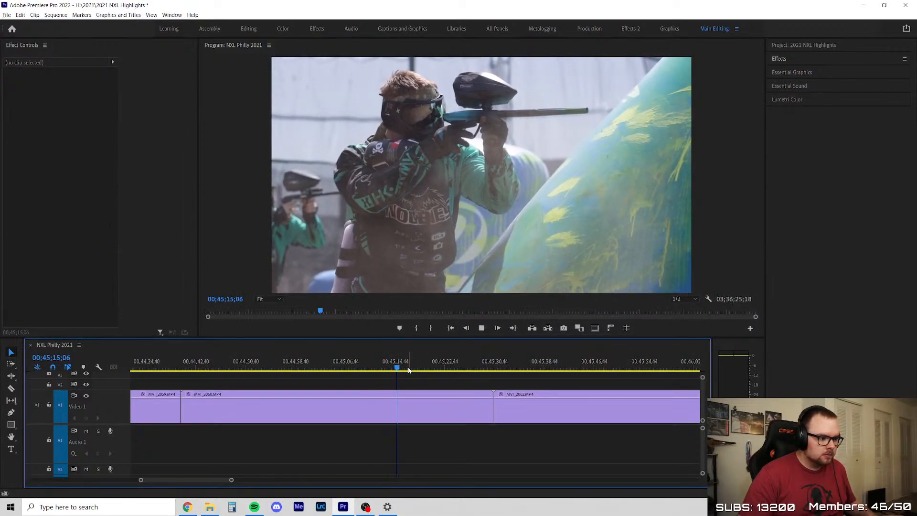
{"action": "left_click_drag", "start_coordinate": [403, 368], "coordinate": [316, 383]}
{"action": "key", "text": "Delete"}
{"action": "right_click", "coordinate": [349, 415]}
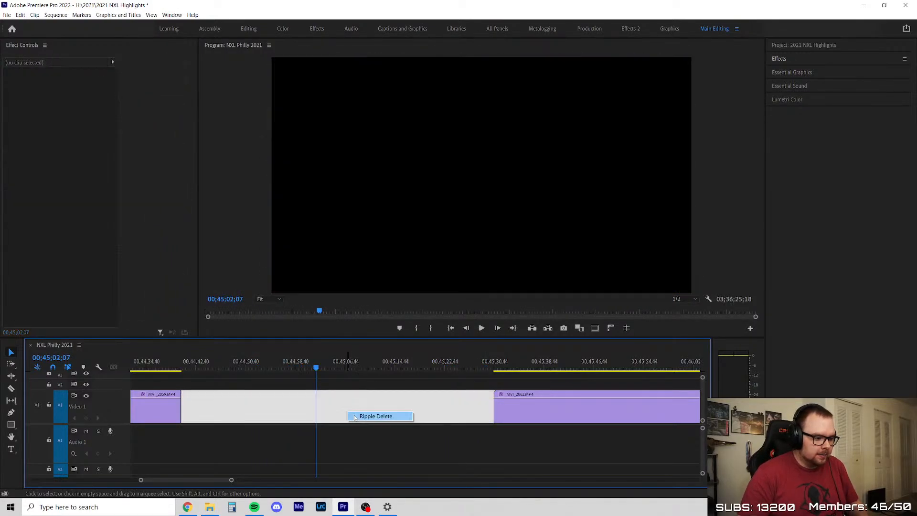
{"action": "left_click", "coordinate": [355, 417]}
Skim MVI_2062 to its end, delete the whole clip and close the gap
{"action": "left_click_drag", "start_coordinate": [184, 367], "coordinate": [400, 386]}
{"action": "scroll", "coordinate": [270, 418], "scroll_direction": "down", "scroll_amount": 5}
{"action": "left_click_drag", "start_coordinate": [325, 368], "coordinate": [561, 371]}
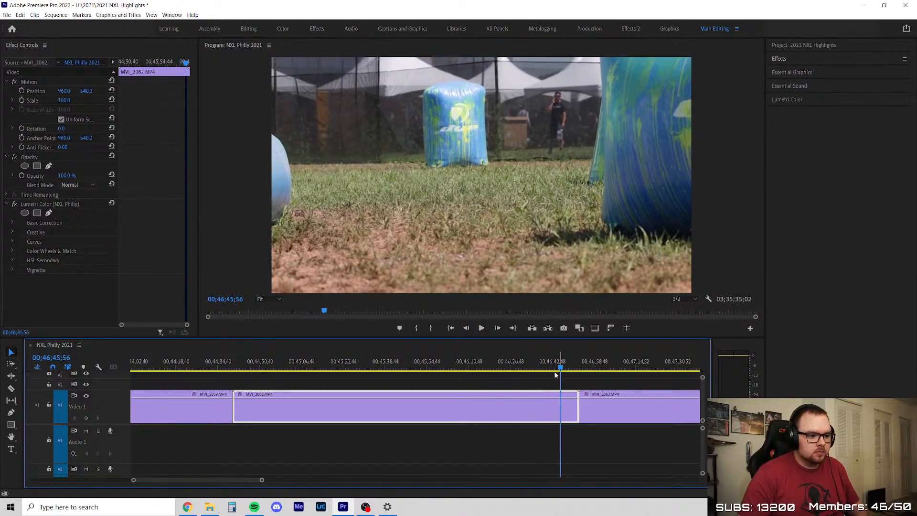
{"action": "key", "text": "Delete"}
{"action": "left_click", "coordinate": [421, 399]}
{"action": "key", "text": "Delete"}
Play and skim through MVI_2063, delete the whole clip and close the gap
{"action": "key", "text": "Up"}
{"action": "key", "text": "Up"}
{"action": "left_click_drag", "start_coordinate": [224, 365], "coordinate": [345, 371]}
{"action": "scroll", "coordinate": [381, 386], "scroll_direction": "up", "scroll_amount": 2}
{"action": "left_click", "coordinate": [395, 377]}
{"action": "scroll", "coordinate": [399, 377], "scroll_direction": "down", "scroll_amount": 1}
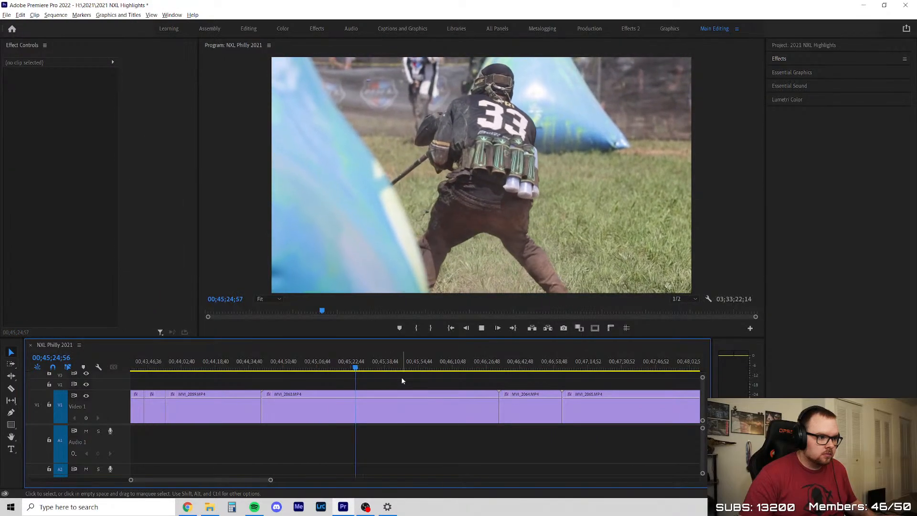
{"action": "scroll", "coordinate": [402, 377], "scroll_direction": "down", "scroll_amount": 1}
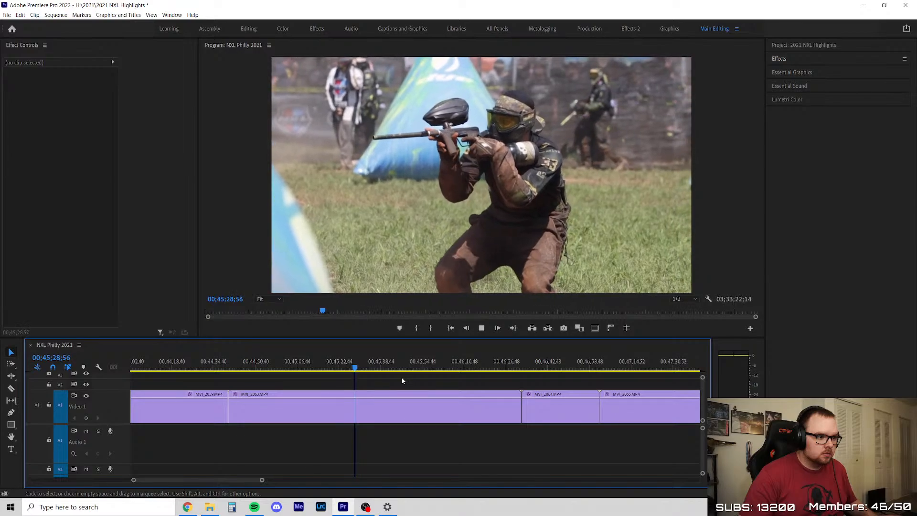
{"action": "left_click_drag", "start_coordinate": [358, 368], "coordinate": [491, 379]}
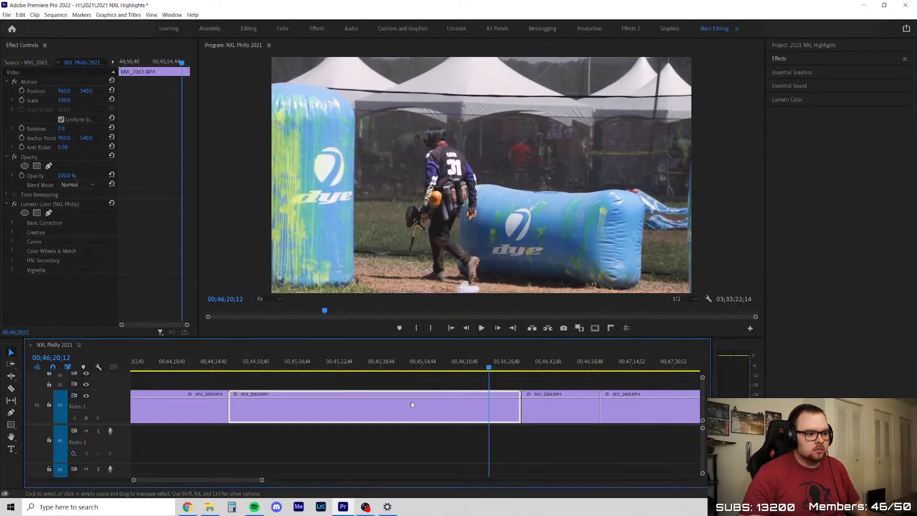
{"action": "key", "text": "Delete"}
{"action": "right_click", "coordinate": [381, 402]}
{"action": "left_click", "coordinate": [395, 406]}
Skim MVI_2064 up to the start of MVI_2065, then delete the clip and ripple the gap closed
{"action": "key", "text": "Up"}
{"action": "key", "text": "Up"}
{"action": "key", "text": "space"}
{"action": "scroll", "coordinate": [237, 395], "scroll_direction": "up", "scroll_amount": 6}
{"action": "left_click", "coordinate": [243, 376]}
{"action": "left_click_drag", "start_coordinate": [244, 371], "coordinate": [367, 388]}
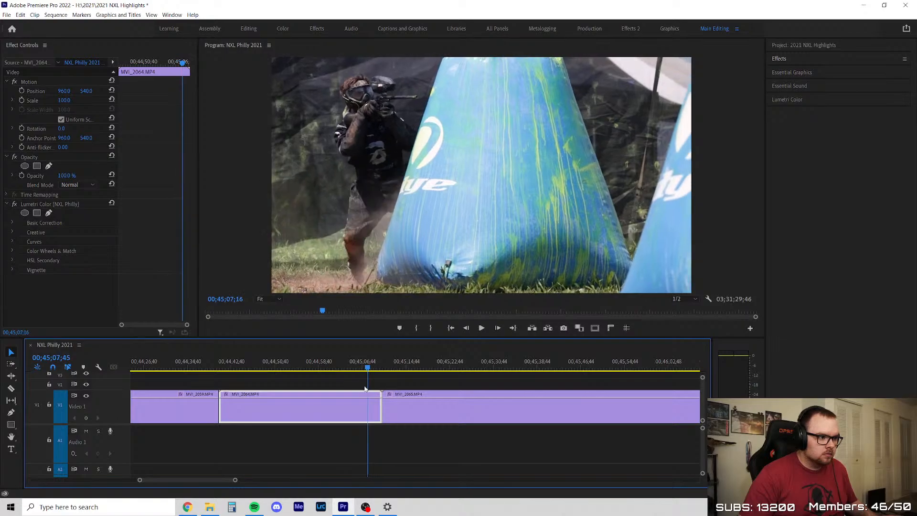
{"action": "left_click", "coordinate": [326, 378]}
{"action": "key", "text": "space"}
{"action": "scroll", "coordinate": [316, 384], "scroll_direction": "up", "scroll_amount": 4}
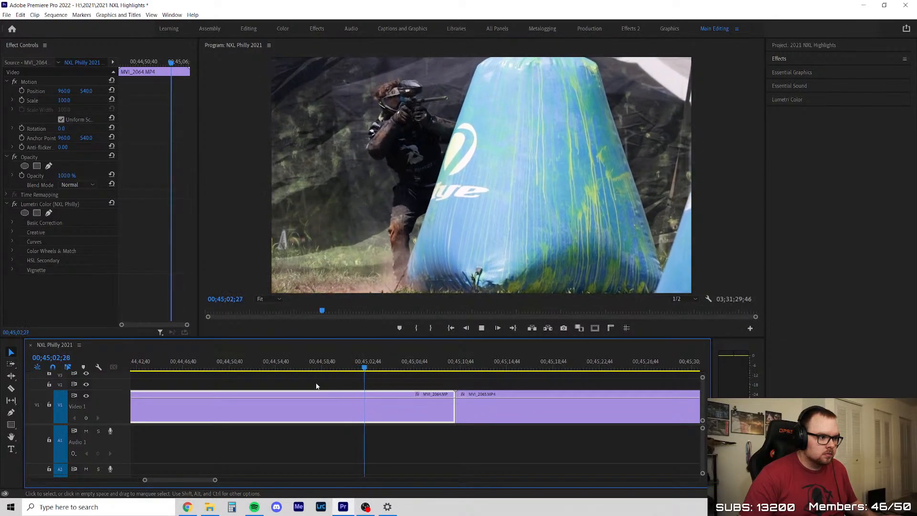
{"action": "left_click_drag", "start_coordinate": [389, 368], "coordinate": [437, 372]}
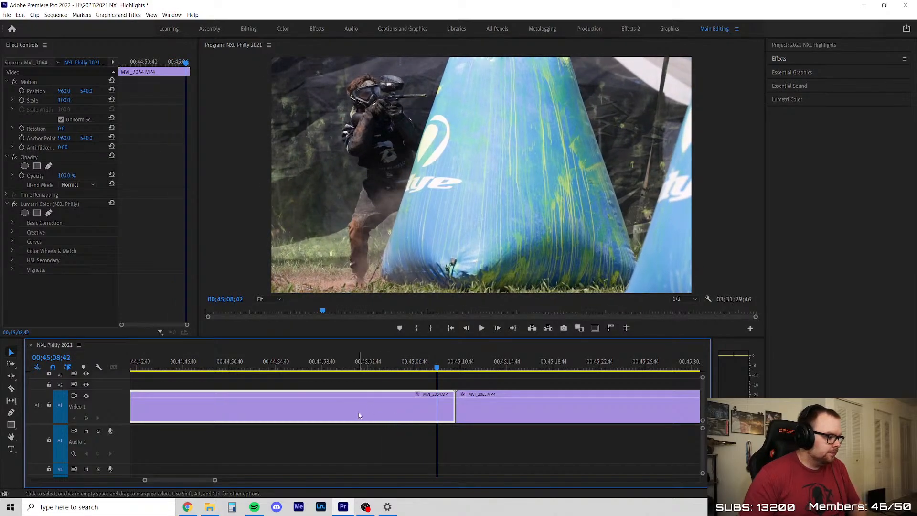
{"action": "key", "text": "Delete"}
{"action": "right_click", "coordinate": [284, 402]}
{"action": "left_click", "coordinate": [309, 407]}
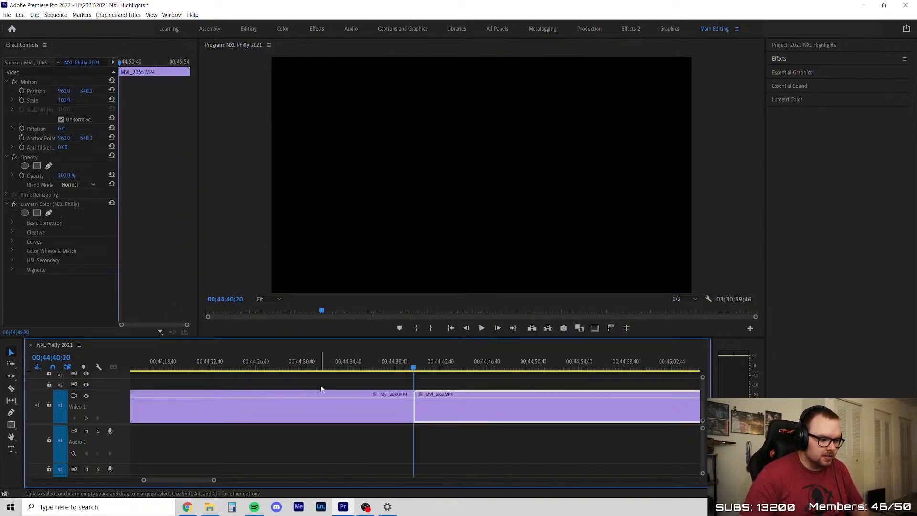
Skim MVI_2065 to its end, then delete the whole clip and close the gap it leaves
{"action": "left_click", "coordinate": [321, 386]}
{"action": "scroll", "coordinate": [287, 388], "scroll_direction": "down", "scroll_amount": 1, "text": "alt"}
{"action": "scroll", "coordinate": [306, 392], "scroll_direction": "down", "scroll_amount": 5}
{"action": "left_click", "coordinate": [173, 365]}
{"action": "left_click_drag", "start_coordinate": [176, 366], "coordinate": [277, 379]}
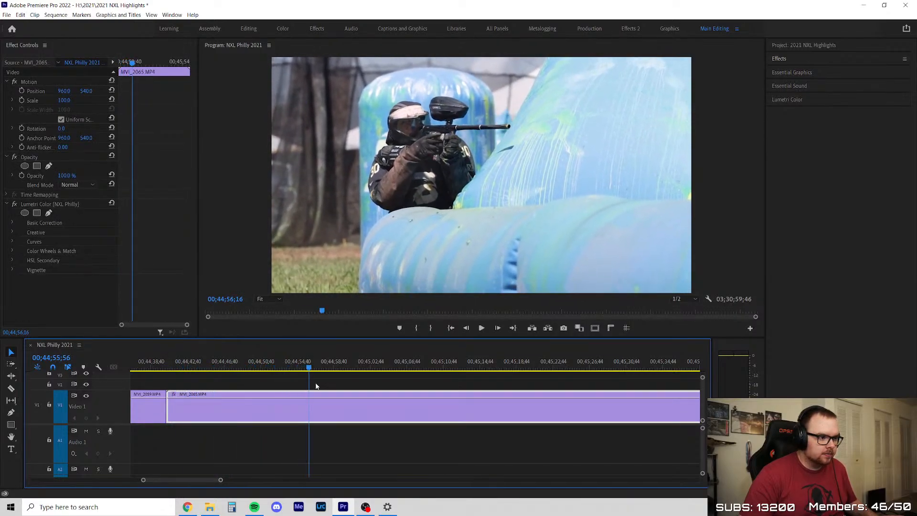
{"action": "left_click_drag", "start_coordinate": [430, 391], "coordinate": [525, 397]}
{"action": "scroll", "coordinate": [191, 453], "scroll_direction": "down", "scroll_amount": 4, "text": "alt"}
{"action": "left_click_drag", "start_coordinate": [324, 367], "coordinate": [440, 390]}
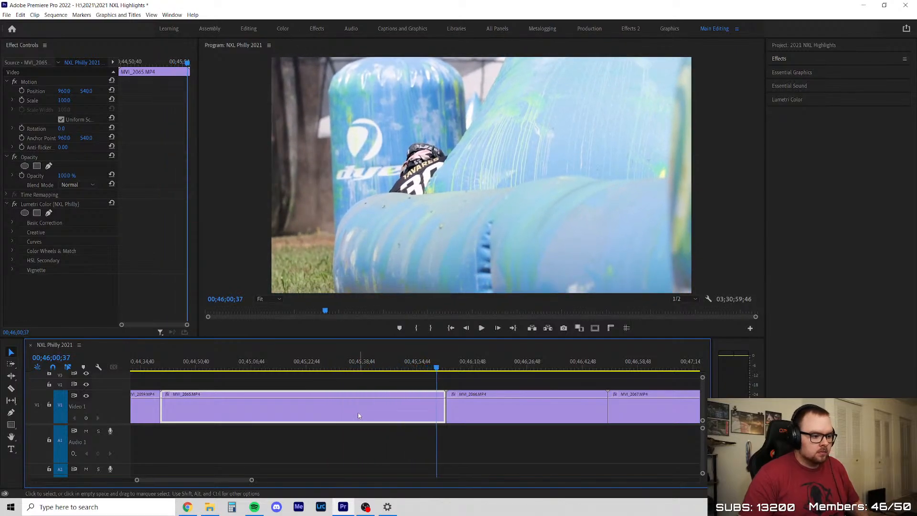
{"action": "key", "text": "Delete"}
{"action": "right_click", "coordinate": [323, 400]}
{"action": "left_click", "coordinate": [330, 406]}
Skim MVI_2066 and split it at about 00;45;03, then delete the piece before the split and close the gap
{"action": "key", "text": "Up"}
{"action": "key", "text": "Up"}
{"action": "scroll", "coordinate": [322, 416], "scroll_direction": "down", "scroll_amount": 4, "text": "alt"}
{"action": "scroll", "coordinate": [322, 416], "scroll_direction": "up", "scroll_amount": 3, "text": "alt"}
{"action": "scroll", "coordinate": [399, 410], "scroll_direction": "up", "scroll_amount": 2, "text": "alt"}
{"action": "left_click_drag", "start_coordinate": [225, 366], "coordinate": [366, 405]}
{"action": "key", "text": "c"}
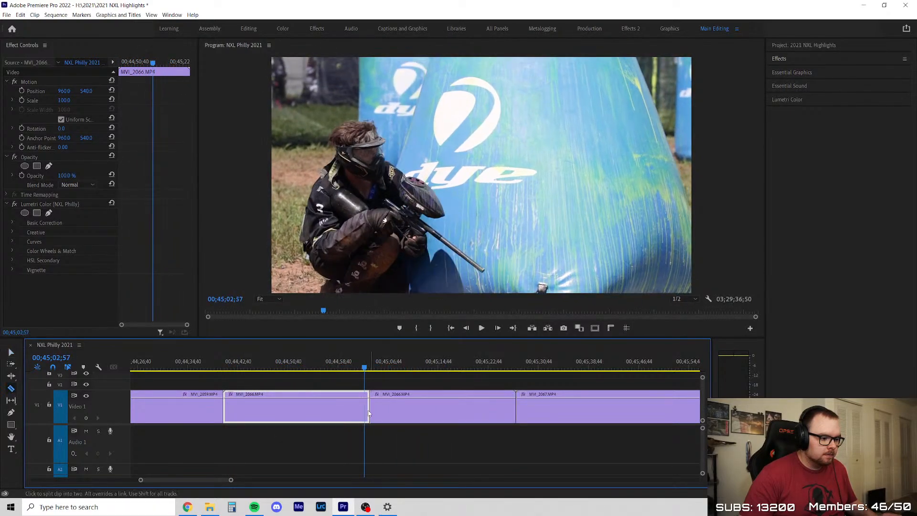
{"action": "left_click", "coordinate": [370, 411]}
{"action": "key", "text": "v"}
{"action": "key", "text": "Delete"}
{"action": "right_click", "coordinate": [323, 414]}
{"action": "left_click", "coordinate": [337, 417]}
Play the remaining MVI_2066 piece, trim about 5 seconds off its start and close the gap
{"action": "key", "text": "space"}
{"action": "scroll", "coordinate": [235, 374], "scroll_direction": "up", "scroll_amount": 3}
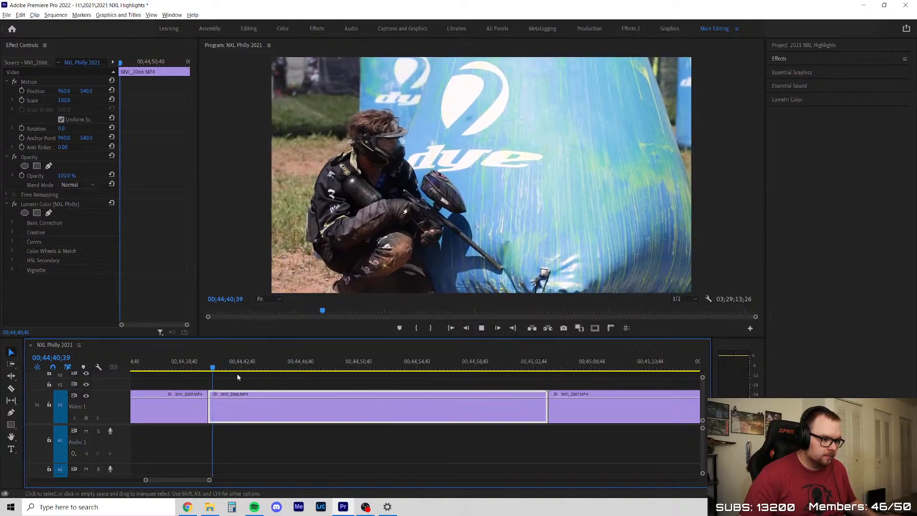
{"action": "left_click", "coordinate": [273, 375]}
{"action": "scroll", "coordinate": [274, 375], "scroll_direction": "down", "scroll_amount": 1}
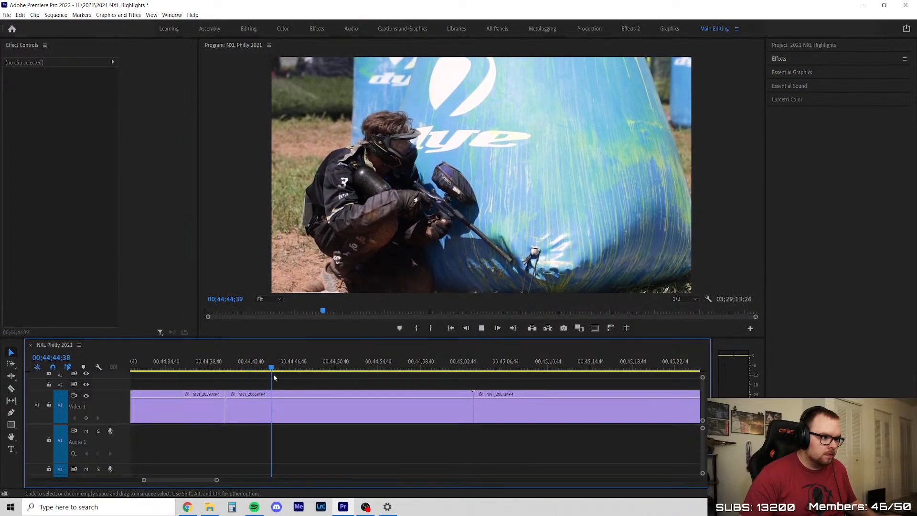
{"action": "scroll", "coordinate": [234, 406], "scroll_direction": "up", "scroll_amount": 2}
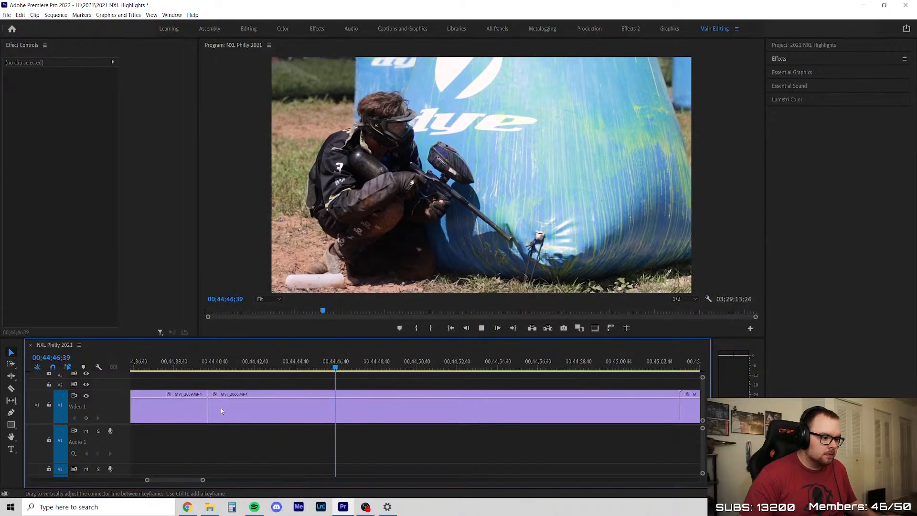
{"action": "left_click_drag", "start_coordinate": [208, 410], "coordinate": [311, 414]}
{"action": "right_click", "coordinate": [295, 412]}
{"action": "left_click", "coordinate": [313, 415]}
{"action": "key", "text": "Up"}
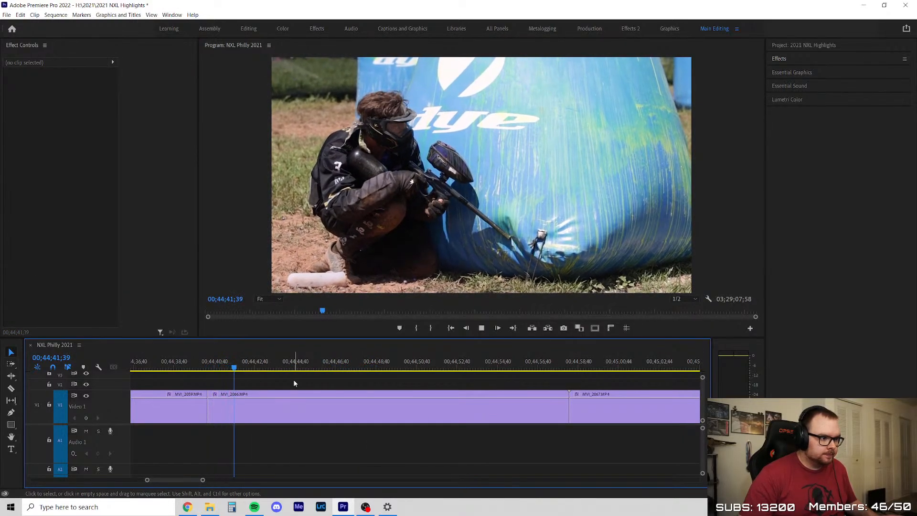
Skim ahead in MVI_2066, split it at 00;44;47;59 and play the piece after the split
{"action": "scroll", "coordinate": [294, 384], "scroll_direction": "down", "scroll_amount": 1}
{"action": "scroll", "coordinate": [295, 383], "scroll_direction": "up", "scroll_amount": 1}
{"action": "key", "text": "c"}
{"action": "left_click_drag", "start_coordinate": [317, 366], "coordinate": [422, 396]}
{"action": "key", "text": "space"}
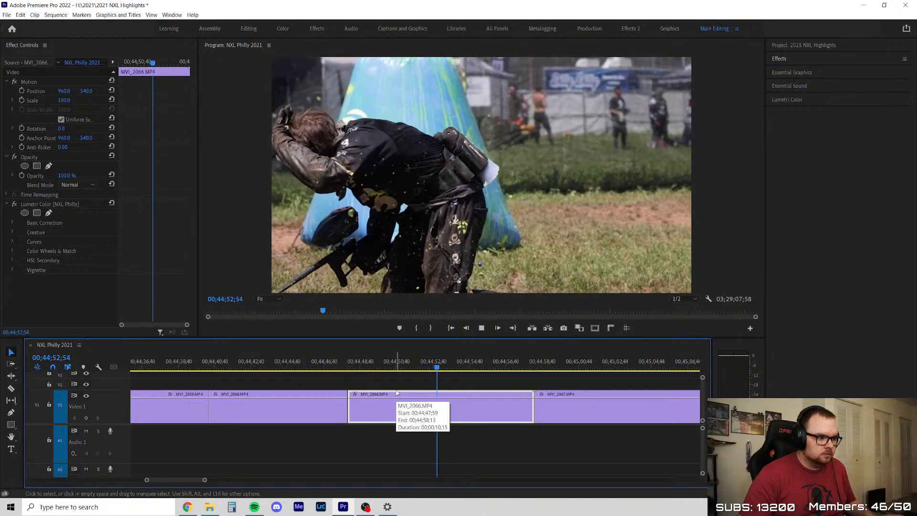
Trim about 1.5 seconds off the start of the second MVI_2066 piece and close the gap
{"action": "key", "text": "space"}
{"action": "left_click_drag", "start_coordinate": [350, 409], "coordinate": [378, 408]}
{"action": "left_click", "coordinate": [355, 414]}
{"action": "key", "text": "Delete"}
Split the second MVI_2066 piece near its end, delete the leftover tail before MVI_2067 and close the gap
{"action": "left_click_drag", "start_coordinate": [383, 368], "coordinate": [448, 374]}
{"action": "key", "text": "c"}
{"action": "left_click", "coordinate": [449, 404]}
{"action": "key", "text": "v"}
{"action": "key", "text": "space"}
{"action": "scroll", "coordinate": [311, 404], "scroll_direction": "down", "scroll_amount": 4}
{"action": "left_click", "coordinate": [374, 416]}
{"action": "key", "text": "Delete"}
{"action": "right_click", "coordinate": [375, 414]}
{"action": "left_click", "coordinate": [381, 415]}
Play and skim MVI_2067 from its start to about 00;46;53 to look for usable action
{"action": "scroll", "coordinate": [331, 425], "scroll_direction": "down", "scroll_amount": 2}
{"action": "scroll", "coordinate": [459, 398], "scroll_direction": "up", "scroll_amount": 1}
{"action": "left_click_drag", "start_coordinate": [313, 364], "coordinate": [419, 378]}
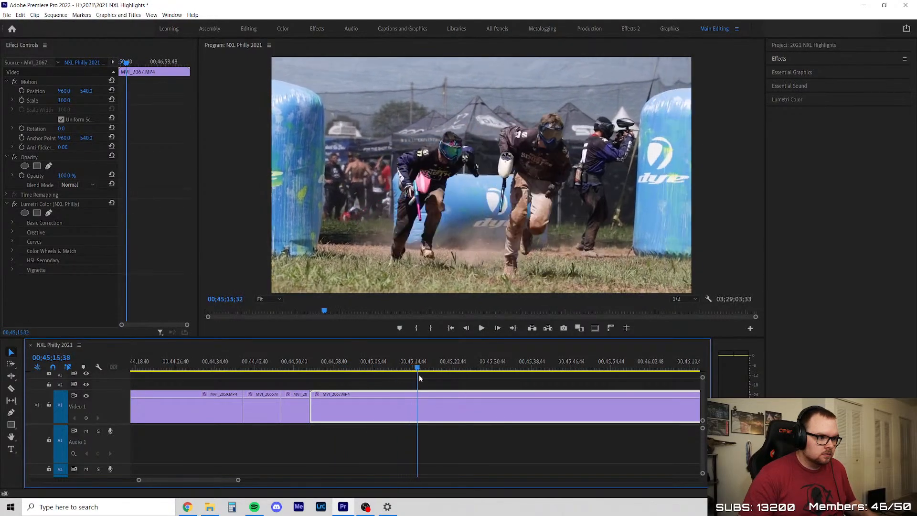
{"action": "scroll", "coordinate": [302, 404], "scroll_direction": "down", "scroll_amount": 3}
{"action": "scroll", "coordinate": [466, 403], "scroll_direction": "up", "scroll_amount": 2}
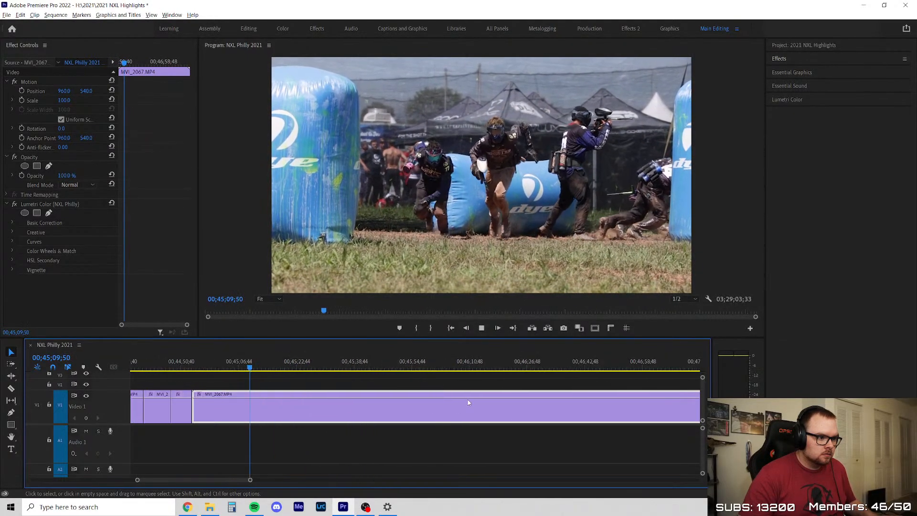
{"action": "left_click", "coordinate": [351, 386]}
{"action": "scroll", "coordinate": [351, 386], "scroll_direction": "down", "scroll_amount": 3}
{"action": "scroll", "coordinate": [329, 394], "scroll_direction": "up", "scroll_amount": 3}
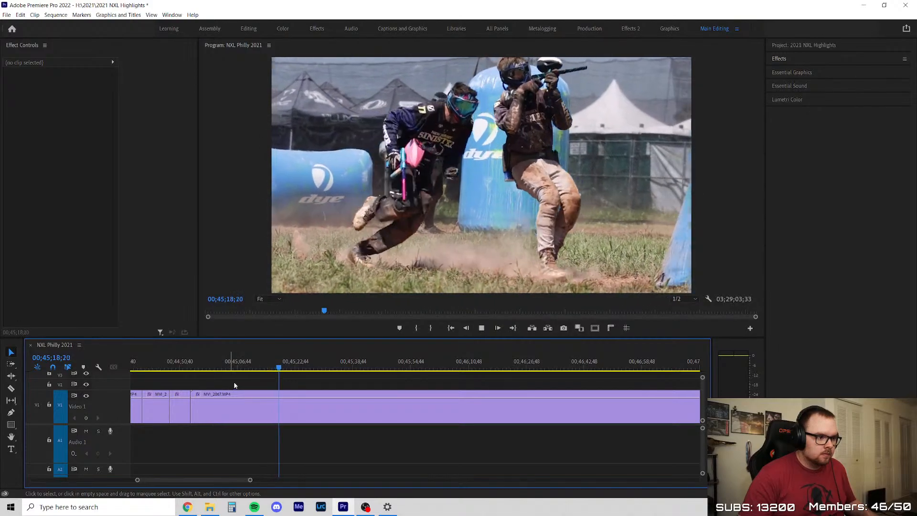
{"action": "mouse_move", "coordinate": [280, 369]}
{"action": "left_mouse_down"}
{"action": "mouse_move", "coordinate": [313, 367]}
{"action": "mouse_move", "coordinate": [289, 370]}
{"action": "left_mouse_up"}
{"action": "key", "text": "space"}
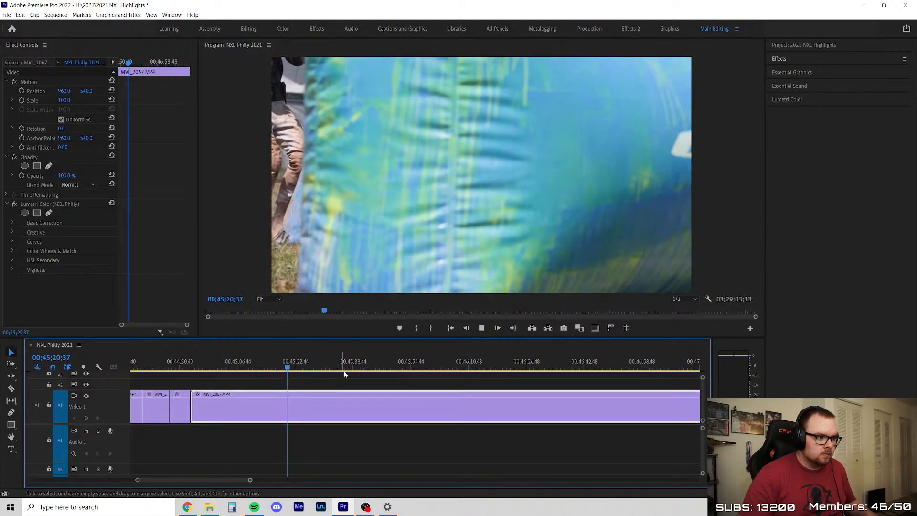
{"action": "left_click", "coordinate": [352, 377]}
{"action": "scroll", "coordinate": [352, 377], "scroll_direction": "down", "scroll_amount": 7}
{"action": "scroll", "coordinate": [412, 384], "scroll_direction": "up", "scroll_amount": 3}
{"action": "left_click_drag", "start_coordinate": [298, 367], "coordinate": [480, 383]}
{"action": "key", "text": "space"}
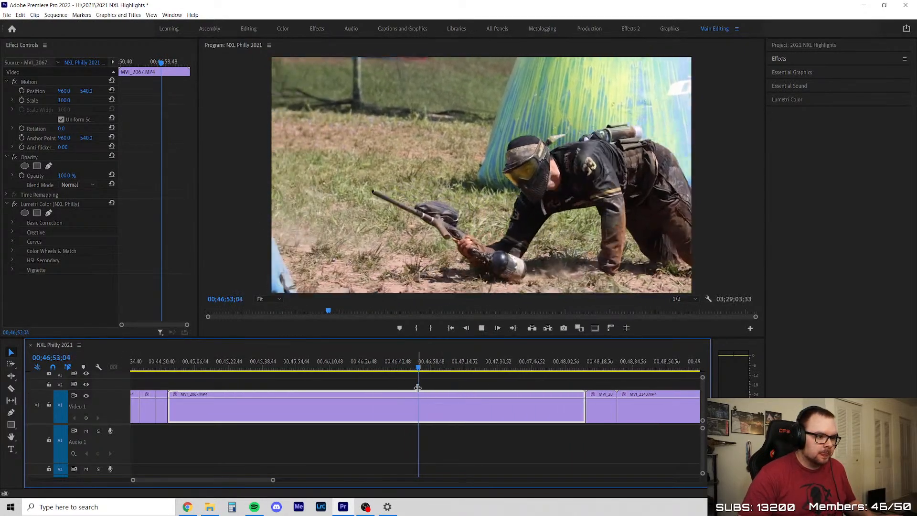
Split MVI_2067 at about 00;47;35, delete the part before the split and close the gap
{"action": "left_click_drag", "start_coordinate": [422, 367], "coordinate": [528, 392]}
{"action": "left_click", "coordinate": [508, 393]}
{"action": "key", "text": "Delete"}
{"action": "right_click", "coordinate": [412, 402]}
{"action": "left_click", "coordinate": [419, 406]}
Skim the kept MVI_2067 piece from its start, split it at about 00;45;22, delete the tail and close the gap
{"action": "key", "text": "Up"}
{"action": "key", "text": "Up"}
{"action": "key", "text": "Up"}
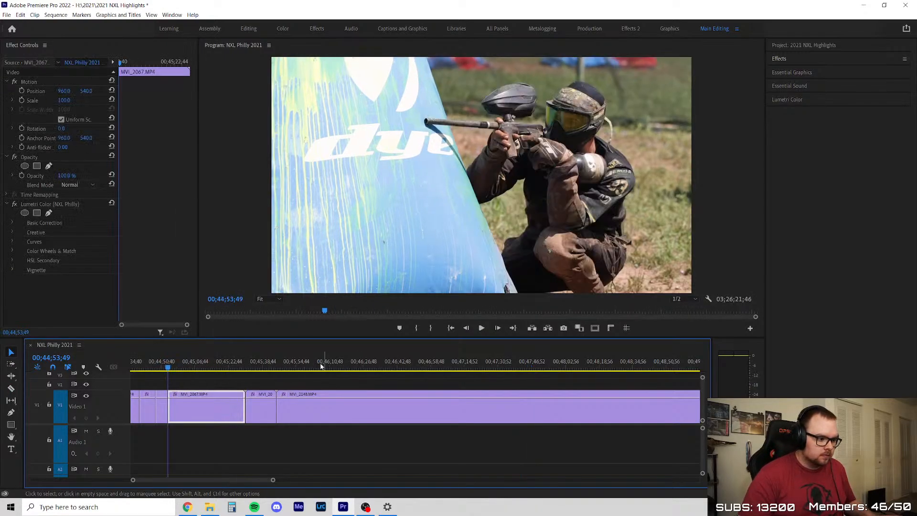
{"action": "left_click_drag", "start_coordinate": [168, 383], "coordinate": [227, 384]}
{"action": "key", "text": "c"}
{"action": "left_click", "coordinate": [227, 401]}
{"action": "key", "text": "v"}
{"action": "left_click", "coordinate": [235, 415]}
{"action": "key", "text": "Delete"}
{"action": "left_click", "coordinate": [235, 410]}
{"action": "key", "text": "Delete"}
Skim the short clip between MVI_2067 and MVI_2148, delete it and close the gap
{"action": "key", "text": "equal"}
{"action": "key", "text": "equal"}
{"action": "left_click_drag", "start_coordinate": [242, 368], "coordinate": [328, 372]}
{"action": "key", "text": "Delete"}
{"action": "right_click", "coordinate": [279, 400]}
{"action": "left_click", "coordinate": [306, 406]}
Skim the opening of MVI_2148, split it where the usable action begins, delete the opening piece and close the gap
{"action": "key", "text": "space"}
{"action": "key", "text": "minus"}
{"action": "left_click_drag", "start_coordinate": [231, 378], "coordinate": [429, 379]}
{"action": "key", "text": "c"}
{"action": "left_click", "coordinate": [401, 407]}
{"action": "key", "text": "v"}
{"action": "left_click", "coordinate": [374, 411]}
{"action": "key", "text": "Delete"}
{"action": "right_click", "coordinate": [343, 398]}
{"action": "left_click", "coordinate": [355, 403]}
Play the start of MVI_2148, trim about 3 seconds off its beginning and close the gap
{"action": "key", "text": "space"}
{"action": "scroll", "coordinate": [244, 397], "scroll_direction": "down", "scroll_amount": 3}
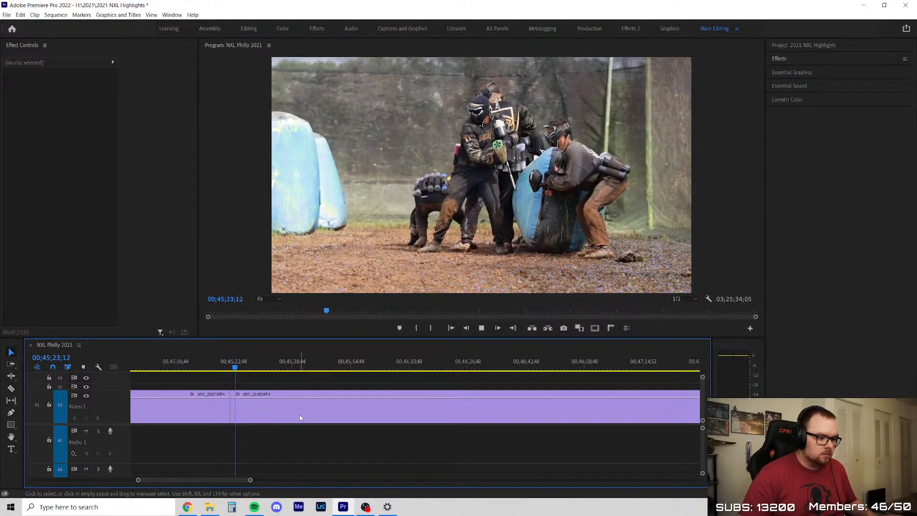
{"action": "scroll", "coordinate": [260, 381], "scroll_direction": "up", "scroll_amount": 2}
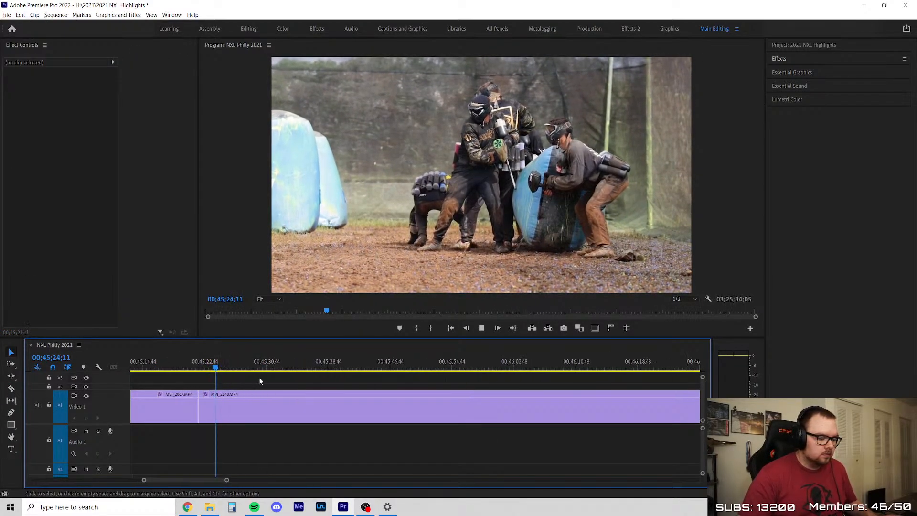
{"action": "left_click_drag", "start_coordinate": [204, 410], "coordinate": [226, 409]}
{"action": "right_click", "coordinate": [217, 405]}
{"action": "left_click", "coordinate": [227, 410]}
Play through the opening run in MVI_2148 and split the clip at about 00;45;40 to end the kept shot
{"action": "left_click", "coordinate": [232, 370]}
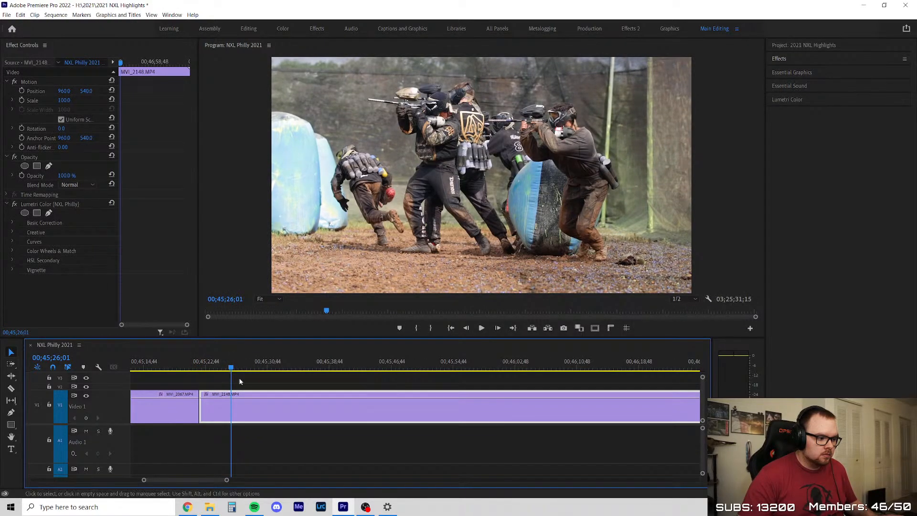
{"action": "left_click", "coordinate": [266, 377]}
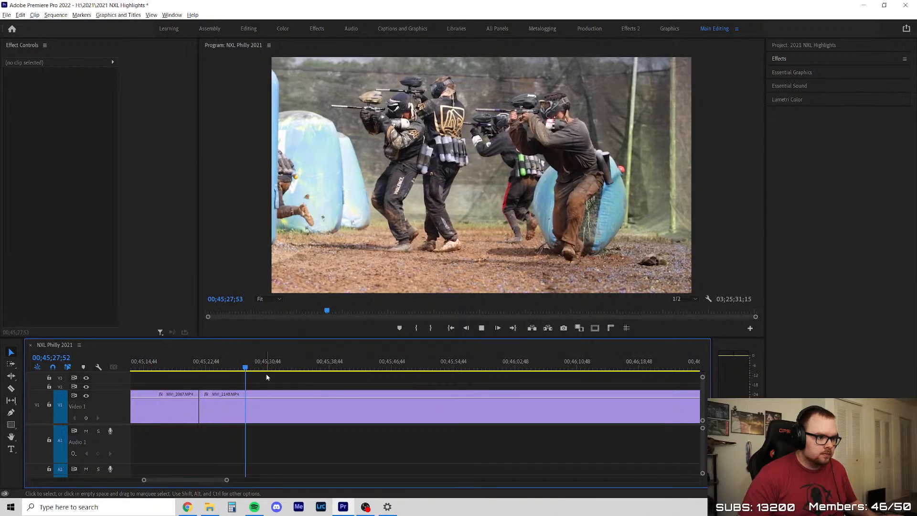
{"action": "scroll", "coordinate": [266, 378], "scroll_direction": "down", "scroll_amount": 2}
{"action": "scroll", "coordinate": [363, 389], "scroll_direction": "up", "scroll_amount": 1}
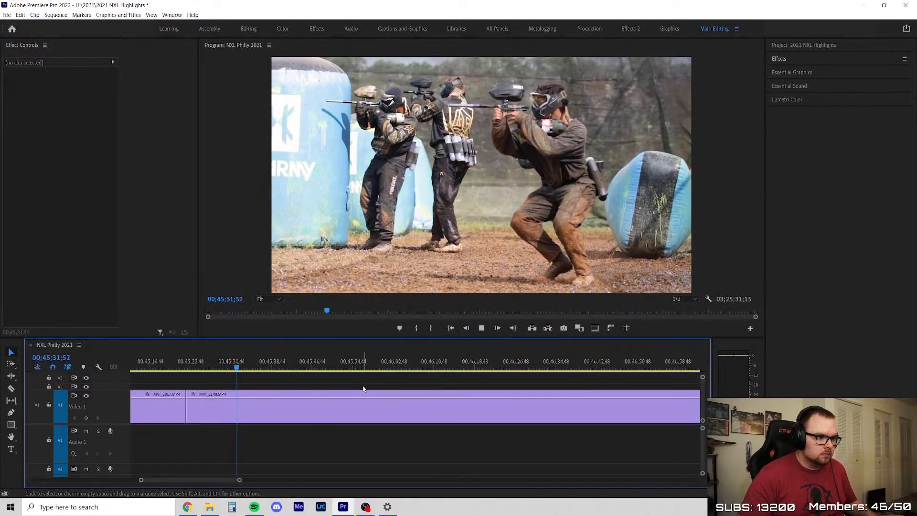
{"action": "scroll", "coordinate": [267, 389], "scroll_direction": "up", "scroll_amount": 3}
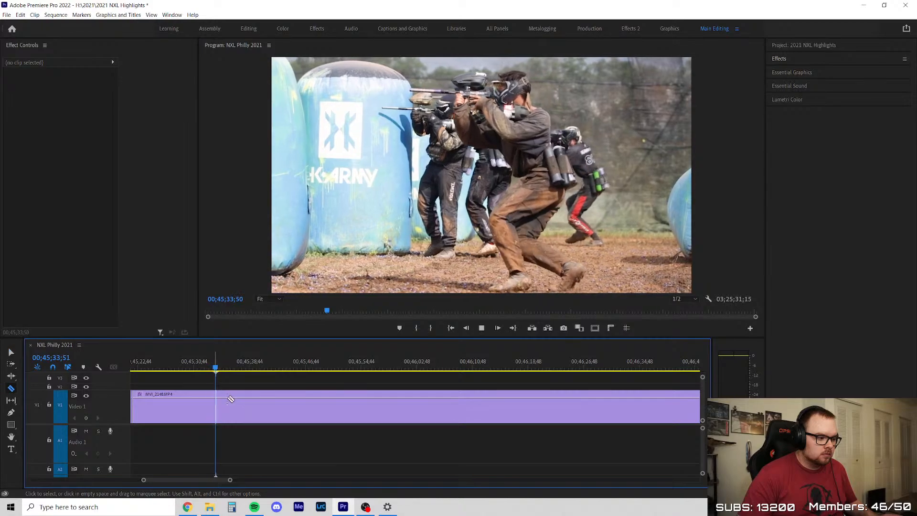
{"action": "left_click", "coordinate": [253, 401]}
{"action": "key", "text": "v"}
Skim the rest of MVI_2148 up to MVI_2149, then delete the piece after the 00;45;40 split and close the gap
{"action": "scroll", "coordinate": [288, 387], "scroll_direction": "down", "scroll_amount": 2}
{"action": "left_click_drag", "start_coordinate": [227, 366], "coordinate": [357, 381]}
{"action": "key", "text": "space"}
{"action": "scroll", "coordinate": [382, 400], "scroll_direction": "down", "scroll_amount": 2}
{"action": "left_click", "coordinate": [304, 369]}
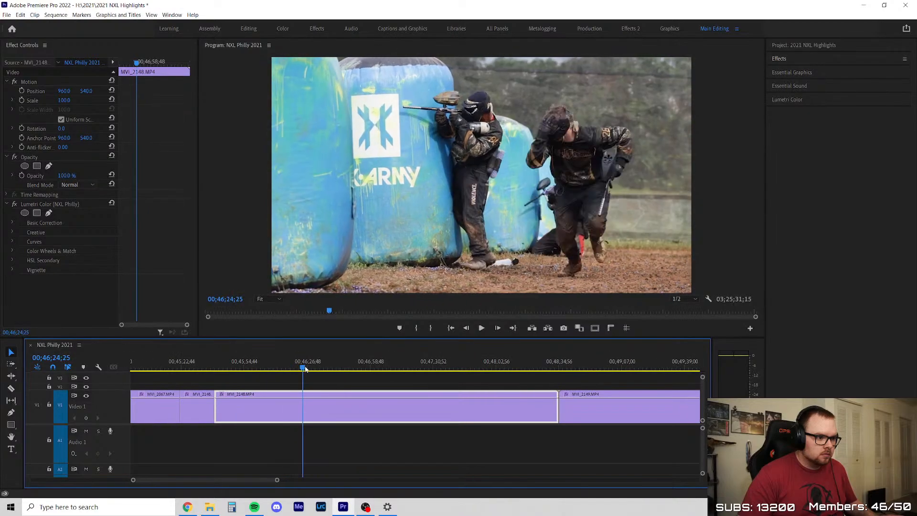
{"action": "left_click", "coordinate": [348, 380]}
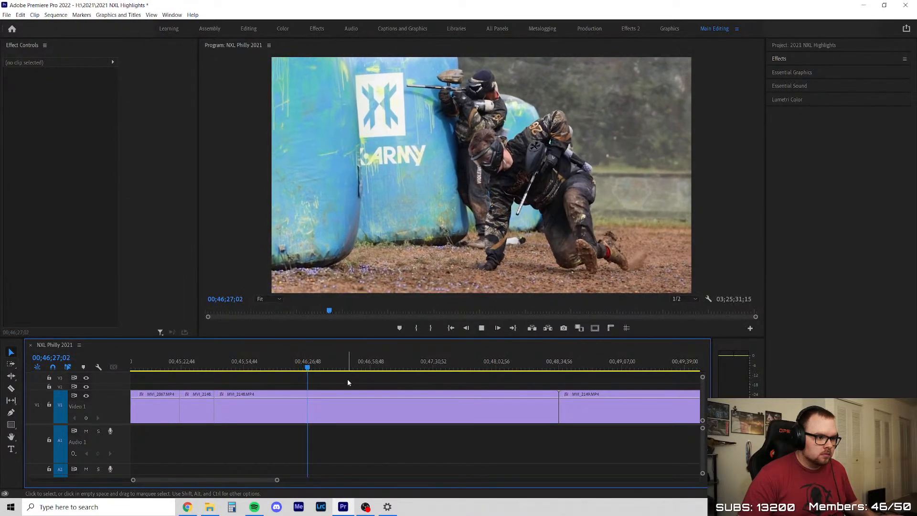
{"action": "scroll", "coordinate": [353, 380], "scroll_direction": "down", "scroll_amount": 1}
{"action": "scroll", "coordinate": [411, 387], "scroll_direction": "down", "scroll_amount": 2}
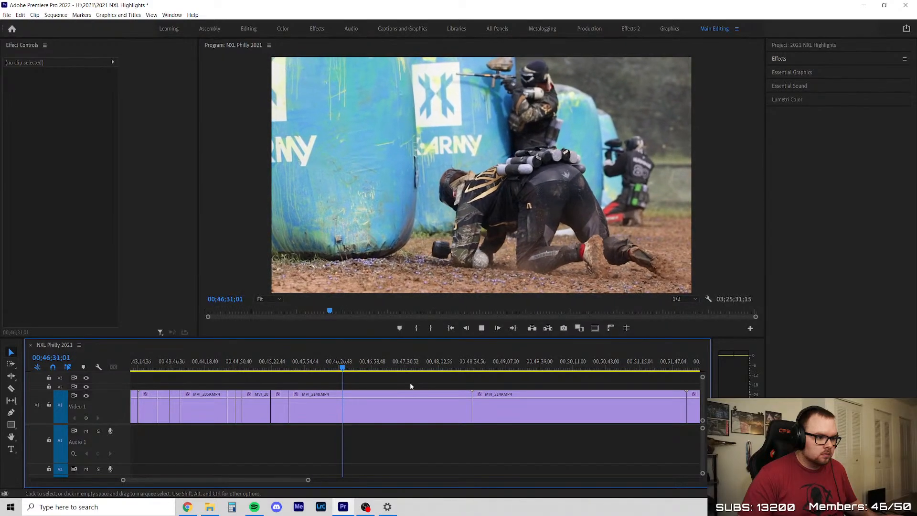
{"action": "left_click", "coordinate": [364, 365]}
{"action": "scroll", "coordinate": [345, 378], "scroll_direction": "up", "scroll_amount": 3}
{"action": "left_click_drag", "start_coordinate": [325, 366], "coordinate": [570, 422]}
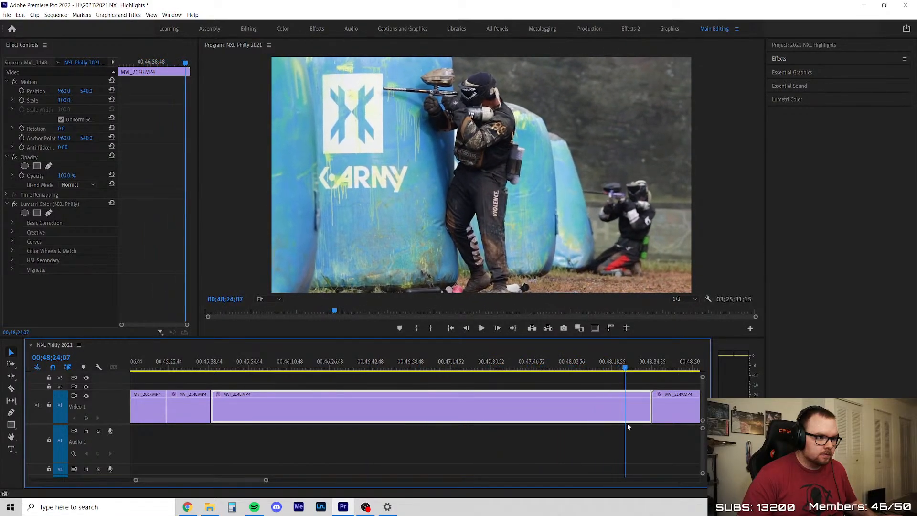
{"action": "key", "text": "Delete"}
{"action": "left_click", "coordinate": [442, 400]}
{"action": "key", "text": "Delete"}
Skim MVI_2149 for usable action, then delete the whole clip and close the gap
{"action": "key", "text": "Up"}
{"action": "key", "text": "space"}
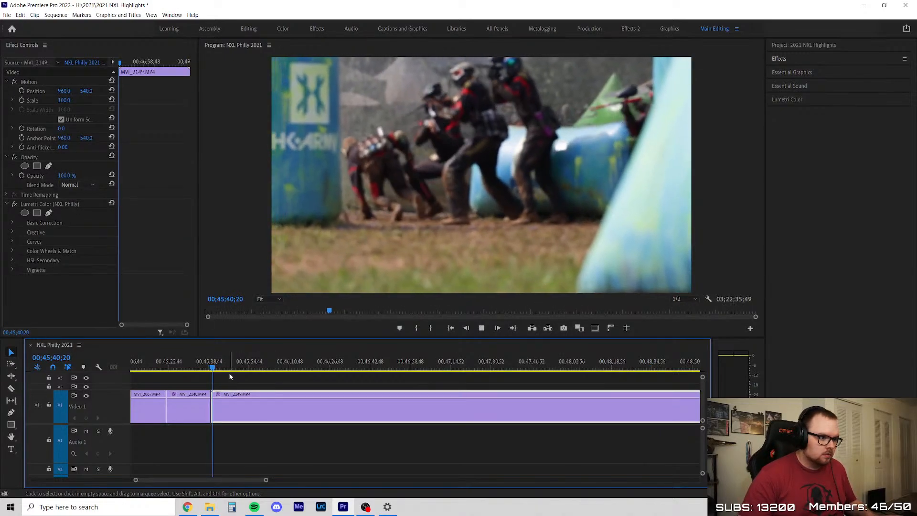
{"action": "left_click_drag", "start_coordinate": [209, 363], "coordinate": [490, 392]}
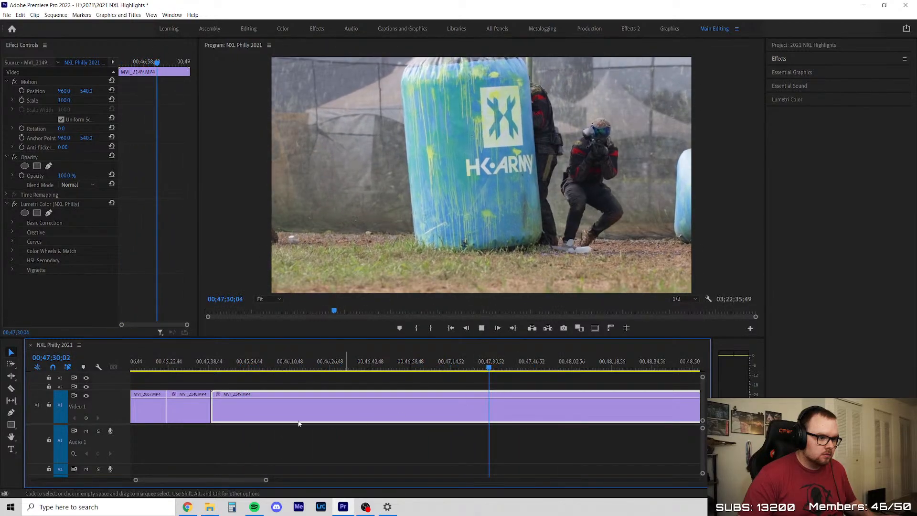
{"action": "scroll", "coordinate": [314, 424], "scroll_direction": "down", "scroll_amount": 4}
{"action": "scroll", "coordinate": [447, 418], "scroll_direction": "up", "scroll_amount": 3}
{"action": "left_click", "coordinate": [291, 367]}
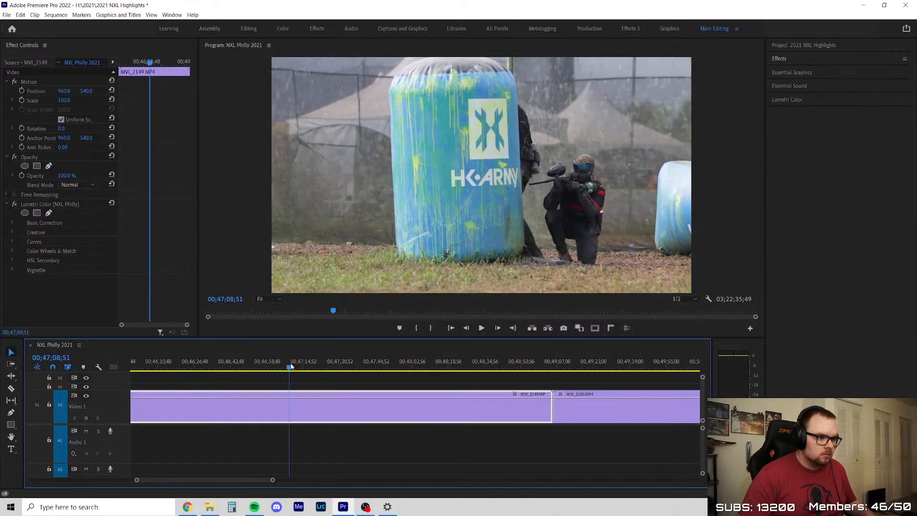
{"action": "left_click_drag", "start_coordinate": [296, 366], "coordinate": [332, 377]}
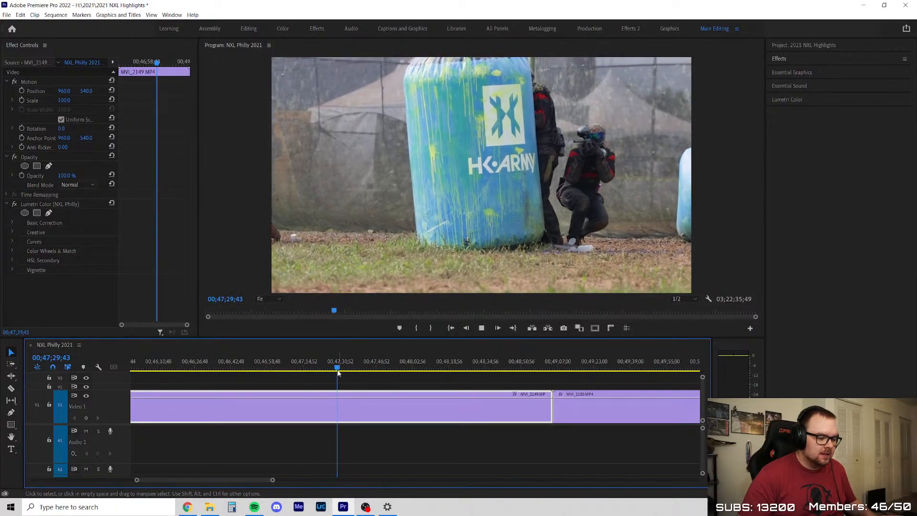
{"action": "left_click_drag", "start_coordinate": [341, 368], "coordinate": [328, 402]}
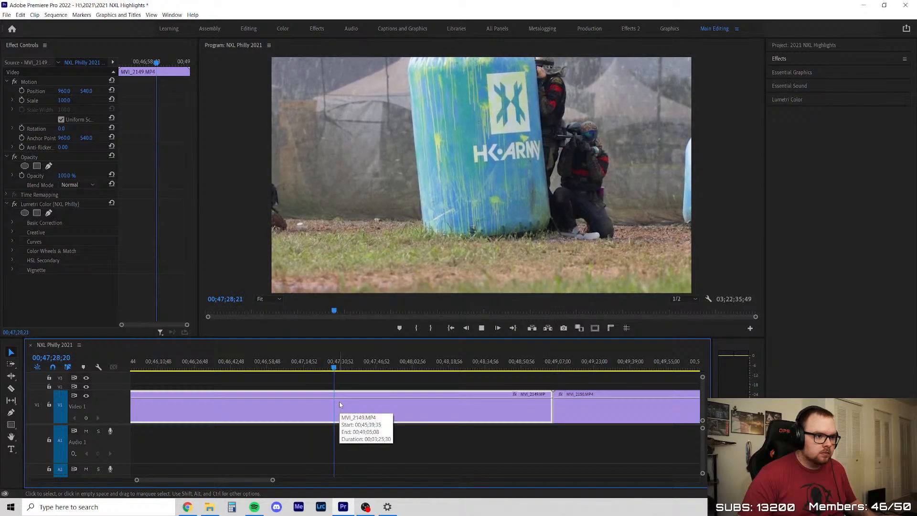
{"action": "left_click_drag", "start_coordinate": [375, 366], "coordinate": [410, 366]}
{"action": "key", "text": "Delete"}
{"action": "right_click", "coordinate": [376, 400]}
{"action": "left_click", "coordinate": [385, 406]}
Play the start of MVI_2150, trim about 4 seconds off its beginning and close the gap
{"action": "scroll", "coordinate": [329, 411], "scroll_direction": "down", "scroll_amount": 1}
{"action": "key", "text": "Up"}
{"action": "scroll", "coordinate": [375, 411], "scroll_direction": "up", "scroll_amount": 2}
{"action": "key", "text": "space"}
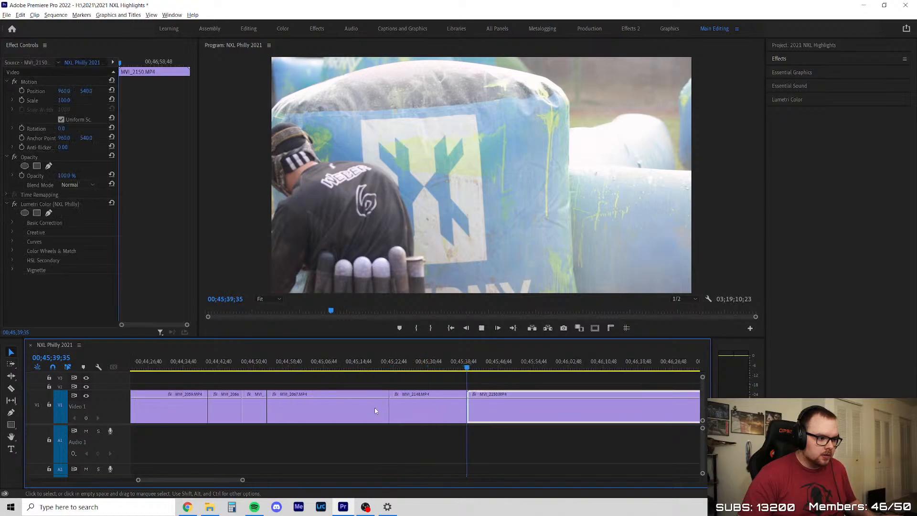
{"action": "scroll", "coordinate": [383, 388], "scroll_direction": "down", "scroll_amount": 2}
{"action": "left_click", "coordinate": [368, 361]}
{"action": "scroll", "coordinate": [371, 397], "scroll_direction": "up", "scroll_amount": 2}
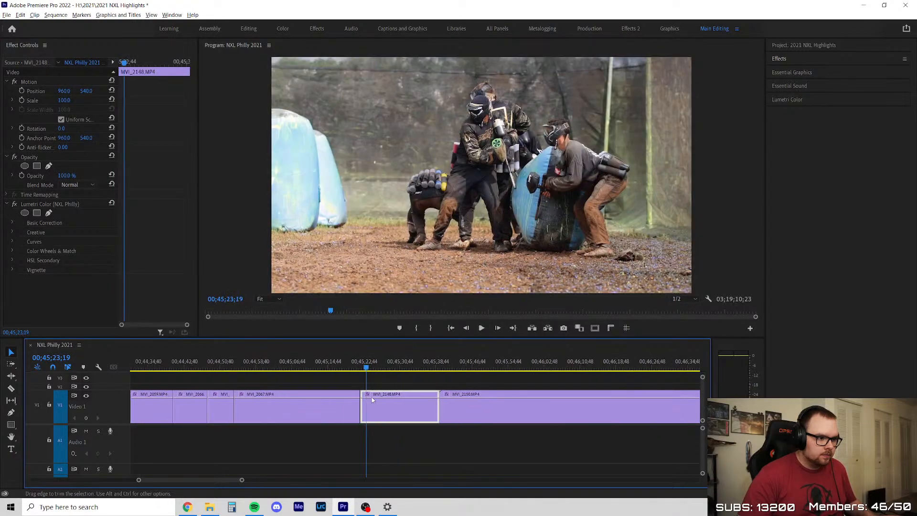
{"action": "key", "text": "space"}
{"action": "scroll", "coordinate": [284, 392], "scroll_direction": "down", "scroll_amount": 2}
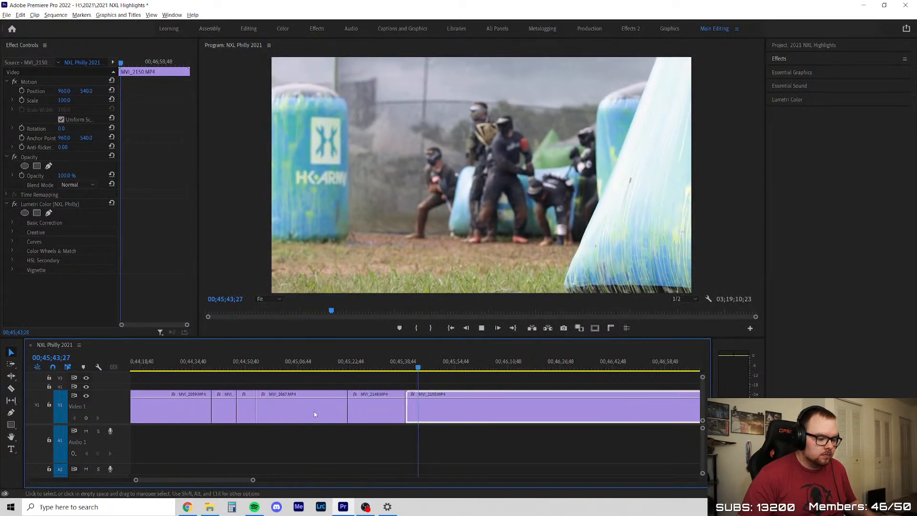
{"action": "scroll", "coordinate": [284, 391], "scroll_direction": "up", "scroll_amount": 2}
{"action": "left_click_drag", "start_coordinate": [227, 405], "coordinate": [261, 406]}
{"action": "left_click", "coordinate": [270, 383]}
Play the opening run and dive in MVI_2150 and split the clip at about 00;45;50 to end the shot
{"action": "key", "text": "space"}
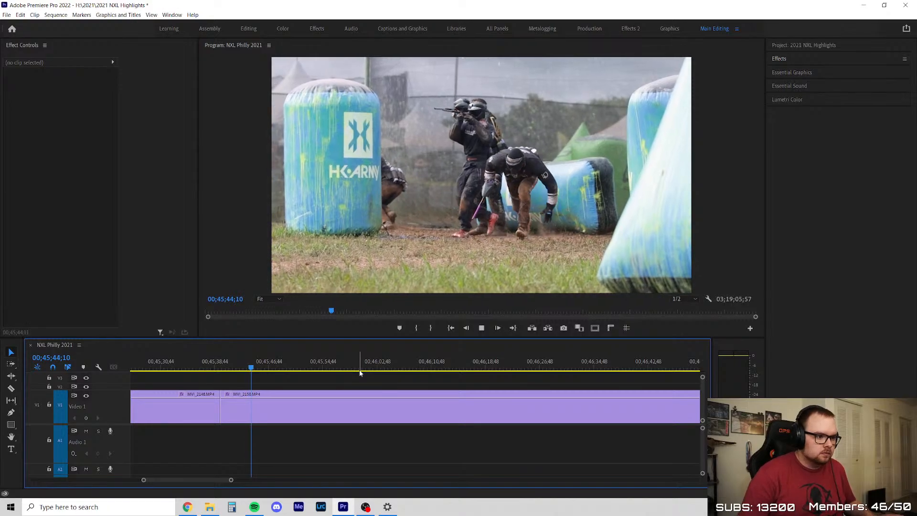
{"action": "scroll", "coordinate": [295, 393], "scroll_direction": "down", "scroll_amount": 1}
{"action": "scroll", "coordinate": [320, 380], "scroll_direction": "up", "scroll_amount": 2}
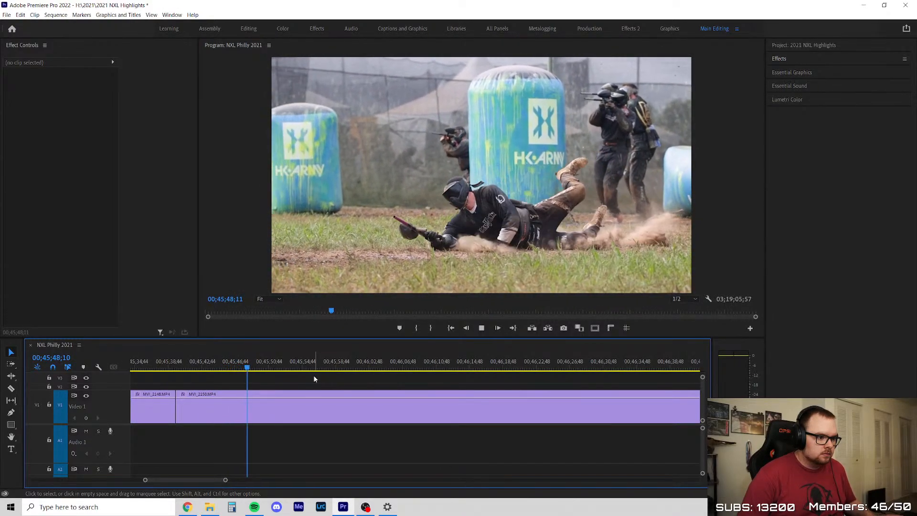
{"action": "scroll", "coordinate": [306, 380], "scroll_direction": "up", "scroll_amount": 2}
{"action": "key", "text": "ctrl+k"}
Skim the rest of MVI_2150, split it at 00;47;45;53, delete the piece between the two splits and close the gap
{"action": "left_click_drag", "start_coordinate": [281, 366], "coordinate": [610, 366]}
{"action": "scroll", "coordinate": [448, 411], "scroll_direction": "down", "scroll_amount": 3}
{"action": "scroll", "coordinate": [449, 412], "scroll_direction": "up", "scroll_amount": 2}
{"action": "left_click_drag", "start_coordinate": [320, 369], "coordinate": [581, 383]}
{"action": "scroll", "coordinate": [233, 406], "scroll_direction": "down", "scroll_amount": 3}
{"action": "scroll", "coordinate": [462, 406], "scroll_direction": "up", "scroll_amount": 2}
{"action": "left_click_drag", "start_coordinate": [260, 377], "coordinate": [344, 375]}
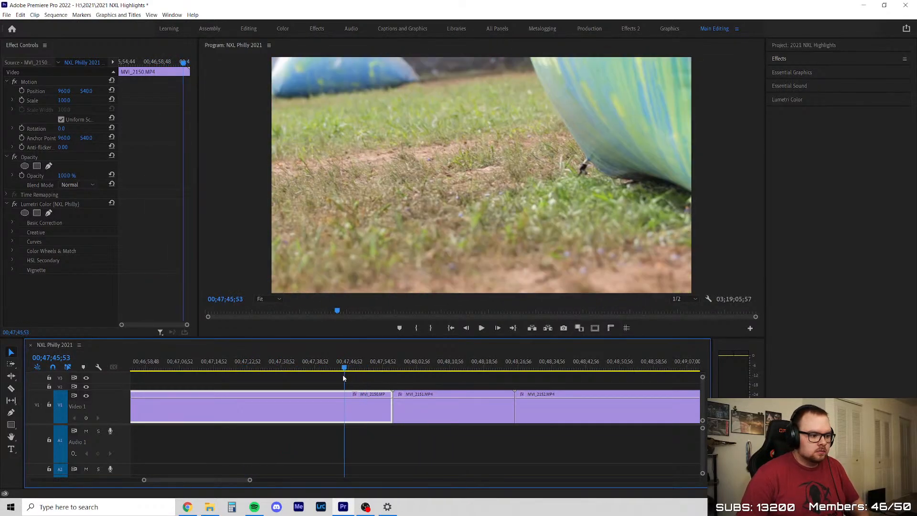
{"action": "key", "text": "ctrl+k"}
{"action": "key", "text": "Delete"}
{"action": "right_click", "coordinate": [291, 405]}
{"action": "left_click", "coordinate": [306, 409]}
Play the second kept MVI_2150 piece, trim less than a second off its end and close the gap
{"action": "key", "text": "Up"}
{"action": "key", "text": "Up"}
{"action": "key", "text": "Up"}
{"action": "key", "text": "space"}
{"action": "scroll", "coordinate": [386, 410], "scroll_direction": "up", "scroll_amount": 2}
{"action": "scroll", "coordinate": [386, 411], "scroll_direction": "down", "scroll_amount": 3}
{"action": "scroll", "coordinate": [536, 409], "scroll_direction": "up", "scroll_amount": 7}
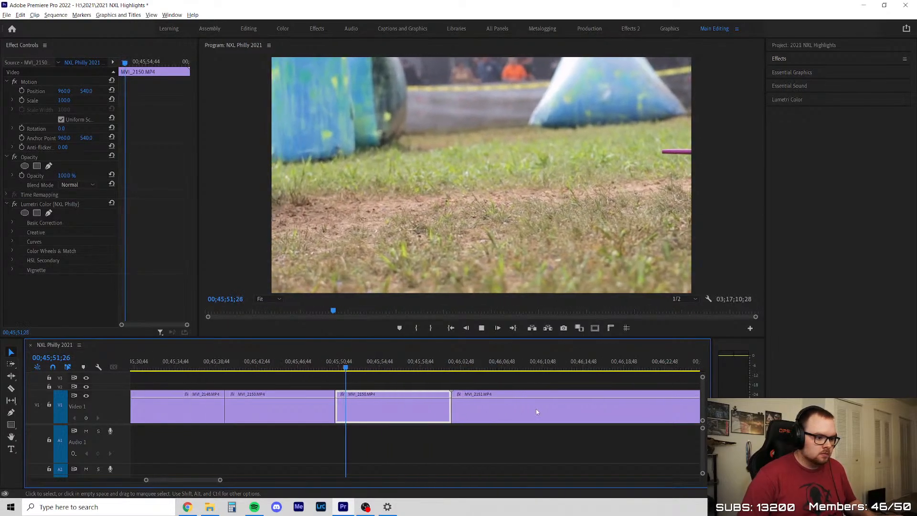
{"action": "left_click", "coordinate": [375, 380]}
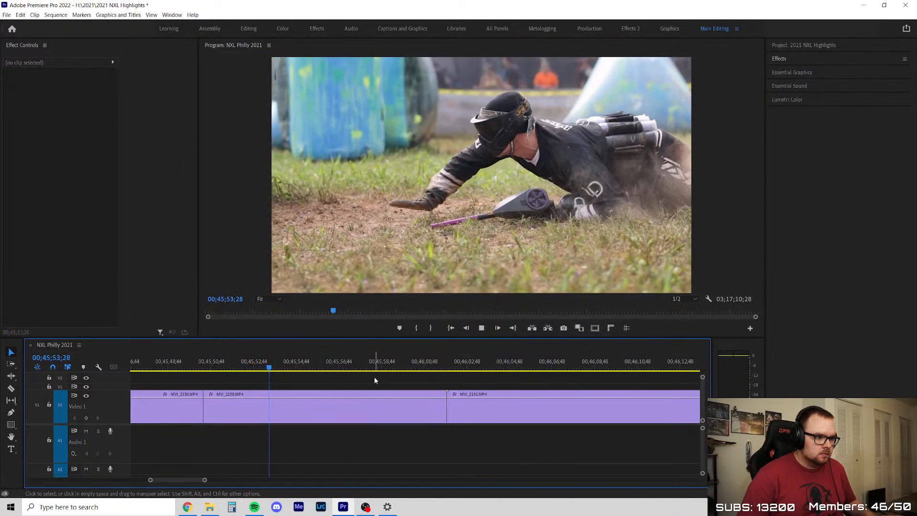
{"action": "scroll", "coordinate": [375, 380], "scroll_direction": "down", "scroll_amount": 3}
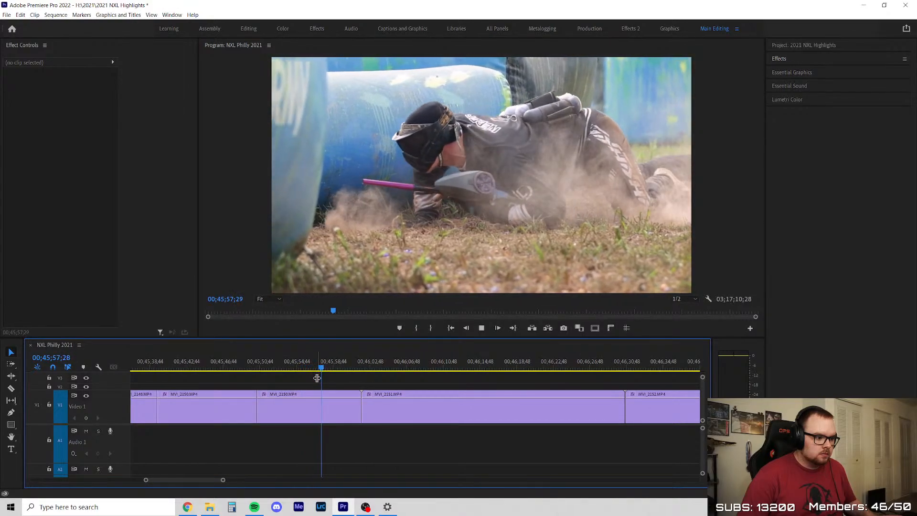
{"action": "scroll", "coordinate": [365, 404], "scroll_direction": "up", "scroll_amount": 3}
{"action": "left_click_drag", "start_coordinate": [330, 411], "coordinate": [317, 409]}
{"action": "right_click", "coordinate": [328, 406]}
{"action": "left_click", "coordinate": [341, 411]}
Skim MVI_2151, then delete the whole clip and close the gap
{"action": "key", "text": "Down"}
{"action": "key", "text": "space"}
{"action": "scroll", "coordinate": [338, 394], "scroll_direction": "down", "scroll_amount": 4}
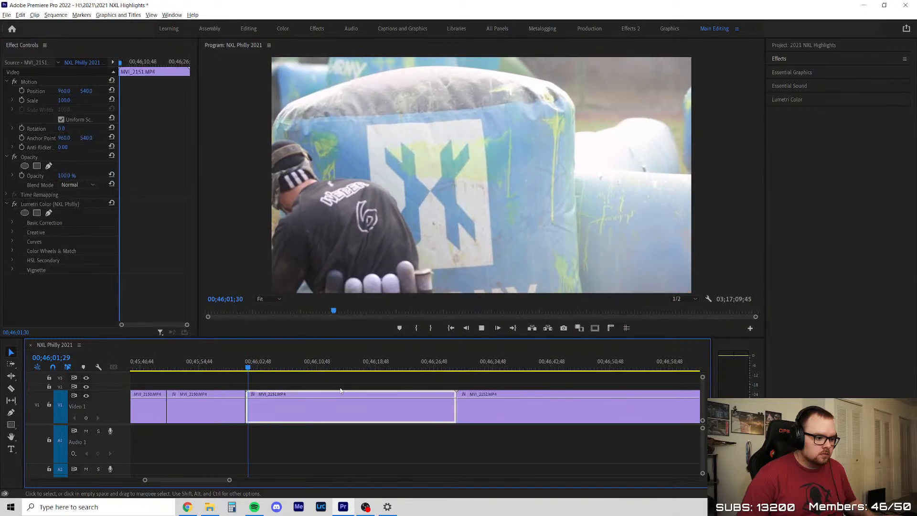
{"action": "left_click_drag", "start_coordinate": [271, 377], "coordinate": [408, 381]}
{"action": "key", "text": "Delete"}
{"action": "right_click", "coordinate": [369, 407]}
{"action": "left_click", "coordinate": [379, 412]}
Skim the opening of MVI_2152, split it at about 00;46;10, delete the opening piece and close the gap
{"action": "key", "text": "Down"}
{"action": "key", "text": "space"}
{"action": "scroll", "coordinate": [260, 386], "scroll_direction": "down", "scroll_amount": 5}
{"action": "scroll", "coordinate": [306, 380], "scroll_direction": "up", "scroll_amount": 2}
{"action": "left_click_drag", "start_coordinate": [223, 365], "coordinate": [264, 366]}
{"action": "key", "text": "c"}
{"action": "left_click", "coordinate": [260, 394]}
{"action": "key", "text": "v"}
{"action": "key", "text": "Delete"}
{"action": "right_click", "coordinate": [224, 412]}
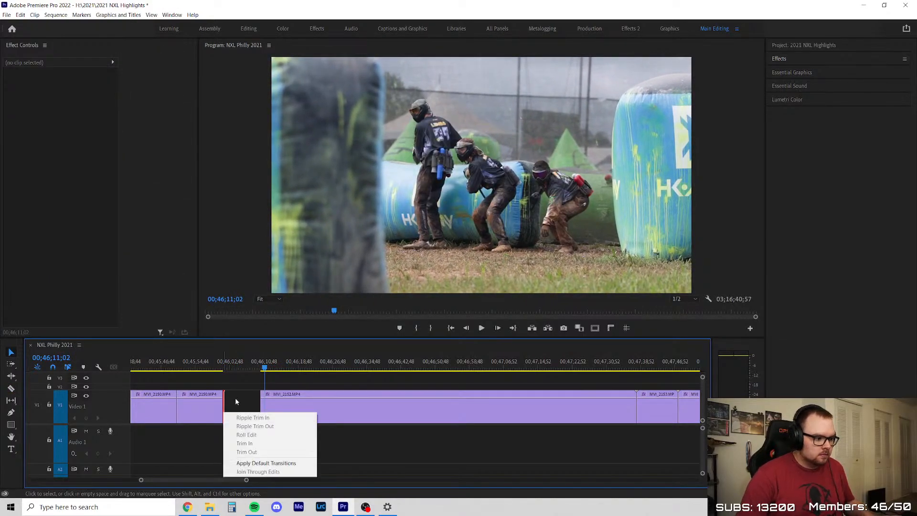
{"action": "right_click", "coordinate": [236, 400]}
{"action": "left_click", "coordinate": [247, 405]}
Play the first run and slide in MVI_2152 and split the clip at about 00;46;23
{"action": "key", "text": "Up"}
{"action": "scroll", "coordinate": [244, 375], "scroll_direction": "up", "scroll_amount": 3}
{"action": "left_click_drag", "start_coordinate": [217, 366], "coordinate": [236, 365]}
{"action": "key", "text": "space"}
{"action": "left_click", "coordinate": [261, 380]}
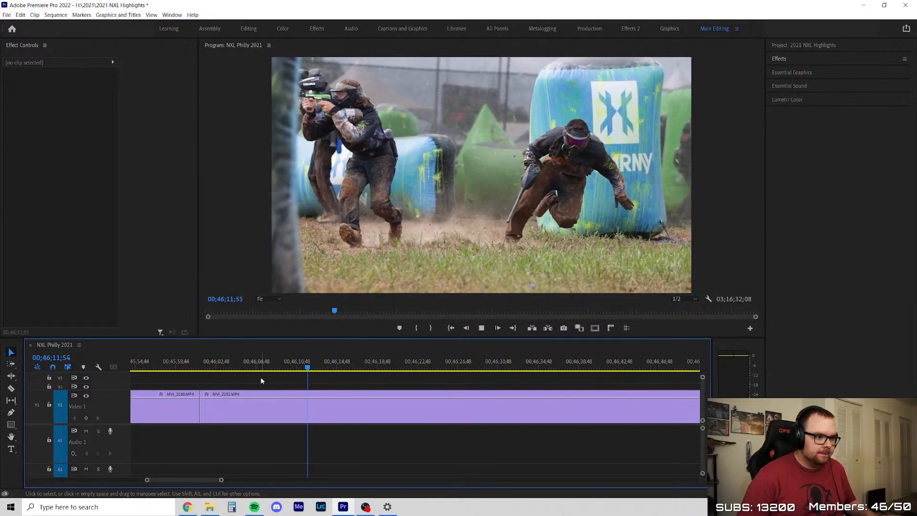
{"action": "scroll", "coordinate": [335, 393], "scroll_direction": "down", "scroll_amount": 2}
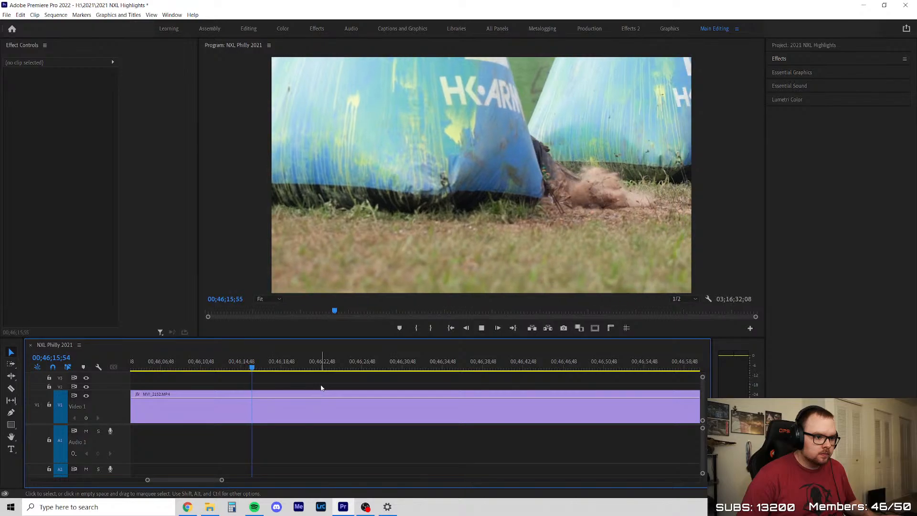
{"action": "key", "text": "c"}
{"action": "left_click", "coordinate": [272, 400]}
{"action": "key", "text": "minus"}
{"action": "left_click", "coordinate": [292, 386]}
{"action": "key", "text": "v"}
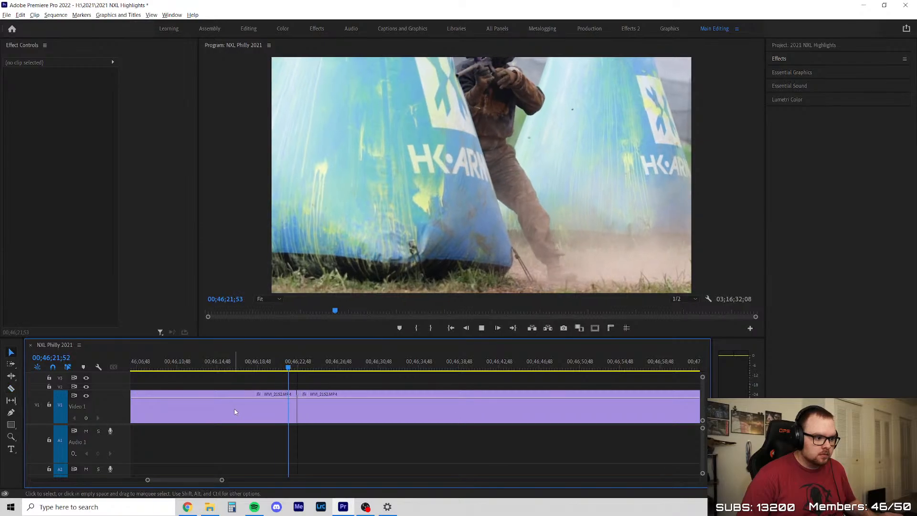
Split MVI_2152 again at 00;46;29;49, delete the roughly 7-second piece between the splits and close the gap
{"action": "key", "text": "minus"}
{"action": "left_click", "coordinate": [294, 406]}
{"action": "mouse_move", "coordinate": [295, 365]}
{"action": "left_mouse_down"}
{"action": "mouse_move", "coordinate": [323, 366]}
{"action": "mouse_move", "coordinate": [298, 377]}
{"action": "left_mouse_up"}
{"action": "key", "text": "c"}
{"action": "left_click", "coordinate": [297, 404]}
{"action": "key", "text": "v"}
{"action": "left_click", "coordinate": [277, 404]}
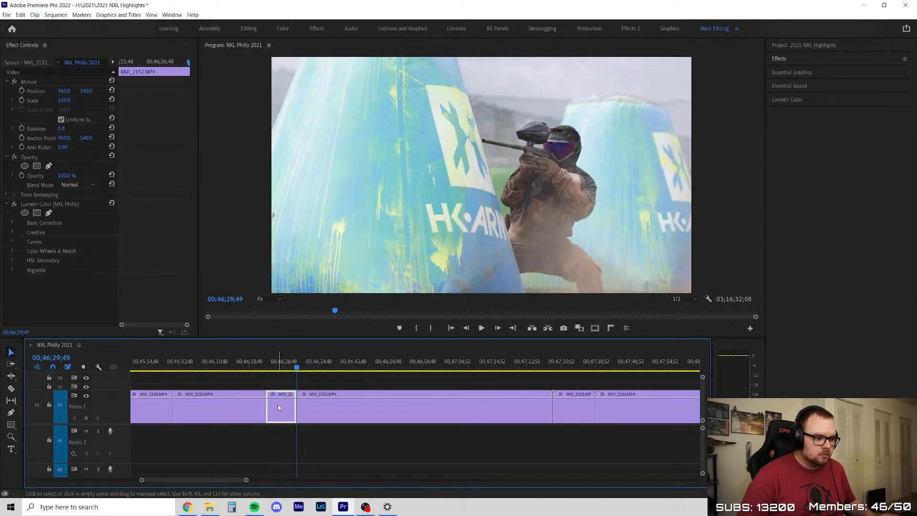
{"action": "key", "text": "Delete"}
{"action": "right_click", "coordinate": [278, 405]}
{"action": "left_click", "coordinate": [284, 408]}
Play the crawling player's shot in MVI_2152 and split the clip at about 00;46;38 to end it
{"action": "key", "text": "space"}
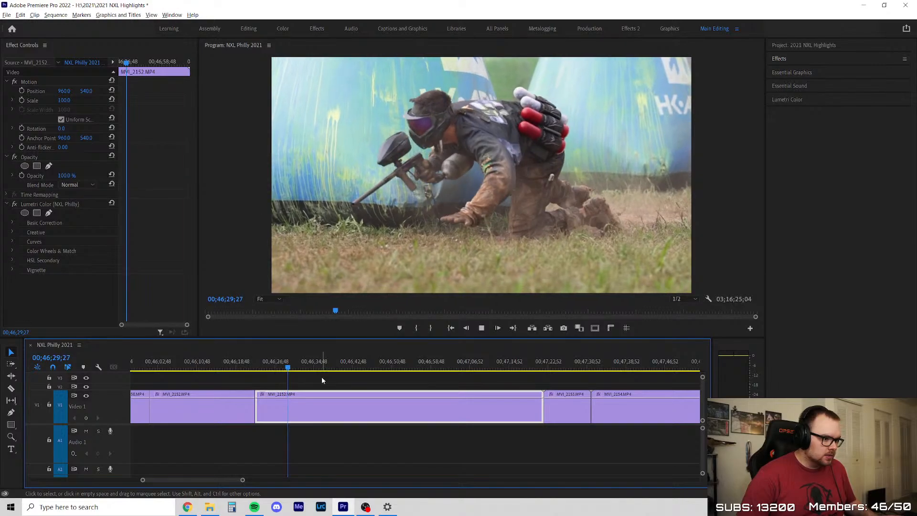
{"action": "key", "text": "equal"}
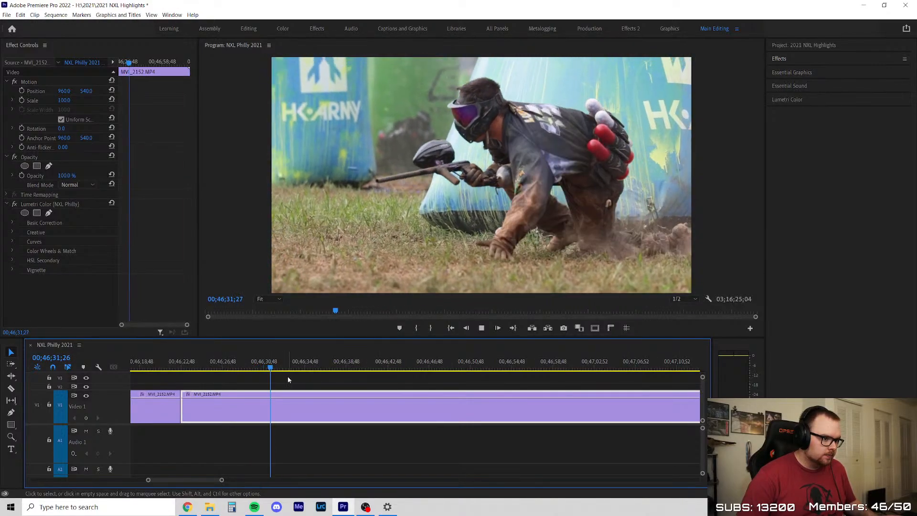
{"action": "key", "text": "space"}
{"action": "left_click", "coordinate": [245, 368]}
{"action": "key", "text": "space"}
{"action": "left_click", "coordinate": [296, 384]}
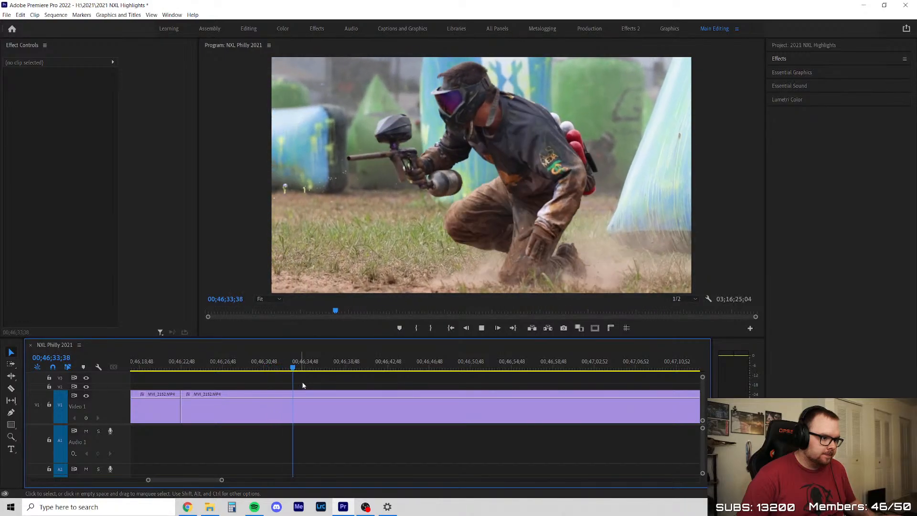
{"action": "key", "text": "c"}
{"action": "left_click", "coordinate": [340, 396]}
{"action": "key", "text": "v"}
Skim the remainder of MVI_2152 up to MVI_2153, then delete the piece after the 00;46;38 split and close the gap
{"action": "left_click", "coordinate": [323, 369]}
{"action": "left_click_drag", "start_coordinate": [324, 372], "coordinate": [553, 385]}
{"action": "key", "text": "minus"}
{"action": "scroll", "coordinate": [478, 408], "scroll_direction": "up", "scroll_amount": 2}
{"action": "left_click_drag", "start_coordinate": [333, 367], "coordinate": [518, 372]}
{"action": "key", "text": "Delete"}
{"action": "right_click", "coordinate": [414, 408]}
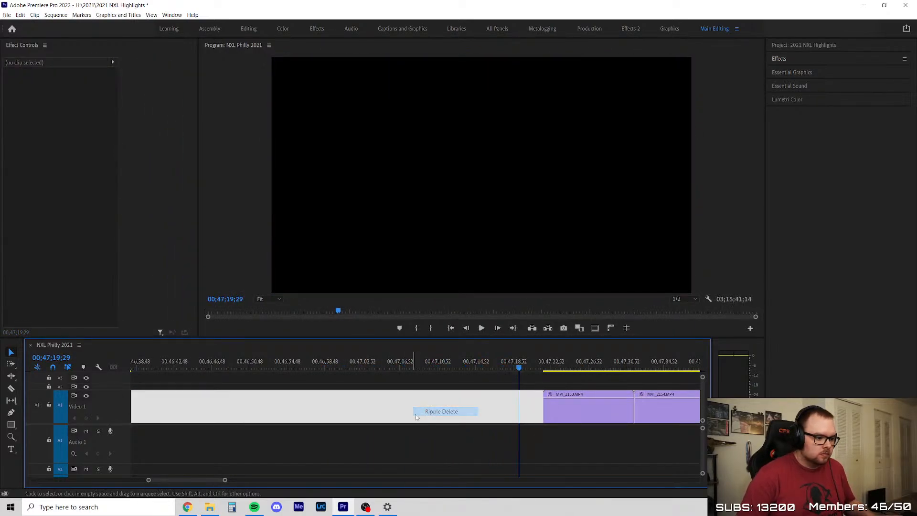
{"action": "left_click", "coordinate": [435, 412]}
Play MVI_2153, split it at about 00;46;46, delete the last 2 seconds and close the gap
{"action": "scroll", "coordinate": [306, 389], "scroll_direction": "up", "scroll_amount": 3}
{"action": "key", "text": "space"}
{"action": "scroll", "coordinate": [247, 402], "scroll_direction": "up", "scroll_amount": 3}
{"action": "scroll", "coordinate": [375, 403], "scroll_direction": "down", "scroll_amount": 2}
{"action": "scroll", "coordinate": [602, 410], "scroll_direction": "up", "scroll_amount": 4}
{"action": "scroll", "coordinate": [492, 403], "scroll_direction": "up", "scroll_amount": 3}
{"action": "left_click_drag", "start_coordinate": [296, 367], "coordinate": [414, 368]}
{"action": "key", "text": "c"}
{"action": "left_click", "coordinate": [414, 410]}
{"action": "key", "text": "v"}
{"action": "right_click", "coordinate": [440, 407]}
{"action": "left_click", "coordinate": [443, 415]}
Play the opening of MVI_2154, checking the two players' run between the bunkers around 00;47;00
{"action": "key", "text": "space"}
{"action": "scroll", "coordinate": [290, 415], "scroll_direction": "down", "scroll_amount": 2}
{"action": "scroll", "coordinate": [445, 399], "scroll_direction": "down", "scroll_amount": 1}
{"action": "scroll", "coordinate": [478, 395], "scroll_direction": "up", "scroll_amount": 2}
{"action": "left_click_drag", "start_coordinate": [257, 371], "coordinate": [458, 378]}
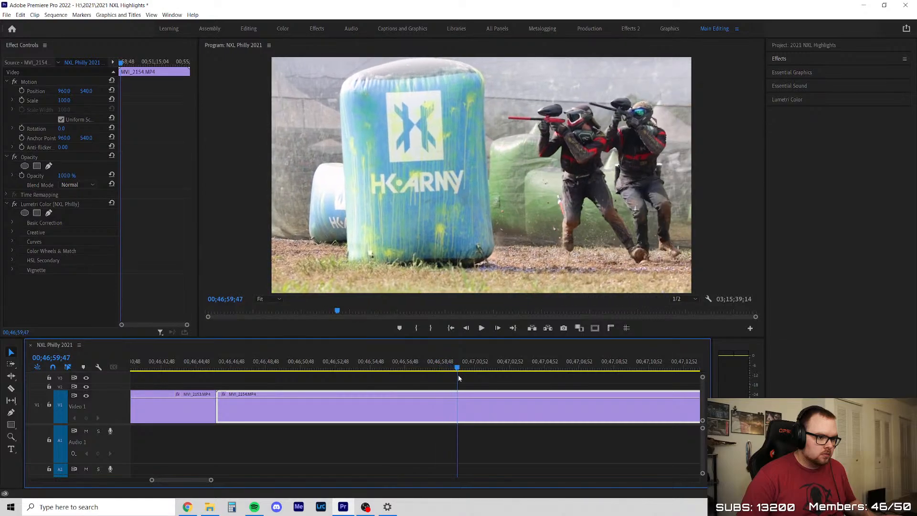
{"action": "left_click_drag", "start_coordinate": [516, 376], "coordinate": [464, 380]}
{"action": "key", "text": "space"}
{"action": "scroll", "coordinate": [363, 402], "scroll_direction": "down", "scroll_amount": 2}
{"action": "scroll", "coordinate": [534, 391], "scroll_direction": "up", "scroll_amount": 1}
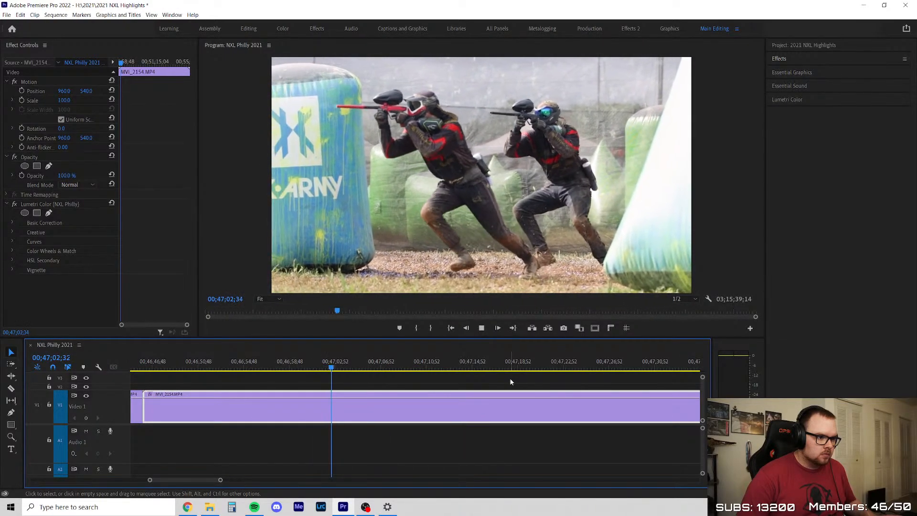
{"action": "scroll", "coordinate": [454, 375], "scroll_direction": "down", "scroll_amount": 2}
{"action": "scroll", "coordinate": [391, 368], "scroll_direction": "up", "scroll_amount": 1}
Skim MVI_2154 from about 00;47;05 to 00;50;04 for usable moves by the kneeling and shooting players
{"action": "left_click_drag", "start_coordinate": [342, 365], "coordinate": [597, 377]}
{"action": "scroll", "coordinate": [278, 414], "scroll_direction": "down", "scroll_amount": 2}
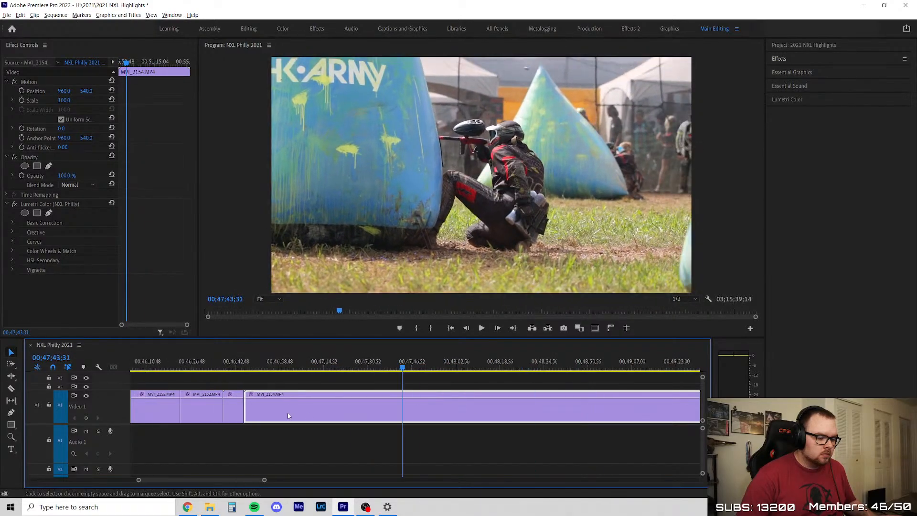
{"action": "scroll", "coordinate": [369, 368], "scroll_direction": "up", "scroll_amount": 1}
{"action": "left_click_drag", "start_coordinate": [379, 366], "coordinate": [627, 367]}
{"action": "scroll", "coordinate": [520, 389], "scroll_direction": "down", "scroll_amount": 2}
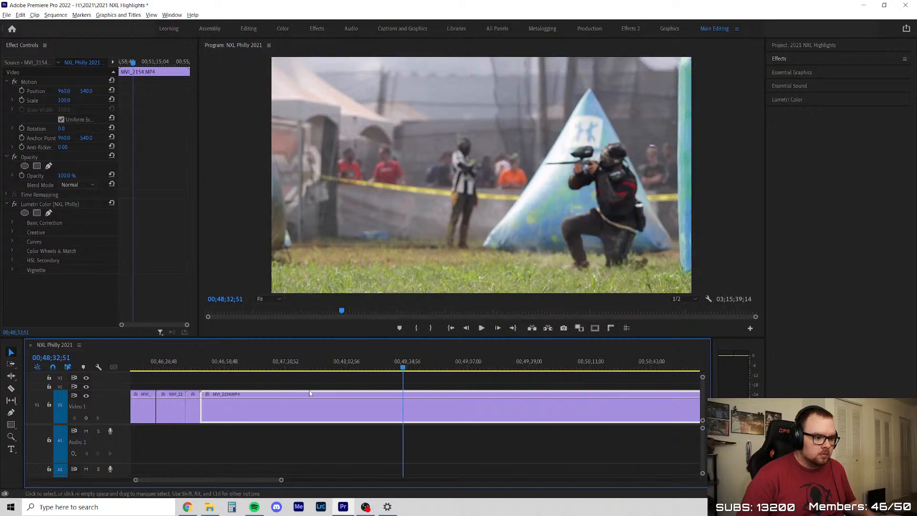
{"action": "mouse_move", "coordinate": [273, 369]}
{"action": "left_mouse_down"}
{"action": "mouse_move", "coordinate": [386, 370]}
{"action": "mouse_move", "coordinate": [280, 377]}
{"action": "left_mouse_up"}
{"action": "key", "text": "space"}
{"action": "scroll", "coordinate": [353, 395], "scroll_direction": "down", "scroll_amount": 3}
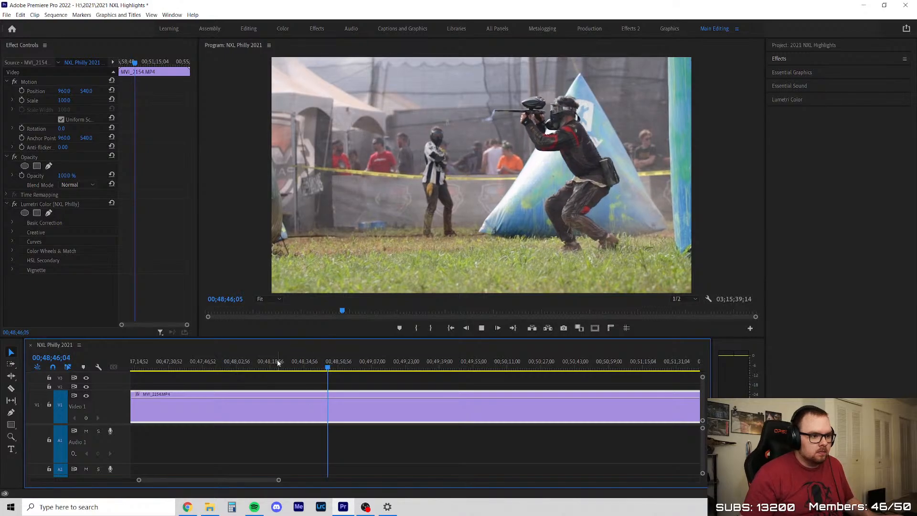
{"action": "scroll", "coordinate": [267, 391], "scroll_direction": "down", "scroll_amount": 2}
{"action": "scroll", "coordinate": [368, 378], "scroll_direction": "up", "scroll_amount": 2}
{"action": "left_click_drag", "start_coordinate": [324, 370], "coordinate": [510, 383]}
{"action": "scroll", "coordinate": [255, 426], "scroll_direction": "down", "scroll_amount": 3}
{"action": "scroll", "coordinate": [413, 384], "scroll_direction": "up", "scroll_amount": 2}
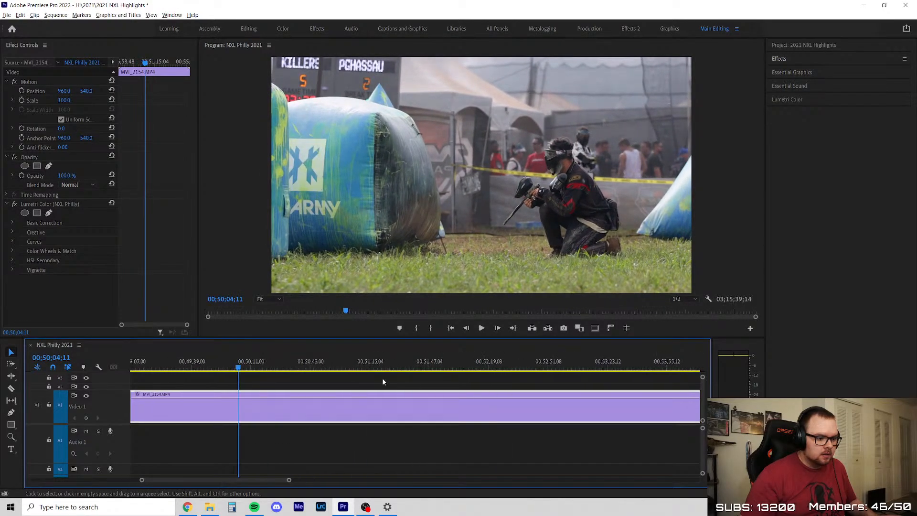
Skim the rest of MVI_2154 from 00;50;04 to about 00;55;25 for usable moves by the shooting player
{"action": "left_click_drag", "start_coordinate": [251, 374], "coordinate": [320, 376]}
{"action": "key", "text": "space"}
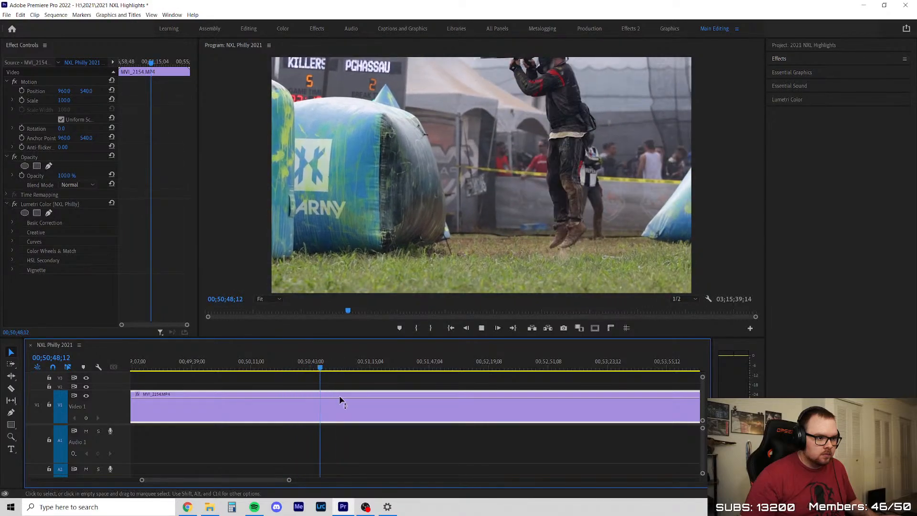
{"action": "left_click", "coordinate": [356, 389]}
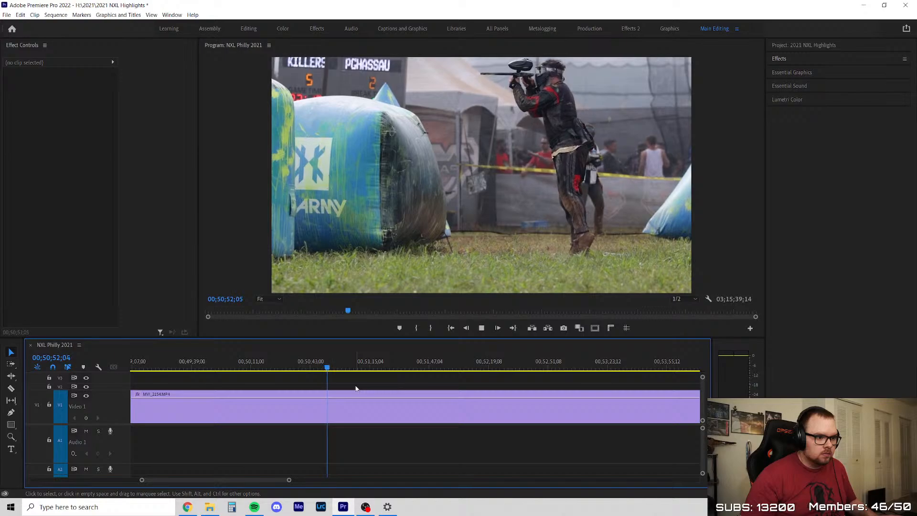
{"action": "scroll", "coordinate": [451, 400], "scroll_direction": "down", "scroll_amount": 2}
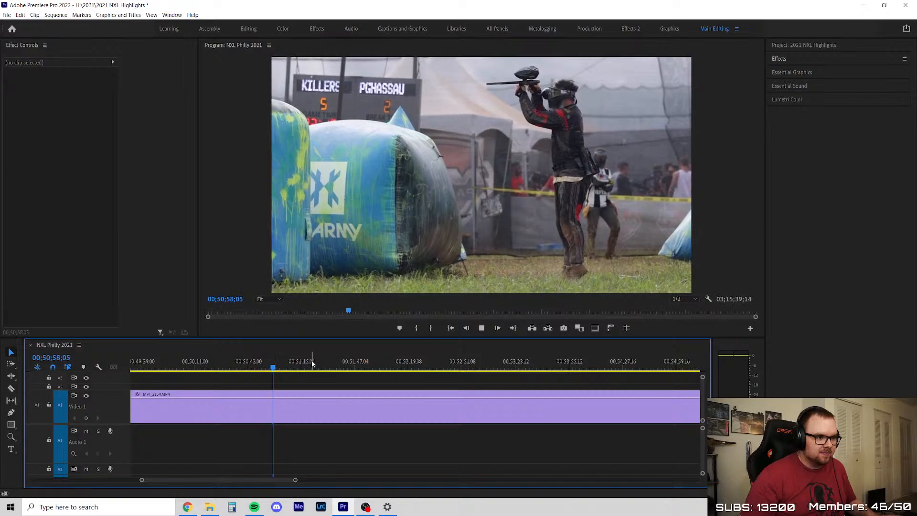
{"action": "left_click", "coordinate": [283, 366]}
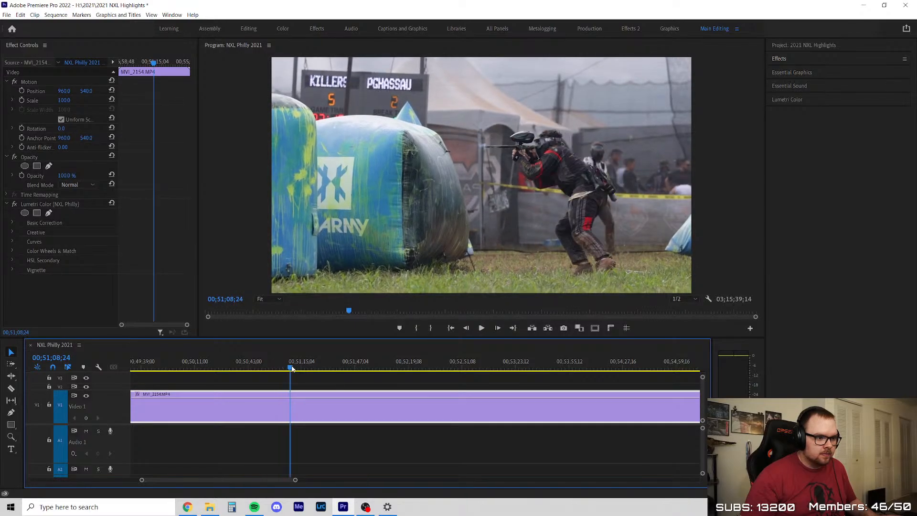
{"action": "left_click_drag", "start_coordinate": [299, 369], "coordinate": [376, 372]}
{"action": "scroll", "coordinate": [286, 386], "scroll_direction": "up", "scroll_amount": 1}
{"action": "key", "text": "space"}
{"action": "left_click", "coordinate": [410, 379]}
{"action": "scroll", "coordinate": [467, 393], "scroll_direction": "up", "scroll_amount": 1}
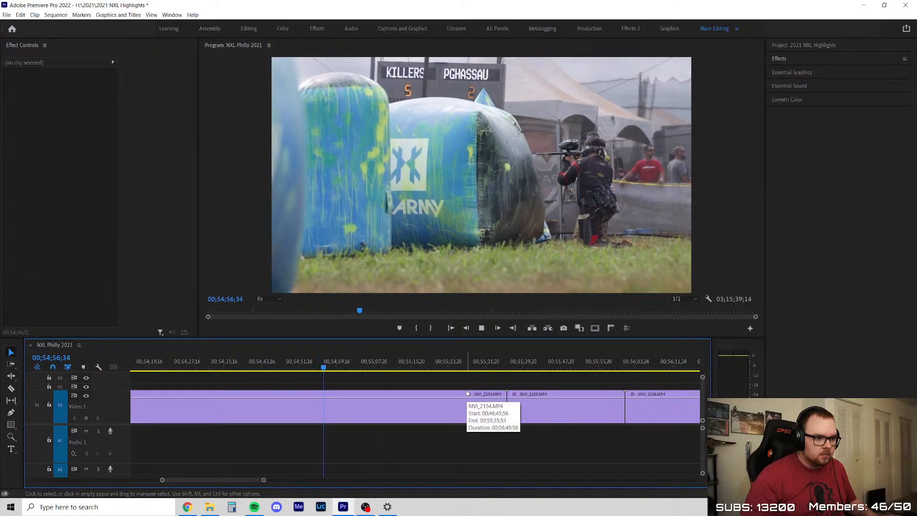
{"action": "left_click_drag", "start_coordinate": [336, 361], "coordinate": [460, 371]}
Delete the whole MVI_2154 clip, close the gap it leaves and save the project
{"action": "key", "text": "Delete"}
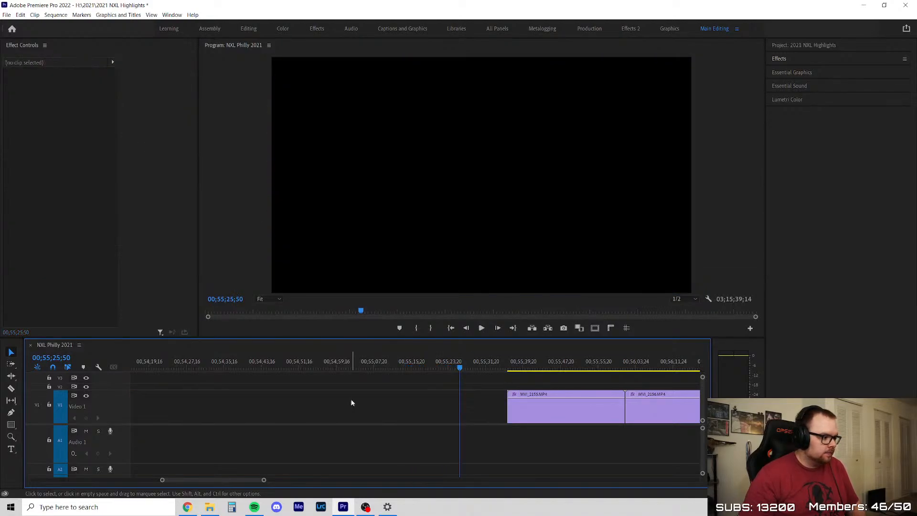
{"action": "left_click", "coordinate": [290, 403]}
{"action": "key", "text": "Delete"}
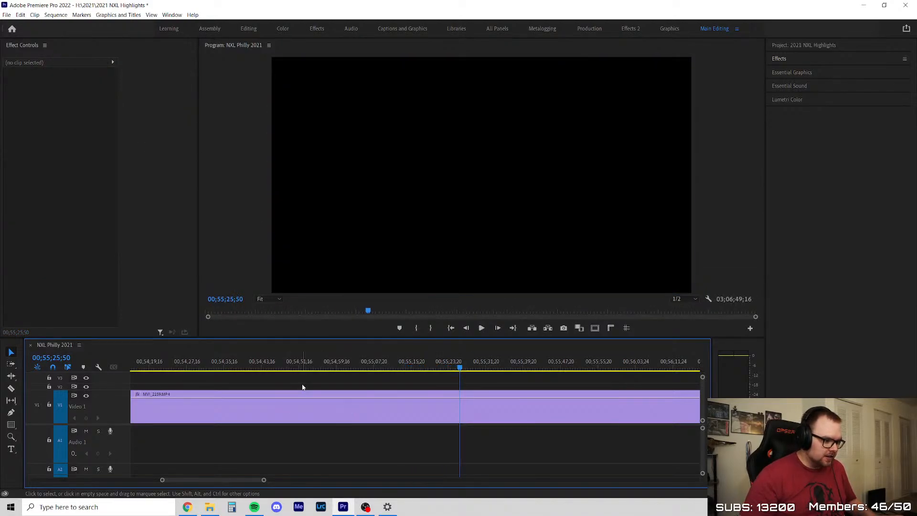
{"action": "key", "text": "Up"}
{"action": "key", "text": "ctrl+s"}
Trim about 5 seconds off the start of MVI_2155 and close the gap
{"action": "scroll", "coordinate": [295, 388], "scroll_direction": "down", "scroll_amount": 3}
{"action": "scroll", "coordinate": [381, 391], "scroll_direction": "up", "scroll_amount": 3}
{"action": "scroll", "coordinate": [382, 391], "scroll_direction": "up", "scroll_amount": 2}
{"action": "key", "text": "space"}
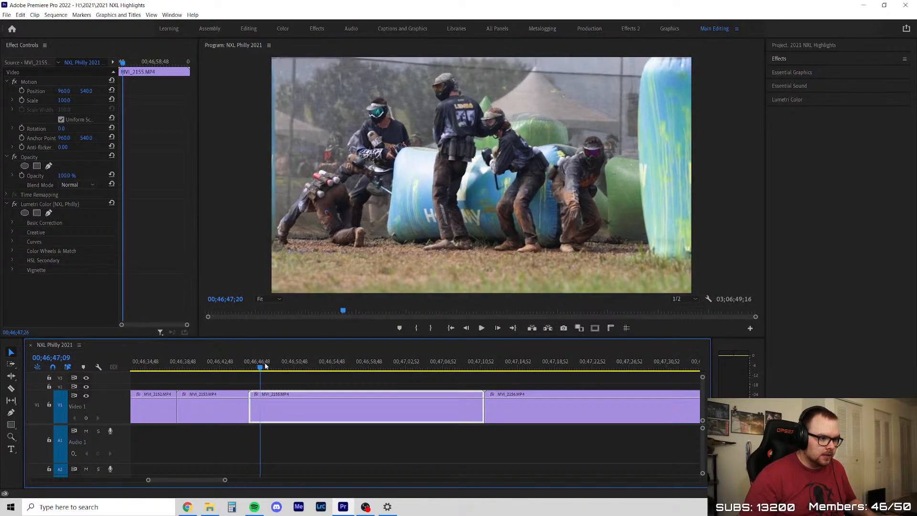
{"action": "scroll", "coordinate": [263, 391], "scroll_direction": "up", "scroll_amount": 2}
{"action": "left_click_drag", "start_coordinate": [227, 407], "coordinate": [329, 406]}
{"action": "right_click", "coordinate": [293, 403]}
{"action": "left_click", "coordinate": [301, 408]}
Play MVI_2155 to about 00;47;01, cut off its last 3 seconds and close the gap
{"action": "key", "text": "space"}
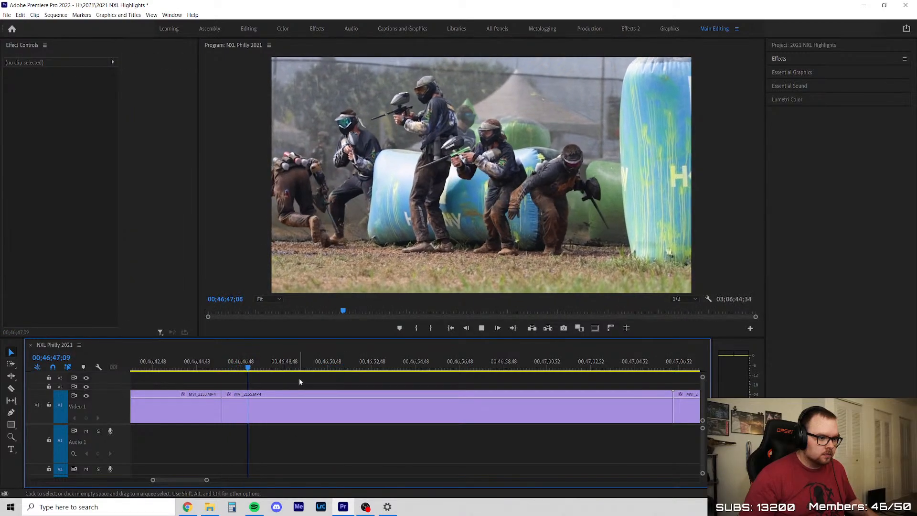
{"action": "scroll", "coordinate": [325, 379], "scroll_direction": "down", "scroll_amount": 2}
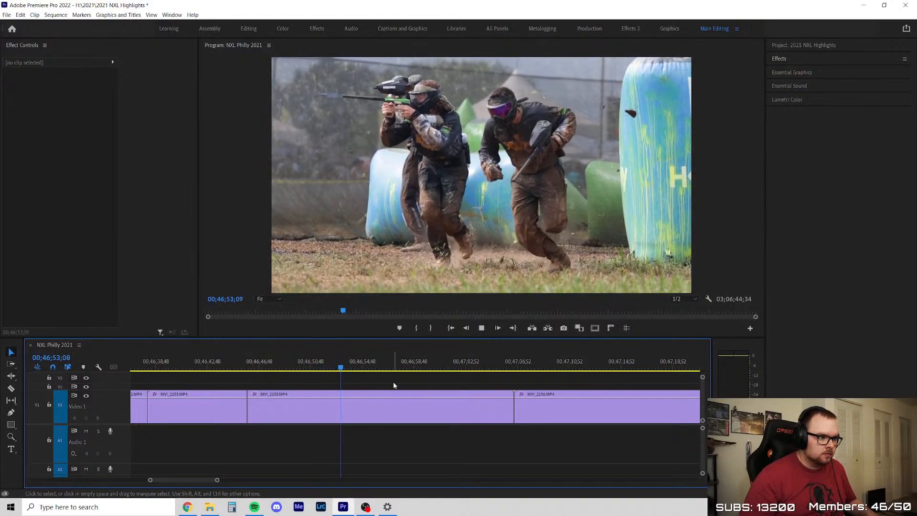
{"action": "scroll", "coordinate": [394, 386], "scroll_direction": "down", "scroll_amount": 2}
{"action": "scroll", "coordinate": [431, 390], "scroll_direction": "up", "scroll_amount": 2}
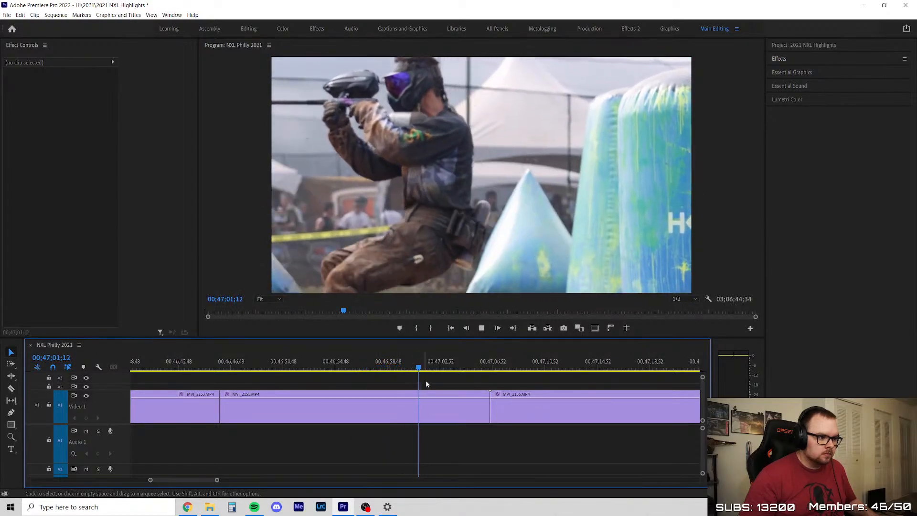
{"action": "key", "text": "v"}
{"action": "left_click", "coordinate": [477, 404]}
{"action": "key", "text": "Delete"}
{"action": "right_click", "coordinate": [470, 406]}
{"action": "left_click", "coordinate": [475, 408]}
{"action": "left_click", "coordinate": [474, 408]}
Skim MVI_2156 and check the player's run out from the bunker frame by frame around 00;47;37
{"action": "scroll", "coordinate": [356, 411], "scroll_direction": "down", "scroll_amount": 2}
{"action": "scroll", "coordinate": [357, 412], "scroll_direction": "down", "scroll_amount": 5}
{"action": "left_click_drag", "start_coordinate": [265, 367], "coordinate": [418, 376]}
{"action": "key", "text": "space"}
{"action": "scroll", "coordinate": [270, 407], "scroll_direction": "down", "scroll_amount": 3}
{"action": "scroll", "coordinate": [563, 409], "scroll_direction": "up", "scroll_amount": 1}
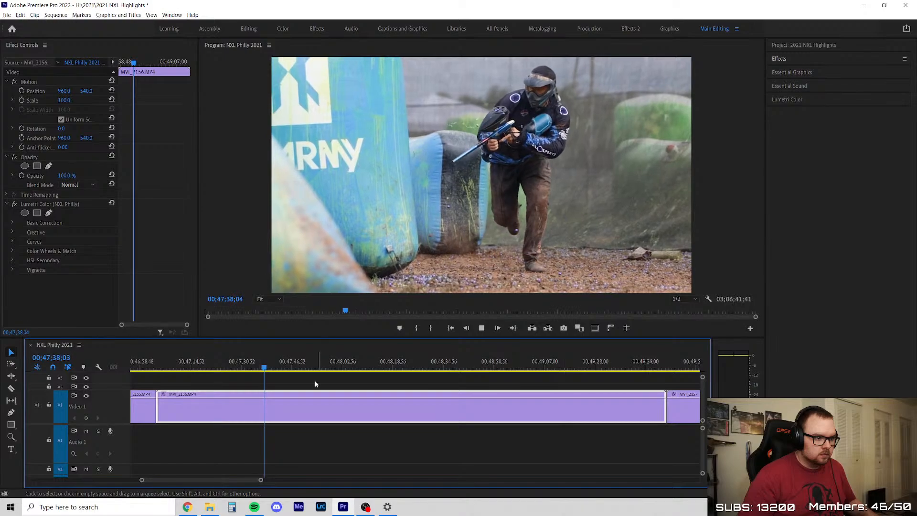
{"action": "left_click", "coordinate": [262, 367]}
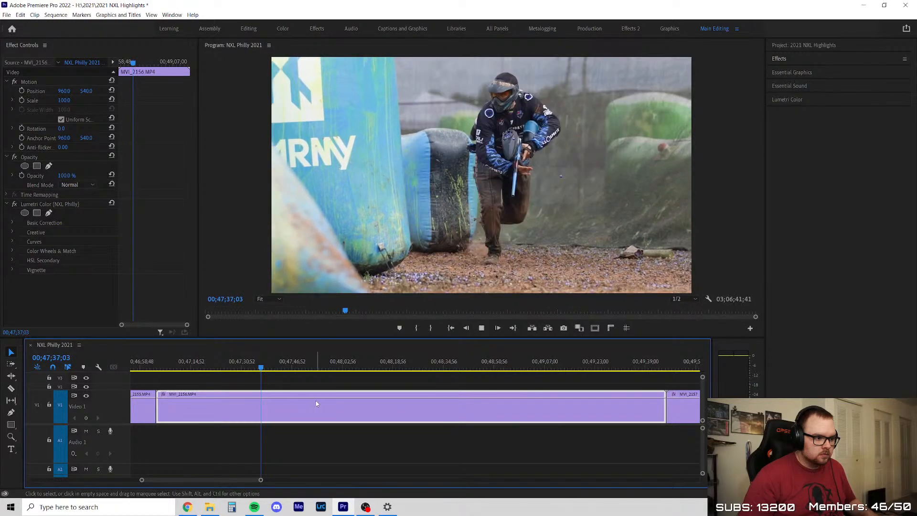
{"action": "key", "text": "Right"}
{"action": "key", "text": "Right"}
{"action": "key", "text": "Right"}
{"action": "key", "text": "Right"}
{"action": "key", "text": "Right"}
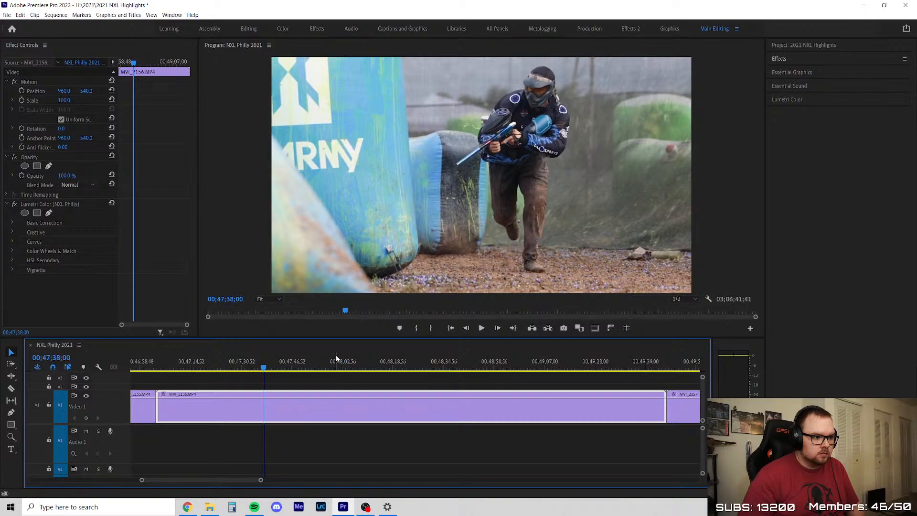
{"action": "key", "text": "Right"}
Split MVI_2156 at about 00;47;30, delete the piece before the split and close the gap
{"action": "key", "text": "c"}
{"action": "left_click", "coordinate": [239, 403]}
{"action": "key", "text": "v"}
{"action": "key", "text": "Delete"}
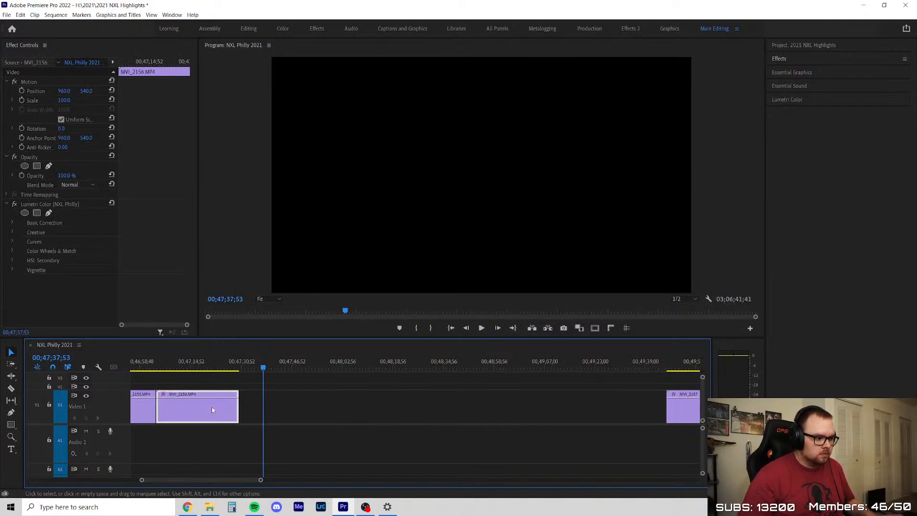
{"action": "key", "text": "ctrl+z"}
{"action": "key", "text": "Delete"}
{"action": "left_click", "coordinate": [209, 409]}
{"action": "key", "text": "Delete"}
{"action": "key", "text": "Up"}
Play the trimmed MVI_2156 from about 00;47;05 to 00;47;13 to check the player's run and shooting
{"action": "key", "text": "space"}
{"action": "scroll", "coordinate": [221, 375], "scroll_direction": "up", "scroll_amount": 5}
{"action": "scroll", "coordinate": [230, 368], "scroll_direction": "down", "scroll_amount": 3}
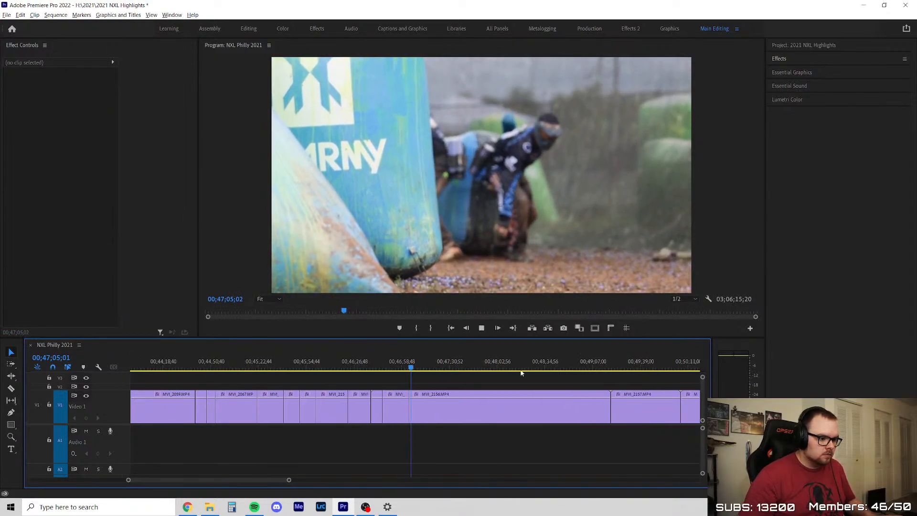
{"action": "scroll", "coordinate": [511, 371], "scroll_direction": "up", "scroll_amount": 3}
{"action": "left_click_drag", "start_coordinate": [333, 368], "coordinate": [316, 365]}
{"action": "scroll", "coordinate": [252, 407], "scroll_direction": "down", "scroll_amount": 4}
{"action": "scroll", "coordinate": [398, 386], "scroll_direction": "up", "scroll_amount": 3}
{"action": "left_click", "coordinate": [359, 389]}
{"action": "scroll", "coordinate": [310, 385], "scroll_direction": "down", "scroll_amount": 1}
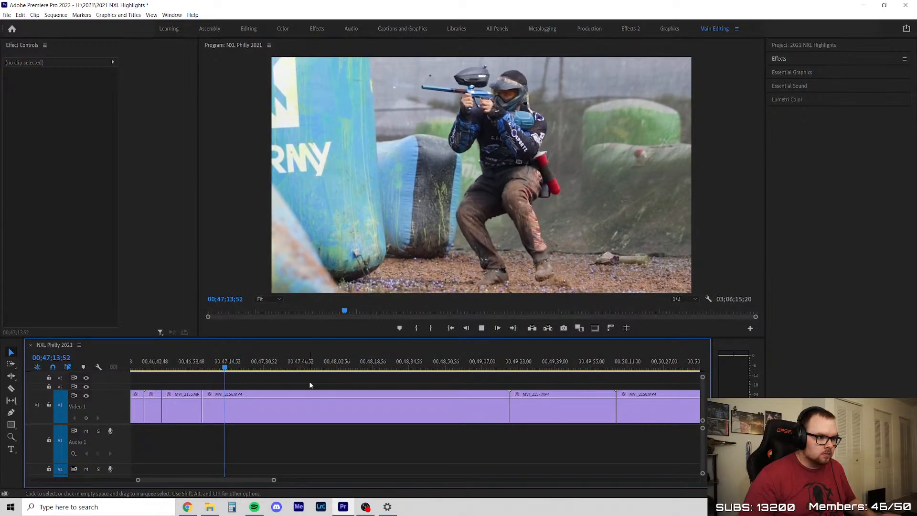
Skim MVI_2156 to 00;49;13, delete everything after a split at about 00;47;30 and close the gap
{"action": "left_click_drag", "start_coordinate": [235, 367], "coordinate": [497, 371]}
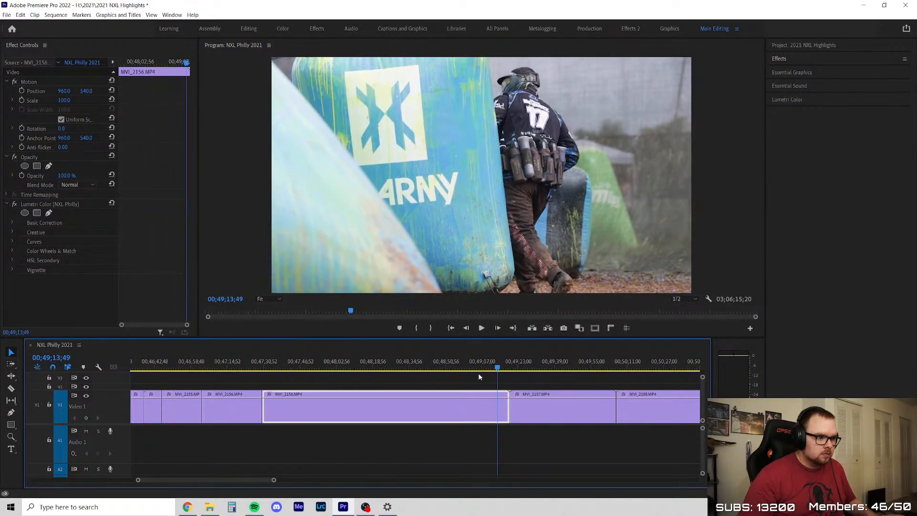
{"action": "key", "text": "Delete"}
{"action": "right_click", "coordinate": [364, 398]}
{"action": "left_click", "coordinate": [366, 402]}
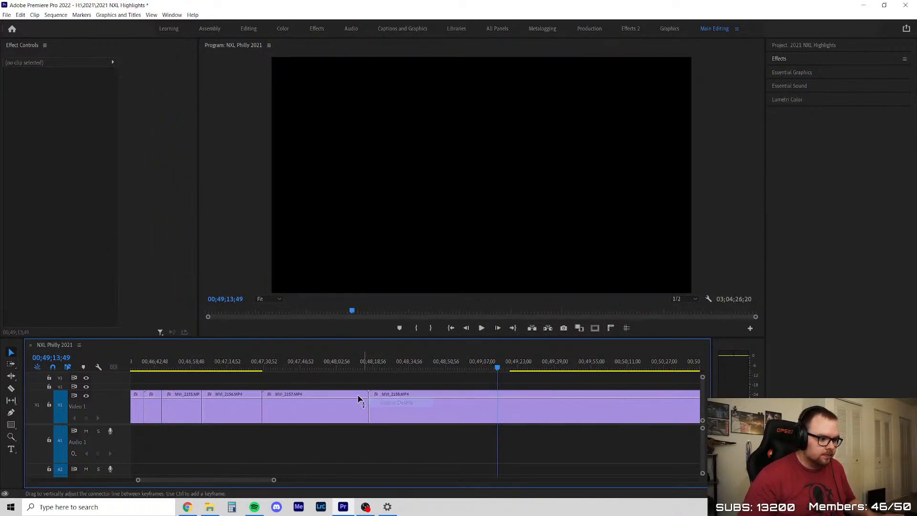
Play the two players' run in MVI_2157 and split the clip at about 00;48;01
{"action": "left_click", "coordinate": [262, 367]}
{"action": "scroll", "coordinate": [280, 391], "scroll_direction": "up", "scroll_amount": 2}
{"action": "key", "text": "space"}
{"action": "scroll", "coordinate": [270, 391], "scroll_direction": "up", "scroll_amount": 2}
{"action": "left_click_drag", "start_coordinate": [255, 370], "coordinate": [374, 387]}
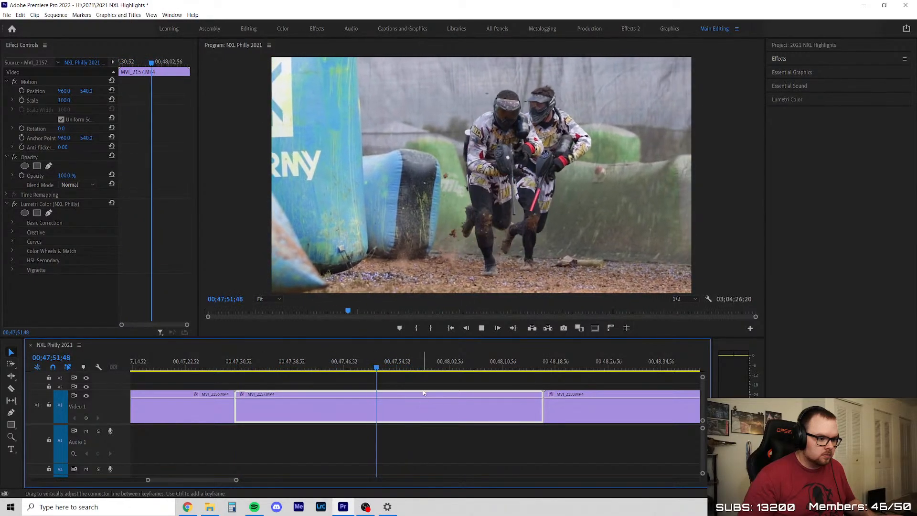
{"action": "left_click", "coordinate": [411, 375]}
{"action": "key", "text": "c"}
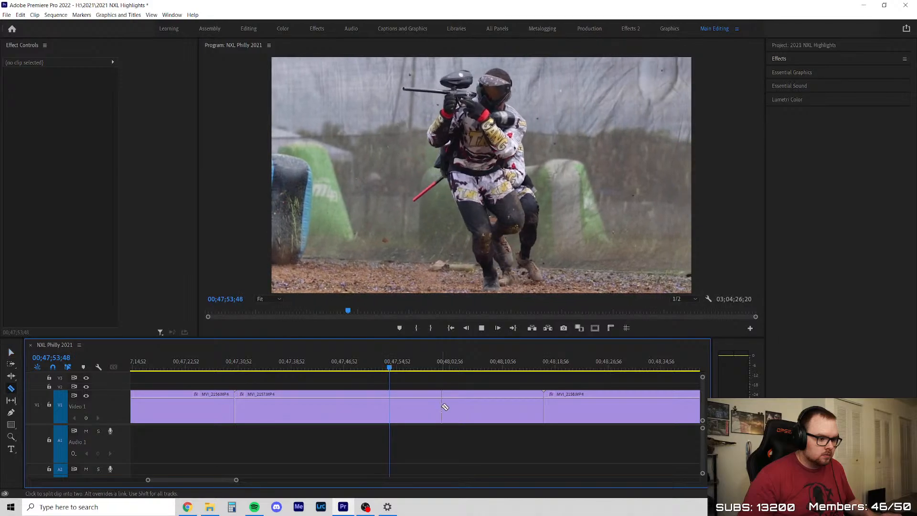
{"action": "left_click", "coordinate": [441, 405]}
Check the end of MVI_2157, delete the piece after the split and close the gap
{"action": "key", "text": "v"}
{"action": "scroll", "coordinate": [362, 391], "scroll_direction": "down", "scroll_amount": 2}
{"action": "left_click_drag", "start_coordinate": [398, 366], "coordinate": [428, 378]}
{"action": "key", "text": "Delete"}
{"action": "left_click", "coordinate": [422, 411]}
{"action": "key", "text": "Delete"}
{"action": "key", "text": "Up"}
Skim MVI_2158, checking the crouching player between the bunkers around 00;49;37 to 00;49;56
{"action": "scroll", "coordinate": [334, 406], "scroll_direction": "down", "scroll_amount": 3}
{"action": "key", "text": "space"}
{"action": "scroll", "coordinate": [318, 400], "scroll_direction": "up", "scroll_amount": 2}
{"action": "left_click_drag", "start_coordinate": [231, 363], "coordinate": [484, 373]}
{"action": "scroll", "coordinate": [310, 378], "scroll_direction": "down", "scroll_amount": 2}
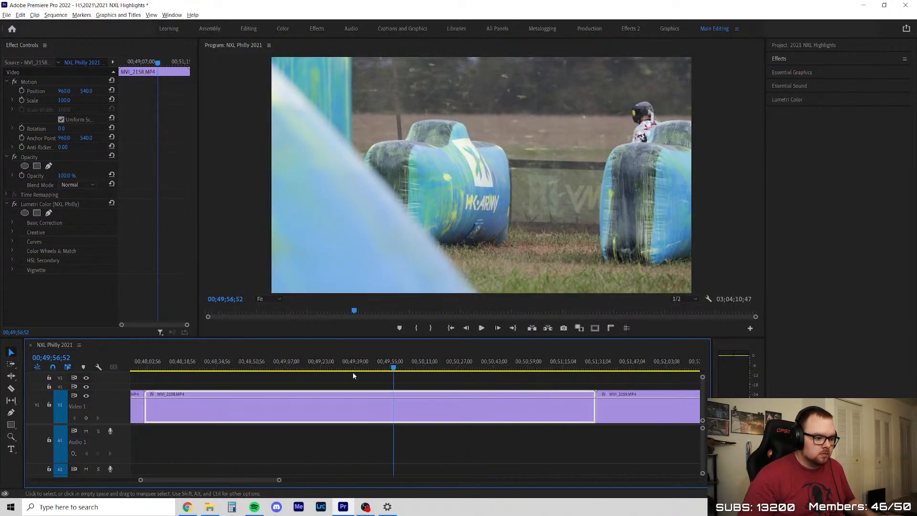
{"action": "left_click_drag", "start_coordinate": [275, 372], "coordinate": [352, 375]}
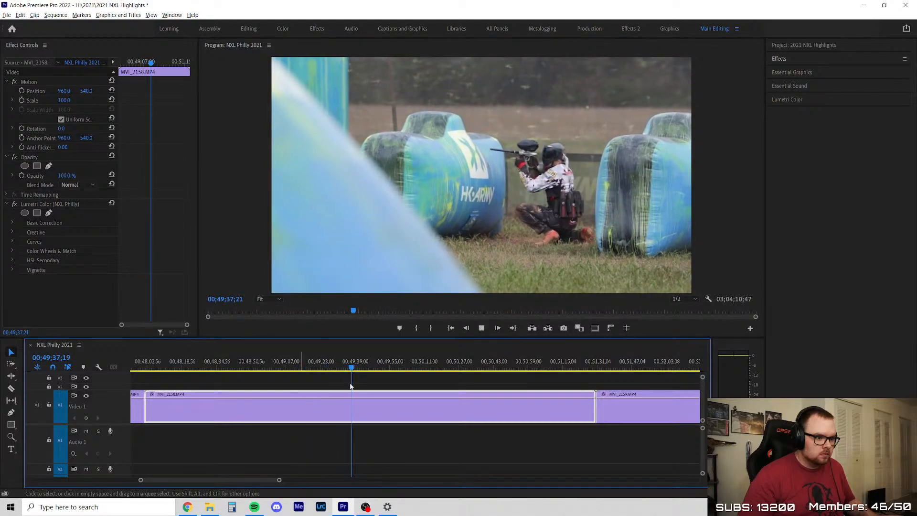
{"action": "scroll", "coordinate": [409, 391], "scroll_direction": "down", "scroll_amount": 1}
{"action": "scroll", "coordinate": [486, 394], "scroll_direction": "up", "scroll_amount": 2}
{"action": "left_click", "coordinate": [279, 367]}
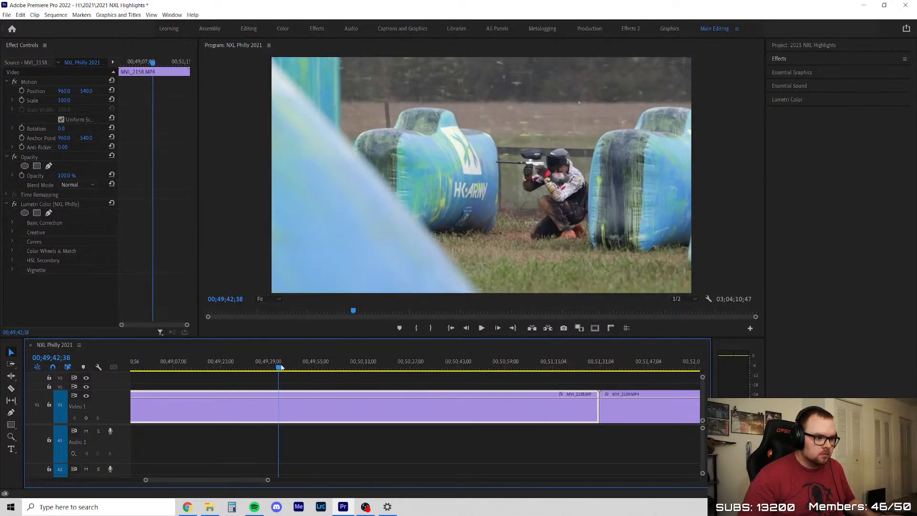
{"action": "key", "text": "space"}
{"action": "mouse_move", "coordinate": [284, 367]}
{"action": "left_mouse_down"}
{"action": "mouse_move", "coordinate": [454, 372]}
{"action": "mouse_move", "coordinate": [286, 376]}
{"action": "left_mouse_up"}
Delete the whole MVI_2158 clip and close the gap
{"action": "scroll", "coordinate": [335, 382], "scroll_direction": "down", "scroll_amount": 2}
{"action": "key", "text": "Delete"}
{"action": "left_click", "coordinate": [287, 407]}
{"action": "key", "text": "Delete"}
{"action": "key", "text": "Up"}
Play the opening of MVI_2159, checking the teal-jersey players' run and dive around 00;48;14 to 00;48;20
{"action": "scroll", "coordinate": [311, 410], "scroll_direction": "down", "scroll_amount": 2}
{"action": "key", "text": "space"}
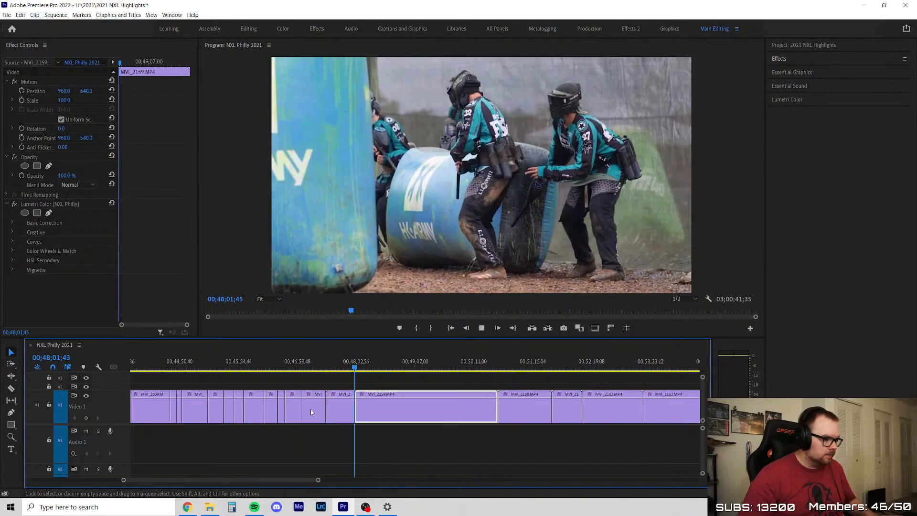
{"action": "left_click", "coordinate": [442, 386]}
{"action": "scroll", "coordinate": [443, 386], "scroll_direction": "up", "scroll_amount": 3}
{"action": "left_click", "coordinate": [259, 368]}
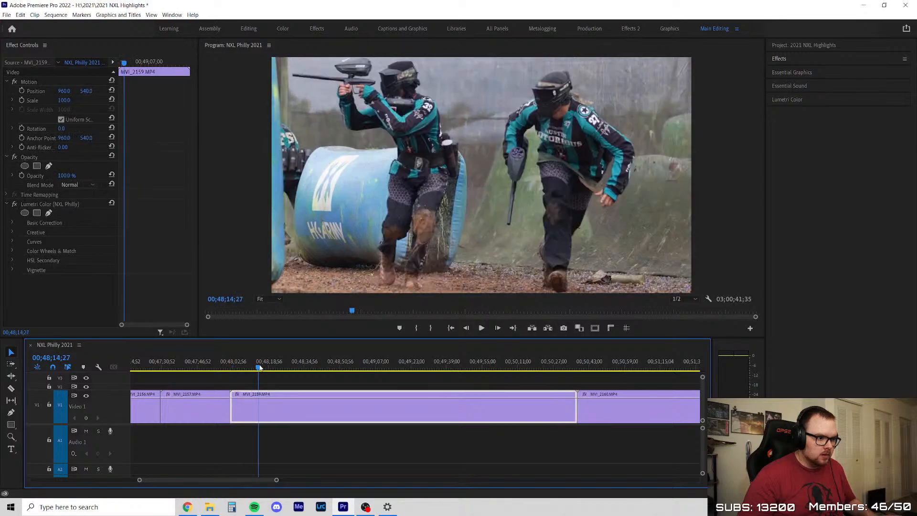
{"action": "mouse_move", "coordinate": [260, 368]}
{"action": "left_mouse_down"}
{"action": "mouse_move", "coordinate": [252, 368]}
{"action": "mouse_move", "coordinate": [285, 369]}
{"action": "mouse_move", "coordinate": [265, 371]}
{"action": "left_mouse_up"}
{"action": "left_click", "coordinate": [303, 379]}
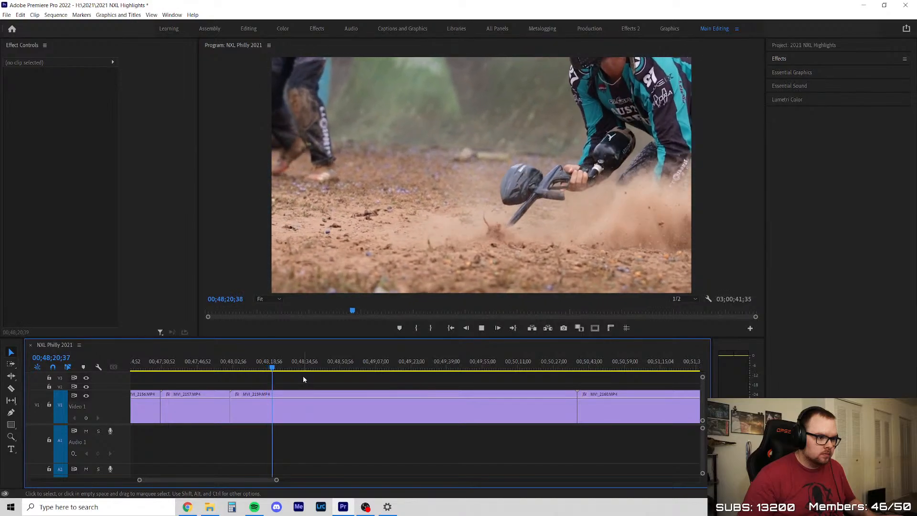
Skim further into MVI_2159 and split it at about 00;48;41
{"action": "scroll", "coordinate": [304, 377], "scroll_direction": "down", "scroll_amount": 8}
{"action": "scroll", "coordinate": [441, 395], "scroll_direction": "up", "scroll_amount": 1}
{"action": "scroll", "coordinate": [367, 398], "scroll_direction": "up", "scroll_amount": 2}
{"action": "left_click_drag", "start_coordinate": [222, 369], "coordinate": [285, 370]}
{"action": "left_click", "coordinate": [256, 400]}
{"action": "key", "text": "v"}
Review the second piece of MVI_2159 from 00;48;52 to 00;49;17 and save the project
{"action": "scroll", "coordinate": [254, 415], "scroll_direction": "up", "scroll_amount": 6}
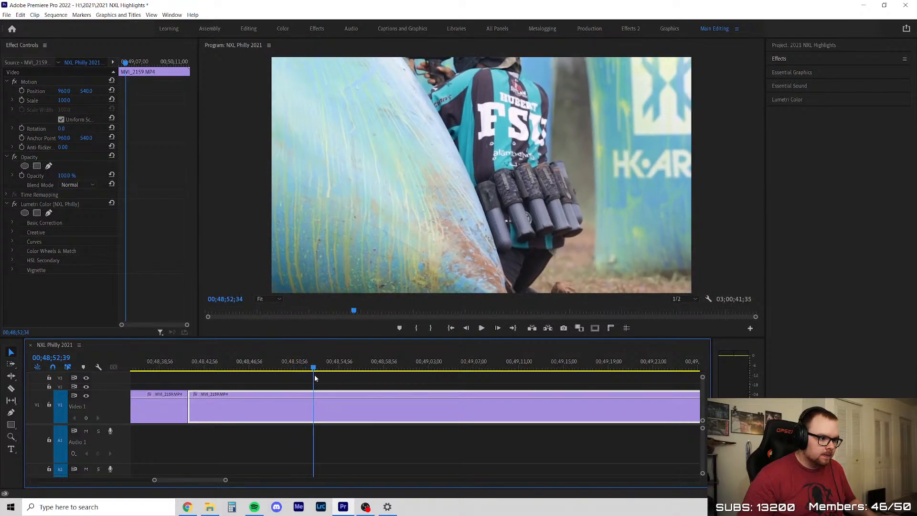
{"action": "left_click_drag", "start_coordinate": [361, 375], "coordinate": [389, 376]}
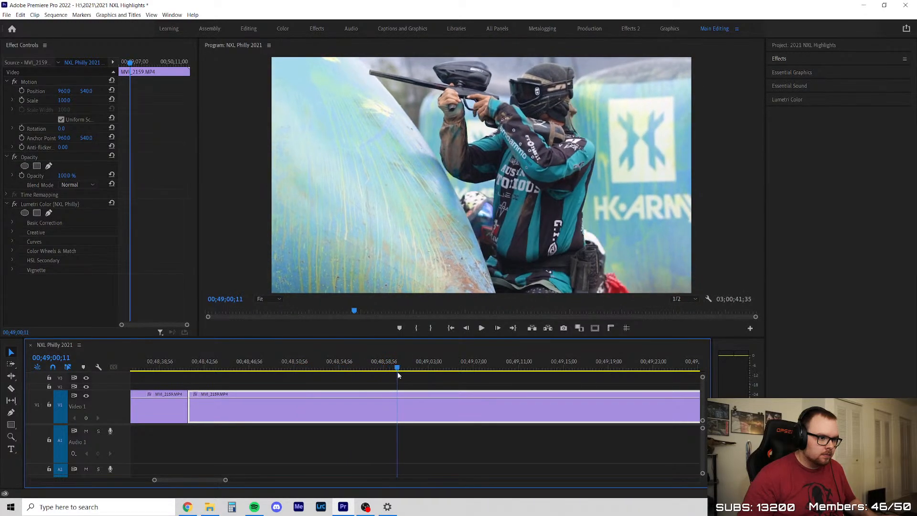
{"action": "left_click_drag", "start_coordinate": [449, 371], "coordinate": [586, 386]}
{"action": "key", "text": "ctrl+s"}
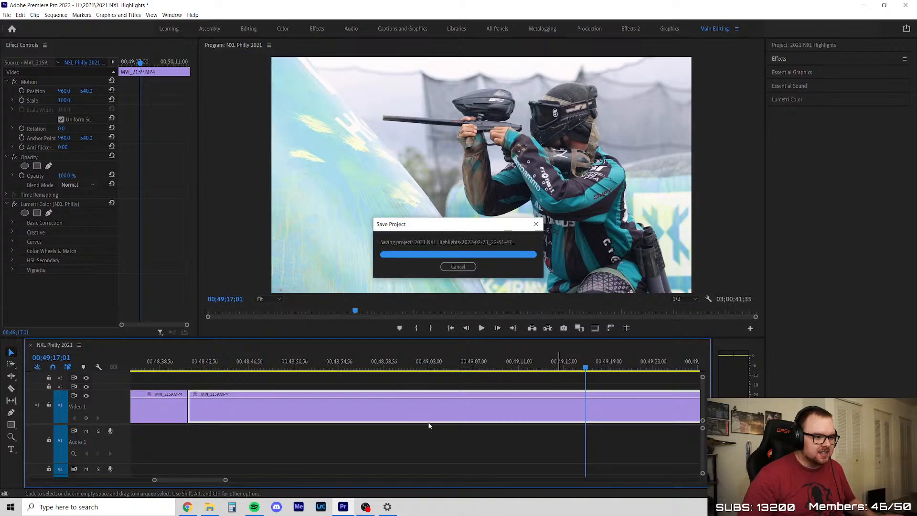
{"action": "scroll", "coordinate": [432, 421], "scroll_direction": "down", "scroll_amount": 5}
{"action": "scroll", "coordinate": [510, 409], "scroll_direction": "up", "scroll_amount": 3}
{"action": "left_click", "coordinate": [412, 373]}
{"action": "key", "text": "space"}
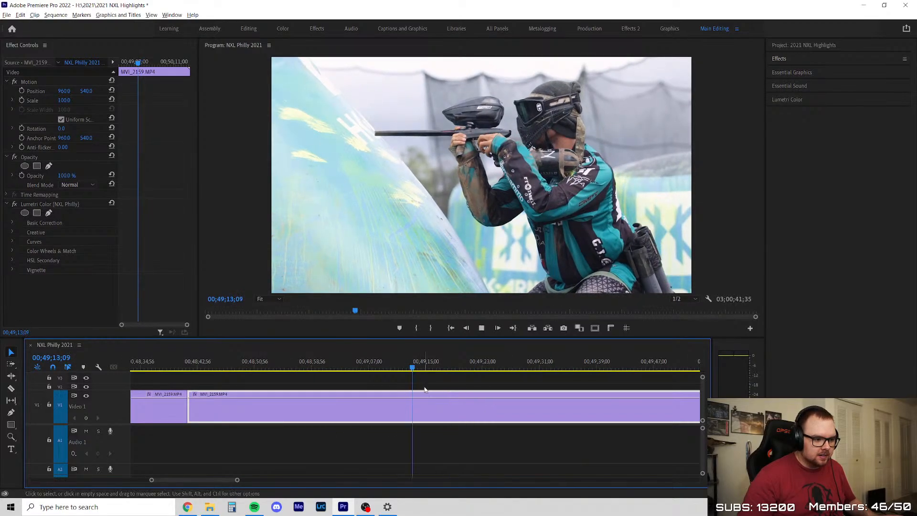
Split MVI_2159 at about 00;49;11, delete the piece between 00;48;41 and that split, and close the gap
{"action": "scroll", "coordinate": [425, 389], "scroll_direction": "up", "scroll_amount": 2}
{"action": "key", "text": "c"}
{"action": "left_click", "coordinate": [368, 397]}
{"action": "key", "text": "v"}
{"action": "left_click", "coordinate": [321, 403]}
{"action": "key", "text": "Delete"}
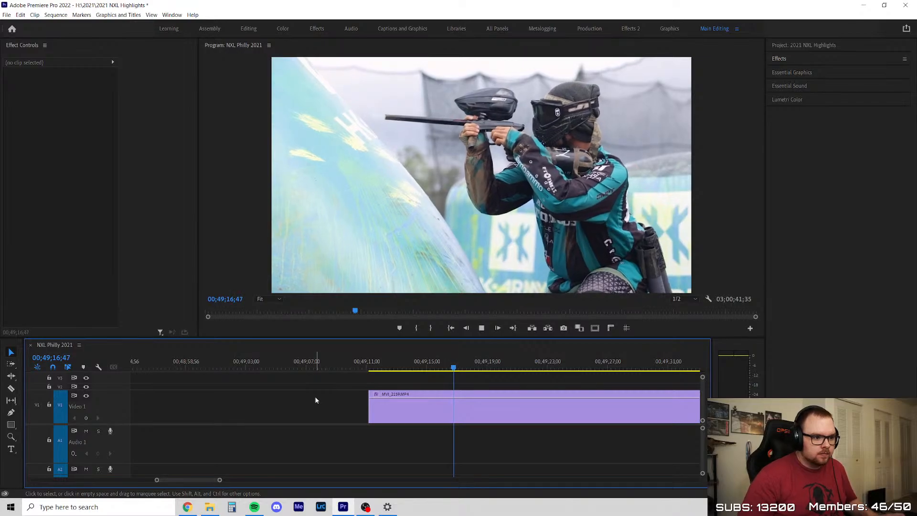
{"action": "right_click", "coordinate": [314, 411]}
{"action": "left_click", "coordinate": [315, 413]}
Play MVI_2159 from about 00;48;46 and split it at about 00;49;02
{"action": "scroll", "coordinate": [249, 426], "scroll_direction": "down", "scroll_amount": 5}
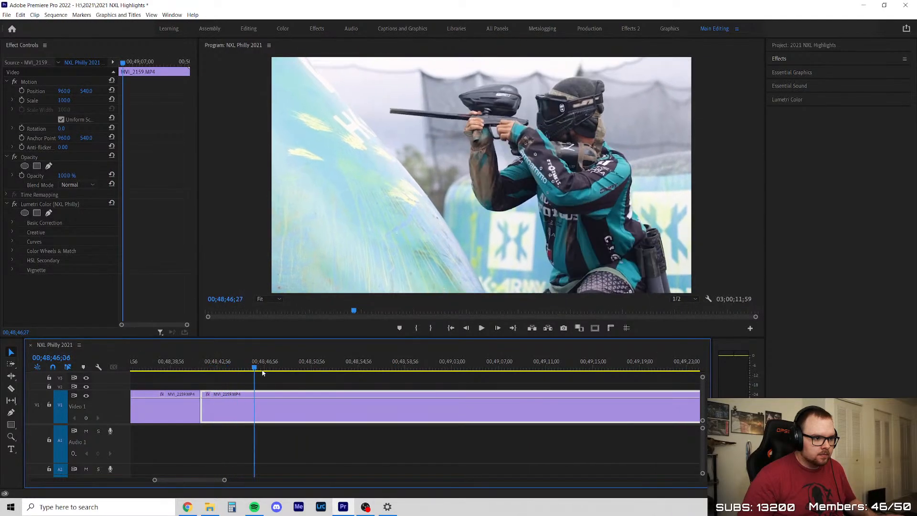
{"action": "key", "text": "space"}
{"action": "left_click_drag", "start_coordinate": [321, 377], "coordinate": [425, 371]}
{"action": "key", "text": "c"}
{"action": "left_click", "coordinate": [445, 404]}
{"action": "key", "text": "v"}
Split MVI_2159 again at about 00;49;15, delete the piece between the last two splits and close the gap
{"action": "scroll", "coordinate": [244, 428], "scroll_direction": "down", "scroll_amount": 4}
{"action": "scroll", "coordinate": [513, 390], "scroll_direction": "up", "scroll_amount": 2}
{"action": "left_click_drag", "start_coordinate": [203, 366], "coordinate": [304, 377]}
{"action": "key", "text": "c"}
{"action": "left_click", "coordinate": [305, 404]}
{"action": "key", "text": "v"}
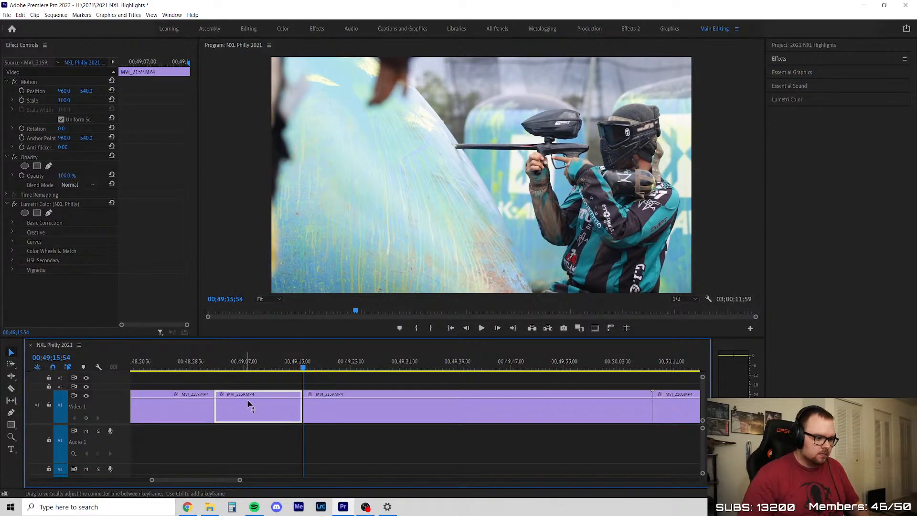
{"action": "key", "text": "Delete"}
{"action": "right_click", "coordinate": [260, 413]}
{"action": "left_click", "coordinate": [289, 418]}
Review the last piece of MVI_2159, split it at about 00;49;31, delete everything after the split and close the gap
{"action": "left_click_drag", "start_coordinate": [215, 368], "coordinate": [564, 380]}
{"action": "key", "text": "c"}
{"action": "left_click", "coordinate": [405, 404]}
{"action": "key", "text": "v"}
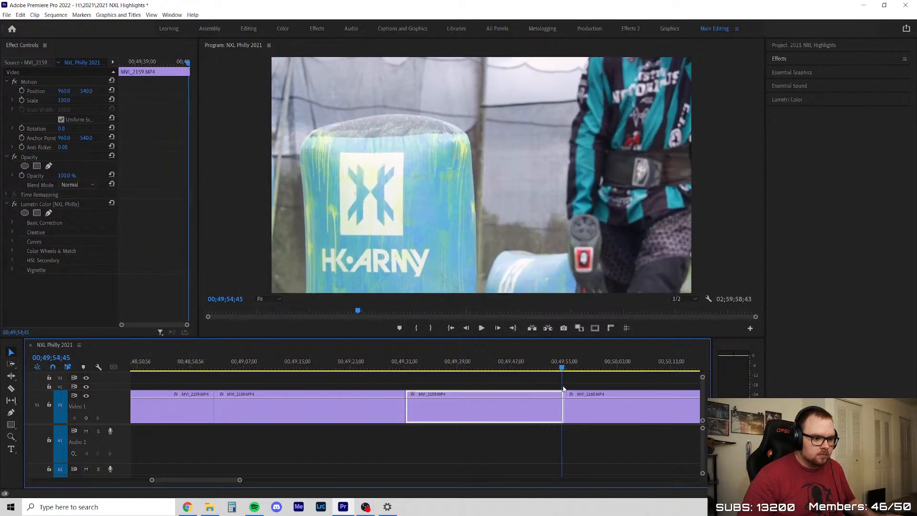
{"action": "key", "text": "Delete"}
{"action": "left_click", "coordinate": [471, 407]}
{"action": "key", "text": "Delete"}
Skim MVI_2160 from its start at 00;49;31 to its end, delete the whole clip and close the gap
{"action": "key", "text": "space"}
{"action": "scroll", "coordinate": [315, 423], "scroll_direction": "down", "scroll_amount": 7}
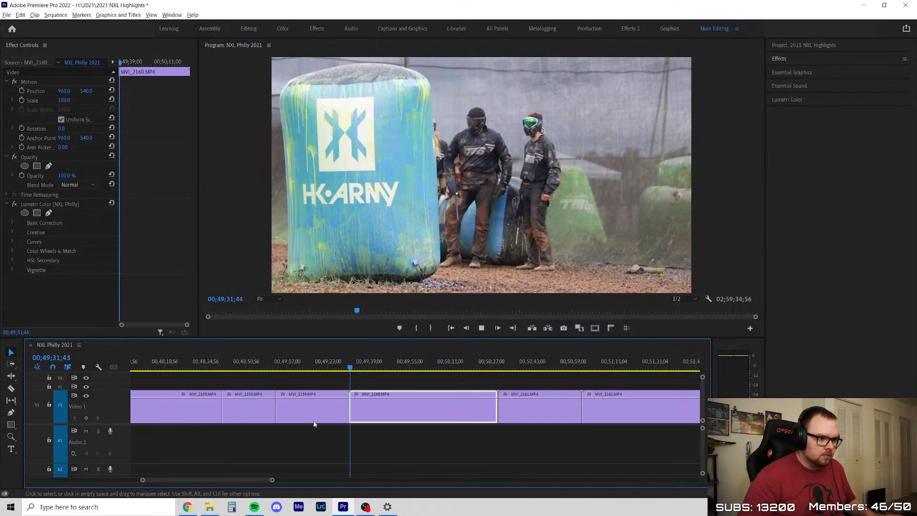
{"action": "scroll", "coordinate": [428, 410], "scroll_direction": "up", "scroll_amount": 8}
{"action": "left_click_drag", "start_coordinate": [166, 366], "coordinate": [543, 380]}
{"action": "left_click_drag", "start_coordinate": [522, 370], "coordinate": [588, 370]}
{"action": "key", "text": "Delete"}
{"action": "right_click", "coordinate": [450, 426]}
{"action": "left_click", "coordinate": [470, 425]}
Review MVI_2161 from its start, playing the player's run between about 00;49;54 and 00;49;58
{"action": "key", "text": "Up"}
{"action": "key", "text": "minus"}
{"action": "left_click", "coordinate": [213, 395]}
{"action": "key", "text": "equal"}
{"action": "key", "text": "space"}
{"action": "key", "text": "equal"}
{"action": "left_click_drag", "start_coordinate": [204, 369], "coordinate": [502, 382]}
{"action": "key", "text": "minus"}
{"action": "key", "text": "minus"}
{"action": "key", "text": "minus"}
{"action": "left_click_drag", "start_coordinate": [323, 368], "coordinate": [351, 364]}
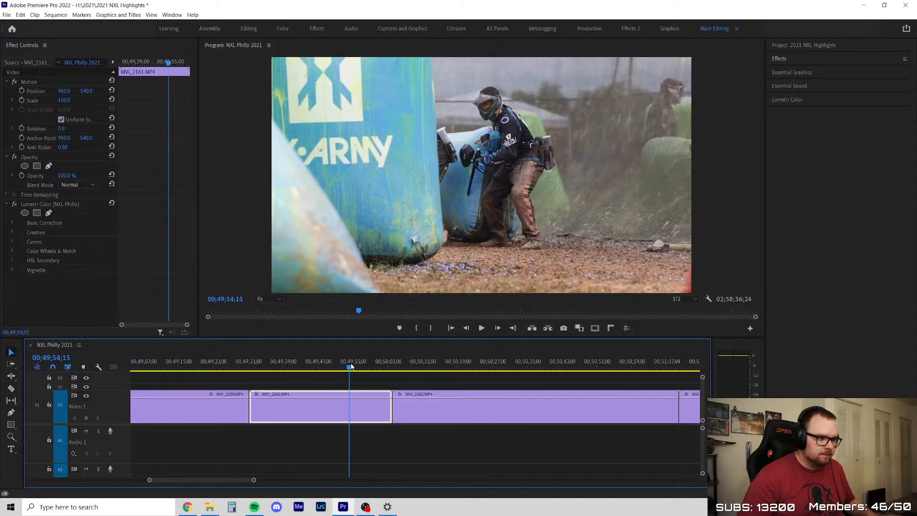
{"action": "key", "text": "space"}
{"action": "key", "text": "equal"}
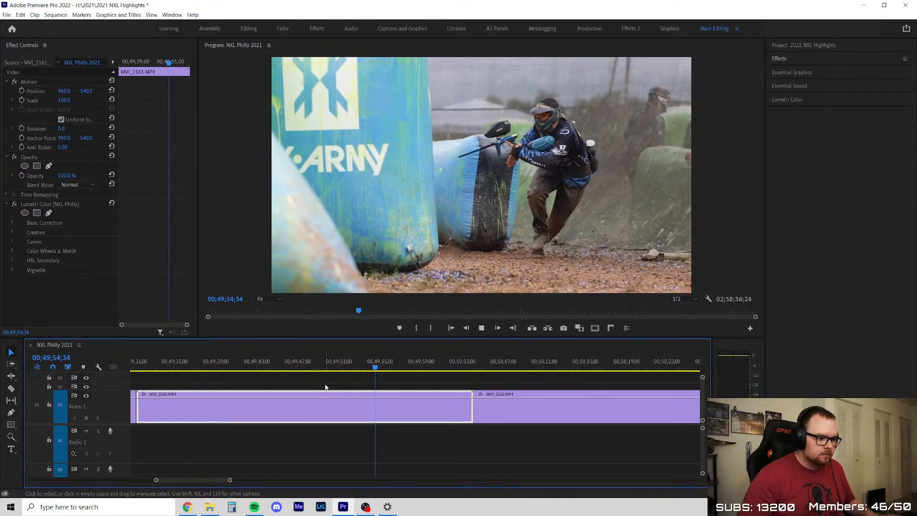
{"action": "left_click", "coordinate": [322, 379]}
{"action": "scroll", "coordinate": [322, 379], "scroll_direction": "down", "scroll_amount": 3}
{"action": "scroll", "coordinate": [236, 377], "scroll_direction": "up", "scroll_amount": 4}
{"action": "scroll", "coordinate": [236, 377], "scroll_direction": "down", "scroll_amount": 6}
{"action": "scroll", "coordinate": [194, 375], "scroll_direction": "up", "scroll_amount": 2}
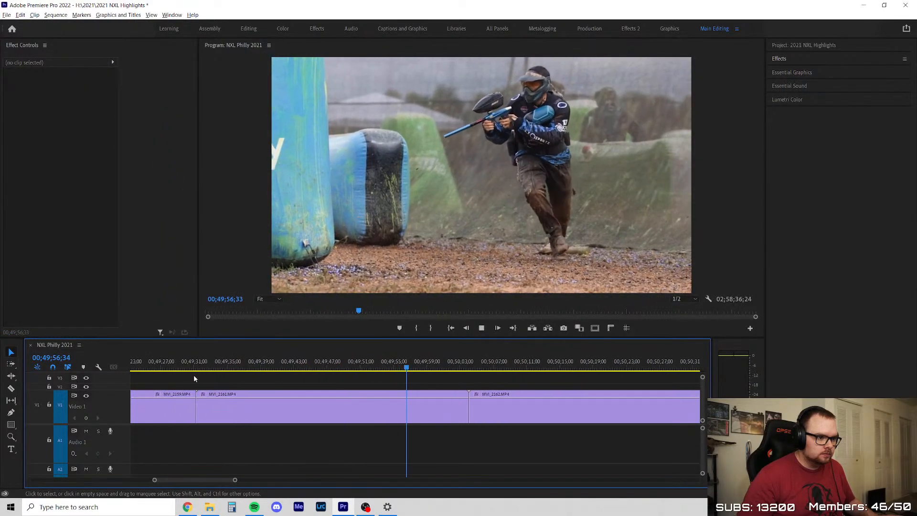
{"action": "scroll", "coordinate": [194, 379], "scroll_direction": "up", "scroll_amount": 2}
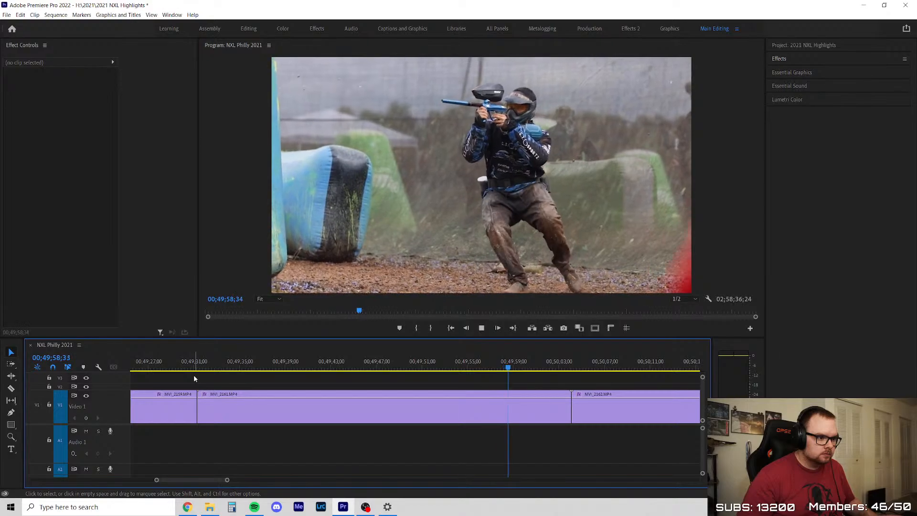
Delete the whole MVI_2161 clip and close the gap
{"action": "left_click", "coordinate": [319, 404]}
{"action": "key", "text": "Delete"}
{"action": "right_click", "coordinate": [308, 403]}
{"action": "left_click", "coordinate": [335, 409]}
Review MVI_2162, playing it from about 00;50;18, delete the whole clip and close the gap
{"action": "left_click_drag", "start_coordinate": [217, 362], "coordinate": [509, 372]}
{"action": "scroll", "coordinate": [233, 400], "scroll_direction": "down", "scroll_amount": 3}
{"action": "left_click_drag", "start_coordinate": [282, 364], "coordinate": [363, 378]}
{"action": "key", "text": "space"}
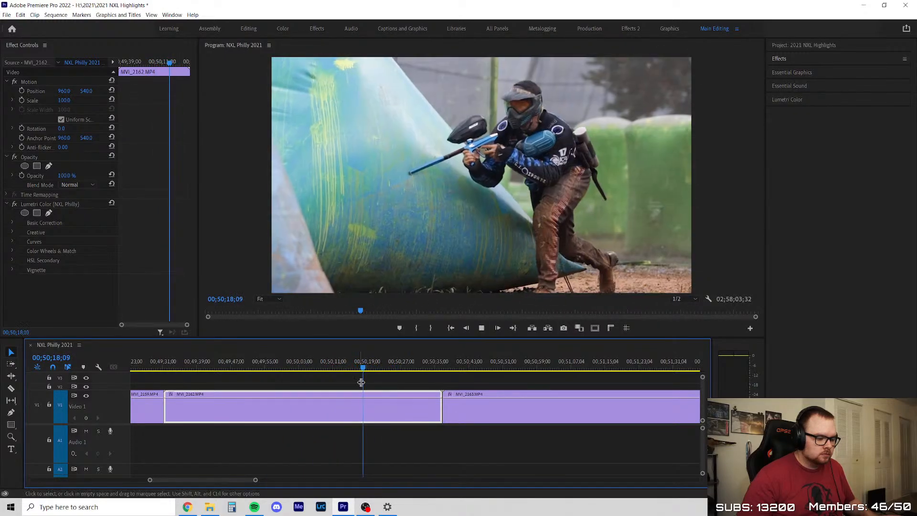
{"action": "left_click", "coordinate": [360, 385]}
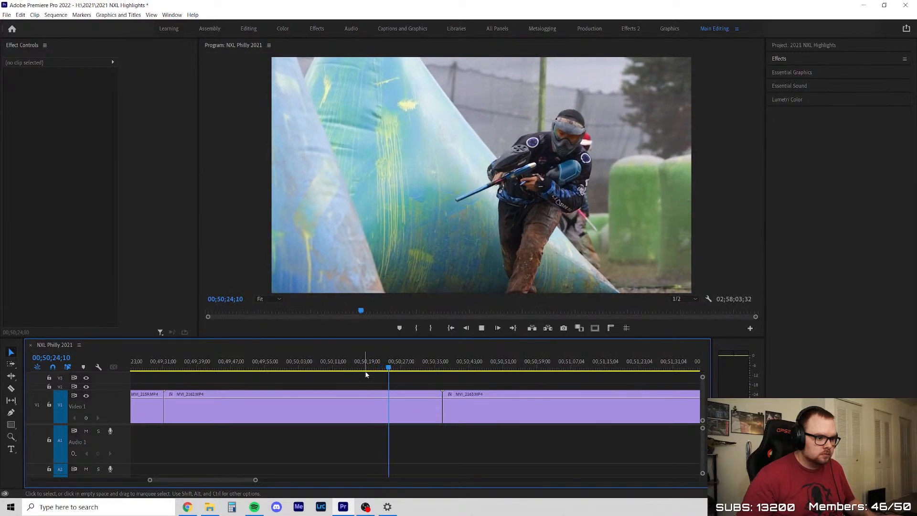
{"action": "left_click", "coordinate": [407, 392]}
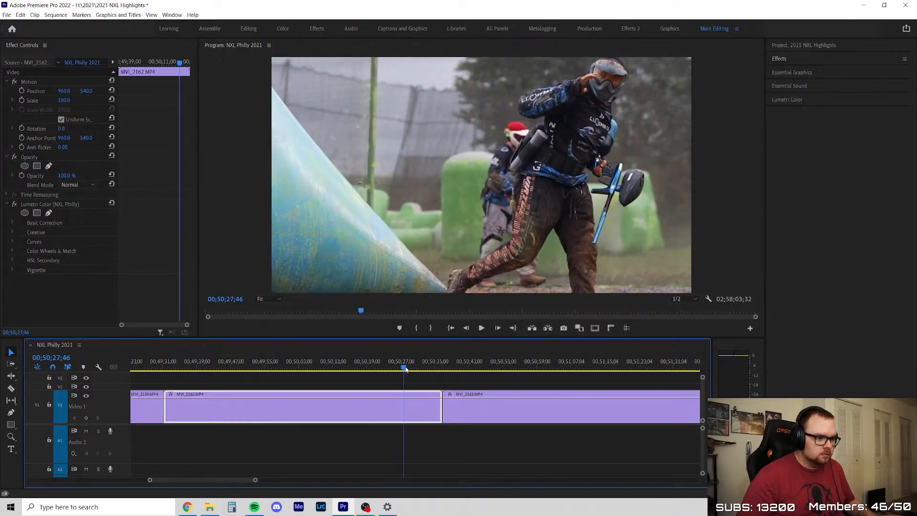
{"action": "key", "text": "space"}
{"action": "key", "text": "Delete"}
{"action": "right_click", "coordinate": [383, 402]}
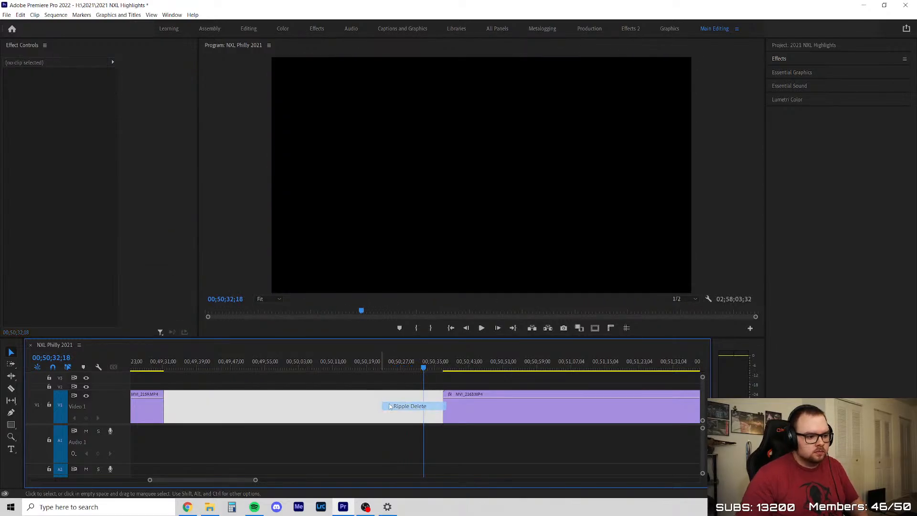
{"action": "left_click", "coordinate": [397, 405]}
Skim the long MVI_2163 clip from its start through 00;51;56 to about 00;55;04
{"action": "left_click", "coordinate": [365, 393]}
{"action": "scroll", "coordinate": [256, 394], "scroll_direction": "down", "scroll_amount": 1}
{"action": "key", "text": "space"}
{"action": "scroll", "coordinate": [254, 393], "scroll_direction": "up", "scroll_amount": 2}
{"action": "left_click_drag", "start_coordinate": [194, 367], "coordinate": [612, 374]}
{"action": "scroll", "coordinate": [395, 424], "scroll_direction": "down", "scroll_amount": 2}
{"action": "scroll", "coordinate": [572, 411], "scroll_direction": "up", "scroll_amount": 1}
{"action": "left_click_drag", "start_coordinate": [348, 369], "coordinate": [533, 376]}
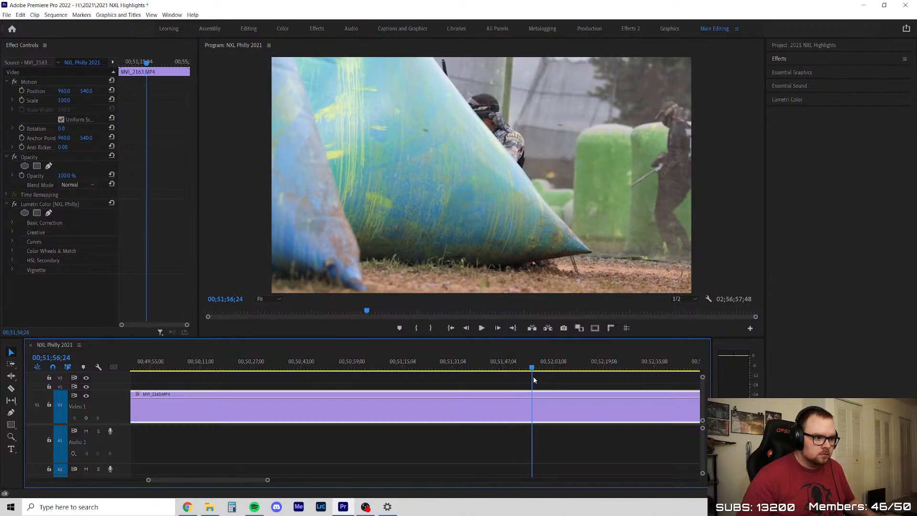
{"action": "scroll", "coordinate": [391, 399], "scroll_direction": "down", "scroll_amount": 3}
{"action": "scroll", "coordinate": [391, 399], "scroll_direction": "up", "scroll_amount": 2}
{"action": "left_click_drag", "start_coordinate": [266, 375], "coordinate": [497, 390]}
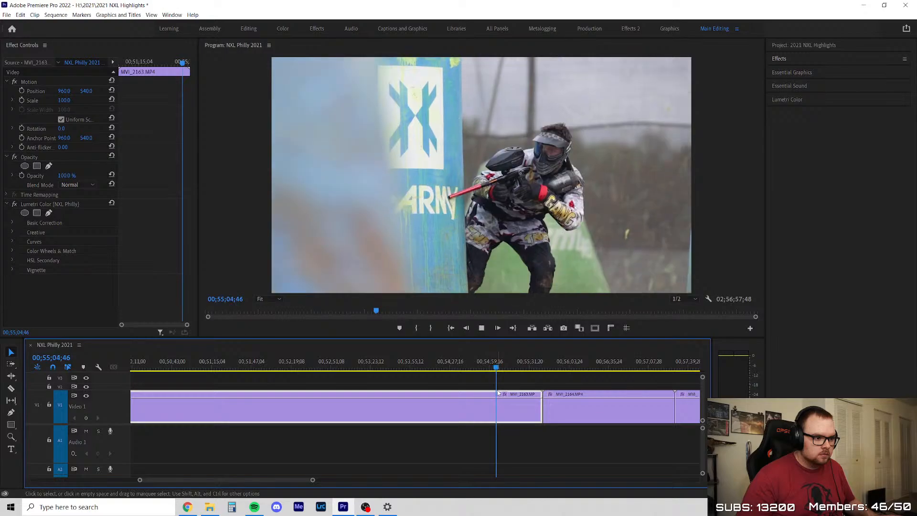
Play the end of MVI_2163 from about 00;55;04, delete the whole clip and close the gap
{"action": "key", "text": "space"}
{"action": "scroll", "coordinate": [532, 399], "scroll_direction": "up", "scroll_amount": 3}
{"action": "left_click", "coordinate": [491, 388]}
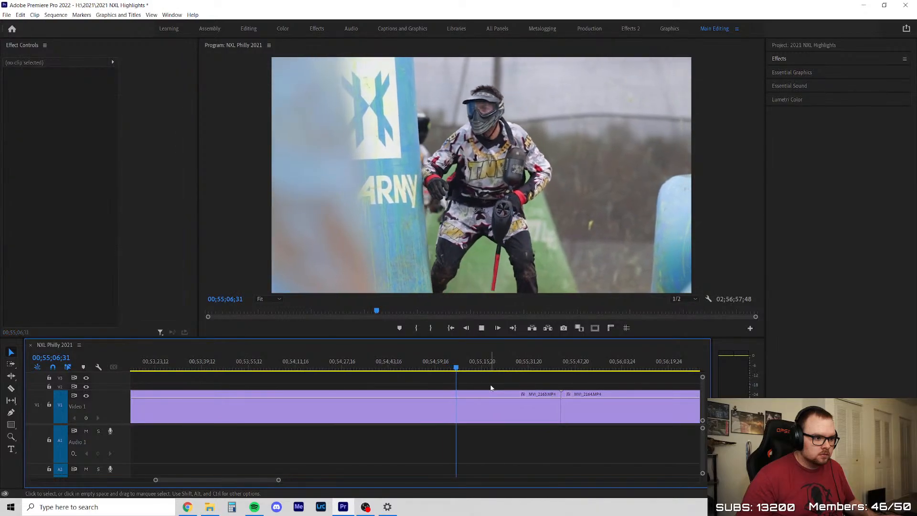
{"action": "scroll", "coordinate": [499, 388], "scroll_direction": "up", "scroll_amount": 2}
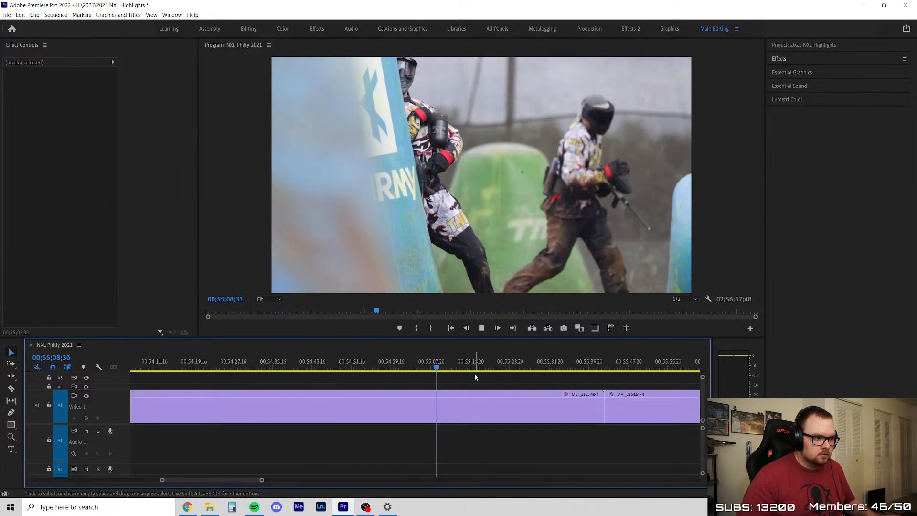
{"action": "left_click", "coordinate": [450, 364]}
{"action": "left_click_drag", "start_coordinate": [471, 365], "coordinate": [407, 397]}
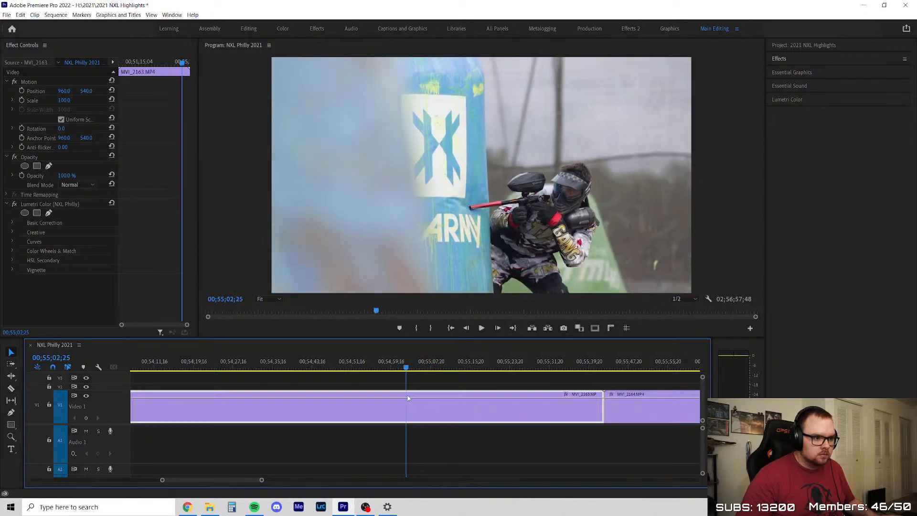
{"action": "key", "text": "Delete"}
{"action": "right_click", "coordinate": [416, 419]}
{"action": "left_click", "coordinate": [440, 422]}
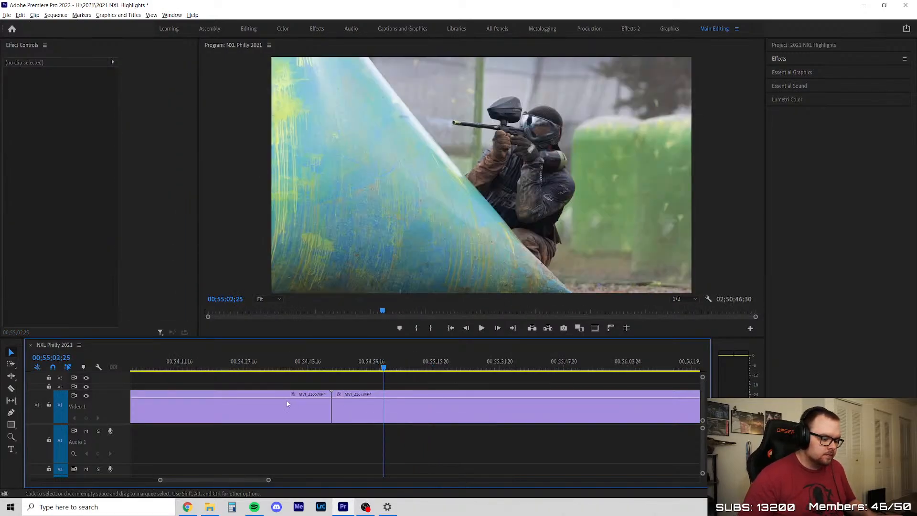
Return to the start of MVI_2164 at 00;49;31 and review its opening slide up to about 00;49;47
{"action": "scroll", "coordinate": [287, 401], "scroll_direction": "down", "scroll_amount": 4}
{"action": "key", "text": "Up"}
{"action": "key", "text": "Up"}
{"action": "key", "text": "Up"}
{"action": "key", "text": "Up"}
{"action": "key", "text": "Up"}
{"action": "key", "text": "space"}
{"action": "scroll", "coordinate": [432, 402], "scroll_direction": "up", "scroll_amount": 4}
{"action": "left_click_drag", "start_coordinate": [303, 369], "coordinate": [355, 386]}
{"action": "left_click", "coordinate": [334, 370]}
{"action": "key", "text": "space"}
{"action": "scroll", "coordinate": [334, 394], "scroll_direction": "down", "scroll_amount": 3}
{"action": "scroll", "coordinate": [340, 402], "scroll_direction": "up", "scroll_amount": 2}
{"action": "left_click", "coordinate": [295, 383]}
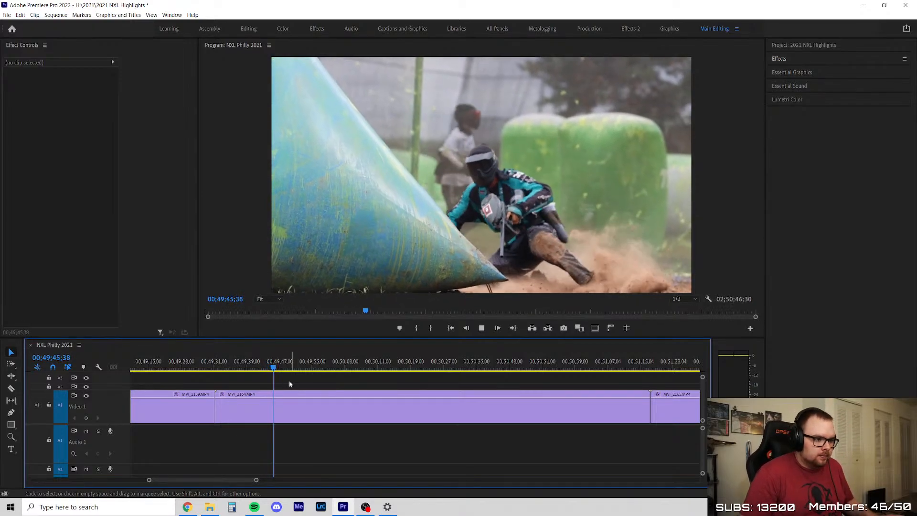
{"action": "scroll", "coordinate": [347, 375], "scroll_direction": "down", "scroll_amount": 3}
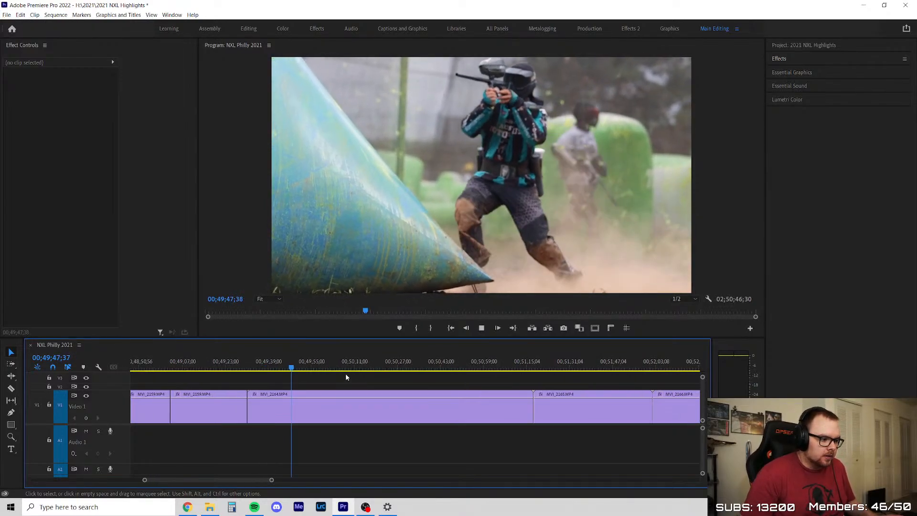
Skim the middle of MVI_2164 through 00;50;31 and play it around 00;50;57
{"action": "left_click_drag", "start_coordinate": [292, 374], "coordinate": [492, 405]}
{"action": "left_click", "coordinate": [408, 368]}
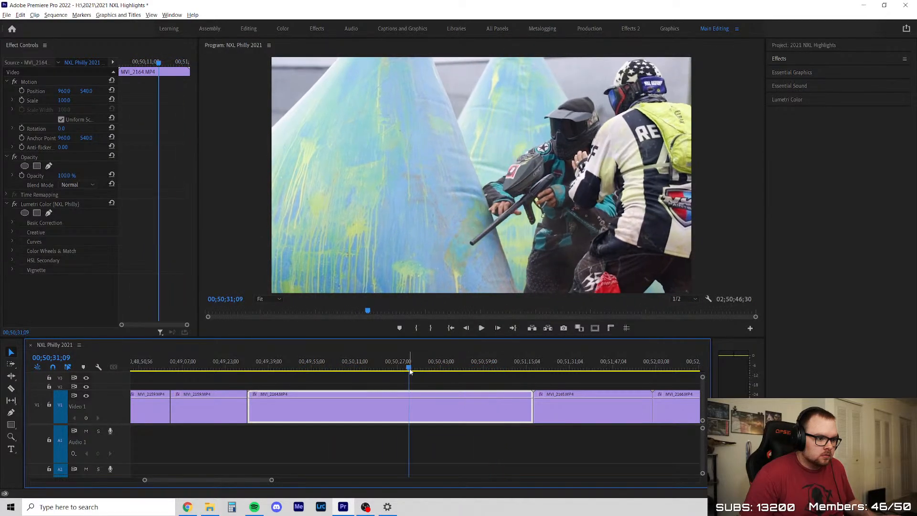
{"action": "scroll", "coordinate": [410, 369], "scroll_direction": "down", "scroll_amount": 4}
{"action": "left_click", "coordinate": [453, 369]}
{"action": "scroll", "coordinate": [406, 395], "scroll_direction": "up", "scroll_amount": 5}
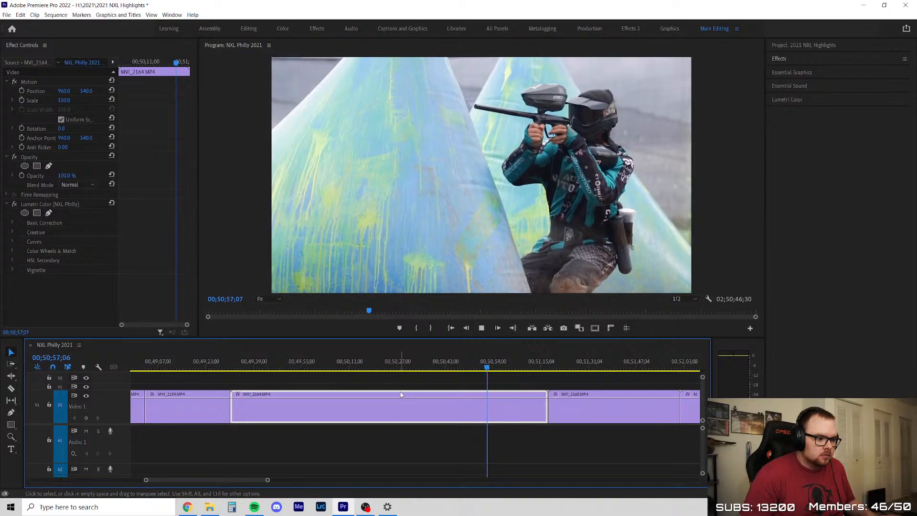
{"action": "left_click", "coordinate": [398, 378]}
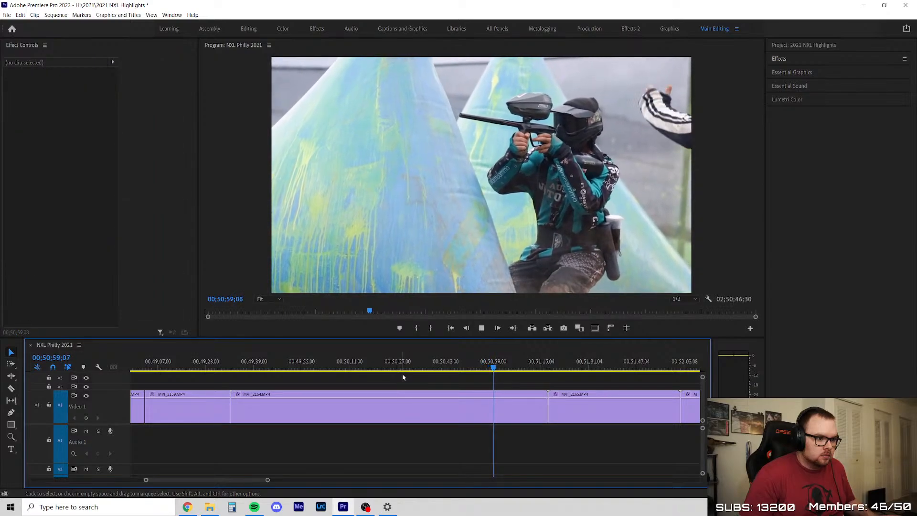
Play MVI_2164 from about 00;50;48 and examine the shot frame by frame between 00;50;52 and 00;50;55
{"action": "left_click_drag", "start_coordinate": [416, 355], "coordinate": [463, 358]}
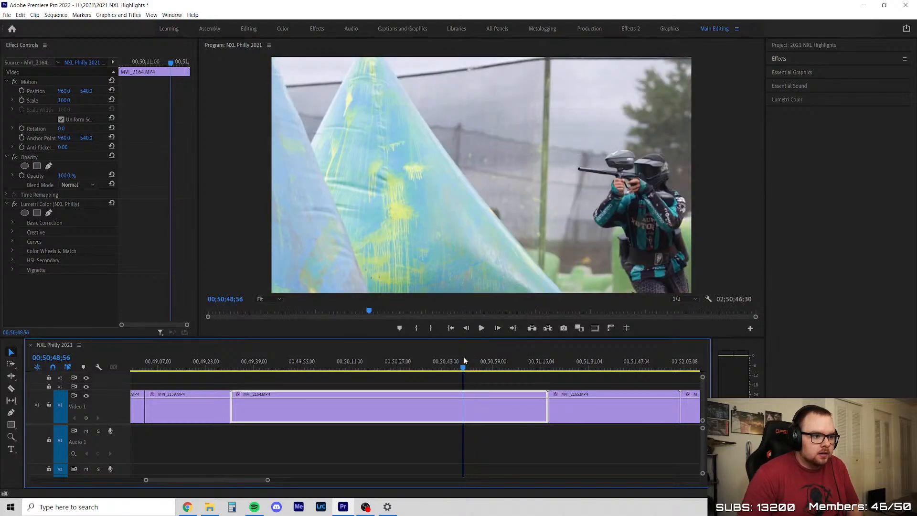
{"action": "key", "text": "space"}
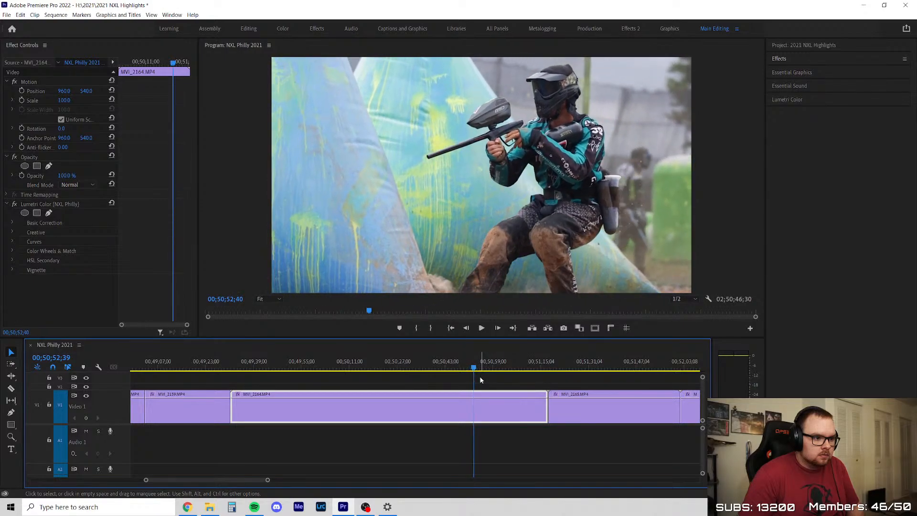
{"action": "key", "text": "Left"}
{"action": "key", "text": "Left"}
{"action": "key", "text": "Left"}
{"action": "key", "text": "Left"}
{"action": "key", "text": "Left"}
{"action": "key", "text": "Left"}
{"action": "key", "text": "Left"}
{"action": "key", "text": "Left"}
{"action": "key", "text": "Left"}
{"action": "key", "text": "Left"}
{"action": "key", "text": "Left"}
{"action": "key", "text": "Left"}
{"action": "key", "text": "Left"}
{"action": "key", "text": "Left"}
{"action": "key", "text": "Left"}
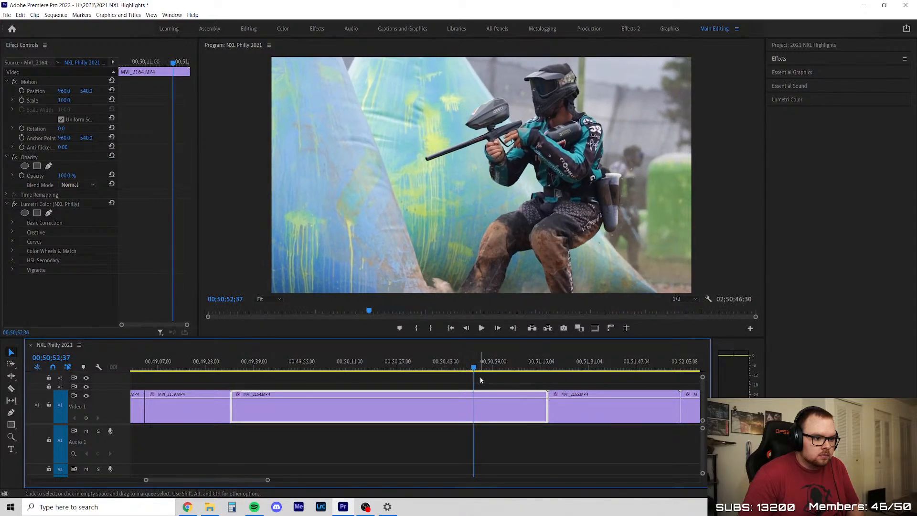
{"action": "key", "text": "Right"}
{"action": "key", "text": "Right"}
{"action": "key", "text": "Right"}
{"action": "key", "text": "Right"}
{"action": "key", "text": "Right"}
{"action": "key", "text": "Right"}
{"action": "key", "text": "Right"}
{"action": "key", "text": "Right"}
{"action": "key", "text": "Right"}
{"action": "key", "text": "Right"}
{"action": "key", "text": "Right"}
{"action": "key", "text": "Right"}
{"action": "key", "text": "Right"}
{"action": "key", "text": "Right"}
{"action": "key", "text": "Right"}
{"action": "key", "text": "Right"}
{"action": "key", "text": "Right"}
{"action": "key", "text": "Right"}
{"action": "key", "text": "Right"}
{"action": "key", "text": "Right"}
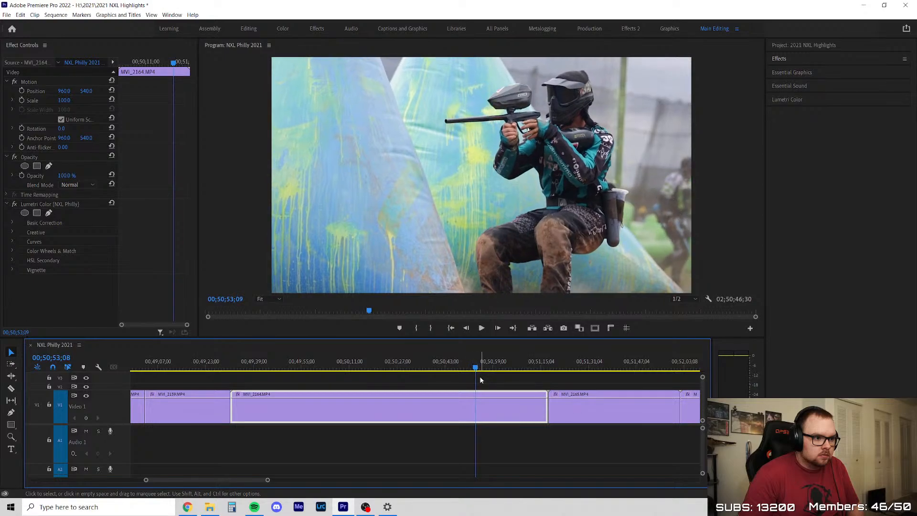
{"action": "key", "text": "Right"}
{"action": "key", "text": "Right"}
{"action": "key", "text": "Right"}
{"action": "key", "text": "Right"}
{"action": "key", "text": "Right"}
{"action": "key", "text": "Right"}
{"action": "key", "text": "Right"}
{"action": "key", "text": "Right"}
{"action": "key", "text": "Right"}
{"action": "key", "text": "Right"}
{"action": "key", "text": "Right"}
{"action": "key", "text": "Right"}
{"action": "key", "text": "Right"}
{"action": "key", "text": "Right"}
{"action": "key", "text": "Right"}
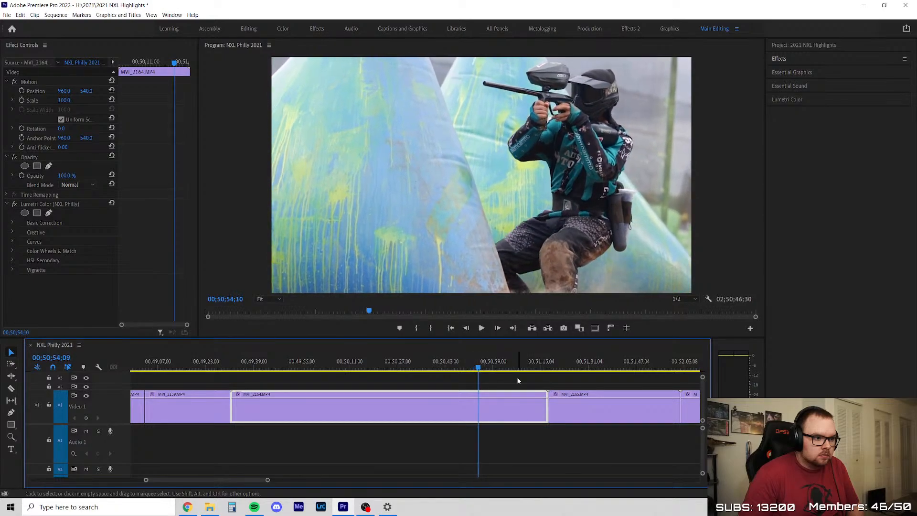
{"action": "key", "text": "Right"}
{"action": "key", "text": "Right"}
{"action": "key", "text": "Right"}
{"action": "key", "text": "Right"}
{"action": "key", "text": "Right"}
{"action": "key", "text": "Right"}
Review the rest of MVI_2164 from about 00;50;55, delete the whole clip and close the gap
{"action": "left_click", "coordinate": [519, 380]}
{"action": "key", "text": "space"}
{"action": "scroll", "coordinate": [539, 388], "scroll_direction": "up", "scroll_amount": 7}
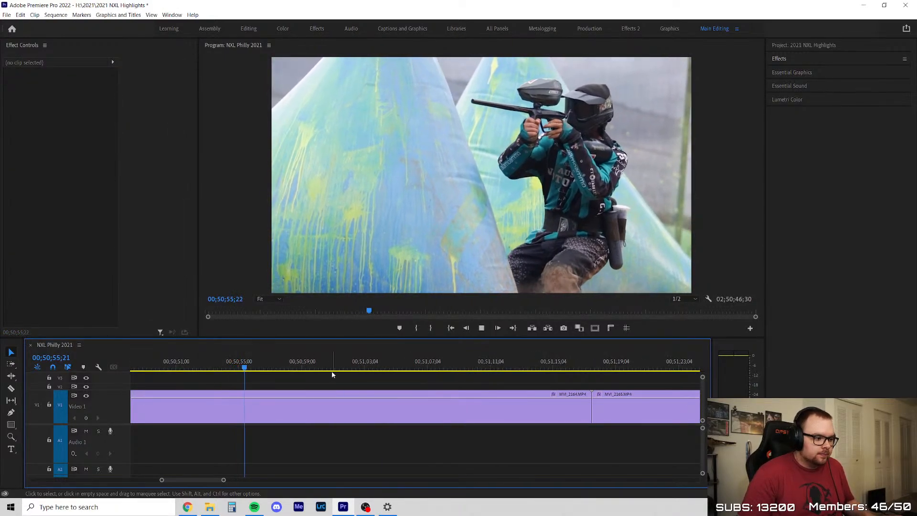
{"action": "scroll", "coordinate": [368, 388], "scroll_direction": "down", "scroll_amount": 2}
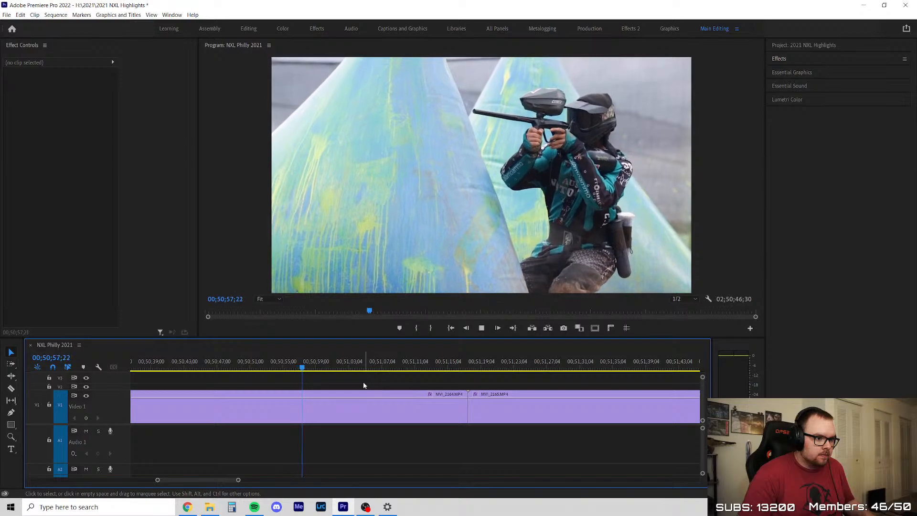
{"action": "left_click_drag", "start_coordinate": [313, 368], "coordinate": [329, 389]}
{"action": "scroll", "coordinate": [474, 428], "scroll_direction": "down", "scroll_amount": 3}
{"action": "left_click", "coordinate": [266, 366]}
{"action": "scroll", "coordinate": [265, 367], "scroll_direction": "up", "scroll_amount": 2}
{"action": "left_click_drag", "start_coordinate": [264, 368], "coordinate": [422, 378]}
{"action": "key", "text": "minus"}
{"action": "key", "text": "Delete"}
{"action": "right_click", "coordinate": [391, 419]}
{"action": "left_click", "coordinate": [395, 422]}
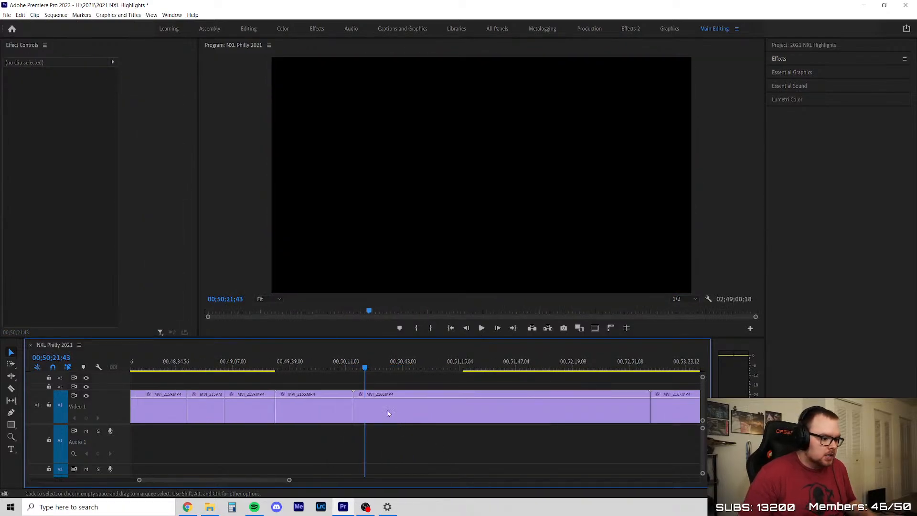
Review MVI_2165 from its start at 00;49;31 to about 00;50;10, delete the whole clip and close the gap
{"action": "key", "text": "Up"}
{"action": "key", "text": "Up"}
{"action": "key", "text": "space"}
{"action": "key", "text": "equal"}
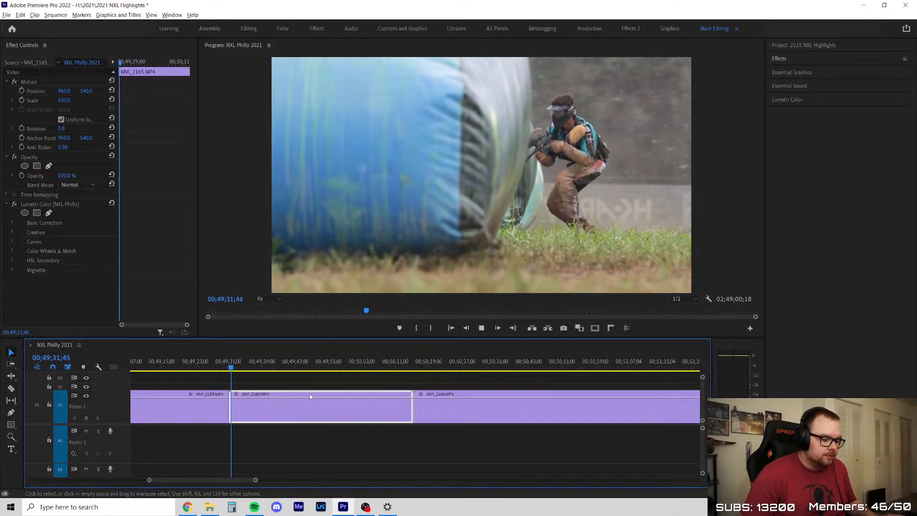
{"action": "left_click_drag", "start_coordinate": [244, 368], "coordinate": [392, 397]}
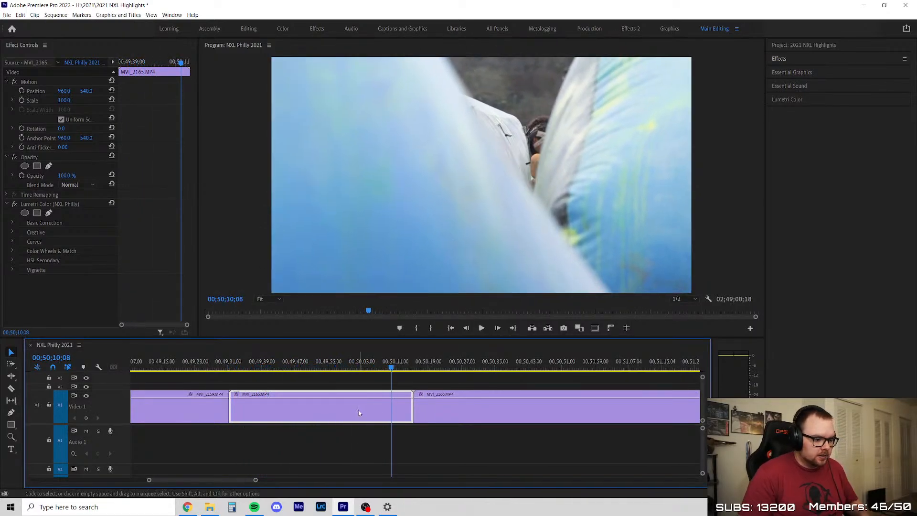
{"action": "key", "text": "Delete"}
{"action": "left_click", "coordinate": [333, 405]}
{"action": "left_click", "coordinate": [347, 388]}
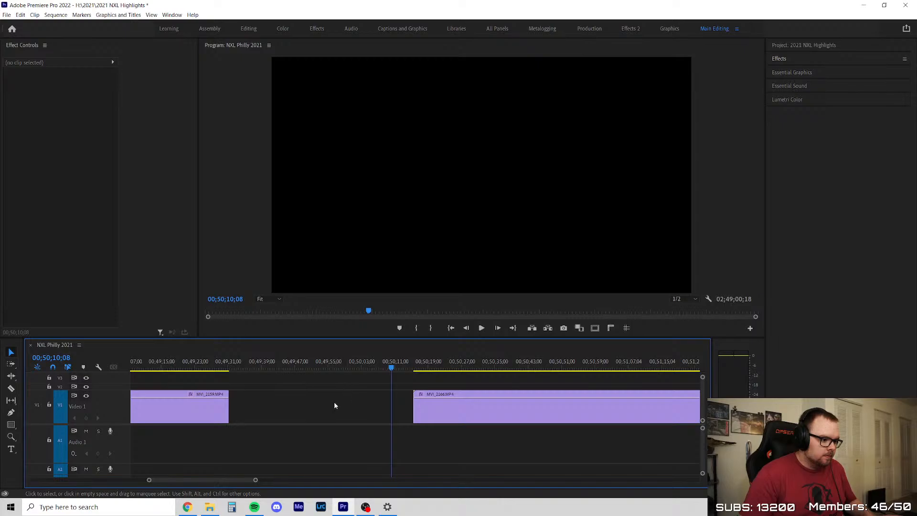
{"action": "left_click", "coordinate": [337, 402]}
{"action": "key", "text": "Delete"}
Review MVI_2166 from its start at 00;49;31, replaying the action between about 00;49;50 and 00;49;54
{"action": "scroll", "coordinate": [250, 413], "scroll_direction": "down", "scroll_amount": 2}
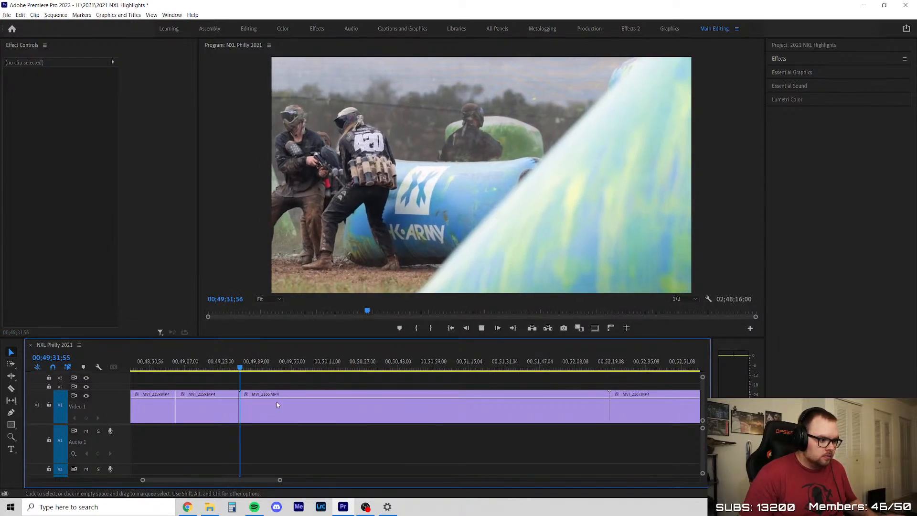
{"action": "left_click_drag", "start_coordinate": [242, 369], "coordinate": [278, 375]}
{"action": "key", "text": "space"}
{"action": "left_click", "coordinate": [316, 382]}
{"action": "scroll", "coordinate": [316, 383], "scroll_direction": "up", "scroll_amount": 1}
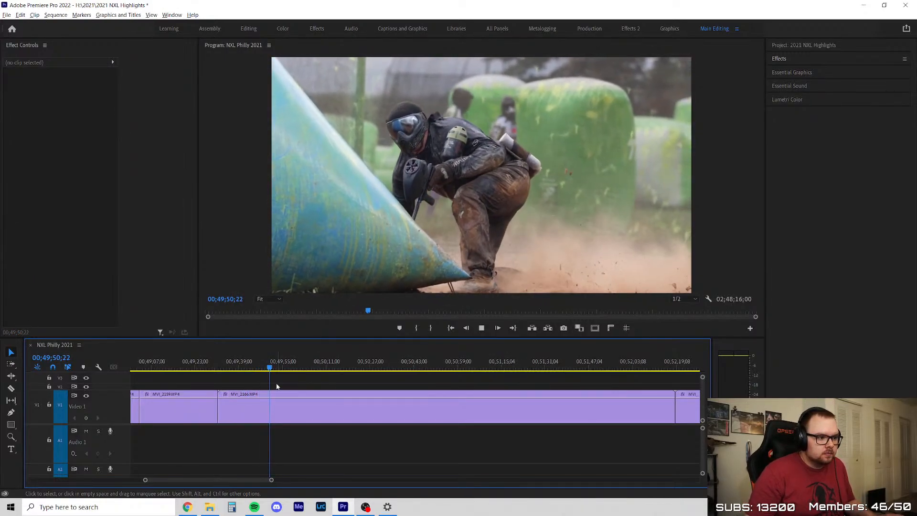
{"action": "scroll", "coordinate": [289, 386], "scroll_direction": "down", "scroll_amount": 2}
{"action": "scroll", "coordinate": [367, 391], "scroll_direction": "up", "scroll_amount": 1}
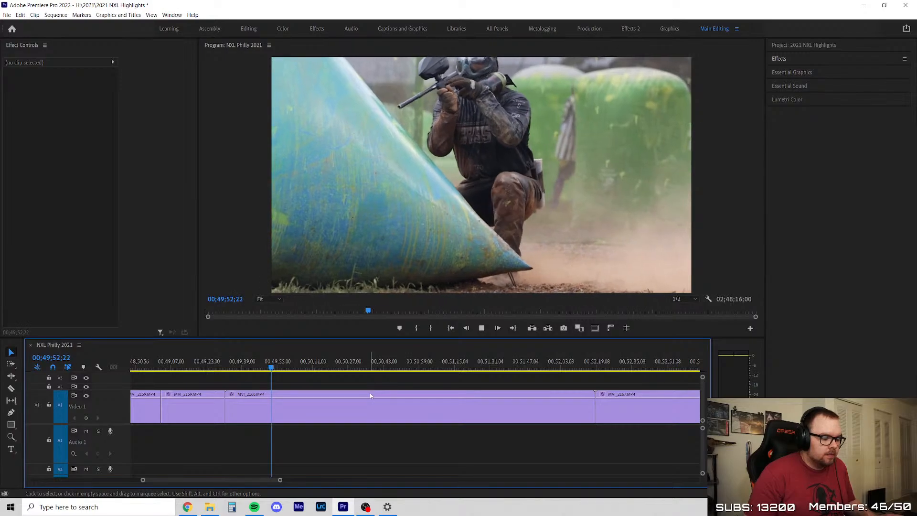
{"action": "mouse_move", "coordinate": [275, 368]}
{"action": "left_mouse_down"}
{"action": "mouse_move", "coordinate": [285, 372]}
{"action": "mouse_move", "coordinate": [268, 371]}
{"action": "left_mouse_up"}
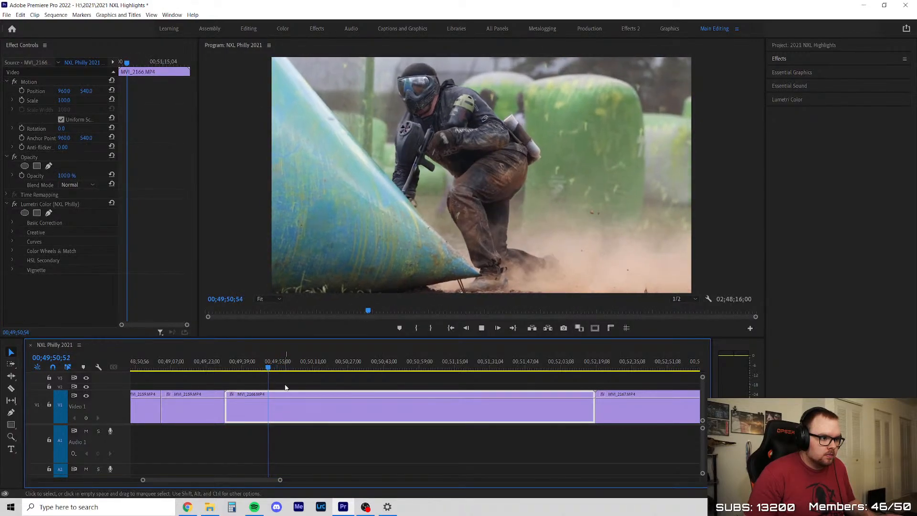
{"action": "scroll", "coordinate": [307, 384], "scroll_direction": "up", "scroll_amount": 1}
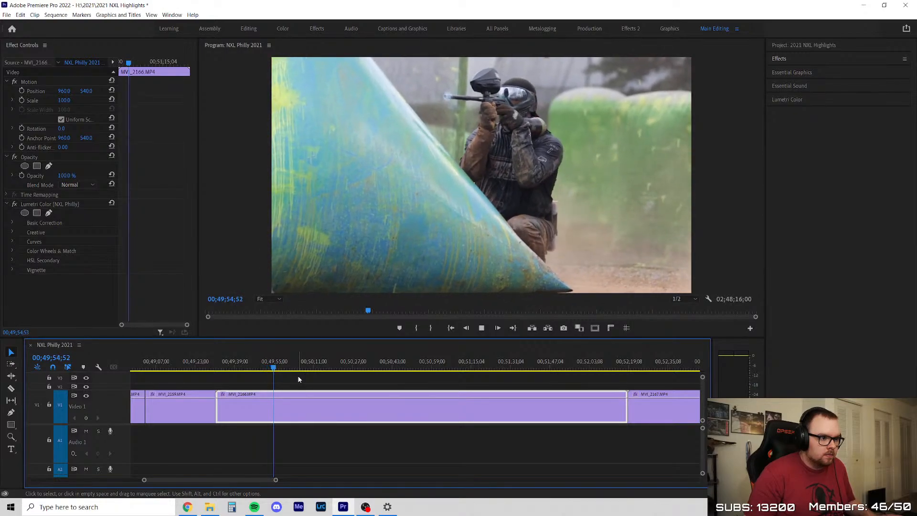
Skim the rest of MVI_2166 up to 00;52;19, delete the whole clip and close the gap
{"action": "left_click_drag", "start_coordinate": [276, 369], "coordinate": [632, 404]}
{"action": "left_click", "coordinate": [542, 410]}
{"action": "key", "text": "Delete"}
{"action": "right_click", "coordinate": [541, 410]}
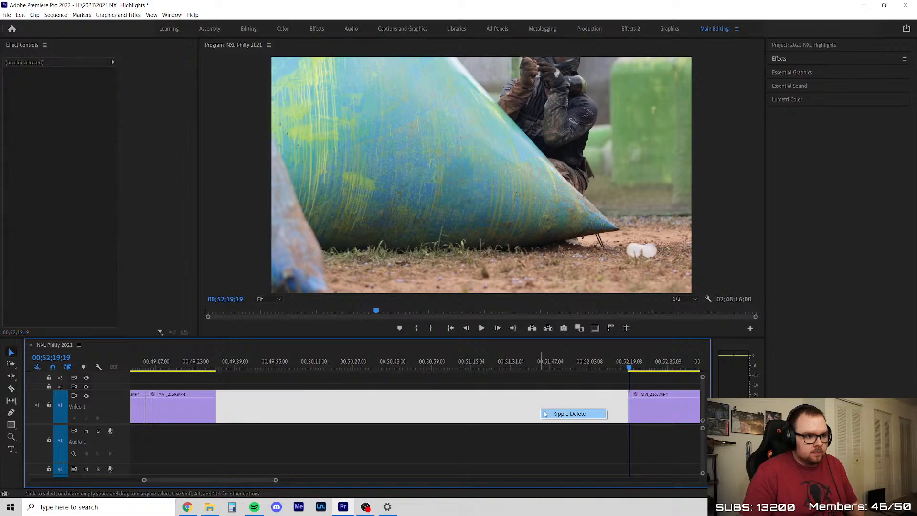
{"action": "left_click", "coordinate": [544, 413]}
Skim MVI_2167 from its start to about 00;54;08, delete the whole clip and close the gap
{"action": "mouse_move", "coordinate": [216, 375]}
{"action": "left_mouse_down"}
{"action": "mouse_move", "coordinate": [348, 377]}
{"action": "mouse_move", "coordinate": [260, 386]}
{"action": "mouse_move", "coordinate": [271, 387]}
{"action": "mouse_move", "coordinate": [359, 377]}
{"action": "mouse_move", "coordinate": [557, 380]}
{"action": "left_mouse_up"}
{"action": "scroll", "coordinate": [419, 402], "scroll_direction": "down", "scroll_amount": 2}
{"action": "scroll", "coordinate": [420, 402], "scroll_direction": "up", "scroll_amount": 1}
{"action": "scroll", "coordinate": [531, 400], "scroll_direction": "down", "scroll_amount": 5}
{"action": "left_click_drag", "start_coordinate": [284, 367], "coordinate": [467, 398]}
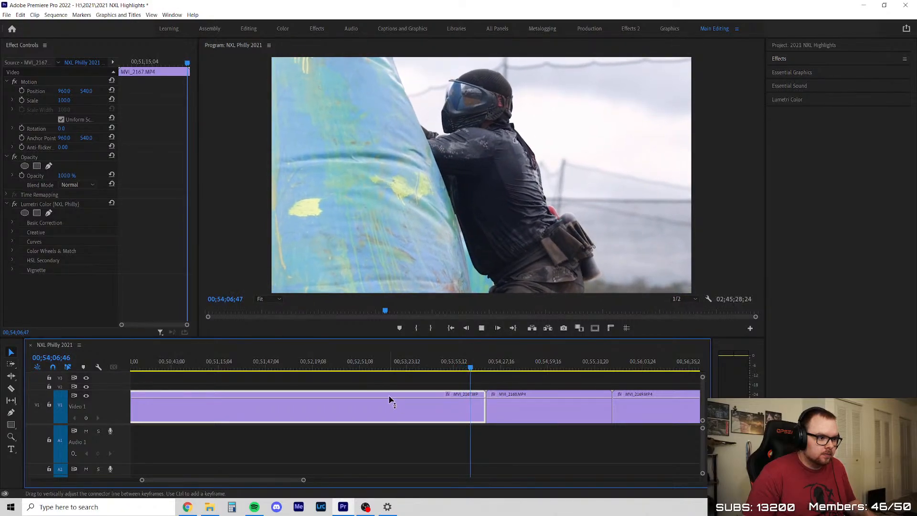
{"action": "scroll", "coordinate": [477, 419], "scroll_direction": "up", "scroll_amount": 2}
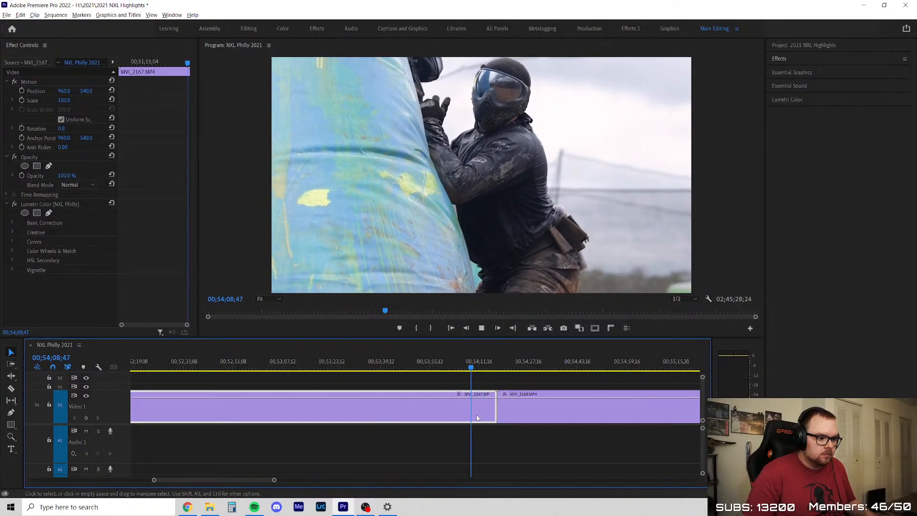
{"action": "key", "text": "Delete"}
{"action": "right_click", "coordinate": [421, 414]}
{"action": "left_click", "coordinate": [430, 418]}
Review MVI_2168 from its start at 00;49;31 to about 00;49;56
{"action": "key", "text": "Up"}
{"action": "key", "text": "Up"}
{"action": "key", "text": "Up"}
{"action": "key", "text": "space"}
{"action": "scroll", "coordinate": [389, 399], "scroll_direction": "down", "scroll_amount": 3}
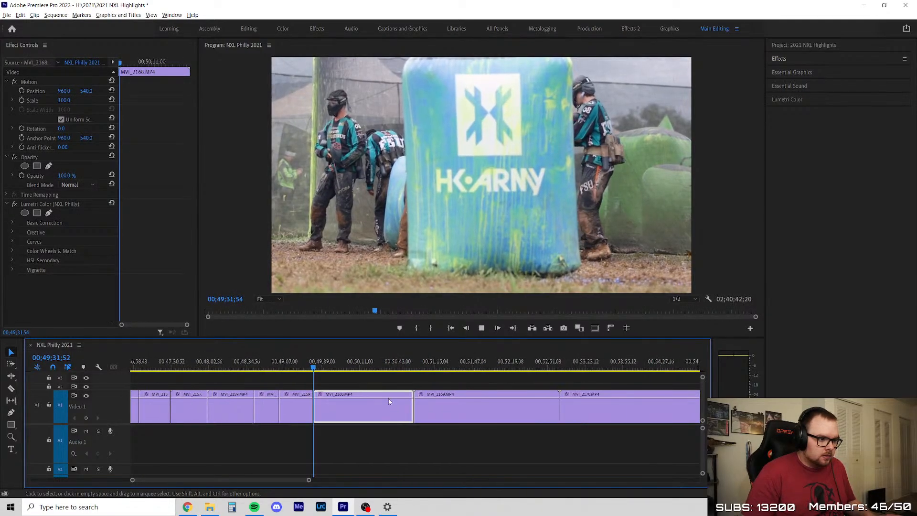
{"action": "left_click", "coordinate": [280, 367]}
{"action": "left_click_drag", "start_coordinate": [290, 367], "coordinate": [311, 374]}
{"action": "key", "text": "equal"}
{"action": "key", "text": "space"}
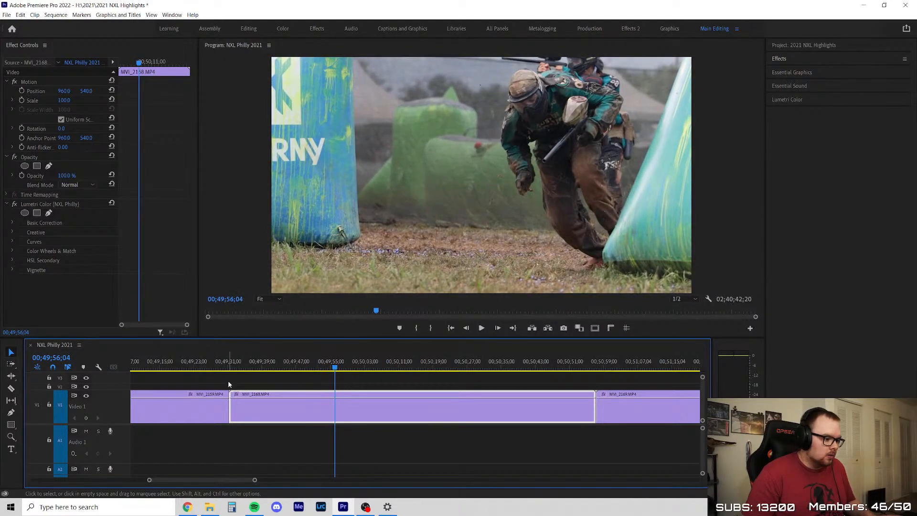
Trim the start of MVI_2168 to about 00;49;46, close the gap and play the new opening
{"action": "left_click_drag", "start_coordinate": [232, 404], "coordinate": [297, 409]}
{"action": "left_click", "coordinate": [274, 405]}
{"action": "key", "text": "Delete"}
{"action": "left_click", "coordinate": [259, 368]}
{"action": "key", "text": "space"}
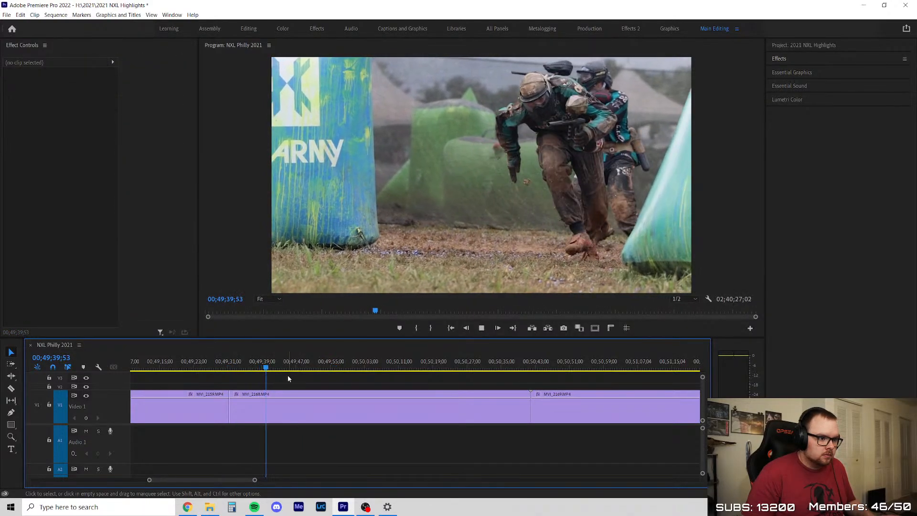
Replay the trimmed MVI_2168 from about 00;49;39 and watch the run and dive past 00;49;44
{"action": "key", "text": "d"}
{"action": "key", "text": "space"}
{"action": "key", "text": "Left"}
{"action": "key", "text": "Left"}
{"action": "key", "text": "Left"}
{"action": "key", "text": "Left"}
{"action": "key", "text": "Left"}
{"action": "key", "text": "Left"}
{"action": "key", "text": "Left"}
{"action": "key", "text": "Left"}
{"action": "key", "text": "Left"}
{"action": "key", "text": "Left"}
{"action": "key", "text": "Left"}
{"action": "key", "text": "Left"}
{"action": "key", "text": "Left"}
{"action": "key", "text": "Left"}
{"action": "key", "text": "Left"}
{"action": "key", "text": "Left"}
{"action": "key", "text": "space"}
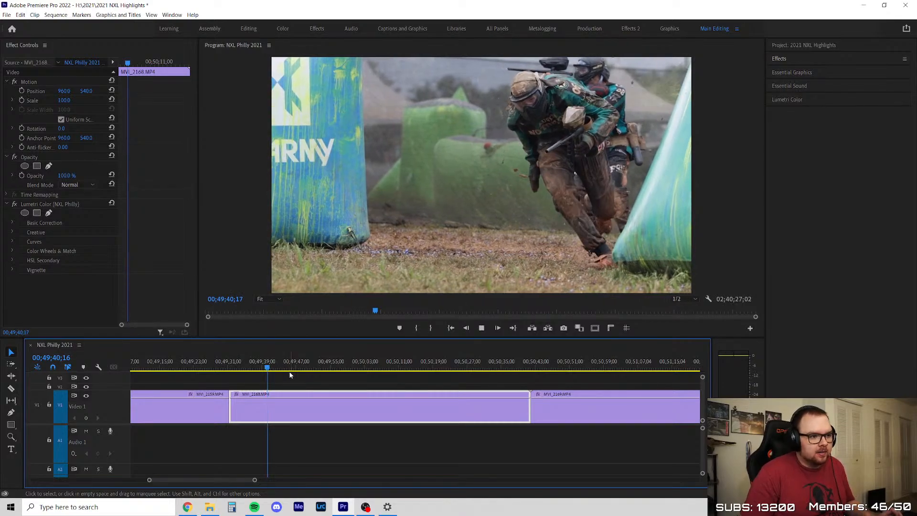
{"action": "scroll", "coordinate": [244, 436], "scroll_direction": "down", "scroll_amount": 4}
{"action": "scroll", "coordinate": [305, 424], "scroll_direction": "up", "scroll_amount": 3}
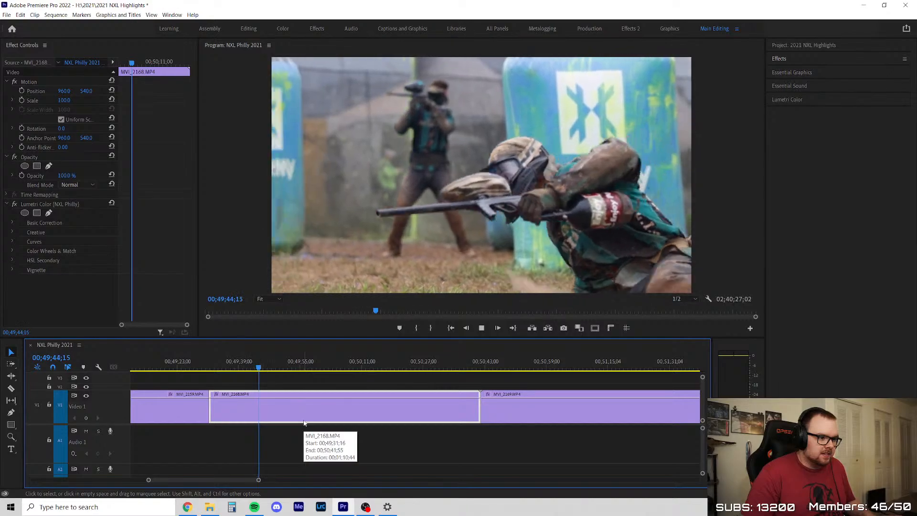
{"action": "scroll", "coordinate": [303, 422], "scroll_direction": "up", "scroll_amount": 3}
{"action": "key", "text": "space"}
Skim ahead in MVI_2168 and split it at about 00;49;57 and 00;50;24
{"action": "left_click_drag", "start_coordinate": [262, 369], "coordinate": [505, 406]}
{"action": "left_click", "coordinate": [312, 400]}
{"action": "key", "text": "v"}
{"action": "key", "text": "c"}
{"action": "left_click", "coordinate": [509, 410]}
{"action": "key", "text": "v"}
Delete the middle section of MVI_2168 between the two cuts and close the gap
{"action": "key", "text": "Delete"}
{"action": "right_click", "coordinate": [436, 405]}
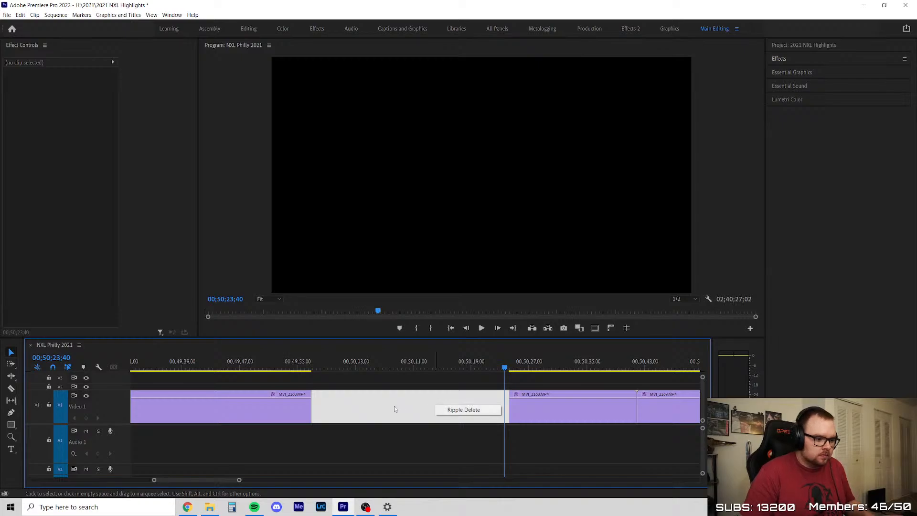
{"action": "left_click", "coordinate": [394, 406]}
{"action": "left_click", "coordinate": [426, 407]}
{"action": "key", "text": "space"}
{"action": "key", "text": "minus"}
{"action": "key", "text": "minus"}
{"action": "right_click", "coordinate": [353, 394]}
{"action": "left_click", "coordinate": [367, 399]}
Skim MVI_2169 to about 00;52;15, delete the whole clip and close the gap
{"action": "left_click_drag", "start_coordinate": [318, 365], "coordinate": [430, 376]}
{"action": "scroll", "coordinate": [361, 402], "scroll_direction": "down", "scroll_amount": 3}
{"action": "scroll", "coordinate": [360, 402], "scroll_direction": "up", "scroll_amount": 3}
{"action": "left_click_drag", "start_coordinate": [166, 364], "coordinate": [637, 369]}
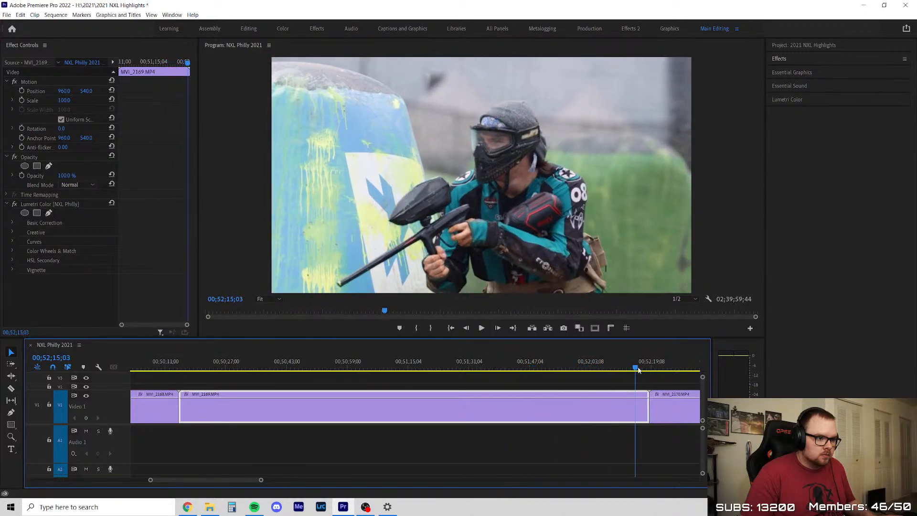
{"action": "key", "text": "Delete"}
{"action": "right_click", "coordinate": [482, 407]}
{"action": "left_click", "coordinate": [507, 410]}
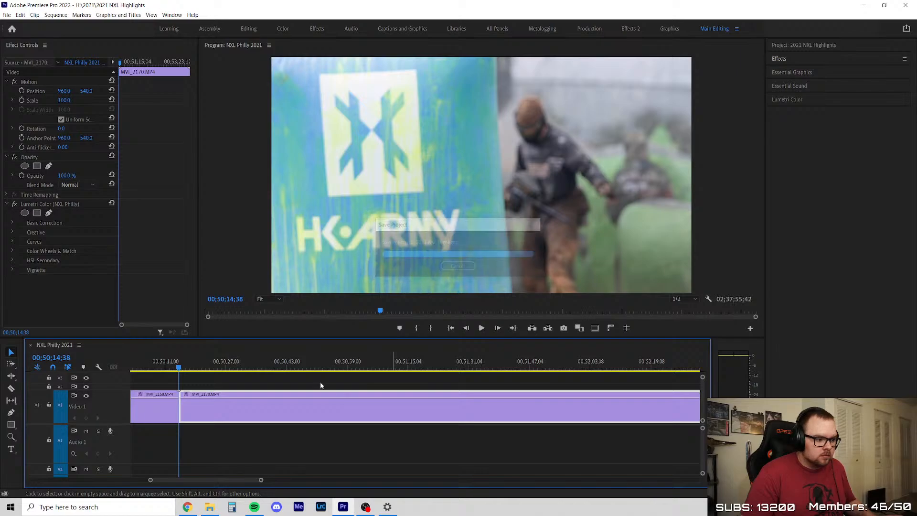
Trim the start of MVI_2170 to about 00;50;21, close the gap and play the clip
{"action": "scroll", "coordinate": [220, 387], "scroll_direction": "down", "scroll_amount": 6}
{"action": "mouse_move", "coordinate": [199, 368]}
{"action": "left_mouse_down"}
{"action": "mouse_move", "coordinate": [225, 368]}
{"action": "mouse_move", "coordinate": [211, 368]}
{"action": "left_mouse_up"}
{"action": "scroll", "coordinate": [211, 388], "scroll_direction": "up", "scroll_amount": 3}
{"action": "left_click_drag", "start_coordinate": [167, 410], "coordinate": [200, 410]}
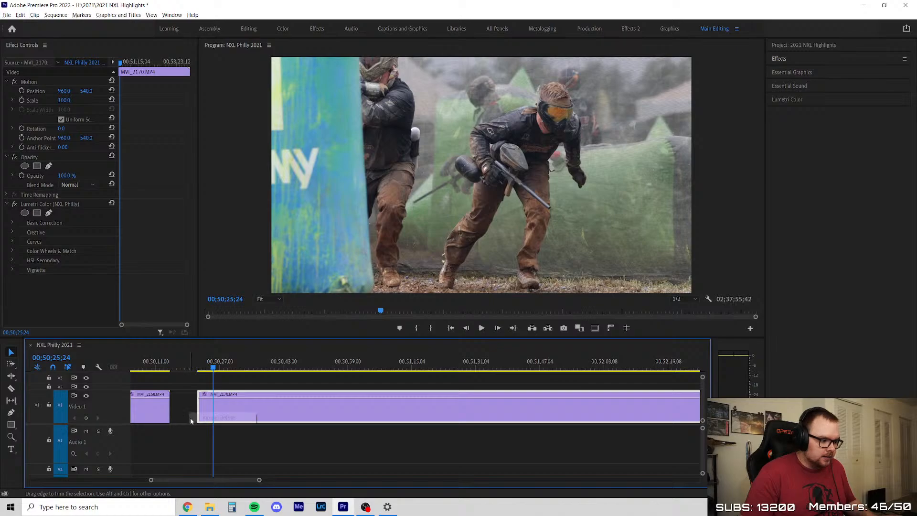
{"action": "left_click", "coordinate": [190, 417]}
{"action": "key", "text": "space"}
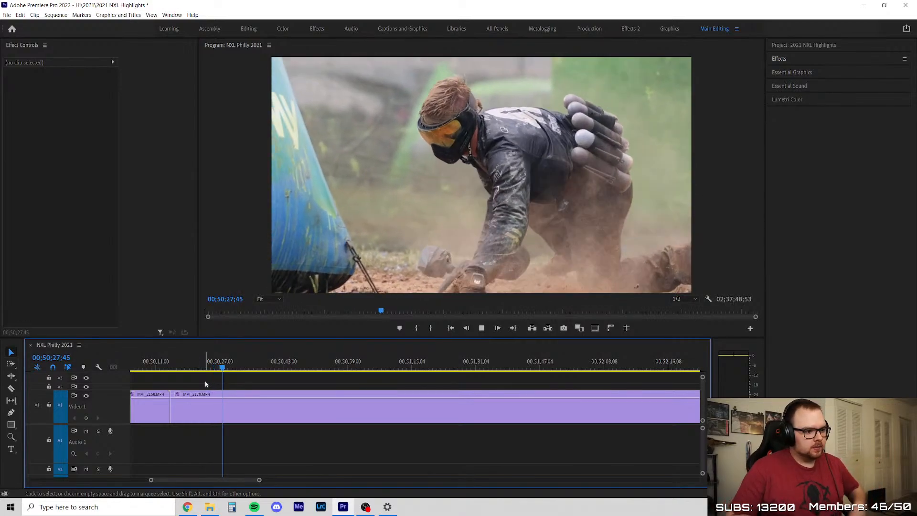
Split MVI_2170 at about 00;50;36 and skim its remainder to about 00;52;28
{"action": "scroll", "coordinate": [221, 395], "scroll_direction": "up", "scroll_amount": 2}
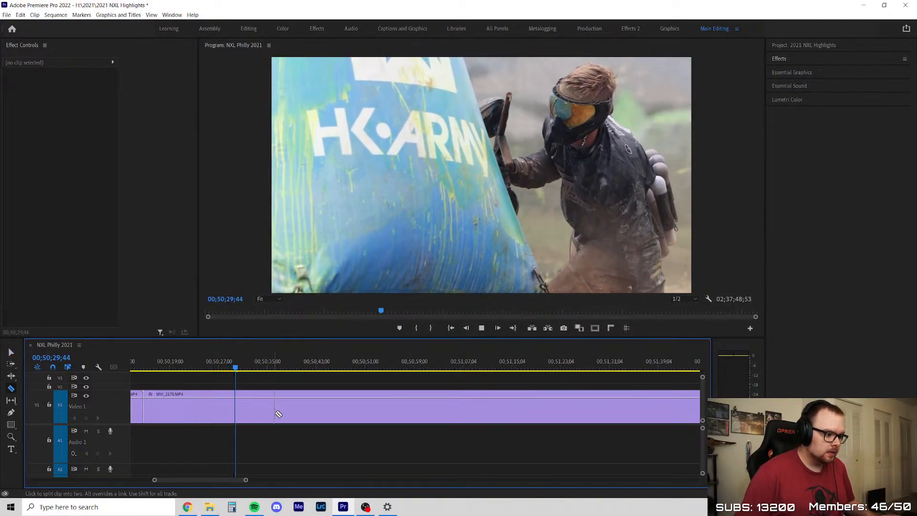
{"action": "left_click", "coordinate": [273, 415]}
{"action": "key", "text": "v"}
{"action": "scroll", "coordinate": [239, 402], "scroll_direction": "down", "scroll_amount": 4}
{"action": "left_click", "coordinate": [252, 370]}
{"action": "left_click_drag", "start_coordinate": [253, 377], "coordinate": [375, 395]}
{"action": "scroll", "coordinate": [427, 407], "scroll_direction": "down", "scroll_amount": 2}
{"action": "left_click", "coordinate": [291, 368]}
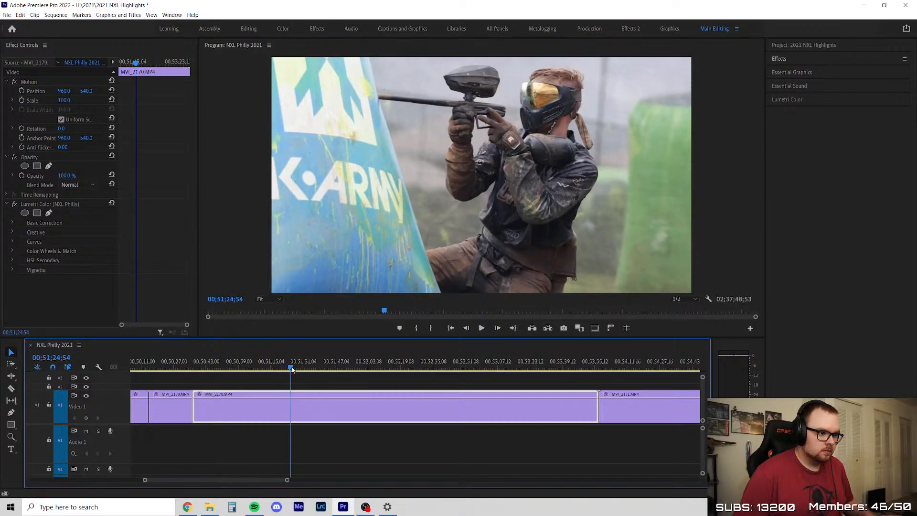
{"action": "left_click_drag", "start_coordinate": [320, 379], "coordinate": [420, 400]}
Split MVI_2170 at about 00;52;28, delete the section before that cut back to 00;50;36 and close the gap
{"action": "key", "text": "c"}
{"action": "left_click", "coordinate": [421, 401]}
{"action": "key", "text": "v"}
{"action": "key", "text": "Delete"}
{"action": "right_click", "coordinate": [364, 410]}
{"action": "left_click", "coordinate": [375, 414]}
Skim the last part of MVI_2170, split it at about 00;51;17, delete the end and close the gap
{"action": "left_click_drag", "start_coordinate": [194, 368], "coordinate": [369, 376]}
{"action": "key", "text": "c"}
{"action": "left_click", "coordinate": [281, 401]}
{"action": "key", "text": "v"}
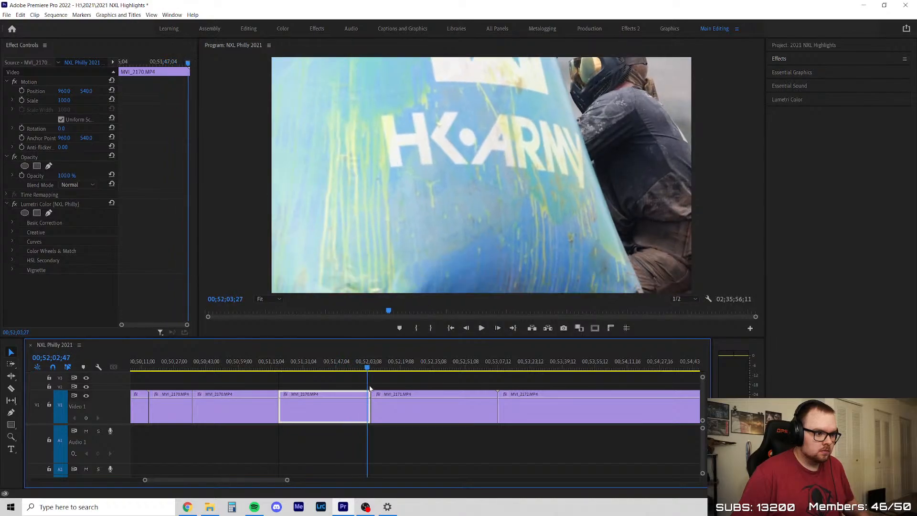
{"action": "key", "text": "Delete"}
{"action": "right_click", "coordinate": [328, 410]}
{"action": "left_click", "coordinate": [333, 414]}
Trim the start of MVI_2171 to about 00;51;20 and close the gap
{"action": "scroll", "coordinate": [323, 394], "scroll_direction": "up", "scroll_amount": 3}
{"action": "left_click_drag", "start_coordinate": [214, 367], "coordinate": [239, 366]}
{"action": "scroll", "coordinate": [233, 367], "scroll_direction": "up", "scroll_amount": 2}
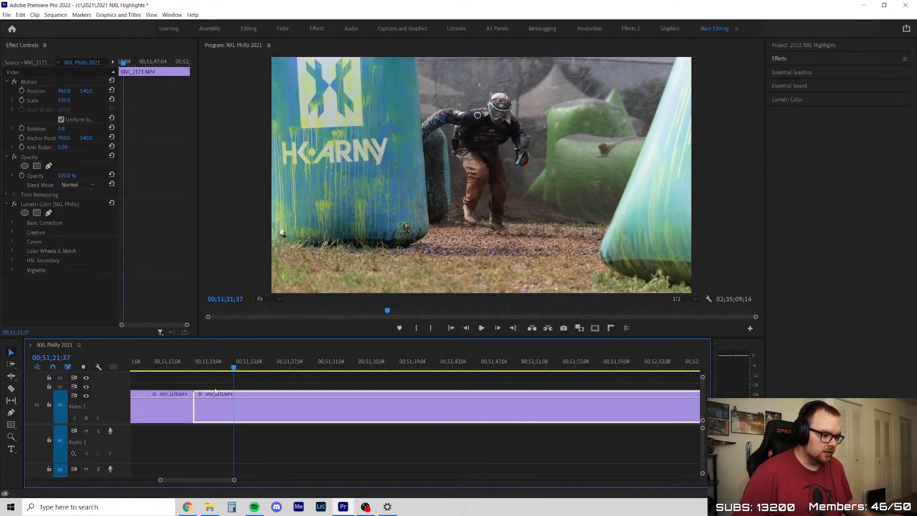
{"action": "left_click_drag", "start_coordinate": [198, 409], "coordinate": [228, 410]}
{"action": "left_click", "coordinate": [209, 406]}
{"action": "key", "text": "Delete"}
{"action": "key", "text": "Up"}
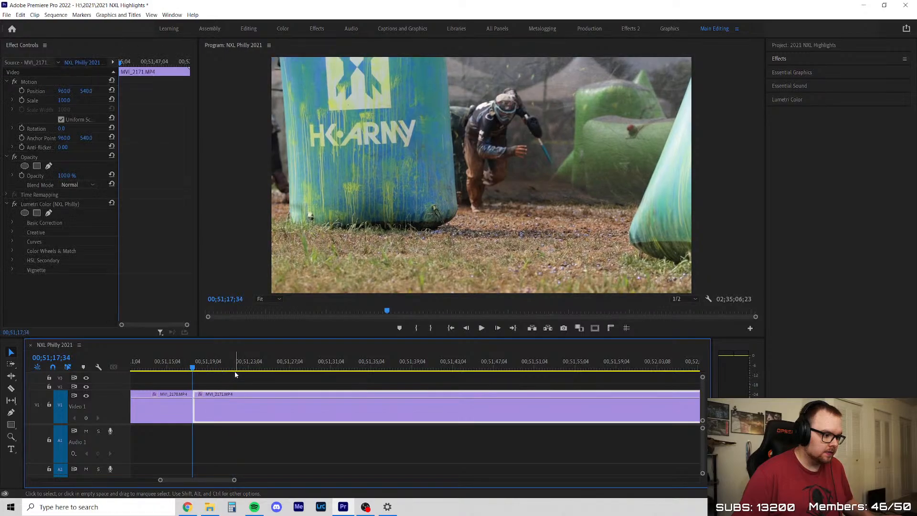
Play MVI_2171 from its start at 00;51;17 through the dive at about 00;51;28
{"action": "key", "text": "space"}
{"action": "left_click_drag", "start_coordinate": [206, 368], "coordinate": [222, 370]}
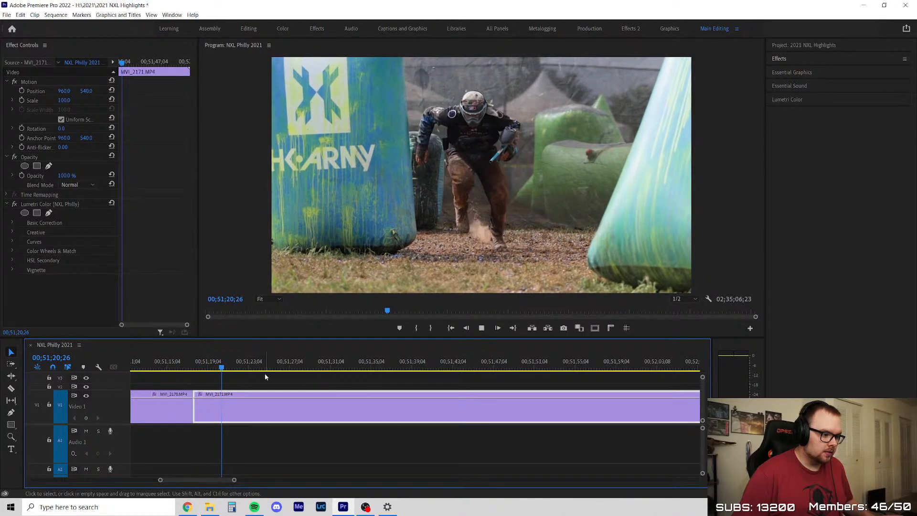
{"action": "key", "text": "space"}
{"action": "scroll", "coordinate": [266, 377], "scroll_direction": "down", "scroll_amount": 2}
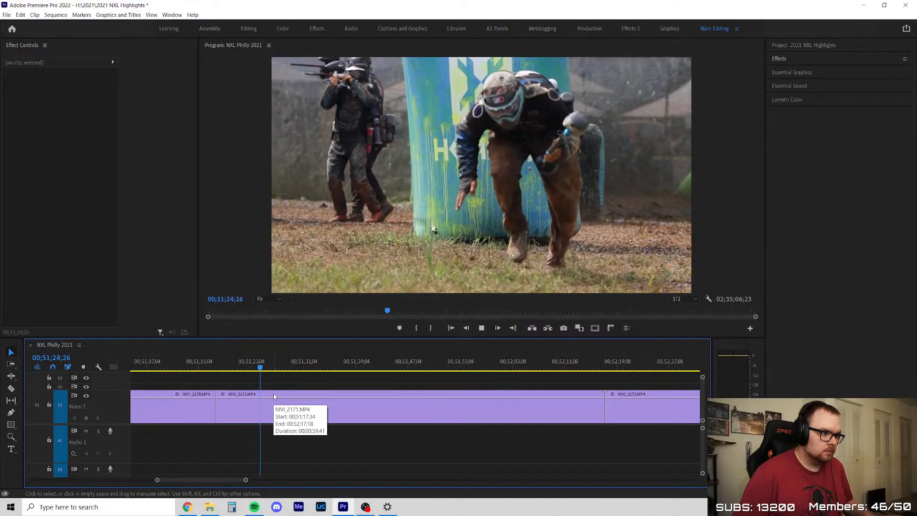
{"action": "scroll", "coordinate": [274, 397], "scroll_direction": "up", "scroll_amount": 1}
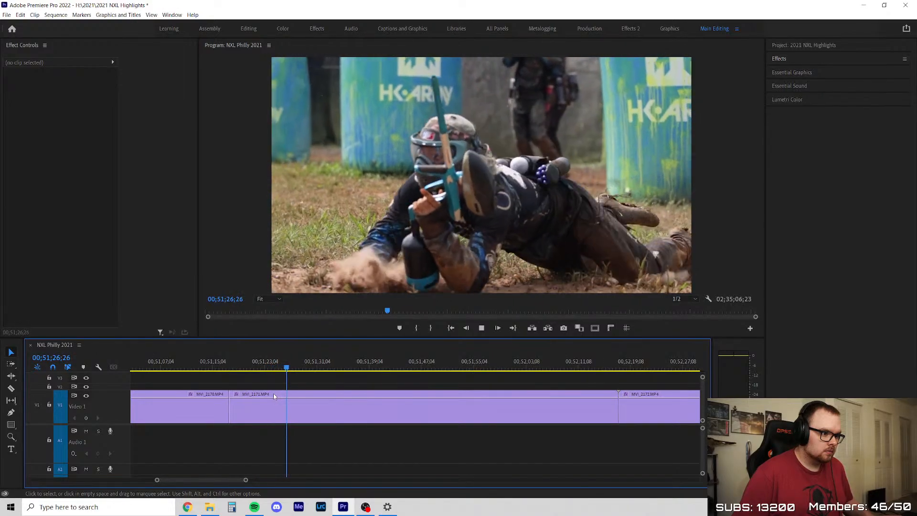
{"action": "scroll", "coordinate": [274, 397], "scroll_direction": "down", "scroll_amount": 3}
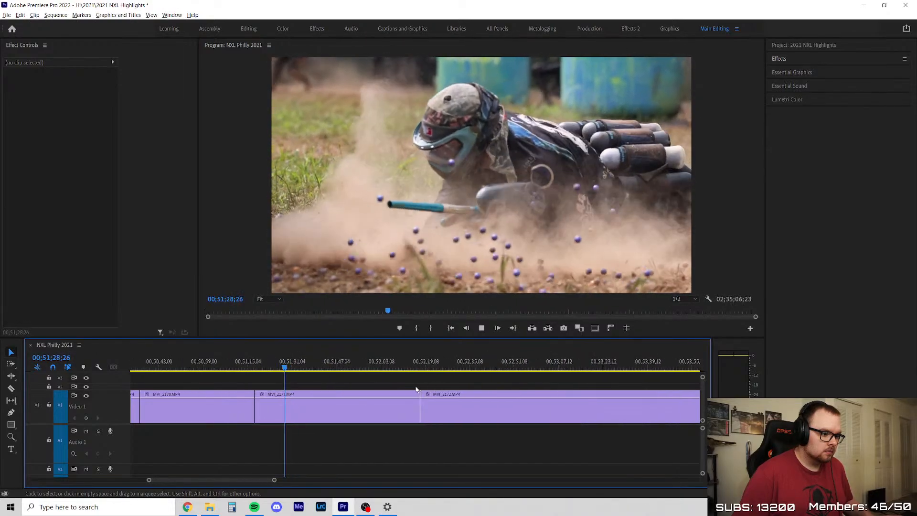
{"action": "scroll", "coordinate": [290, 393], "scroll_direction": "up", "scroll_amount": 3}
Try to split MVI_2171 at about 00;51;32
{"action": "left_click_drag", "start_coordinate": [287, 369], "coordinate": [314, 370]}
{"action": "key", "text": "c"}
{"action": "left_click", "coordinate": [306, 396]}
{"action": "key", "text": "v"}
{"action": "key", "text": "ctrl+z"}
Split MVI_2171 at 00;51;33;47 and clear the sequence's In and Out points
{"action": "key", "text": "x"}
{"action": "key", "text": "c"}
{"action": "left_click", "coordinate": [314, 394]}
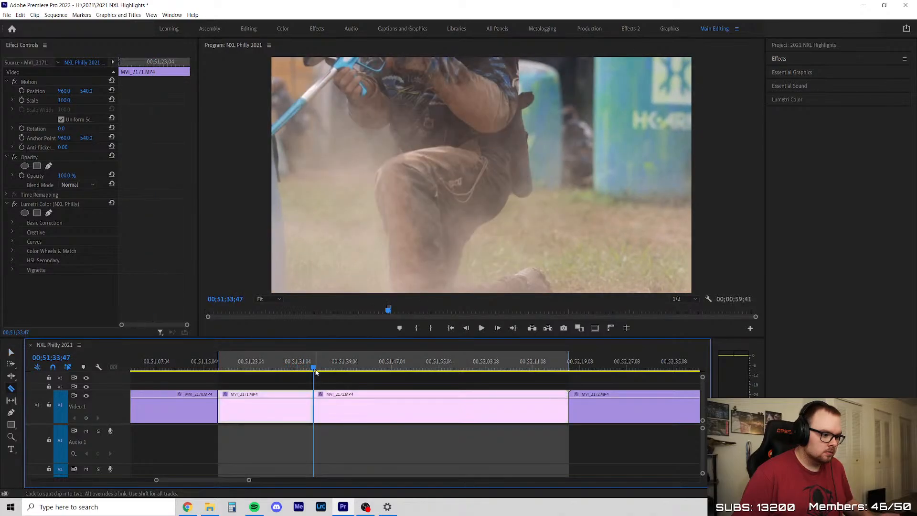
{"action": "key", "text": "v"}
{"action": "right_click", "coordinate": [315, 363]}
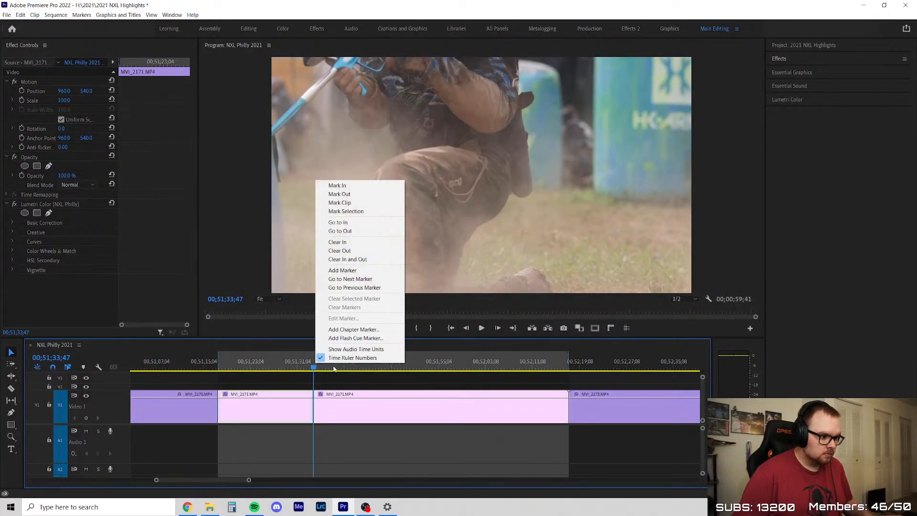
{"action": "left_click", "coordinate": [344, 260]}
Skim the remainder of MVI_2171 after the cut, delete it and close the gap
{"action": "left_click_drag", "start_coordinate": [313, 368], "coordinate": [556, 388]}
{"action": "key", "text": "Delete"}
{"action": "right_click", "coordinate": [474, 403]}
{"action": "left_click", "coordinate": [499, 409]}
Review the opening of MVI_2172 from 00;51;33 and split the clip at about 00;52;00
{"action": "scroll", "coordinate": [387, 406], "scroll_direction": "down", "scroll_amount": 4}
{"action": "scroll", "coordinate": [387, 406], "scroll_direction": "up", "scroll_amount": 2}
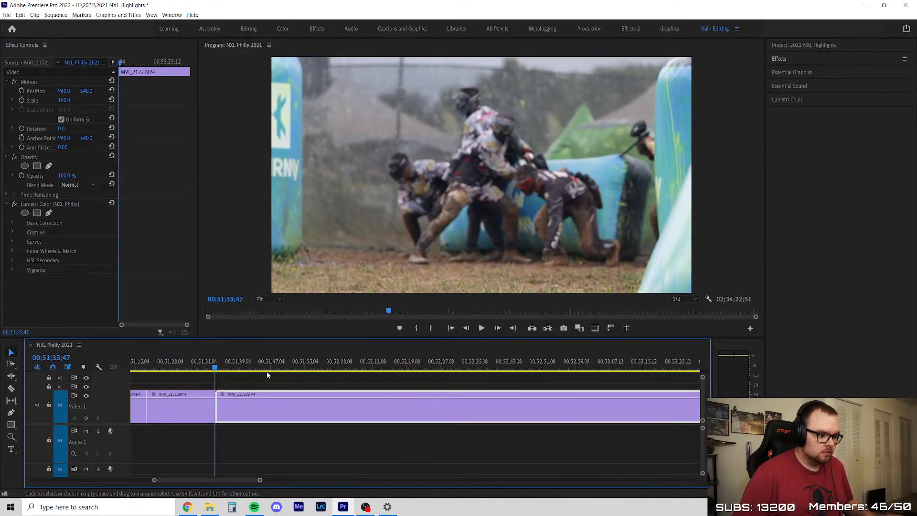
{"action": "left_click_drag", "start_coordinate": [217, 368], "coordinate": [379, 369]}
{"action": "key", "text": "space"}
{"action": "scroll", "coordinate": [263, 401], "scroll_direction": "up", "scroll_amount": 2}
{"action": "key", "text": "ctrl+k"}
Skim the second part of MVI_2172 to 00;52;19;58
{"action": "scroll", "coordinate": [330, 407], "scroll_direction": "down", "scroll_amount": 3}
{"action": "left_click_drag", "start_coordinate": [308, 370], "coordinate": [402, 370]}
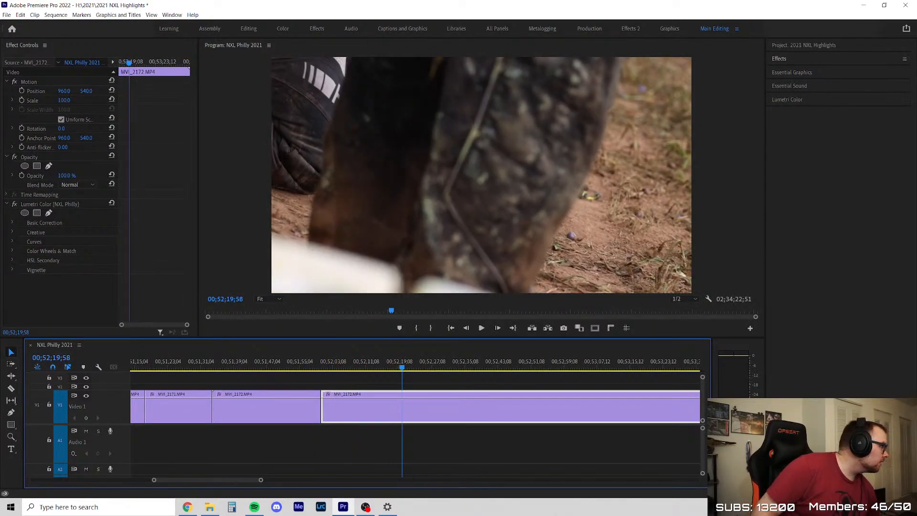
{"action": "key", "text": "alt+Tab"}
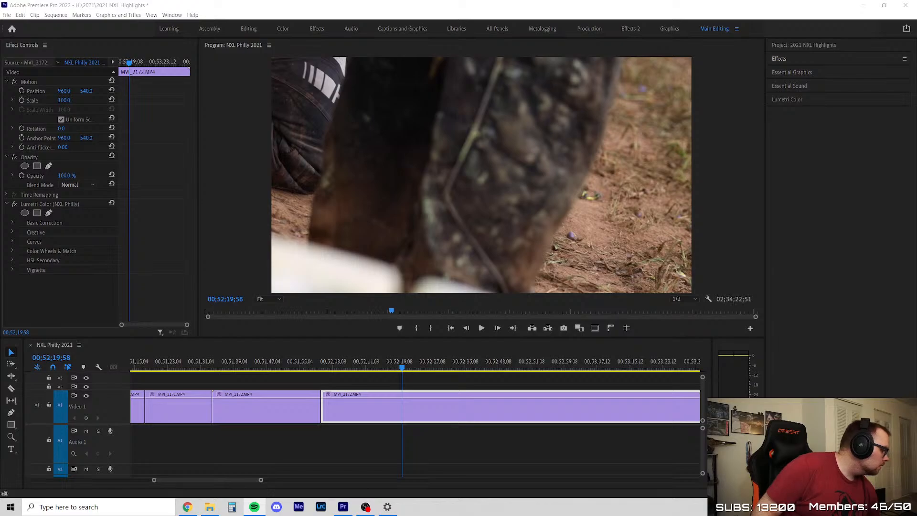
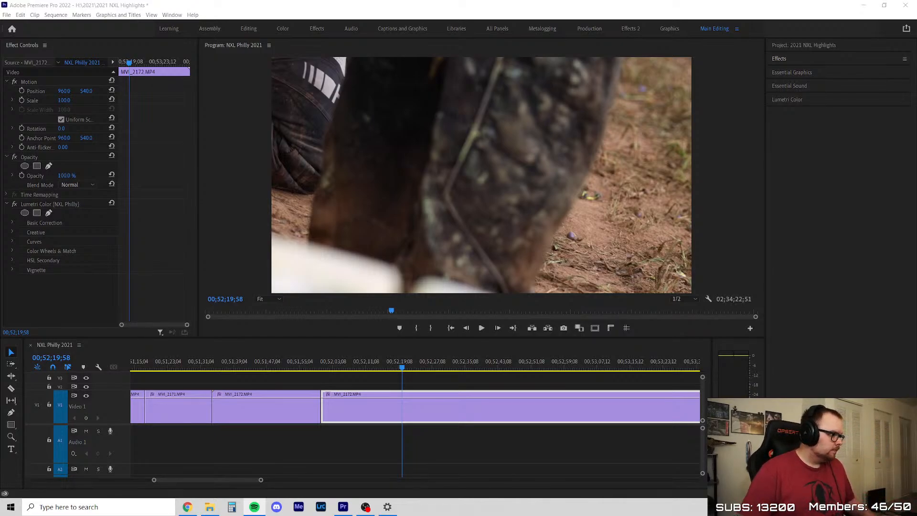
Skim the remainder of MVI_2172 to about 00;54;11, delete it and close the gap
{"action": "scroll", "coordinate": [261, 406], "scroll_direction": "down", "scroll_amount": 5}
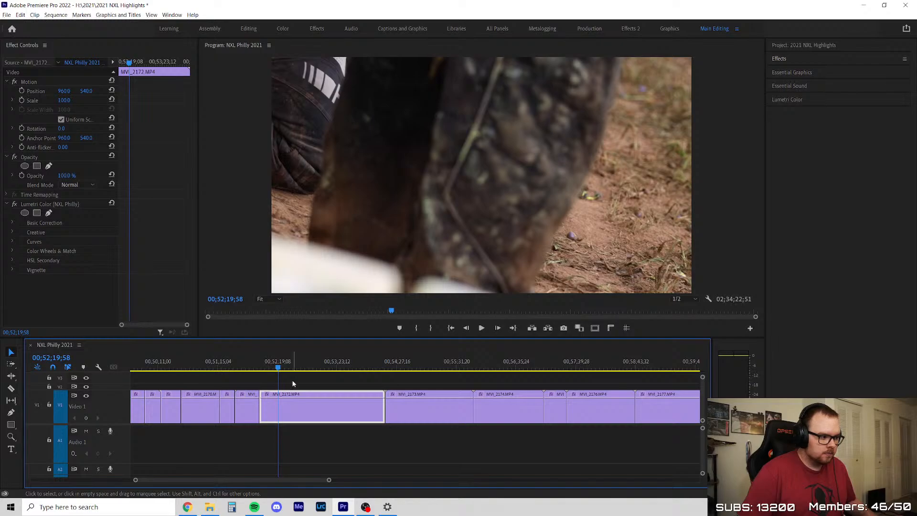
{"action": "scroll", "coordinate": [293, 384], "scroll_direction": "up", "scroll_amount": 4}
{"action": "left_click_drag", "start_coordinate": [275, 367], "coordinate": [460, 406]}
{"action": "key", "text": "Delete"}
{"action": "right_click", "coordinate": [402, 420]}
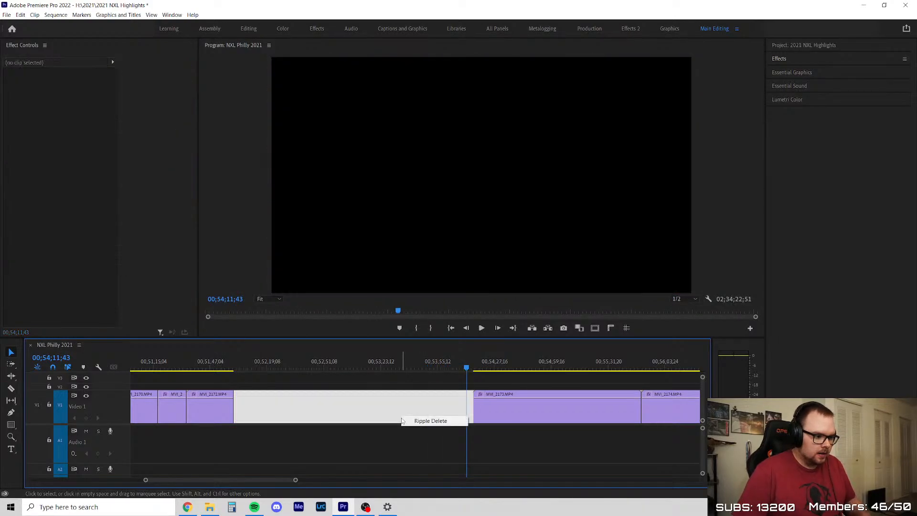
{"action": "left_click", "coordinate": [420, 424]}
{"action": "right_click", "coordinate": [409, 407]}
{"action": "left_click", "coordinate": [426, 413]}
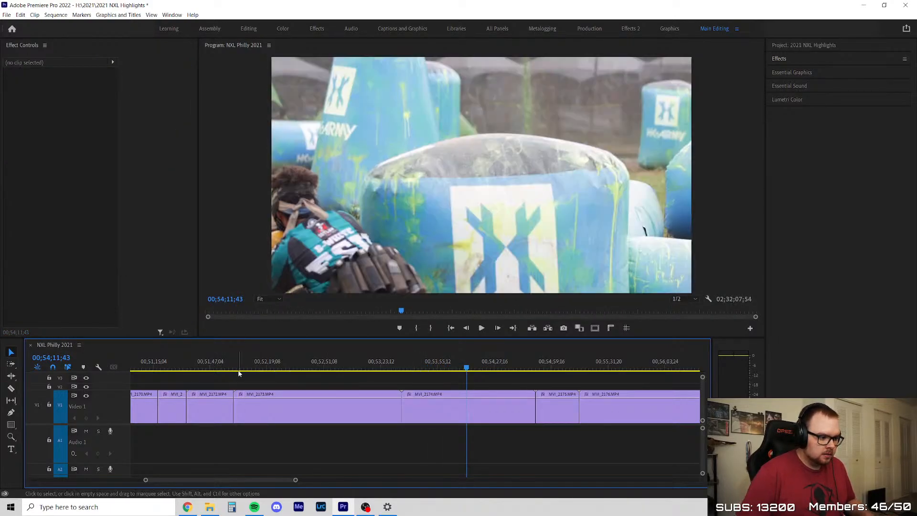
Review the opening of MVI_2173 and split the clip at 00;52;33;55
{"action": "left_click", "coordinate": [234, 364]}
{"action": "left_click_drag", "start_coordinate": [243, 364], "coordinate": [255, 376]}
{"action": "scroll", "coordinate": [299, 396], "scroll_direction": "up", "scroll_amount": 4}
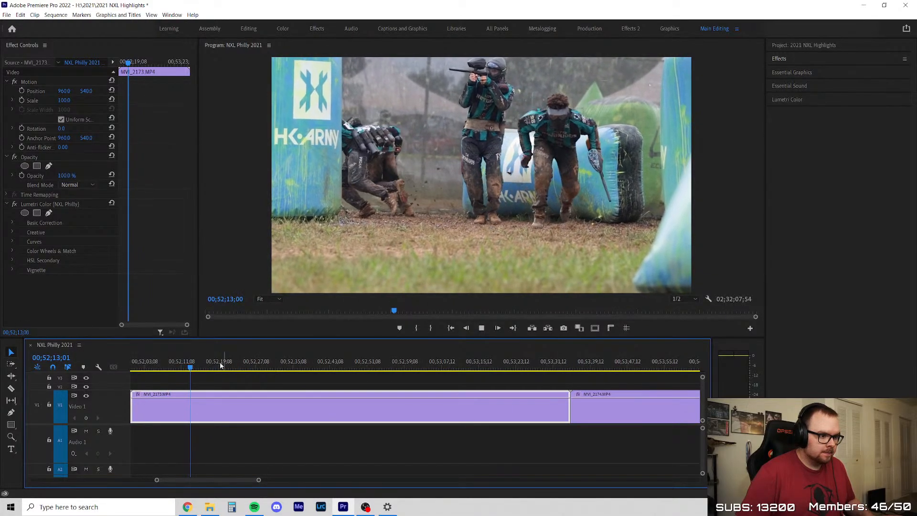
{"action": "scroll", "coordinate": [246, 401], "scroll_direction": "down", "scroll_amount": 3}
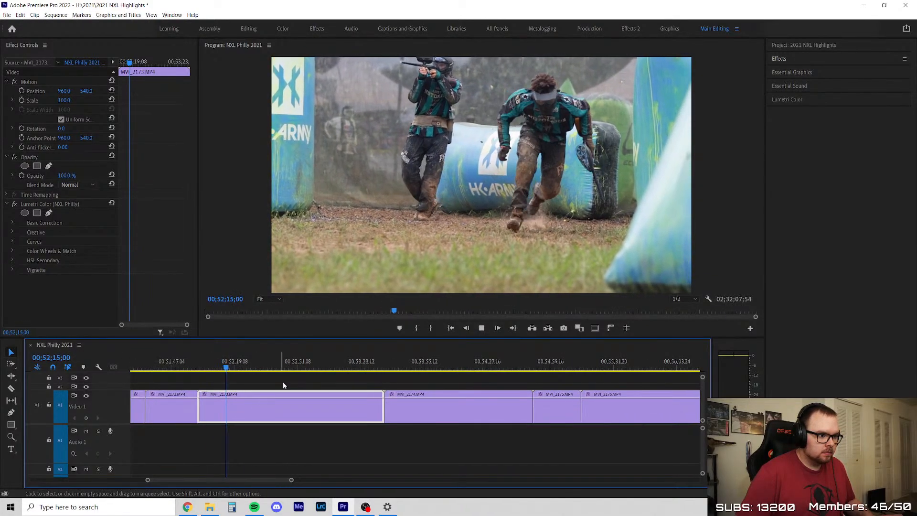
{"action": "left_click", "coordinate": [269, 382]}
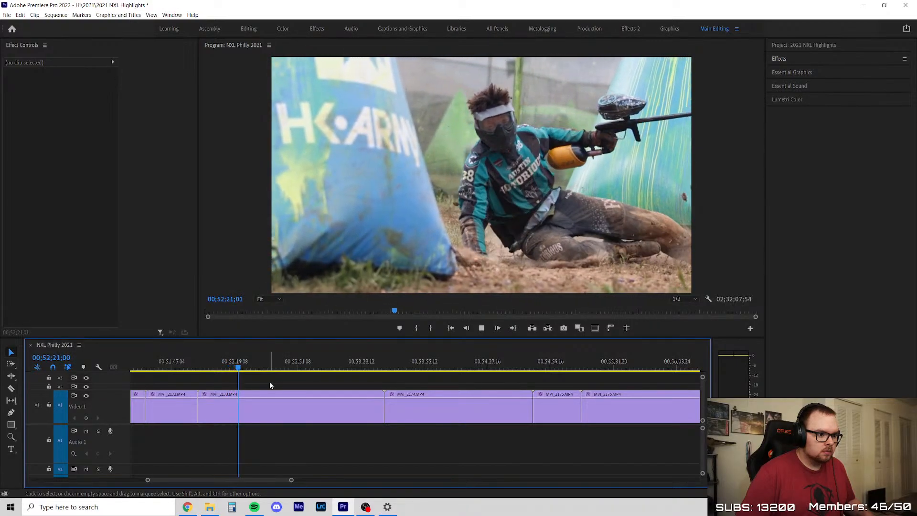
{"action": "scroll", "coordinate": [280, 387], "scroll_direction": "up", "scroll_amount": 2}
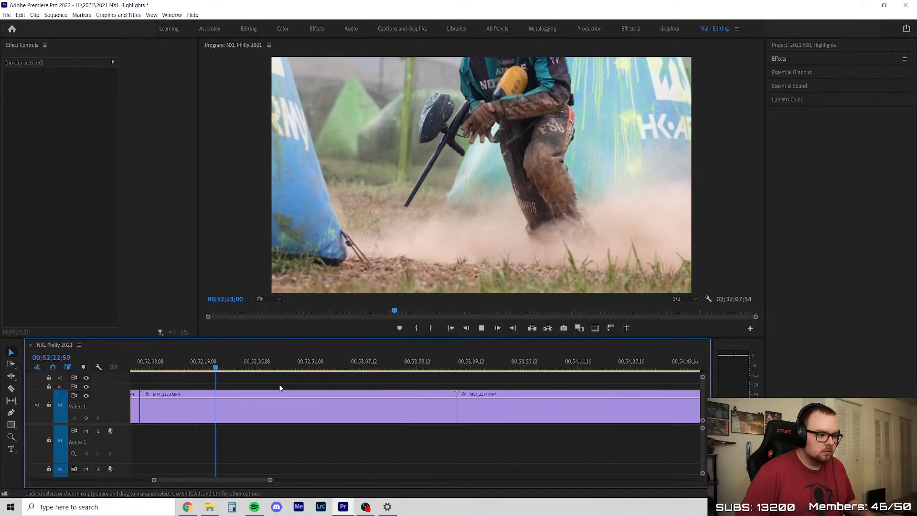
{"action": "key", "text": "c"}
{"action": "left_click", "coordinate": [252, 409]}
{"action": "key", "text": "v"}
Skim the second part of MVI_2173, delete it and close the gap
{"action": "left_click_drag", "start_coordinate": [219, 366], "coordinate": [452, 375]}
{"action": "left_click", "coordinate": [378, 424]}
{"action": "left_click", "coordinate": [361, 409]}
{"action": "key", "text": "Delete"}
{"action": "right_click", "coordinate": [363, 408]}
{"action": "left_click", "coordinate": [369, 411]}
{"action": "left_click", "coordinate": [371, 409]}
Skim MVI_2174 to about 00;53;44 and ripple-delete the whole clip
{"action": "scroll", "coordinate": [377, 392], "scroll_direction": "down", "scroll_amount": 5}
{"action": "scroll", "coordinate": [378, 385], "scroll_direction": "down", "scroll_amount": 7}
{"action": "scroll", "coordinate": [273, 385], "scroll_direction": "up", "scroll_amount": 8}
{"action": "left_click_drag", "start_coordinate": [274, 365], "coordinate": [523, 385]}
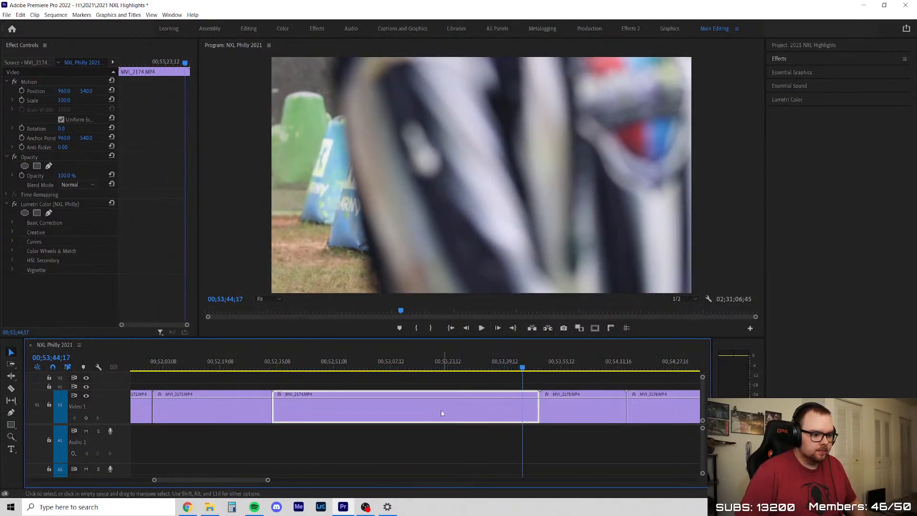
{"action": "key", "text": "shift+Delete"}
Review MVI_2175 from its start at 00;52;33;55 and split it near its end at 00;52;56;33
{"action": "key", "text": "Up"}
{"action": "key", "text": "Up"}
{"action": "left_click", "coordinate": [320, 399]}
{"action": "scroll", "coordinate": [319, 394], "scroll_direction": "up", "scroll_amount": 6}
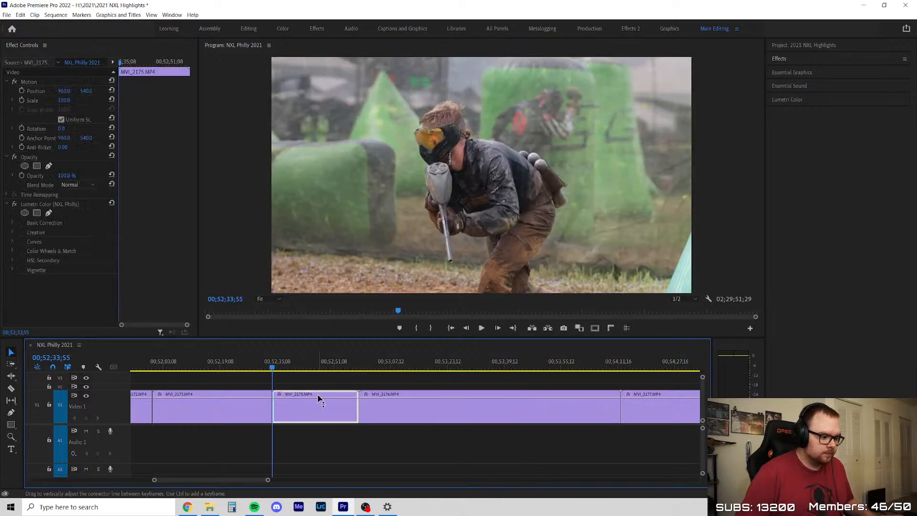
{"action": "key", "text": "space"}
{"action": "scroll", "coordinate": [254, 391], "scroll_direction": "up", "scroll_amount": 1}
{"action": "scroll", "coordinate": [254, 391], "scroll_direction": "up", "scroll_amount": 3}
{"action": "left_click_drag", "start_coordinate": [221, 369], "coordinate": [432, 373]}
{"action": "key", "text": "space"}
{"action": "left_click_drag", "start_coordinate": [348, 380], "coordinate": [554, 376]}
{"action": "key", "text": "c"}
{"action": "left_click", "coordinate": [548, 407]}
{"action": "key", "text": "v"}
Delete the short tail of MVI_2175 after the cut and close the gap
{"action": "left_click", "coordinate": [571, 417]}
{"action": "key", "text": "Delete"}
{"action": "right_click", "coordinate": [570, 414]}
{"action": "left_click", "coordinate": [584, 420]}
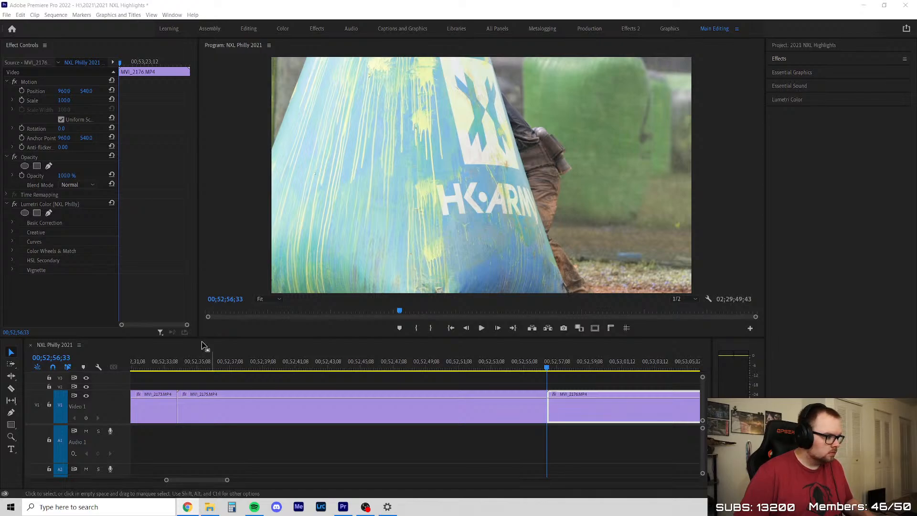
Skim MVI_2176 from its start to 00;53;57;07
{"action": "left_click", "coordinate": [327, 386]}
{"action": "key", "text": "space"}
{"action": "scroll", "coordinate": [201, 397], "scroll_direction": "down", "scroll_amount": 5}
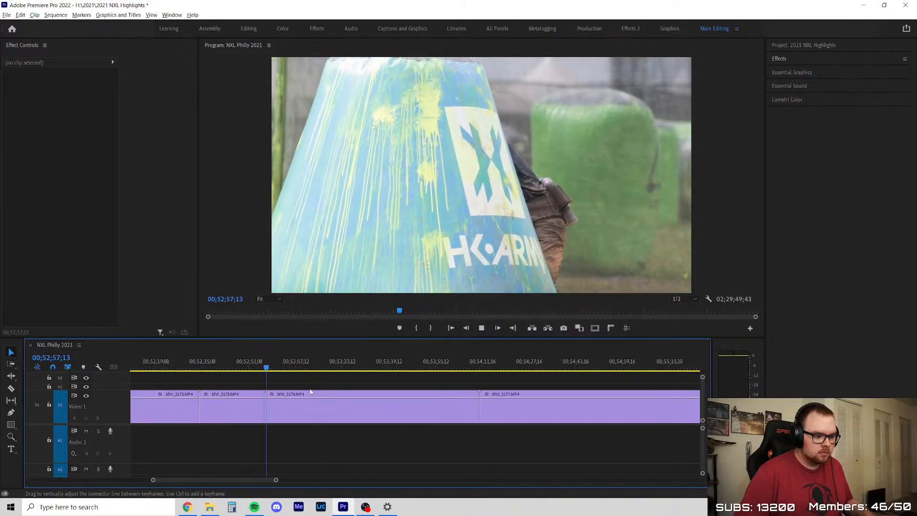
{"action": "scroll", "coordinate": [329, 389], "scroll_direction": "up", "scroll_amount": 5}
{"action": "scroll", "coordinate": [257, 406], "scroll_direction": "down", "scroll_amount": 2}
{"action": "scroll", "coordinate": [256, 406], "scroll_direction": "up", "scroll_amount": 3}
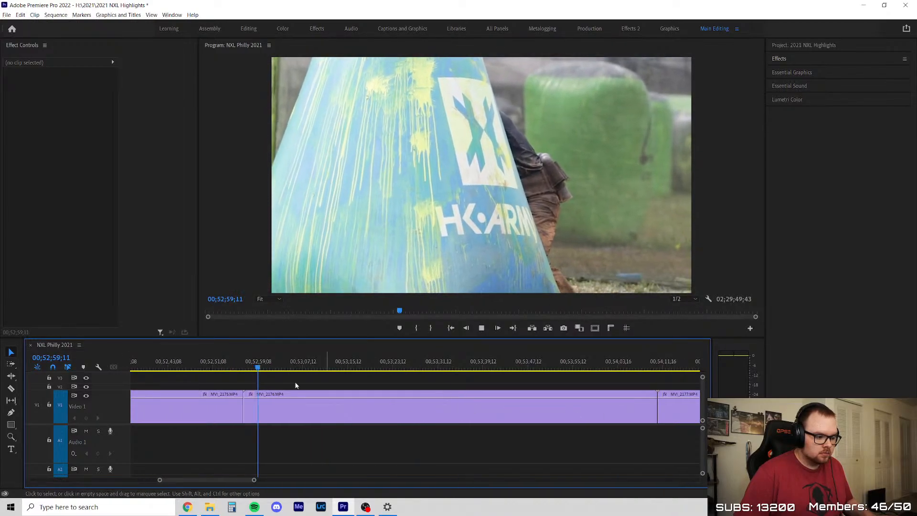
{"action": "left_click_drag", "start_coordinate": [258, 362], "coordinate": [560, 392]}
{"action": "key", "text": "minus"}
{"action": "key", "text": "equal"}
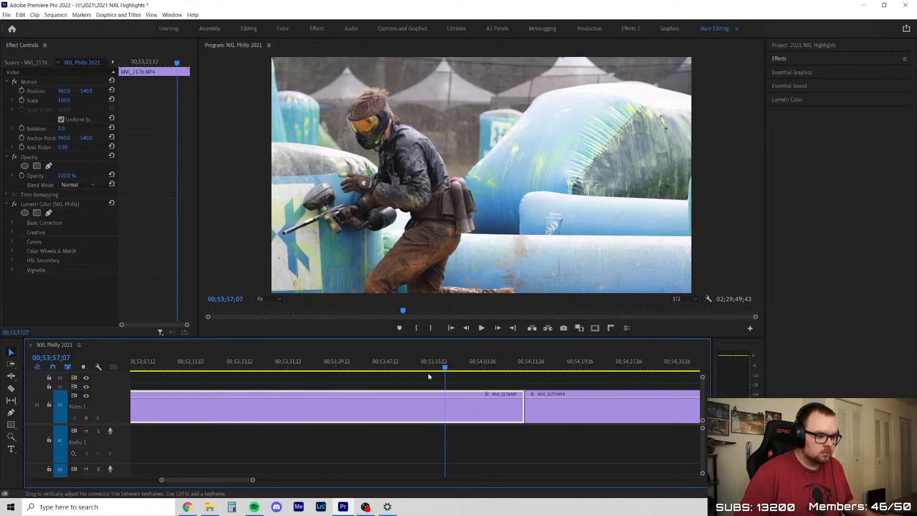
Replay the end of MVI_2176, split the clip at about 00;53;52, and delete the part before the cut together with its gap
{"action": "left_click", "coordinate": [400, 372]}
{"action": "key", "text": "space"}
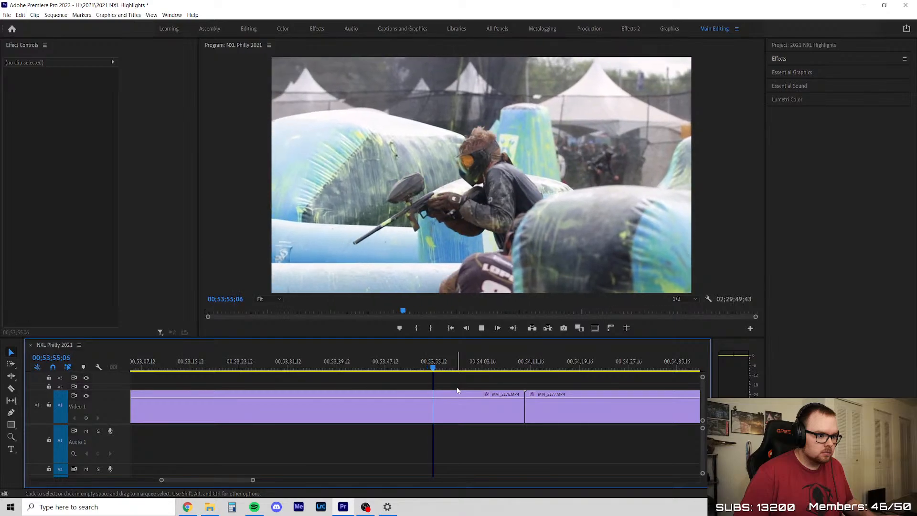
{"action": "key", "text": "equal"}
{"action": "scroll", "coordinate": [305, 389], "scroll_direction": "down", "scroll_amount": 3}
{"action": "scroll", "coordinate": [401, 396], "scroll_direction": "up", "scroll_amount": 2}
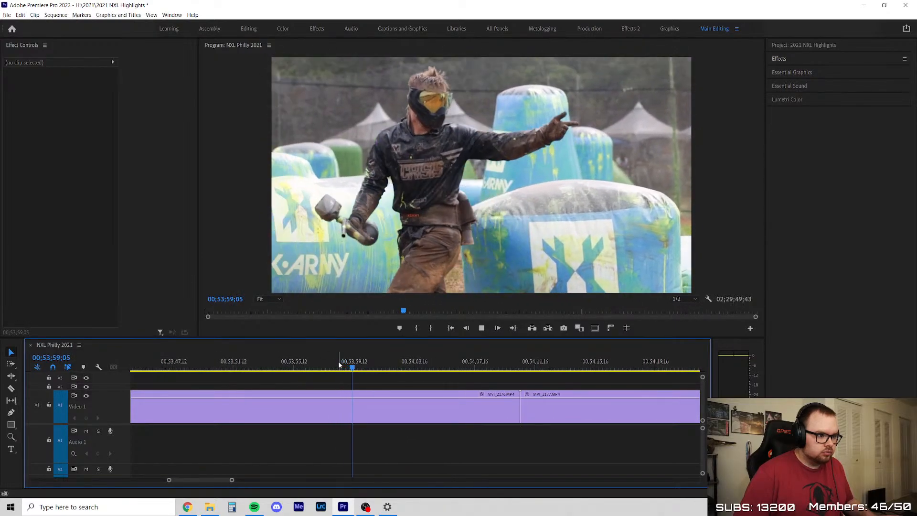
{"action": "key", "text": "space"}
{"action": "key", "text": "c"}
{"action": "left_click", "coordinate": [243, 405]}
{"action": "key", "text": "Delete"}
{"action": "left_click", "coordinate": [196, 408]}
{"action": "key", "text": "Delete"}
Split the remaining MVI_2176 at 00;53;06;50 and delete the part after the cut, closing the gap
{"action": "key", "text": "Up"}
{"action": "scroll", "coordinate": [281, 382], "scroll_direction": "down", "scroll_amount": 3}
{"action": "scroll", "coordinate": [286, 382], "scroll_direction": "up", "scroll_amount": 2}
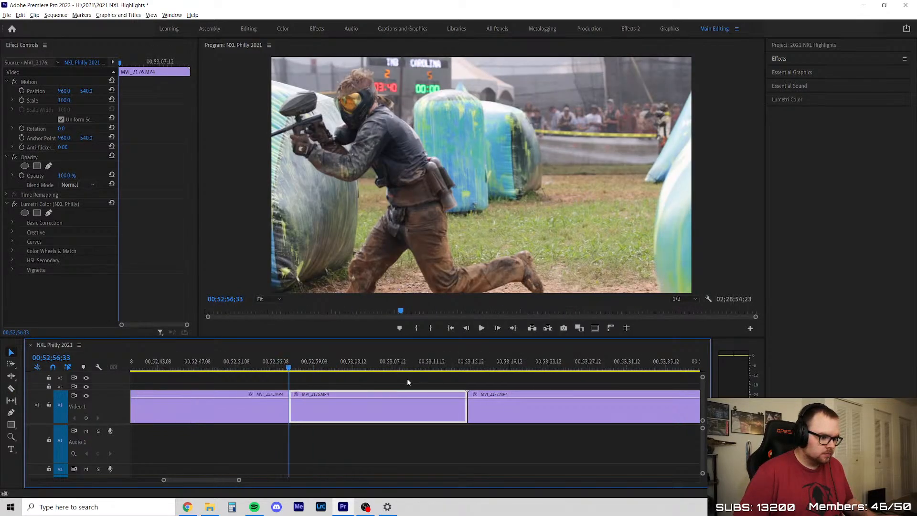
{"action": "key", "text": "space"}
{"action": "key", "text": "c"}
{"action": "left_click", "coordinate": [388, 402]}
{"action": "key", "text": "v"}
{"action": "left_click", "coordinate": [414, 403]}
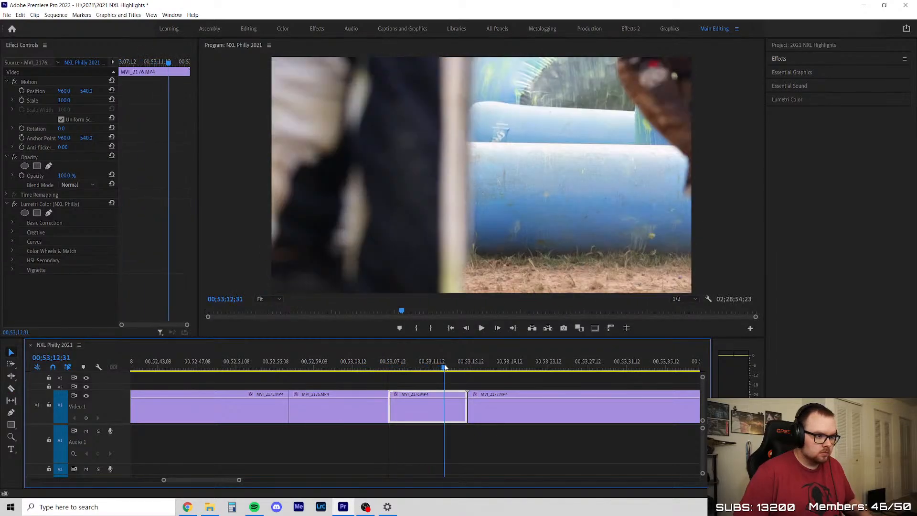
{"action": "key", "text": "Delete"}
{"action": "left_click", "coordinate": [414, 403]}
{"action": "key", "text": "Delete"}
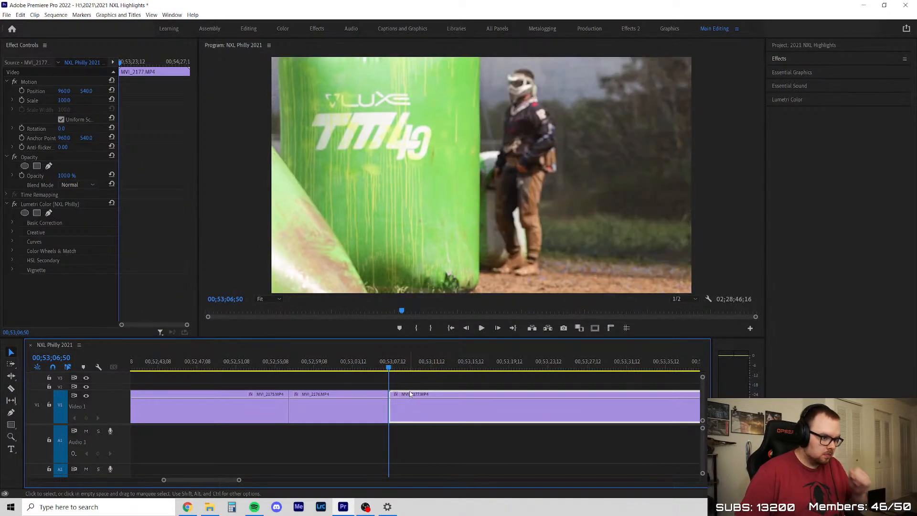
Skim the opening of MVI_2177, split it just after 00;53;24, and delete the part before the cut together with its gap
{"action": "left_click_drag", "start_coordinate": [394, 368], "coordinate": [558, 379]}
{"action": "key", "text": "c"}
{"action": "left_click", "coordinate": [562, 402]}
{"action": "key", "text": "v"}
{"action": "left_click", "coordinate": [515, 407]}
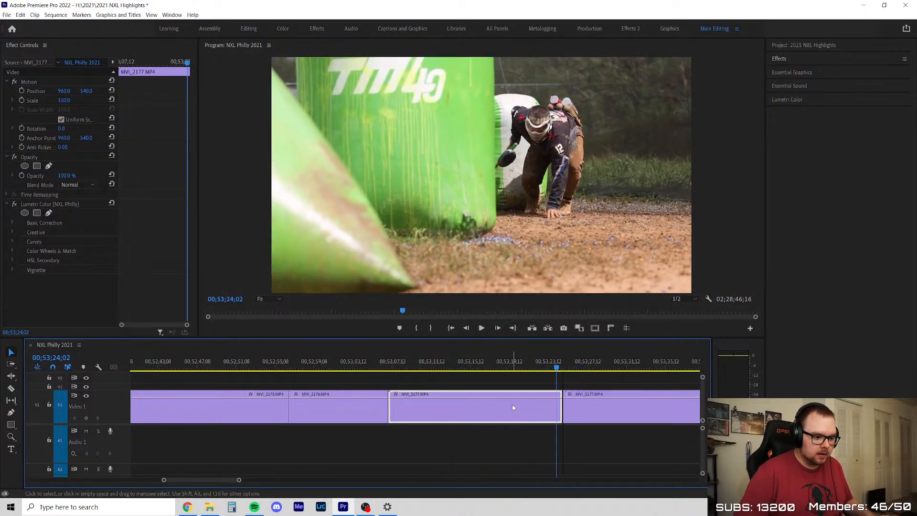
{"action": "key", "text": "Delete"}
{"action": "left_click", "coordinate": [481, 408]}
{"action": "key", "text": "Delete"}
{"action": "left_click", "coordinate": [461, 395]}
{"action": "key", "text": "Delete"}
Review the remaining part of MVI_2177, delete it and close the gap
{"action": "key", "text": "minus"}
{"action": "key", "text": "minus"}
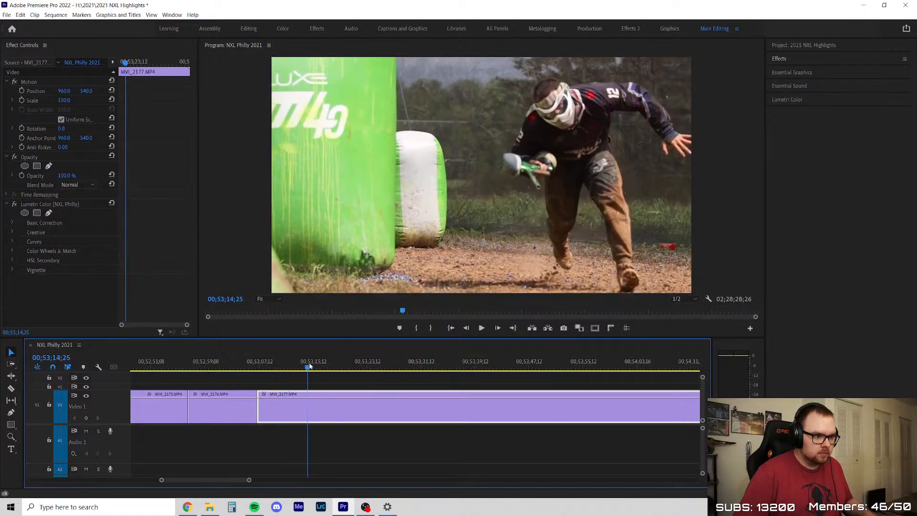
{"action": "left_click", "coordinate": [349, 378]}
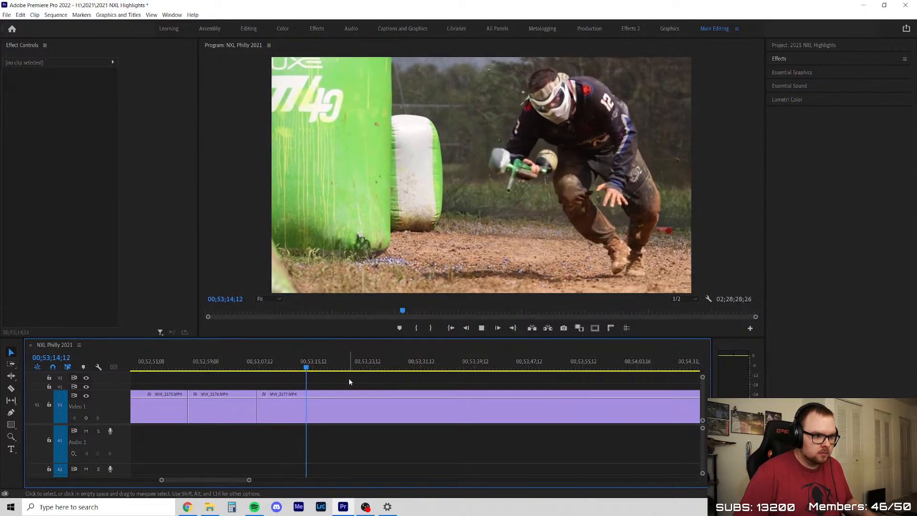
{"action": "key", "text": "minus"}
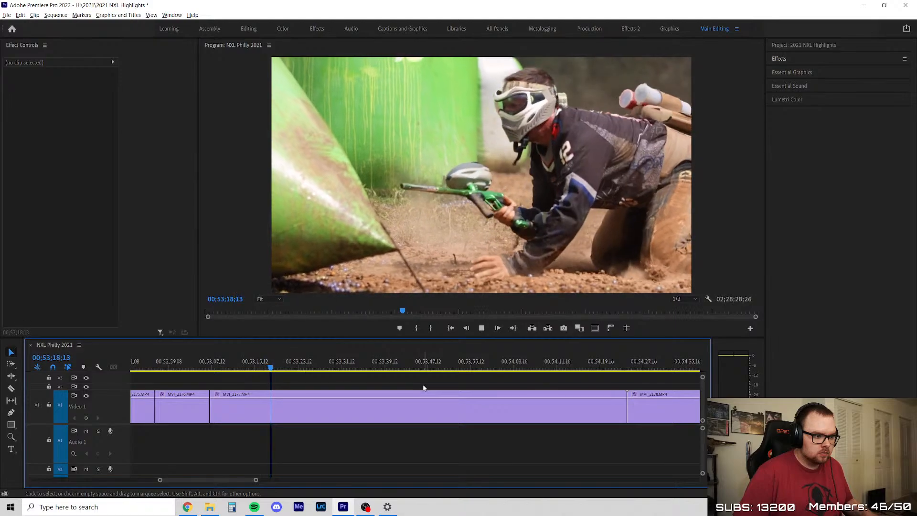
{"action": "key", "text": "equal"}
{"action": "key", "text": "minus"}
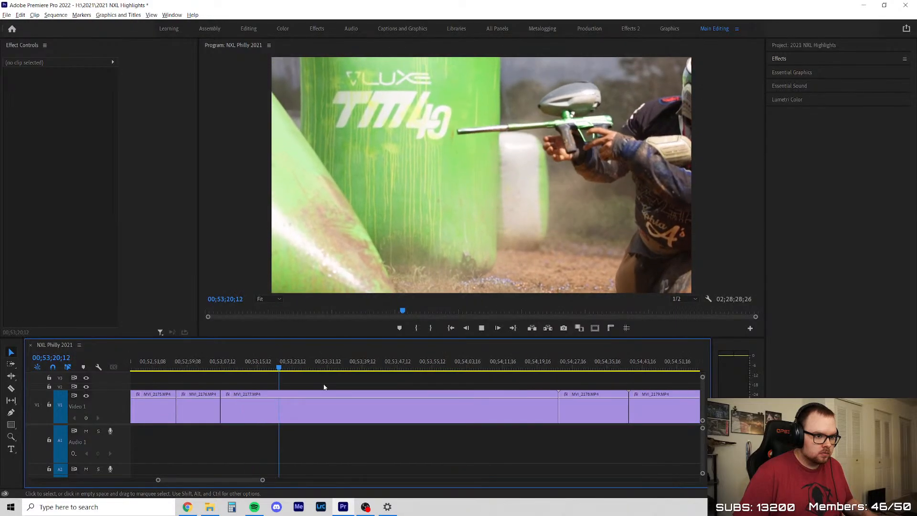
{"action": "left_click_drag", "start_coordinate": [228, 367], "coordinate": [551, 387]}
{"action": "left_click_drag", "start_coordinate": [489, 398], "coordinate": [489, 401]}
{"action": "key", "text": "Delete"}
{"action": "left_click", "coordinate": [427, 407]}
{"action": "key", "text": "Delete"}
Review MVI_2178 from its start and ripple-delete the whole clip
{"action": "key", "text": "Up"}
{"action": "key", "text": "Up"}
{"action": "key", "text": "space"}
{"action": "scroll", "coordinate": [245, 382], "scroll_direction": "up", "scroll_amount": 3}
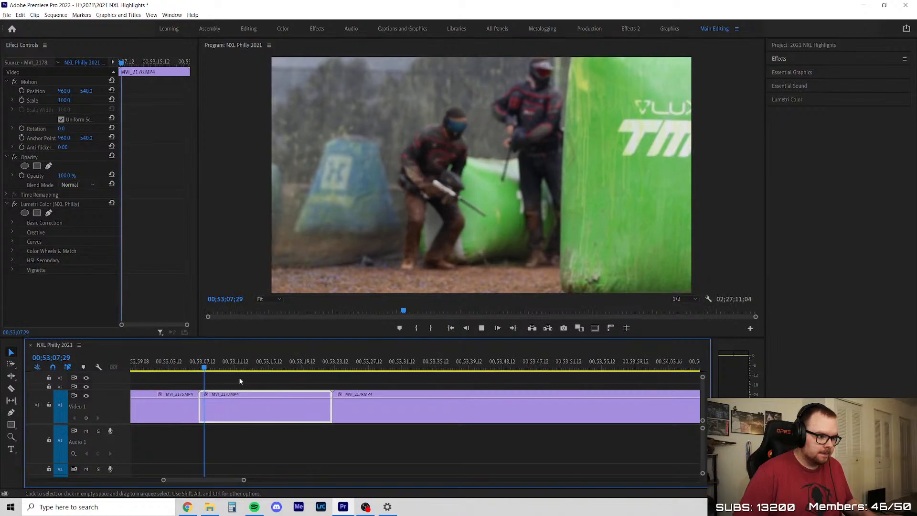
{"action": "left_click_drag", "start_coordinate": [211, 369], "coordinate": [307, 377]}
{"action": "key", "text": "shift+Delete"}
Skim MVI_2179 to 00;54;14;24 and split the clip at about 00;54;06
{"action": "key", "text": "Up"}
{"action": "key", "text": "space"}
{"action": "left_click_drag", "start_coordinate": [217, 369], "coordinate": [537, 376]}
{"action": "scroll", "coordinate": [291, 424], "scroll_direction": "down", "scroll_amount": 3}
{"action": "left_click_drag", "start_coordinate": [409, 368], "coordinate": [465, 395]}
{"action": "key", "text": "c"}
{"action": "left_click", "coordinate": [441, 409]}
Delete the part of MVI_2179 before the cut and close the gap
{"action": "key", "text": "v"}
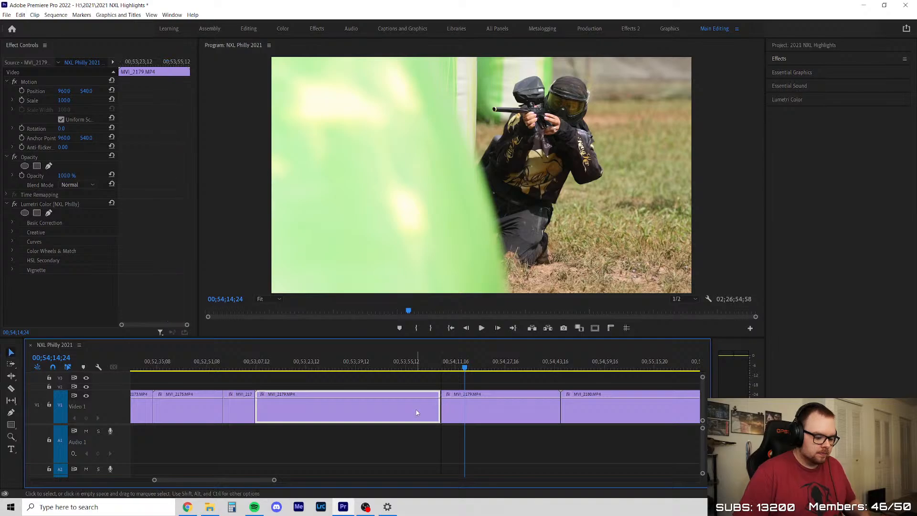
{"action": "key", "text": "Delete"}
{"action": "right_click", "coordinate": [428, 410]}
{"action": "left_click", "coordinate": [440, 406]}
Review the remaining part of MVI_2179, delete it and close the gap
{"action": "left_click", "coordinate": [277, 368]}
{"action": "left_click_drag", "start_coordinate": [277, 375], "coordinate": [325, 380]}
{"action": "key", "text": "space"}
{"action": "scroll", "coordinate": [300, 404], "scroll_direction": "up", "scroll_amount": 2}
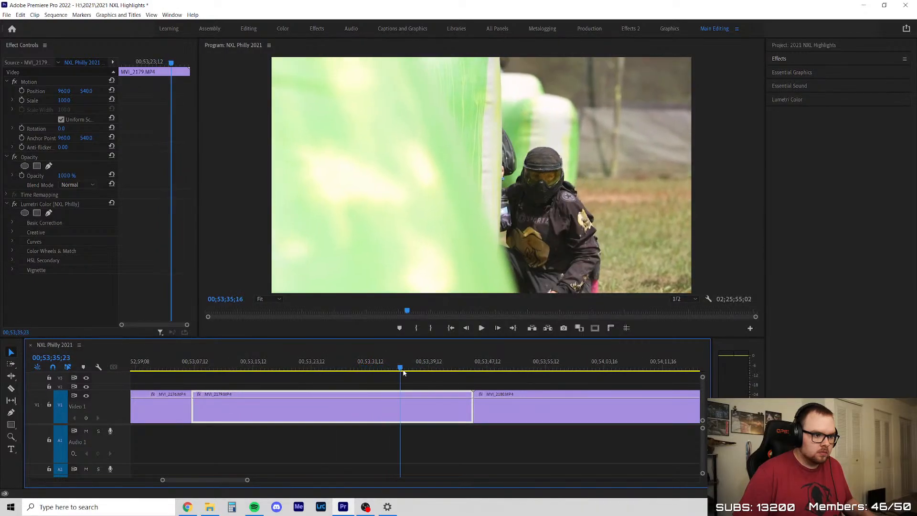
{"action": "left_click", "coordinate": [424, 377]}
{"action": "left_click_drag", "start_coordinate": [428, 377], "coordinate": [365, 382]}
{"action": "key", "text": "Delete"}
{"action": "right_click", "coordinate": [318, 412]}
{"action": "left_click", "coordinate": [324, 417]}
Skim MVI_2180 to about 00;54;21 and remove its opening up to about 00;54;10, closing the gap
{"action": "key", "text": "space"}
{"action": "left_click_drag", "start_coordinate": [214, 370], "coordinate": [560, 358]}
{"action": "scroll", "coordinate": [297, 385], "scroll_direction": "down", "scroll_amount": 5}
{"action": "scroll", "coordinate": [587, 403], "scroll_direction": "up", "scroll_amount": 4}
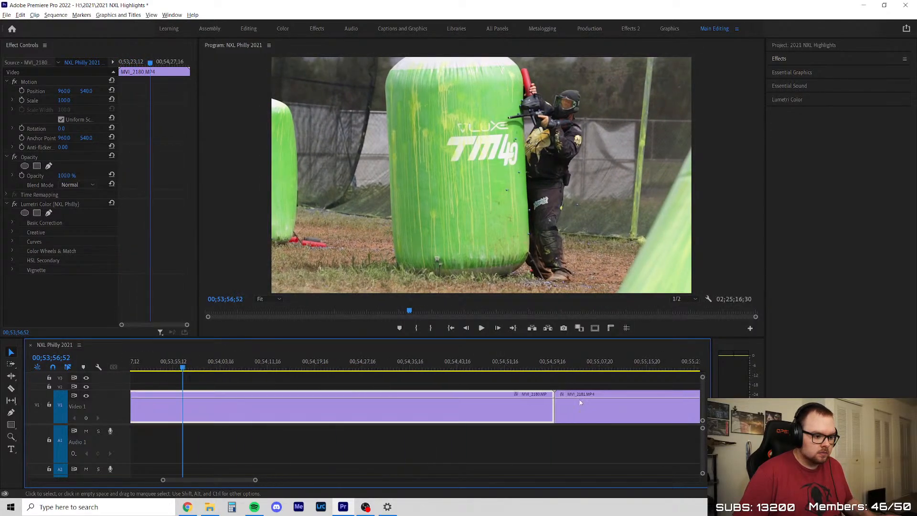
{"action": "left_click_drag", "start_coordinate": [201, 364], "coordinate": [392, 379]}
{"action": "mouse_move", "coordinate": [329, 381]}
{"action": "left_mouse_down"}
{"action": "mouse_move", "coordinate": [352, 382]}
{"action": "mouse_move", "coordinate": [316, 385]}
{"action": "left_mouse_up"}
{"action": "scroll", "coordinate": [316, 385], "scroll_direction": "down", "scroll_amount": 6}
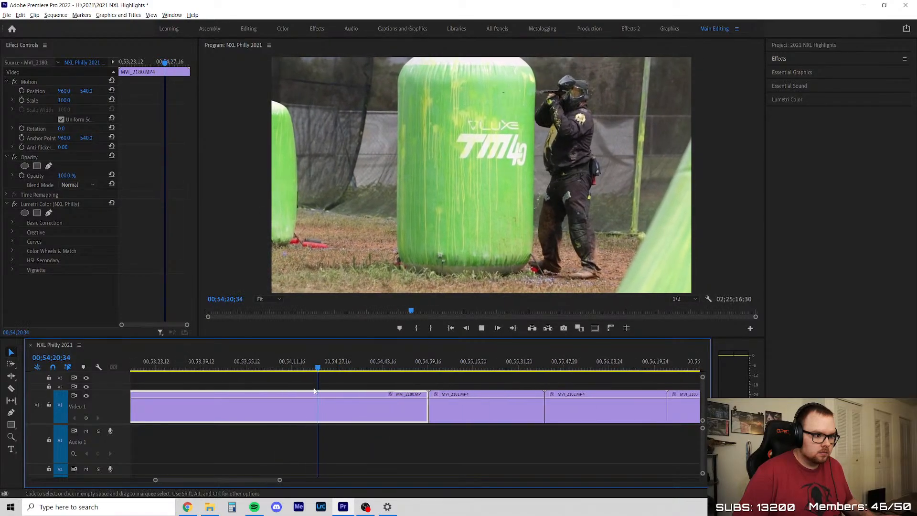
{"action": "scroll", "coordinate": [298, 394], "scroll_direction": "up", "scroll_amount": 5}
{"action": "key", "text": "Up"}
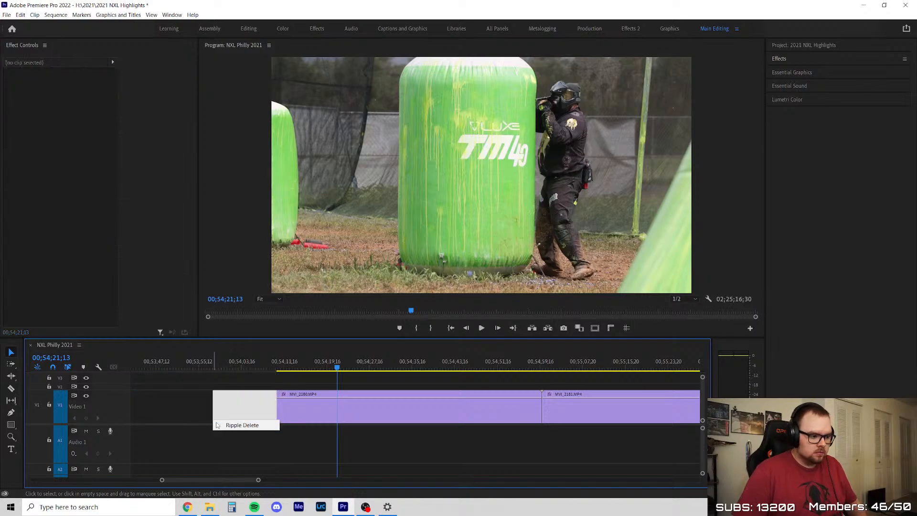
Skim the remaining MVI_2180, split it after the usable action, and delete the part after the cut with its gap
{"action": "left_click_drag", "start_coordinate": [246, 365], "coordinate": [491, 359]}
{"action": "key", "text": "c"}
{"action": "scroll", "coordinate": [387, 415], "scroll_direction": "down", "scroll_amount": 3}
{"action": "key", "text": "c"}
{"action": "left_click", "coordinate": [448, 400]}
{"action": "key", "text": "v"}
{"action": "key", "text": "Delete"}
{"action": "right_click", "coordinate": [475, 407]}
{"action": "left_click", "coordinate": [497, 414]}
Review the start of MVI_2181, split off its opening, and delete that part together with its gap
{"action": "key", "text": "Up"}
{"action": "scroll", "coordinate": [500, 416], "scroll_direction": "up", "scroll_amount": 3}
{"action": "key", "text": "space"}
{"action": "scroll", "coordinate": [472, 409], "scroll_direction": "up", "scroll_amount": 1}
{"action": "left_click_drag", "start_coordinate": [231, 366], "coordinate": [291, 382]}
{"action": "key", "text": "c"}
{"action": "left_click", "coordinate": [291, 404]}
{"action": "key", "text": "Delete"}
{"action": "right_click", "coordinate": [264, 406]}
{"action": "left_click", "coordinate": [271, 409]}
Play through the remaining MVI_2181, split it near 00;53;55 after the crawling player's action, and remove the part after the cut
{"action": "key", "text": "space"}
{"action": "left_click", "coordinate": [250, 367]}
{"action": "key", "text": "space"}
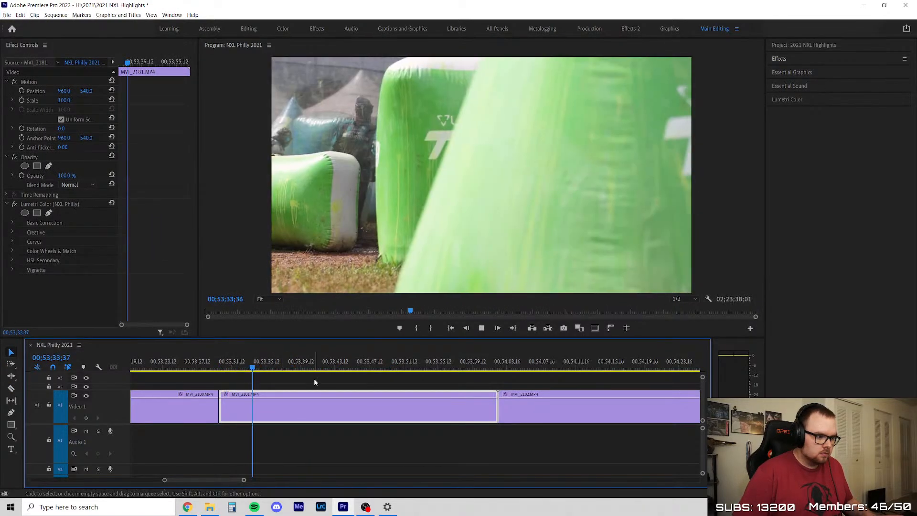
{"action": "scroll", "coordinate": [329, 383], "scroll_direction": "down", "scroll_amount": 5}
{"action": "left_click", "coordinate": [371, 378]}
{"action": "scroll", "coordinate": [360, 398], "scroll_direction": "up", "scroll_amount": 6}
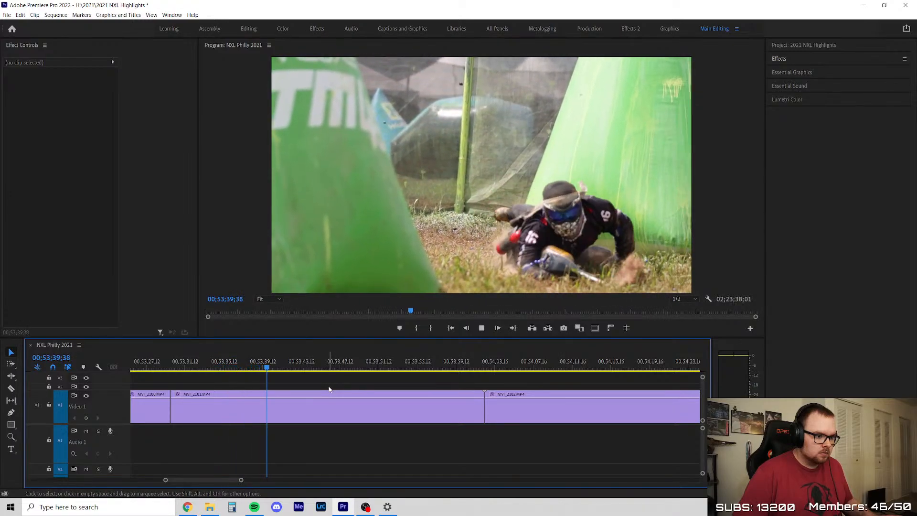
{"action": "scroll", "coordinate": [329, 389], "scroll_direction": "up", "scroll_amount": 2}
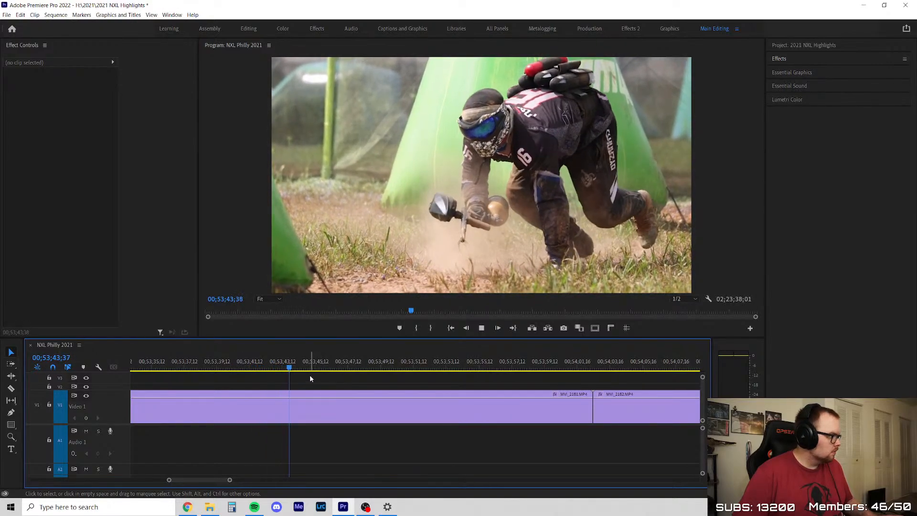
{"action": "left_click_drag", "start_coordinate": [312, 372], "coordinate": [460, 377]}
{"action": "key", "text": "c"}
{"action": "left_click", "coordinate": [469, 410]}
{"action": "key", "text": "v"}
{"action": "left_click", "coordinate": [511, 410]}
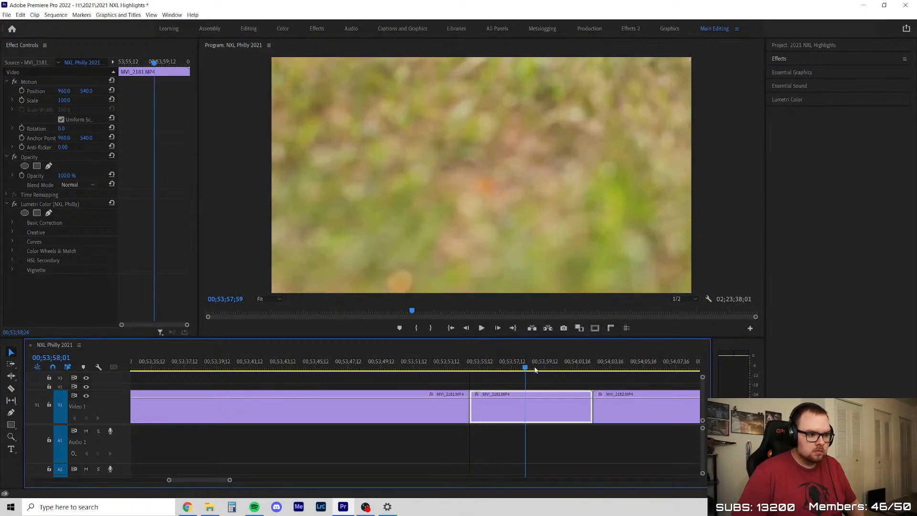
{"action": "key", "text": "shift+Delete"}
Skim MVI_2182 to its end, delete the whole clip, and close the gap it leaves
{"action": "scroll", "coordinate": [421, 411], "scroll_direction": "down", "scroll_amount": 3}
{"action": "left_click", "coordinate": [368, 370]}
{"action": "key", "text": "space"}
{"action": "scroll", "coordinate": [410, 394], "scroll_direction": "down", "scroll_amount": 1}
{"action": "scroll", "coordinate": [477, 396], "scroll_direction": "up", "scroll_amount": 3}
{"action": "left_click", "coordinate": [200, 367]}
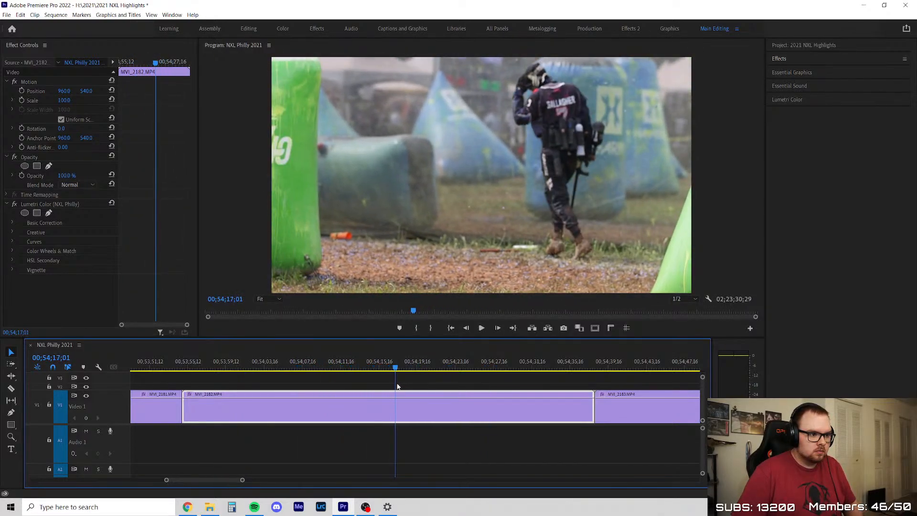
{"action": "left_click_drag", "start_coordinate": [421, 387], "coordinate": [589, 385]}
{"action": "key", "text": "Delete"}
{"action": "right_click", "coordinate": [447, 409]}
{"action": "left_click", "coordinate": [455, 411]}
Play and replay MVI_2183 from its start to judge the player's run and locate its usable end
{"action": "key", "text": "Up"}
{"action": "key", "text": "Up"}
{"action": "scroll", "coordinate": [258, 406], "scroll_direction": "down", "scroll_amount": 4}
{"action": "key", "text": "space"}
{"action": "scroll", "coordinate": [256, 408], "scroll_direction": "up", "scroll_amount": 7}
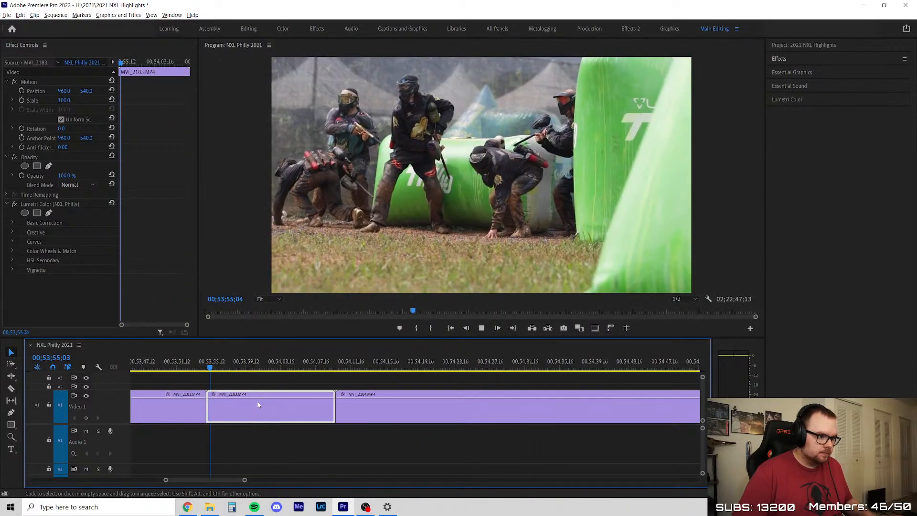
{"action": "scroll", "coordinate": [270, 388], "scroll_direction": "up", "scroll_amount": 3}
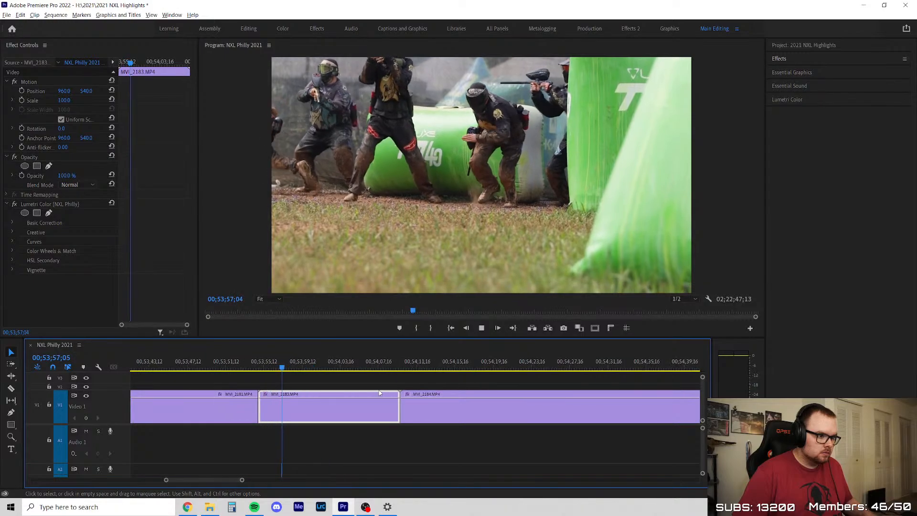
{"action": "scroll", "coordinate": [204, 387], "scroll_direction": "down", "scroll_amount": 4}
{"action": "scroll", "coordinate": [479, 385], "scroll_direction": "up", "scroll_amount": 3}
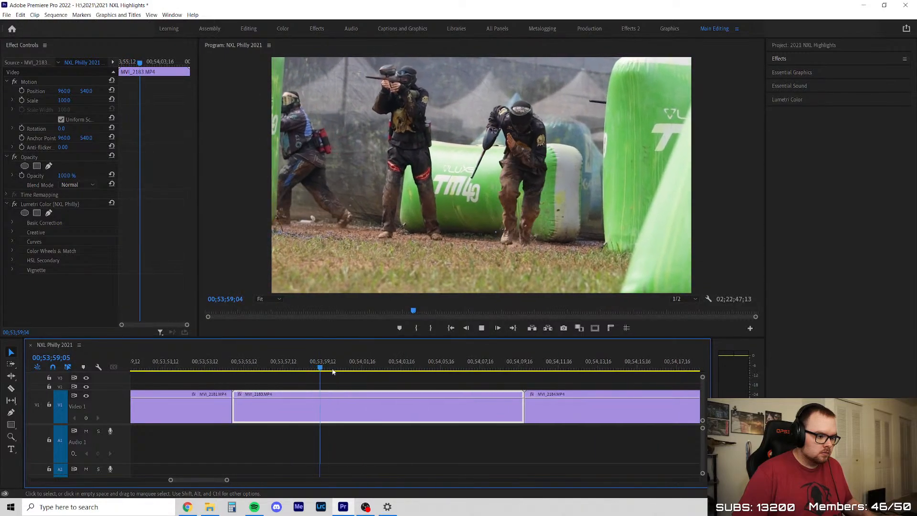
{"action": "left_click", "coordinate": [334, 371]}
{"action": "key", "text": "space"}
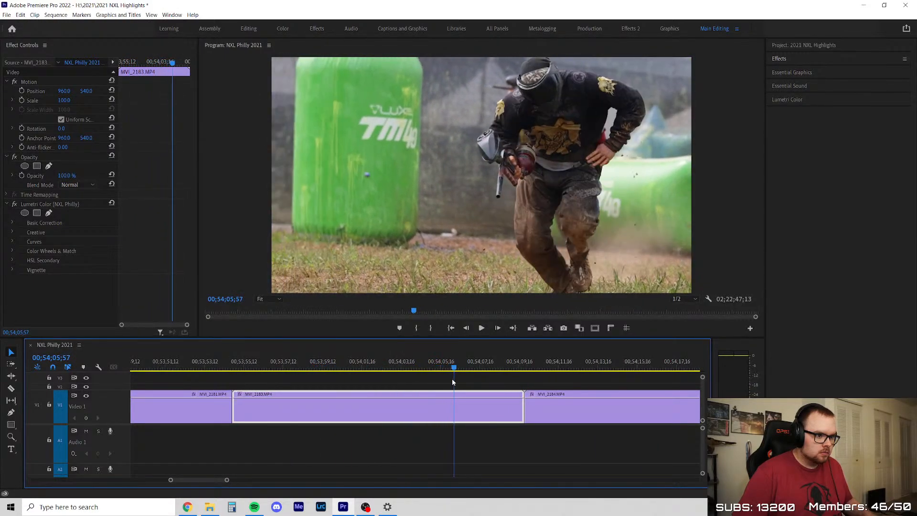
{"action": "scroll", "coordinate": [344, 417], "scroll_direction": "down", "scroll_amount": 2}
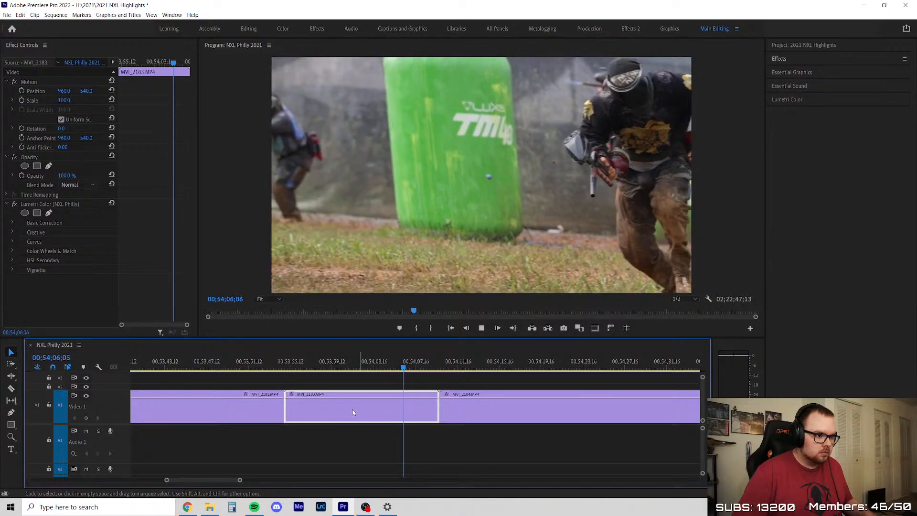
{"action": "left_click_drag", "start_coordinate": [306, 368], "coordinate": [375, 368]}
{"action": "key", "text": "space"}
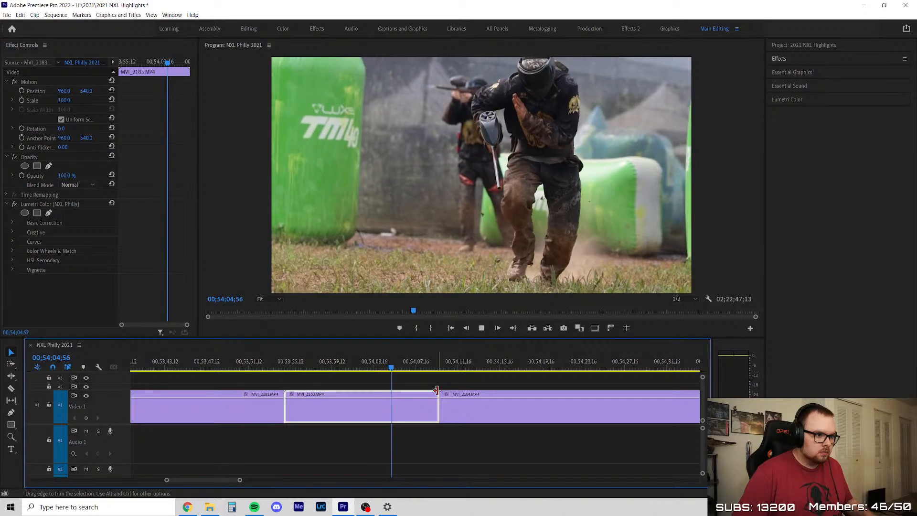
Recheck the start of MVI_2183, trim the clip's end back to about 00;54;03, and close the gap
{"action": "left_click", "coordinate": [302, 363]}
{"action": "left_click_drag", "start_coordinate": [303, 360], "coordinate": [338, 385]}
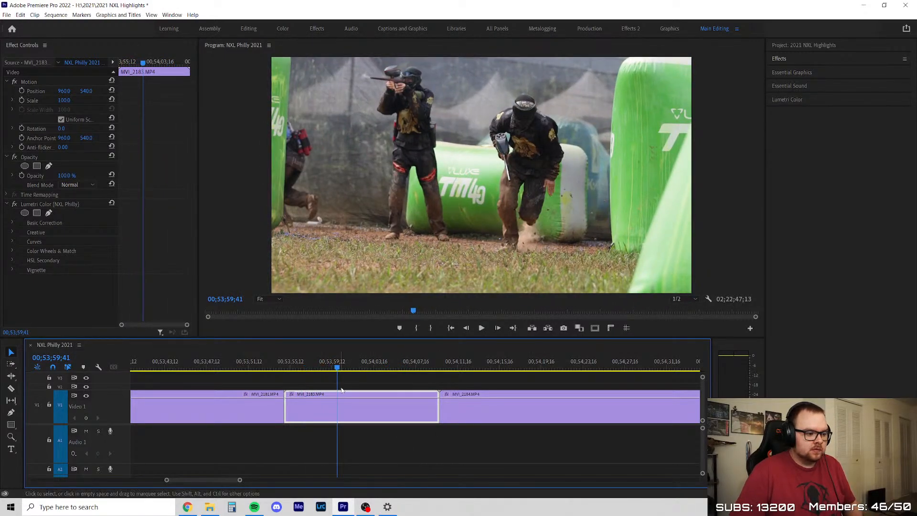
{"action": "left_click", "coordinate": [438, 408]}
{"action": "left_click_drag", "start_coordinate": [438, 408], "coordinate": [371, 409]}
{"action": "right_click", "coordinate": [420, 411]}
{"action": "left_click", "coordinate": [434, 417]}
Skim the start of MVI_2184, split it at about 00;54;15, and delete the opening together with its gap
{"action": "key", "text": "space"}
{"action": "scroll", "coordinate": [240, 408], "scroll_direction": "down", "scroll_amount": 3}
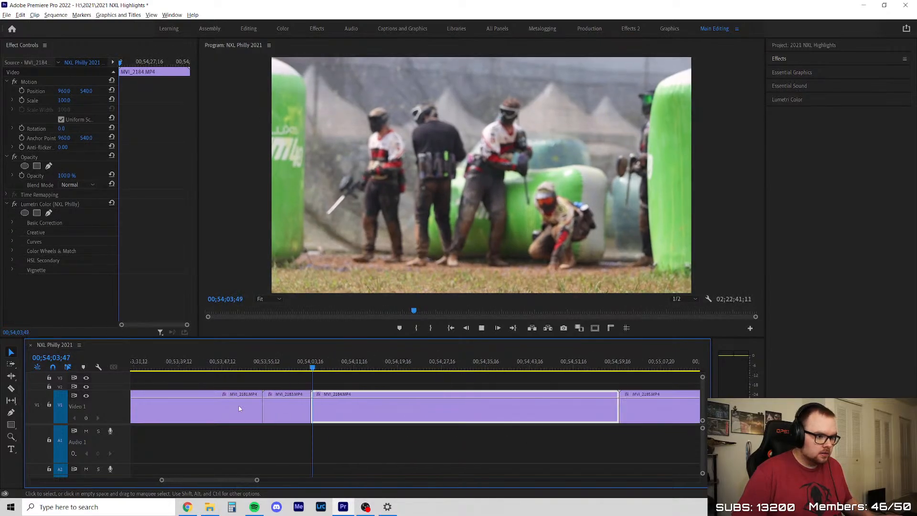
{"action": "scroll", "coordinate": [361, 402], "scroll_direction": "up", "scroll_amount": 3}
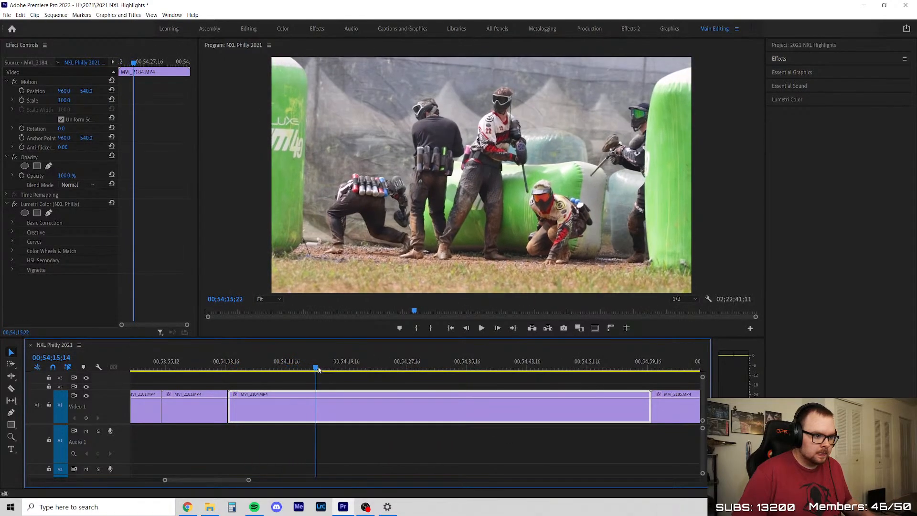
{"action": "key", "text": "space"}
{"action": "mouse_move", "coordinate": [360, 376]}
{"action": "left_mouse_down"}
{"action": "mouse_move", "coordinate": [388, 374]}
{"action": "mouse_move", "coordinate": [349, 375]}
{"action": "left_mouse_up"}
{"action": "key", "text": "c"}
{"action": "left_click", "coordinate": [314, 408]}
{"action": "key", "text": "v"}
{"action": "key", "text": "Delete"}
{"action": "right_click", "coordinate": [288, 408]}
{"action": "left_click", "coordinate": [299, 412]}
Review the remaining MVI_2184, split it at about 00;54;21 after the dive, and delete the rest with its gap
{"action": "key", "text": "space"}
{"action": "scroll", "coordinate": [301, 383], "scroll_direction": "down", "scroll_amount": 1}
{"action": "left_click", "coordinate": [267, 365]}
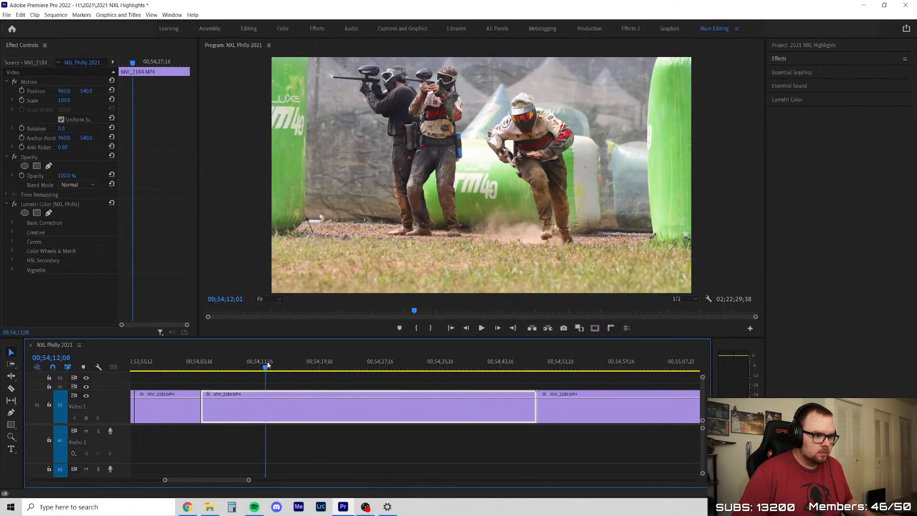
{"action": "left_click", "coordinate": [321, 377]}
{"action": "scroll", "coordinate": [326, 388], "scroll_direction": "down", "scroll_amount": 3}
{"action": "scroll", "coordinate": [329, 388], "scroll_direction": "up", "scroll_amount": 2}
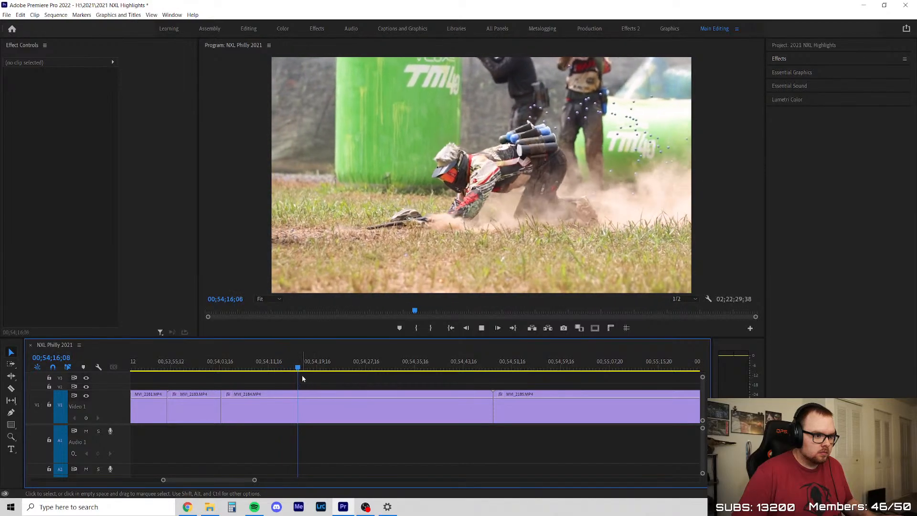
{"action": "left_click_drag", "start_coordinate": [304, 367], "coordinate": [472, 384]}
{"action": "key", "text": "ctrl+k"}
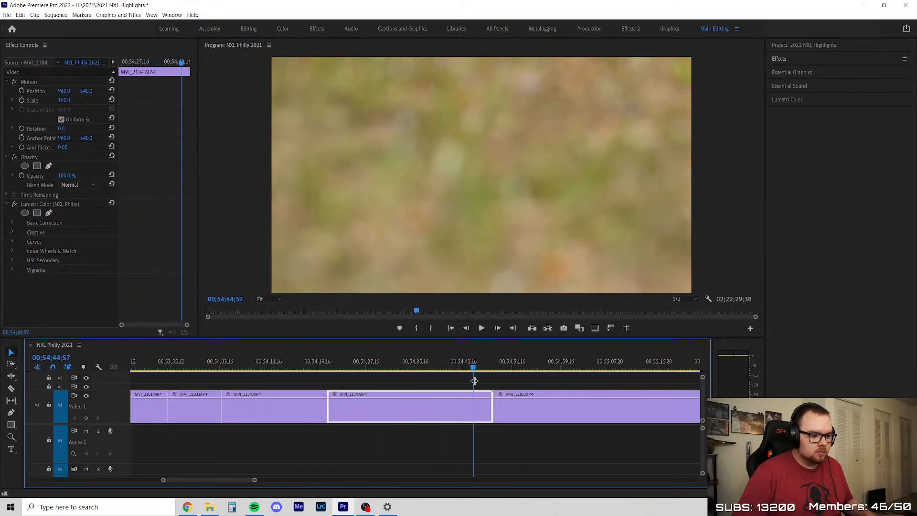
{"action": "key", "text": "Delete"}
{"action": "right_click", "coordinate": [427, 412]}
{"action": "left_click", "coordinate": [433, 414]}
Skim the start of MVI_2185, split off its opening, and delete that part together with its gap
{"action": "scroll", "coordinate": [294, 409], "scroll_direction": "down", "scroll_amount": 3}
{"action": "scroll", "coordinate": [306, 399], "scroll_direction": "up", "scroll_amount": 3}
{"action": "key", "text": "space"}
{"action": "scroll", "coordinate": [387, 399], "scroll_direction": "down", "scroll_amount": 6}
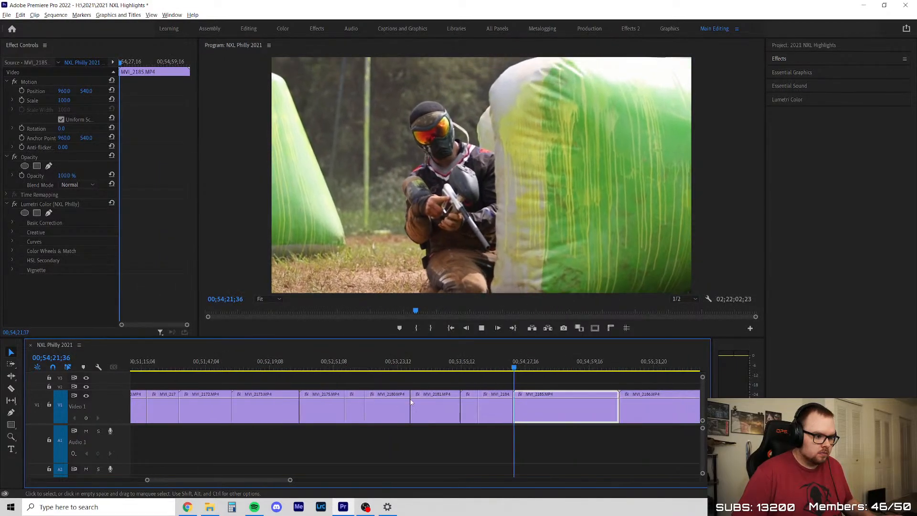
{"action": "scroll", "coordinate": [535, 408], "scroll_direction": "up", "scroll_amount": 8}
{"action": "left_click_drag", "start_coordinate": [273, 366], "coordinate": [301, 380]}
{"action": "key", "text": "ctrl+k"}
{"action": "left_click", "coordinate": [285, 405]}
{"action": "key", "text": "Delete"}
{"action": "right_click", "coordinate": [273, 402]}
{"action": "left_click", "coordinate": [288, 408]}
Skim the remaining MVI_2185, split it at about 00;54;48, and delete the part after the cut with its gap
{"action": "left_click_drag", "start_coordinate": [250, 368], "coordinate": [462, 380]}
{"action": "key", "text": "c"}
{"action": "left_click", "coordinate": [394, 408]}
{"action": "key", "text": "v"}
{"action": "key", "text": "space"}
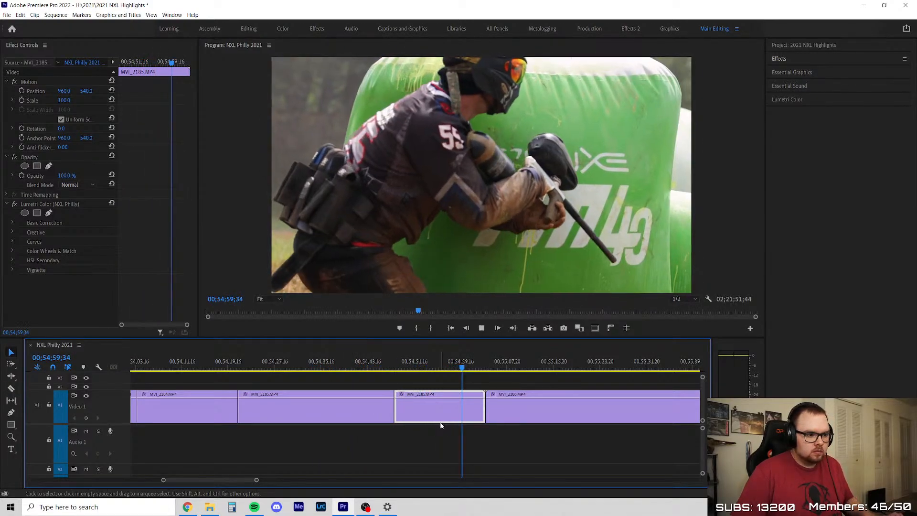
{"action": "scroll", "coordinate": [558, 425], "scroll_direction": "up", "scroll_amount": 5}
{"action": "key", "text": "Delete"}
{"action": "left_click", "coordinate": [349, 400]}
{"action": "key", "text": "Delete"}
Skim the start of MVI_2186, split it at about 00;55;05, and delete the part before the cut
{"action": "scroll", "coordinate": [313, 399], "scroll_direction": "down", "scroll_amount": 3}
{"action": "left_click_drag", "start_coordinate": [283, 368], "coordinate": [362, 391]}
{"action": "scroll", "coordinate": [369, 398], "scroll_direction": "up", "scroll_amount": 3}
{"action": "key", "text": "c"}
{"action": "left_click", "coordinate": [325, 410]}
{"action": "key", "text": "v"}
{"action": "left_click", "coordinate": [275, 412]}
{"action": "key", "text": "Delete"}
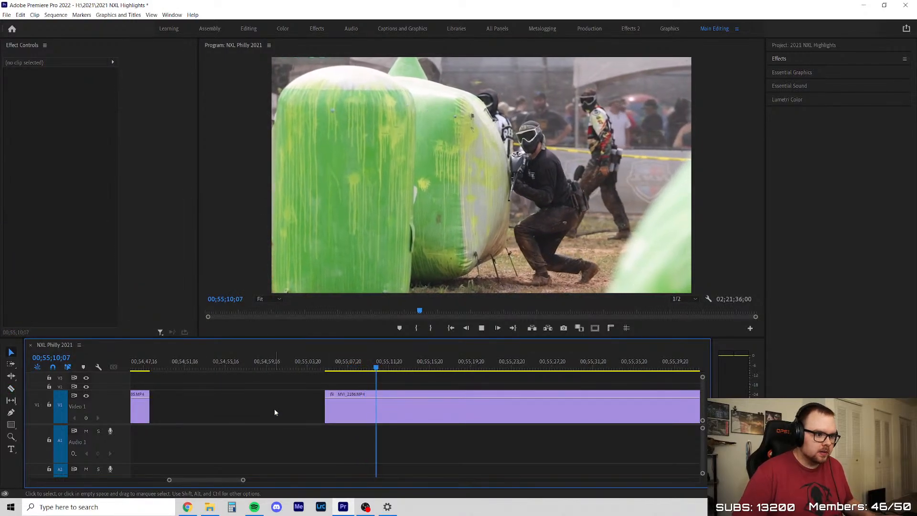
Review the rest of MVI_2186, split it after the usable action, and delete the part after the cut
{"action": "scroll", "coordinate": [285, 404], "scroll_direction": "down", "scroll_amount": 2}
{"action": "scroll", "coordinate": [285, 405], "scroll_direction": "up", "scroll_amount": 1}
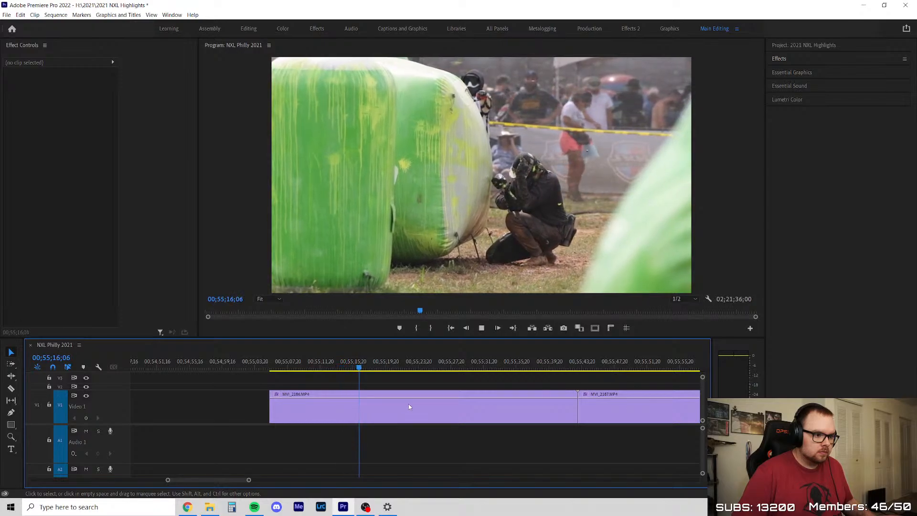
{"action": "left_click_drag", "start_coordinate": [367, 371], "coordinate": [549, 372]}
{"action": "key", "text": "ctrl+k"}
{"action": "key", "text": "Delete"}
{"action": "key", "text": "minus"}
Close the empty gaps before and after the kept portion of MVI_2186
{"action": "right_click", "coordinate": [381, 421]}
{"action": "right_click", "coordinate": [355, 407]}
{"action": "left_click", "coordinate": [375, 411]}
{"action": "right_click", "coordinate": [427, 406]}
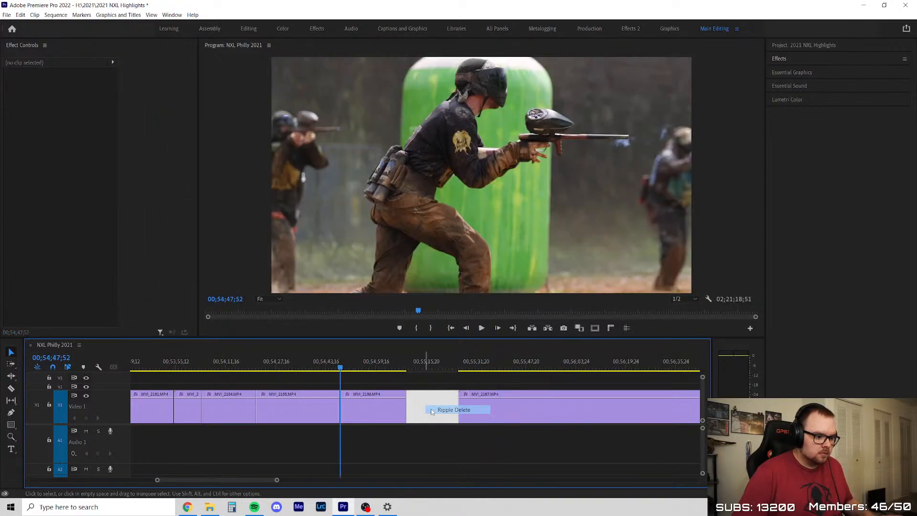
{"action": "left_click", "coordinate": [443, 411]}
Play the start of MVI_2187 through the run and slide, and split the clip at about 00;55;32
{"action": "scroll", "coordinate": [443, 428], "scroll_direction": "down", "scroll_amount": 3}
{"action": "scroll", "coordinate": [443, 429], "scroll_direction": "up", "scroll_amount": 4}
{"action": "left_click_drag", "start_coordinate": [287, 366], "coordinate": [288, 370]}
{"action": "key", "text": "space"}
{"action": "scroll", "coordinate": [327, 385], "scroll_direction": "up", "scroll_amount": 2}
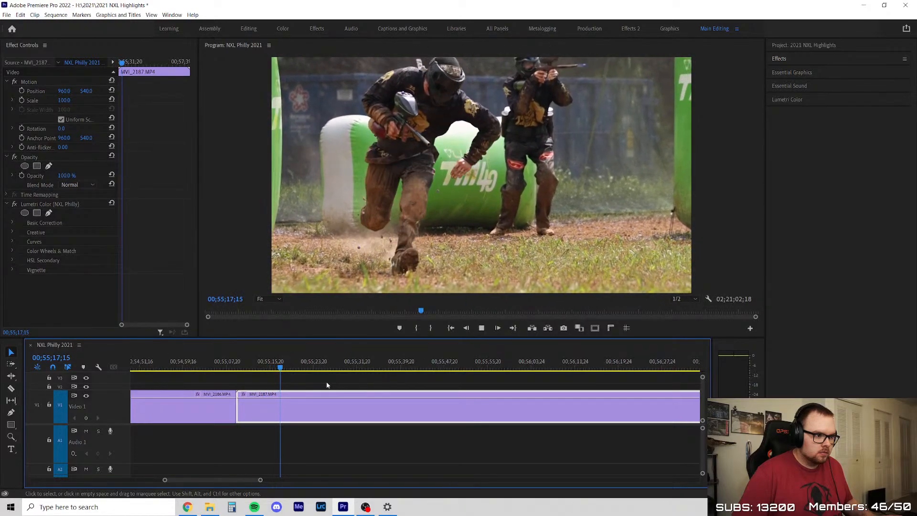
{"action": "scroll", "coordinate": [327, 385], "scroll_direction": "down", "scroll_amount": 3}
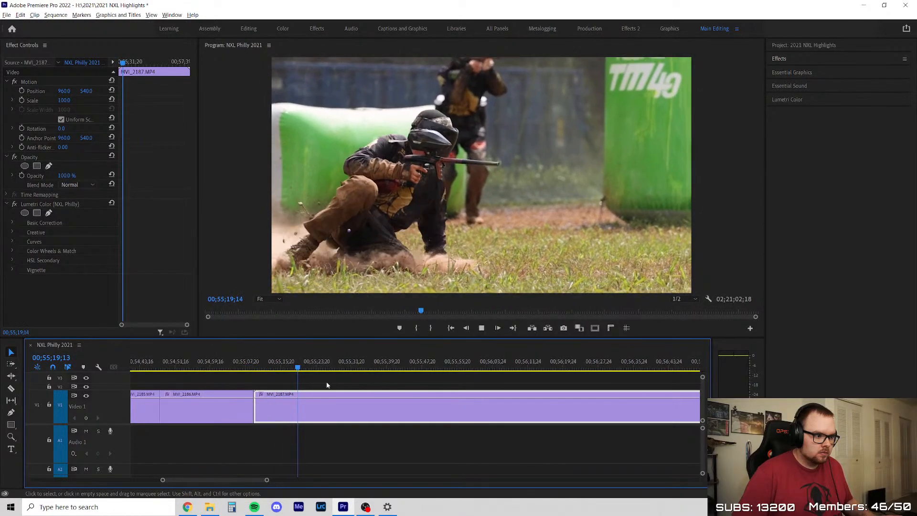
{"action": "key", "text": "c"}
{"action": "left_click", "coordinate": [347, 397]}
{"action": "key", "text": "v"}
Skim the long remainder of MVI_2187, delete the part after the cut, and close the gap
{"action": "left_click", "coordinate": [296, 366]}
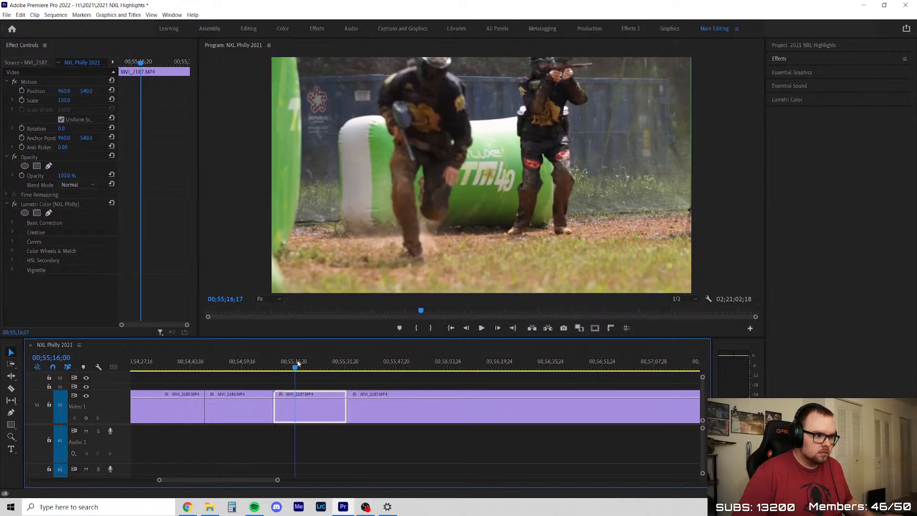
{"action": "left_click_drag", "start_coordinate": [300, 365], "coordinate": [367, 372]}
{"action": "scroll", "coordinate": [377, 393], "scroll_direction": "down", "scroll_amount": 5}
{"action": "scroll", "coordinate": [388, 400], "scroll_direction": "up", "scroll_amount": 2}
{"action": "left_click_drag", "start_coordinate": [232, 365], "coordinate": [479, 370]}
{"action": "key", "text": "Delete"}
{"action": "right_click", "coordinate": [401, 415]}
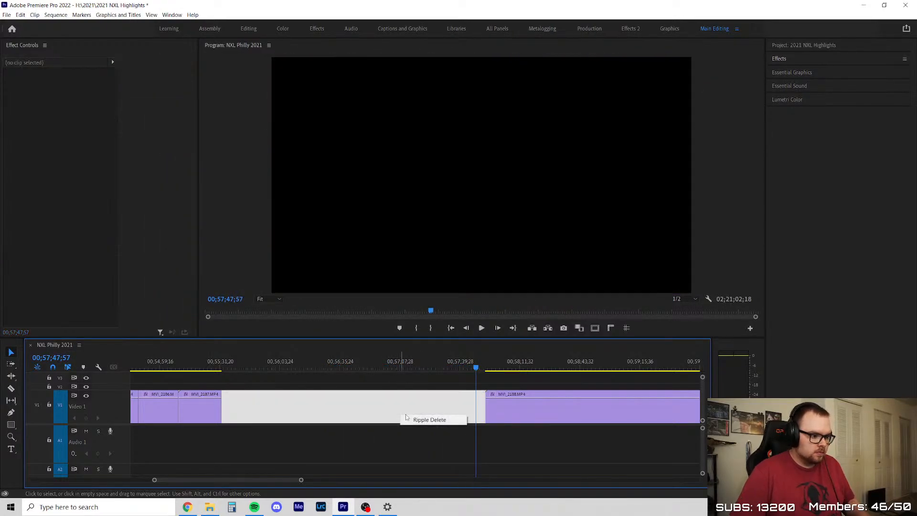
{"action": "left_click", "coordinate": [417, 419]}
{"action": "right_click", "coordinate": [287, 392]}
{"action": "left_click", "coordinate": [303, 396]}
Play and skim MVI_2188 from its start through the run and slide to locate where the usable action begins
{"action": "key", "text": "Up"}
{"action": "key", "text": "Up"}
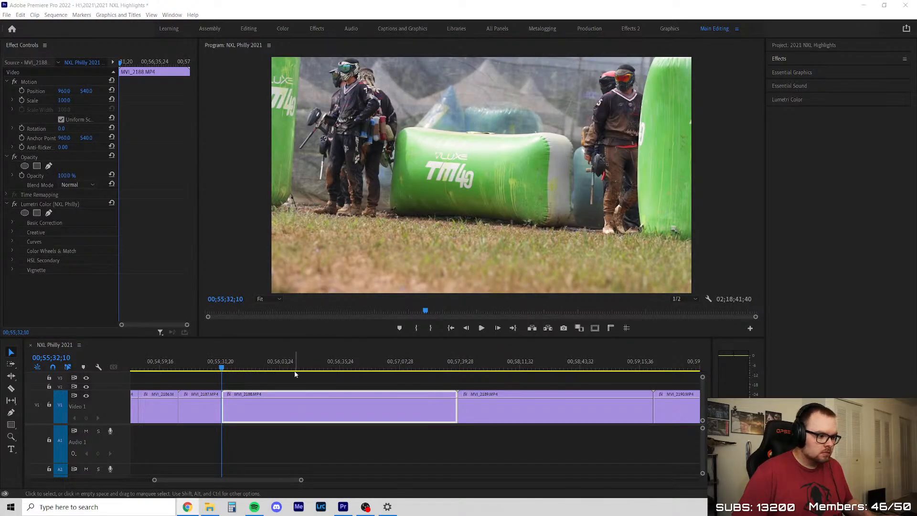
{"action": "left_click", "coordinate": [232, 384]}
{"action": "key", "text": "space"}
{"action": "scroll", "coordinate": [231, 385], "scroll_direction": "up", "scroll_amount": 2}
{"action": "left_click_drag", "start_coordinate": [207, 370], "coordinate": [382, 381]}
{"action": "key", "text": "space"}
{"action": "scroll", "coordinate": [288, 412], "scroll_direction": "down", "scroll_amount": 3}
{"action": "scroll", "coordinate": [402, 403], "scroll_direction": "up", "scroll_amount": 2}
{"action": "left_click", "coordinate": [332, 382]}
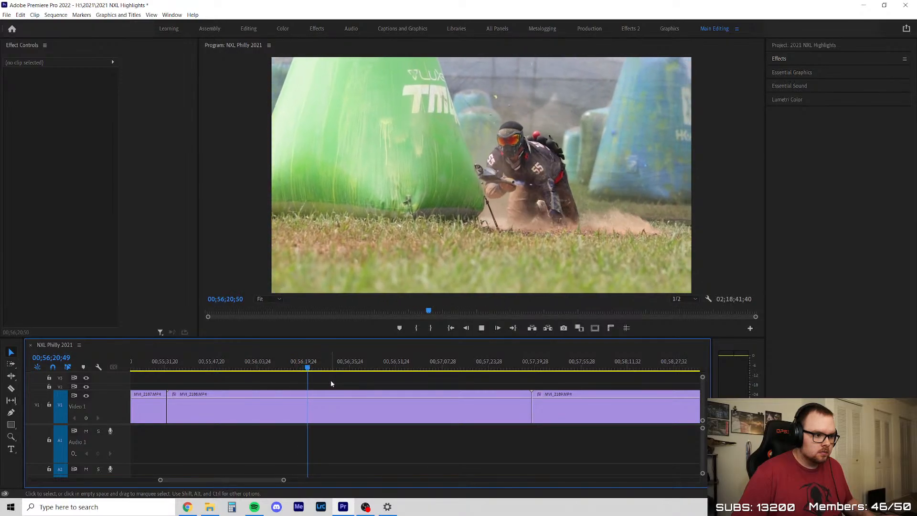
{"action": "scroll", "coordinate": [361, 392], "scroll_direction": "up", "scroll_amount": 2}
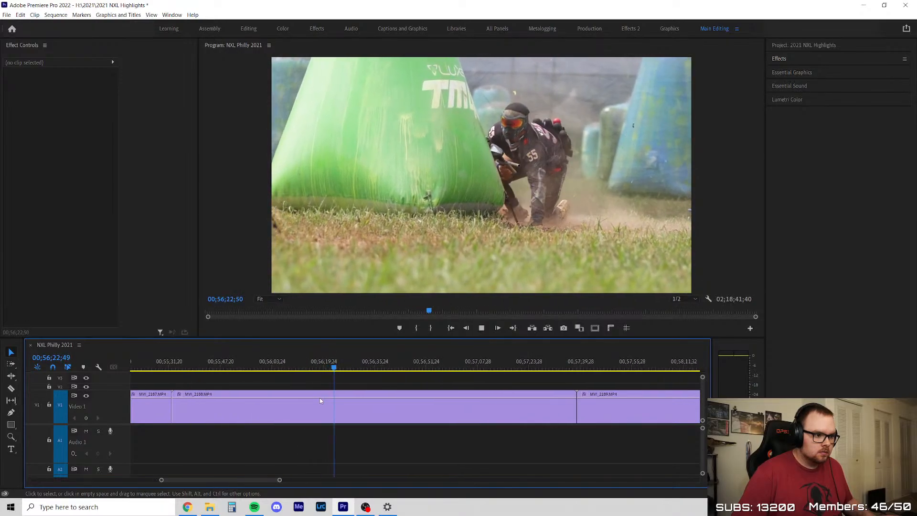
{"action": "left_click_drag", "start_coordinate": [251, 365], "coordinate": [271, 367]}
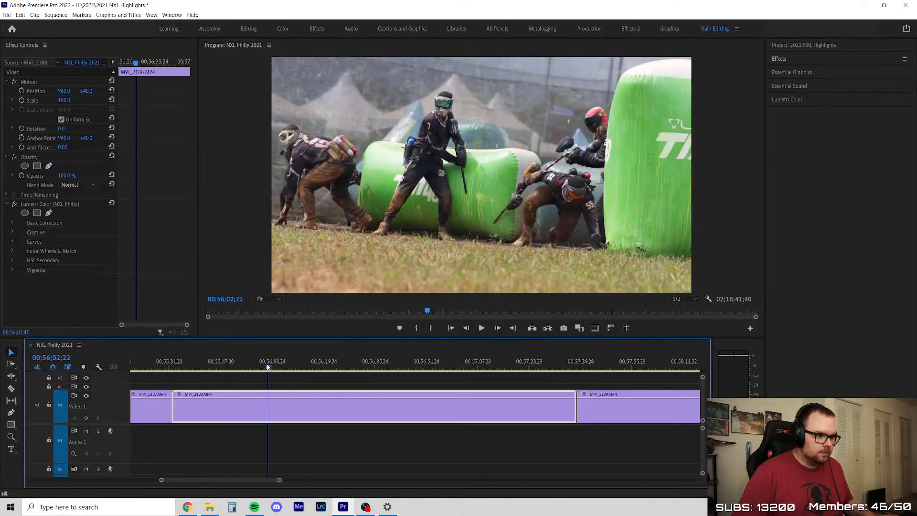
Split MVI_2188 at about 00;56;02, remove the part before the cut, and close the gap
{"action": "left_click", "coordinate": [269, 401]}
{"action": "key", "text": "v"}
{"action": "right_click", "coordinate": [238, 401]}
{"action": "left_click", "coordinate": [258, 411]}
Skim the rest of MVI_2188, split it at about 00;56;00, then delete the part after the cut and close the gap
{"action": "left_click_drag", "start_coordinate": [171, 367], "coordinate": [463, 403]}
{"action": "key", "text": "c"}
{"action": "left_click", "coordinate": [260, 412]}
{"action": "key", "text": "v"}
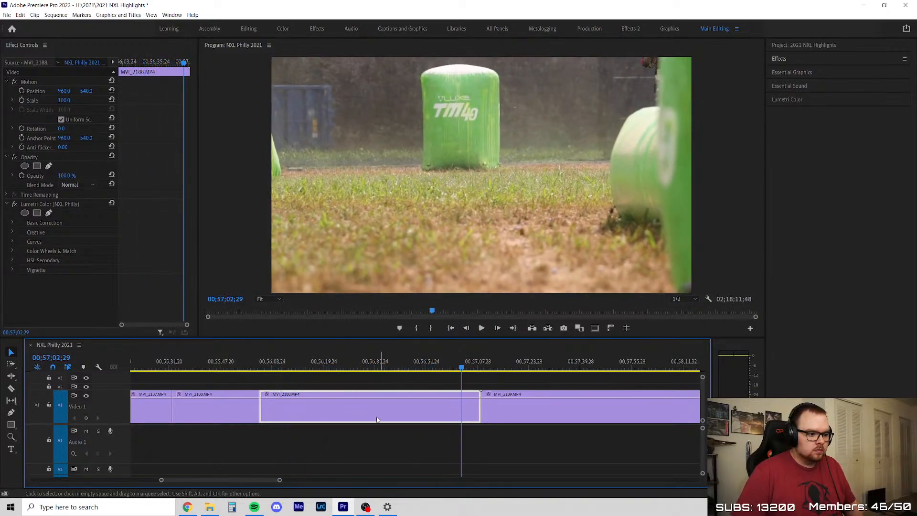
{"action": "key", "text": "Delete"}
{"action": "right_click", "coordinate": [380, 420]}
{"action": "left_click", "coordinate": [392, 427]}
Review MVI_2189 around the slide and the rest of its footage, then remove the whole clip without leaving a gap
{"action": "left_click_drag", "start_coordinate": [260, 365], "coordinate": [457, 404]}
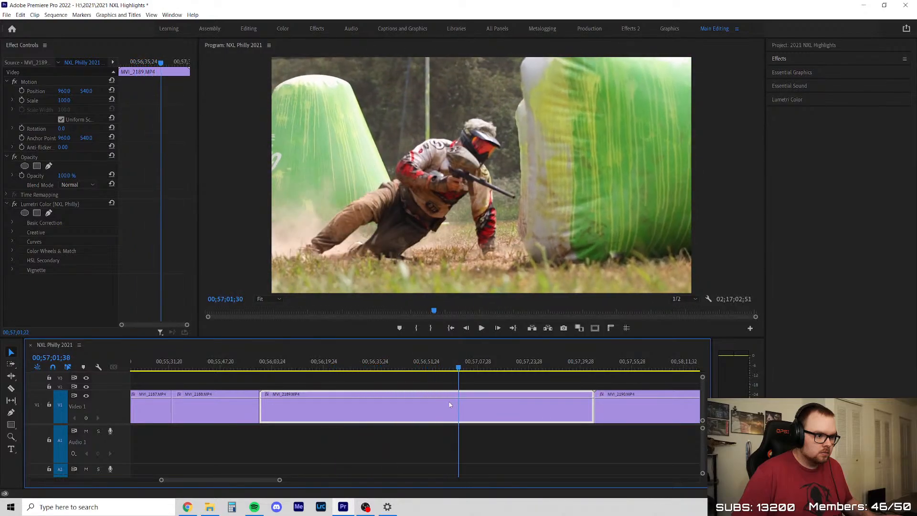
{"action": "scroll", "coordinate": [583, 424], "scroll_direction": "up", "scroll_amount": 4}
{"action": "left_click_drag", "start_coordinate": [336, 369], "coordinate": [361, 376]}
{"action": "left_click", "coordinate": [415, 389]}
{"action": "key", "text": "space"}
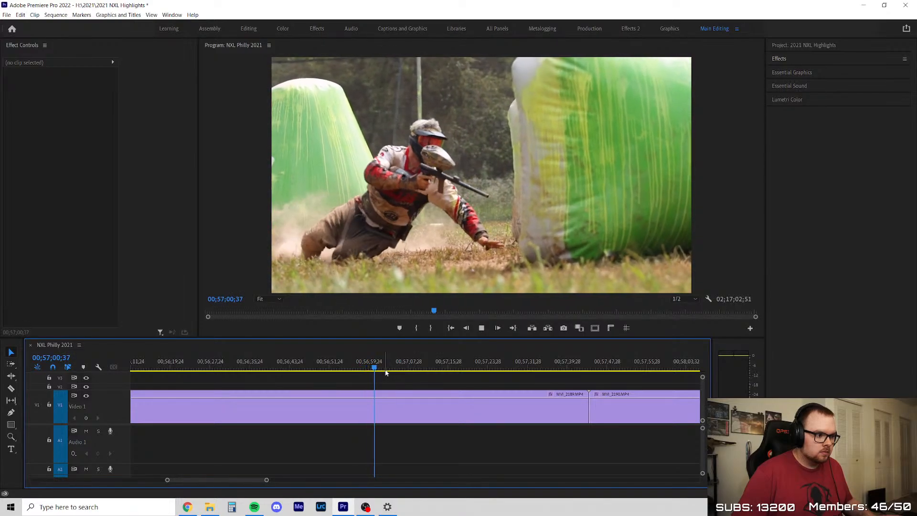
{"action": "left_click_drag", "start_coordinate": [398, 365], "coordinate": [503, 376]}
{"action": "key", "text": "Delete"}
{"action": "left_click", "coordinate": [456, 401]}
{"action": "key", "text": "Delete"}
{"action": "key", "text": "ctrl+s"}
Play the start of MVI_2190, split it at about 00;56;02, and delete the short opening part
{"action": "key", "text": "space"}
{"action": "scroll", "coordinate": [300, 430], "scroll_direction": "down", "scroll_amount": 6}
{"action": "scroll", "coordinate": [319, 408], "scroll_direction": "up", "scroll_amount": 7}
{"action": "mouse_move", "coordinate": [261, 366]}
{"action": "left_mouse_down"}
{"action": "mouse_move", "coordinate": [352, 372]}
{"action": "mouse_move", "coordinate": [251, 377]}
{"action": "left_mouse_up"}
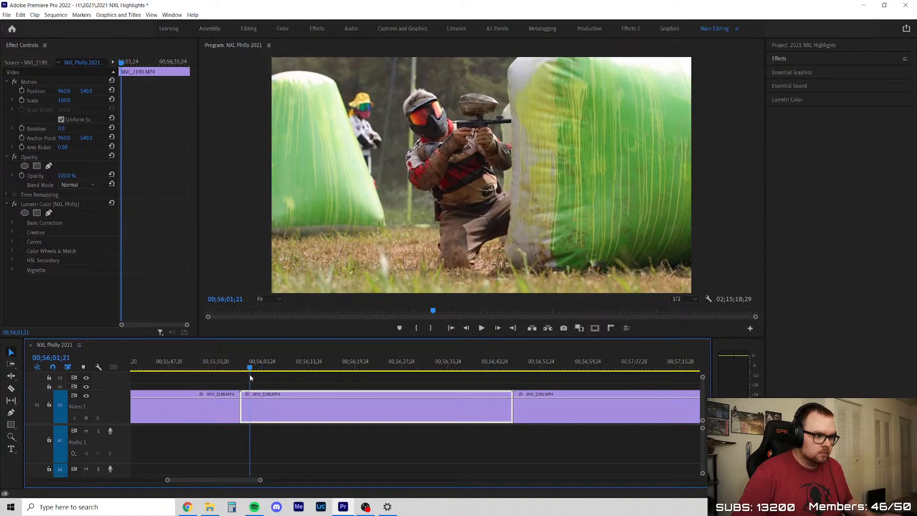
{"action": "left_click", "coordinate": [256, 407]}
{"action": "key", "text": "v"}
{"action": "left_click", "coordinate": [249, 411]}
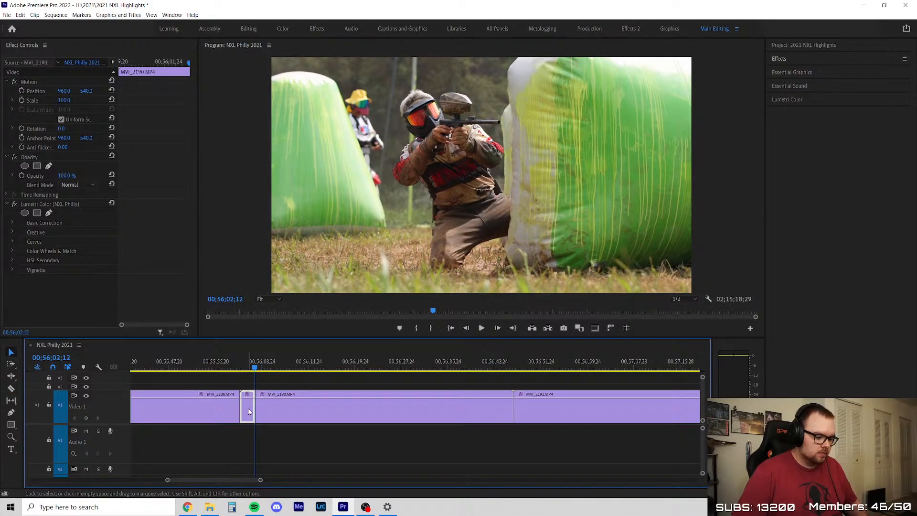
{"action": "key", "text": "Delete"}
Skim the rest of MVI_2190, split it at about 00;56;11, and close the gap before the kept portion
{"action": "left_click_drag", "start_coordinate": [273, 371], "coordinate": [497, 368]}
{"action": "key", "text": "c"}
{"action": "left_click", "coordinate": [309, 412]}
{"action": "right_click", "coordinate": [250, 402]}
{"action": "right_click", "coordinate": [245, 394]}
{"action": "left_click", "coordinate": [258, 400]}
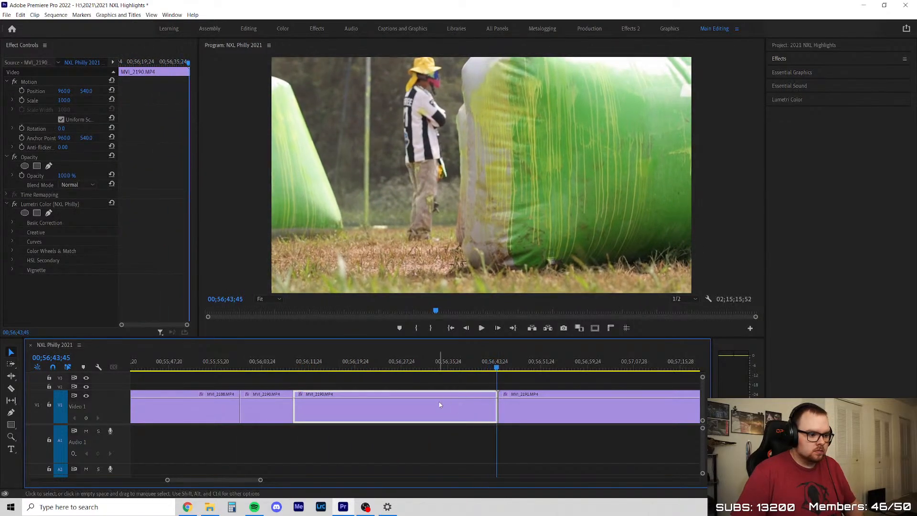
Delete the remaining part of MVI_2190 after the cut and close the gap before MVI_2191
{"action": "key", "text": "Delete"}
{"action": "right_click", "coordinate": [396, 411]}
{"action": "left_click", "coordinate": [405, 424]}
{"action": "right_click", "coordinate": [391, 411]}
{"action": "left_click", "coordinate": [410, 415]}
Play the opening of MVI_2191 and trim about 11 seconds off its start
{"action": "scroll", "coordinate": [301, 405], "scroll_direction": "down", "scroll_amount": 3}
{"action": "key", "text": "space"}
{"action": "scroll", "coordinate": [299, 402], "scroll_direction": "up", "scroll_amount": 2}
{"action": "key", "text": "space"}
{"action": "left_click_drag", "start_coordinate": [240, 410], "coordinate": [271, 409]}
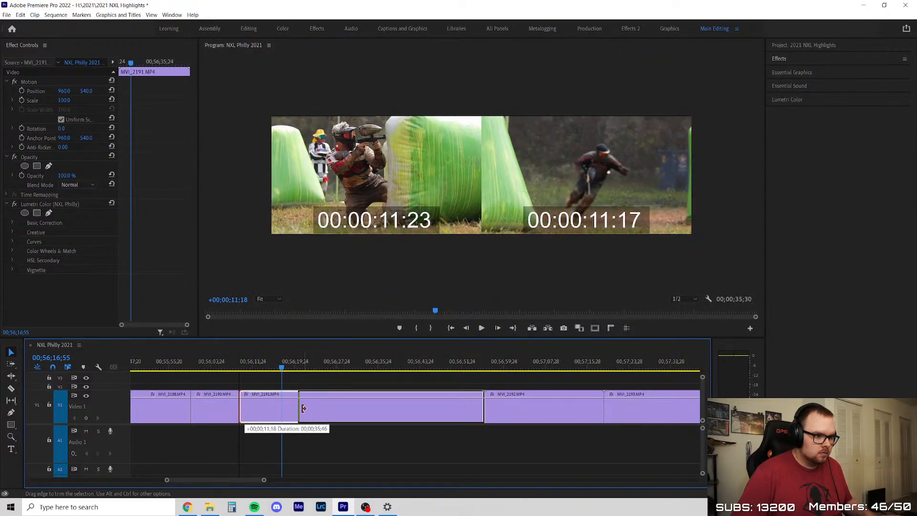
{"action": "left_click_drag", "start_coordinate": [305, 409], "coordinate": [304, 409]}
Skim the trimmed MVI_2191, extend its start back about 8 seconds, and retrim the start to about 00;56;14
{"action": "key", "text": "space"}
{"action": "scroll", "coordinate": [293, 391], "scroll_direction": "up", "scroll_amount": 2}
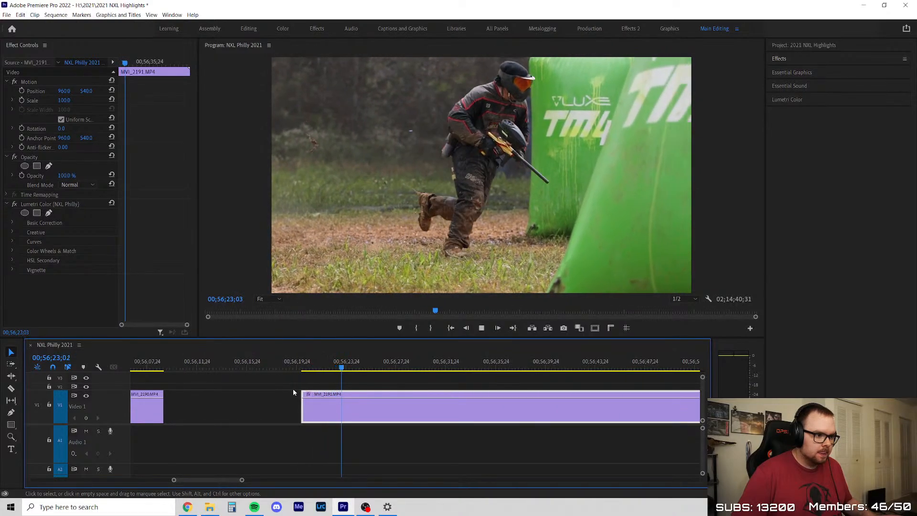
{"action": "scroll", "coordinate": [293, 392], "scroll_direction": "down", "scroll_amount": 4}
{"action": "scroll", "coordinate": [391, 397], "scroll_direction": "up", "scroll_amount": 3}
{"action": "left_click_drag", "start_coordinate": [297, 378], "coordinate": [413, 380]}
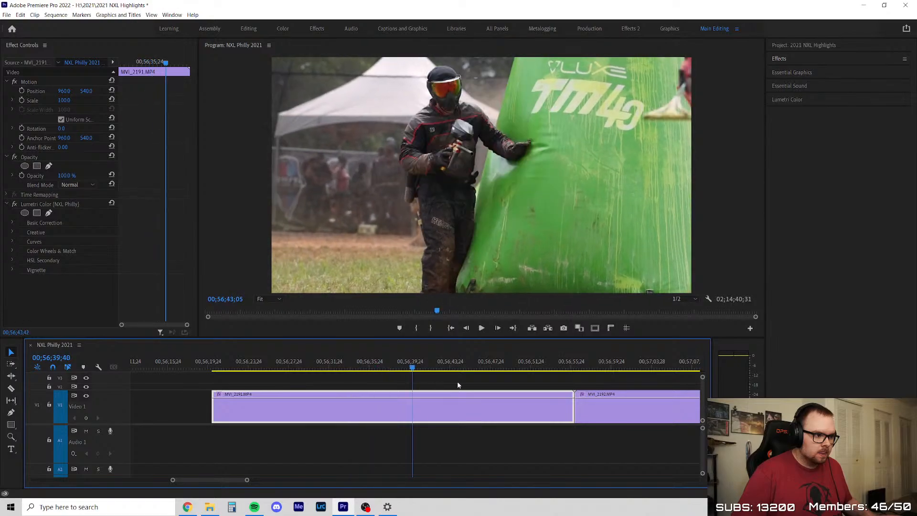
{"action": "left_click_drag", "start_coordinate": [487, 380], "coordinate": [284, 388]}
{"action": "scroll", "coordinate": [224, 407], "scroll_direction": "up", "scroll_amount": 2}
{"action": "left_click_drag", "start_coordinate": [326, 411], "coordinate": [237, 411]}
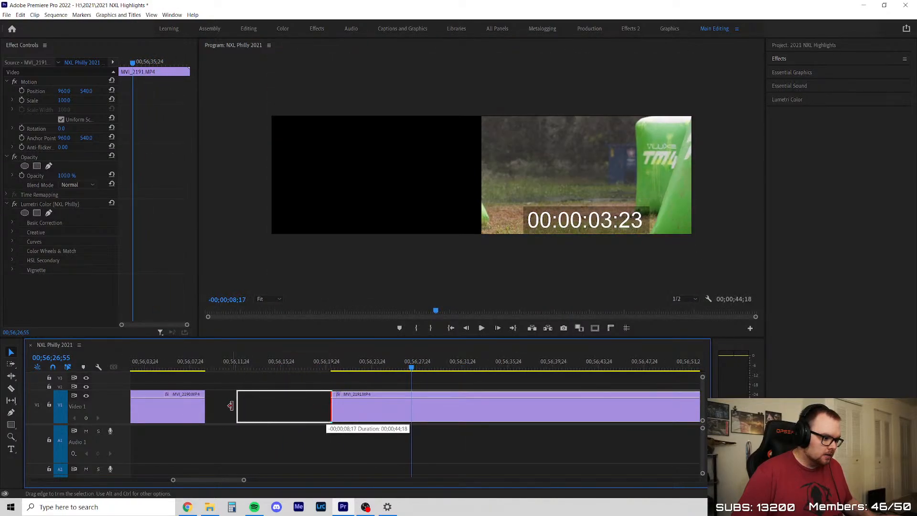
{"action": "left_click_drag", "start_coordinate": [239, 363], "coordinate": [283, 361]}
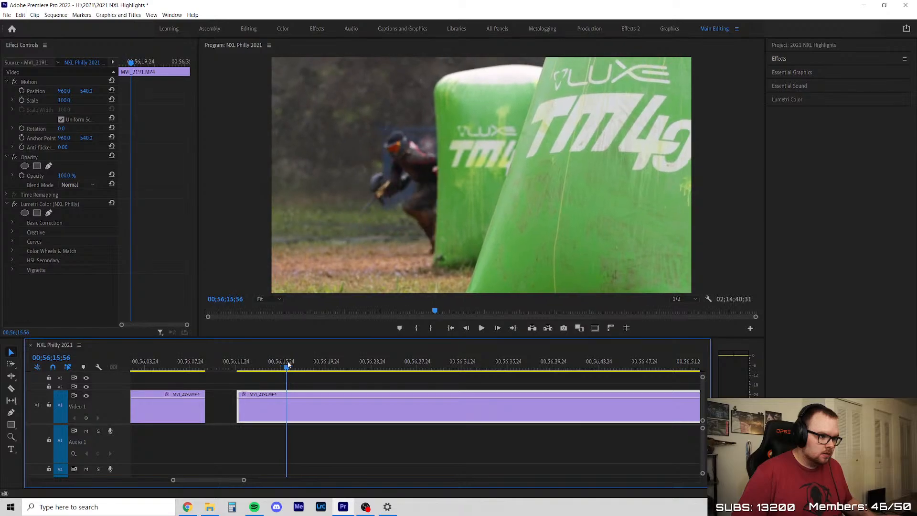
{"action": "left_click_drag", "start_coordinate": [238, 409], "coordinate": [268, 410]}
Review the run in the retrimmed MVI_2191 and skim on to the start of MVI_2192
{"action": "key", "text": "space"}
{"action": "scroll", "coordinate": [292, 404], "scroll_direction": "down", "scroll_amount": 5}
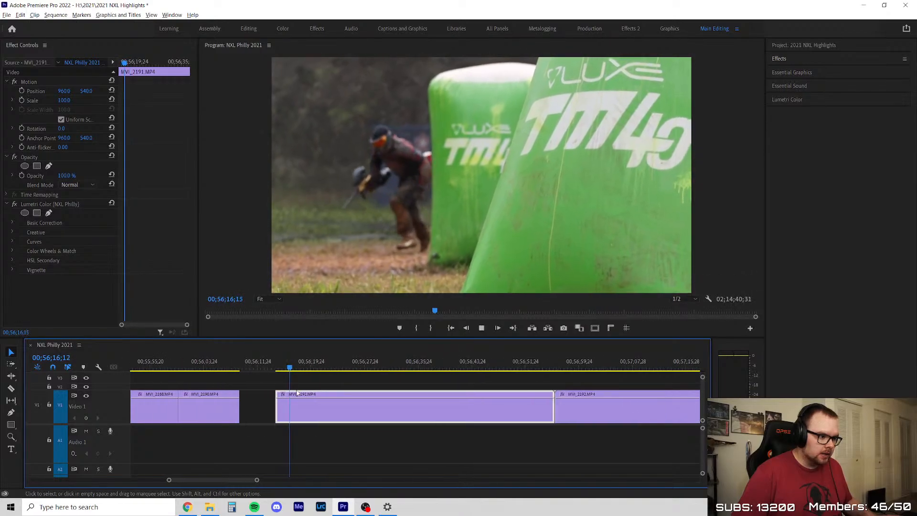
{"action": "scroll", "coordinate": [336, 387], "scroll_direction": "up", "scroll_amount": 1}
{"action": "left_click", "coordinate": [339, 386]}
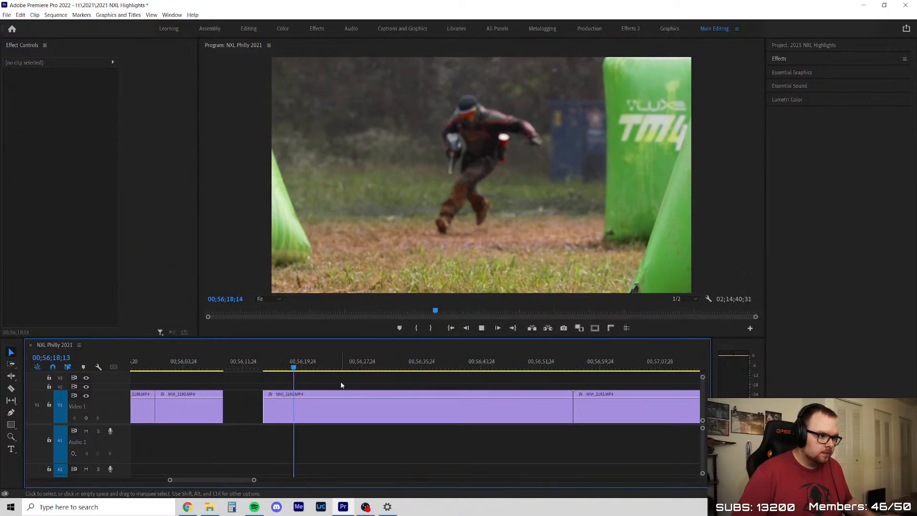
{"action": "key", "text": "space"}
{"action": "left_click", "coordinate": [287, 364]}
{"action": "key", "text": "space"}
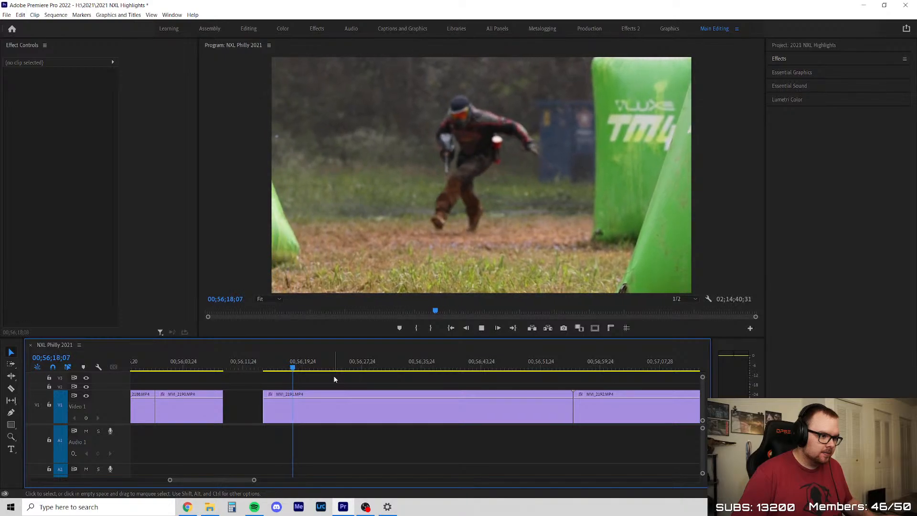
{"action": "scroll", "coordinate": [316, 373], "scroll_direction": "up", "scroll_amount": 2}
{"action": "left_click_drag", "start_coordinate": [280, 365], "coordinate": [496, 390]}
{"action": "scroll", "coordinate": [336, 382], "scroll_direction": "down", "scroll_amount": 4}
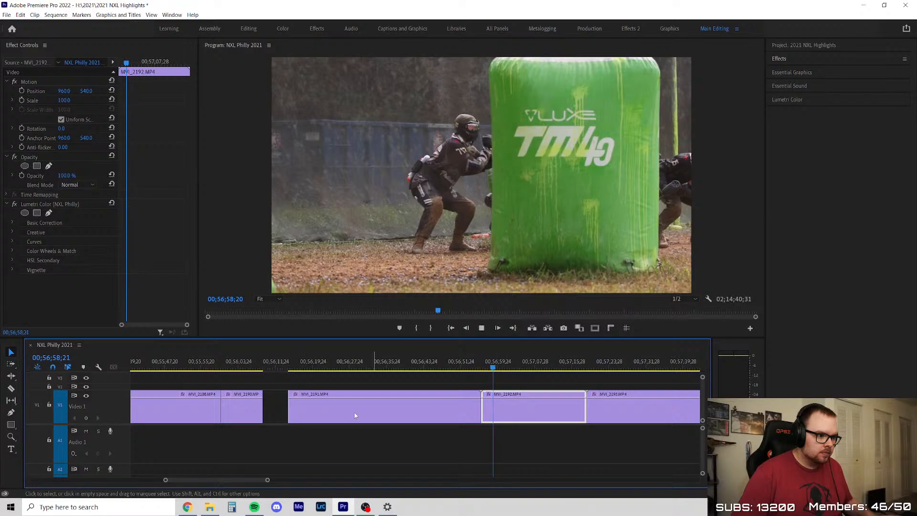
Close the empty gap between MVI_2190 and MVI_2191
{"action": "scroll", "coordinate": [362, 413], "scroll_direction": "down", "scroll_amount": 4}
{"action": "scroll", "coordinate": [360, 410], "scroll_direction": "up", "scroll_amount": 5}
{"action": "left_click", "coordinate": [207, 408]}
{"action": "key", "text": "Delete"}
Play MVI_2192 through the players' run and dive to judge whether the clip is worth keeping
{"action": "left_click", "coordinate": [428, 363]}
{"action": "scroll", "coordinate": [325, 407], "scroll_direction": "down", "scroll_amount": 5}
{"action": "key", "text": "space"}
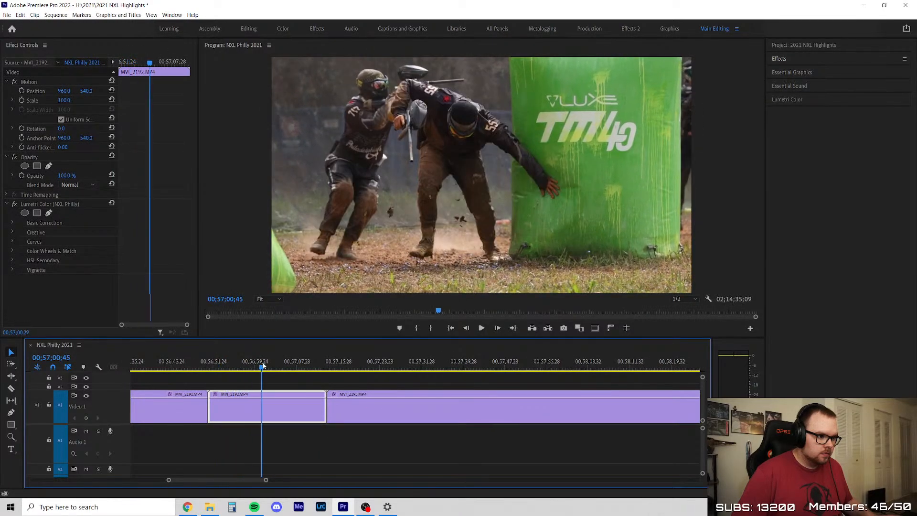
{"action": "left_click", "coordinate": [317, 374]}
{"action": "scroll", "coordinate": [318, 378], "scroll_direction": "down", "scroll_amount": 2}
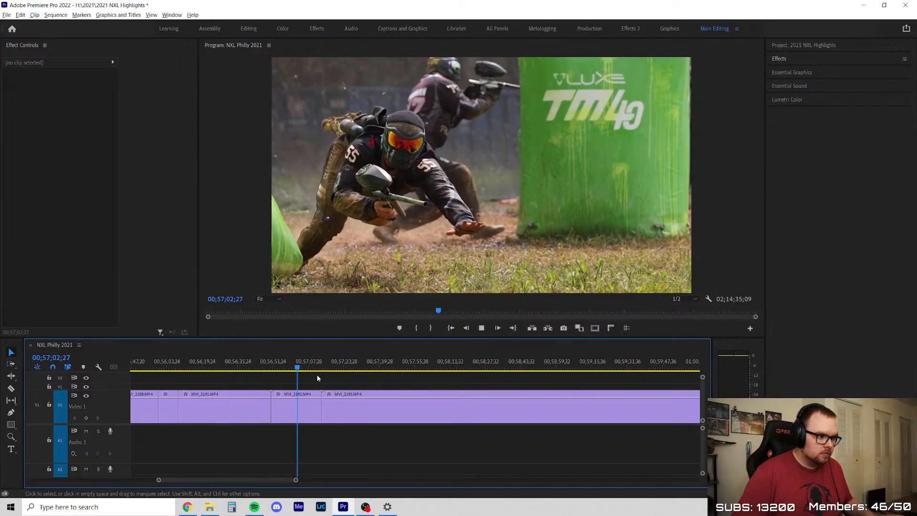
{"action": "scroll", "coordinate": [471, 396], "scroll_direction": "down", "scroll_amount": 2}
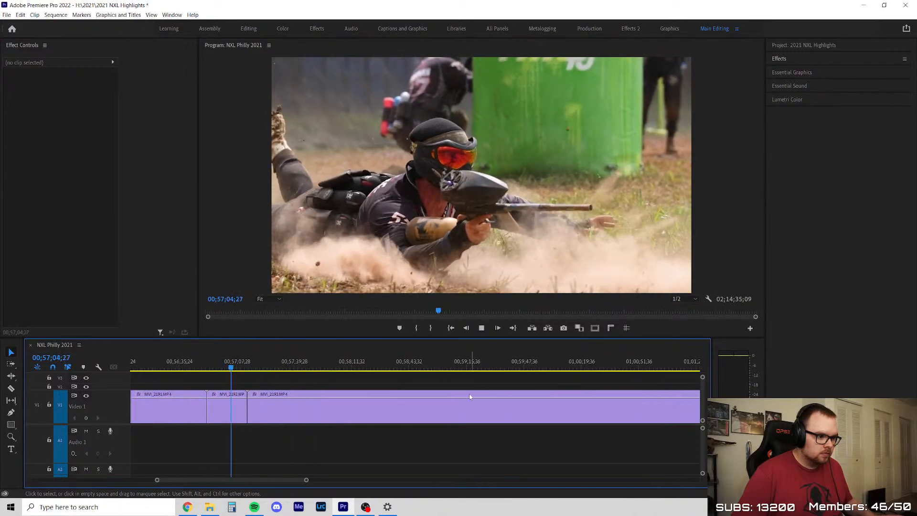
Skim into MVI_2193, split it at about 00;57;28, then delete its opening part and close the gap
{"action": "scroll", "coordinate": [236, 380], "scroll_direction": "up", "scroll_amount": 4}
{"action": "left_click_drag", "start_coordinate": [167, 362], "coordinate": [353, 381]}
{"action": "left_click", "coordinate": [320, 399]}
{"action": "key", "text": "v"}
{"action": "left_click", "coordinate": [298, 407]}
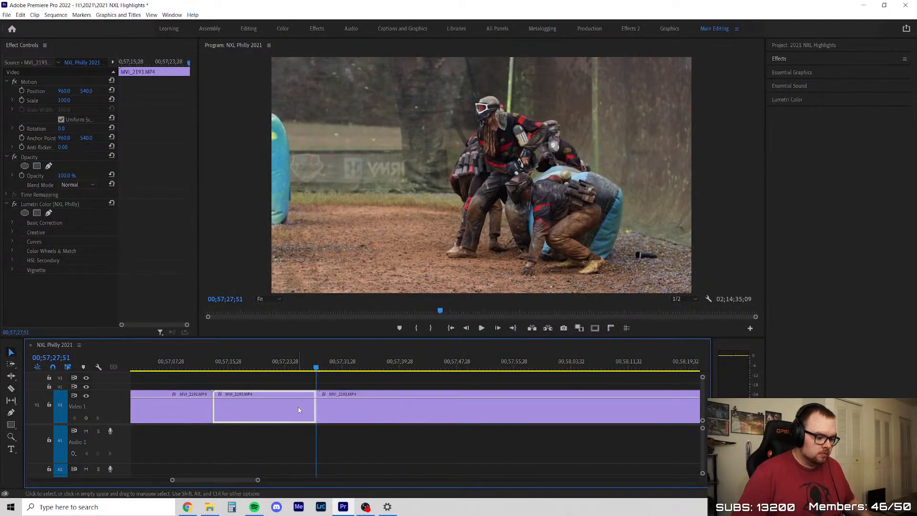
{"action": "key", "text": "Delete"}
{"action": "right_click", "coordinate": [283, 401]}
{"action": "left_click", "coordinate": [292, 405]}
Play MVI_2193 from its new start through the dive and split it at about 00;57;31
{"action": "key", "text": "space"}
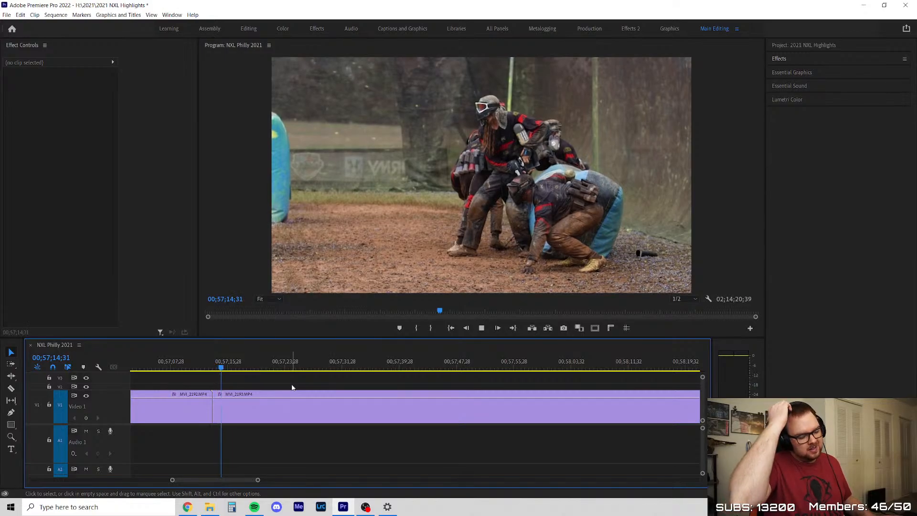
{"action": "scroll", "coordinate": [275, 393], "scroll_direction": "down", "scroll_amount": 1}
{"action": "scroll", "coordinate": [275, 393], "scroll_direction": "down", "scroll_amount": 3}
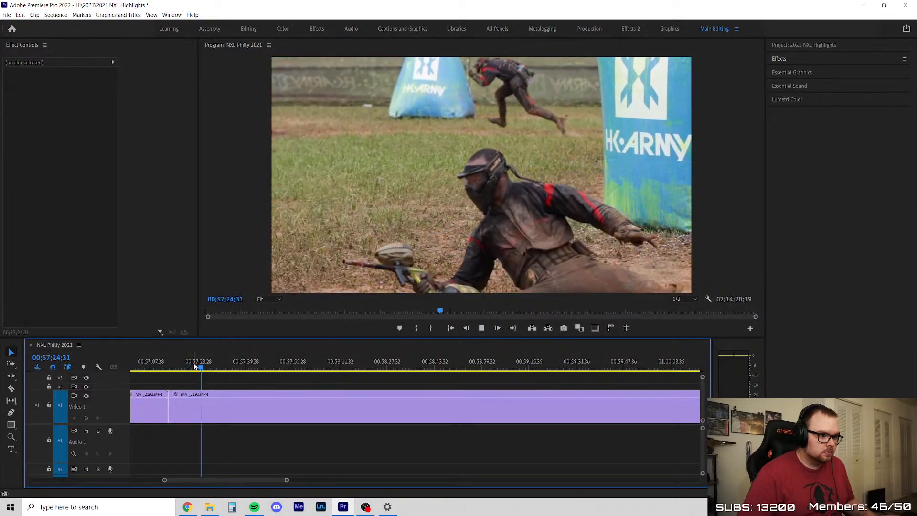
{"action": "scroll", "coordinate": [194, 366], "scroll_direction": "down", "scroll_amount": 2}
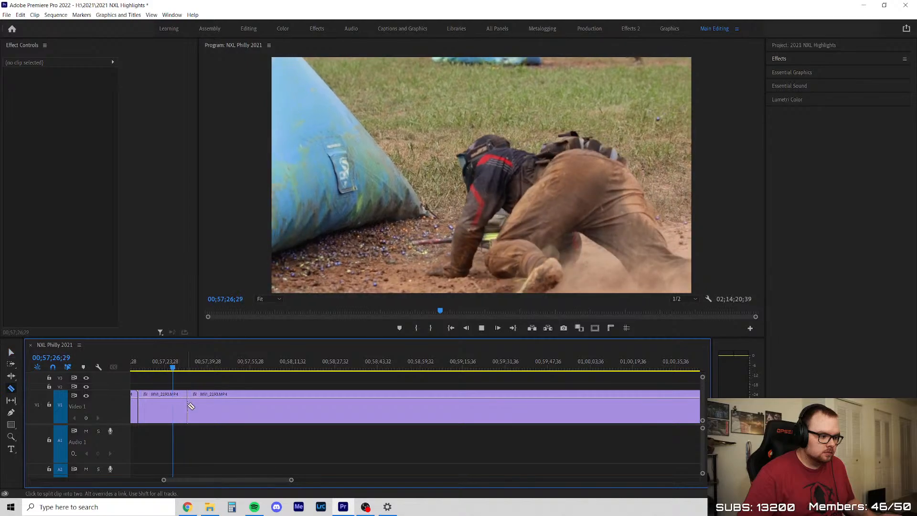
Skim the long remainder of MVI_2193 to the player shooting beside the bunker and split it at about 00;58;49
{"action": "left_click_drag", "start_coordinate": [182, 371], "coordinate": [379, 400]}
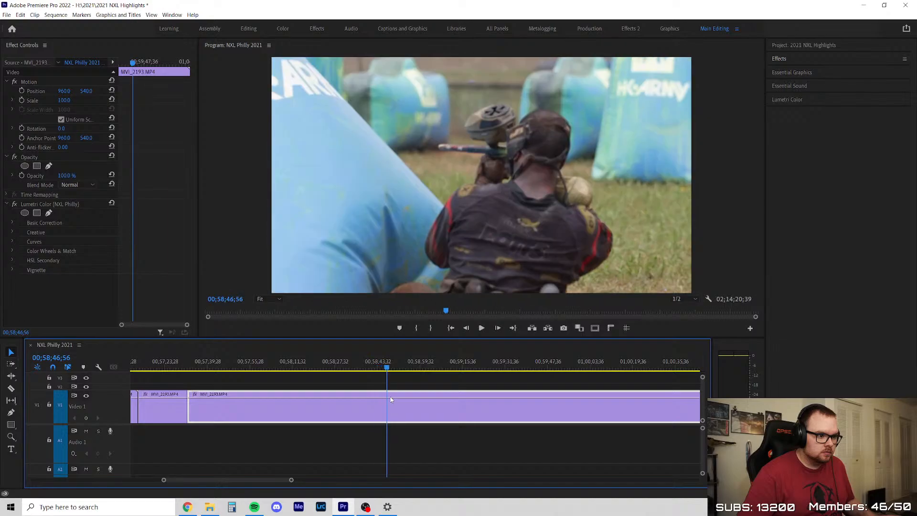
{"action": "key", "text": "space"}
{"action": "scroll", "coordinate": [402, 411], "scroll_direction": "down", "scroll_amount": 3}
{"action": "scroll", "coordinate": [399, 415], "scroll_direction": "up", "scroll_amount": 3}
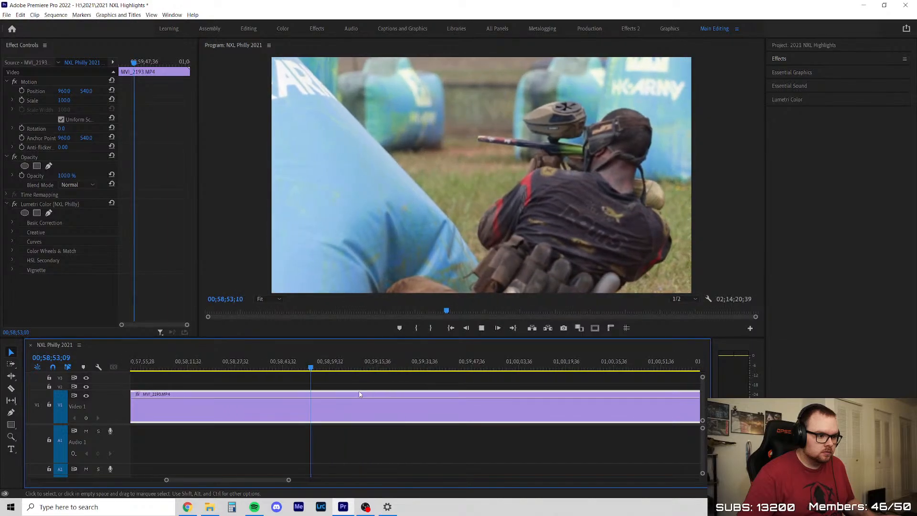
{"action": "scroll", "coordinate": [328, 399], "scroll_direction": "up", "scroll_amount": 2}
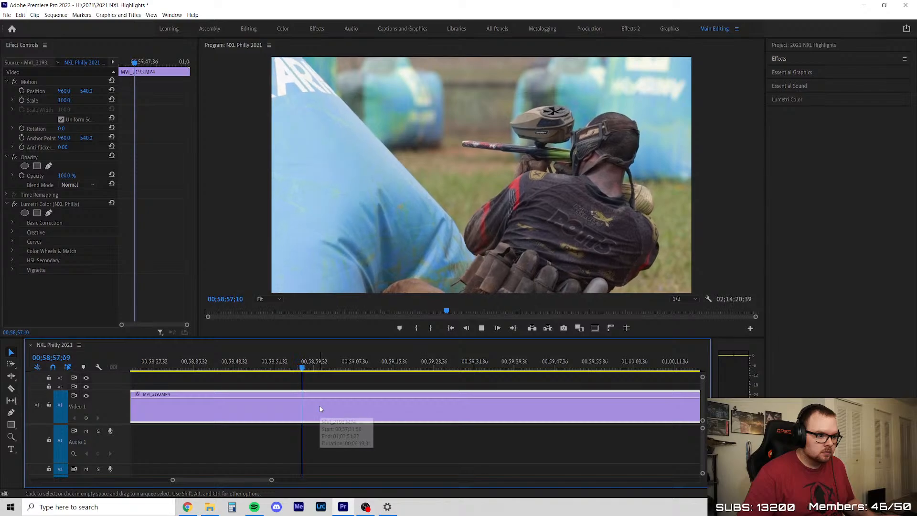
{"action": "key", "text": "space"}
{"action": "key", "text": "c"}
{"action": "left_click", "coordinate": [264, 414]}
Delete the section of MVI_2193 between the two cuts and close the gap
{"action": "key", "text": "v"}
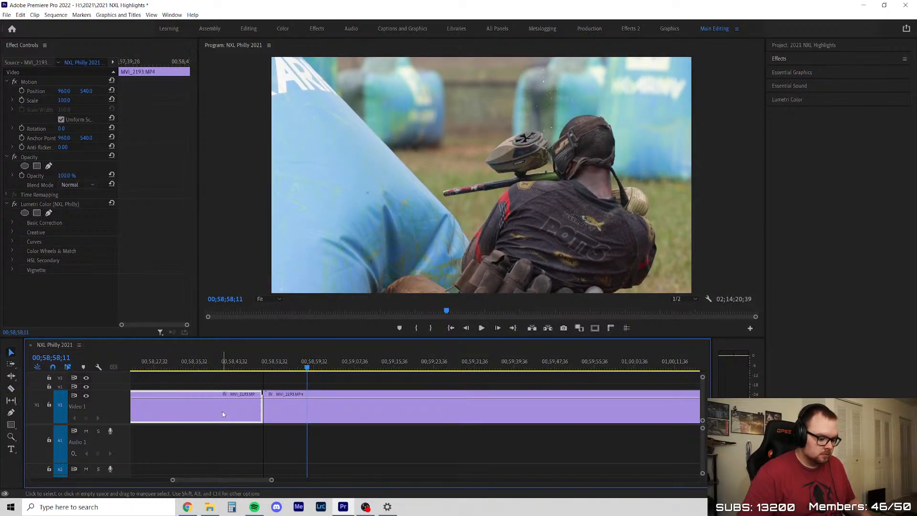
{"action": "key", "text": "Delete"}
{"action": "right_click", "coordinate": [226, 416]}
Review the next shooting section of MVI_2193 and split the clip at about 00;57;49
{"action": "scroll", "coordinate": [207, 414], "scroll_direction": "down", "scroll_amount": 4}
{"action": "scroll", "coordinate": [313, 390], "scroll_direction": "up", "scroll_amount": 1}
{"action": "left_click_drag", "start_coordinate": [272, 368], "coordinate": [331, 387]}
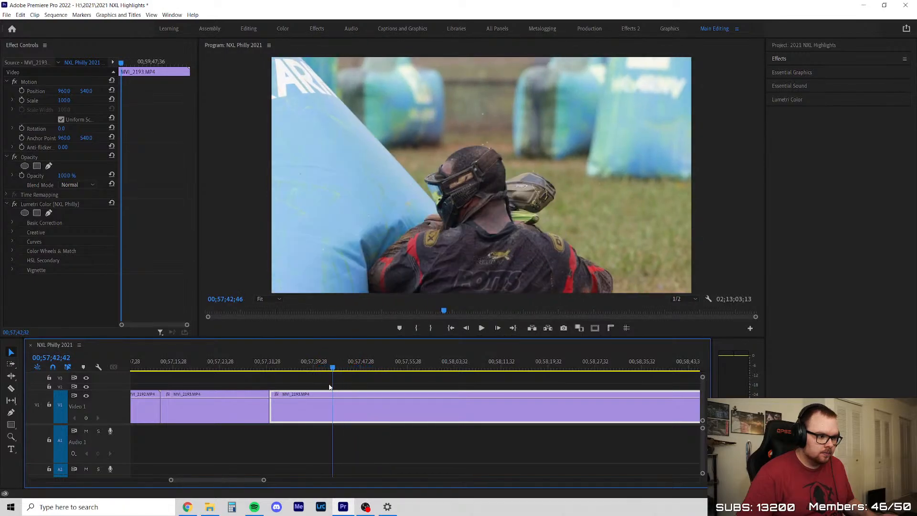
{"action": "left_click", "coordinate": [357, 386]}
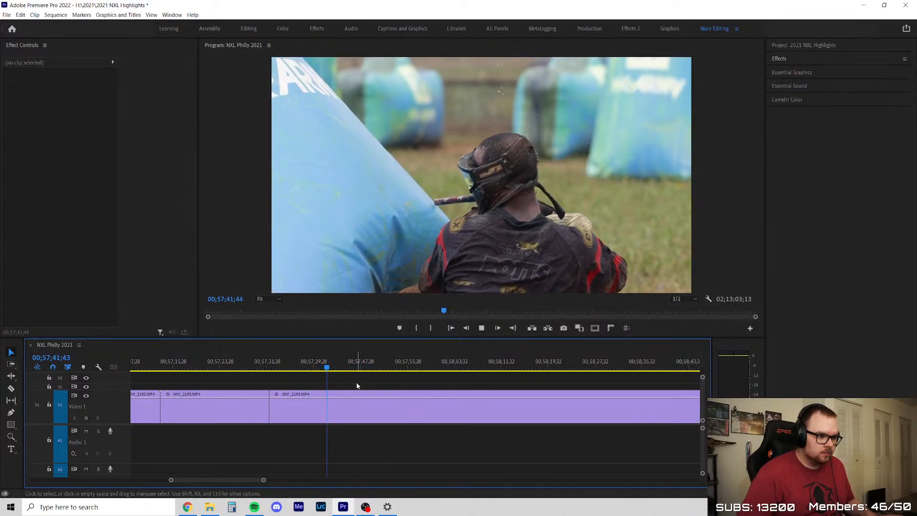
{"action": "key", "text": "c"}
{"action": "left_click", "coordinate": [370, 399]}
{"action": "key", "text": "v"}
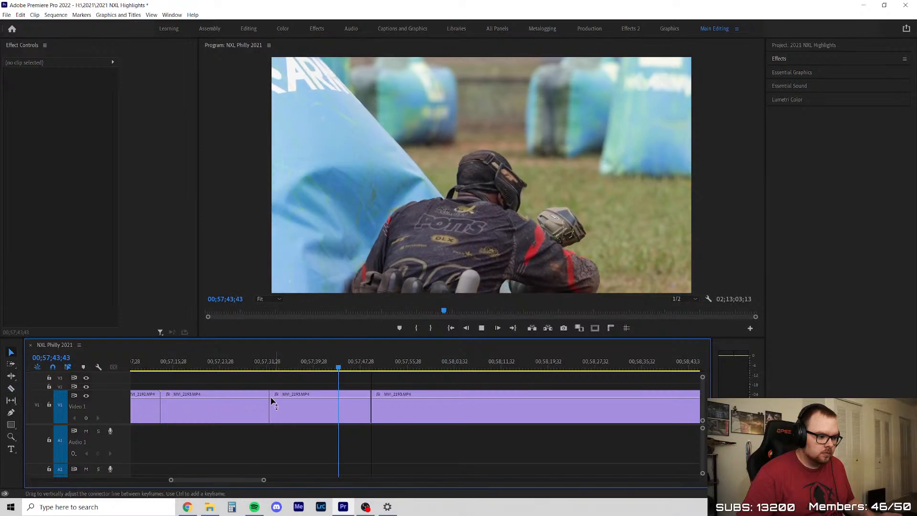
Skim the rest of MVI_2193, split it at 01;00;15;54, and delete the section before that cut
{"action": "scroll", "coordinate": [275, 401], "scroll_direction": "down", "scroll_amount": 3}
{"action": "scroll", "coordinate": [390, 393], "scroll_direction": "up", "scroll_amount": 1}
{"action": "left_click_drag", "start_coordinate": [284, 367], "coordinate": [553, 371]}
{"action": "scroll", "coordinate": [285, 406], "scroll_direction": "down", "scroll_amount": 6}
{"action": "scroll", "coordinate": [465, 409], "scroll_direction": "up", "scroll_amount": 3}
{"action": "left_click_drag", "start_coordinate": [229, 375], "coordinate": [366, 395]}
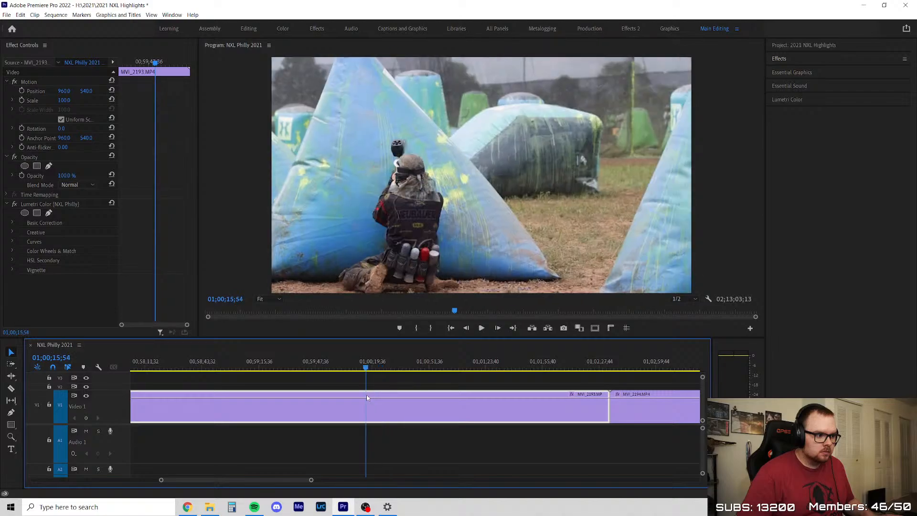
{"action": "key", "text": "ctrl+k"}
{"action": "key", "text": "Delete"}
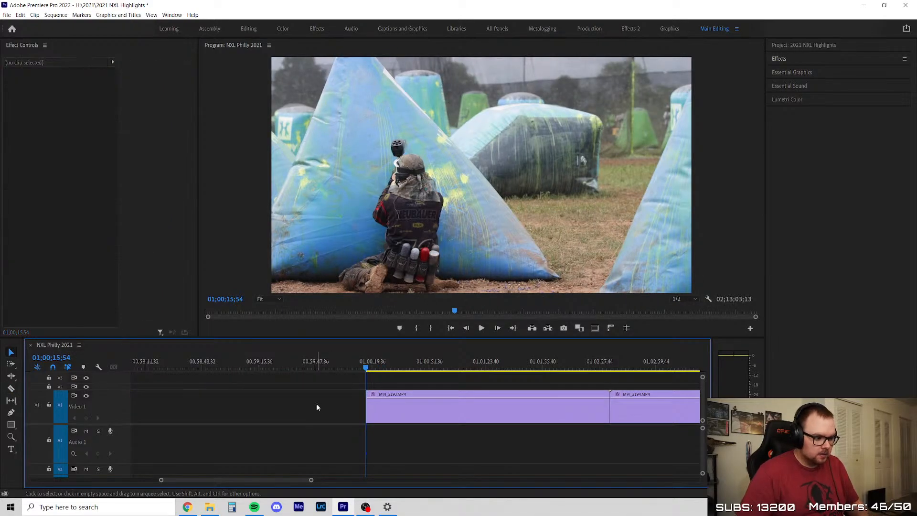
Close the gap before the remaining MVI_2193 section and play from its start
{"action": "left_click", "coordinate": [328, 399]}
{"action": "key", "text": "Delete"}
{"action": "key", "text": "space"}
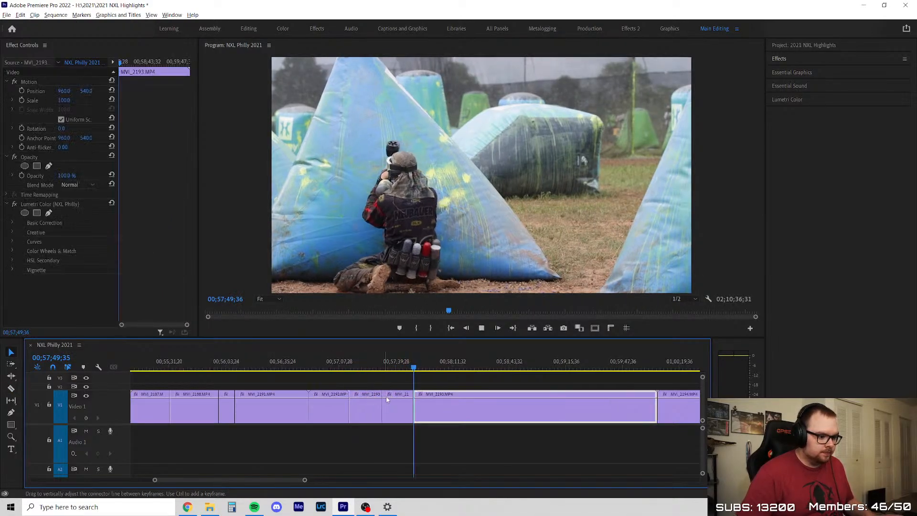
Review the opening of the remaining MVI_2193 section and split it at about 00;58;03
{"action": "scroll", "coordinate": [354, 407], "scroll_direction": "down", "scroll_amount": 3}
{"action": "scroll", "coordinate": [348, 413], "scroll_direction": "down", "scroll_amount": 9}
{"action": "scroll", "coordinate": [345, 412], "scroll_direction": "up", "scroll_amount": 10}
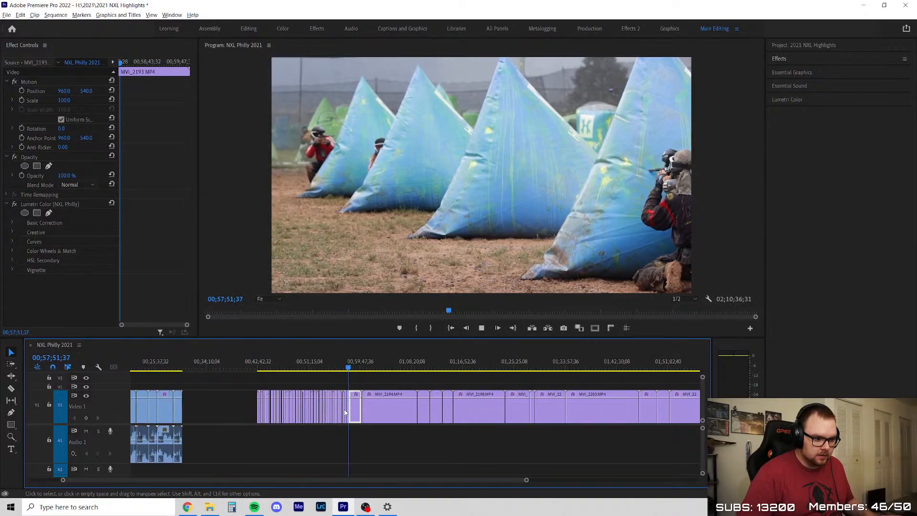
{"action": "scroll", "coordinate": [288, 421], "scroll_direction": "up", "scroll_amount": 3}
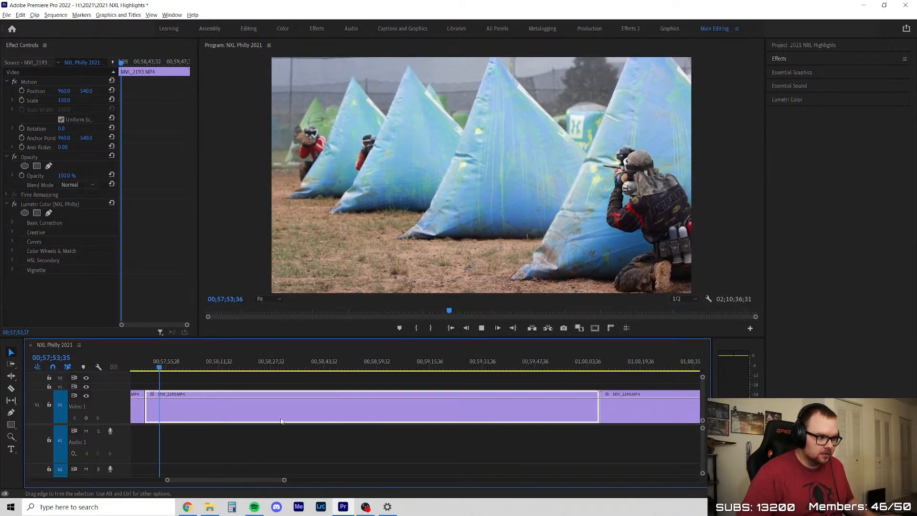
{"action": "scroll", "coordinate": [220, 406], "scroll_direction": "up", "scroll_amount": 2}
{"action": "scroll", "coordinate": [243, 399], "scroll_direction": "up", "scroll_amount": 2}
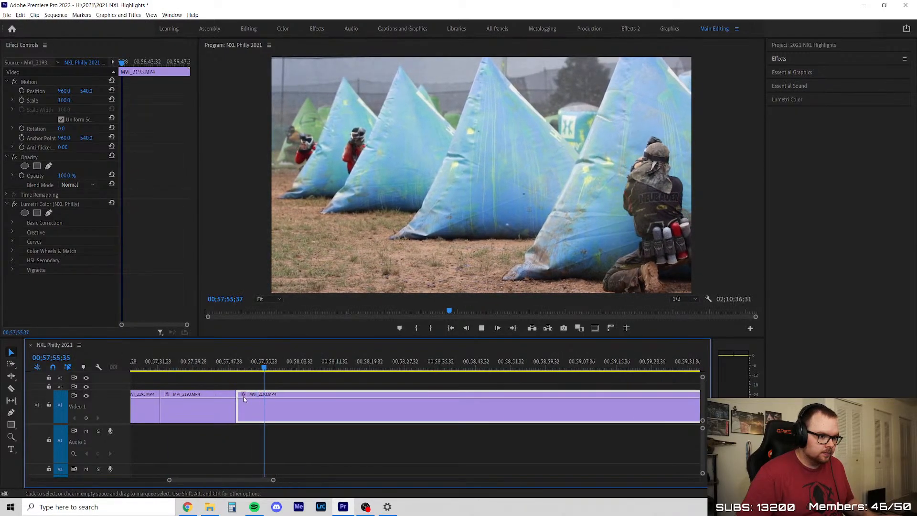
{"action": "left_click", "coordinate": [298, 406]}
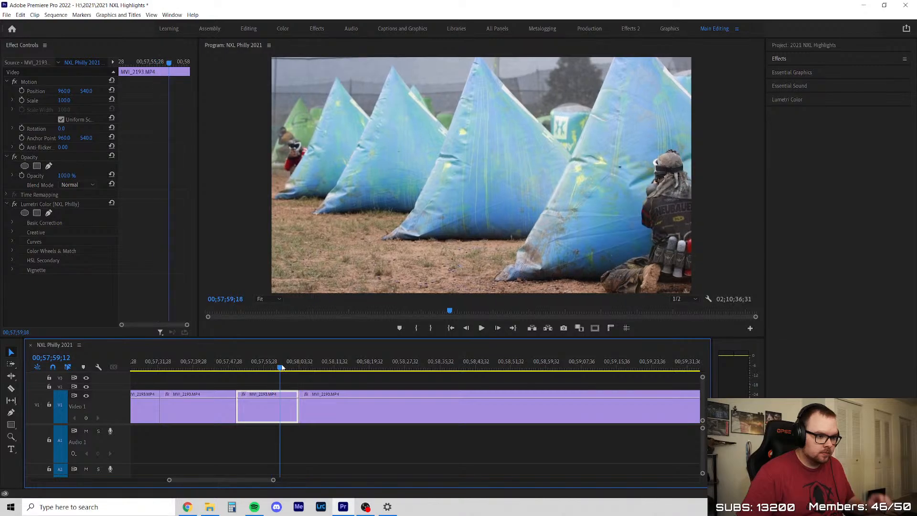
Skim the rest of MVI_2193 after the cut, delete it, and close the gap before MVI_2194
{"action": "left_click_drag", "start_coordinate": [283, 366], "coordinate": [490, 396]}
{"action": "key", "text": "minus"}
{"action": "key", "text": "minus"}
{"action": "key", "text": "equal"}
{"action": "left_click_drag", "start_coordinate": [351, 371], "coordinate": [496, 391]}
{"action": "key", "text": "equal"}
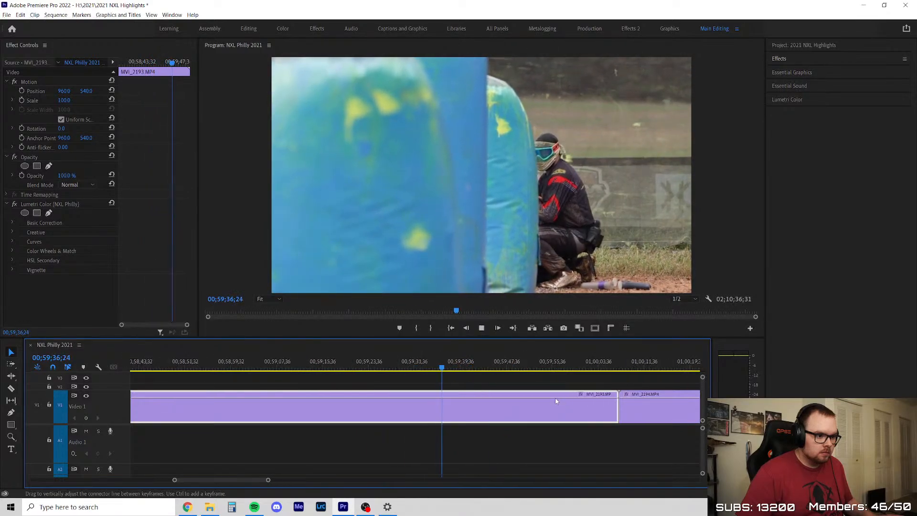
{"action": "left_click_drag", "start_coordinate": [450, 367], "coordinate": [593, 367]}
{"action": "key", "text": "Delete"}
{"action": "right_click", "coordinate": [493, 421]}
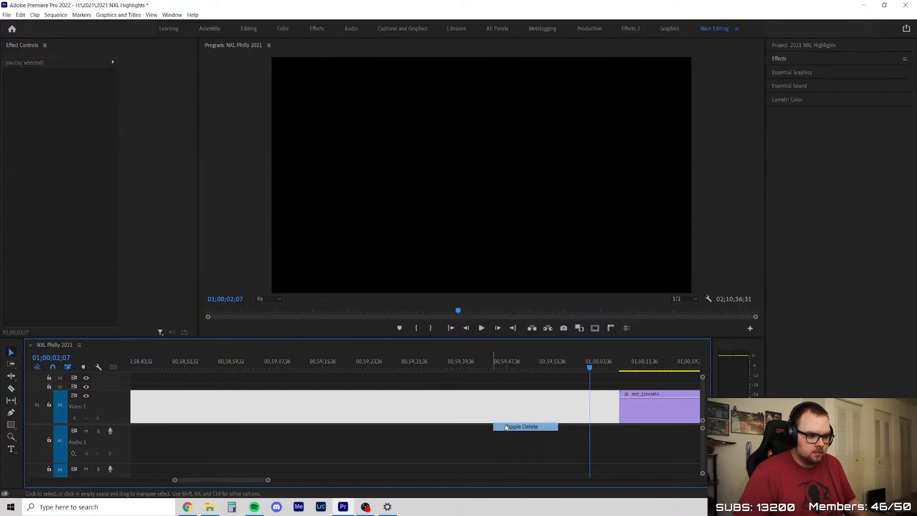
{"action": "left_click", "coordinate": [506, 427]}
Skim the start of MVI_2194 and remove its opening up to about 00;58;16, closing the gap
{"action": "key", "text": "Up"}
{"action": "key", "text": "space"}
{"action": "key", "text": "minus"}
{"action": "scroll", "coordinate": [397, 423], "scroll_direction": "down", "scroll_amount": 2}
{"action": "left_click_drag", "start_coordinate": [268, 367], "coordinate": [323, 367]}
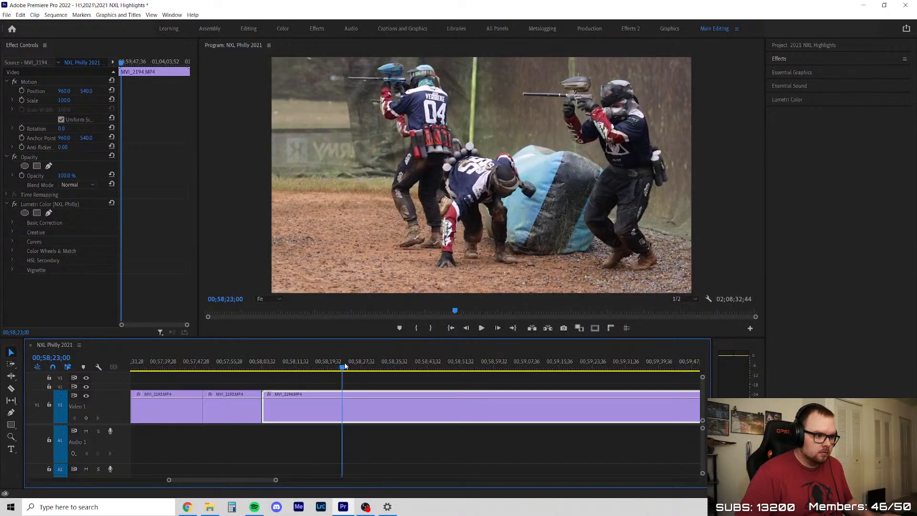
{"action": "key", "text": "c"}
{"action": "left_click", "coordinate": [314, 402]}
{"action": "key", "text": "v"}
{"action": "key", "text": "Delete"}
{"action": "right_click", "coordinate": [299, 408]}
{"action": "left_click", "coordinate": [311, 412]}
Review the breakout run and dive beside the HK Army bunker in MVI_2194 and split the clip at about 00;58;28
{"action": "key", "text": "Up"}
{"action": "key", "text": "space"}
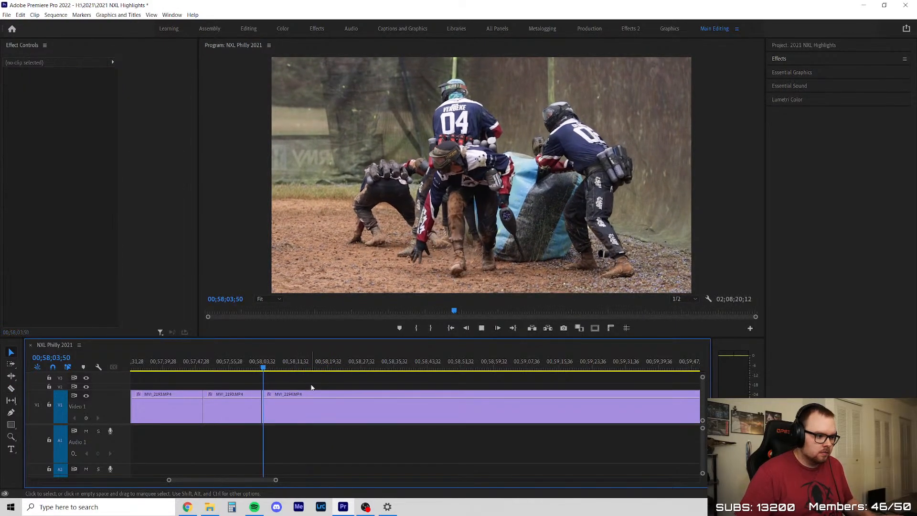
{"action": "left_click", "coordinate": [262, 364]}
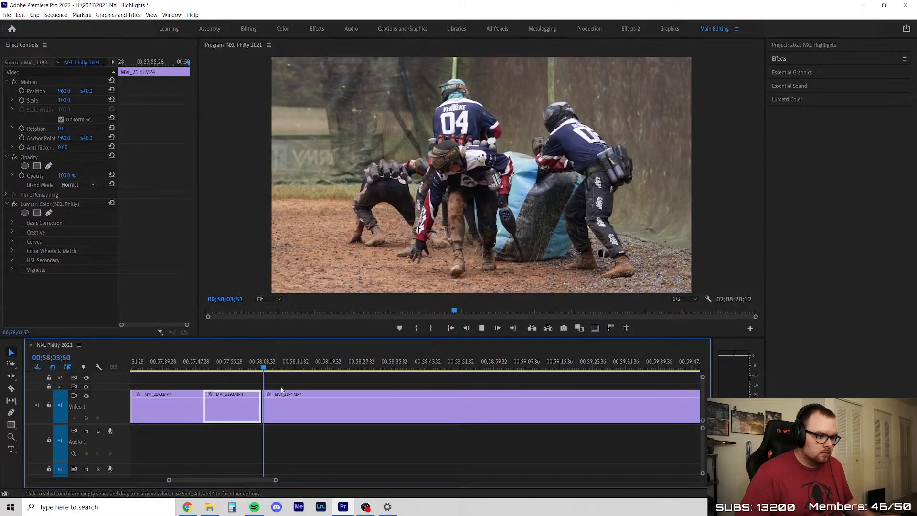
{"action": "left_click", "coordinate": [305, 379]}
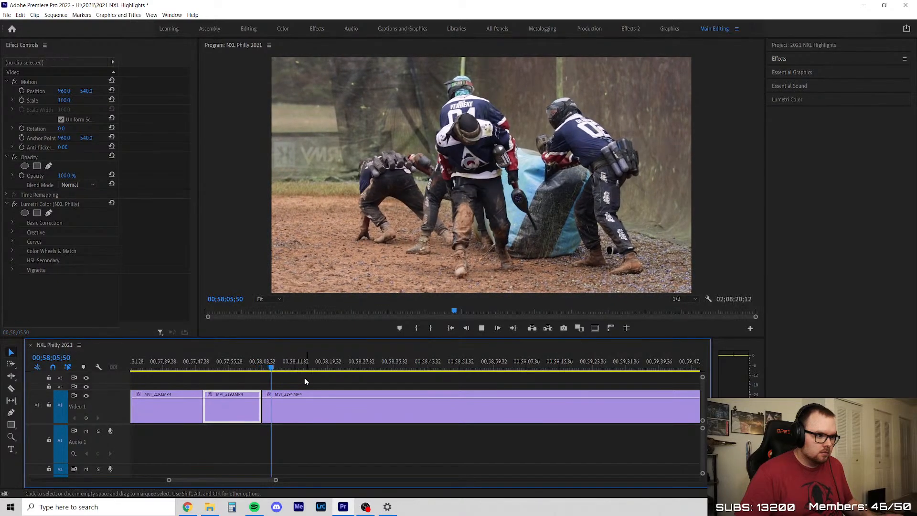
{"action": "scroll", "coordinate": [304, 379], "scroll_direction": "up", "scroll_amount": 3}
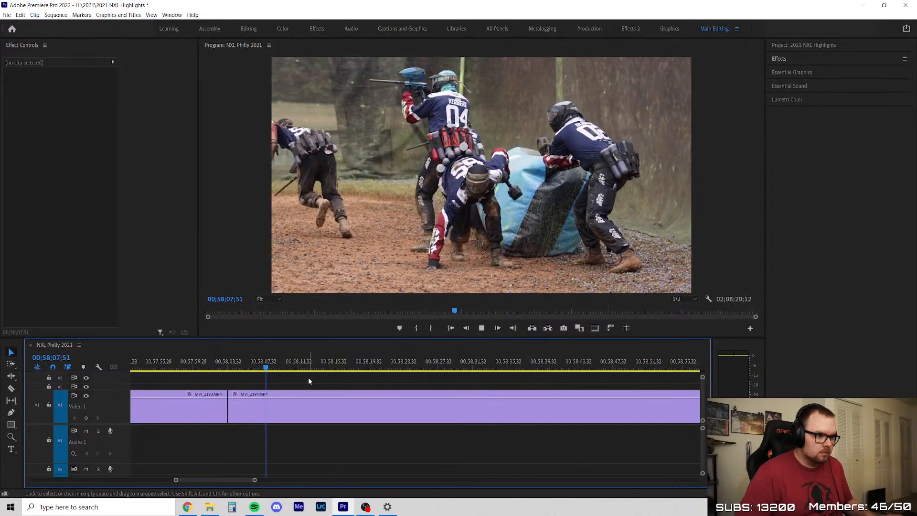
{"action": "scroll", "coordinate": [313, 376], "scroll_direction": "up", "scroll_amount": 1}
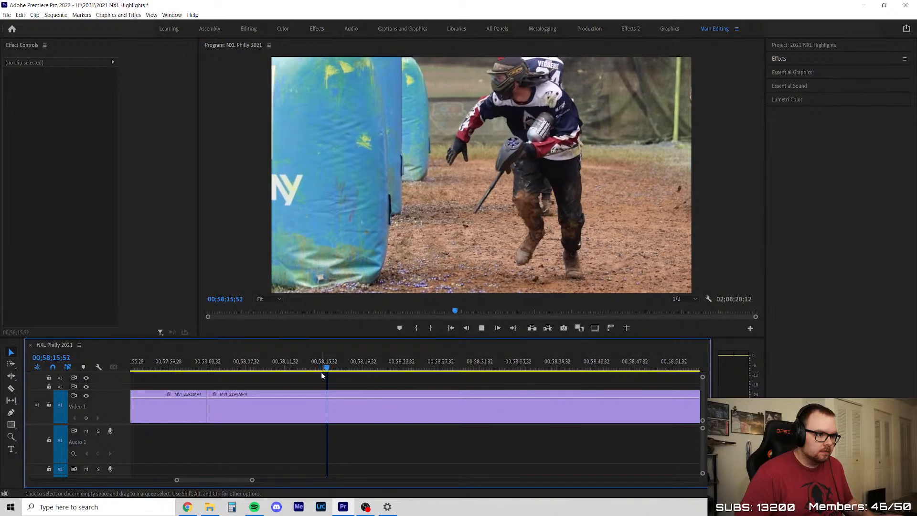
{"action": "scroll", "coordinate": [322, 376], "scroll_direction": "down", "scroll_amount": 4}
{"action": "scroll", "coordinate": [404, 391], "scroll_direction": "up", "scroll_amount": 3}
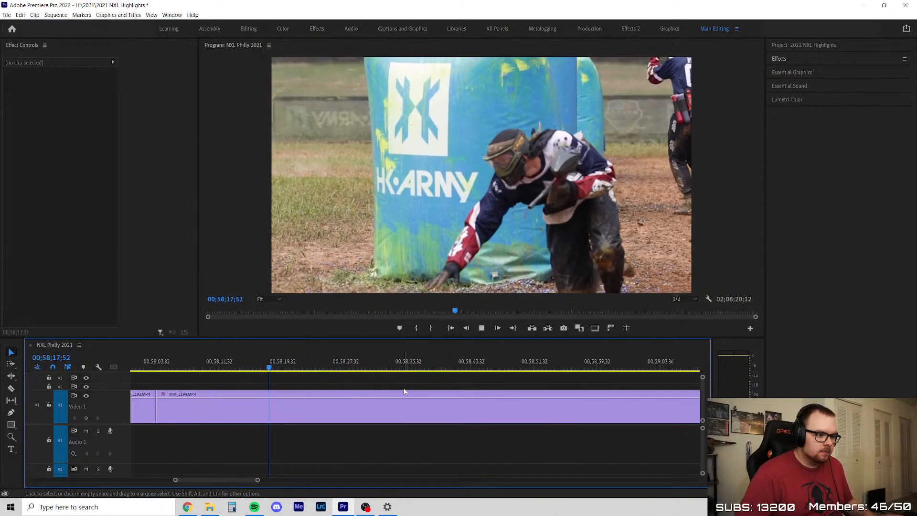
{"action": "scroll", "coordinate": [340, 408], "scroll_direction": "down", "scroll_amount": 6}
{"action": "scroll", "coordinate": [391, 397], "scroll_direction": "up", "scroll_amount": 3}
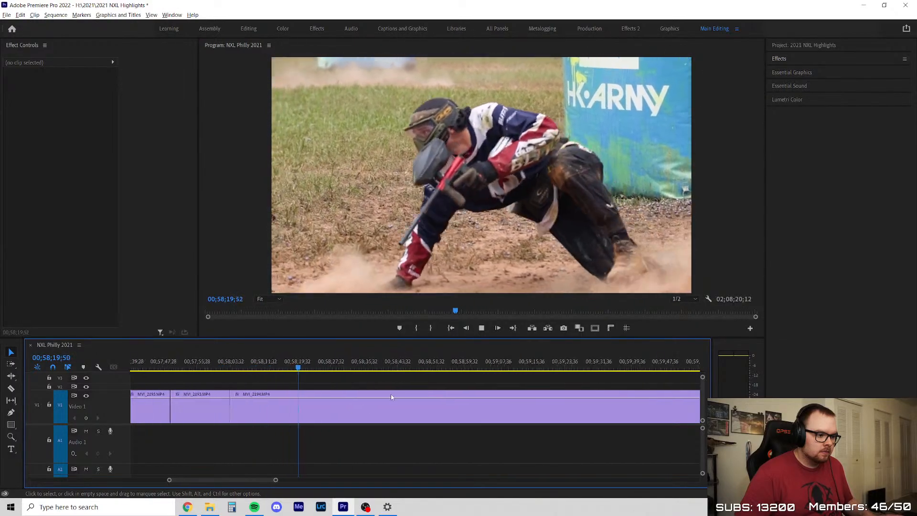
{"action": "scroll", "coordinate": [369, 389], "scroll_direction": "up", "scroll_amount": 3}
{"action": "left_click_drag", "start_coordinate": [272, 365], "coordinate": [368, 379]}
{"action": "key", "text": "c"}
{"action": "left_click", "coordinate": [315, 402]}
{"action": "key", "text": "v"}
Review the following stretch of MVI_2194 with the players behind the bunker, stopping at 00;59;42;43
{"action": "scroll", "coordinate": [335, 390], "scroll_direction": "down", "scroll_amount": 5}
{"action": "scroll", "coordinate": [409, 393], "scroll_direction": "up", "scroll_amount": 2}
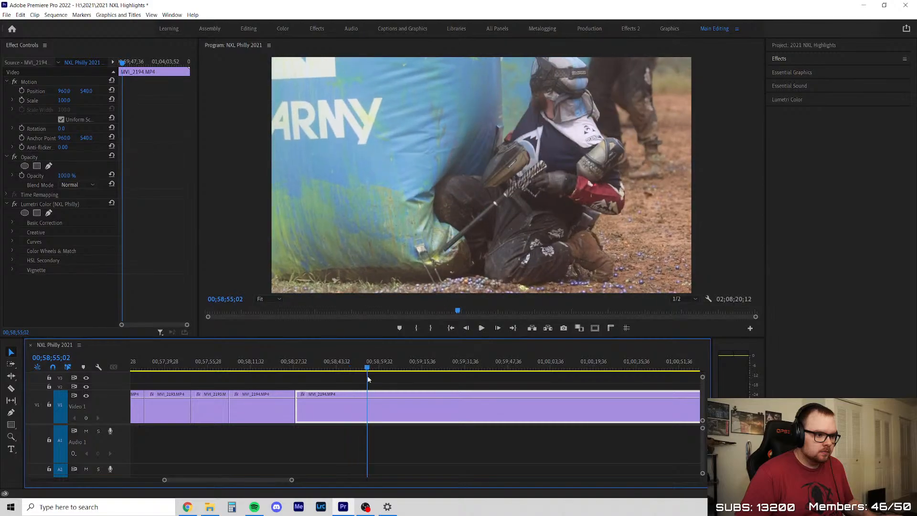
{"action": "scroll", "coordinate": [337, 383], "scroll_direction": "down", "scroll_amount": 2}
{"action": "left_click_drag", "start_coordinate": [245, 365], "coordinate": [312, 374]}
{"action": "key", "text": "space"}
{"action": "scroll", "coordinate": [329, 404], "scroll_direction": "up", "scroll_amount": 2}
{"action": "scroll", "coordinate": [345, 401], "scroll_direction": "down", "scroll_amount": 3}
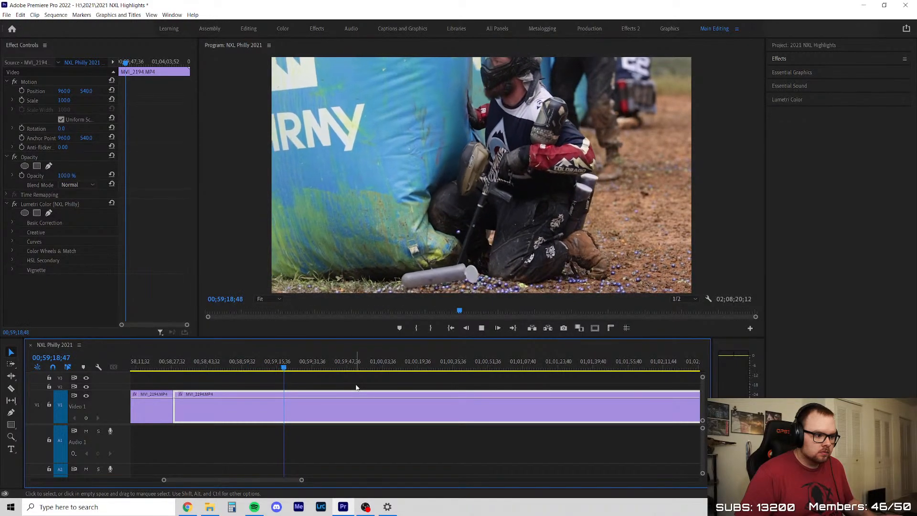
{"action": "left_click_drag", "start_coordinate": [293, 364], "coordinate": [322, 368]}
{"action": "scroll", "coordinate": [358, 393], "scroll_direction": "up", "scroll_amount": 3}
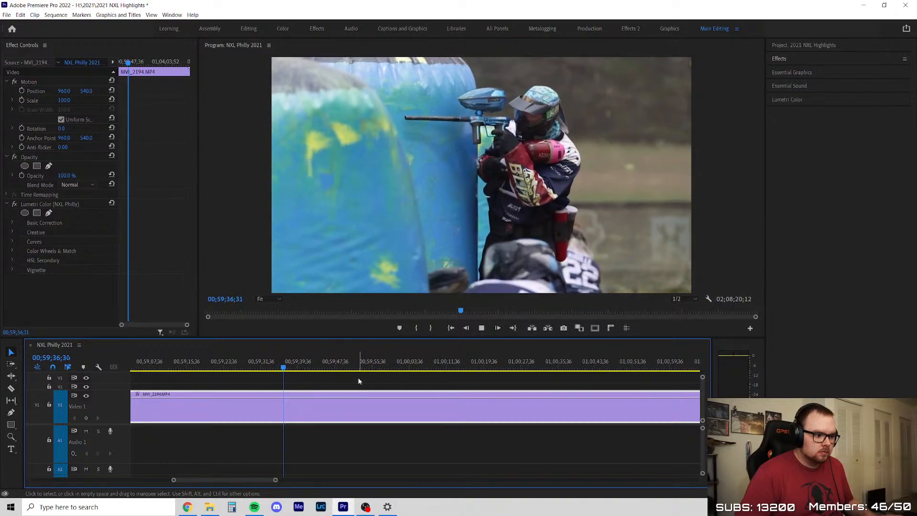
{"action": "left_click", "coordinate": [359, 380]}
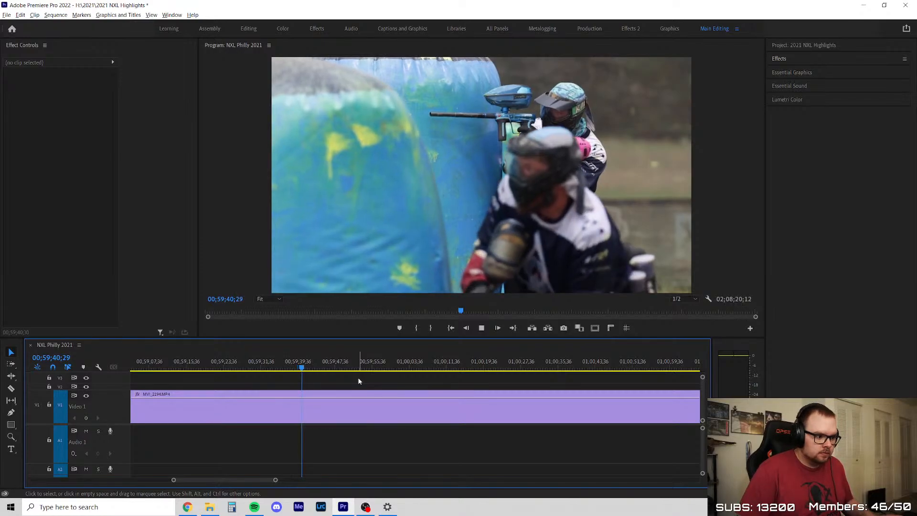
{"action": "scroll", "coordinate": [395, 391], "scroll_direction": "down", "scroll_amount": 1}
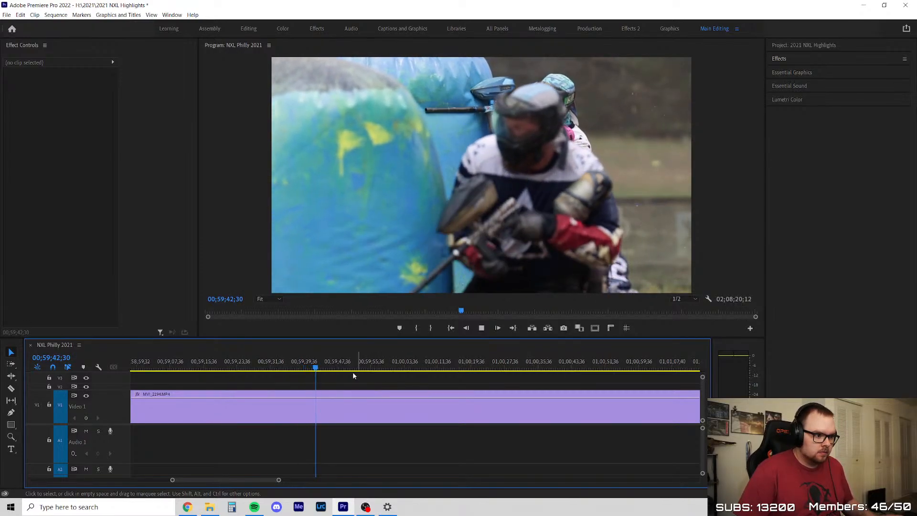
{"action": "left_click", "coordinate": [353, 406]}
{"action": "left_click", "coordinate": [334, 365]}
{"action": "left_click_drag", "start_coordinate": [336, 366], "coordinate": [317, 366]}
{"action": "key", "text": "c"}
{"action": "left_click", "coordinate": [327, 397]}
{"action": "left_click", "coordinate": [318, 405]}
{"action": "key", "text": "v"}
{"action": "key", "text": "ctrl+z"}
{"action": "key", "text": "ctrl+z"}
Split MVI_2194 at 00;59;42;43, delete the section before that cut, and close the gap
{"action": "key", "text": "c"}
{"action": "left_click", "coordinate": [318, 414]}
{"action": "key", "text": "v"}
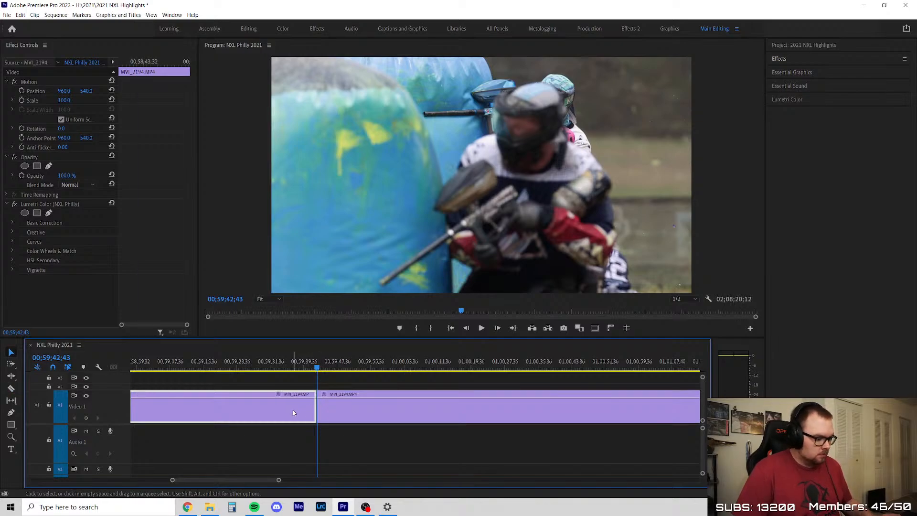
{"action": "key", "text": "Delete"}
{"action": "right_click", "coordinate": [282, 409]}
{"action": "left_click", "coordinate": [292, 414]}
Skim the beginning of the remaining MVI_2194 section and split it at about 00;58;41
{"action": "key", "text": "Up"}
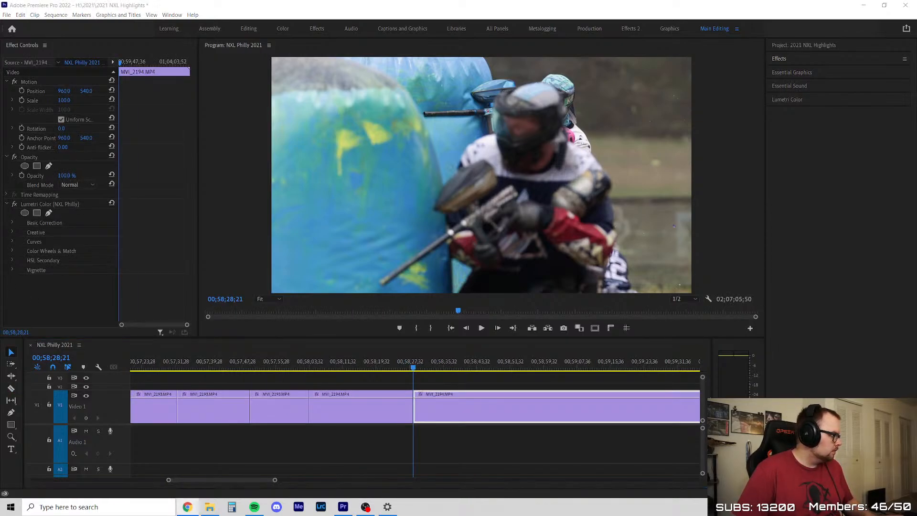
{"action": "scroll", "coordinate": [197, 396], "scroll_direction": "down", "scroll_amount": 3}
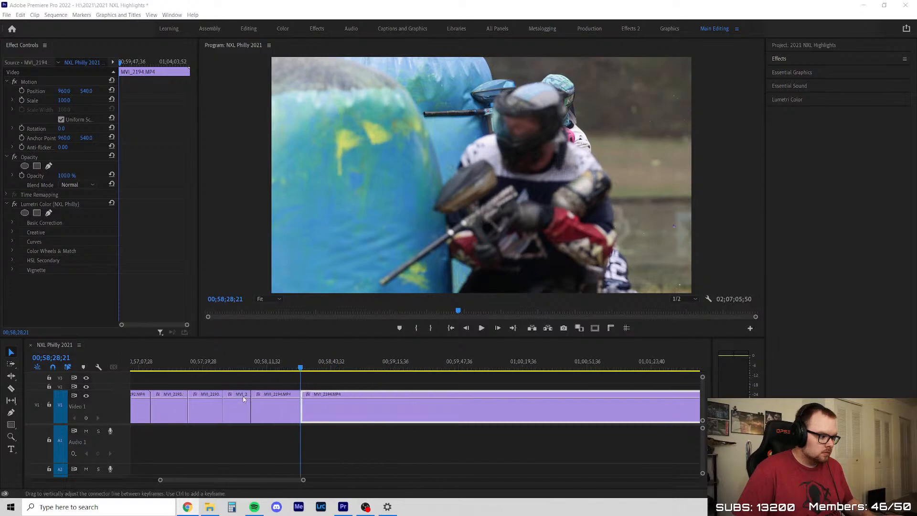
{"action": "left_click", "coordinate": [317, 366]}
{"action": "left_click_drag", "start_coordinate": [325, 366], "coordinate": [539, 409]}
{"action": "key", "text": "ctrl+k"}
Review MVI_2194 to the player shooting over the HK Army bunker and ripple delete the section from 00;58;41 to about 01;00;22
{"action": "left_click", "coordinate": [305, 367]}
{"action": "key", "text": "space"}
{"action": "scroll", "coordinate": [339, 425], "scroll_direction": "down", "scroll_amount": 4}
{"action": "scroll", "coordinate": [520, 425], "scroll_direction": "up", "scroll_amount": 3}
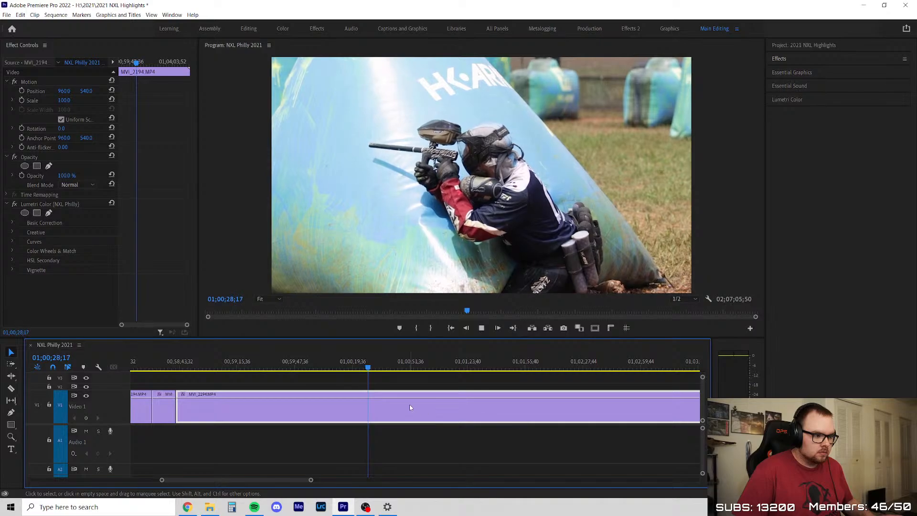
{"action": "scroll", "coordinate": [401, 405], "scroll_direction": "up", "scroll_amount": 2}
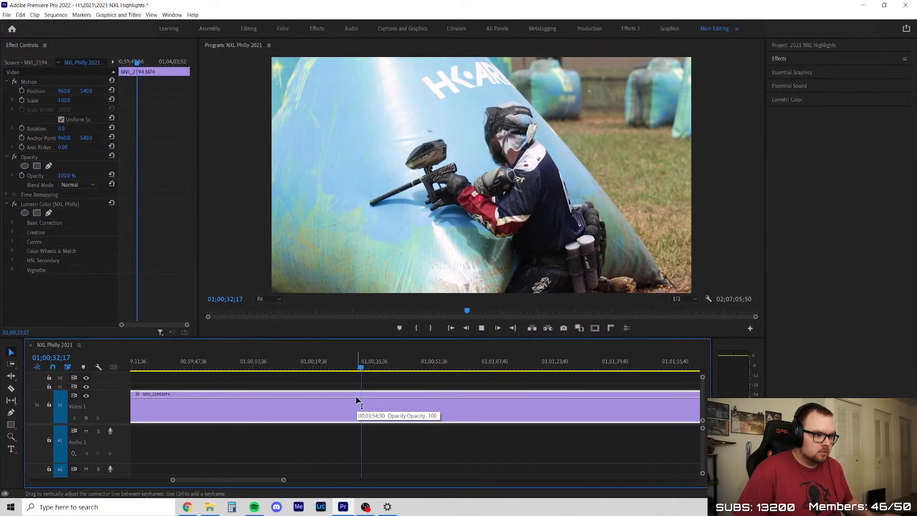
{"action": "key", "text": "space"}
{"action": "key", "text": "c"}
{"action": "left_click", "coordinate": [322, 399]}
{"action": "key", "text": "v"}
{"action": "key", "text": "Delete"}
{"action": "right_click", "coordinate": [272, 412]}
{"action": "left_click", "coordinate": [281, 419]}
Review the shooting section of MVI_2194 after the removed part and split the clip at about 00;59;20
{"action": "key", "text": "space"}
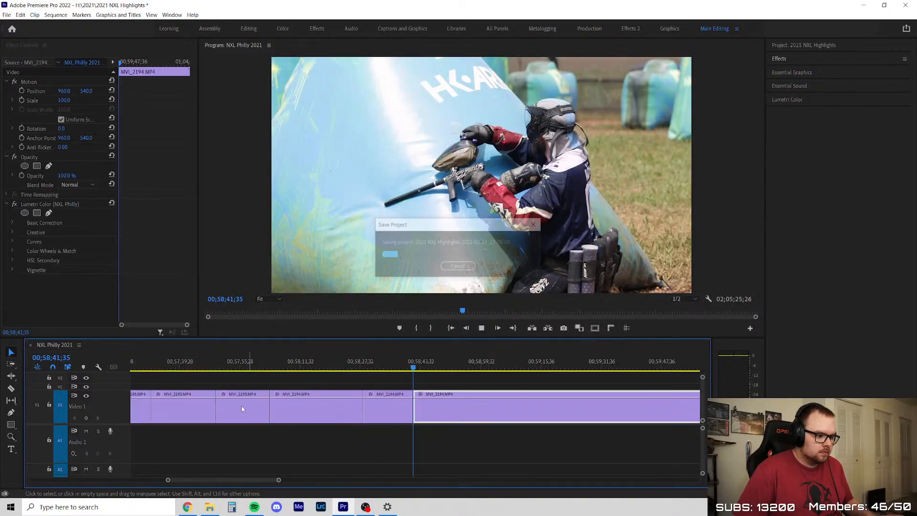
{"action": "scroll", "coordinate": [421, 386], "scroll_direction": "down", "scroll_amount": 3}
{"action": "left_click_drag", "start_coordinate": [377, 368], "coordinate": [385, 367]}
{"action": "left_click", "coordinate": [401, 397]}
{"action": "key", "text": "v"}
Skim the remainder of MVI_2194 to its end, delete it, and close the gap before MVI_2195
{"action": "key", "text": "space"}
{"action": "scroll", "coordinate": [393, 402], "scroll_direction": "down", "scroll_amount": 5}
{"action": "scroll", "coordinate": [394, 401], "scroll_direction": "up", "scroll_amount": 1}
{"action": "left_click_drag", "start_coordinate": [245, 368], "coordinate": [525, 401]}
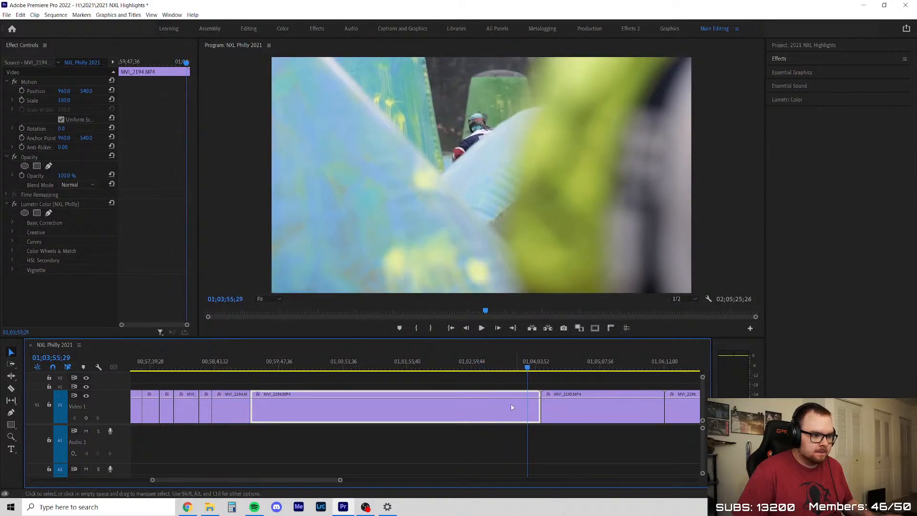
{"action": "key", "text": "Delete"}
{"action": "right_click", "coordinate": [443, 419]}
{"action": "left_click", "coordinate": [454, 422]}
Review the opening of MVI_2195 through the red team's breakout
{"action": "key", "text": "Up"}
{"action": "key", "text": "Up"}
{"action": "key", "text": "Up"}
{"action": "left_click", "coordinate": [283, 403]}
{"action": "key", "text": "space"}
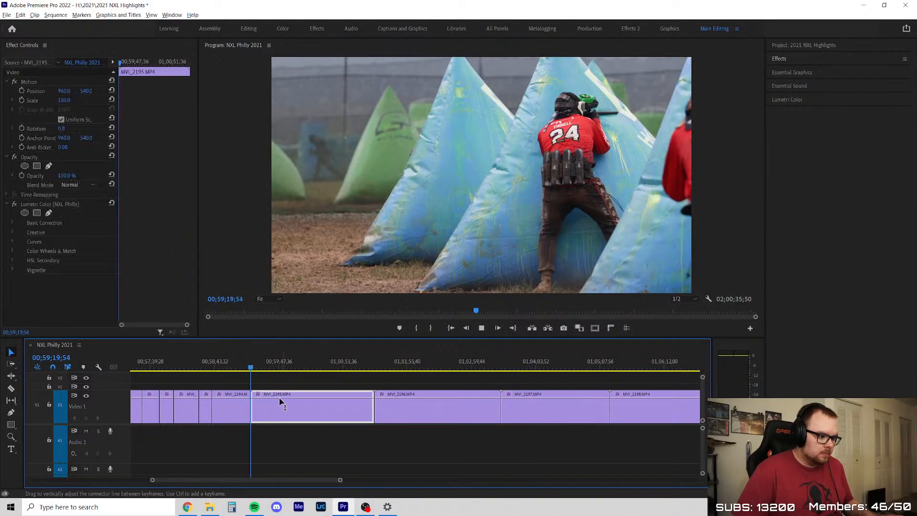
{"action": "scroll", "coordinate": [275, 394], "scroll_direction": "up", "scroll_amount": 3}
{"action": "left_click_drag", "start_coordinate": [225, 365], "coordinate": [281, 372]}
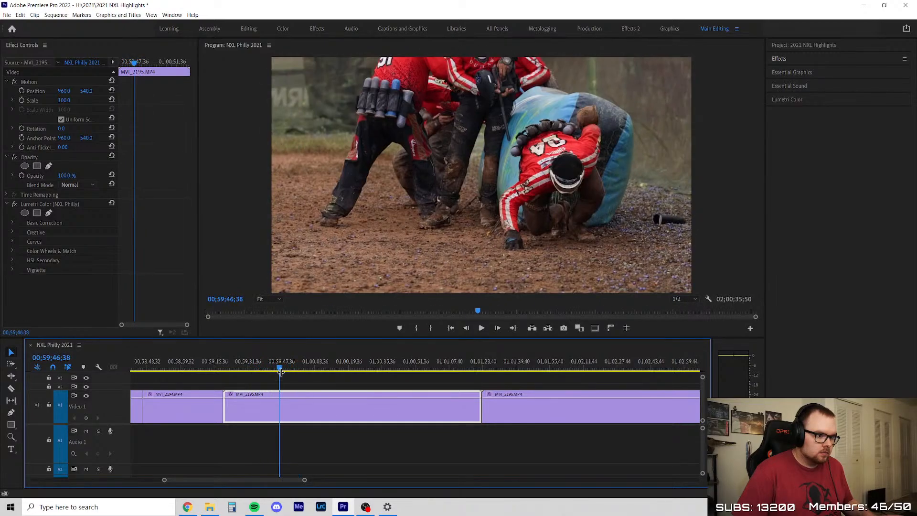
{"action": "scroll", "coordinate": [284, 380], "scroll_direction": "up", "scroll_amount": 2}
{"action": "left_click", "coordinate": [336, 385]}
{"action": "key", "text": "space"}
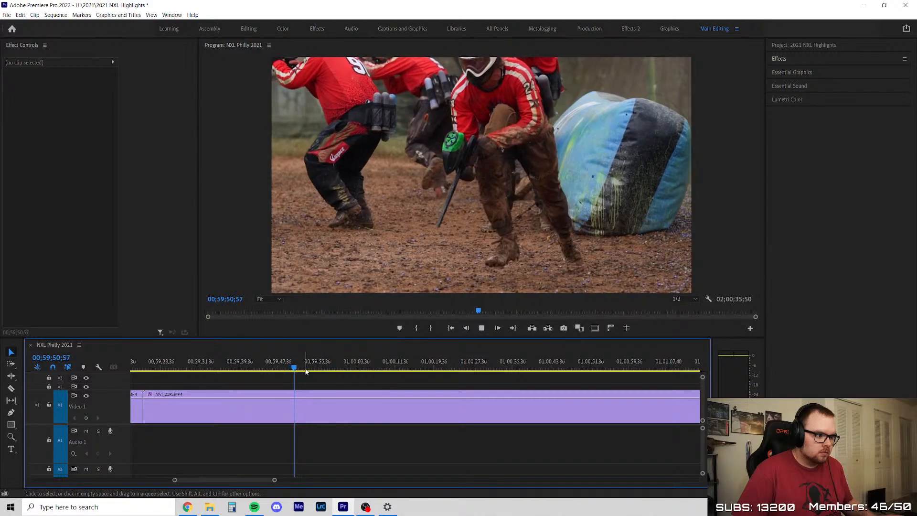
Skim the rest of MVI_2195, delete the whole clip, and close its gap
{"action": "left_click", "coordinate": [304, 367]}
{"action": "left_click_drag", "start_coordinate": [325, 372], "coordinate": [515, 383]}
{"action": "left_click_drag", "start_coordinate": [577, 382], "coordinate": [601, 381]}
{"action": "key", "text": "minus"}
{"action": "key", "text": "equal"}
{"action": "left_click_drag", "start_coordinate": [395, 358], "coordinate": [515, 381]}
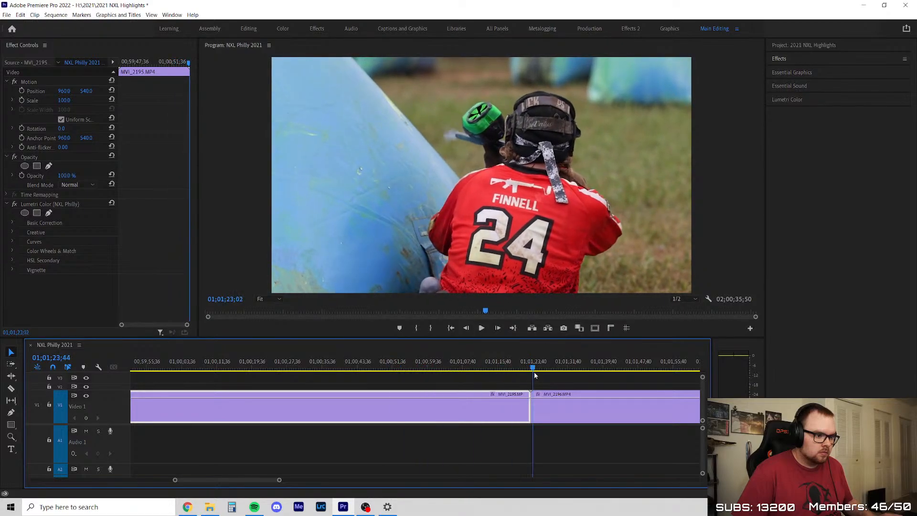
{"action": "left_click_drag", "start_coordinate": [376, 382], "coordinate": [459, 381]}
{"action": "key", "text": "Delete"}
{"action": "left_click", "coordinate": [416, 408]}
{"action": "key", "text": "Delete"}
Skim through MVI_2196, delete the whole clip, and close the gap before MVI_2197
{"action": "key", "text": "space"}
{"action": "scroll", "coordinate": [359, 375], "scroll_direction": "down", "scroll_amount": 4}
{"action": "scroll", "coordinate": [344, 373], "scroll_direction": "up", "scroll_amount": 3}
{"action": "left_click_drag", "start_coordinate": [249, 362], "coordinate": [557, 380]}
{"action": "scroll", "coordinate": [539, 406], "scroll_direction": "down", "scroll_amount": 2}
{"action": "left_click_drag", "start_coordinate": [475, 377], "coordinate": [534, 384]}
{"action": "left_click", "coordinate": [446, 411]}
{"action": "key", "text": "Delete"}
{"action": "right_click", "coordinate": [408, 401]}
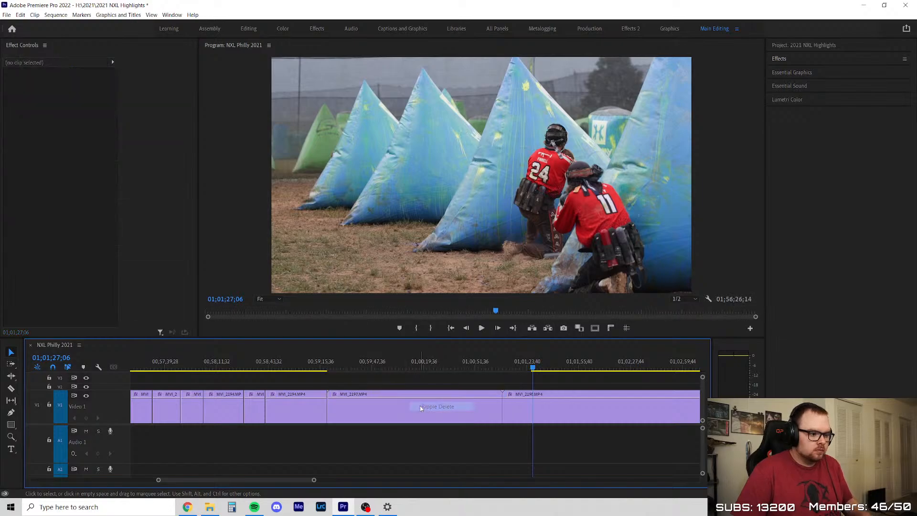
{"action": "left_click", "coordinate": [432, 406]}
Split MVI_2197 at about 00;59;55, delete the section before the cut, and close the gap
{"action": "left_click_drag", "start_coordinate": [332, 361], "coordinate": [383, 379]}
{"action": "key", "text": "ctrl+k"}
{"action": "left_click", "coordinate": [369, 410]}
{"action": "key", "text": "Delete"}
{"action": "right_click", "coordinate": [366, 407]}
{"action": "left_click", "coordinate": [389, 412]}
Review the remaining part of MVI_2197 from about 00;59;22 through about 00;59;48
{"action": "key", "text": "space"}
{"action": "scroll", "coordinate": [397, 389], "scroll_direction": "up", "scroll_amount": 2, "text": "alt"}
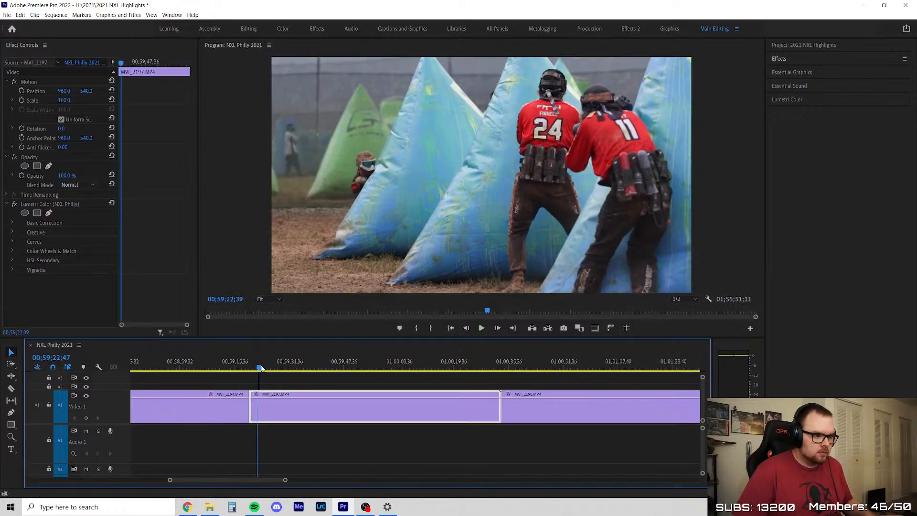
{"action": "scroll", "coordinate": [288, 381], "scroll_direction": "up", "scroll_amount": 2, "text": "alt"}
{"action": "left_click", "coordinate": [305, 379]}
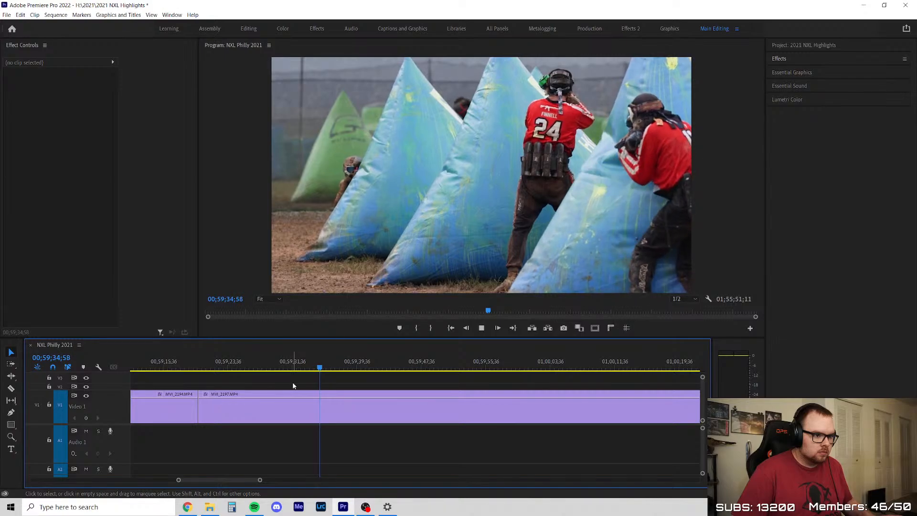
{"action": "scroll", "coordinate": [402, 408], "scroll_direction": "up", "scroll_amount": 2, "text": "alt"}
{"action": "left_click_drag", "start_coordinate": [293, 367], "coordinate": [329, 381]}
{"action": "key", "text": "space"}
{"action": "scroll", "coordinate": [347, 384], "scroll_direction": "down", "scroll_amount": 2, "text": "alt"}
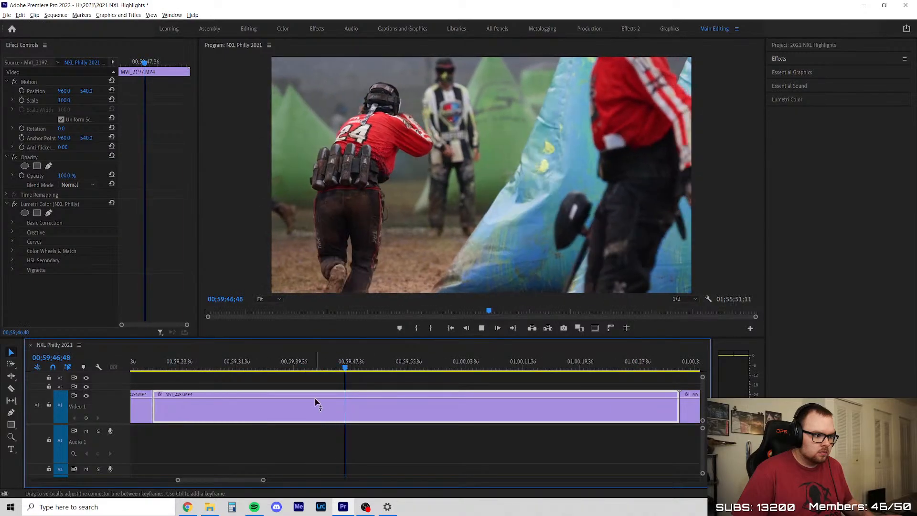
{"action": "scroll", "coordinate": [383, 389], "scroll_direction": "down", "scroll_amount": 2, "text": "alt"}
{"action": "scroll", "coordinate": [397, 379], "scroll_direction": "up", "scroll_amount": 2, "text": "alt"}
{"action": "left_click", "coordinate": [355, 380]}
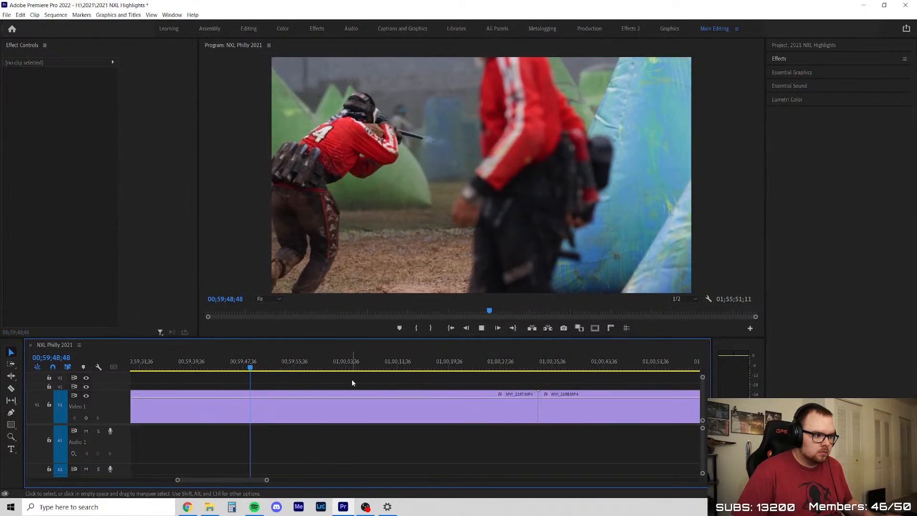
{"action": "scroll", "coordinate": [307, 395], "scroll_direction": "up", "scroll_amount": 2, "text": "alt"}
{"action": "key", "text": "c"}
{"action": "left_click", "coordinate": [281, 395]}
{"action": "key", "text": "v"}
{"action": "left_click_drag", "start_coordinate": [262, 361], "coordinate": [426, 371]}
{"action": "key", "text": "ctrl+z"}
Split MVI_2197 at about 01;00;11, at the start of the unusable stretch
{"action": "key", "text": "c"}
{"action": "left_click", "coordinate": [431, 406]}
{"action": "key", "text": "v"}
{"action": "scroll", "coordinate": [424, 389], "scroll_direction": "down", "scroll_amount": 4}
{"action": "scroll", "coordinate": [423, 388], "scroll_direction": "up", "scroll_amount": 3}
Split MVI_2197 again at 01;00;18;48, delete the section between the two cuts, and close the gap
{"action": "left_click_drag", "start_coordinate": [352, 372], "coordinate": [400, 388]}
{"action": "key", "text": "c"}
{"action": "left_click", "coordinate": [400, 409]}
{"action": "key", "text": "v"}
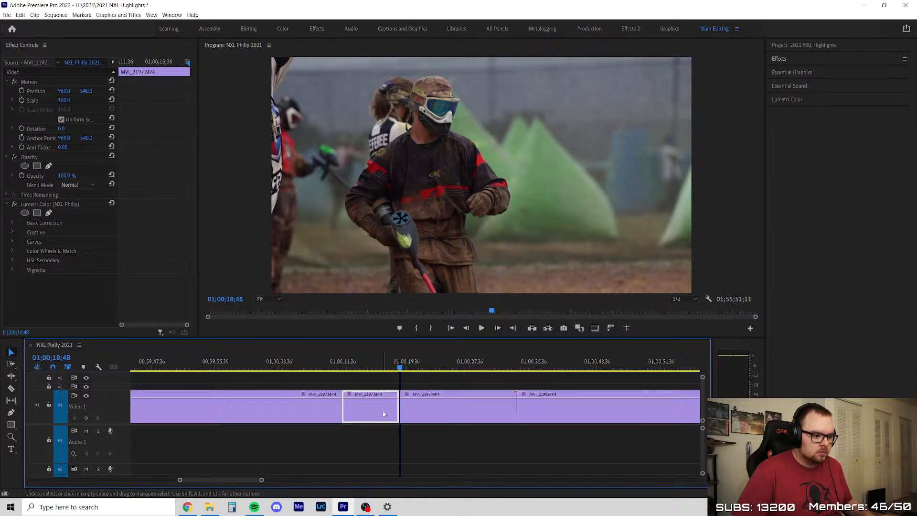
{"action": "key", "text": "Delete"}
{"action": "left_click", "coordinate": [366, 413]}
{"action": "key", "text": "Delete"}
{"action": "scroll", "coordinate": [337, 406], "scroll_direction": "down", "scroll_amount": 4}
Skim the opening of MVI_2198 and split the clip at about 01;00;55
{"action": "left_click", "coordinate": [336, 372]}
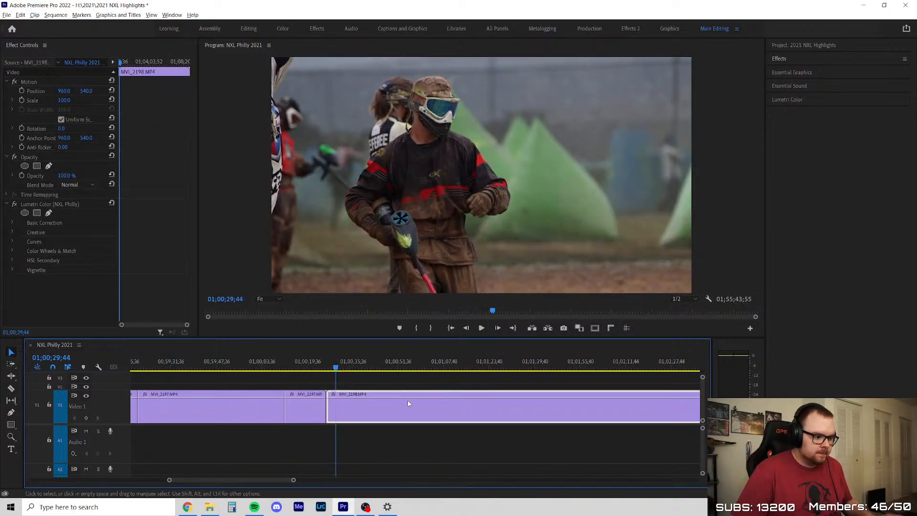
{"action": "scroll", "coordinate": [408, 404], "scroll_direction": "up", "scroll_amount": 2}
{"action": "left_click_drag", "start_coordinate": [315, 374], "coordinate": [383, 395]}
{"action": "key", "text": "c"}
{"action": "left_click", "coordinate": [412, 404]}
{"action": "key", "text": "v"}
Review MVI_2198 beyond the cut, from about 01;01;10 through about 01;03;28
{"action": "scroll", "coordinate": [438, 403], "scroll_direction": "down", "scroll_amount": 3}
{"action": "scroll", "coordinate": [440, 404], "scroll_direction": "up", "scroll_amount": 2}
{"action": "left_click_drag", "start_coordinate": [262, 368], "coordinate": [343, 369]}
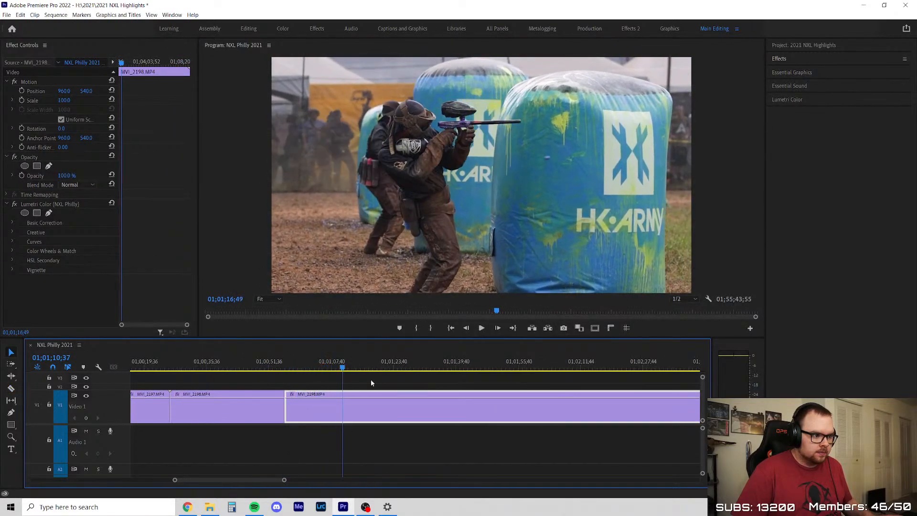
{"action": "left_click_drag", "start_coordinate": [444, 391], "coordinate": [407, 399]}
{"action": "scroll", "coordinate": [285, 403], "scroll_direction": "down", "scroll_amount": 3}
{"action": "scroll", "coordinate": [440, 395], "scroll_direction": "up", "scroll_amount": 2}
{"action": "left_click_drag", "start_coordinate": [221, 367], "coordinate": [373, 384]}
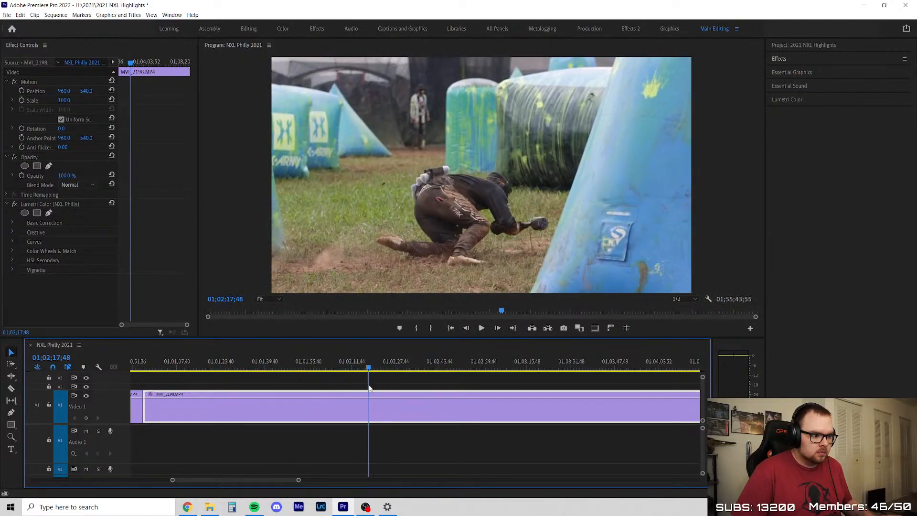
{"action": "scroll", "coordinate": [375, 406], "scroll_direction": "down", "scroll_amount": 2}
{"action": "scroll", "coordinate": [276, 378], "scroll_direction": "up", "scroll_amount": 2}
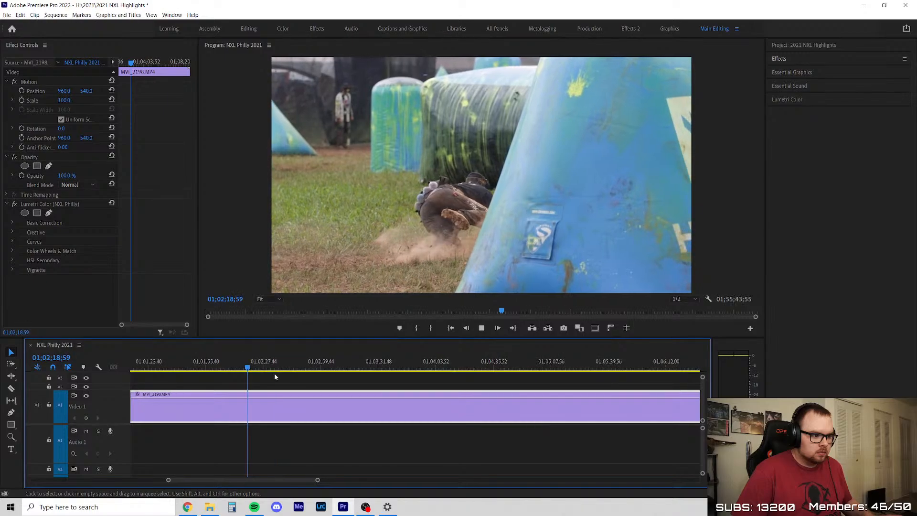
{"action": "left_click_drag", "start_coordinate": [253, 368], "coordinate": [373, 382]}
{"action": "key", "text": "space"}
{"action": "scroll", "coordinate": [335, 396], "scroll_direction": "down", "scroll_amount": 3}
{"action": "scroll", "coordinate": [433, 393], "scroll_direction": "up", "scroll_amount": 3}
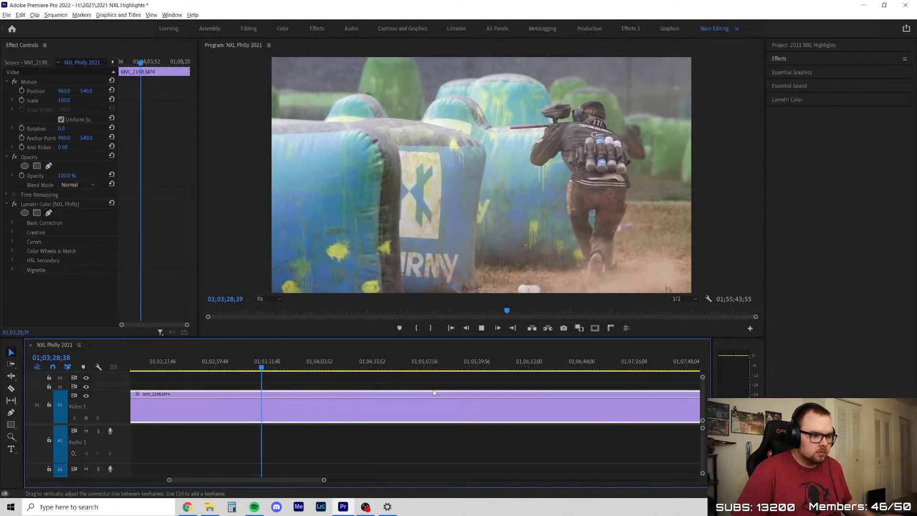
{"action": "key", "text": "space"}
Cut out the reviewed section of MVI_2198 starting at 01;01;18;36 and close the gap
{"action": "key", "text": "c"}
{"action": "left_click", "coordinate": [242, 404]}
{"action": "key", "text": "v"}
{"action": "key", "text": "Delete"}
{"action": "right_click", "coordinate": [190, 402]}
{"action": "left_click", "coordinate": [215, 408]}
Review the remaining section of MVI_2198 through about 01;04;40
{"action": "key", "text": "space"}
{"action": "scroll", "coordinate": [244, 404], "scroll_direction": "down", "scroll_amount": 2}
{"action": "scroll", "coordinate": [397, 394], "scroll_direction": "up", "scroll_amount": 2}
{"action": "left_click_drag", "start_coordinate": [261, 367], "coordinate": [516, 398]}
{"action": "key", "text": "c"}
{"action": "left_click", "coordinate": [286, 401]}
{"action": "scroll", "coordinate": [332, 391], "scroll_direction": "down", "scroll_amount": 3}
{"action": "scroll", "coordinate": [468, 381], "scroll_direction": "up", "scroll_amount": 3}
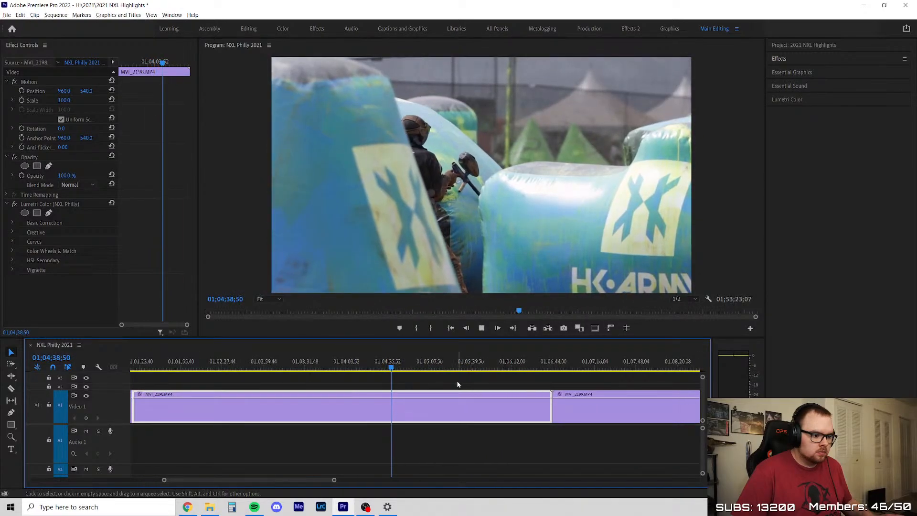
{"action": "left_click", "coordinate": [461, 384]}
{"action": "scroll", "coordinate": [521, 390], "scroll_direction": "up", "scroll_amount": 2}
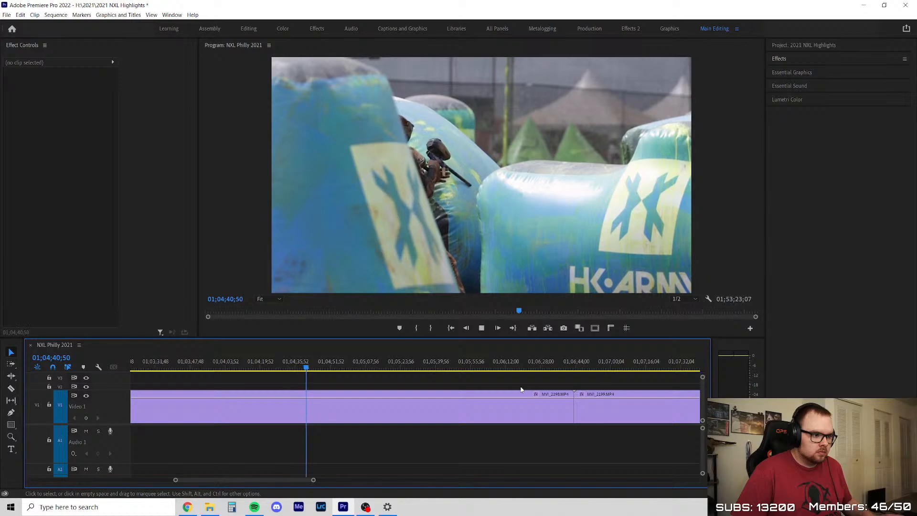
{"action": "scroll", "coordinate": [351, 382], "scroll_direction": "up", "scroll_amount": 3}
Skim MVI_2198 from about 01;04;44 to about 01;06;13 for usable action
{"action": "left_click_drag", "start_coordinate": [259, 367], "coordinate": [268, 365]}
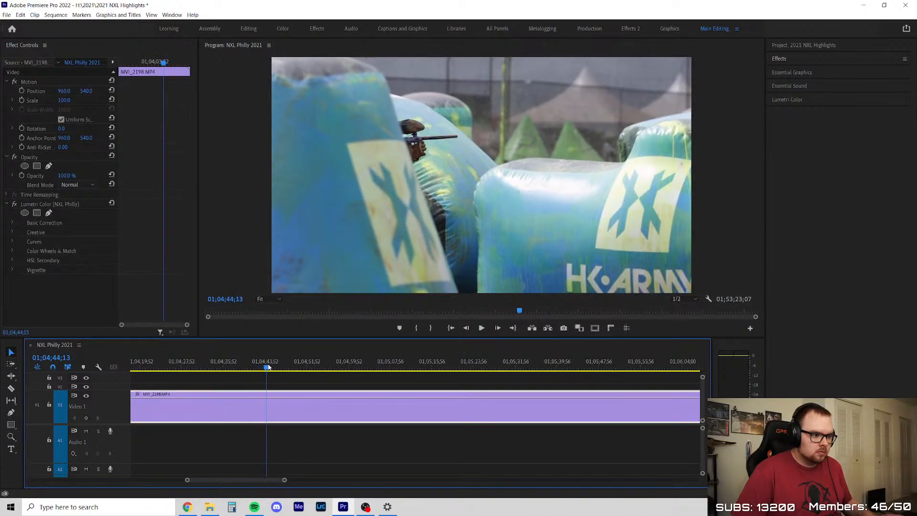
{"action": "left_click", "coordinate": [256, 368]}
{"action": "key", "text": "space"}
{"action": "left_click", "coordinate": [317, 374]}
{"action": "left_click_drag", "start_coordinate": [274, 362], "coordinate": [500, 370]}
{"action": "scroll", "coordinate": [444, 368], "scroll_direction": "down", "scroll_amount": 5}
{"action": "scroll", "coordinate": [402, 371], "scroll_direction": "up", "scroll_amount": 3}
{"action": "left_click_drag", "start_coordinate": [314, 368], "coordinate": [479, 389]}
{"action": "scroll", "coordinate": [532, 400], "scroll_direction": "up", "scroll_amount": 2}
{"action": "key", "text": "space"}
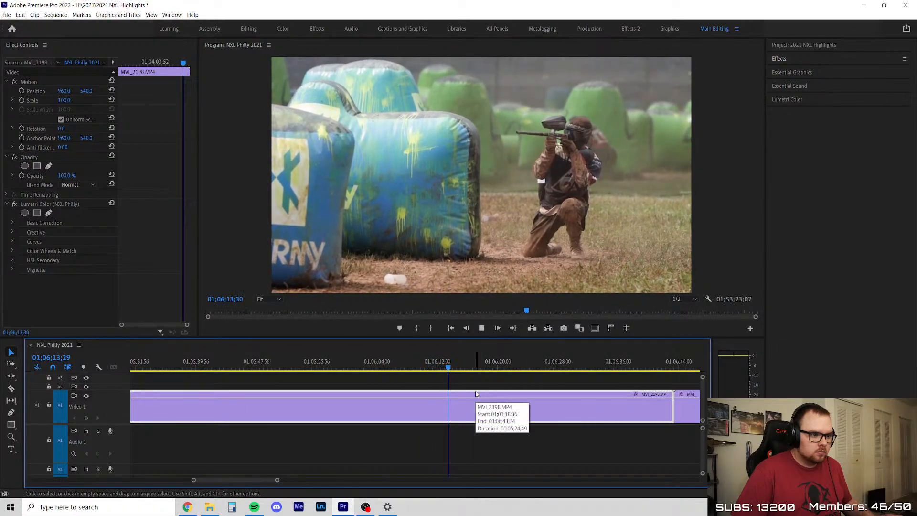
Split MVI_2198 at about 01;06;08, delete the section before the cut, and close the gap
{"action": "left_click_drag", "start_coordinate": [476, 361], "coordinate": [406, 393]}
{"action": "key", "text": "c"}
{"action": "left_click", "coordinate": [411, 404]}
{"action": "key", "text": "v"}
{"action": "key", "text": "Delete"}
{"action": "right_click", "coordinate": [342, 407]}
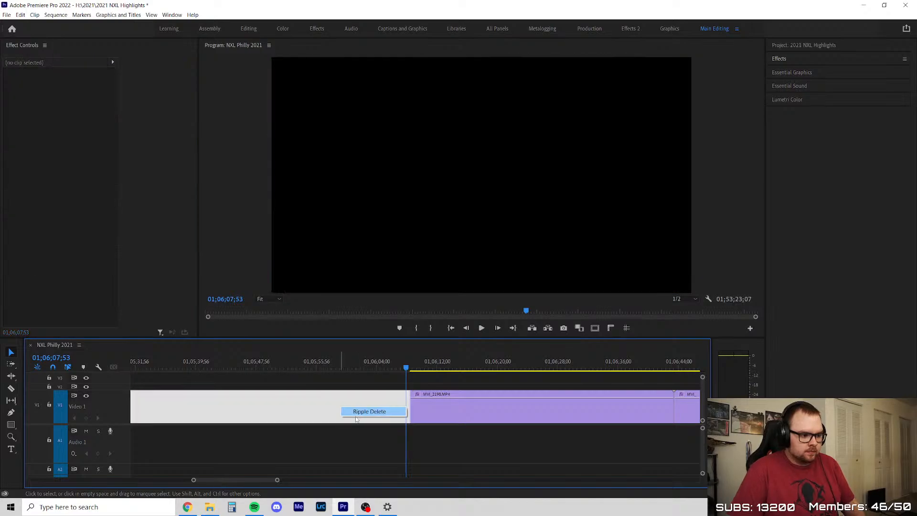
{"action": "scroll", "coordinate": [267, 428], "scroll_direction": "down", "scroll_amount": 3}
Split the last piece of MVI_2198 at about 01;01;43, delete its tail, and close the gap before MVI_2199
{"action": "left_click", "coordinate": [266, 402]}
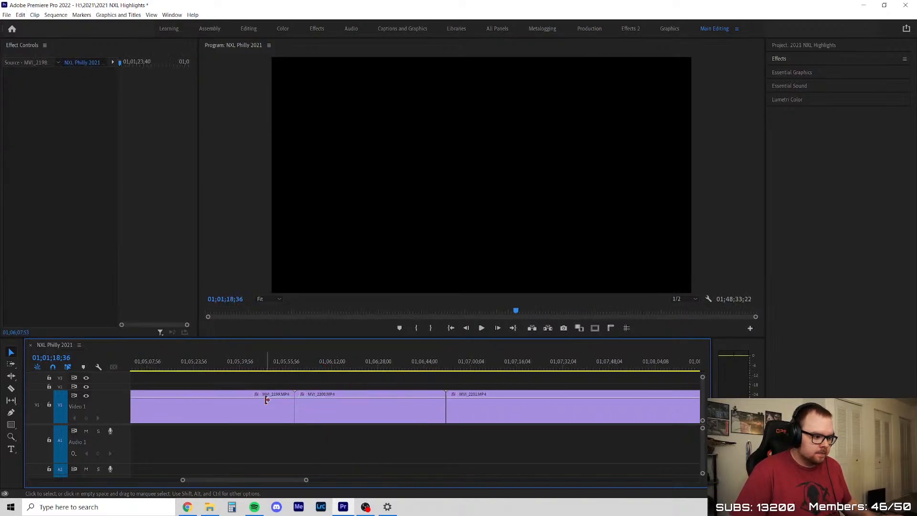
{"action": "left_click", "coordinate": [398, 414]}
{"action": "scroll", "coordinate": [398, 414], "scroll_direction": "up", "scroll_amount": 3}
{"action": "left_click_drag", "start_coordinate": [363, 371], "coordinate": [530, 368]}
{"action": "key", "text": "ctrl+k"}
{"action": "key", "text": "Delete"}
{"action": "right_click", "coordinate": [509, 411]}
{"action": "left_click", "coordinate": [515, 415]}
{"action": "scroll", "coordinate": [379, 423], "scroll_direction": "down", "scroll_amount": 13}
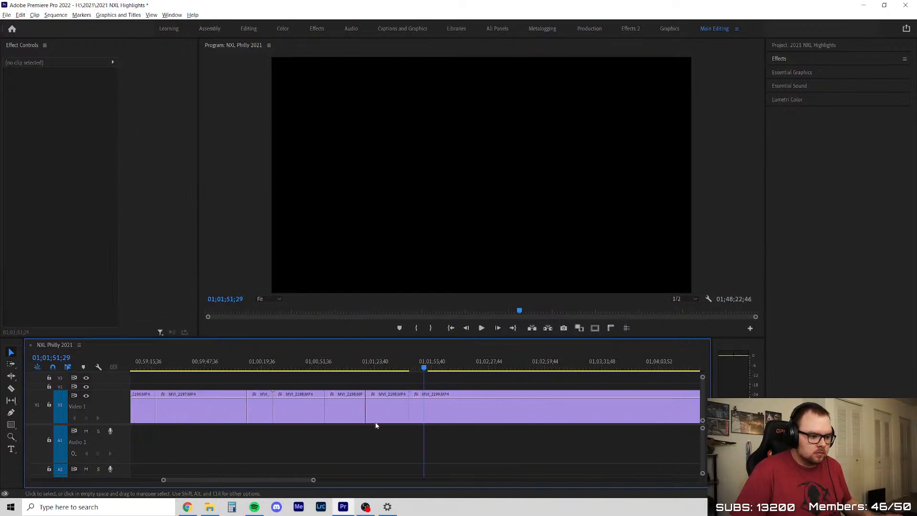
Skim through MVI_2199, delete the whole clip, and close the gap before MVI_2200
{"action": "scroll", "coordinate": [413, 407], "scroll_direction": "up", "scroll_amount": 3}
{"action": "scroll", "coordinate": [415, 406], "scroll_direction": "up", "scroll_amount": 4}
{"action": "scroll", "coordinate": [574, 431], "scroll_direction": "up", "scroll_amount": 6}
{"action": "scroll", "coordinate": [316, 402], "scroll_direction": "down", "scroll_amount": 4}
{"action": "left_click_drag", "start_coordinate": [221, 369], "coordinate": [489, 404]}
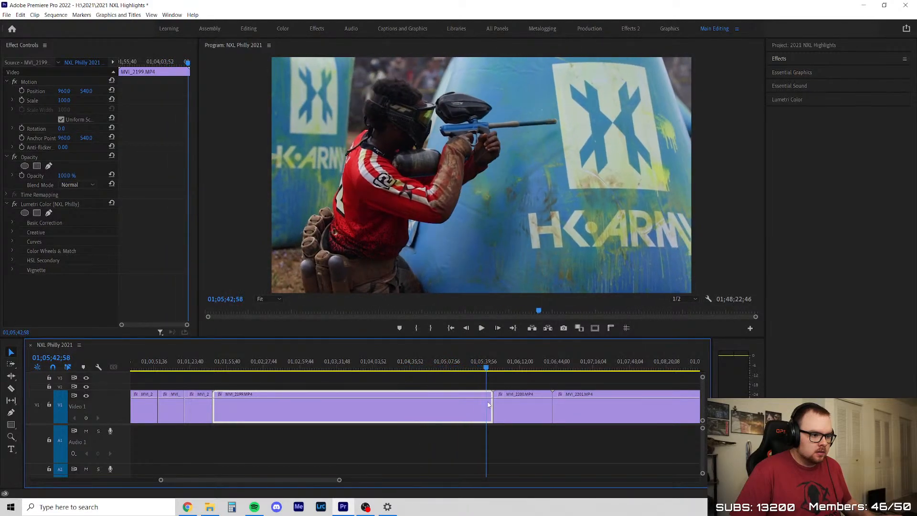
{"action": "key", "text": "Delete"}
{"action": "left_click", "coordinate": [383, 416]}
{"action": "key", "text": "Delete"}
Review MVI_2200 from its start through about 01;02;04
{"action": "key", "text": "Up"}
{"action": "key", "text": "Up"}
{"action": "key", "text": "space"}
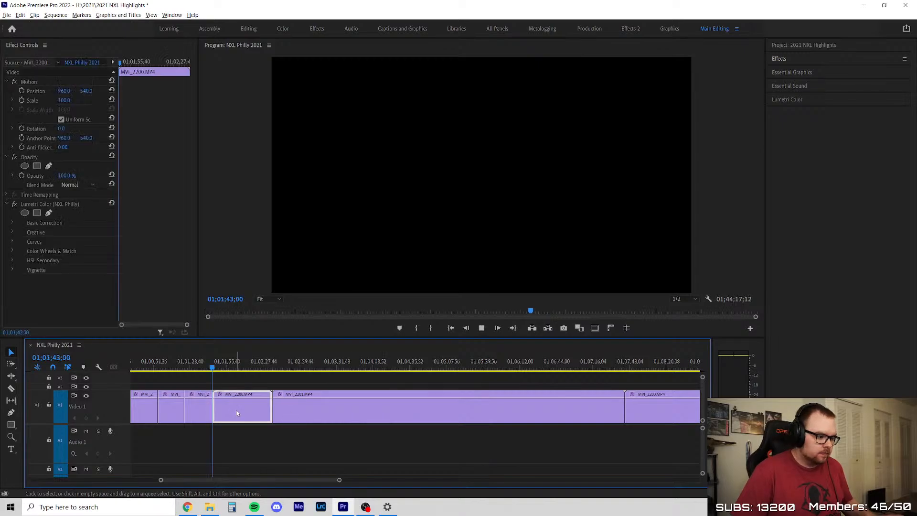
{"action": "key", "text": "="}
{"action": "key", "text": "="}
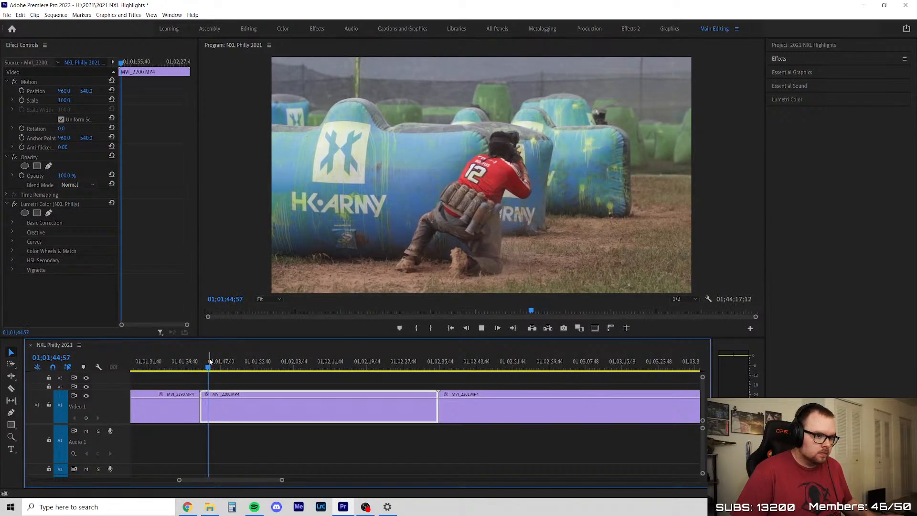
{"action": "left_click_drag", "start_coordinate": [215, 367], "coordinate": [250, 372]}
{"action": "left_click_drag", "start_coordinate": [301, 386], "coordinate": [257, 392]}
{"action": "key", "text": "space"}
{"action": "left_click", "coordinate": [291, 383]}
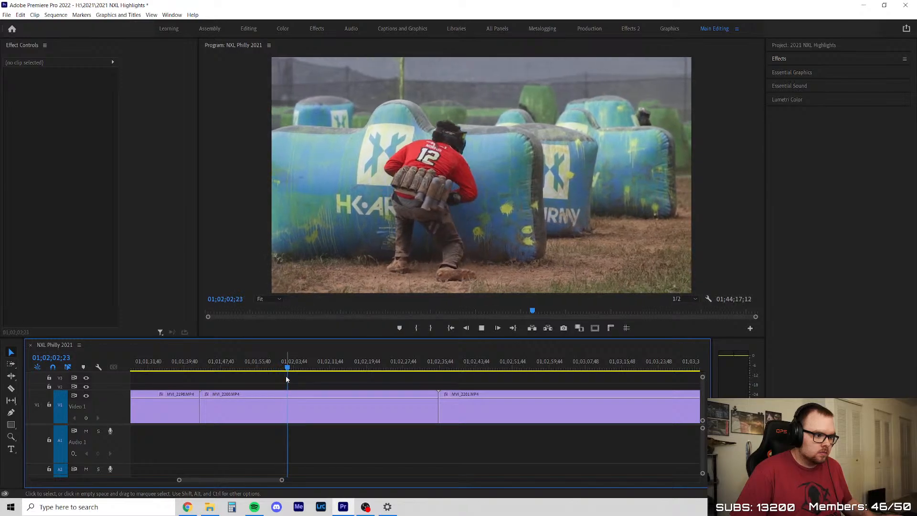
{"action": "scroll", "coordinate": [306, 377], "scroll_direction": "down", "scroll_amount": 2}
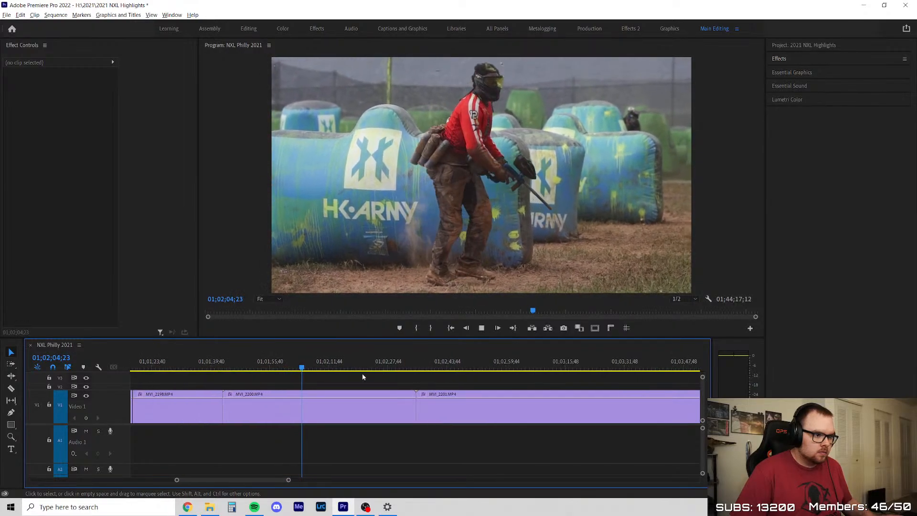
{"action": "scroll", "coordinate": [362, 376], "scroll_direction": "up", "scroll_amount": 1}
{"action": "scroll", "coordinate": [306, 372], "scroll_direction": "up", "scroll_amount": 2}
{"action": "scroll", "coordinate": [303, 372], "scroll_direction": "down", "scroll_amount": 4}
{"action": "scroll", "coordinate": [279, 377], "scroll_direction": "up", "scroll_amount": 3}
{"action": "key", "text": "space"}
Split MVI_2200 at about 01;01;50, delete its opening section, and close the gap
{"action": "left_click_drag", "start_coordinate": [268, 368], "coordinate": [498, 409]}
{"action": "key", "text": "c"}
{"action": "left_click", "coordinate": [238, 401]}
{"action": "key", "text": "v"}
{"action": "left_click", "coordinate": [234, 406]}
{"action": "key", "text": "Delete"}
{"action": "right_click", "coordinate": [226, 405]}
{"action": "left_click", "coordinate": [217, 389]}
{"action": "key", "text": "ctrl+z"}
{"action": "key", "text": "Delete"}
{"action": "left_click", "coordinate": [231, 406]}
{"action": "right_click", "coordinate": [223, 406]}
{"action": "left_click", "coordinate": [235, 411]}
Split MVI_2201 at 01;02;46;57, delete the section before the cut, and close the gap
{"action": "key", "text": "c"}
{"action": "left_click", "coordinate": [498, 409]}
{"action": "key", "text": "v"}
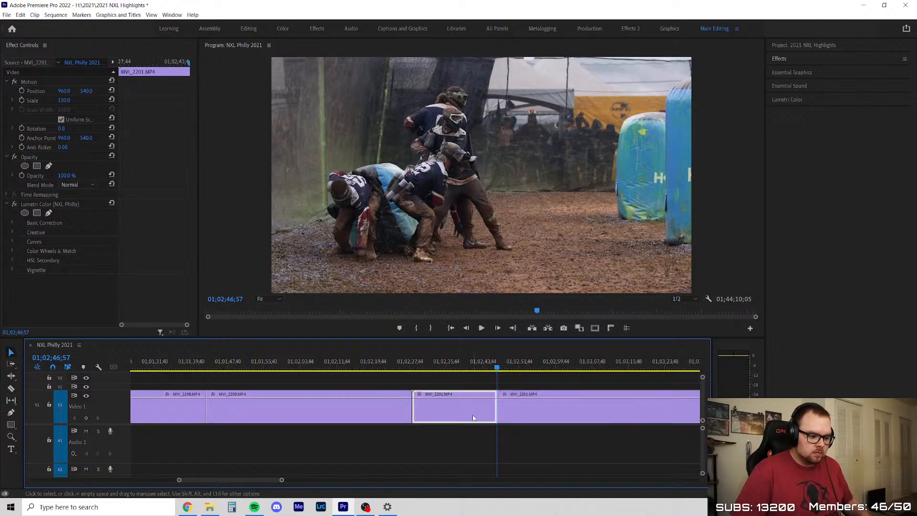
{"action": "key", "text": "Delete"}
{"action": "right_click", "coordinate": [446, 412]}
{"action": "left_click", "coordinate": [462, 417]}
{"action": "left_click", "coordinate": [461, 415]}
Review the opening of the trimmed MVI_2201 clip through about 01;02;40
{"action": "key", "text": "space"}
{"action": "scroll", "coordinate": [264, 400], "scroll_direction": "down", "scroll_amount": 2}
{"action": "scroll", "coordinate": [264, 400], "scroll_direction": "up", "scroll_amount": 1}
{"action": "scroll", "coordinate": [258, 397], "scroll_direction": "down", "scroll_amount": 3}
{"action": "left_click_drag", "start_coordinate": [244, 362], "coordinate": [277, 359]}
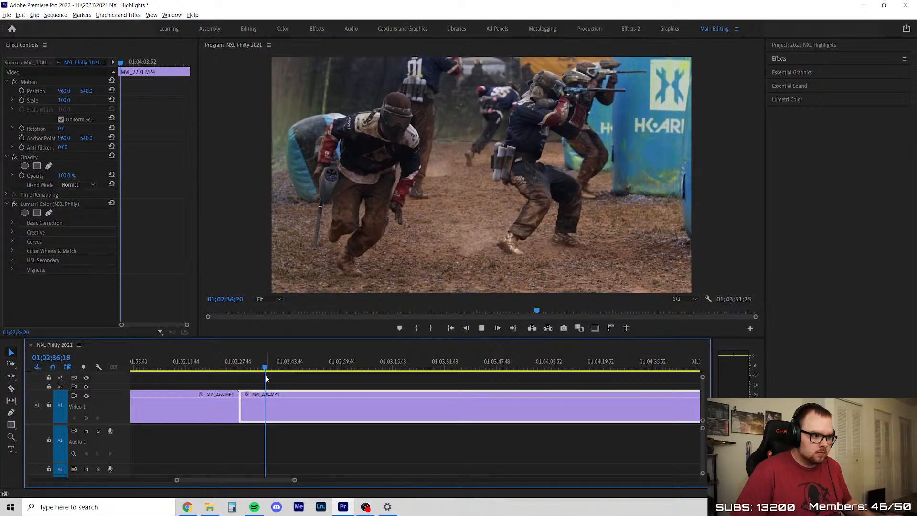
{"action": "scroll", "coordinate": [266, 377], "scroll_direction": "down", "scroll_amount": 2}
{"action": "scroll", "coordinate": [334, 376], "scroll_direction": "up", "scroll_amount": 1}
{"action": "left_click", "coordinate": [334, 375]}
{"action": "scroll", "coordinate": [336, 377], "scroll_direction": "down", "scroll_amount": 2}
{"action": "scroll", "coordinate": [446, 393], "scroll_direction": "up", "scroll_amount": 2}
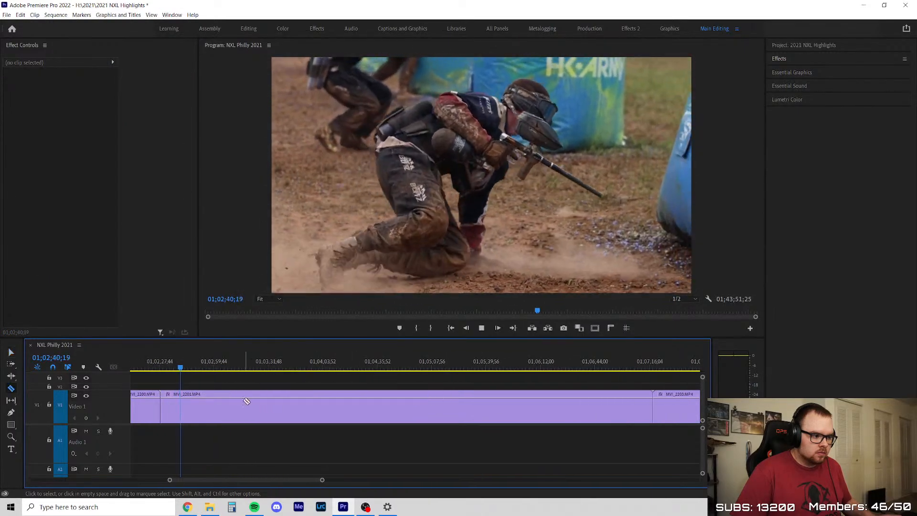
Split MVI_2201 at about 01;02;57, after the opening run
{"action": "key", "text": "v"}
{"action": "left_click", "coordinate": [247, 401]}
{"action": "left_click", "coordinate": [213, 368]}
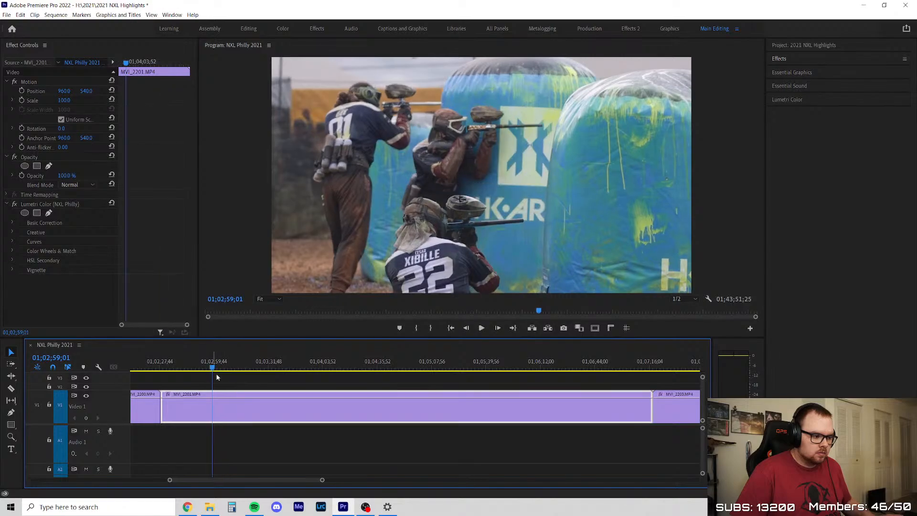
{"action": "left_click", "coordinate": [209, 400]}
{"action": "key", "text": "v"}
{"action": "mouse_move", "coordinate": [206, 368]}
{"action": "left_mouse_down"}
{"action": "mouse_move", "coordinate": [240, 375]}
{"action": "mouse_move", "coordinate": [220, 376]}
{"action": "left_mouse_up"}
Split MVI_2201 again at about 01;03;04, delete the section from 01;02;57 up to that cut, and close the gap
{"action": "scroll", "coordinate": [237, 385], "scroll_direction": "up", "scroll_amount": 3}
{"action": "key", "text": "space"}
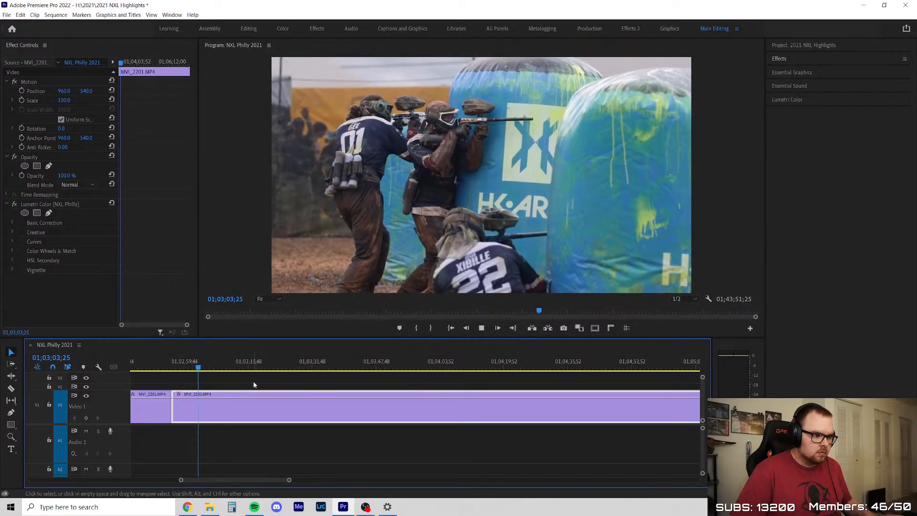
{"action": "left_click", "coordinate": [253, 385]}
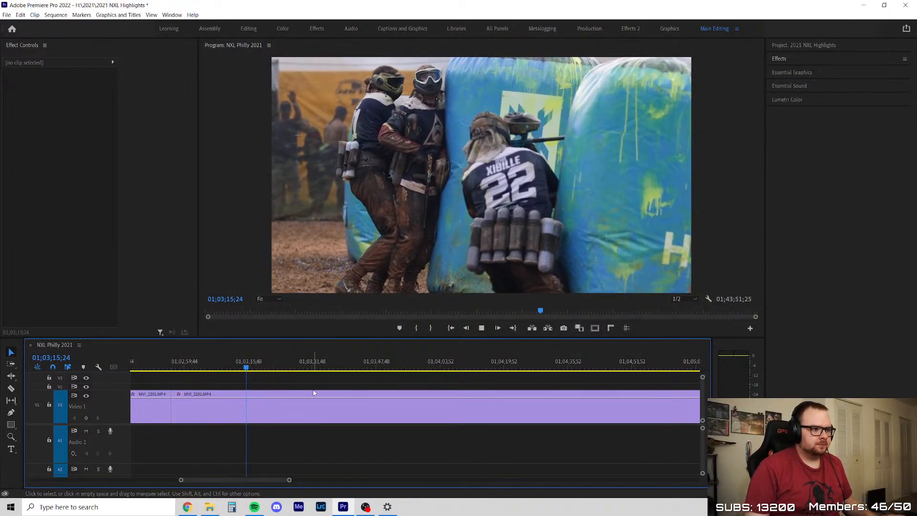
{"action": "scroll", "coordinate": [306, 383], "scroll_direction": "down", "scroll_amount": 3}
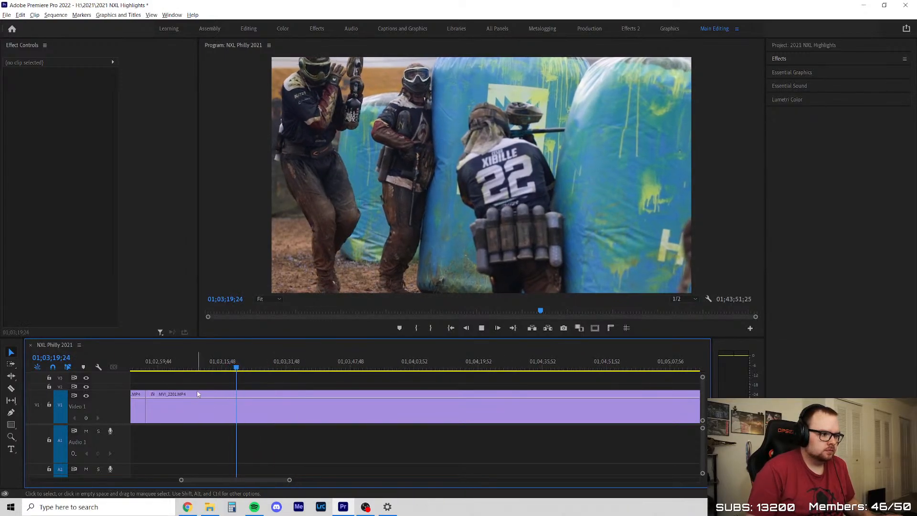
{"action": "scroll", "coordinate": [198, 392], "scroll_direction": "up", "scroll_amount": 1}
{"action": "left_click_drag", "start_coordinate": [189, 368], "coordinate": [163, 371]}
{"action": "key", "text": "ctrl+k"}
{"action": "key", "text": "Delete"}
{"action": "right_click", "coordinate": [151, 413]}
{"action": "left_click", "coordinate": [168, 419]}
Split MVI_2201 at 01;03;20;19 and play the footage just before the cut
{"action": "left_click_drag", "start_coordinate": [416, 368], "coordinate": [540, 377]}
{"action": "scroll", "coordinate": [539, 382], "scroll_direction": "down", "scroll_amount": 4}
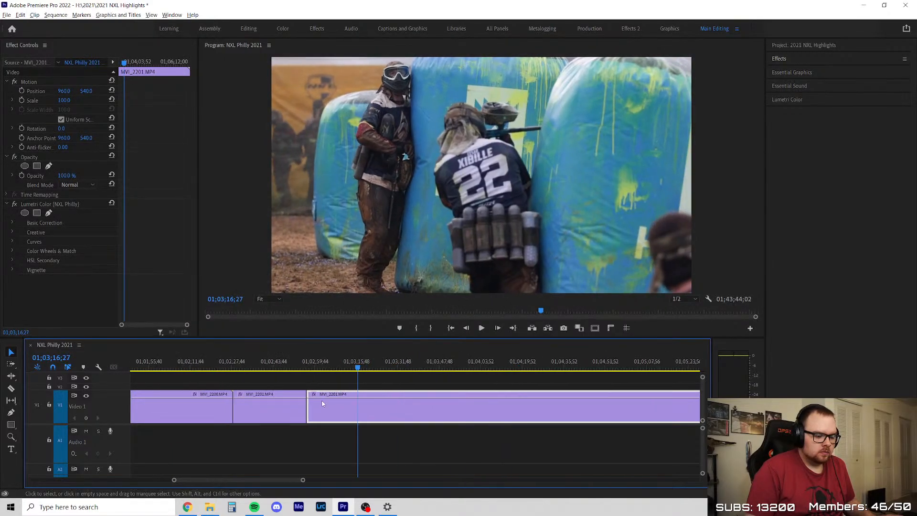
{"action": "key", "text": "c"}
{"action": "left_click", "coordinate": [368, 405]}
{"action": "key", "text": "v"}
{"action": "left_click_drag", "start_coordinate": [358, 367], "coordinate": [363, 366]}
{"action": "key", "text": "space"}
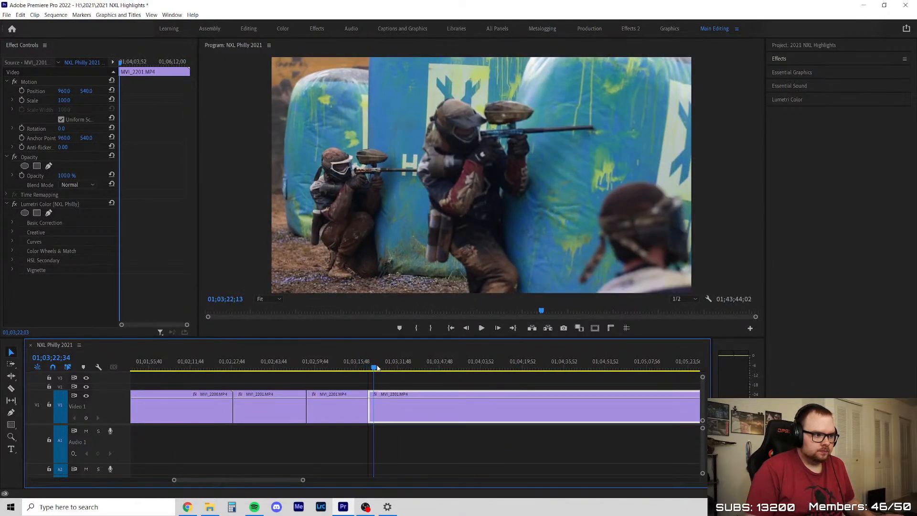
Split MVI_2201 at about 01;03;30, delete the section from 01;03;20;19 up to that cut, and close the gap
{"action": "scroll", "coordinate": [481, 407], "scroll_direction": "up", "scroll_amount": 3}
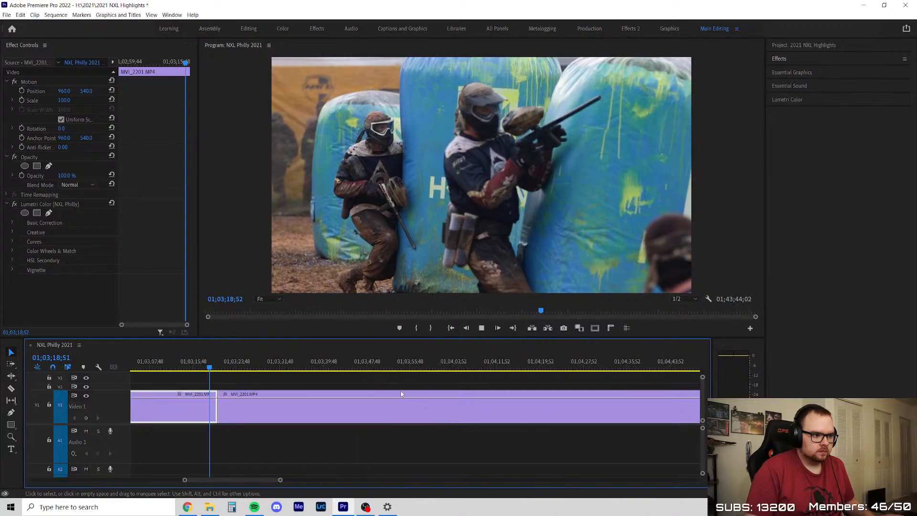
{"action": "scroll", "coordinate": [297, 424], "scroll_direction": "down", "scroll_amount": 5}
{"action": "scroll", "coordinate": [461, 414], "scroll_direction": "up", "scroll_amount": 2}
{"action": "left_click_drag", "start_coordinate": [185, 368], "coordinate": [211, 371]}
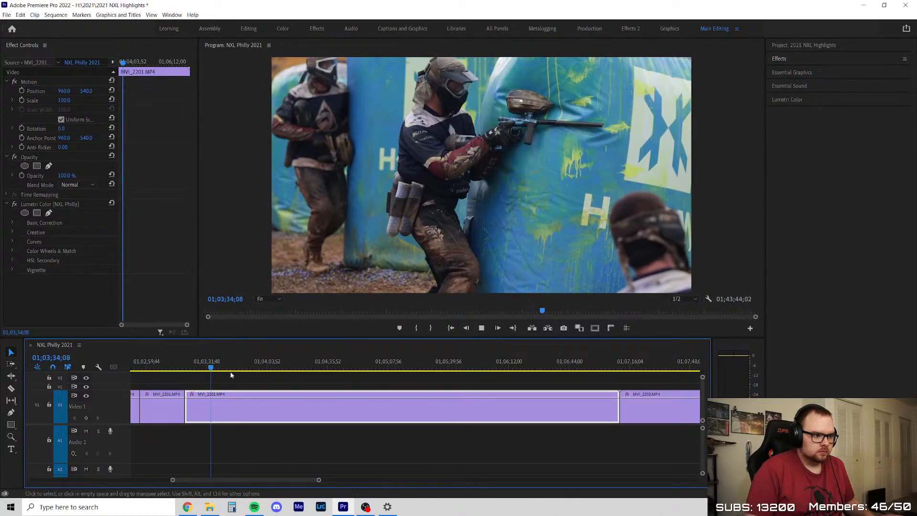
{"action": "scroll", "coordinate": [233, 372], "scroll_direction": "up", "scroll_amount": 5}
{"action": "scroll", "coordinate": [190, 378], "scroll_direction": "up", "scroll_amount": 2}
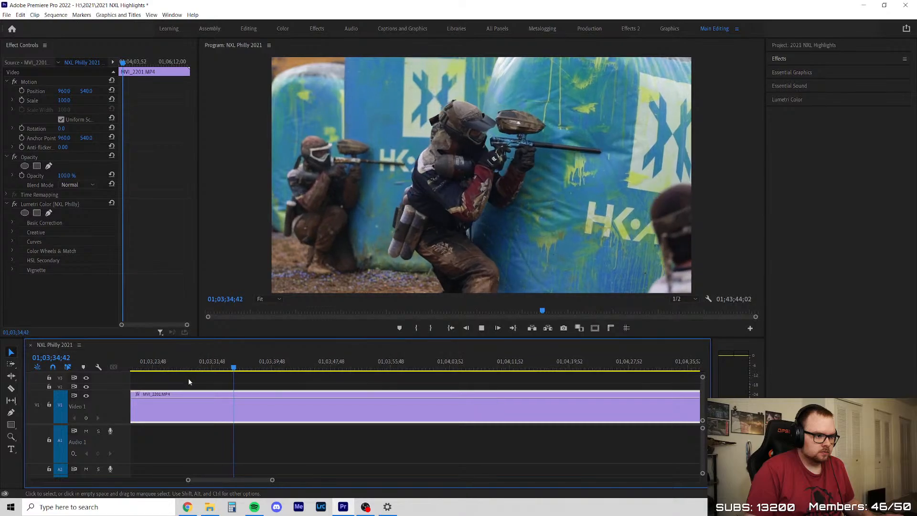
{"action": "key", "text": "space"}
{"action": "key", "text": "c"}
{"action": "left_click", "coordinate": [199, 406]}
{"action": "key", "text": "v"}
{"action": "left_click", "coordinate": [198, 414]}
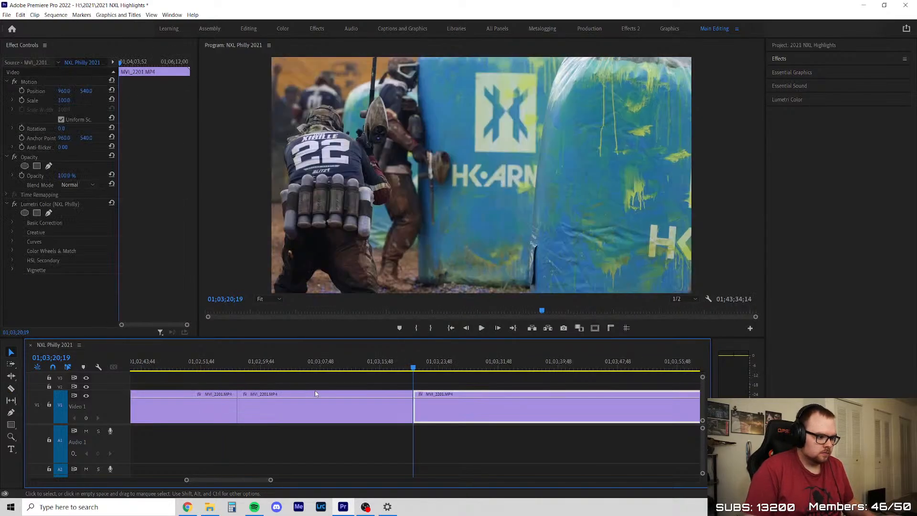
Remove the start of the remaining MVI_2201 section, from 01;03;20;19 to about 01;03;26
{"action": "left_click_drag", "start_coordinate": [414, 369], "coordinate": [533, 393]}
{"action": "key", "text": "space"}
{"action": "scroll", "coordinate": [483, 406], "scroll_direction": "down", "scroll_amount": 4}
{"action": "scroll", "coordinate": [502, 398], "scroll_direction": "up", "scroll_amount": 3}
{"action": "scroll", "coordinate": [339, 402], "scroll_direction": "down", "scroll_amount": 3}
{"action": "scroll", "coordinate": [189, 413], "scroll_direction": "up", "scroll_amount": 2}
{"action": "scroll", "coordinate": [207, 415], "scroll_direction": "up", "scroll_amount": 2}
{"action": "key", "text": "space"}
{"action": "left_click_drag", "start_coordinate": [192, 365], "coordinate": [273, 372]}
{"action": "left_click_drag", "start_coordinate": [203, 410], "coordinate": [241, 410]}
{"action": "left_click", "coordinate": [236, 367]}
{"action": "left_click", "coordinate": [256, 382]}
Review MVI_2201 from about 01;03;26 through about 01;04;05
{"action": "key", "text": "space"}
{"action": "scroll", "coordinate": [208, 395], "scroll_direction": "up", "scroll_amount": 3, "text": "alt"}
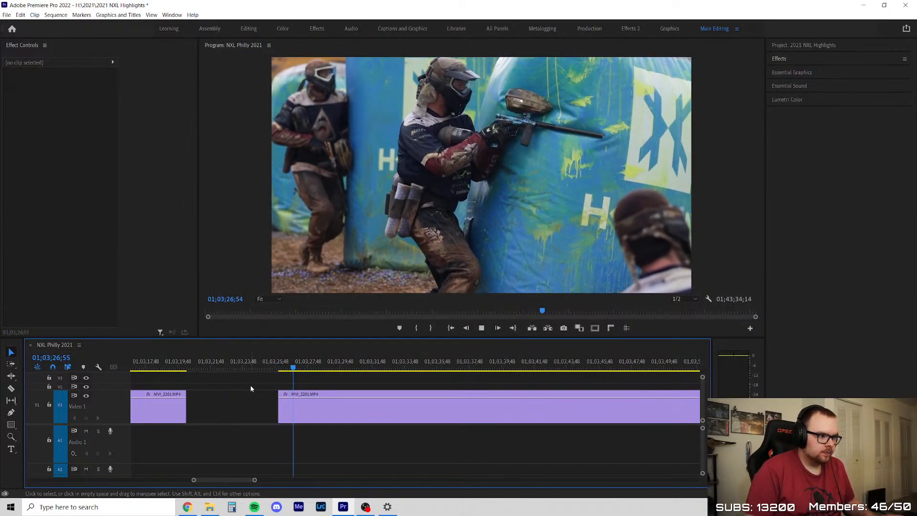
{"action": "scroll", "coordinate": [214, 388], "scroll_direction": "down", "scroll_amount": 2, "text": "alt"}
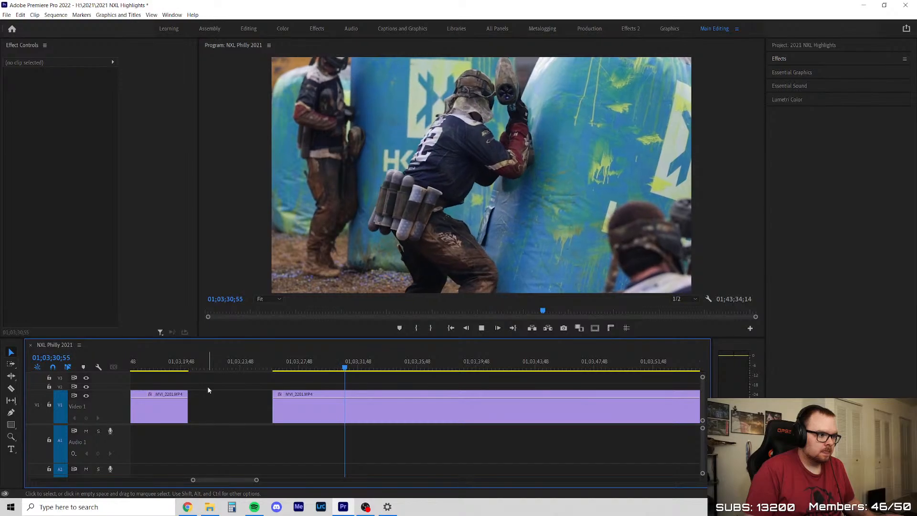
{"action": "scroll", "coordinate": [208, 391], "scroll_direction": "down", "scroll_amount": 2, "text": "alt"}
{"action": "scroll", "coordinate": [207, 385], "scroll_direction": "down", "scroll_amount": 4, "text": "alt"}
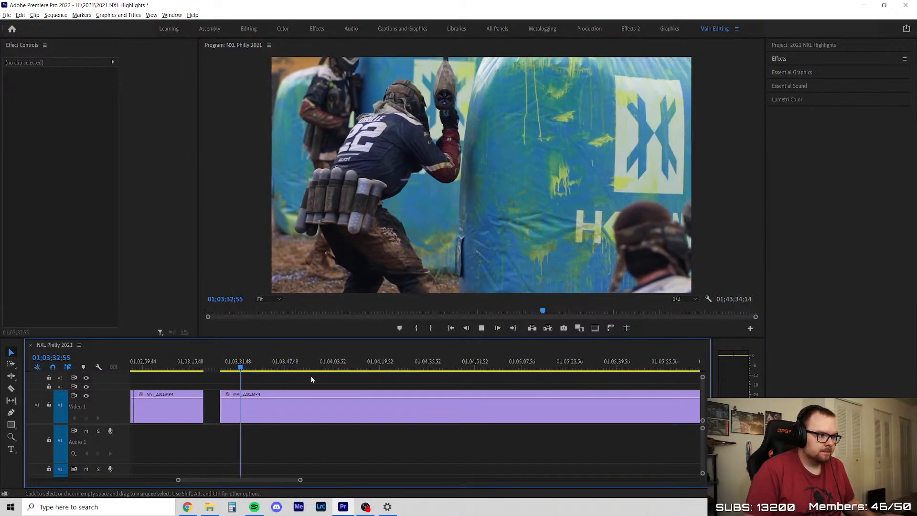
{"action": "scroll", "coordinate": [293, 375], "scroll_direction": "up", "scroll_amount": 3, "text": "alt"}
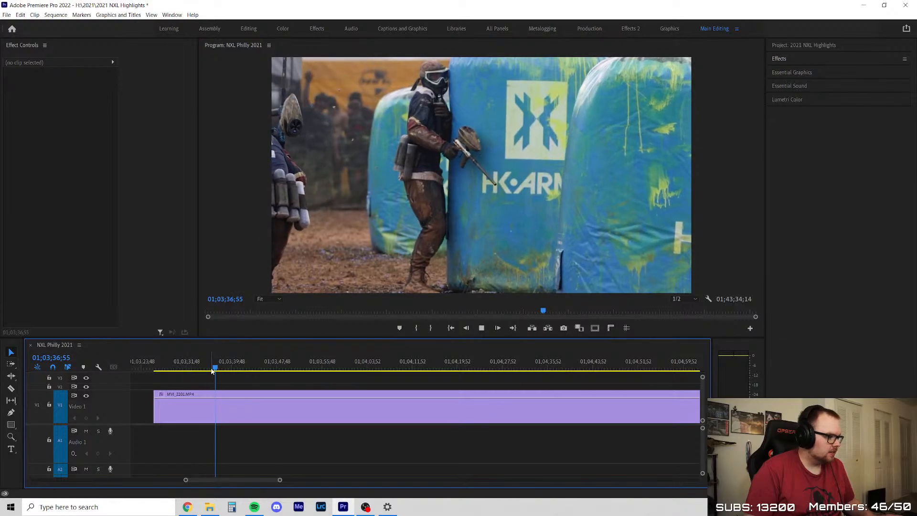
{"action": "left_click_drag", "start_coordinate": [219, 361], "coordinate": [378, 394]}
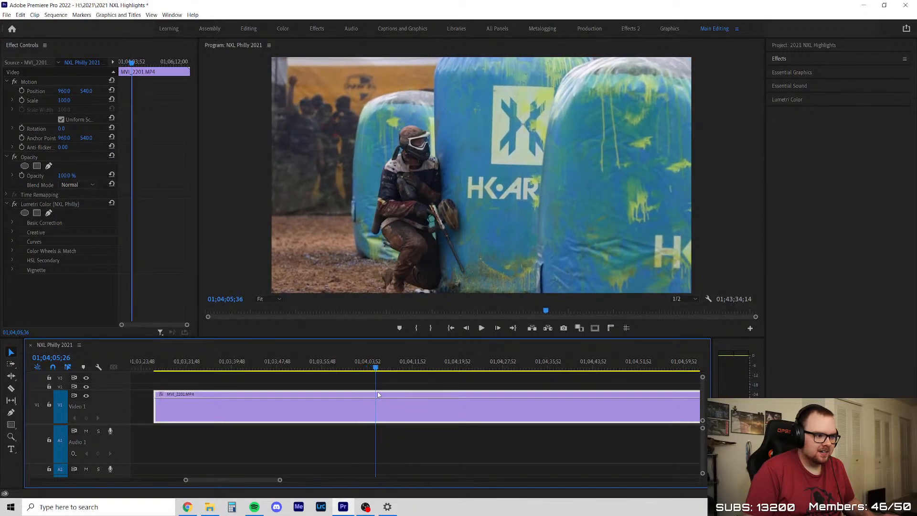
Split MVI_2201 at about 01;04;12 to separate the kept footage from the rest
{"action": "key", "text": "space"}
{"action": "scroll", "coordinate": [371, 401], "scroll_direction": "down", "scroll_amount": 4}
{"action": "scroll", "coordinate": [433, 410], "scroll_direction": "up", "scroll_amount": 5}
{"action": "key", "text": "c"}
{"action": "left_click", "coordinate": [317, 403]}
{"action": "key", "text": "v"}
Skim the last section of MVI_2201 from about 01;04;12 through about 01;05;55
{"action": "left_click_drag", "start_coordinate": [308, 383], "coordinate": [511, 381]}
{"action": "scroll", "coordinate": [512, 380], "scroll_direction": "down", "scroll_amount": 3}
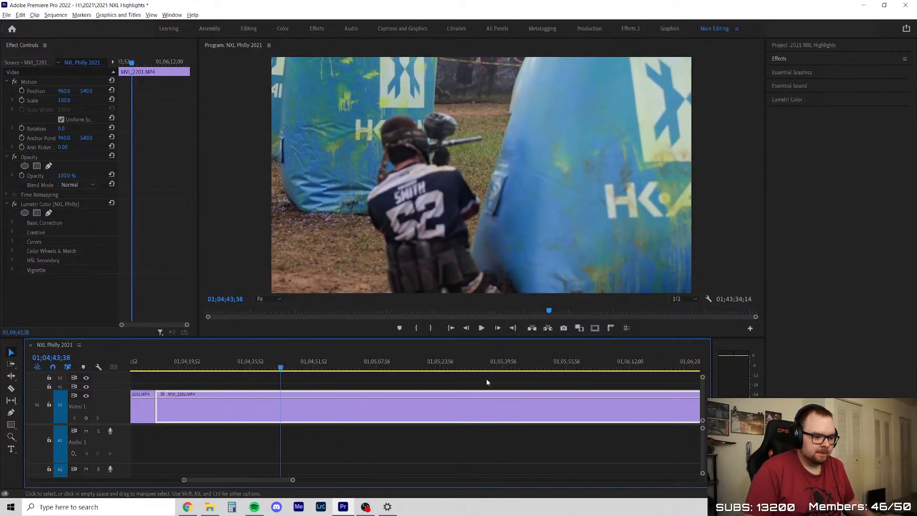
{"action": "left_click_drag", "start_coordinate": [276, 369], "coordinate": [477, 376]}
{"action": "scroll", "coordinate": [258, 424], "scroll_direction": "down", "scroll_amount": 4}
{"action": "scroll", "coordinate": [501, 424], "scroll_direction": "up", "scroll_amount": 2}
{"action": "left_click_drag", "start_coordinate": [191, 370], "coordinate": [307, 387]}
{"action": "scroll", "coordinate": [305, 378], "scroll_direction": "up", "scroll_amount": 3}
{"action": "key", "text": "space"}
{"action": "key", "text": "space"}
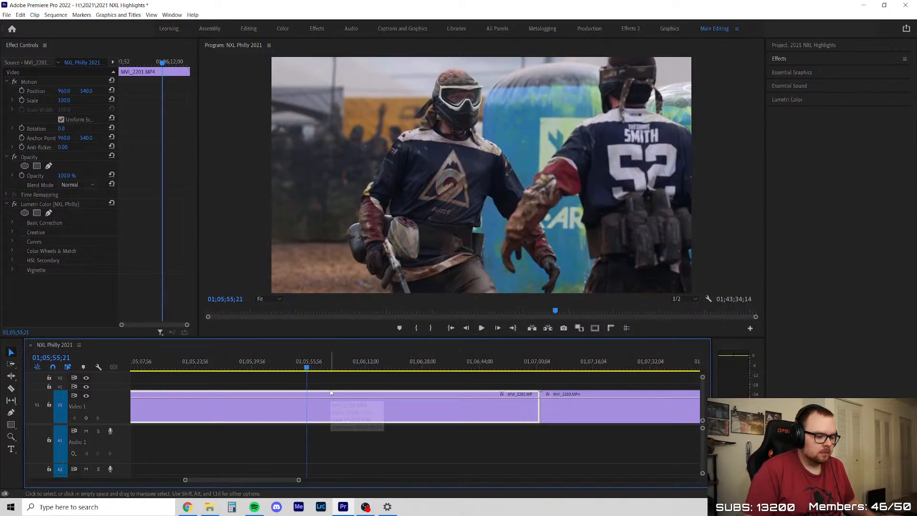
Replay MVI_2201 around 01;05;42 to 01;05;56, and skim its remainder to about 01;06;47
{"action": "left_click", "coordinate": [335, 377]}
{"action": "key", "text": "space"}
{"action": "scroll", "coordinate": [339, 379], "scroll_direction": "down", "scroll_amount": 5}
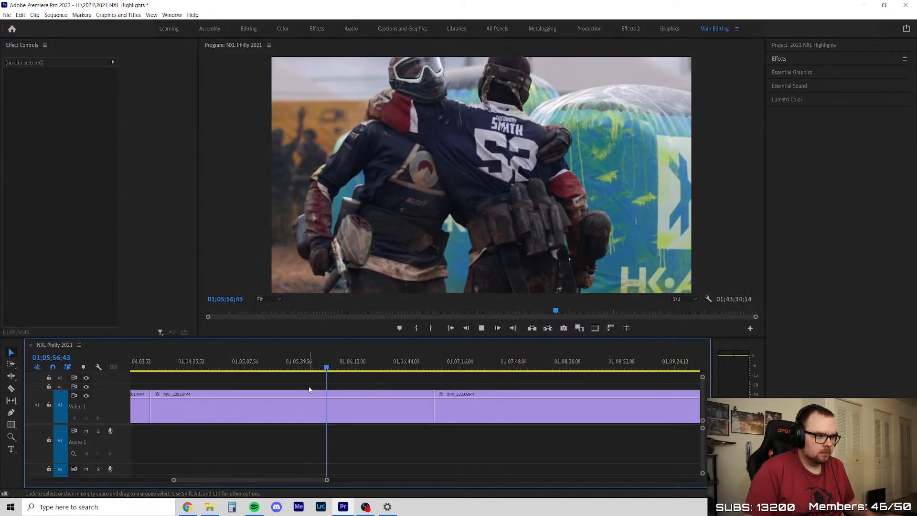
{"action": "scroll", "coordinate": [258, 394], "scroll_direction": "up", "scroll_amount": 2}
{"action": "left_click_drag", "start_coordinate": [286, 369], "coordinate": [356, 384]}
{"action": "left_click", "coordinate": [328, 370]}
{"action": "key", "text": "space"}
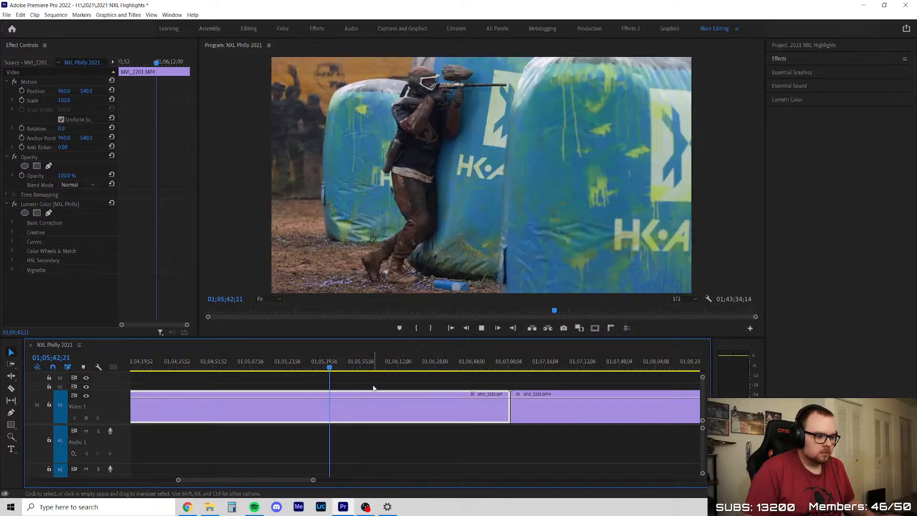
{"action": "left_click", "coordinate": [372, 382]}
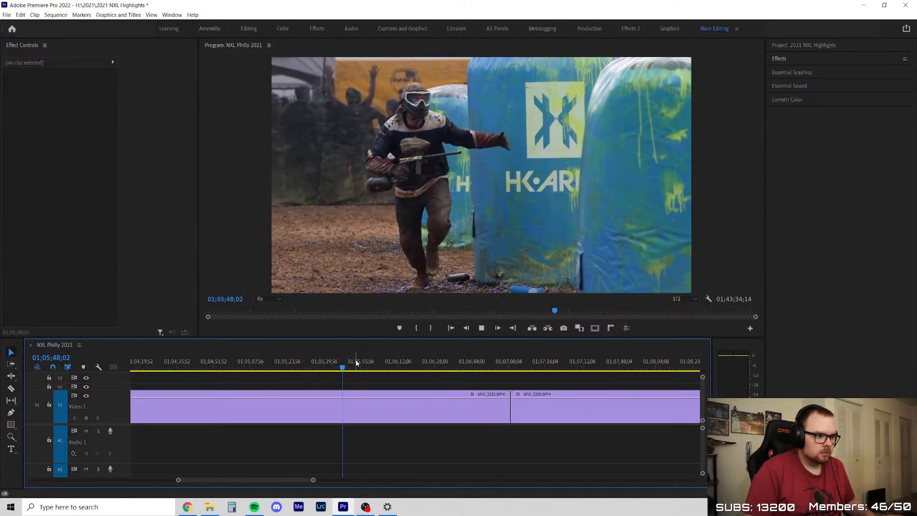
{"action": "left_click", "coordinate": [354, 363]}
{"action": "left_click_drag", "start_coordinate": [376, 367], "coordinate": [476, 379]}
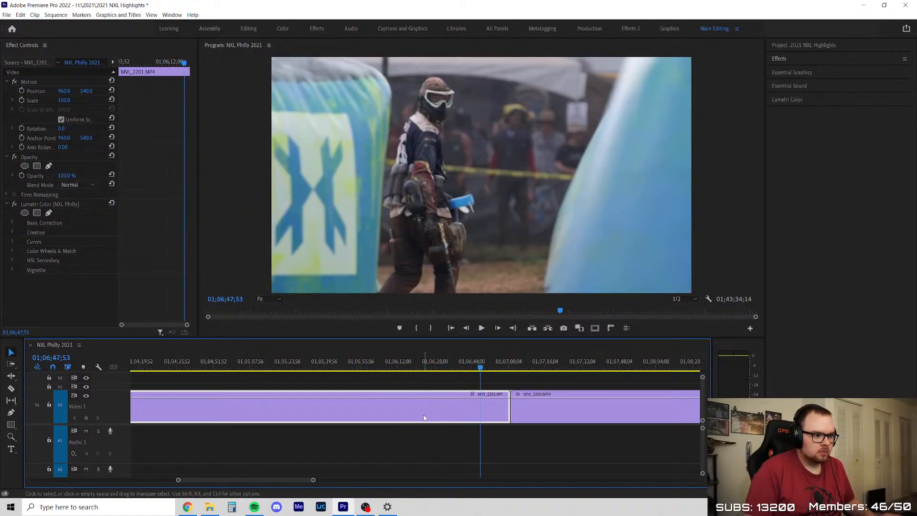
Delete the last section of MVI_2201, close the gap, and play from the start of MVI_2203
{"action": "key", "text": "Delete"}
{"action": "right_click", "coordinate": [409, 408]}
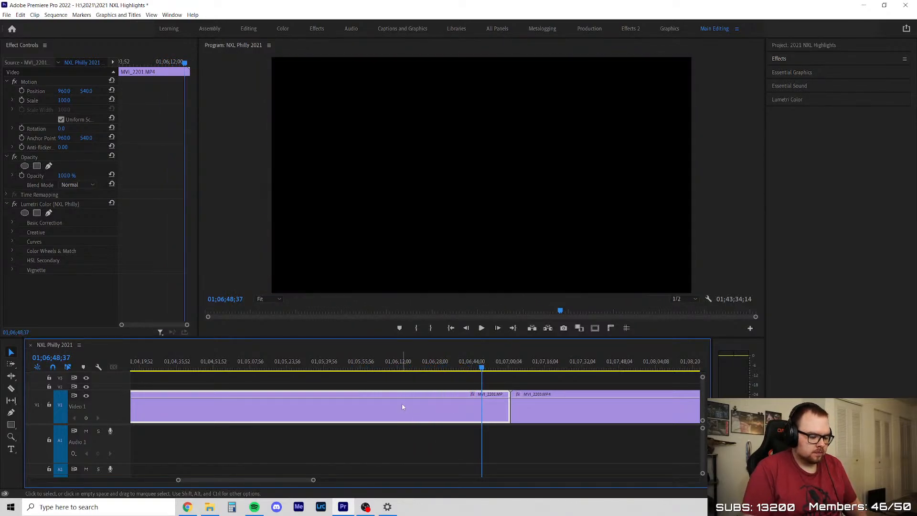
{"action": "left_click", "coordinate": [418, 413]}
{"action": "scroll", "coordinate": [239, 415], "scroll_direction": "down", "scroll_amount": 3}
{"action": "key", "text": "Up"}
{"action": "key", "text": "space"}
Close the remaining gap between the MVI_2201 sections at 01;03;20;19
{"action": "scroll", "coordinate": [244, 399], "scroll_direction": "up", "scroll_amount": 3}
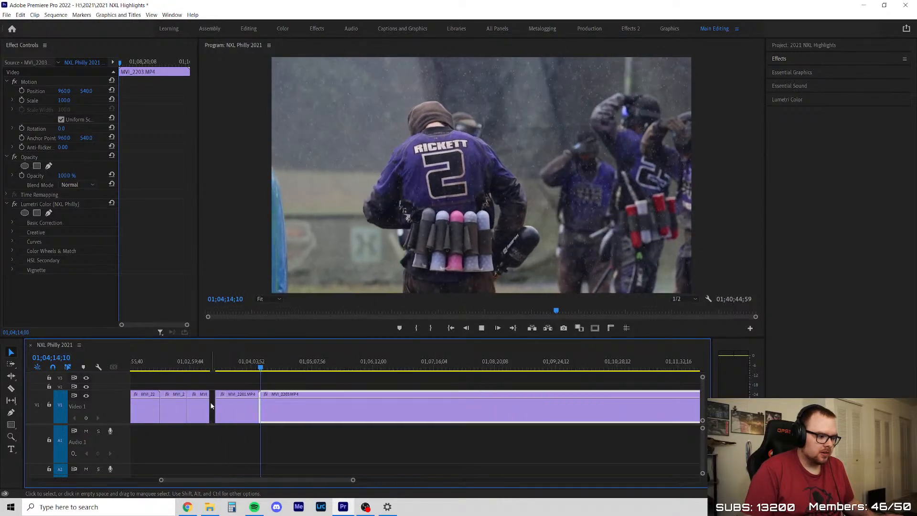
{"action": "right_click", "coordinate": [213, 404]}
{"action": "left_click", "coordinate": [224, 409]}
Split MVI_2203 at 01;04;19;28 and again further on, delete the section between the cuts, and close the gap
{"action": "left_click_drag", "start_coordinate": [261, 363], "coordinate": [402, 373]}
{"action": "key", "text": "c"}
{"action": "left_click", "coordinate": [299, 401]}
{"action": "key", "text": "v"}
{"action": "scroll", "coordinate": [254, 385], "scroll_direction": "up", "scroll_amount": 7}
{"action": "key", "text": "c"}
{"action": "left_click", "coordinate": [302, 406]}
{"action": "key", "text": "v"}
{"action": "key", "text": "Delete"}
{"action": "left_click", "coordinate": [363, 404]}
{"action": "key", "text": "Delete"}
{"action": "key", "text": "space"}
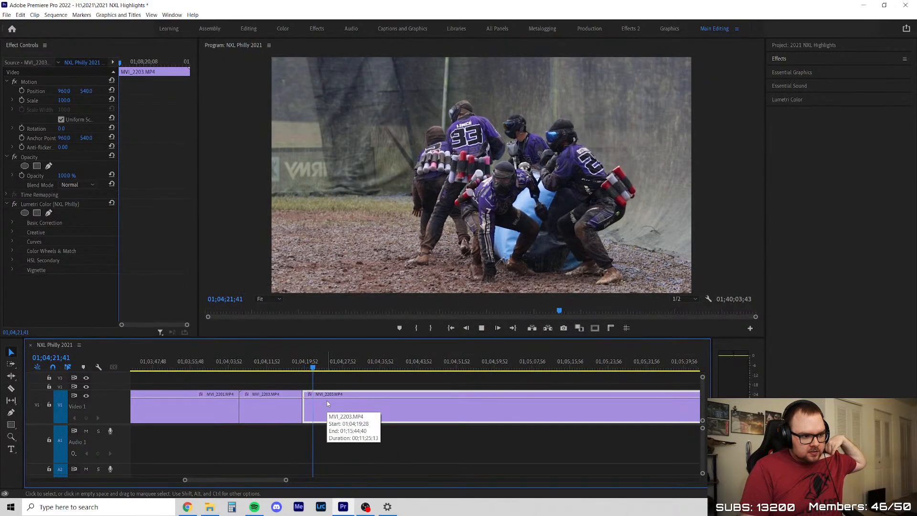
Trim about 3 seconds off the start of the second MVI_2203 section at 01;04;19;28 and close the gap
{"action": "left_click_drag", "start_coordinate": [334, 370], "coordinate": [338, 370]}
{"action": "left_click", "coordinate": [188, 507]}
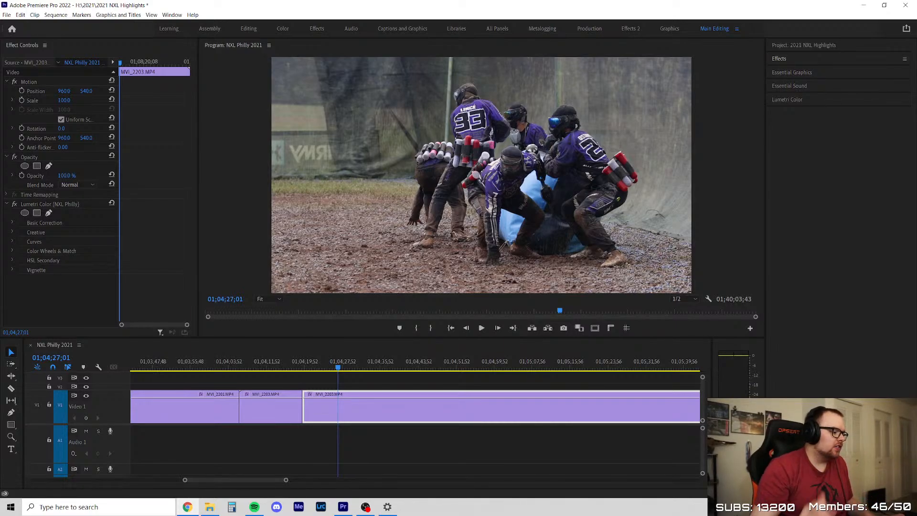
{"action": "scroll", "coordinate": [237, 379], "scroll_direction": "right", "scroll_amount": 4}
{"action": "left_click", "coordinate": [237, 378]}
{"action": "scroll", "coordinate": [236, 379], "scroll_direction": "right", "scroll_amount": 1}
{"action": "left_click_drag", "start_coordinate": [217, 369], "coordinate": [187, 369]}
{"action": "scroll", "coordinate": [205, 407], "scroll_direction": "up", "scroll_amount": 4}
{"action": "left_click_drag", "start_coordinate": [181, 417], "coordinate": [222, 411]}
{"action": "left_click", "coordinate": [200, 407]}
{"action": "key", "text": "Delete"}
{"action": "left_click", "coordinate": [220, 383]}
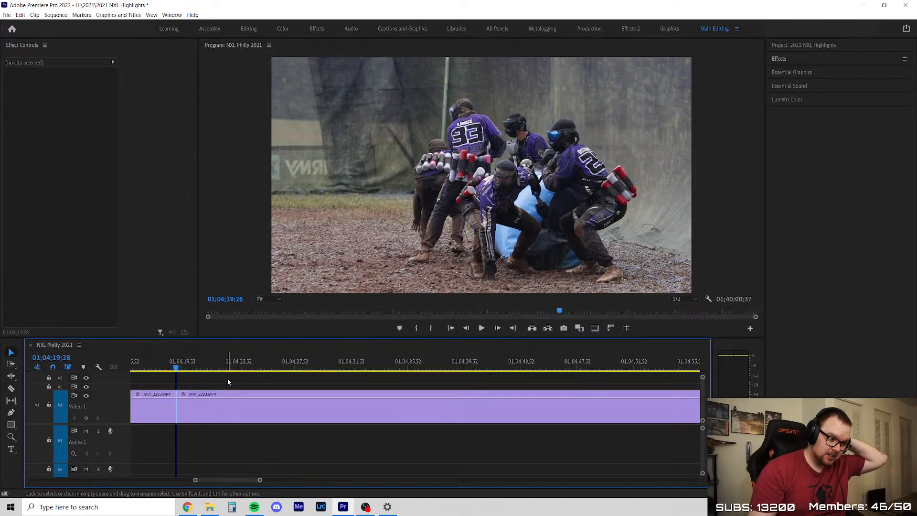
Review the second MVI_2203 section from 01;04;19;28 through about 01;04;35
{"action": "scroll", "coordinate": [186, 407], "scroll_direction": "down", "scroll_amount": 4}
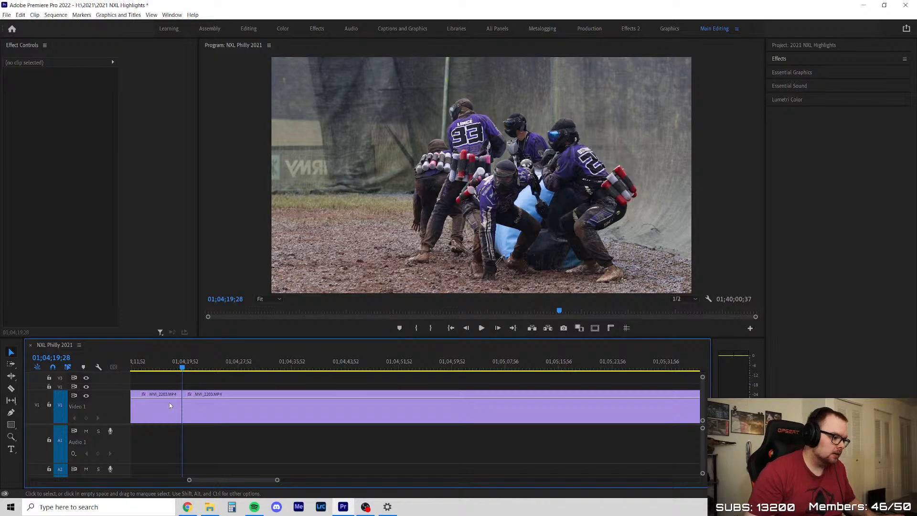
{"action": "left_click", "coordinate": [189, 406]}
{"action": "left_click", "coordinate": [194, 367]}
{"action": "mouse_move", "coordinate": [196, 367]}
{"action": "left_mouse_down"}
{"action": "mouse_move", "coordinate": [223, 368]}
{"action": "mouse_move", "coordinate": [211, 377]}
{"action": "left_mouse_up"}
{"action": "key", "text": "space"}
{"action": "left_click", "coordinate": [225, 388]}
{"action": "scroll", "coordinate": [225, 387], "scroll_direction": "up", "scroll_amount": 3}
{"action": "scroll", "coordinate": [226, 390], "scroll_direction": "down", "scroll_amount": 4}
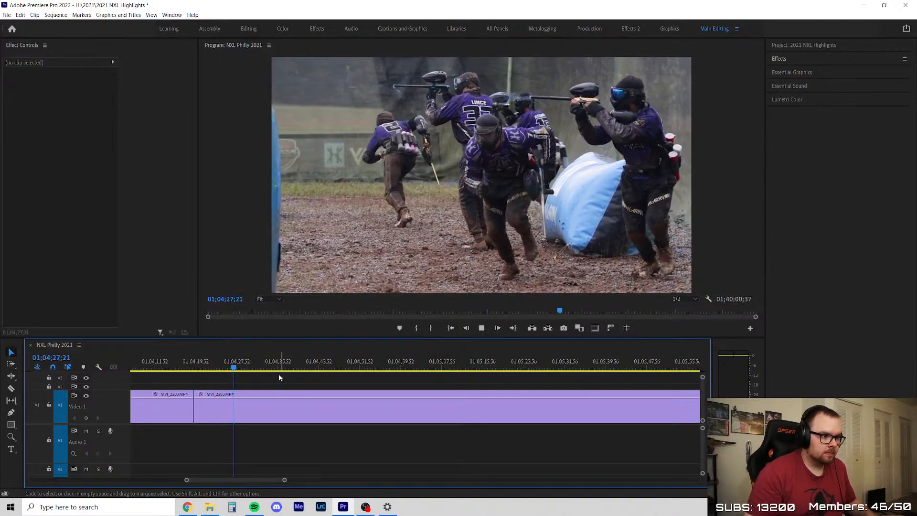
{"action": "scroll", "coordinate": [286, 385], "scroll_direction": "down", "scroll_amount": 3}
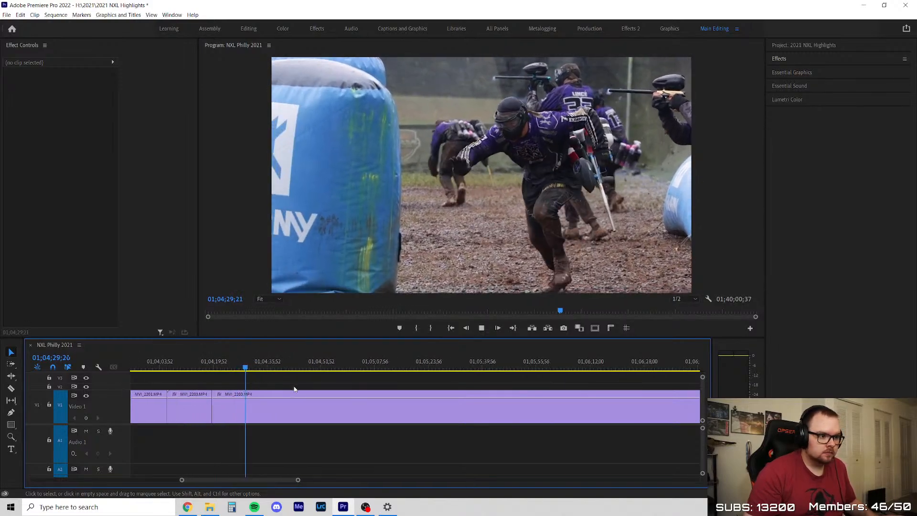
{"action": "scroll", "coordinate": [327, 394], "scroll_direction": "up", "scroll_amount": 2}
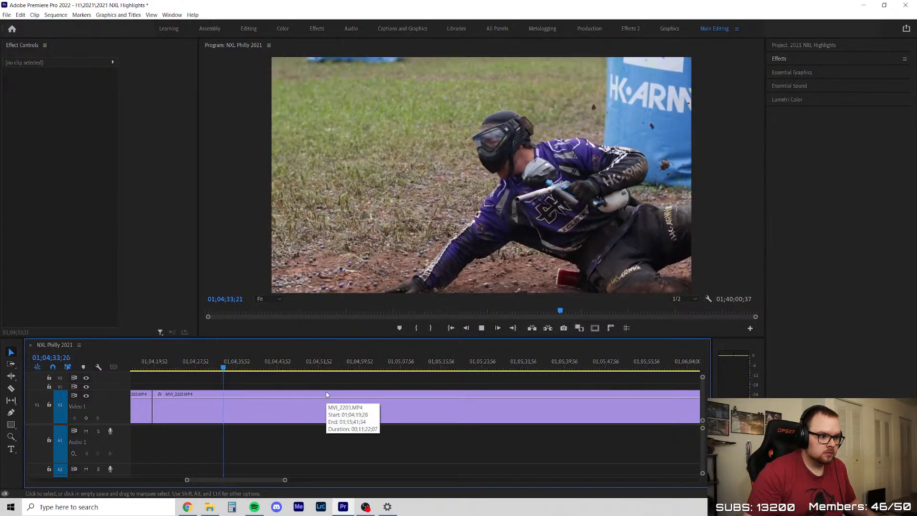
{"action": "scroll", "coordinate": [285, 405], "scroll_direction": "down", "scroll_amount": 3}
{"action": "scroll", "coordinate": [285, 405], "scroll_direction": "up", "scroll_amount": 2}
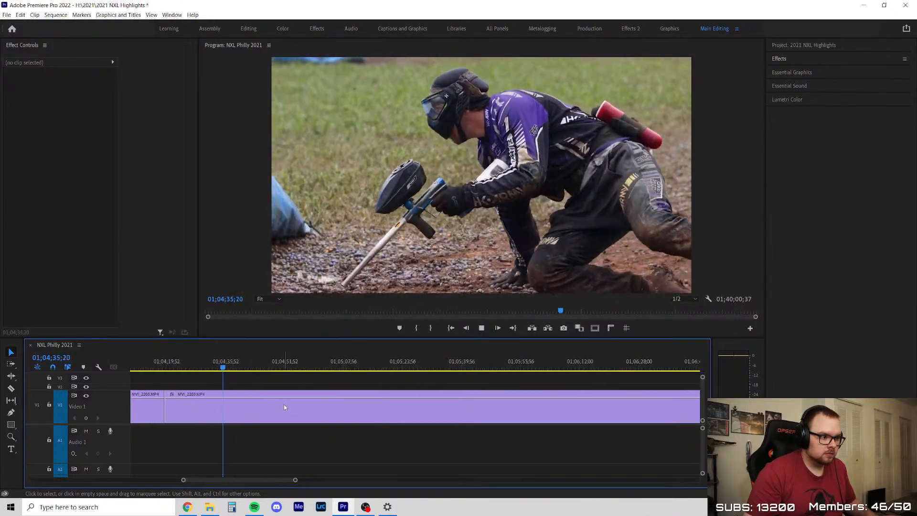
Split MVI_2203 at about 01;04;41 and check the footage leading up to the cut
{"action": "key", "text": "c"}
{"action": "left_click", "coordinate": [246, 401]}
{"action": "key", "text": "v"}
{"action": "left_click", "coordinate": [231, 366]}
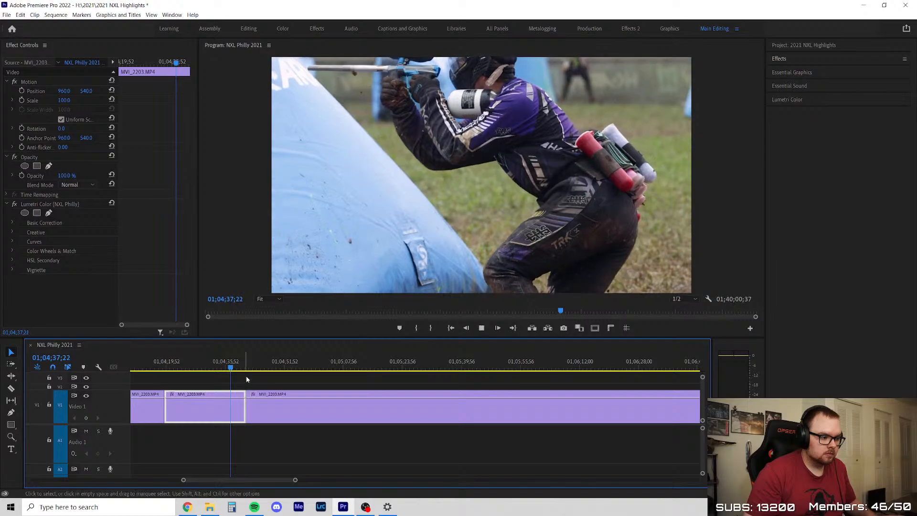
{"action": "key", "text": "space"}
{"action": "key", "text": "="}
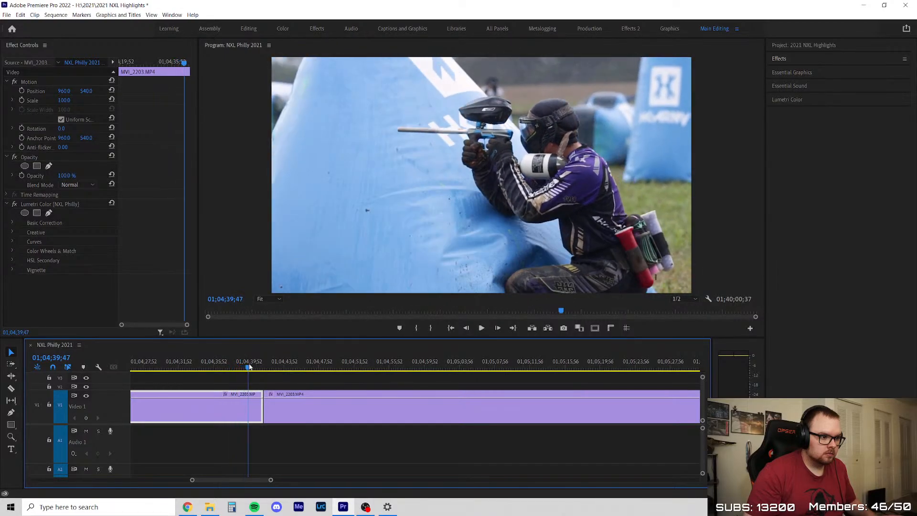
Scrub through the rest of MVI_2203 after the 01;04;41 cut, delete that section, and close the gap
{"action": "left_click", "coordinate": [304, 368]}
{"action": "left_click_drag", "start_coordinate": [314, 373], "coordinate": [403, 376]}
{"action": "scroll", "coordinate": [286, 401], "scroll_direction": "down", "scroll_amount": 3}
{"action": "left_click_drag", "start_coordinate": [214, 368], "coordinate": [522, 383]}
{"action": "key", "text": "minus"}
{"action": "scroll", "coordinate": [239, 429], "scroll_direction": "down", "scroll_amount": 5}
{"action": "left_click_drag", "start_coordinate": [280, 368], "coordinate": [647, 368]}
{"action": "scroll", "coordinate": [177, 452], "scroll_direction": "down", "scroll_amount": 5}
{"action": "key", "text": "minus"}
{"action": "key", "text": "minus"}
{"action": "key", "text": "minus"}
{"action": "key", "text": "minus"}
{"action": "left_click_drag", "start_coordinate": [373, 366], "coordinate": [490, 392]}
{"action": "key", "text": "Delete"}
{"action": "right_click", "coordinate": [421, 408]}
{"action": "left_click", "coordinate": [435, 415]}
Review MVI_2207 from its start through about 01;07;29, delete the whole clip, and close the gap
{"action": "scroll", "coordinate": [357, 401], "scroll_direction": "up", "scroll_amount": 4}
{"action": "left_click", "coordinate": [291, 368]}
{"action": "key", "text": "space"}
{"action": "scroll", "coordinate": [309, 389], "scroll_direction": "up", "scroll_amount": 3}
{"action": "scroll", "coordinate": [283, 405], "scroll_direction": "up", "scroll_amount": 3}
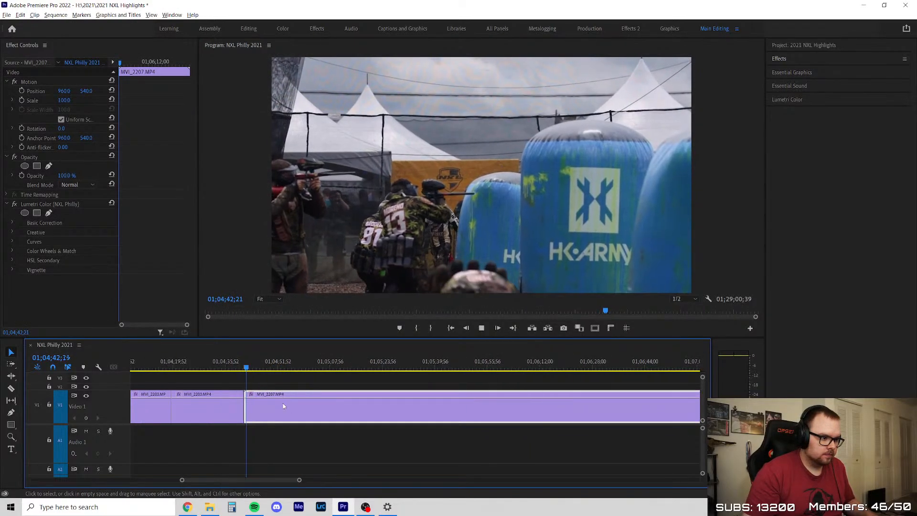
{"action": "left_click_drag", "start_coordinate": [260, 367], "coordinate": [463, 376]}
{"action": "scroll", "coordinate": [292, 369], "scroll_direction": "down", "scroll_amount": 2}
{"action": "scroll", "coordinate": [287, 367], "scroll_direction": "down", "scroll_amount": 2}
{"action": "left_click_drag", "start_coordinate": [365, 368], "coordinate": [510, 379]}
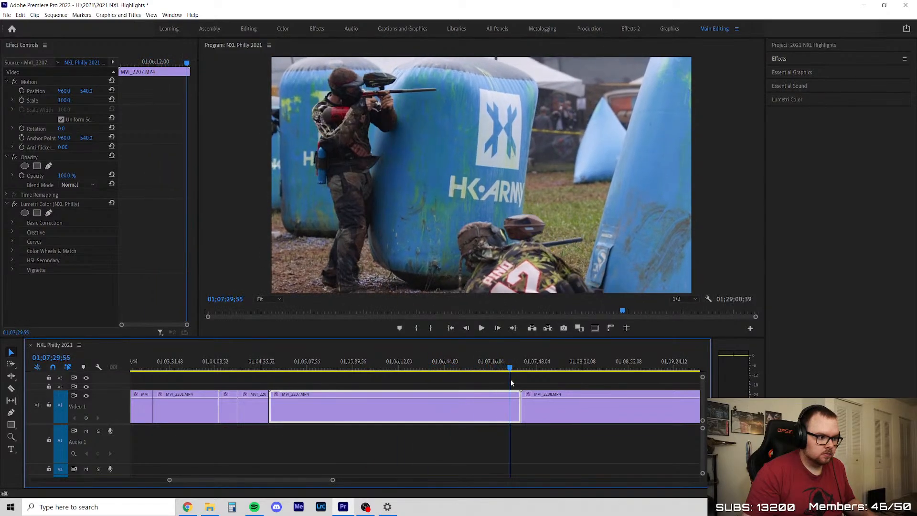
{"action": "key", "text": "Delete"}
{"action": "right_click", "coordinate": [418, 407]}
{"action": "left_click", "coordinate": [435, 410]}
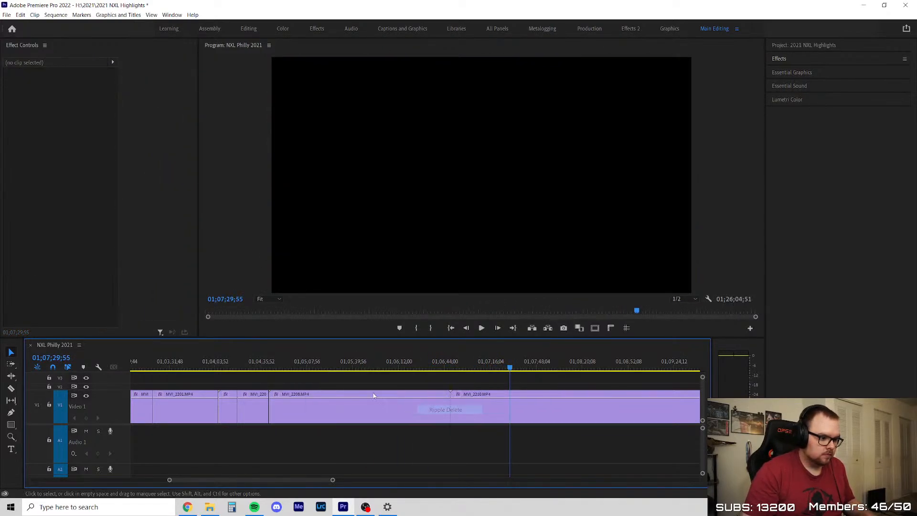
Examine the opening of MVI_2208 around 01;05;01 to 01;05;03 frame by frame
{"action": "left_click", "coordinate": [276, 367]}
{"action": "left_click_drag", "start_coordinate": [278, 365], "coordinate": [298, 382]}
{"action": "key", "text": "space"}
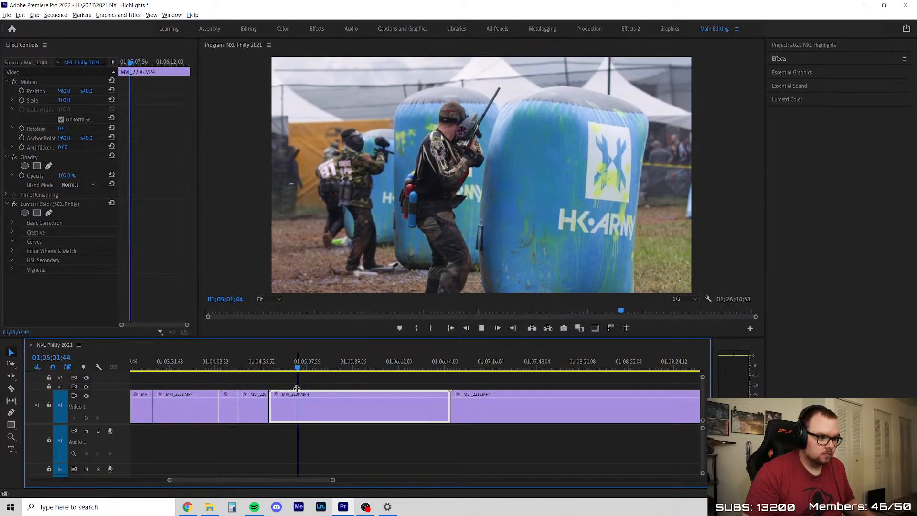
{"action": "scroll", "coordinate": [296, 384], "scroll_direction": "up", "scroll_amount": 2}
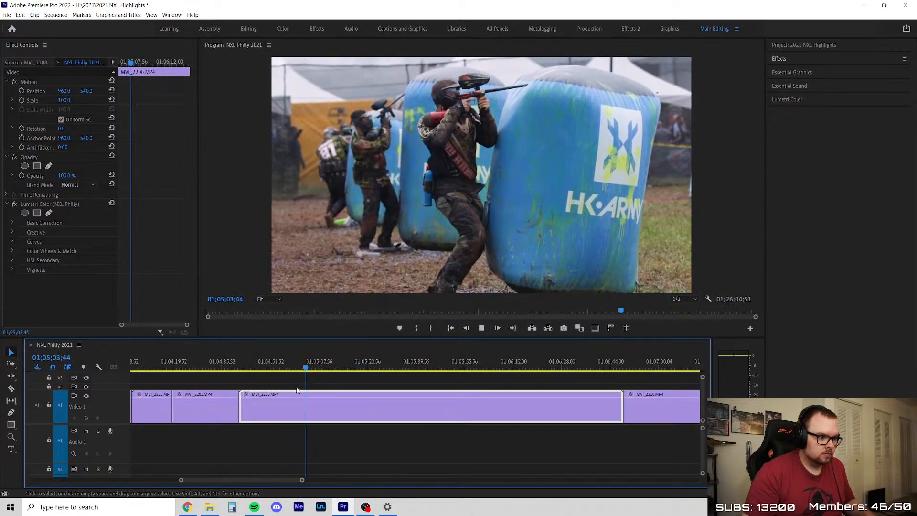
{"action": "key", "text": "space"}
{"action": "scroll", "coordinate": [300, 390], "scroll_direction": "up", "scroll_amount": 1}
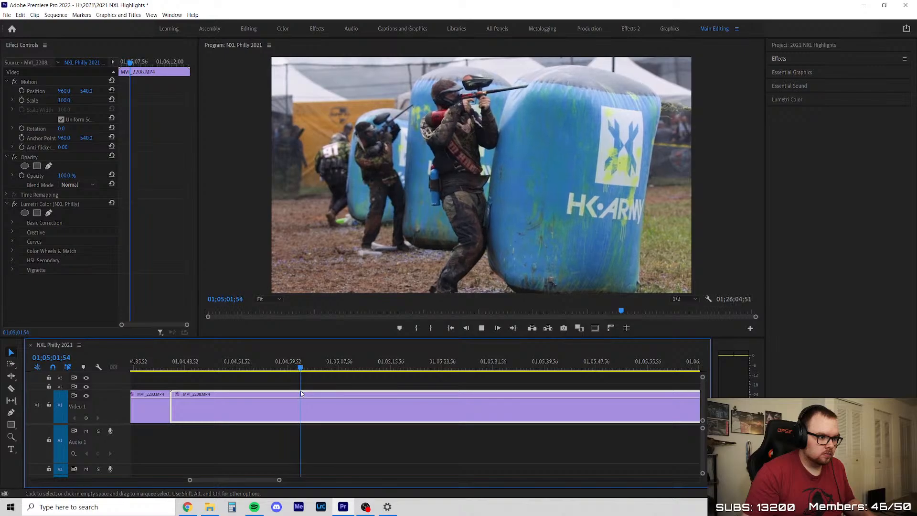
{"action": "key", "text": "space"}
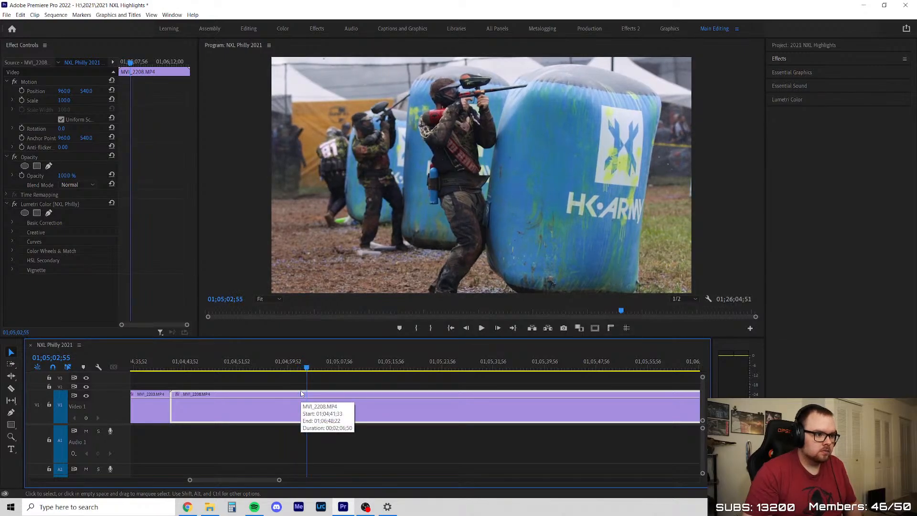
{"action": "key", "text": "Left"}
{"action": "key", "text": "Left"}
{"action": "key", "text": "Left"}
{"action": "key", "text": "Left"}
{"action": "key", "text": "Left"}
{"action": "key", "text": "Left"}
{"action": "key", "text": "Left"}
{"action": "key", "text": "Left"}
{"action": "key", "text": "Left"}
{"action": "key", "text": "Left"}
Scrub through the rest of MVI_2208 to about 01;06;38, delete the clip, and close the gap
{"action": "left_click_drag", "start_coordinate": [304, 375], "coordinate": [404, 376]}
{"action": "scroll", "coordinate": [350, 378], "scroll_direction": "down", "scroll_amount": 2}
{"action": "left_click_drag", "start_coordinate": [317, 357], "coordinate": [410, 377]}
{"action": "left_click_drag", "start_coordinate": [433, 379], "coordinate": [530, 409]}
{"action": "key", "text": "space"}
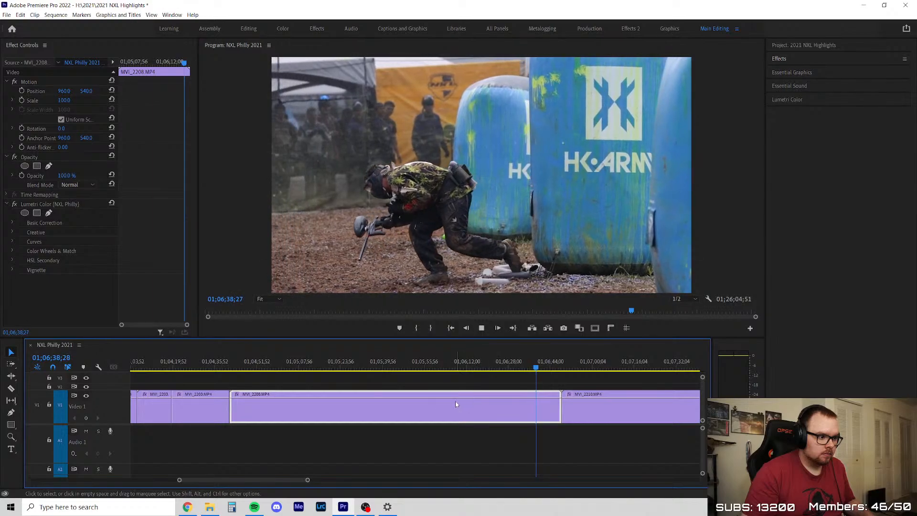
{"action": "key", "text": "Delete"}
{"action": "right_click", "coordinate": [503, 413]}
{"action": "left_click", "coordinate": [503, 415]}
Trim about 12 seconds off the start of MVI_2210 and close the gap
{"action": "scroll", "coordinate": [257, 401], "scroll_direction": "down", "scroll_amount": 3}
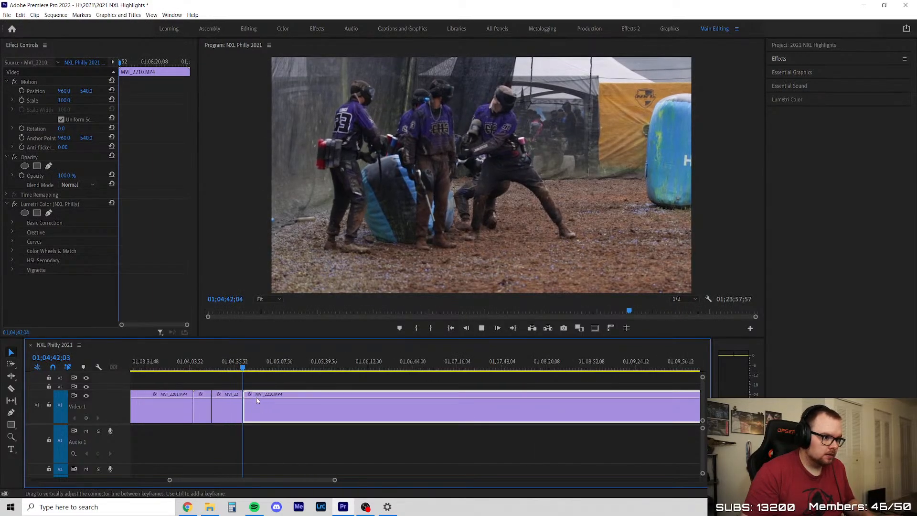
{"action": "left_click", "coordinate": [270, 362]}
{"action": "scroll", "coordinate": [213, 401], "scroll_direction": "up", "scroll_amount": 3}
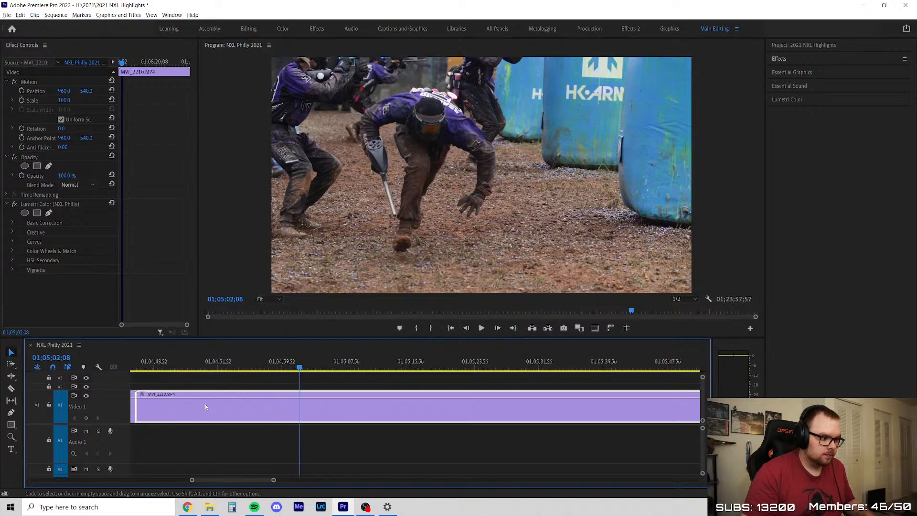
{"action": "left_click_drag", "start_coordinate": [141, 412], "coordinate": [237, 413]}
{"action": "left_click", "coordinate": [202, 408]}
{"action": "key", "text": "Delete"}
{"action": "key", "text": "Up"}
Review the opening run and dive in MVI_2210 through about 01;04;55
{"action": "key", "text": "space"}
{"action": "scroll", "coordinate": [219, 374], "scroll_direction": "up", "scroll_amount": 5}
{"action": "scroll", "coordinate": [219, 375], "scroll_direction": "down", "scroll_amount": 3}
{"action": "scroll", "coordinate": [280, 374], "scroll_direction": "up", "scroll_amount": 2}
{"action": "left_click_drag", "start_coordinate": [320, 367], "coordinate": [334, 367]}
{"action": "left_click", "coordinate": [318, 407]}
{"action": "scroll", "coordinate": [254, 410], "scroll_direction": "down", "scroll_amount": 2}
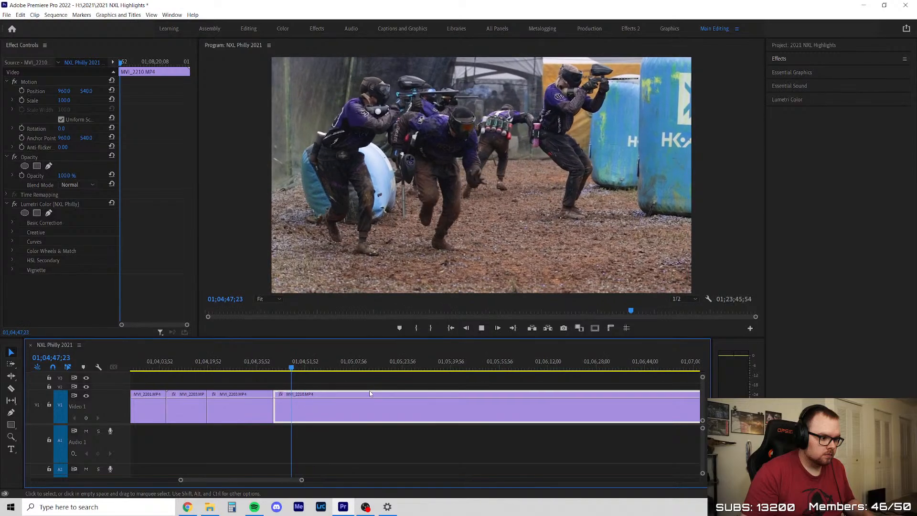
{"action": "left_click", "coordinate": [393, 385]}
{"action": "scroll", "coordinate": [423, 401], "scroll_direction": "up", "scroll_amount": 1}
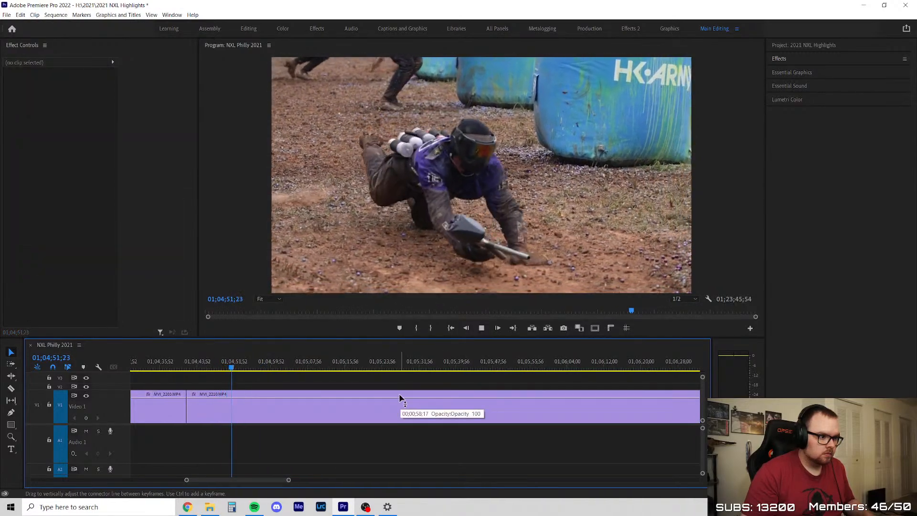
{"action": "scroll", "coordinate": [396, 400], "scroll_direction": "down", "scroll_amount": 1}
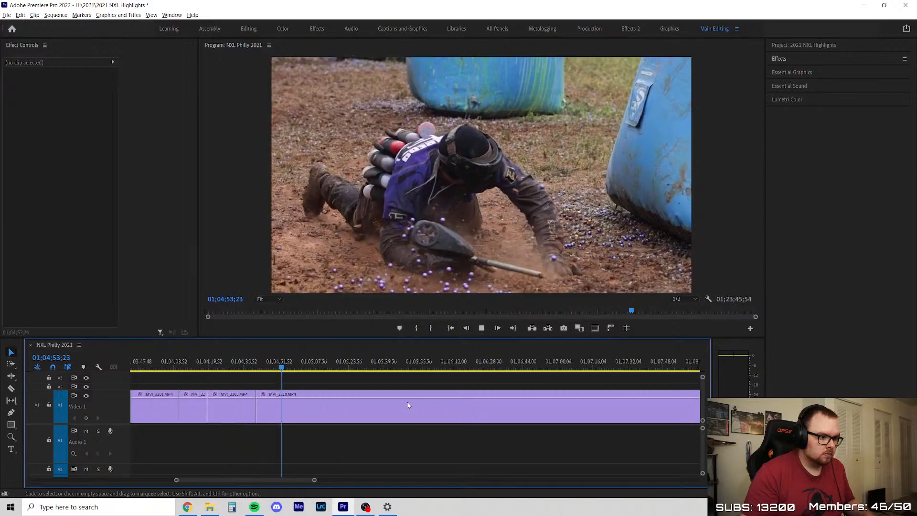
{"action": "scroll", "coordinate": [415, 401], "scroll_direction": "down", "scroll_amount": 2}
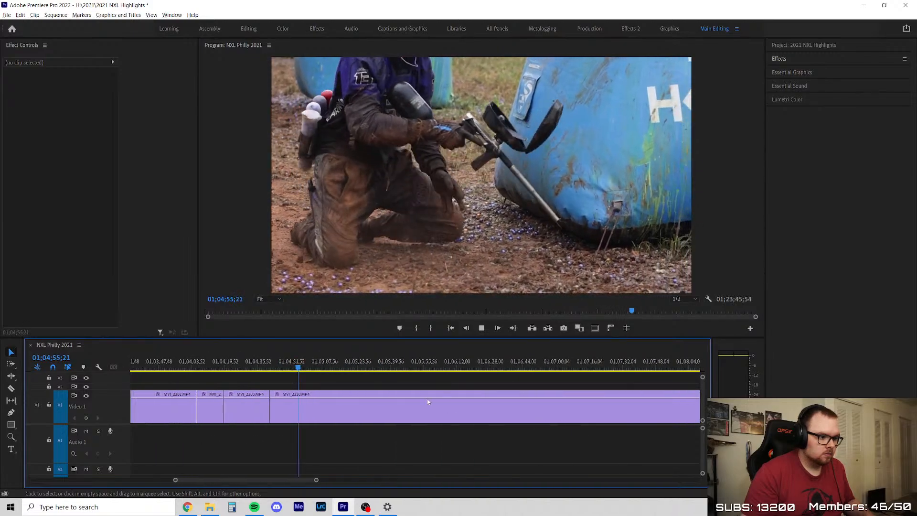
Recheck the dive in MVI_2210 from 01;04;52 and split the clip at about 01;04;59
{"action": "left_click", "coordinate": [293, 366]}
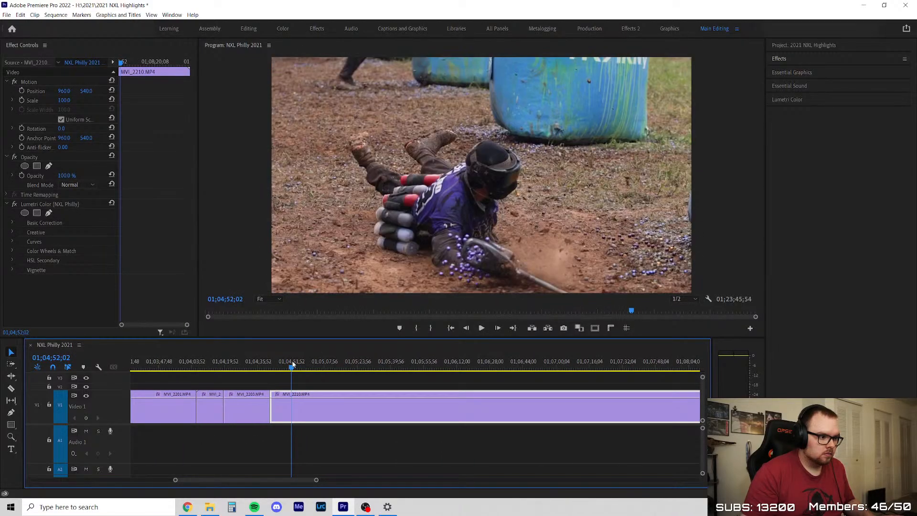
{"action": "scroll", "coordinate": [309, 393], "scroll_direction": "up", "scroll_amount": 3}
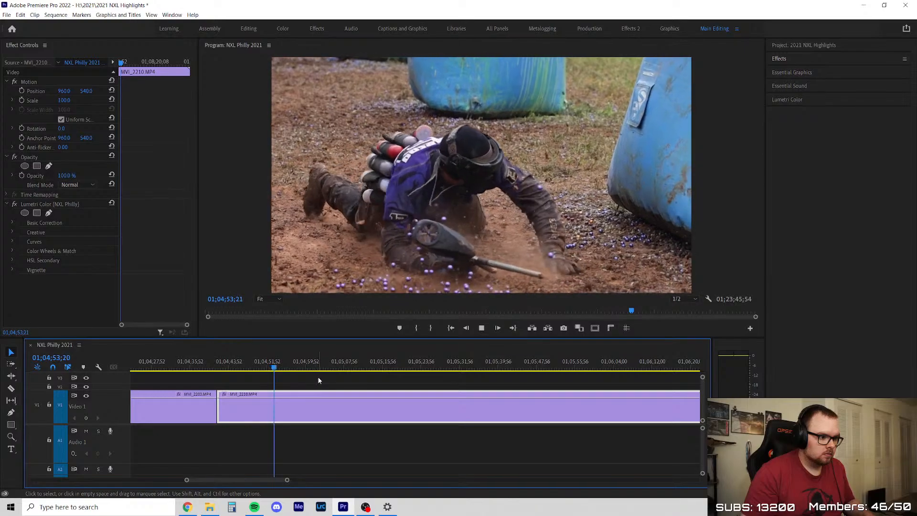
{"action": "left_click", "coordinate": [287, 367]}
{"action": "key", "text": "c"}
{"action": "left_click", "coordinate": [302, 401]}
{"action": "key", "text": "v"}
Review the second MVI_2210 section from the 01;04;59 cut through about 01;06;07
{"action": "left_click_drag", "start_coordinate": [293, 367], "coordinate": [323, 364]}
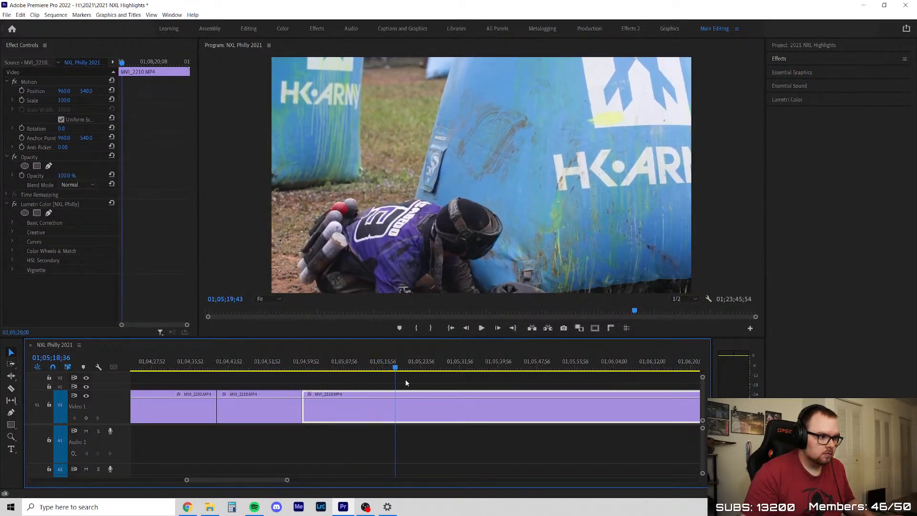
{"action": "left_click_drag", "start_coordinate": [502, 385], "coordinate": [460, 400]}
{"action": "key", "text": "space"}
{"action": "scroll", "coordinate": [557, 411], "scroll_direction": "down", "scroll_amount": 3}
{"action": "scroll", "coordinate": [556, 411], "scroll_direction": "up", "scroll_amount": 1}
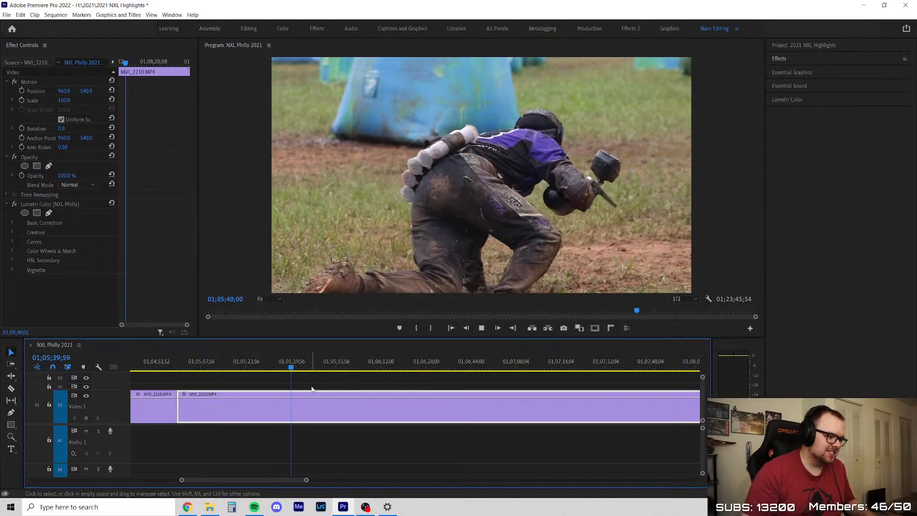
{"action": "scroll", "coordinate": [287, 434], "scroll_direction": "up", "scroll_amount": 4}
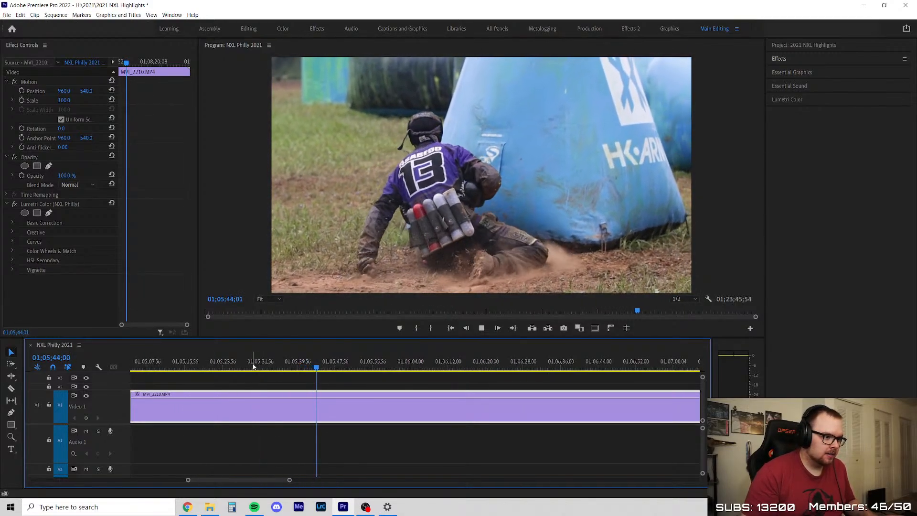
{"action": "scroll", "coordinate": [211, 398], "scroll_direction": "down", "scroll_amount": 4}
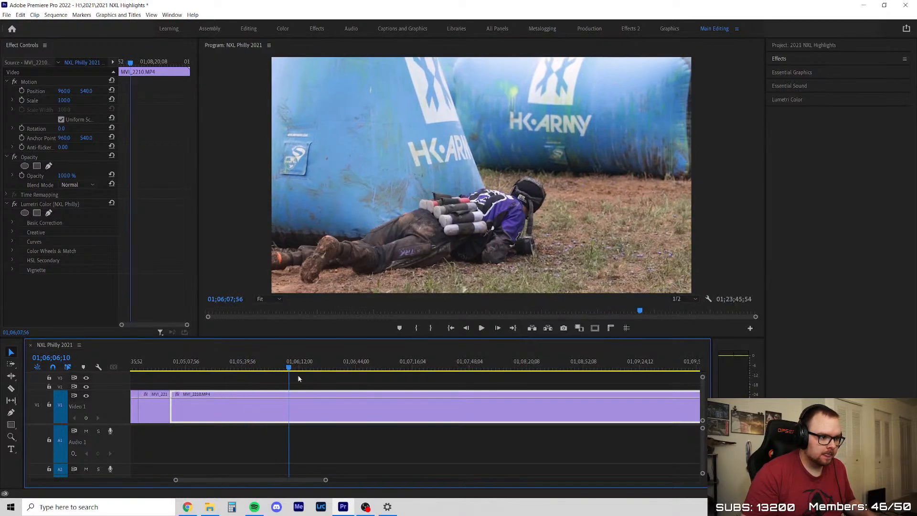
Scrub further through the second MVI_2210 section and check the footage from about 01;10;55 to 01;11;09
{"action": "left_click_drag", "start_coordinate": [351, 385], "coordinate": [568, 381]}
{"action": "scroll", "coordinate": [567, 381], "scroll_direction": "down", "scroll_amount": 6}
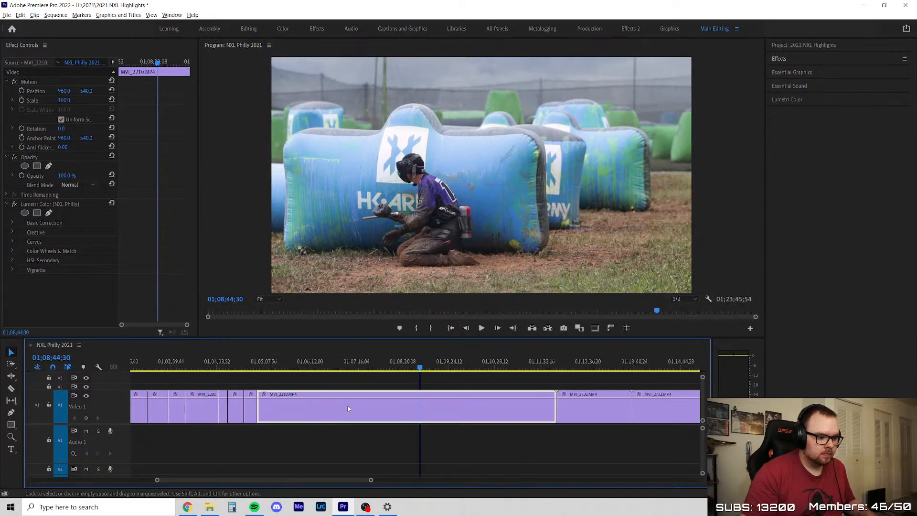
{"action": "left_click_drag", "start_coordinate": [204, 365], "coordinate": [433, 393]}
{"action": "scroll", "coordinate": [483, 400], "scroll_direction": "up", "scroll_amount": 3}
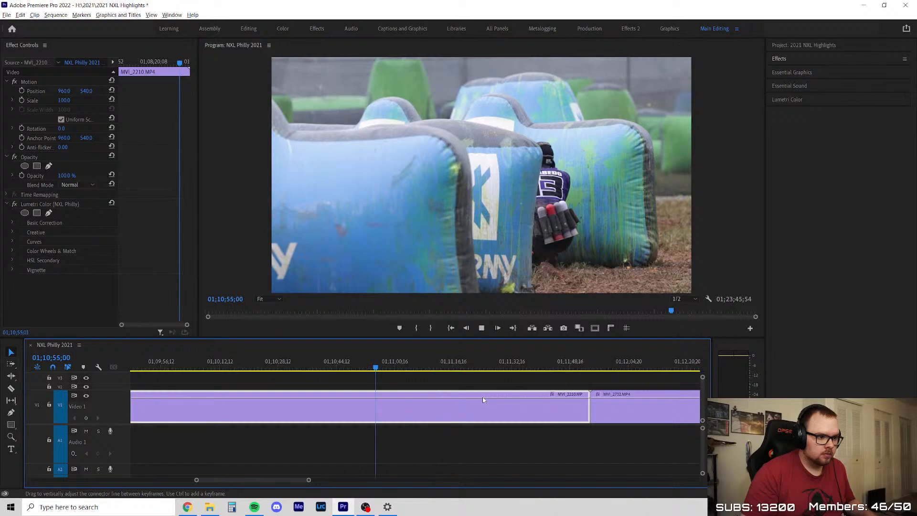
{"action": "mouse_move", "coordinate": [367, 367]}
{"action": "left_mouse_down"}
{"action": "mouse_move", "coordinate": [380, 368]}
{"action": "mouse_move", "coordinate": [371, 368]}
{"action": "left_mouse_up"}
{"action": "key", "text": "space"}
{"action": "scroll", "coordinate": [478, 409], "scroll_direction": "up", "scroll_amount": 3}
{"action": "scroll", "coordinate": [457, 410], "scroll_direction": "down", "scroll_amount": 4}
{"action": "scroll", "coordinate": [499, 403], "scroll_direction": "up", "scroll_amount": 2}
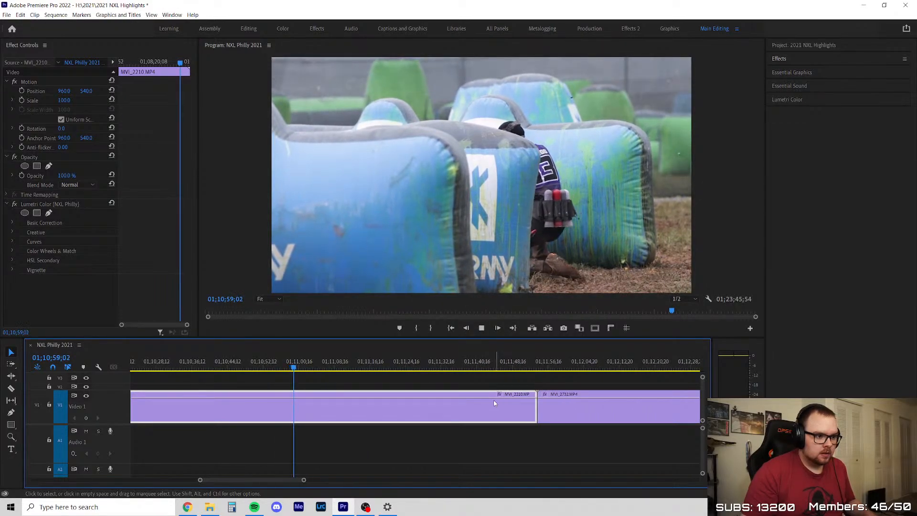
{"action": "scroll", "coordinate": [357, 405], "scroll_direction": "up", "scroll_amount": 2}
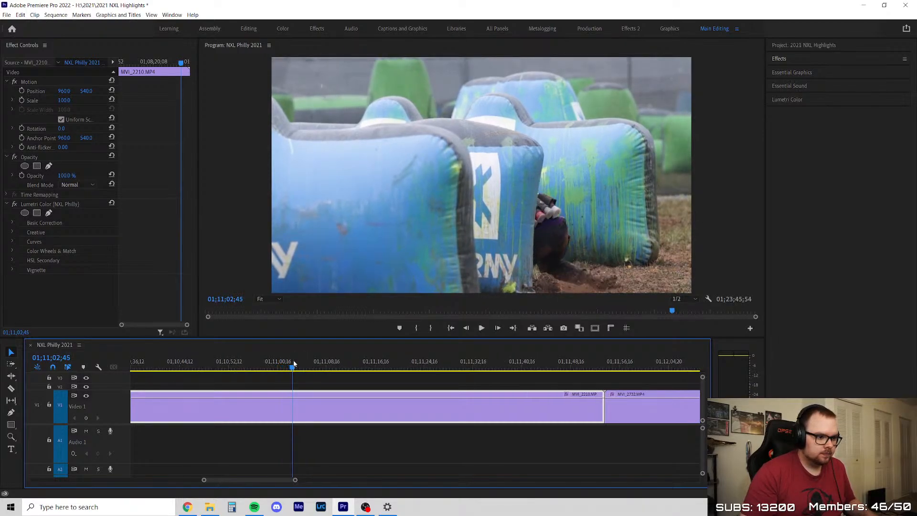
{"action": "scroll", "coordinate": [344, 375], "scroll_direction": "down", "scroll_amount": 2}
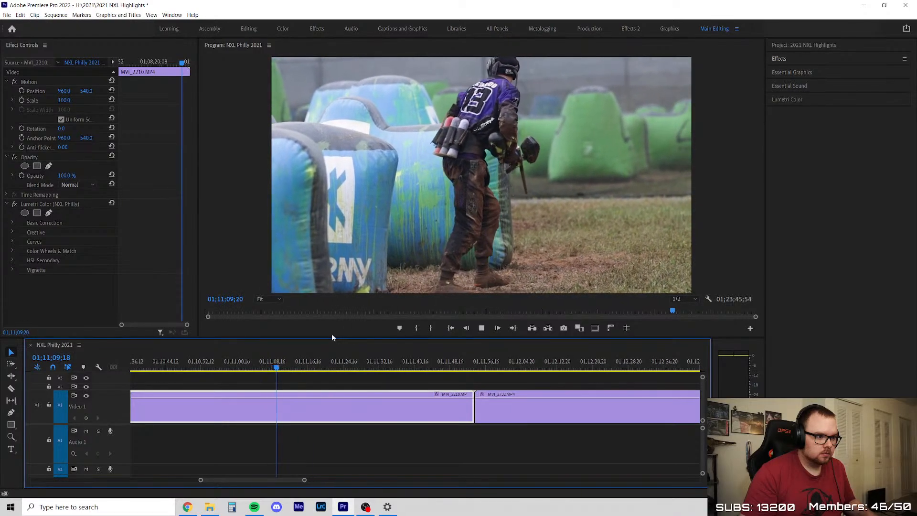
Split MVI_2210 at 01;11;25;58, delete the section between the 01;04;59 cut and this one, and close the gap
{"action": "left_click_drag", "start_coordinate": [269, 367], "coordinate": [351, 390]}
{"action": "key", "text": "c"}
{"action": "left_click", "coordinate": [352, 401]}
{"action": "key", "text": "v"}
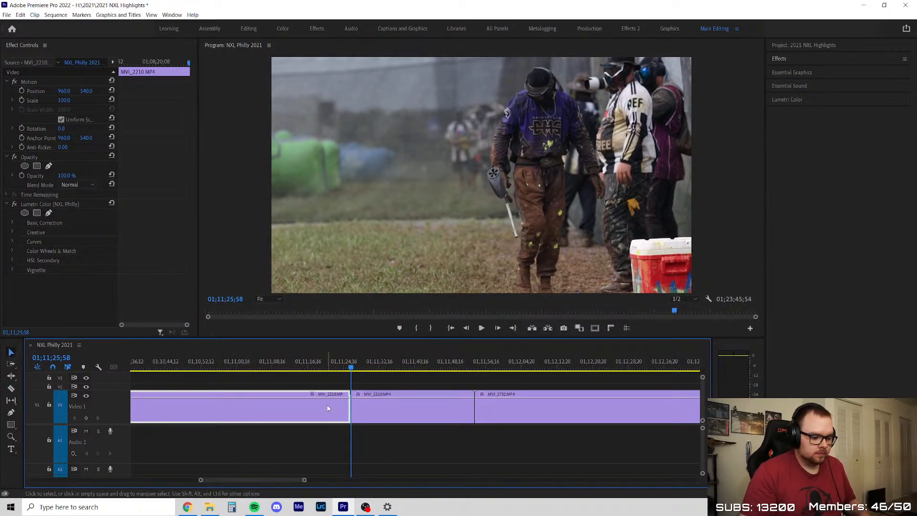
{"action": "key", "text": "Delete"}
{"action": "right_click", "coordinate": [323, 406]}
{"action": "left_click", "coordinate": [335, 412]}
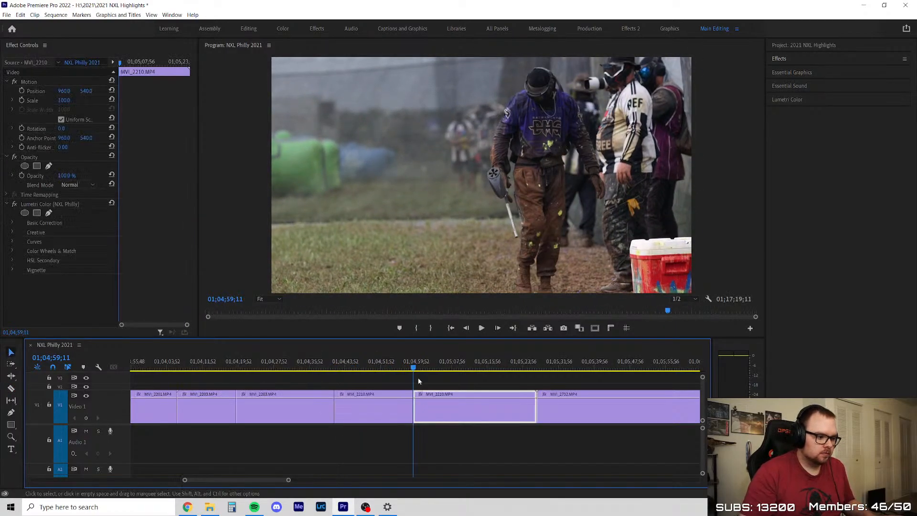
Scrub through MVI_2732 to about 01;06;32, delete the whole clip, and close the gap
{"action": "left_click_drag", "start_coordinate": [423, 383], "coordinate": [553, 382]}
{"action": "scroll", "coordinate": [536, 416], "scroll_direction": "down", "scroll_amount": 5}
{"action": "scroll", "coordinate": [536, 416], "scroll_direction": "up", "scroll_amount": 3}
{"action": "left_click_drag", "start_coordinate": [246, 368], "coordinate": [376, 375]}
{"action": "mouse_move", "coordinate": [445, 376]}
{"action": "left_mouse_down"}
{"action": "mouse_move", "coordinate": [595, 375]}
{"action": "mouse_move", "coordinate": [449, 389]}
{"action": "left_mouse_up"}
{"action": "scroll", "coordinate": [327, 403], "scroll_direction": "down", "scroll_amount": 3}
{"action": "scroll", "coordinate": [348, 398], "scroll_direction": "up", "scroll_amount": 2}
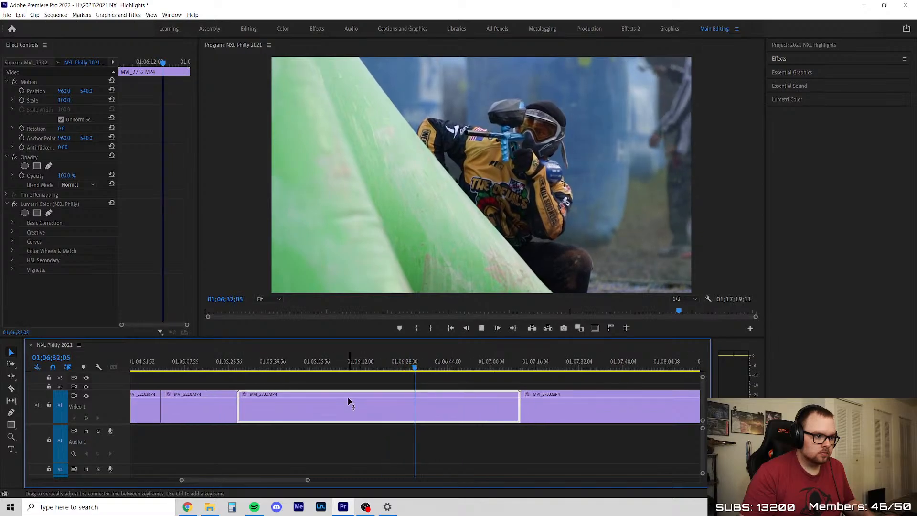
{"action": "key", "text": "space"}
{"action": "key", "text": "Delete"}
{"action": "right_click", "coordinate": [376, 403]}
{"action": "left_click", "coordinate": [397, 409]}
Review MVI_2733 from its start through about 01;08;44
{"action": "key", "text": "space"}
{"action": "scroll", "coordinate": [295, 384], "scroll_direction": "down", "scroll_amount": 3}
{"action": "scroll", "coordinate": [296, 384], "scroll_direction": "up", "scroll_amount": 2}
{"action": "left_click_drag", "start_coordinate": [254, 368], "coordinate": [612, 381]}
{"action": "scroll", "coordinate": [422, 381], "scroll_direction": "down", "scroll_amount": 3}
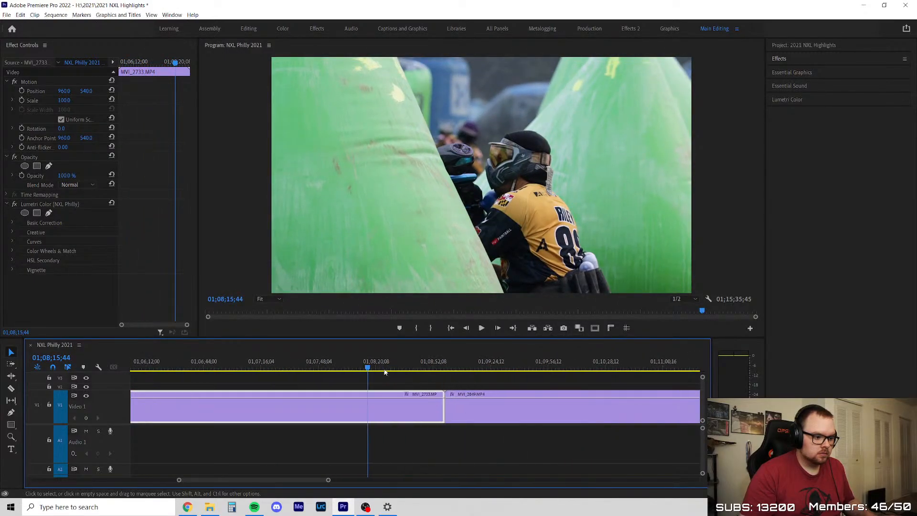
{"action": "left_click_drag", "start_coordinate": [369, 369], "coordinate": [416, 377]}
{"action": "key", "text": "space"}
{"action": "scroll", "coordinate": [402, 388], "scroll_direction": "up", "scroll_amount": 3}
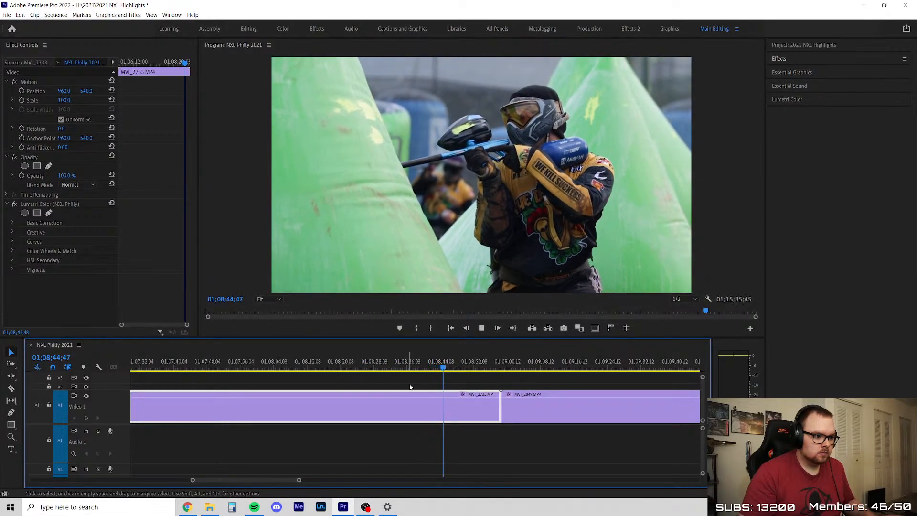
Split MVI_2733 at about 01;08;36, delete the section before the cut, and close the gap
{"action": "key", "text": "c"}
{"action": "left_click", "coordinate": [407, 406]}
{"action": "key", "text": "Delete"}
{"action": "right_click", "coordinate": [352, 407]}
{"action": "left_click", "coordinate": [364, 412]}
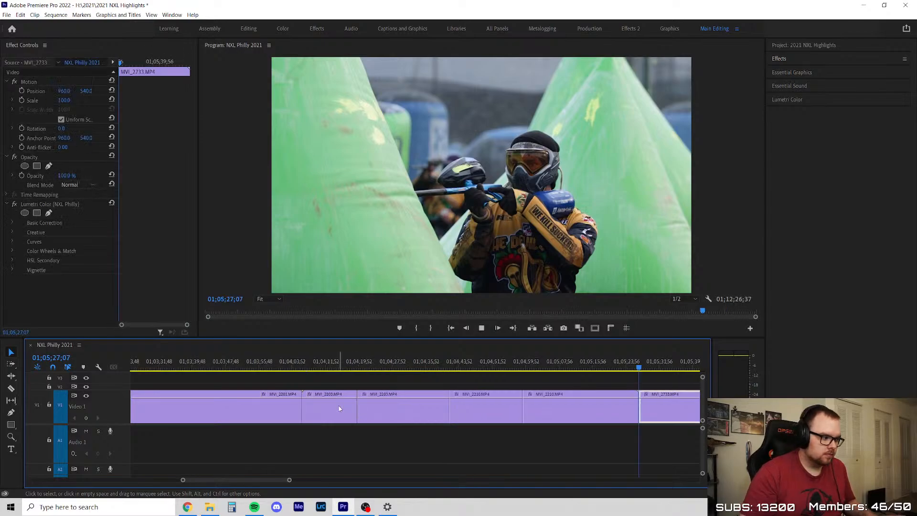
Check the remaining MVI_2733 section, scrub through MVI_2849, delete MVI_2849, and close the gap
{"action": "key", "text": "space"}
{"action": "scroll", "coordinate": [436, 407], "scroll_direction": "down", "scroll_amount": 3}
{"action": "scroll", "coordinate": [436, 407], "scroll_direction": "up", "scroll_amount": 2}
{"action": "left_click_drag", "start_coordinate": [428, 371], "coordinate": [434, 370]}
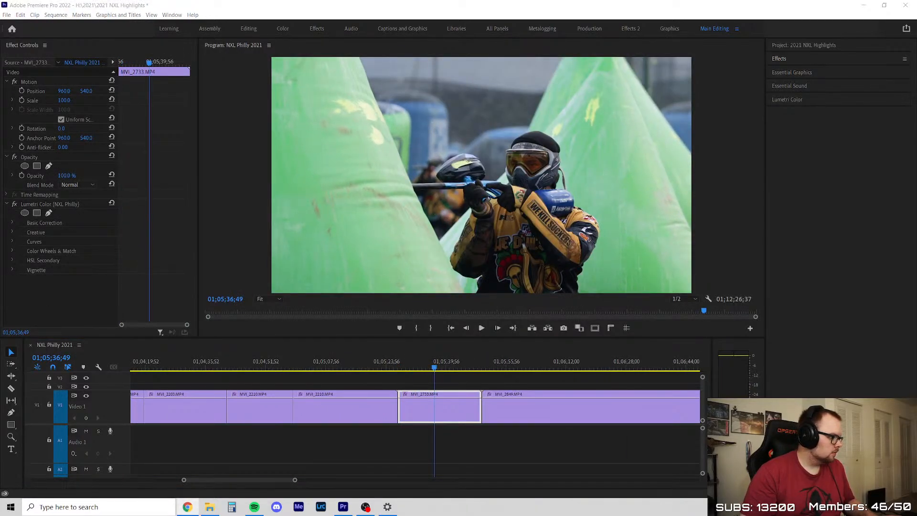
{"action": "left_click_drag", "start_coordinate": [435, 363], "coordinate": [512, 382]}
{"action": "scroll", "coordinate": [425, 406], "scroll_direction": "down", "scroll_amount": 3}
{"action": "scroll", "coordinate": [426, 405], "scroll_direction": "up", "scroll_amount": 3}
{"action": "left_click_drag", "start_coordinate": [251, 367], "coordinate": [369, 392]}
{"action": "scroll", "coordinate": [217, 406], "scroll_direction": "down", "scroll_amount": 3}
{"action": "left_click_drag", "start_coordinate": [296, 367], "coordinate": [477, 378]}
{"action": "key", "text": "Delete"}
{"action": "right_click", "coordinate": [387, 418]}
{"action": "left_click", "coordinate": [388, 418]}
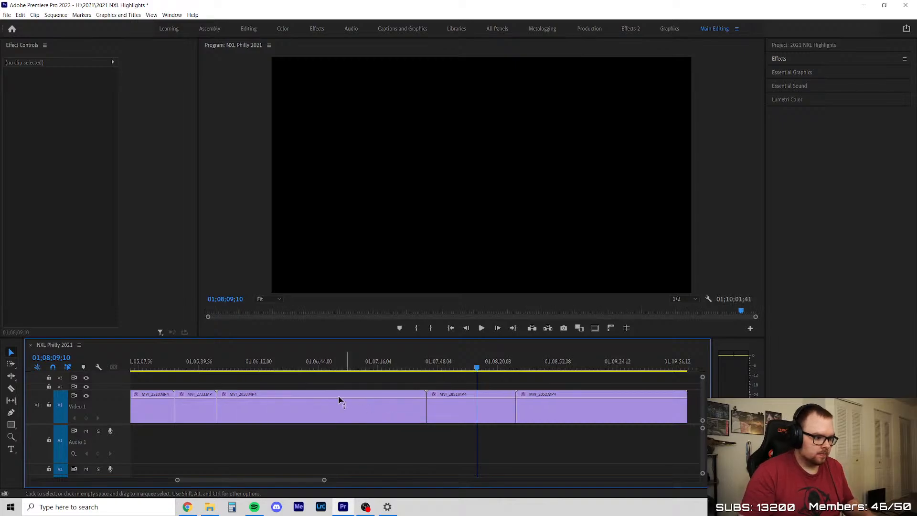
Scrub through MVI_2850 to about 01;07;37, delete the clip, and close the gap
{"action": "key", "text": "Up"}
{"action": "key", "text": "Up"}
{"action": "left_click_drag", "start_coordinate": [210, 366], "coordinate": [419, 384]}
{"action": "key", "text": "Delete"}
{"action": "right_click", "coordinate": [337, 405]}
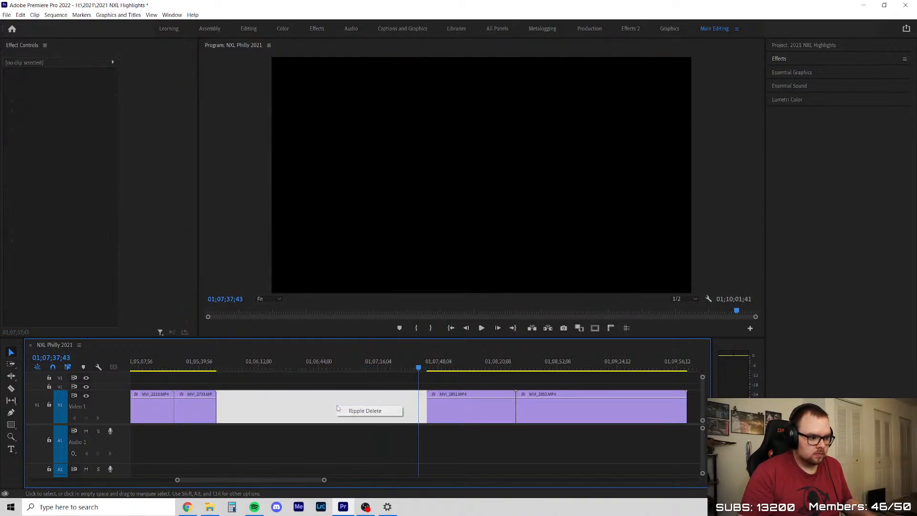
{"action": "left_click", "coordinate": [354, 411]}
Scrub through MVI_2851 to about 01;06;34, delete the clip, and close the gap
{"action": "left_click", "coordinate": [215, 359]}
{"action": "left_click_drag", "start_coordinate": [215, 361], "coordinate": [223, 379]}
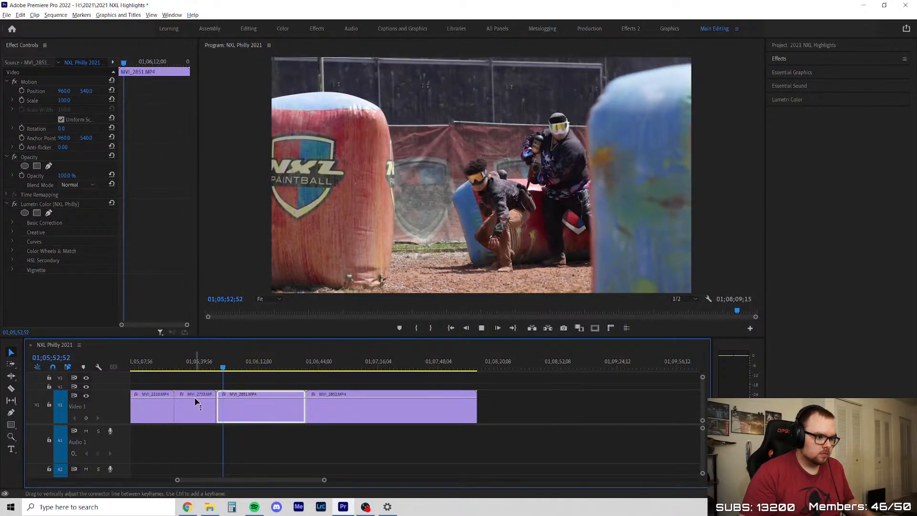
{"action": "scroll", "coordinate": [205, 401], "scroll_direction": "up", "scroll_amount": 7}
{"action": "left_click_drag", "start_coordinate": [285, 367], "coordinate": [379, 374]}
{"action": "key", "text": "space"}
{"action": "scroll", "coordinate": [413, 378], "scroll_direction": "down", "scroll_amount": 5}
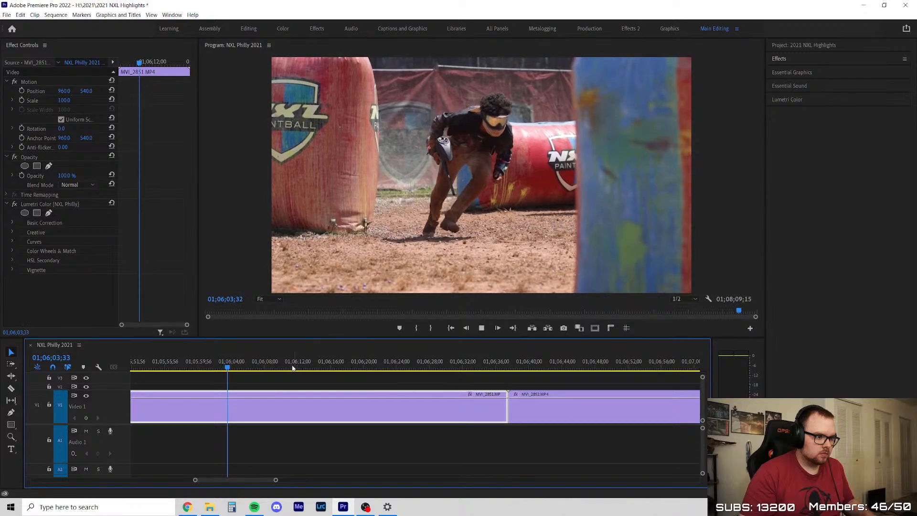
{"action": "left_click_drag", "start_coordinate": [238, 361], "coordinate": [480, 378]}
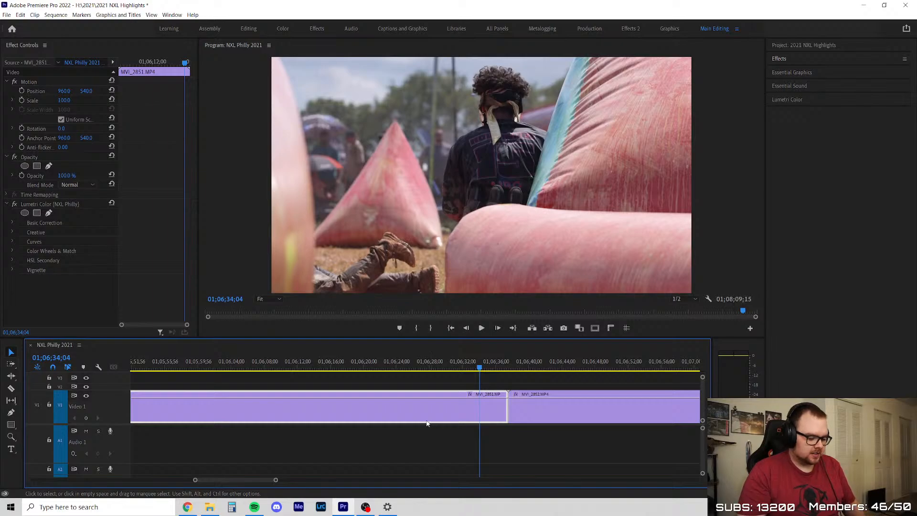
{"action": "key", "text": "Delete"}
{"action": "right_click", "coordinate": [362, 407]}
{"action": "left_click", "coordinate": [376, 413]}
Scrub into MVI_2852, split it before the usable action, delete the section before the cut, and close the gap
{"action": "scroll", "coordinate": [303, 401], "scroll_direction": "down", "scroll_amount": 2}
{"action": "scroll", "coordinate": [303, 401], "scroll_direction": "up", "scroll_amount": 2}
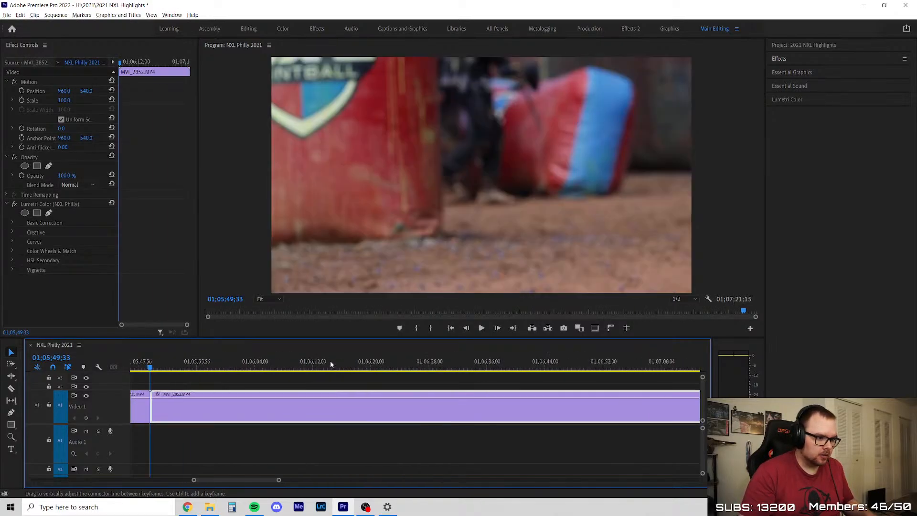
{"action": "left_click_drag", "start_coordinate": [153, 365], "coordinate": [377, 382]}
{"action": "left_click", "coordinate": [357, 407]}
{"action": "key", "text": "v"}
{"action": "key", "text": "Delete"}
{"action": "right_click", "coordinate": [313, 402]}
{"action": "left_click", "coordinate": [324, 405]}
Review the remaining MVI_2852 section from its start through about 01;06;01, replaying the player's run around 01;05;56
{"action": "scroll", "coordinate": [316, 393], "scroll_direction": "up", "scroll_amount": 4}
{"action": "scroll", "coordinate": [318, 393], "scroll_direction": "down", "scroll_amount": 3}
{"action": "key", "text": "space"}
{"action": "scroll", "coordinate": [230, 423], "scroll_direction": "down", "scroll_amount": 1}
{"action": "scroll", "coordinate": [268, 416], "scroll_direction": "down", "scroll_amount": 4}
{"action": "scroll", "coordinate": [325, 403], "scroll_direction": "up", "scroll_amount": 8}
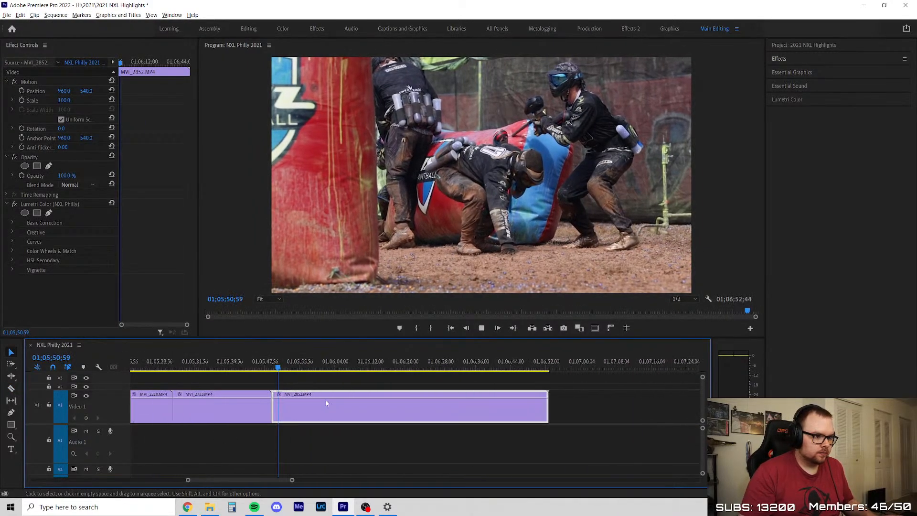
{"action": "left_click", "coordinate": [306, 380]}
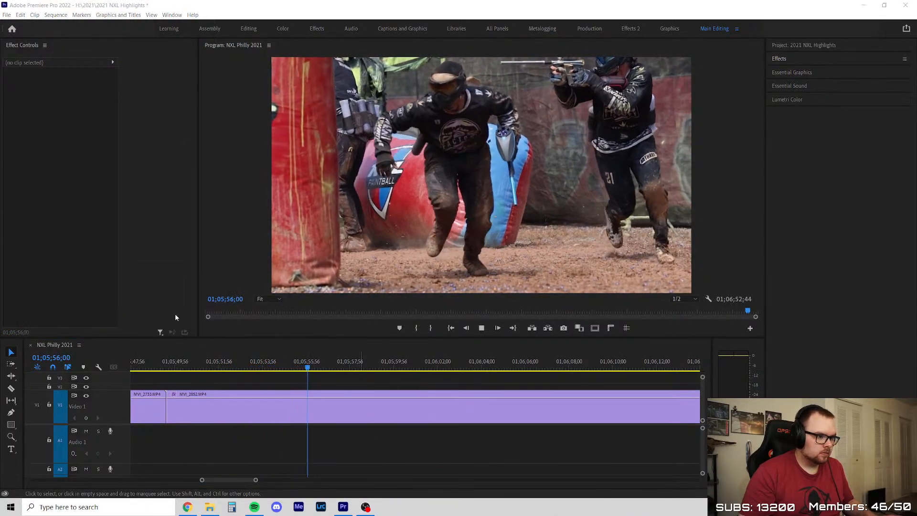
{"action": "left_click", "coordinate": [270, 375]}
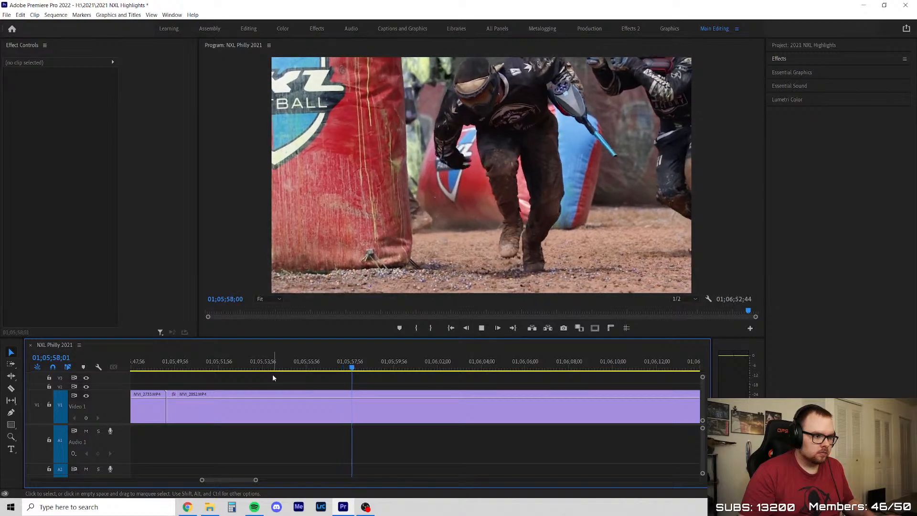
{"action": "left_click", "coordinate": [347, 362]}
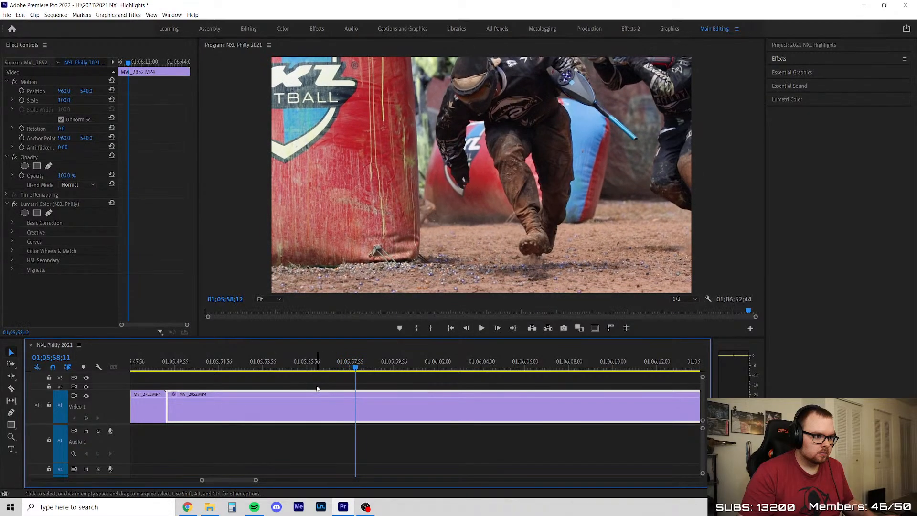
{"action": "left_click", "coordinate": [314, 364]}
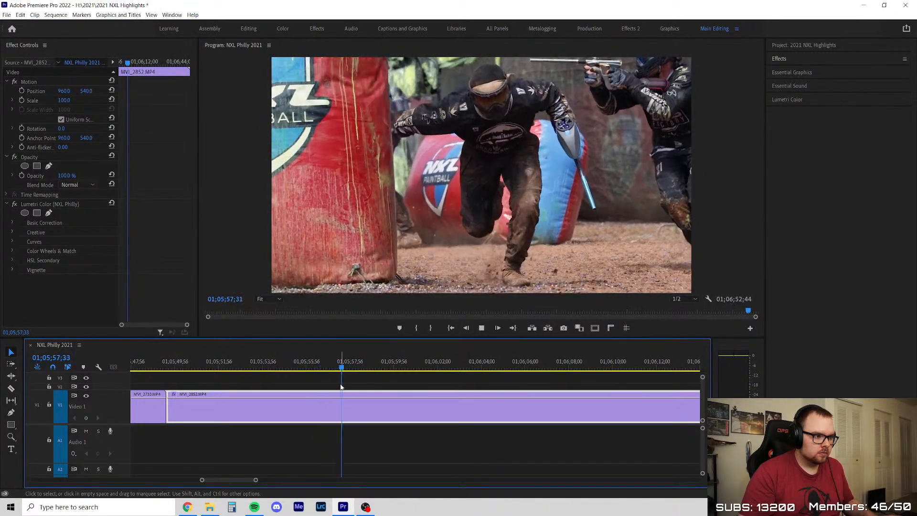
{"action": "scroll", "coordinate": [237, 381], "scroll_direction": "down", "scroll_amount": 3}
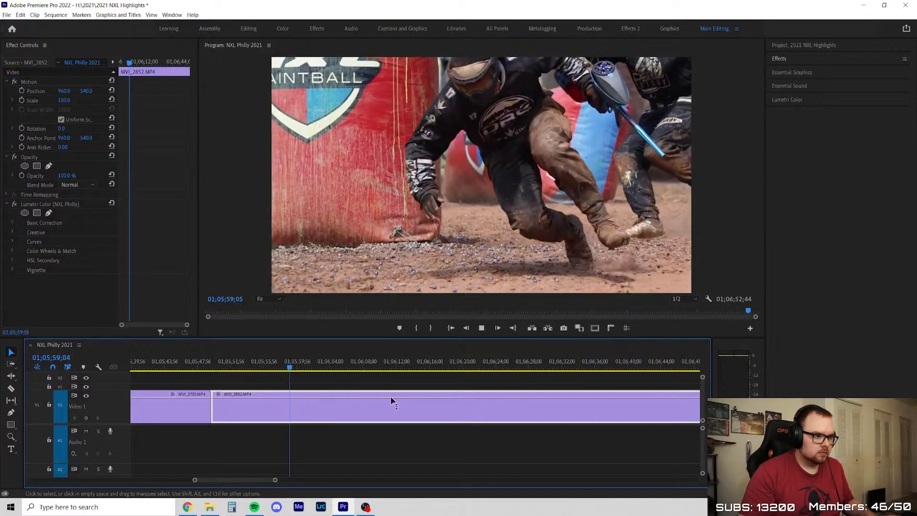
{"action": "scroll", "coordinate": [348, 404], "scroll_direction": "down", "scroll_amount": 2}
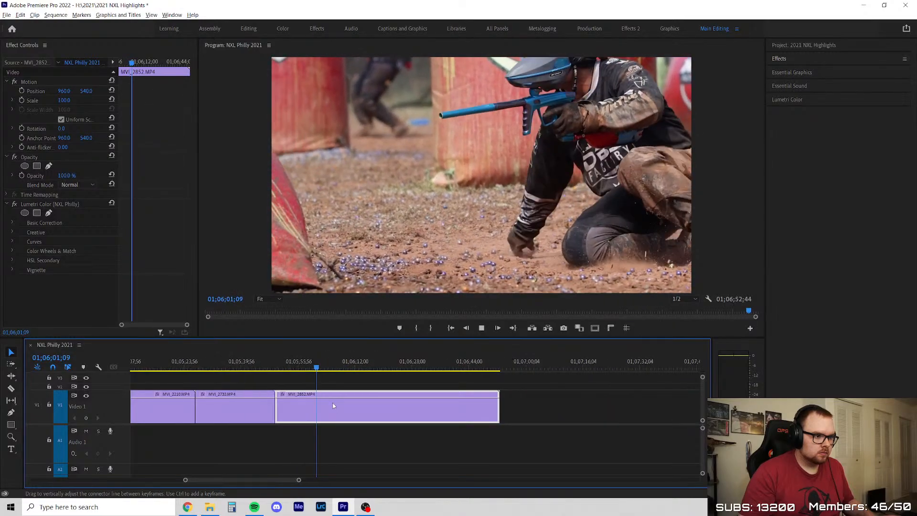
Check the rest of MVI_2852, split it at about 01;06;08, and delete the section after the cut
{"action": "left_click_drag", "start_coordinate": [295, 360], "coordinate": [467, 394]}
{"action": "key", "text": "c"}
{"action": "left_click", "coordinate": [325, 415]}
{"action": "key", "text": "v"}
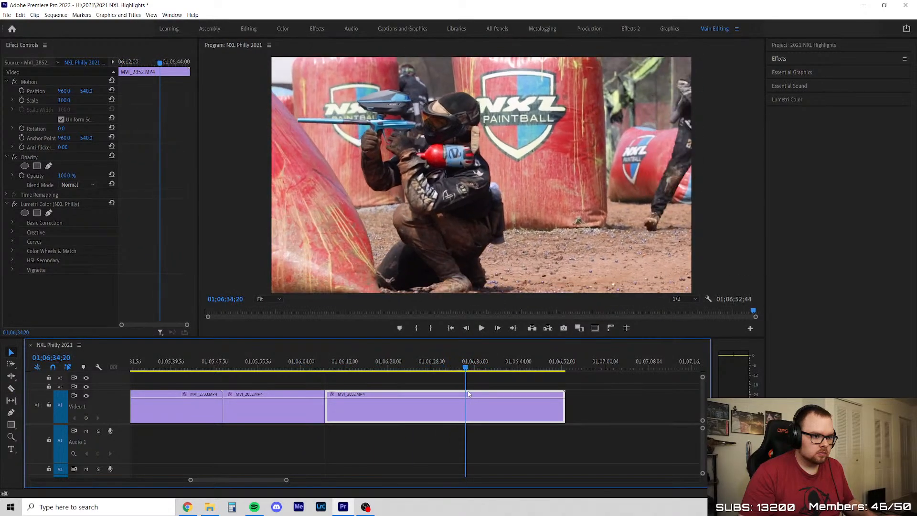
{"action": "key", "text": "Down"}
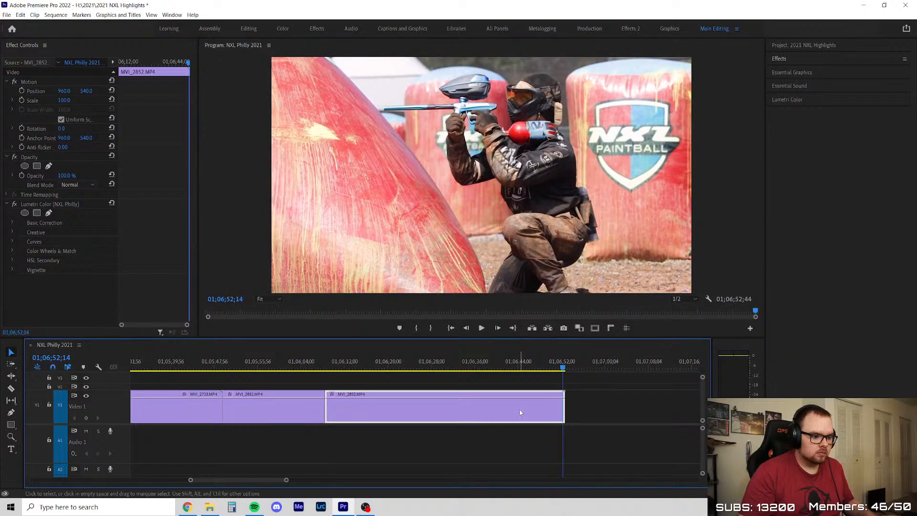
{"action": "key", "text": "Delete"}
Save the project with the last clip culled
{"action": "key", "text": "minus"}
{"action": "key", "text": "minus"}
{"action": "key", "text": "minus"}
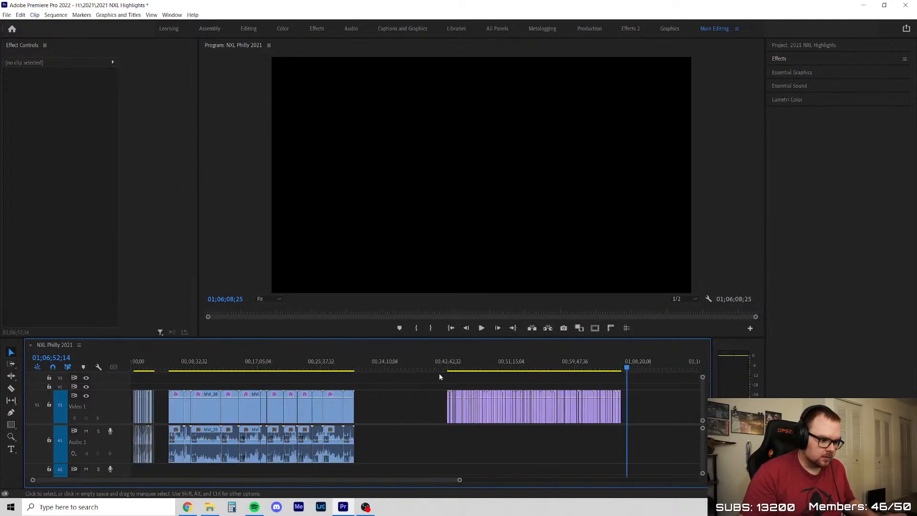
{"action": "key", "text": "ctrl+s"}
{"action": "left_click_drag", "start_coordinate": [390, 428], "coordinate": [625, 407]}
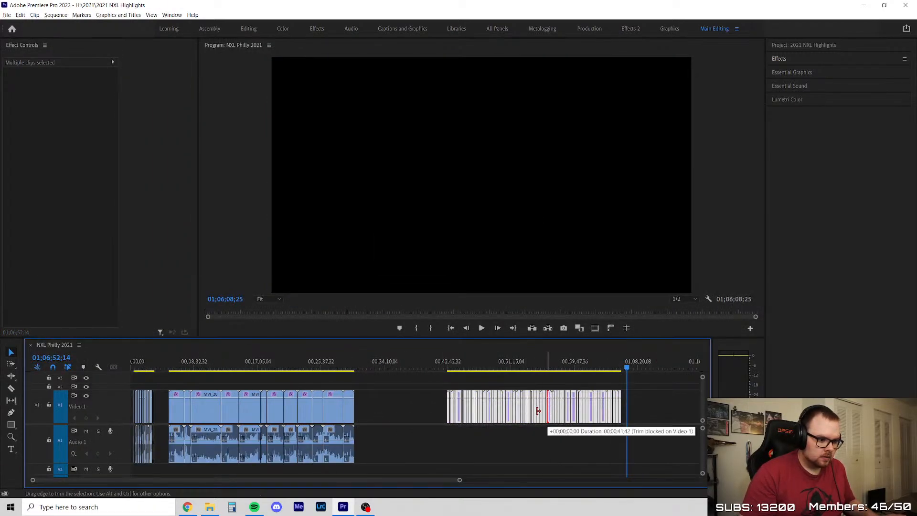
{"action": "left_click_drag", "start_coordinate": [526, 404], "coordinate": [498, 407]}
{"action": "key", "text": "ctrl+z"}
Move all the culled purple clips on Video 1 earlier so they start shortly after the blue clips
{"action": "left_click_drag", "start_coordinate": [381, 426], "coordinate": [619, 377]}
{"action": "left_click_drag", "start_coordinate": [550, 410], "coordinate": [475, 410]}
{"action": "left_click", "coordinate": [383, 387]}
Save the project and close Premiere Pro
{"action": "key", "text": "ctrl+s"}
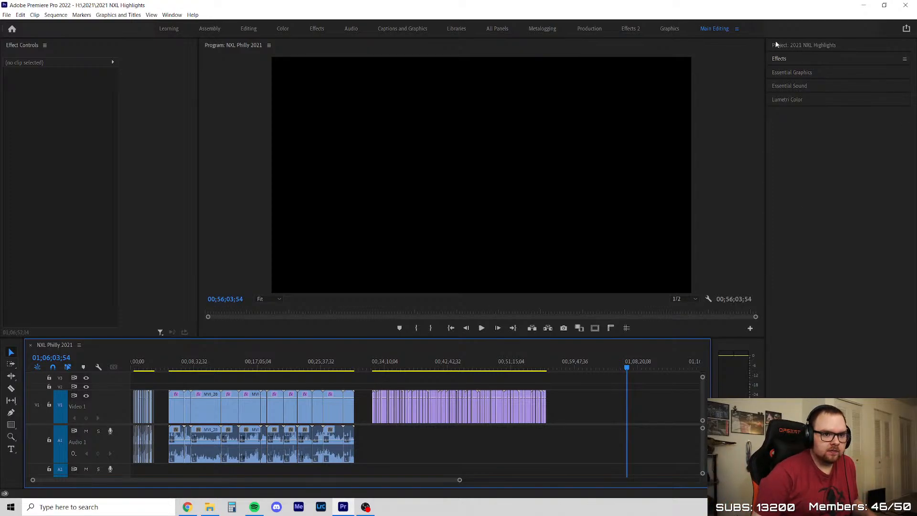
{"action": "left_click", "coordinate": [906, 4]}
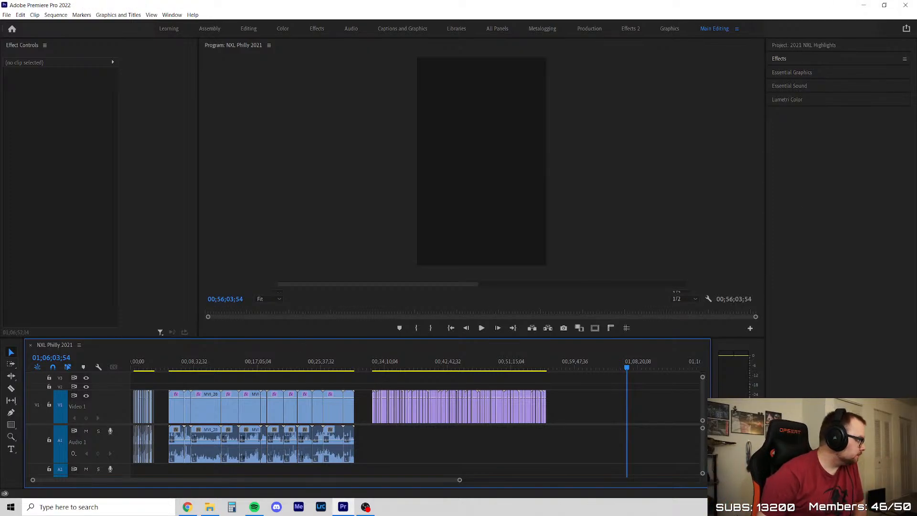